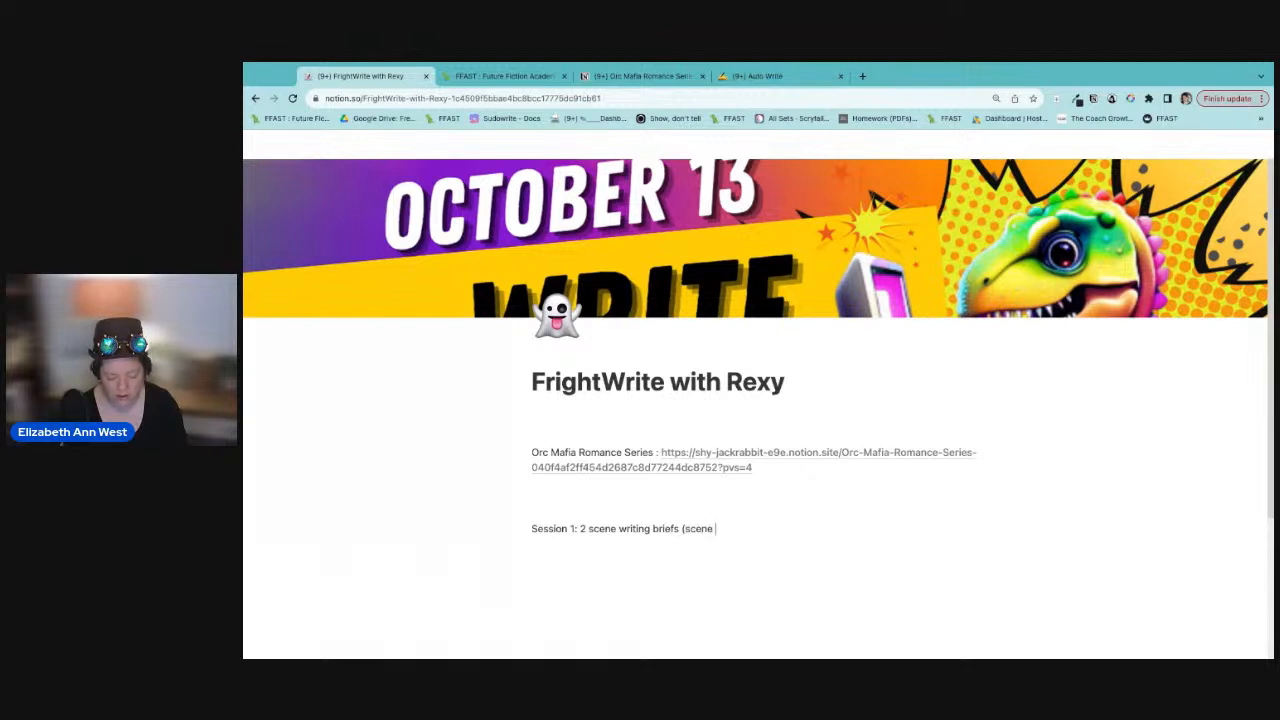
Step: Complete the Session 1 line with "1 and scene 2), and then we did 2 scenes with edits (expansions) for 4,000 words scene 1 and scene 2"
type("2)")
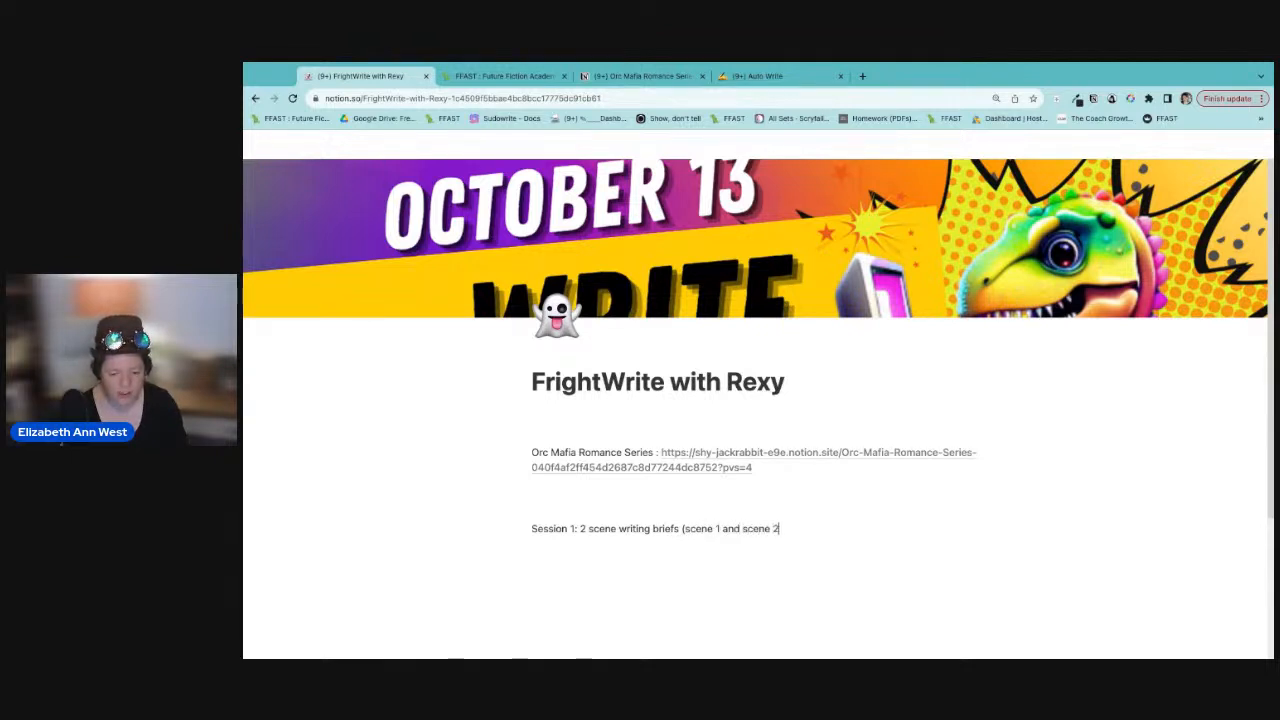
type(", and the")
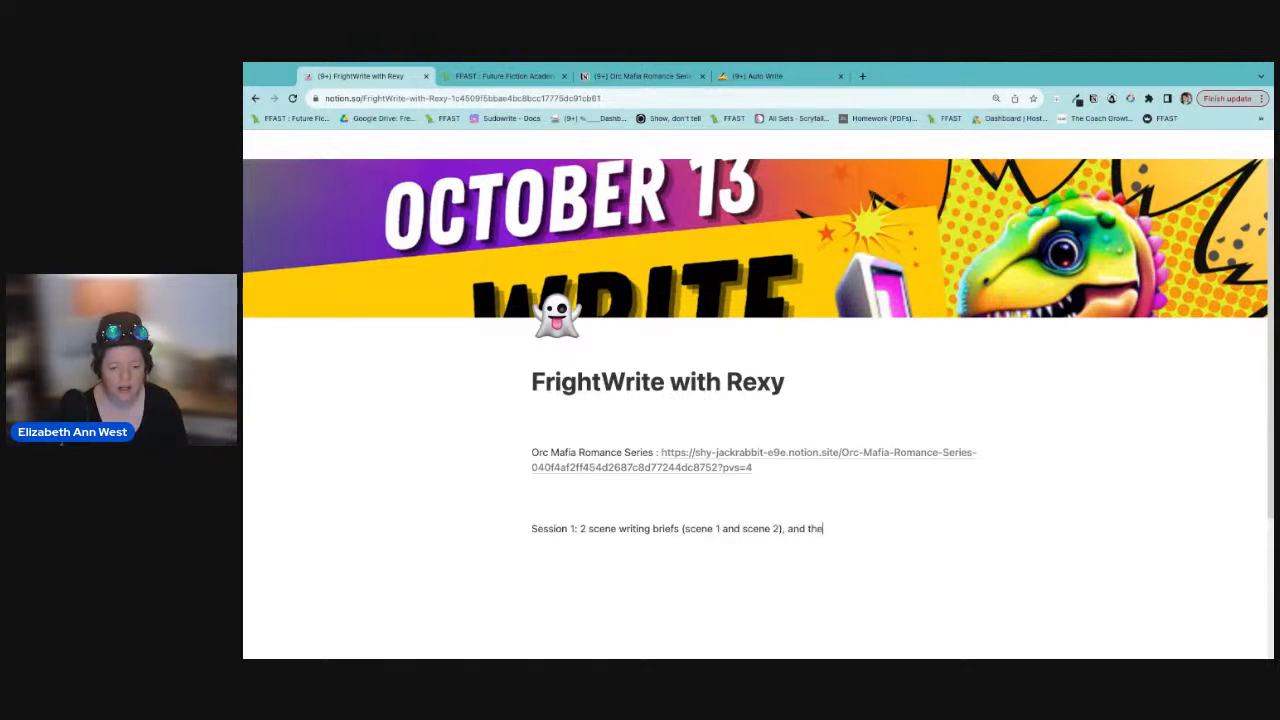
type("n we did")
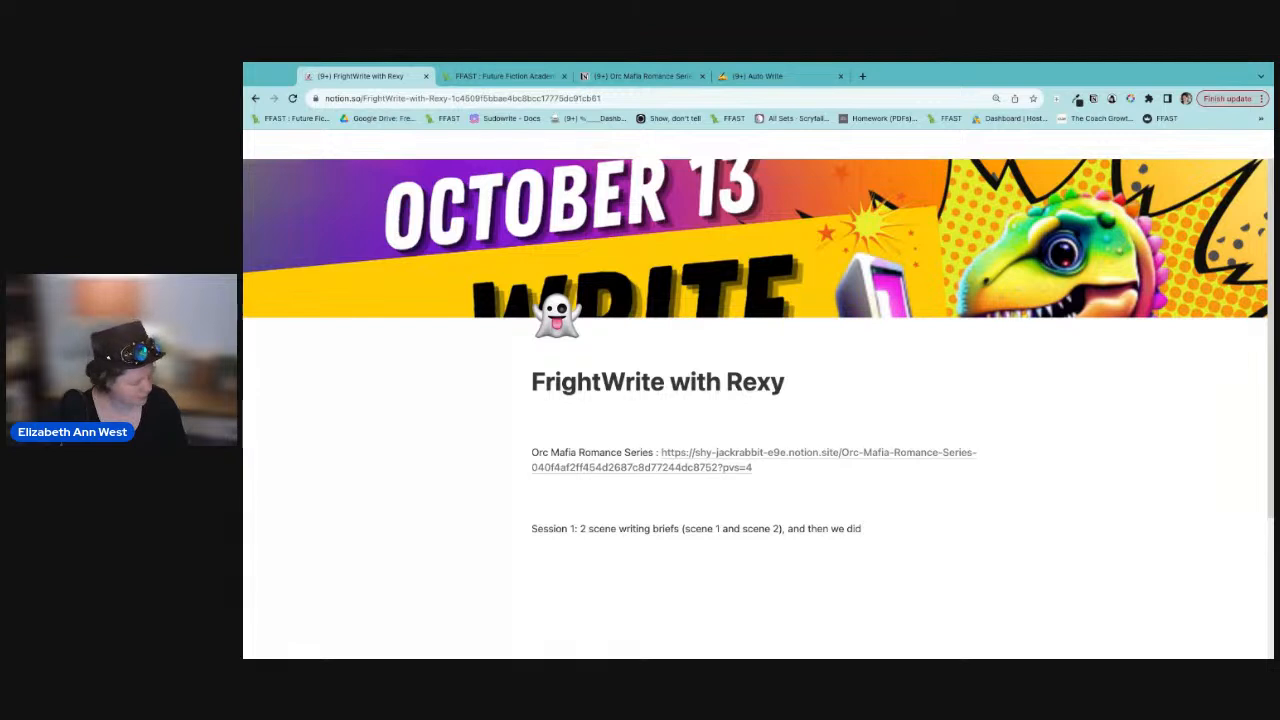
type("2 scenes f")
type("ith edits (expansions) for 4,000")
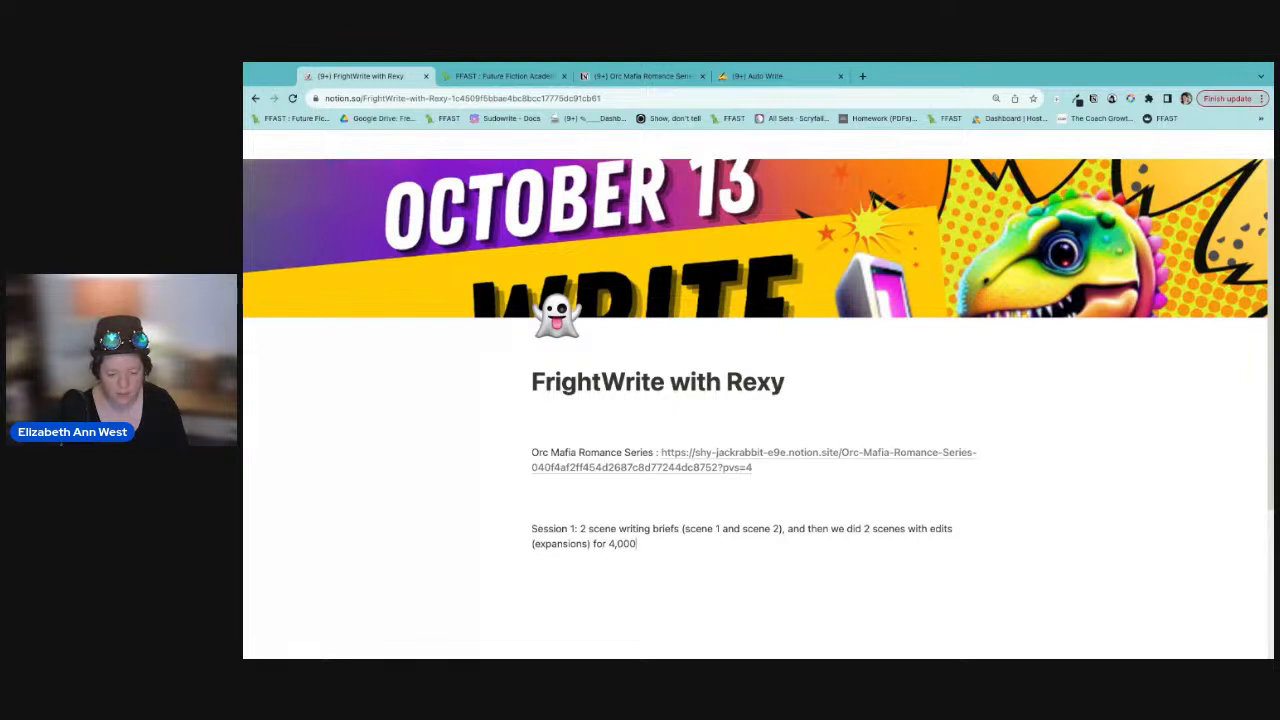
type(" wor")
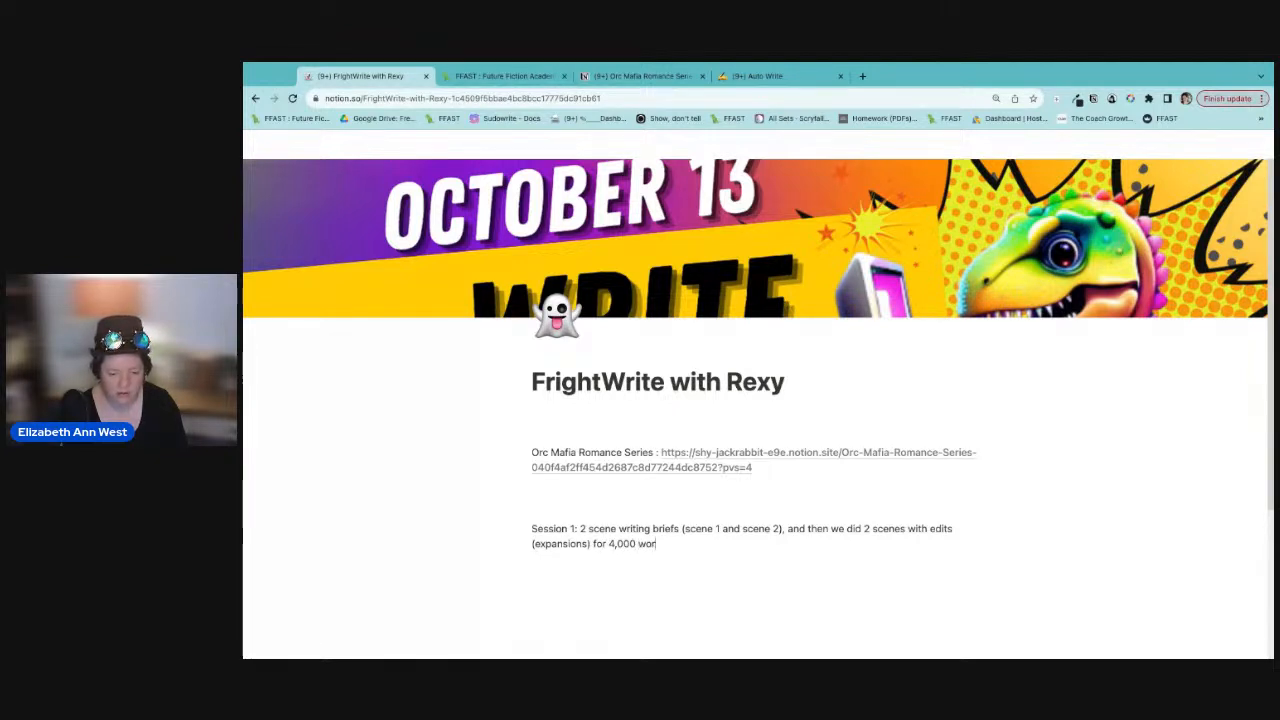
type("ds scene 1 and scene 2")
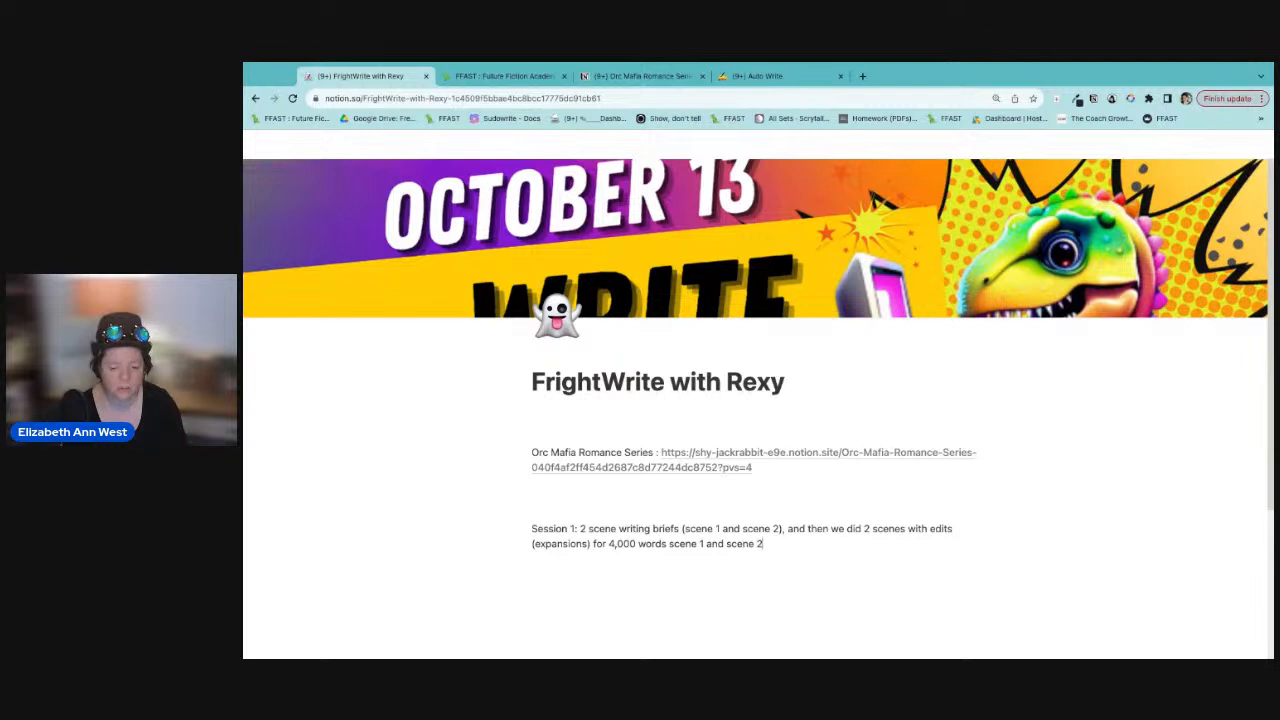
key("Return")
key("Return")
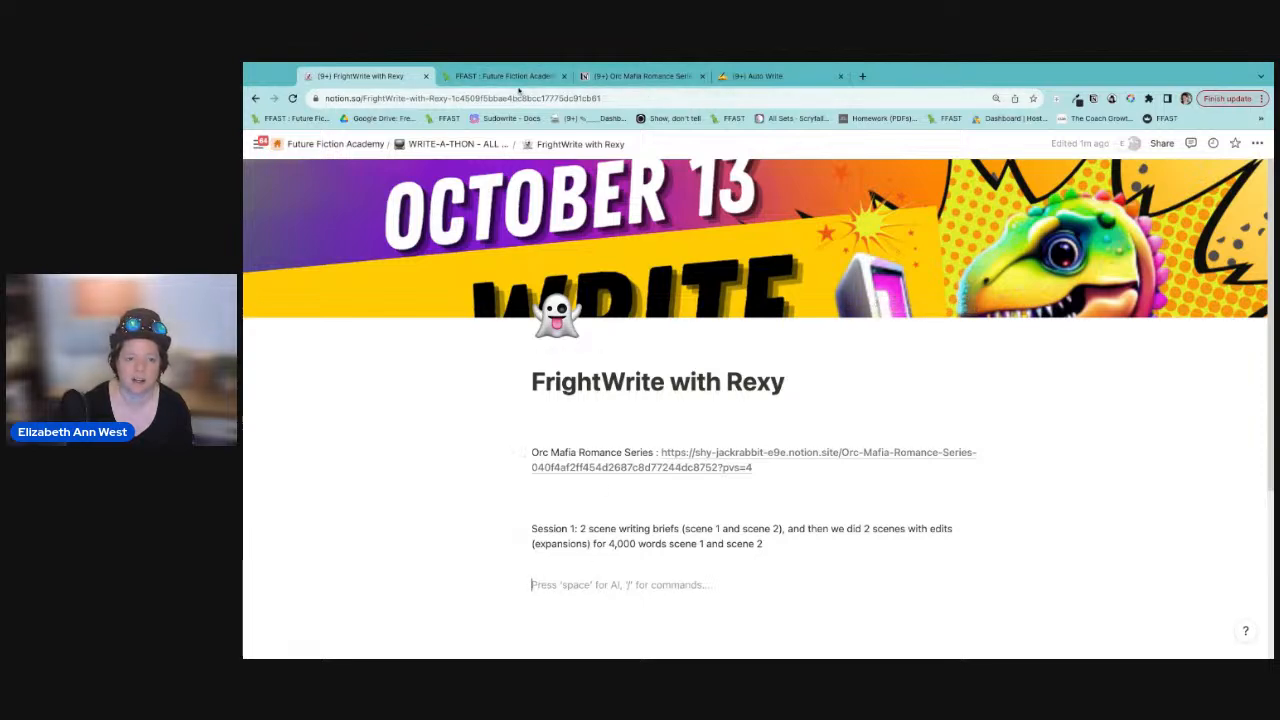
Step: Switch to the FFAST Word Banger and clear the Big Bang Box together with all pre and post instructions
left_click(515, 78)
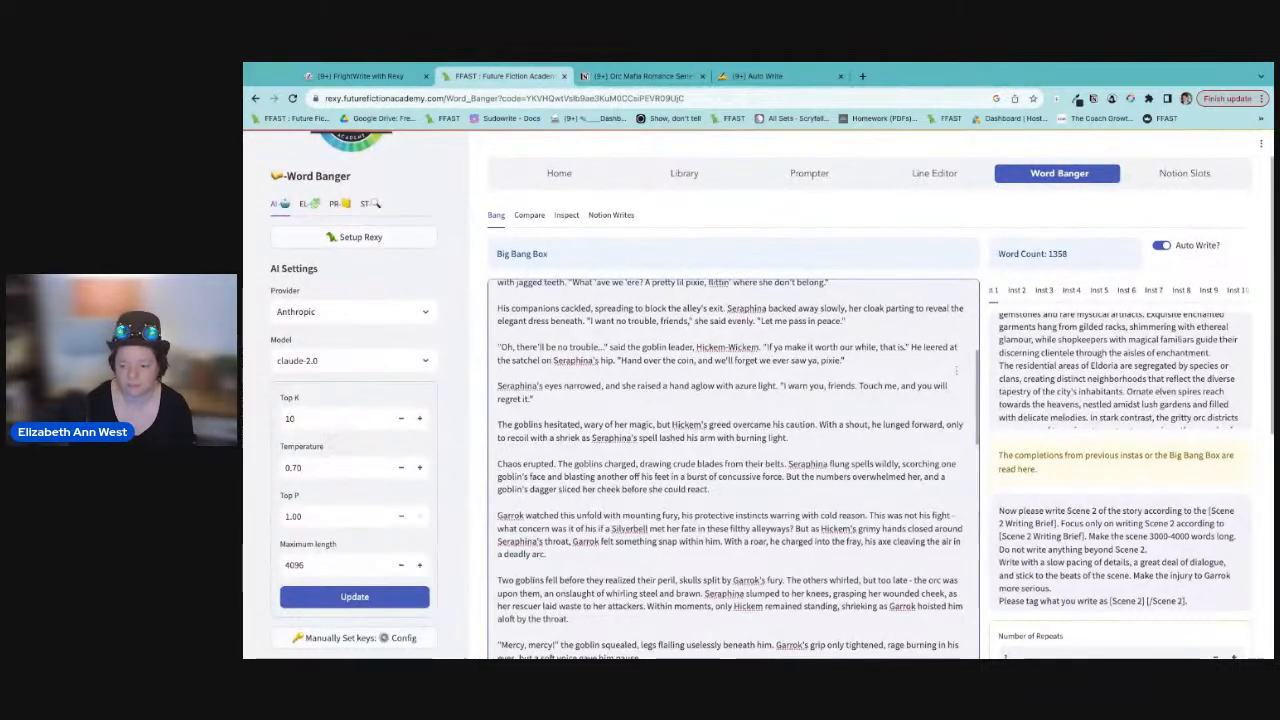
scroll(760, 450, "down", 3)
scroll(1127, 499, "down", 1)
scroll(1127, 510, "down", 3)
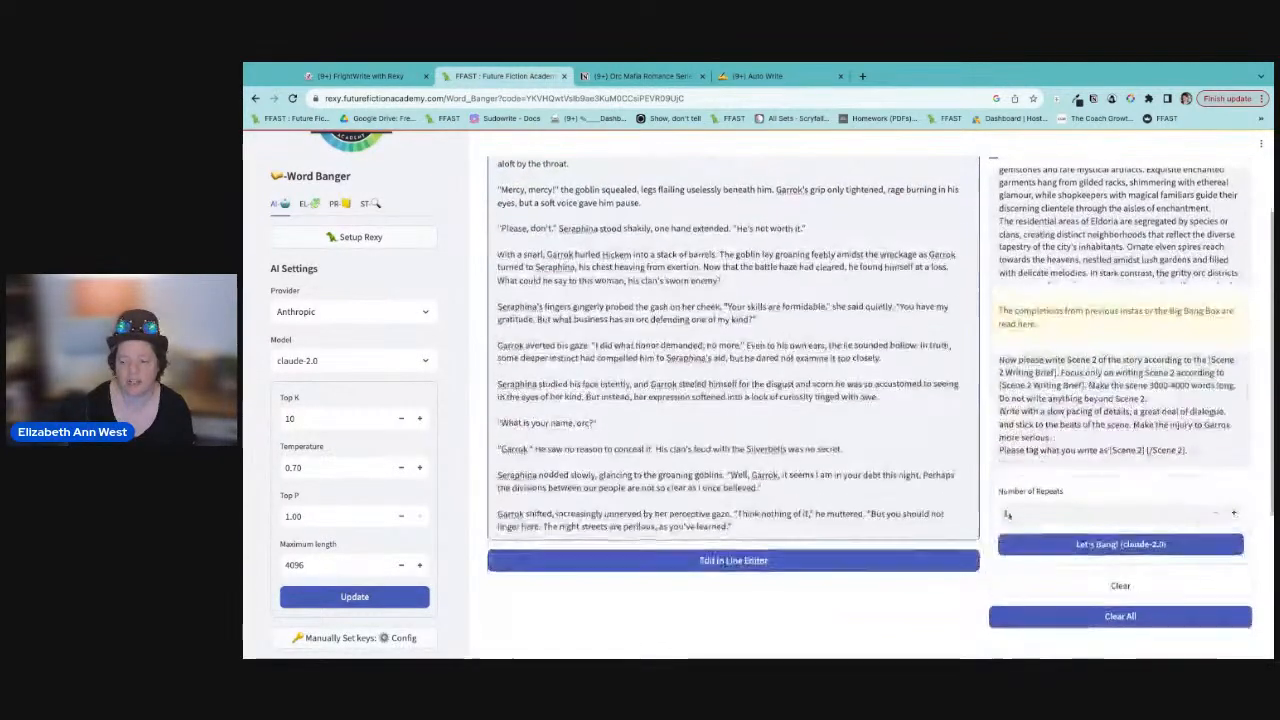
left_click(1138, 620)
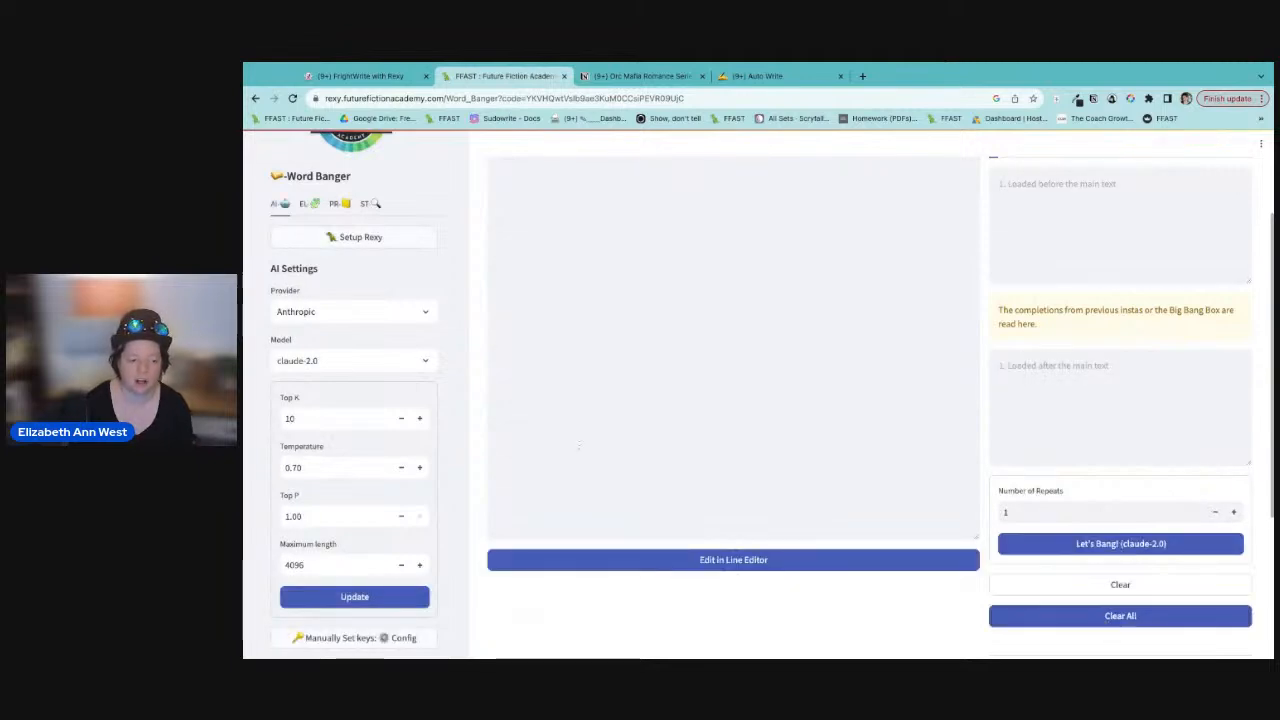
Step: Review the B-Slots in the Magic Elements, from the Big Bang Box through the scene instructions in slots b2 to b11
left_click(308, 207)
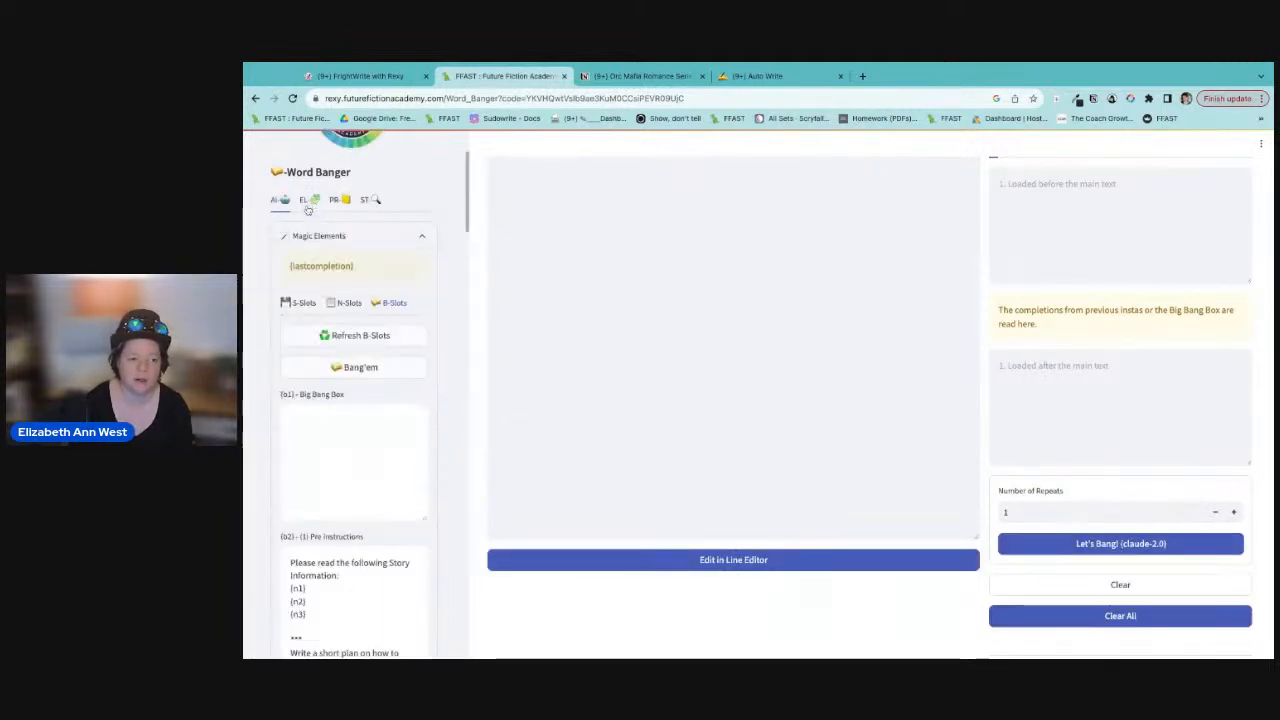
scroll(399, 460, "down", 3)
scroll(399, 460, "down", 3)
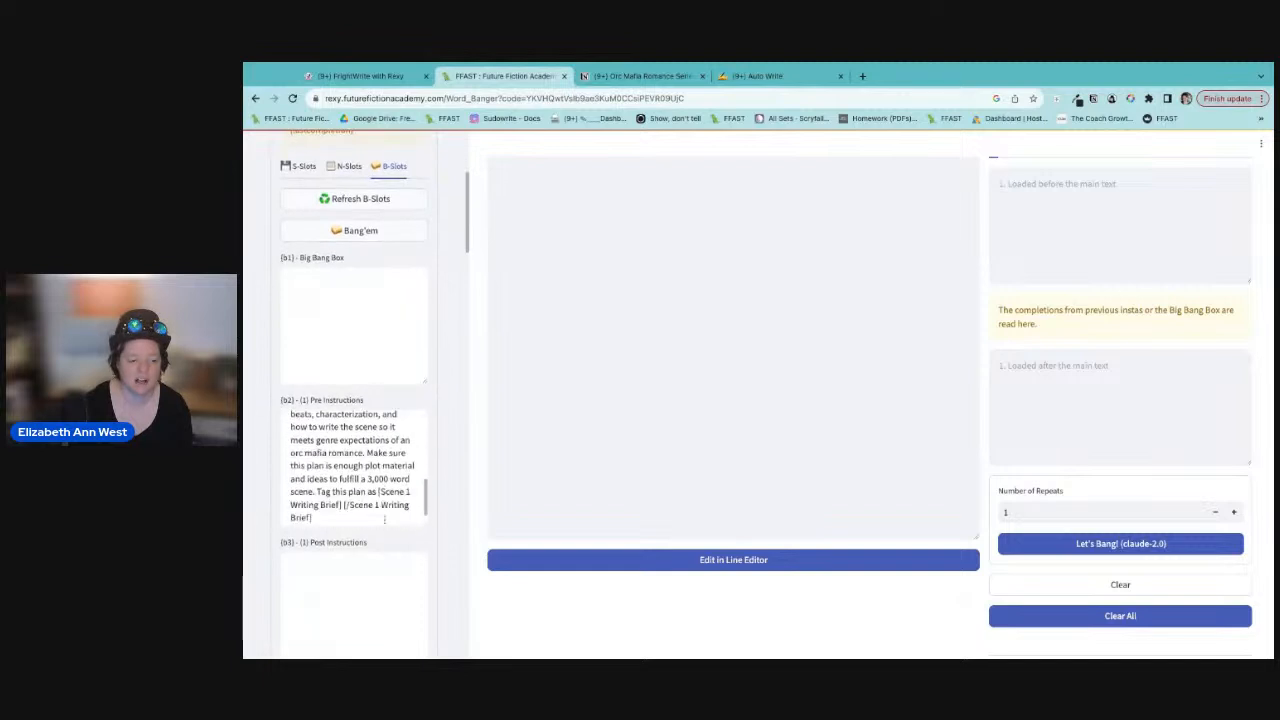
scroll(345, 522, "up", 3)
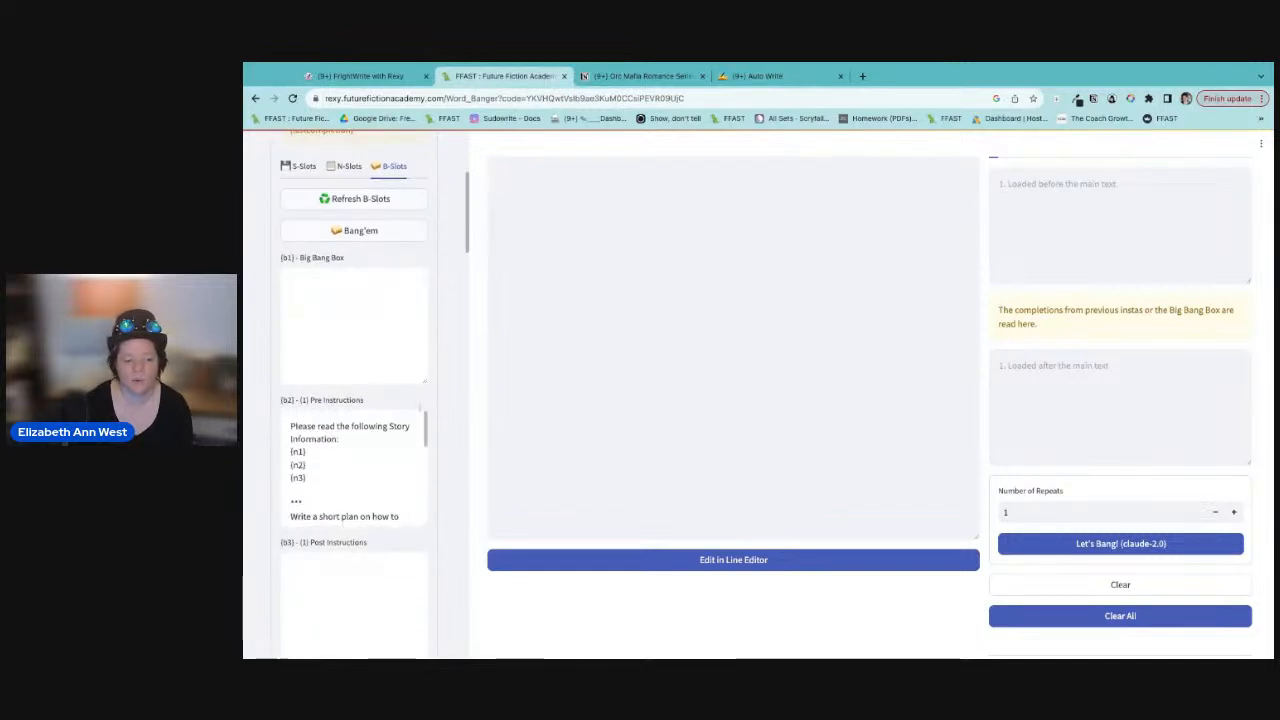
scroll(431, 425, "down", 10)
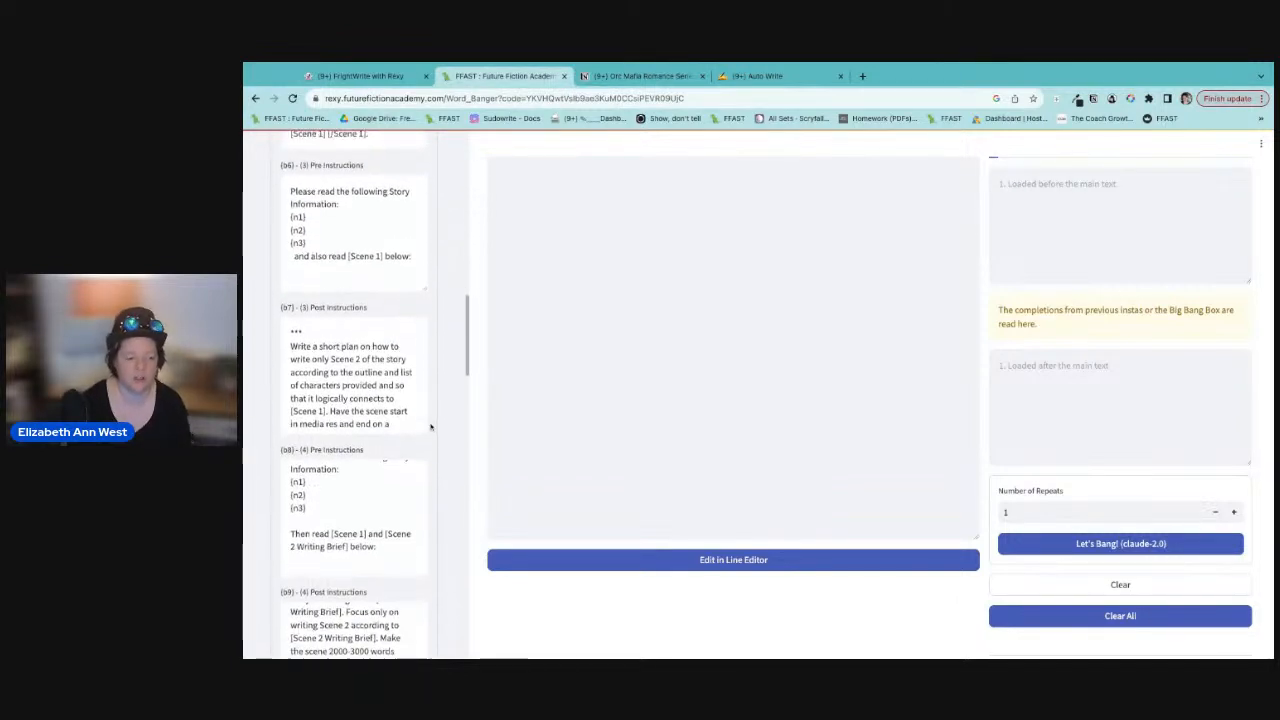
scroll(431, 425, "down", 5)
scroll(427, 420, "down", 3)
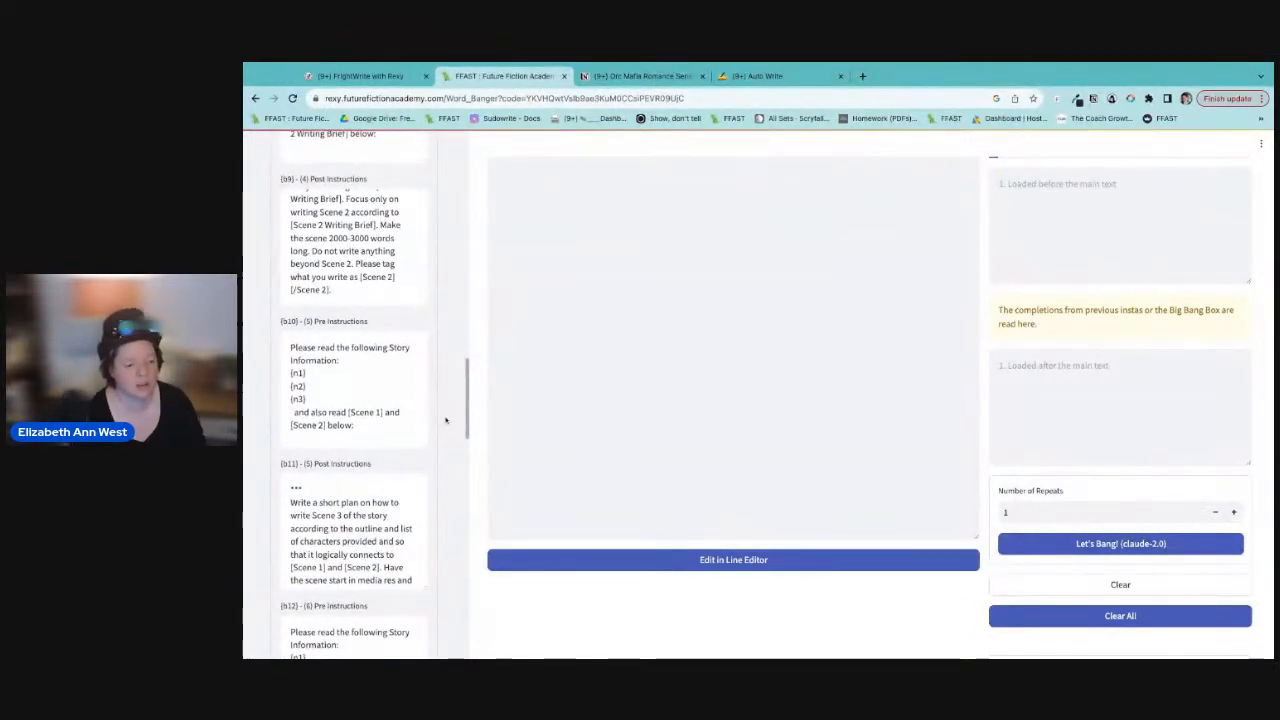
scroll(425, 418, "up", 1)
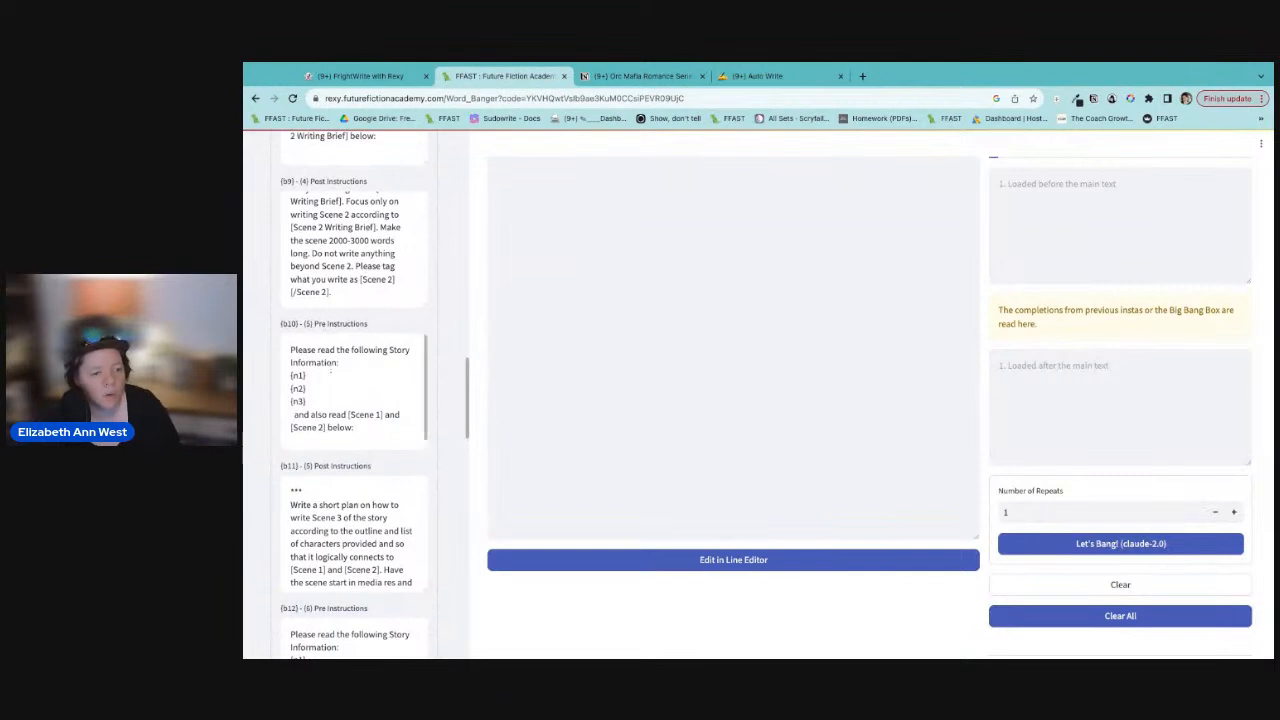
scroll(350, 390, "down", 1)
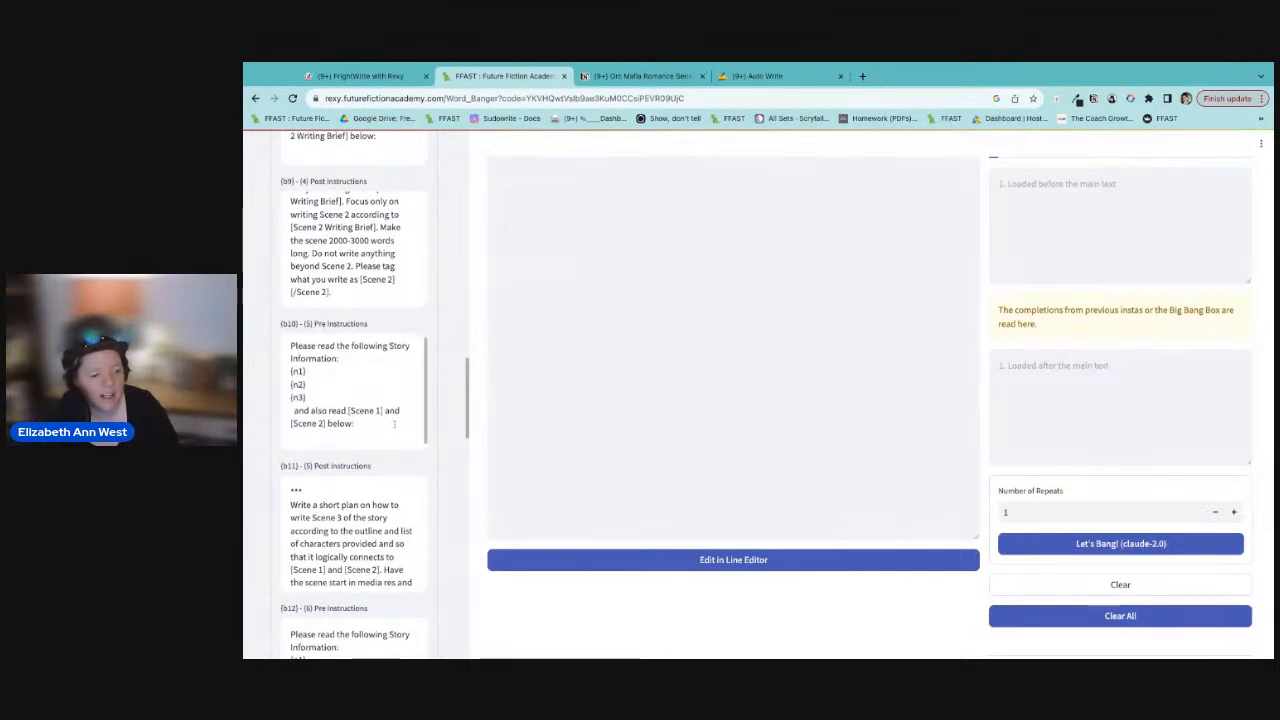
triple_click(283, 325)
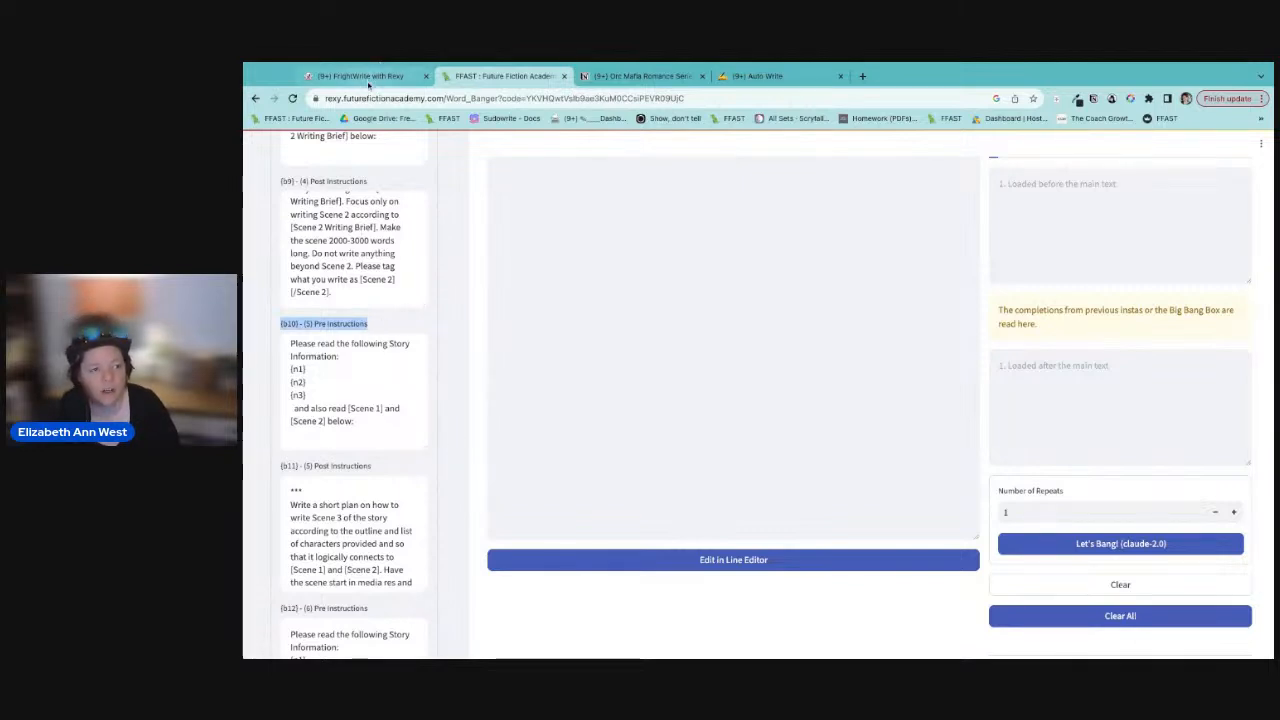
Step: Switch to the Orc Mafia Romance Series page in Notion and open 21 Blackjack in its Story Board view
left_click(366, 77)
left_click(640, 76)
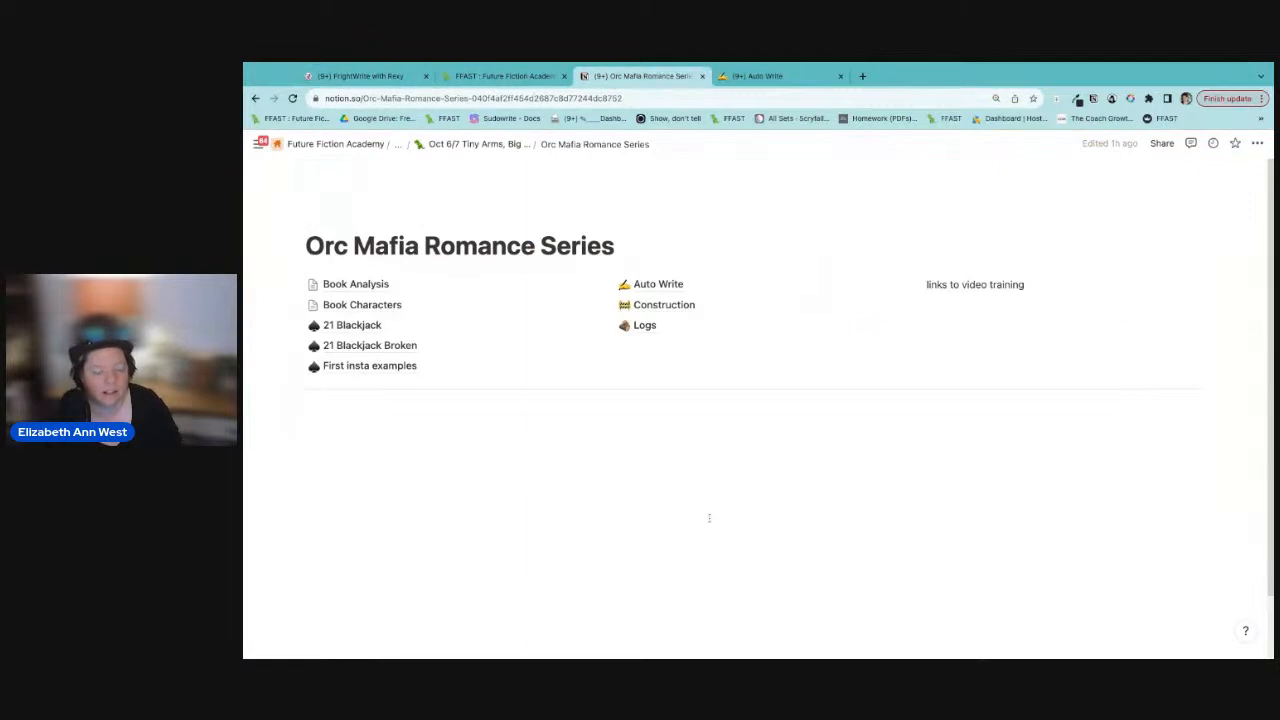
left_click(362, 326)
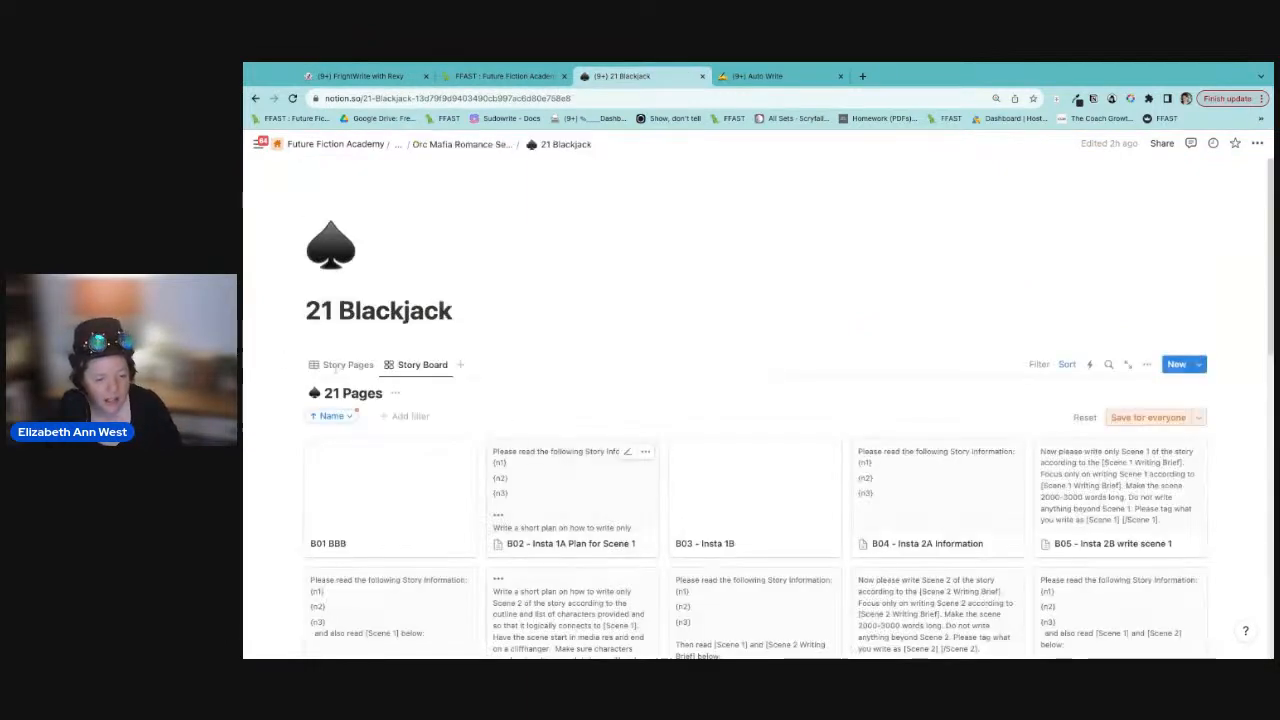
left_click(345, 366)
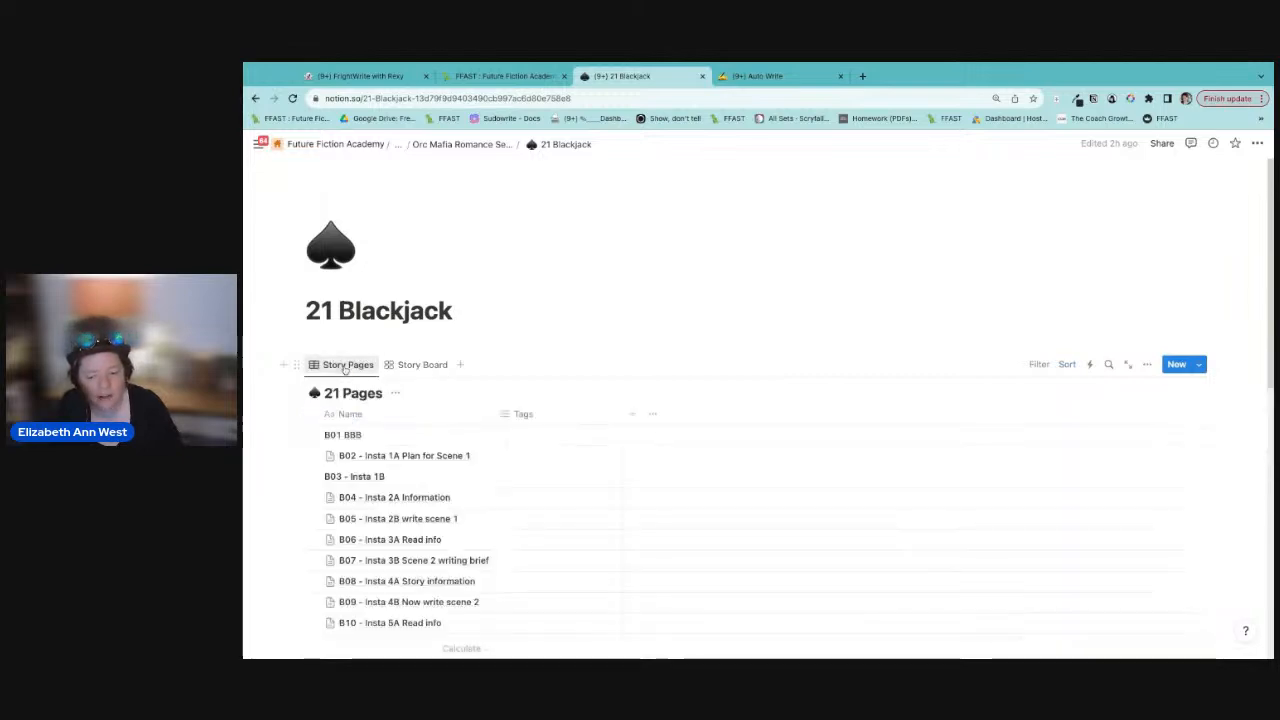
left_click(422, 366)
Step: Change the icon of the B02 - Insta 1A Plan for Scene 1 card to the green check mark emoji
scroll(751, 355, "down", 3)
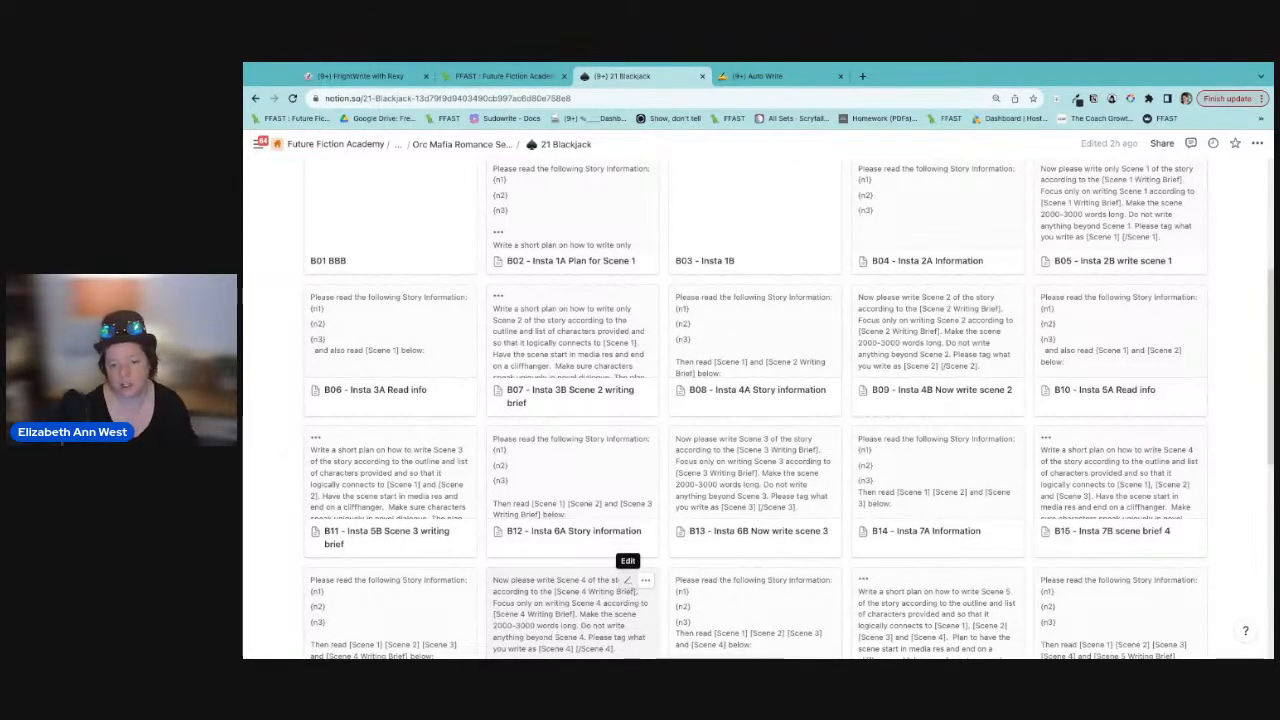
scroll(593, 345, "up", 2)
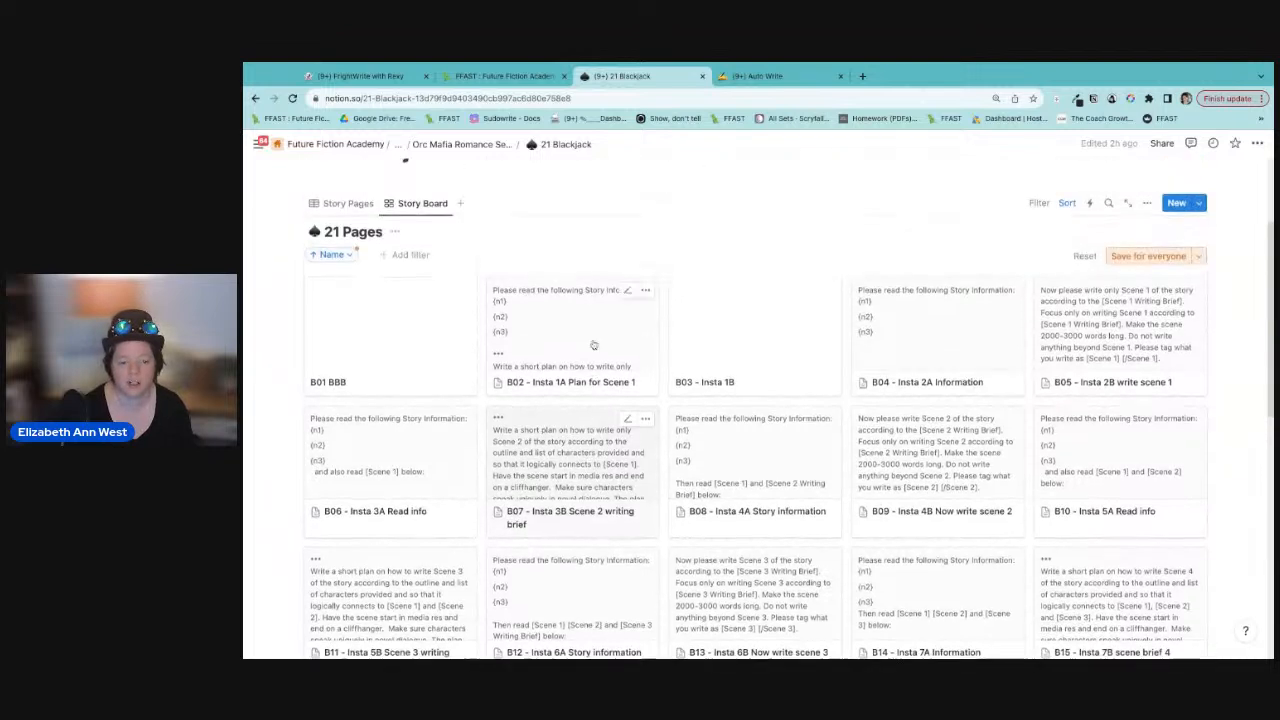
scroll(593, 345, "up", 1)
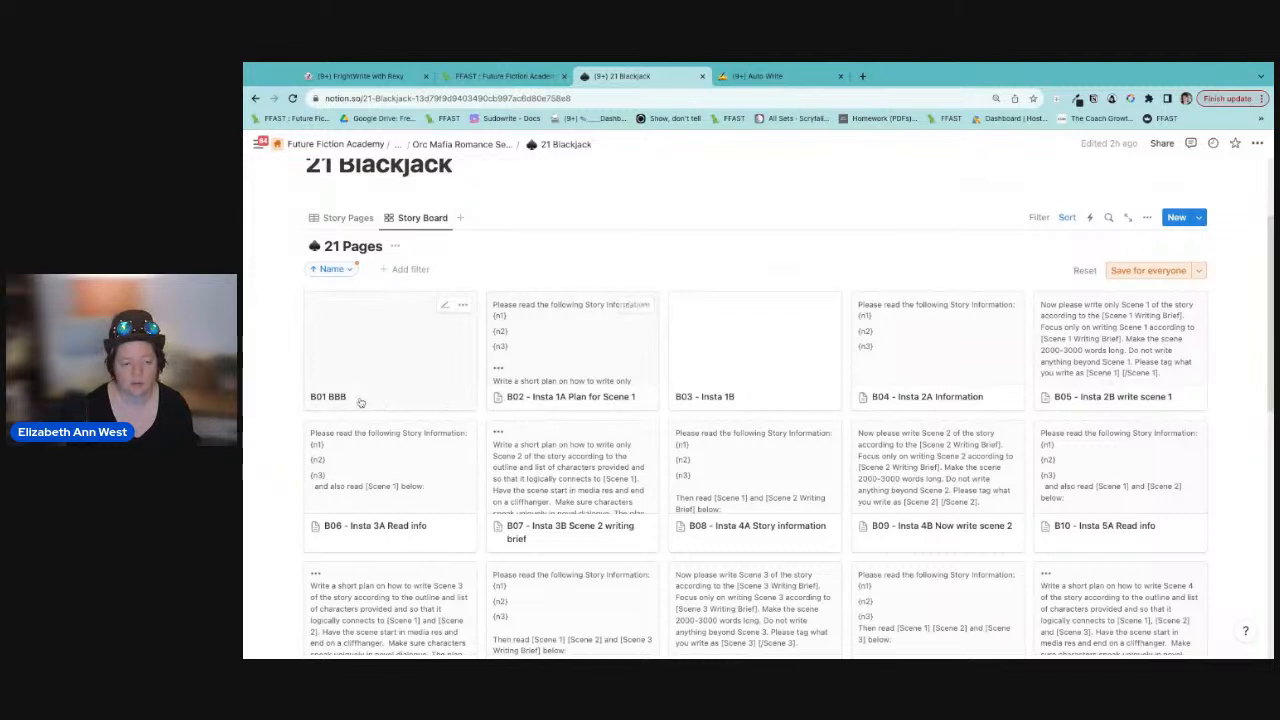
left_click(497, 397)
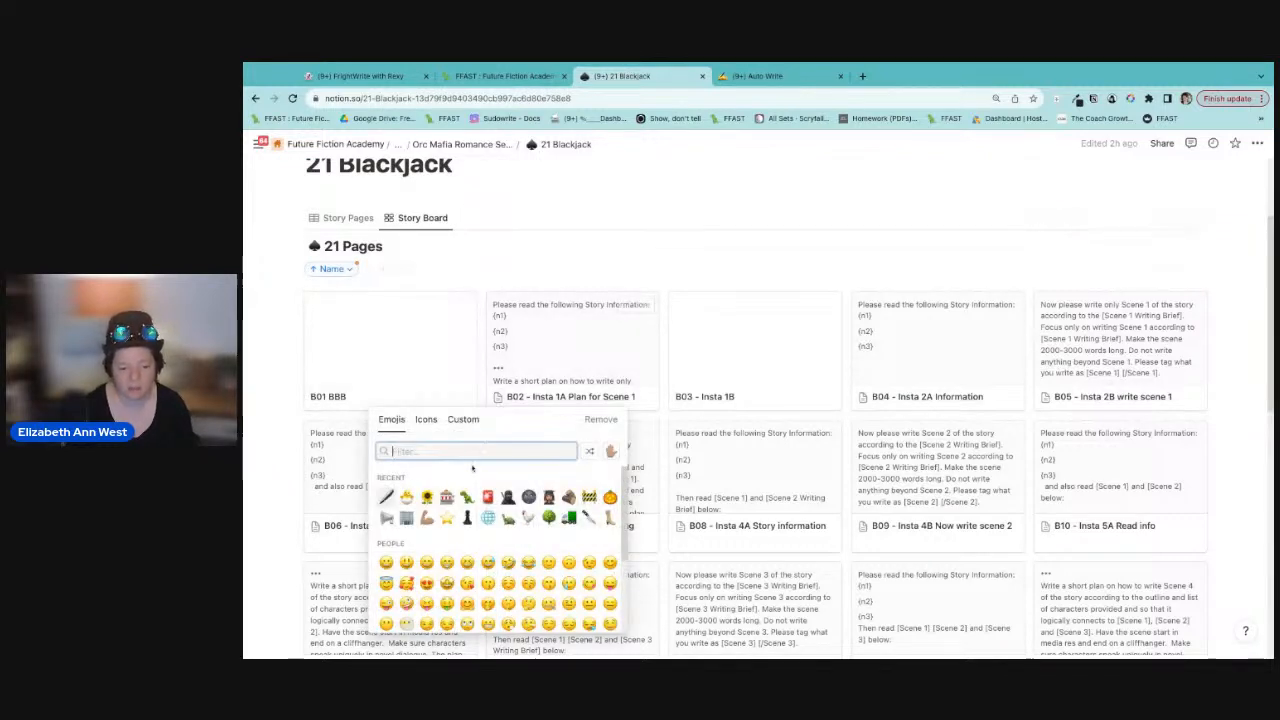
type("check")
key("Return")
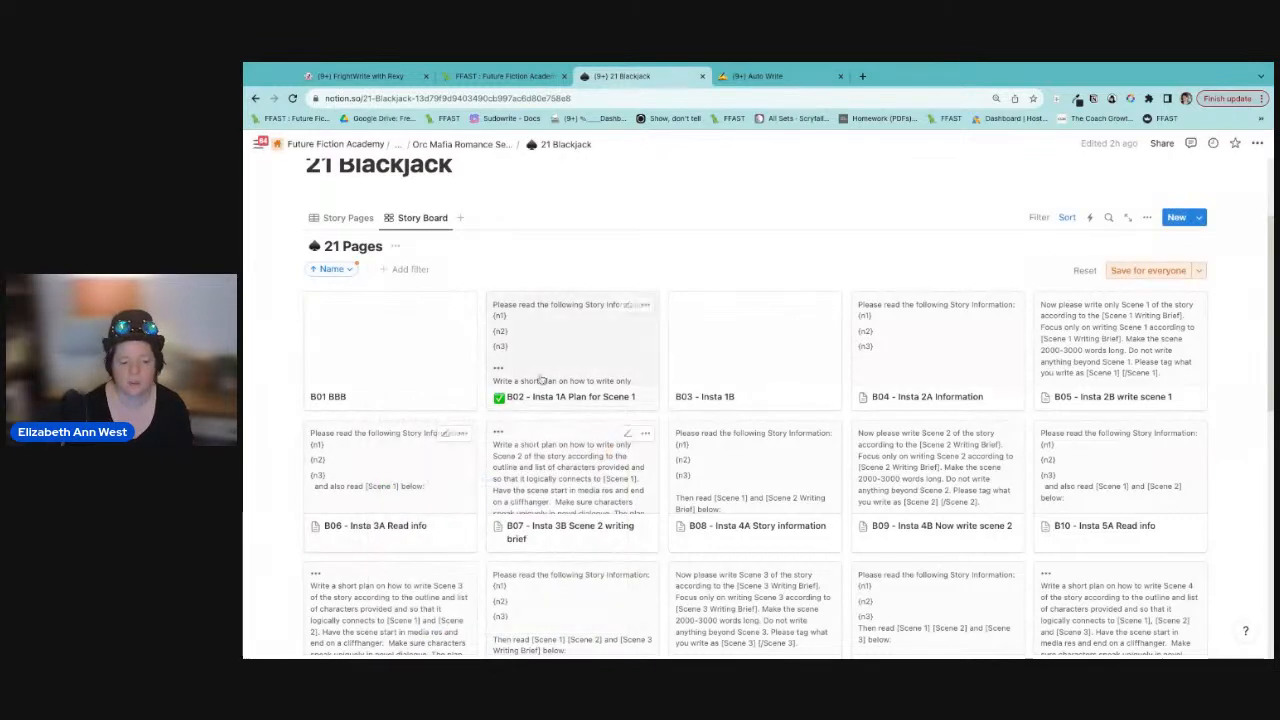
Step: Add a green check mark icon to the B03 - Insta 1B page and return to the Story Board
left_click(684, 402)
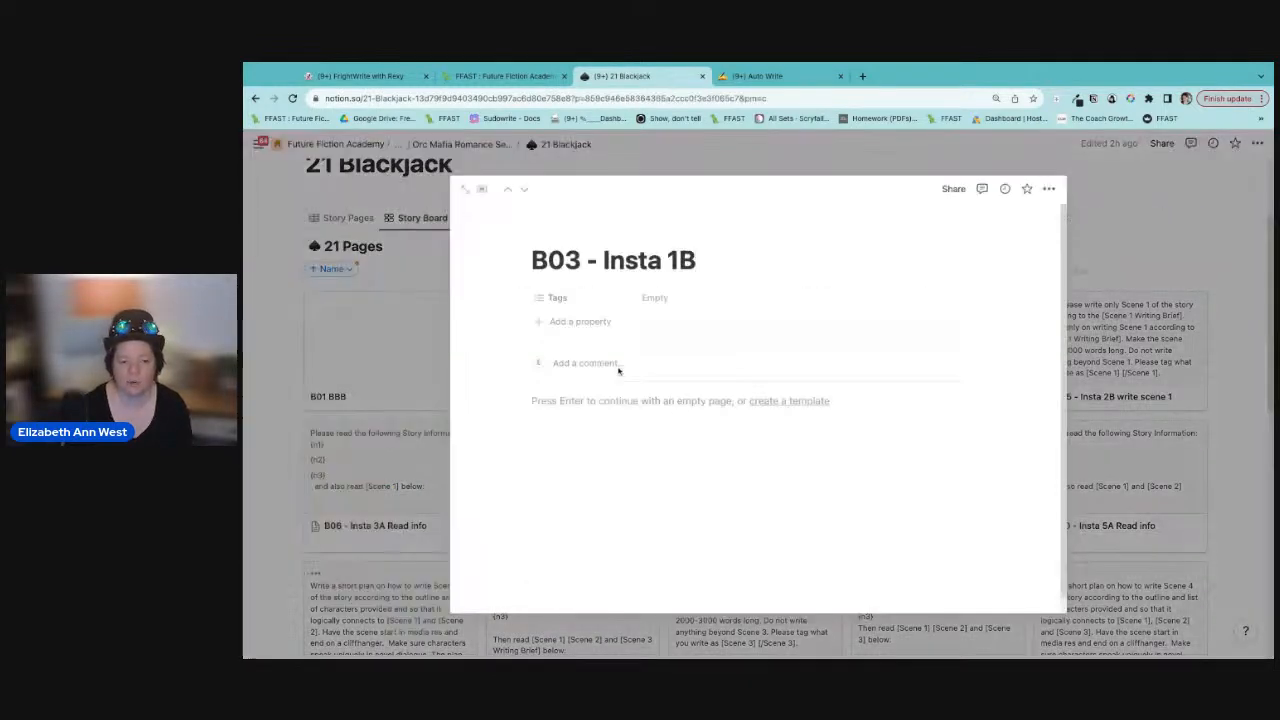
left_click(546, 234)
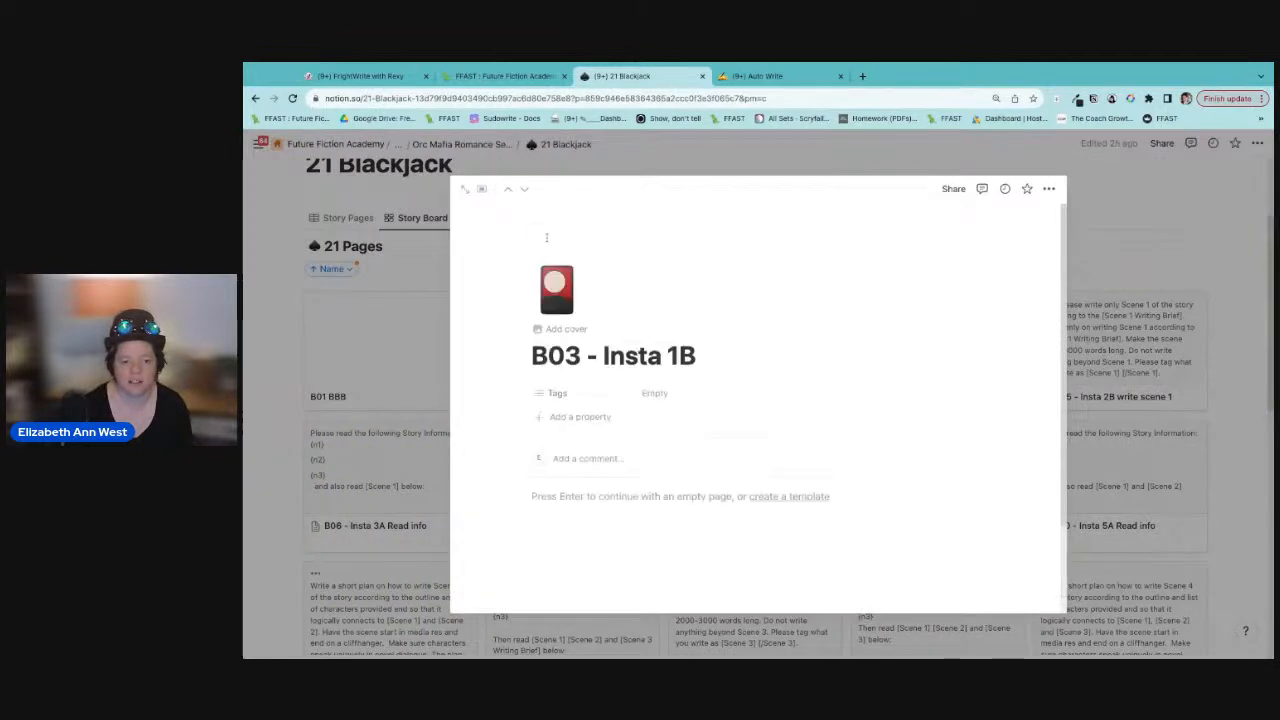
left_click(554, 271)
left_click(444, 408)
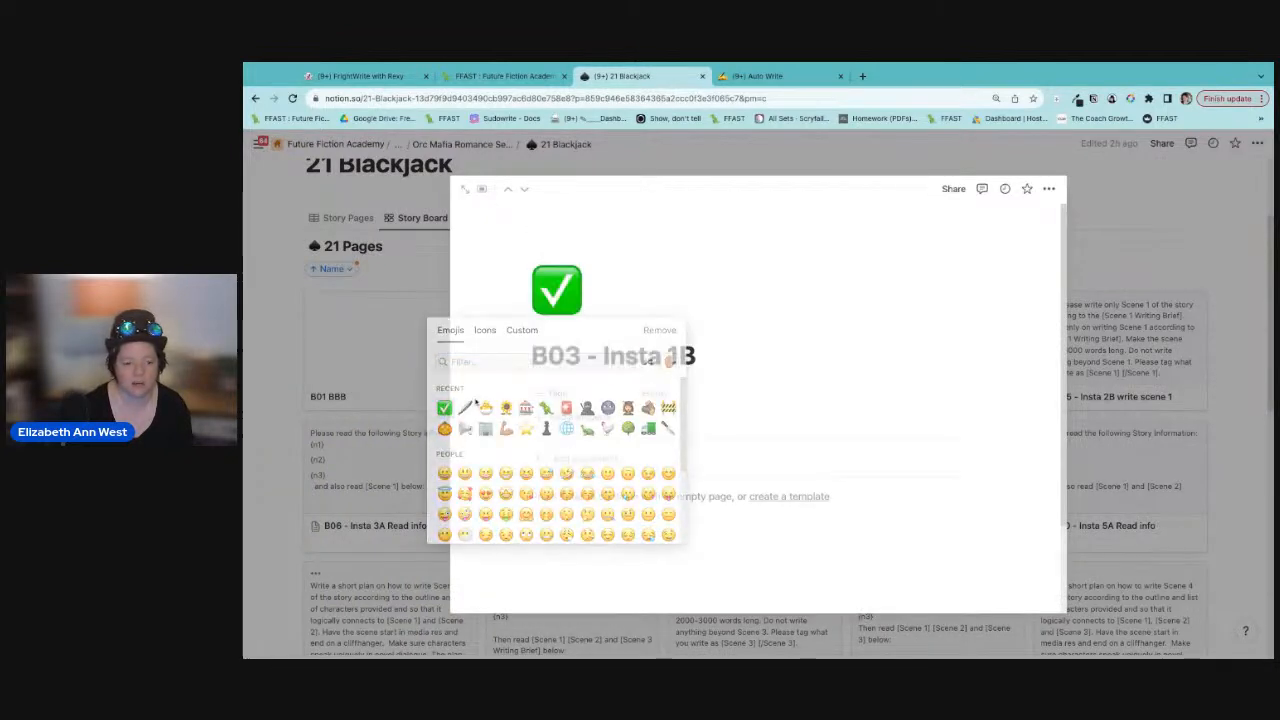
key("Escape")
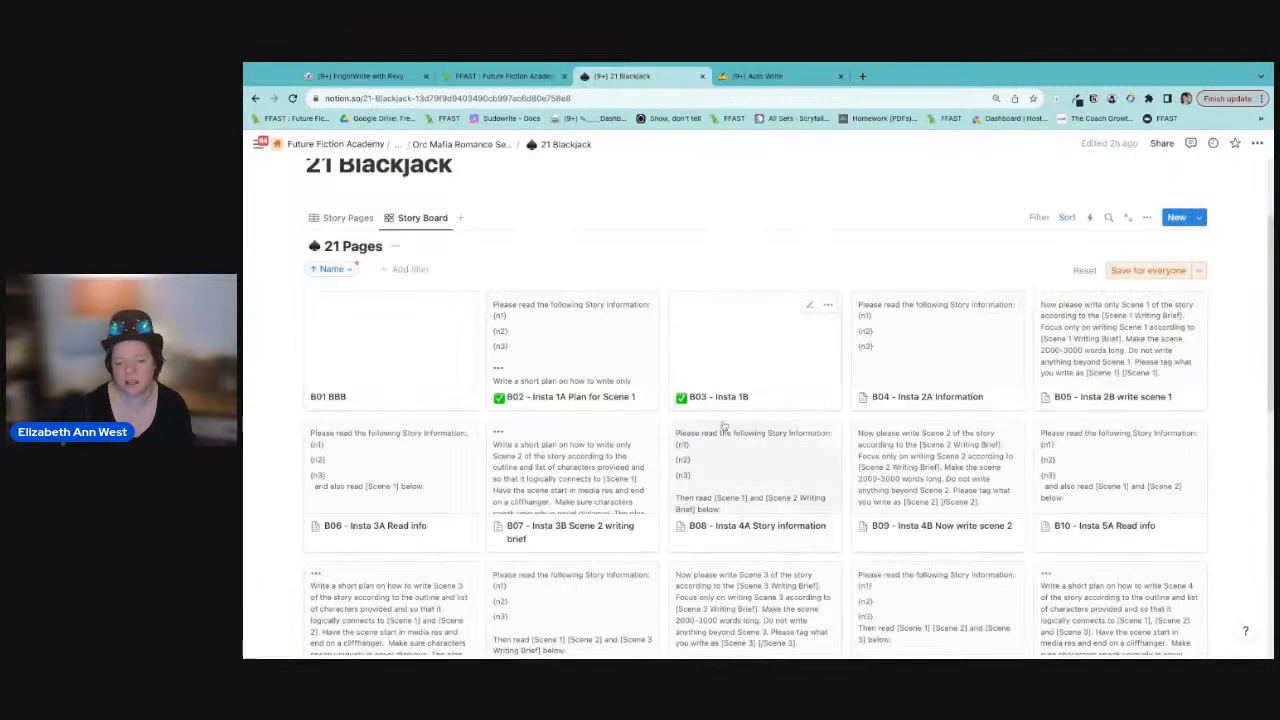
Step: Change the icons of the B04 - Insta 2A Information and B05 - Insta 2B write scene 1 cards to green check marks
left_click(862, 396)
left_click(753, 497)
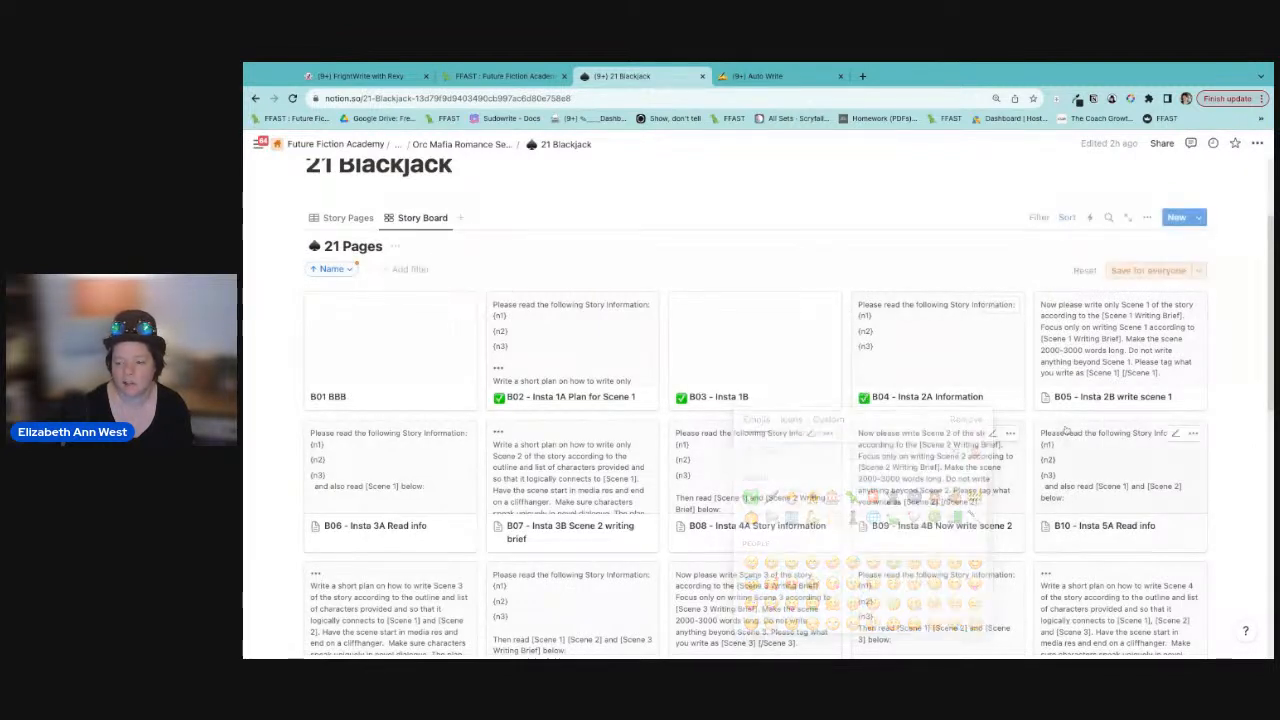
left_click(1046, 398)
left_click(936, 496)
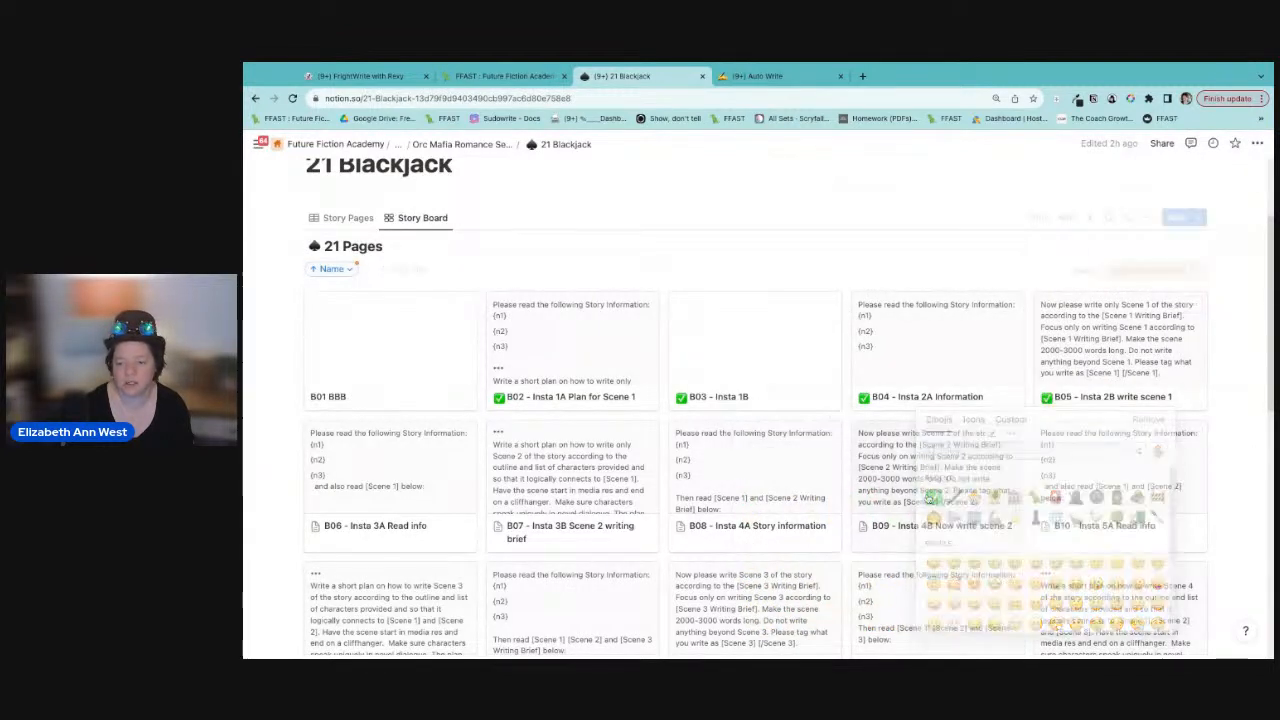
Step: Change the icons of the B06 - Insta 3A Read info and B07 - Insta 3B Scene 2 writing brief cards to green check marks
left_click(315, 528)
left_click(283, 527)
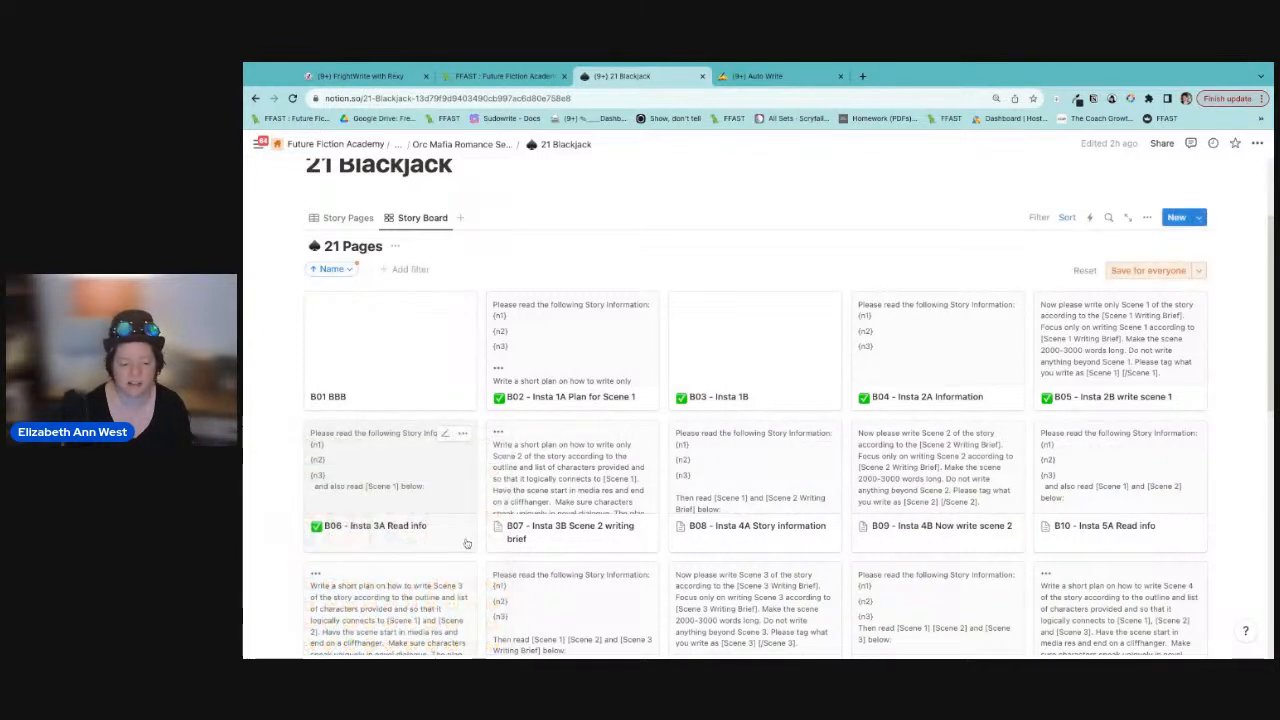
left_click(497, 528)
left_click(385, 384)
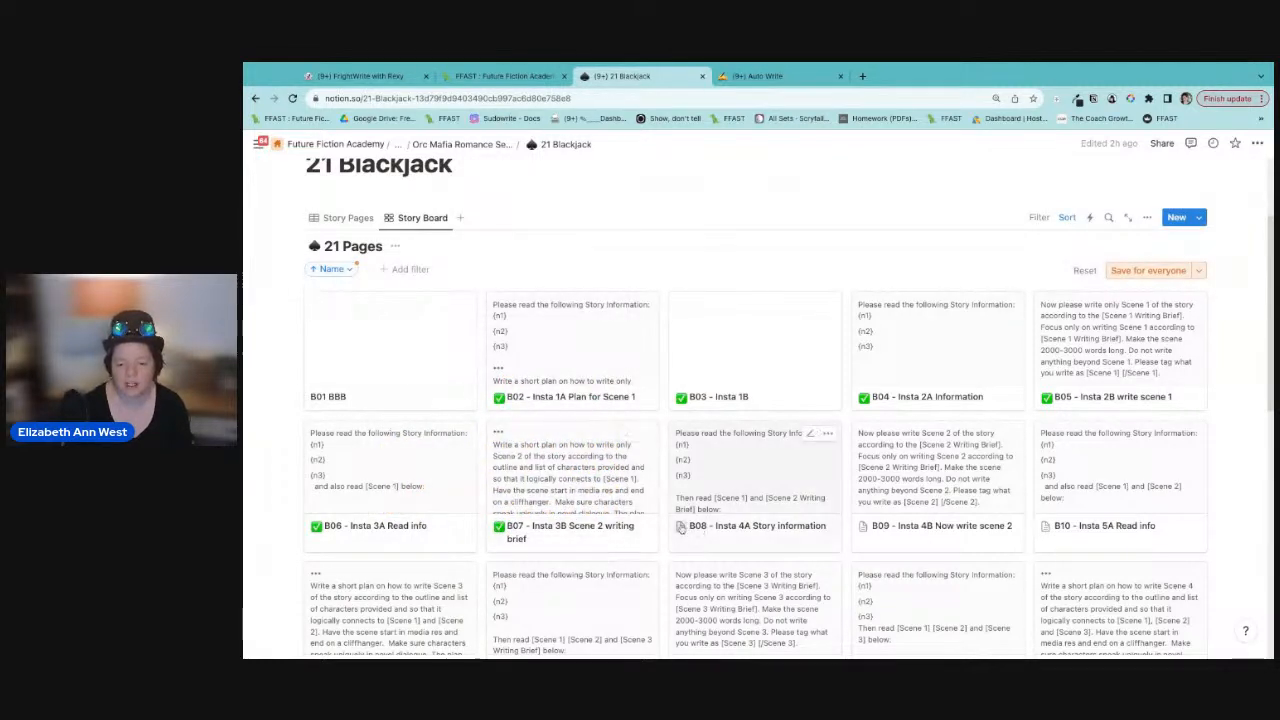
Step: Change the icons of the B08 - Insta 4A Story information and B09 - Insta 4B Now write scene 2 cards to green check marks
left_click(680, 527)
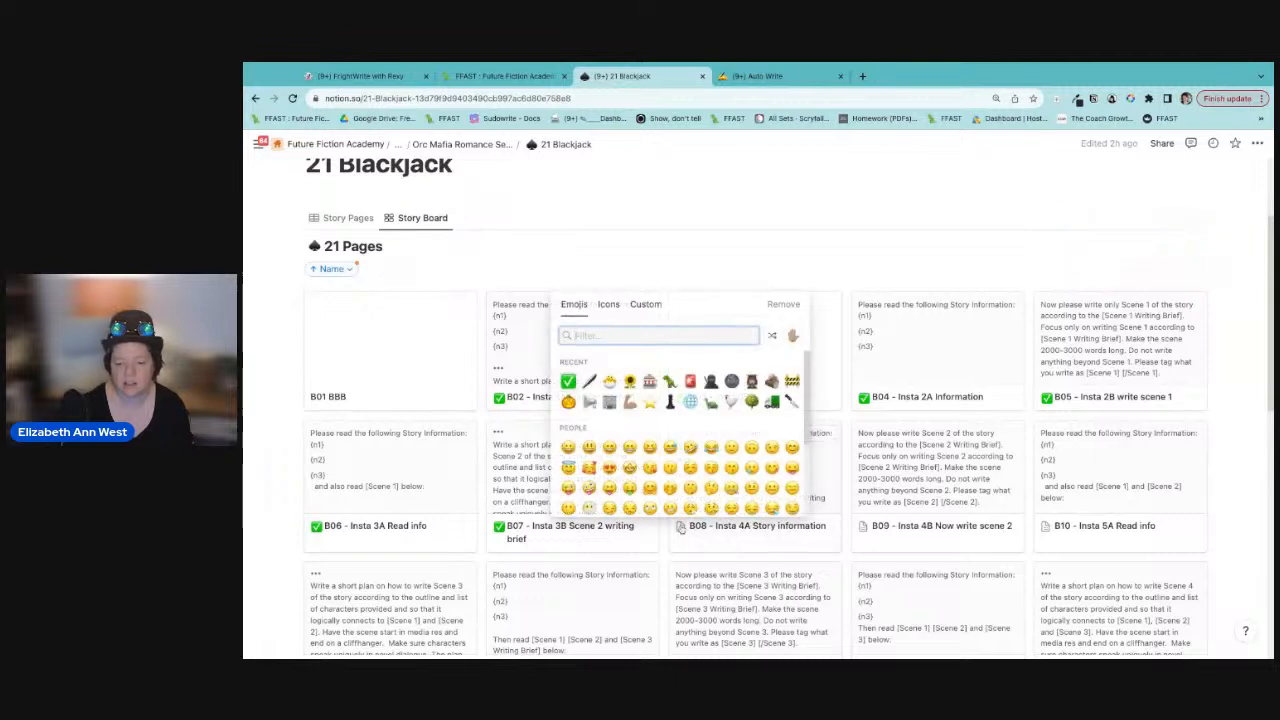
key("Escape")
left_click(680, 527)
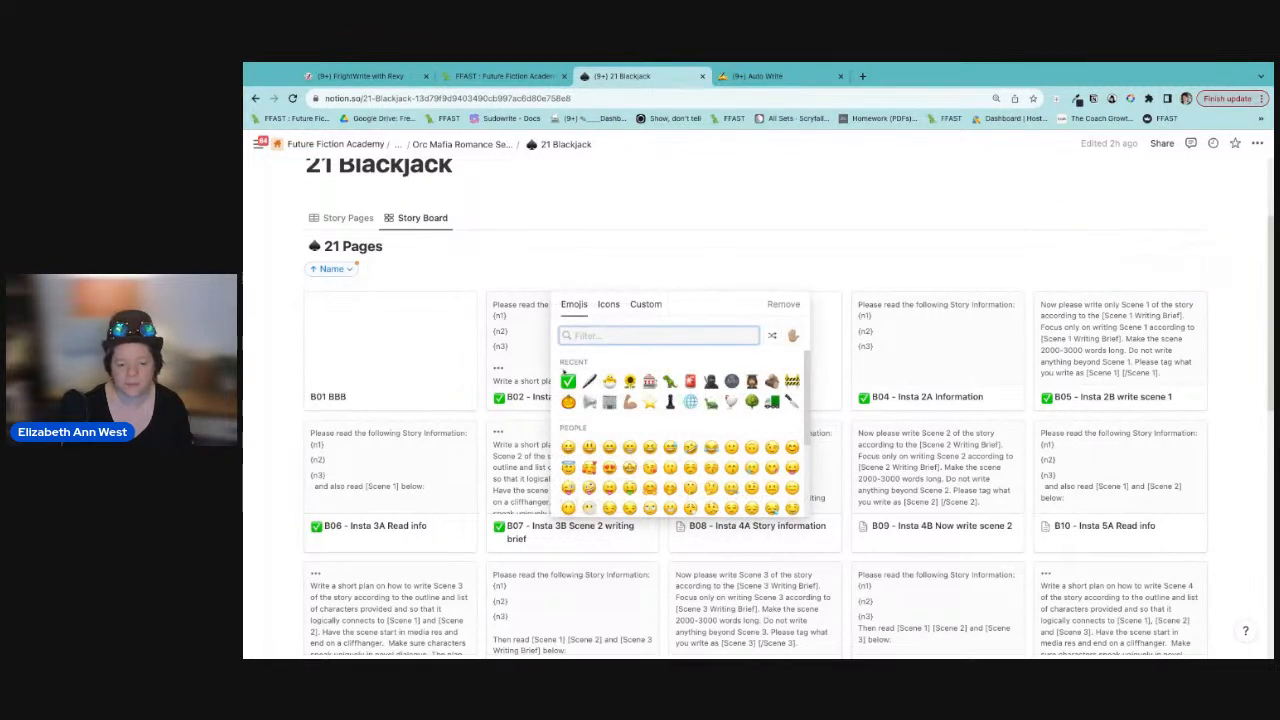
key("Escape")
left_click(863, 526)
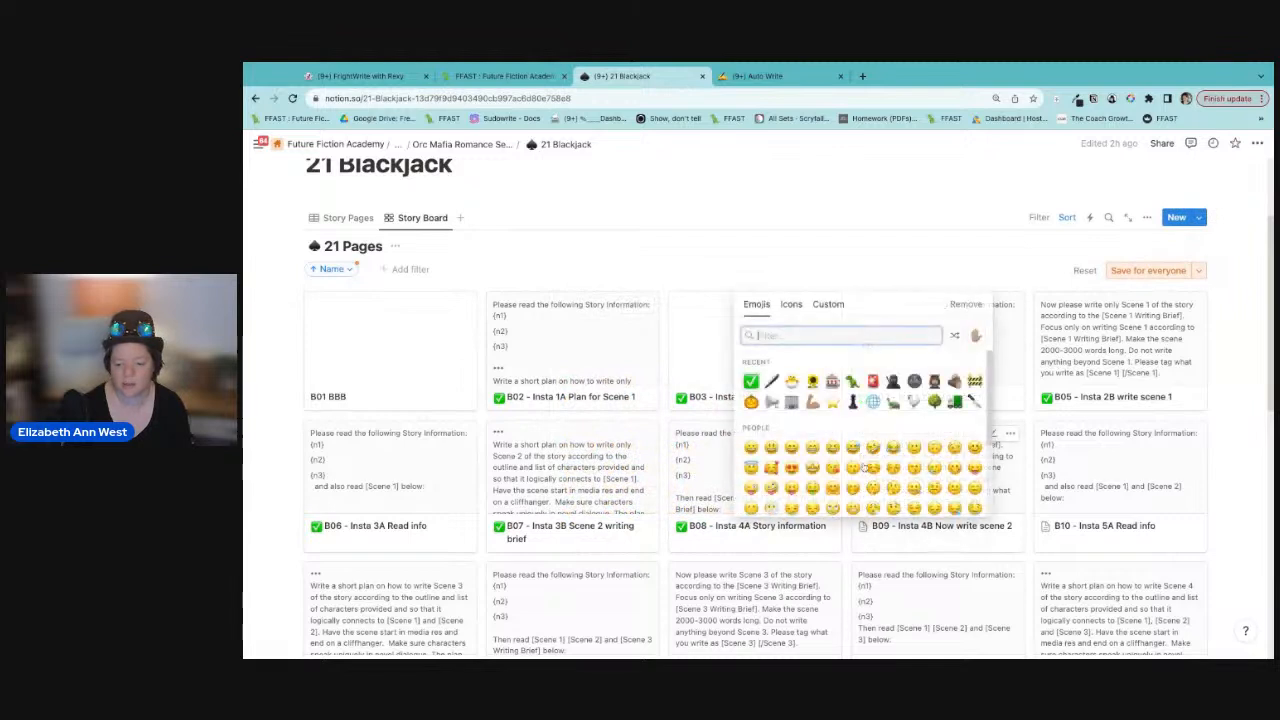
left_click(752, 382)
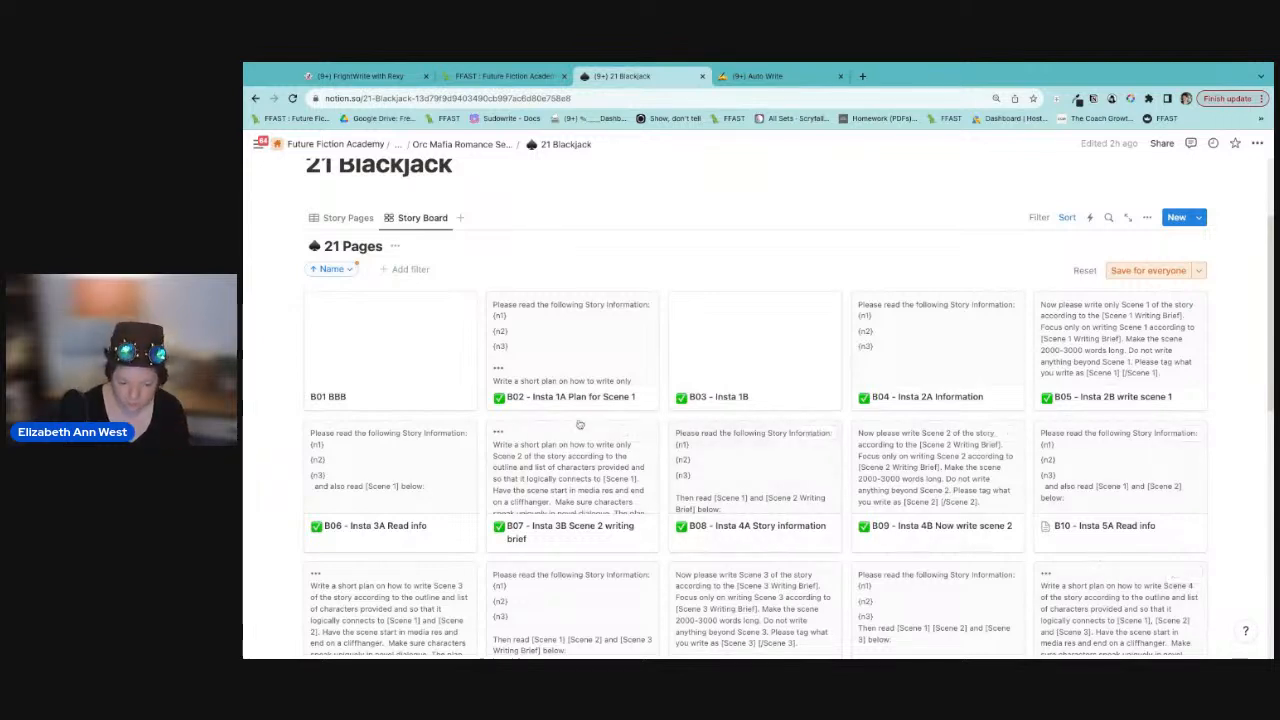
Step: Rename the B02 card to CB02 - Insta 1A Plan for Scene 1 and return to the Story Board
left_click(515, 398)
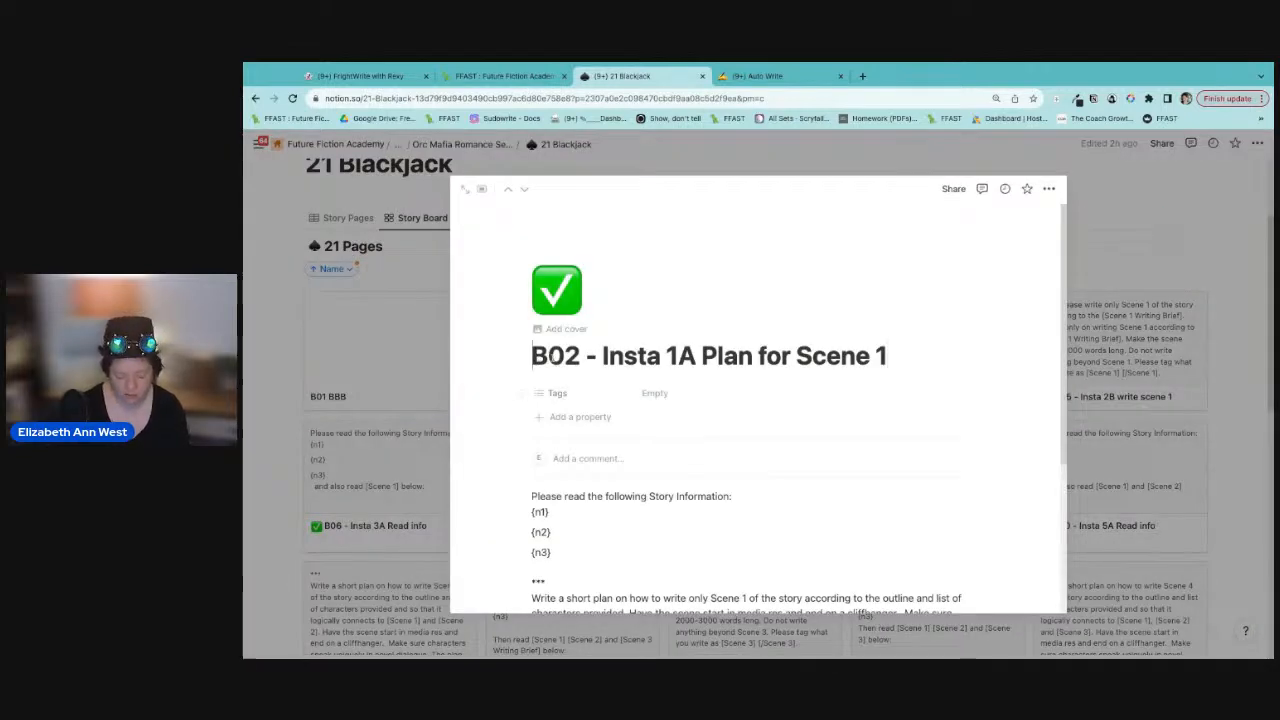
type("c")
key("BackSpace")
type("C")
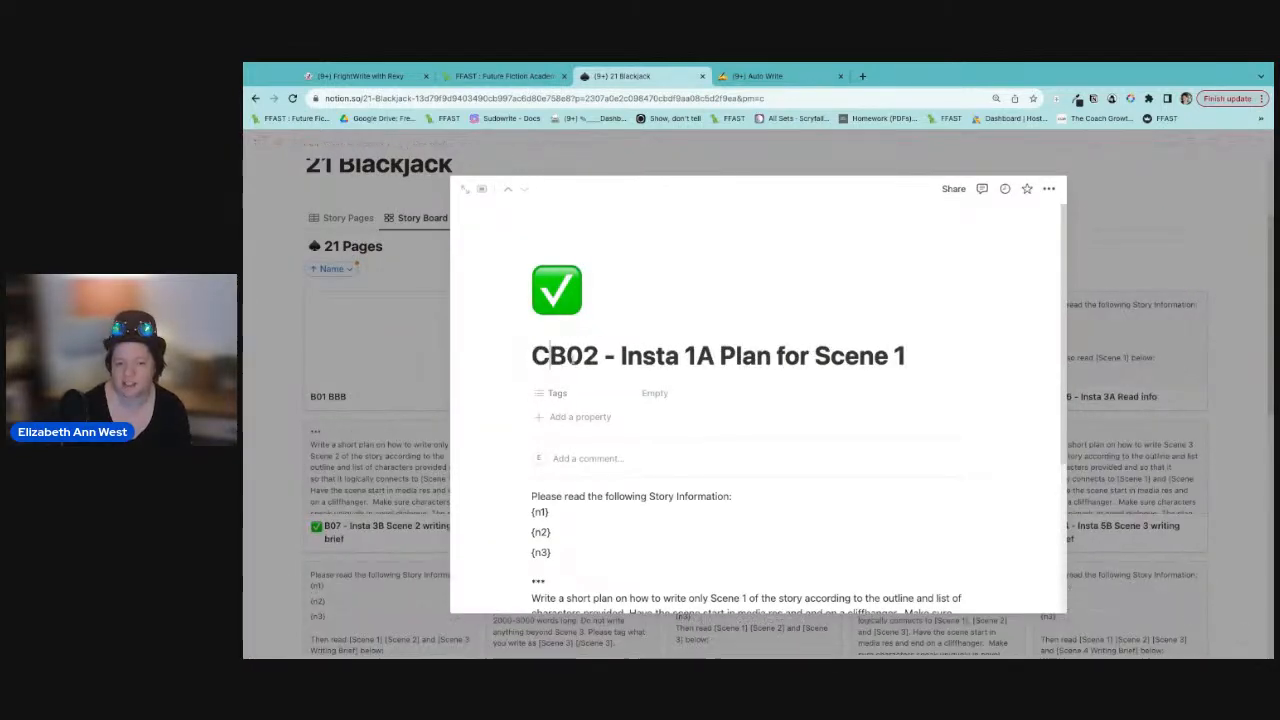
key("Escape")
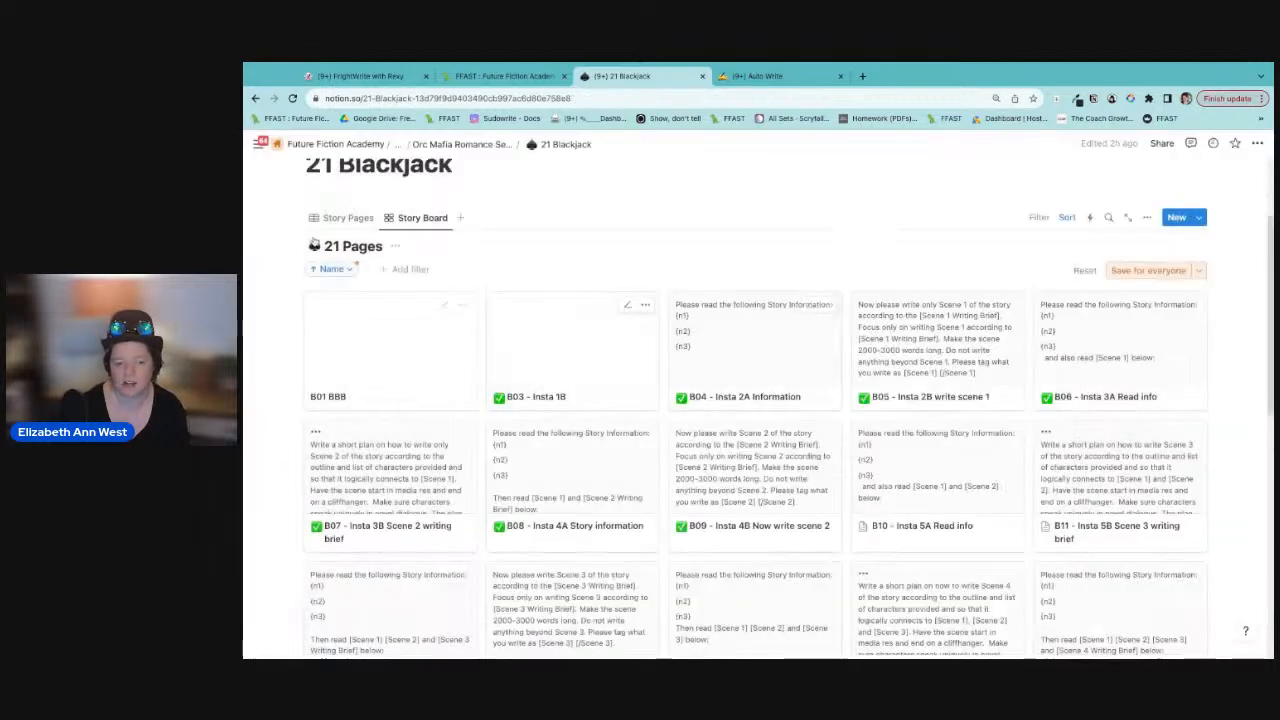
Step: In the Story Pages view, rename the B03 and B04 pages to CB03 - Insta 1B and CB04 - Insta 2A Information
left_click(345, 217)
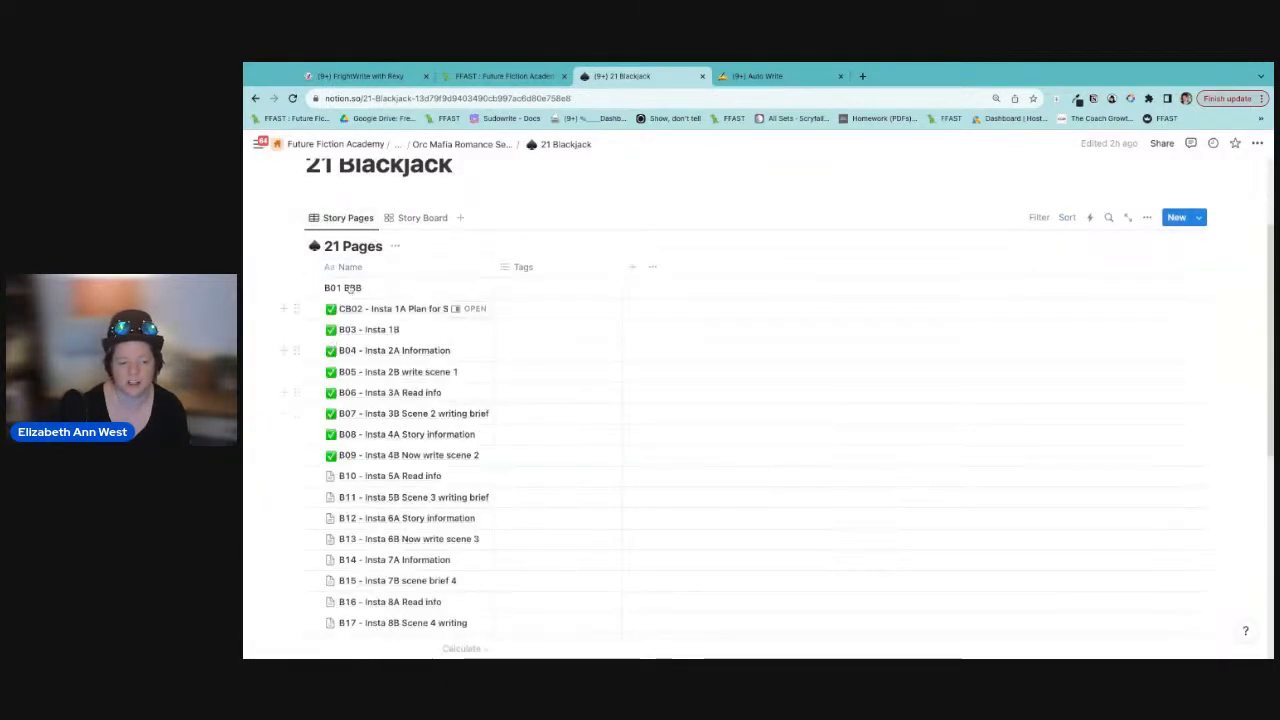
left_click(333, 329)
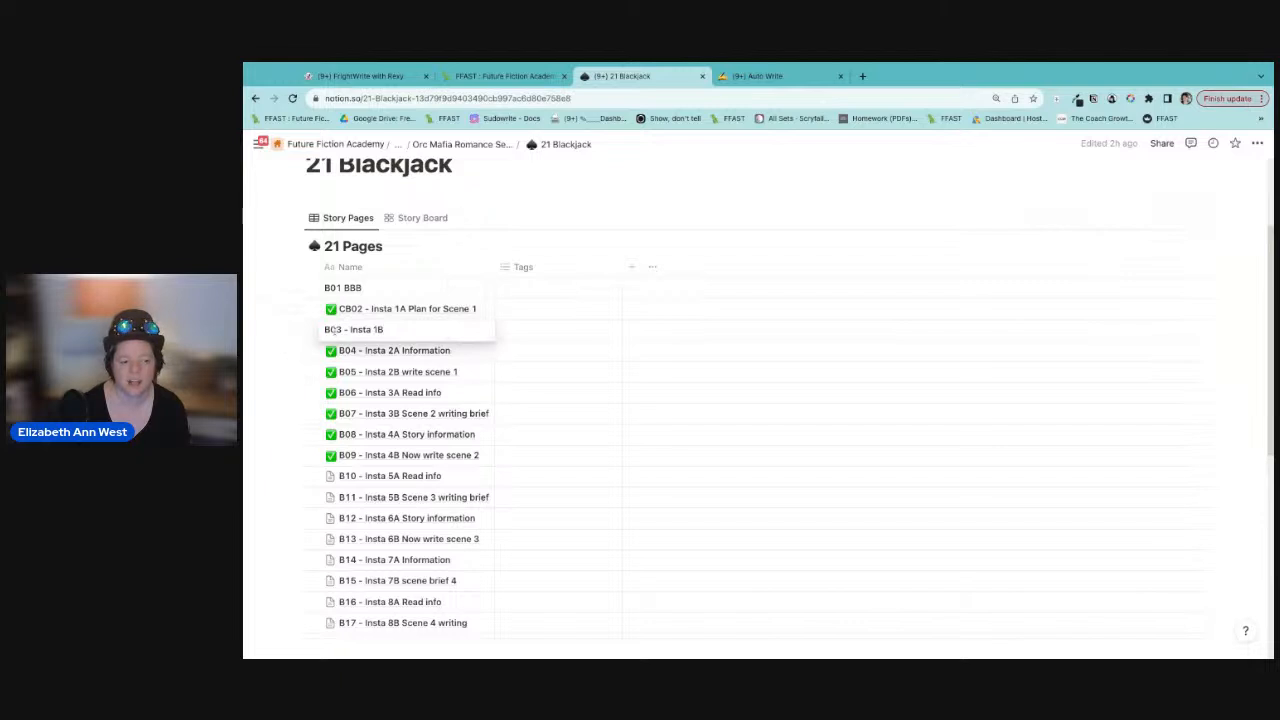
type("C")
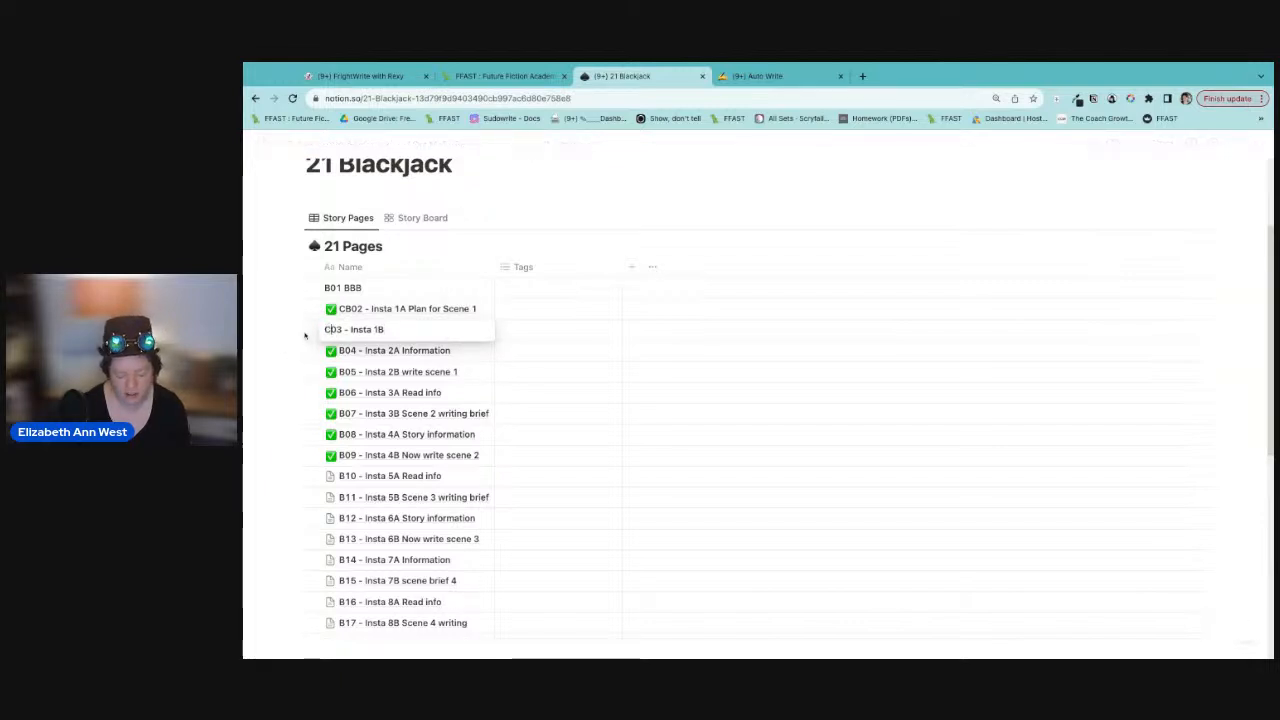
left_click(336, 350)
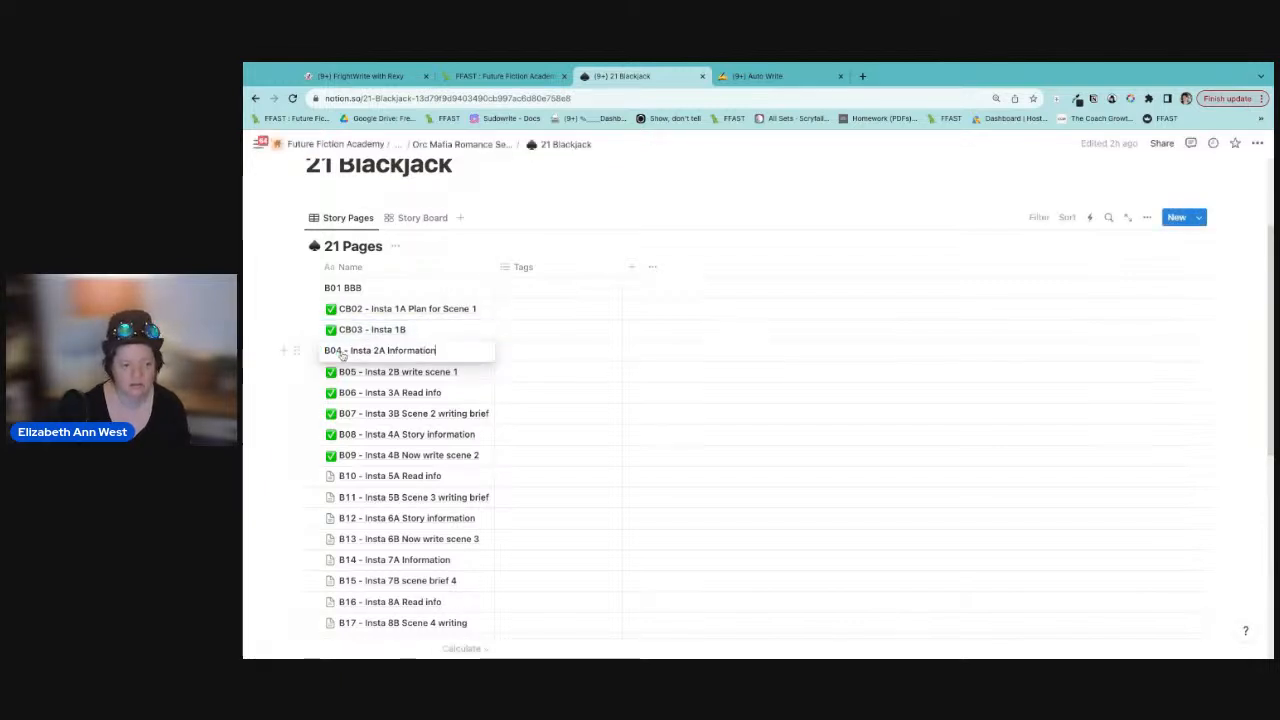
type("C")
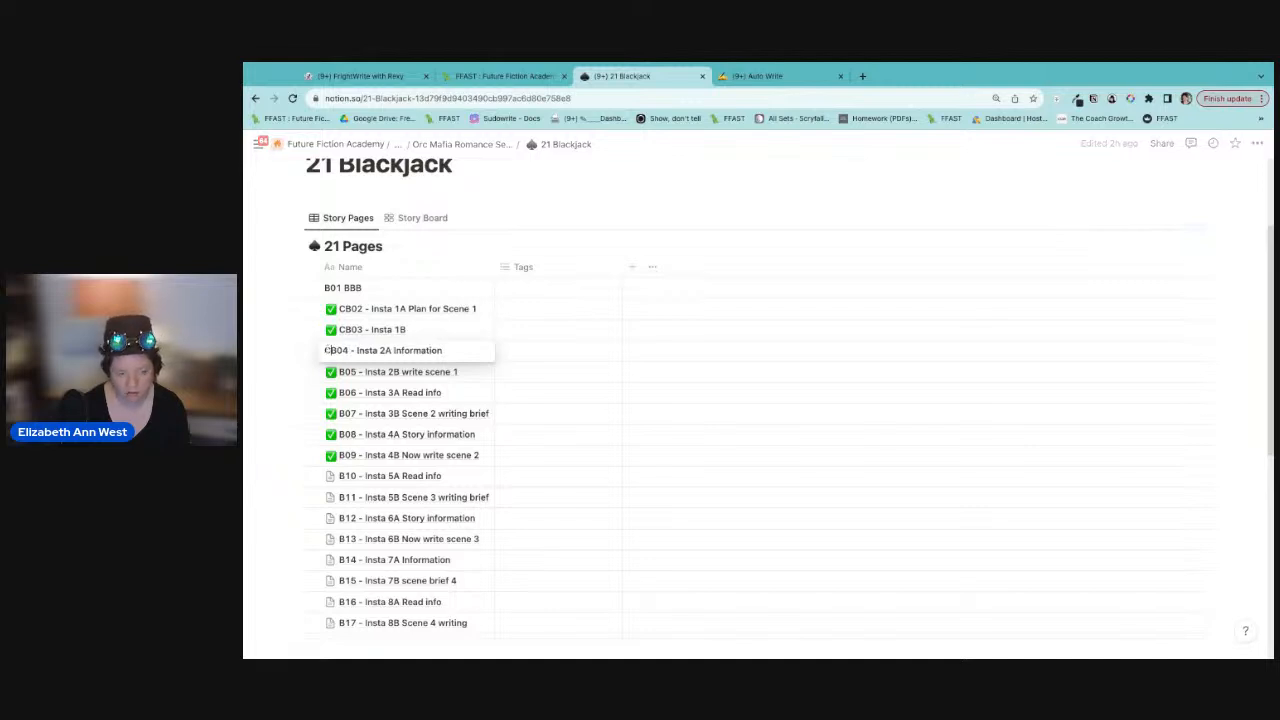
Step: Rename the B05 and B06 pages to CB05 - Insta 2B write scene 1 and CB06 - Insta 3A Read info
left_click(342, 371)
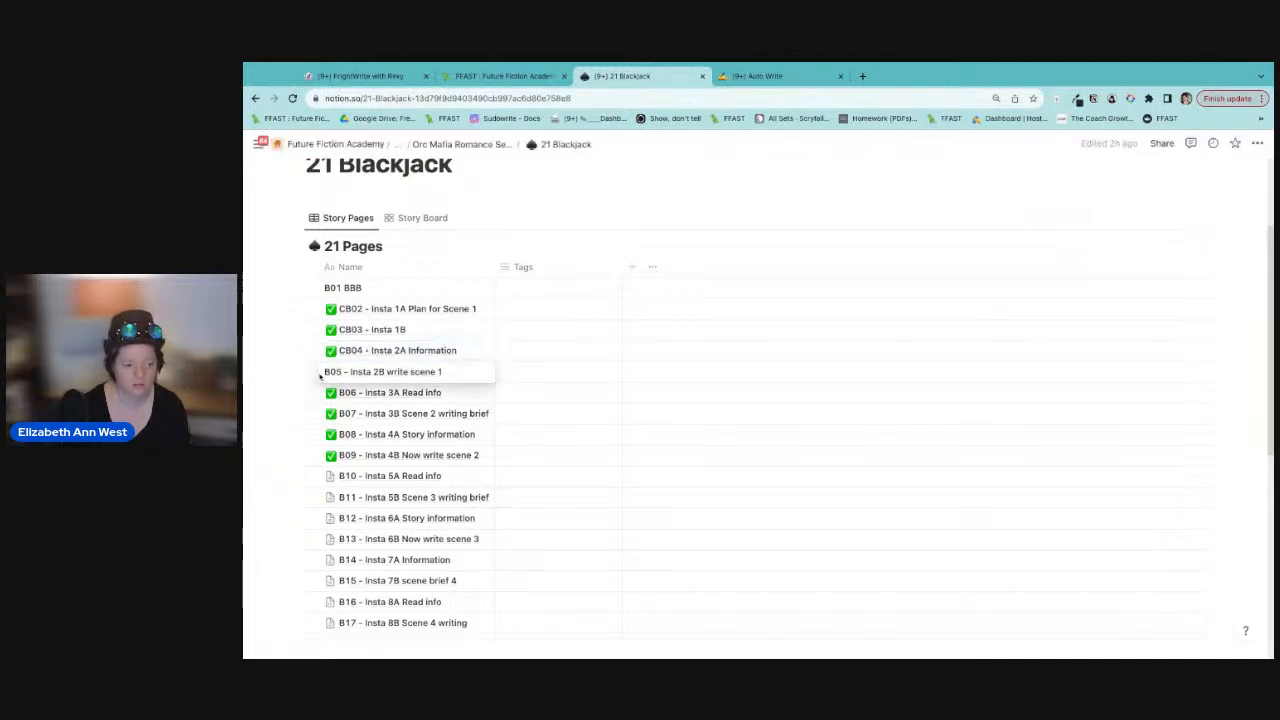
type("C")
left_click(347, 396)
left_click(346, 394)
left_click(329, 392)
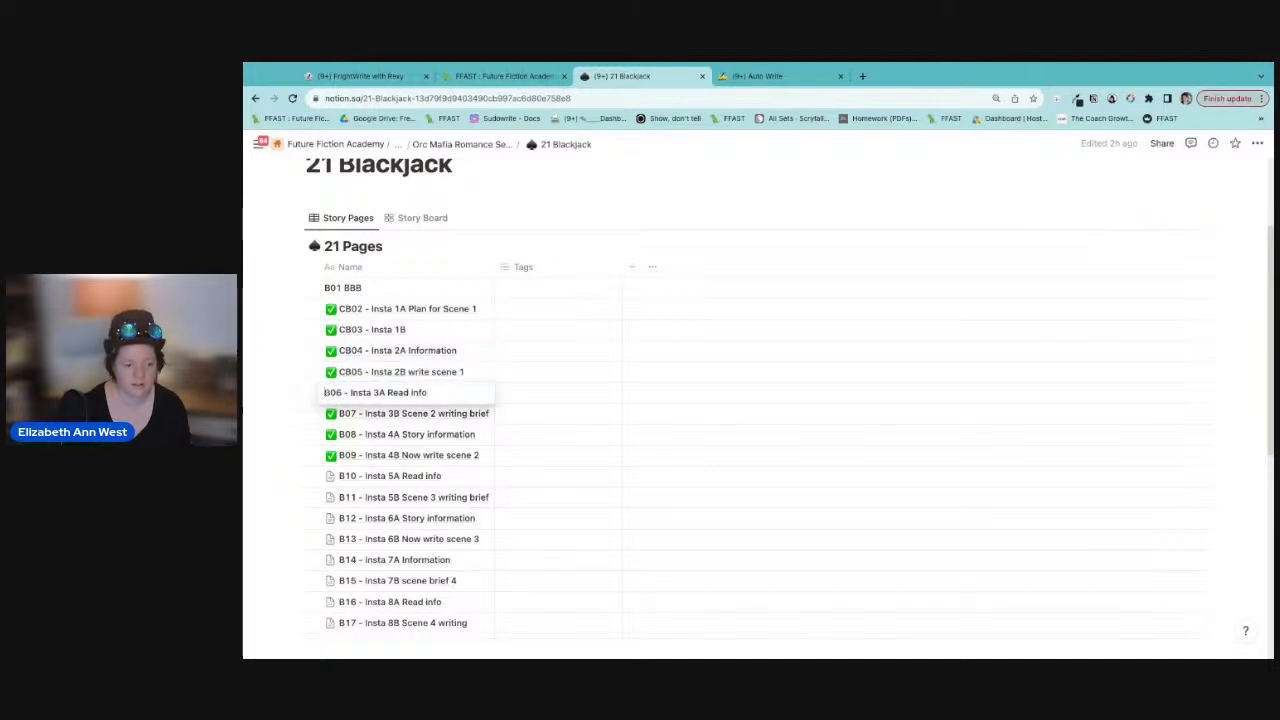
type("C")
key("Return")
Step: Rename the B07 page to CB07 - Insta 3B Scene 2 writing brief
left_click(333, 413)
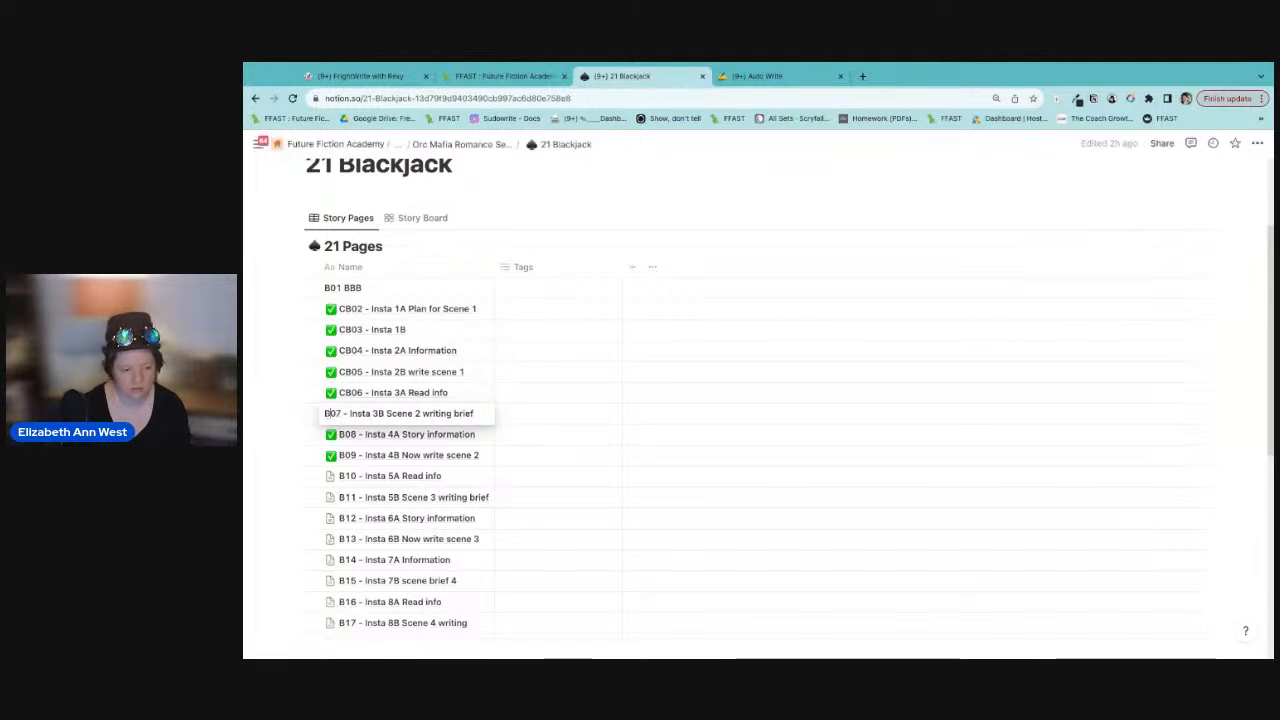
type("C")
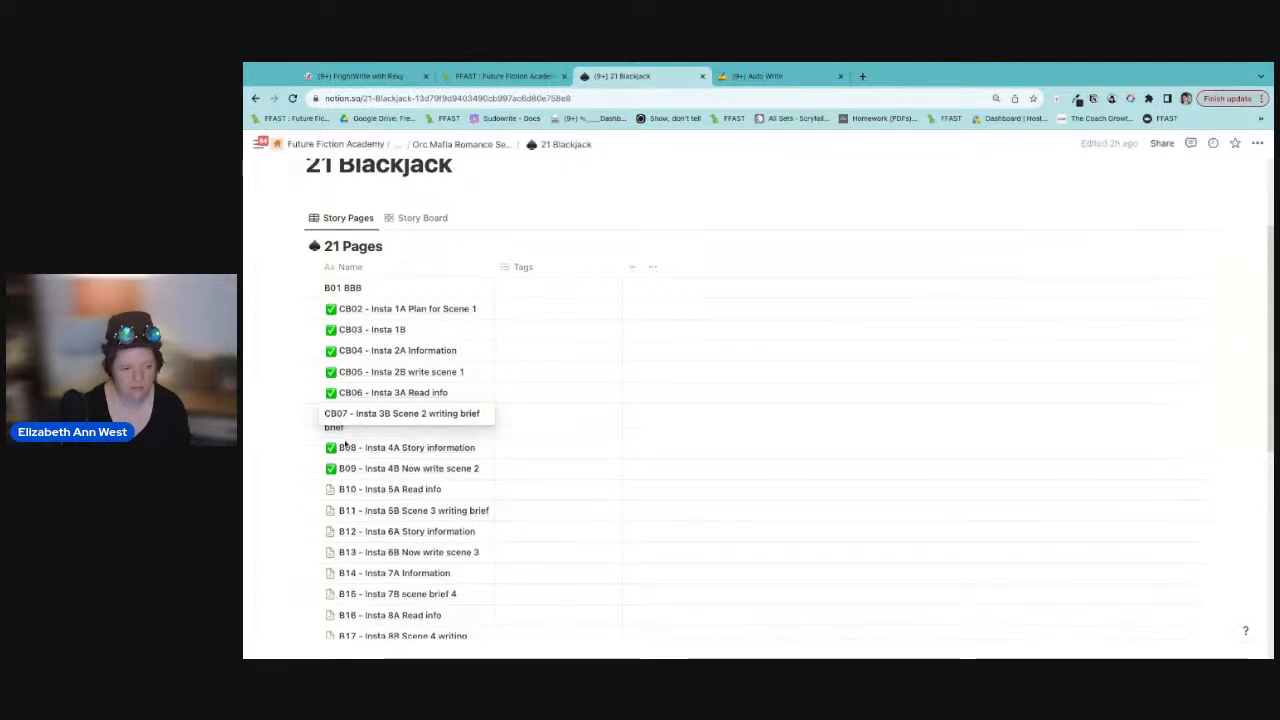
left_click(256, 447)
left_click(632, 196)
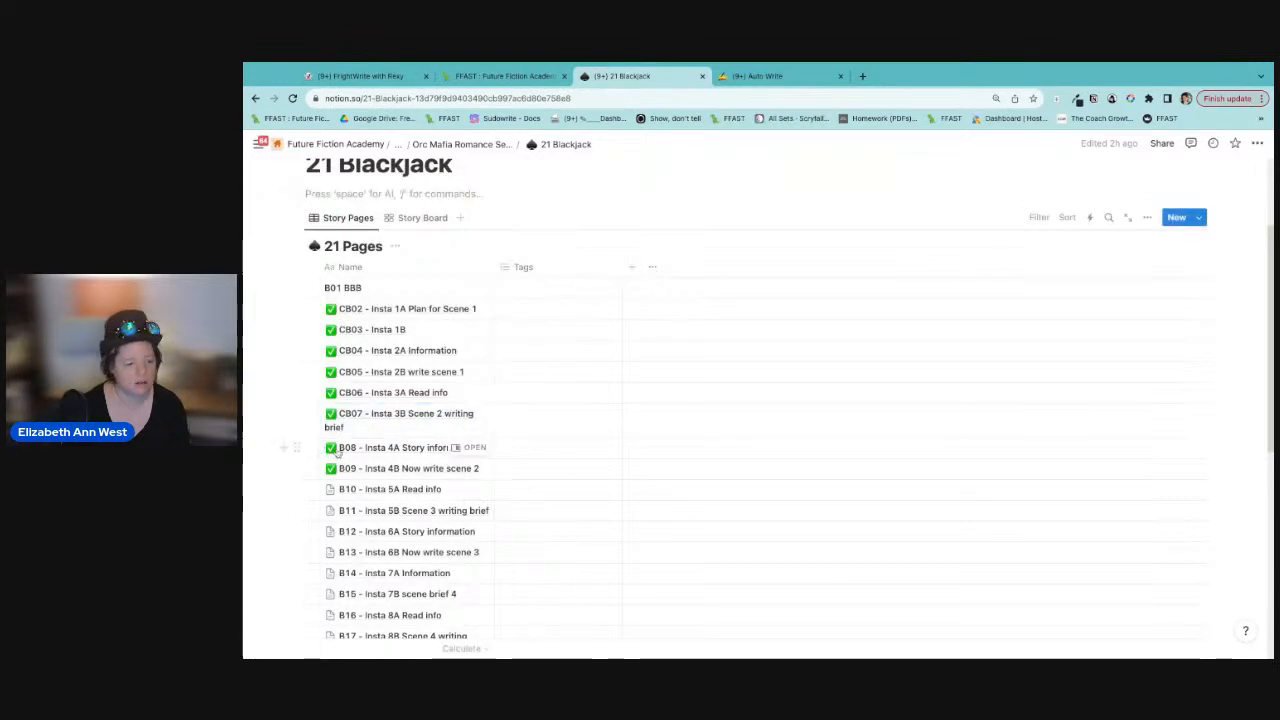
Step: Rename the B08 and B09 pages to CB08 - Insta 4A Story information and CB09 - Insta 4B Now write scene 2
left_click(333, 448)
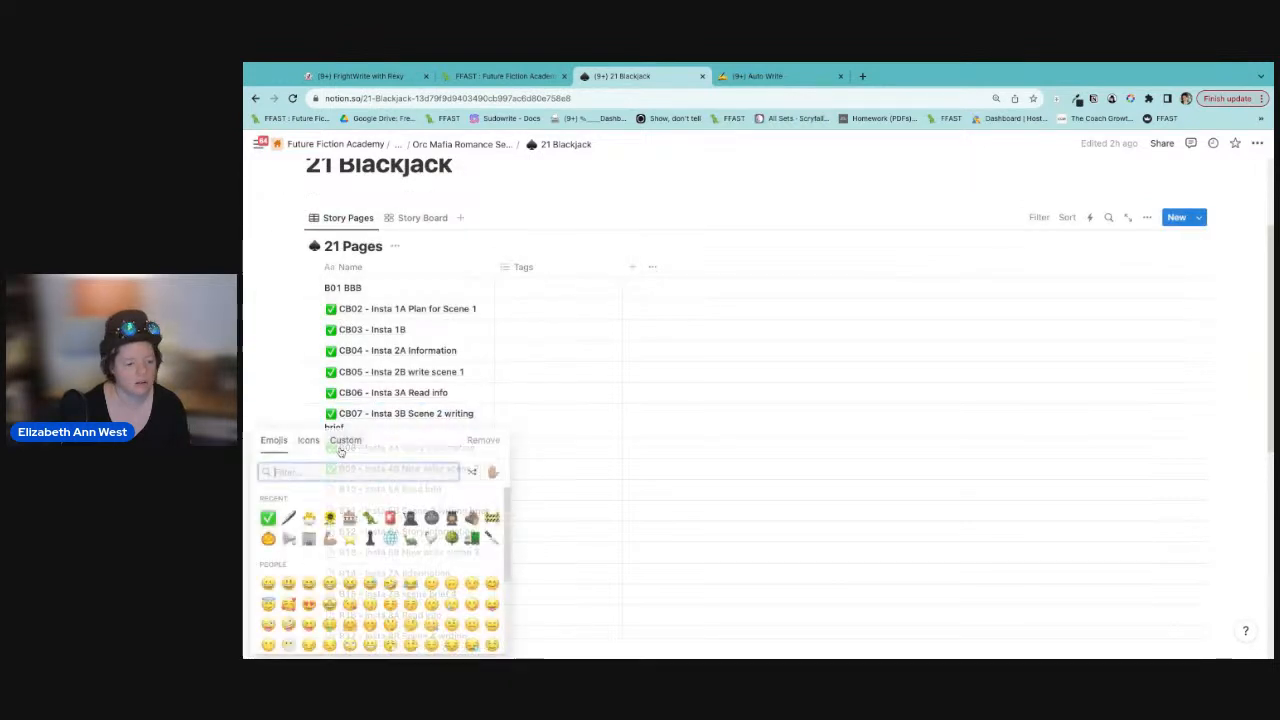
left_click(595, 238)
left_click(338, 453)
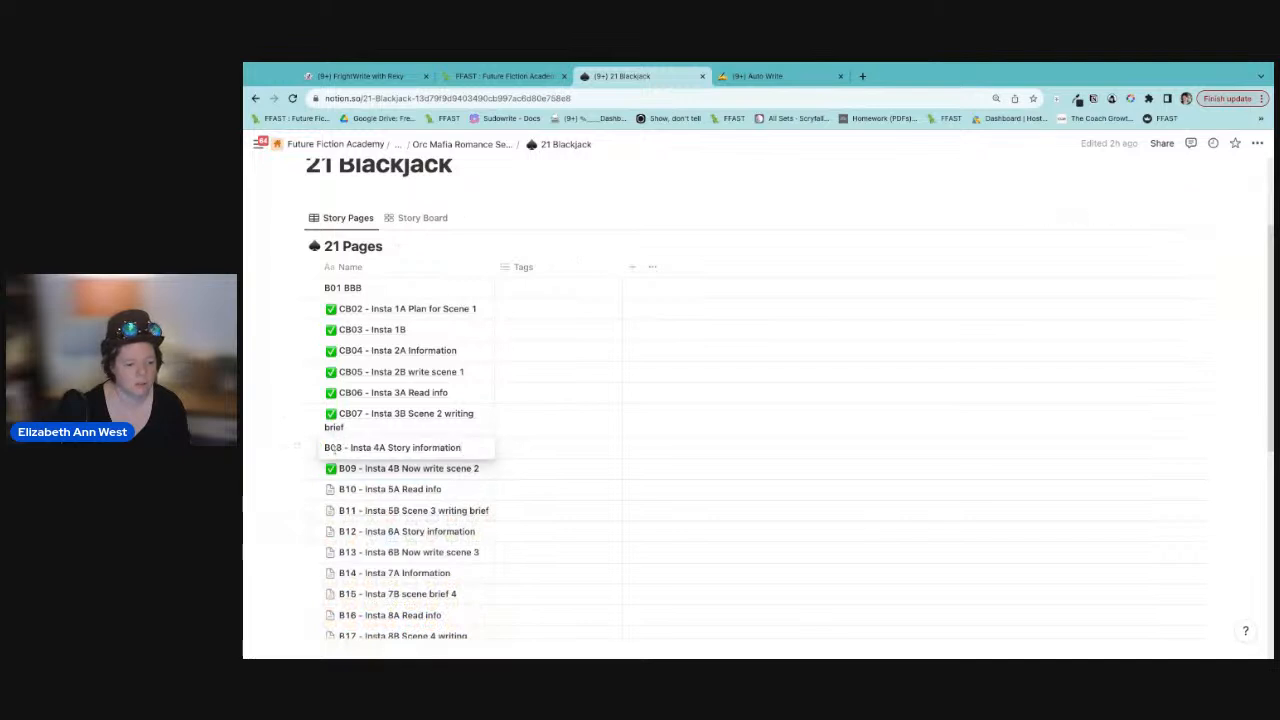
type("C")
key("Return")
left_click(342, 470)
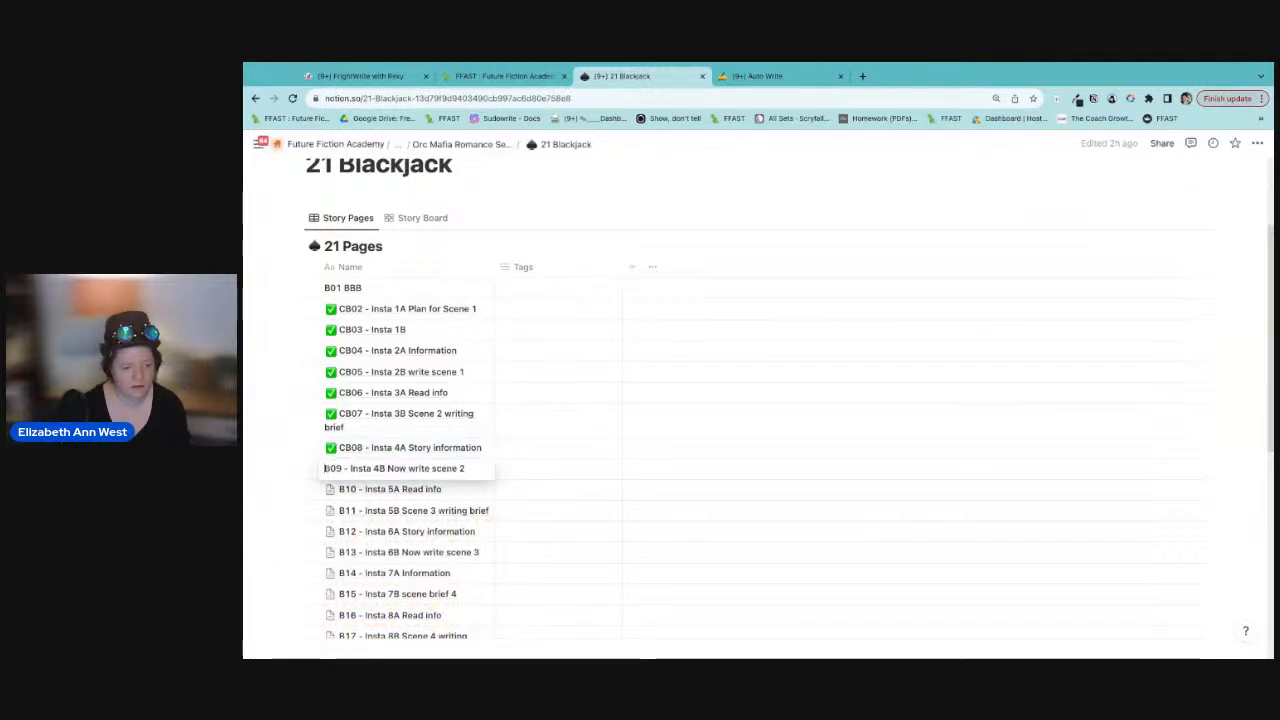
type("C")
key("Return")
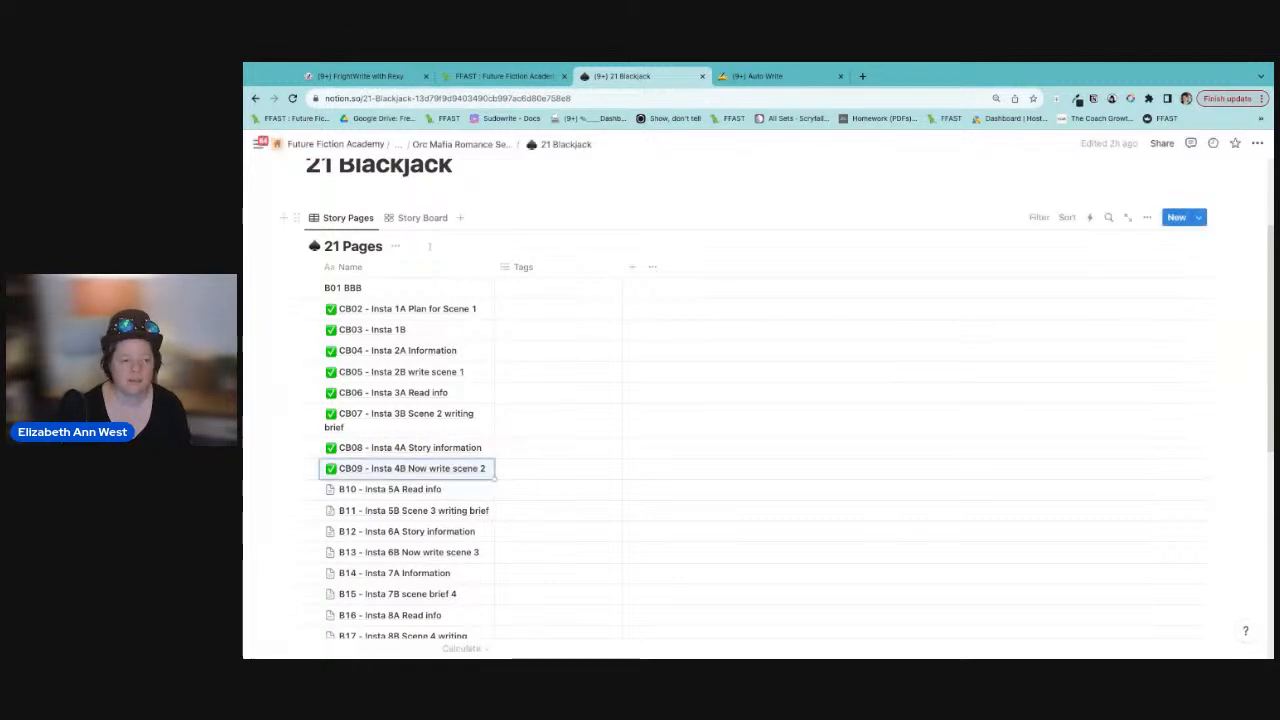
Step: Sort the 21 Pages table by Name ascending and open the B10 and B11 pages to check their prompts
left_click(393, 270)
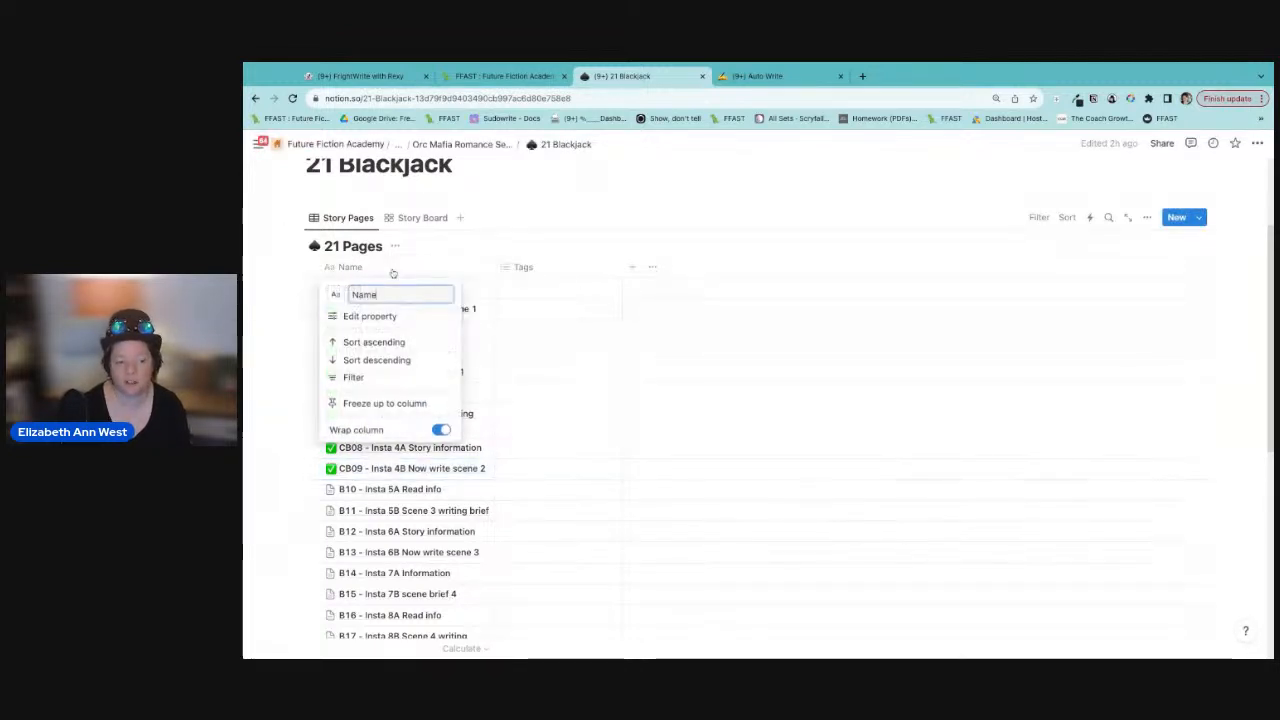
left_click(393, 344)
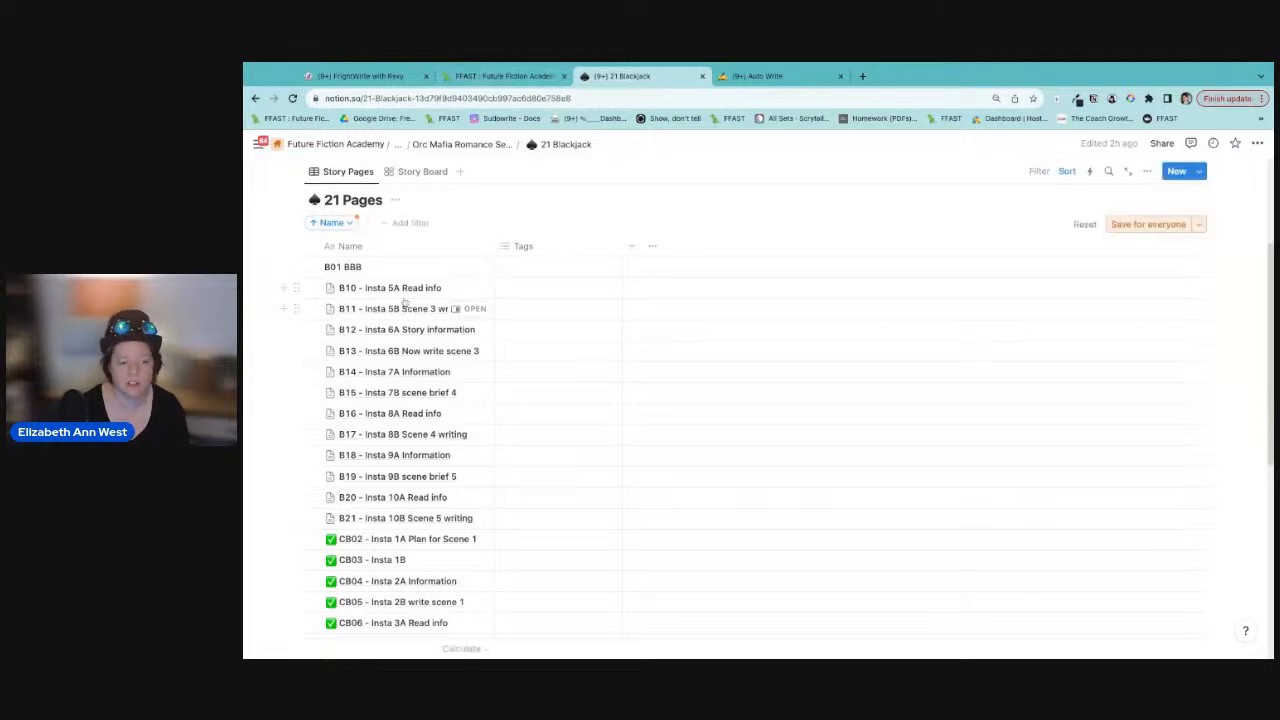
left_click(470, 288)
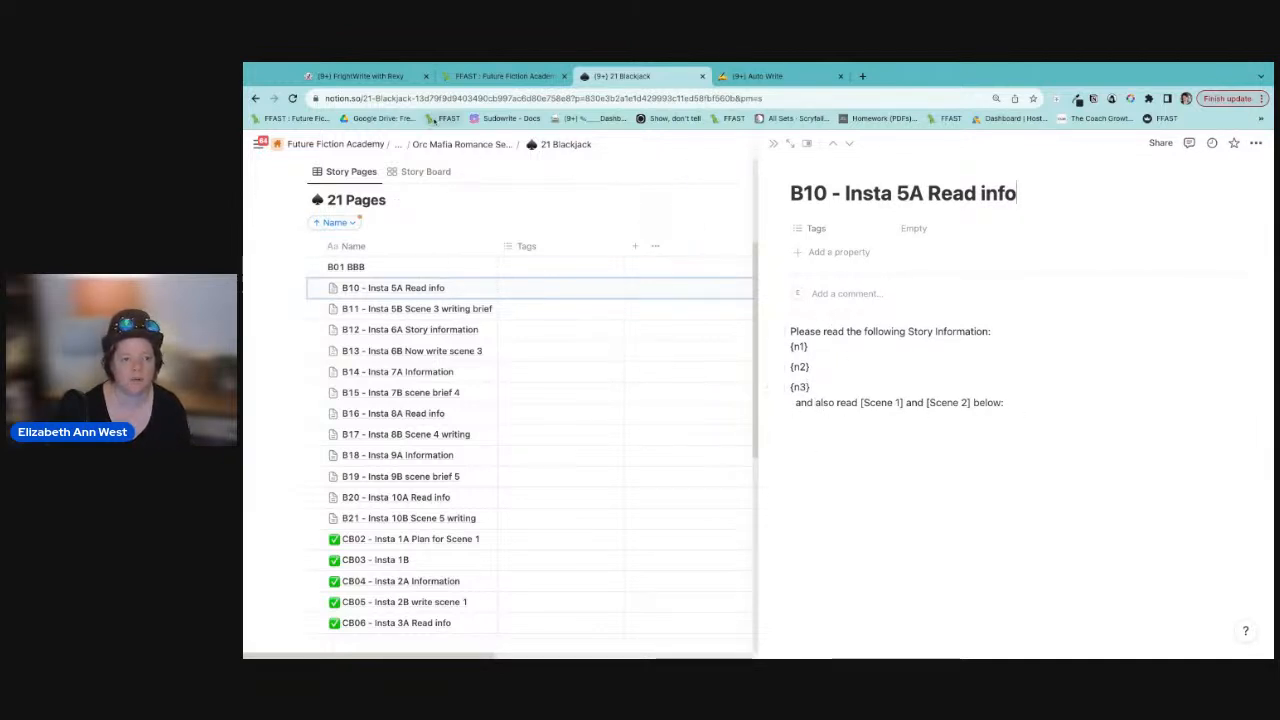
left_click(474, 309)
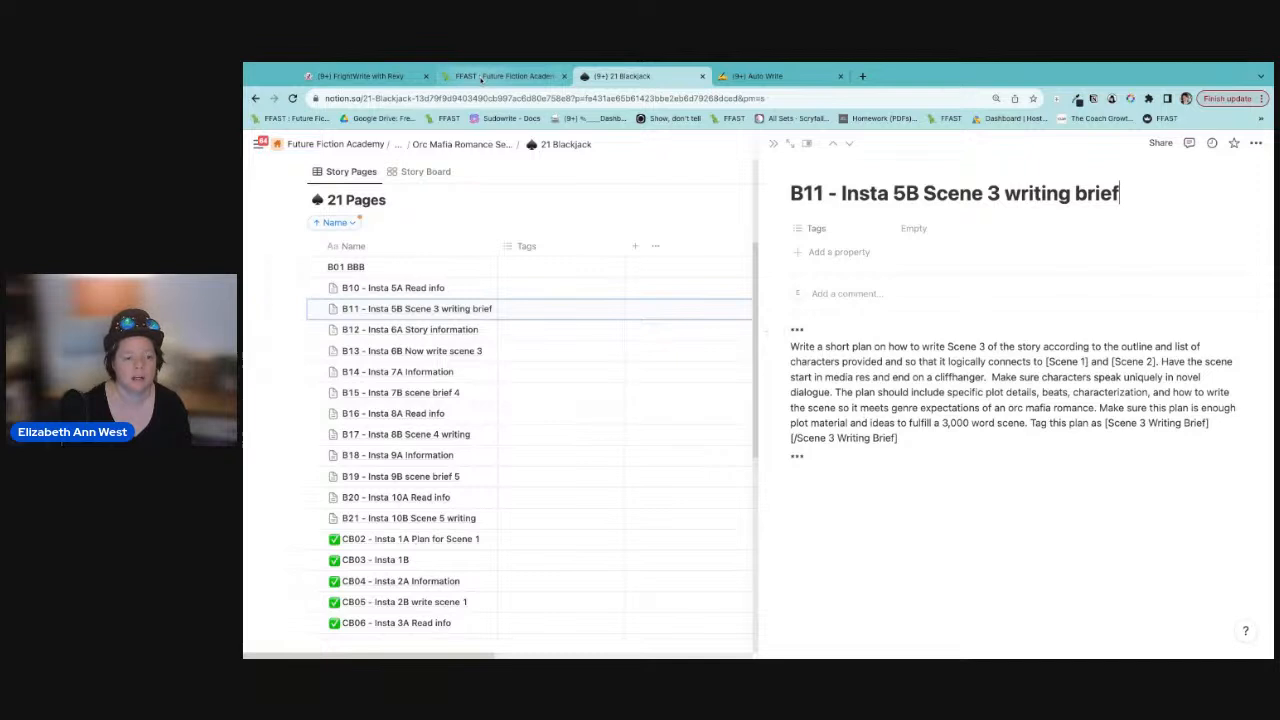
Step: Switch to Word Banger, check the loaded B-Slots, and open the settings of the Orc Mafia Romance Series project
left_click(481, 79)
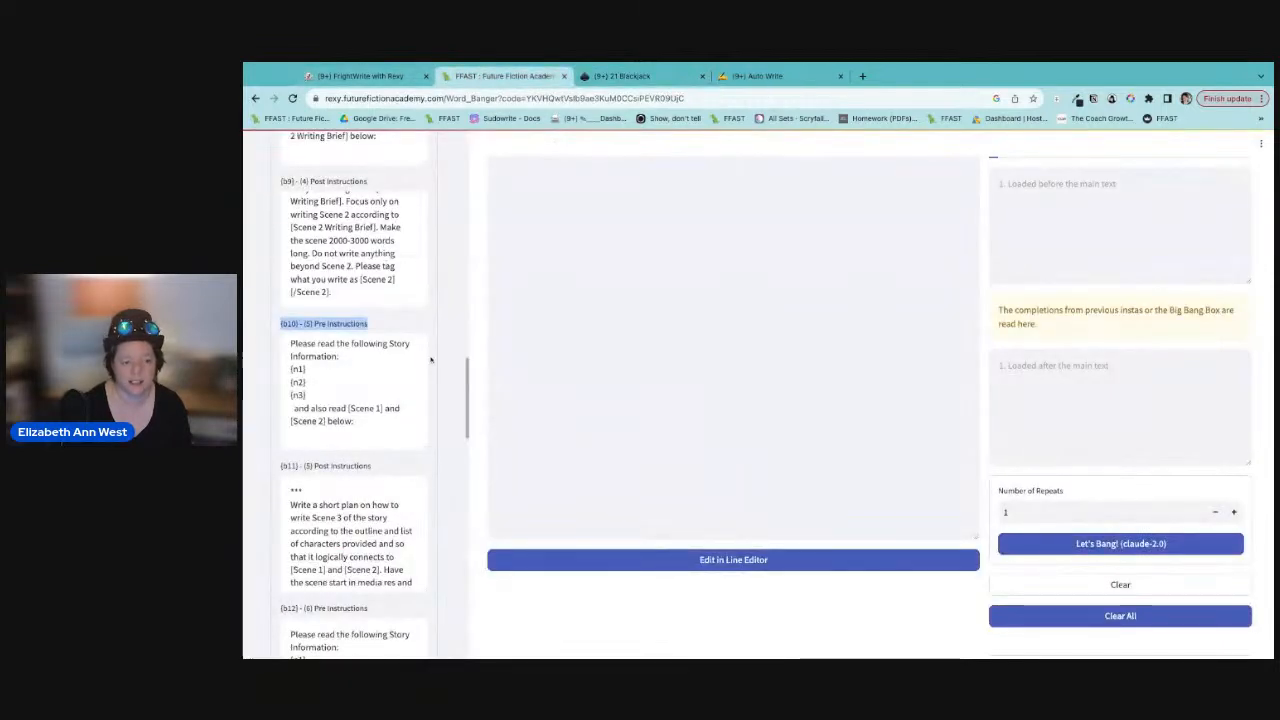
scroll(430, 354, "up", 5)
scroll(430, 354, "up", 10)
scroll(360, 280, "down", 8)
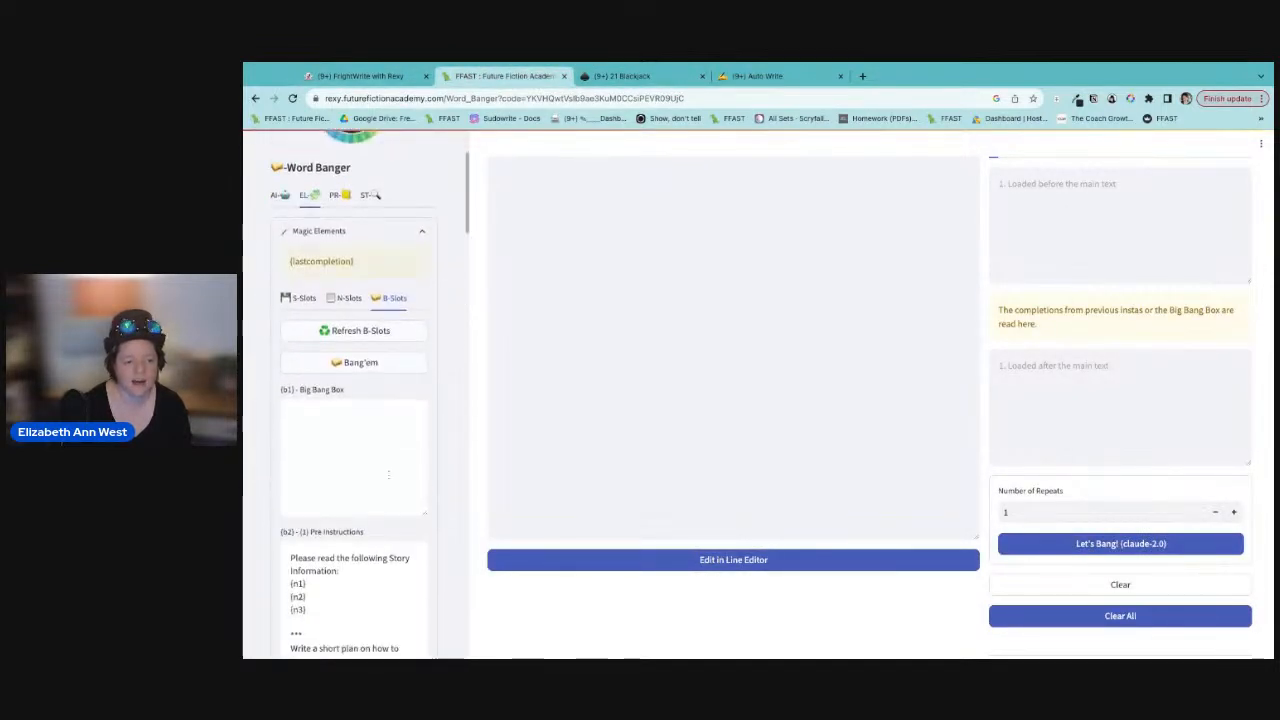
scroll(354, 275, "up", 3)
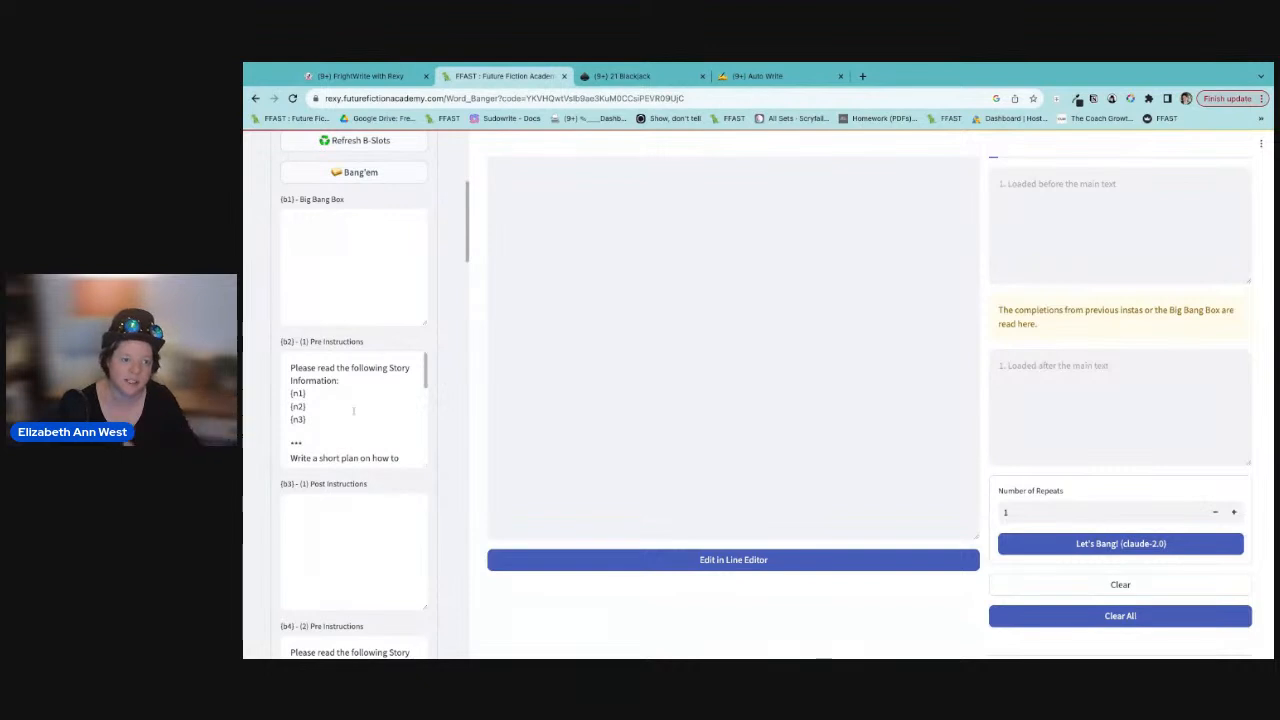
scroll(354, 413, "up", 6)
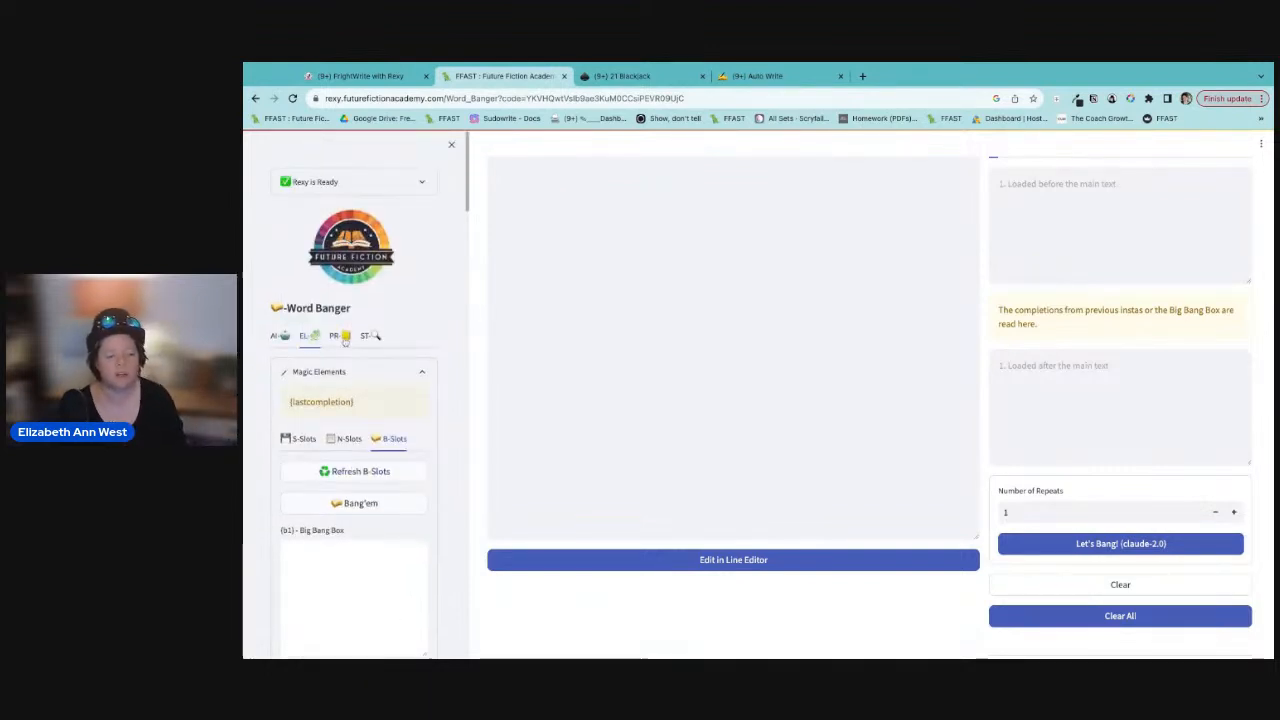
left_click(342, 337)
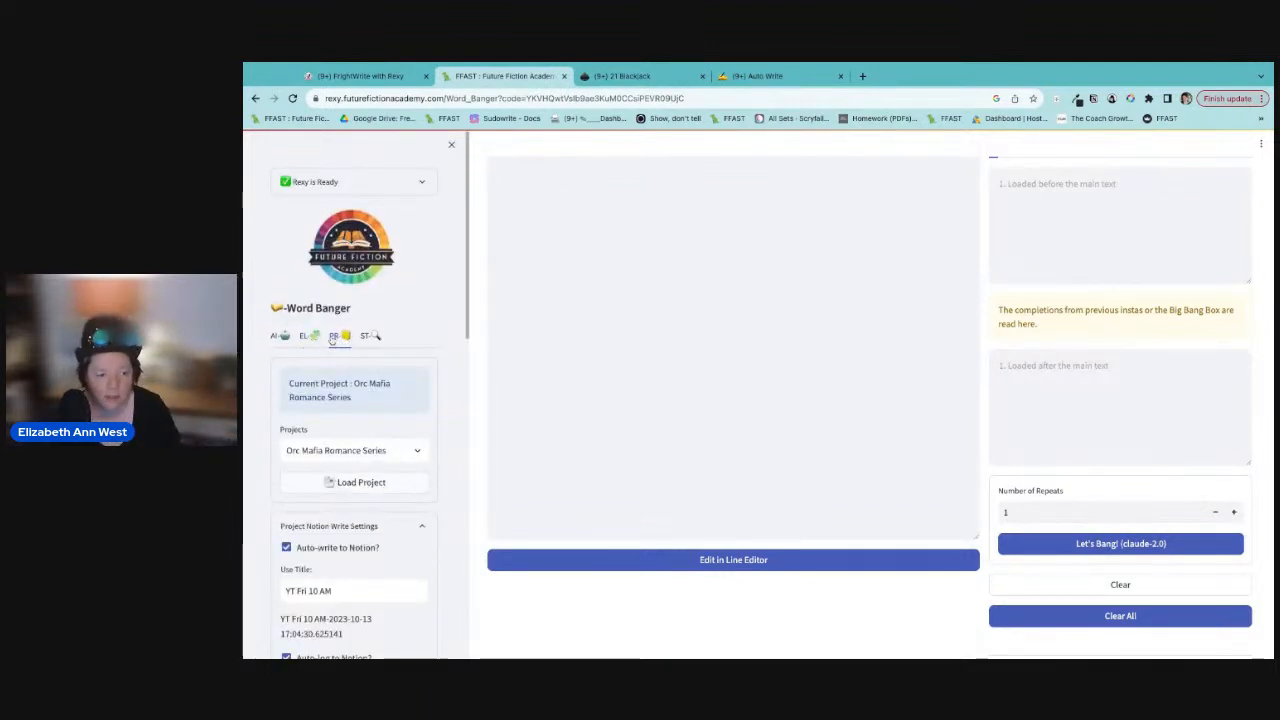
Step: Clear the project cache to refresh the Orc Mafia Romance Series page list, and check its slot order
scroll(375, 336, "down", 5)
left_click(375, 328)
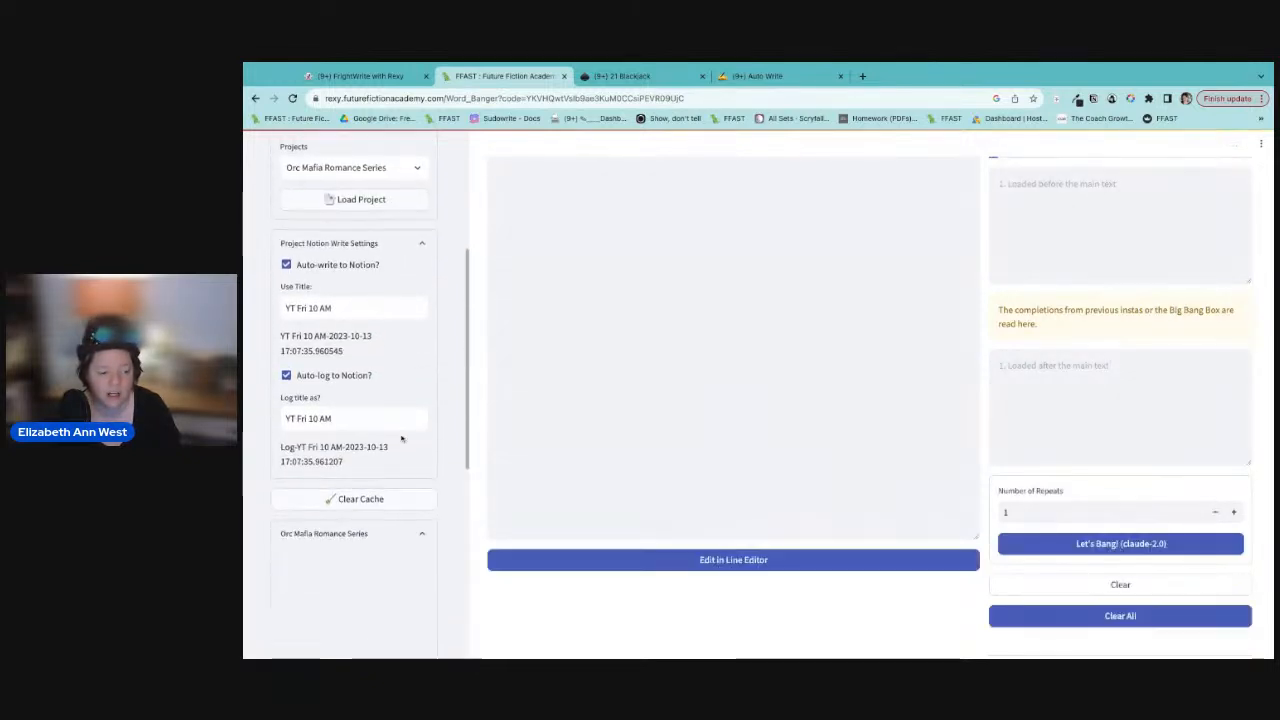
scroll(390, 460, "down", 2)
left_click(358, 366)
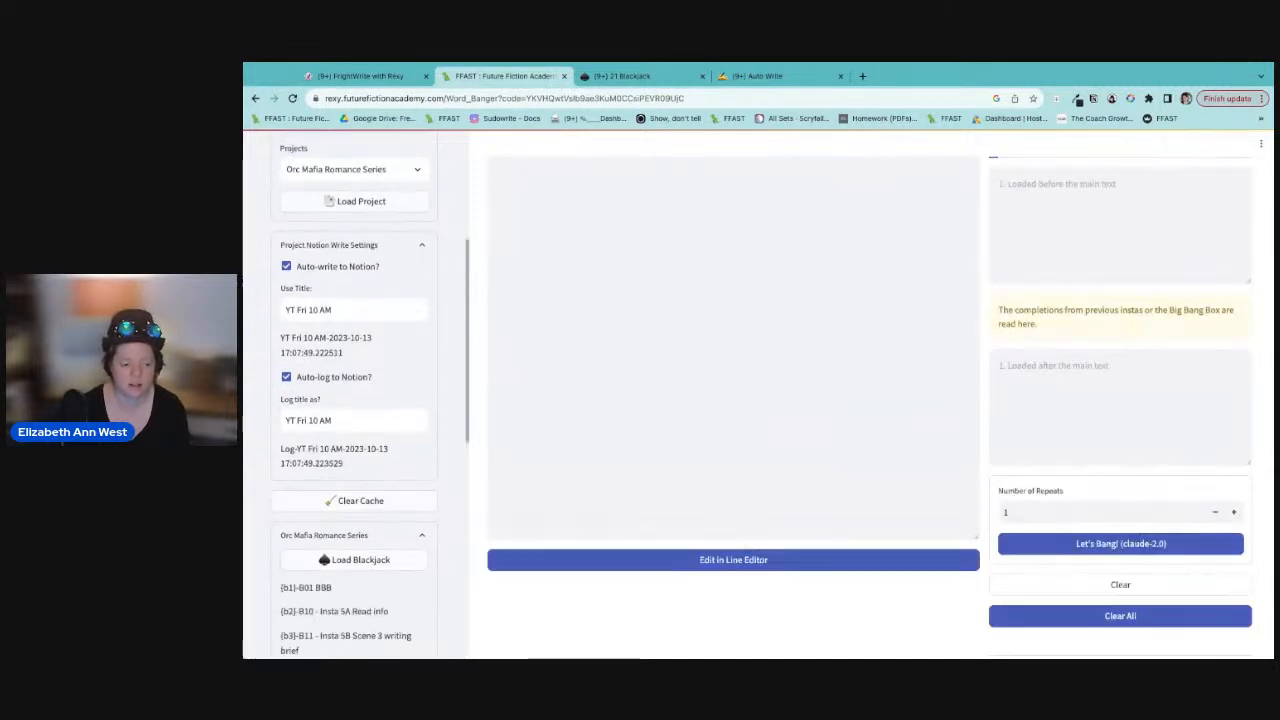
left_click_drag(298, 611, 388, 611)
scroll(461, 600, "down", 4)
scroll(461, 600, "down", 3)
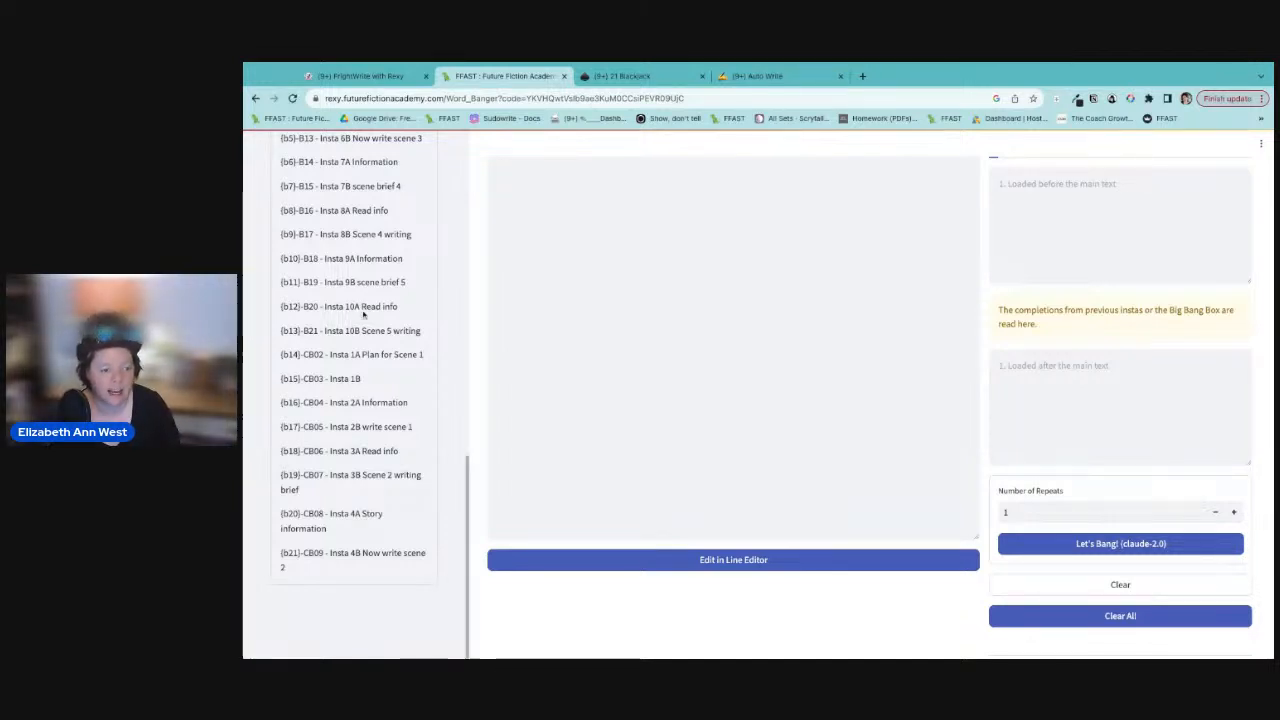
Step: Load the project's B-Slot prompts into the Word Banger instas with Bang'em
scroll(355, 400, "up", 15)
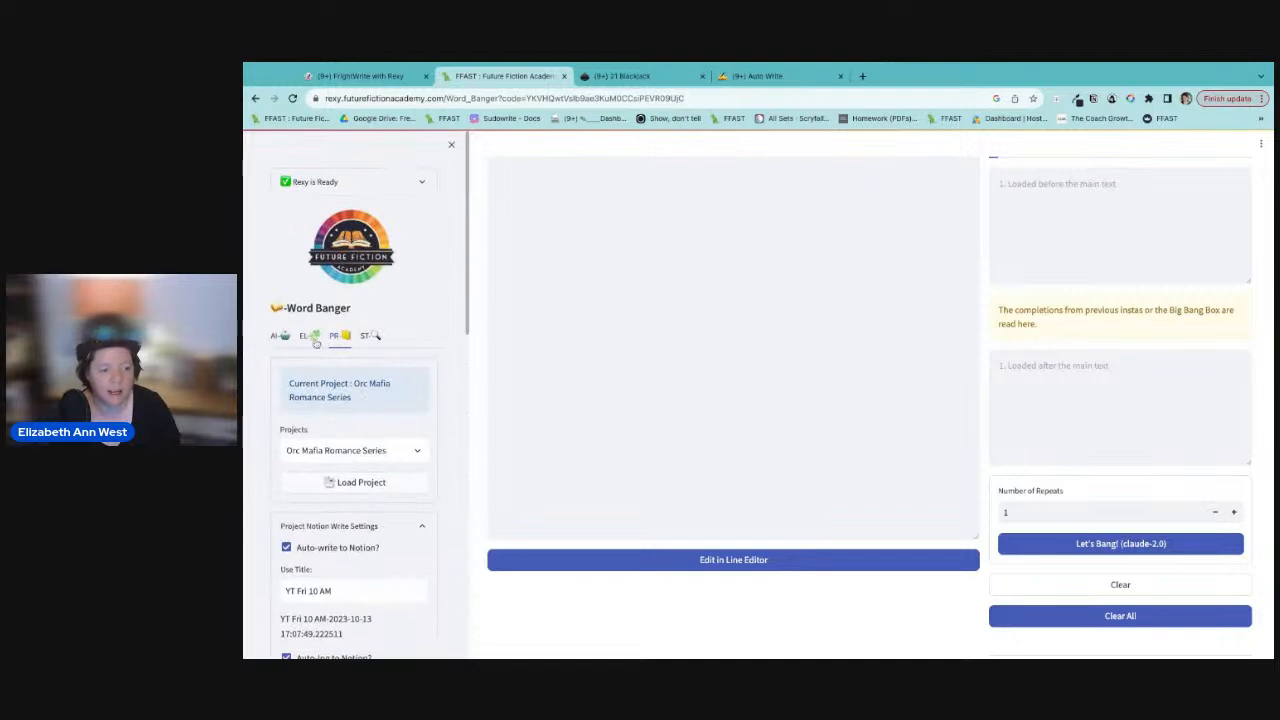
left_click(313, 337)
scroll(415, 445, "down", 3)
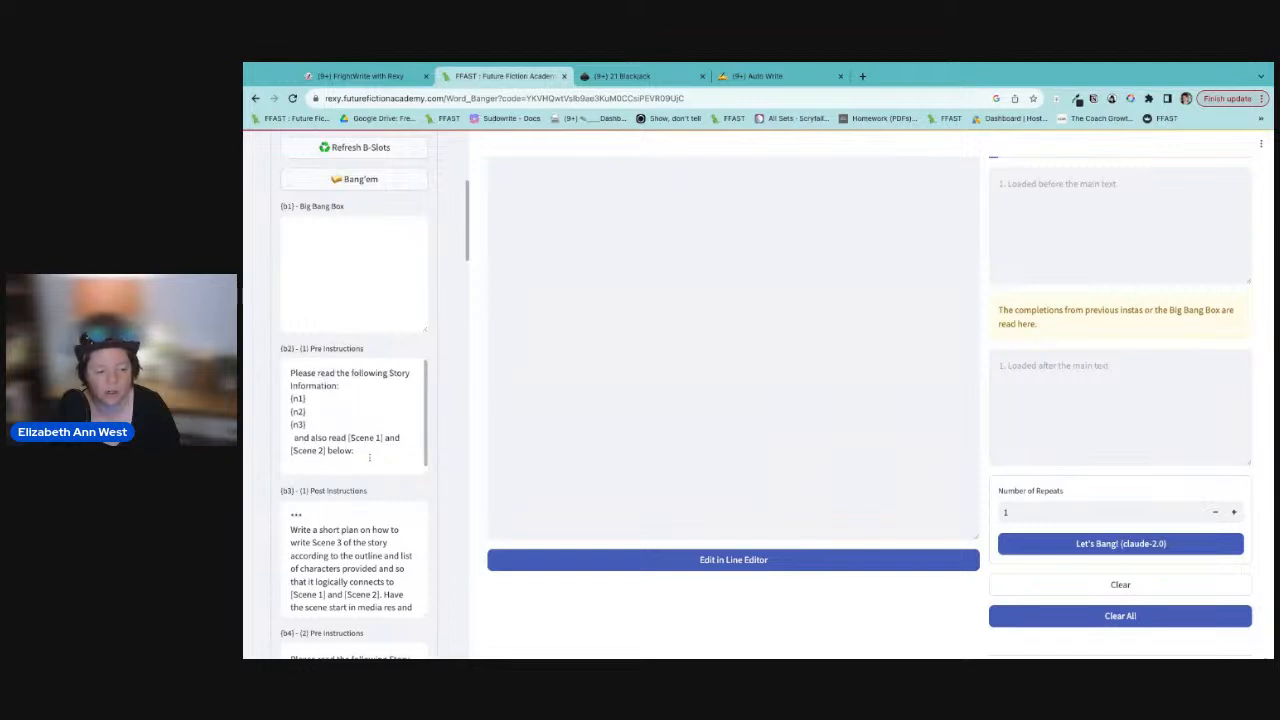
left_click(381, 192)
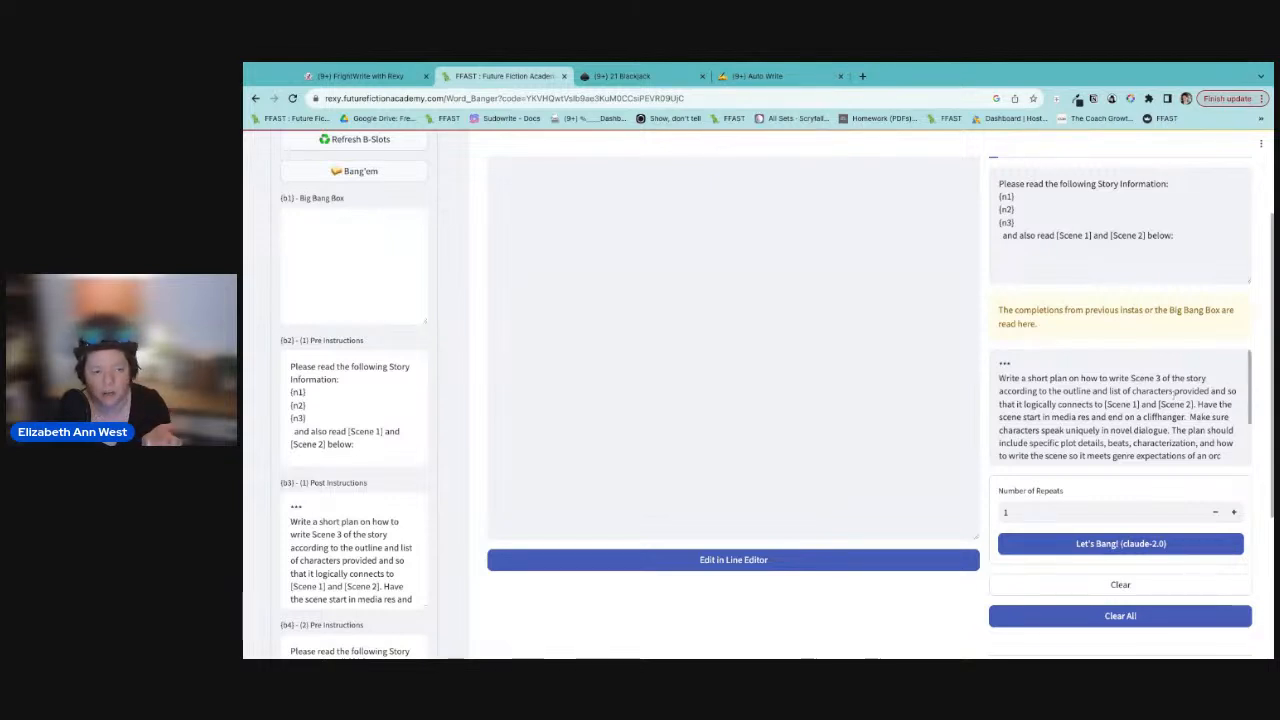
Step: Check the Inst 1 prompts and review the story content held in the N-Slots {n1} to {n4}
scroll(1147, 352, "up", 2)
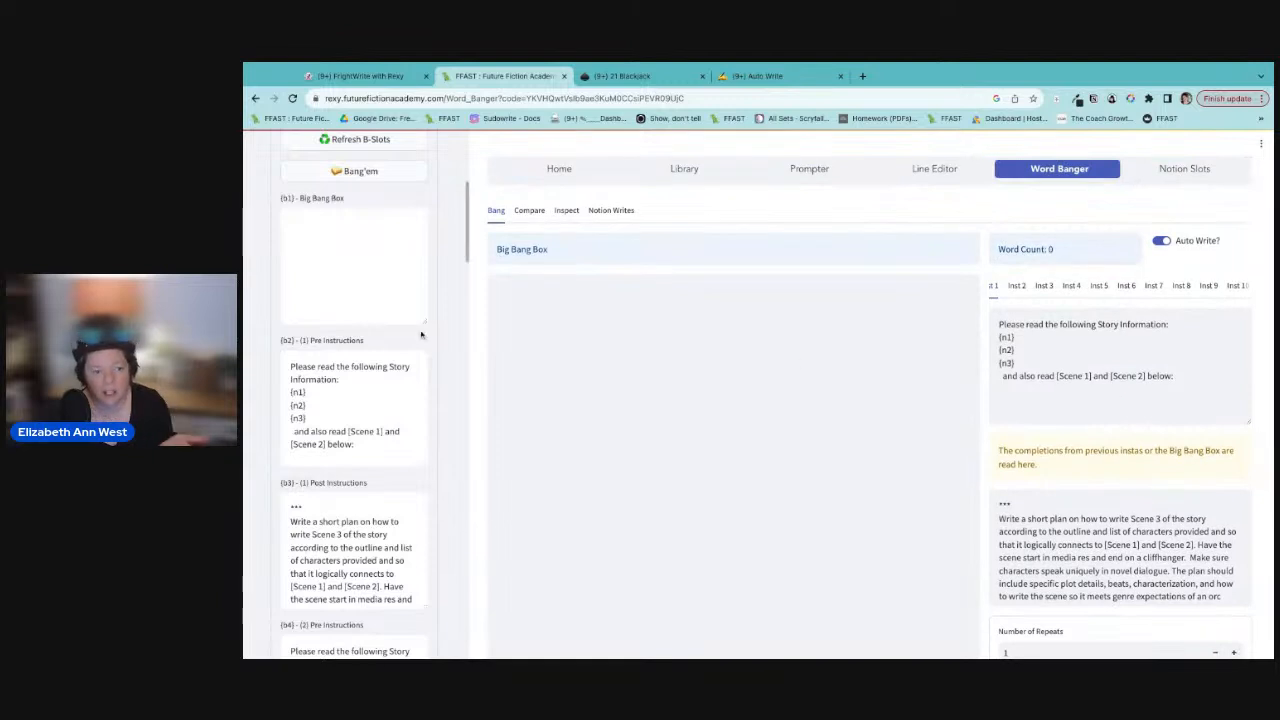
scroll(380, 332, "up", 3)
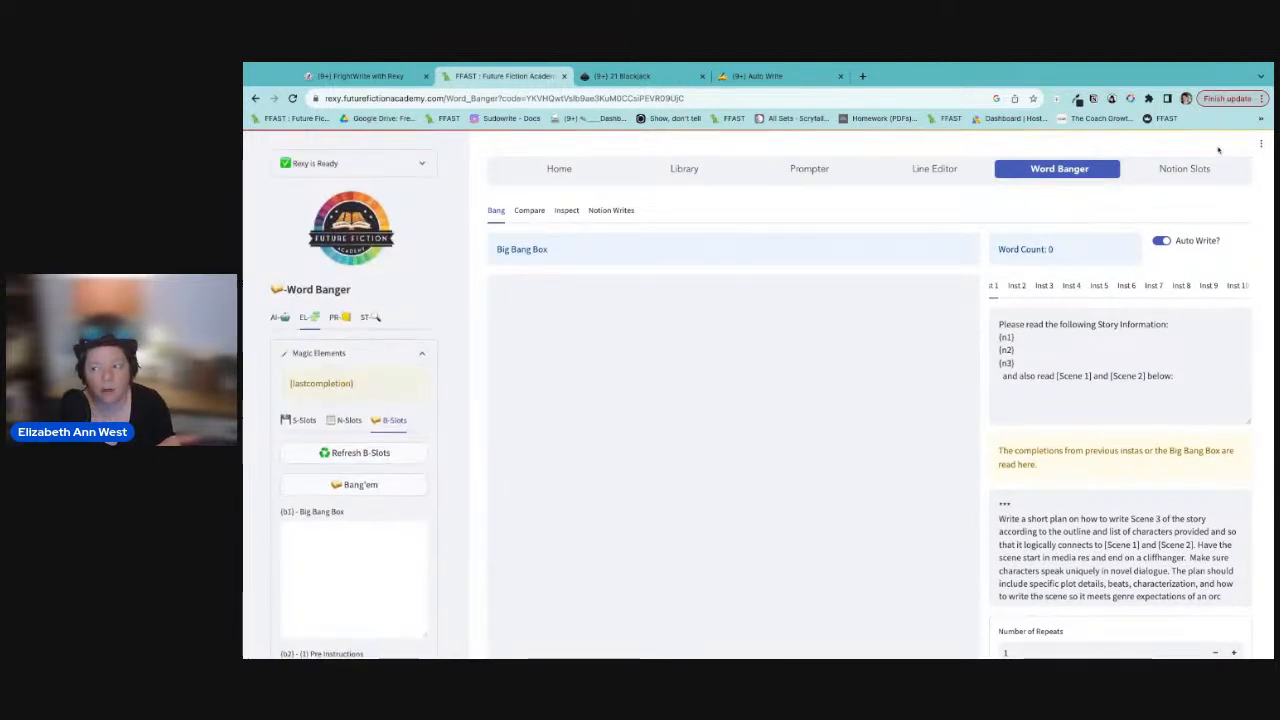
left_click(345, 420)
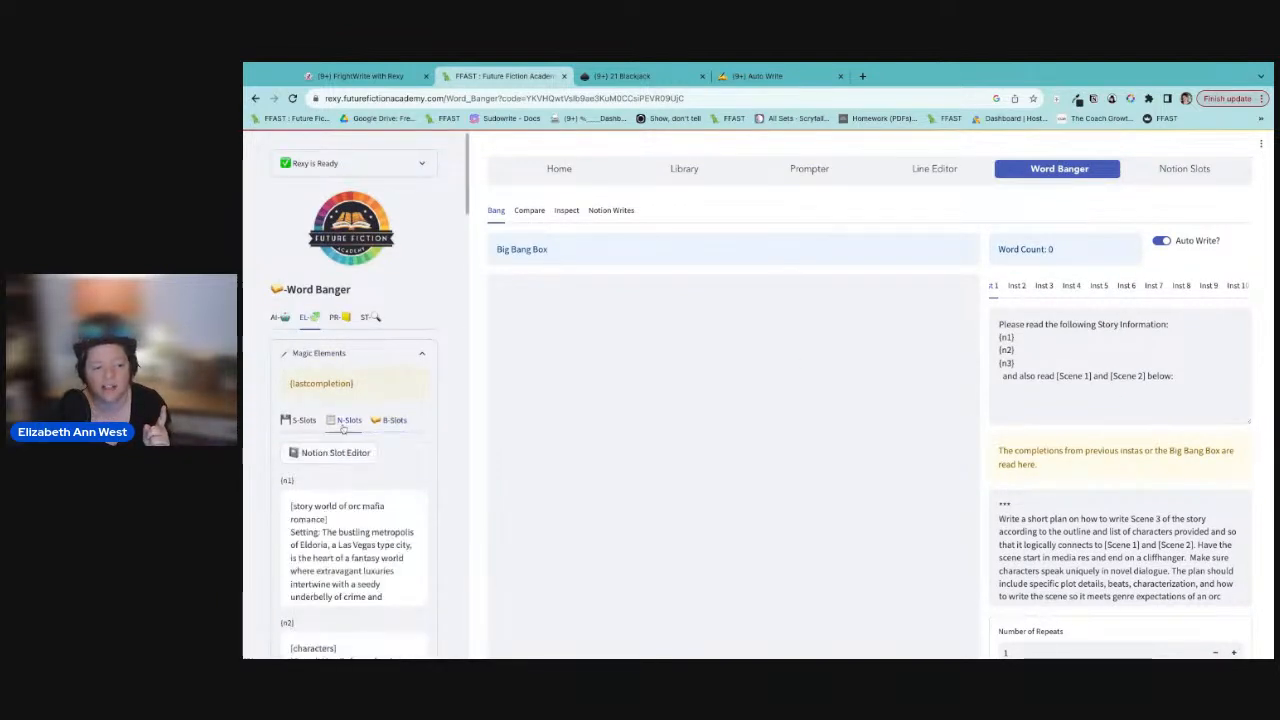
scroll(357, 443, "down", 5)
scroll(360, 560, "down", 6)
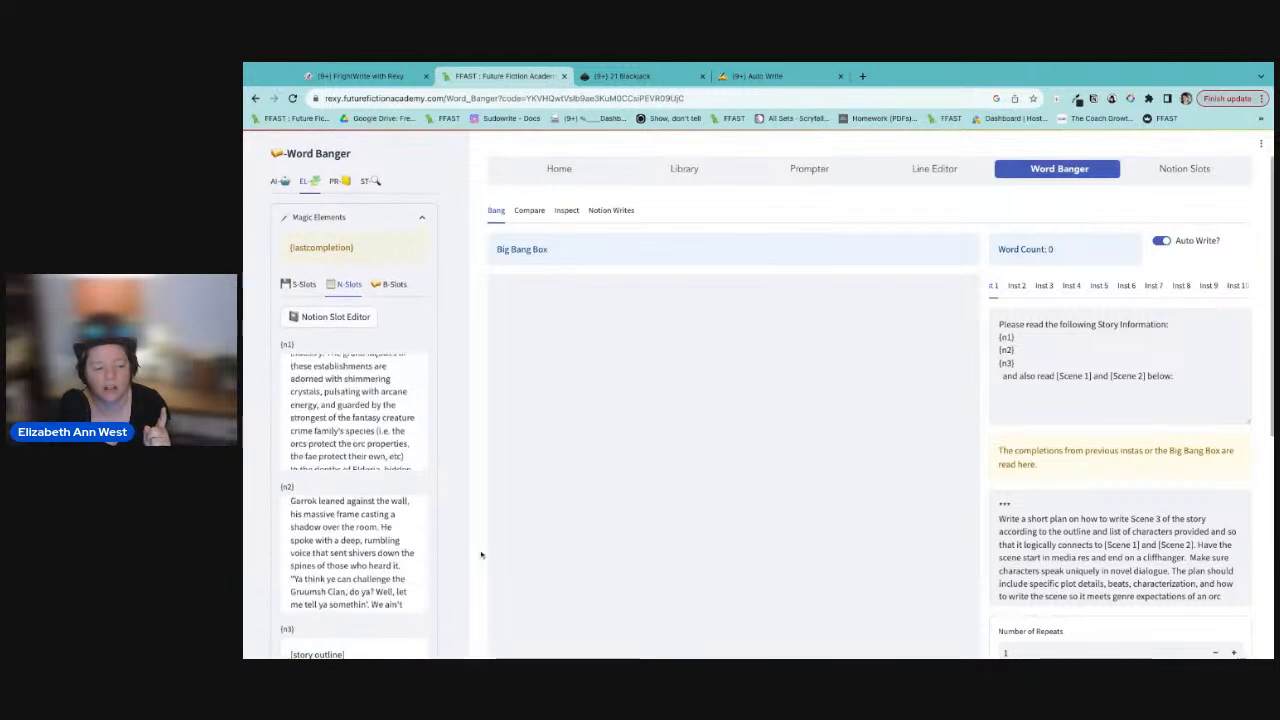
scroll(355, 550, "down", 2)
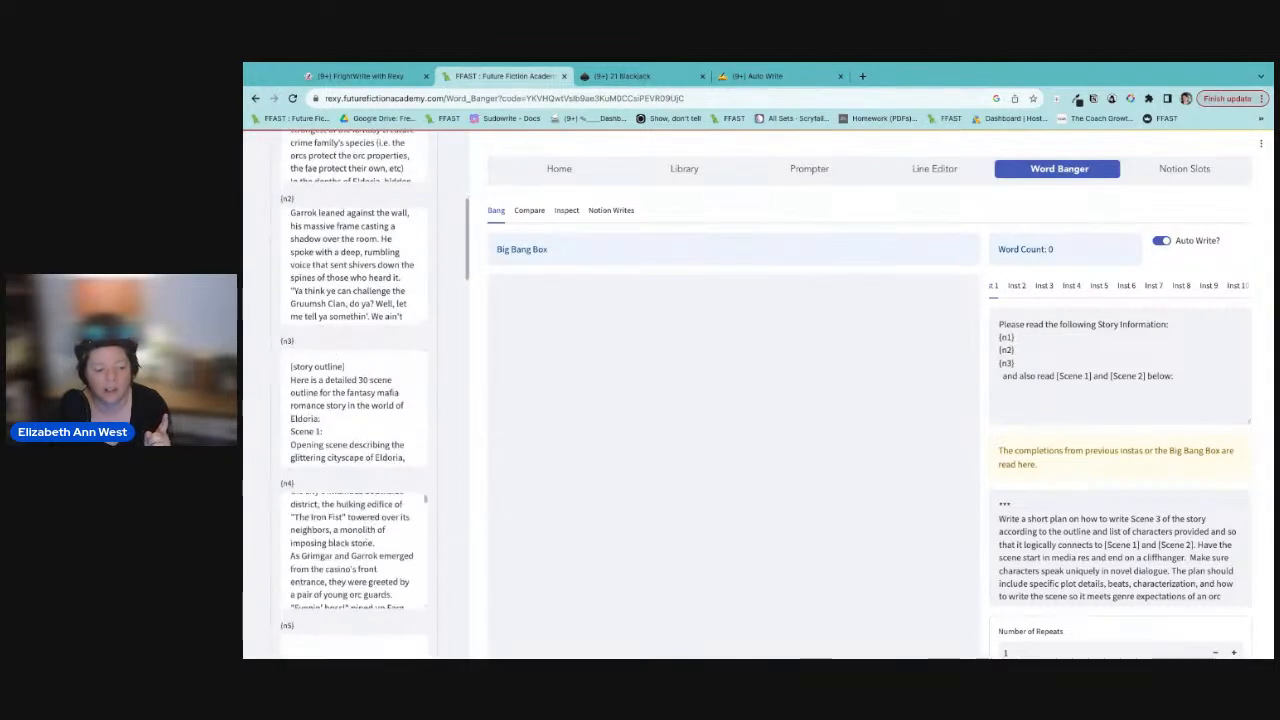
Step: Refresh the Notion Slots index page, and turn on Auto Write in Word Banger
left_click(1183, 172)
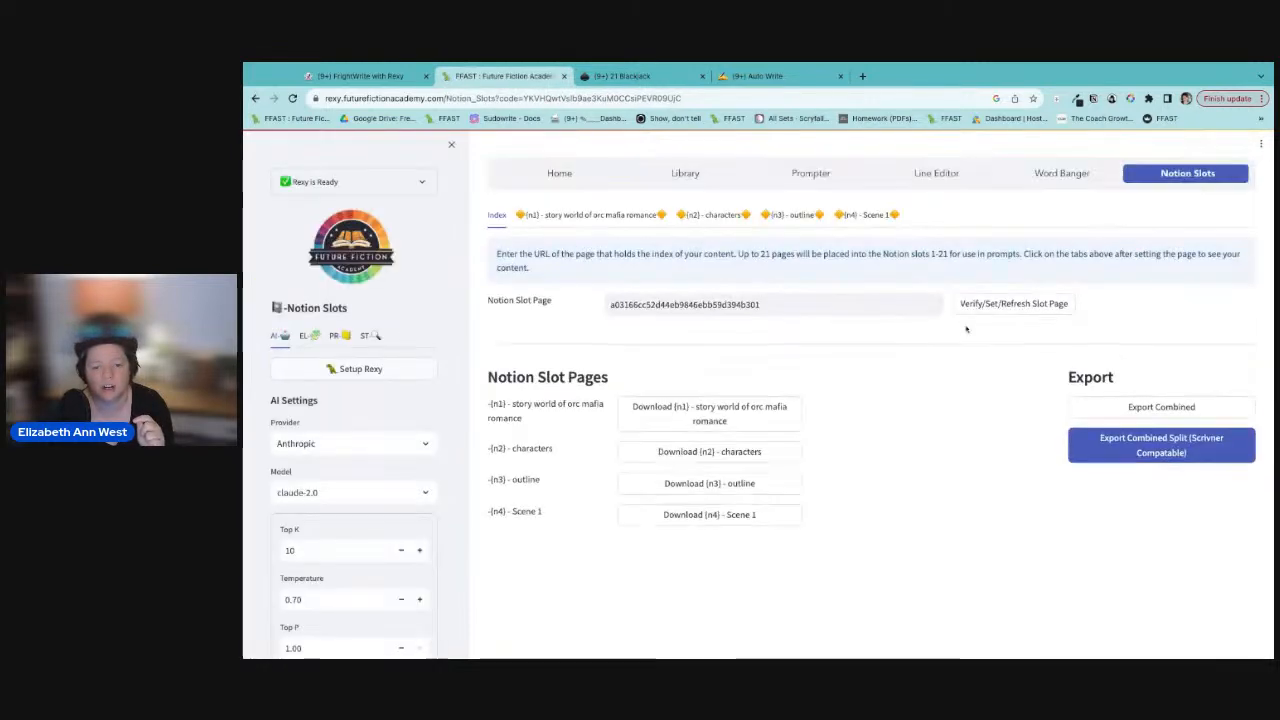
left_click(972, 304)
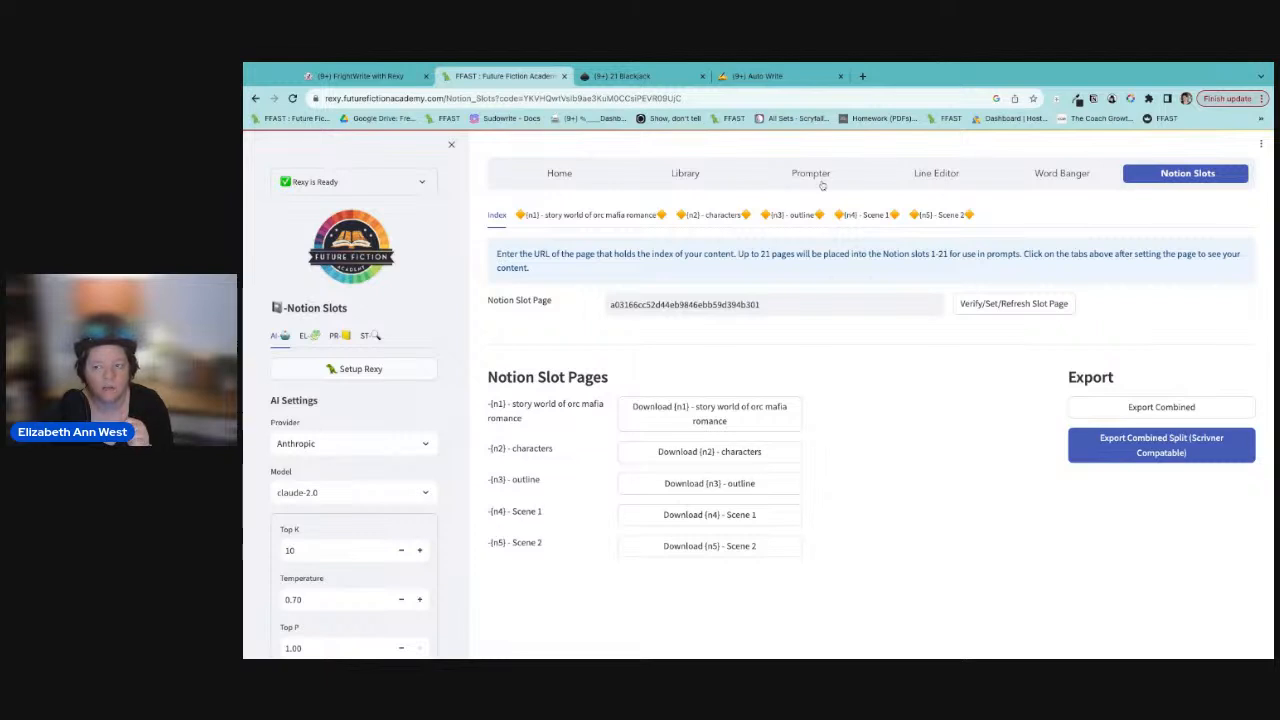
left_click(1060, 173)
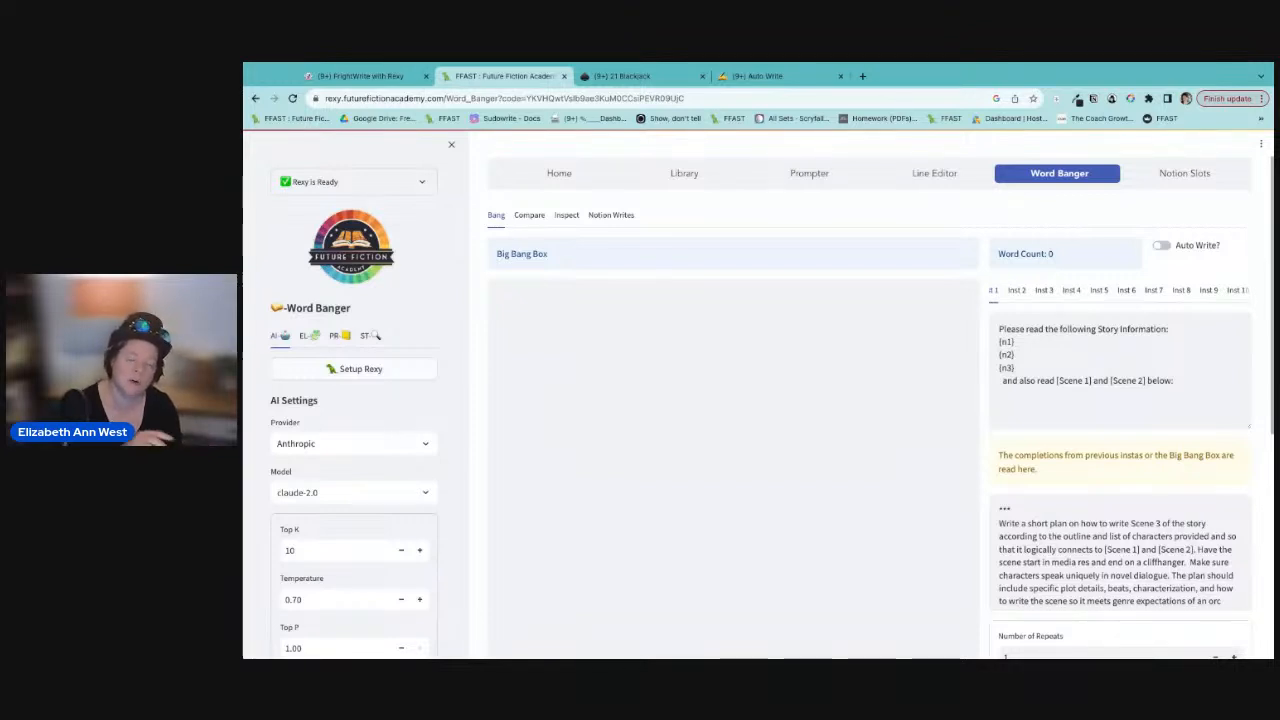
left_click(1161, 245)
Step: Review the B-Slots down to {b13} - (6) Post Instructions to determine the last insta needed for Scene 5
scroll(311, 330, "down", 1)
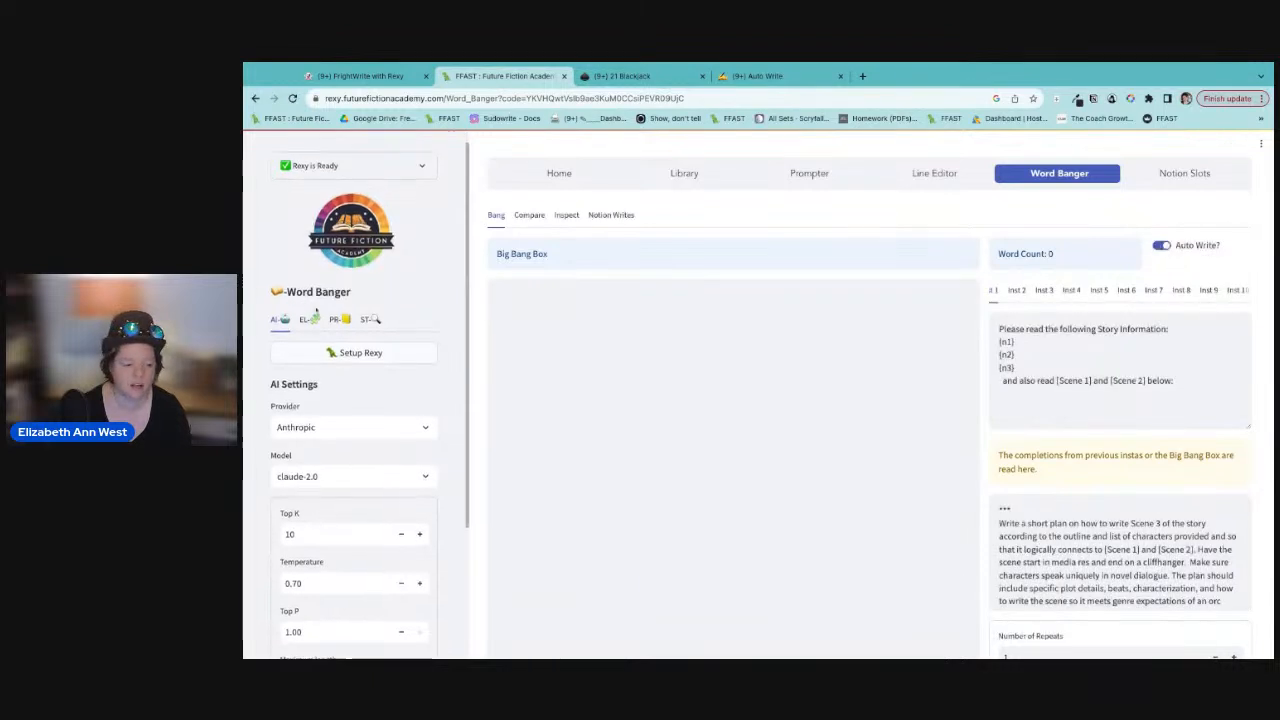
left_click(310, 322)
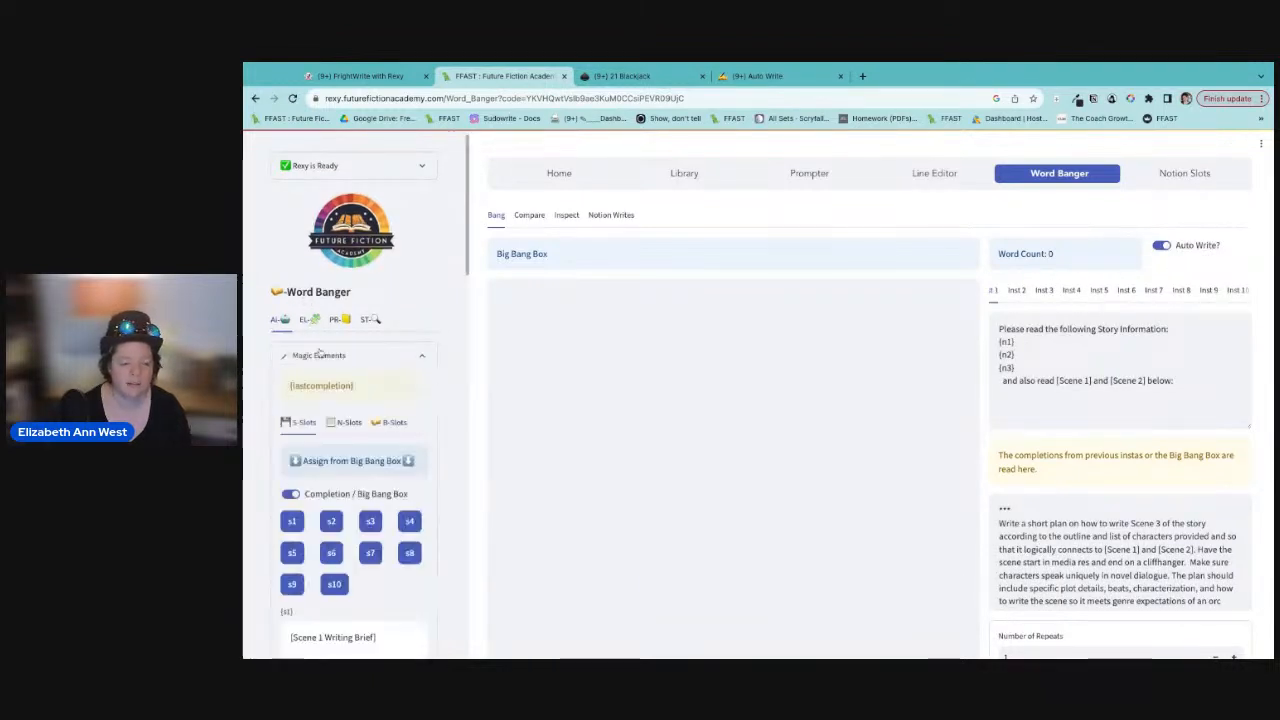
left_click(390, 422)
scroll(454, 532, "down", 1)
scroll(454, 532, "down", 3)
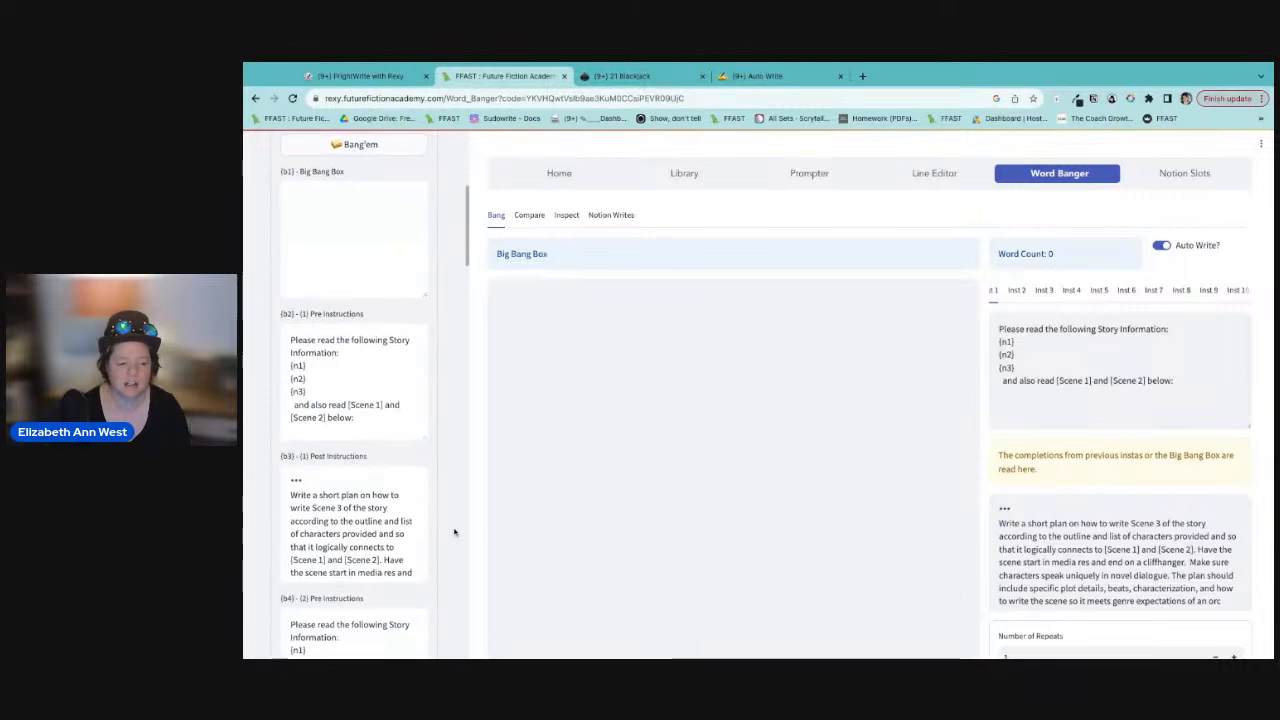
scroll(454, 532, "down", 8)
scroll(454, 532, "down", 8)
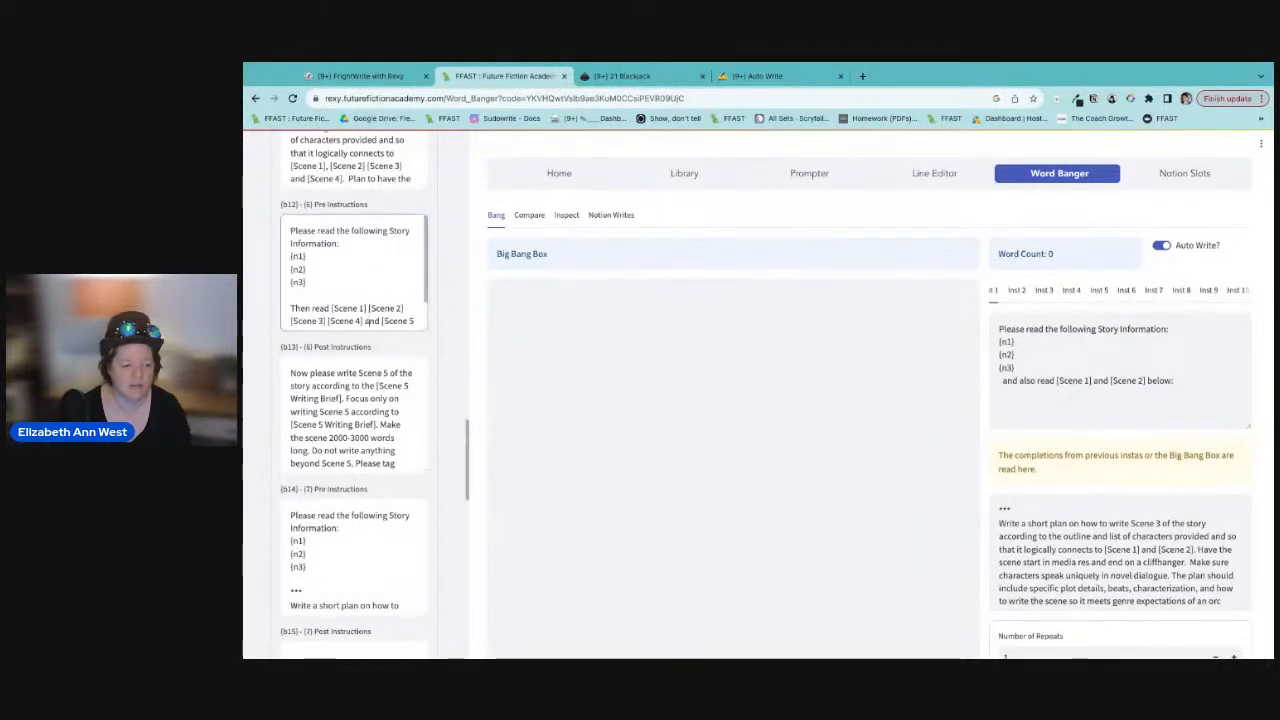
left_click(346, 411)
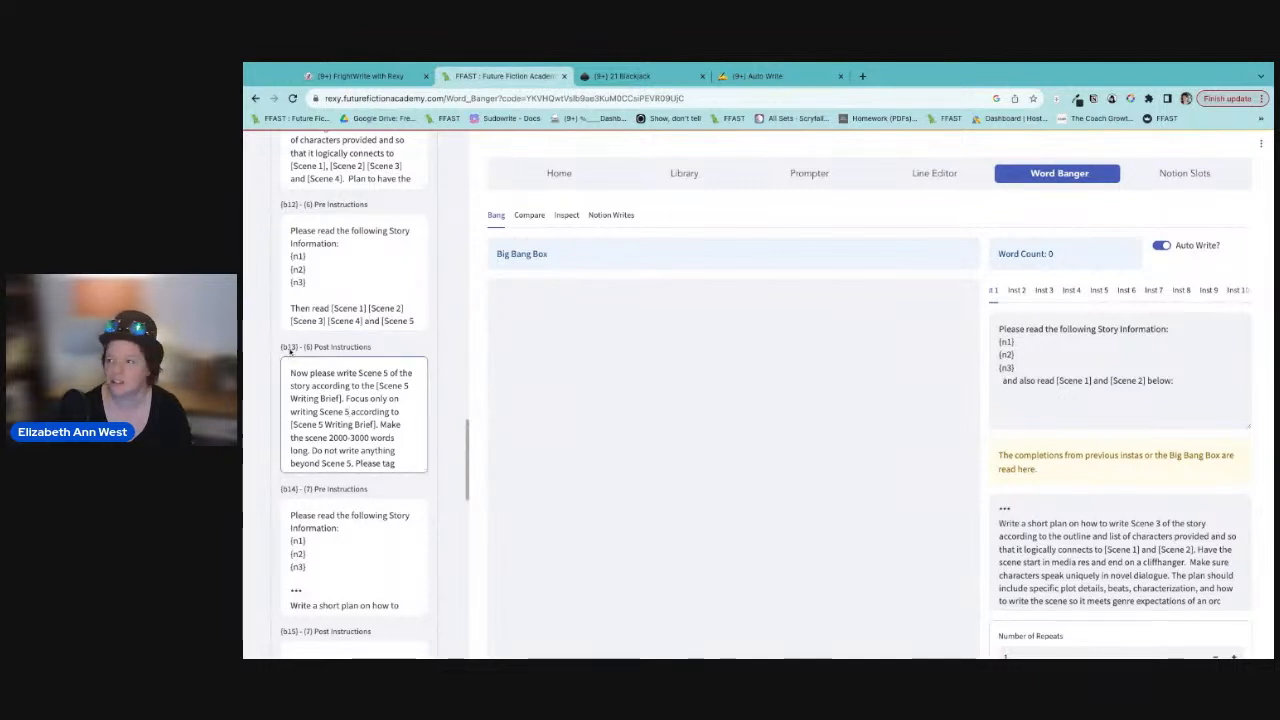
left_click(273, 349)
left_click_drag(272, 348, 372, 348)
scroll(372, 515, "down", 2)
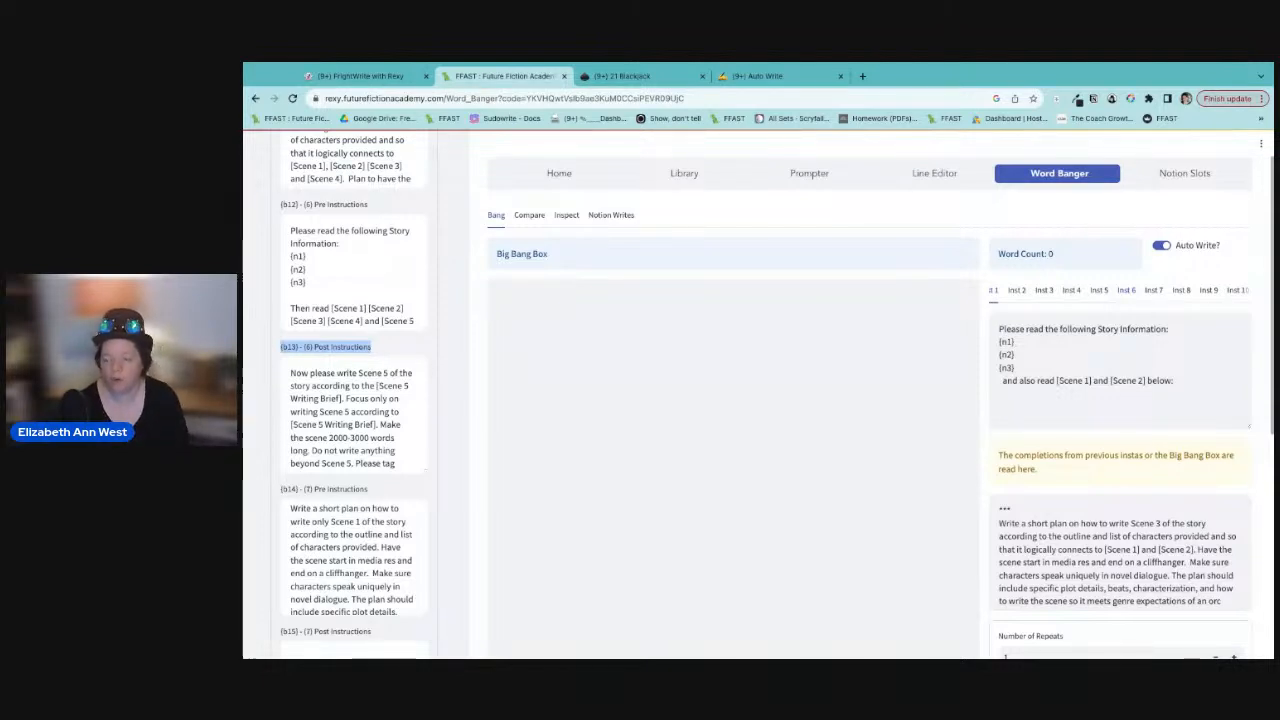
Step: Set the number of repeats for the Word Banger run to 6
scroll(1238, 272, "down", 4)
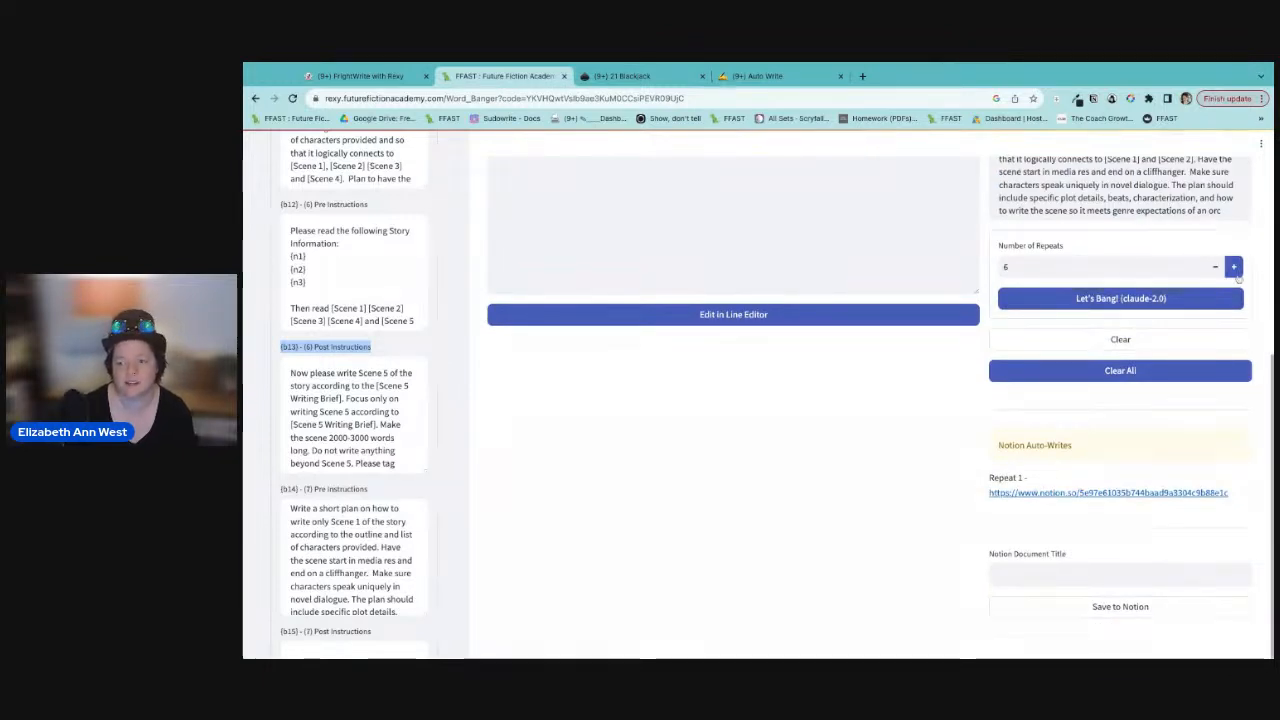
scroll(1255, 285, "up", 4)
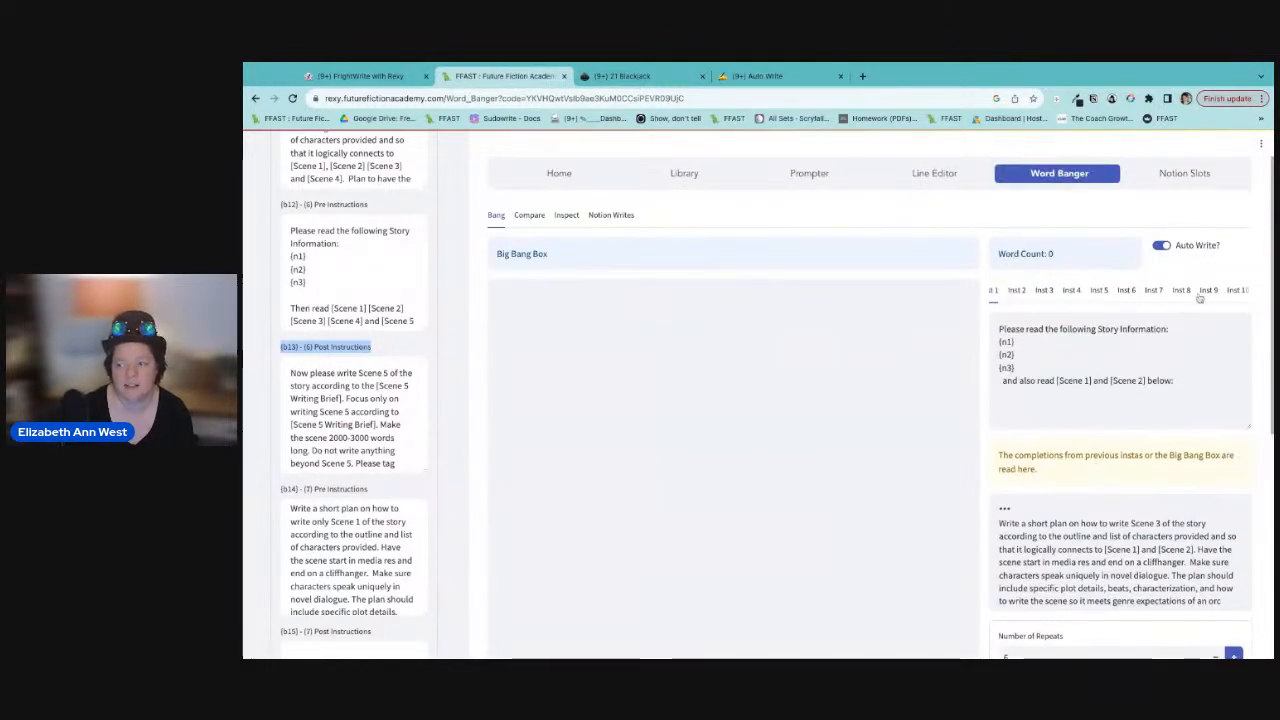
scroll(1144, 424, "down", 1)
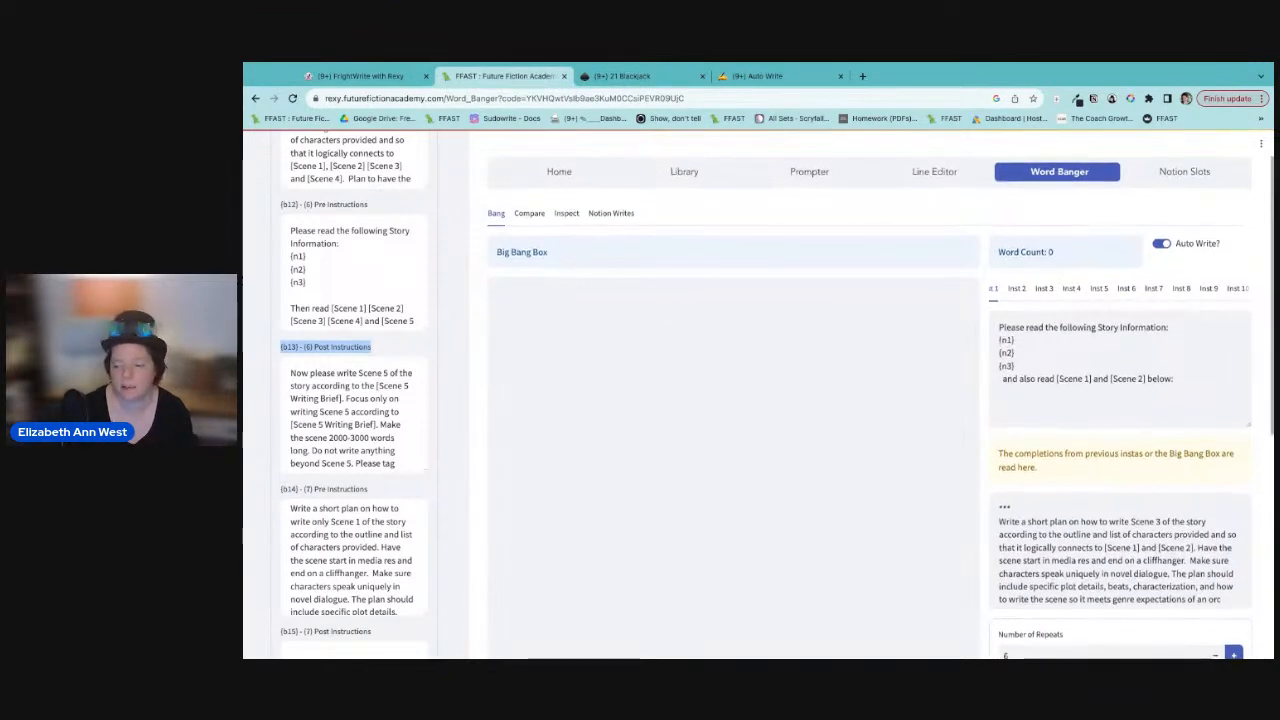
left_click(1127, 392)
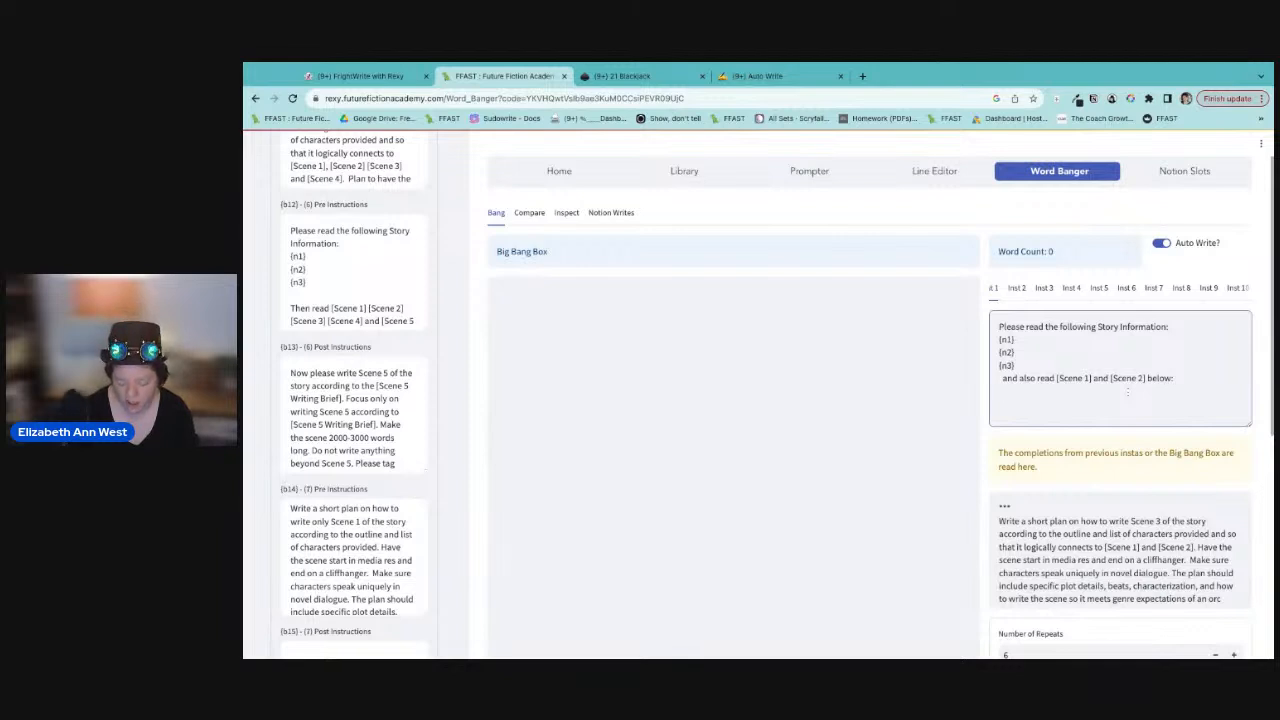
type("{s1}")
key("BackSpace")
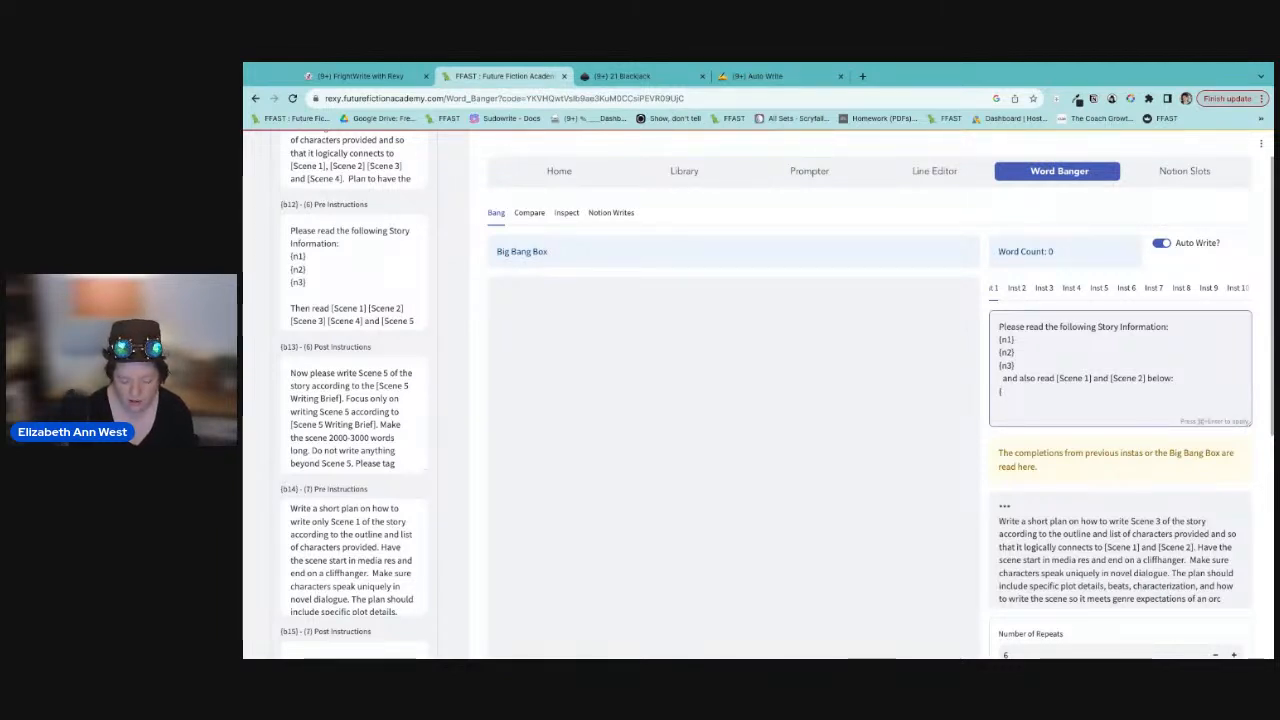
type("n4}")
key("Return")
type("{n5")
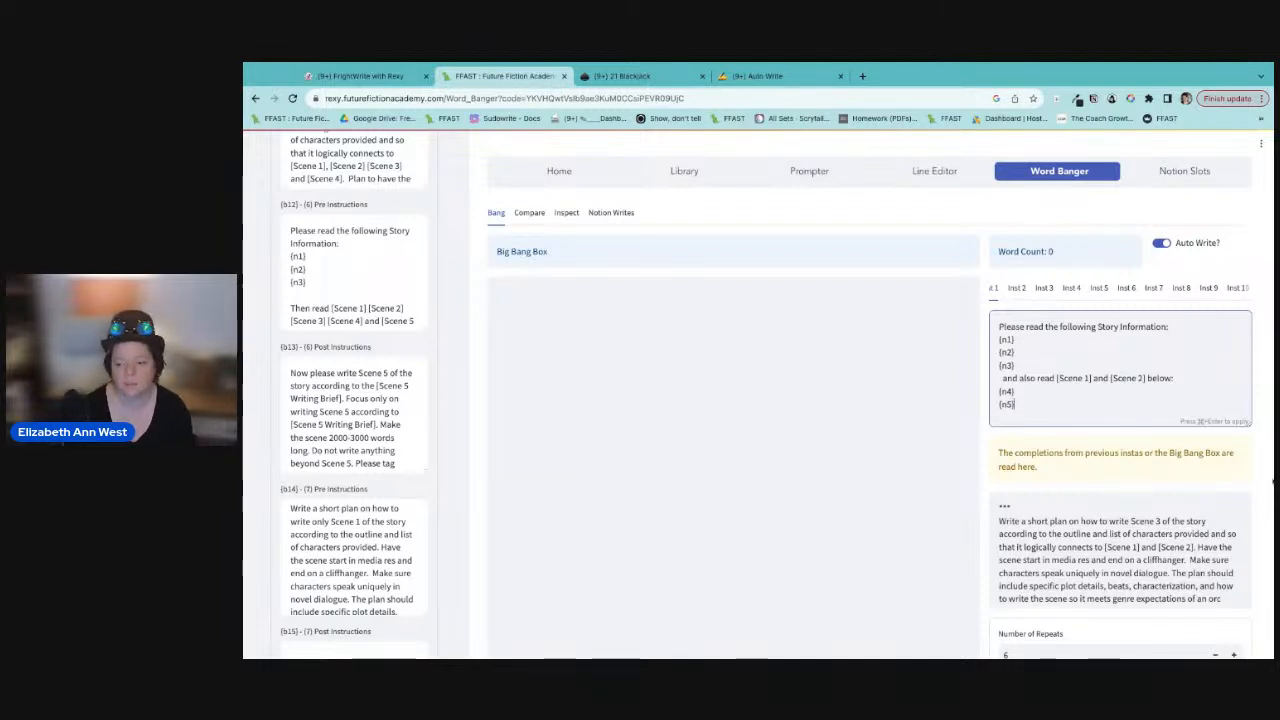
left_click_drag(1018, 406, 999, 392)
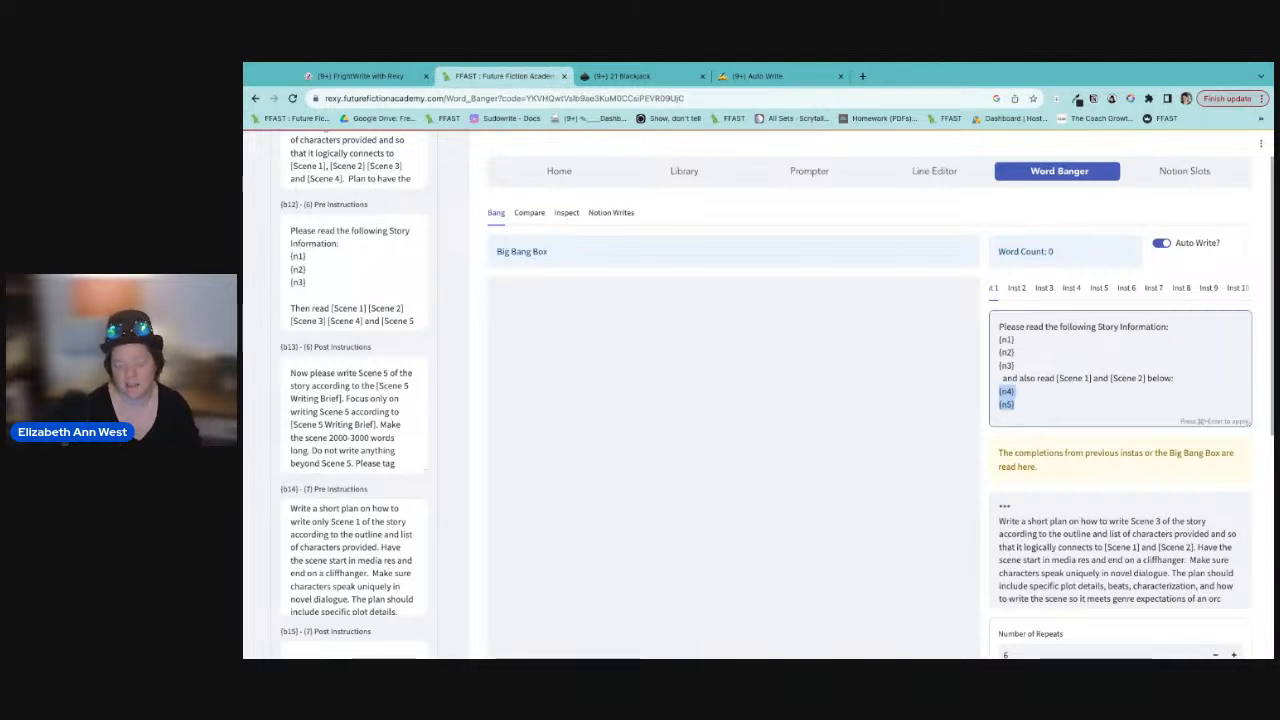
key("BackSpace")
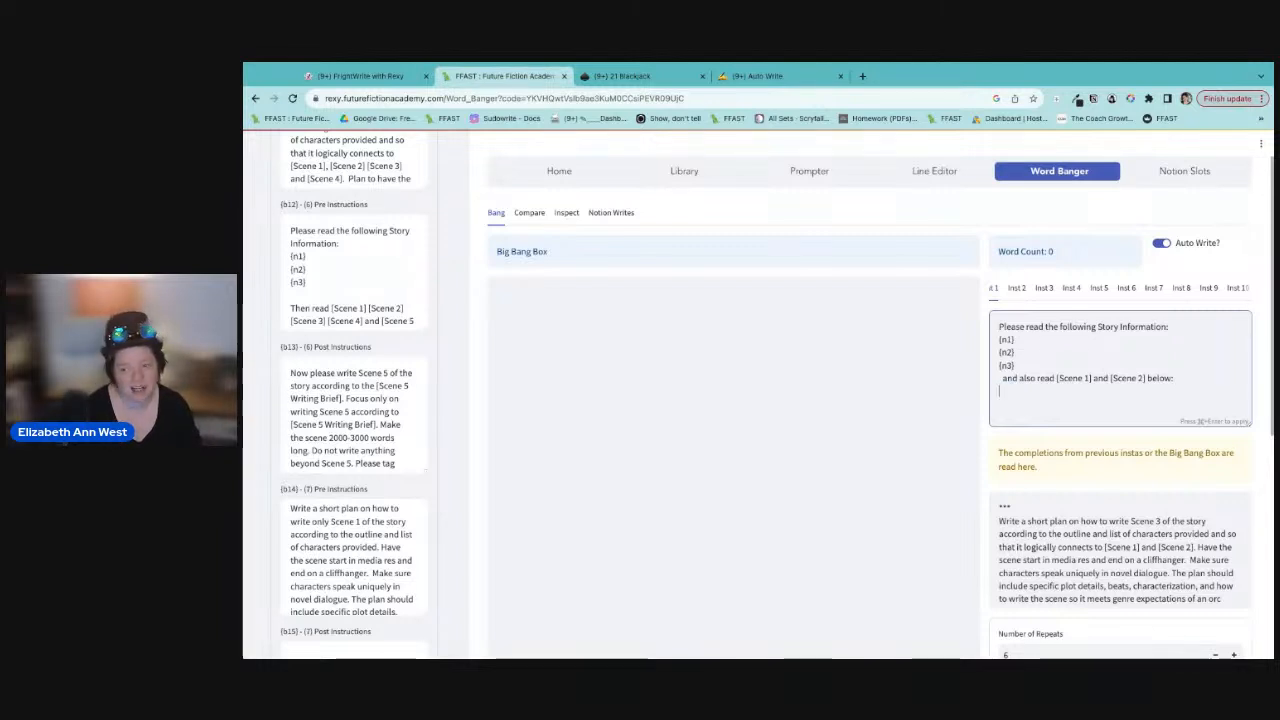
Step: Enter the slot references {n4} and {n5} on separate lines in the Big Bang Box
left_click(757, 316)
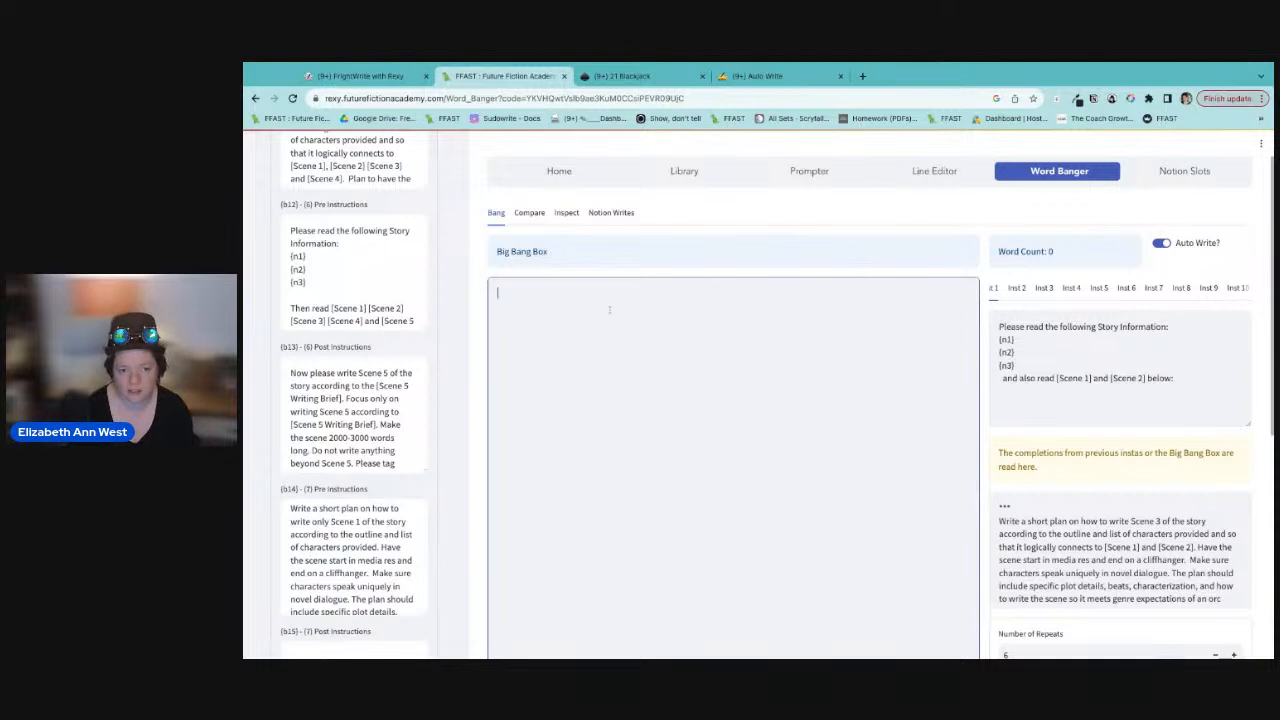
type("{n4} ")
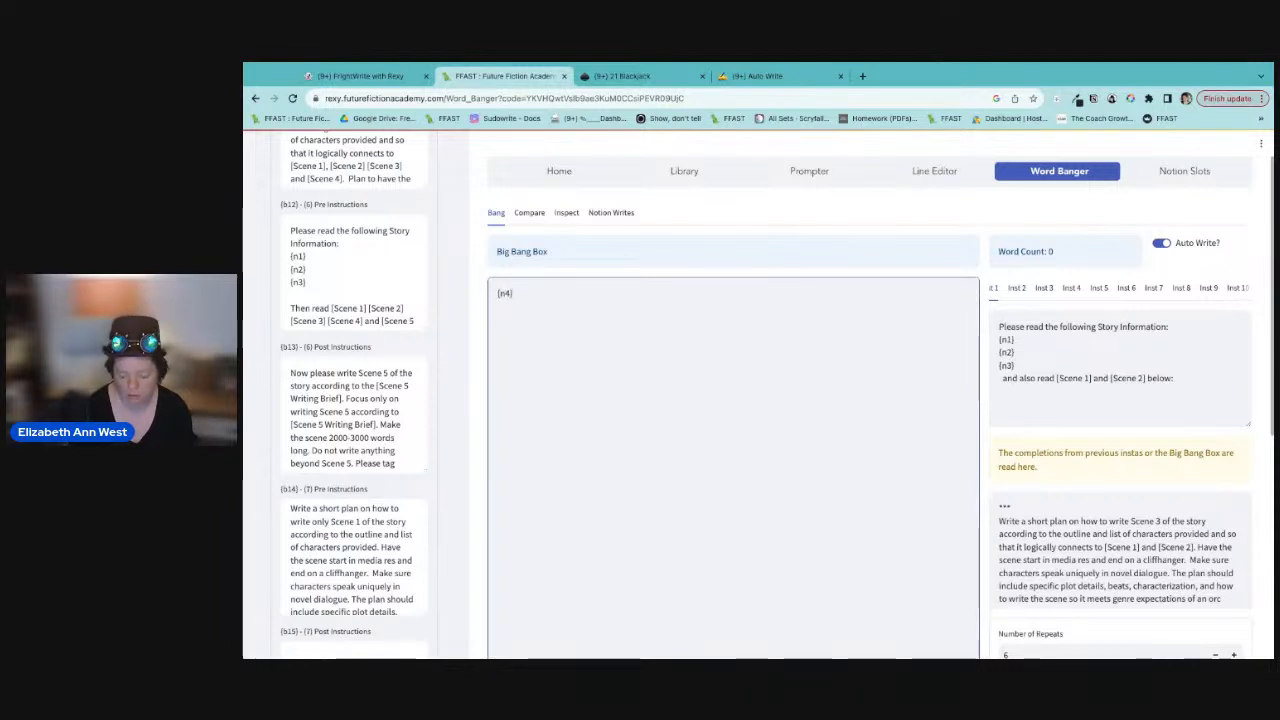
type("{n5}")
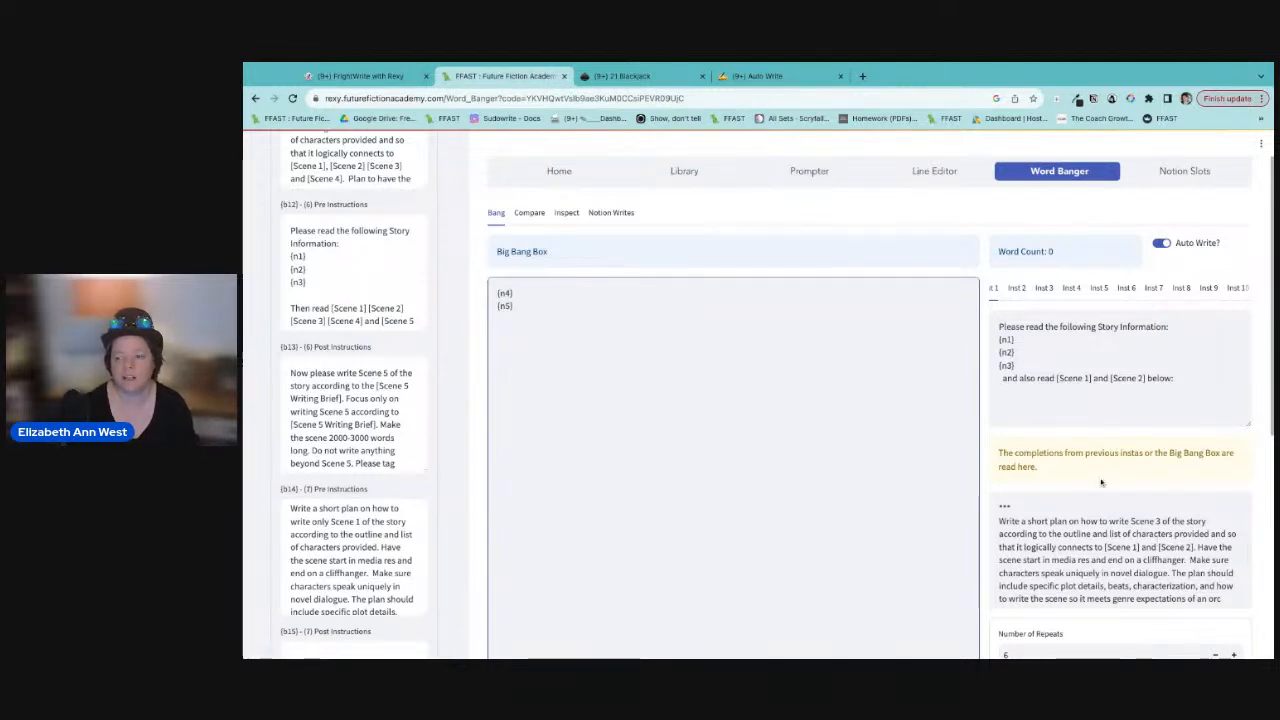
Step: Review the Inst 1 and Inst 2 instructions, the number of repeats and the Auto Write setting
left_click(1016, 288)
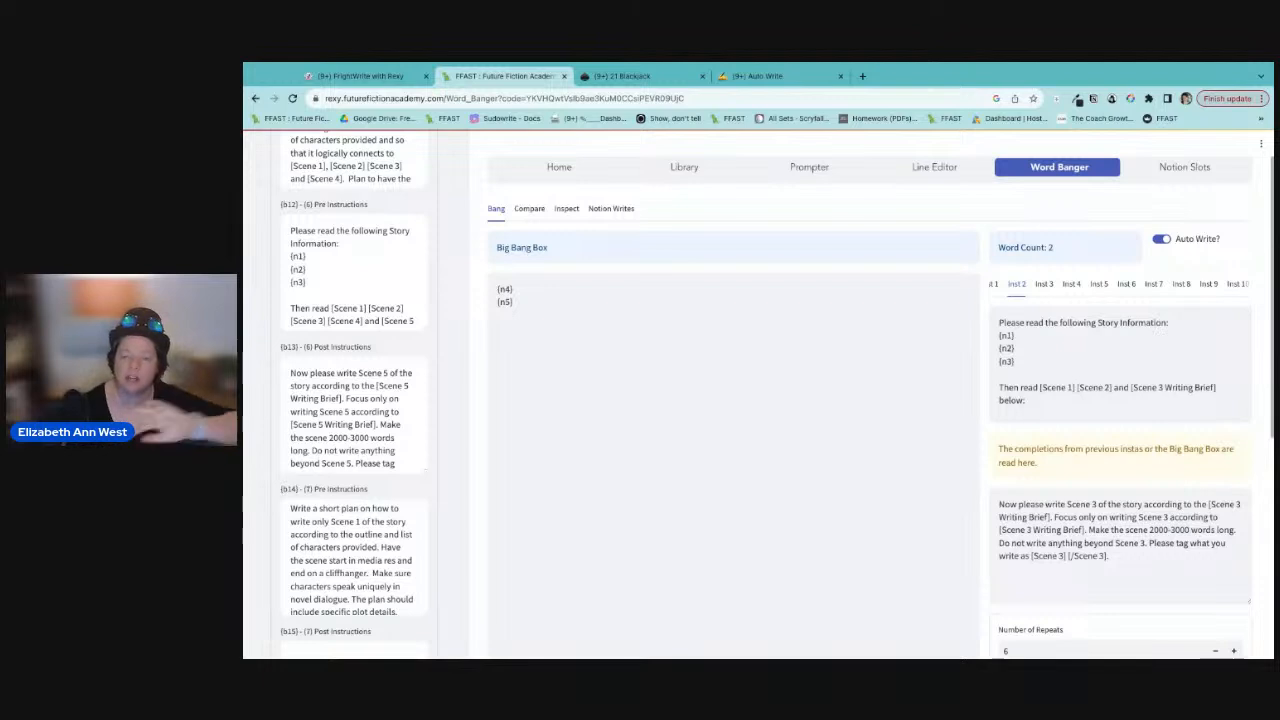
scroll(1001, 446, "down", 1)
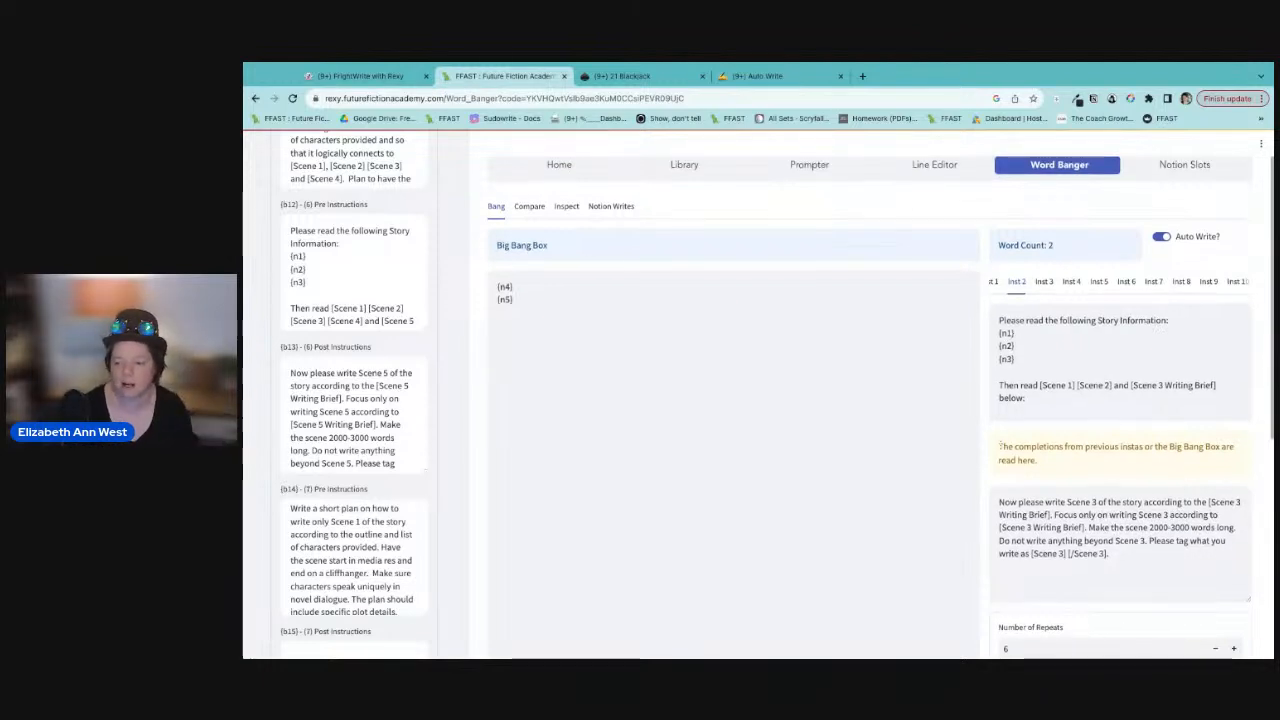
left_click(995, 284)
scroll(1052, 482, "down", 3)
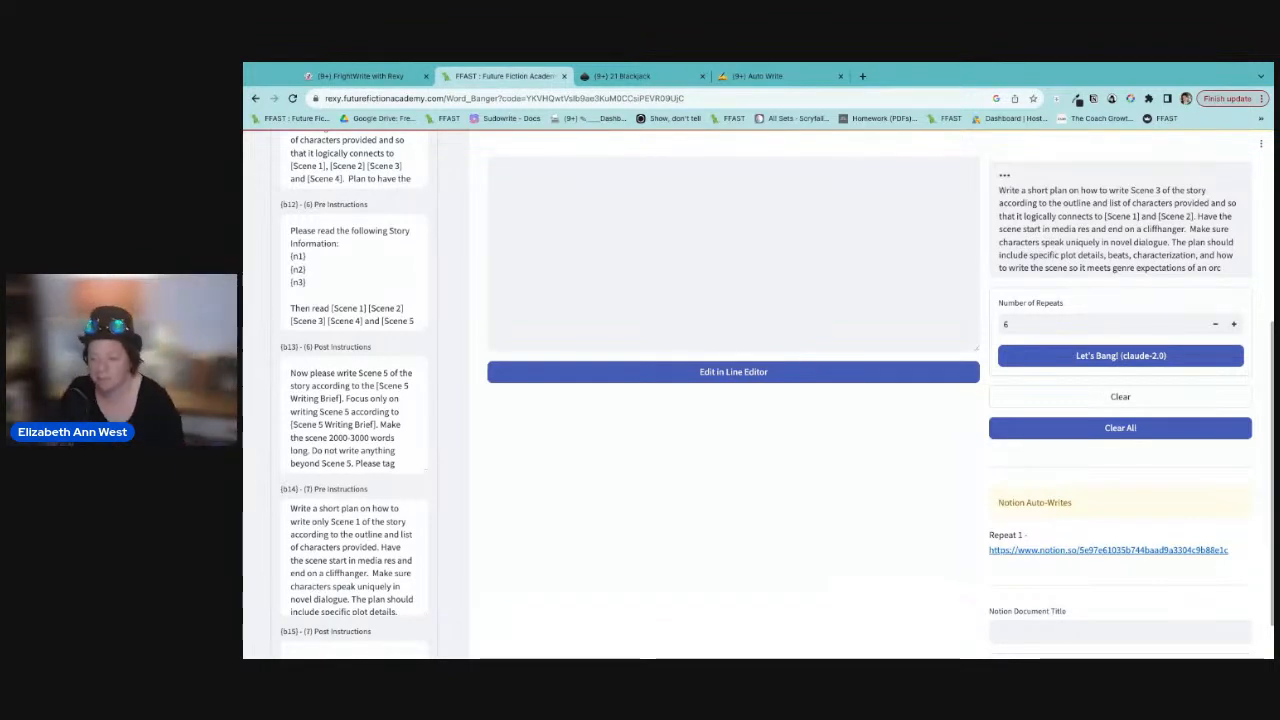
scroll(1057, 457, "up", 4)
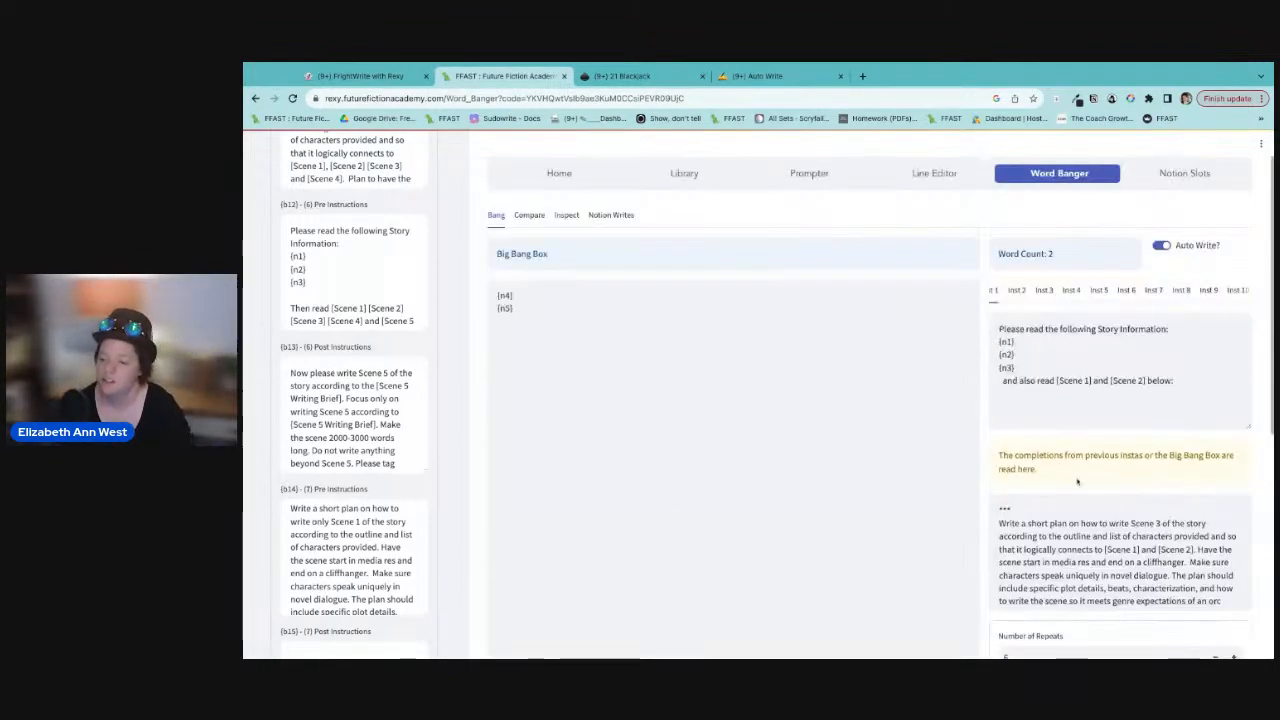
left_click(1160, 245)
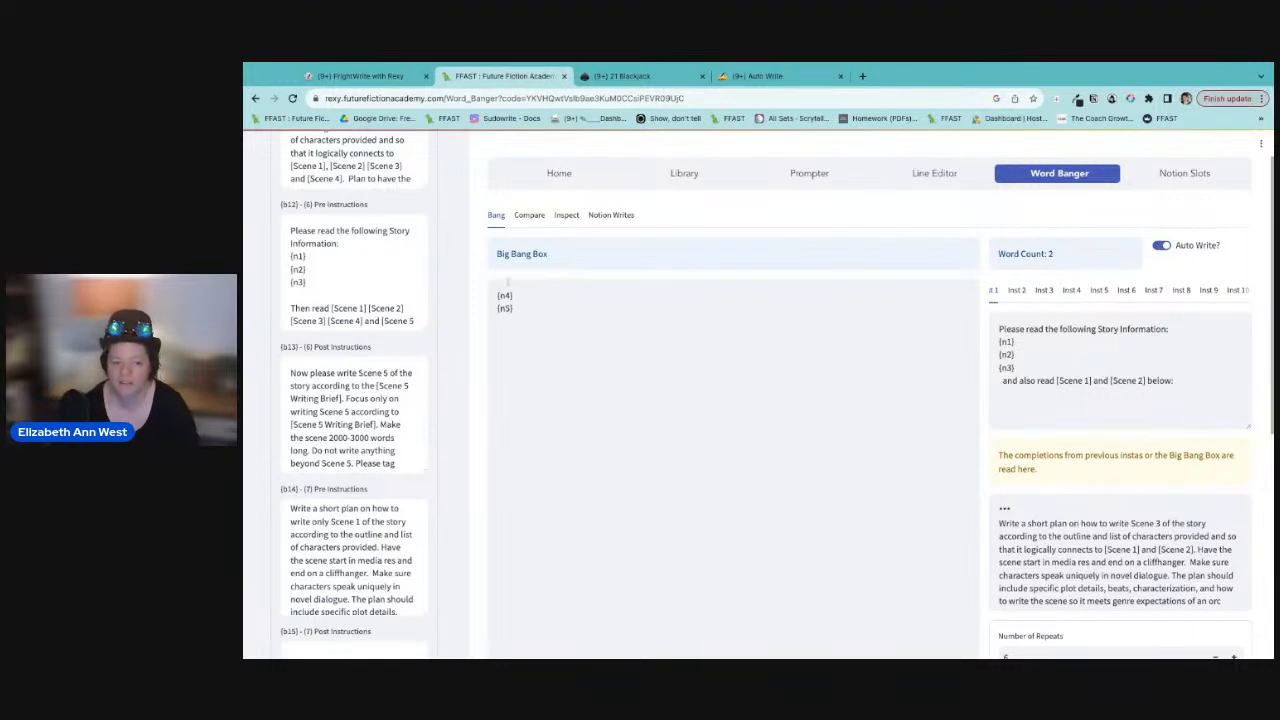
scroll(1120, 555, "down", 2)
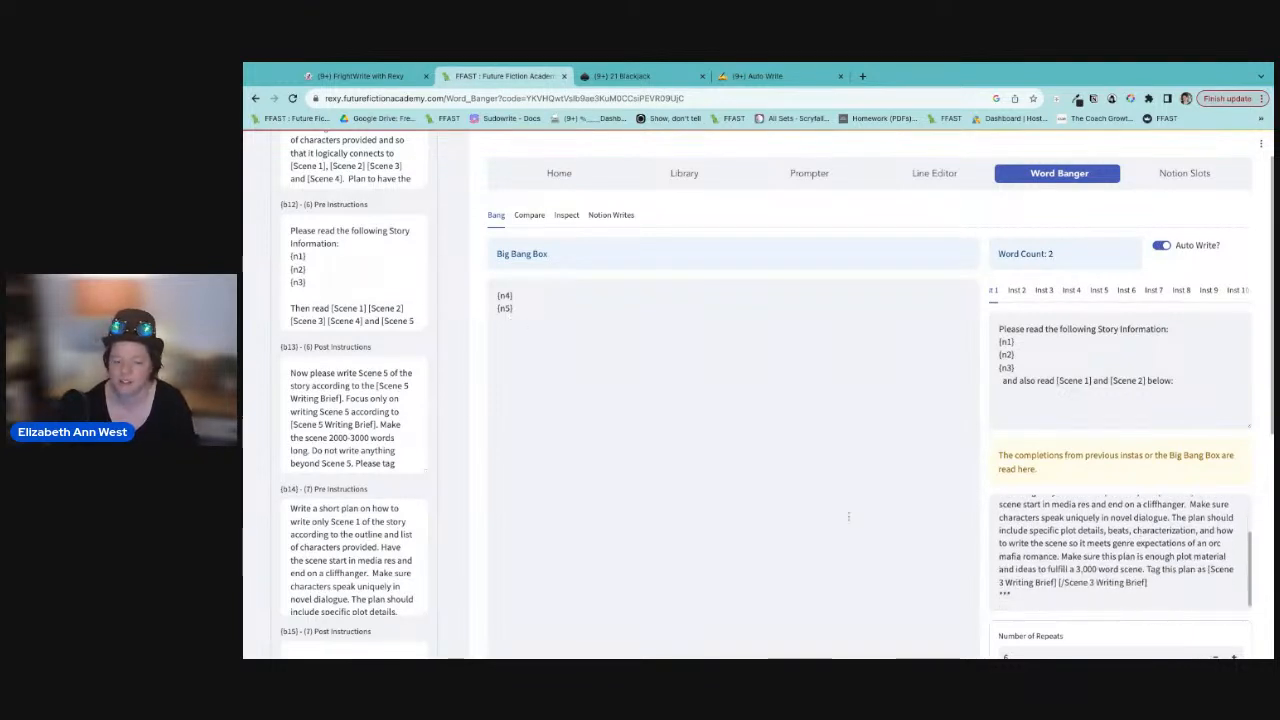
scroll(421, 352, "up", 15)
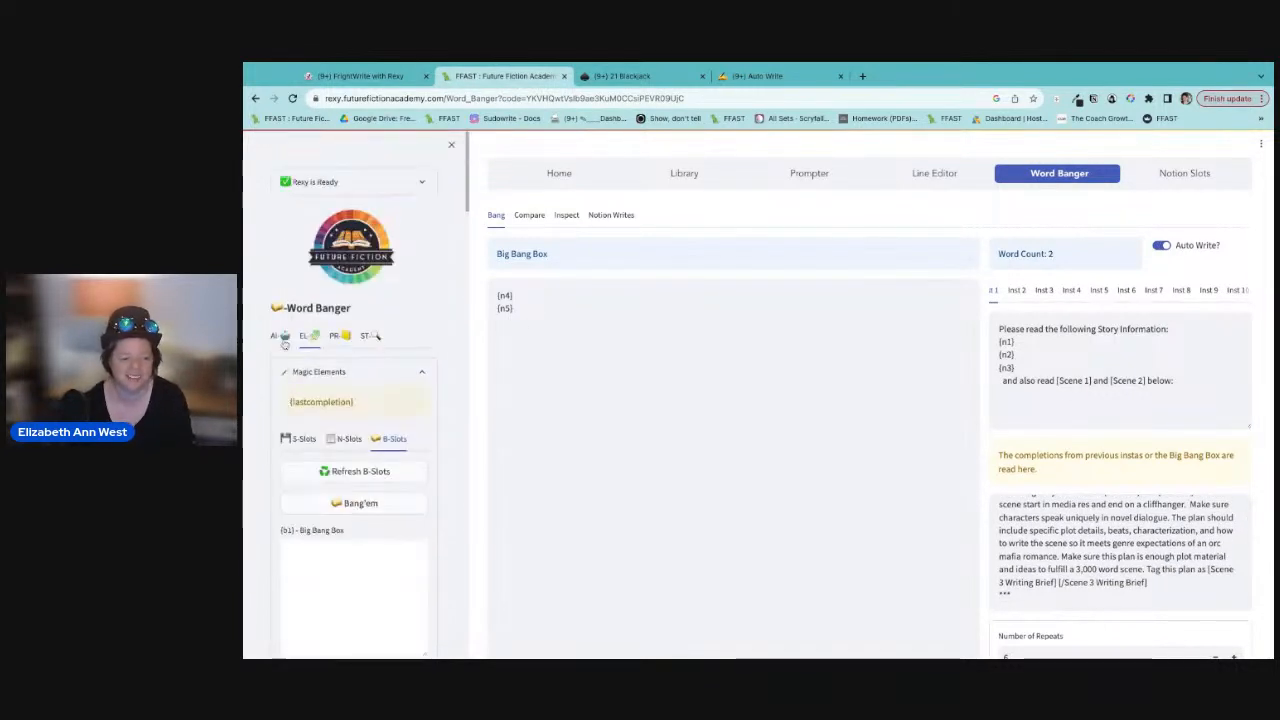
Step: Apply the Anthropic claude-2.0 AI settings and start the Word Banger run
left_click(283, 343)
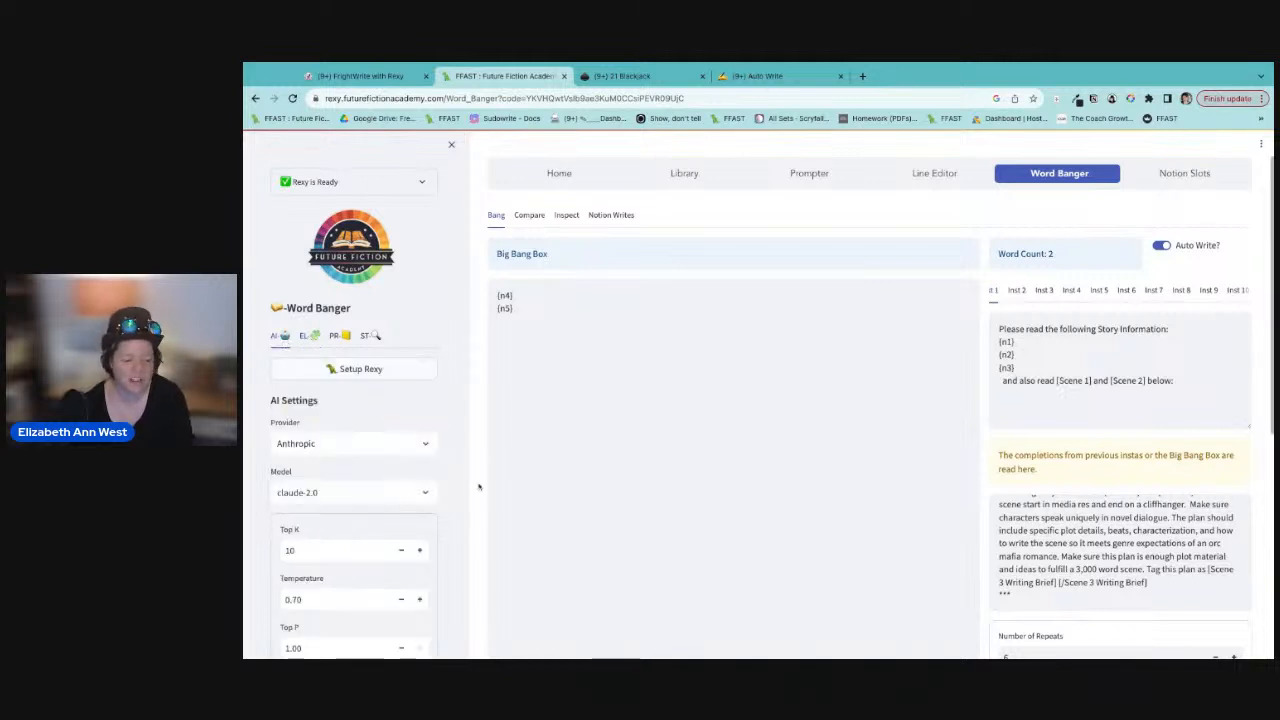
scroll(444, 492, "down", 2)
left_click(354, 532)
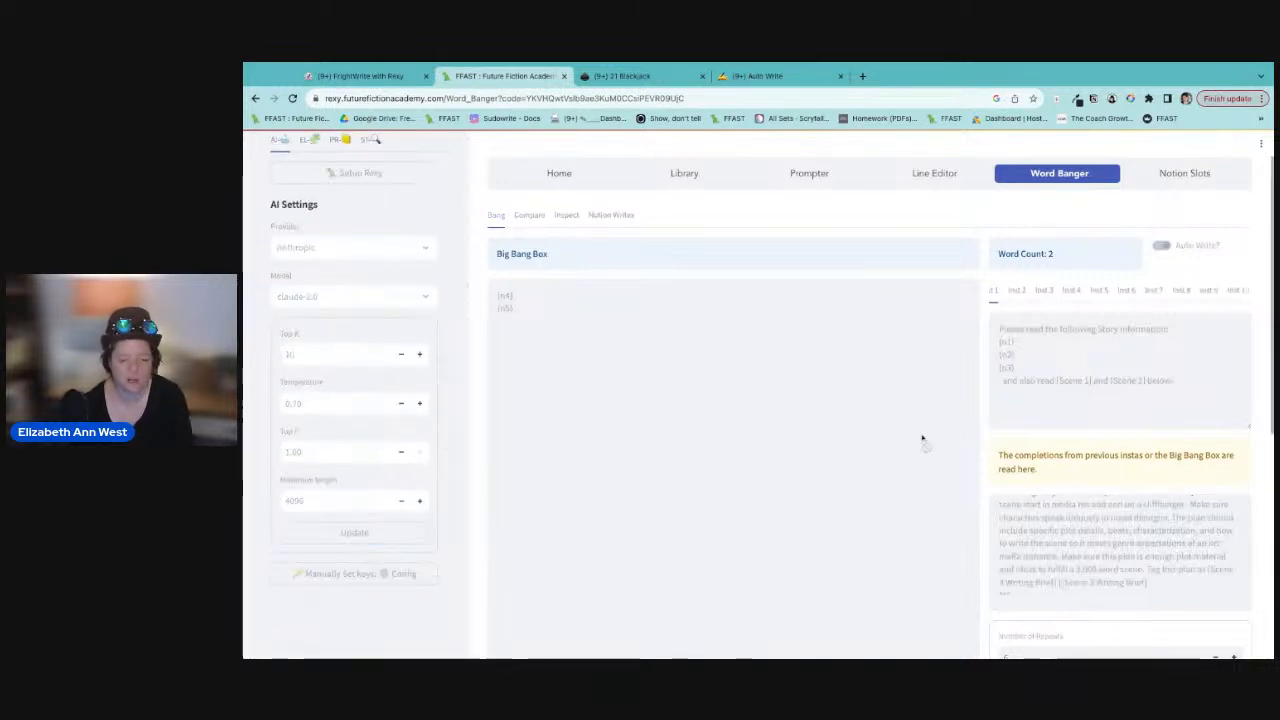
scroll(1160, 420, "down", 4)
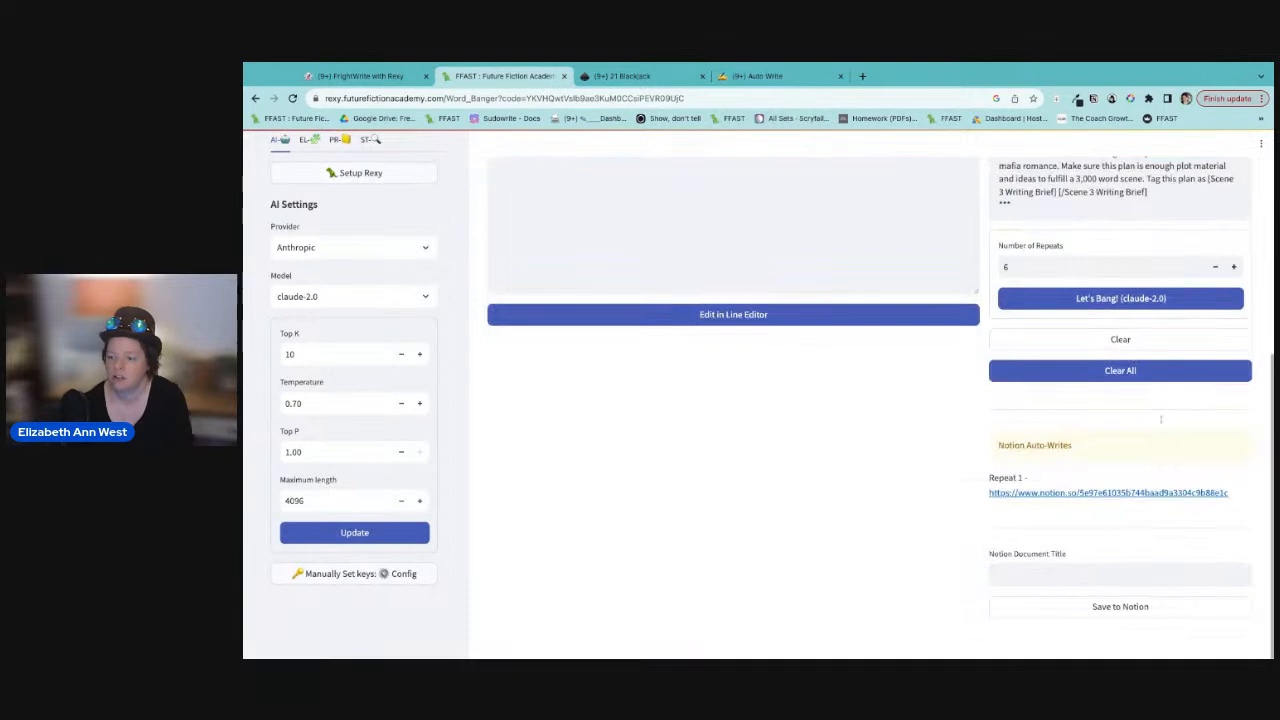
left_click(1123, 298)
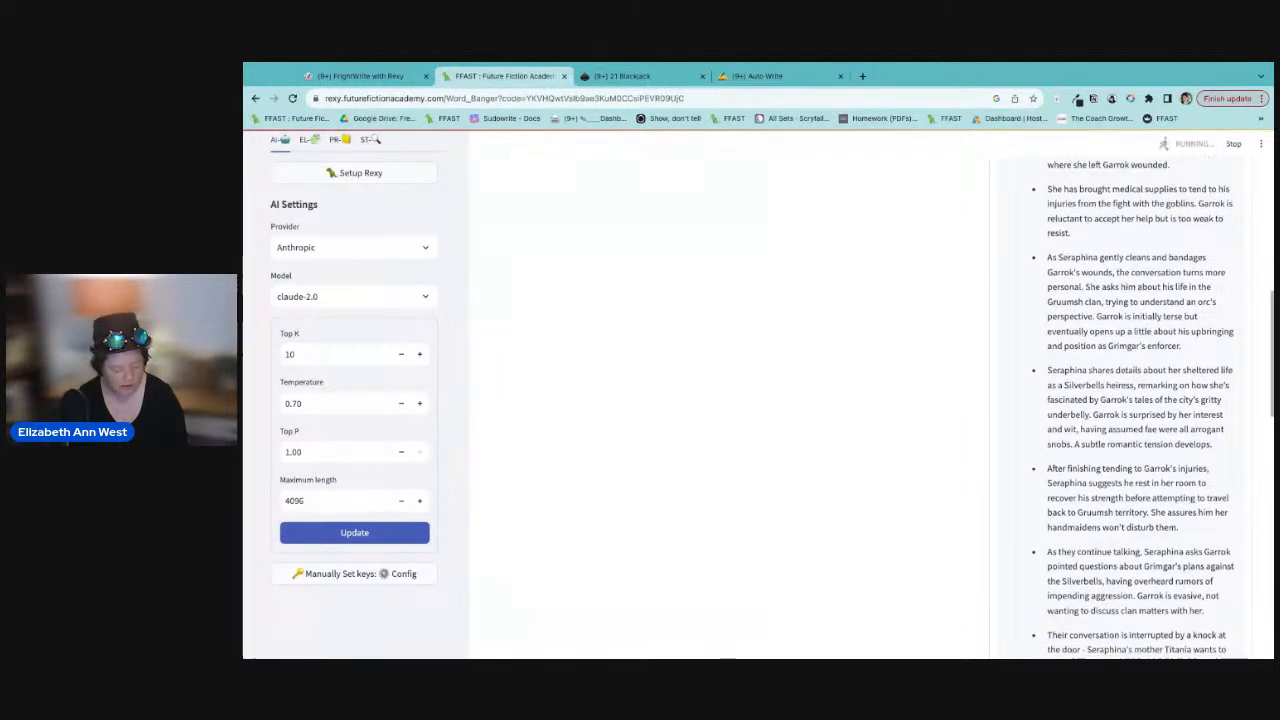
Step: Read through the generated Scene 3 Writing Brief from its opening beat to its end in the run output
scroll(1113, 410, "down", 3)
scroll(1113, 410, "down", 4)
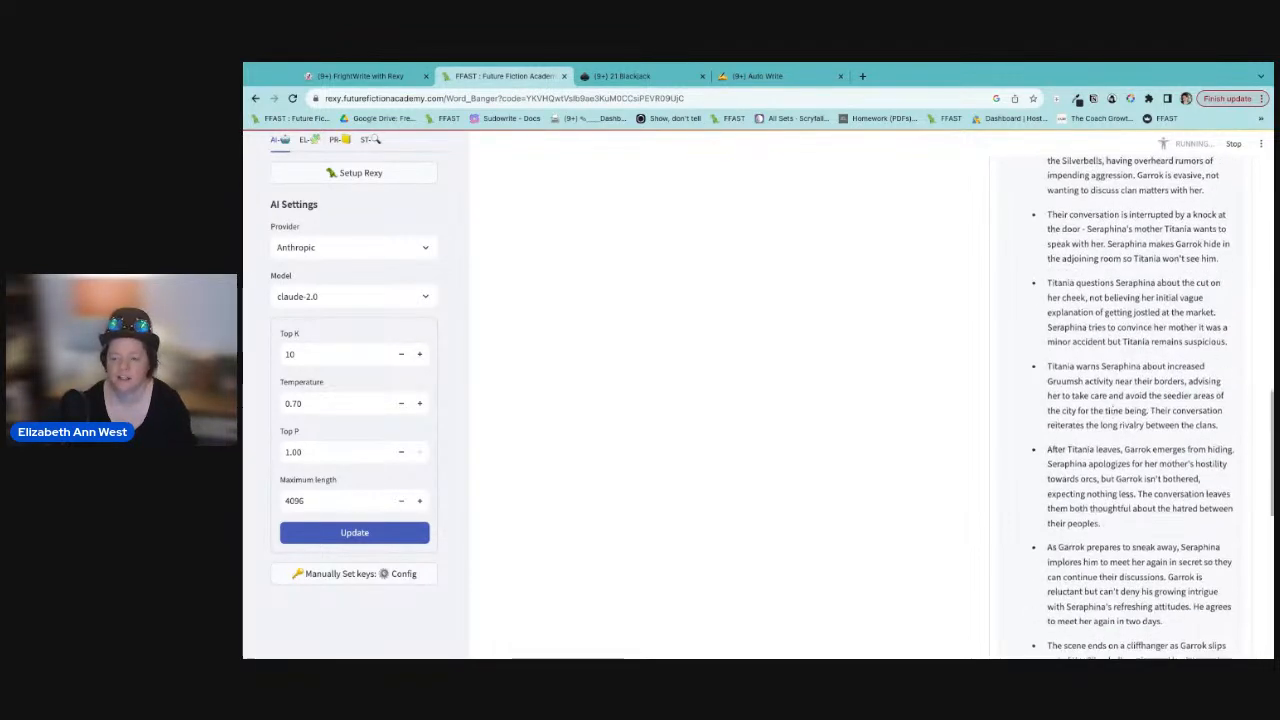
scroll(1104, 452, "up", 10)
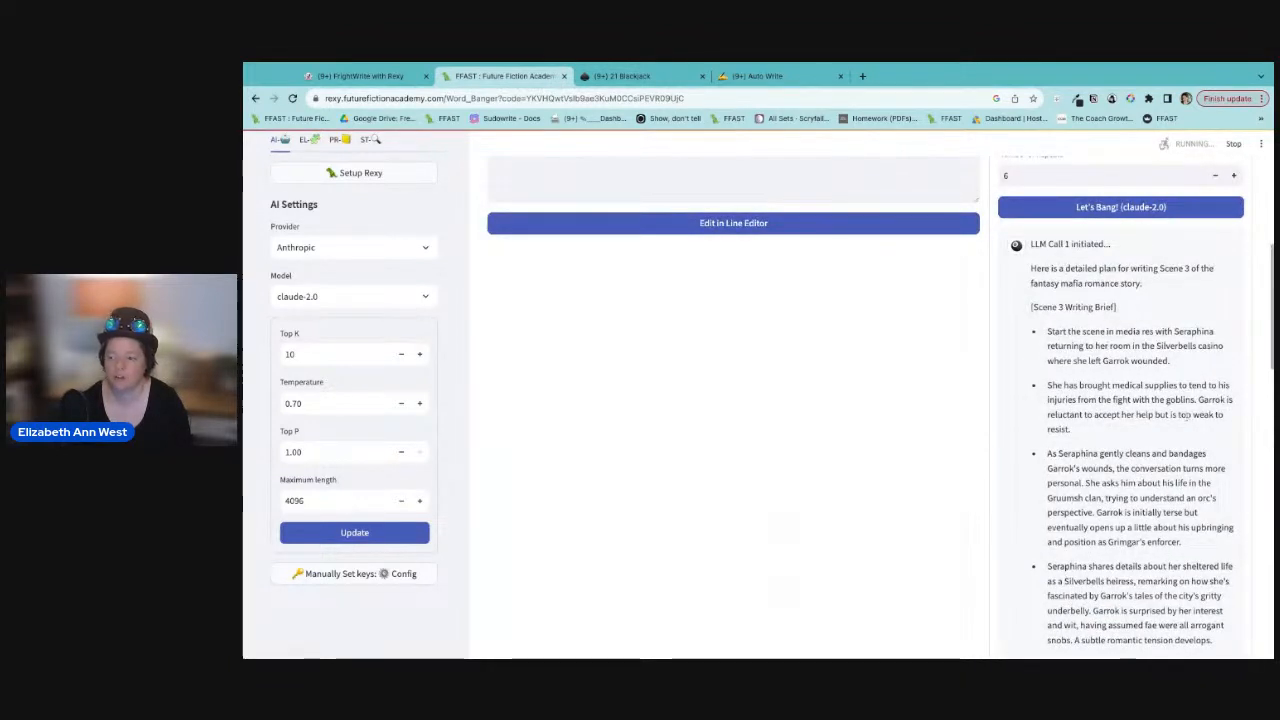
scroll(1183, 414, "down", 3)
scroll(1130, 410, "down", 5)
scroll(1187, 415, "down", 1)
scroll(1186, 416, "down", 1)
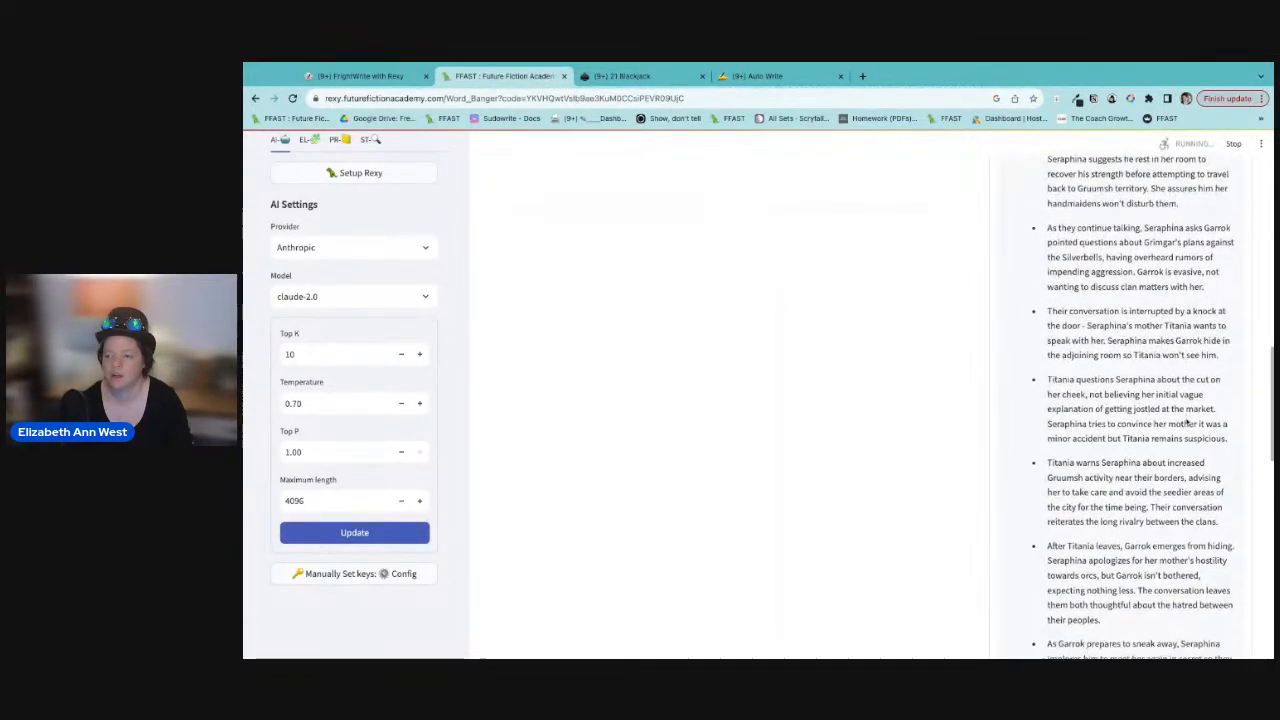
scroll(1185, 418, "down", 2)
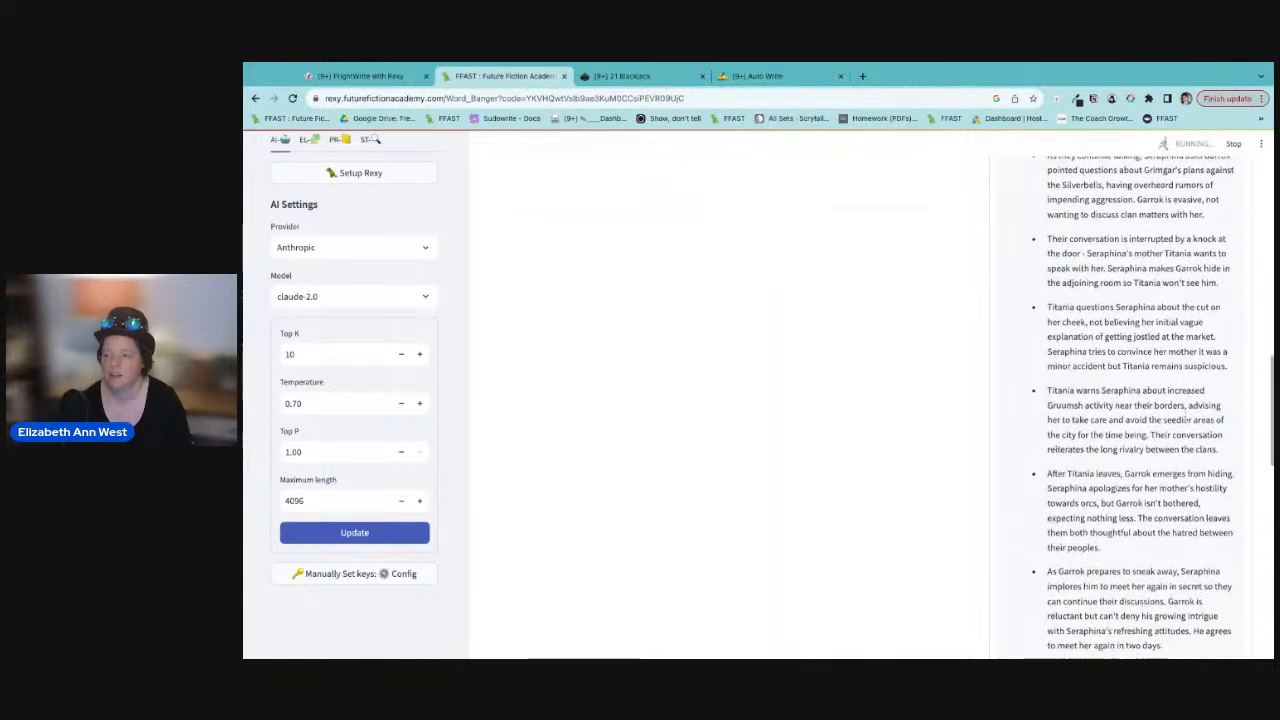
scroll(1181, 420, "down", 1)
scroll(1152, 400, "down", 1)
scroll(1152, 406, "down", 3)
Step: Look over the generated Scene 3 and select its full prose between the opening and closing scene tags
scroll(1152, 405, "down", 5)
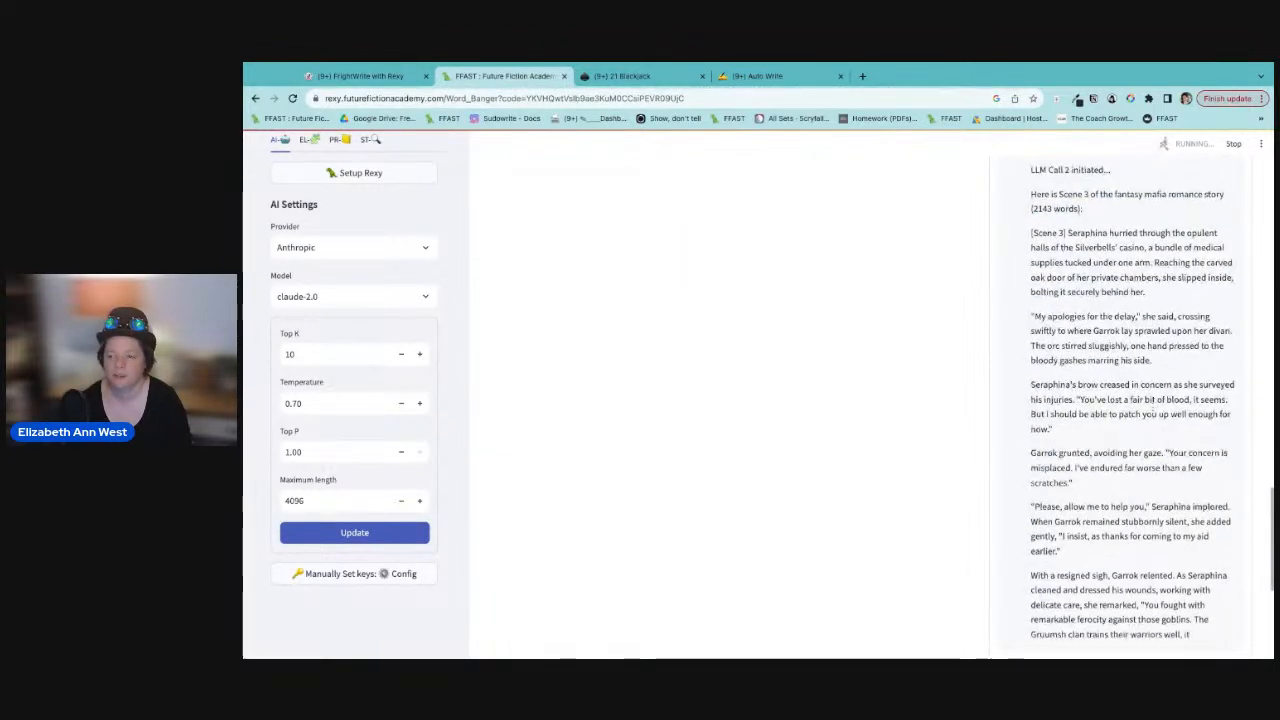
scroll(1152, 405, "down", 2)
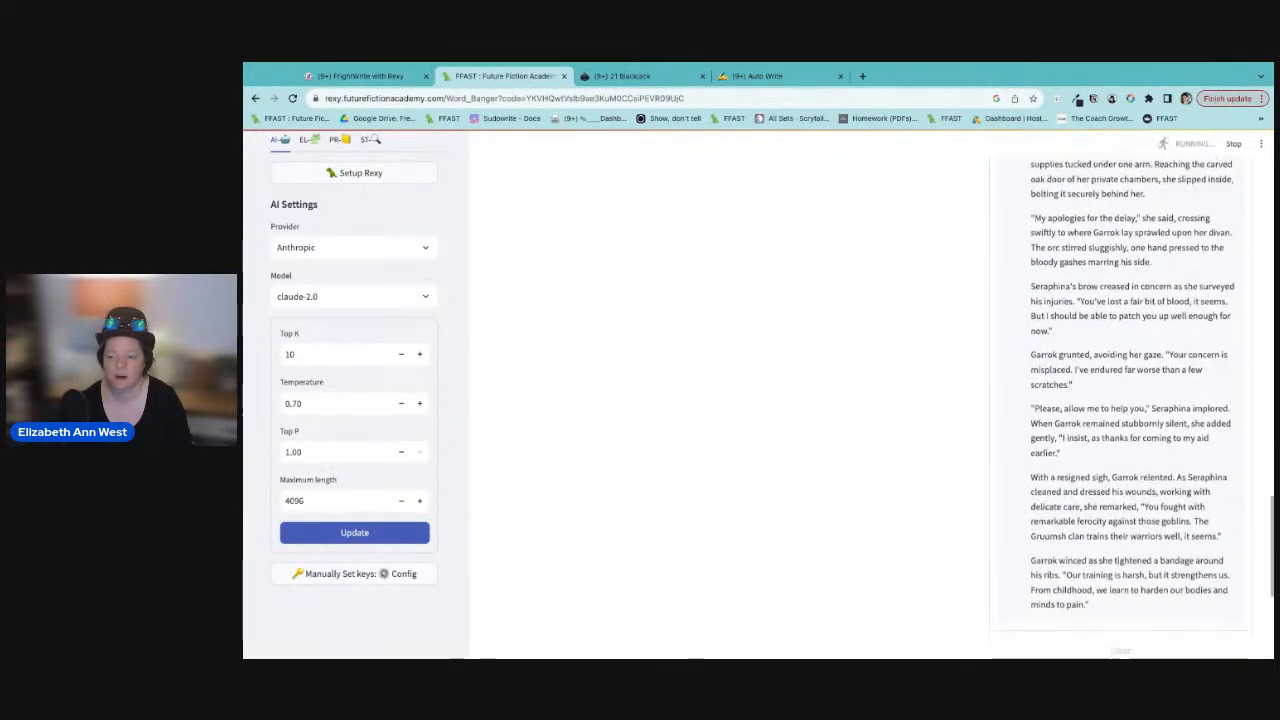
scroll(1160, 448, "down", 3)
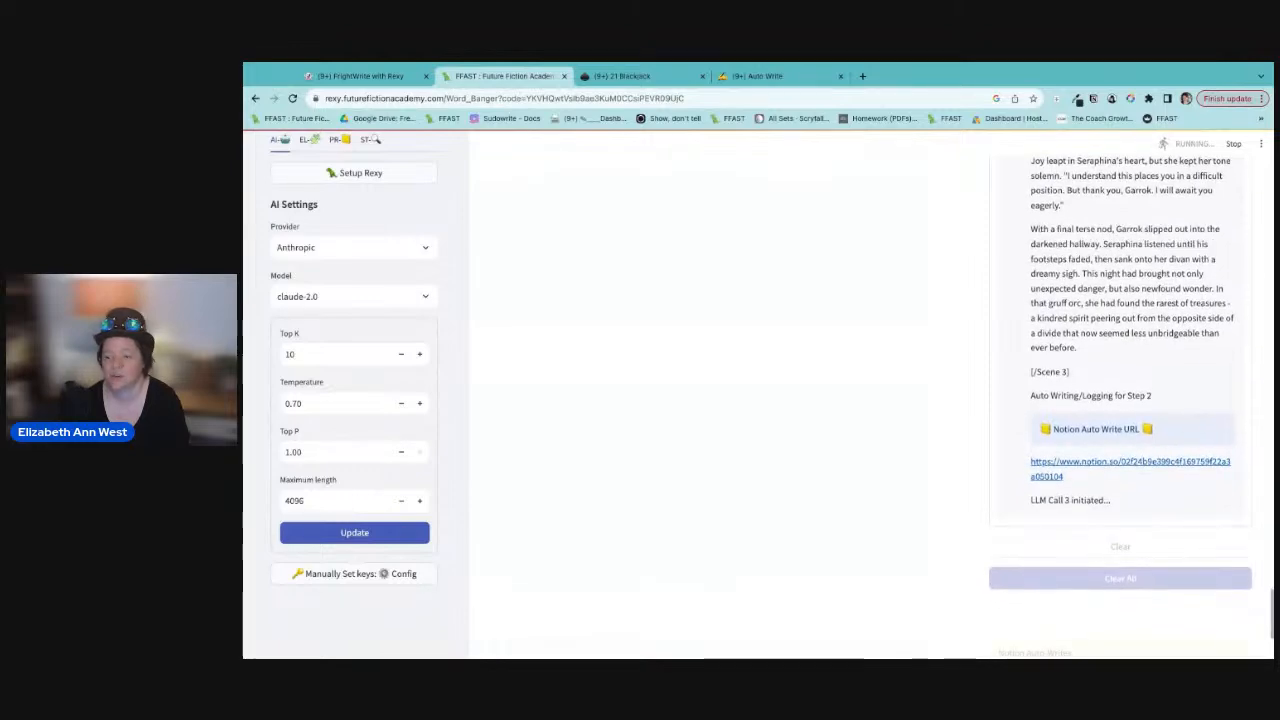
scroll(1044, 274, "up", 15)
left_click_drag(1094, 352, 1067, 275)
scroll(1044, 276, "up", 5)
scroll(1044, 276, "up", 15)
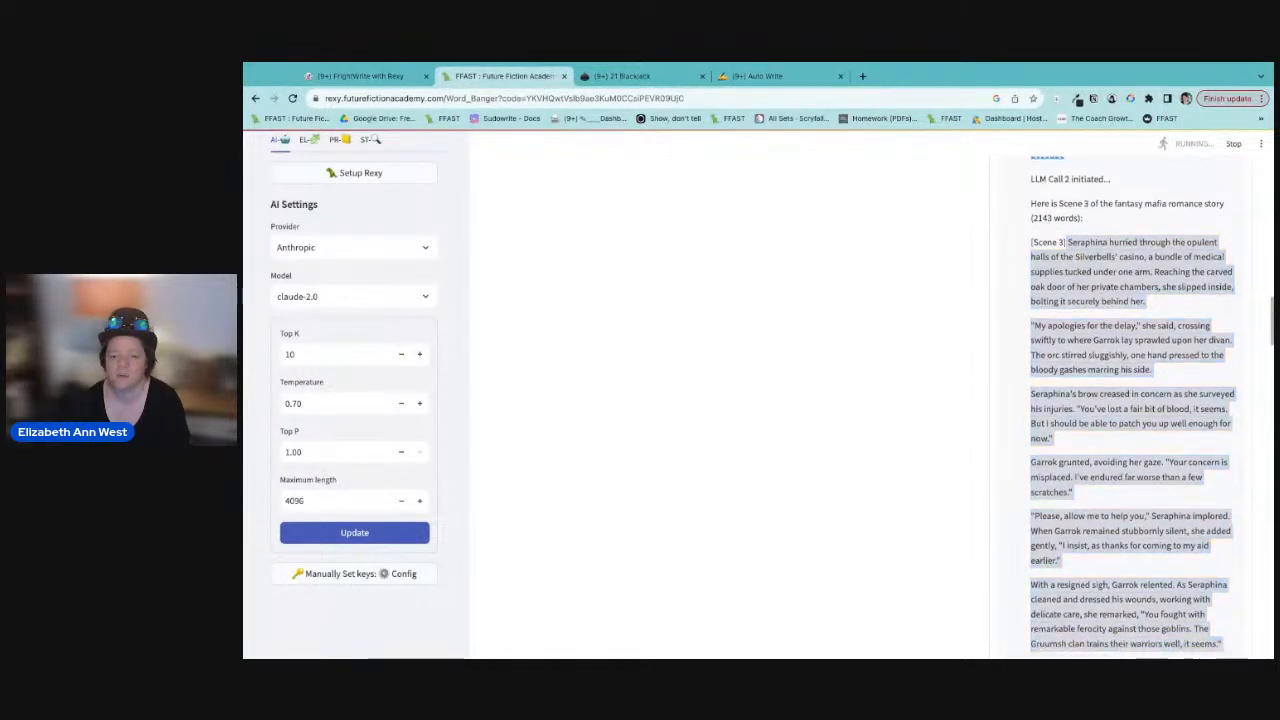
left_click(765, 293)
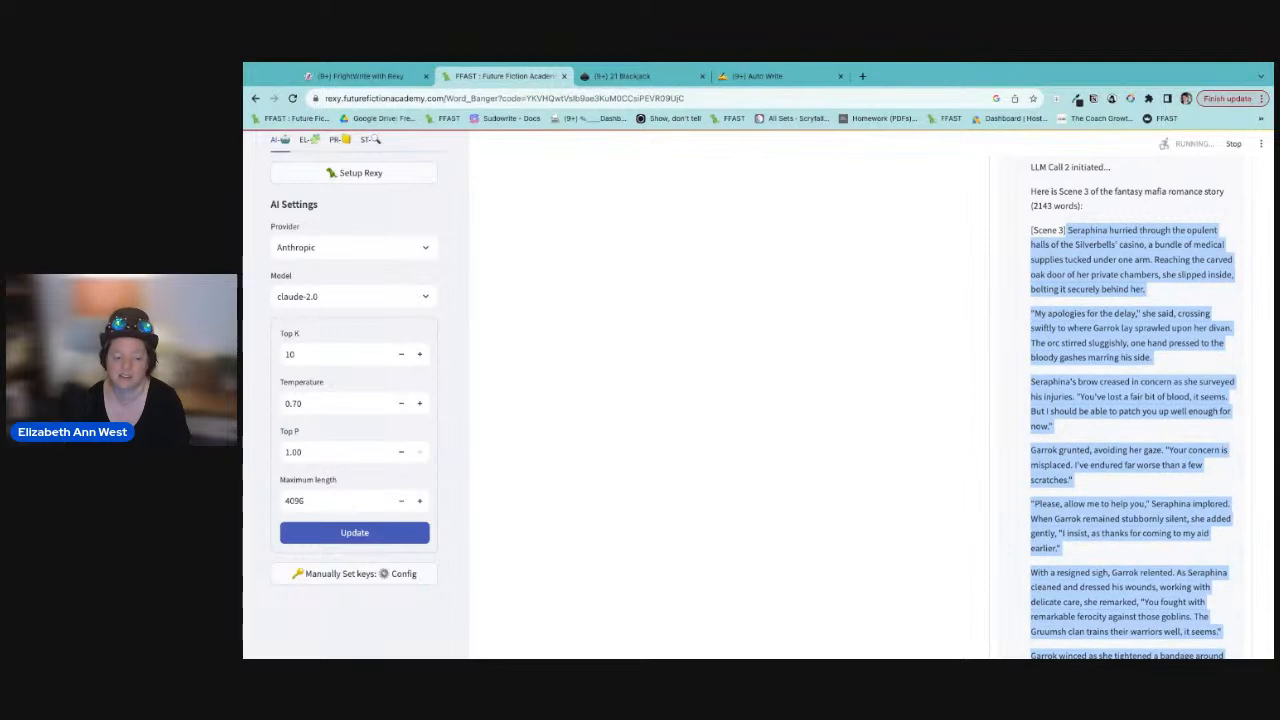
Step: Read the generated Scene 4 Writing Brief through to its closing tag and follow the run output on to Scene 4
scroll(1232, 473, "down", 5)
scroll(1215, 475, "down", 10)
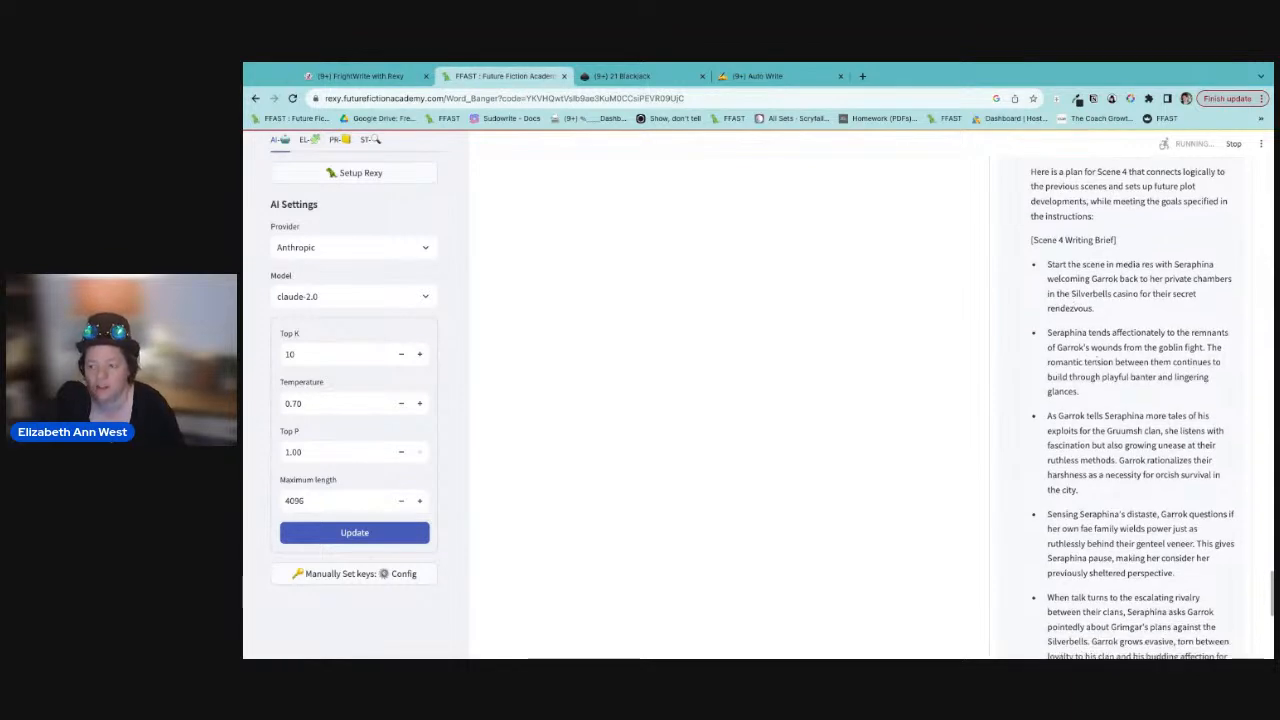
scroll(1098, 357, "down", 1)
scroll(1097, 357, "down", 1)
scroll(1098, 355, "down", 1)
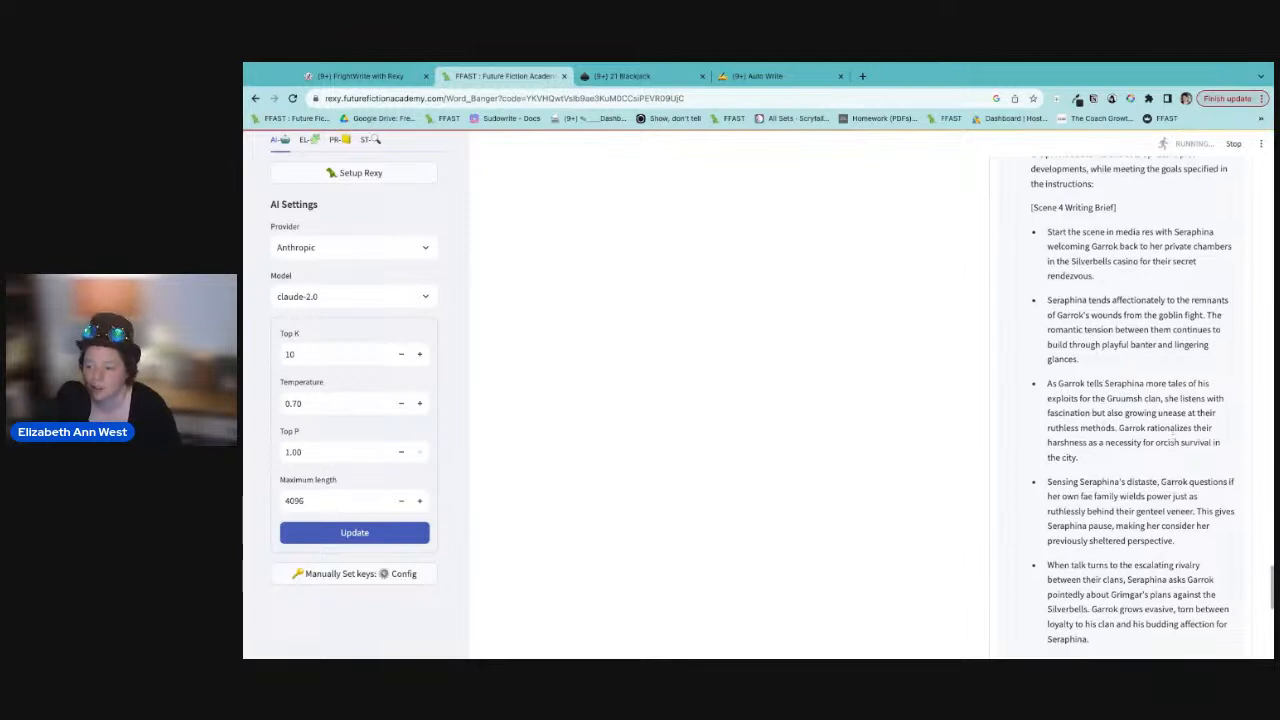
scroll(1174, 437, "down", 3)
scroll(1174, 438, "down", 2)
scroll(1140, 400, "down", 1)
scroll(1140, 400, "down", 2)
scroll(1140, 400, "down", 3)
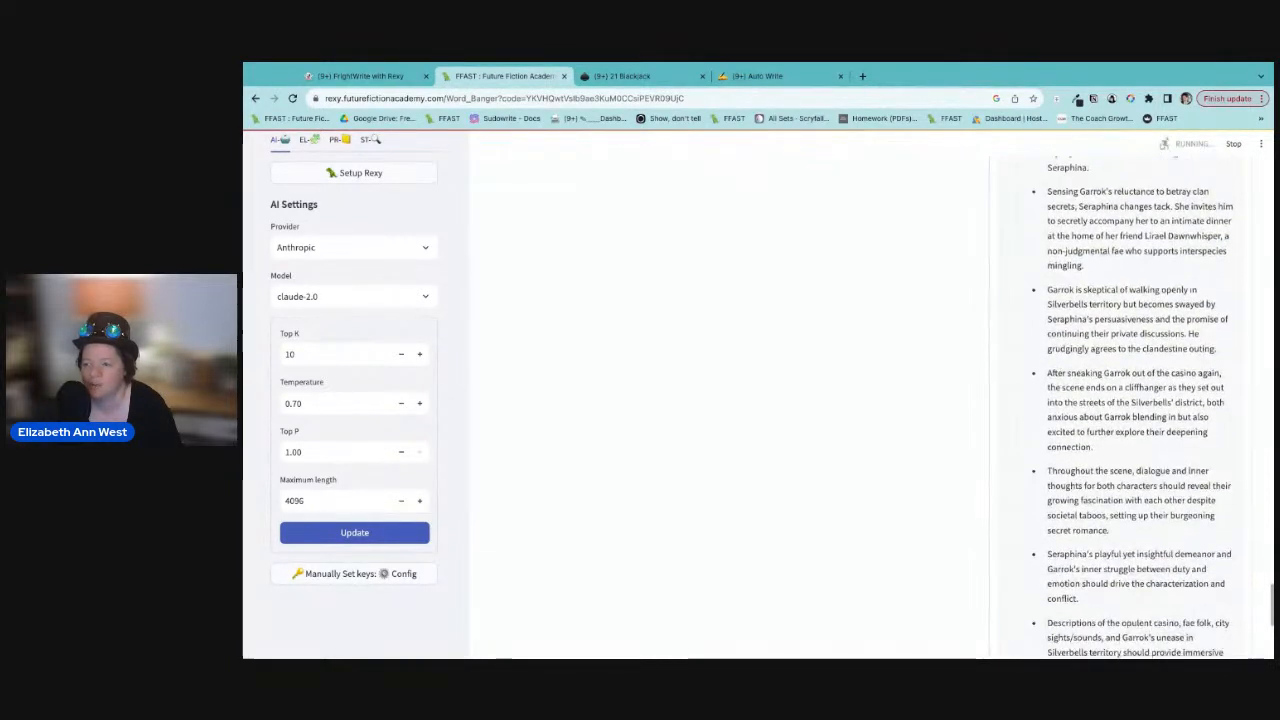
scroll(1140, 400, "down", 1)
scroll(1140, 400, "down", 1)
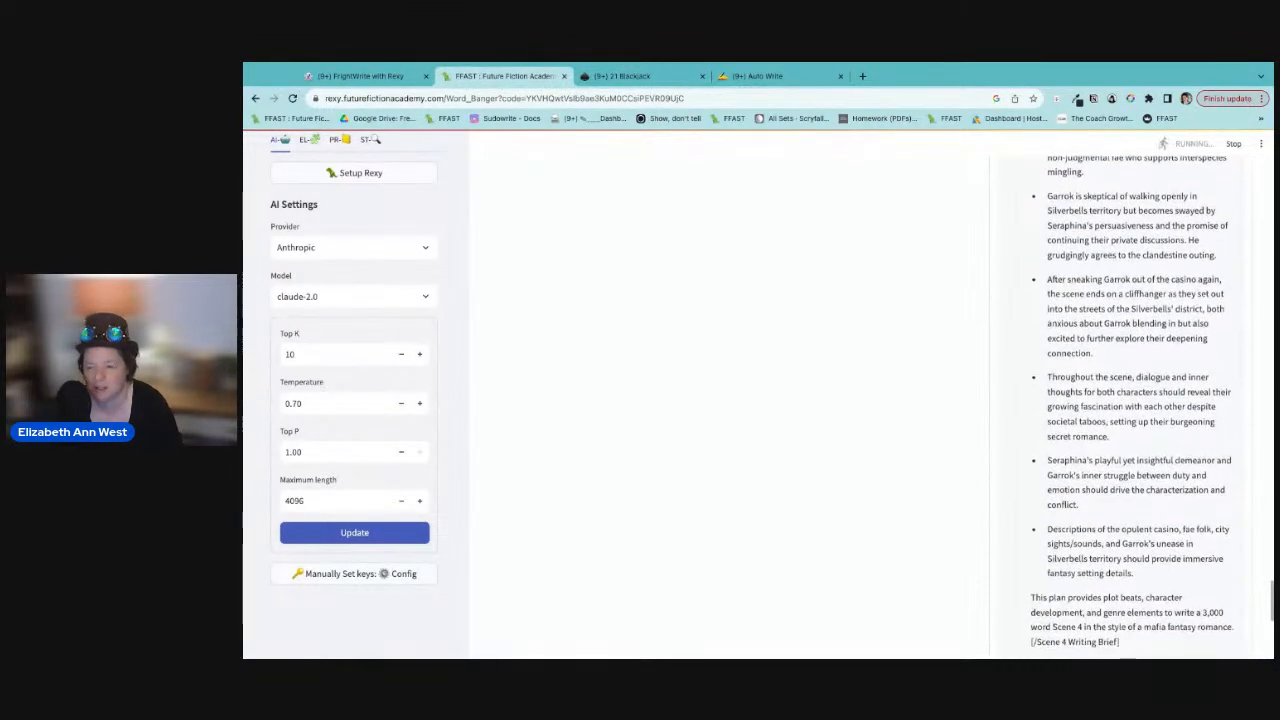
scroll(1140, 400, "down", 3)
scroll(1140, 400, "down", 2)
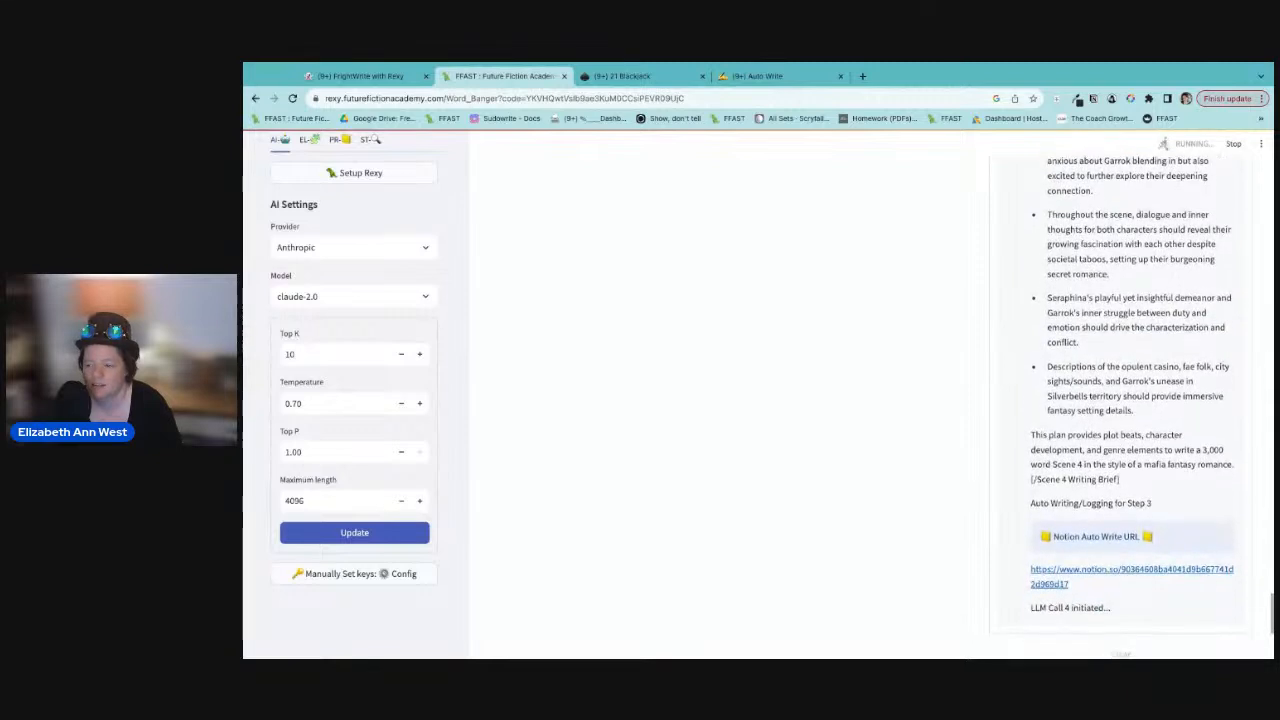
scroll(1140, 400, "down", 2)
scroll(1120, 400, "down", 3)
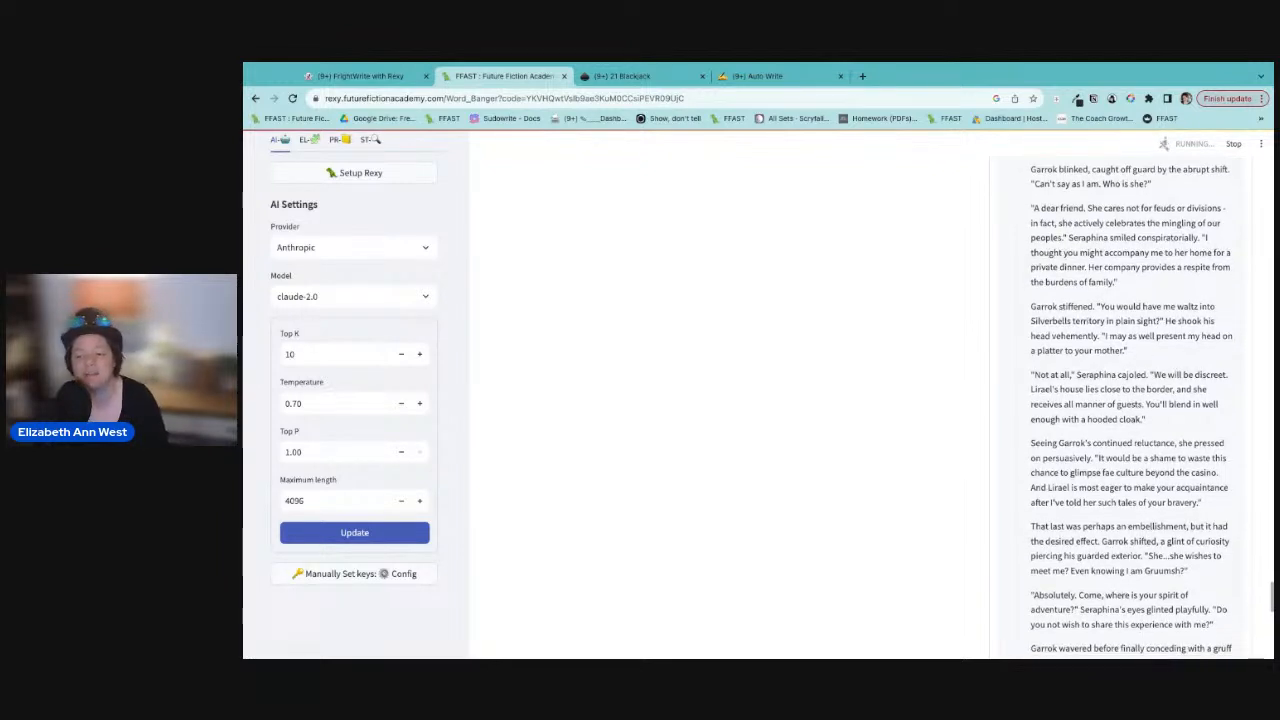
Step: Select the full generated prose of Scene 4 between its opening and closing scene tags
scroll(1092, 437, "down", 2)
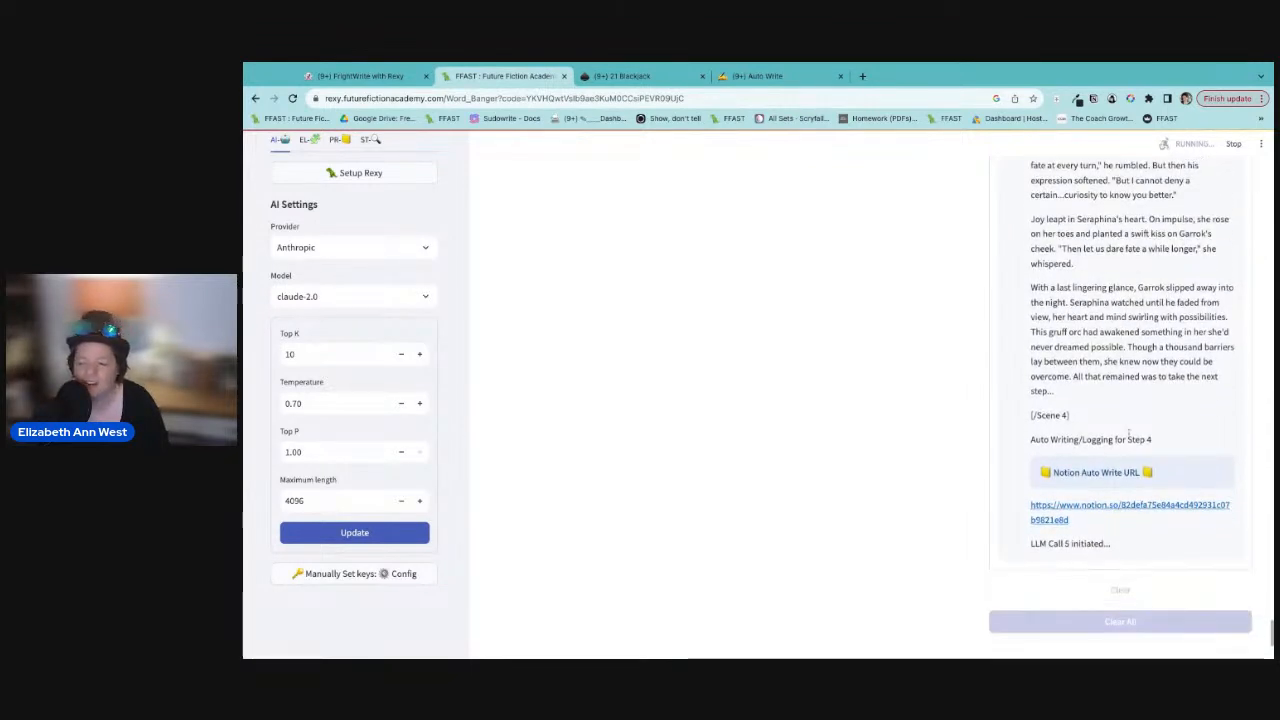
left_click_drag(1065, 393, 1031, 304)
scroll(1088, 328, "up", 7)
scroll(1050, 318, "down", 3)
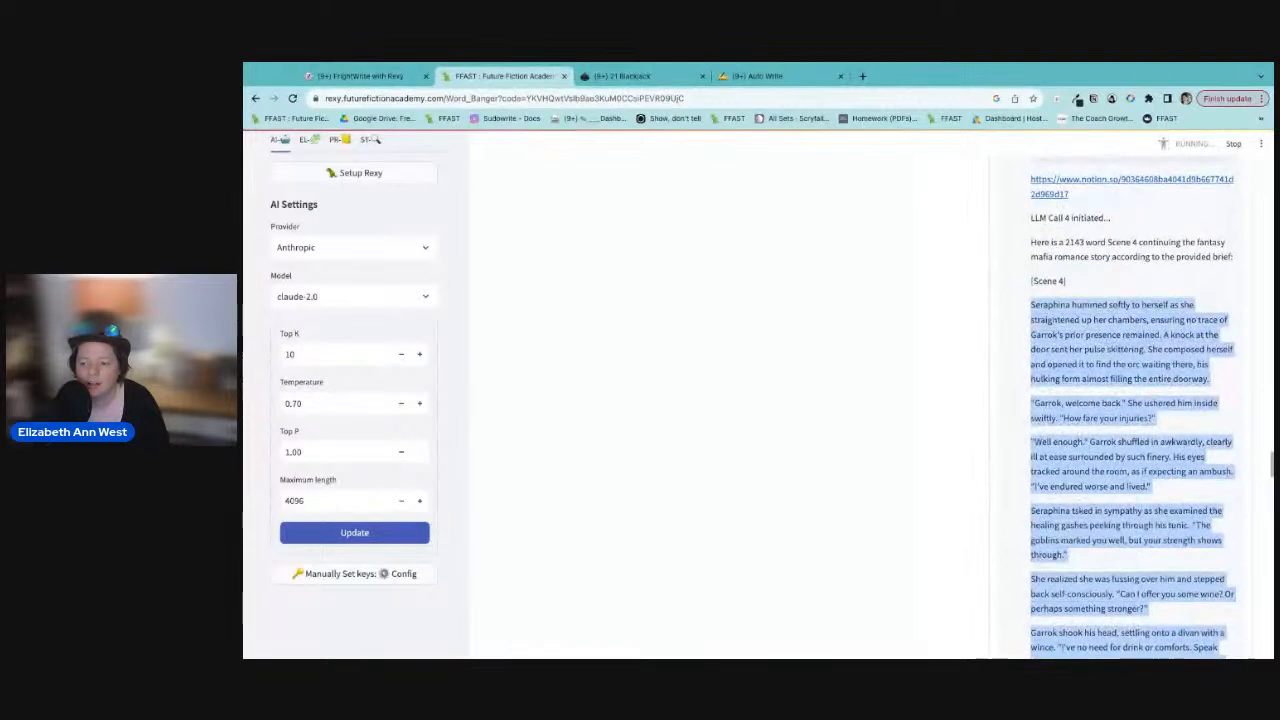
key("super+Tab")
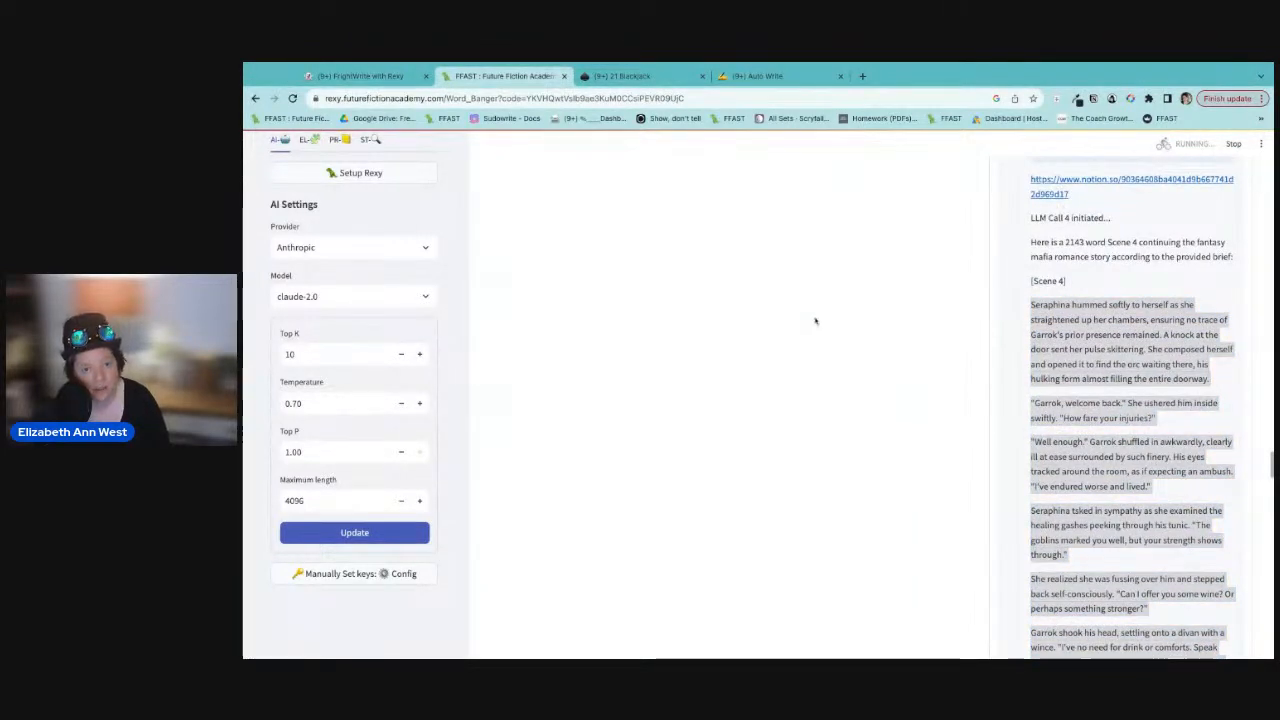
left_click(1229, 426)
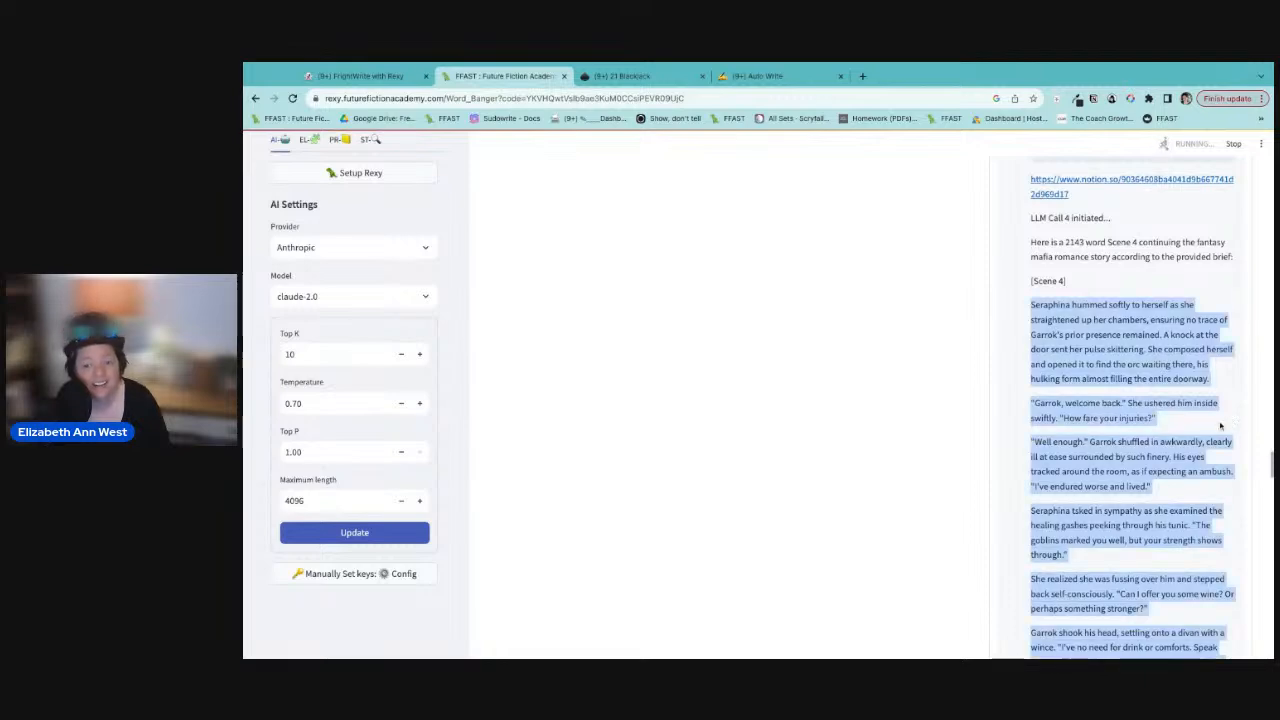
Step: Stop the run while the Scene 5 Writing Brief is being generated and reapply the AI settings
scroll(1220, 436, "down", 10)
scroll(1213, 439, "down", 15)
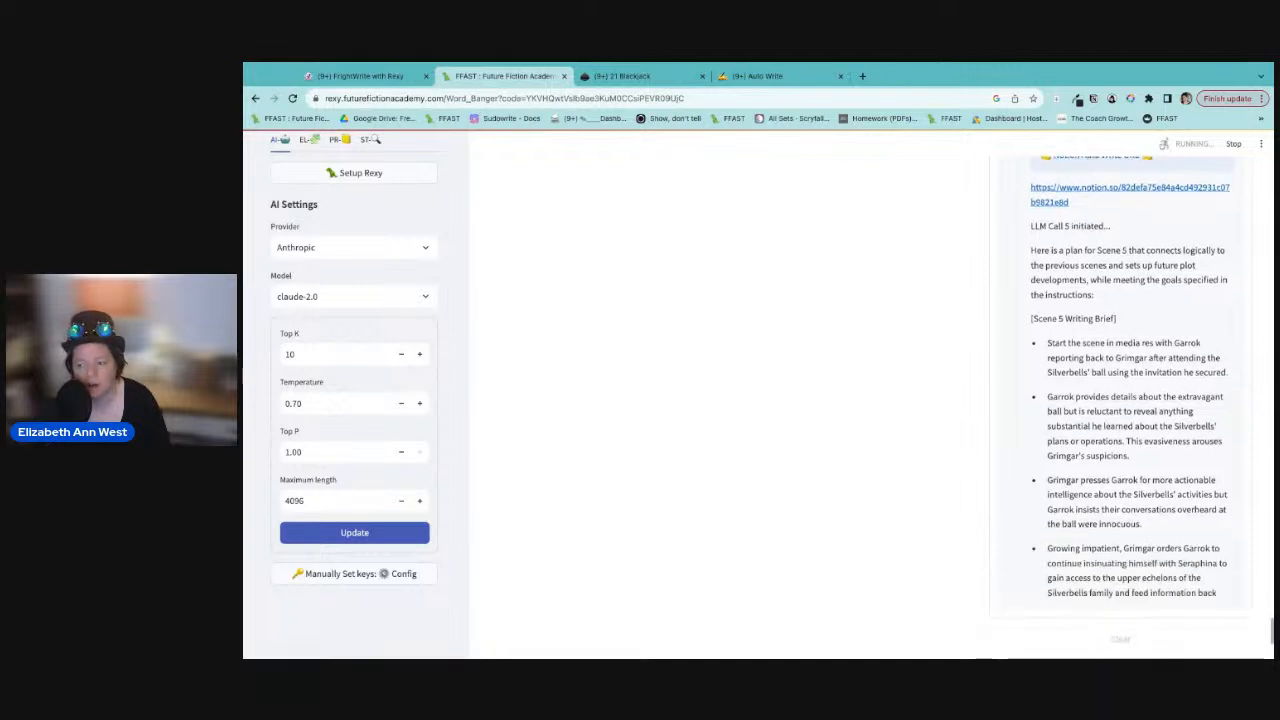
scroll(1034, 299, "down", 4)
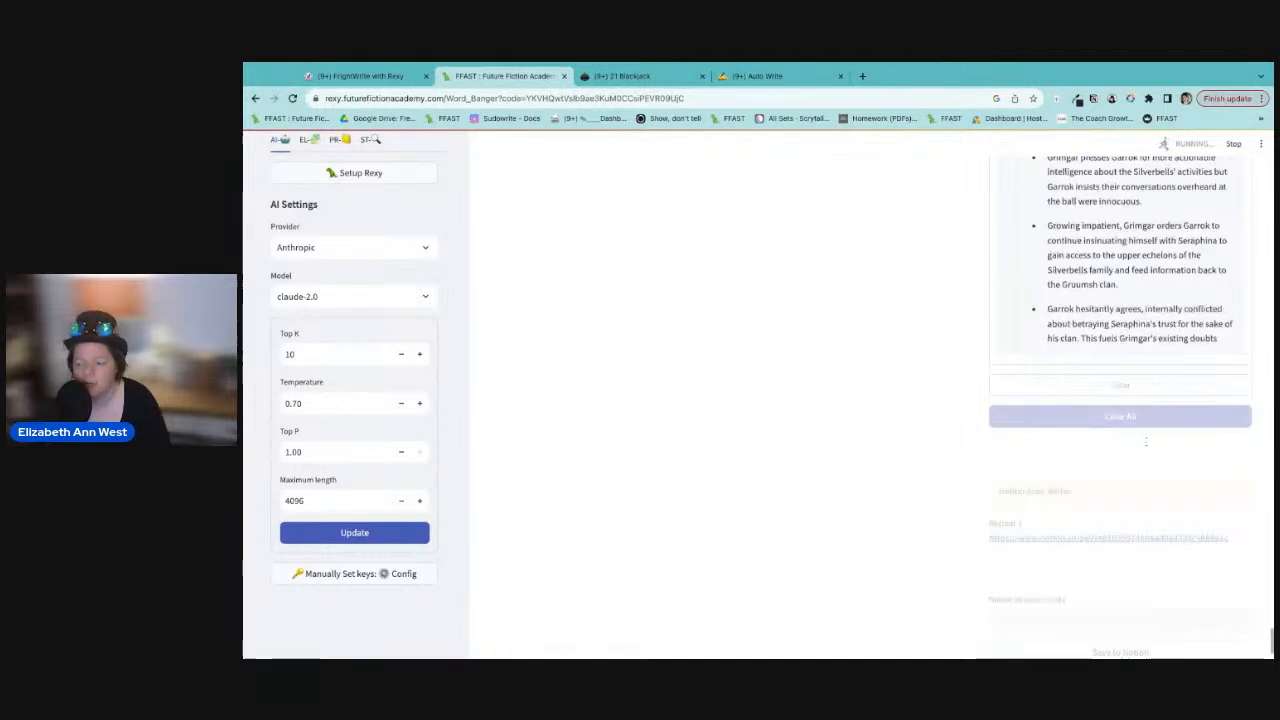
left_click(1236, 144)
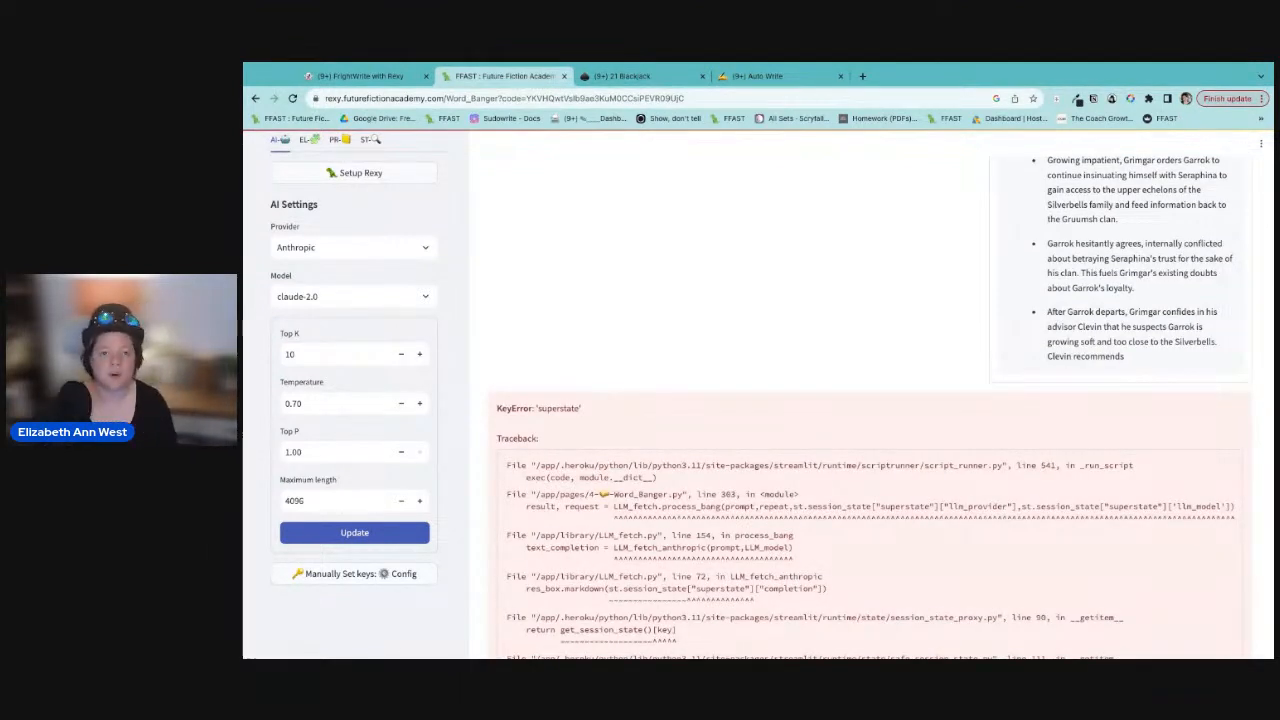
left_click(319, 533)
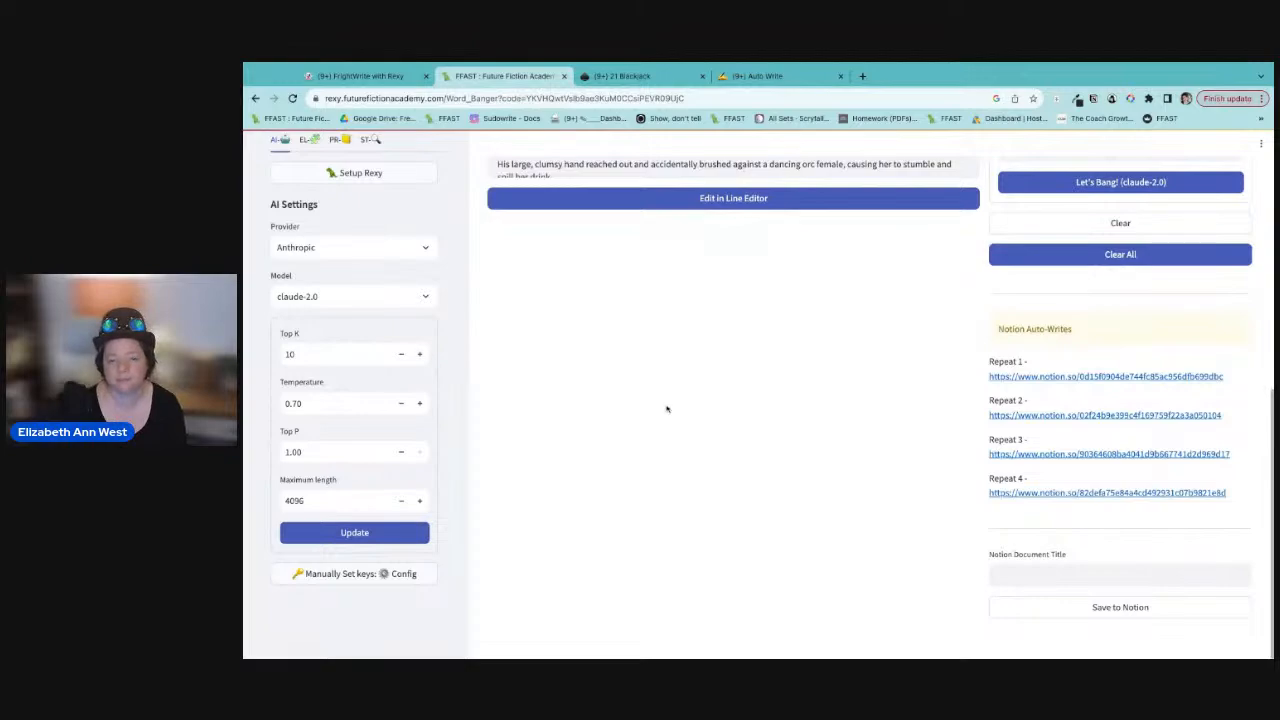
Step: Review the text accumulated in the Big Bang Box from Scene 1 to the end of Scene 4
scroll(732, 468, "down", 20)
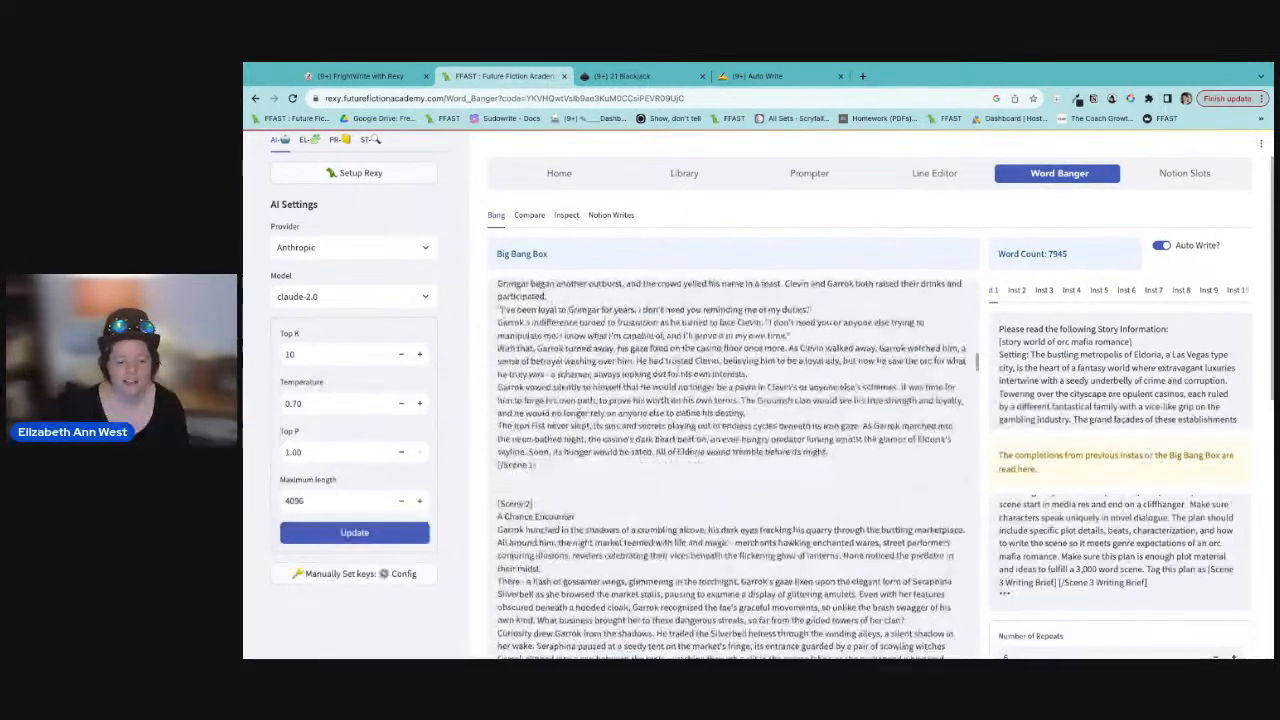
scroll(732, 468, "down", 10)
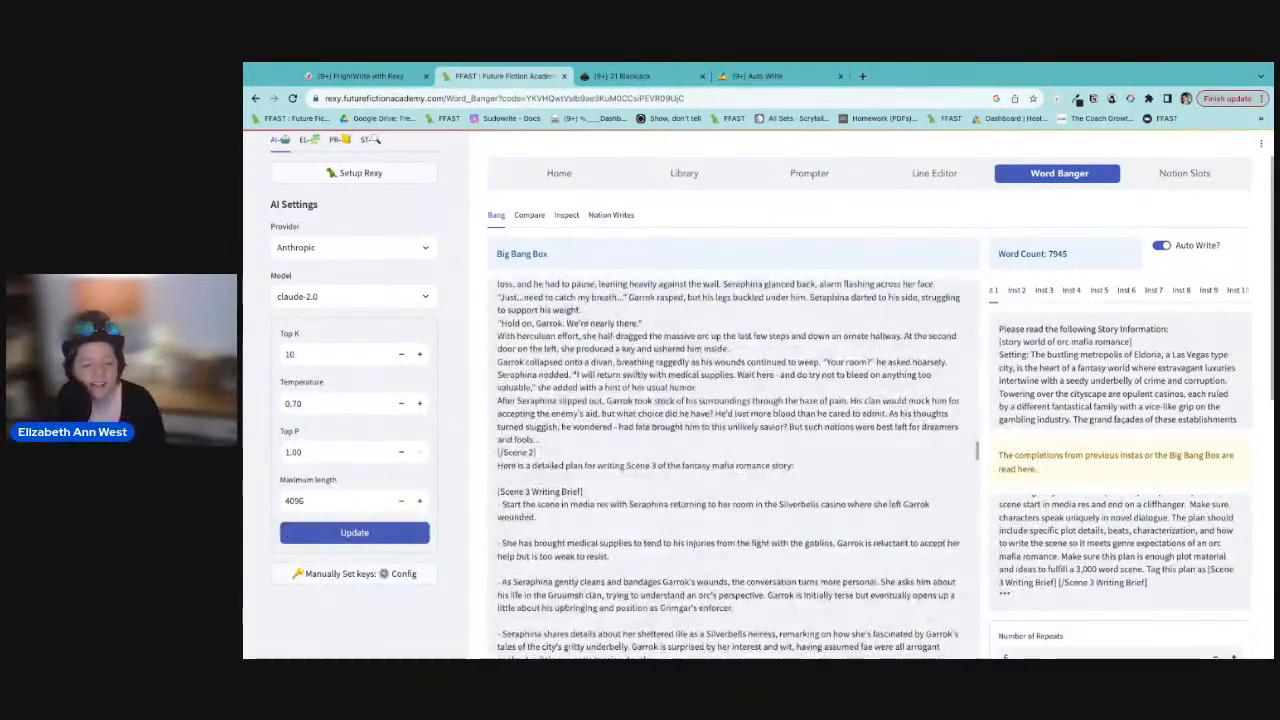
scroll(732, 468, "down", 20)
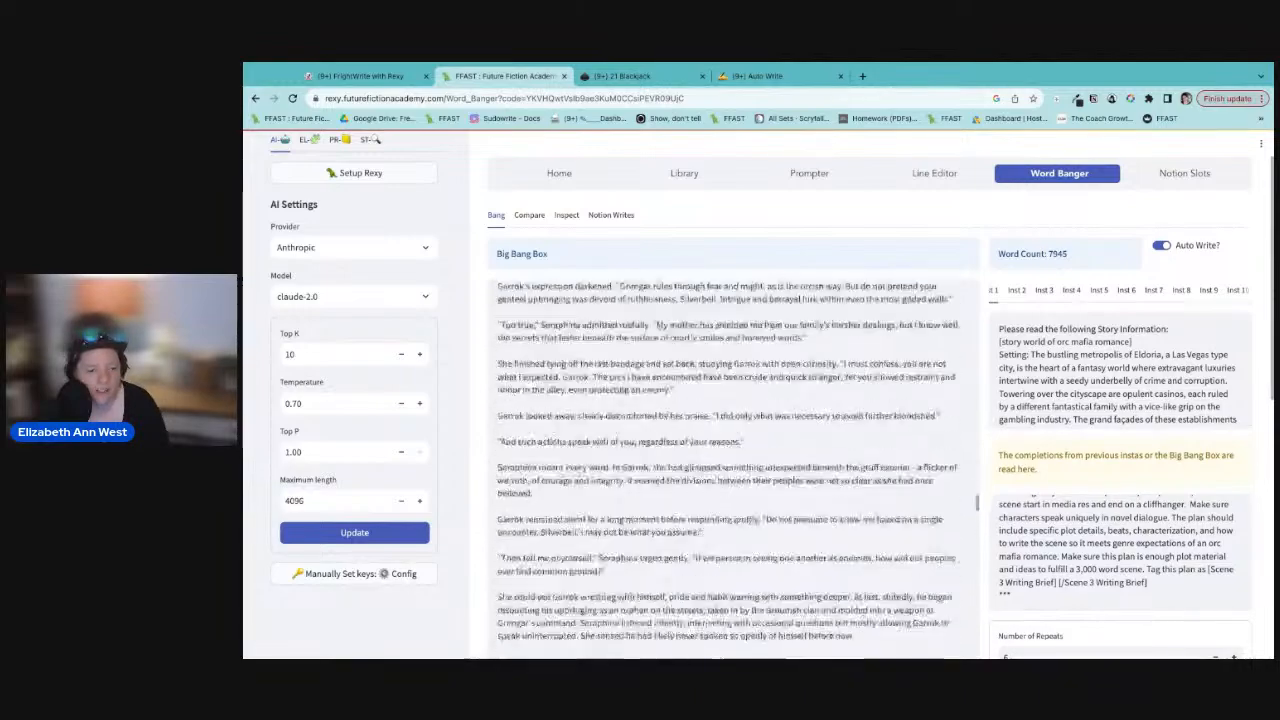
scroll(732, 468, "down", 20)
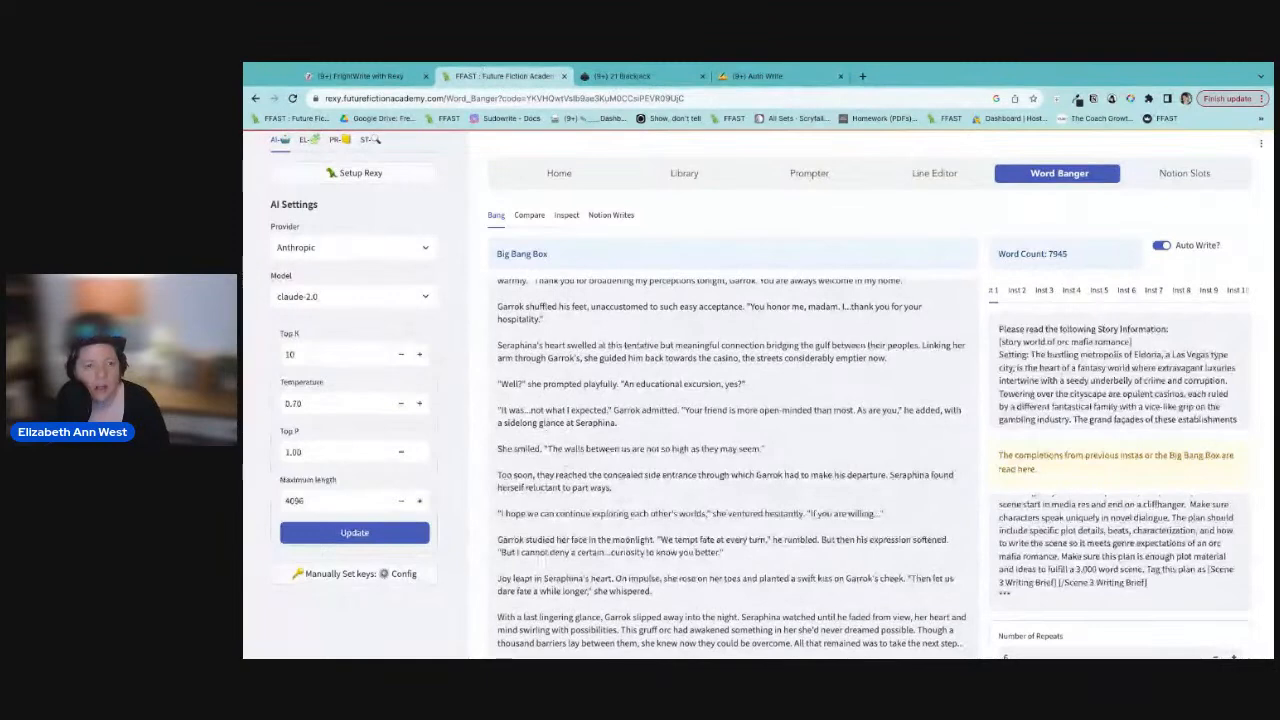
Step: Switch to Notion and go from the 21 Blackjack page to its parent page, Orc Mafia Romance Series
left_click(370, 80)
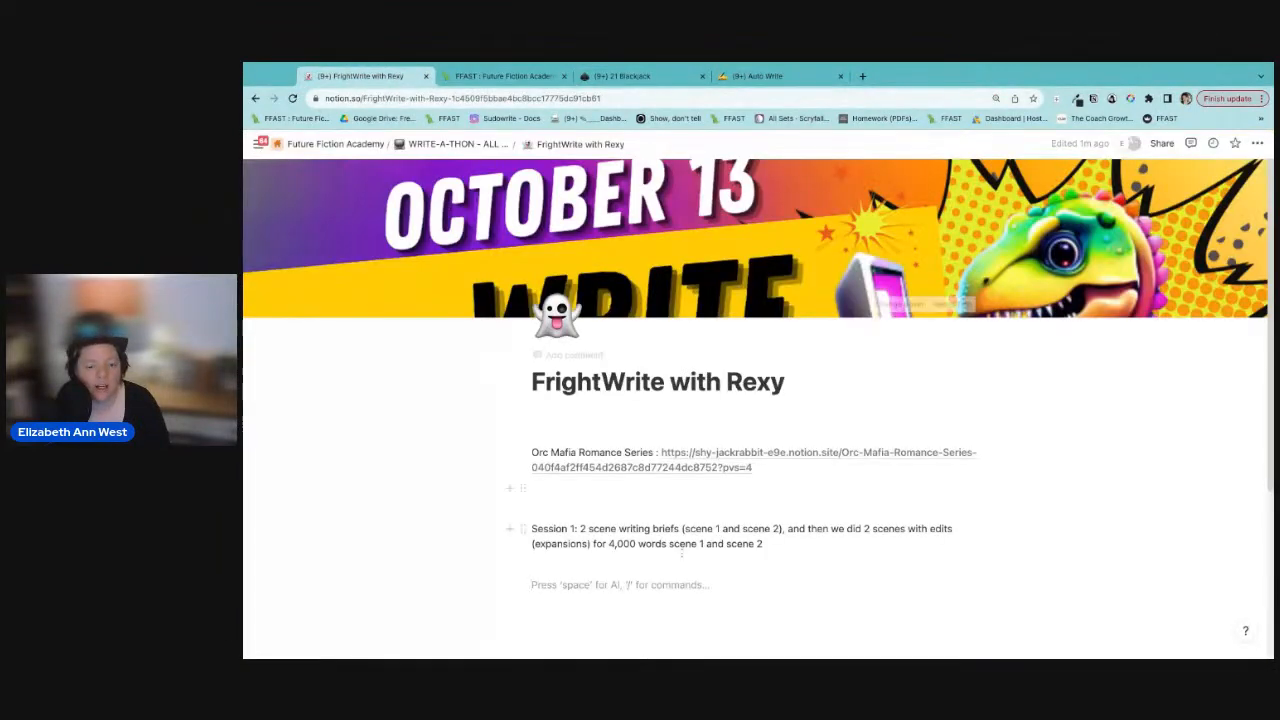
left_click(620, 76)
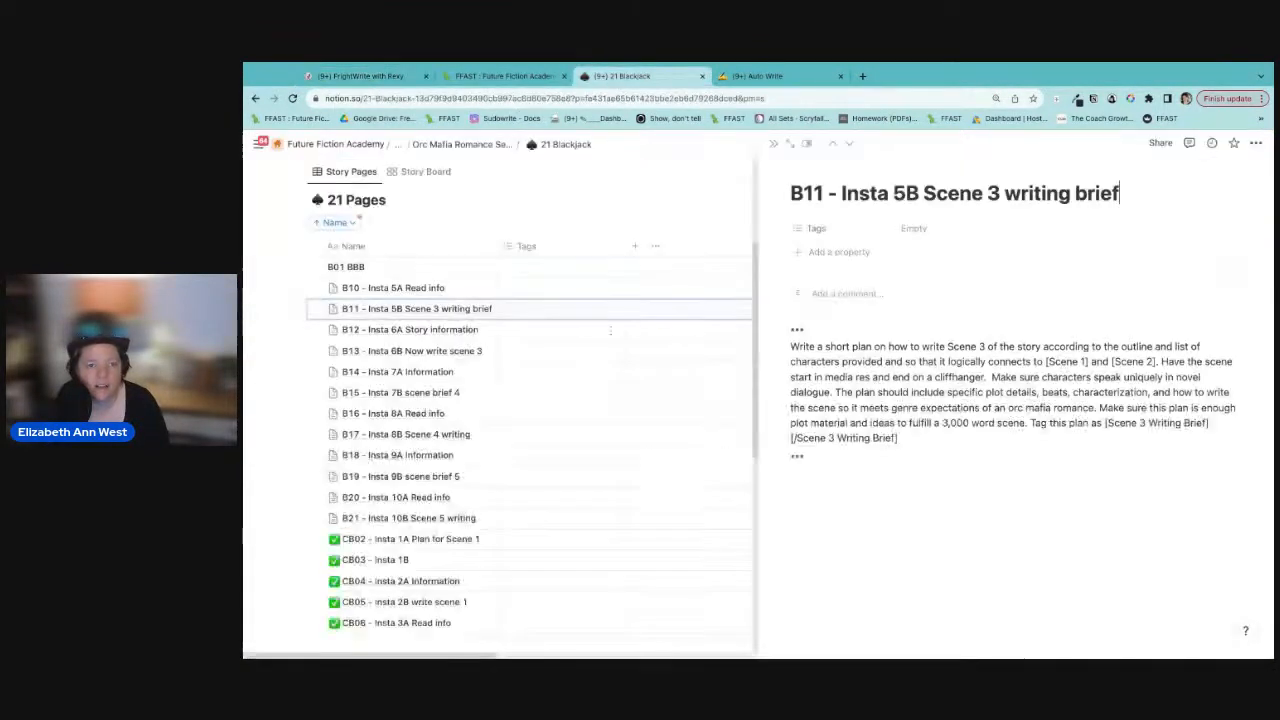
left_click(460, 144)
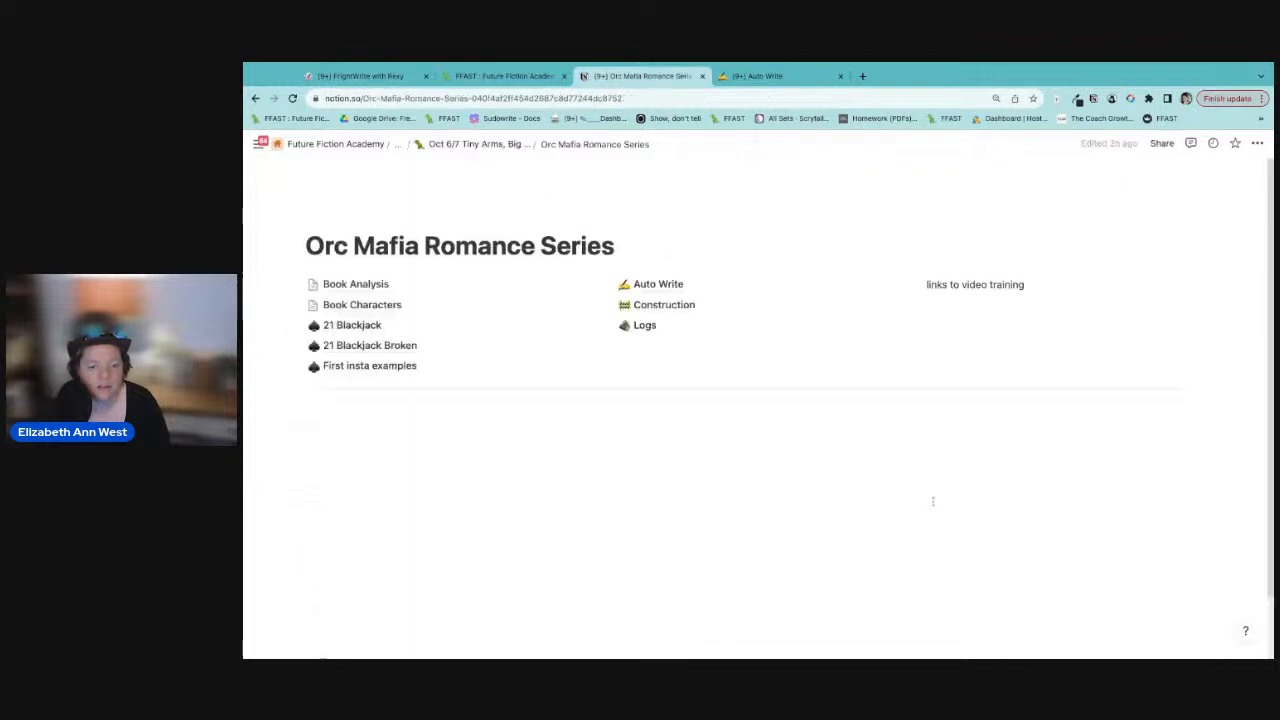
mouse_move(366, 327)
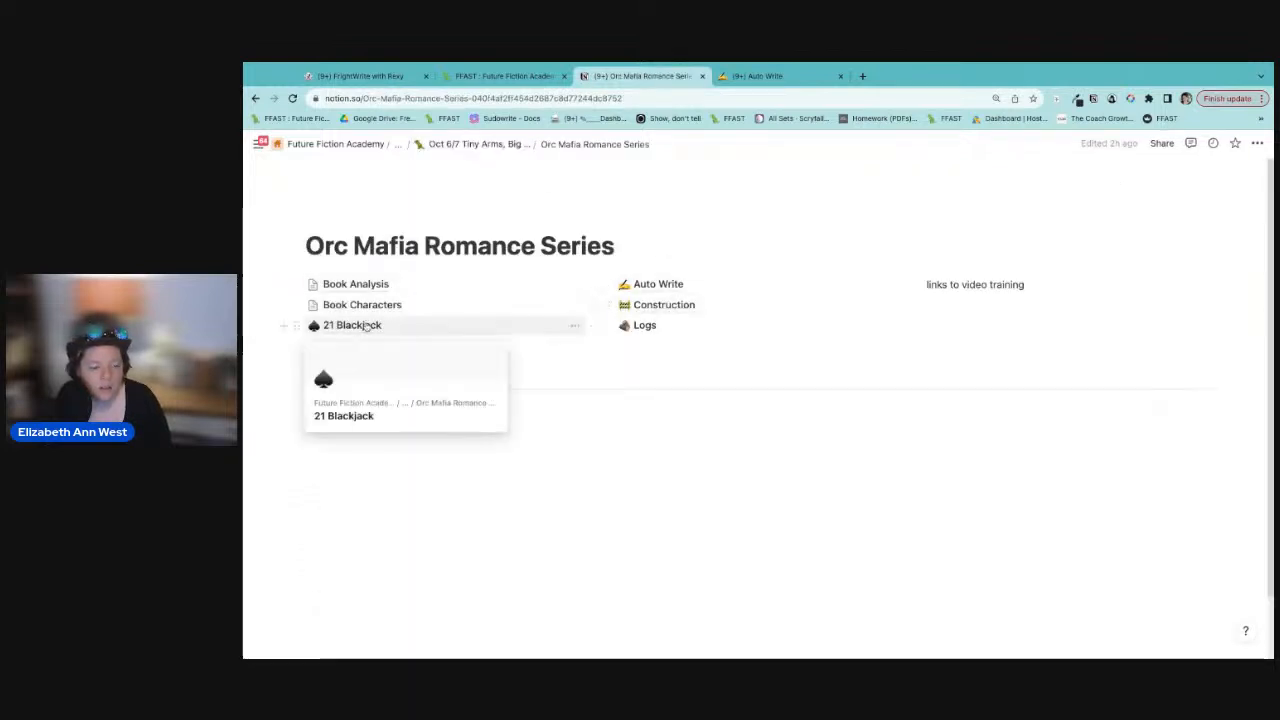
Step: Open the outline page inside the Notion 21 page of Auto Write
left_click(658, 285)
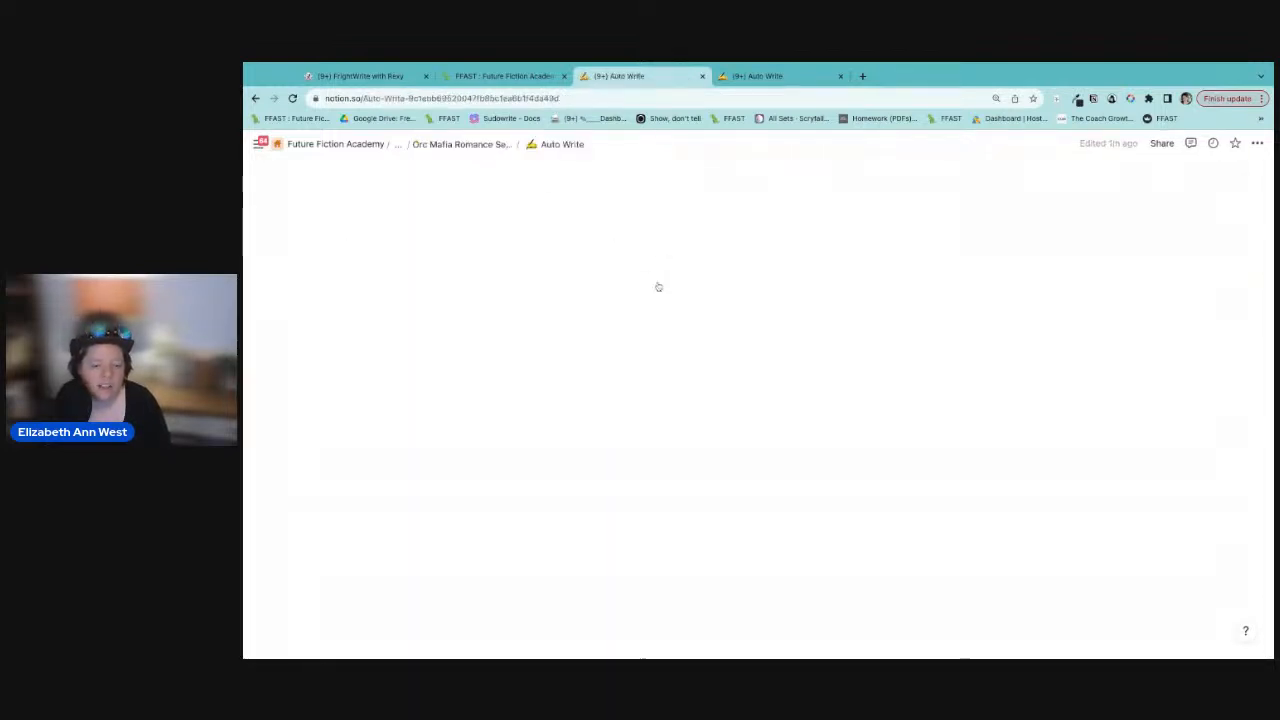
left_click(562, 337)
left_click(566, 317)
scroll(950, 273, "down", 15)
scroll(950, 273, "up", 5)
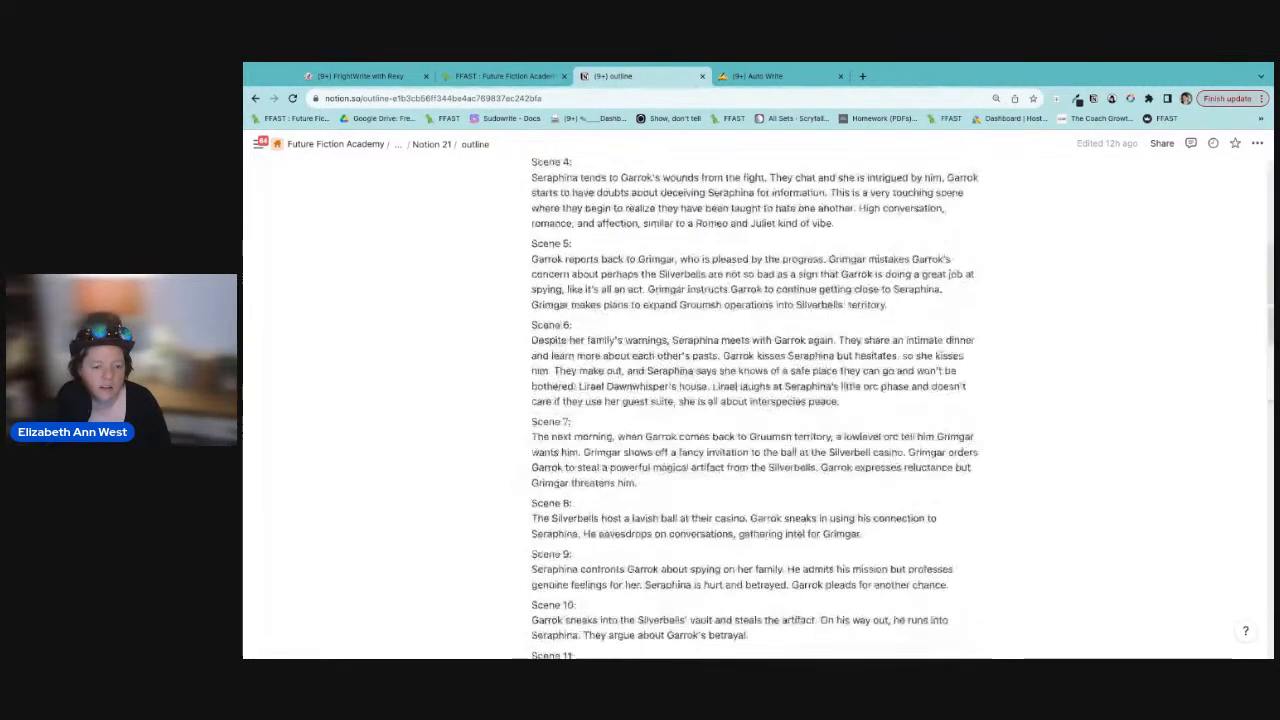
scroll(750, 400, "up", 4)
scroll(750, 400, "down", 1)
scroll(750, 400, "down", 3)
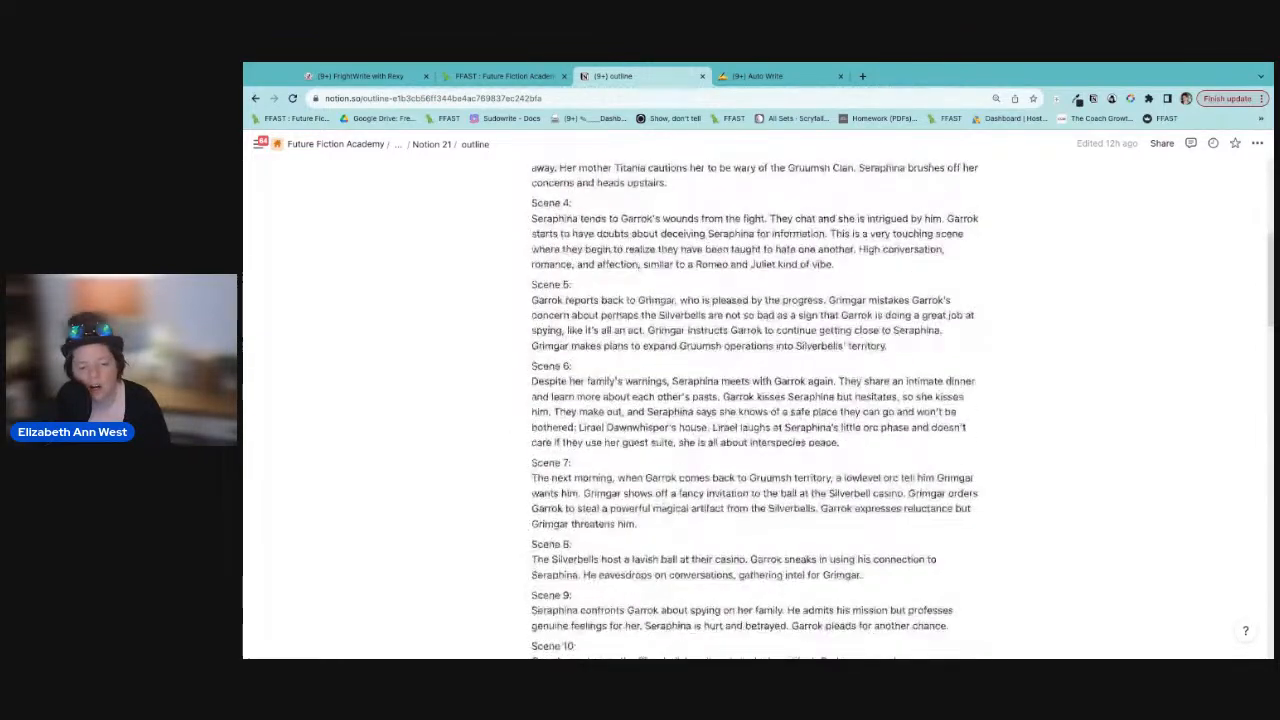
Step: Review the summaries of Scenes 2 to 7 in the 30-scene outline
right_click(664, 508)
left_click(629, 449)
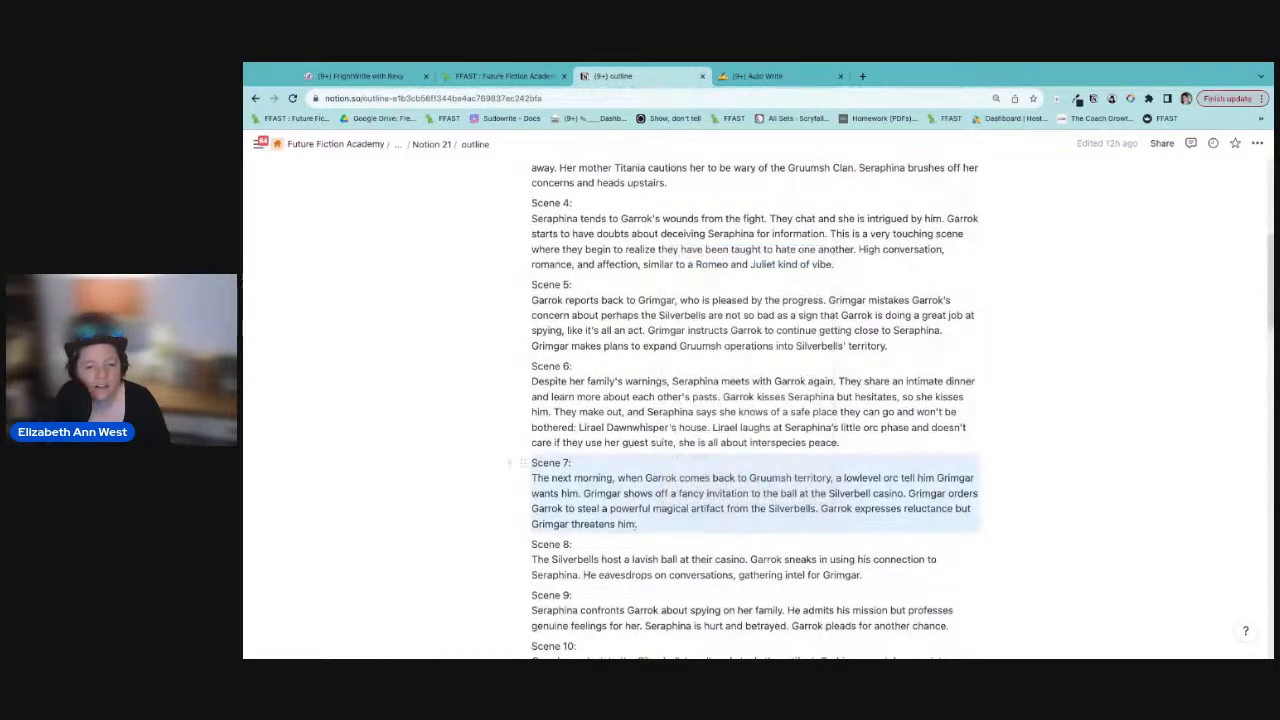
scroll(635, 526, "up", 1)
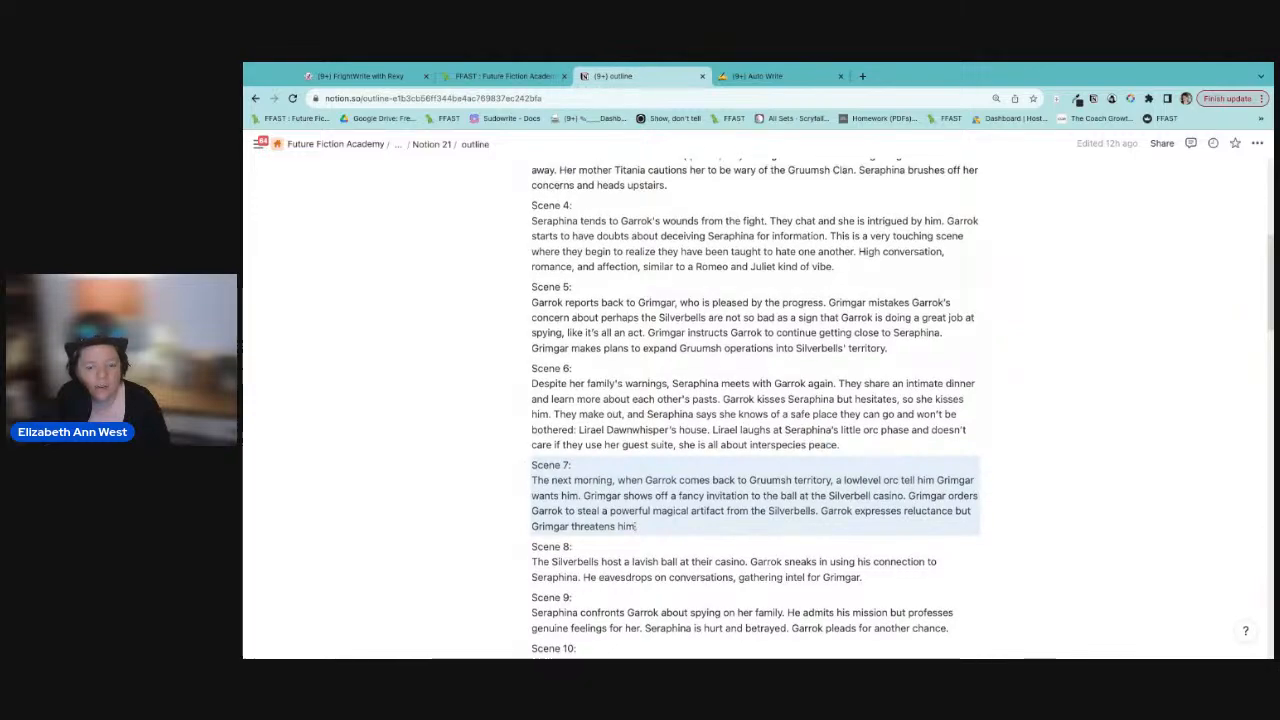
scroll(636, 525, "down", 5)
scroll(633, 521, "up", 10)
scroll(633, 521, "down", 3)
scroll(633, 521, "down", 2)
scroll(633, 521, "down", 1)
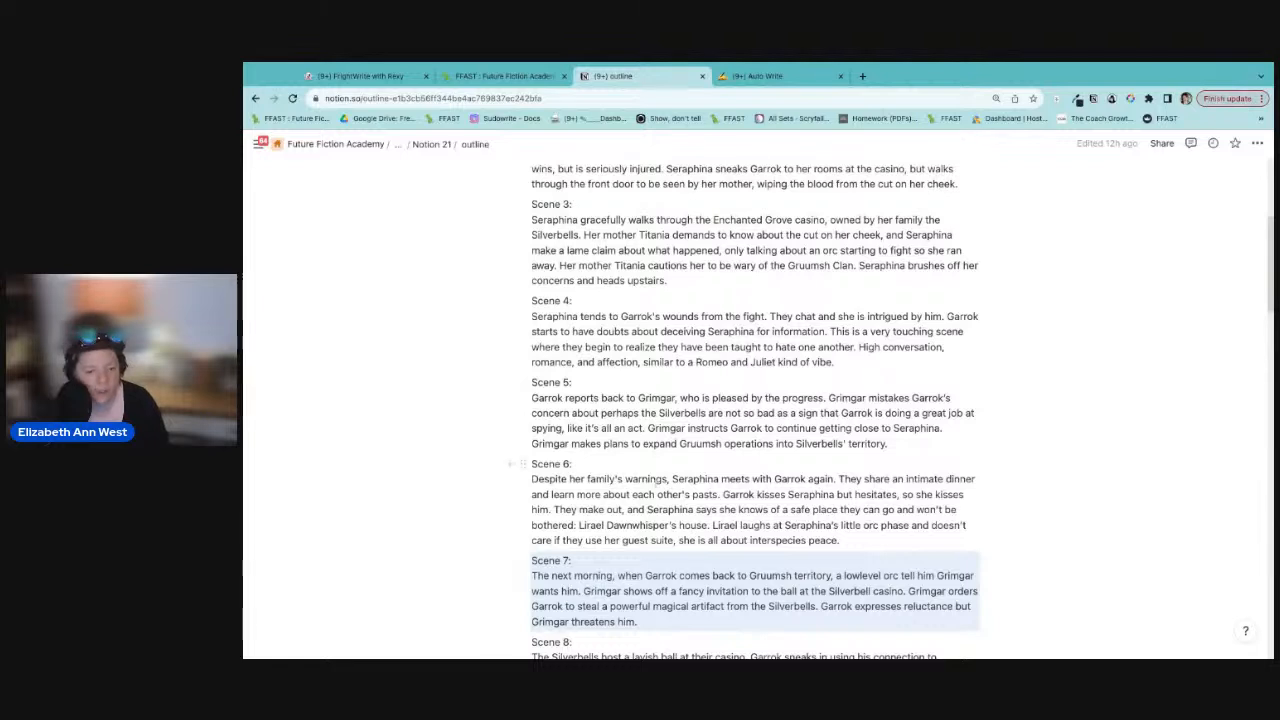
left_click(737, 383)
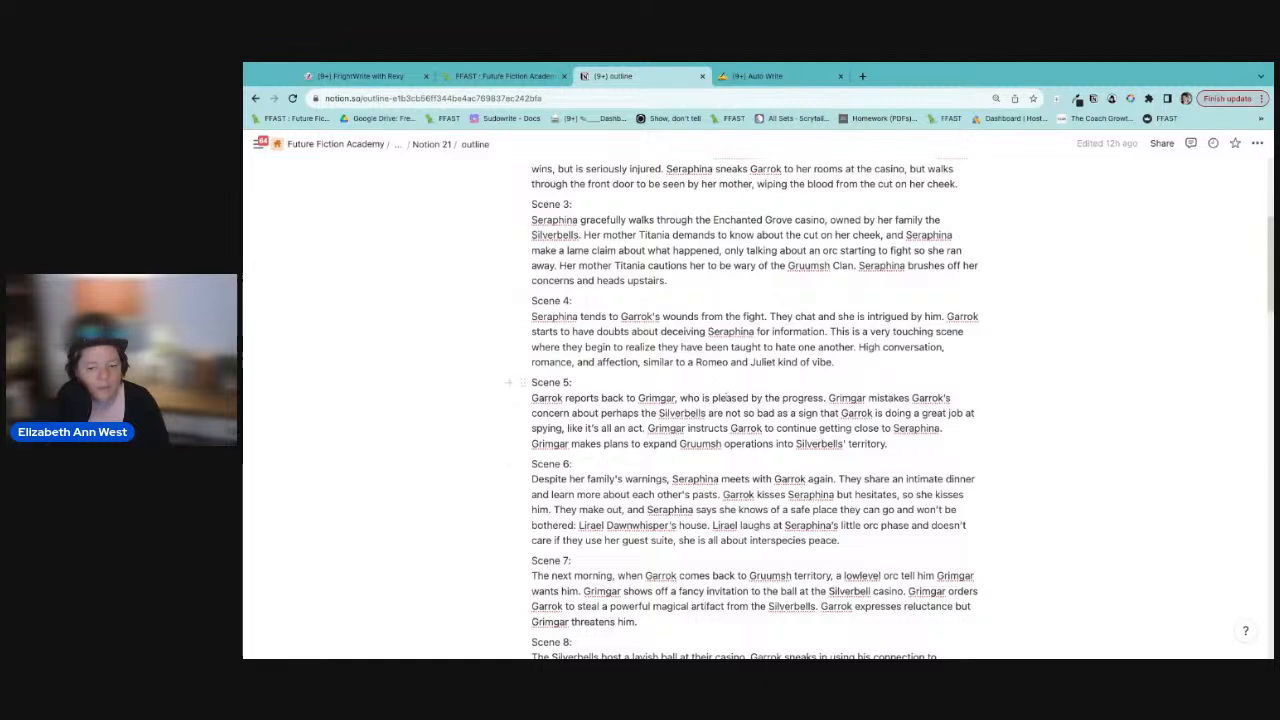
scroll(755, 410, "down", 4)
scroll(755, 410, "up", 5)
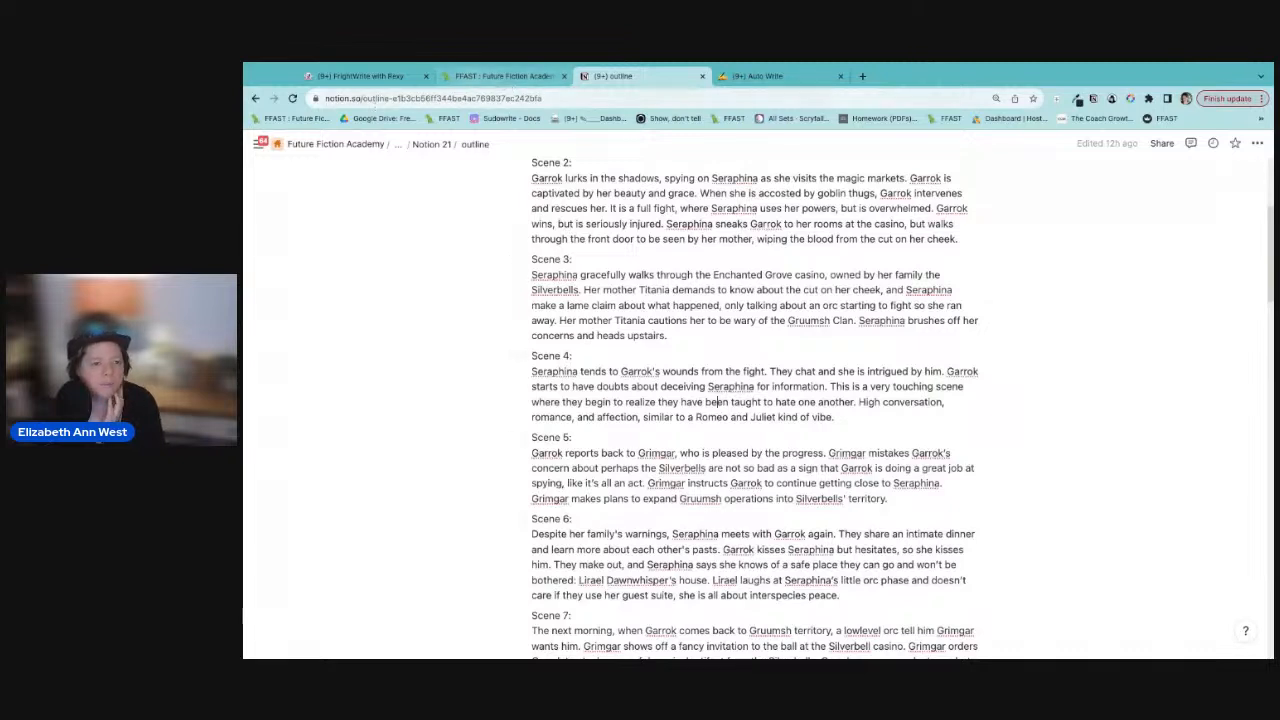
Step: Go back to the Notion 21 page and reopen its outline at Scene 5
left_click(421, 150)
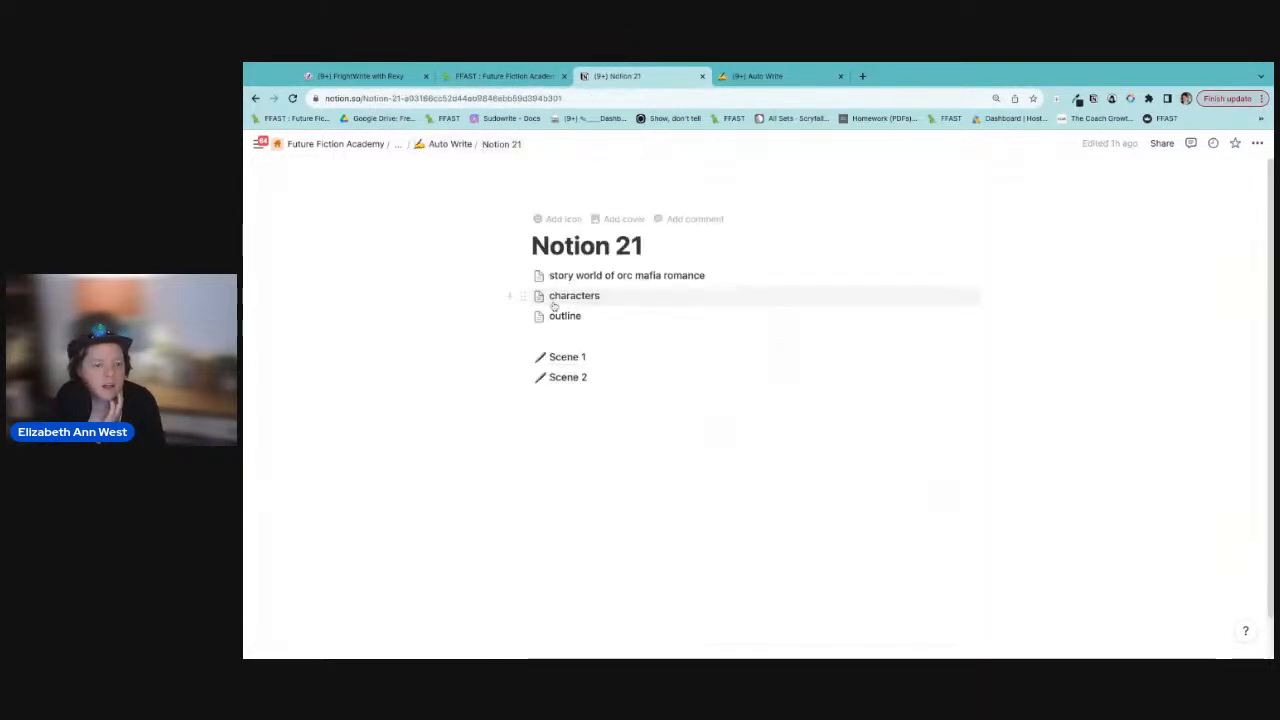
left_click(566, 316)
scroll(750, 400, "down", 5)
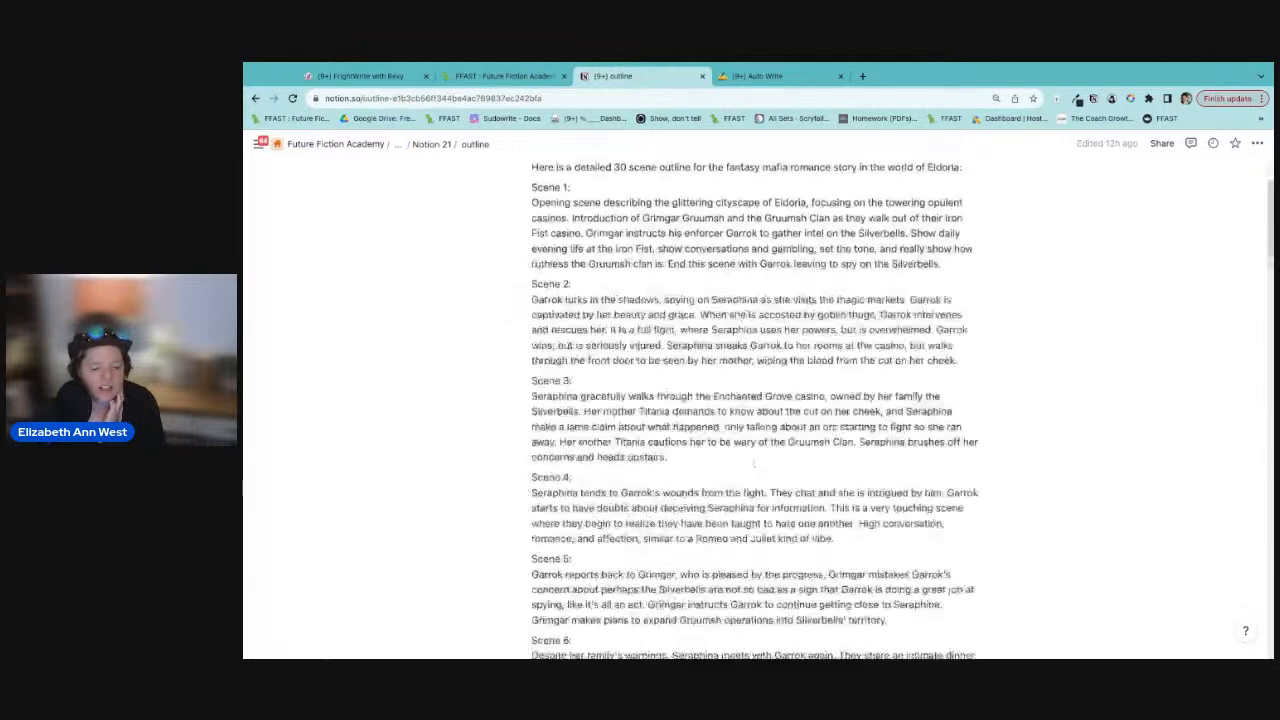
scroll(606, 415, "down", 2)
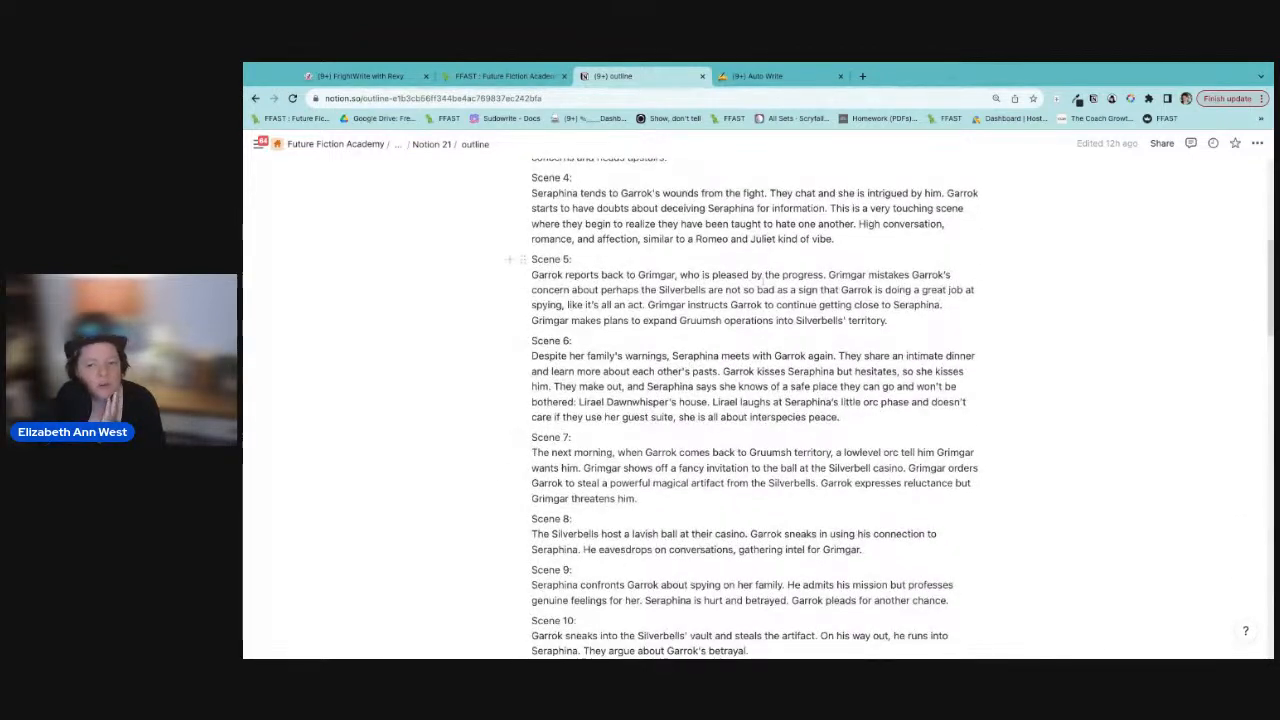
Step: Extend the first sentence of Scene 5 after "progress" with "Garrok is making in befriending Seraphina."
left_click(820, 278)
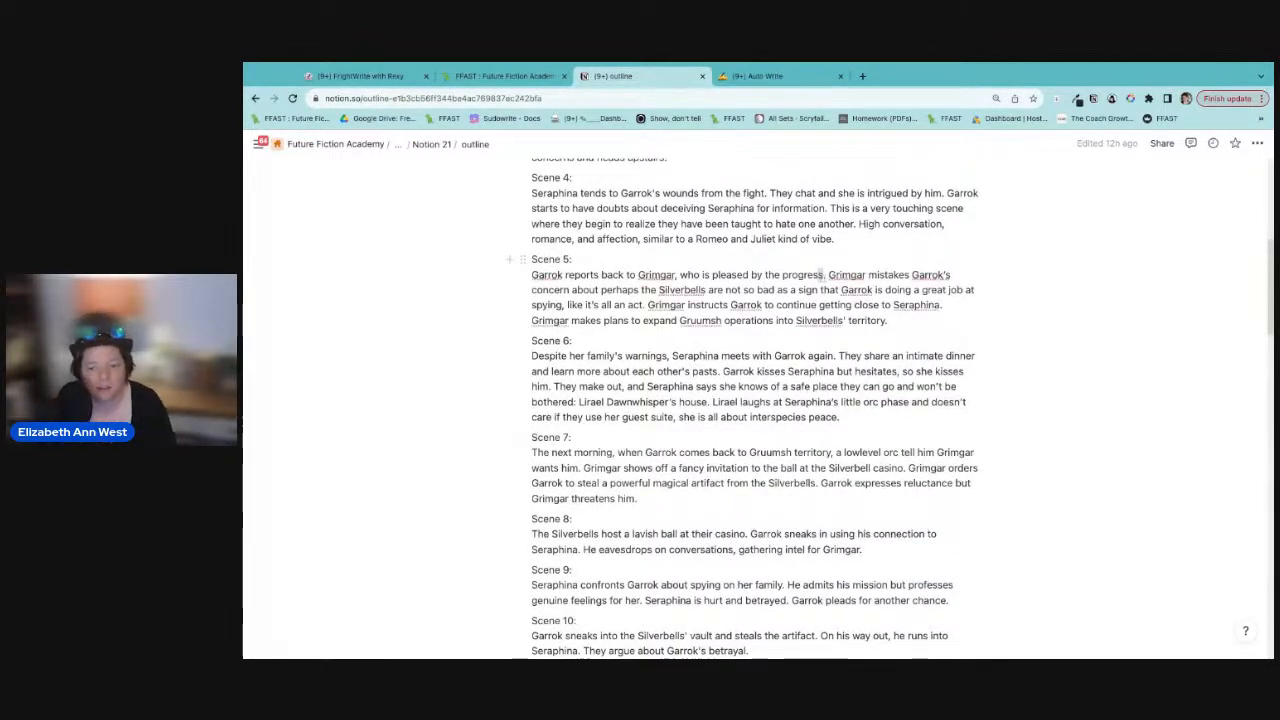
type("Garrok is")
type(" making in br")
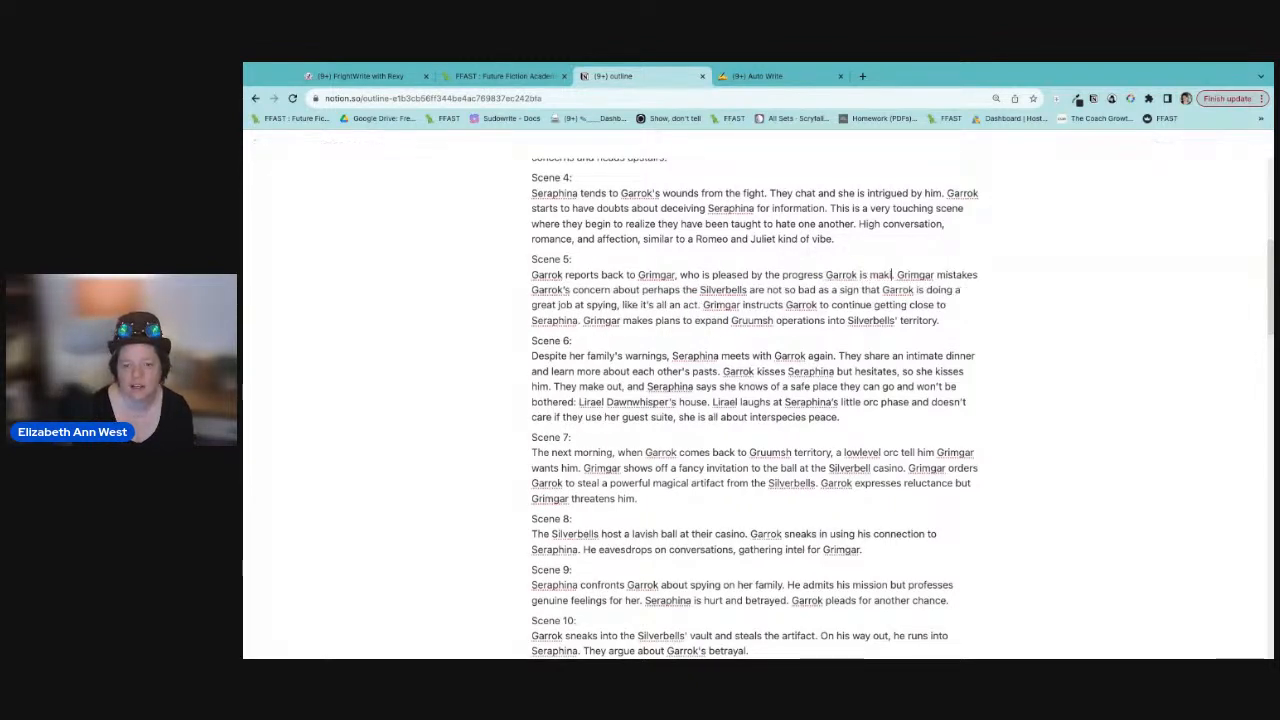
key("BackSpace")
type("efriending Seraphina.")
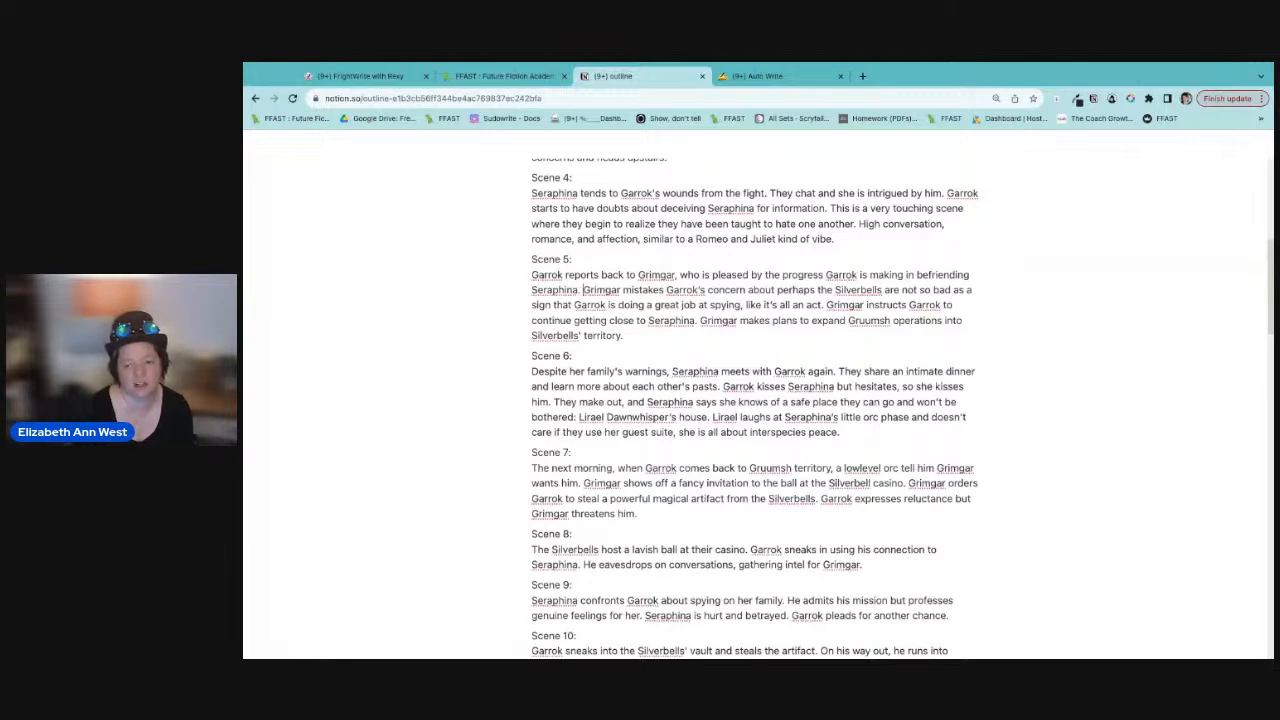
Step: Insert "He thinks Garrok is making a joke, not voicing real concerns." in Scene 5 after "like it's all an act."
key("Right")
key("Right")
key("Right")
key("Right")
key("Right")
key("Right")
key("Right")
key("Right")
key("Right")
key("Right")
key("Right")
key("Right")
key("Right")
key("Right")
key("Right")
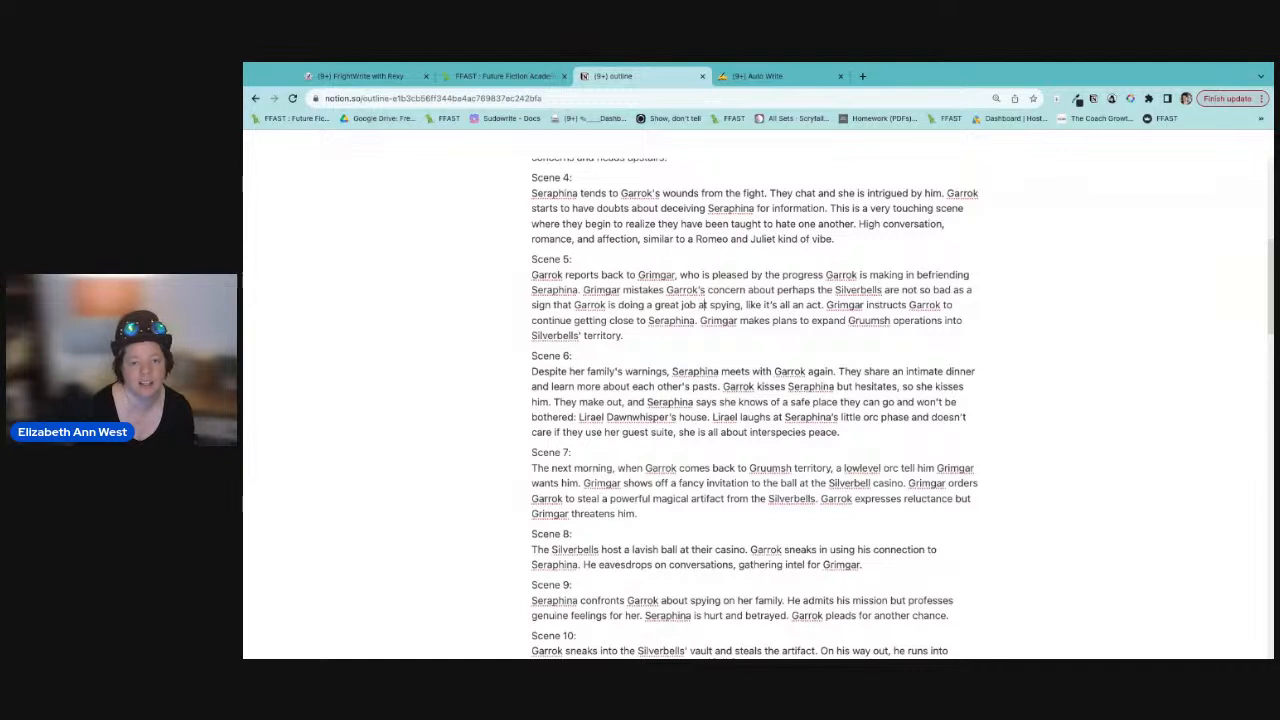
left_click(825, 305)
type("He thinks ")
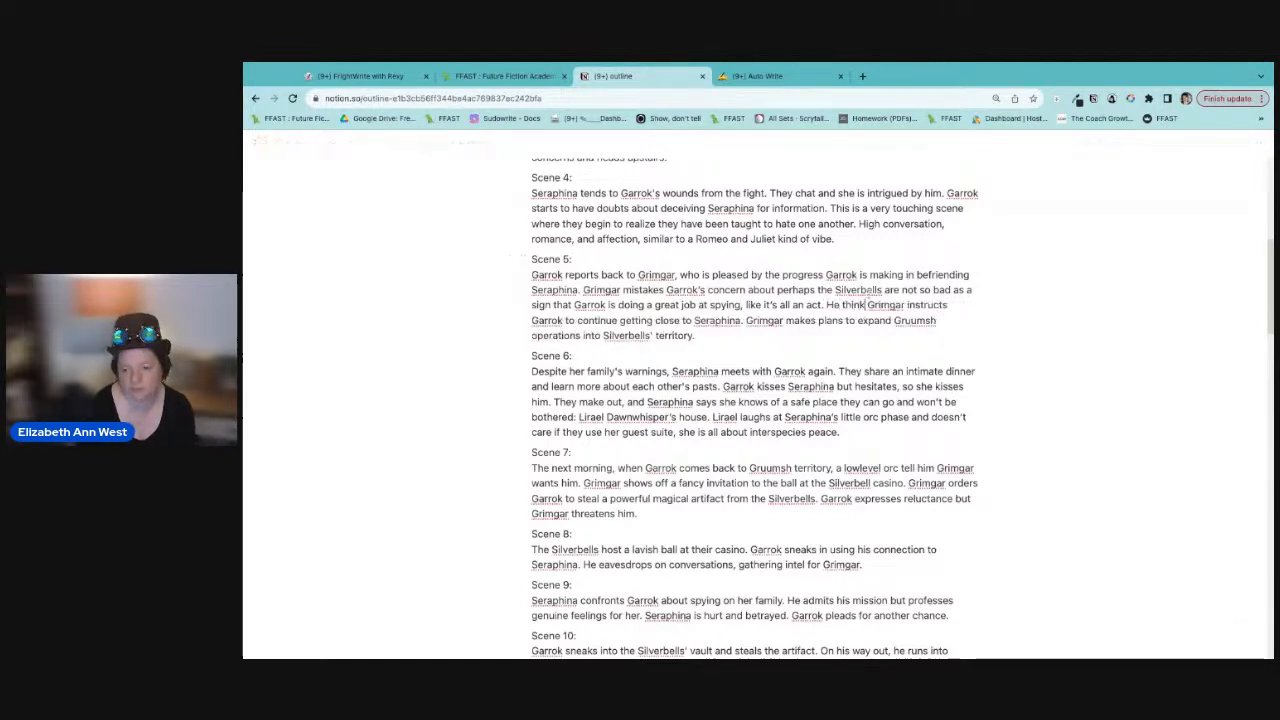
type("Garrok is ")
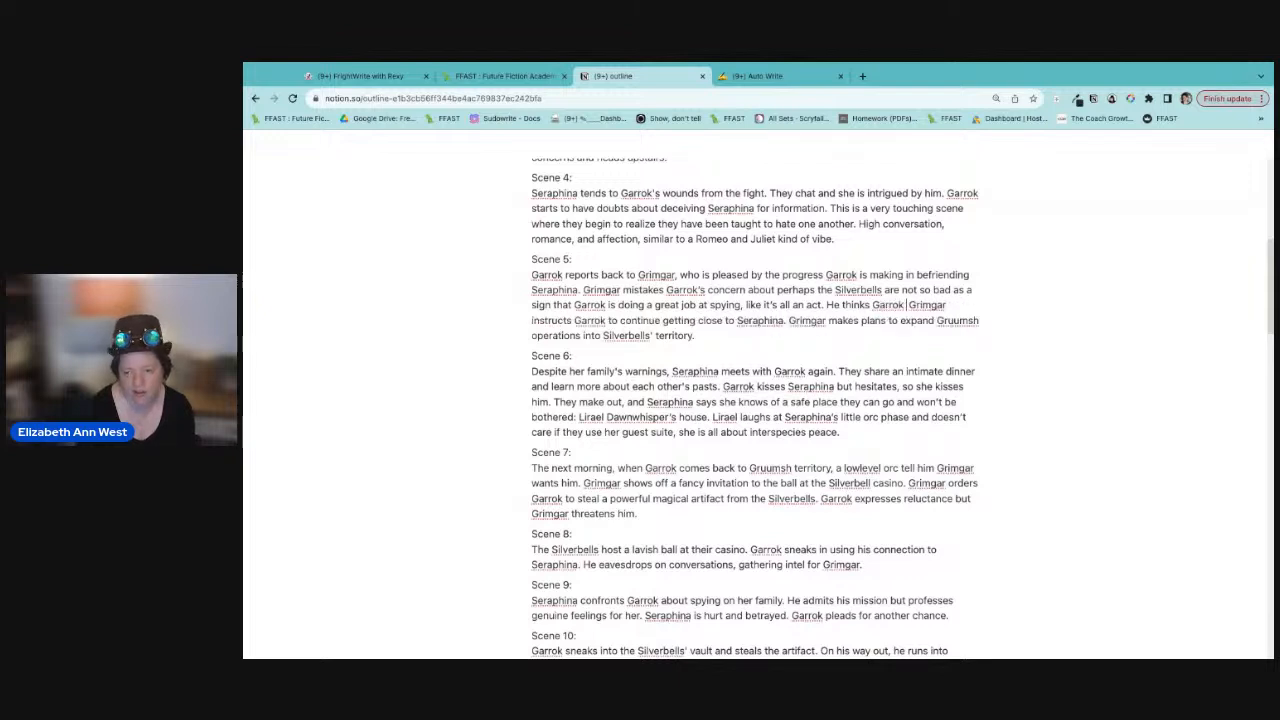
type("making a joke")
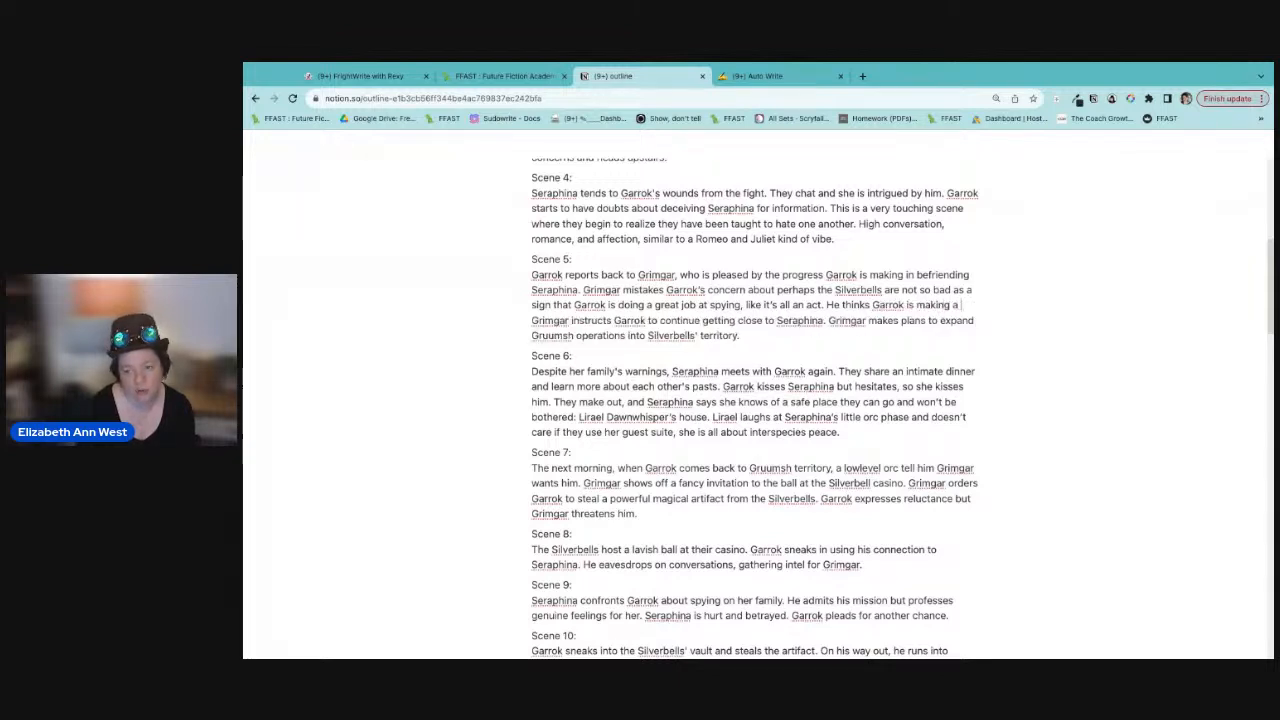
type(", not vo")
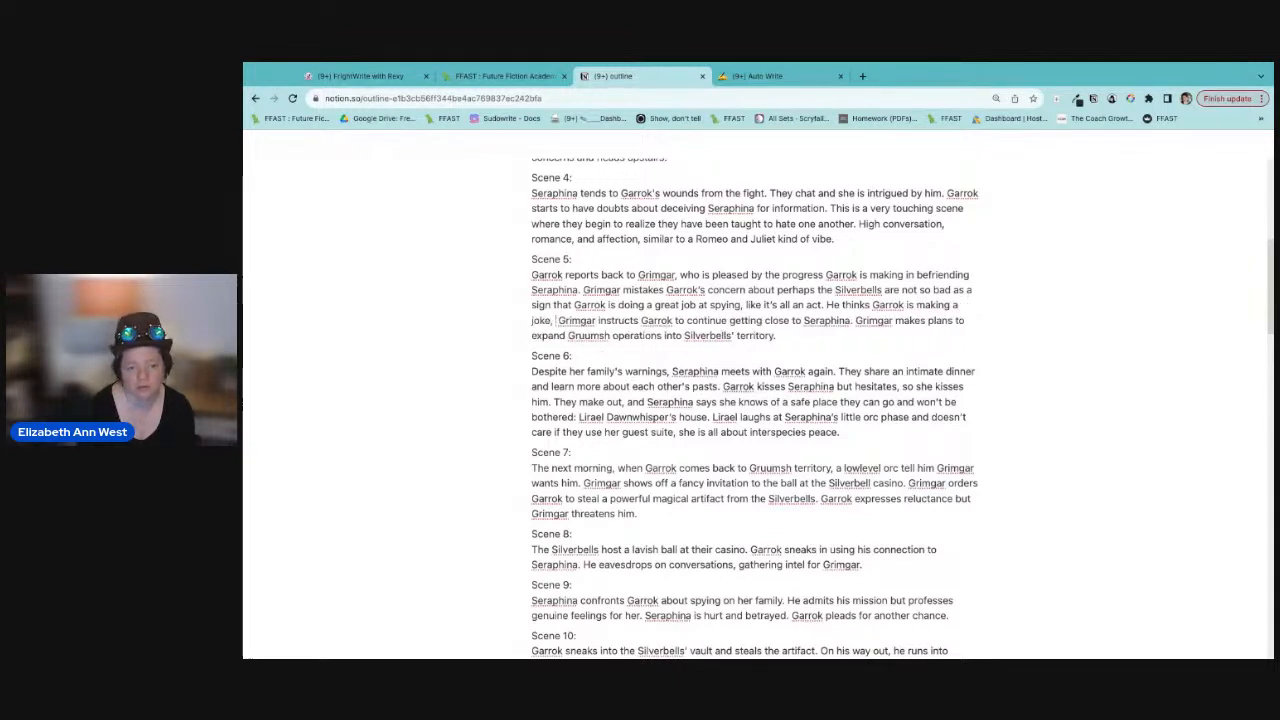
type("icing real conce")
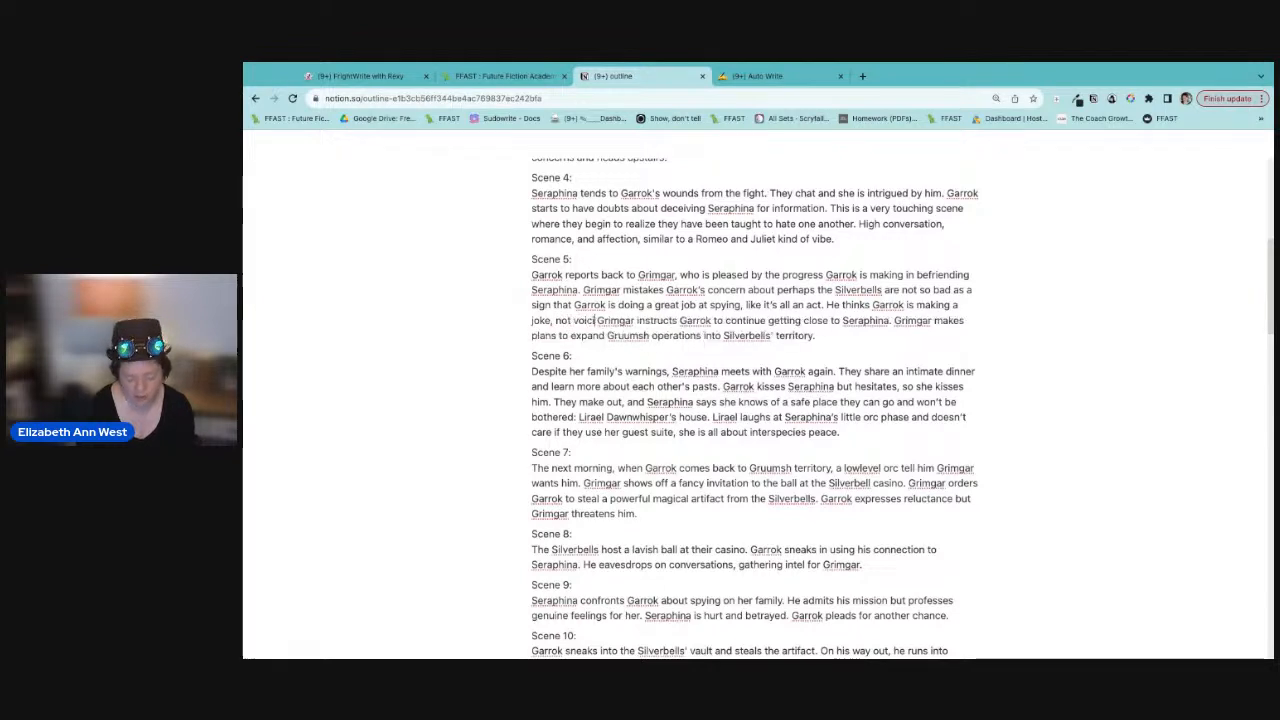
type("rns.")
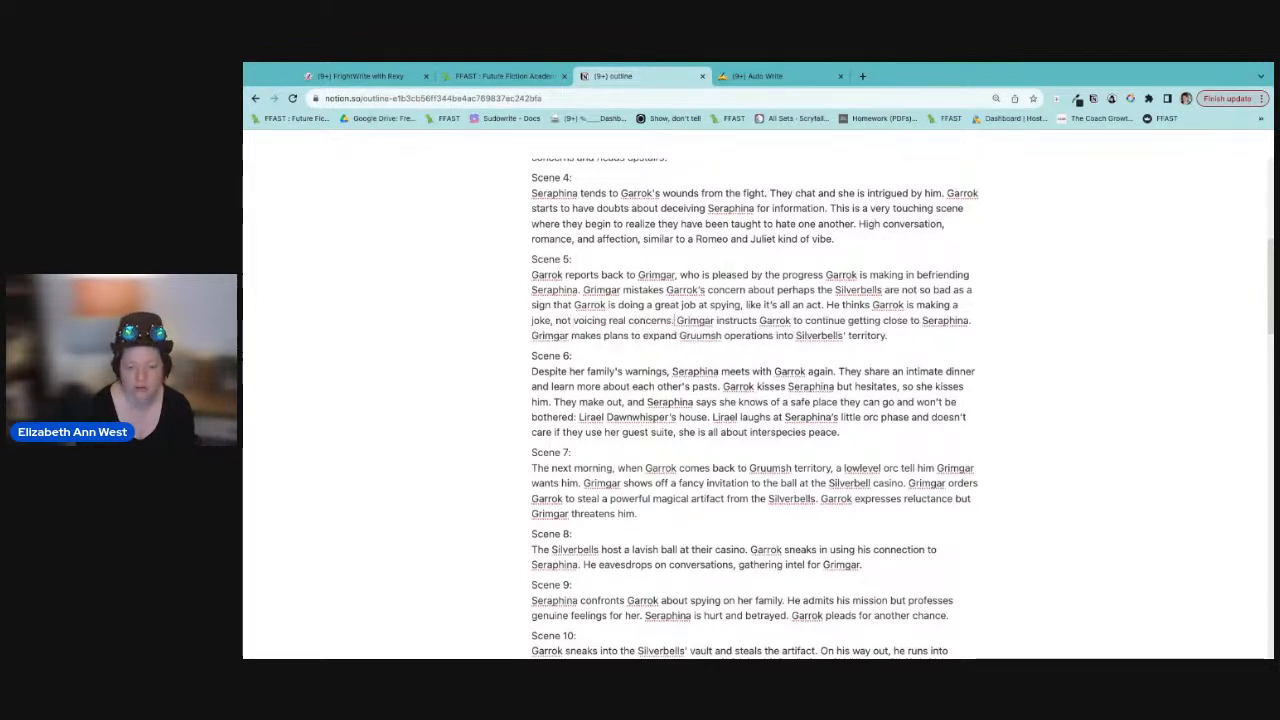
Step: Append "Clevin is also in this scene, it's at the Iron Fist." to the end of the Scene 5 summary
left_click(575, 356)
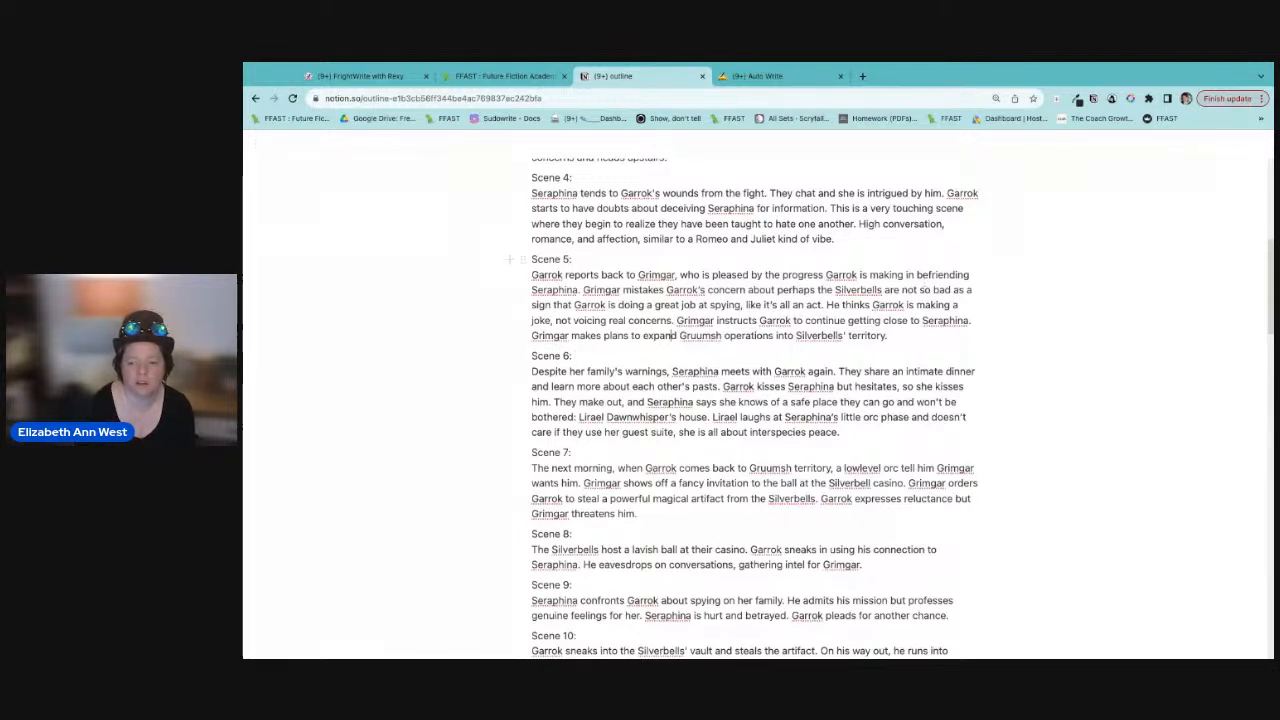
type("Clevi")
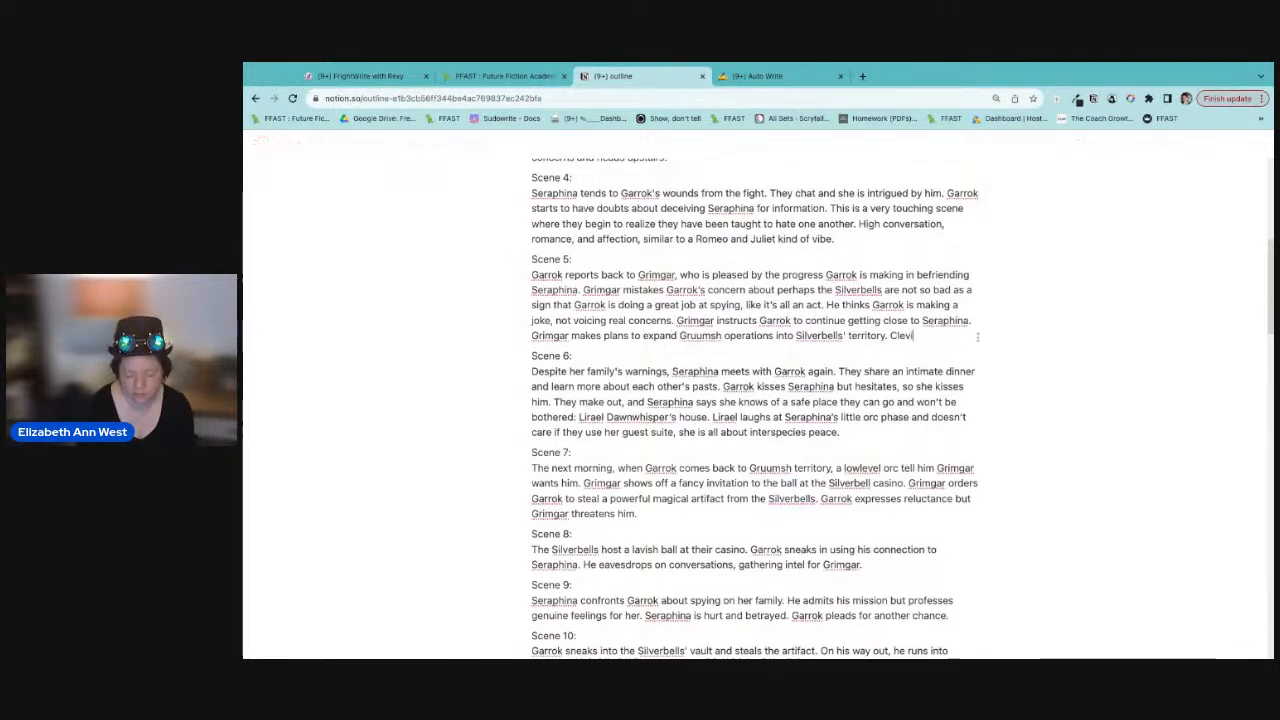
type("n is also in thi")
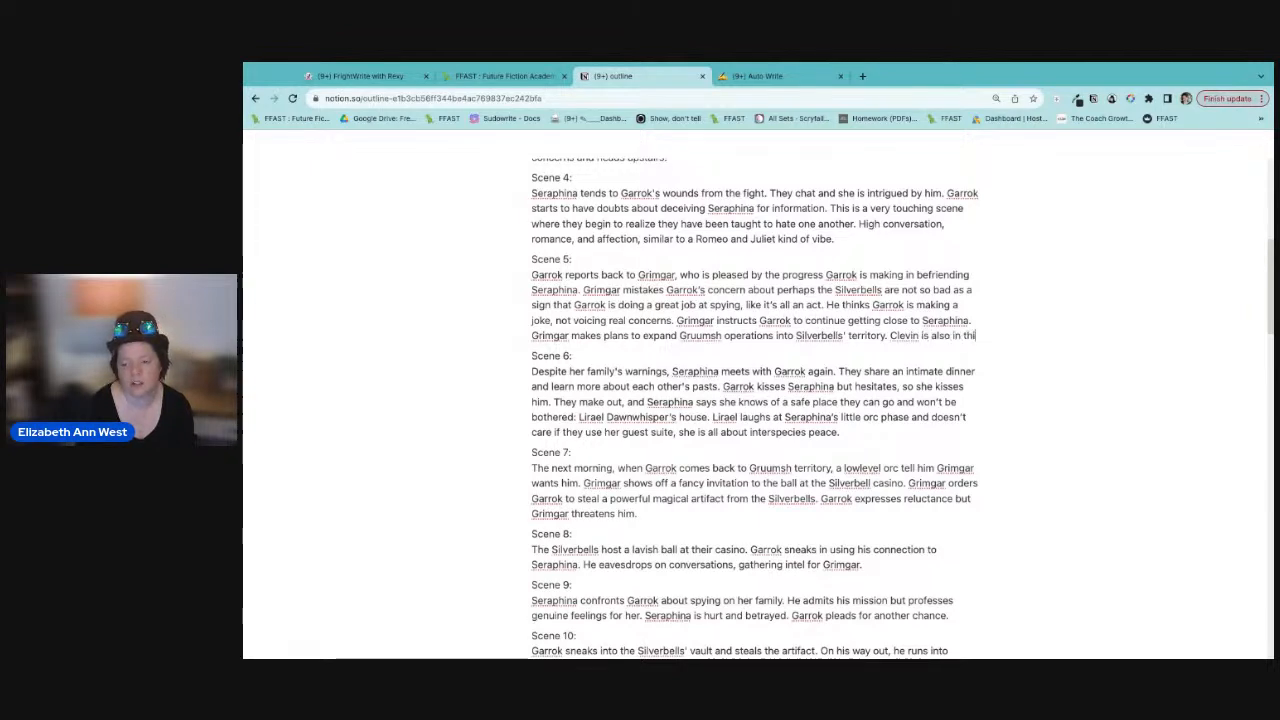
type("s scene, it's at the")
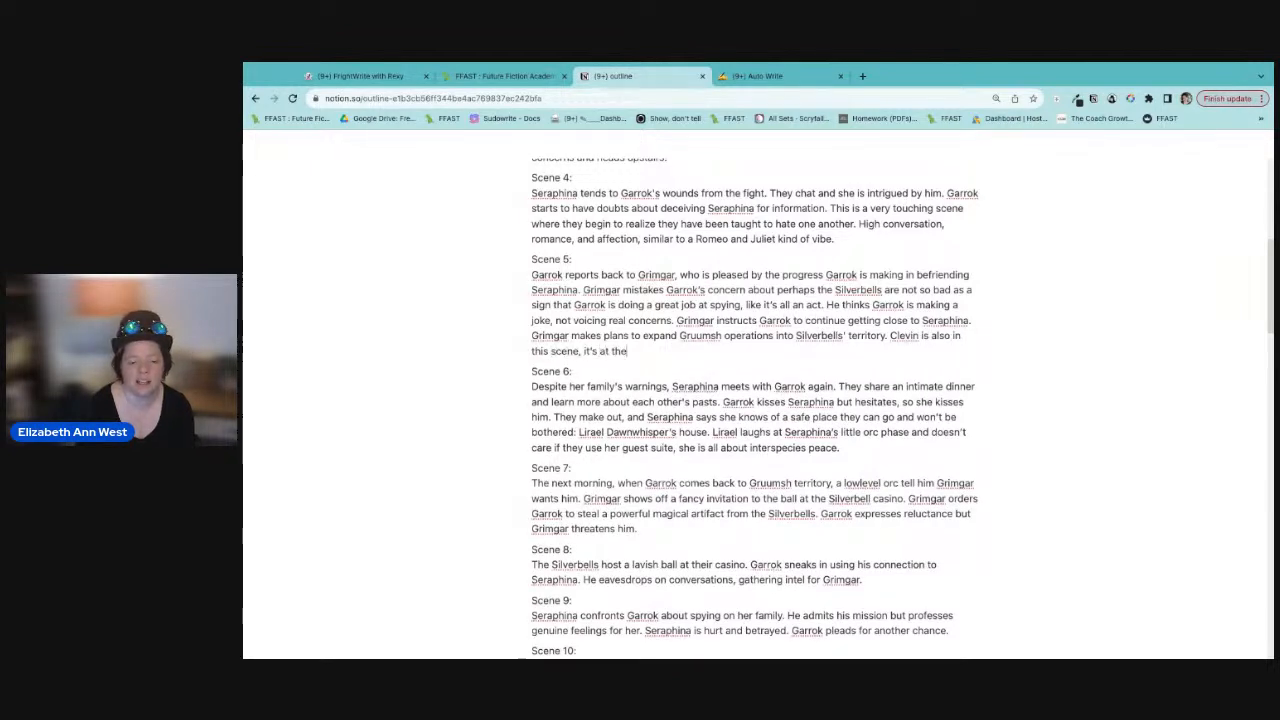
type(" Iron Fist. garrok ")
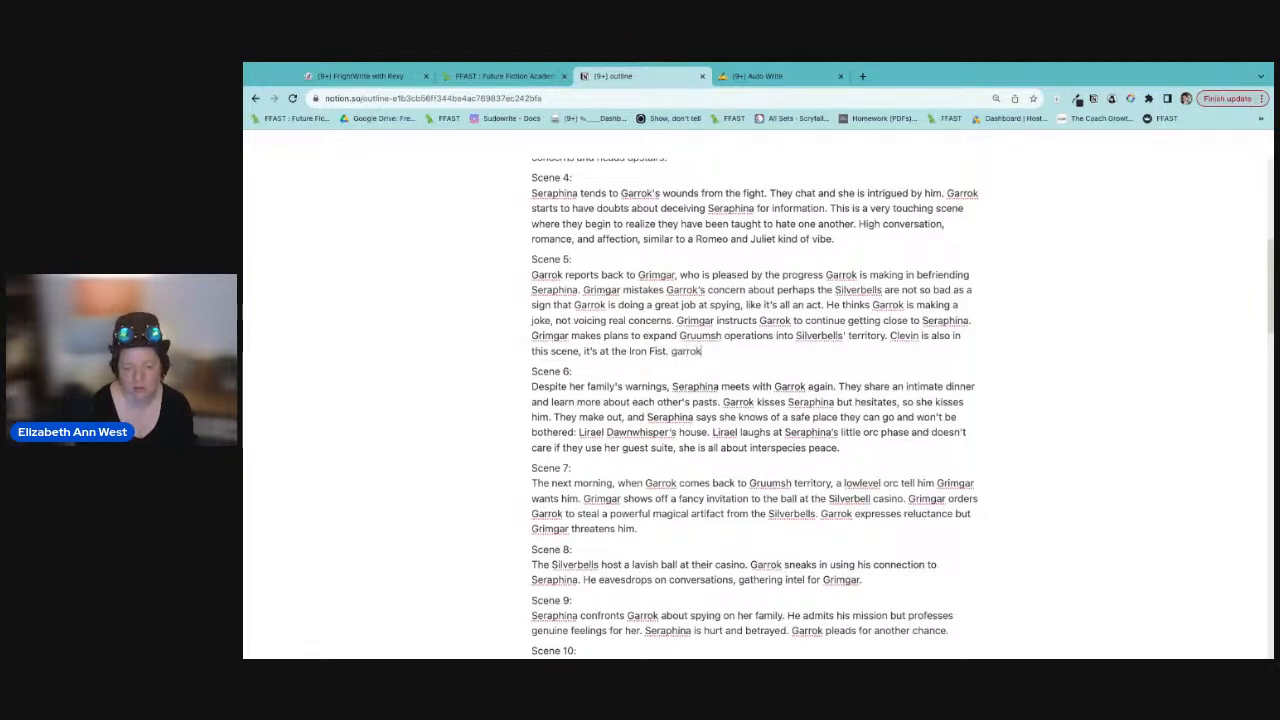
Step: Append to Scene 5: "Garrok is upset that his clan will destory the Silverbells, and he has to leave to meet with Seraphina at Lirael Dawnwhisper's house."
type("Garrok is up")
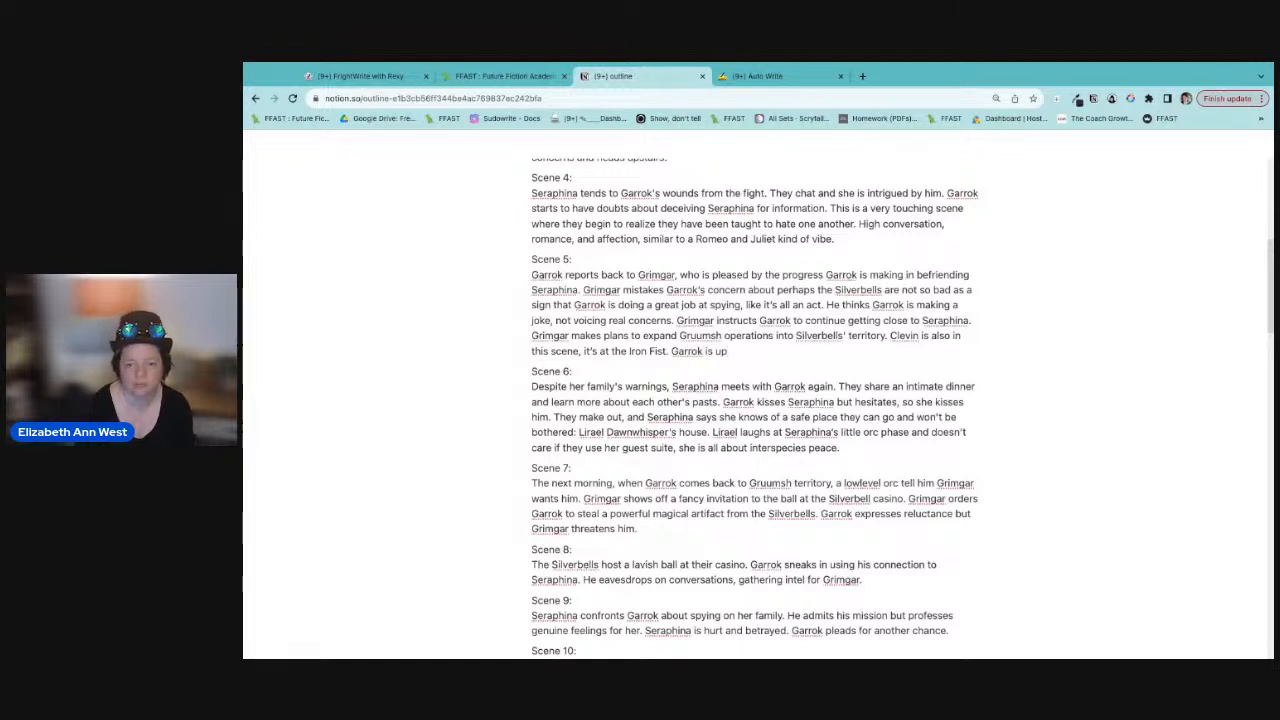
type("set that")
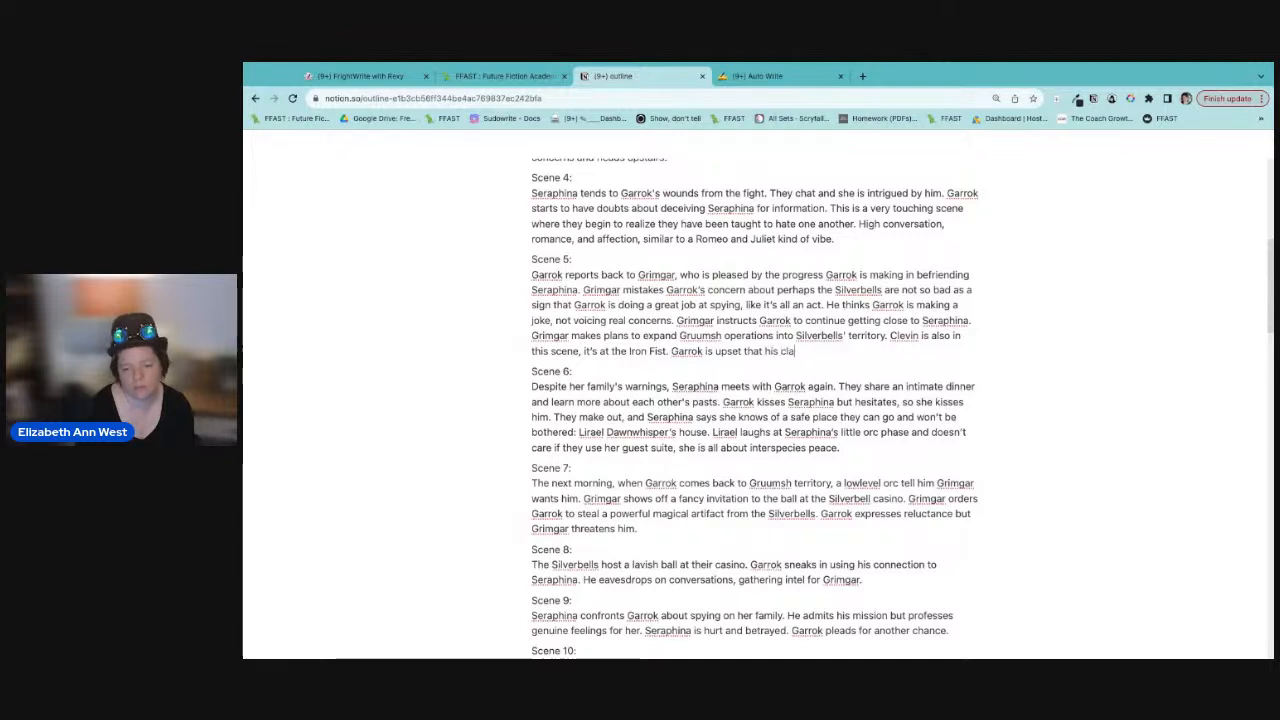
type("his clan will destory")
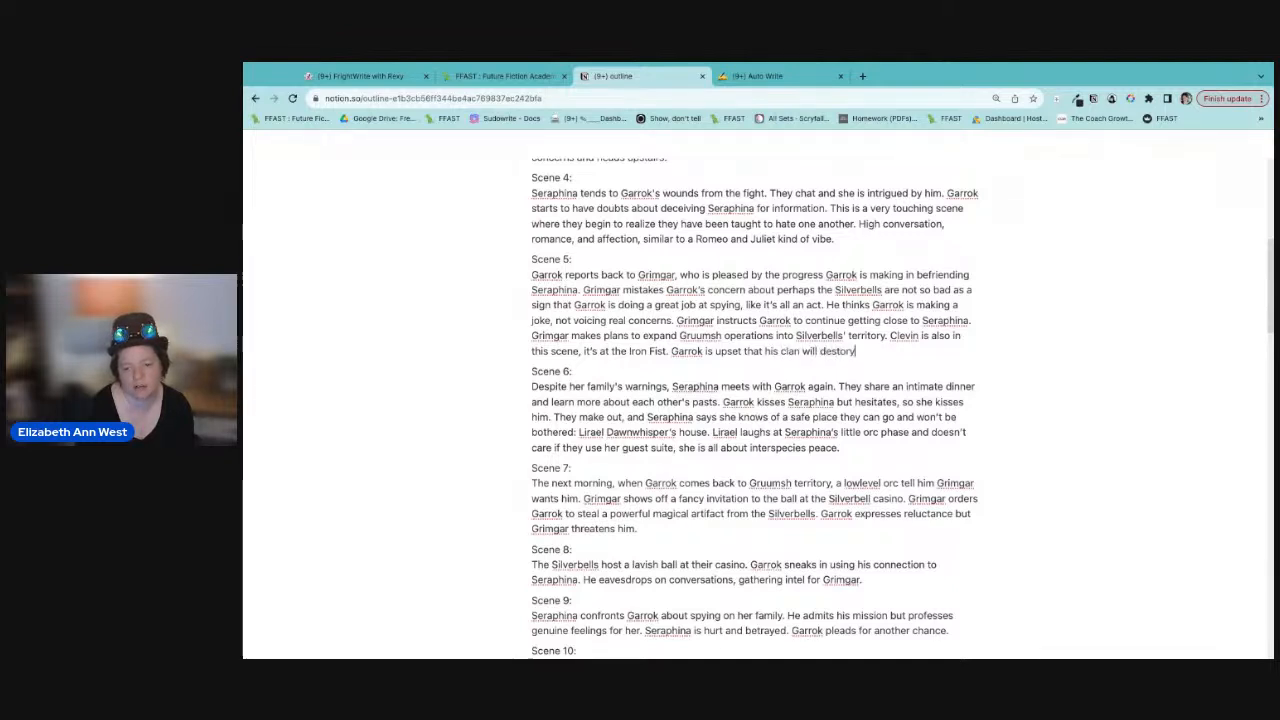
type(" the Silverbells, and he")
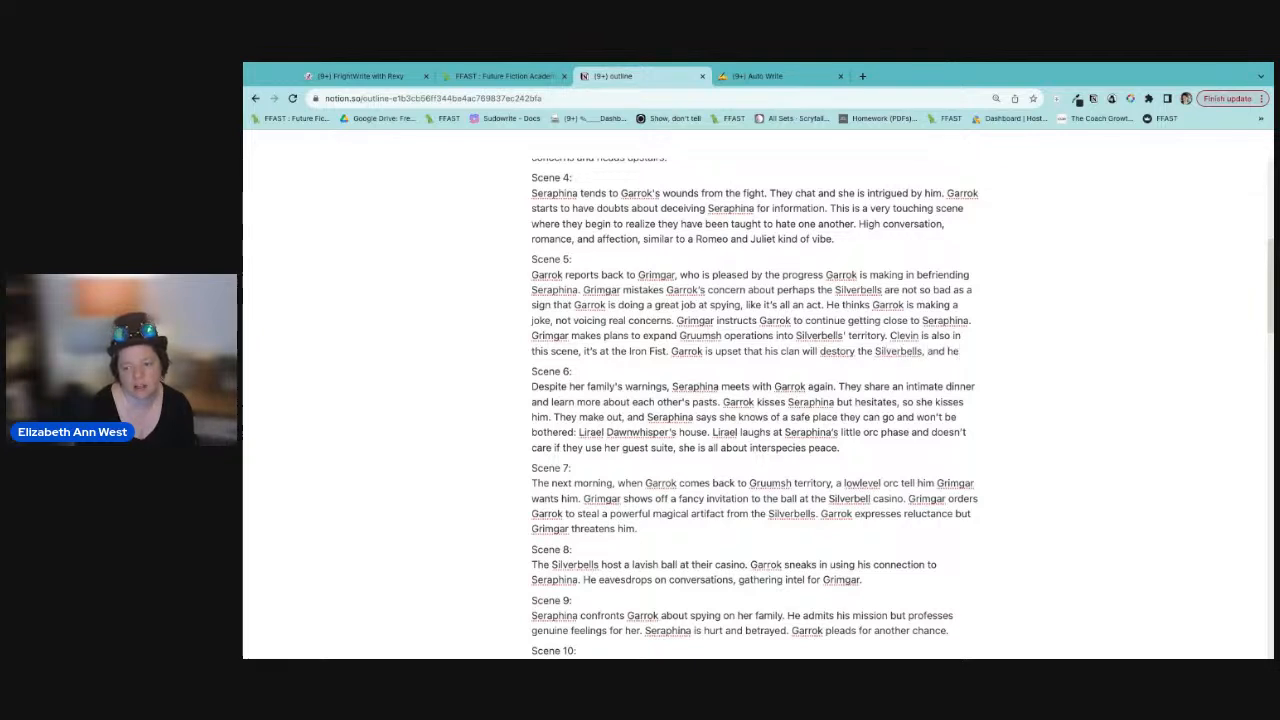
type(" has to leav")
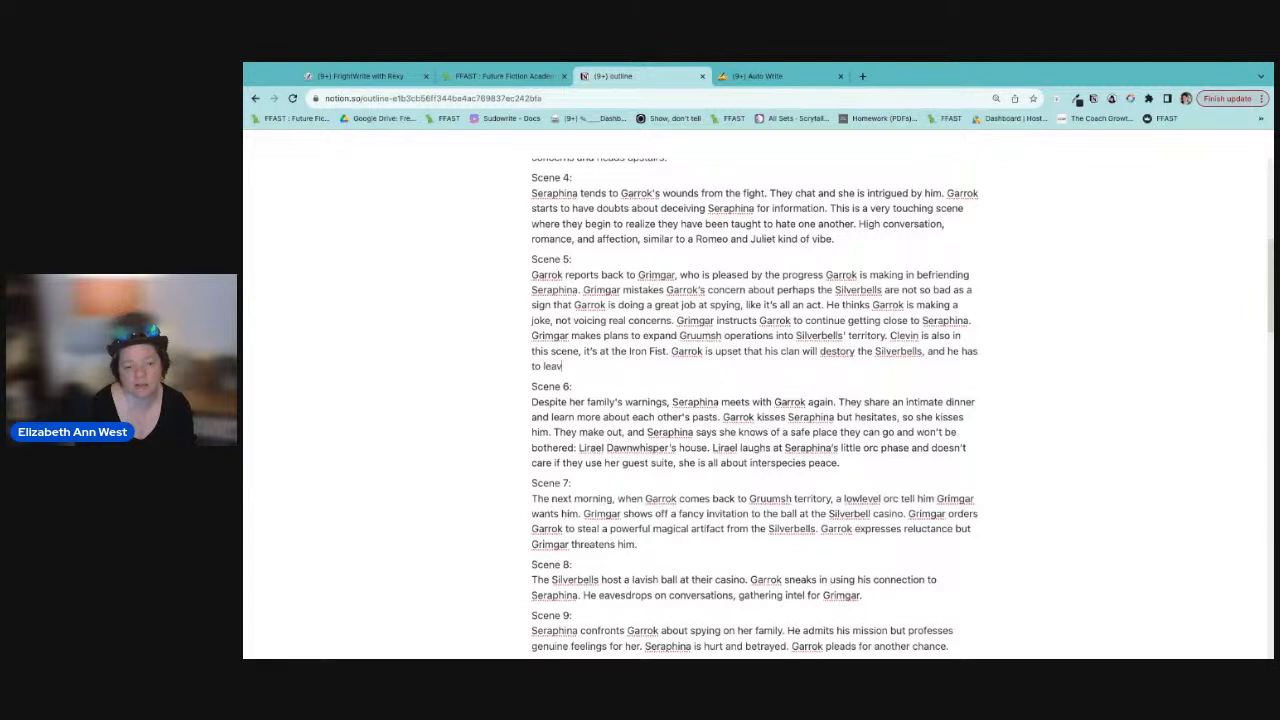
type("e to meet with Seraphina at ")
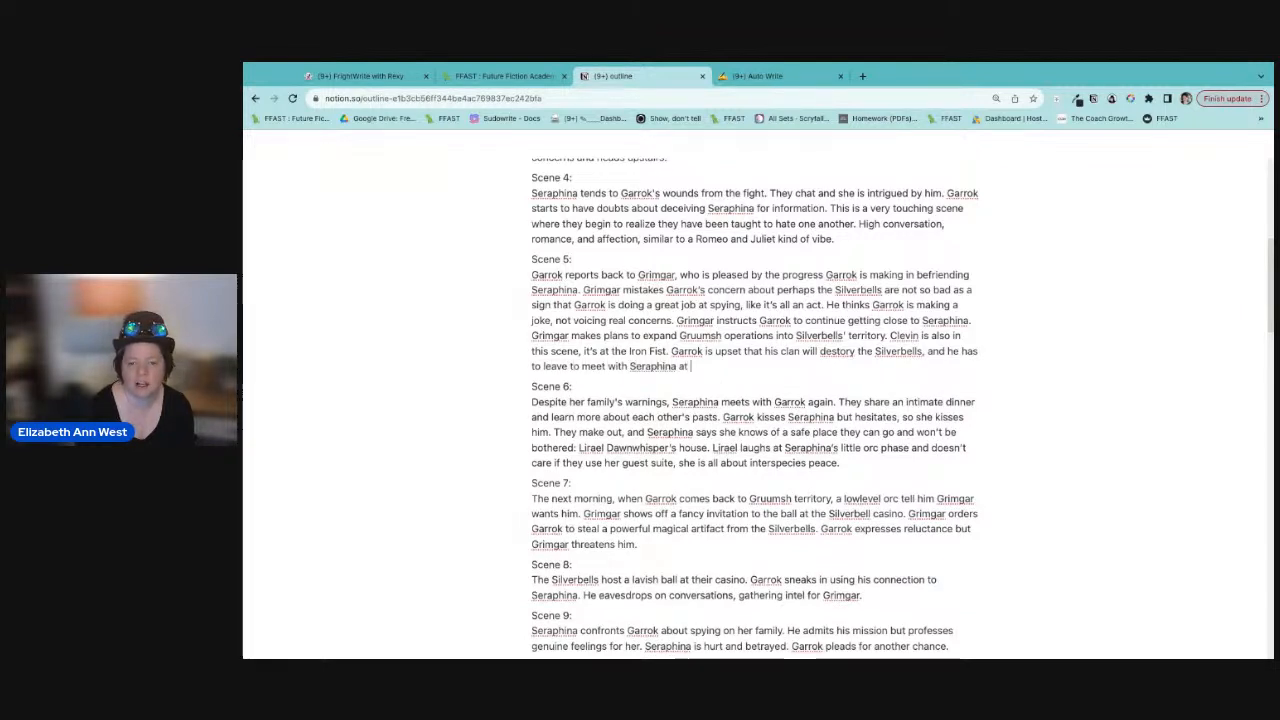
type("Lirael Dawnshi")
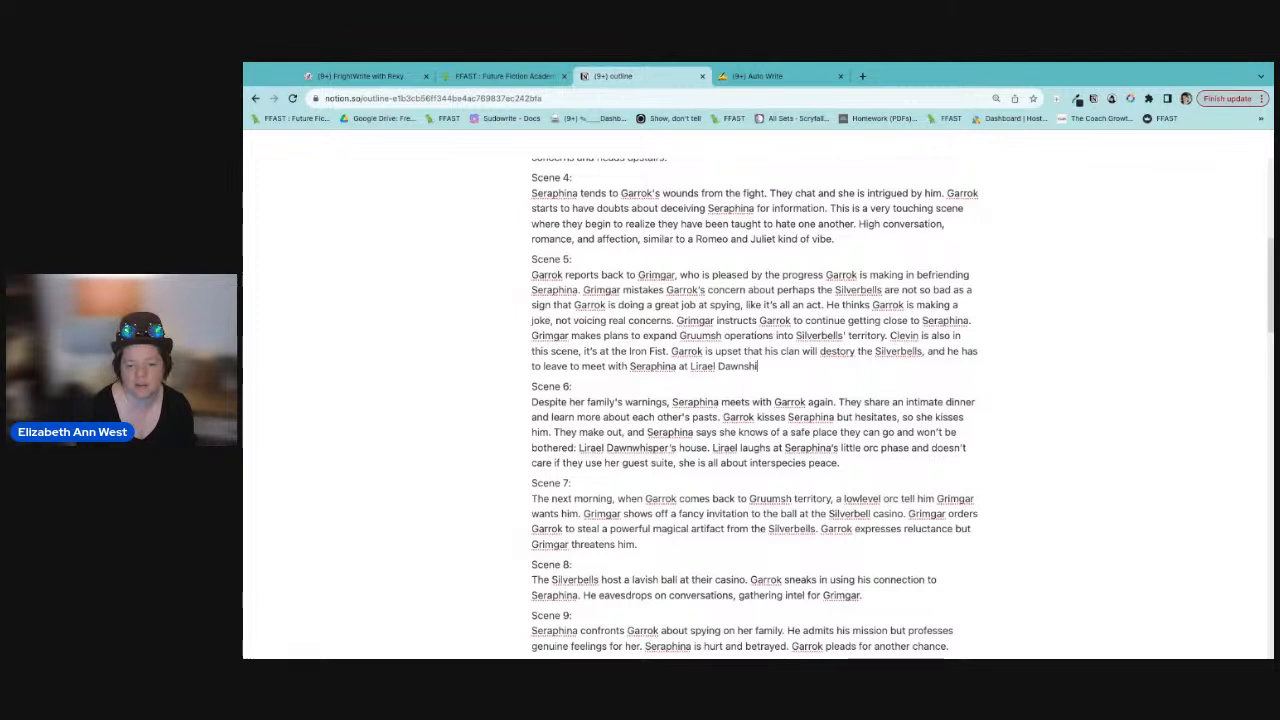
key("BackSpace")
key("BackSpace")
type("whisper's house")
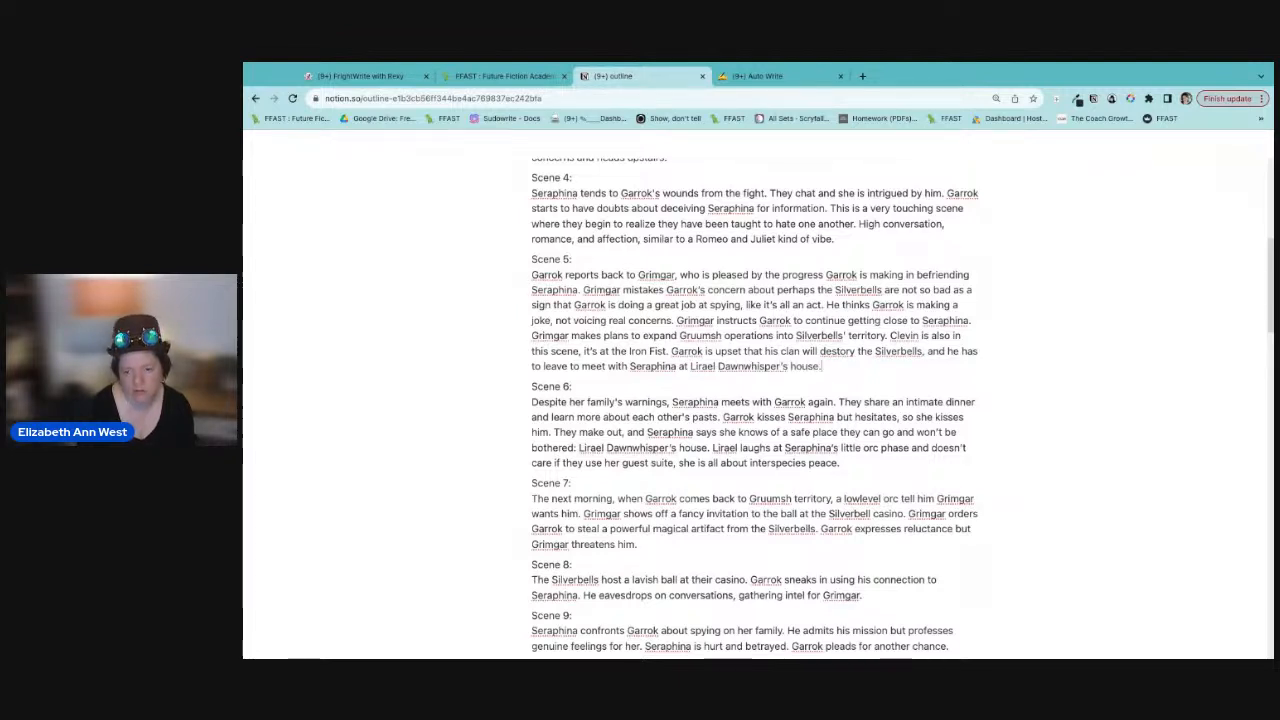
type(". ")
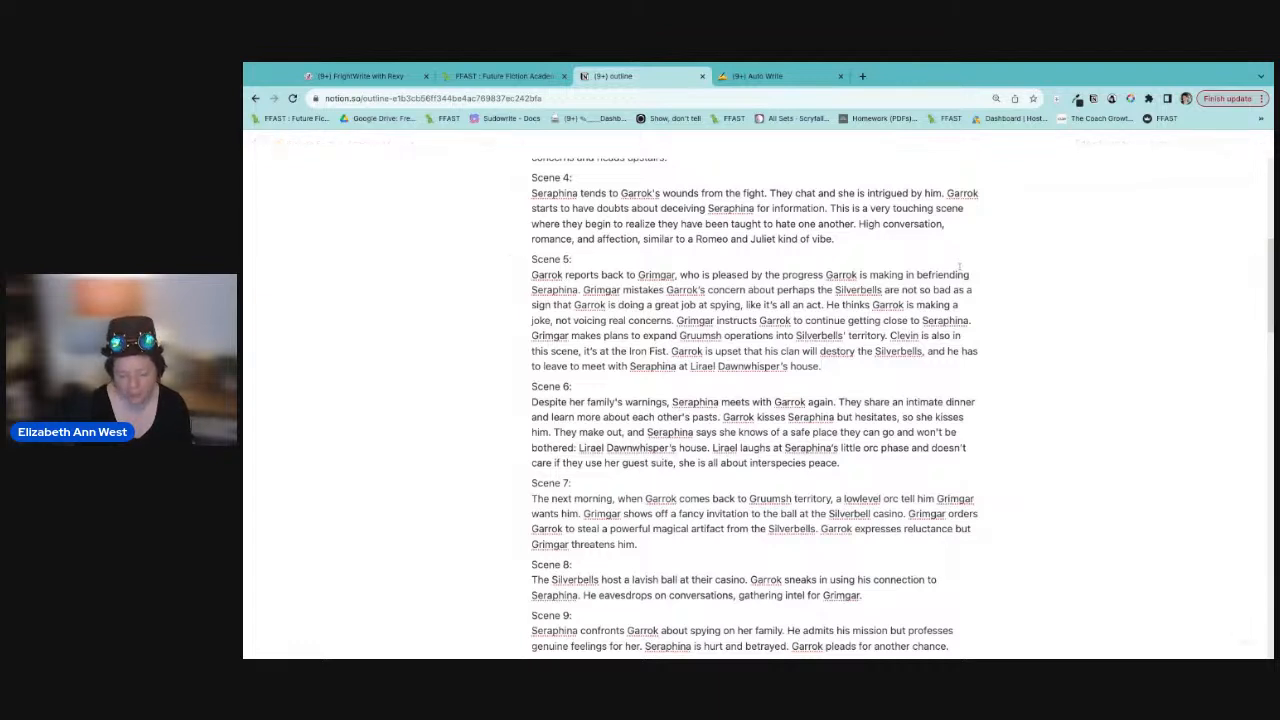
type("He thinks back to the k")
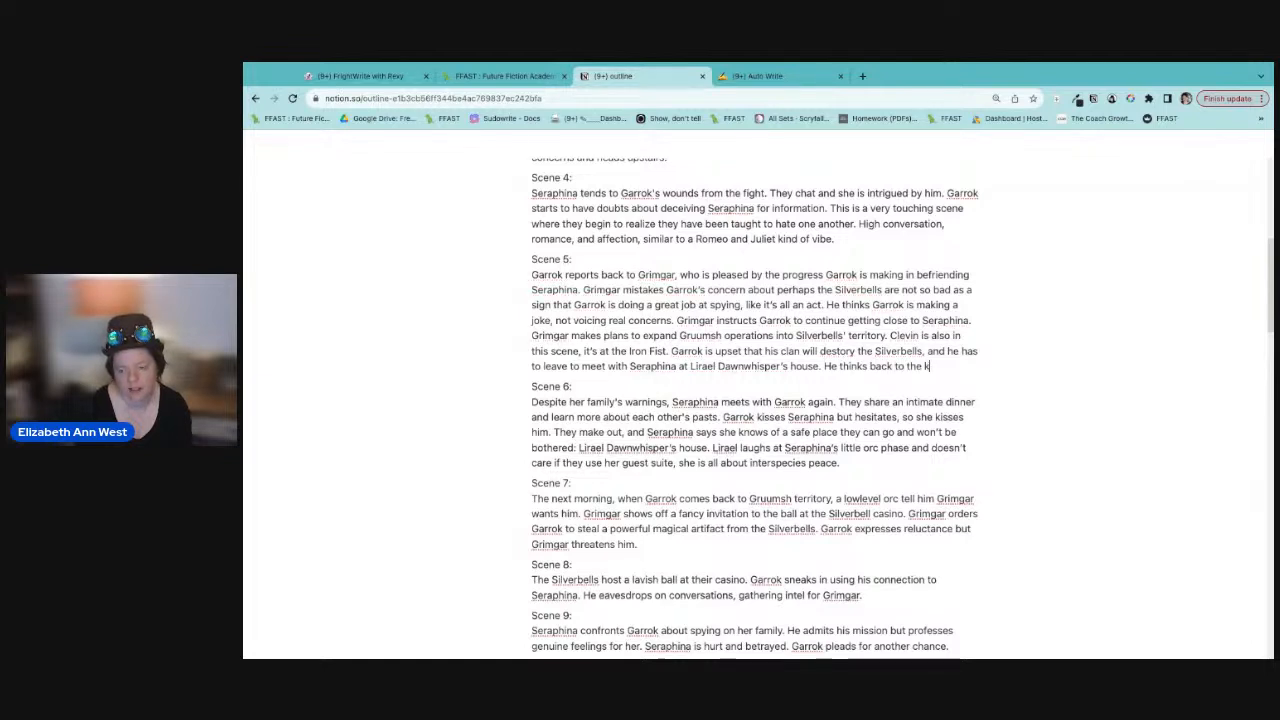
type(" the kiss and")
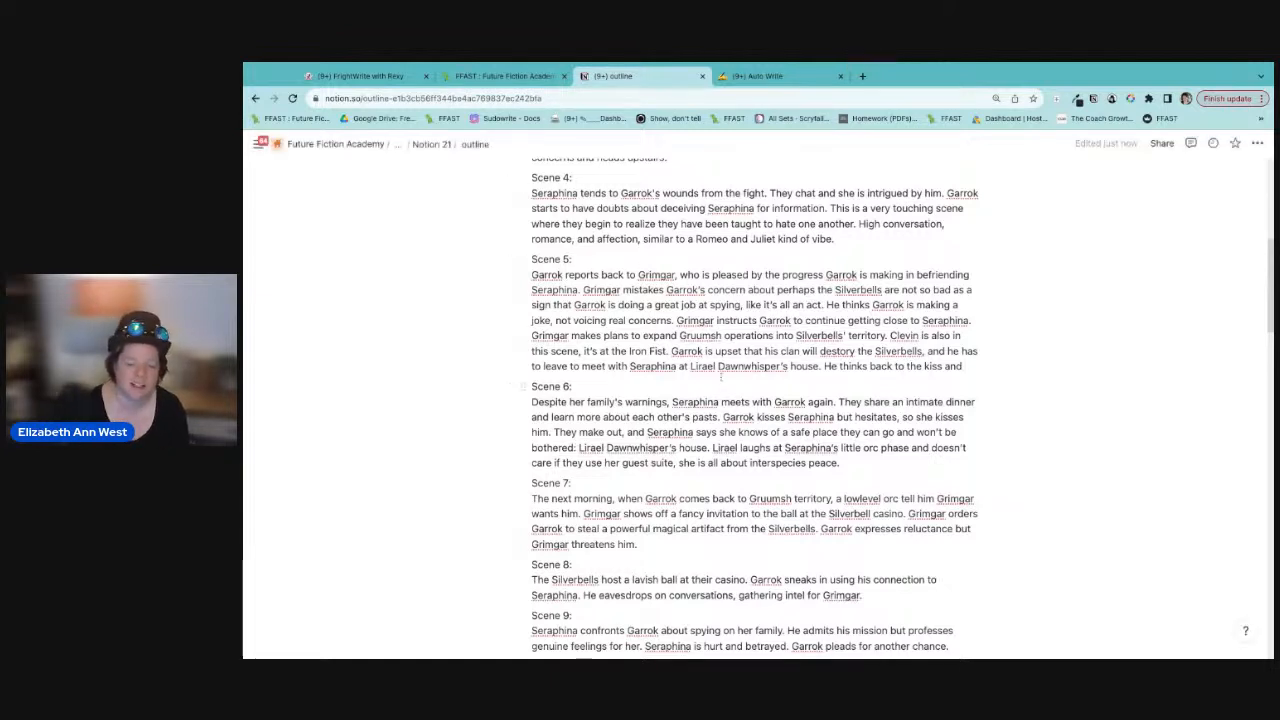
left_click_drag(824, 366, 966, 366)
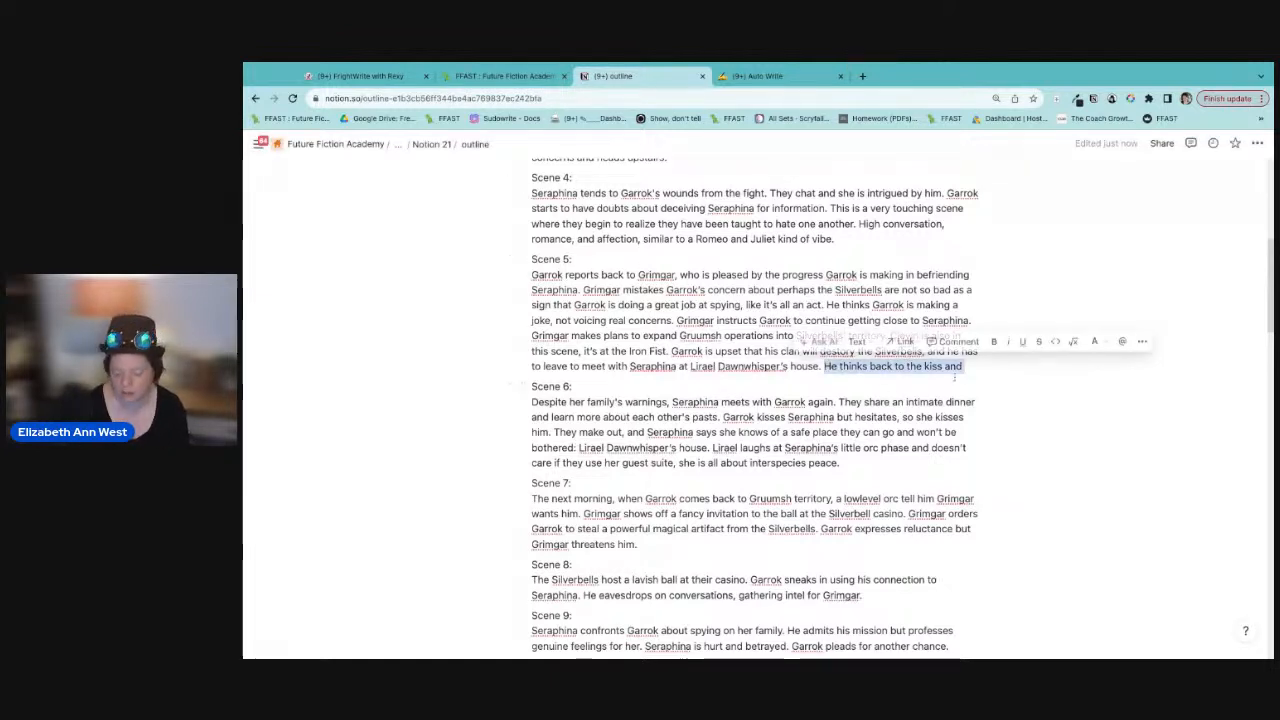
key("BackSpace")
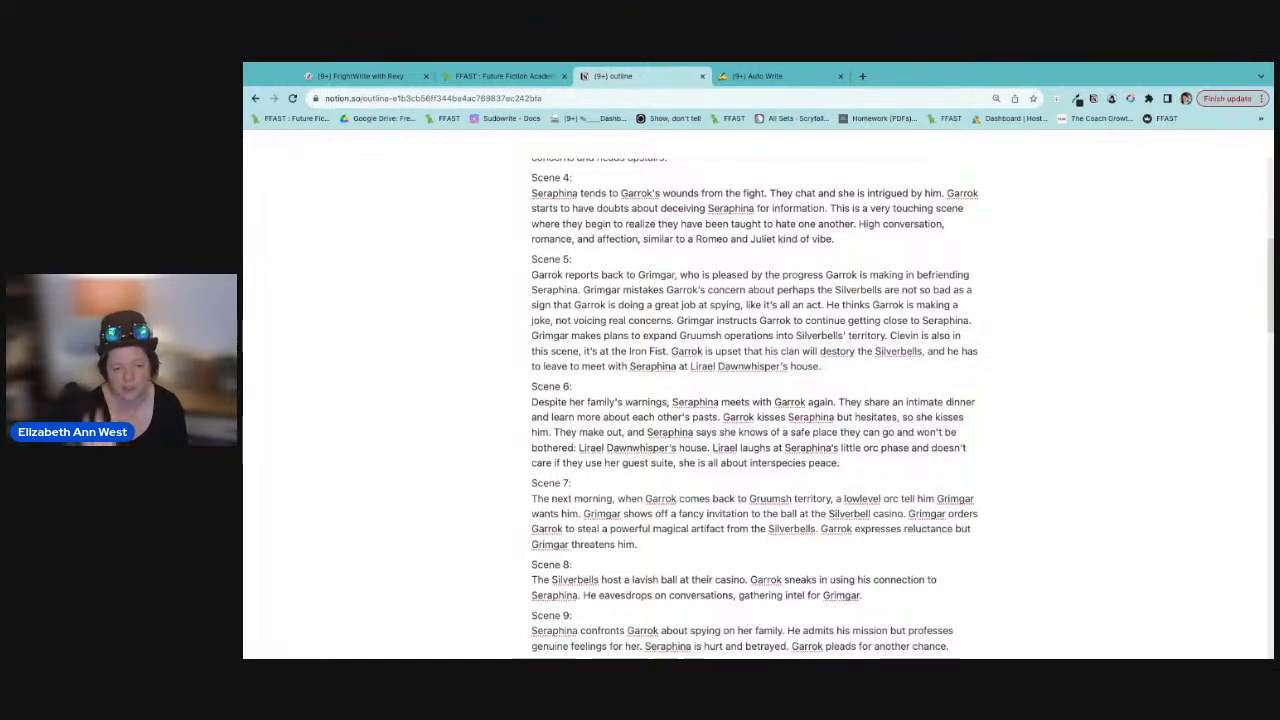
Step: Return from the outline to the Auto Write page and open the Scene 2 draft stamped 15:29:18
scroll(828, 495, "down", 1)
scroll(755, 410, "down", 1)
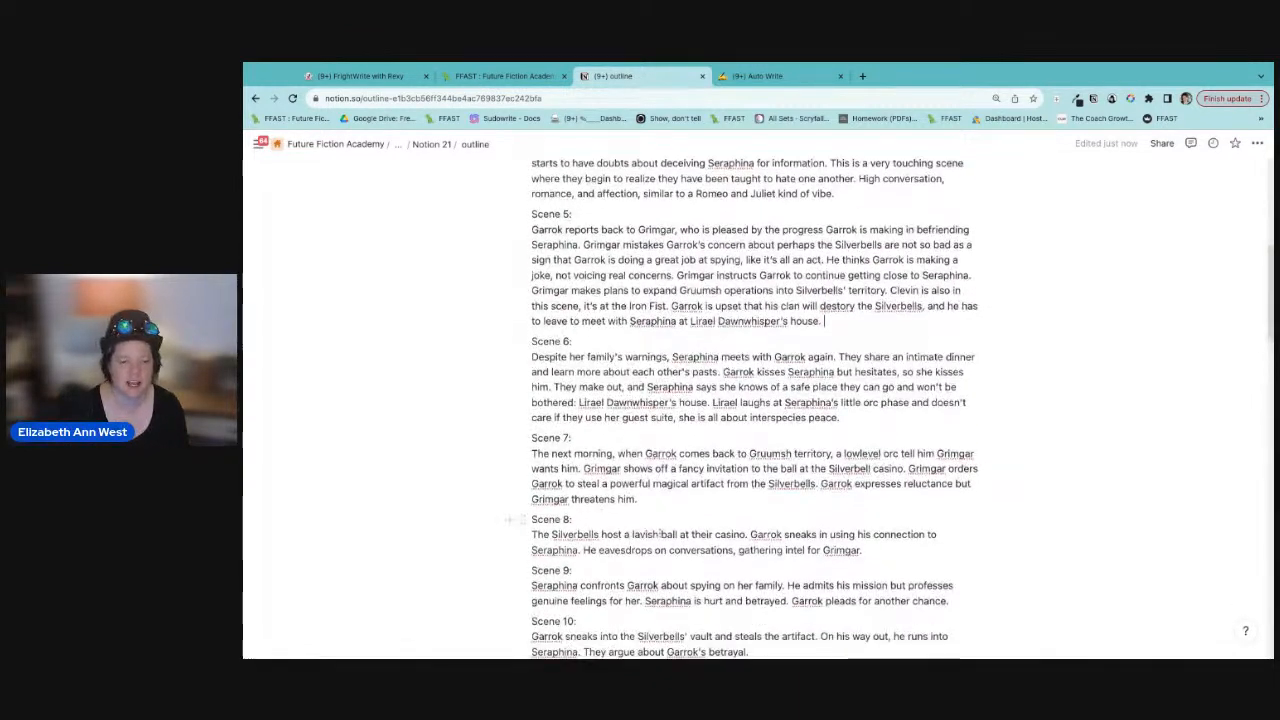
scroll(755, 410, "up", 3)
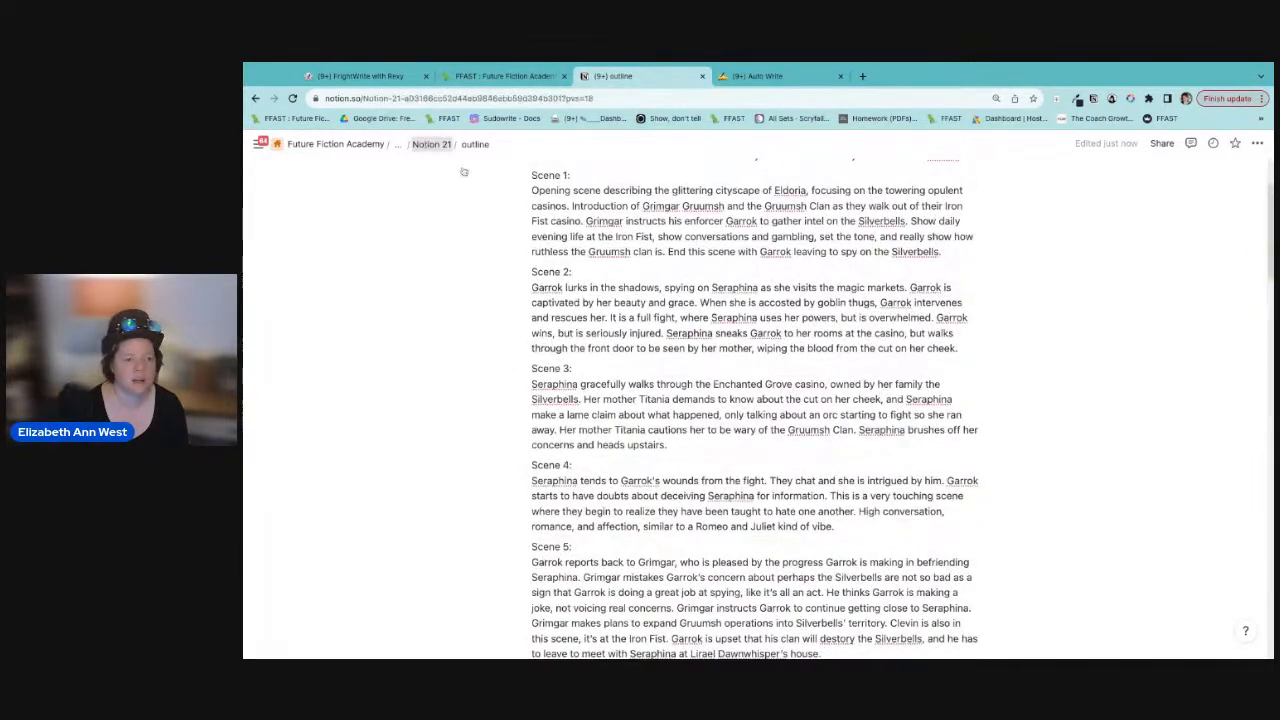
left_click(431, 144)
left_click(450, 144)
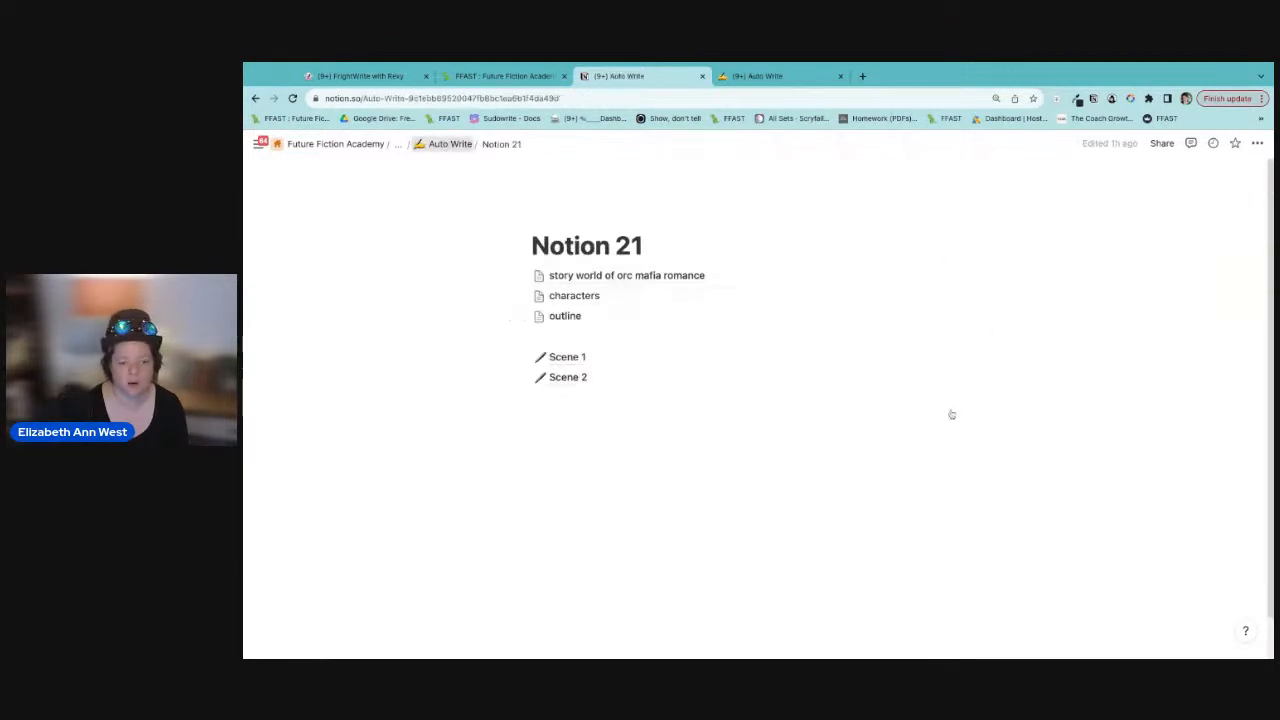
scroll(708, 484, "down", 3)
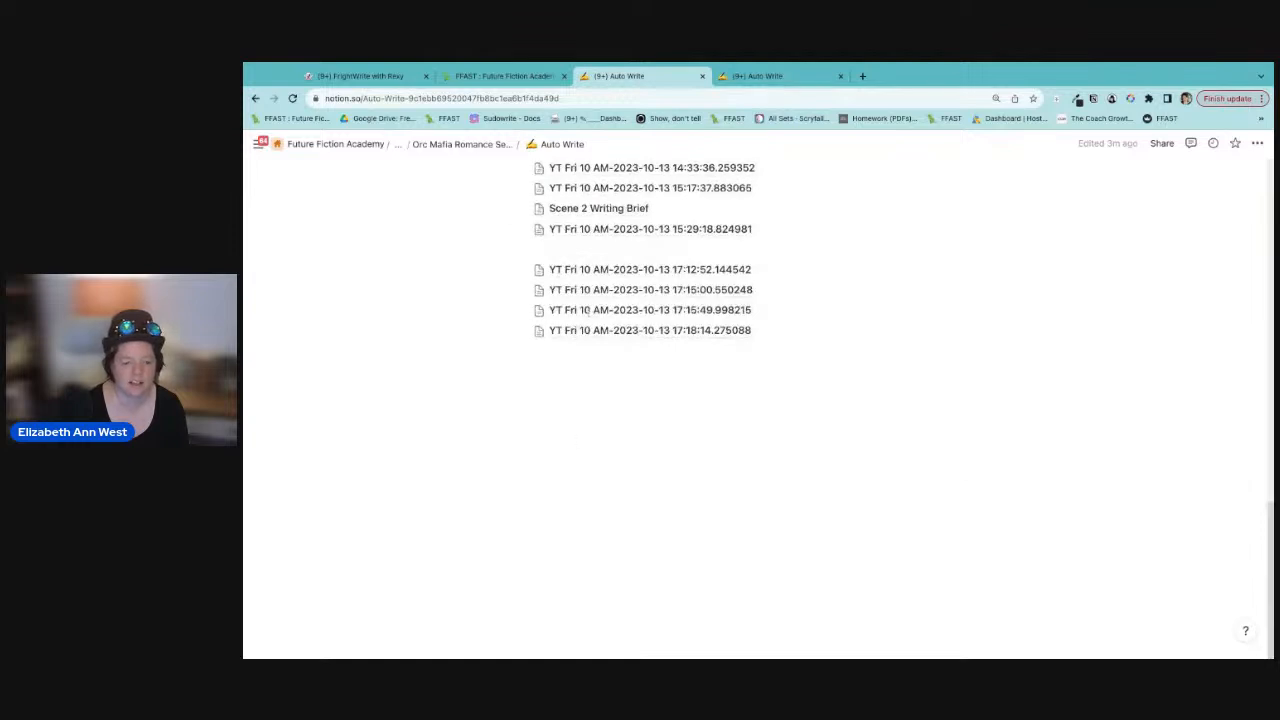
mouse_move(661, 297)
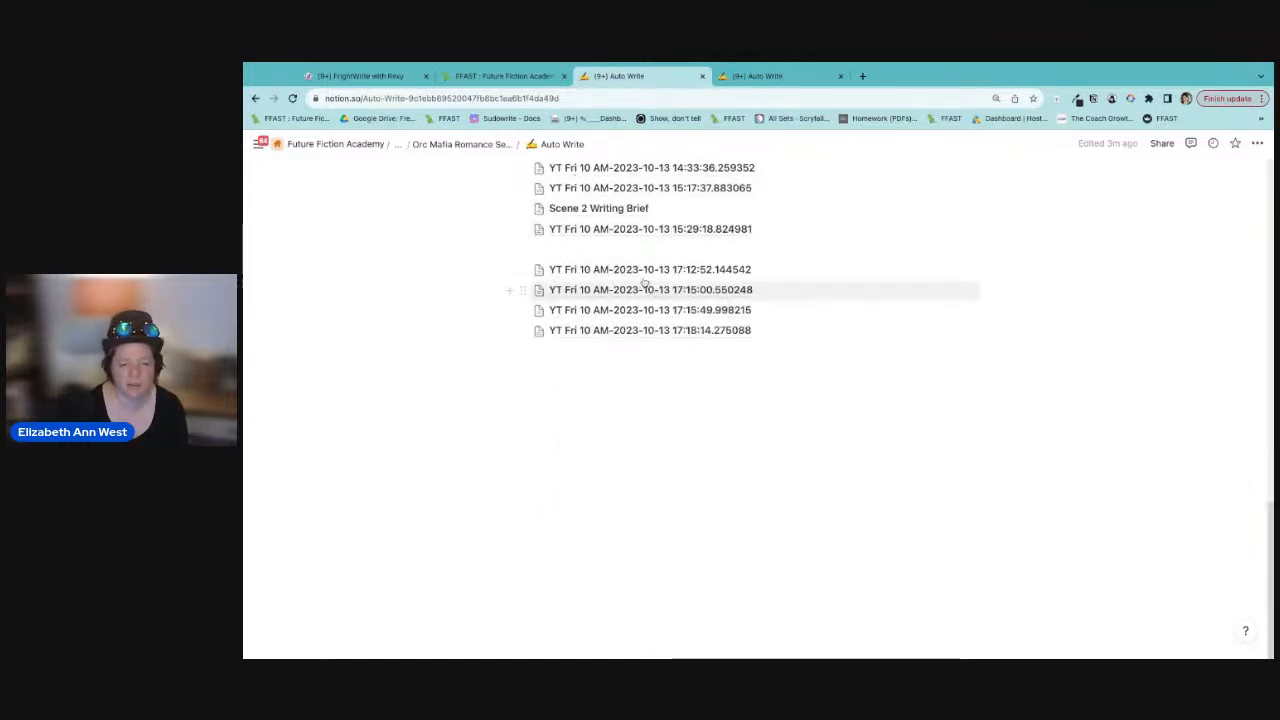
mouse_move(620, 230)
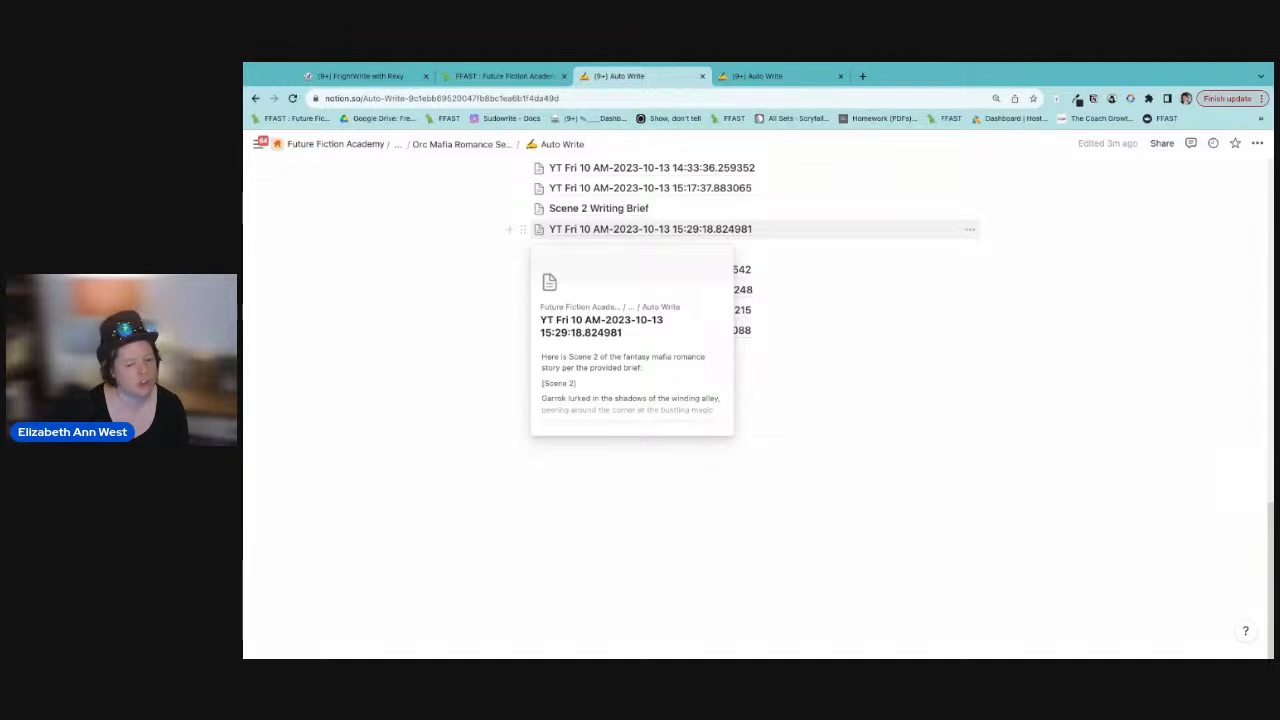
left_click(725, 229)
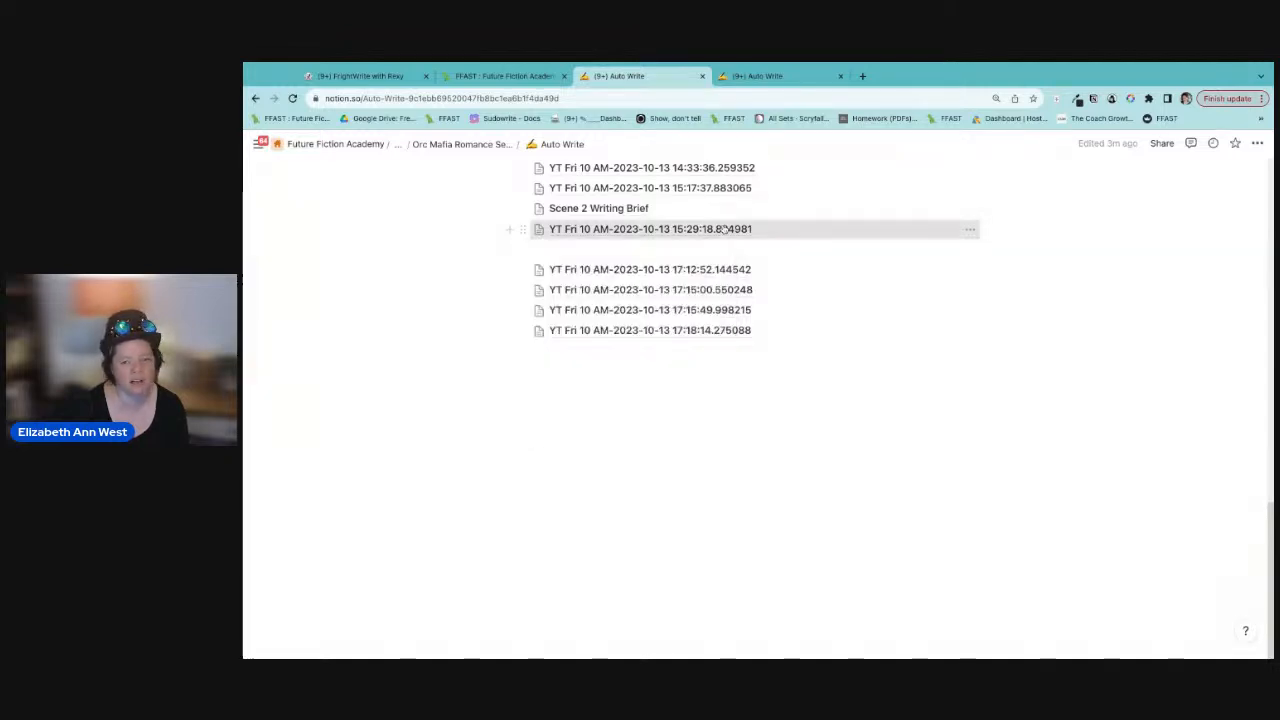
scroll(743, 441, "down", 20)
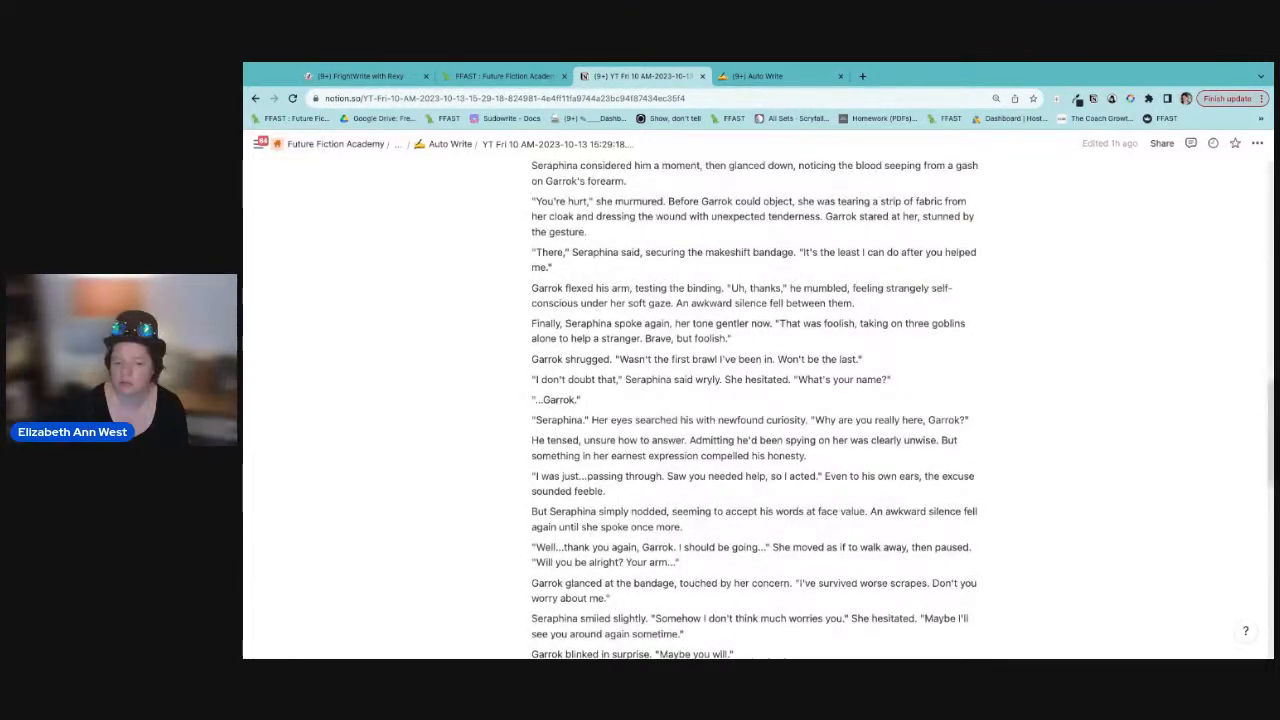
Step: Check the Scene 2 draft's word count and examine how its text ends
left_click(1257, 143)
scroll(1190, 400, "down", 5)
mouse_move(1175, 513)
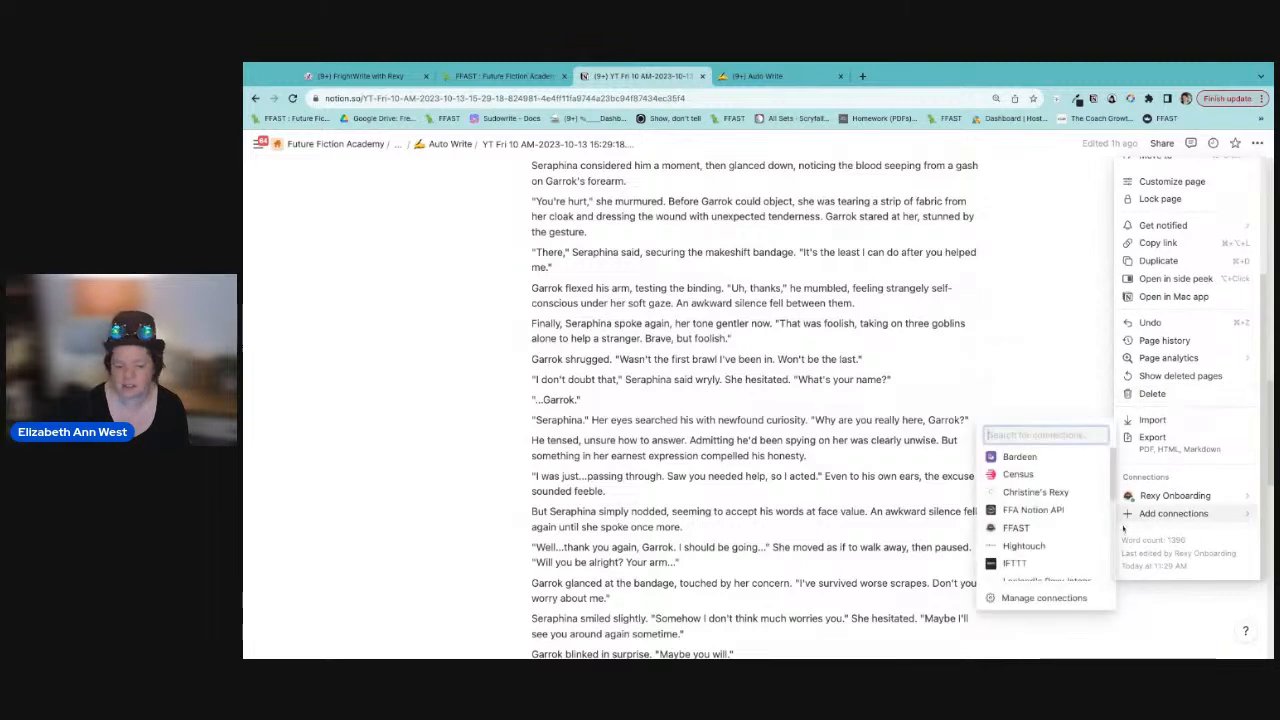
left_click(724, 507)
scroll(725, 502, "down", 20)
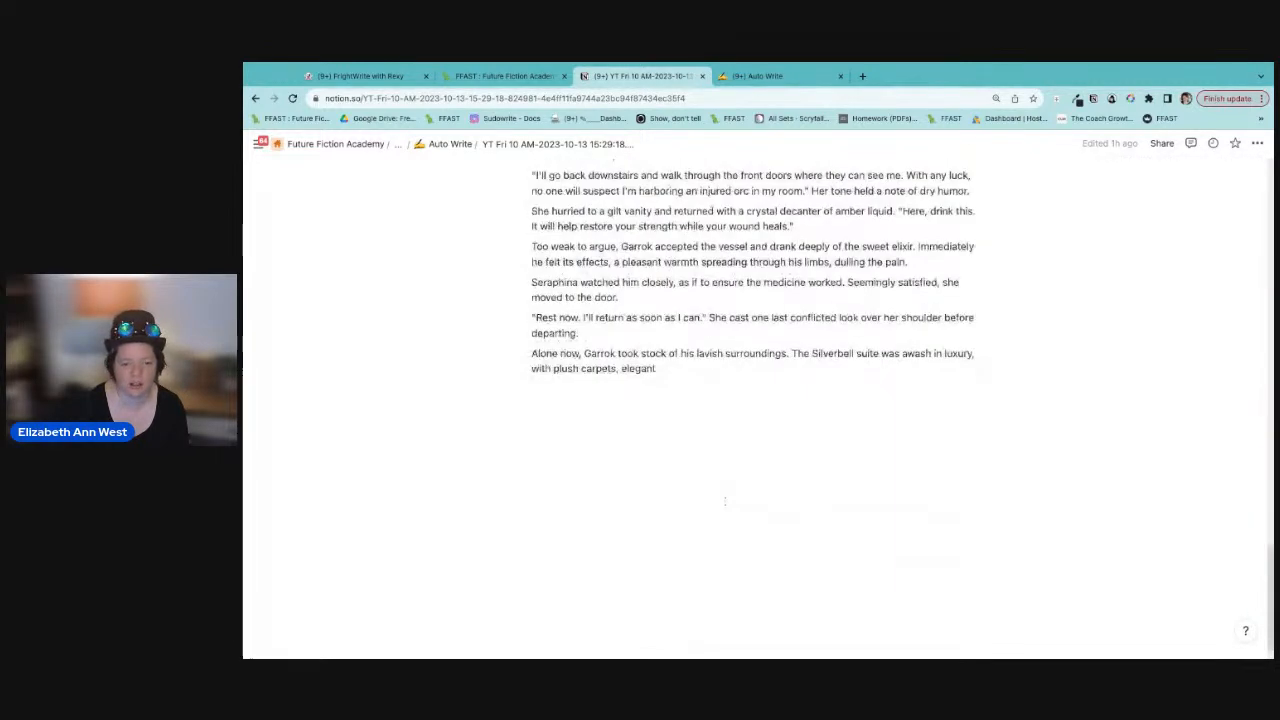
scroll(725, 502, "up", 5)
scroll(725, 502, "down", 6)
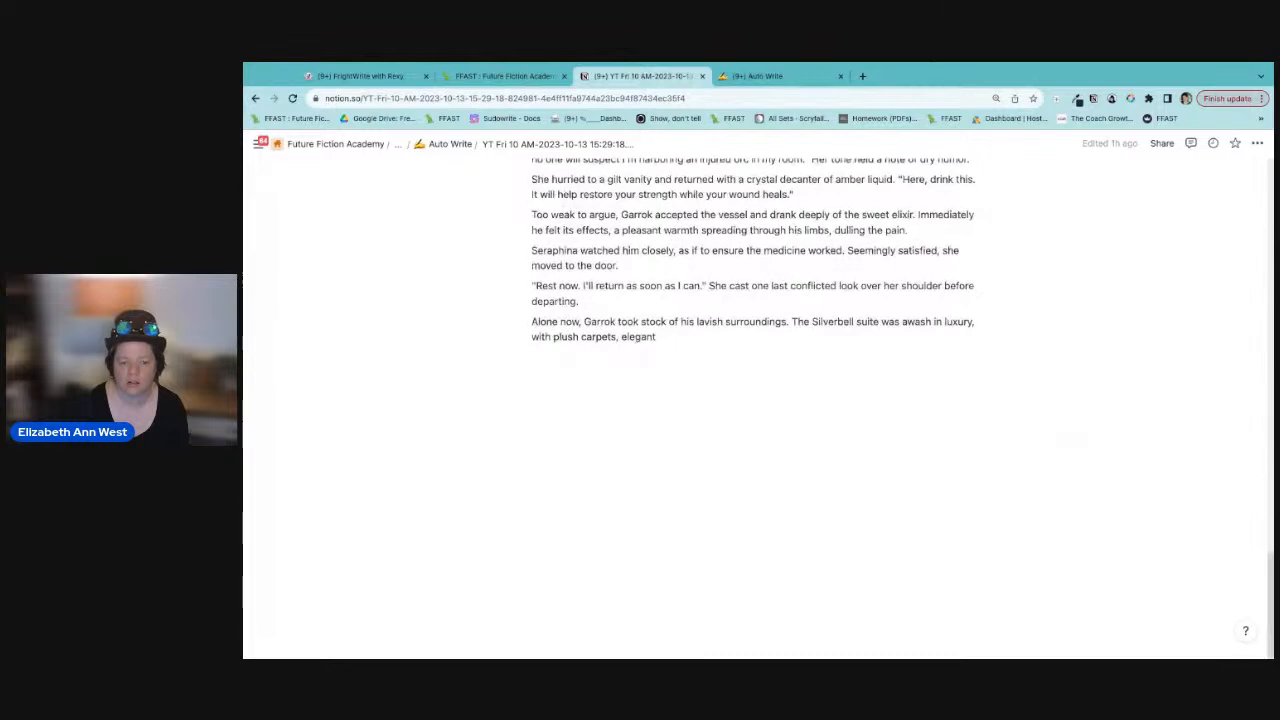
scroll(725, 502, "up", 15)
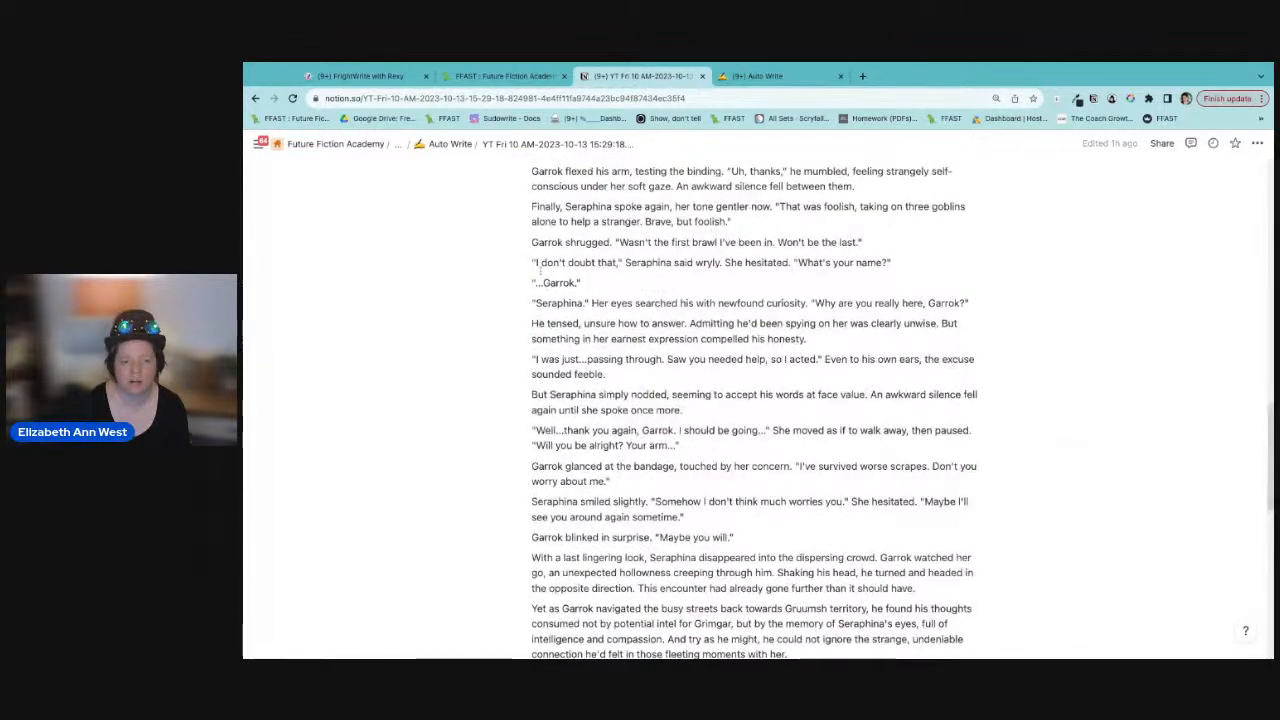
Step: Rename the Auto Write page stamped 17:12:52 as "Scene 3 Writing Brief"
left_click(441, 148)
scroll(637, 378, "down", 15)
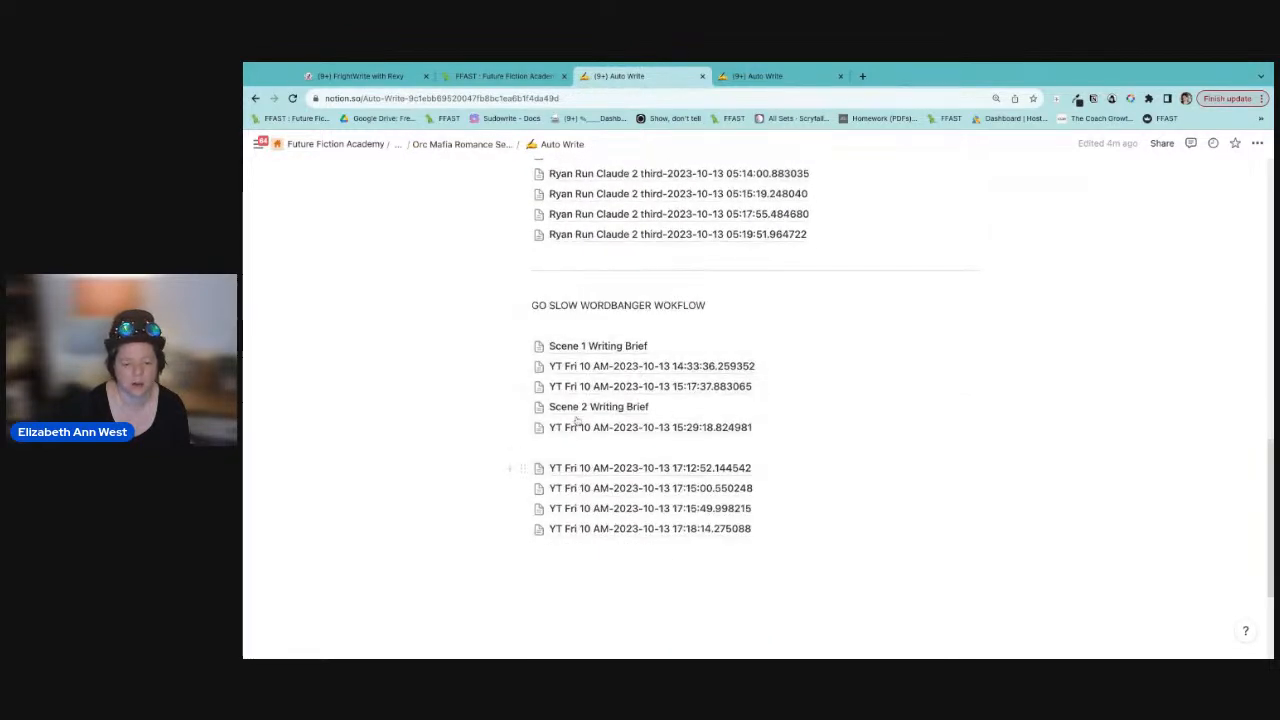
mouse_move(567, 472)
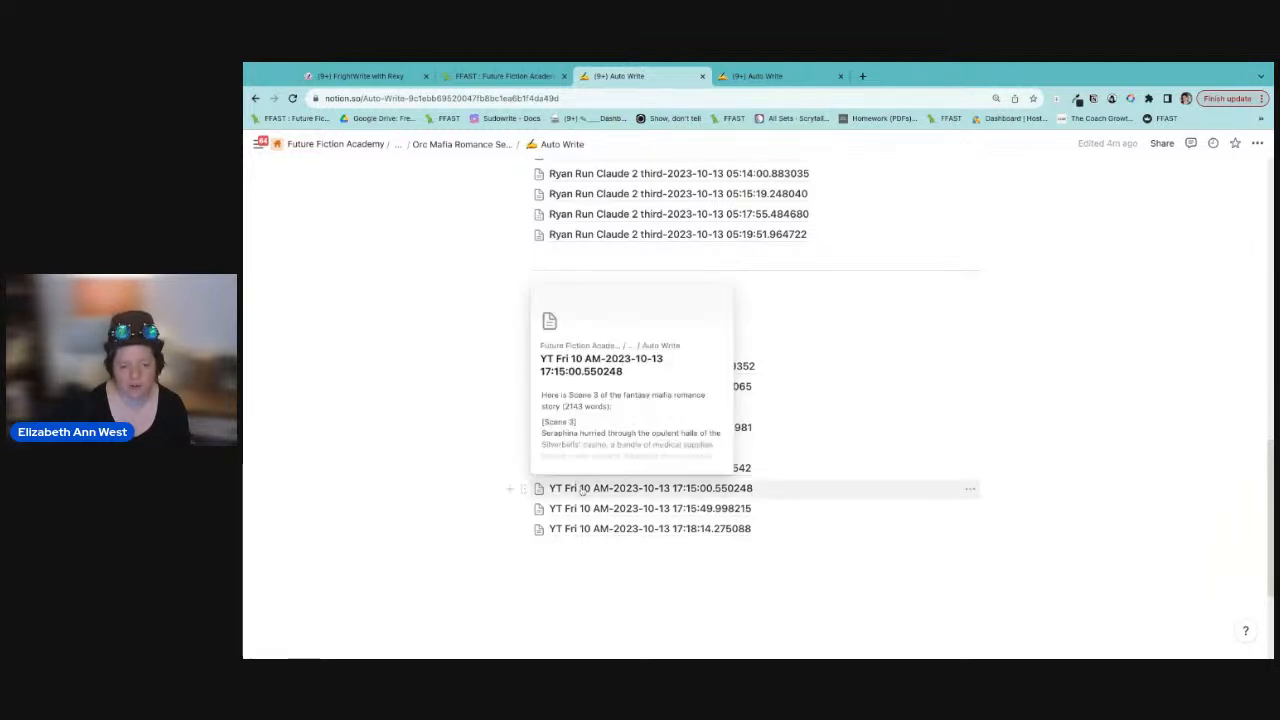
left_click(583, 470)
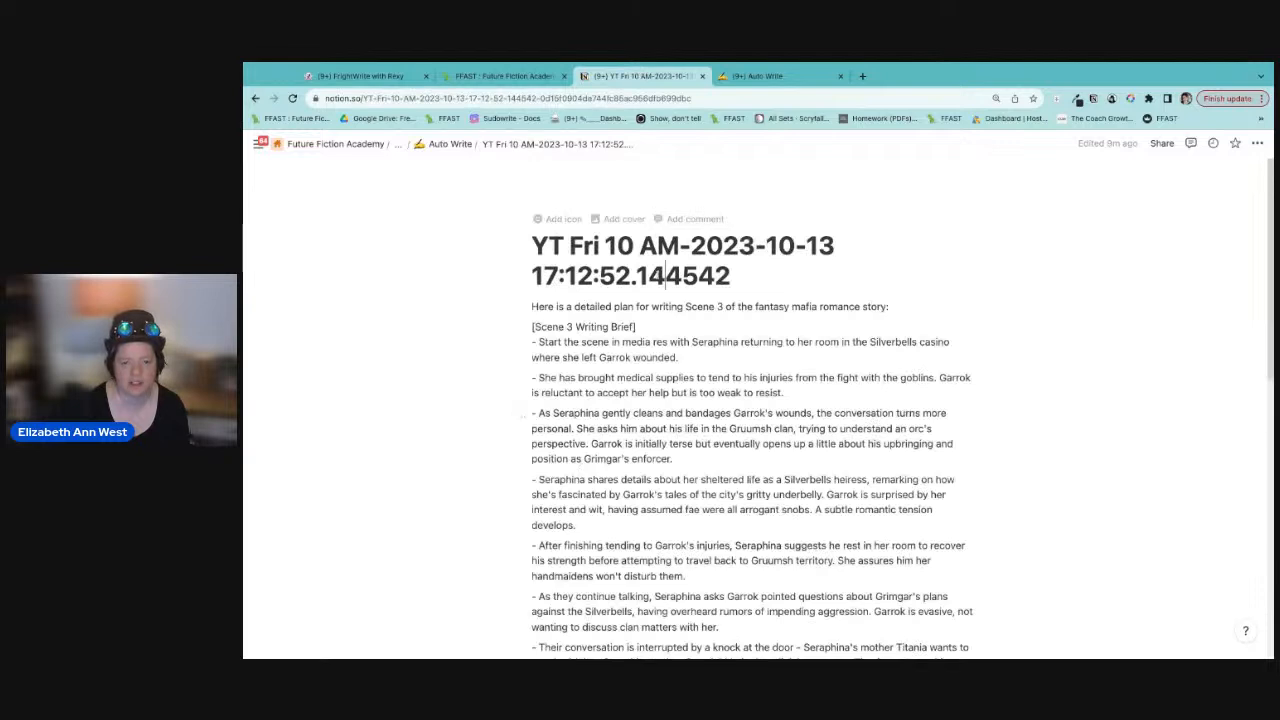
left_click_drag(745, 277, 499, 245)
type("Sc")
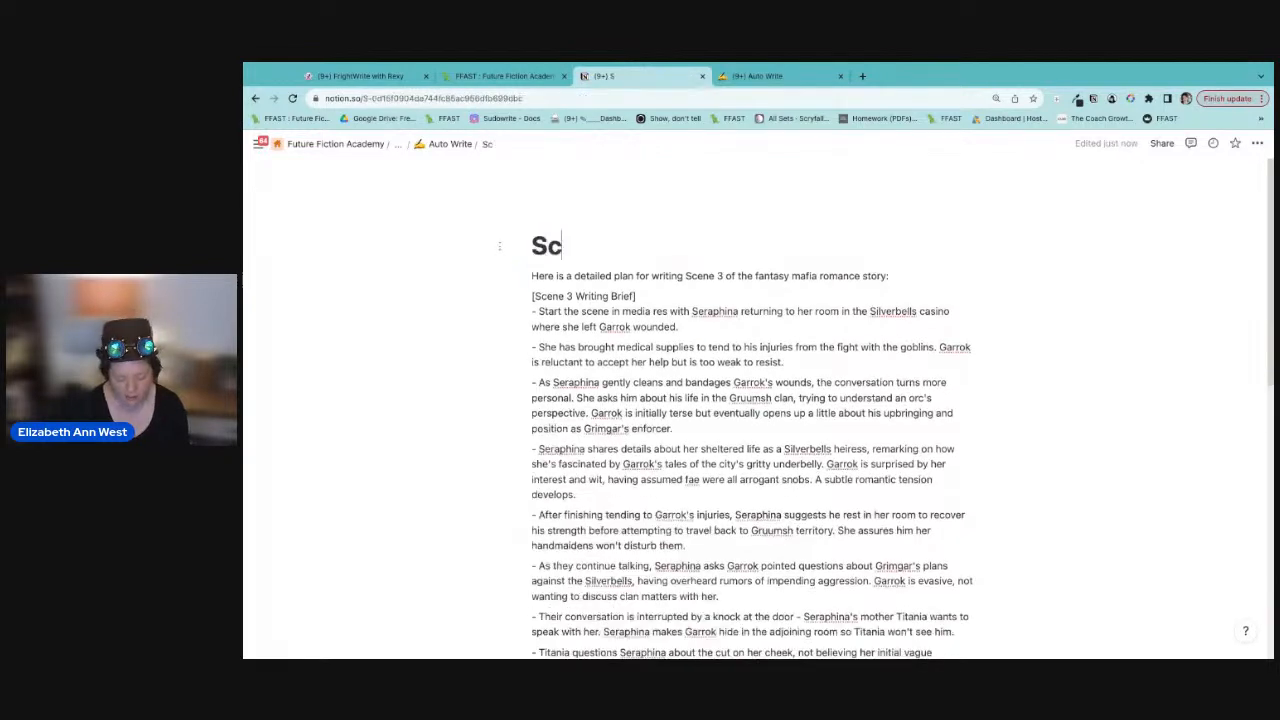
type("ene 3 Writing Brief")
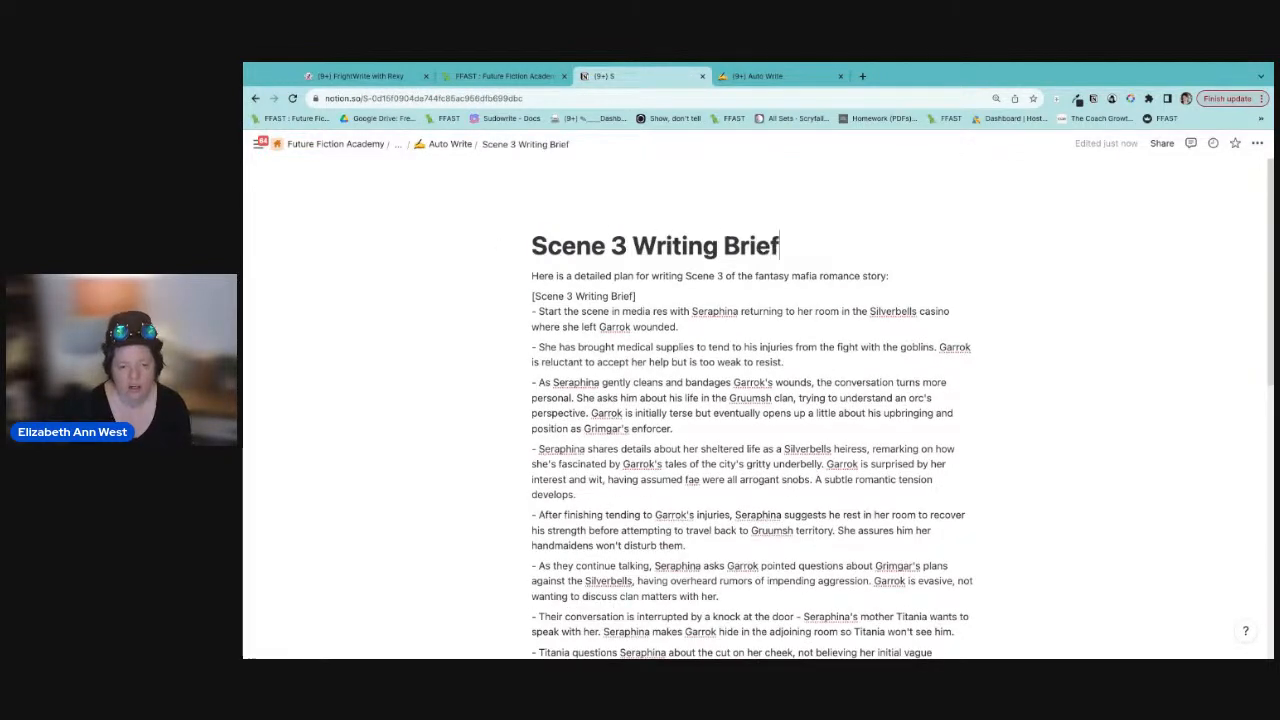
Step: Rename the generated draft stamped 17:15:00 on the Auto Write page as "Scene 3"
left_click(450, 144)
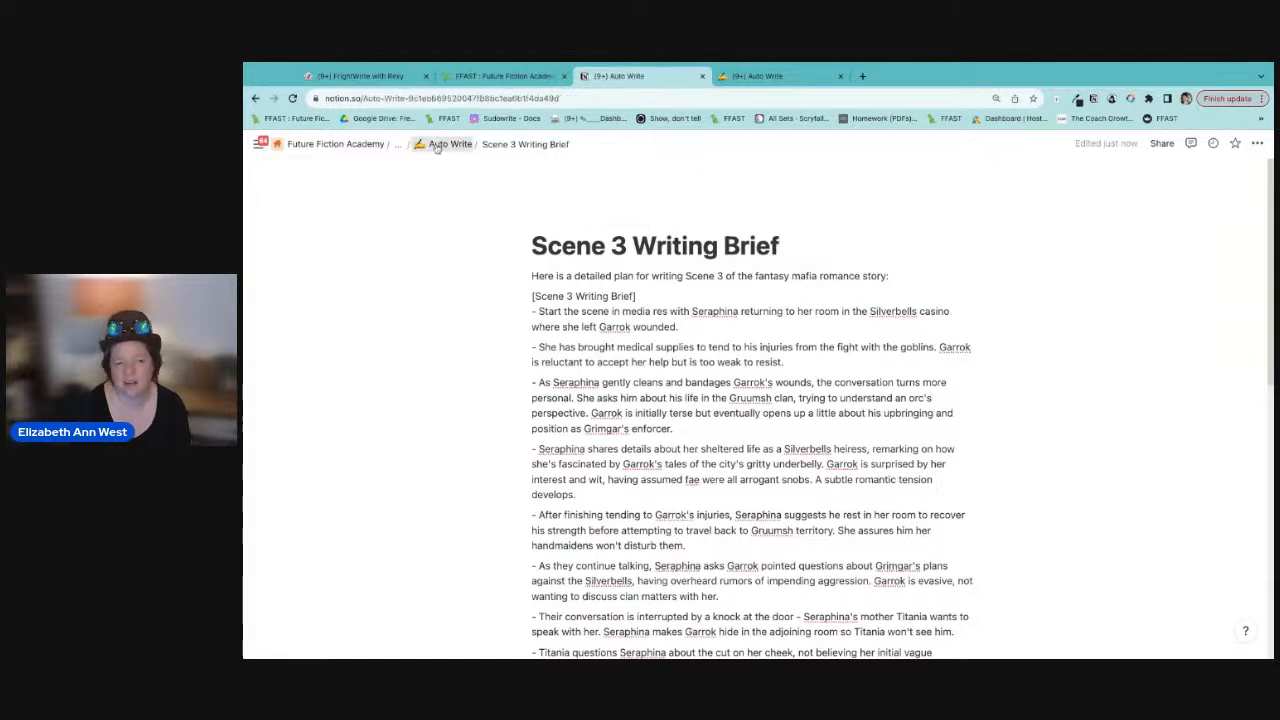
scroll(675, 376, "down", 15)
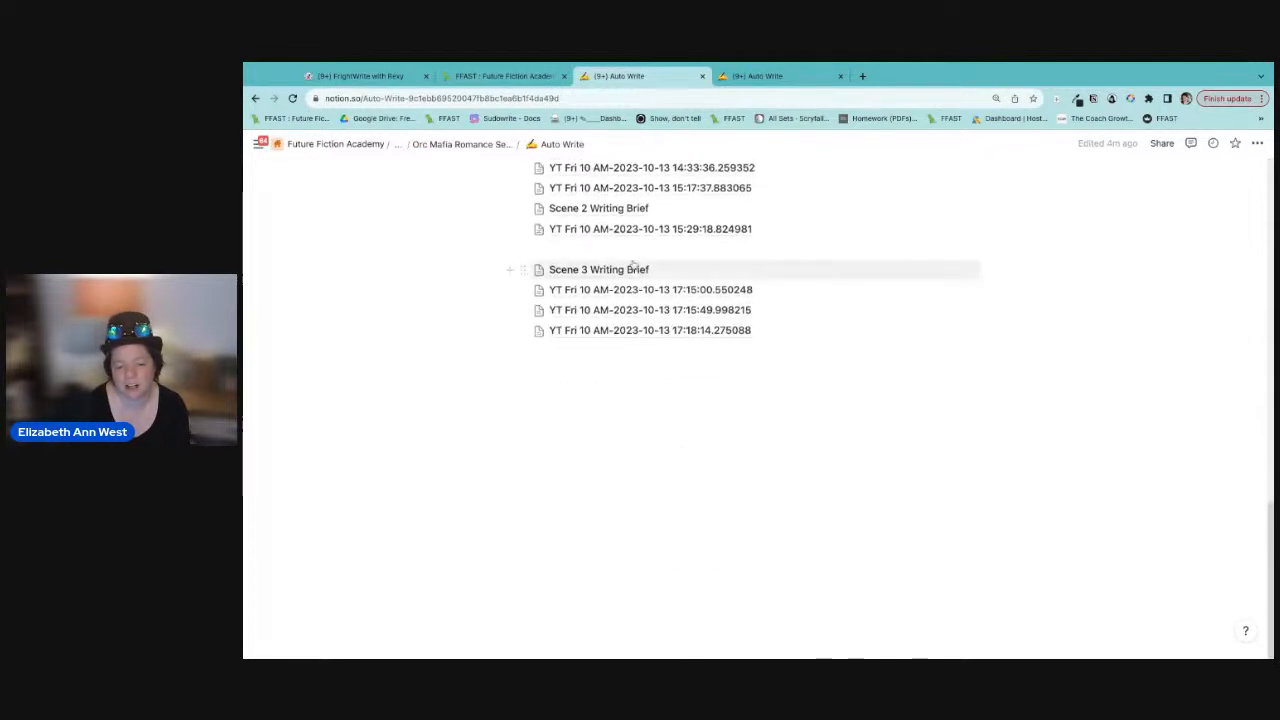
mouse_move(623, 292)
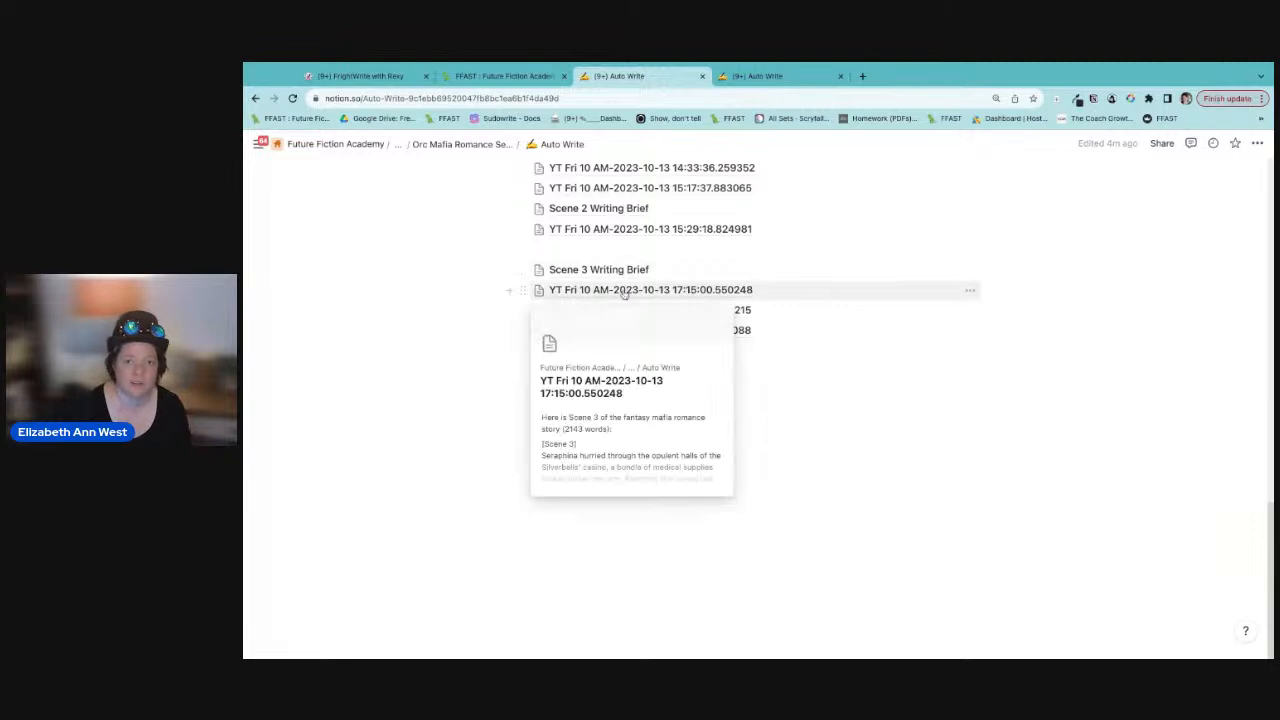
left_click(623, 290)
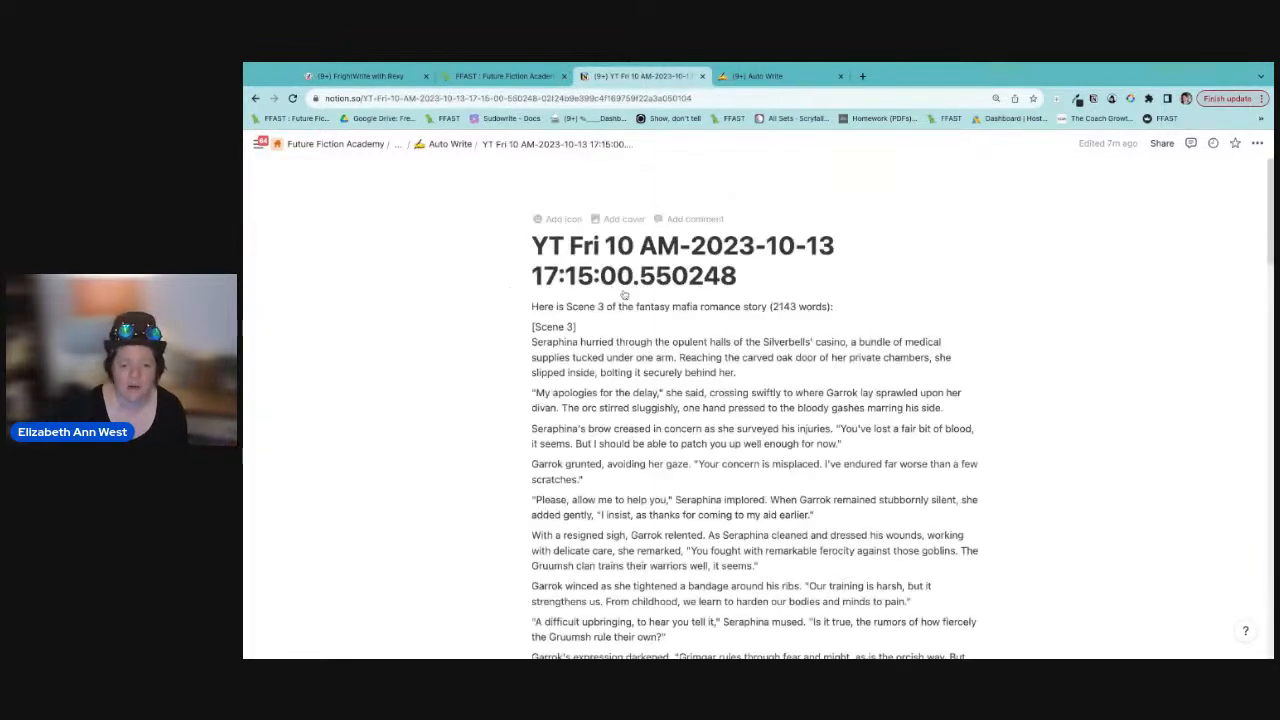
left_click_drag(748, 270, 548, 247)
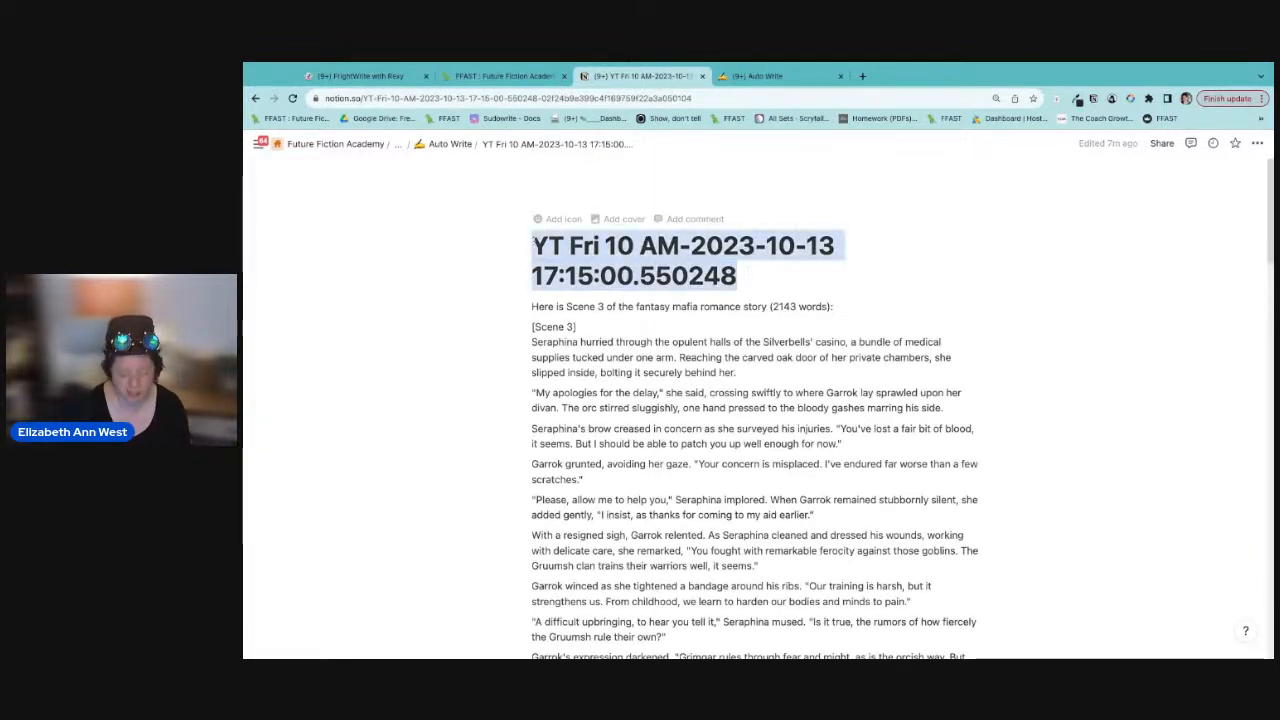
type("Scene 23")
key("BackSpace")
key("BackSpace")
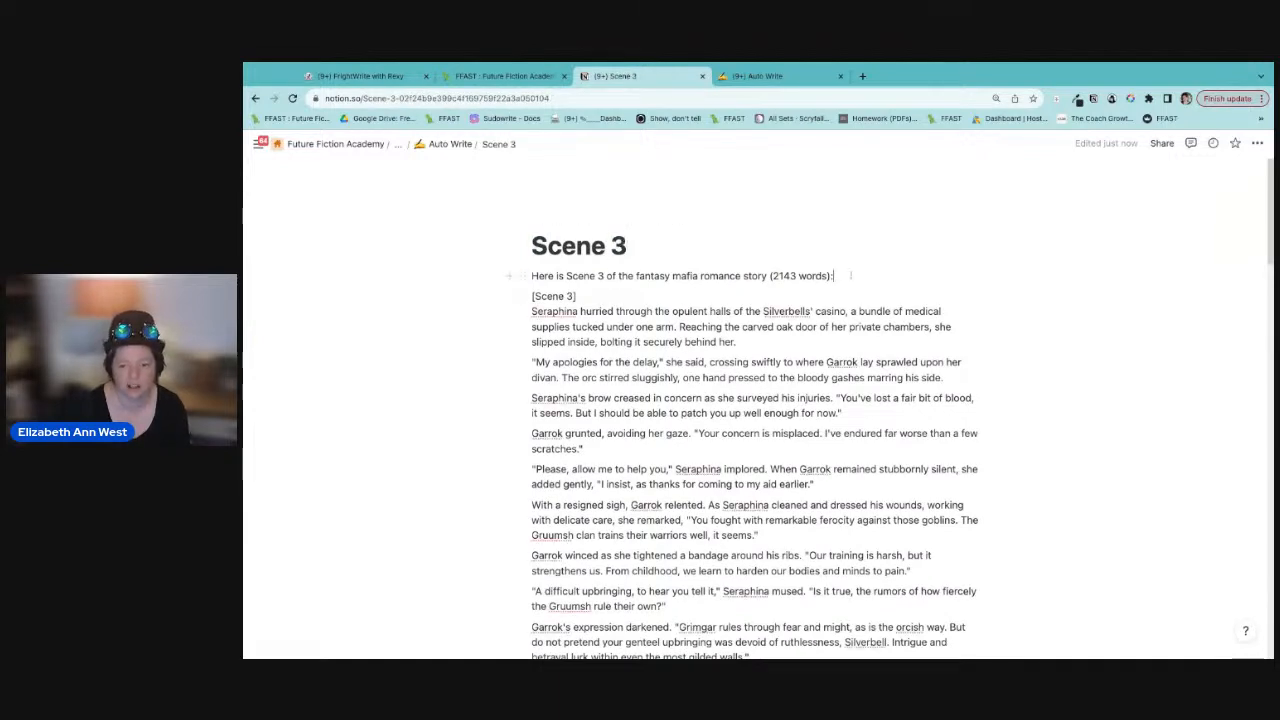
Step: Delete the AI's introductory line above the [Scene 3] heading on the Scene 3 page
left_click_drag(836, 276, 446, 266)
key("BackSpace")
key("BackSpace")
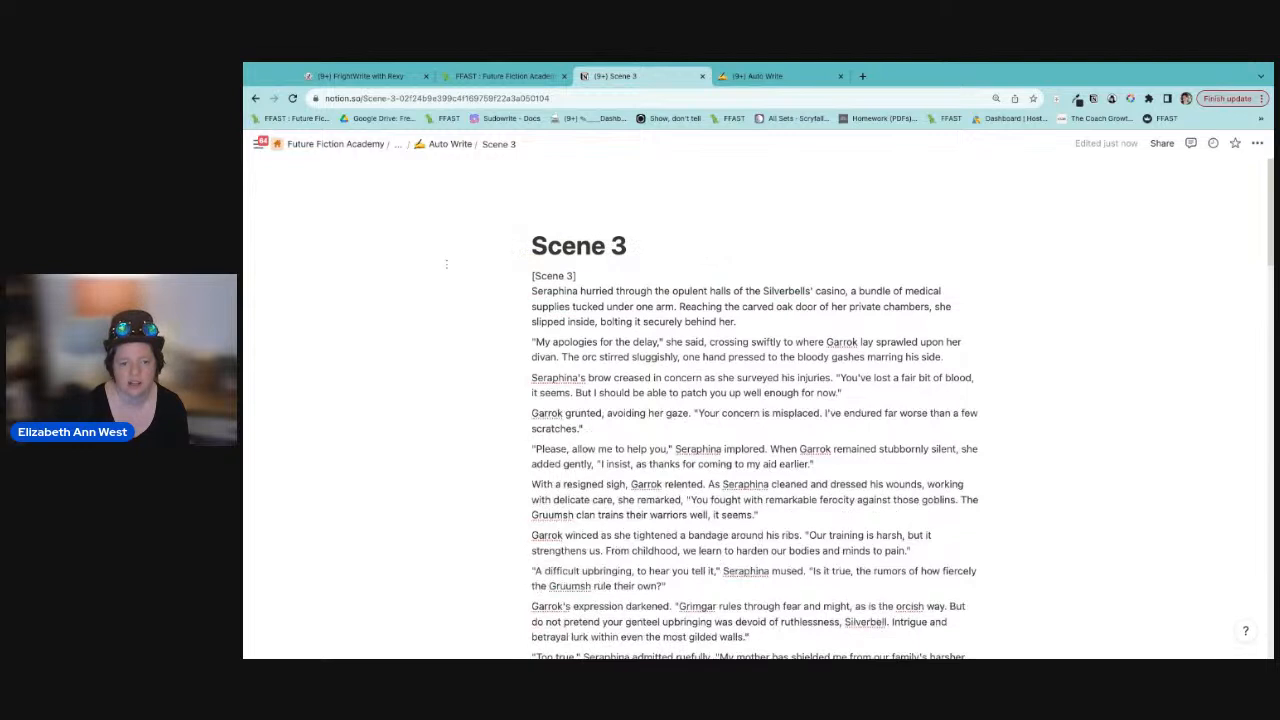
Step: Check the word count of the Scene 3 page
left_click(1264, 148)
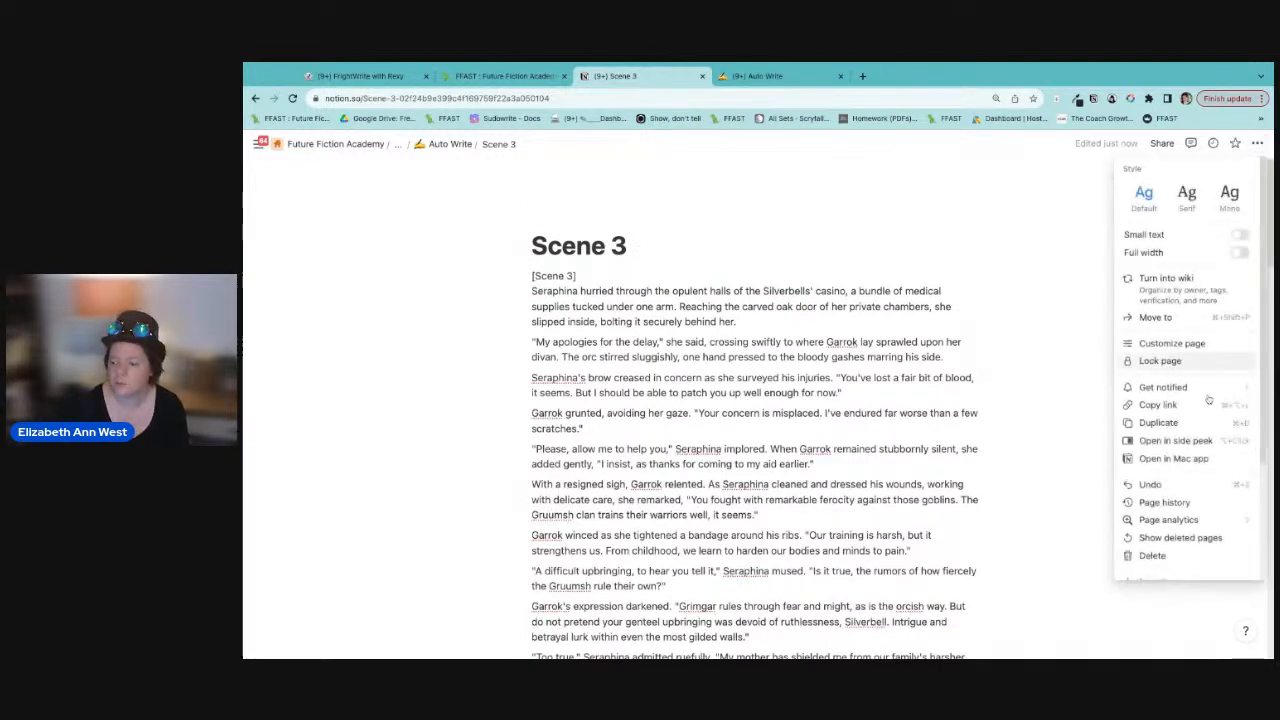
scroll(1200, 380, "down", 3)
left_click(911, 406)
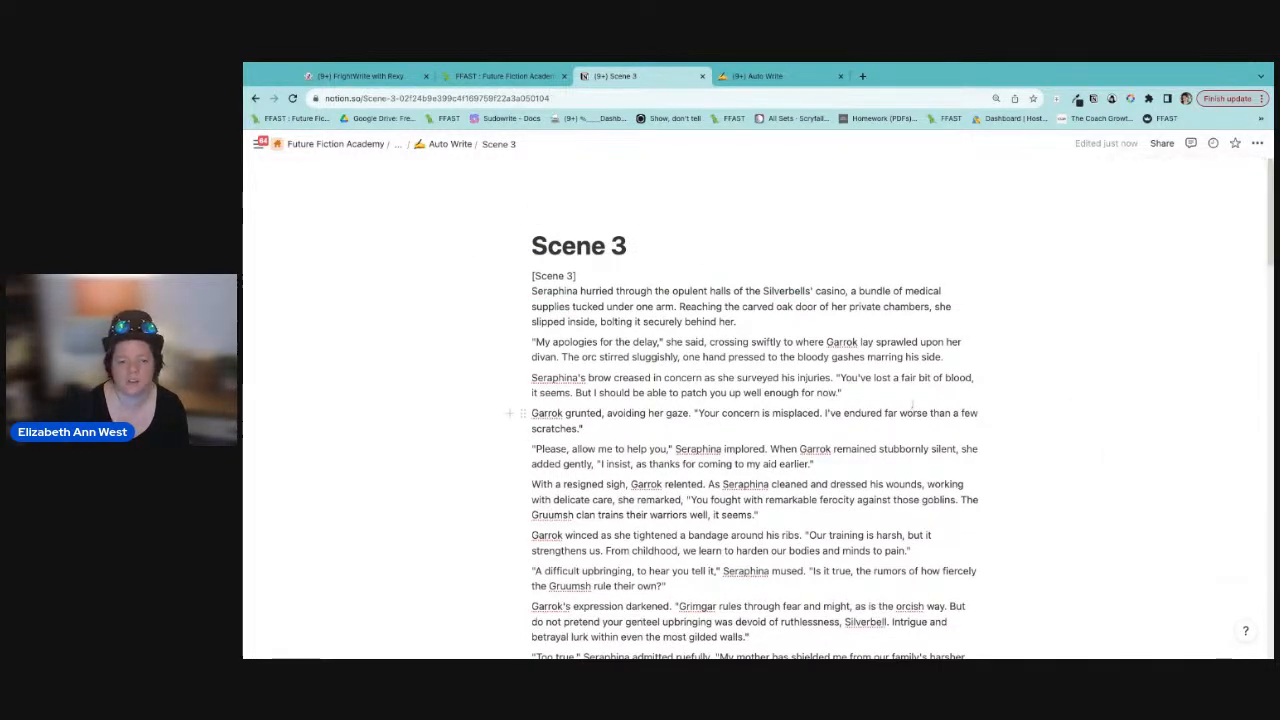
scroll(637, 368, "down", 1)
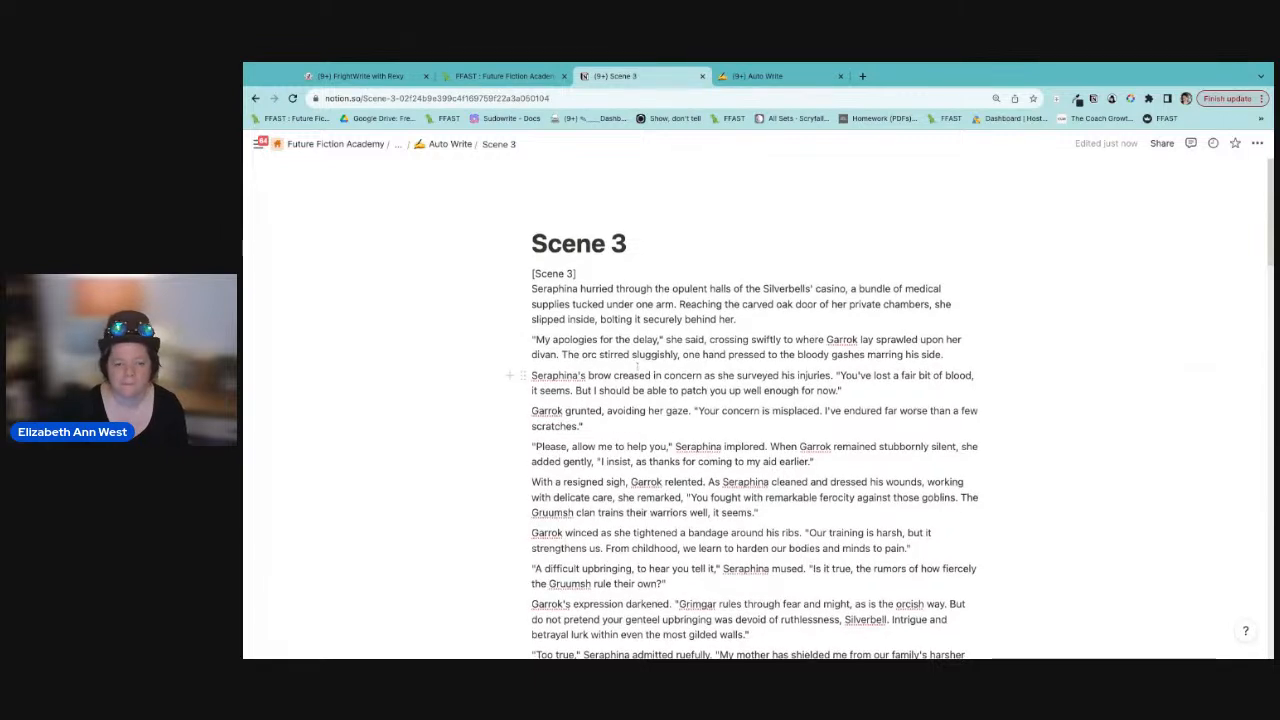
Step: Move the Scene 3 page from the Auto Write list into the Notion 21 page
left_click(450, 144)
scroll(570, 470, "down", 10)
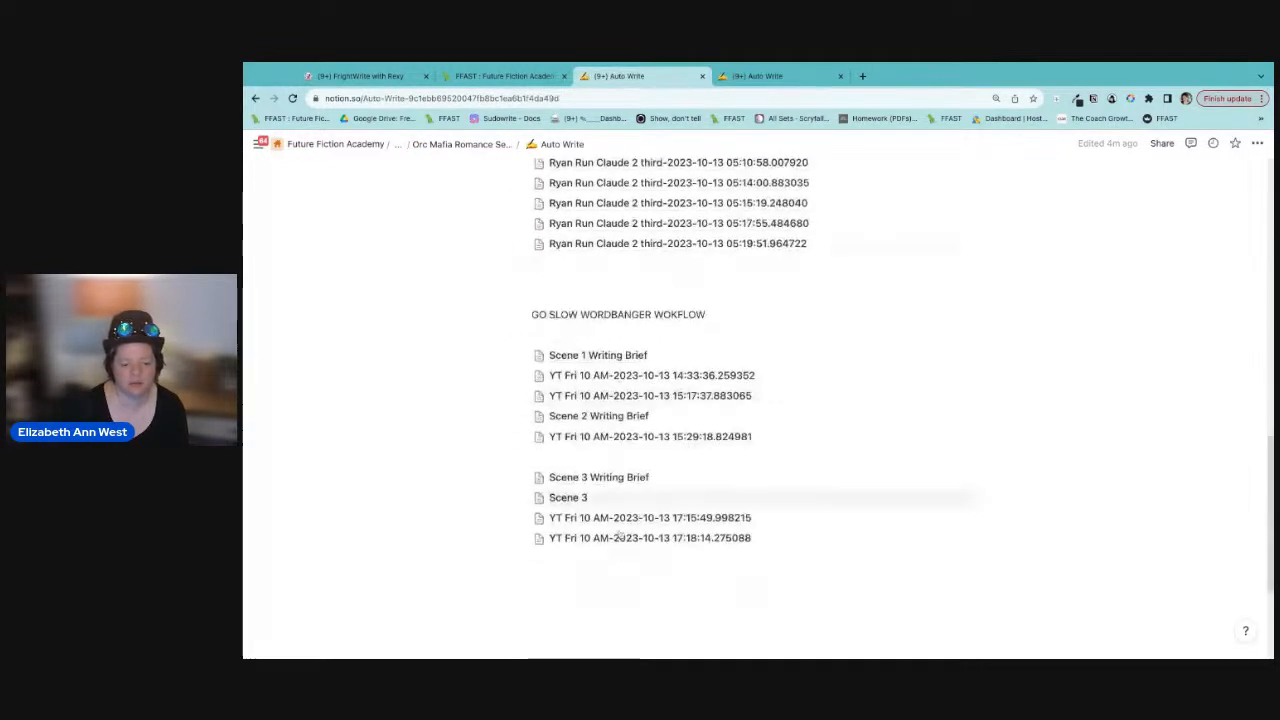
scroll(568, 497, "up", 15)
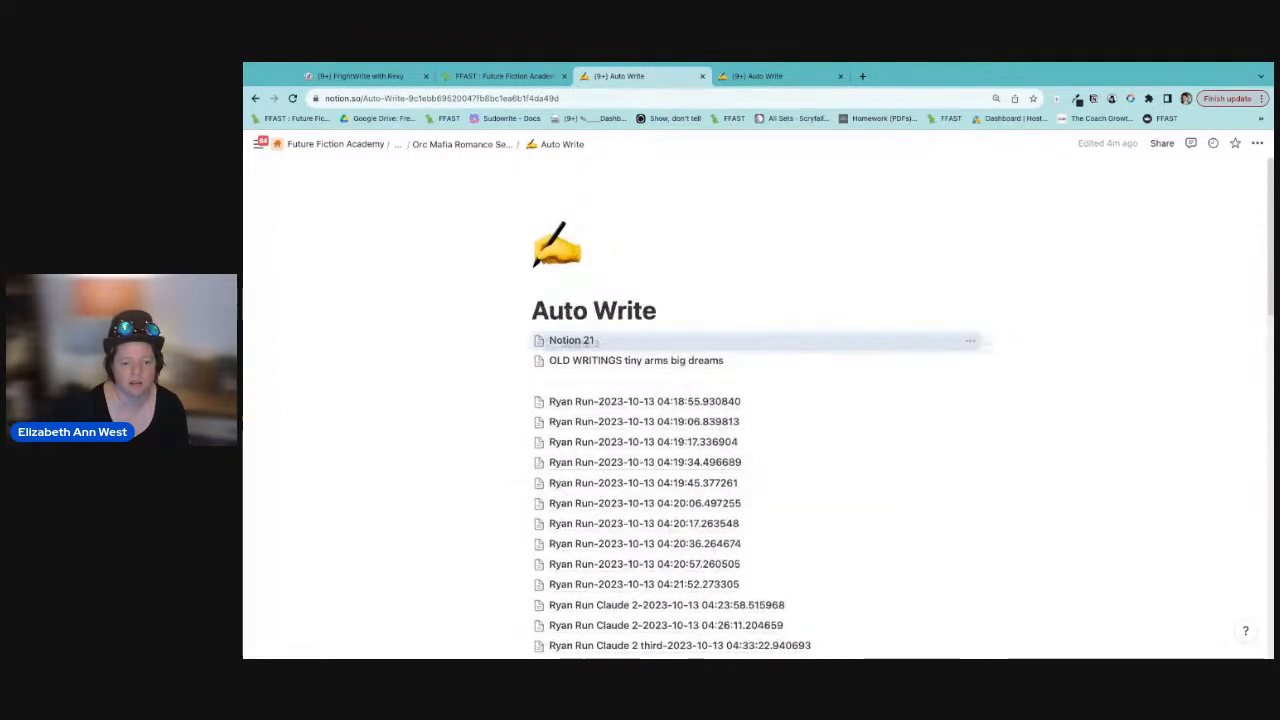
scroll(849, 390, "down", 10)
scroll(849, 390, "down", 3)
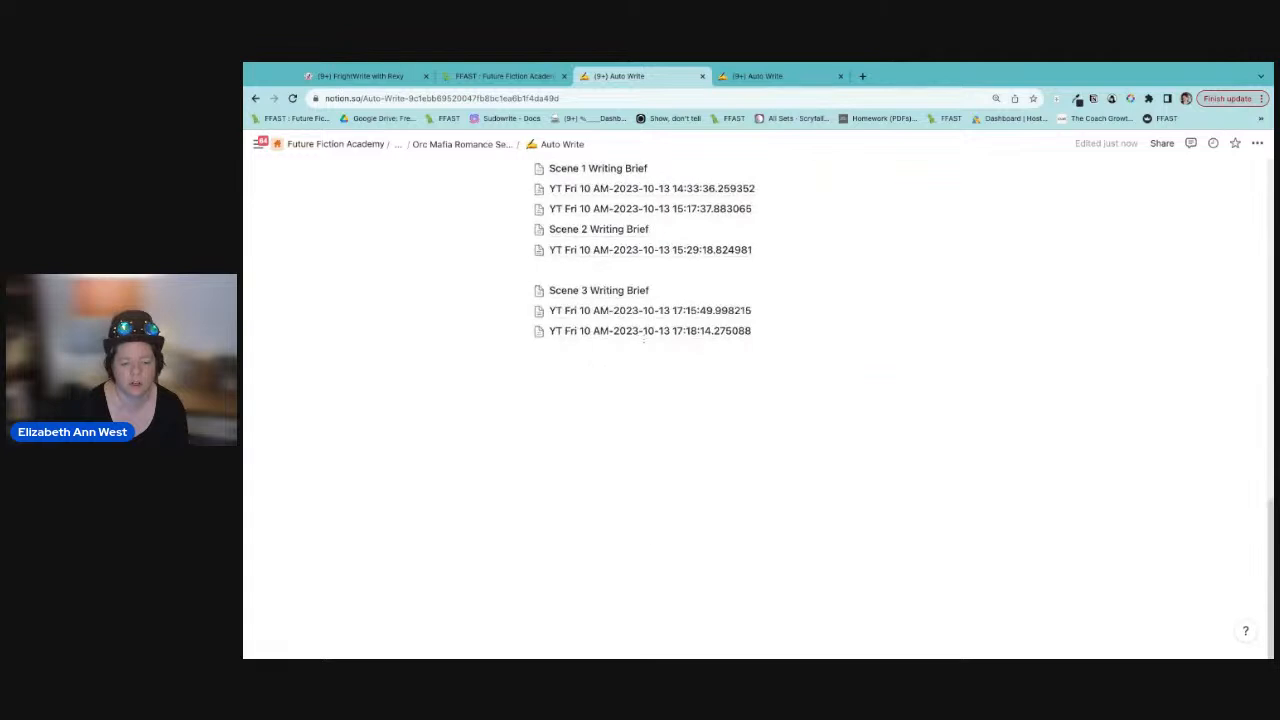
Step: Rename the generated draft stamped 17:15:49 on the Auto Write page as "Scene 4 Writing Brief"
left_click(612, 310)
left_click_drag(749, 276, 533, 245)
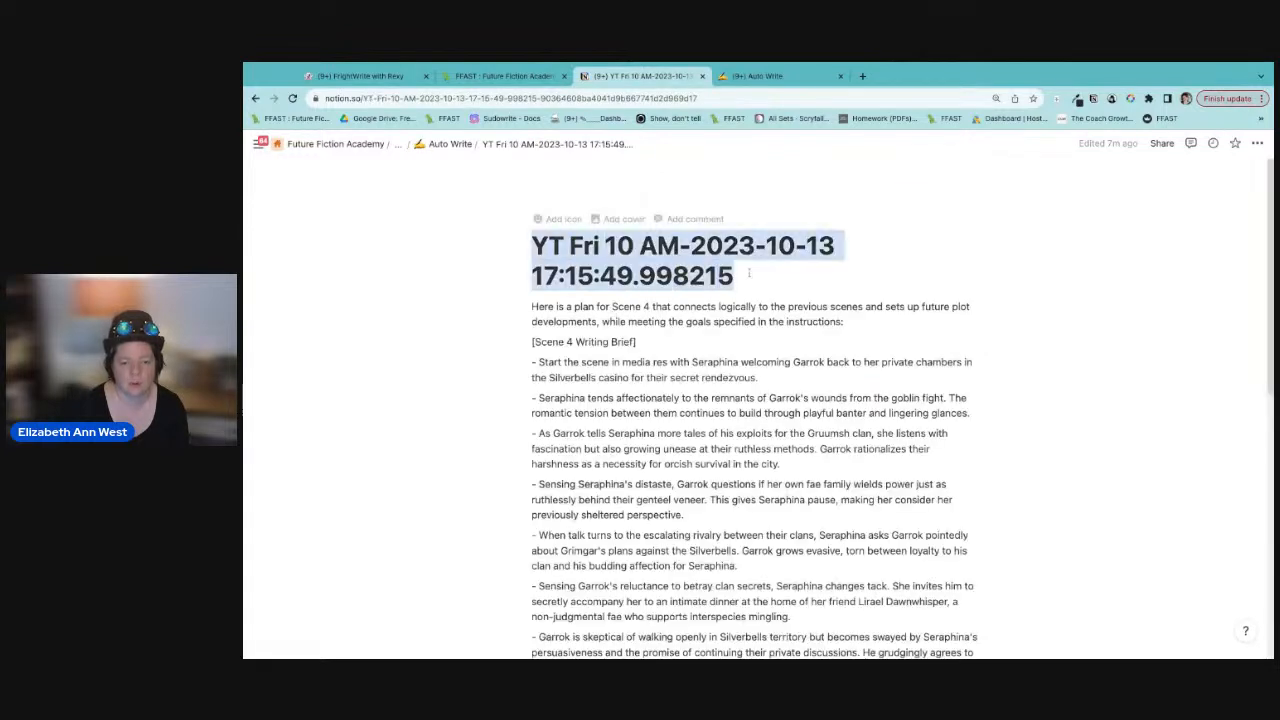
type("Scene 4 ")
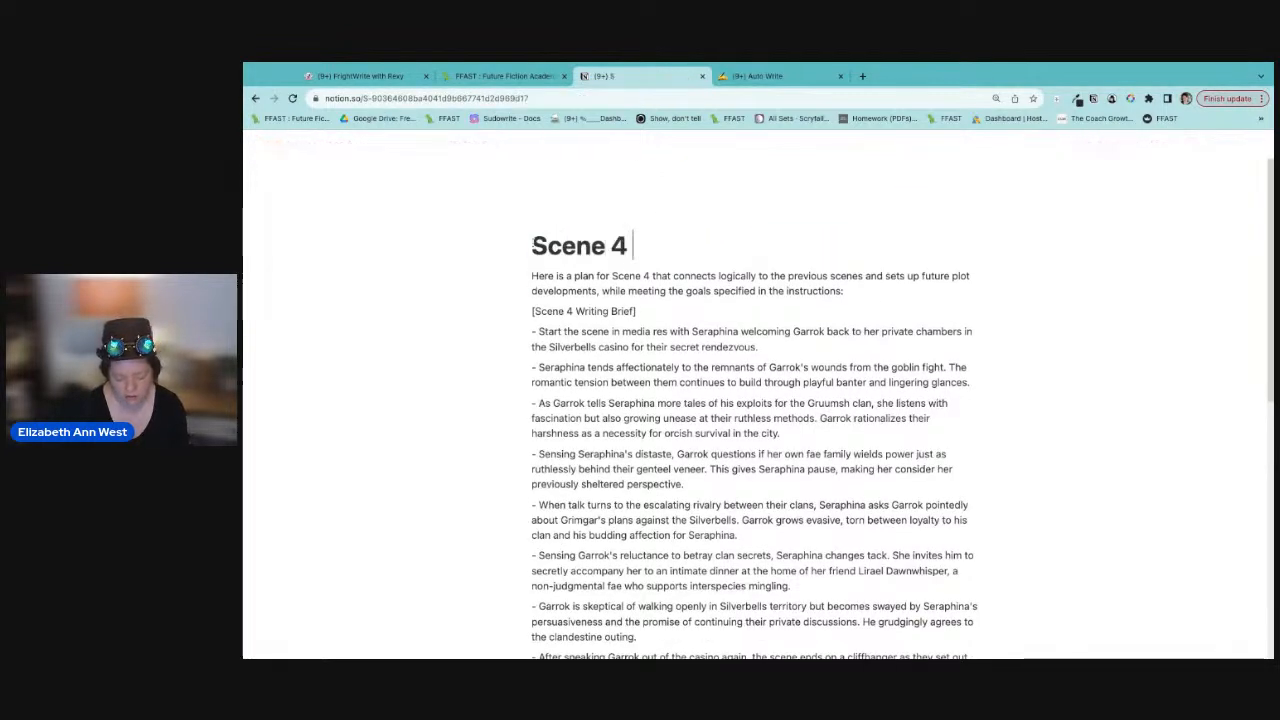
type("Writing Brief")
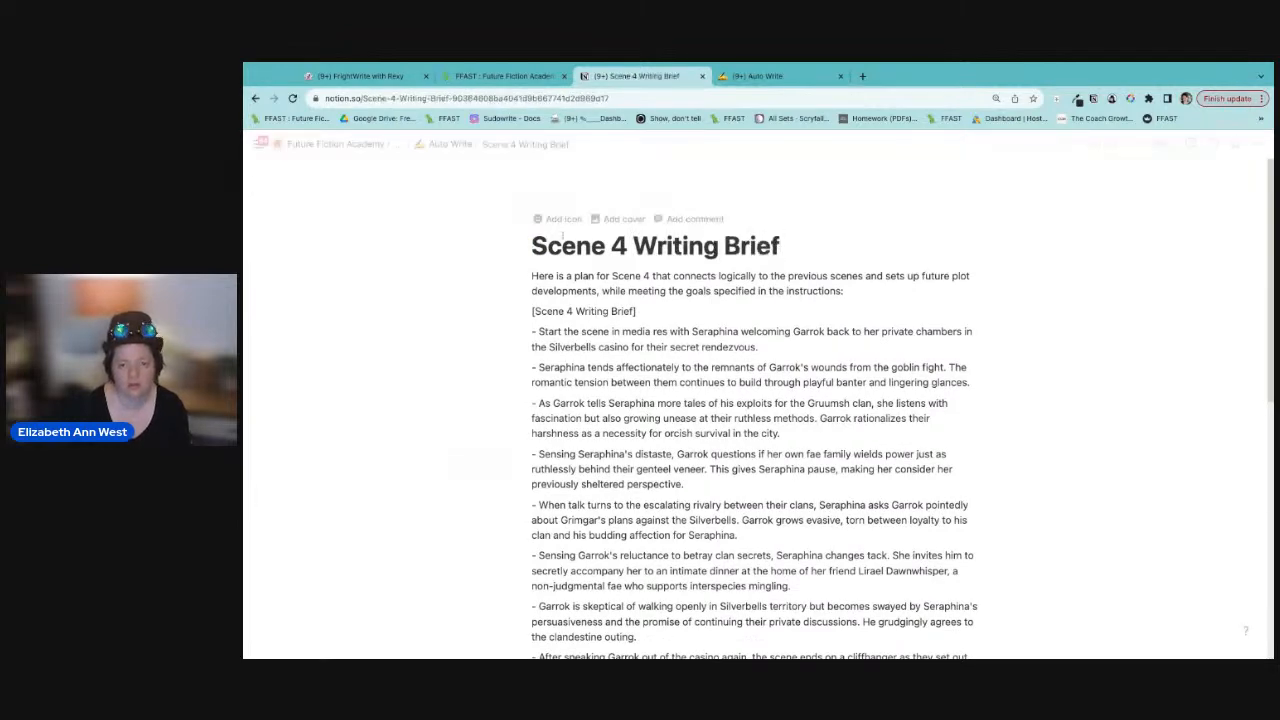
Step: Rename the generated draft stamped 17:18:14 on the Auto Write page as "Scene 4"
left_click(450, 145)
scroll(686, 449, "down", 15)
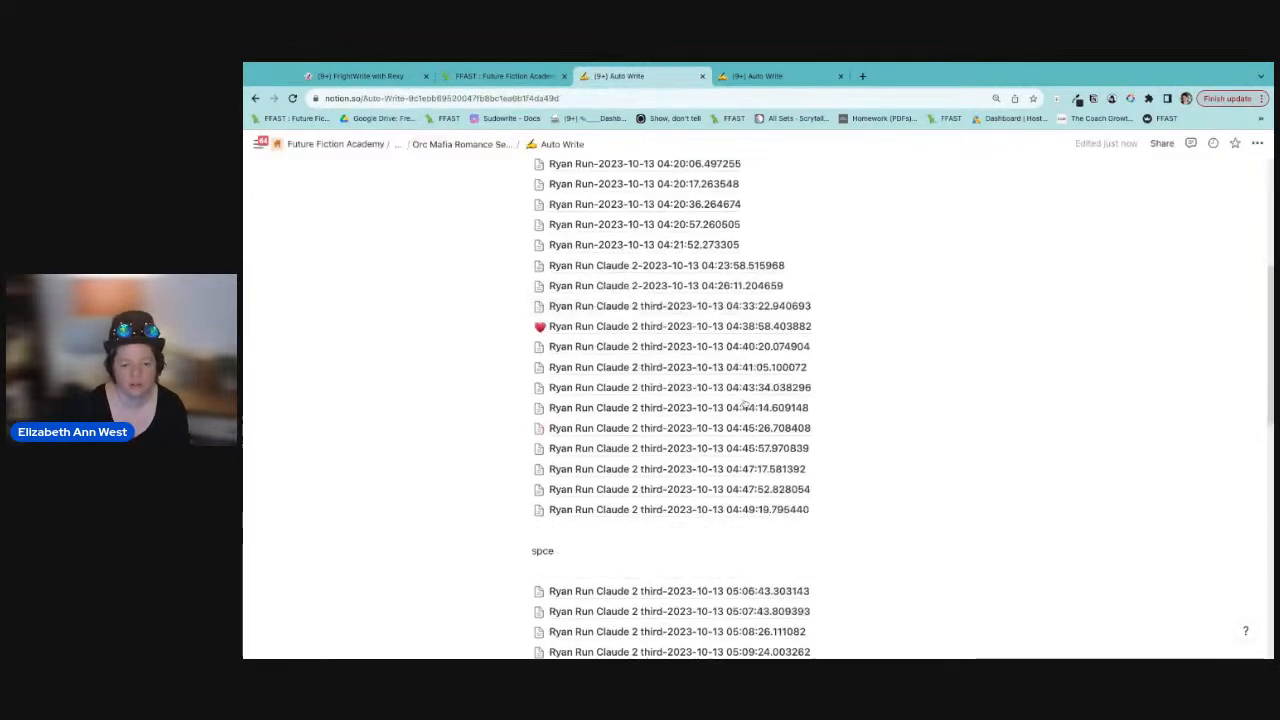
left_click(569, 332)
left_click_drag(738, 276, 476, 237)
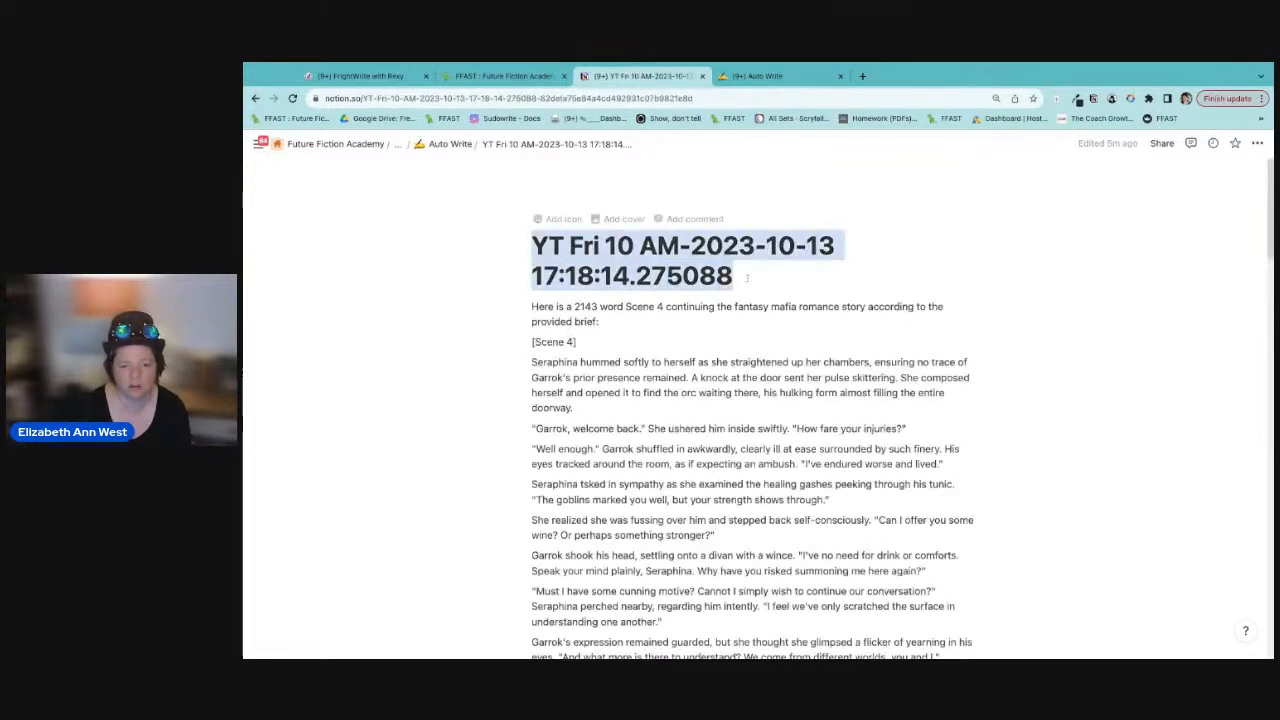
type("Scene 4")
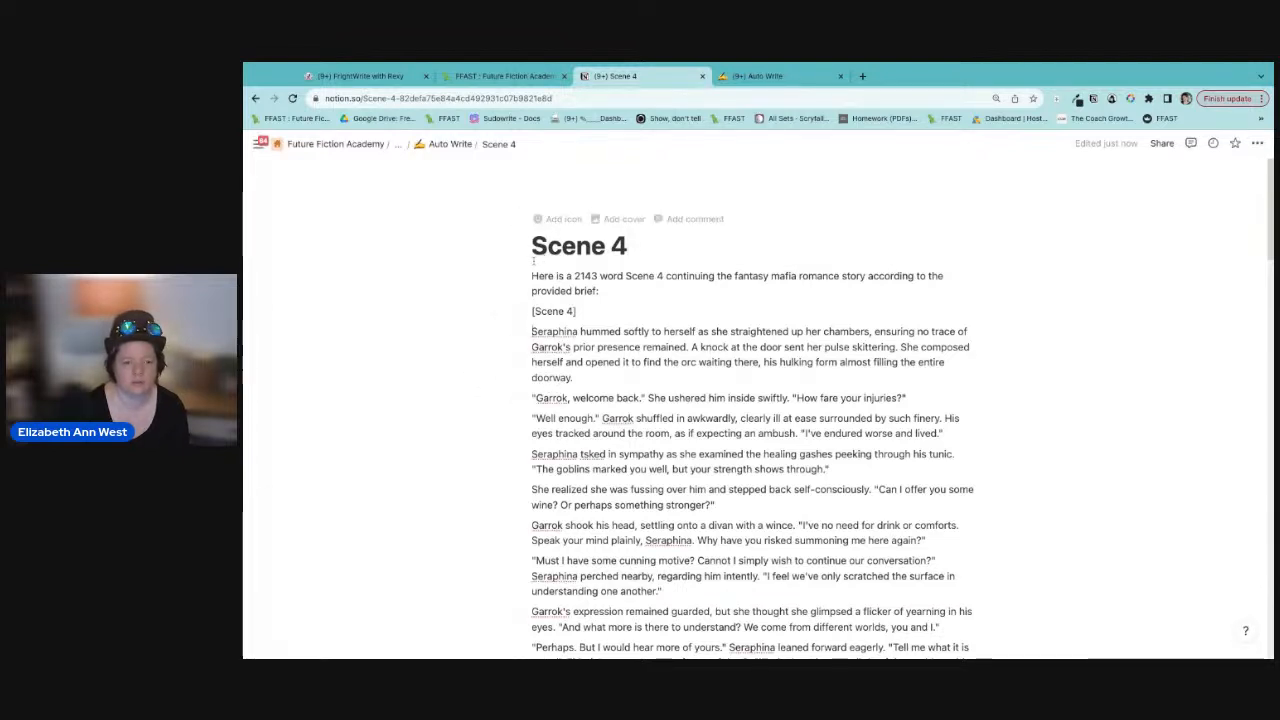
Step: Move the Scene 4 page from the Auto Write list into the Notion 21 page and view the Scene 3 page there
left_click(450, 144)
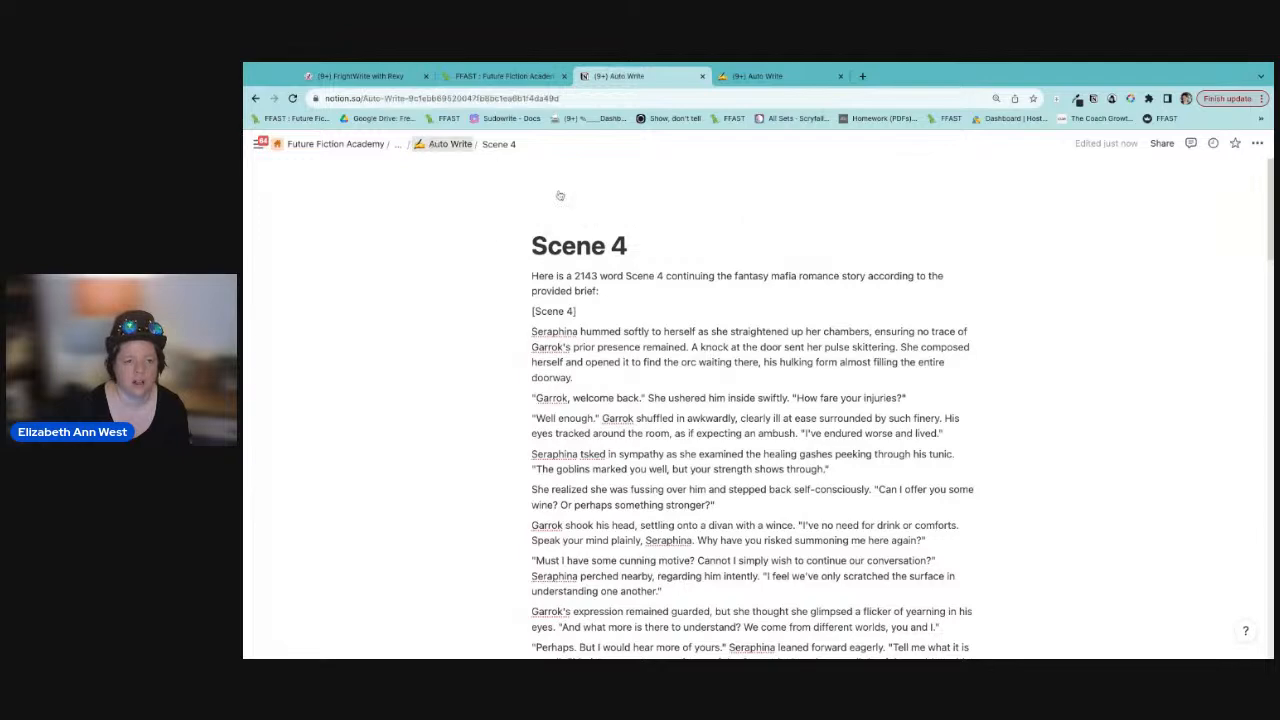
scroll(565, 352, "down", 15)
mouse_move(565, 340)
left_mouse_down()
mouse_move(595, 352)
mouse_move(640, 325)
mouse_move(582, 342)
left_mouse_up()
left_click(574, 342)
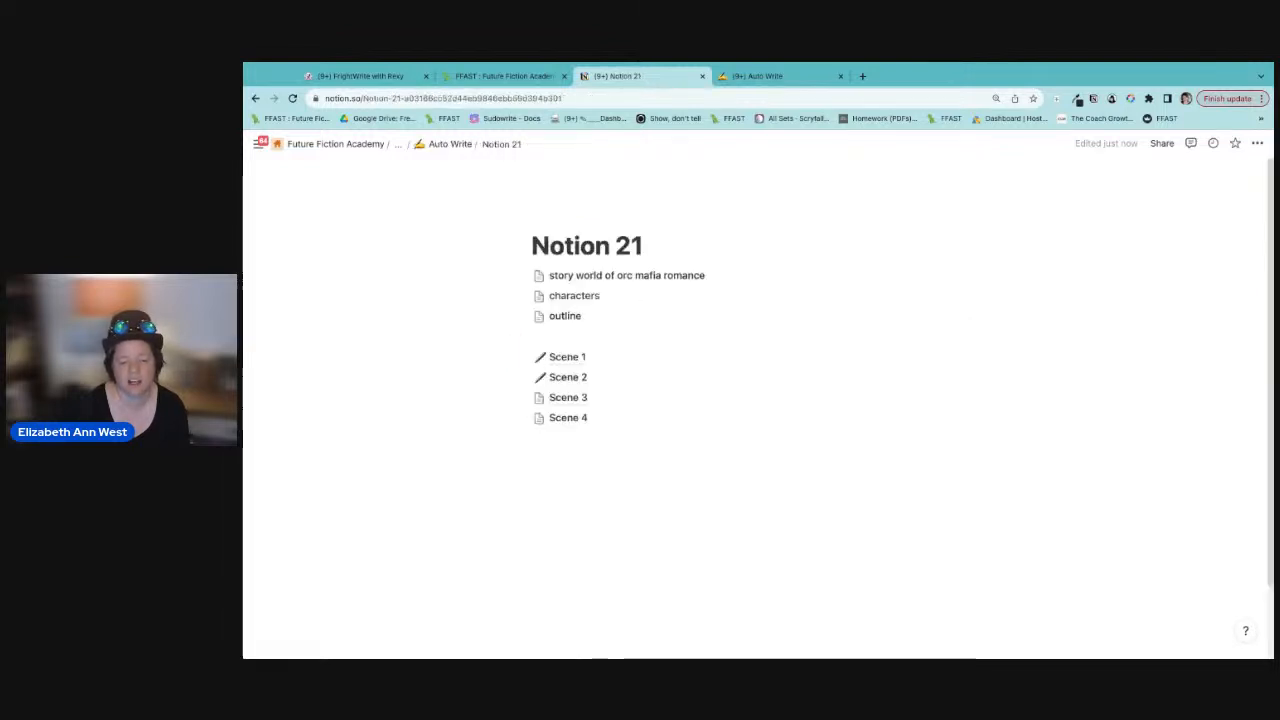
left_click(590, 398)
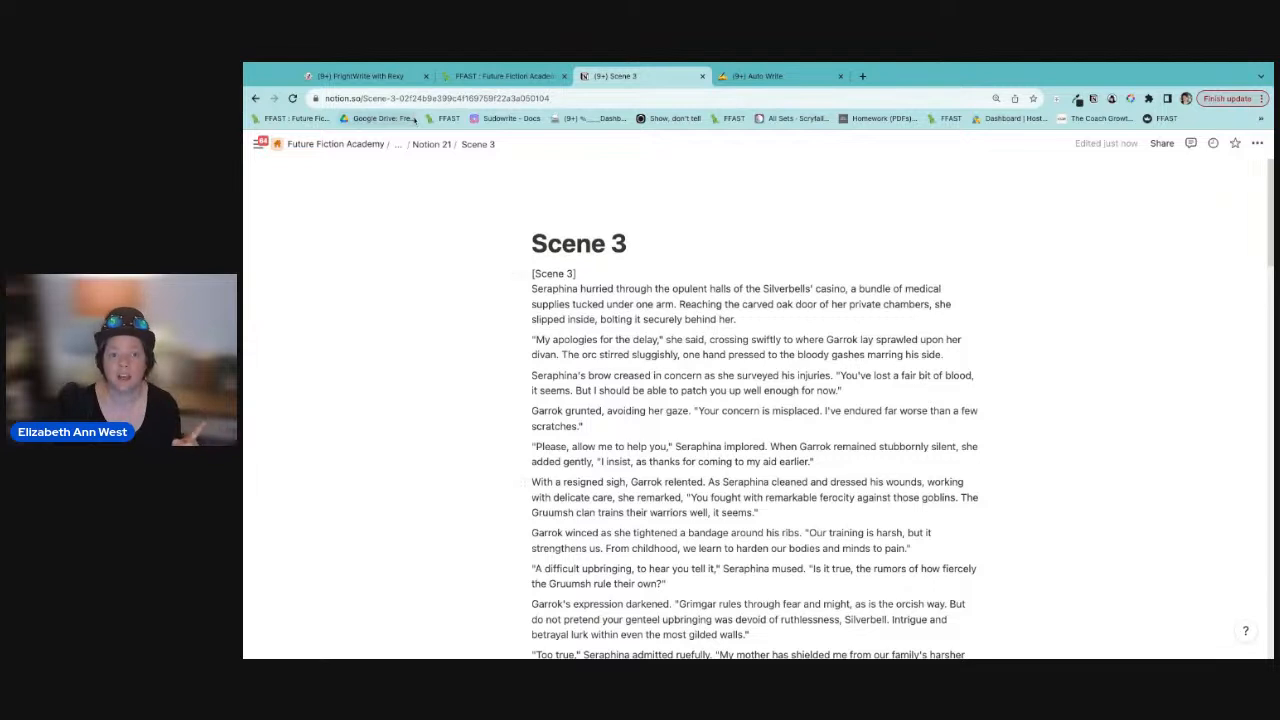
left_click(432, 146)
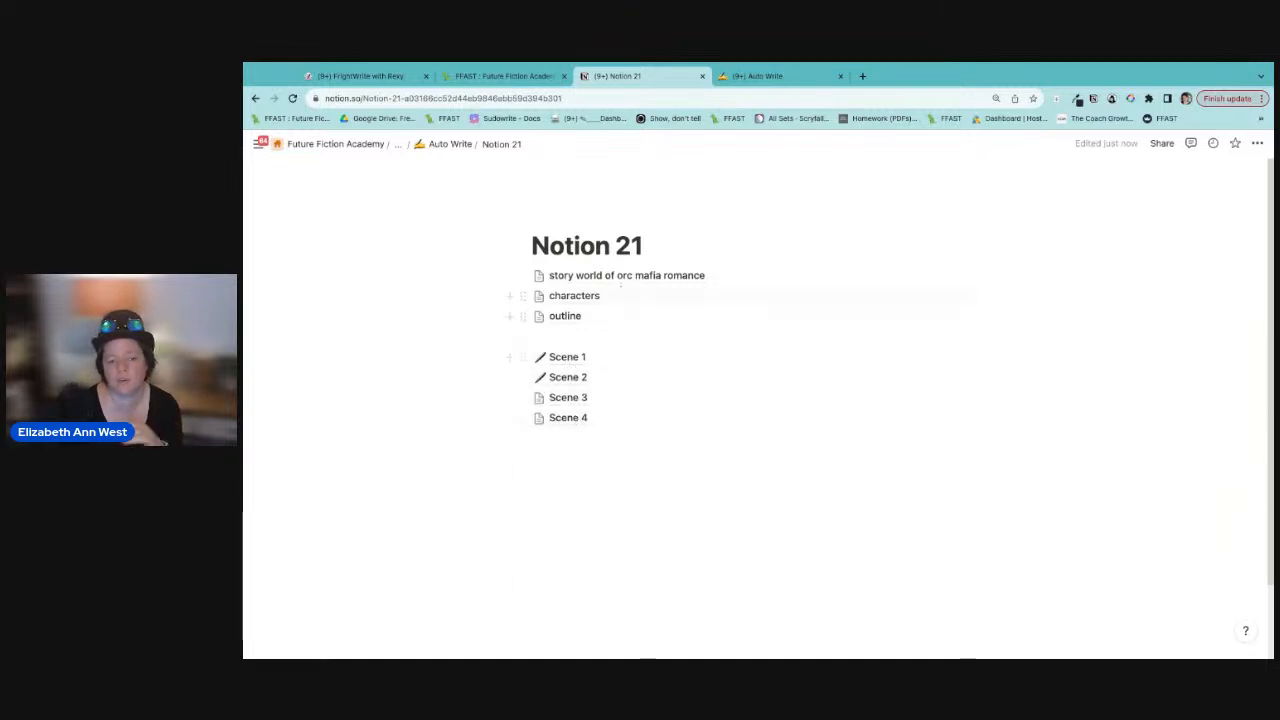
Step: Duplicate the Scene 1 page in Notion 21 and move the copy to the Orc Mafia Romance Series page
right_click(568, 366)
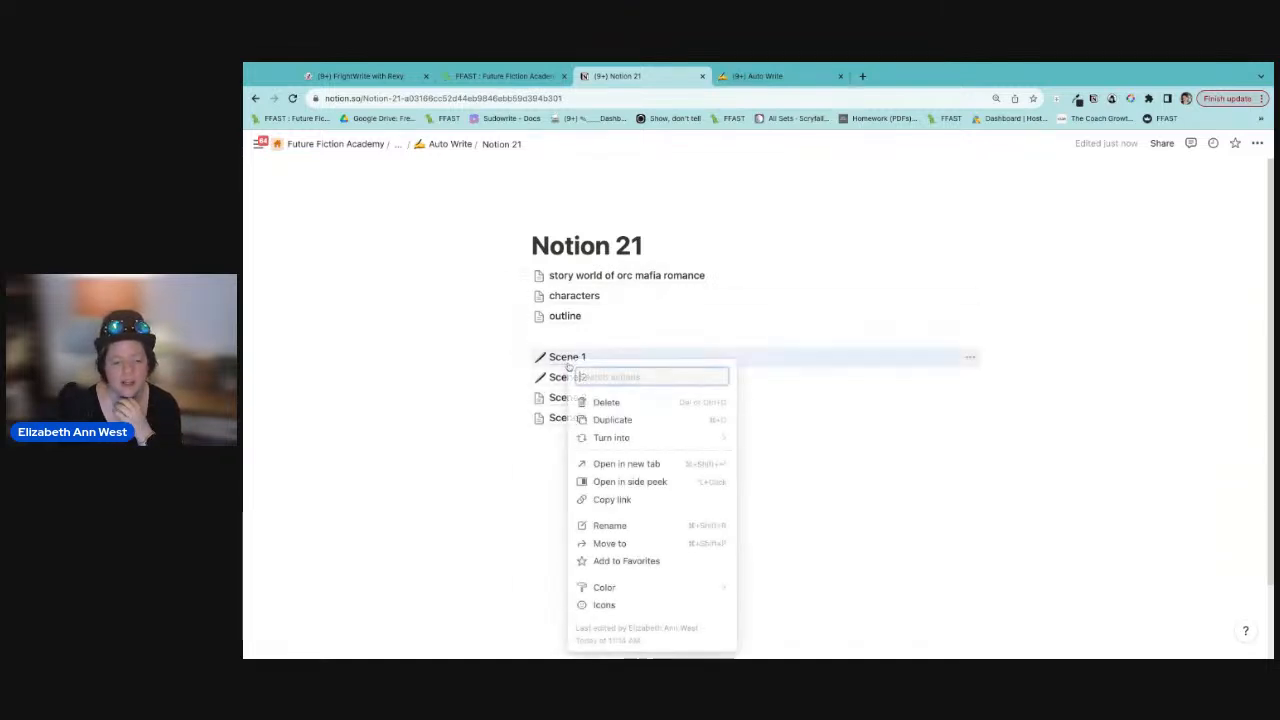
left_click(608, 420)
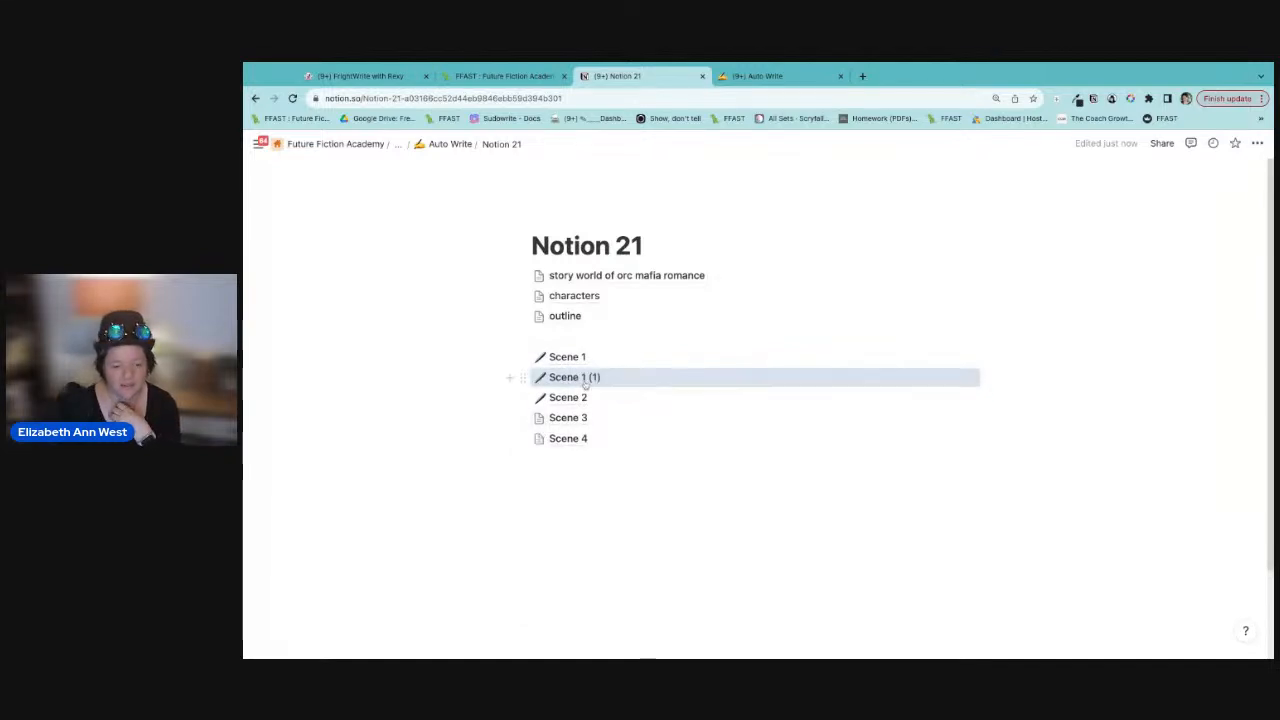
right_click(586, 381)
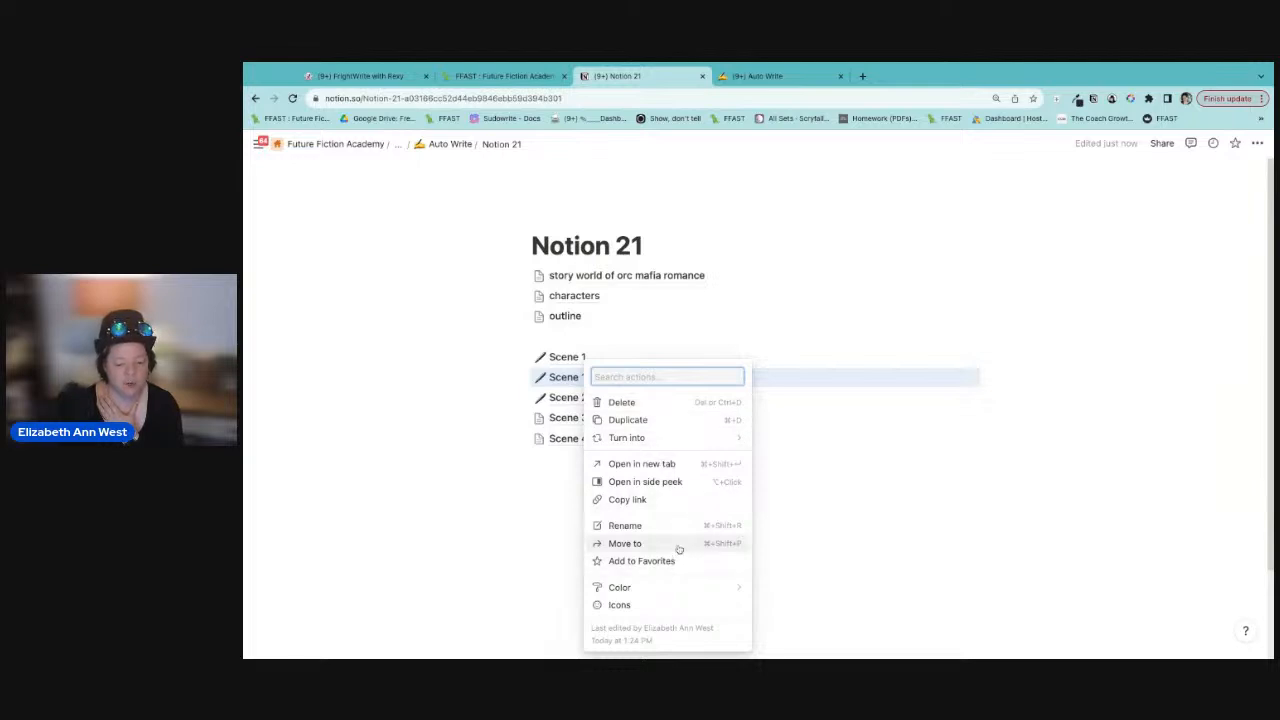
left_click(624, 543)
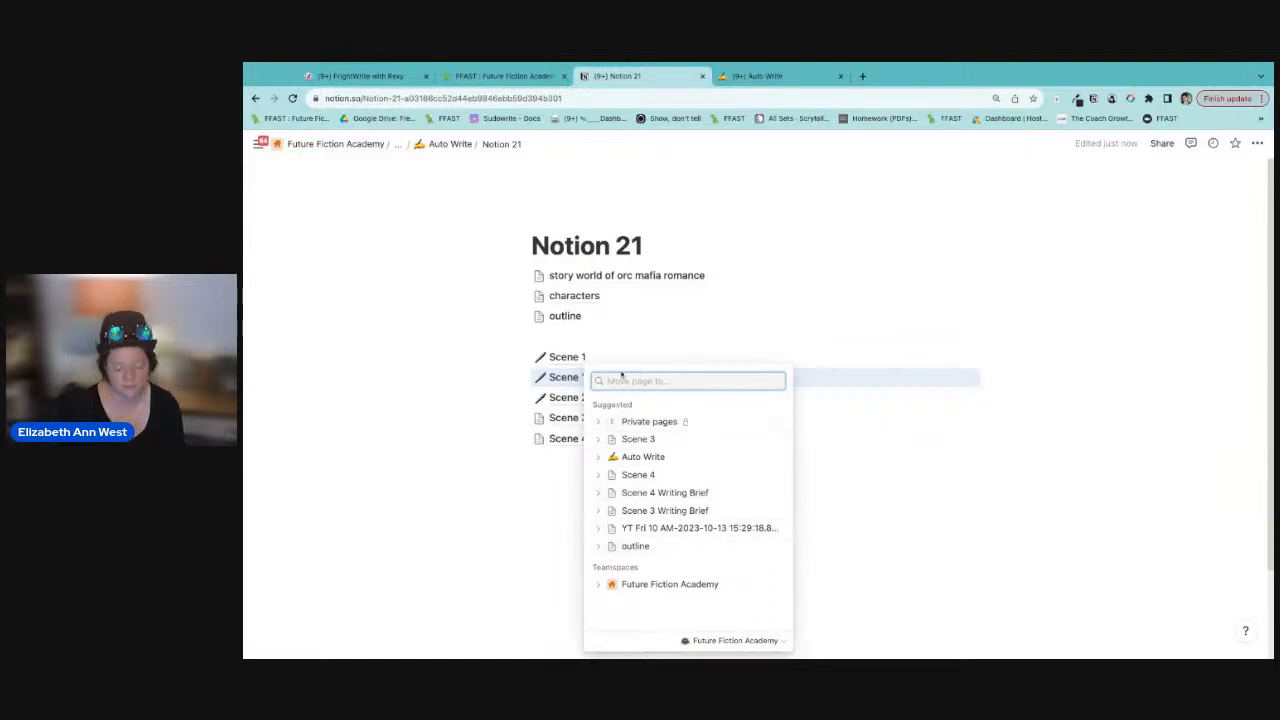
type("or")
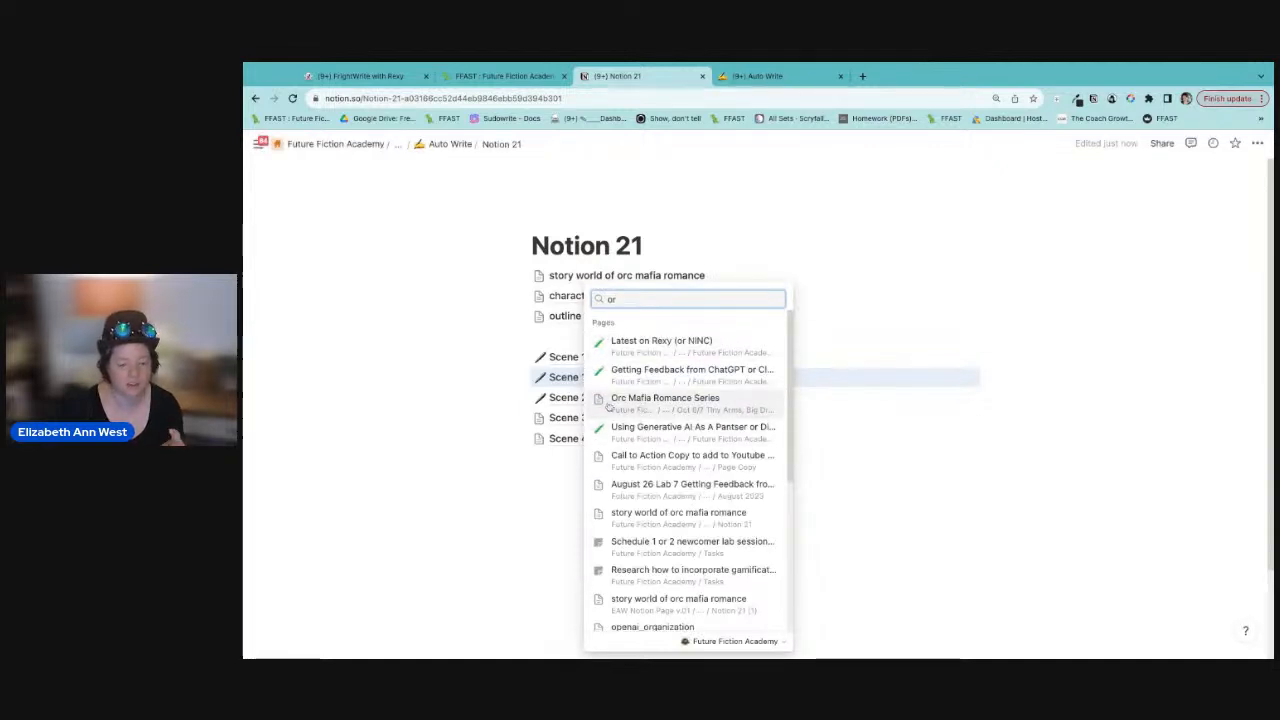
left_click(608, 405)
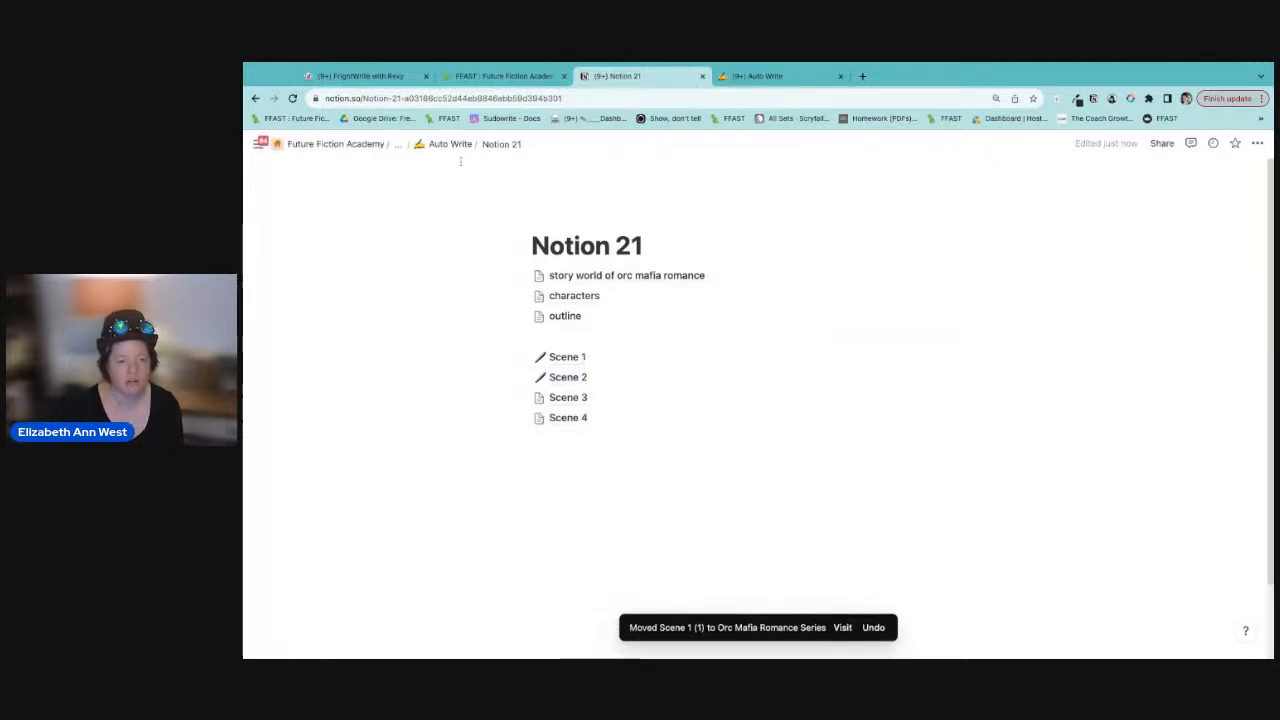
Step: Duplicate the Scene 2 page in Notion 21 and move the copy to the Orc Mafia Romance Series page
right_click(590, 380)
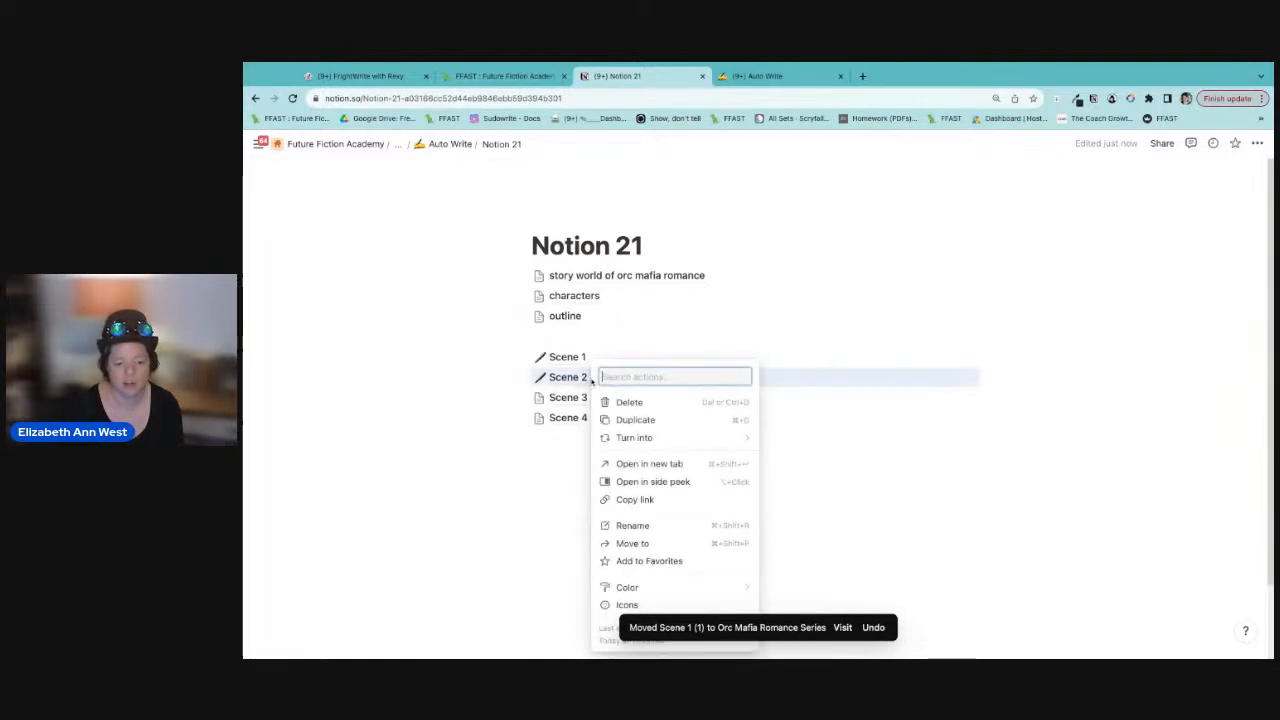
left_click(628, 420)
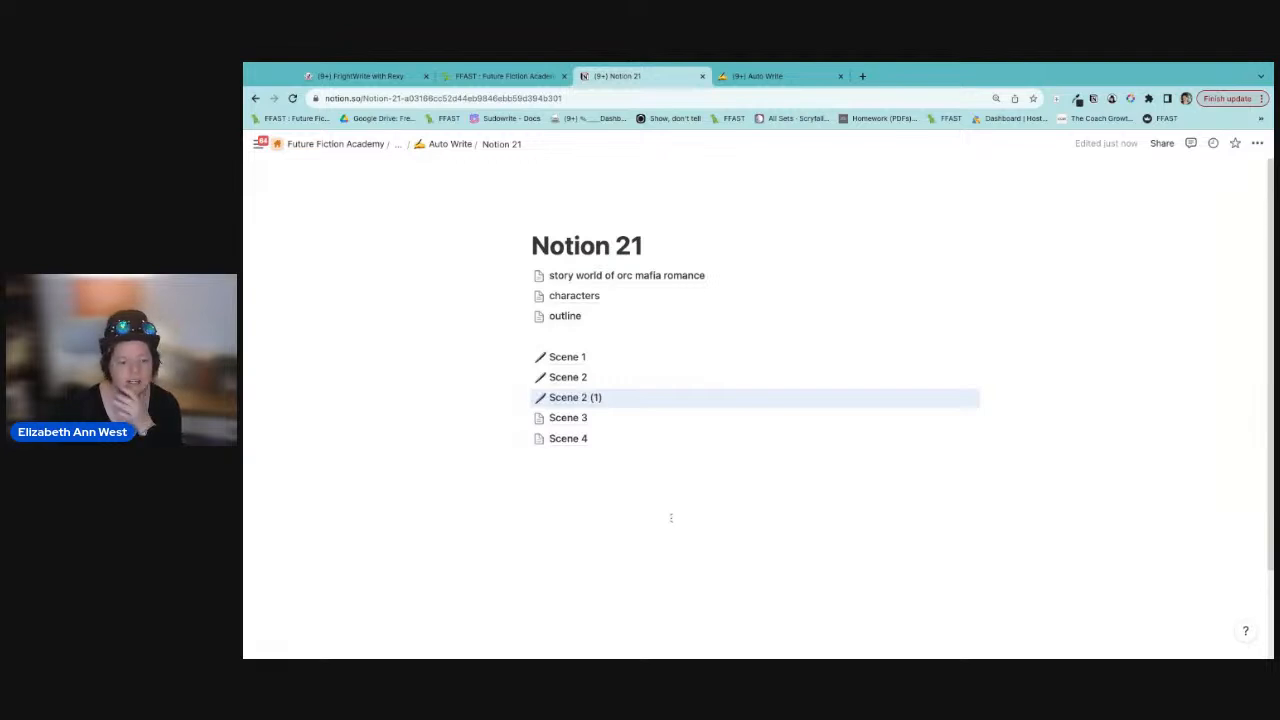
right_click(598, 406)
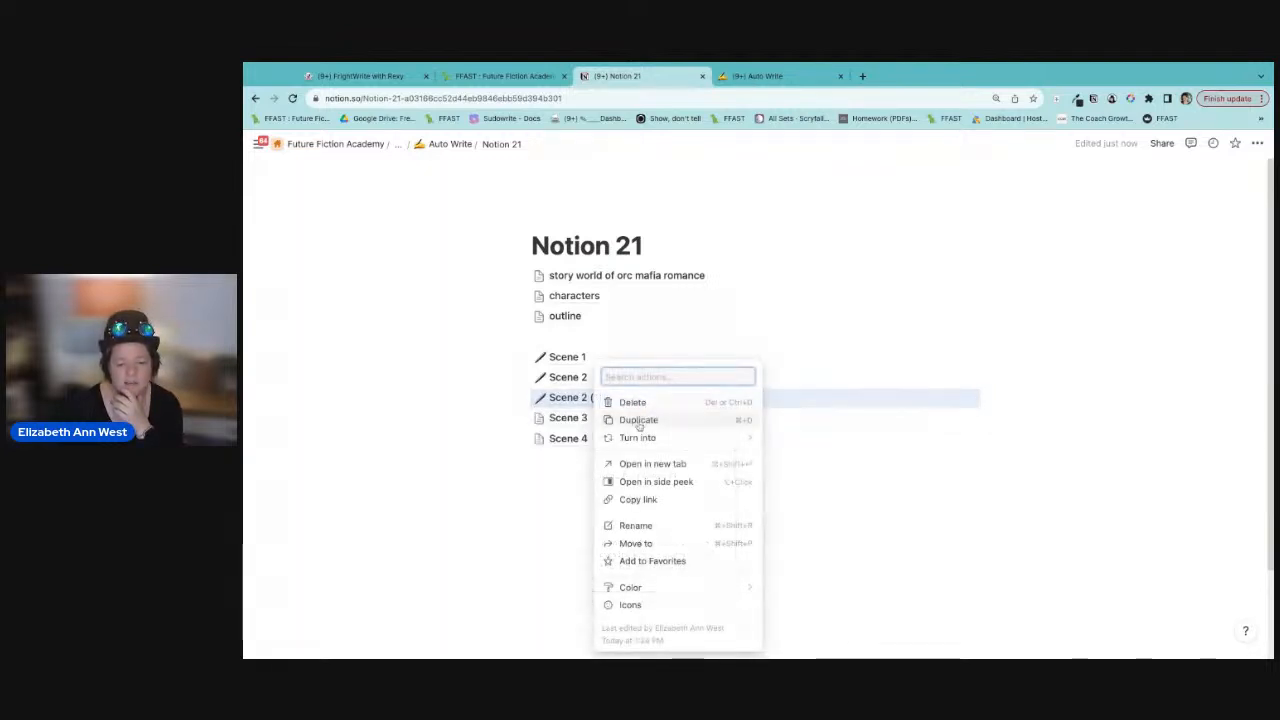
left_click(676, 546)
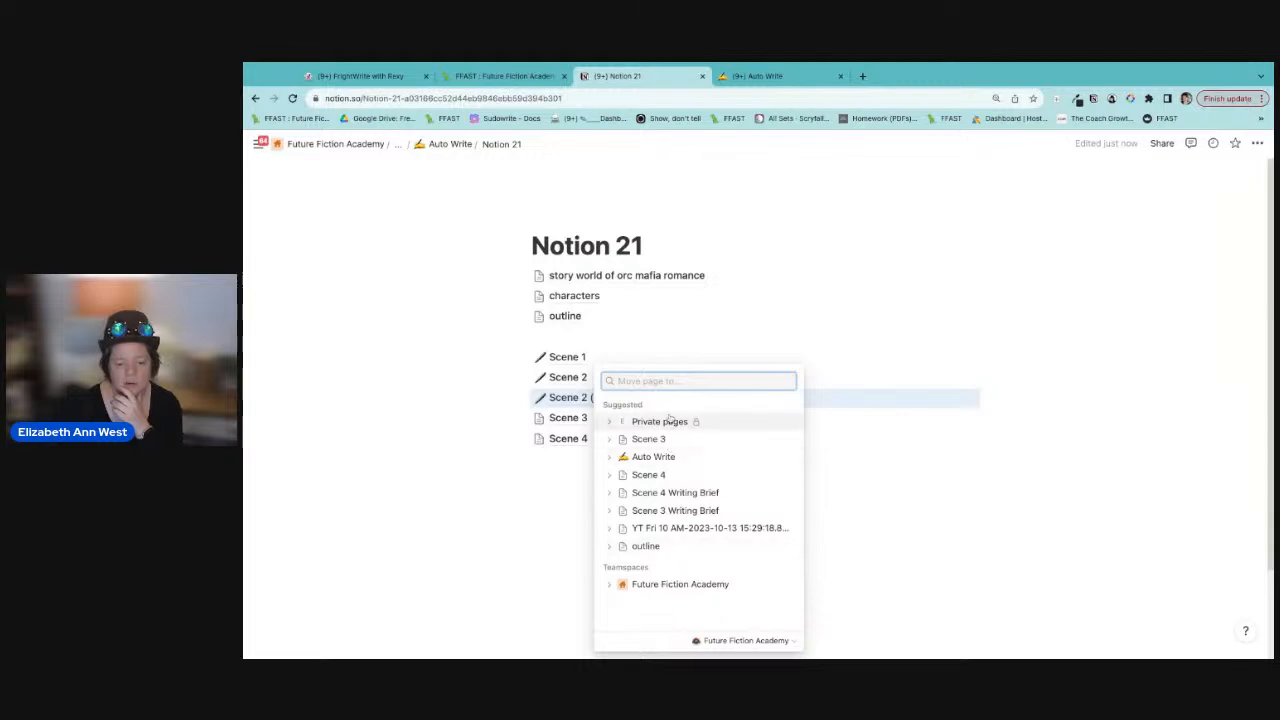
type("oir")
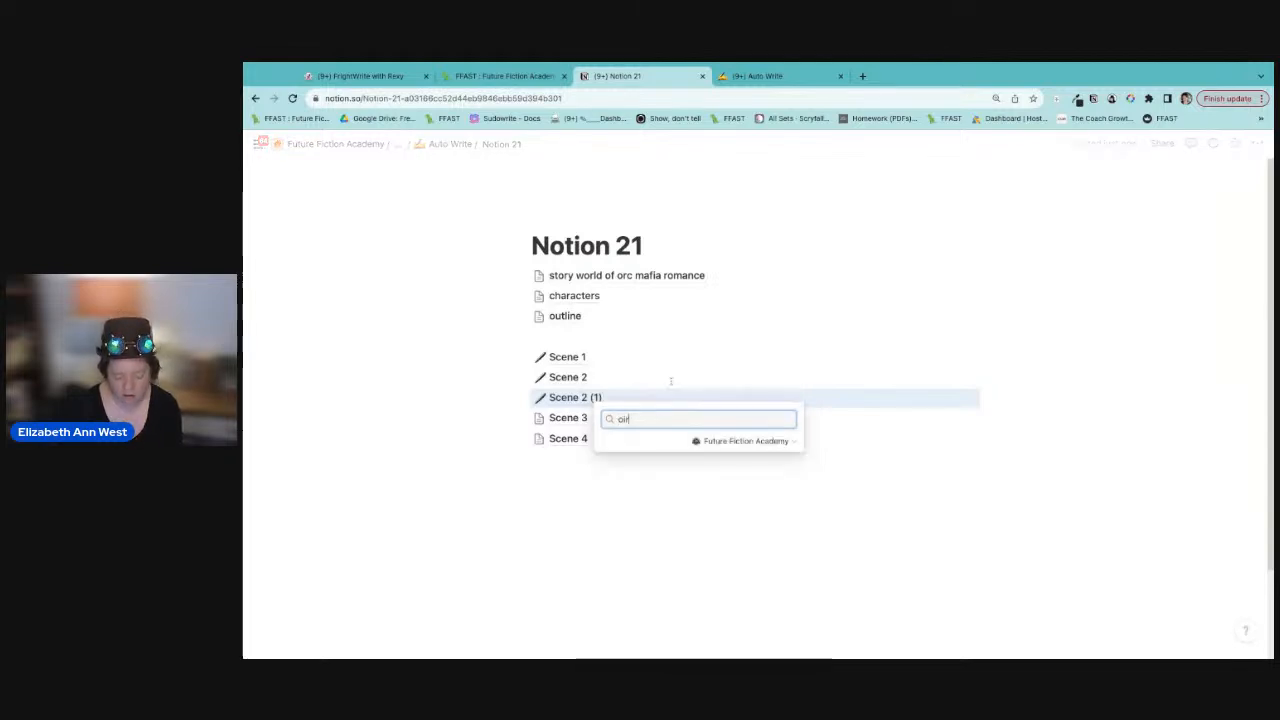
key("BackSpace")
key("BackSpace")
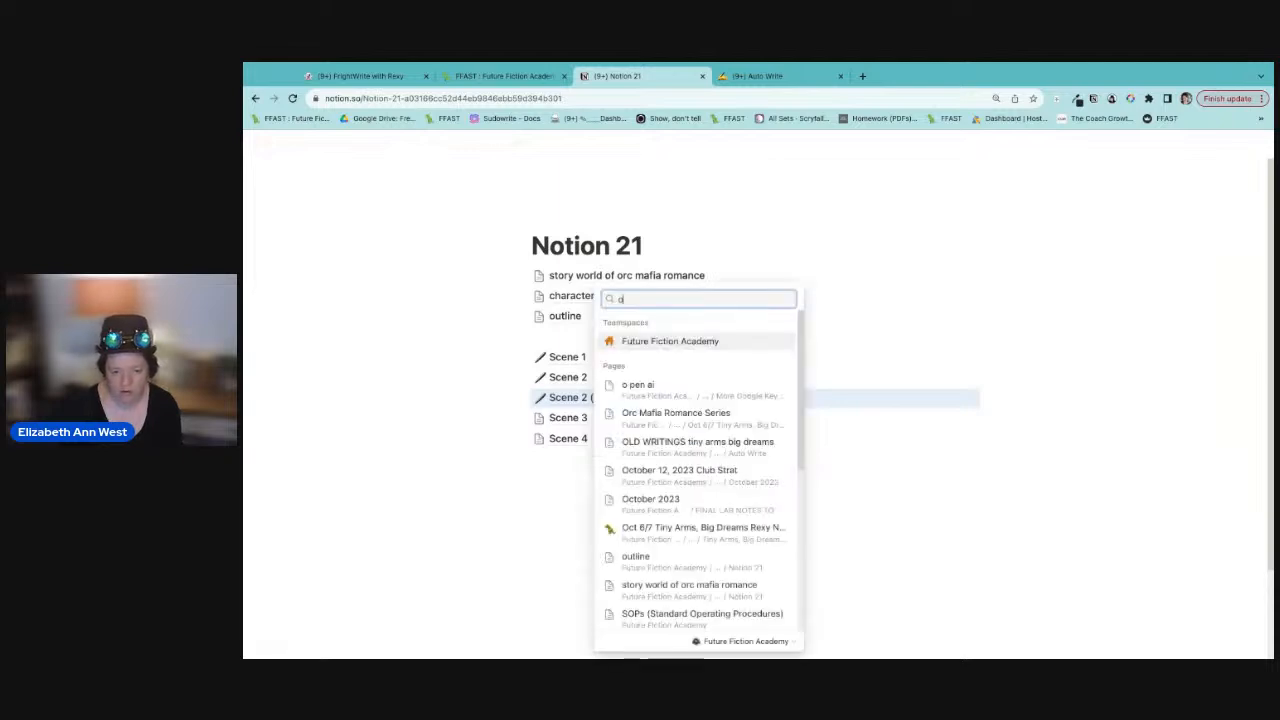
type("r")
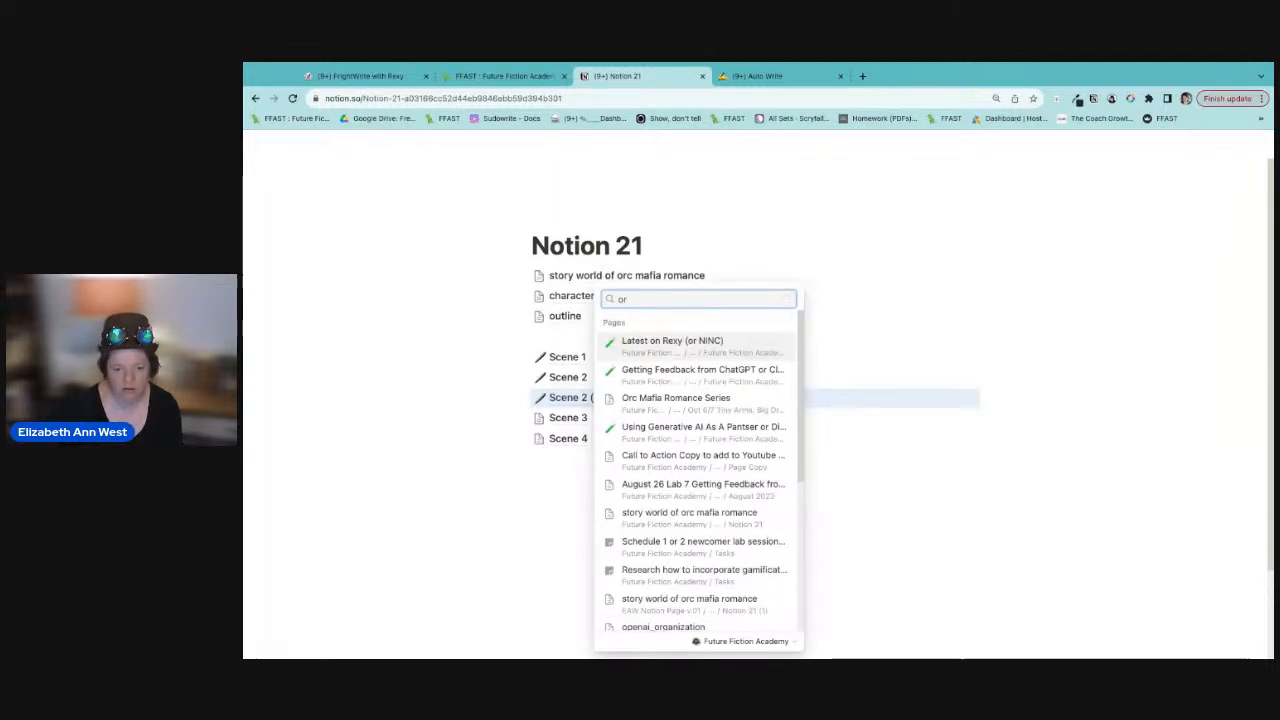
left_click(694, 410)
Step: On the Orc Mafia Romance Series page, move the Scene 1 and Scene 2 copies into Book Analysis and open that page
left_click(451, 144)
left_click(451, 144)
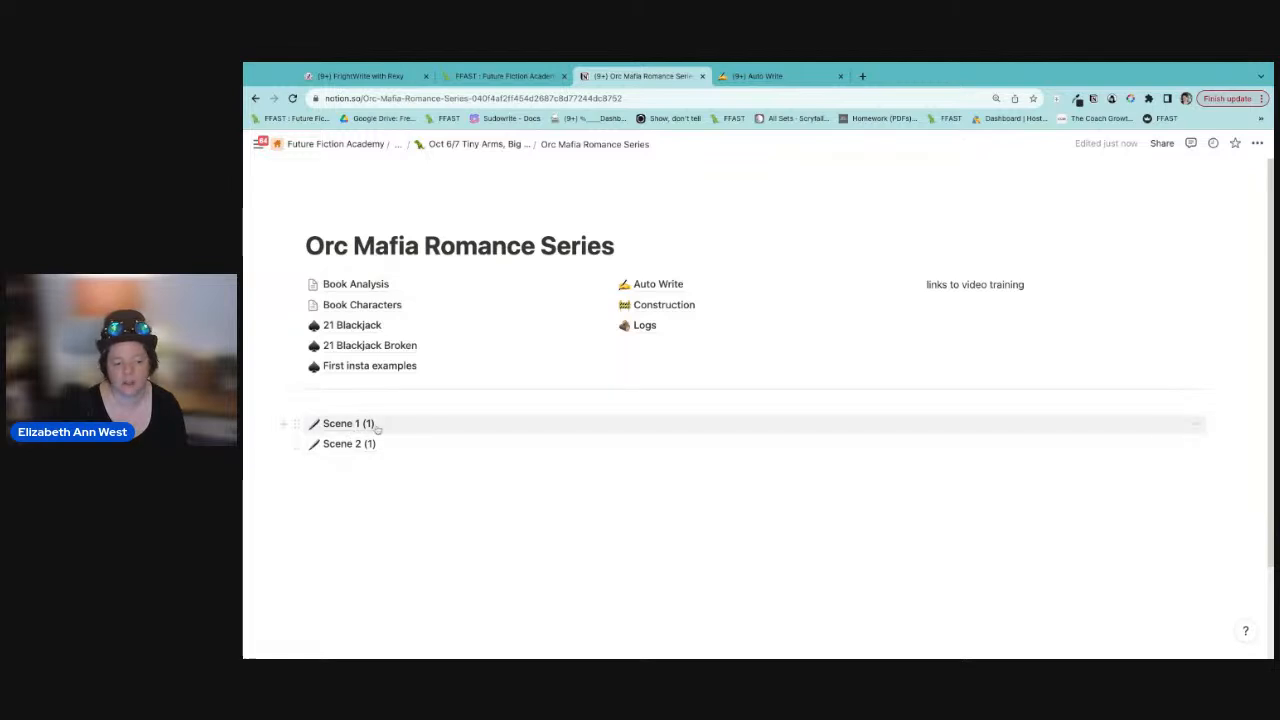
mouse_move(379, 428)
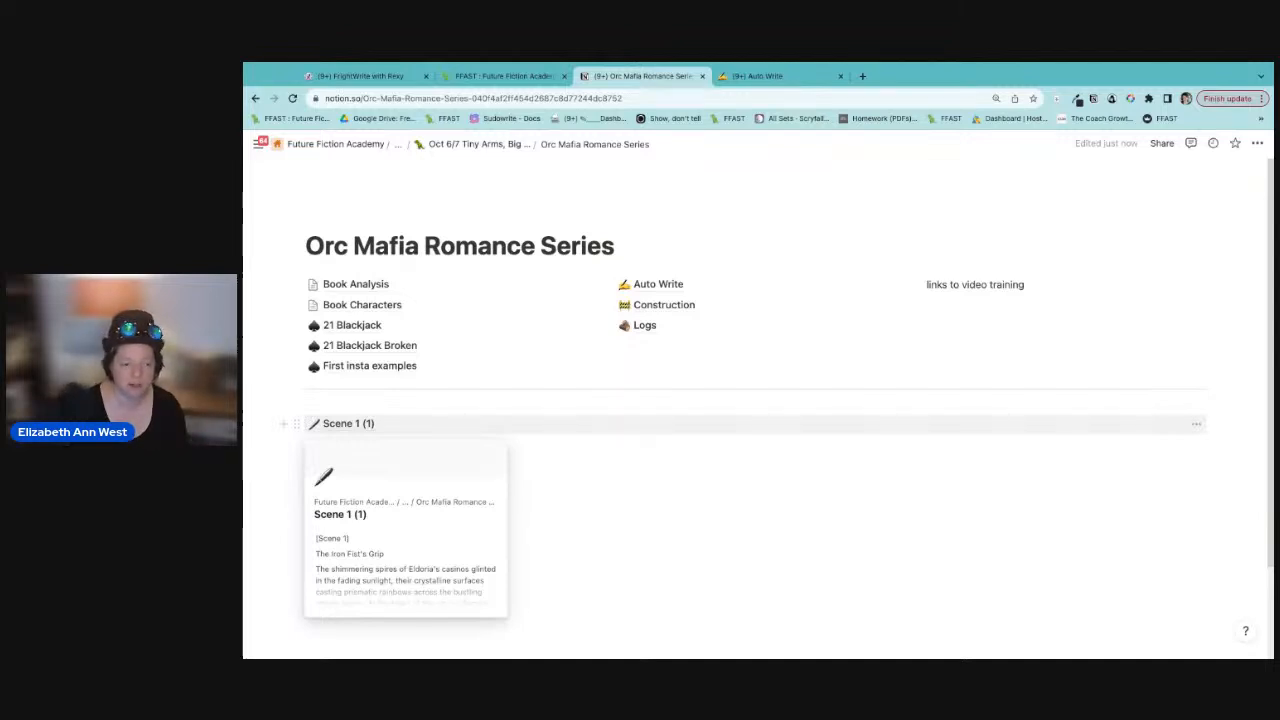
left_click_drag(349, 425, 357, 285)
left_click_drag(349, 423, 343, 290)
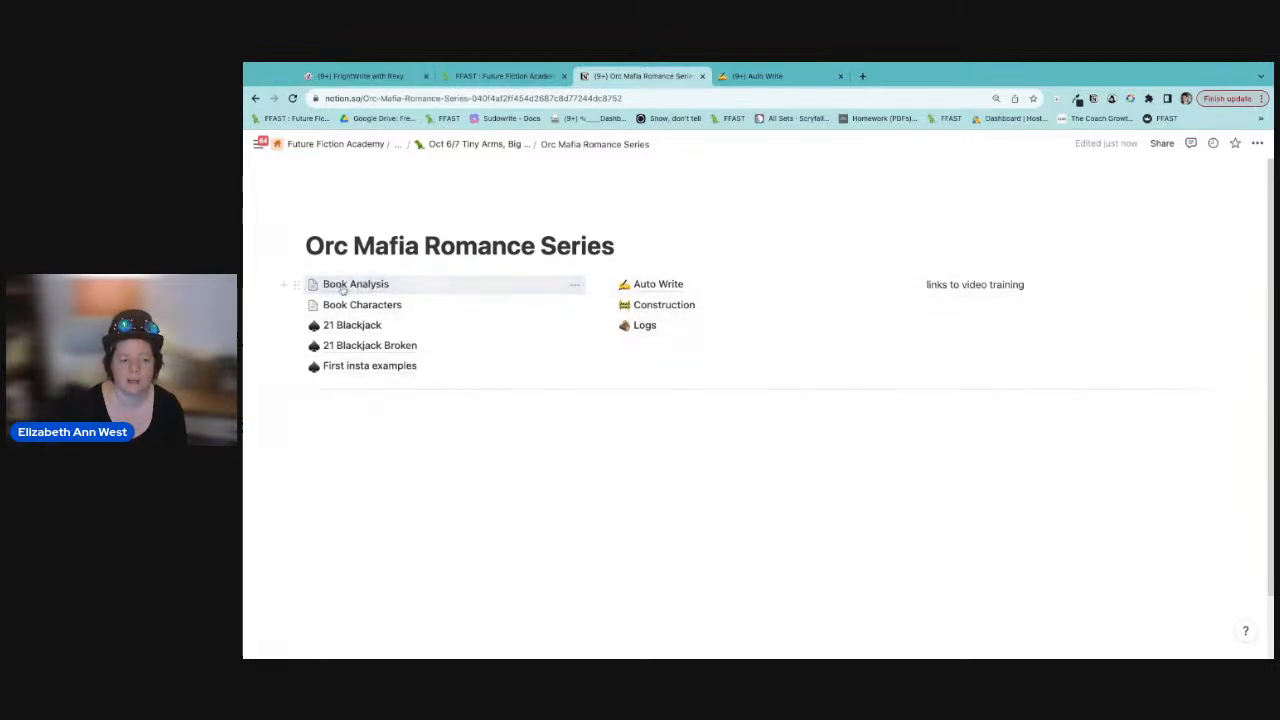
left_click(343, 288)
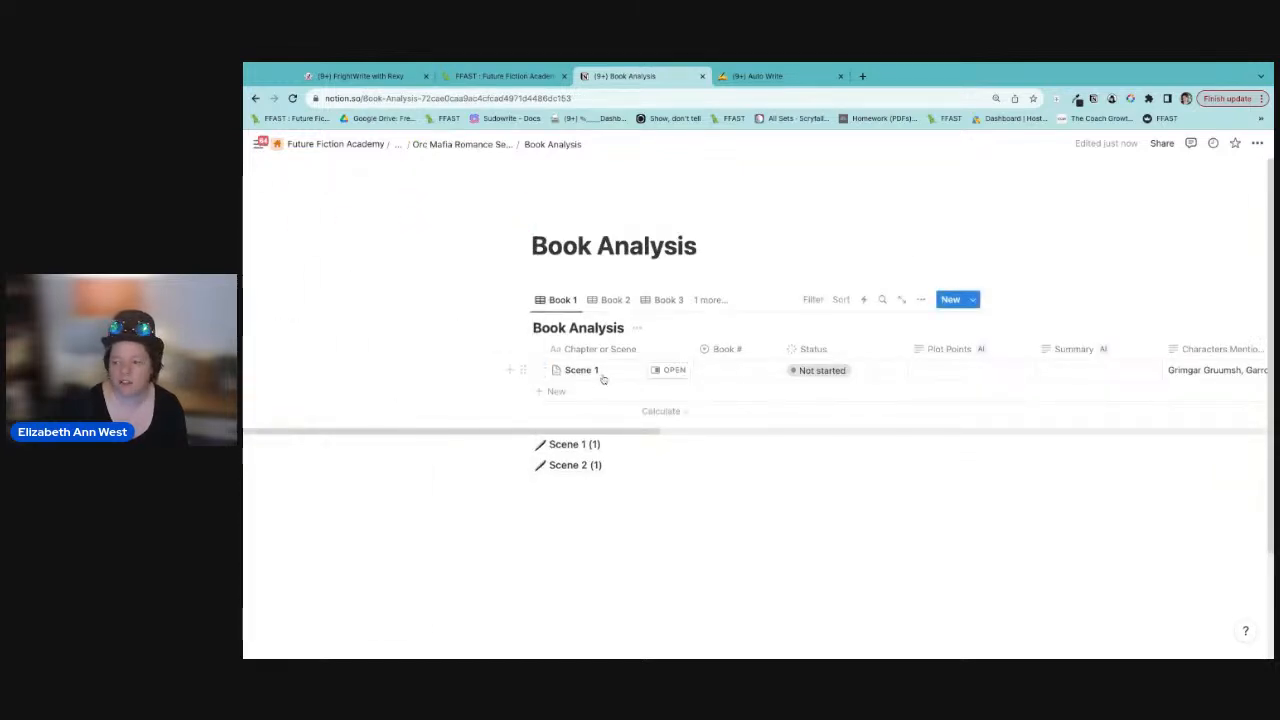
Step: Replace the old Scene 1 row of the Book Analysis table with the Scene 1 (1) and Scene 2 (1) pages
left_click(522, 370)
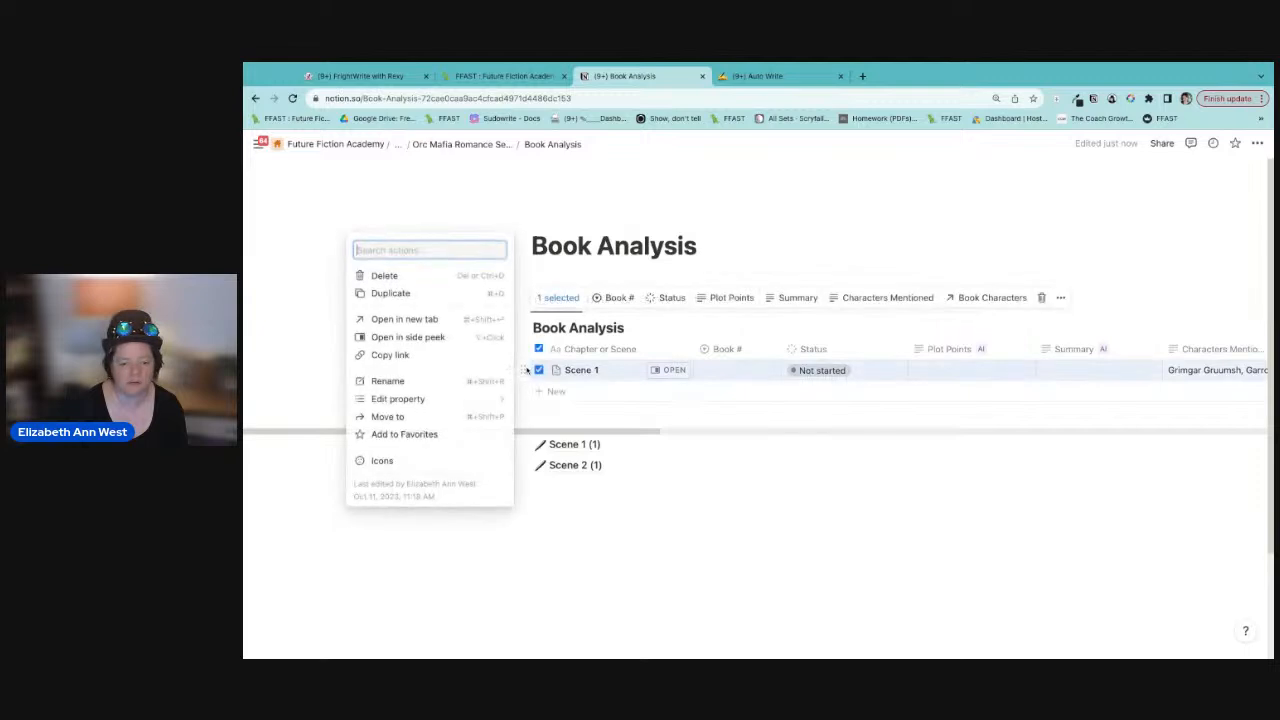
left_click(414, 275)
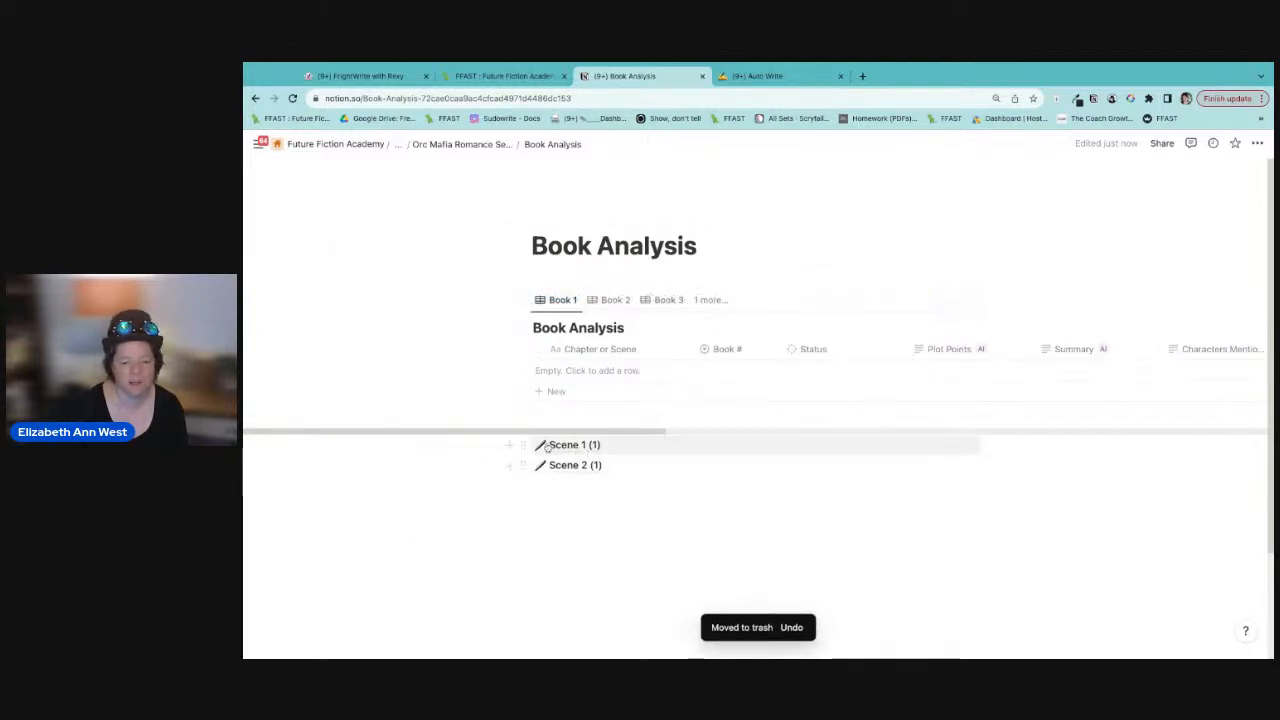
left_click_drag(526, 442, 527, 446)
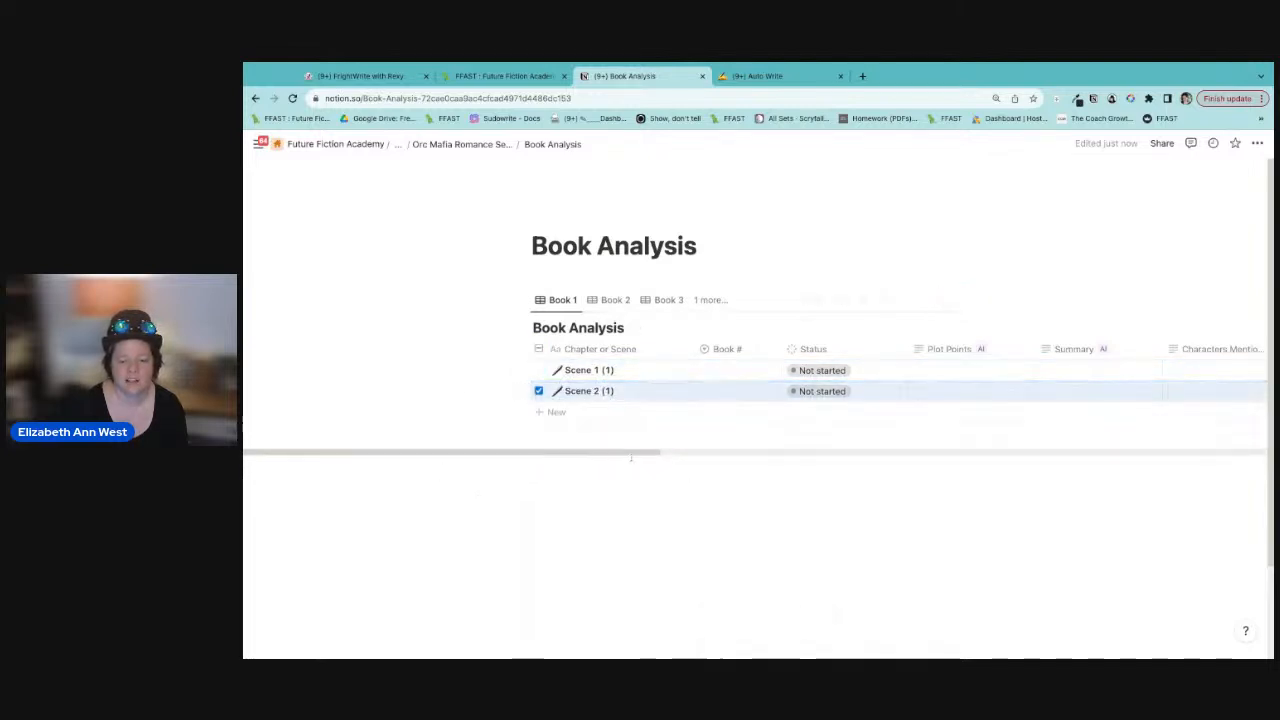
Step: Open the Scene 1 (1) entry of the Book Analysis table and set its Book # property to Book 1
scroll(632, 440, "right", 5)
scroll(632, 440, "left", 5)
scroll(755, 390, "left", 5)
scroll(755, 390, "right", 4)
scroll(755, 390, "left", 2)
scroll(450, 375, "right", 2)
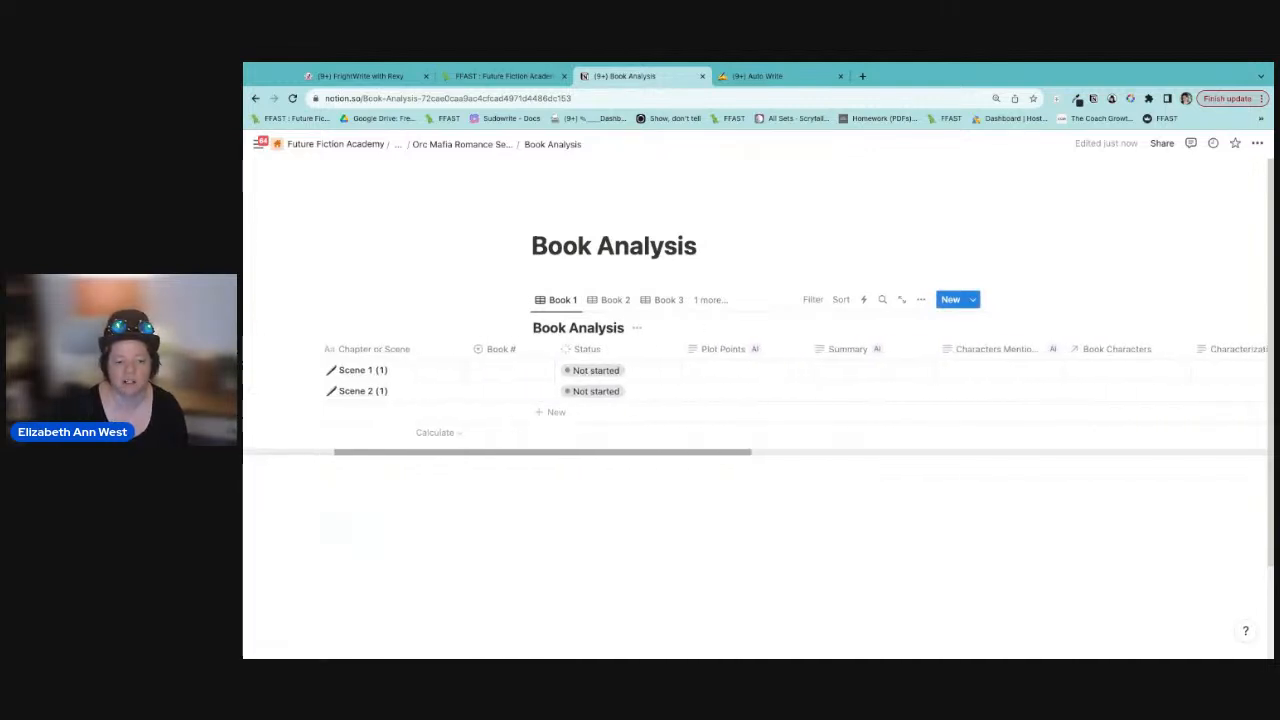
left_click(447, 370)
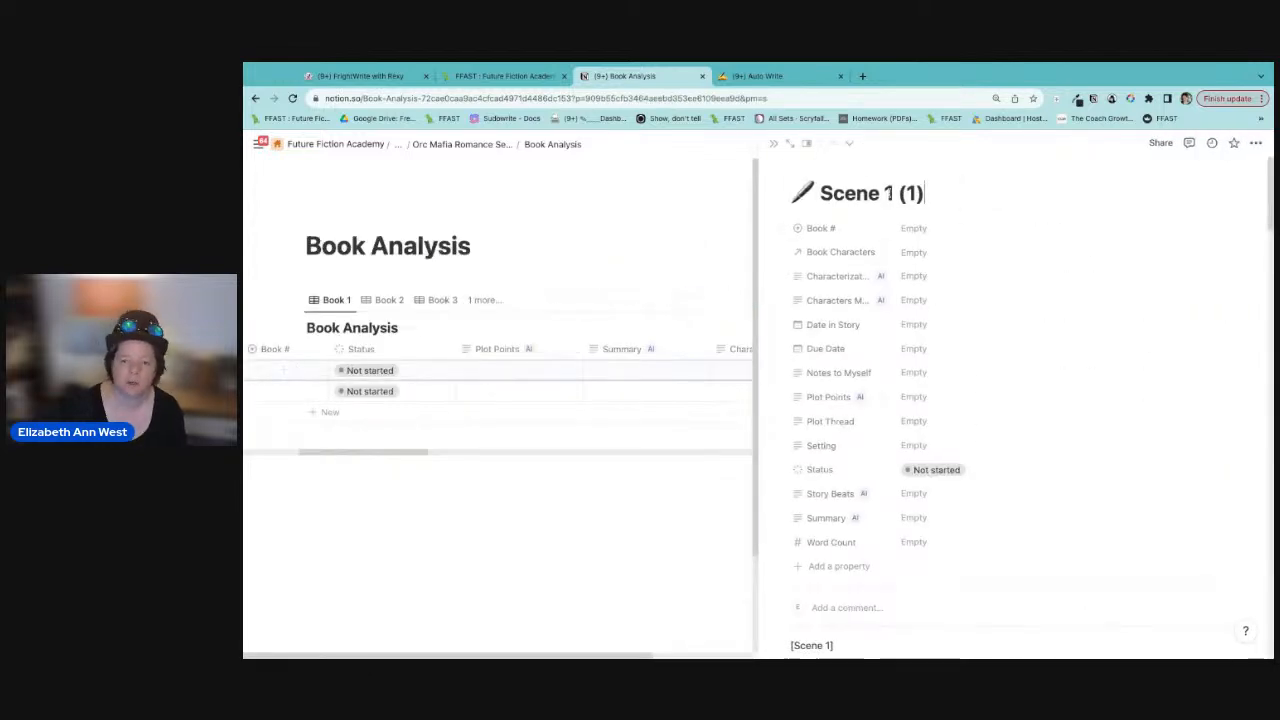
left_click(916, 230)
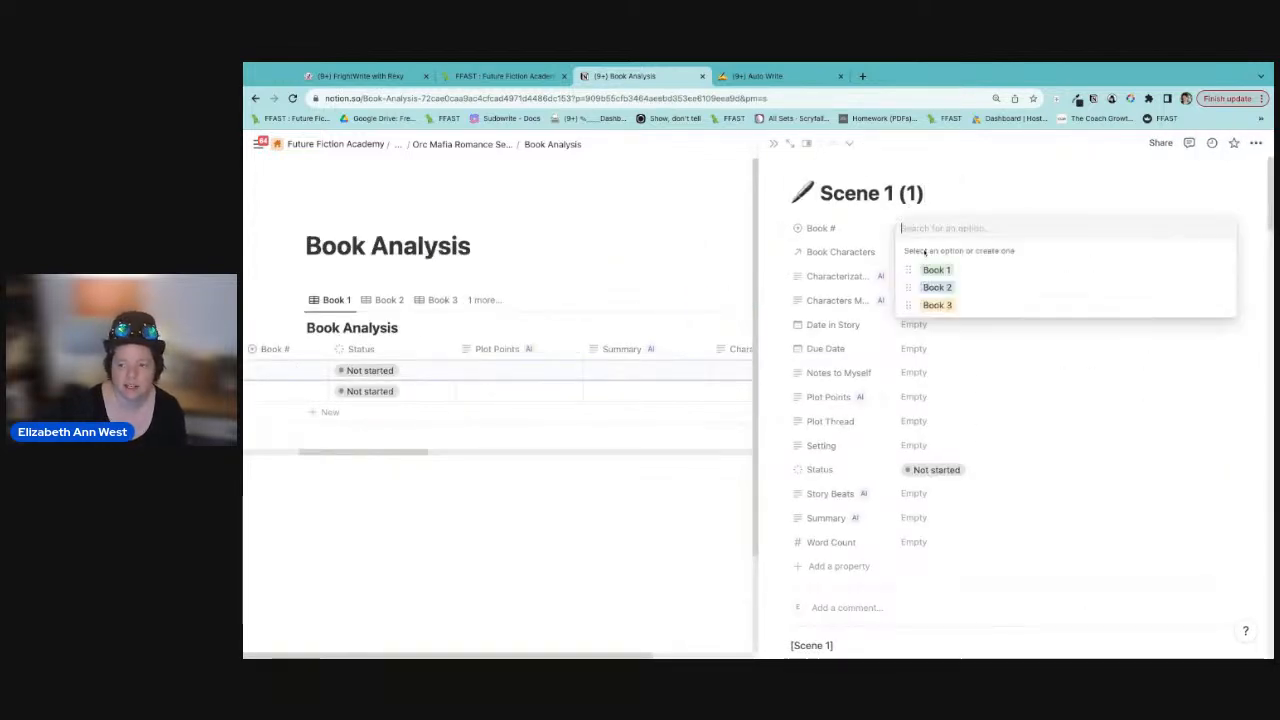
left_click(939, 271)
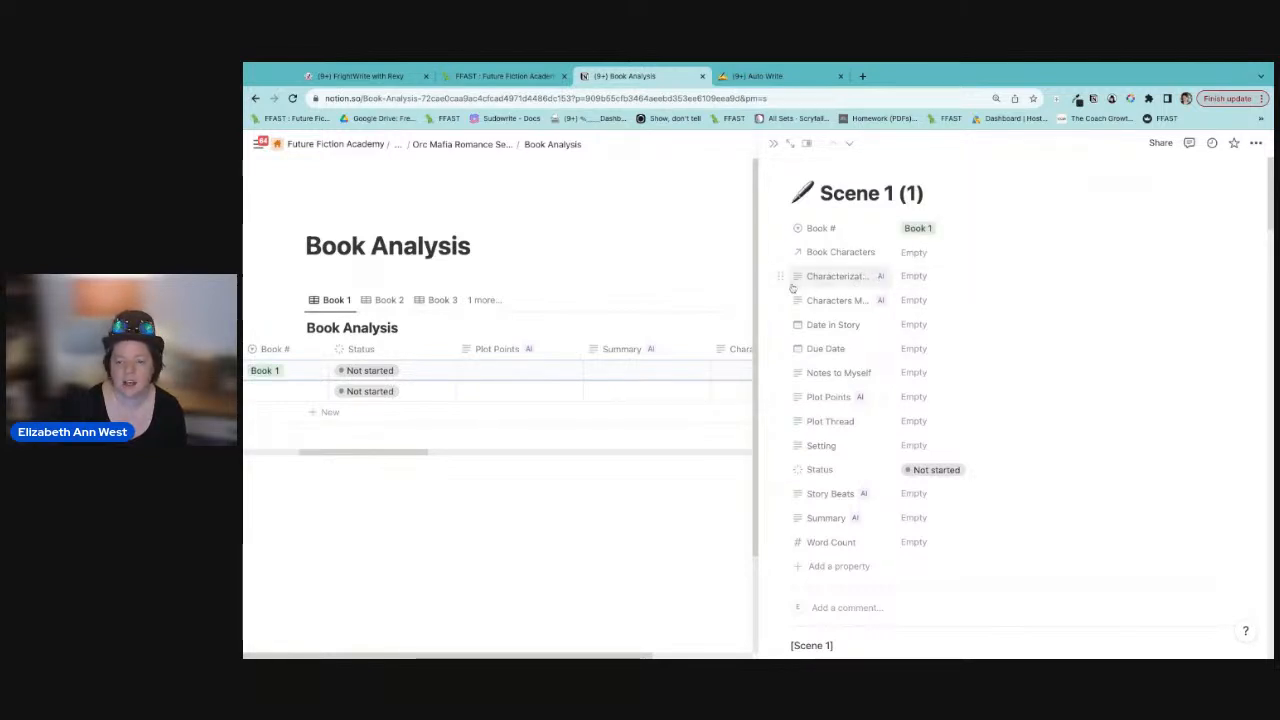
Step: Check the Characterization property's AI autofill prompt and generate the Characterization text for Scene 1 (1)
left_click(840, 277)
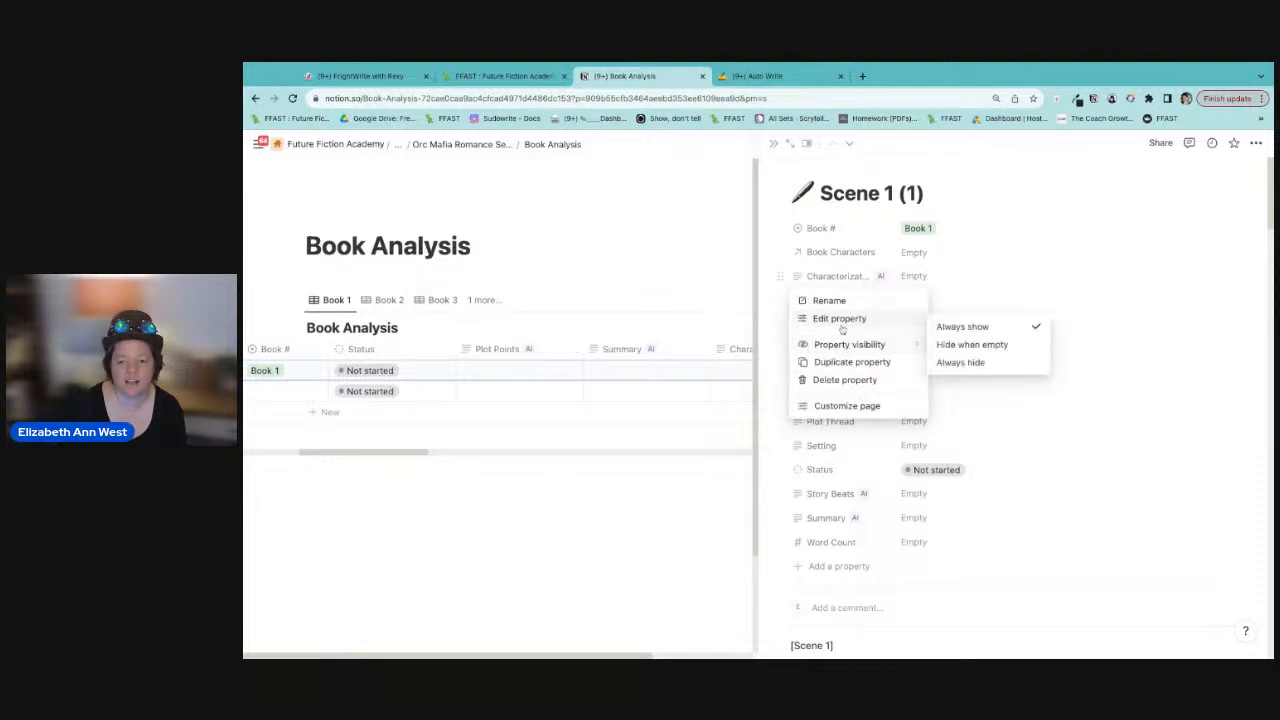
left_click(840, 319)
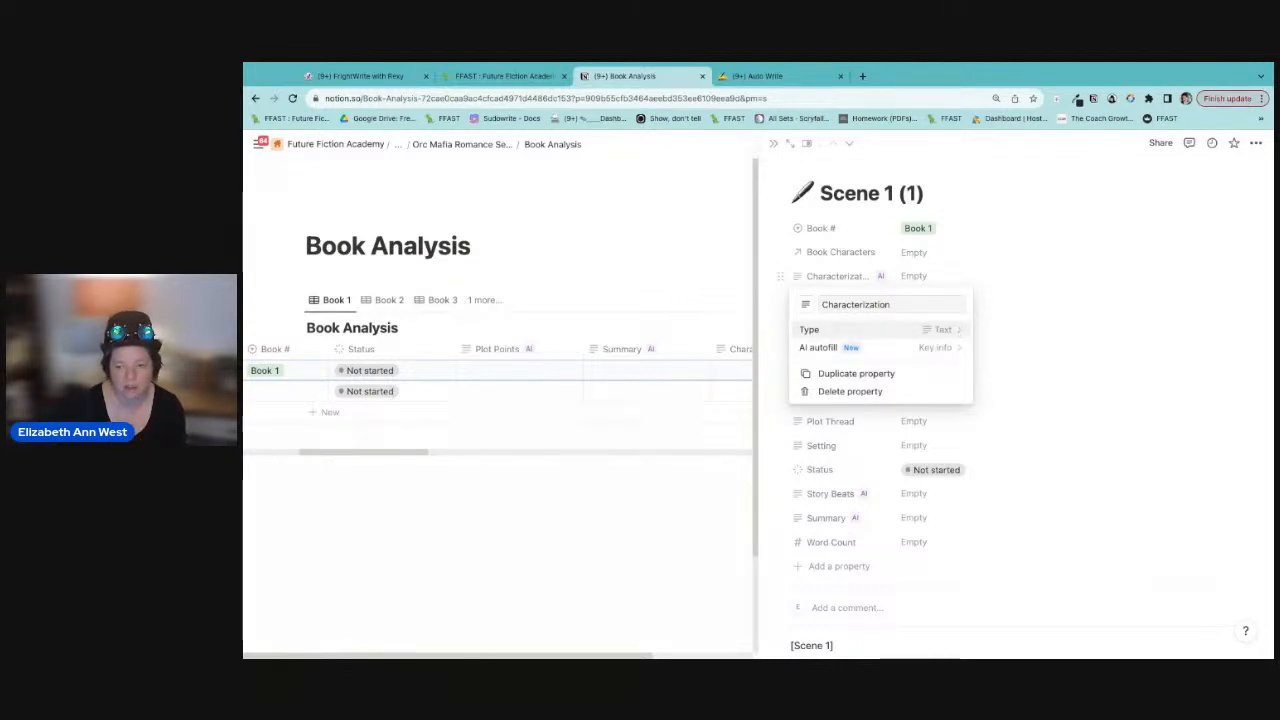
left_click(945, 349)
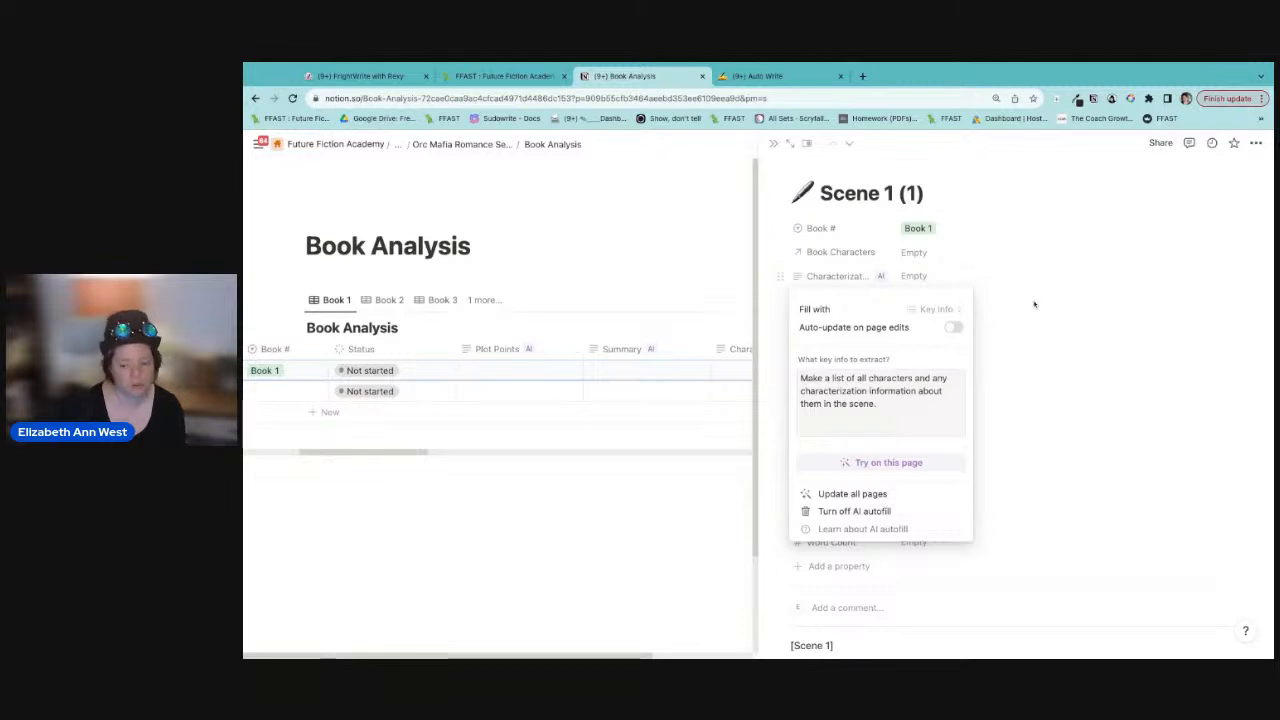
left_click(1051, 266)
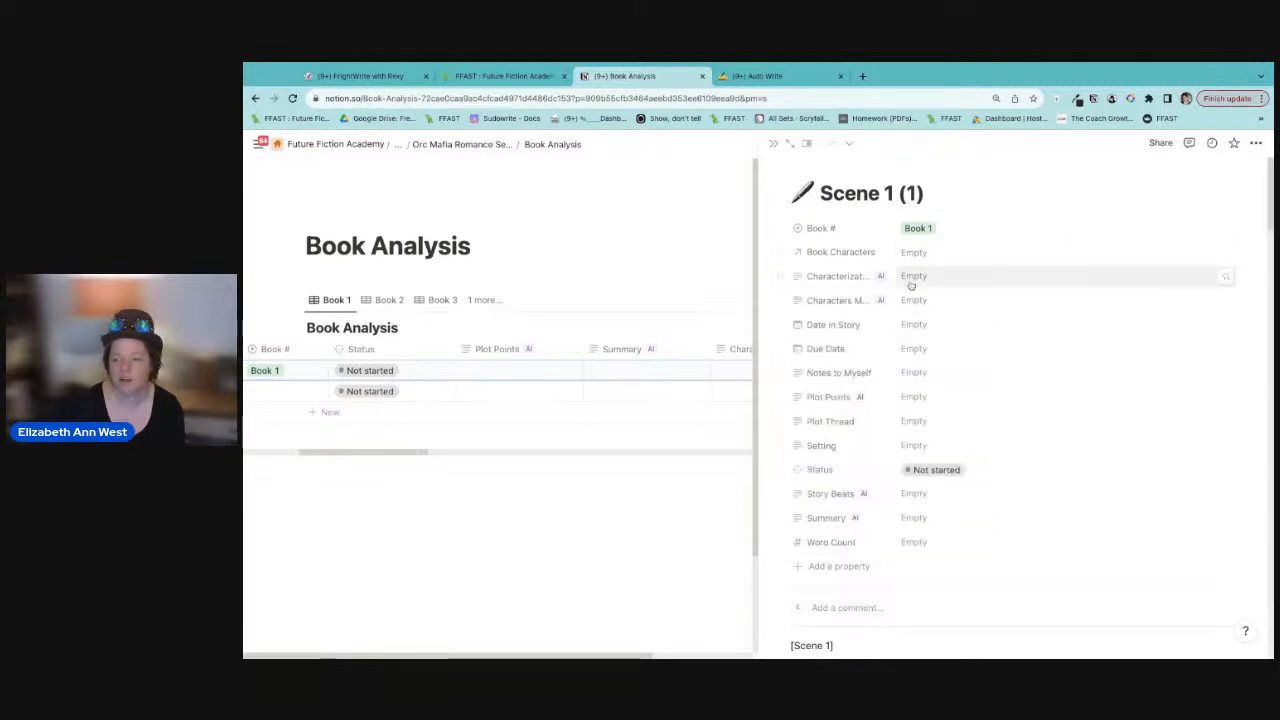
left_click(1224, 280)
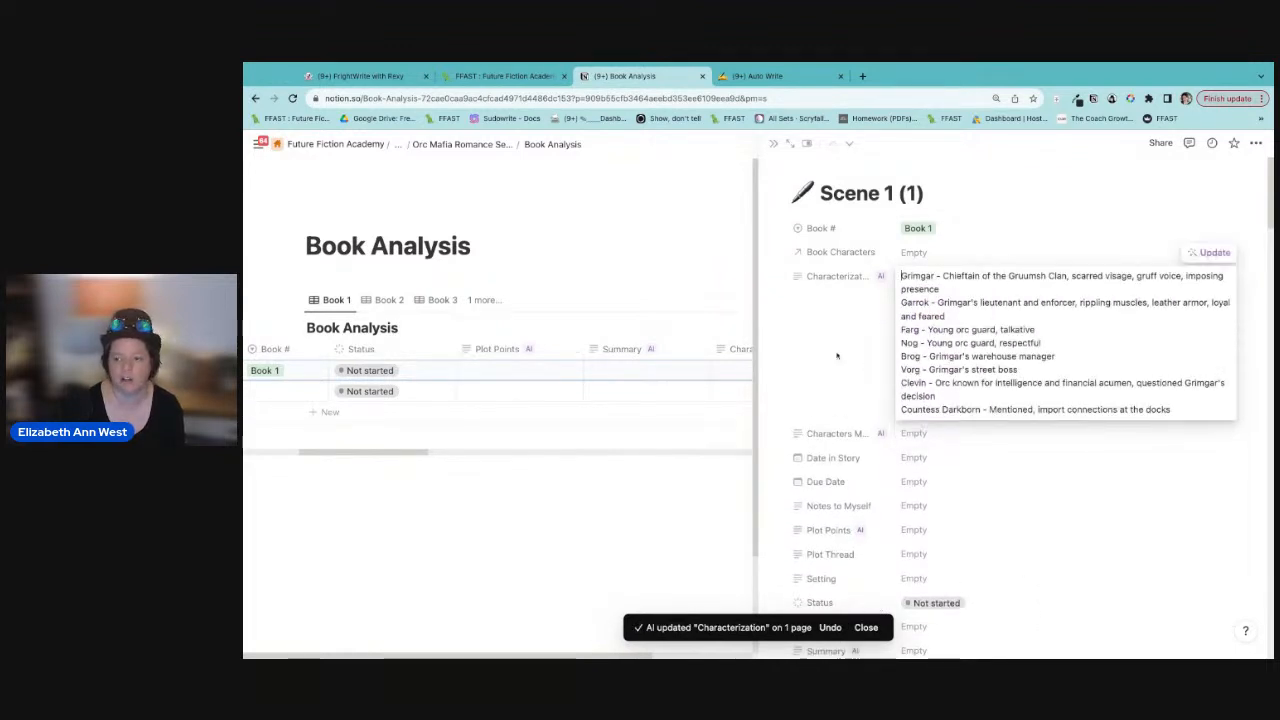
scroll(1020, 494, "down", 5)
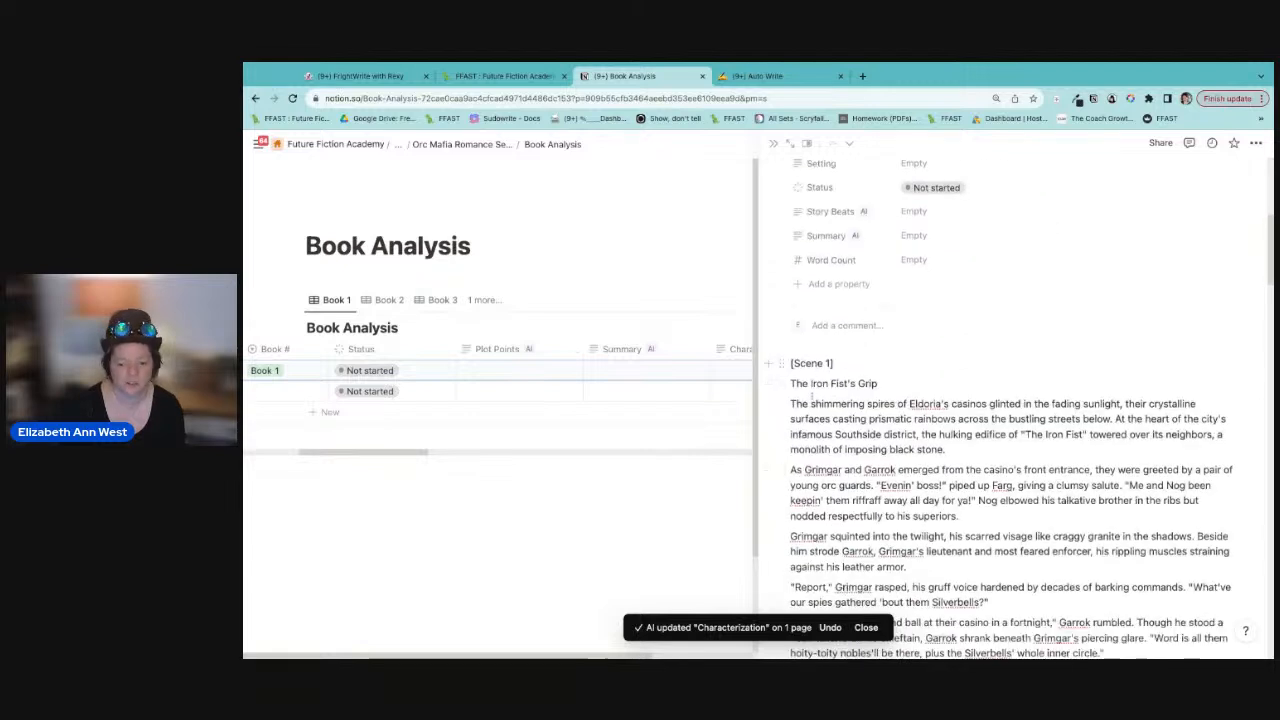
scroll(840, 410, "up", 5)
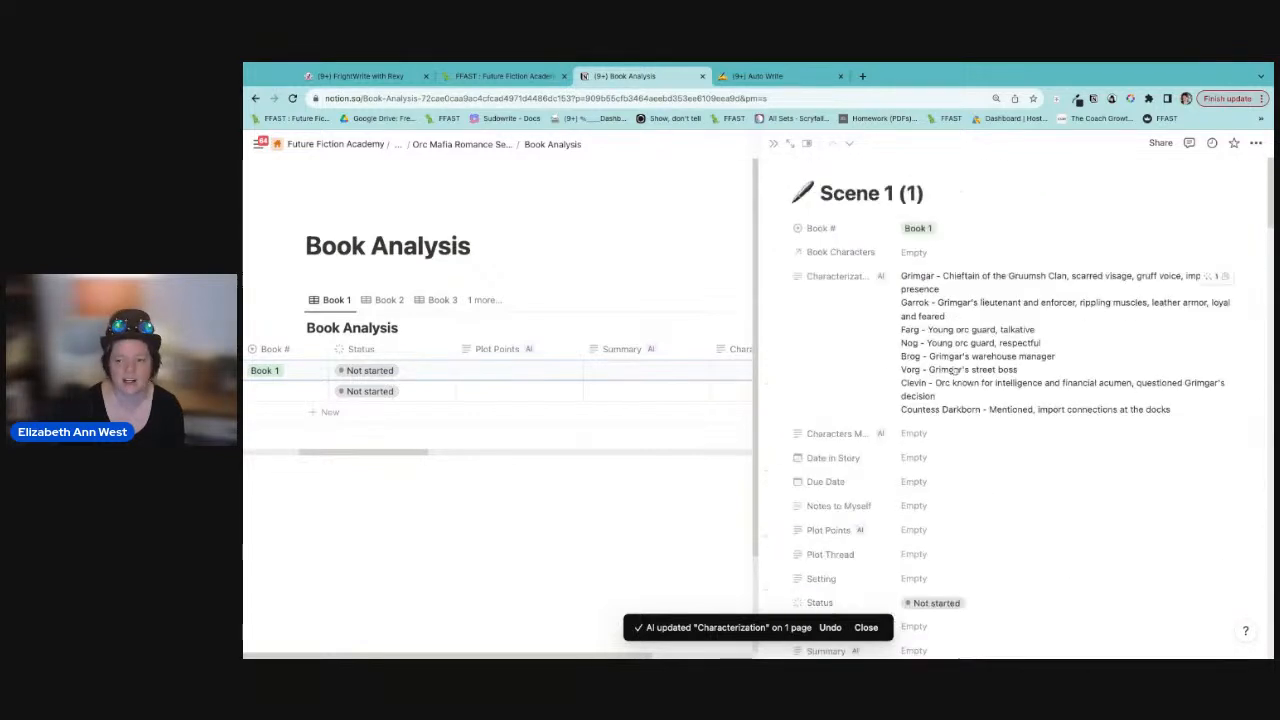
Step: Check the Characters Mentioned property's AI autofill settings and generate the list of characters for Scene 1 (1)
left_click(865, 435)
left_click(860, 476)
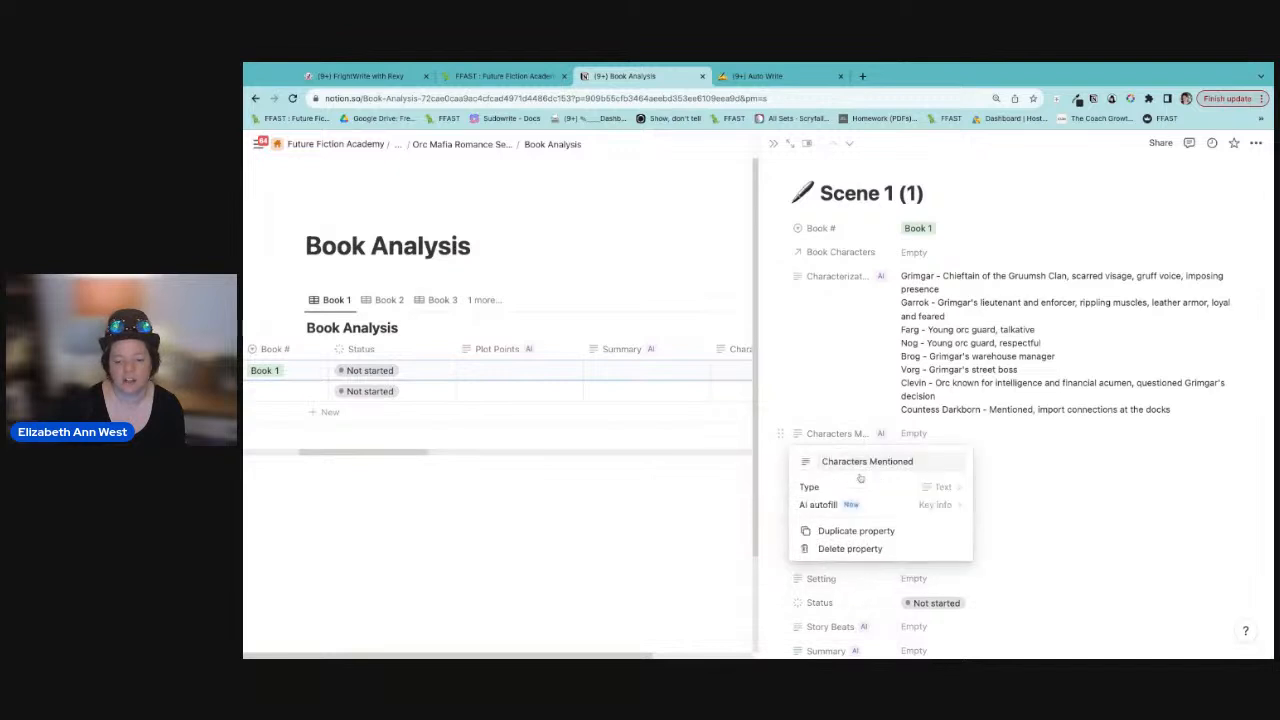
left_click(886, 508)
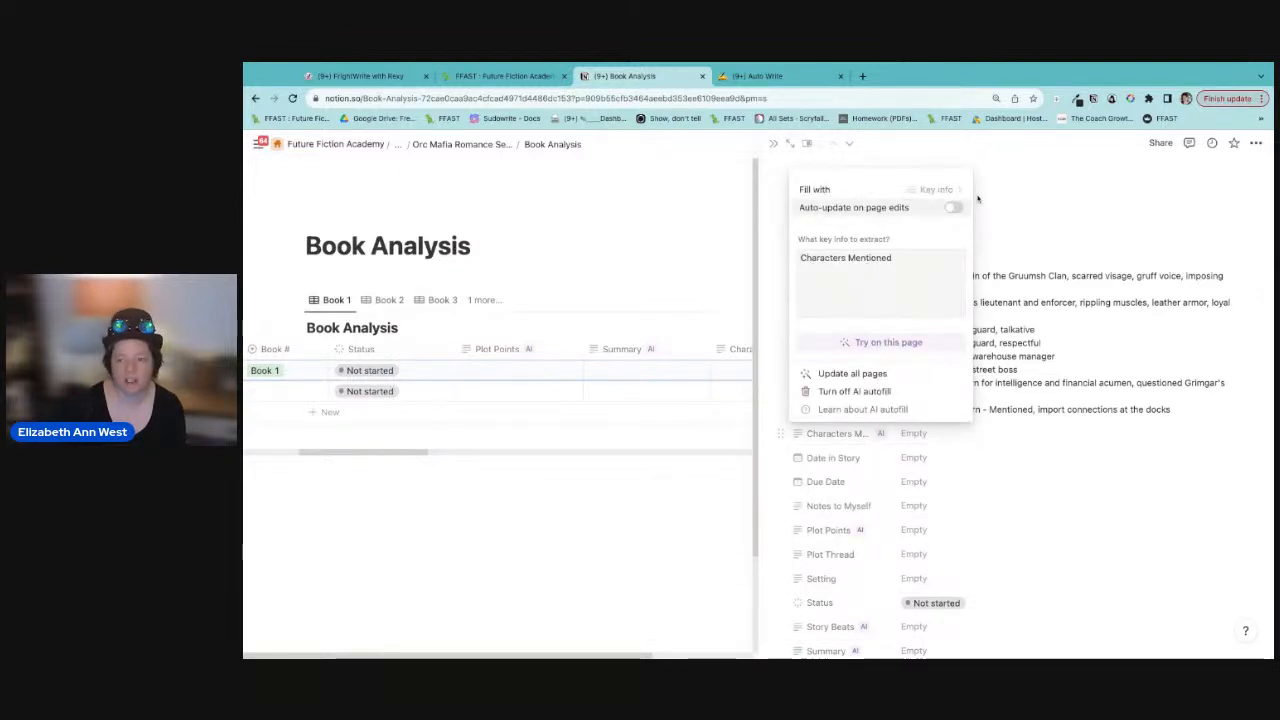
left_click(770, 233)
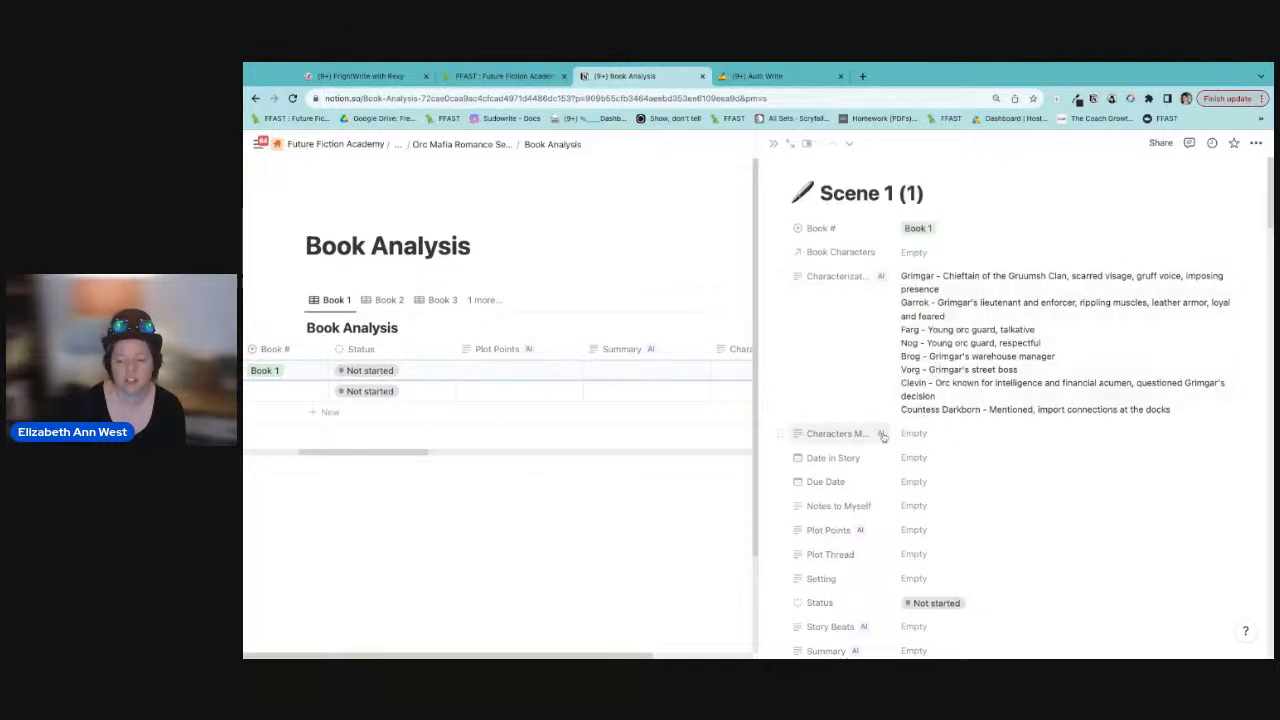
left_click(1226, 436)
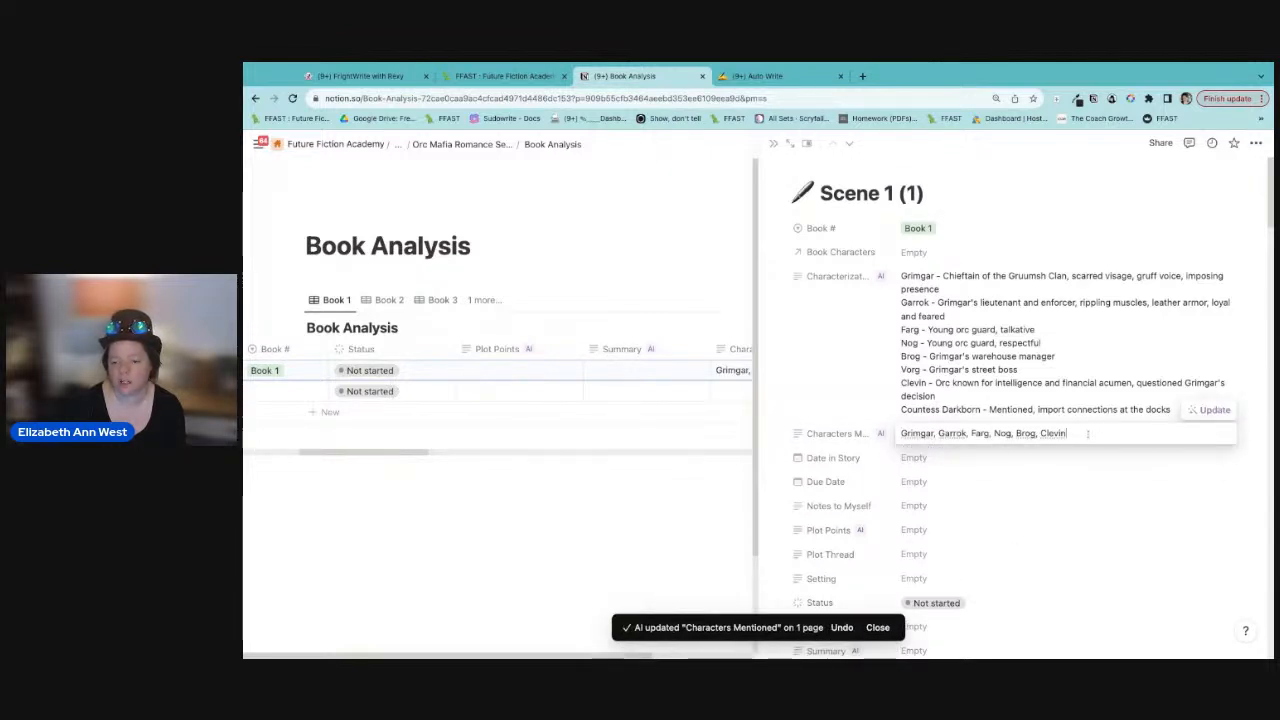
left_click(1088, 434)
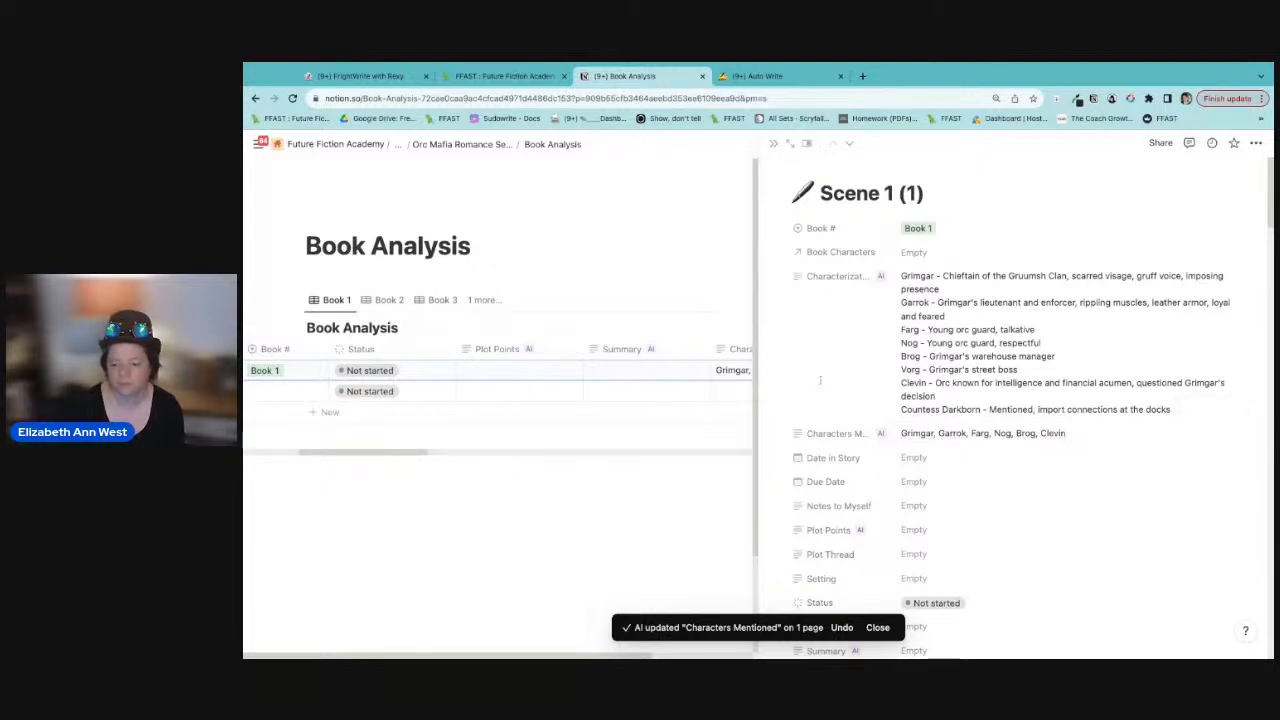
Step: Generate the Plot Points, Story Beats and Summary properties of Scene 1 (1) with AI autofill
scroll(858, 376, "down", 2)
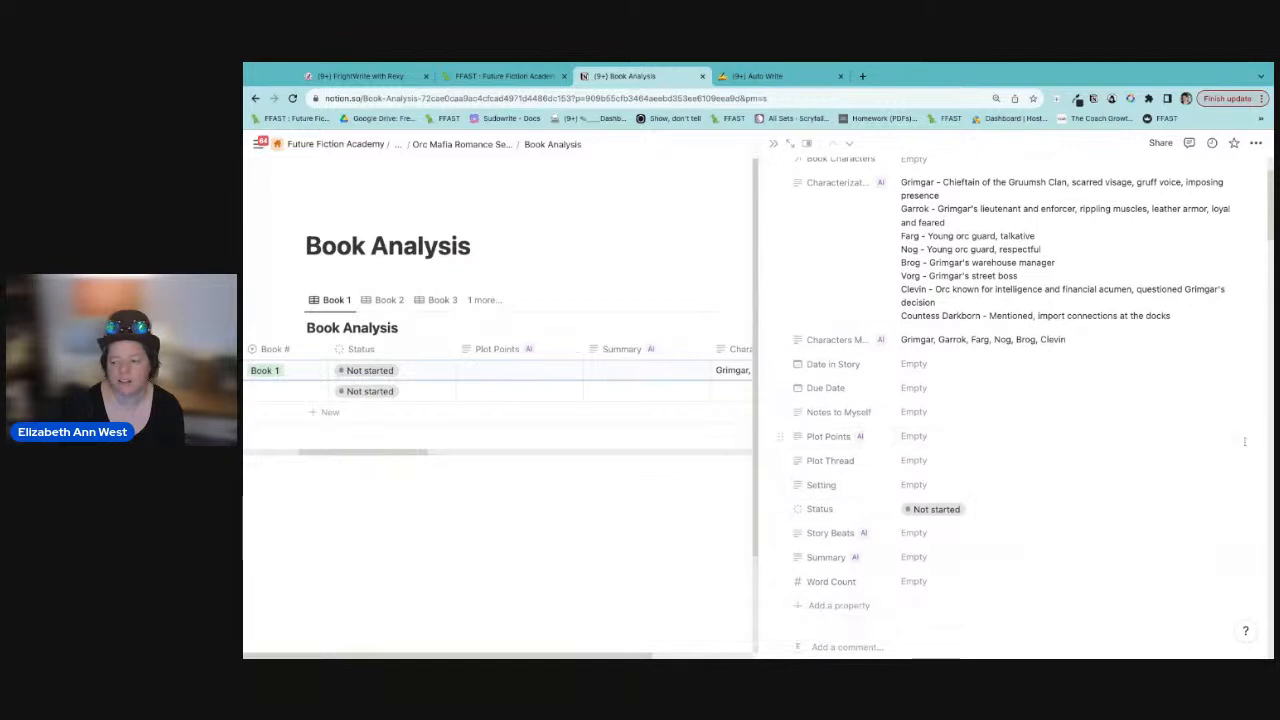
left_click(1225, 436)
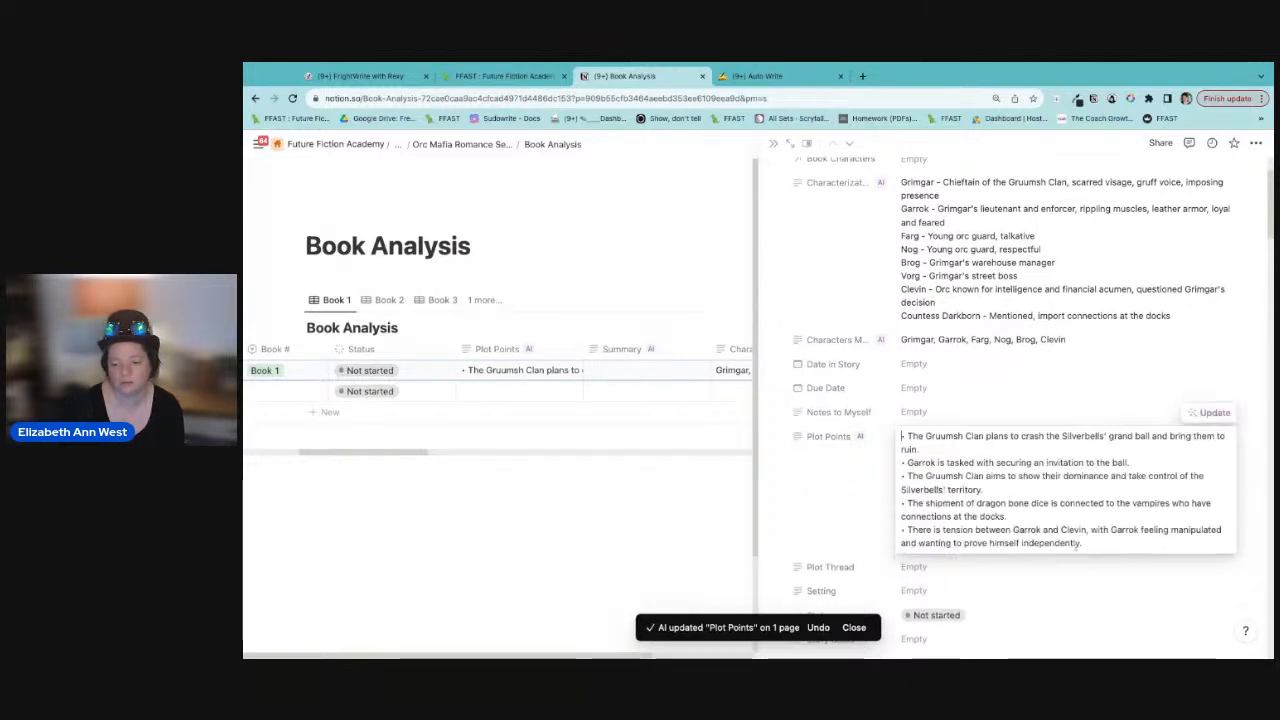
scroll(856, 514, "down", 2)
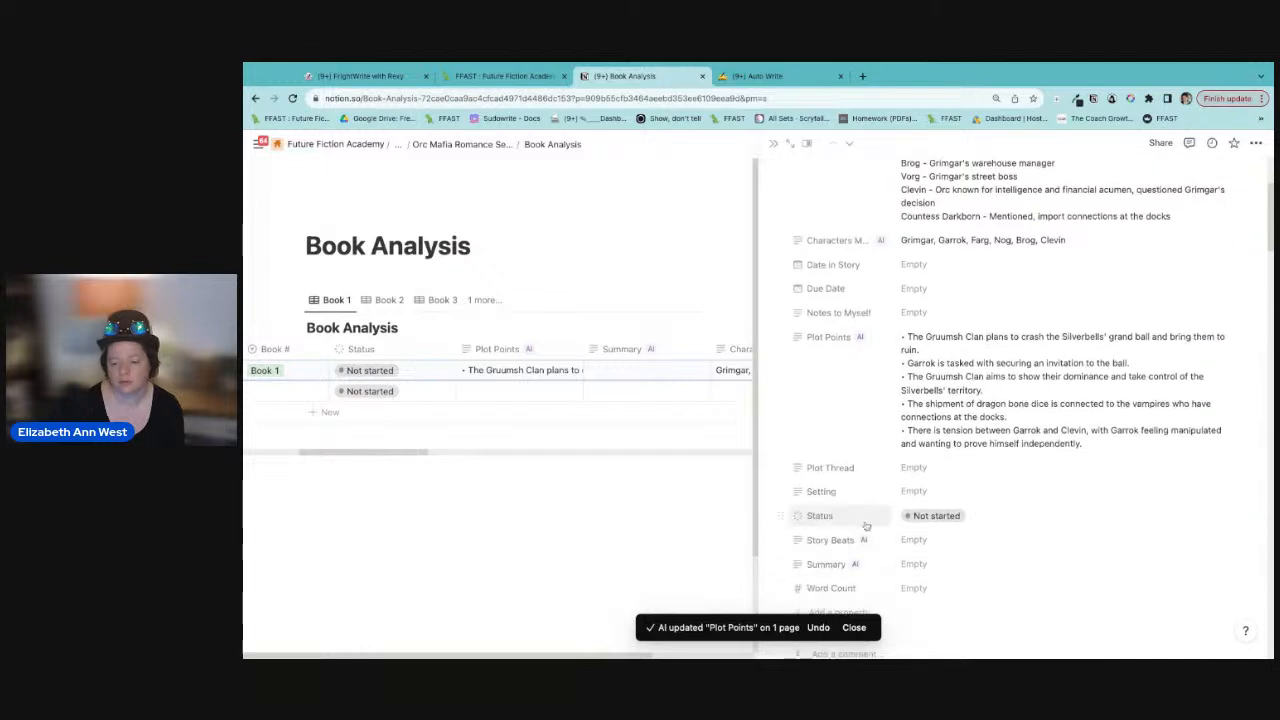
left_click(1228, 540)
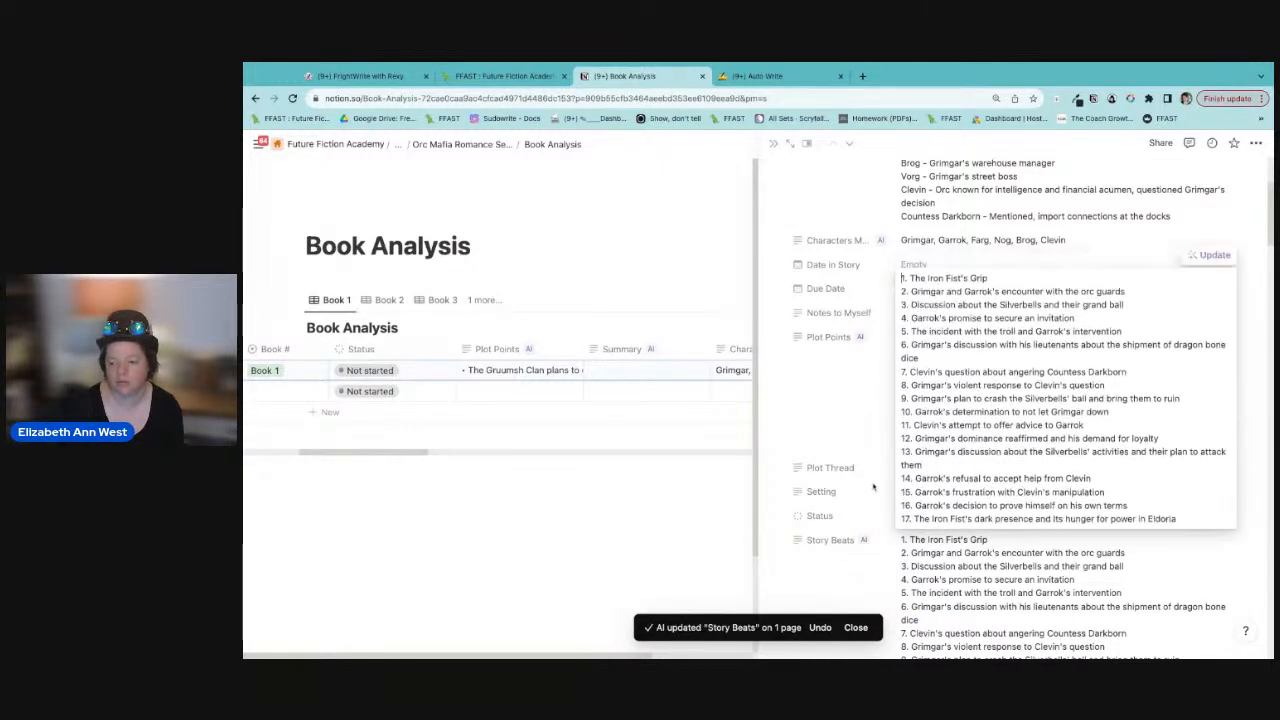
left_click(866, 428)
scroll(860, 440, "down", 5)
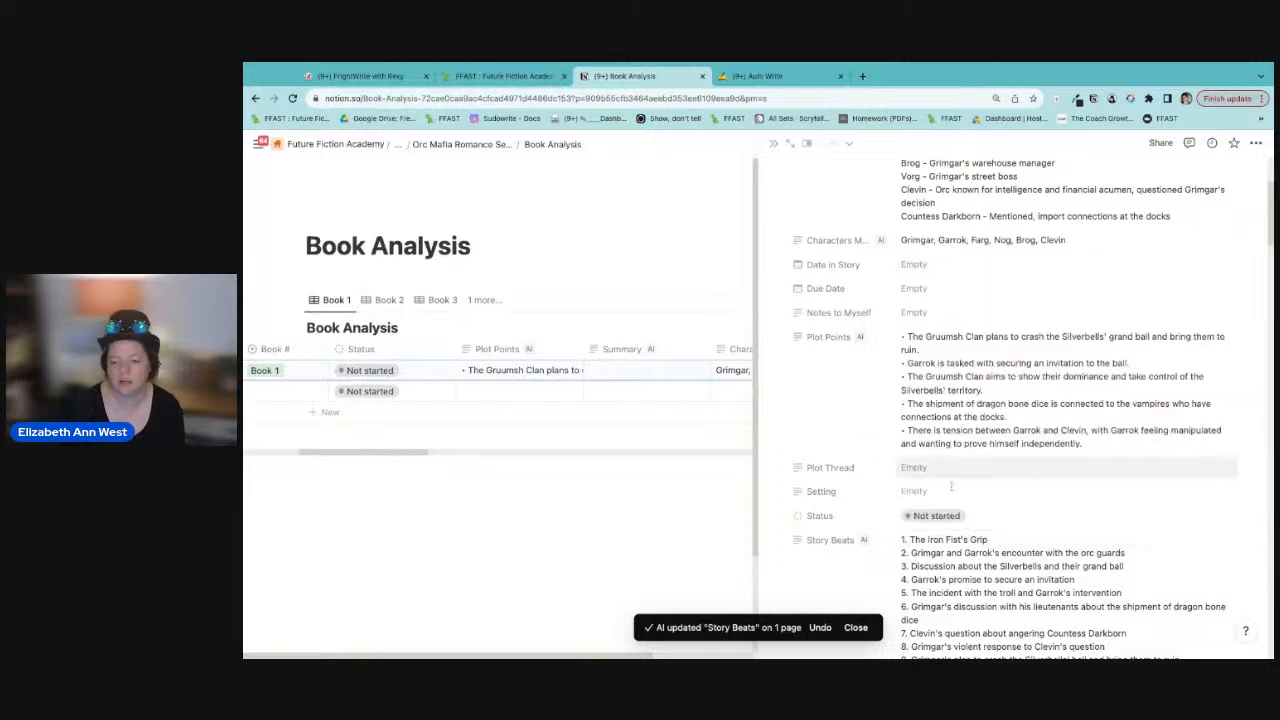
left_click(1224, 455)
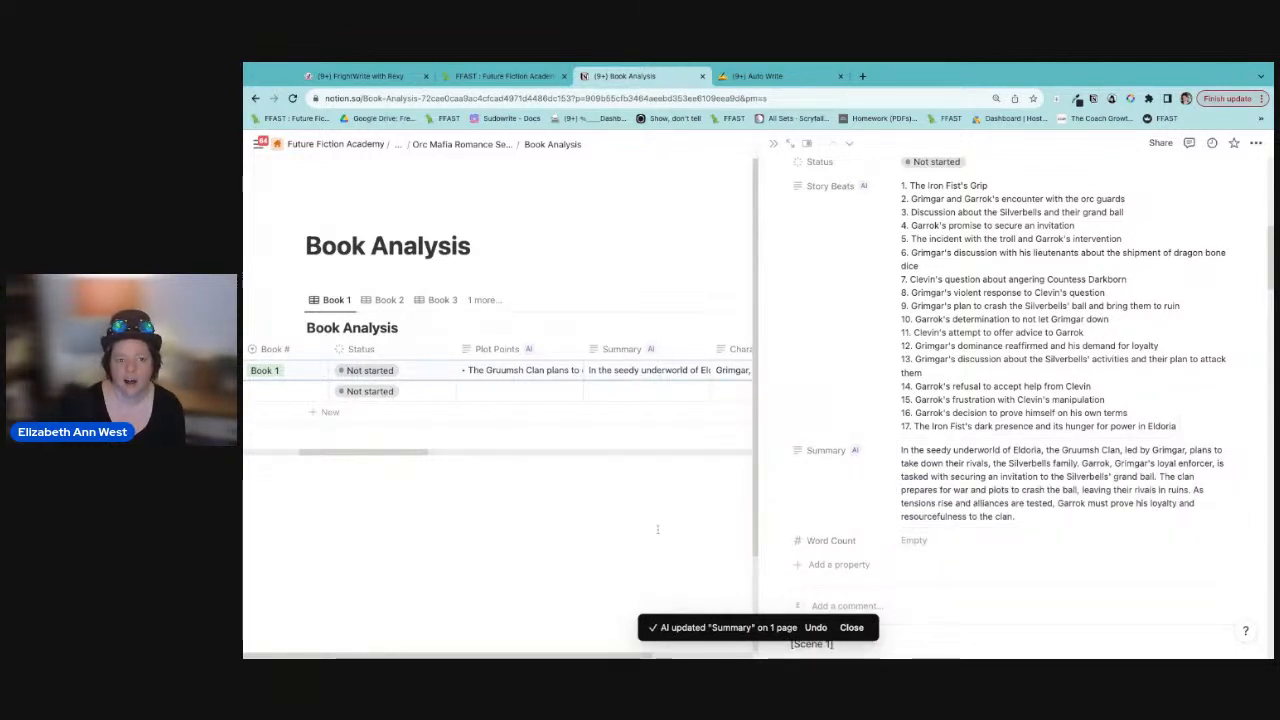
Step: Look up the page's word count and set the Word Count property of Scene 1 (1) to 2100
scroll(926, 464, "down", 3)
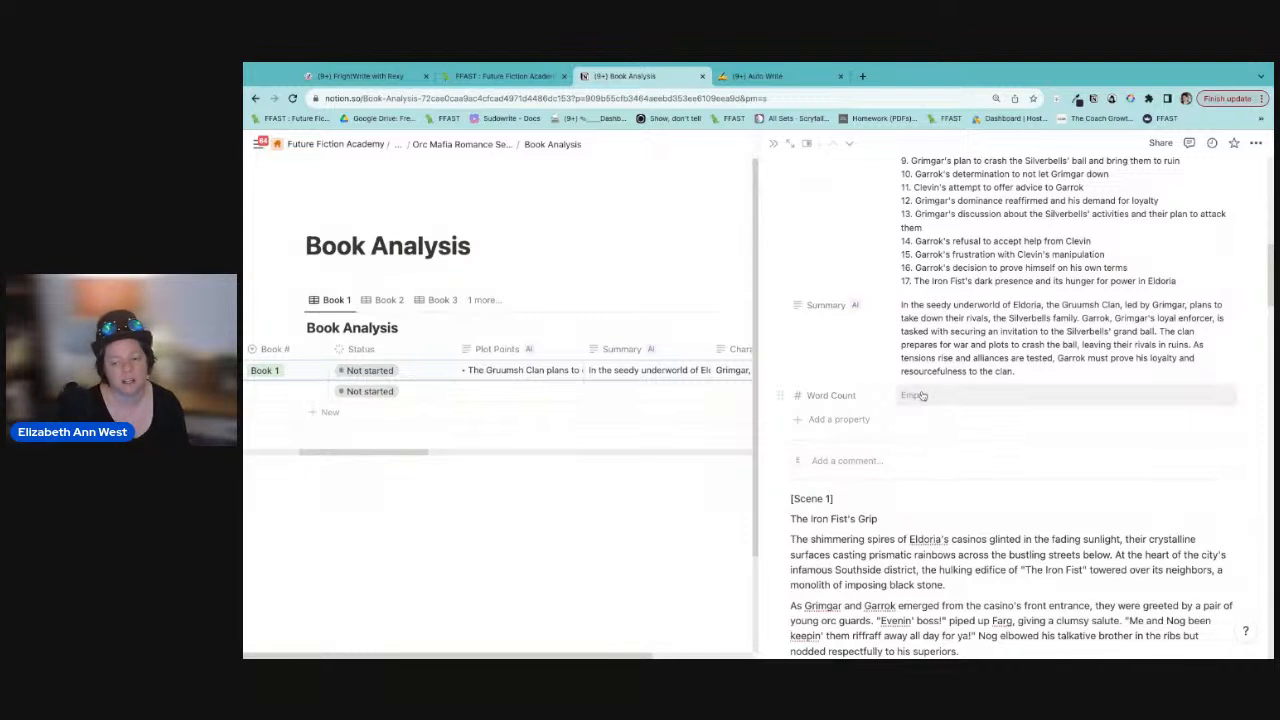
left_click(1257, 143)
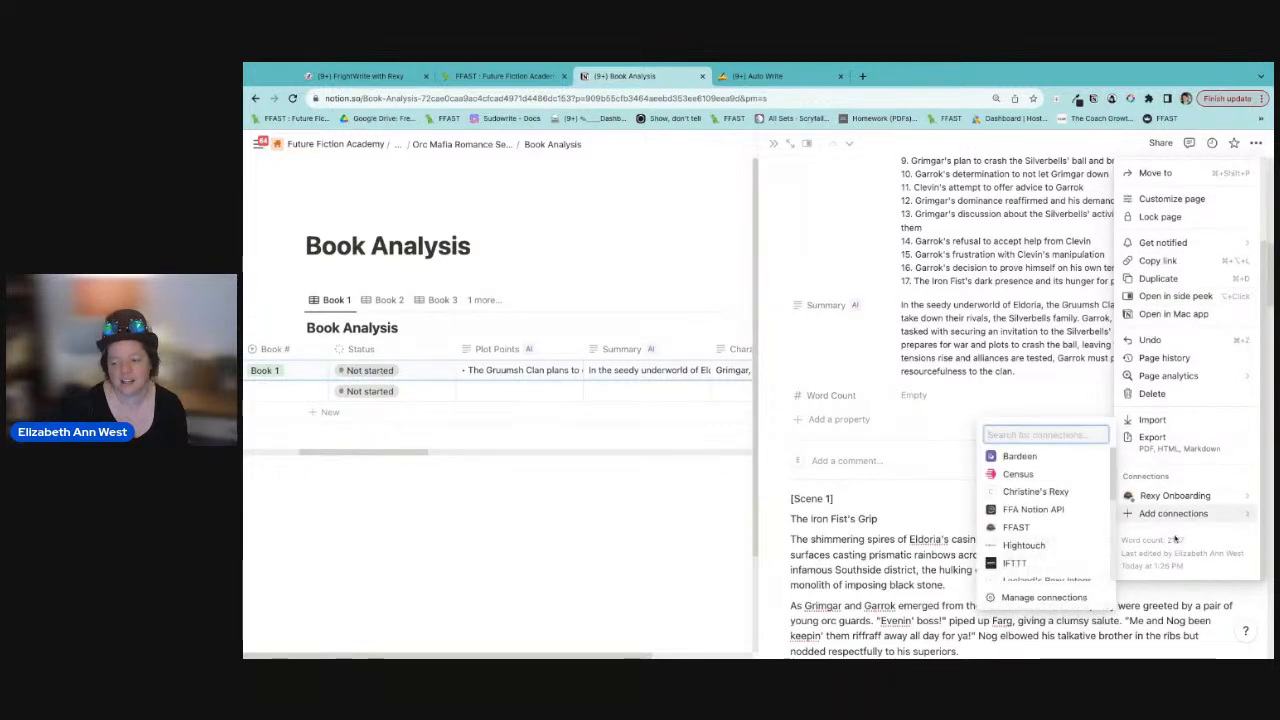
left_click(909, 395)
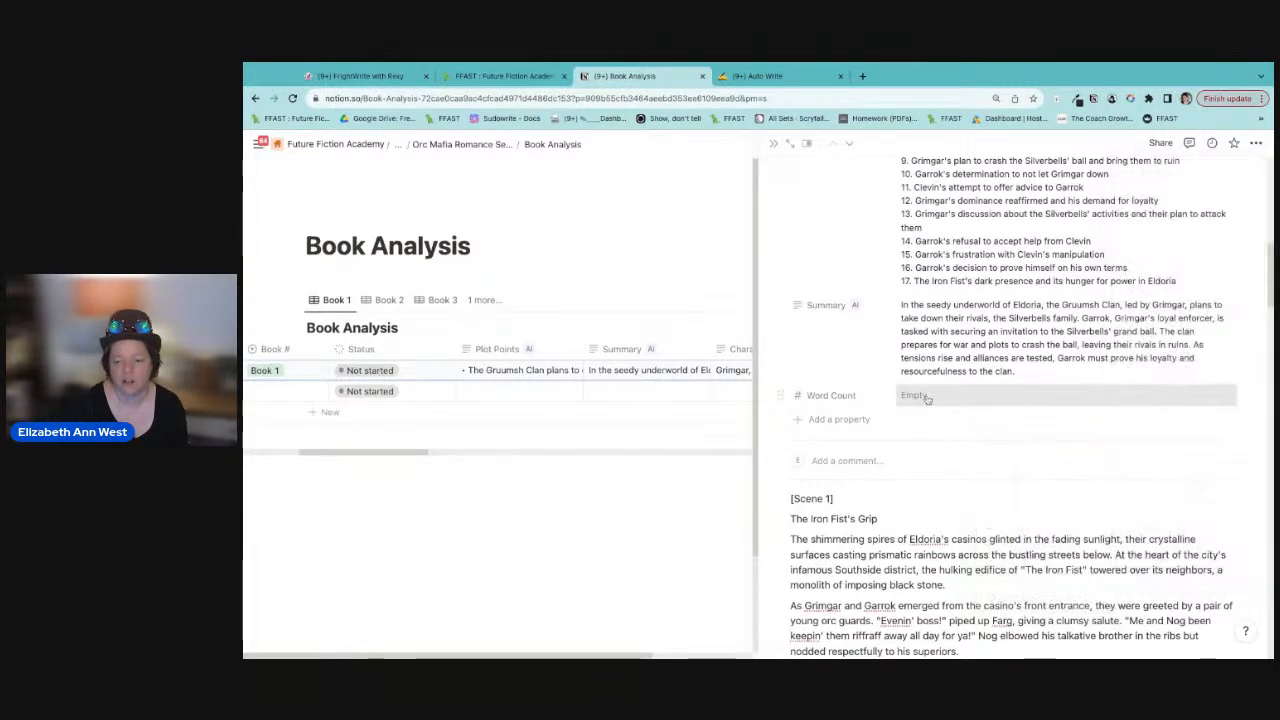
type("2100")
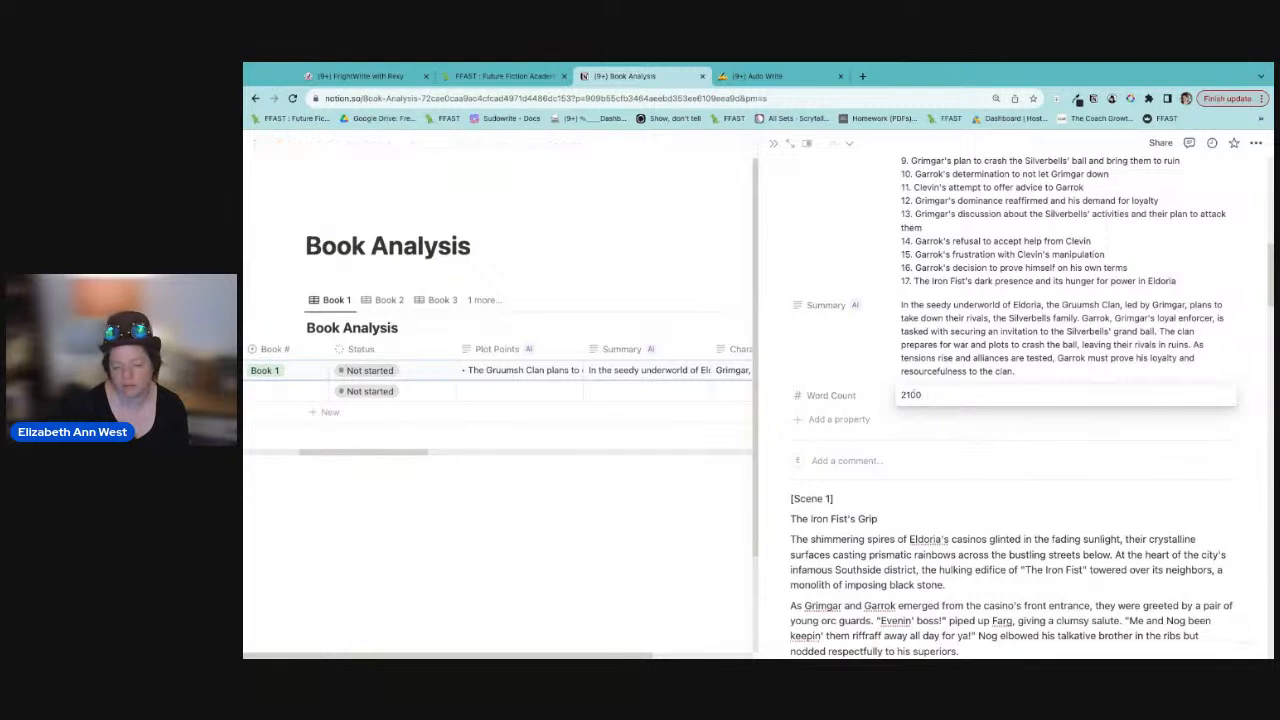
left_click(677, 550)
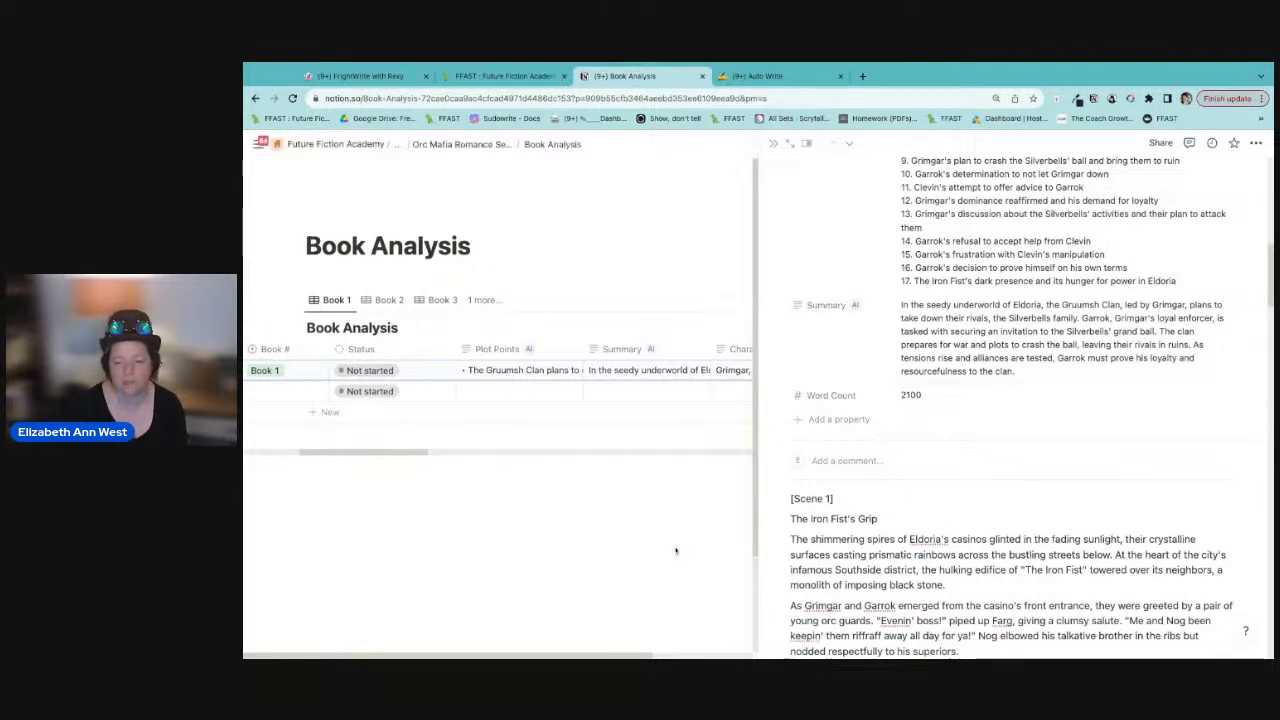
Step: Back in the Book Analysis table, set the Status of Scene 1 (1) to In progress and review its remaining columns
left_click(772, 144)
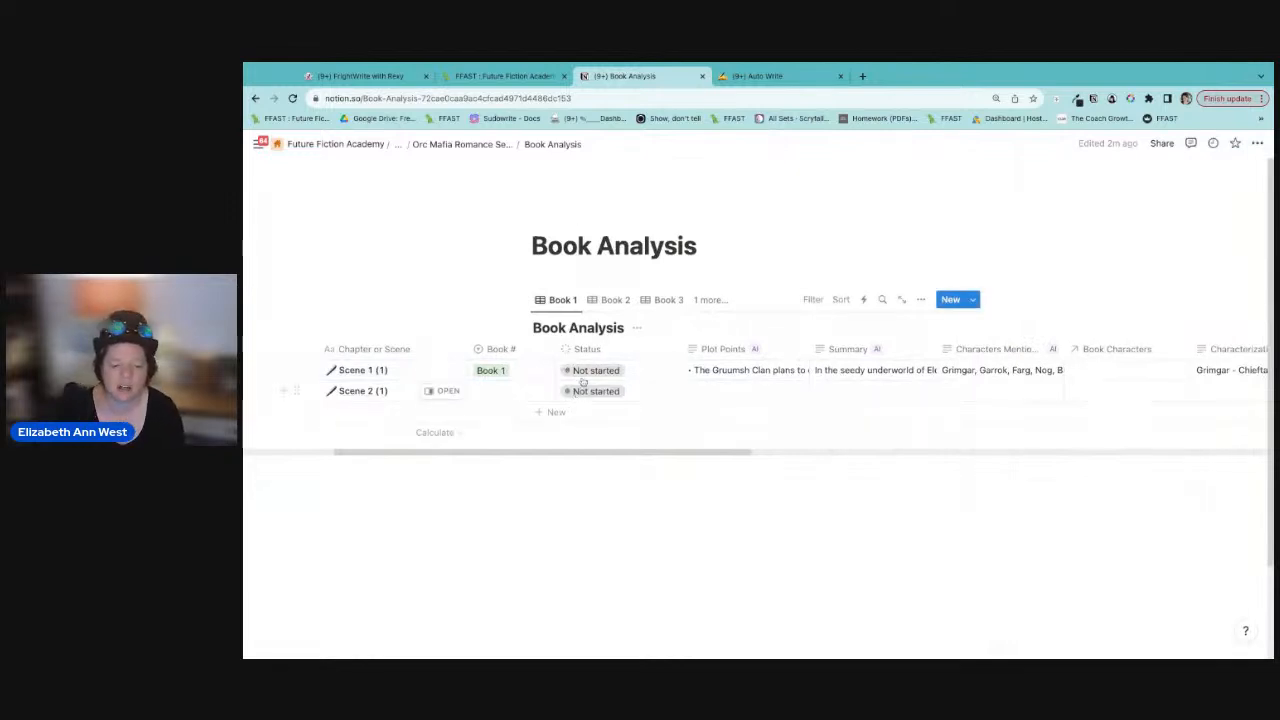
left_click(579, 373)
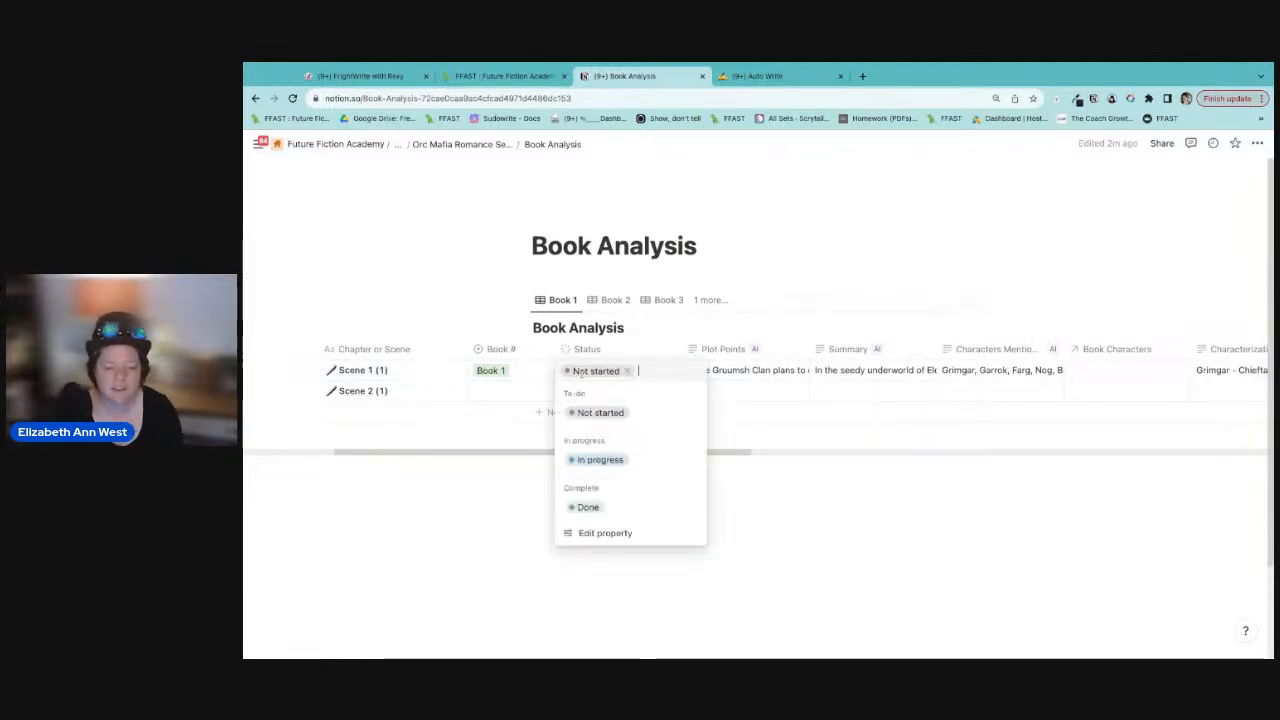
left_click(603, 461)
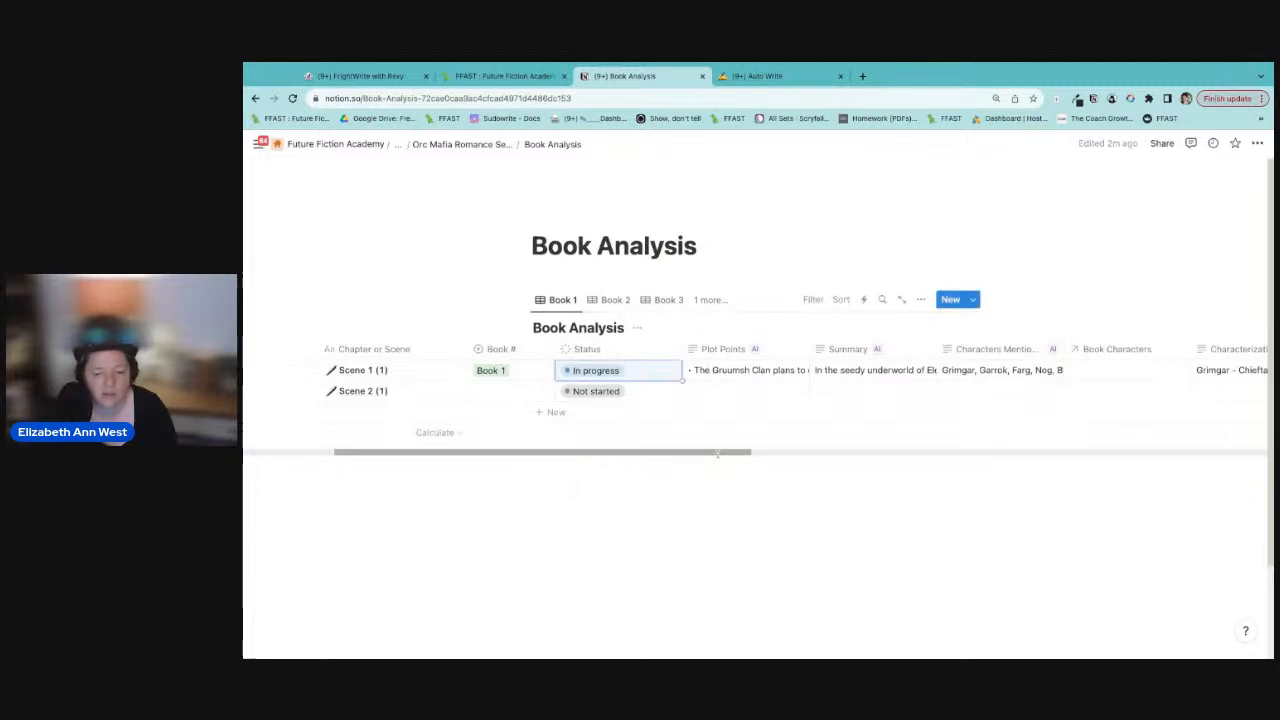
scroll(717, 455, "right", 10)
scroll(717, 455, "left", 8)
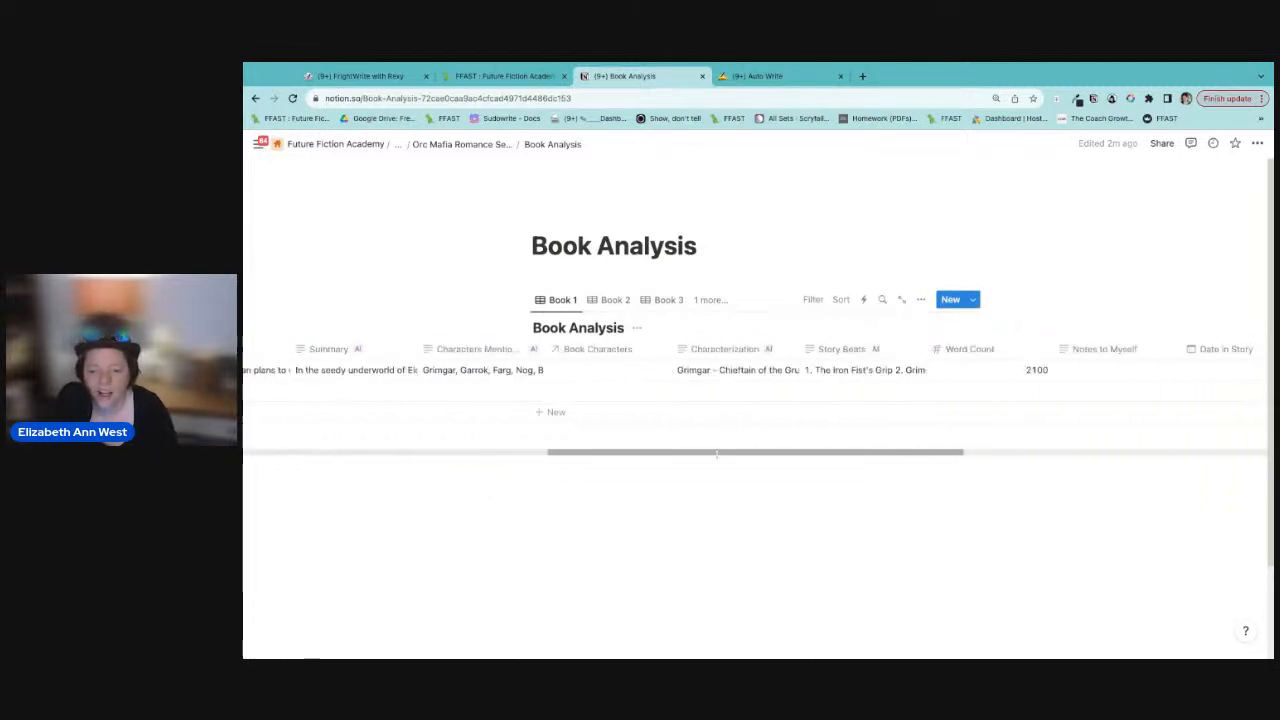
scroll(850, 420, "right", 6)
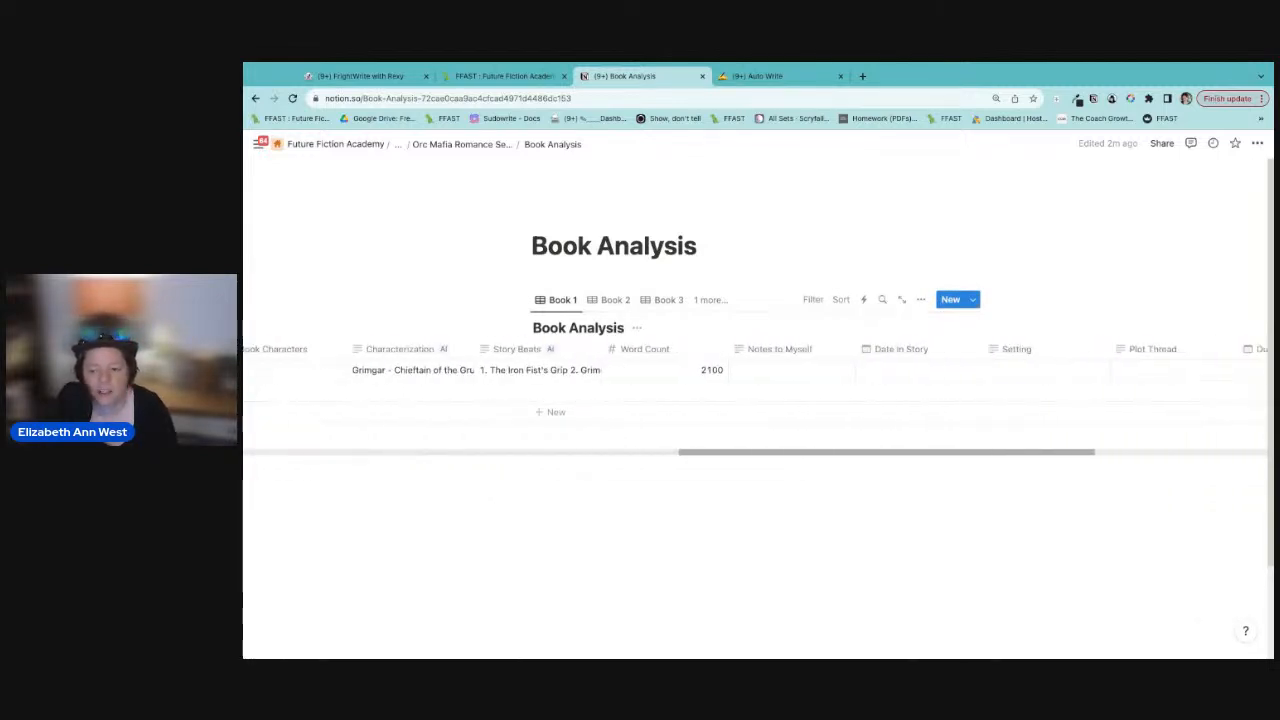
left_click(1053, 373)
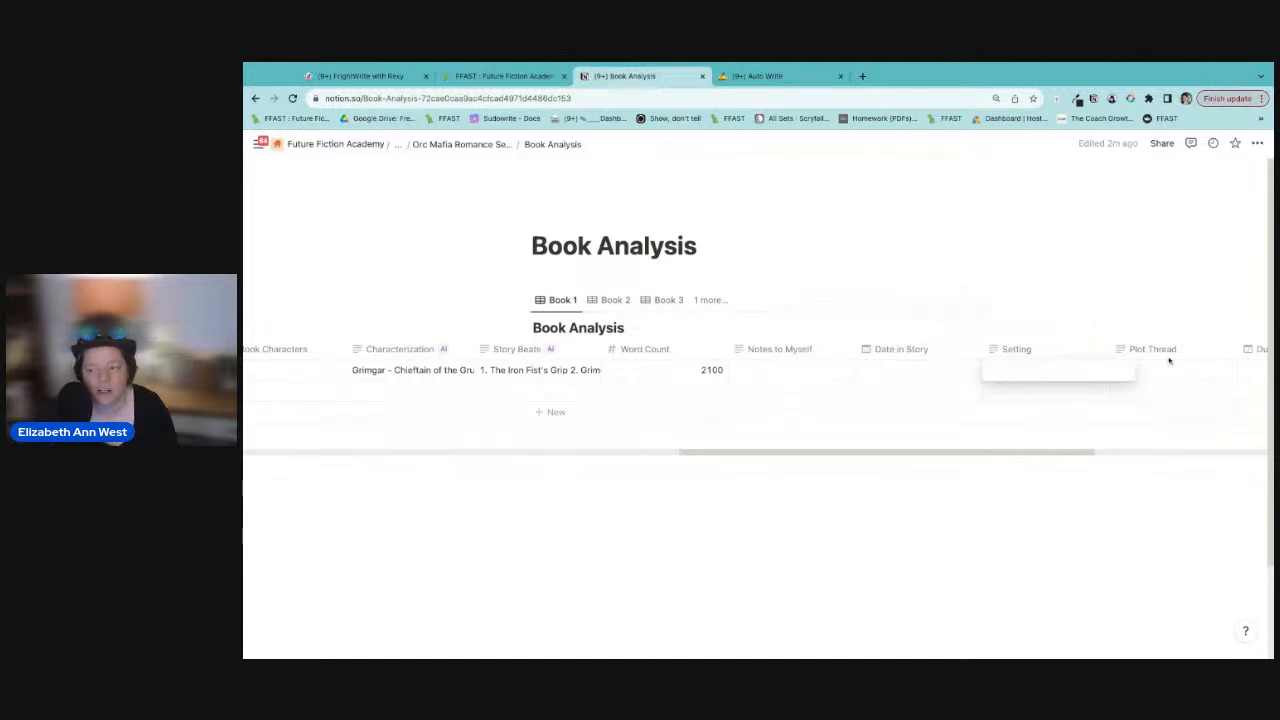
key("Escape")
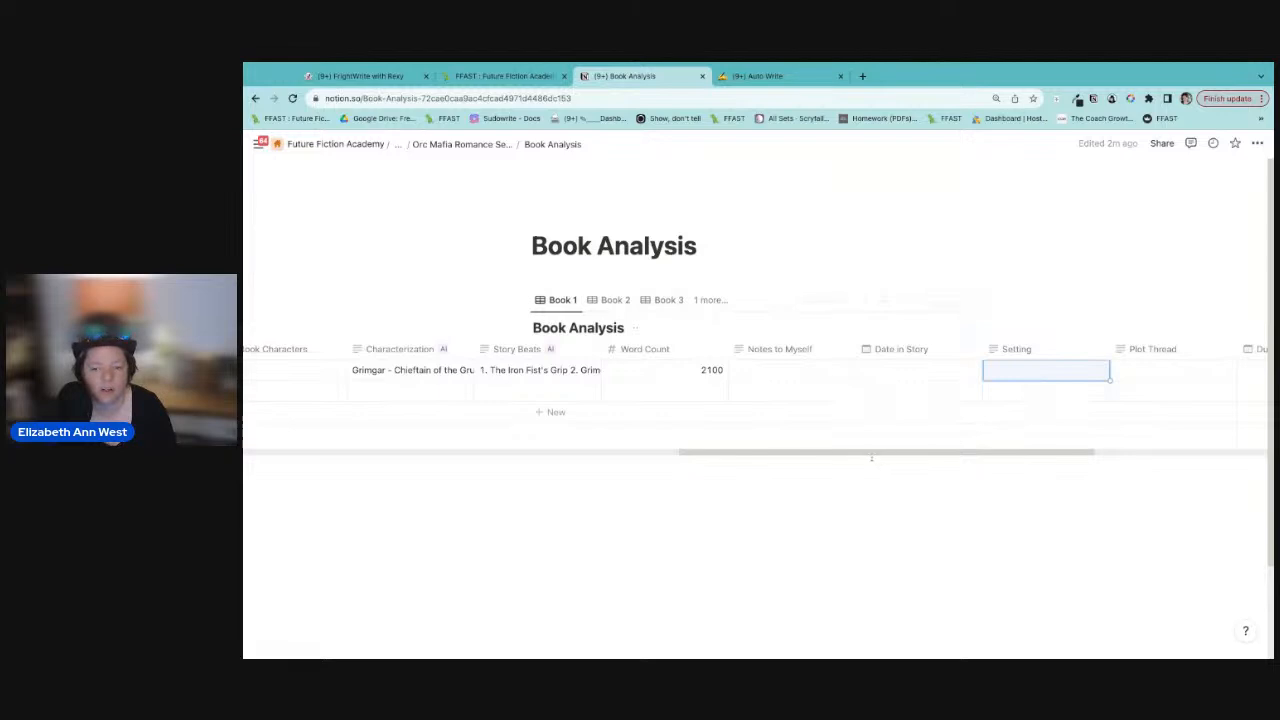
left_click_drag(976, 453, 666, 453)
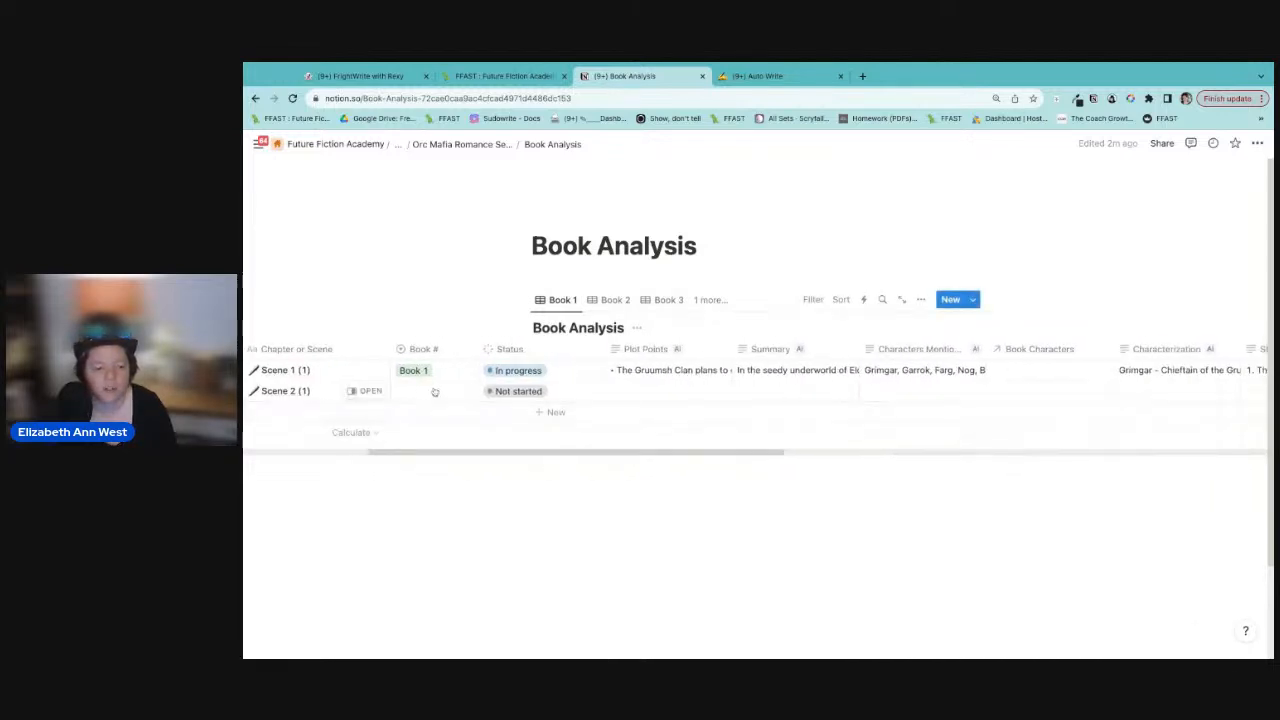
Step: Set the Book # of Scene 2 (1) to Book 1 and its Status to In progress
left_click(436, 391)
left_click(431, 432)
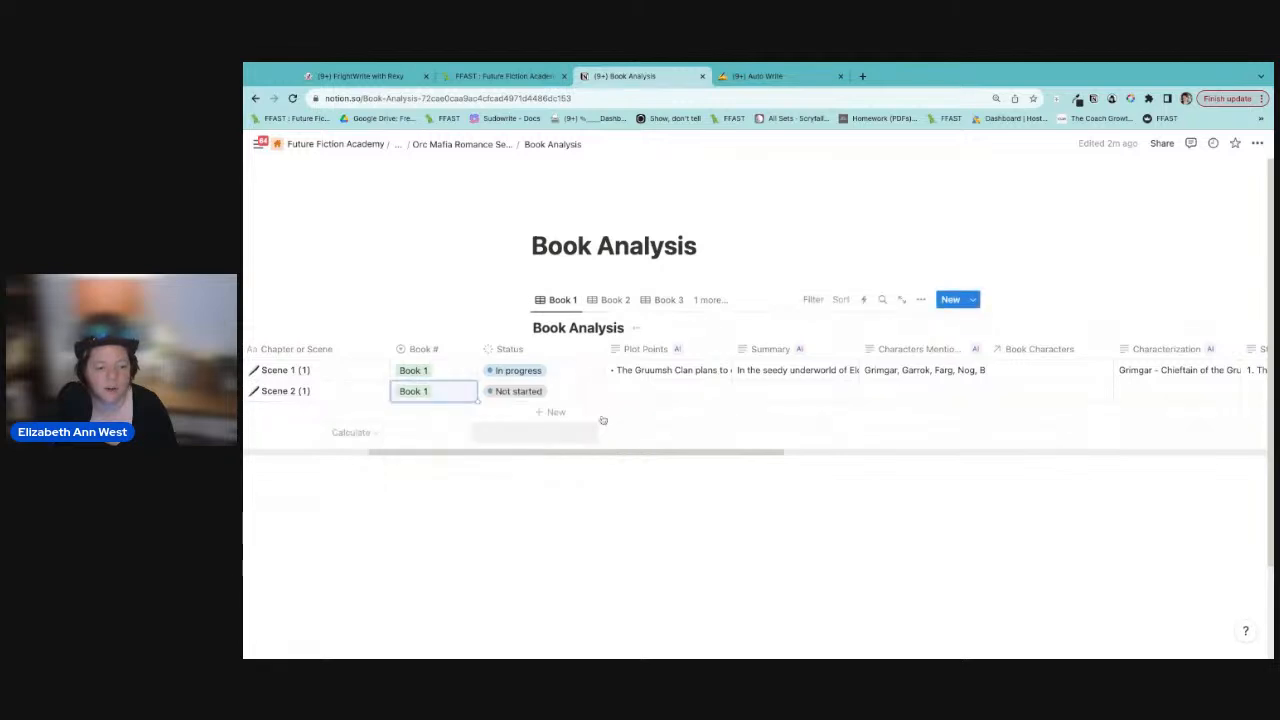
left_click(539, 393)
left_click(554, 486)
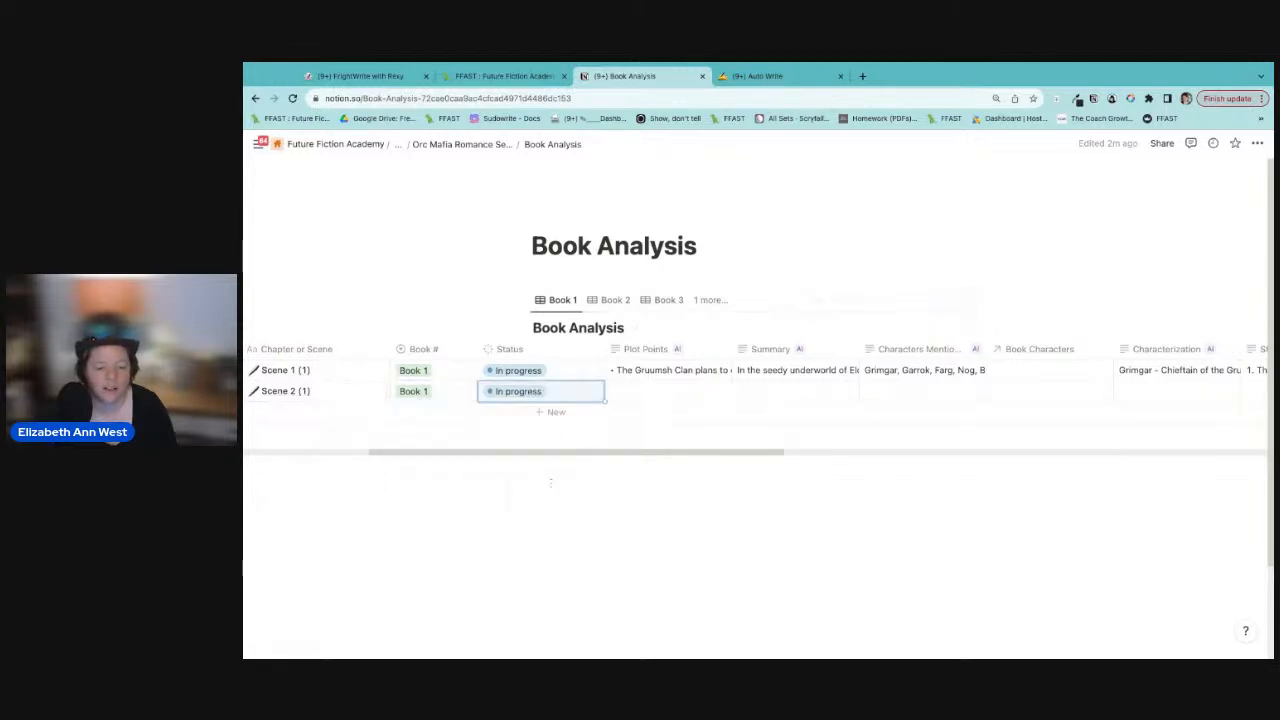
Step: Generate the Plot Points, Summary and Characters Mentioned properties of Scene 2 (1) with AI autofill
left_click(720, 395)
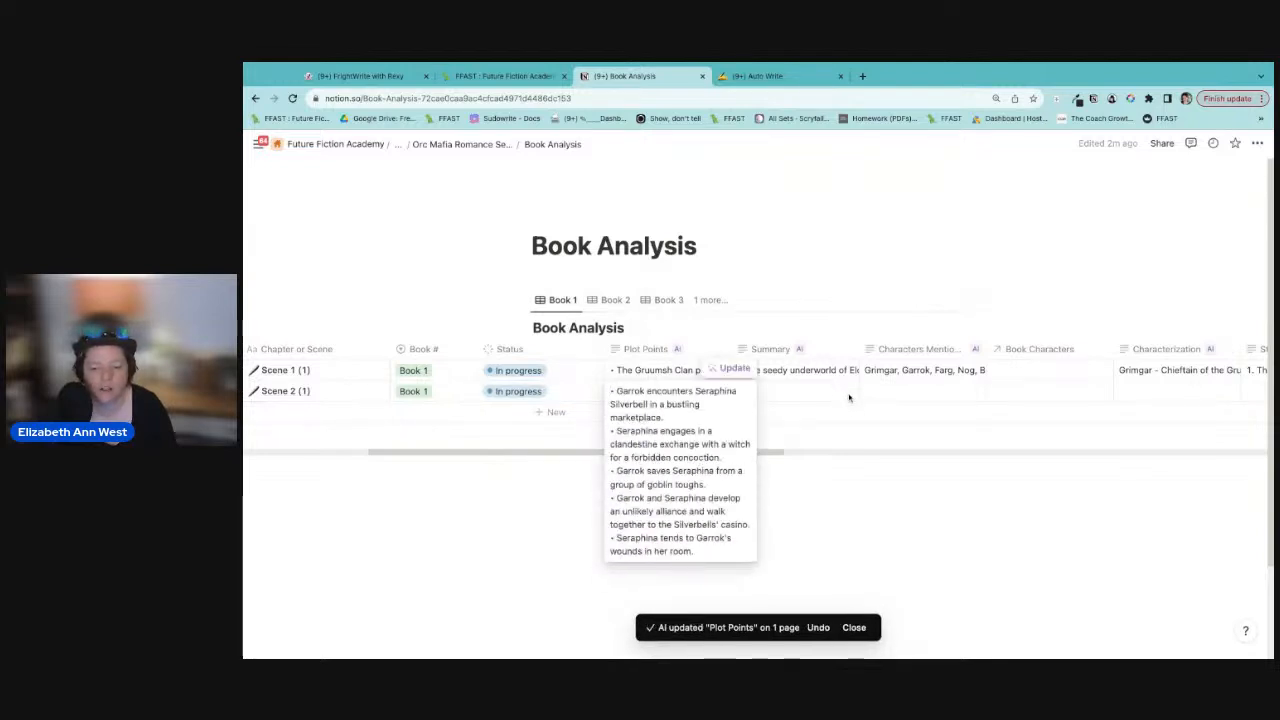
left_click(845, 391)
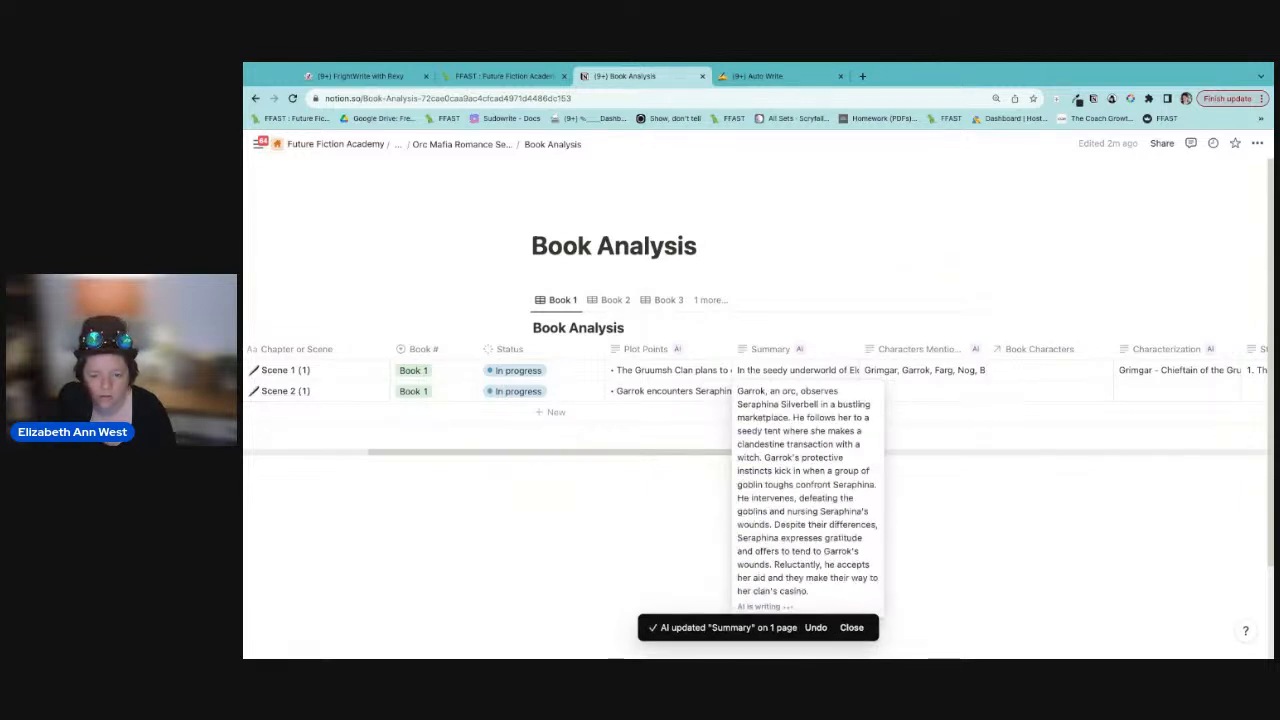
left_click(974, 391)
left_click(974, 391)
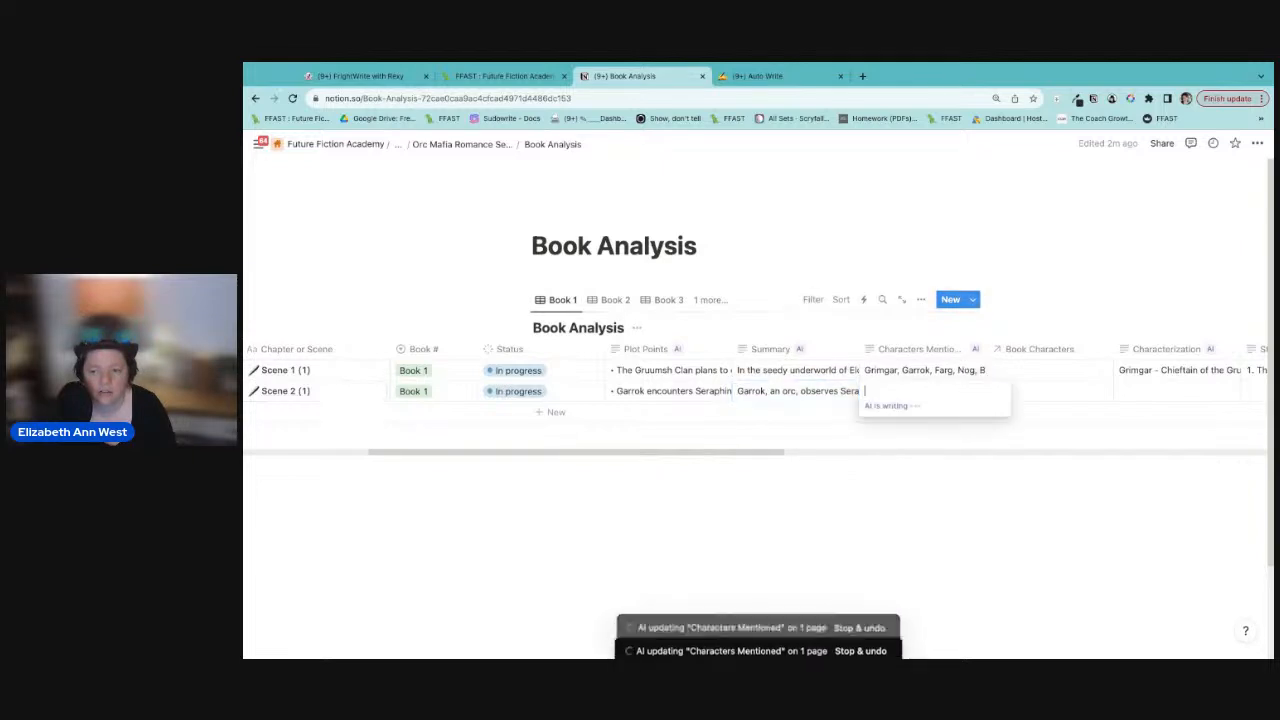
Step: Generate the Characterization and Story Beats properties of Scene 2 (1) with AI autofill
left_click(771, 455)
scroll(775, 420, "right", 5)
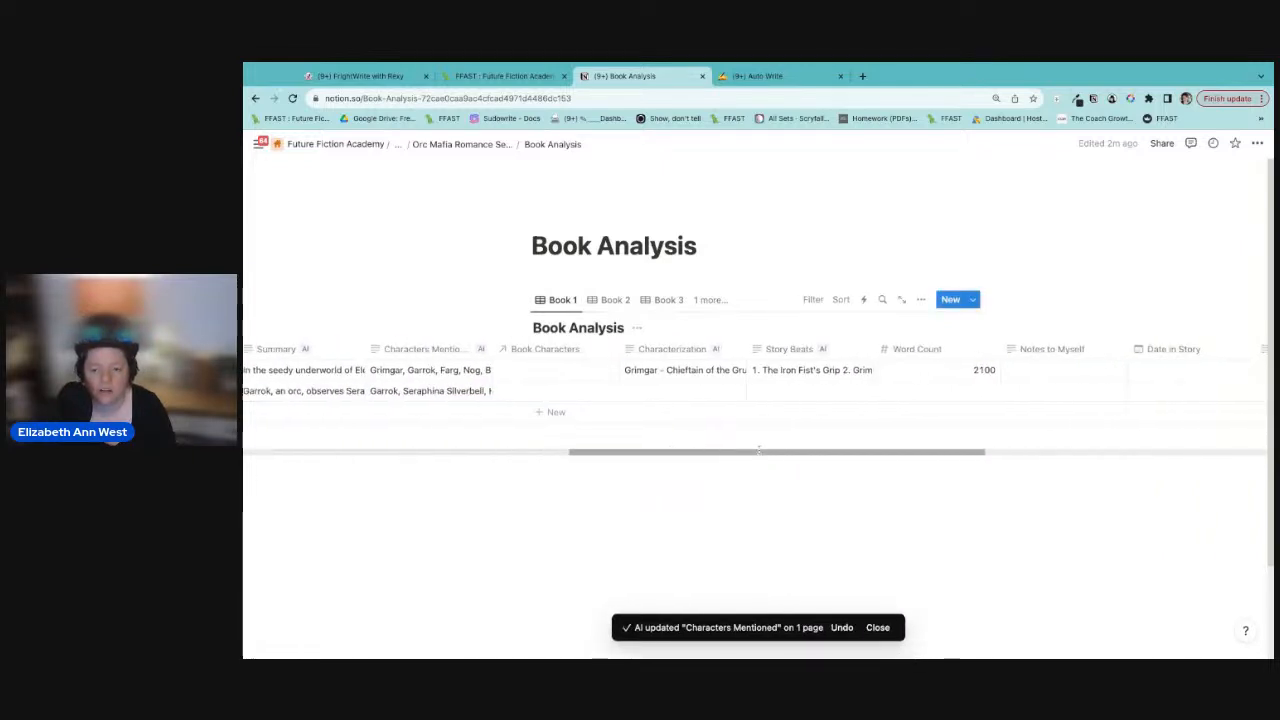
left_click(738, 392)
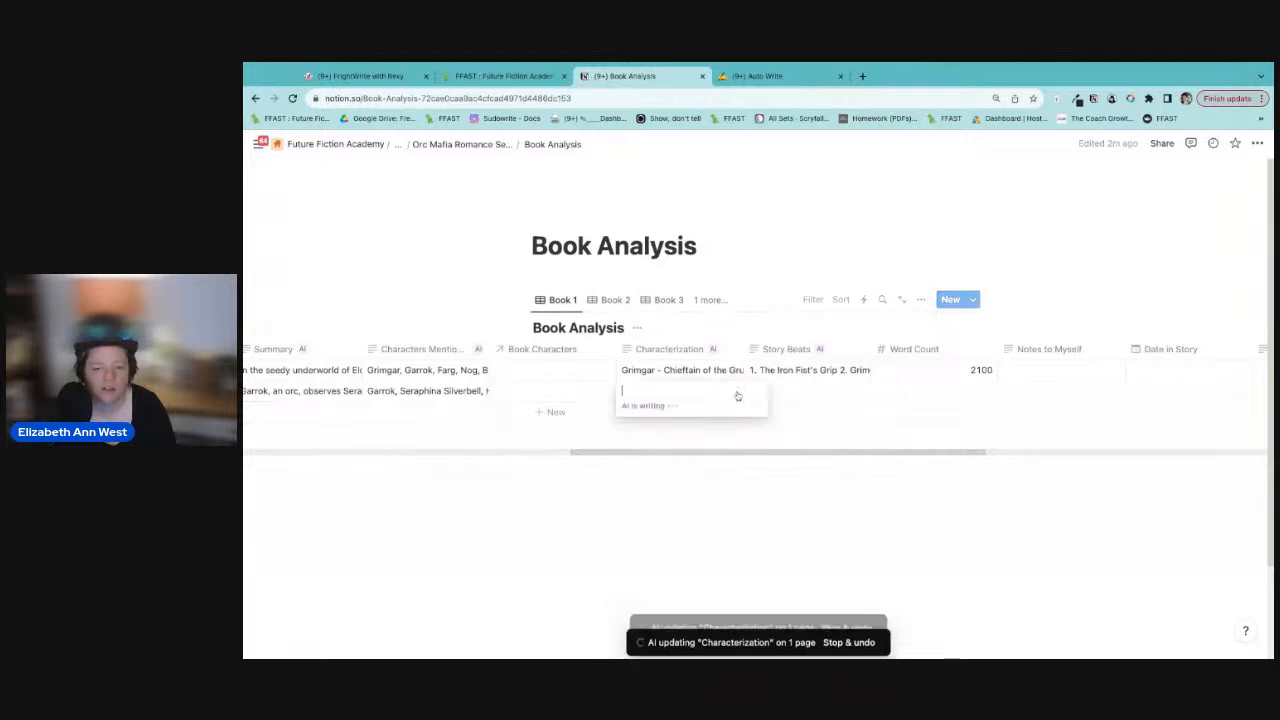
left_click(863, 394)
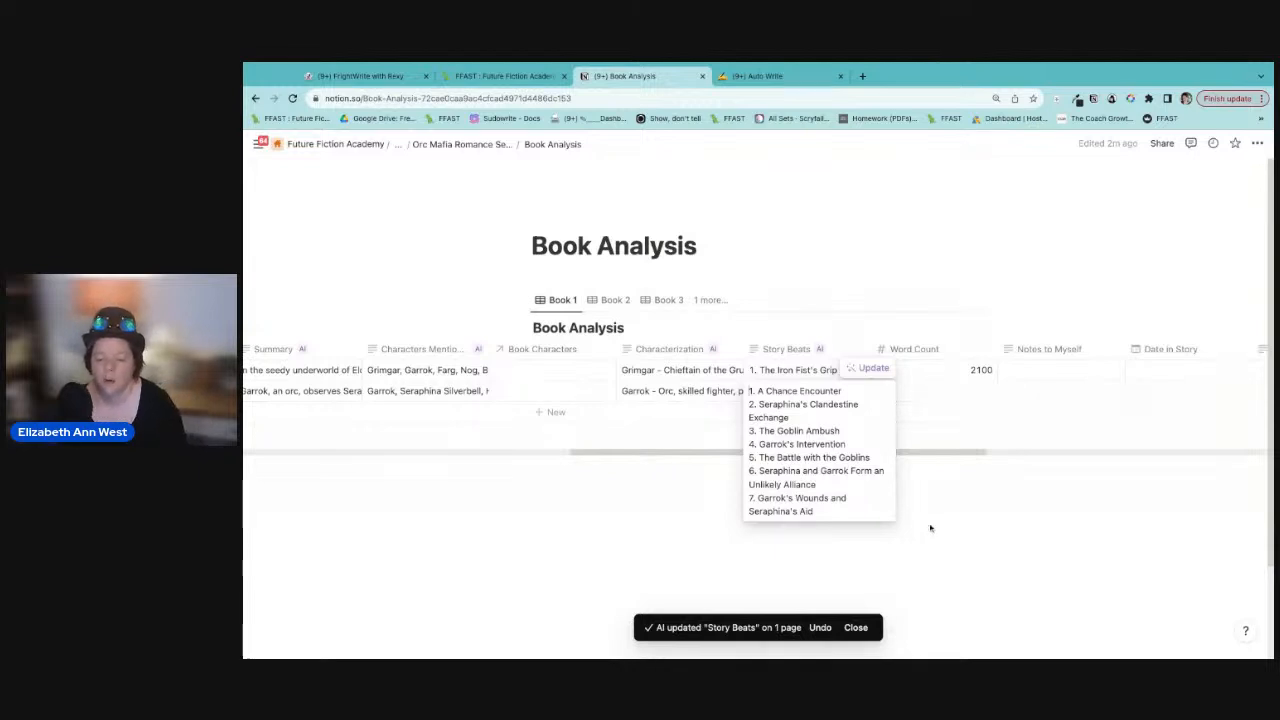
key("Escape")
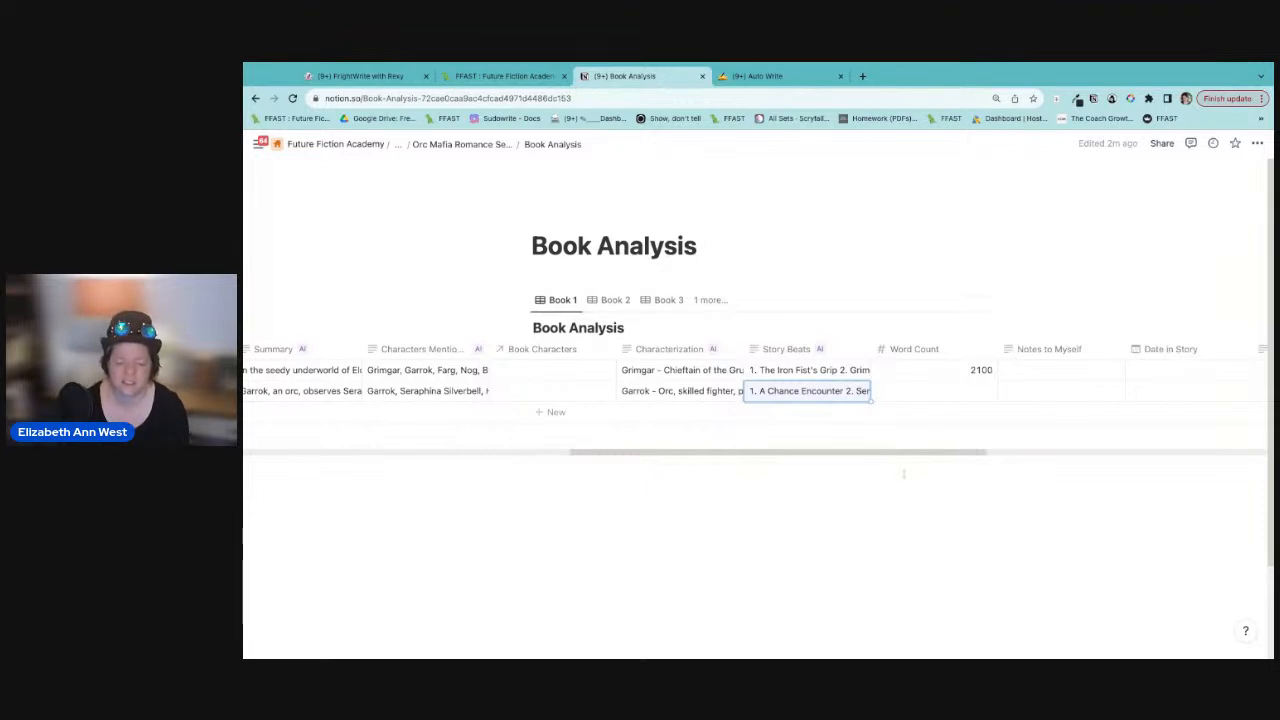
Step: Open Scene 1 (1) from the Book Analysis table and review its filled properties, including story beats and summary
scroll(472, 417, "left", 6)
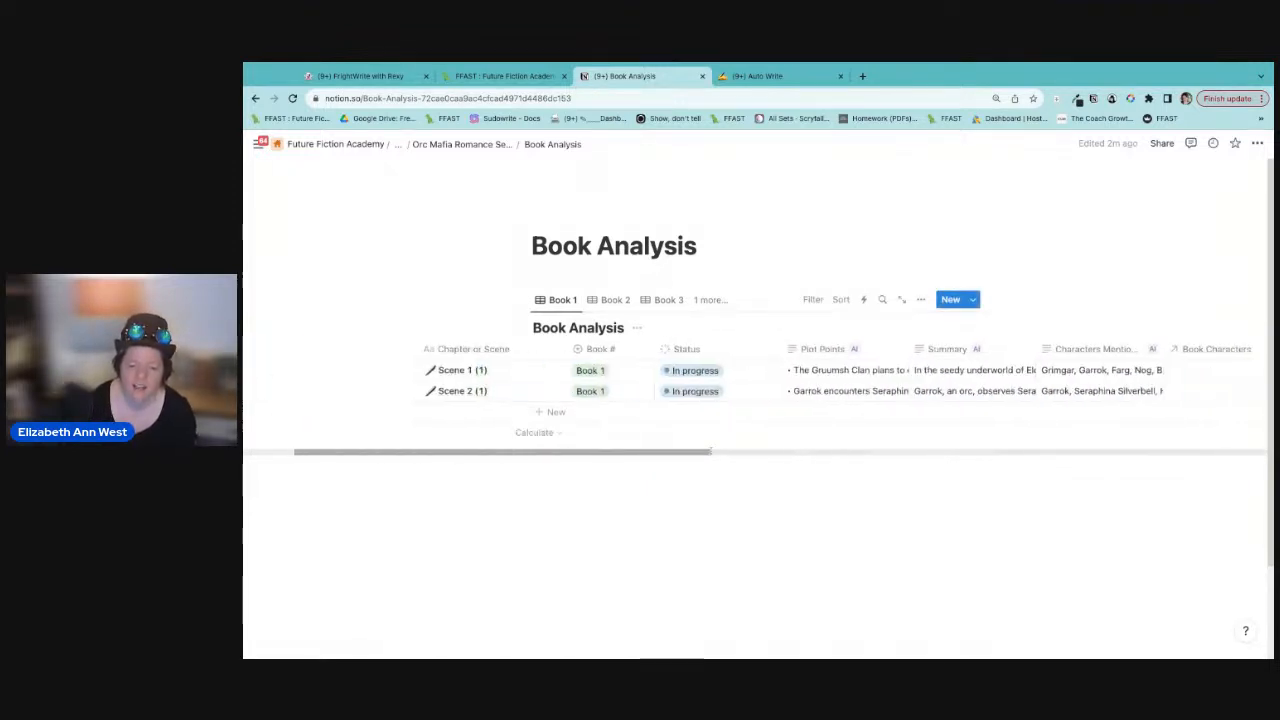
left_click(531, 371)
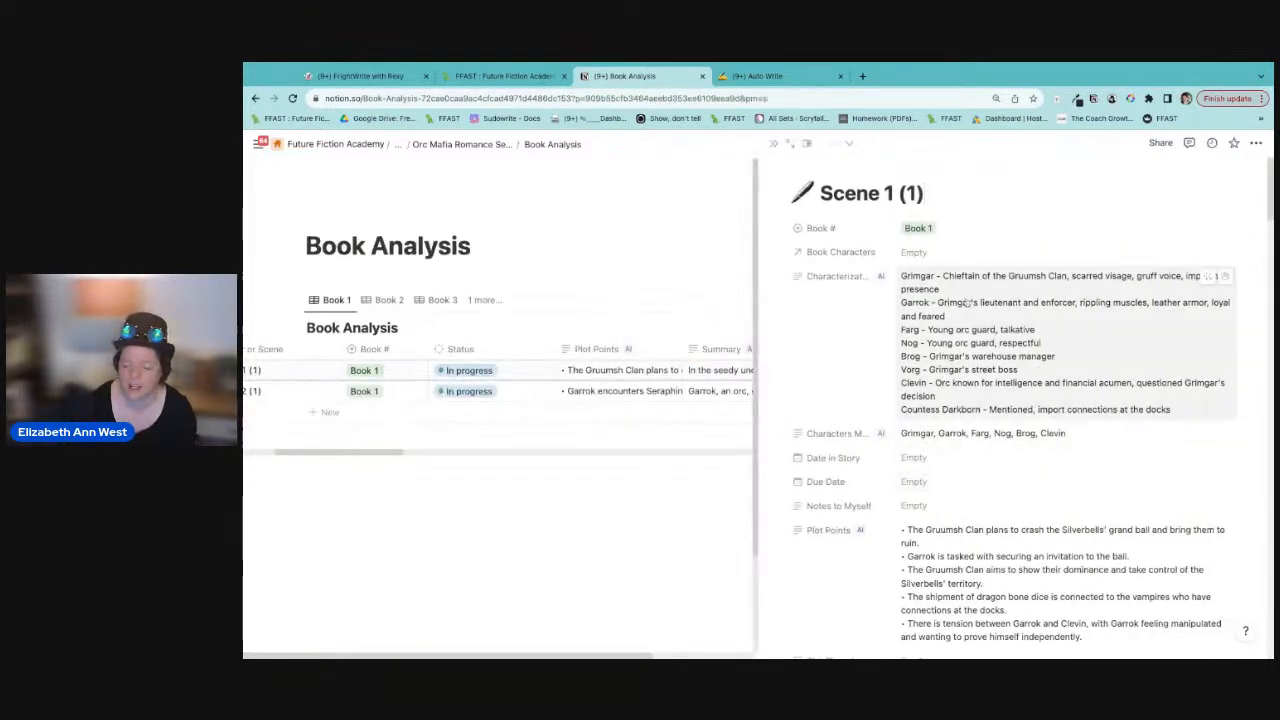
scroll(1057, 420, "down", 5)
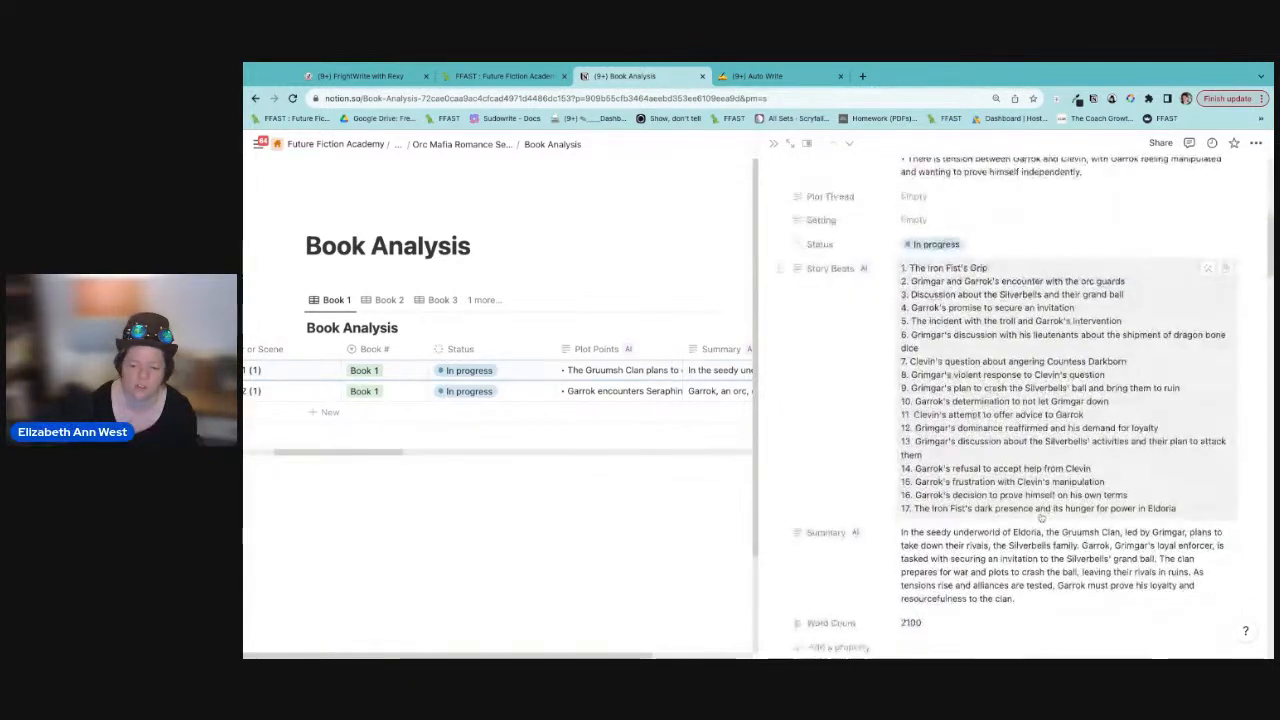
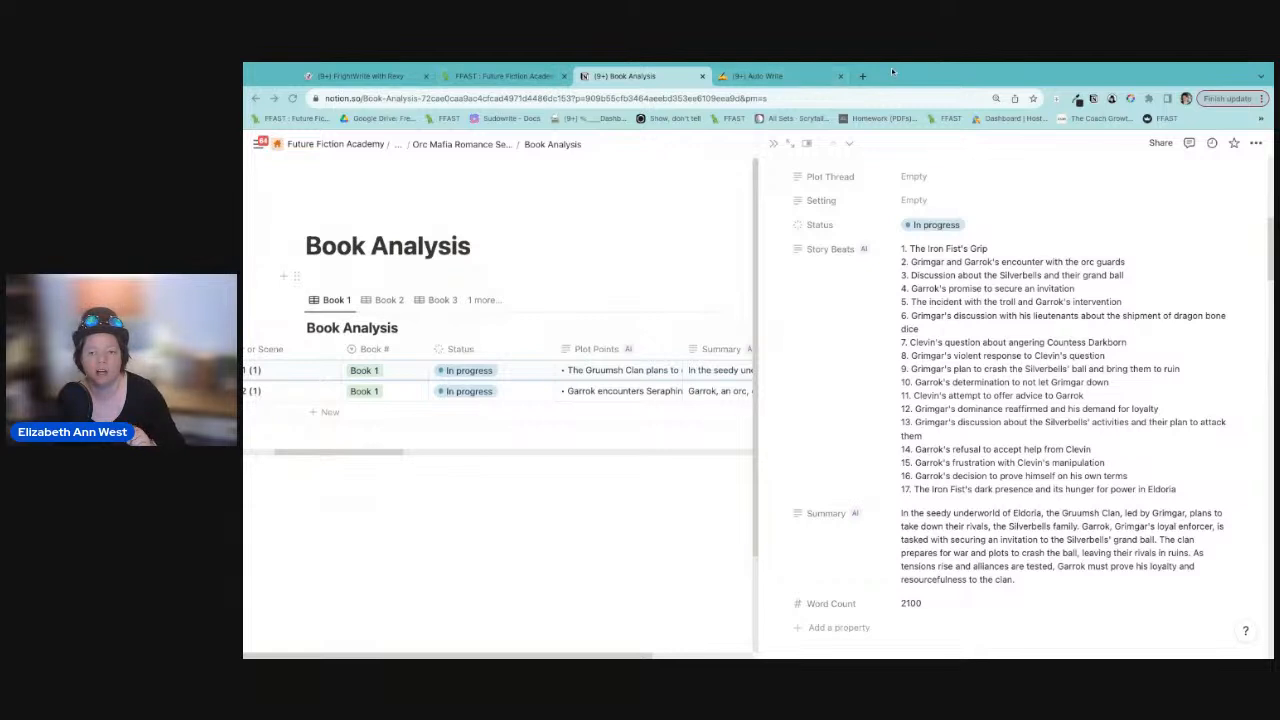
left_click(773, 143)
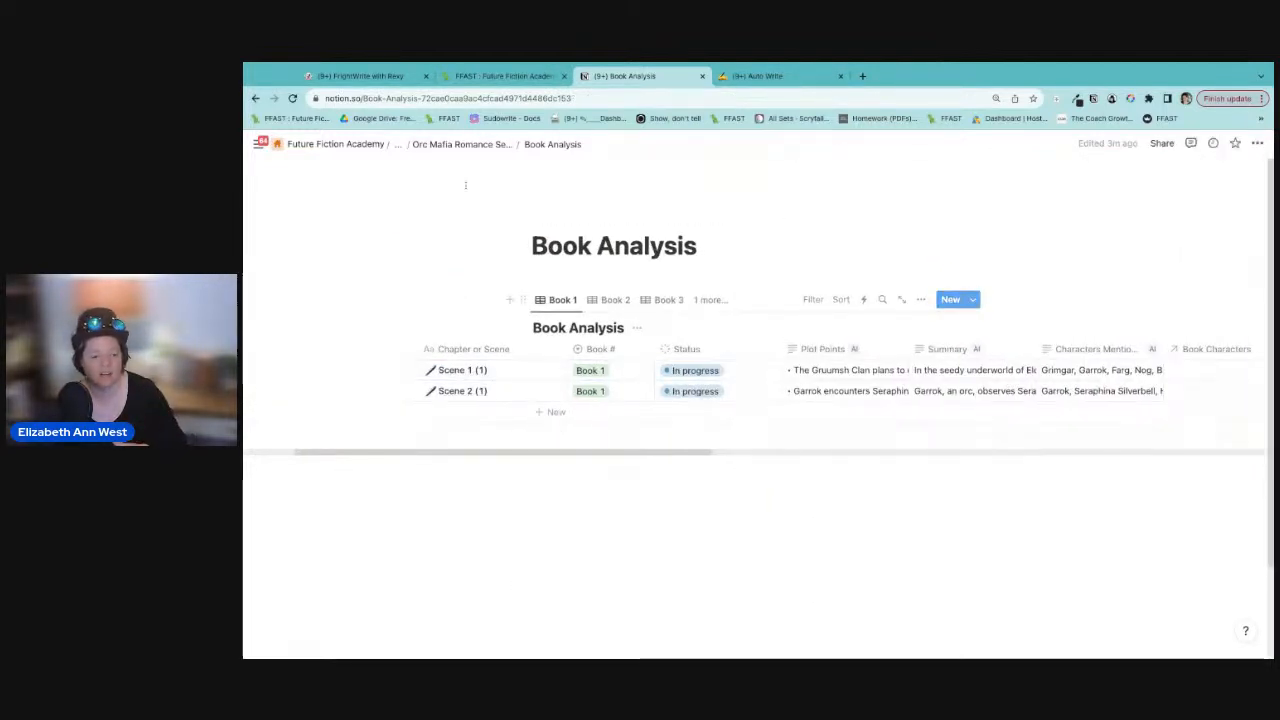
Step: Go to the Auto Write page of the Orc Mafia Romance Series and open its Notion 21 subpage
left_click(466, 147)
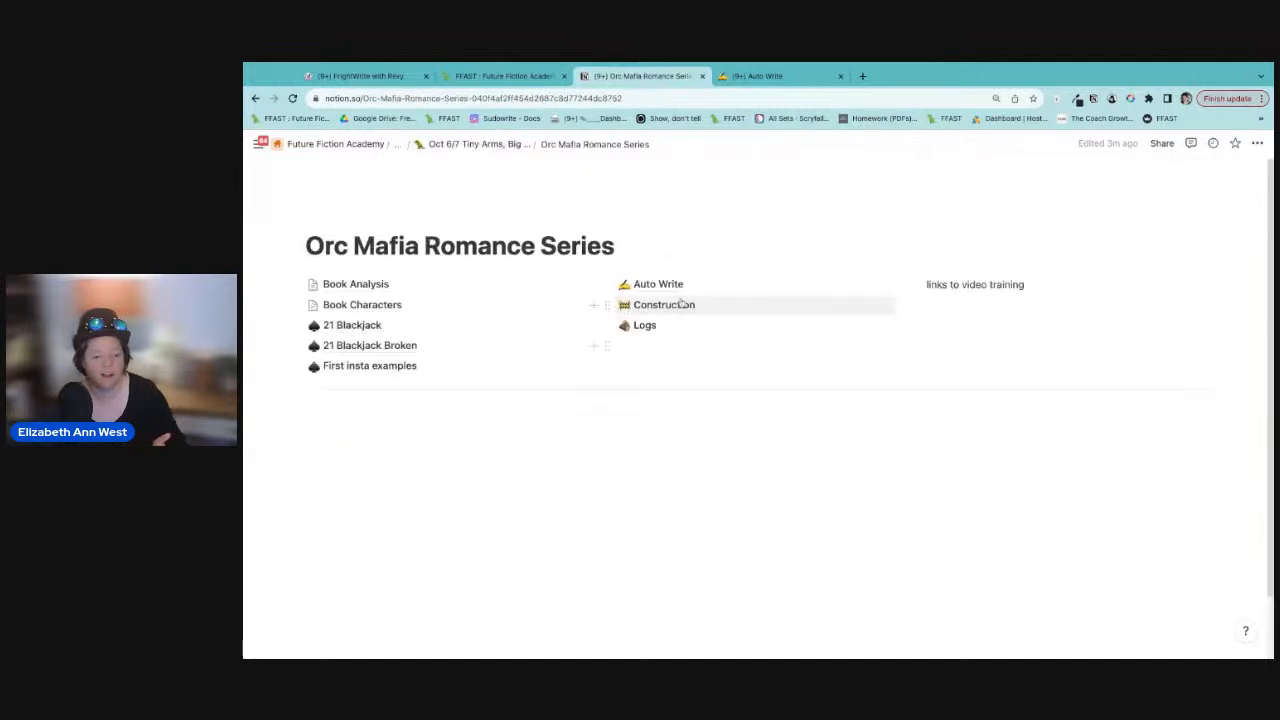
left_click(679, 283)
scroll(600, 250, "down", 7)
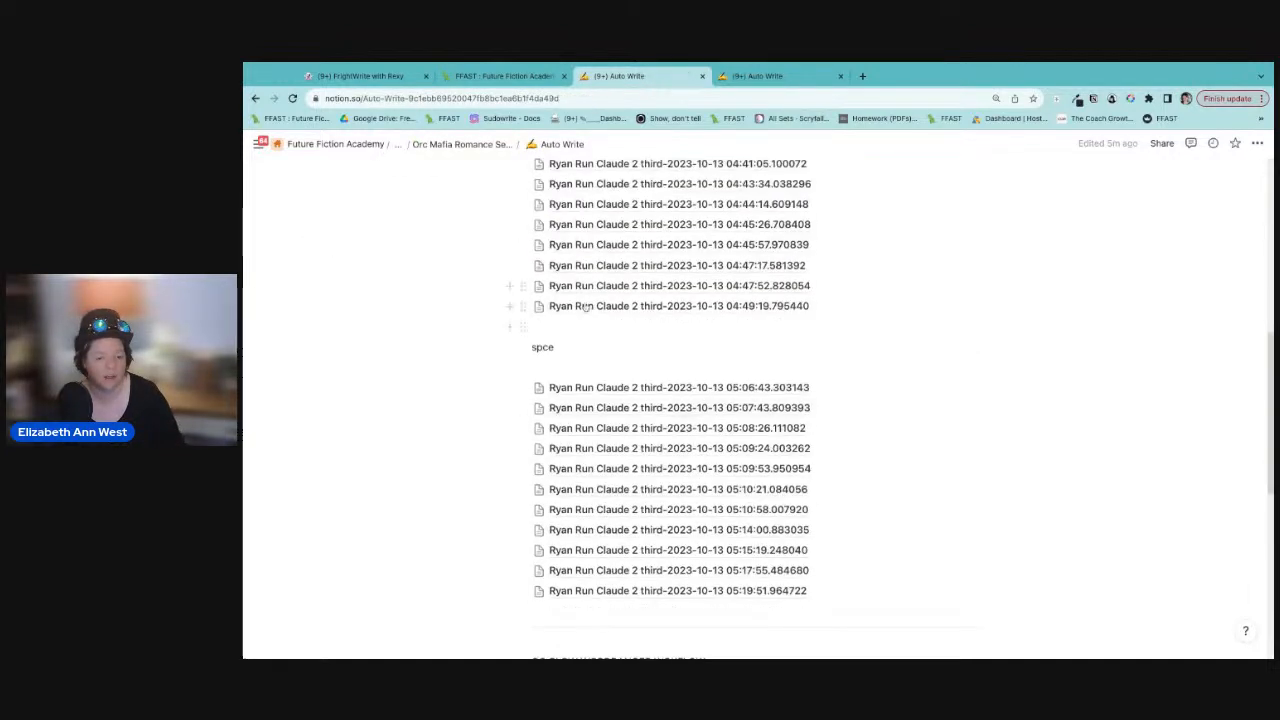
scroll(572, 188, "up", 5)
scroll(572, 188, "up", 3)
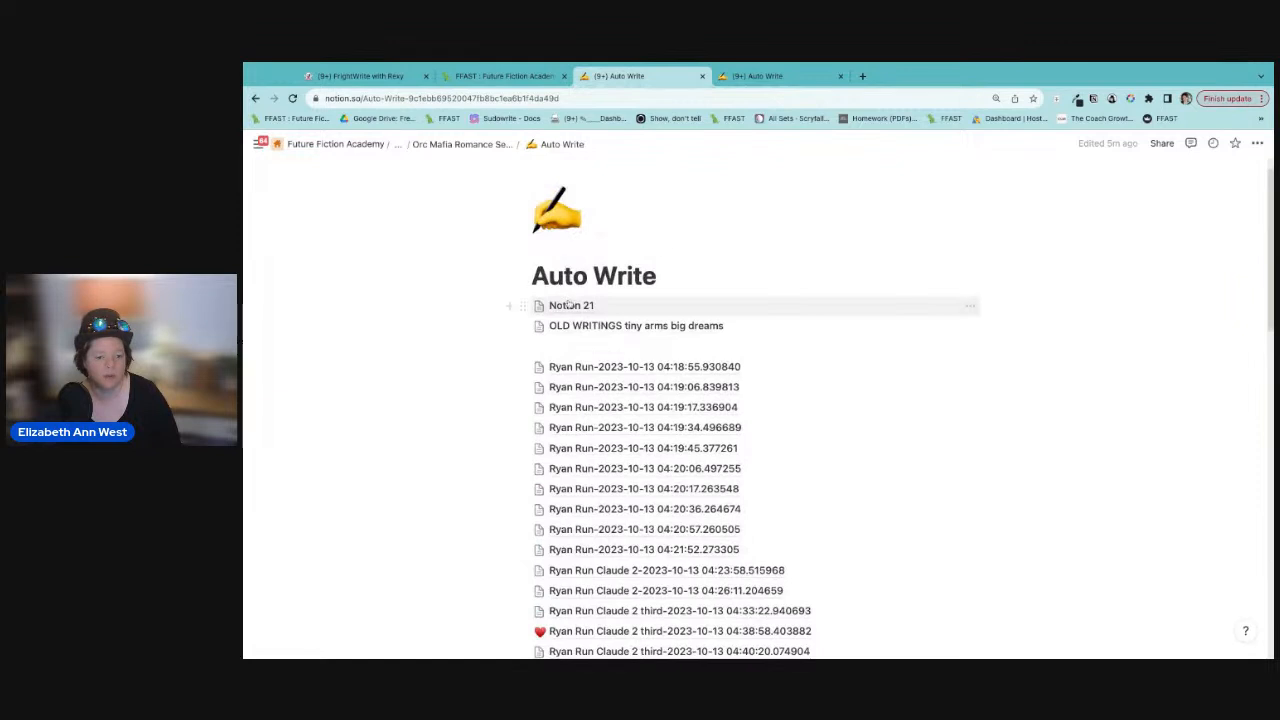
left_click(566, 303)
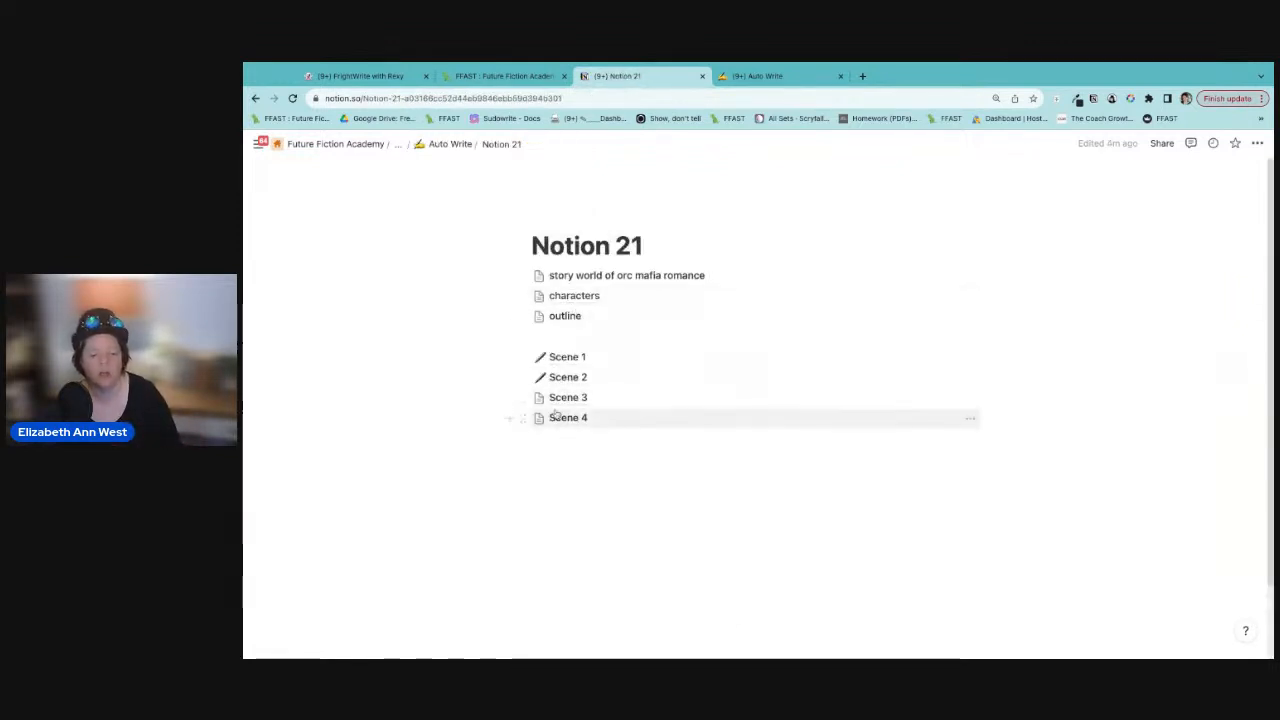
Step: Move the Scene 3 and Scene 4 pages from Notion 21 to the Book Analysis page
mouse_move(555, 417)
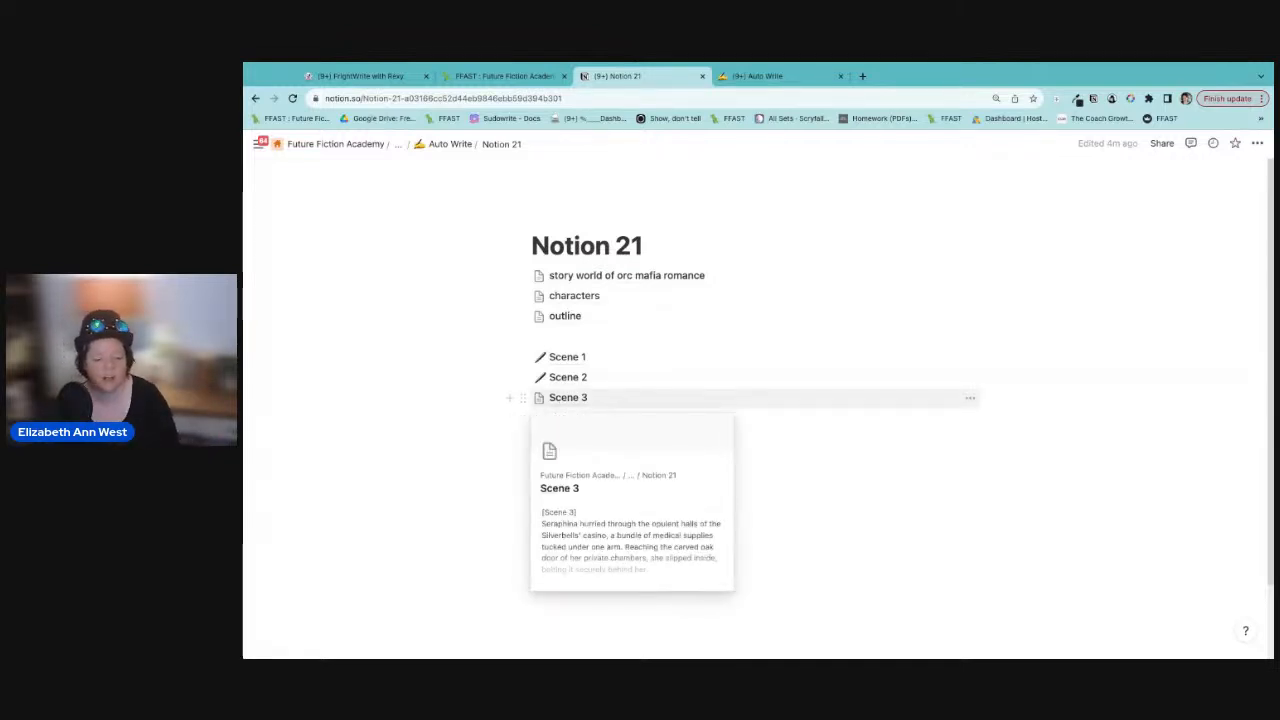
right_click(562, 398)
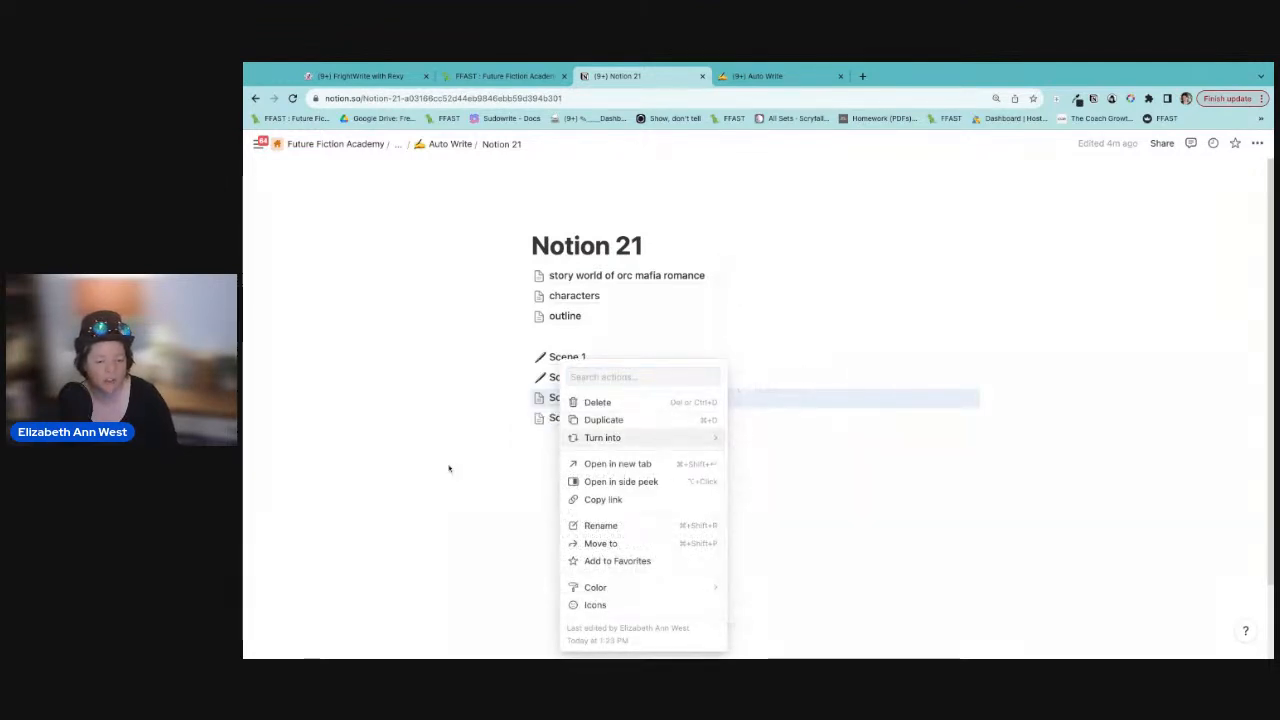
key("Escape")
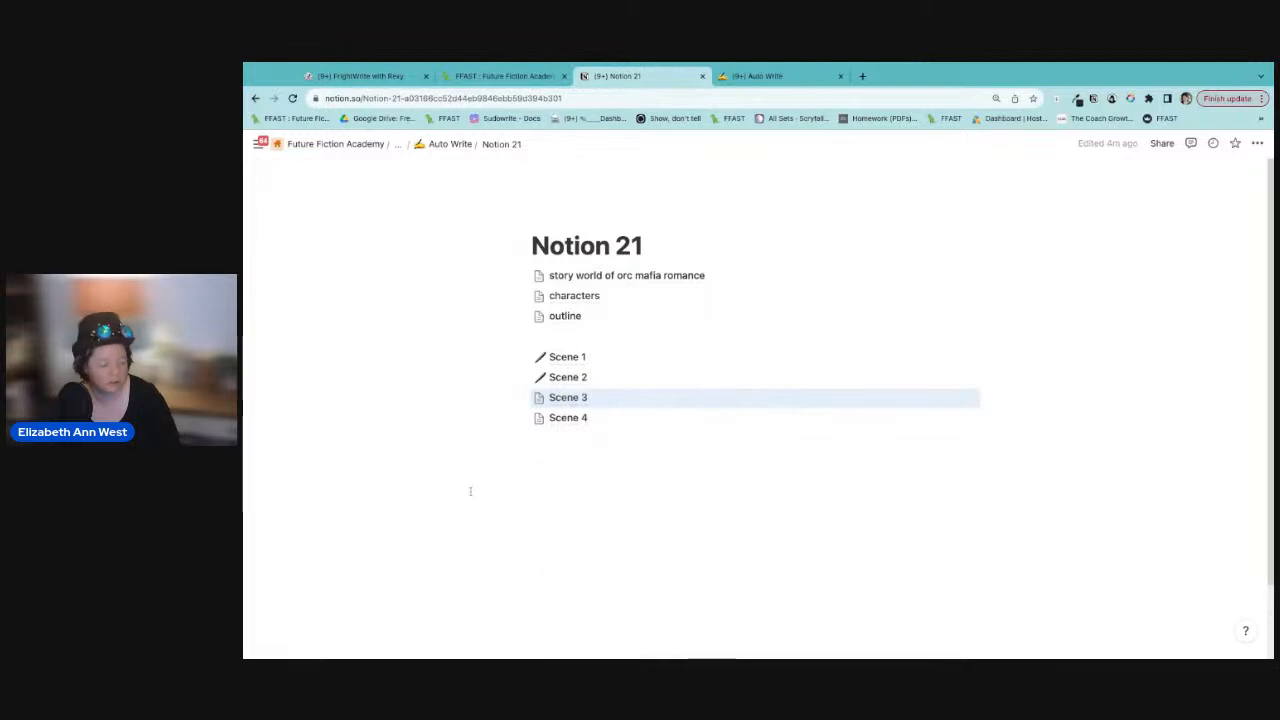
right_click(604, 401)
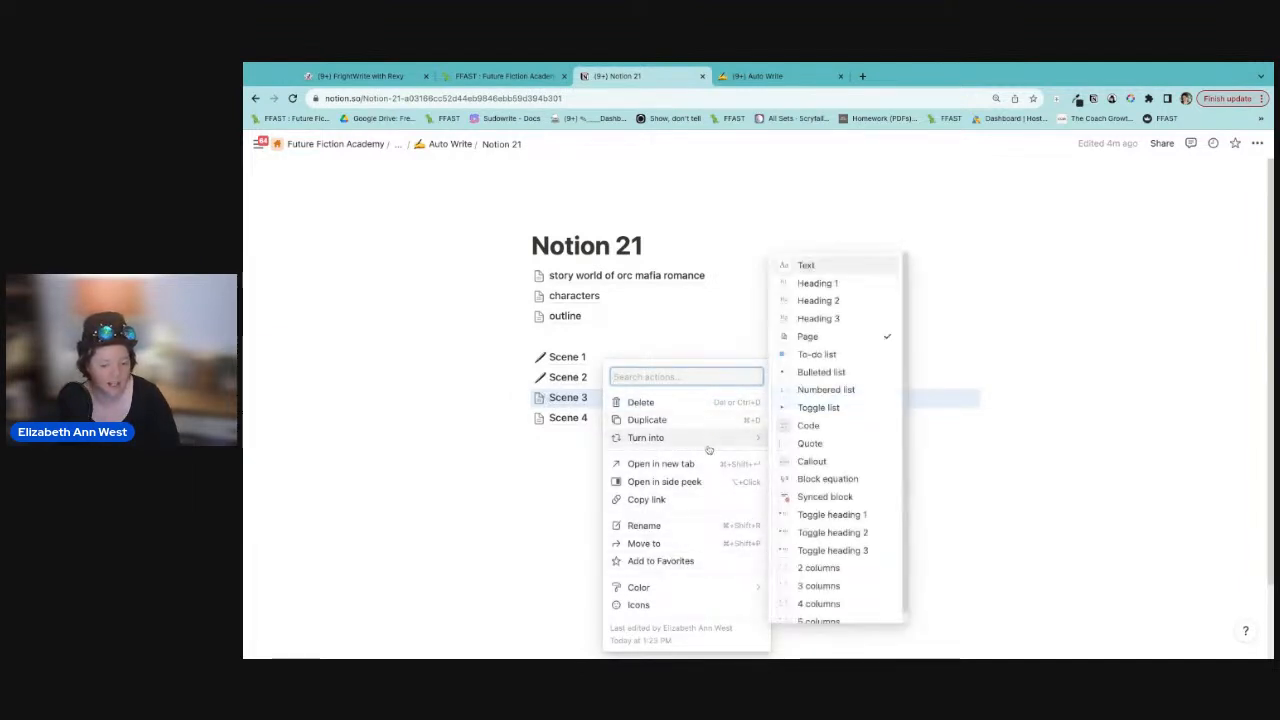
left_click(645, 543)
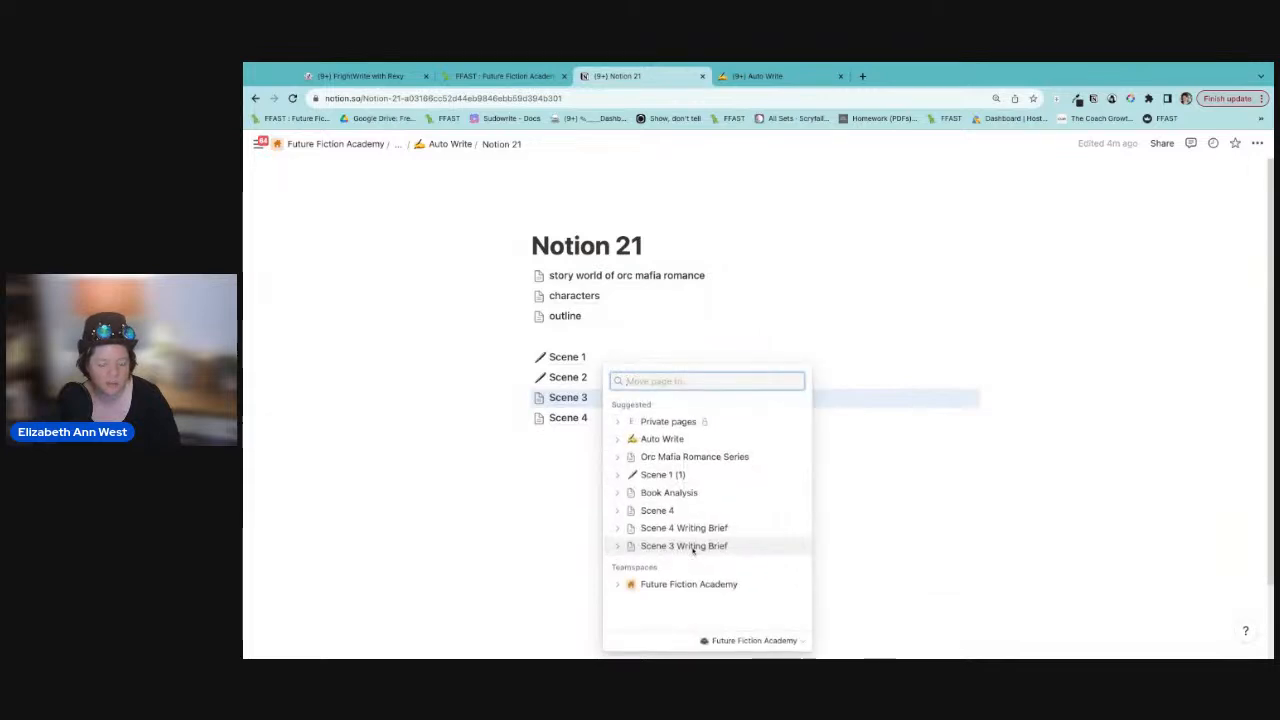
left_click(662, 492)
right_click(576, 400)
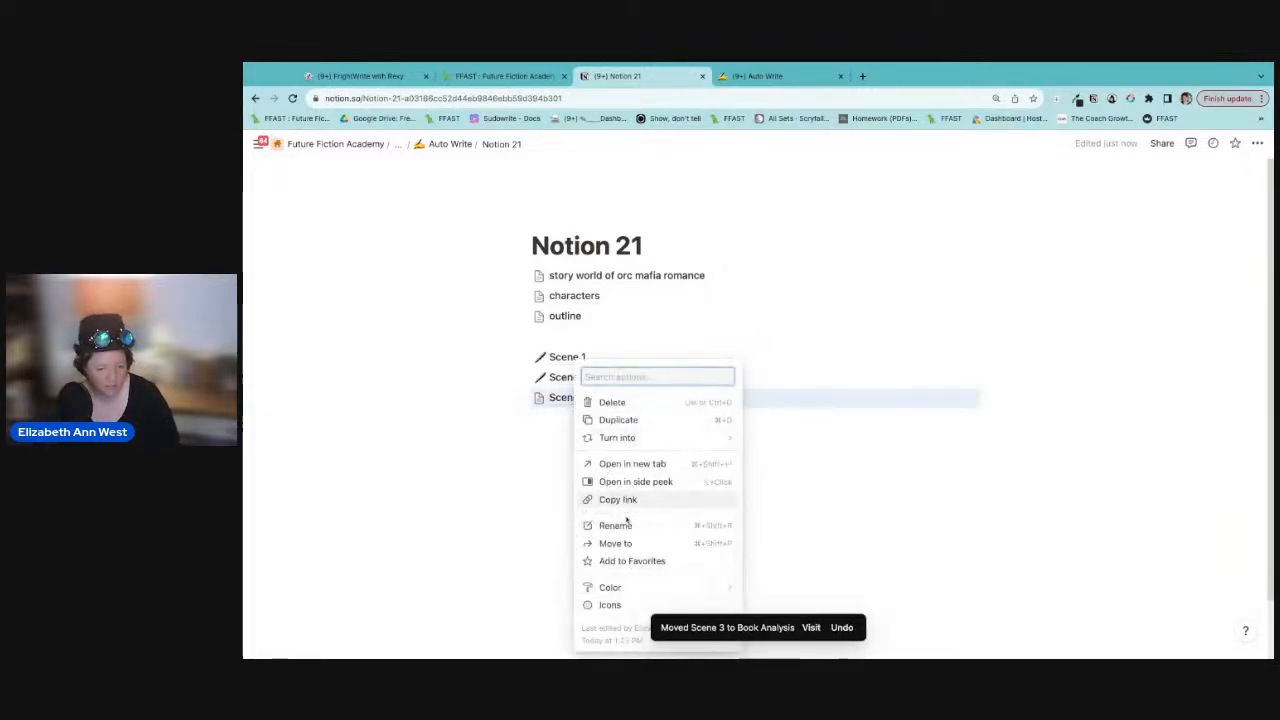
left_click(645, 544)
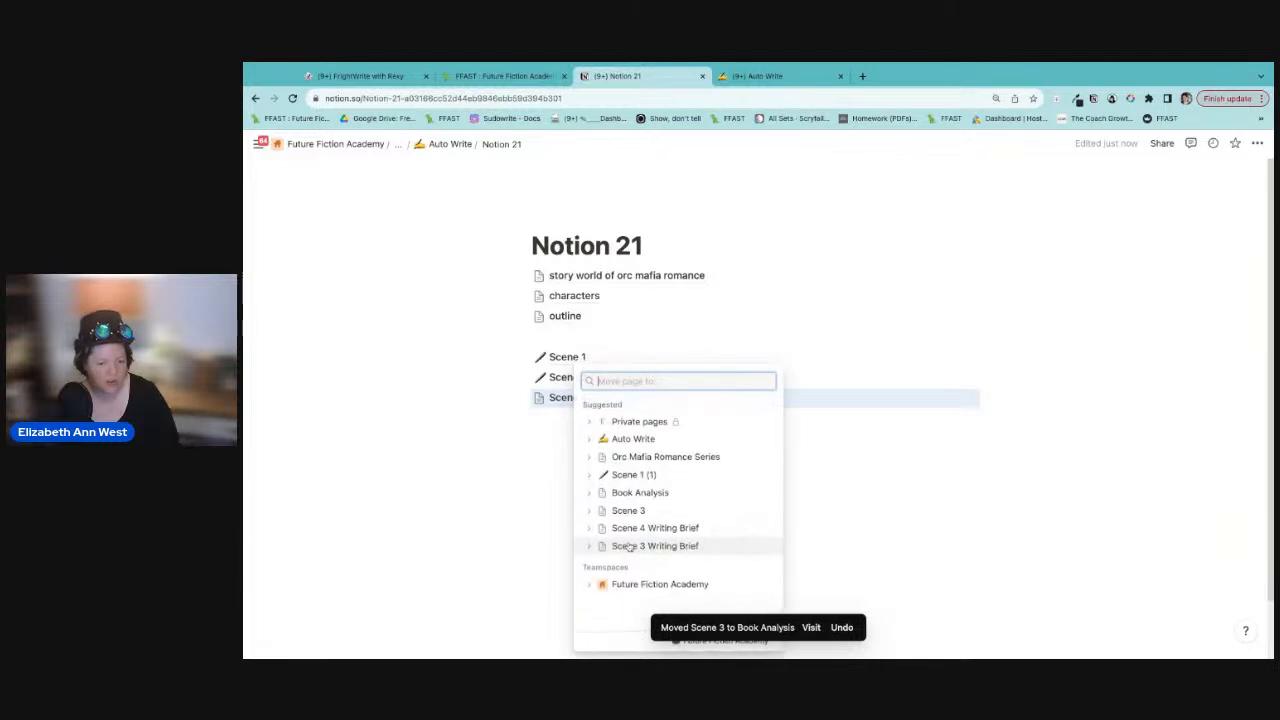
left_click(640, 493)
Step: Return to the Book Analysis page and place the Scene 3 and Scene 4 pages into the Book 1 table as rows
left_click(437, 145)
left_click(458, 146)
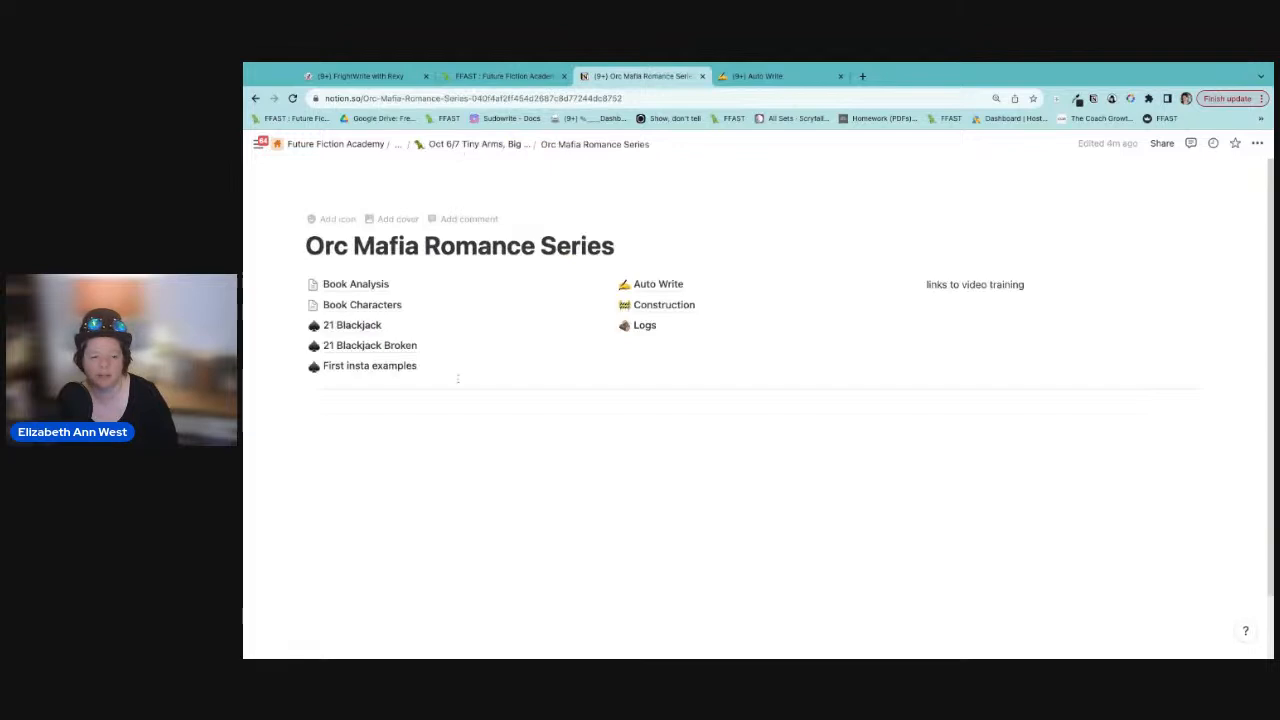
left_click(374, 284)
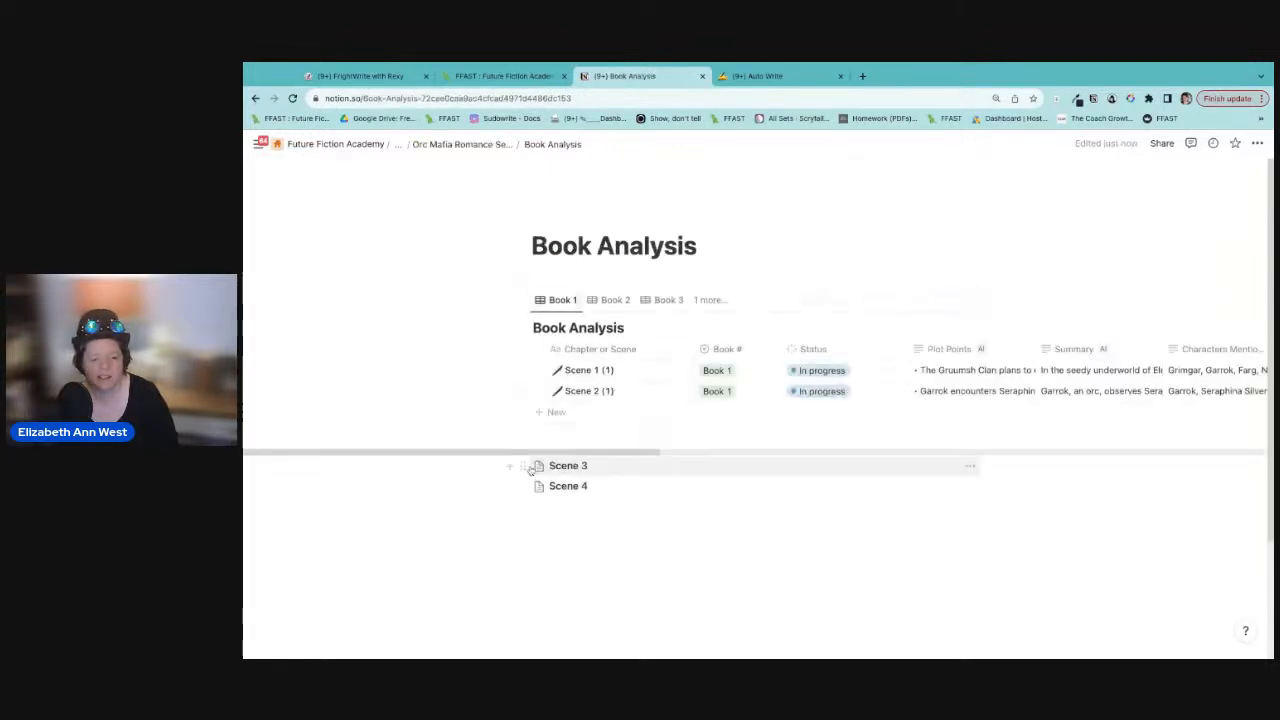
left_click_drag(527, 466, 545, 414)
left_click_drag(524, 487, 540, 432)
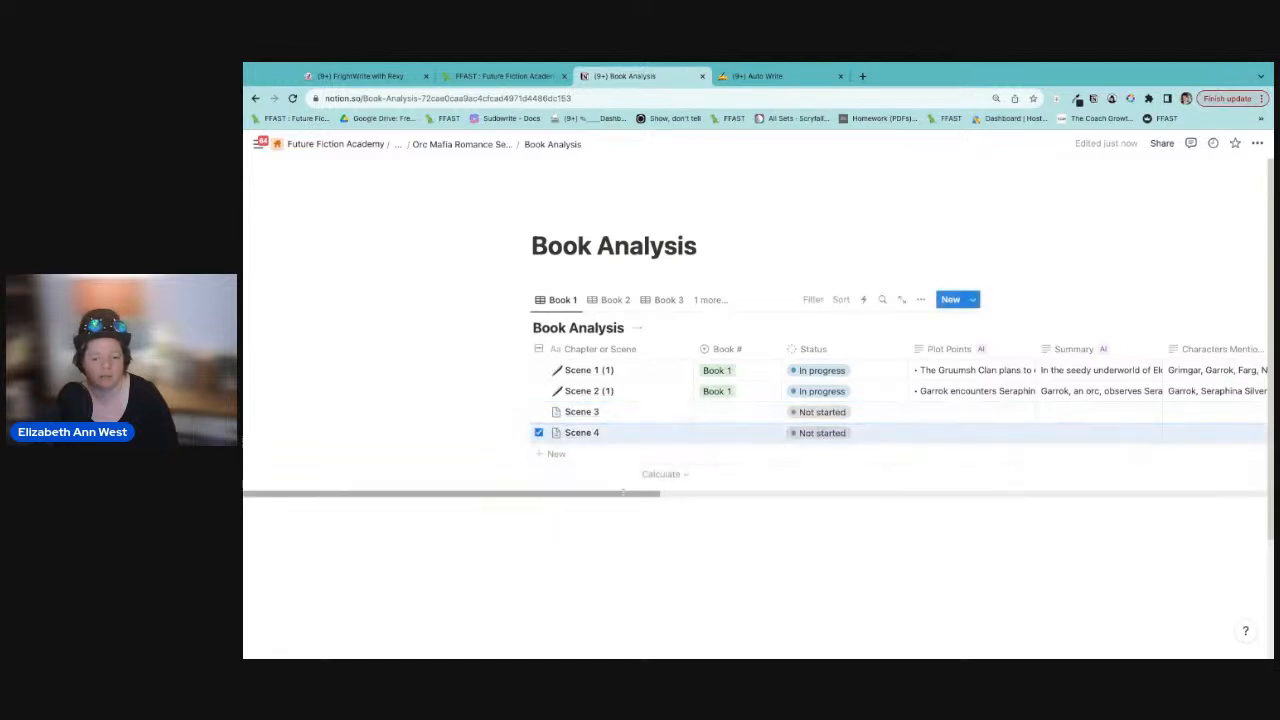
Step: Set the Book # of Scene 3 and Scene 4 to Book 1
left_click(700, 412)
left_click(734, 452)
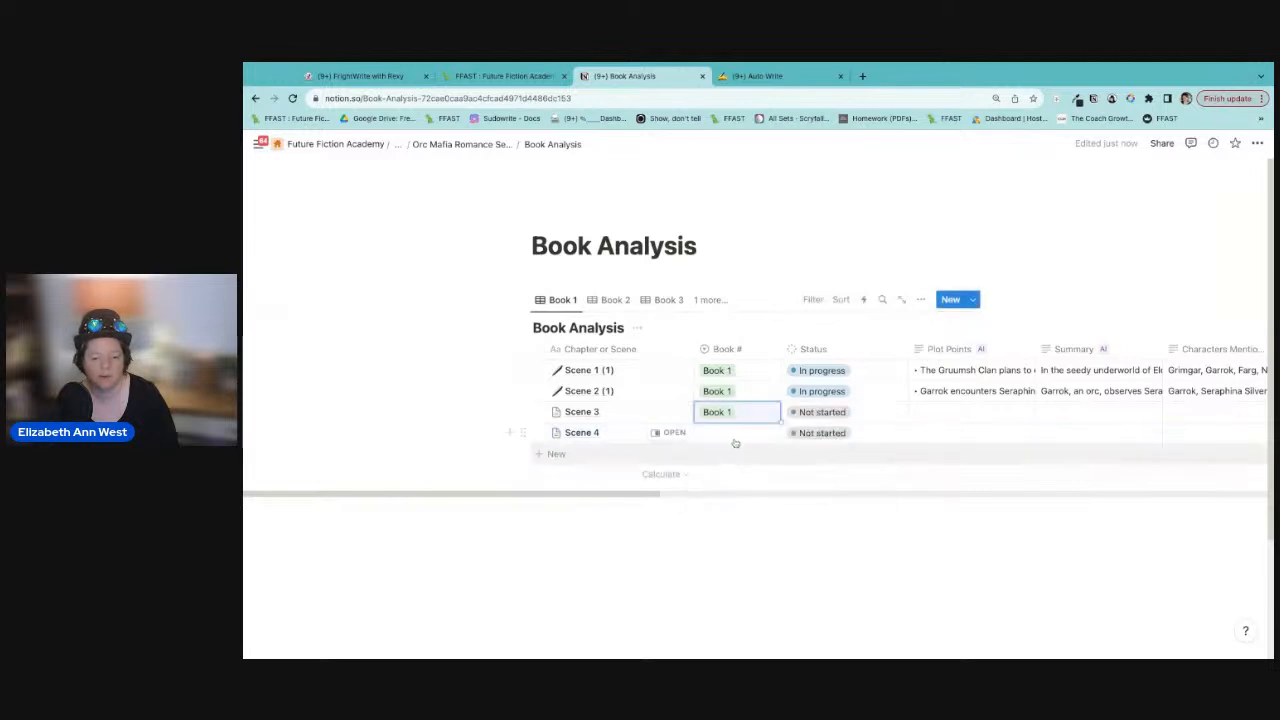
left_click(735, 432)
left_click(734, 472)
Step: Check the Word Count column, then open Scene 2 (1) and look up the page's word count
scroll(735, 430, "right", 5)
scroll(735, 420, "right", 5)
scroll(735, 420, "left", 10)
scroll(735, 400, "right", 8)
scroll(735, 400, "left", 8)
scroll(735, 400, "right", 5)
scroll(944, 467, "right", 1)
left_click(852, 394)
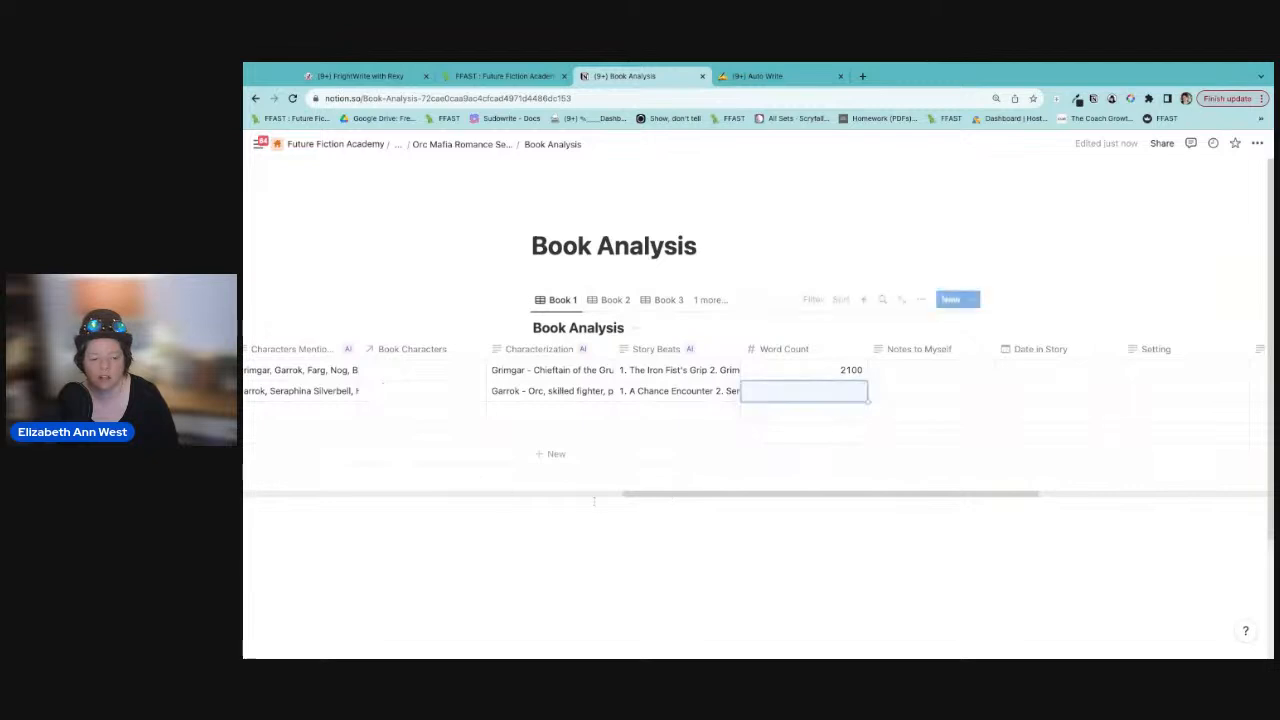
scroll(676, 497, "left", 10)
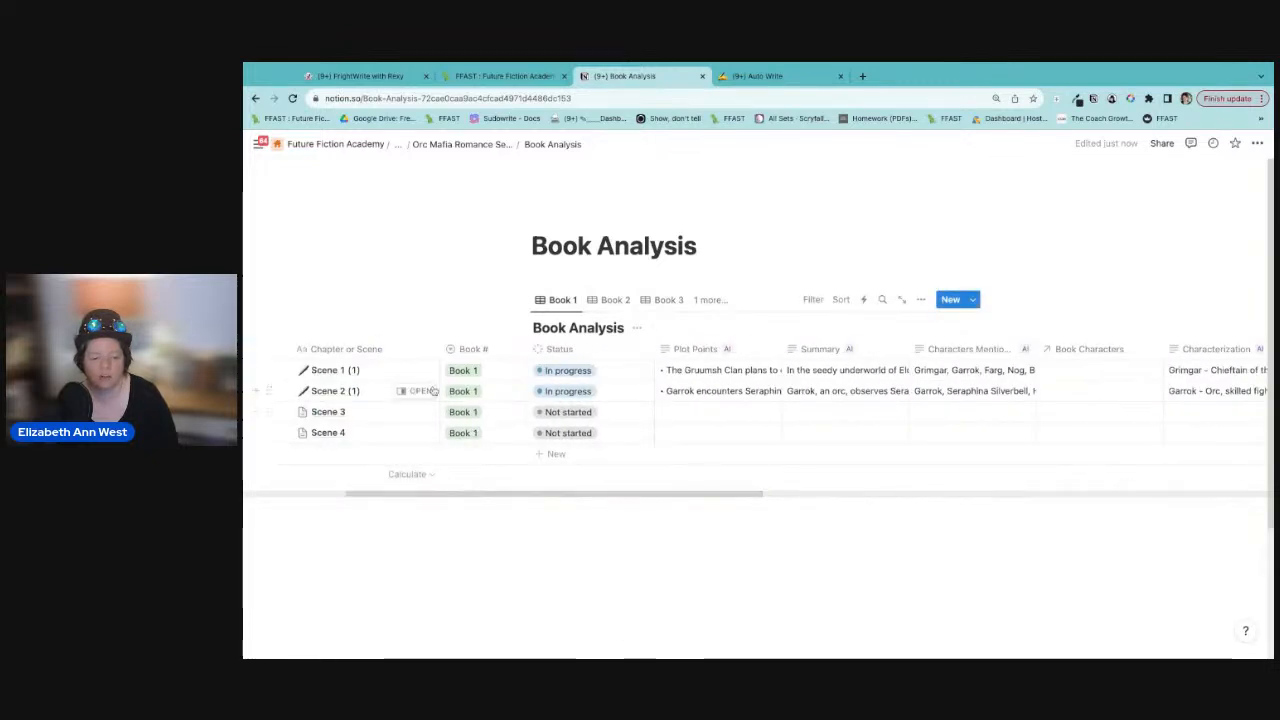
left_click(418, 391)
left_click(1256, 143)
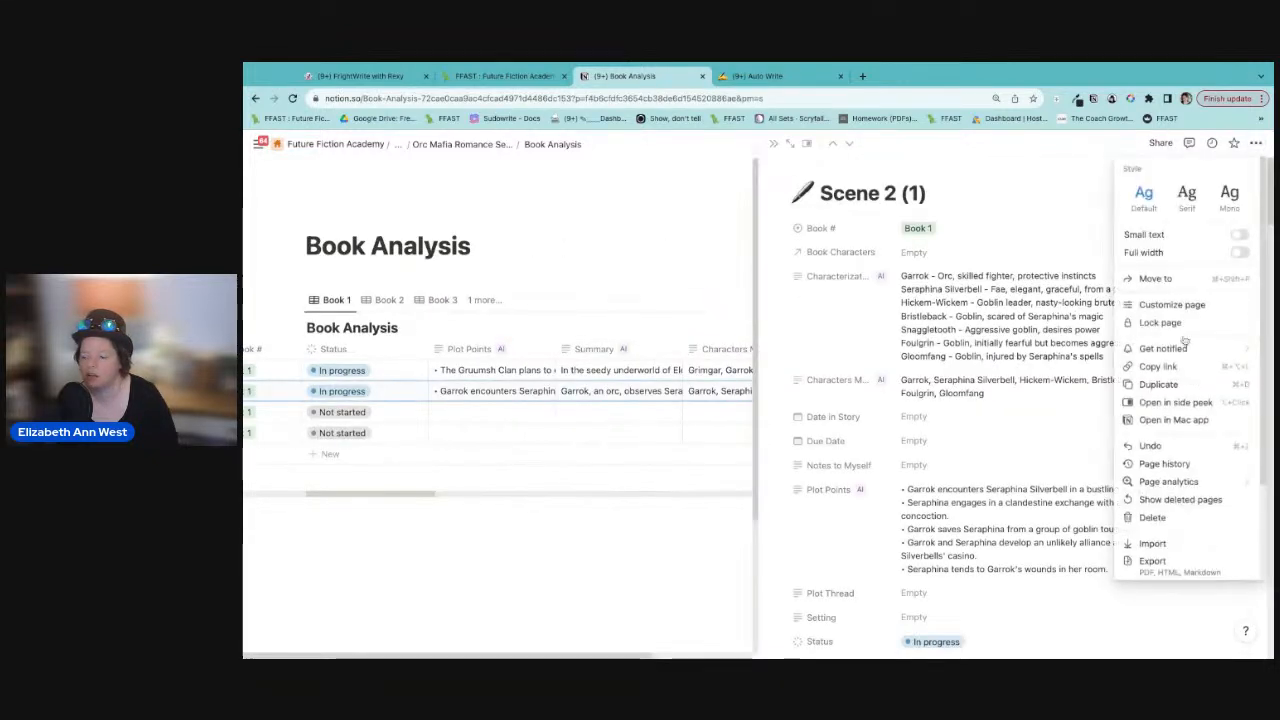
left_click(546, 546)
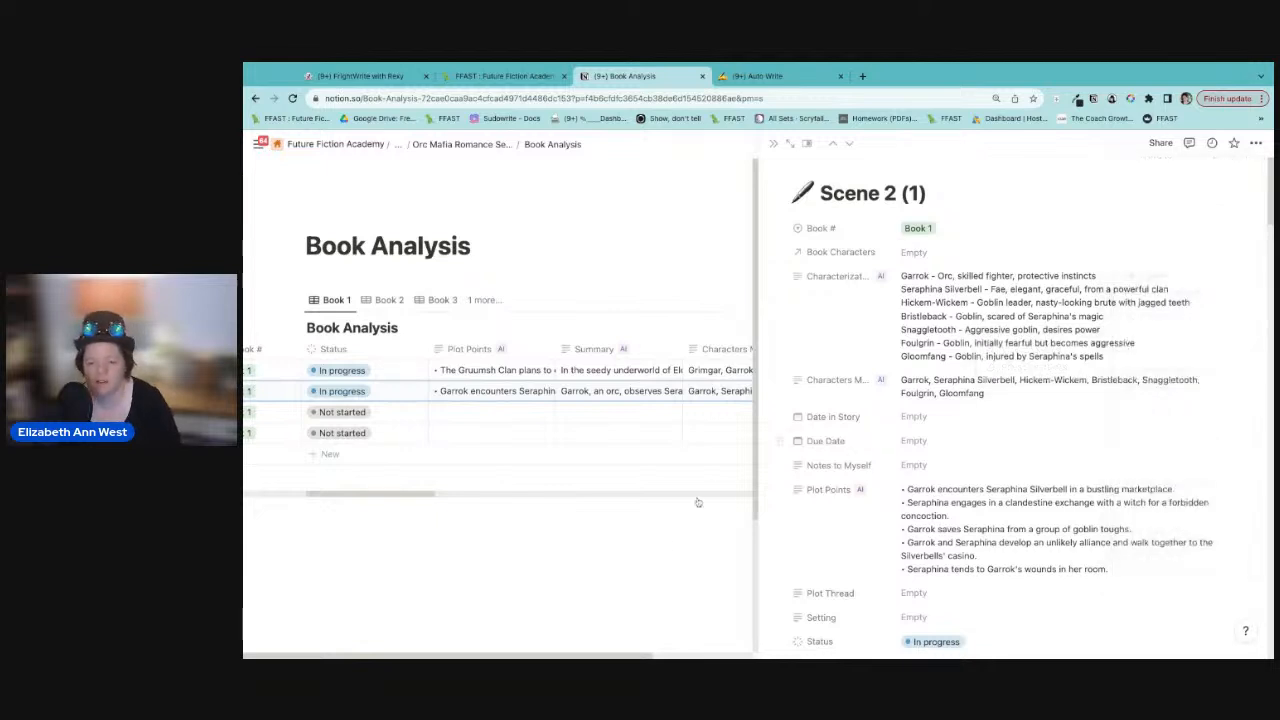
left_click(698, 503)
Step: Set the Word Count property of Scene 2 (1) to 2100 in the Book Analysis table
left_click_drag(369, 494, 656, 495)
left_click(798, 391)
type("21")
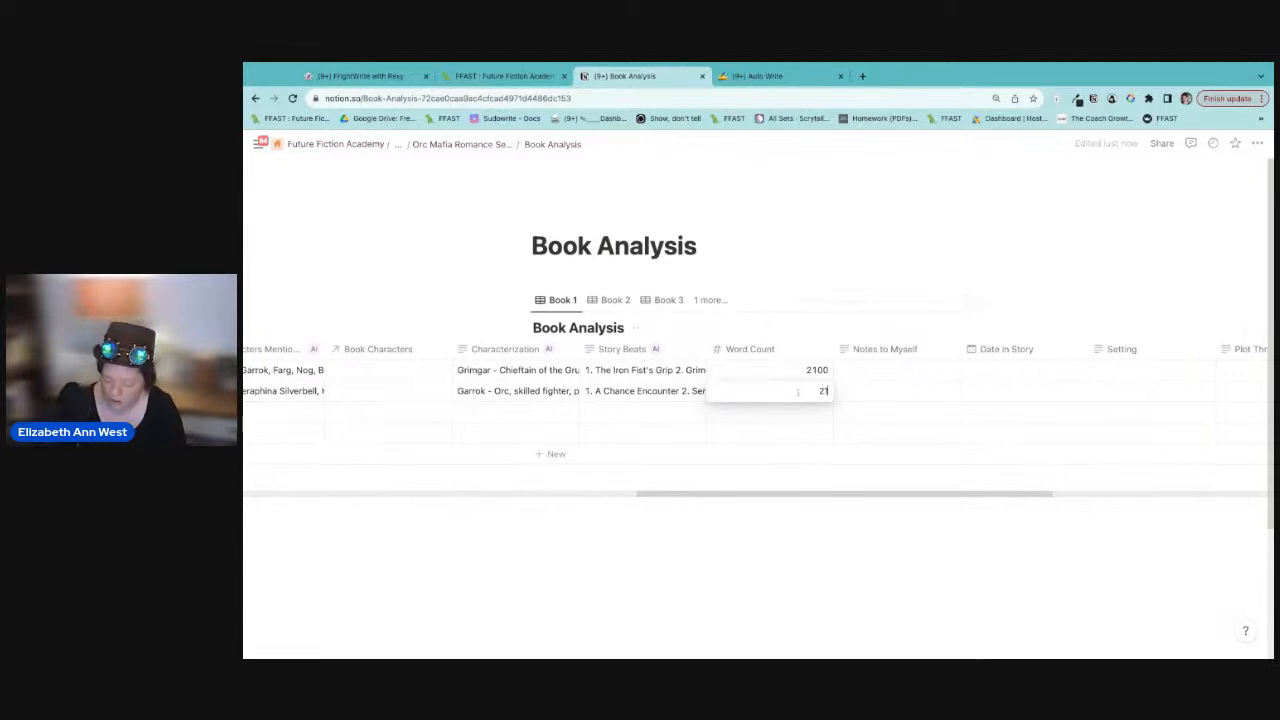
type("00")
key("Return")
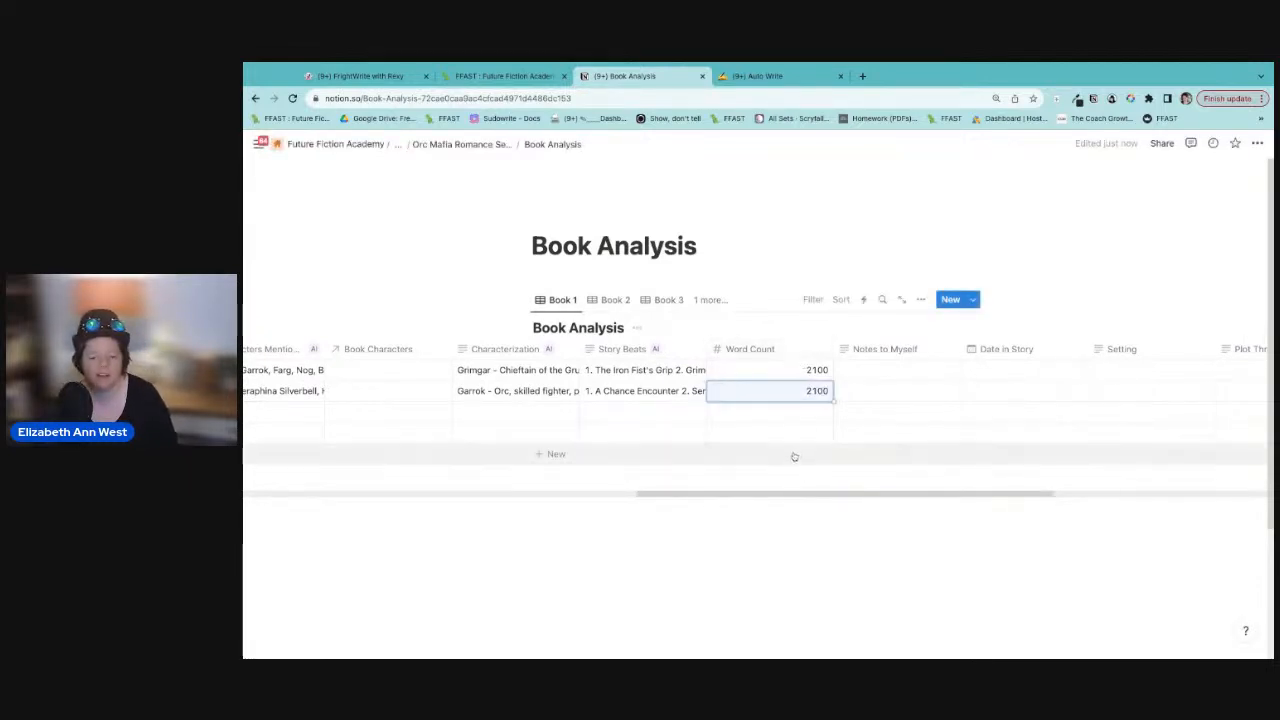
left_click(777, 460)
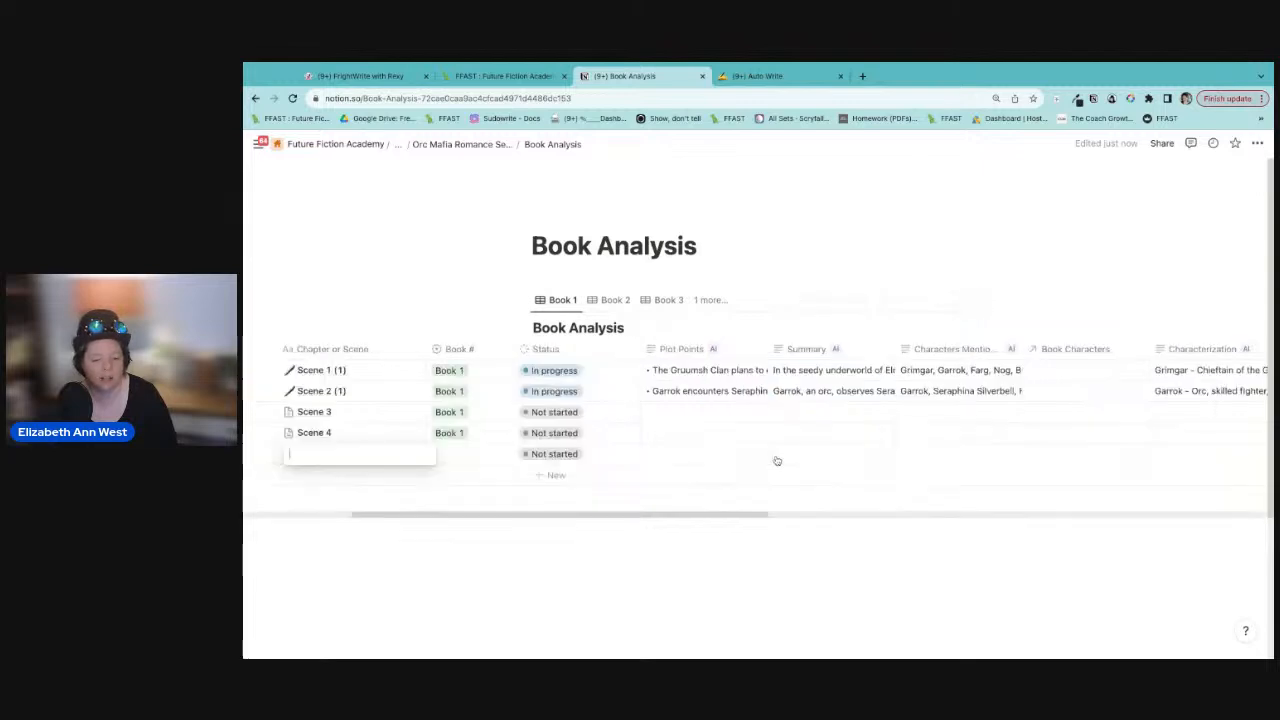
key("Escape")
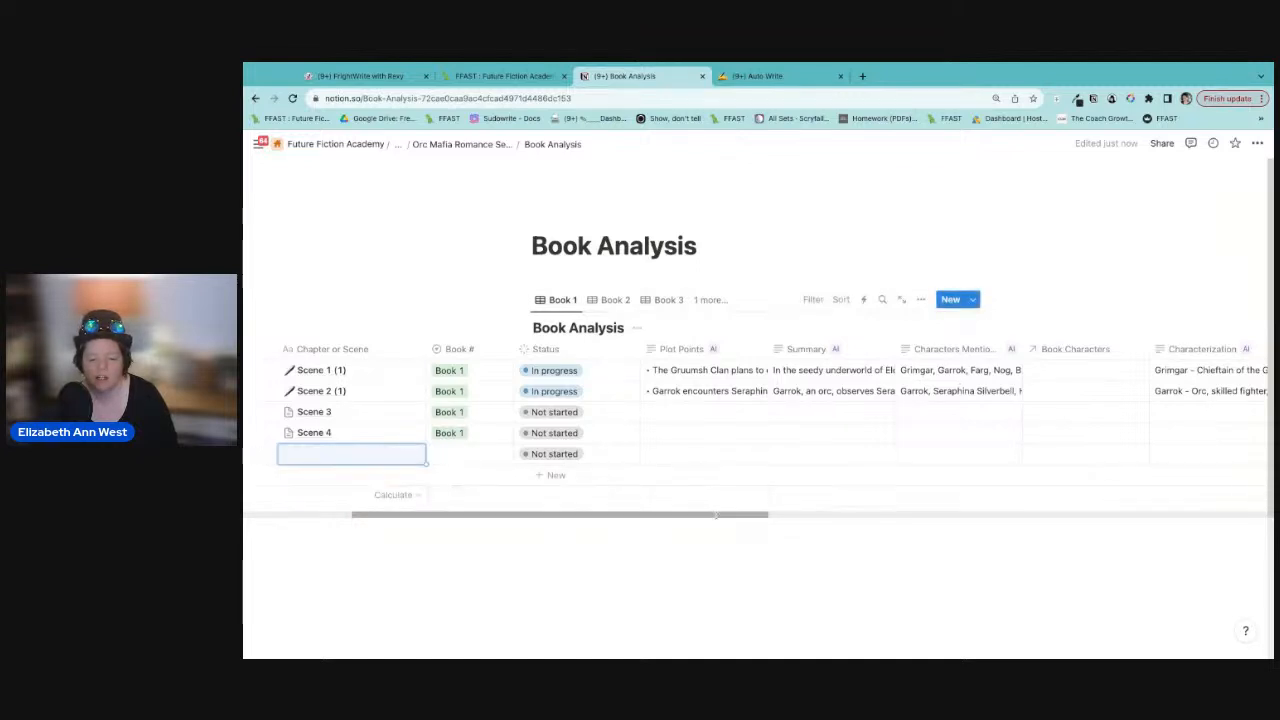
Step: Set the Word Count column of the Book 1 table to calculate the Sum
scroll(718, 517, "right", 5)
scroll(718, 517, "right", 3)
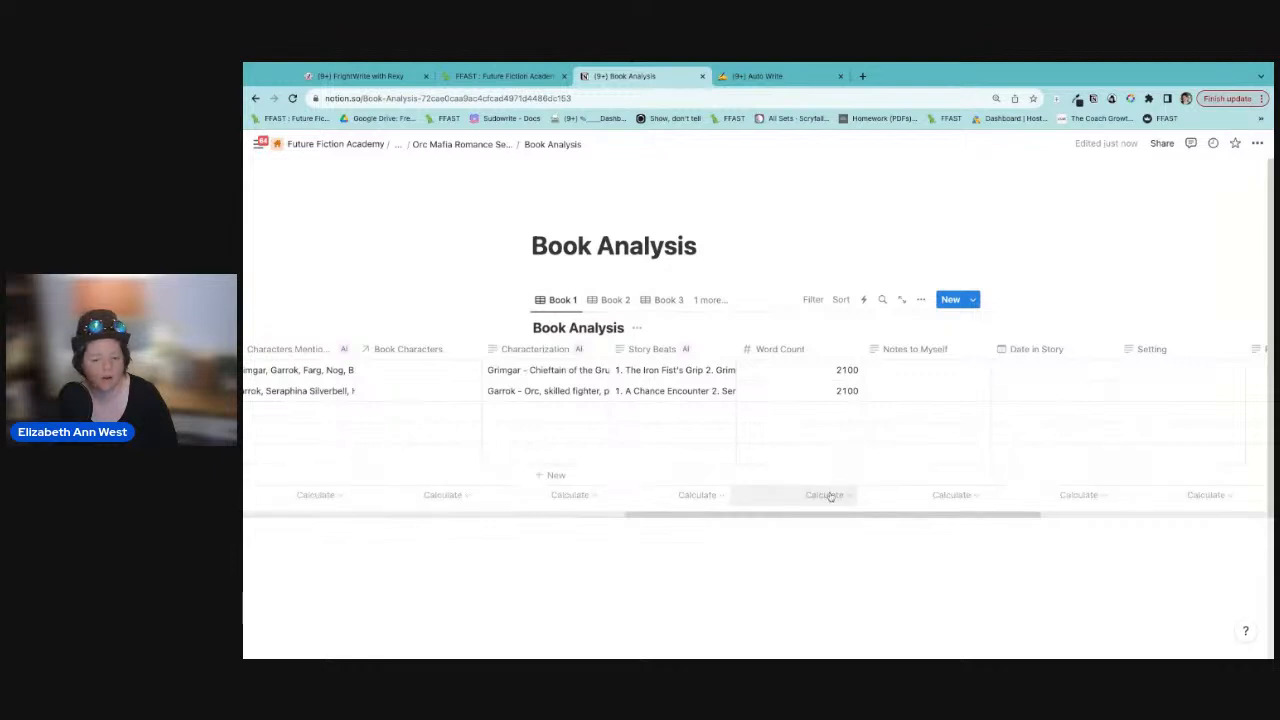
left_click(827, 495)
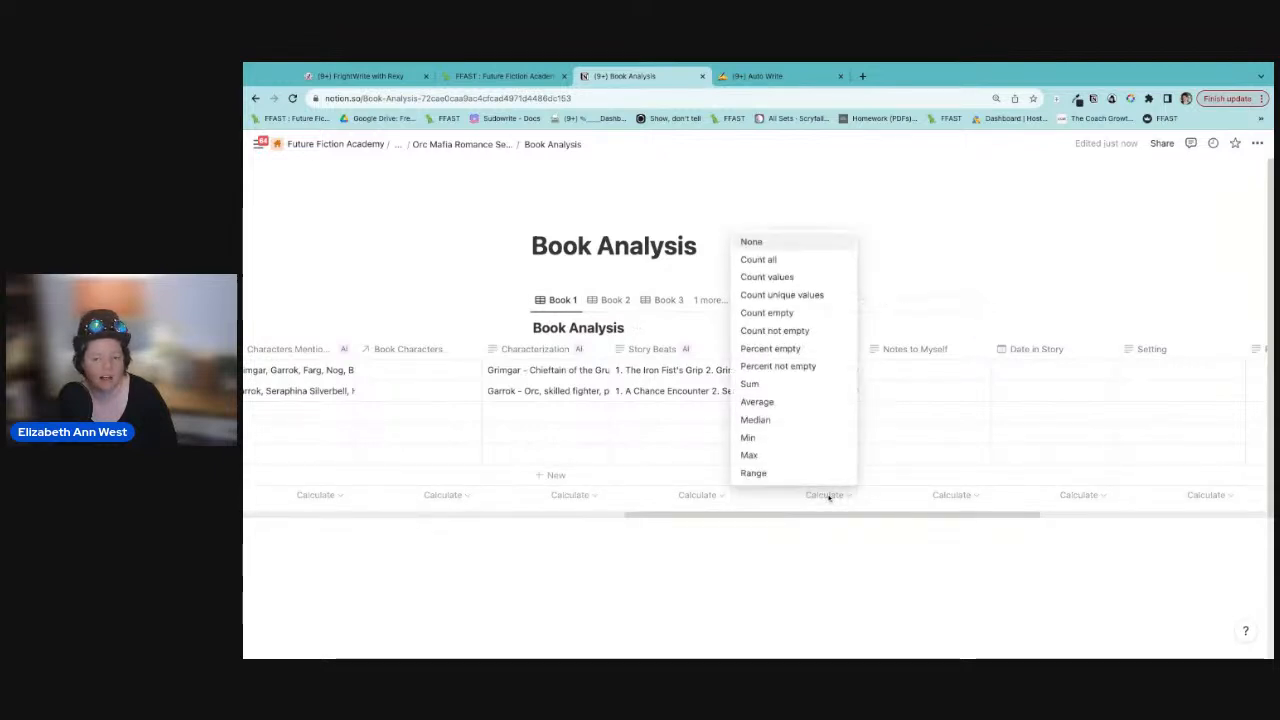
left_click(771, 386)
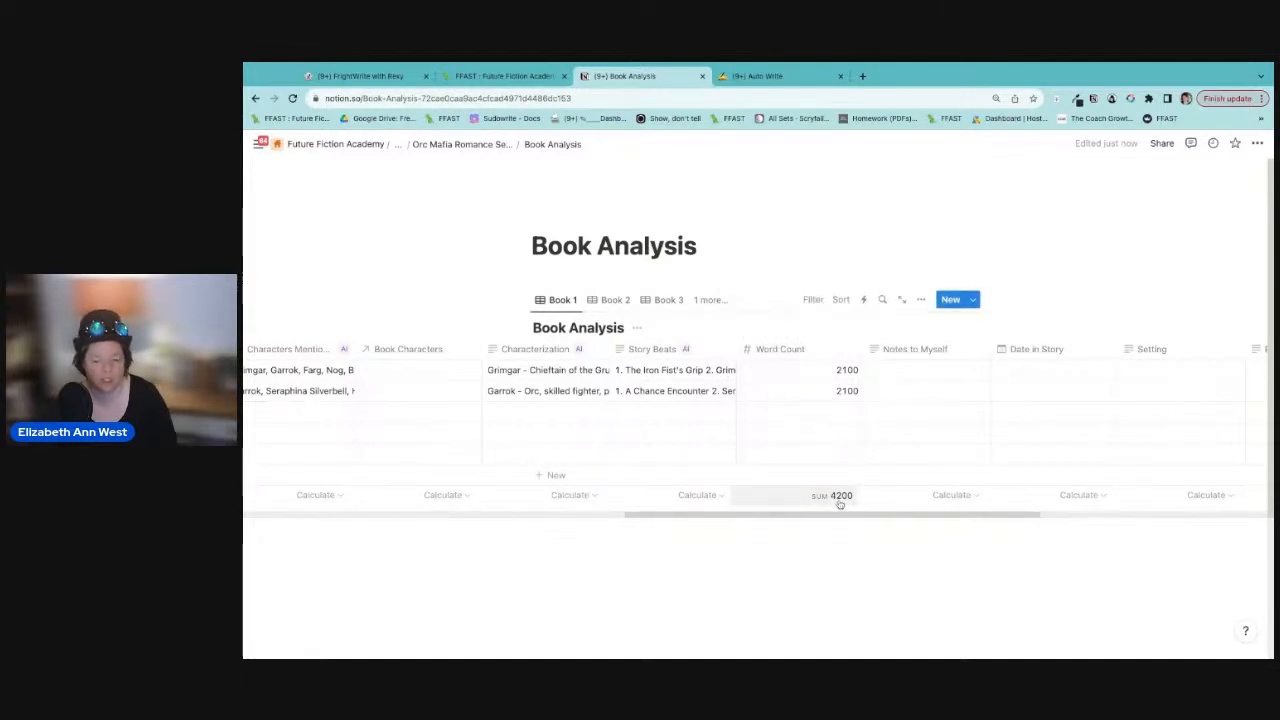
Step: Open Scene 3 from the Book Analysis table, turn on full width for it and show it as a full page
scroll(787, 514, "left", 10)
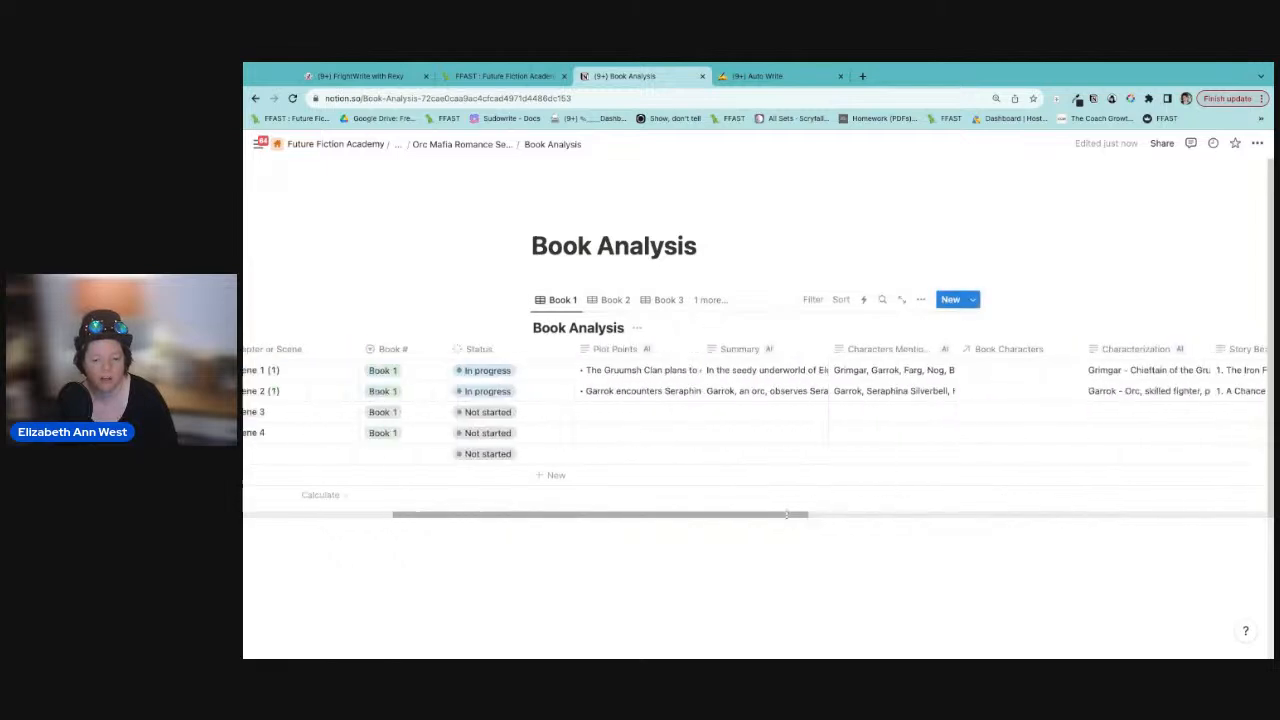
scroll(787, 514, "left", 3)
left_click(680, 413)
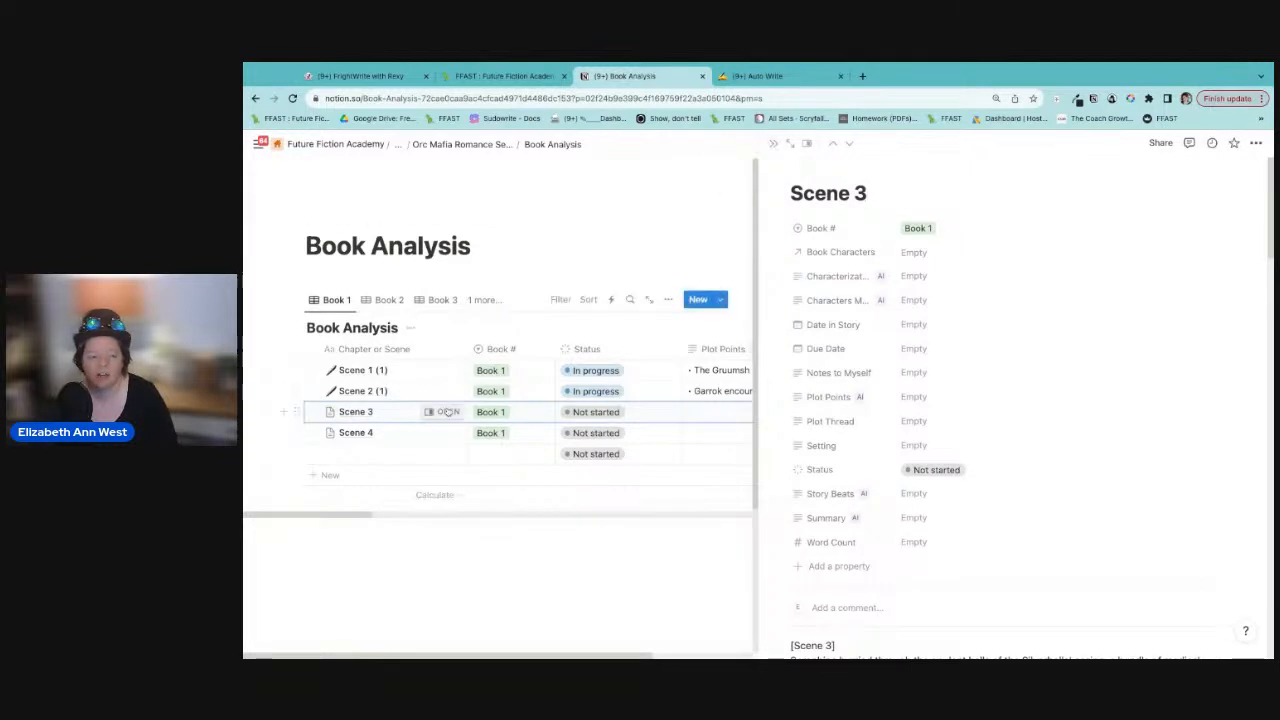
left_click(1255, 144)
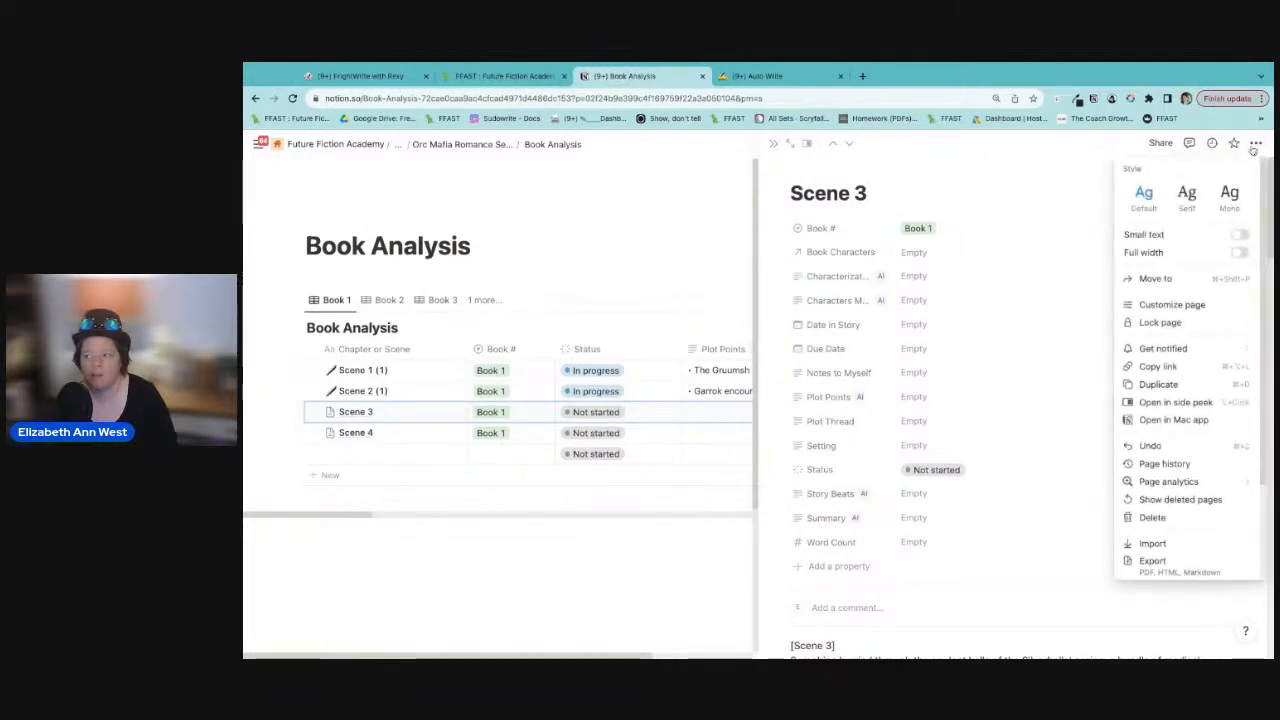
left_click(1166, 258)
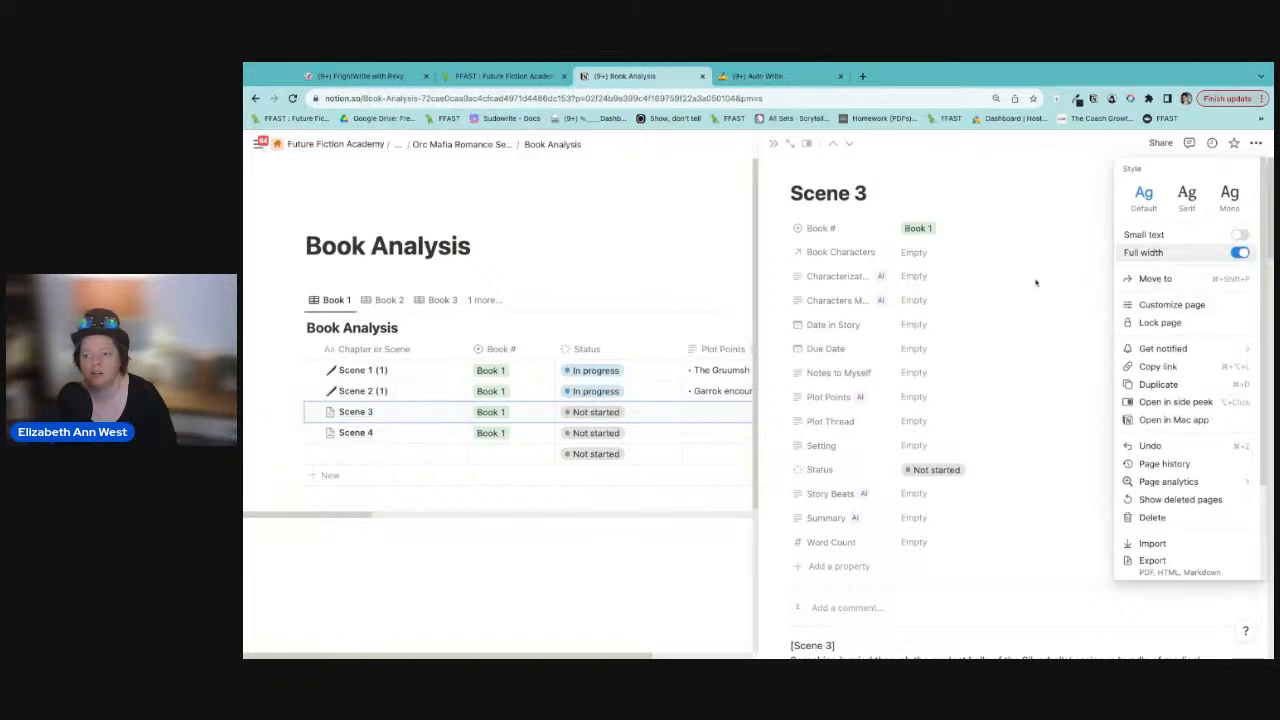
left_click(758, 151)
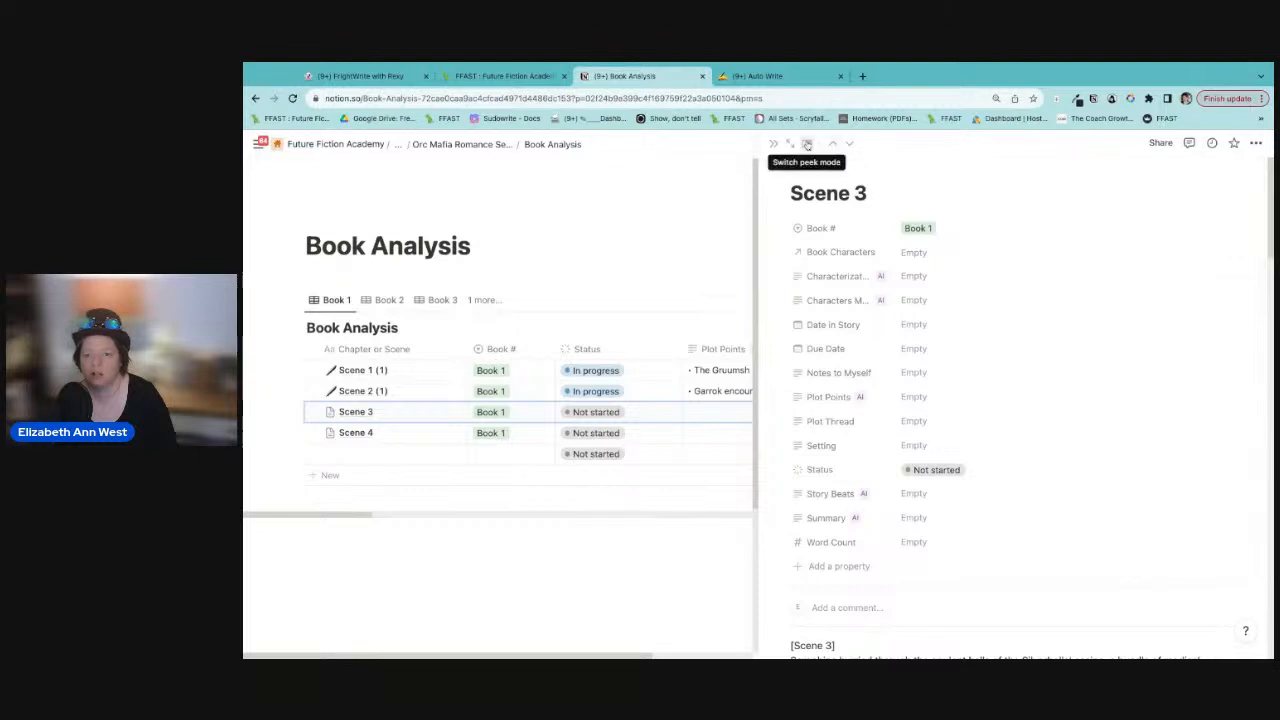
left_click(807, 145)
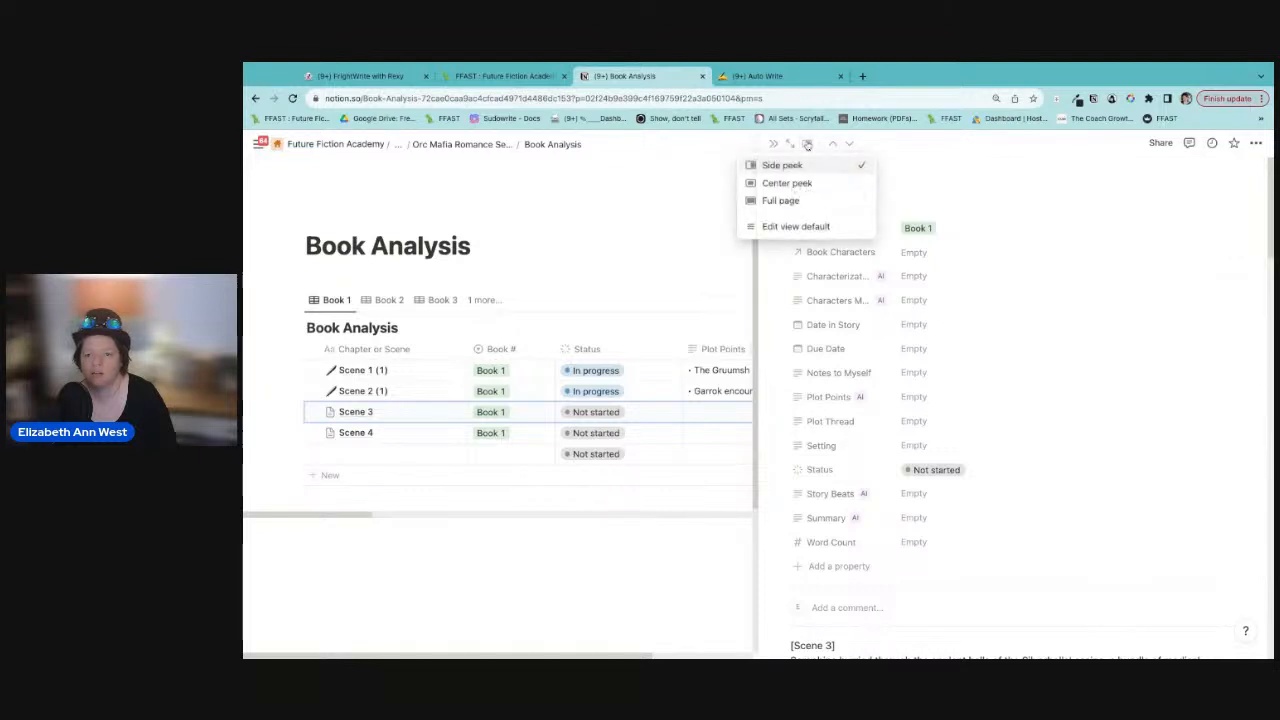
left_click(781, 201)
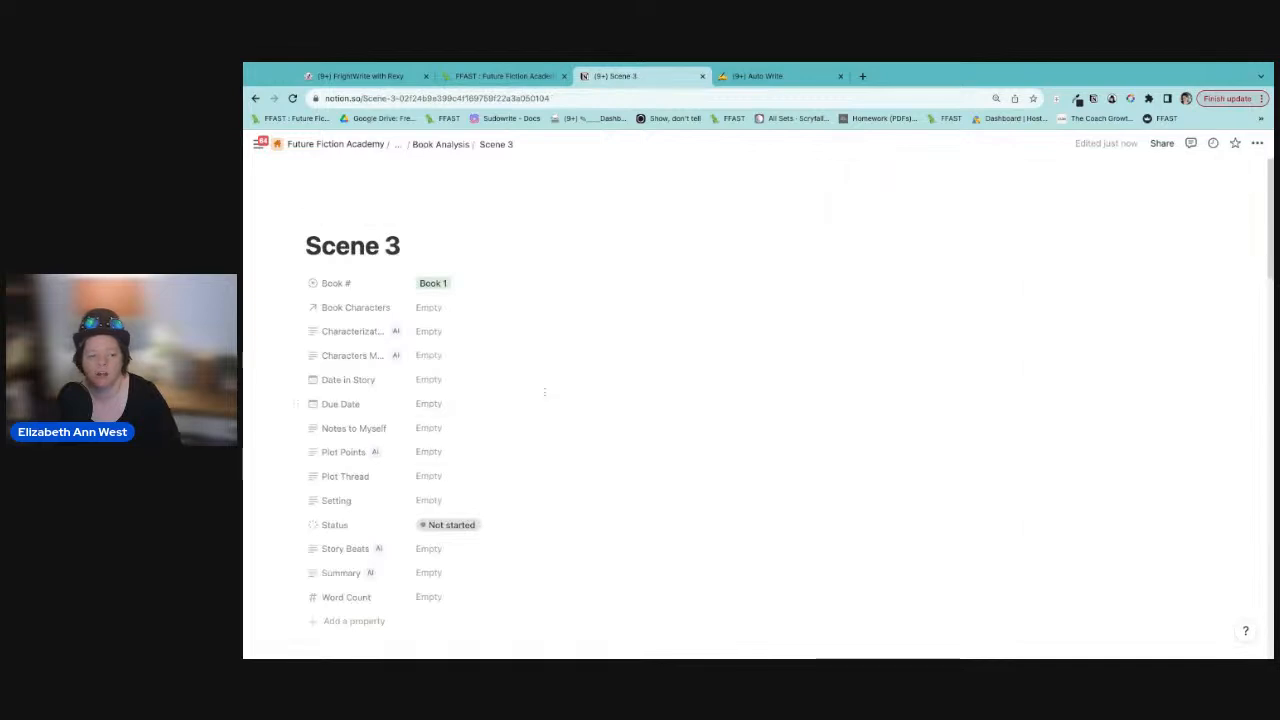
Step: Fill Scene 3's Characterization, Characters Mentioned, Plot Points and Story Beats properties using AI autofill
scroll(600, 466, "down", 2)
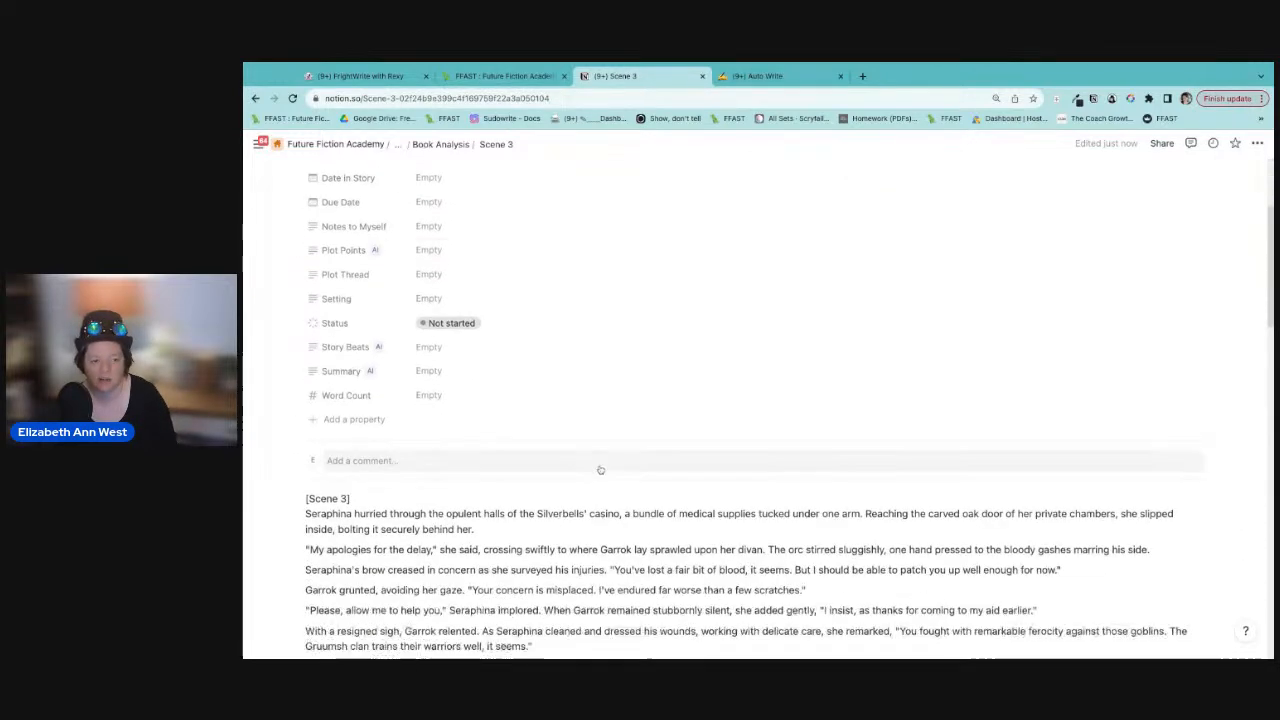
scroll(598, 470, "up", 2)
scroll(598, 470, "down", 2)
scroll(598, 470, "up", 2)
scroll(360, 245, "down", 1)
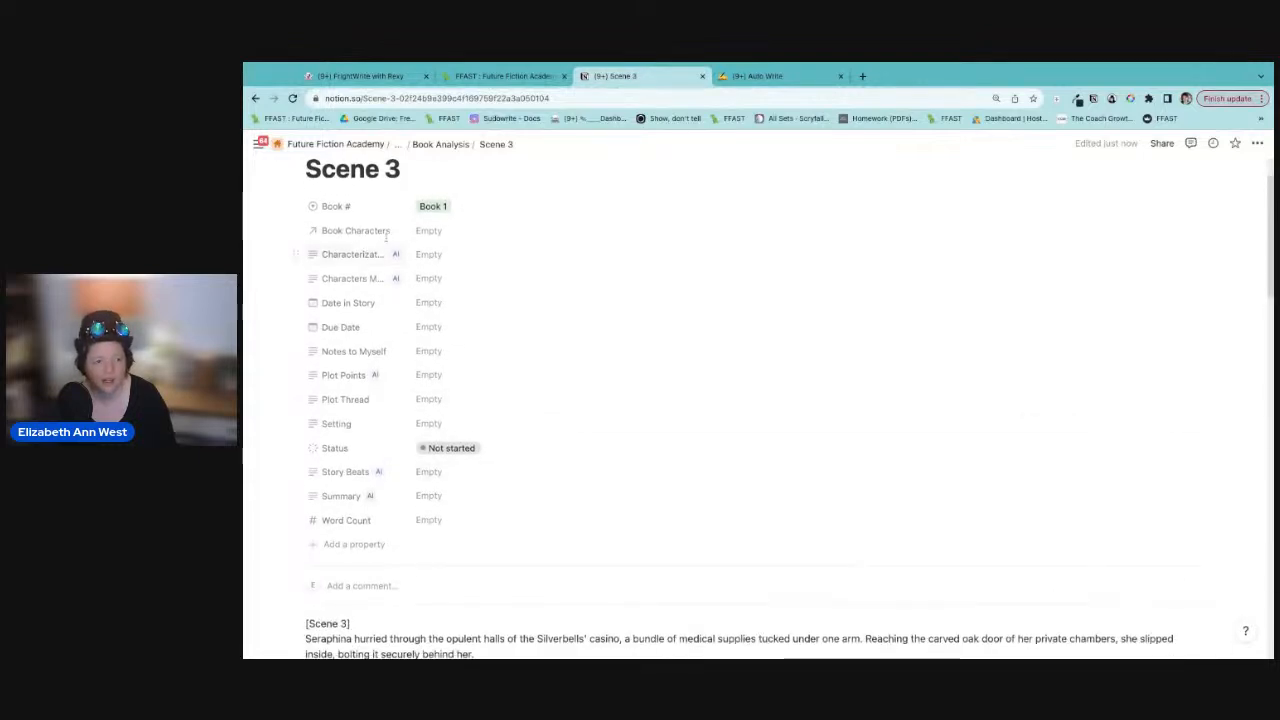
left_click(449, 231)
key("Escape")
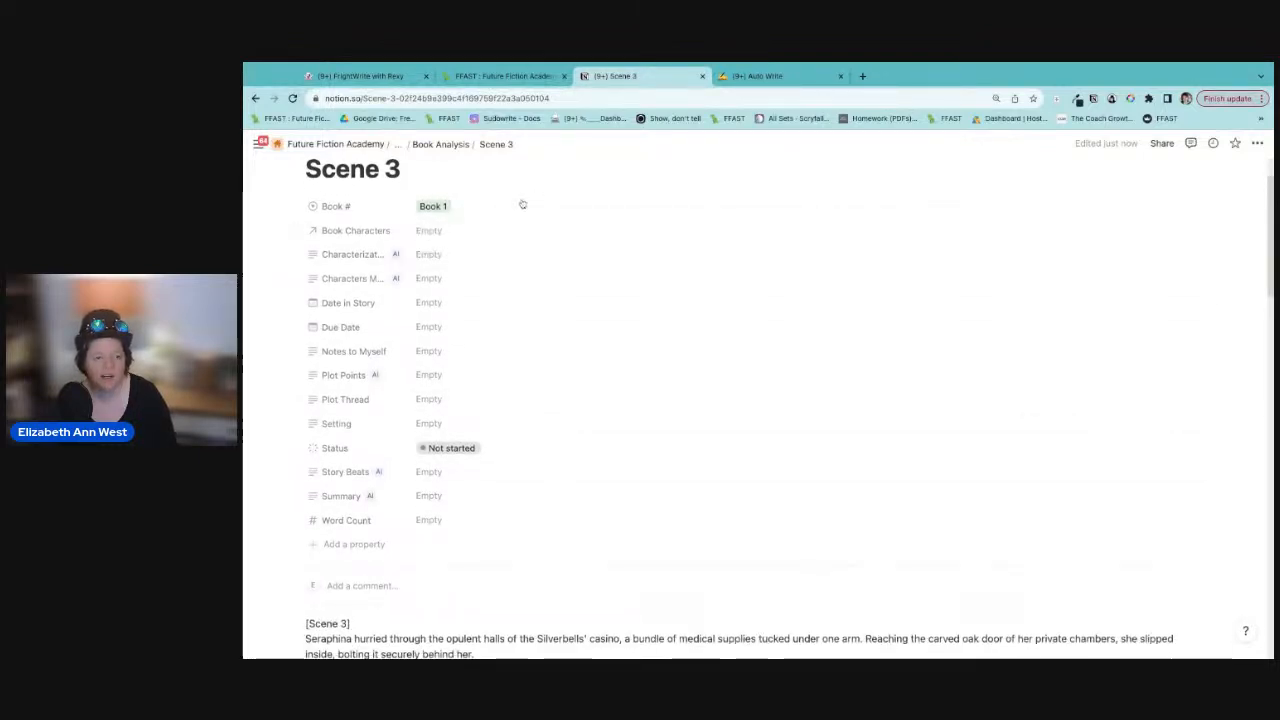
left_click(432, 256)
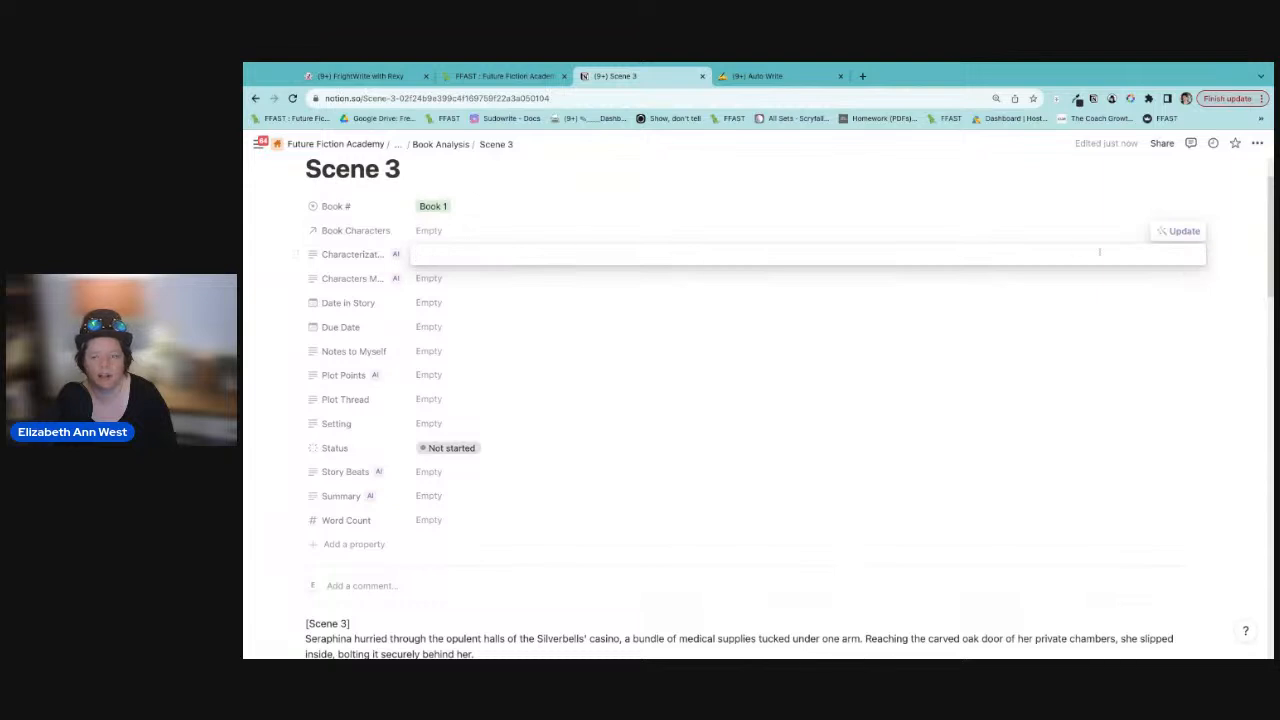
left_click(1178, 232)
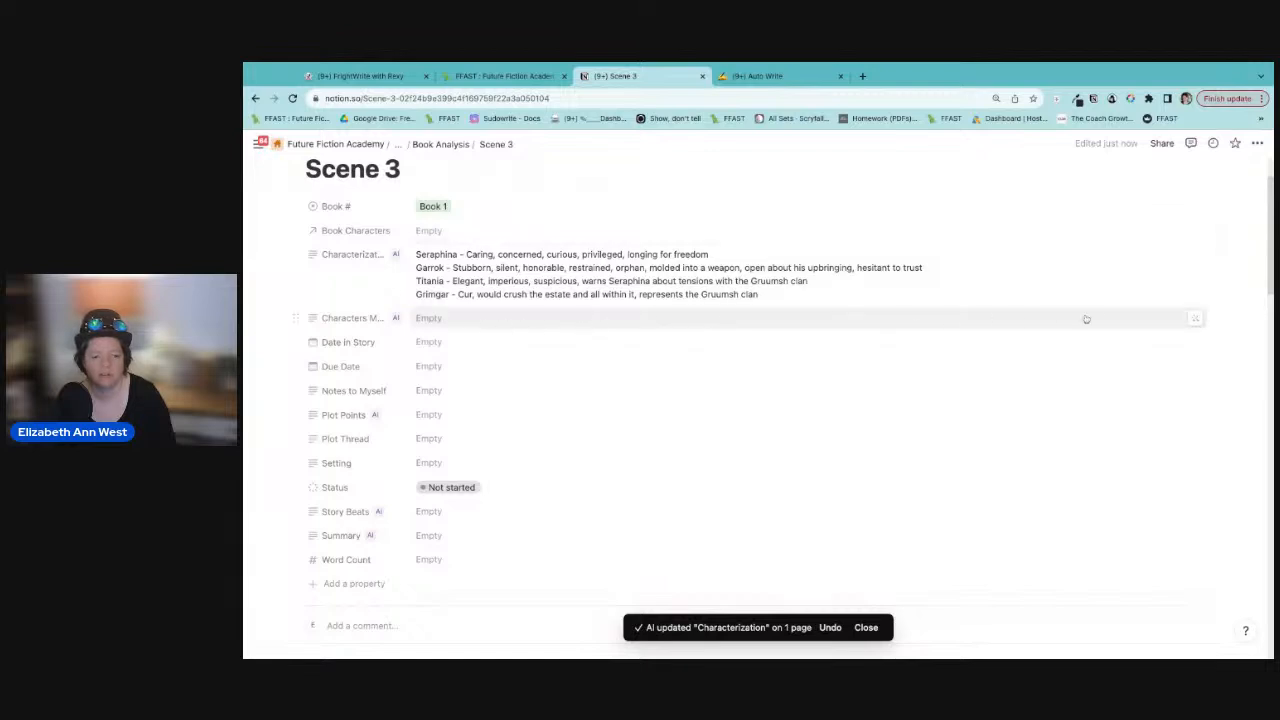
left_click(1197, 318)
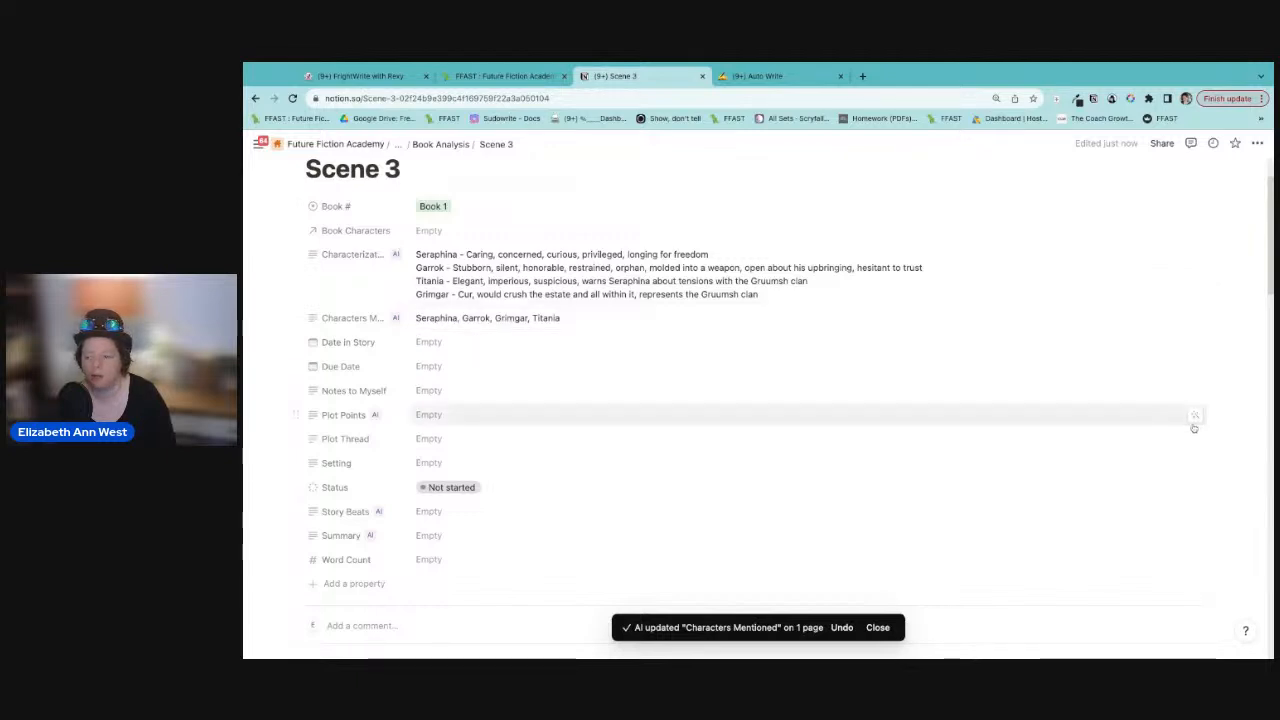
left_click(1195, 421)
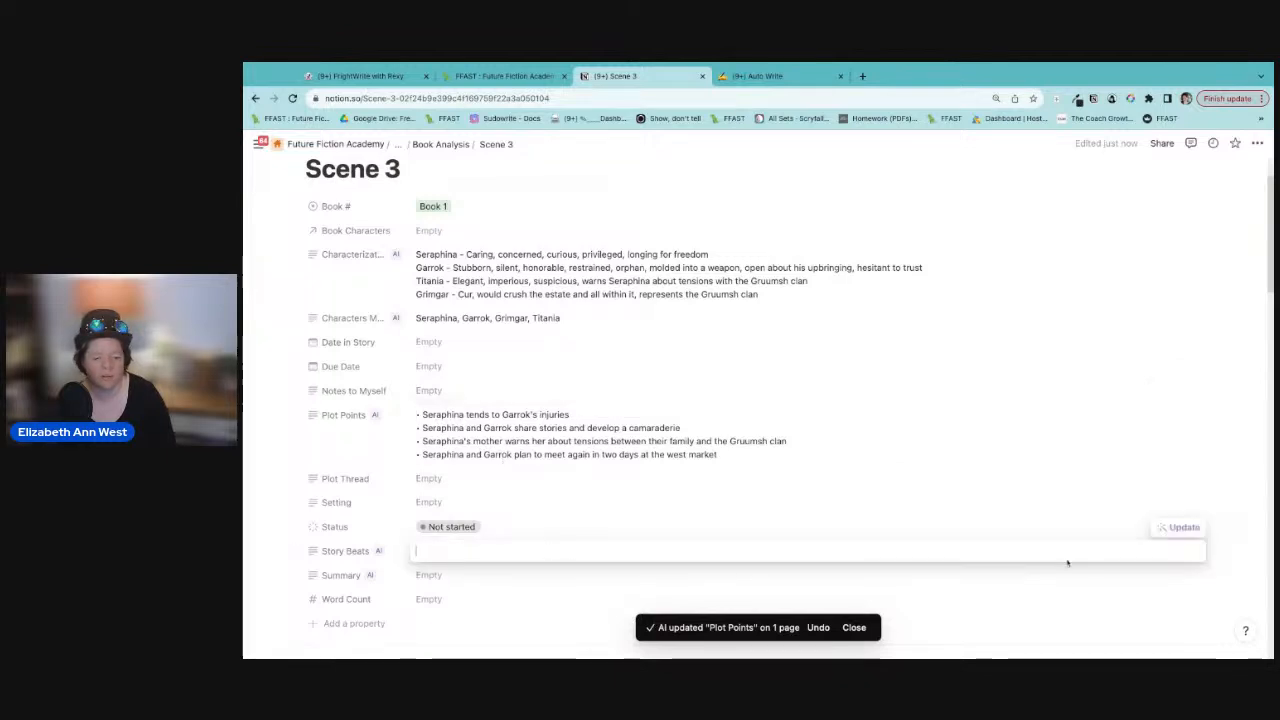
left_click(1184, 527)
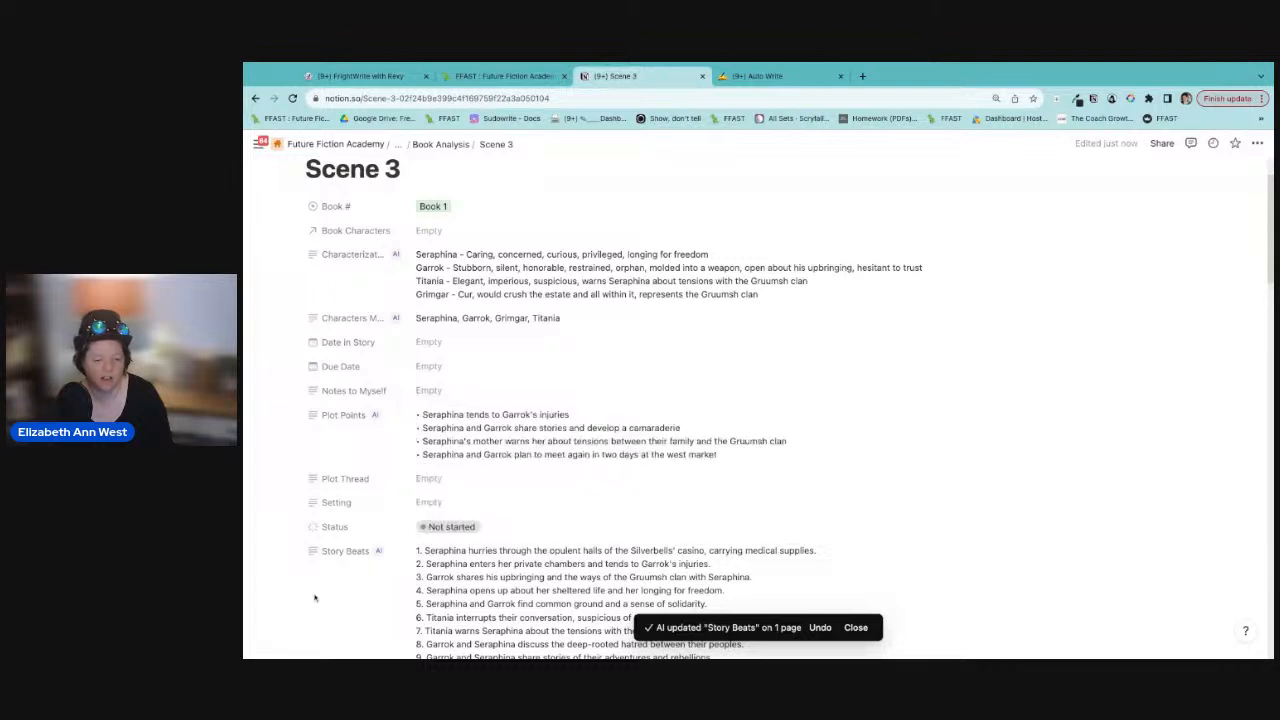
Step: Review the AI autofill settings and prompts of the Plot Points and Story Beats properties
left_click(354, 420)
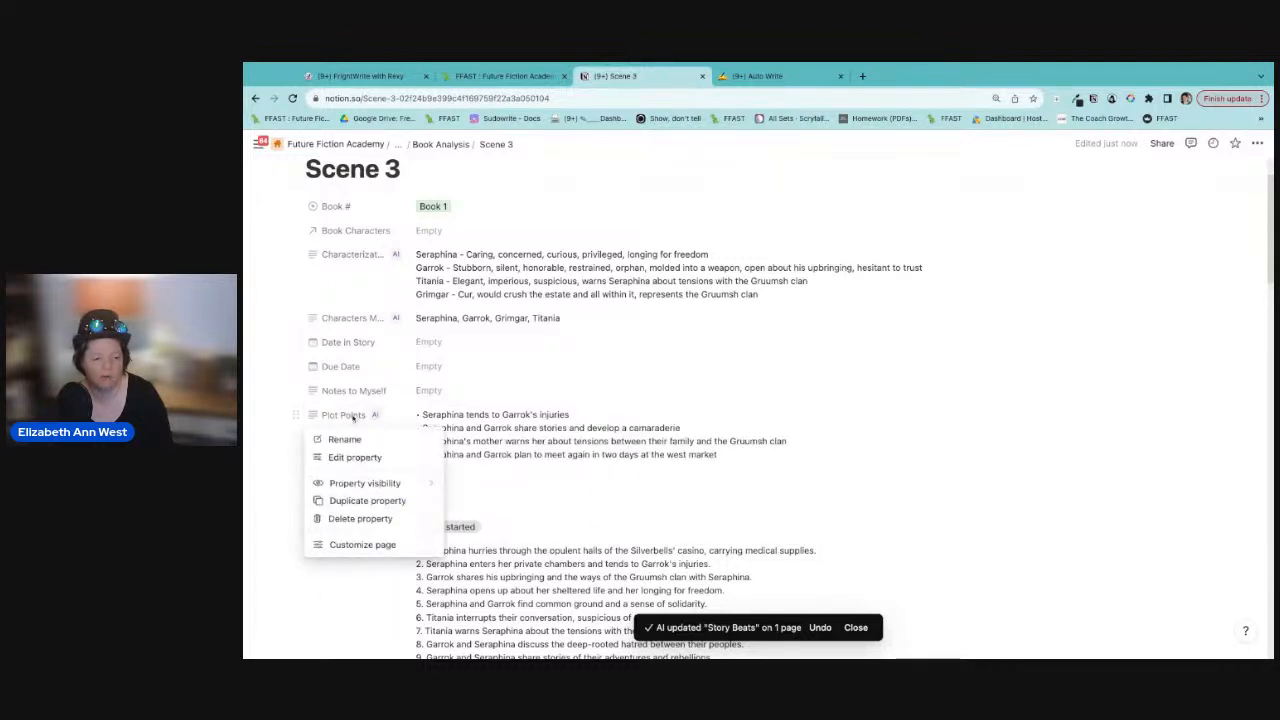
left_click(348, 459)
left_click(465, 489)
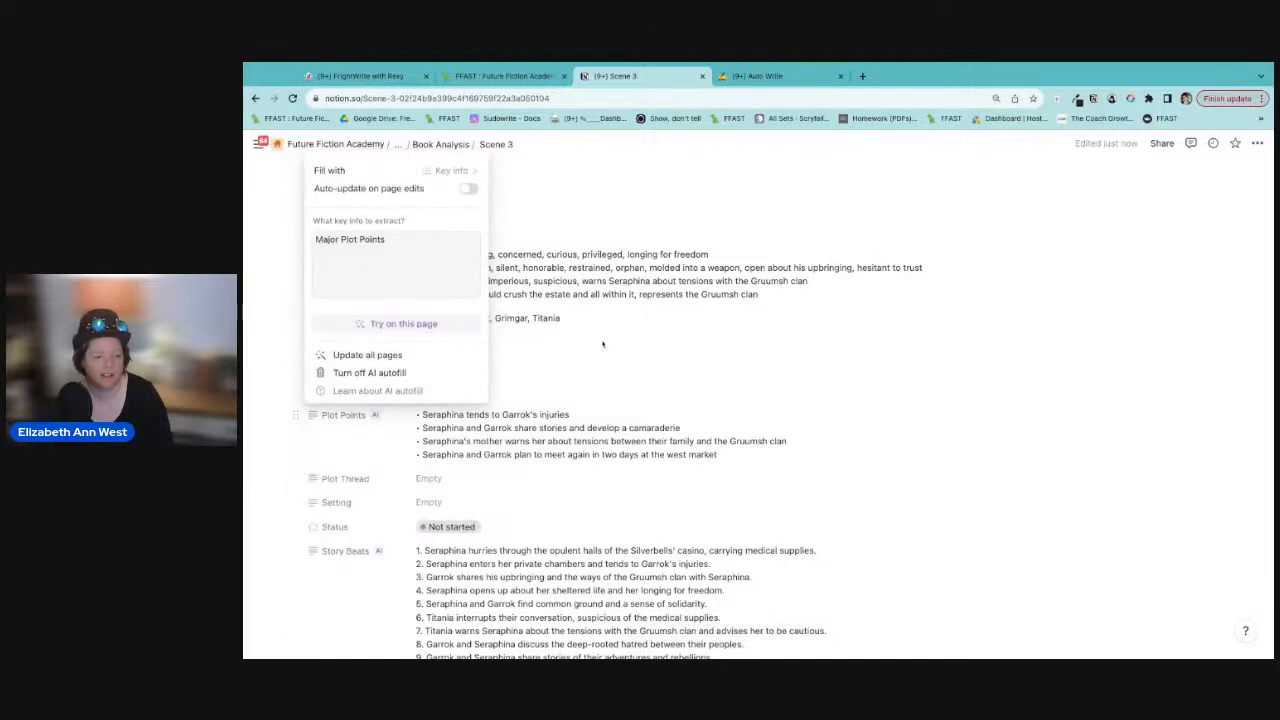
left_click(629, 414)
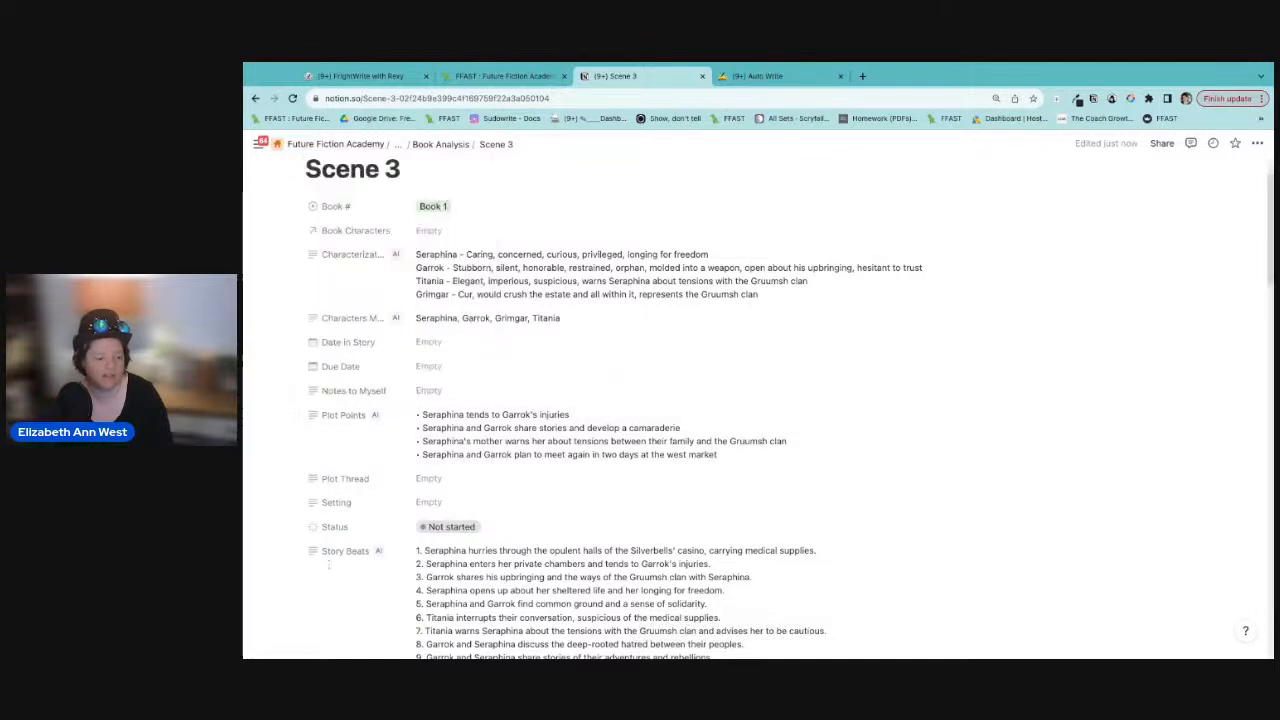
left_click(390, 553)
left_click(352, 437)
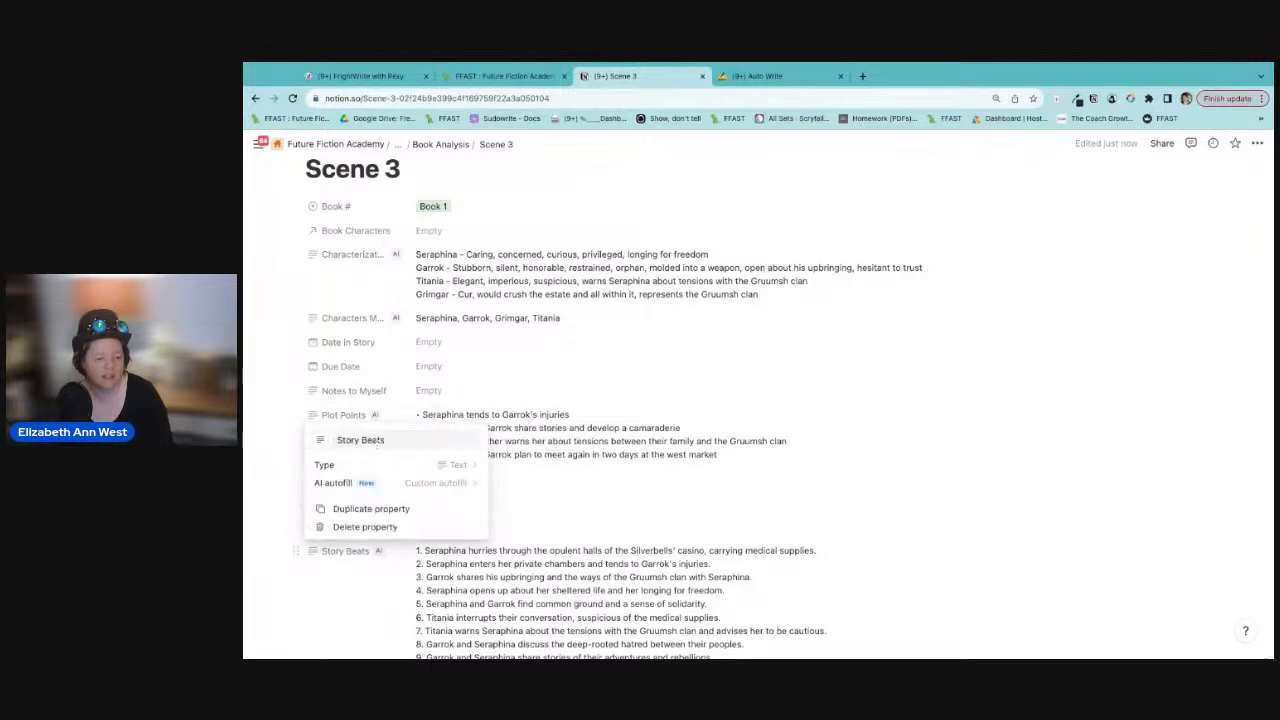
left_click(448, 486)
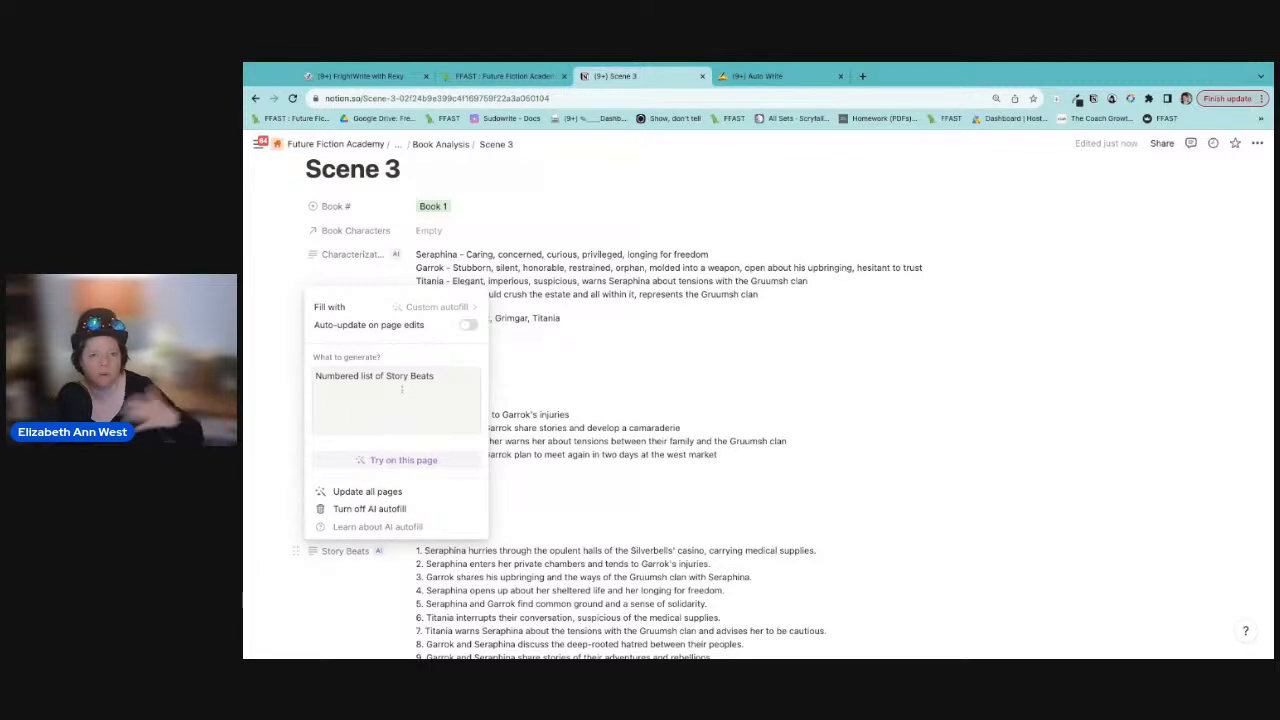
left_click(578, 437)
Step: Generate Scene 3's Summary with AI autofill and clear the generated text
scroll(576, 514, "down", 3)
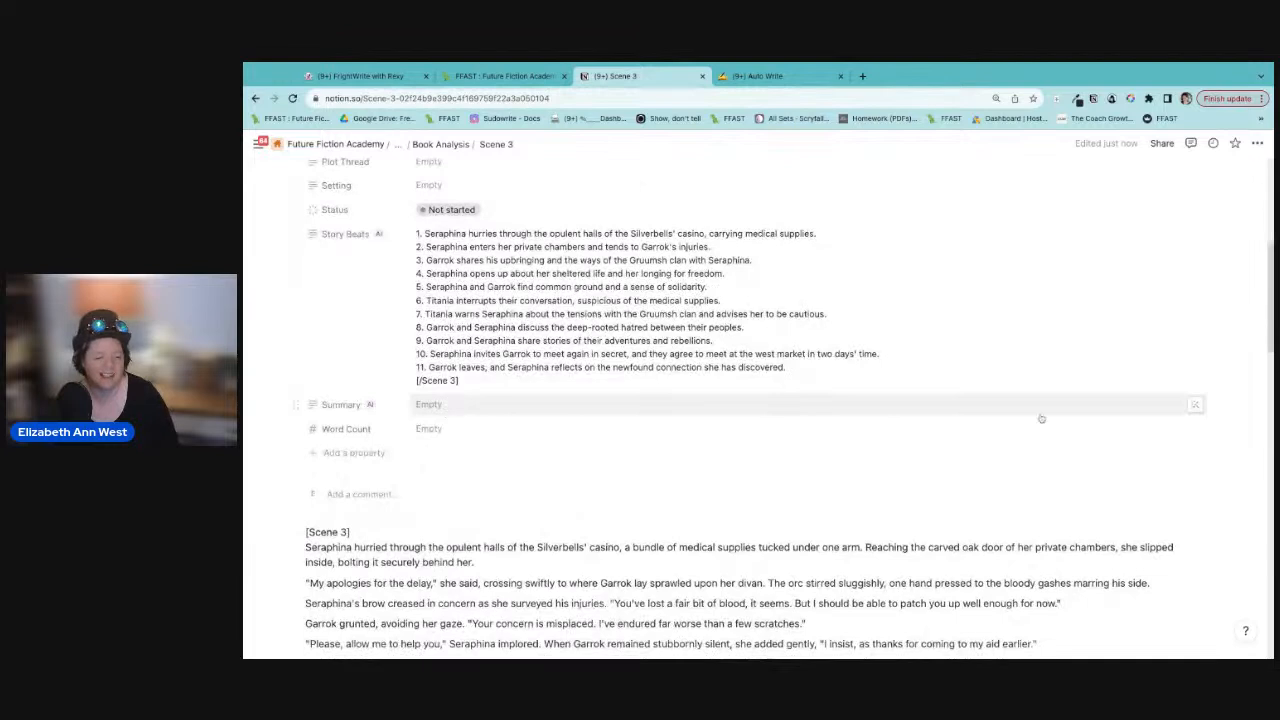
left_click(1194, 404)
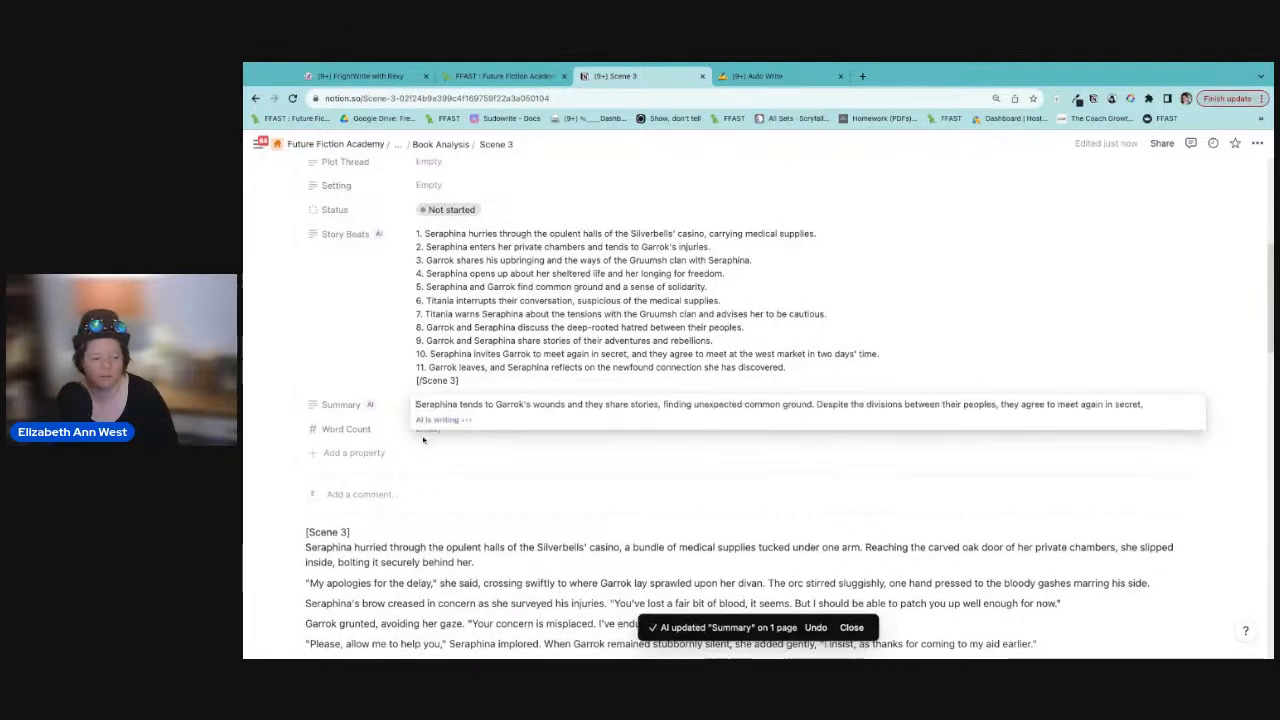
left_click(1261, 160)
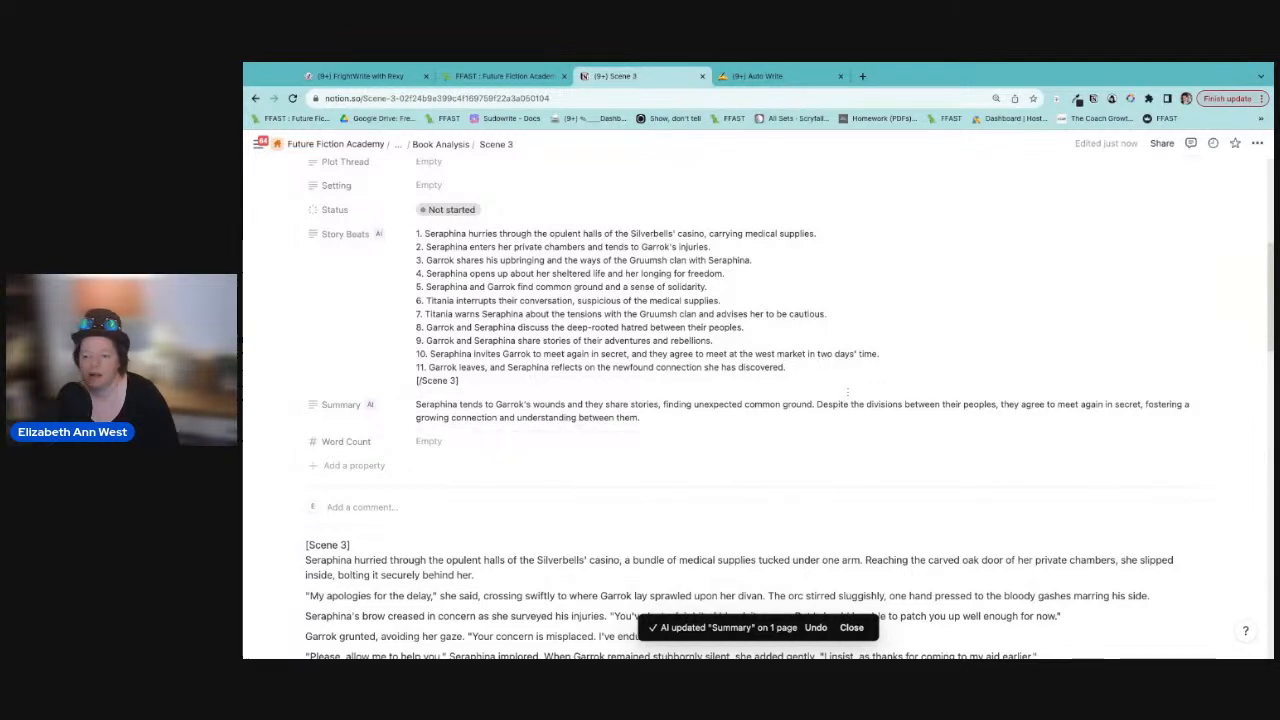
triple_click(840, 404)
key("BackSpace")
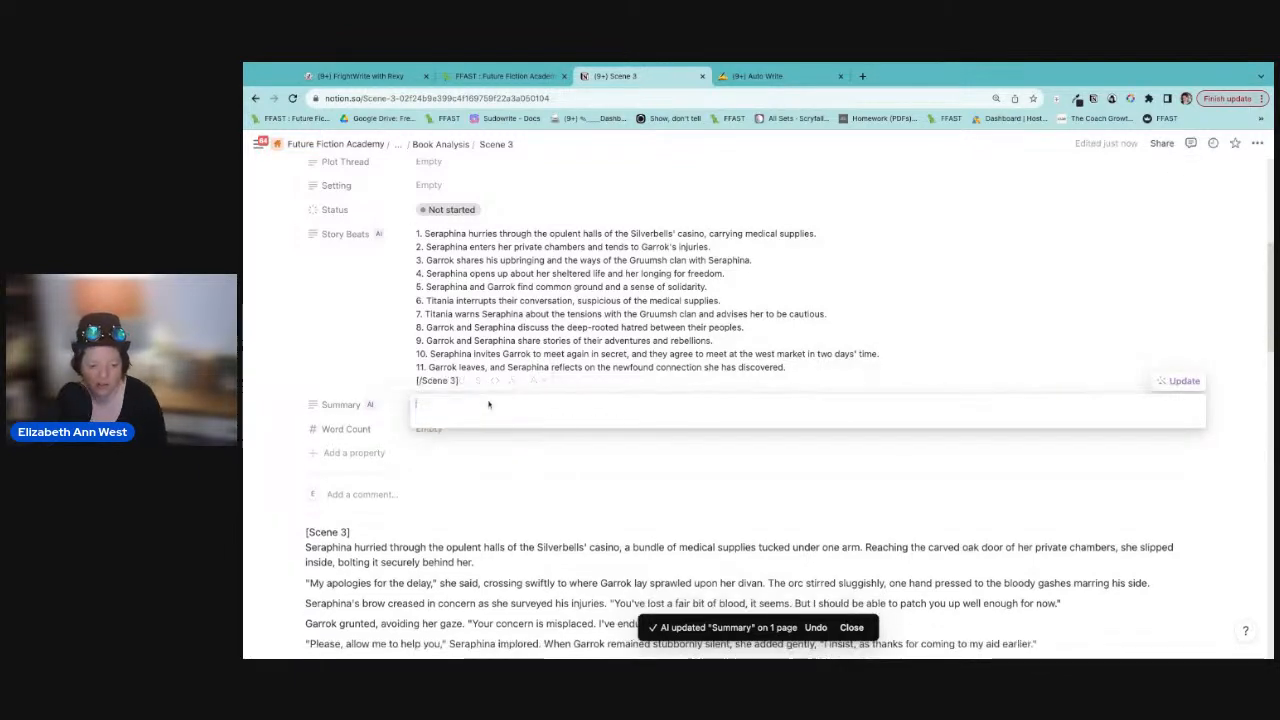
key("Escape")
Step: Look up the word count of the Scene 3 page while its Summary is empty
left_click(1257, 144)
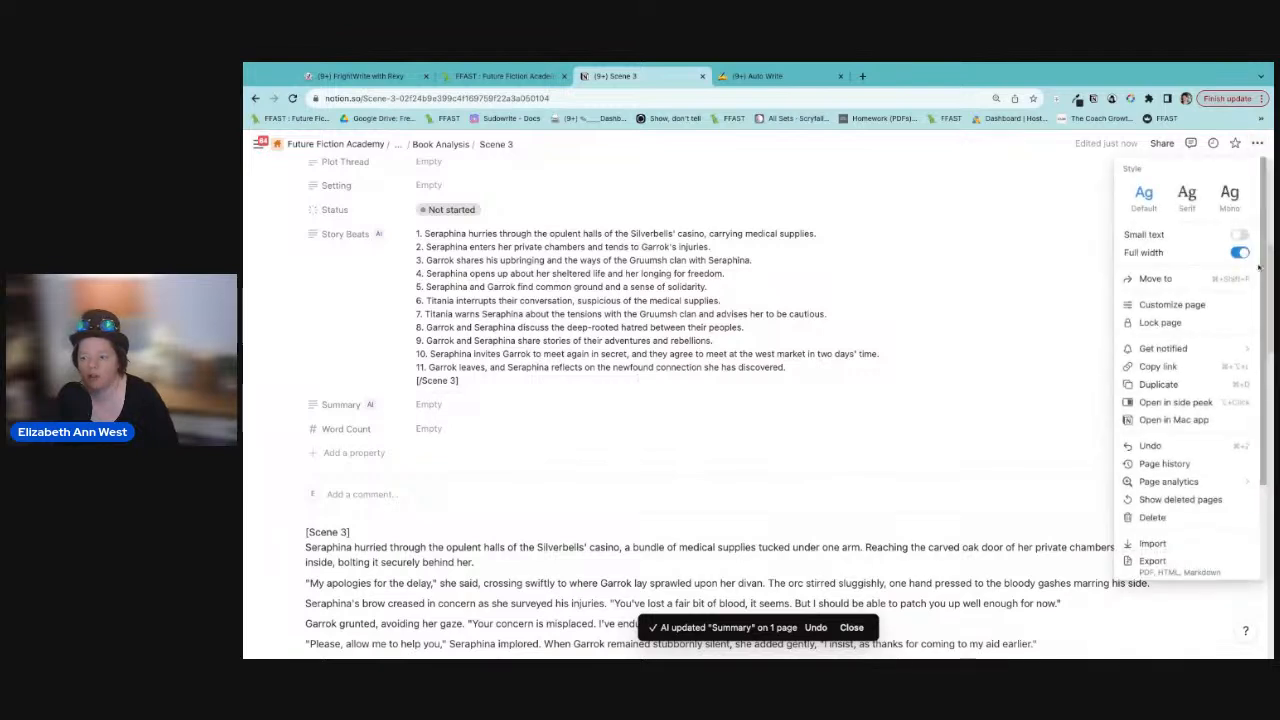
scroll(1200, 350, "down", 3)
mouse_move(1178, 514)
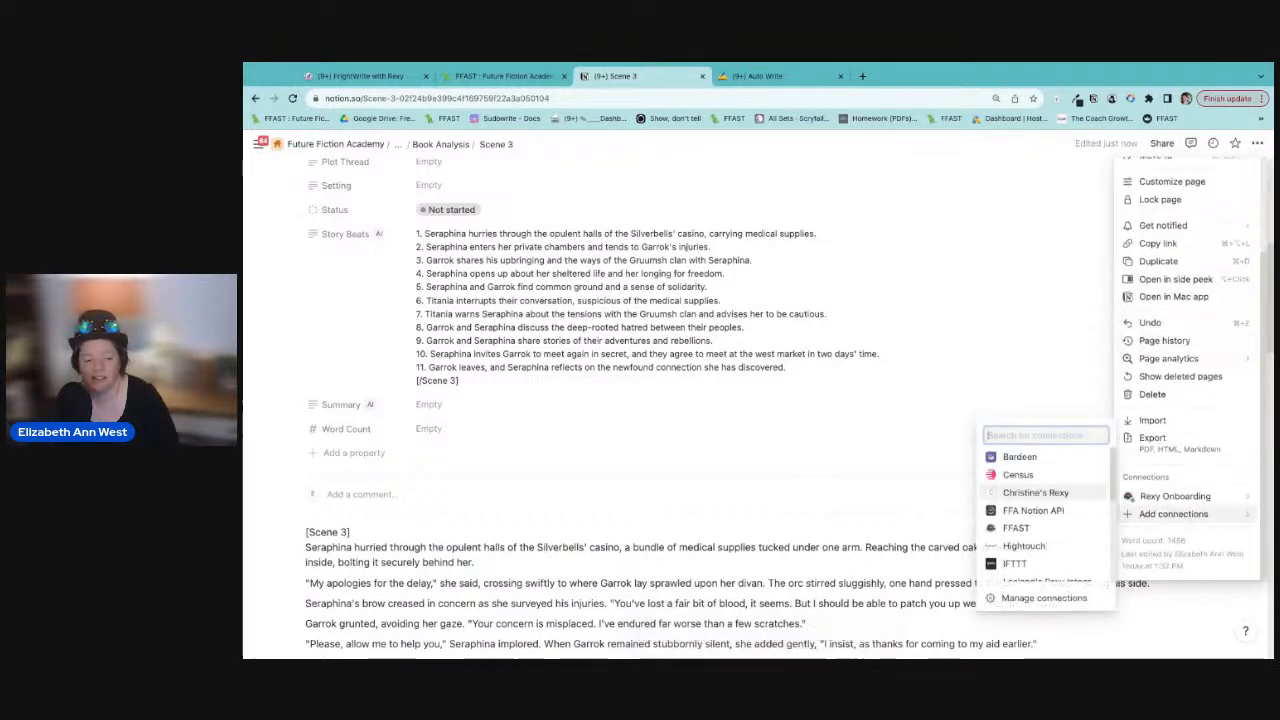
Step: Generate Scene 3's Summary again with AI autofill and recheck the page's word count
left_click(432, 404)
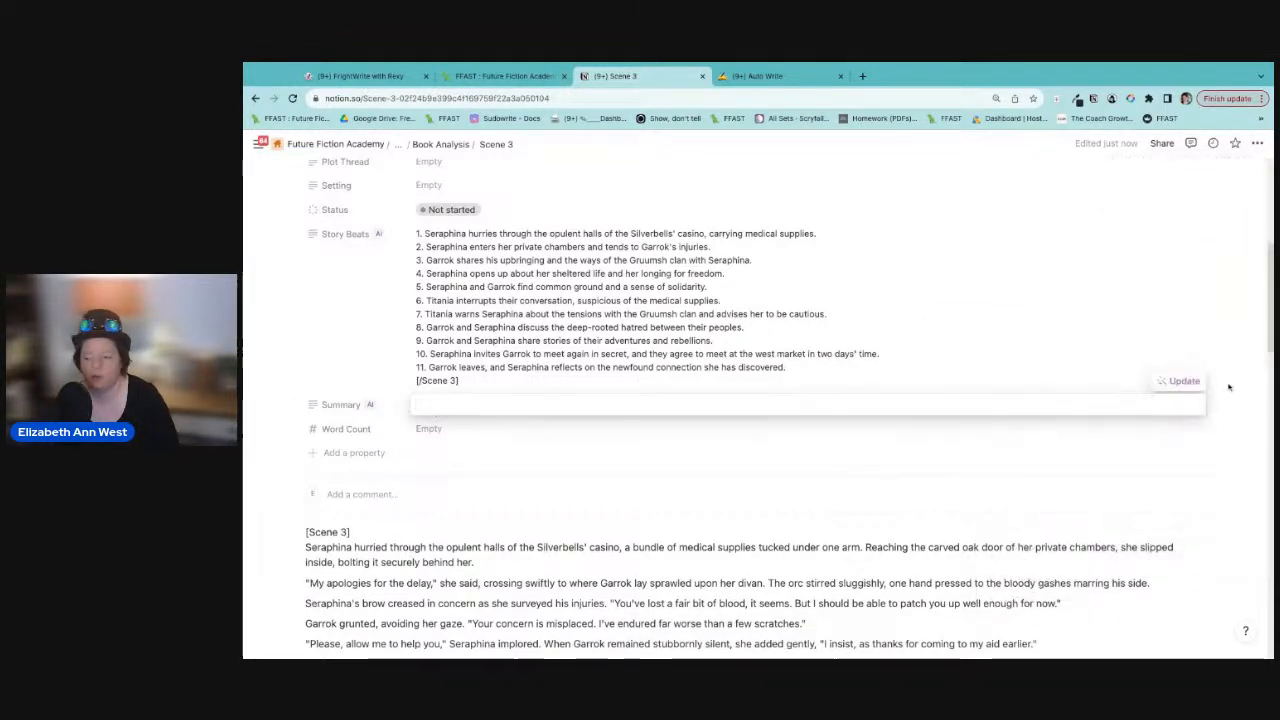
left_click(1180, 381)
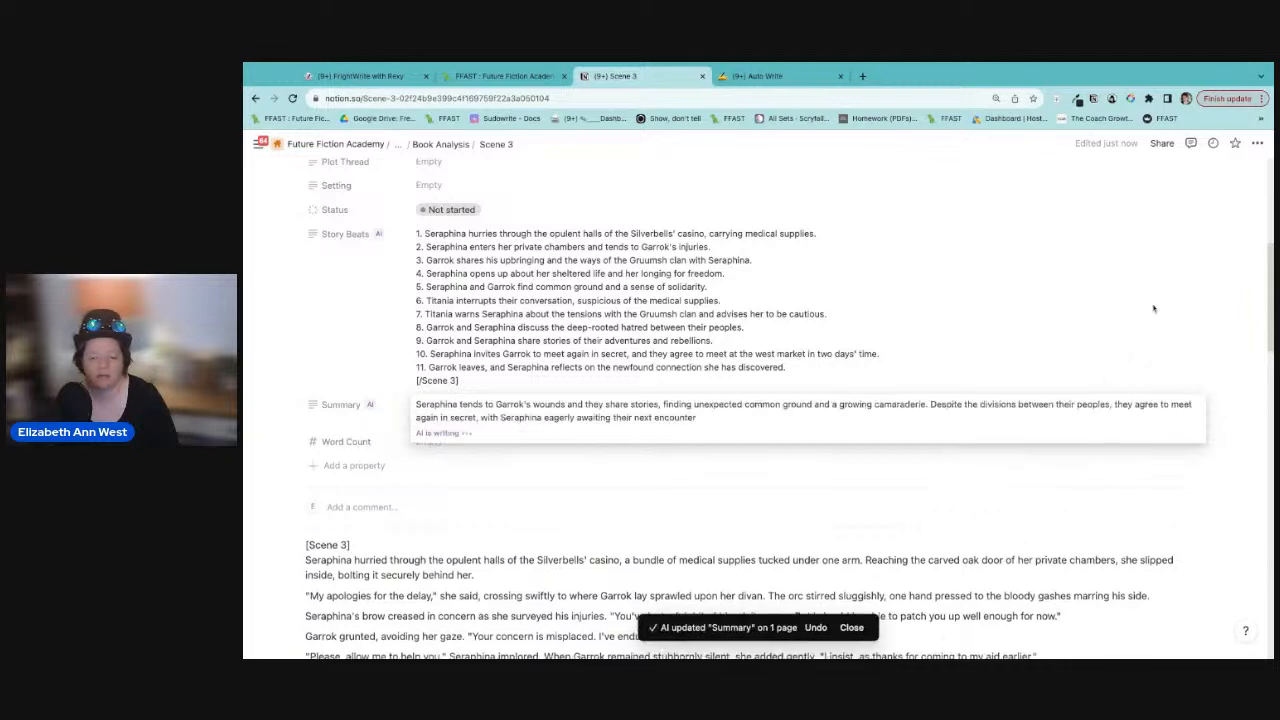
left_click(1258, 144)
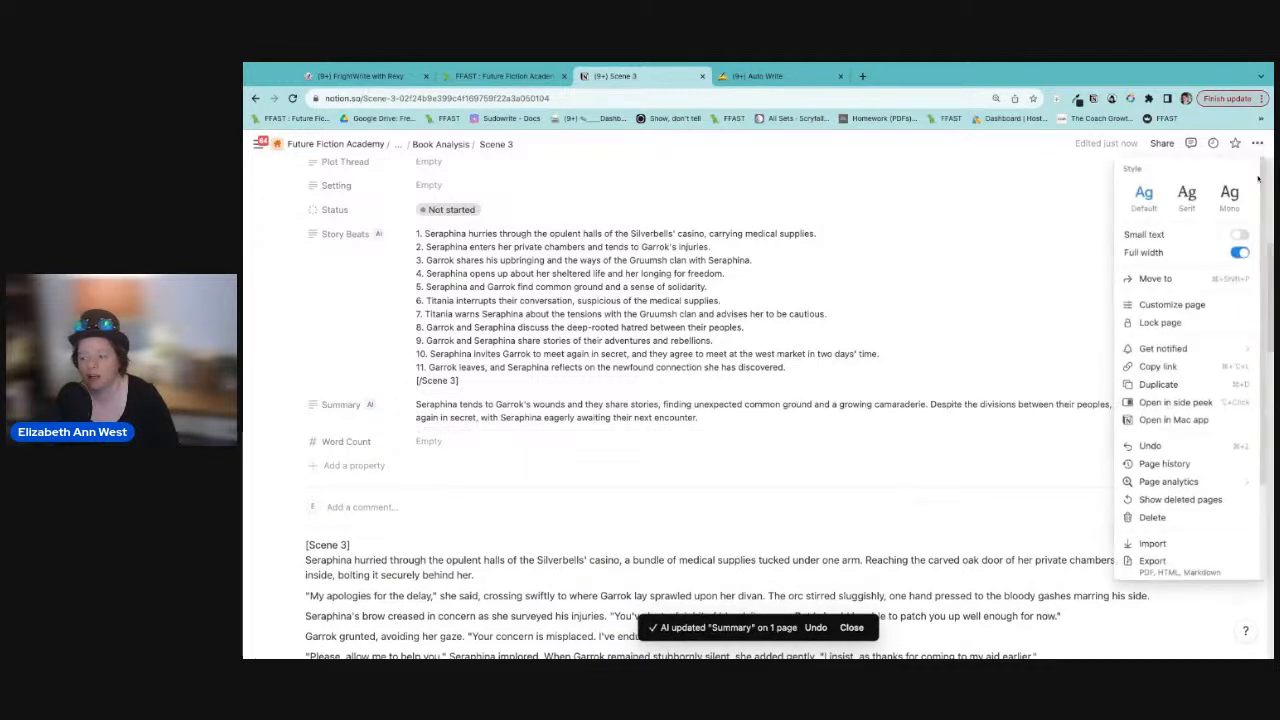
mouse_move(1180, 513)
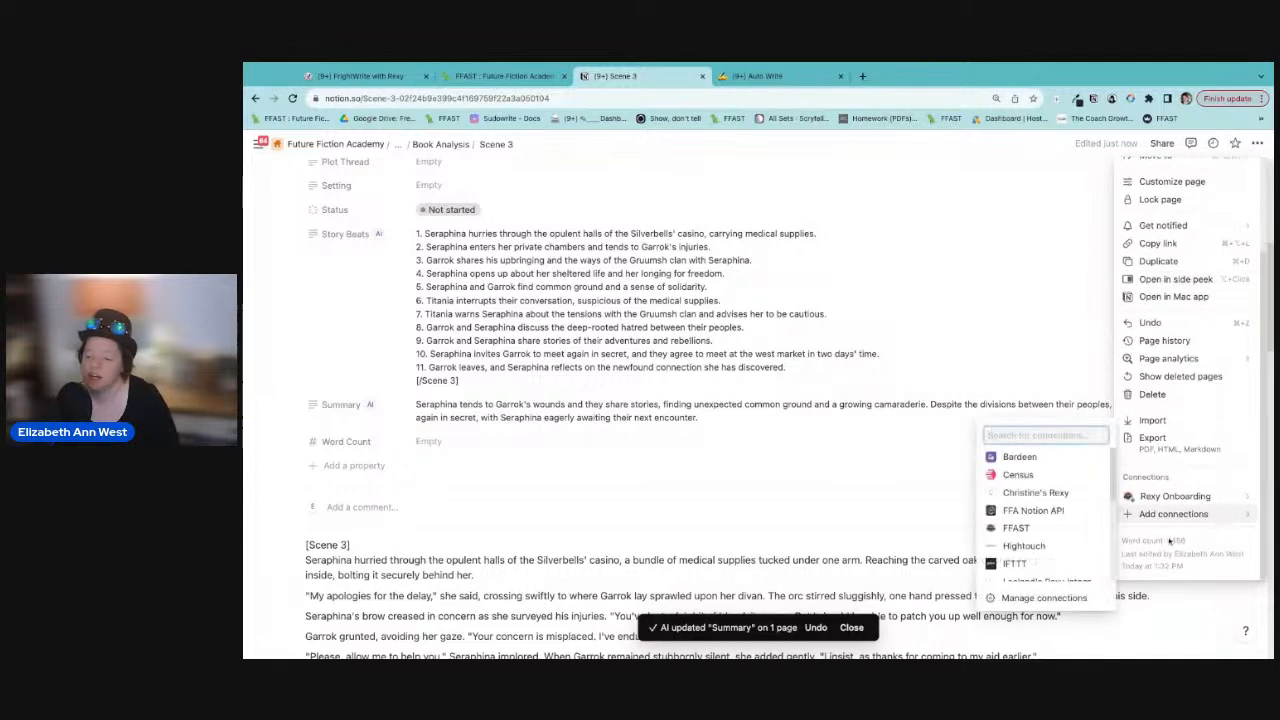
left_click(789, 460)
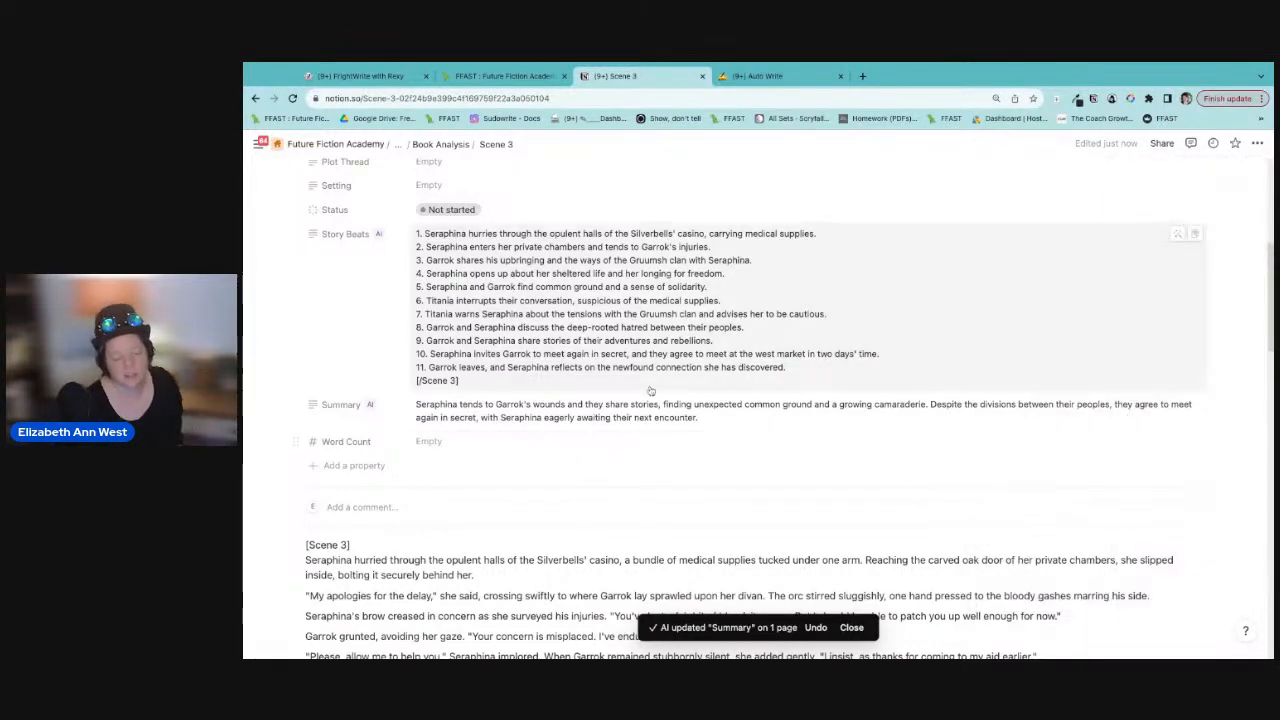
scroll(401, 520, "down", 3)
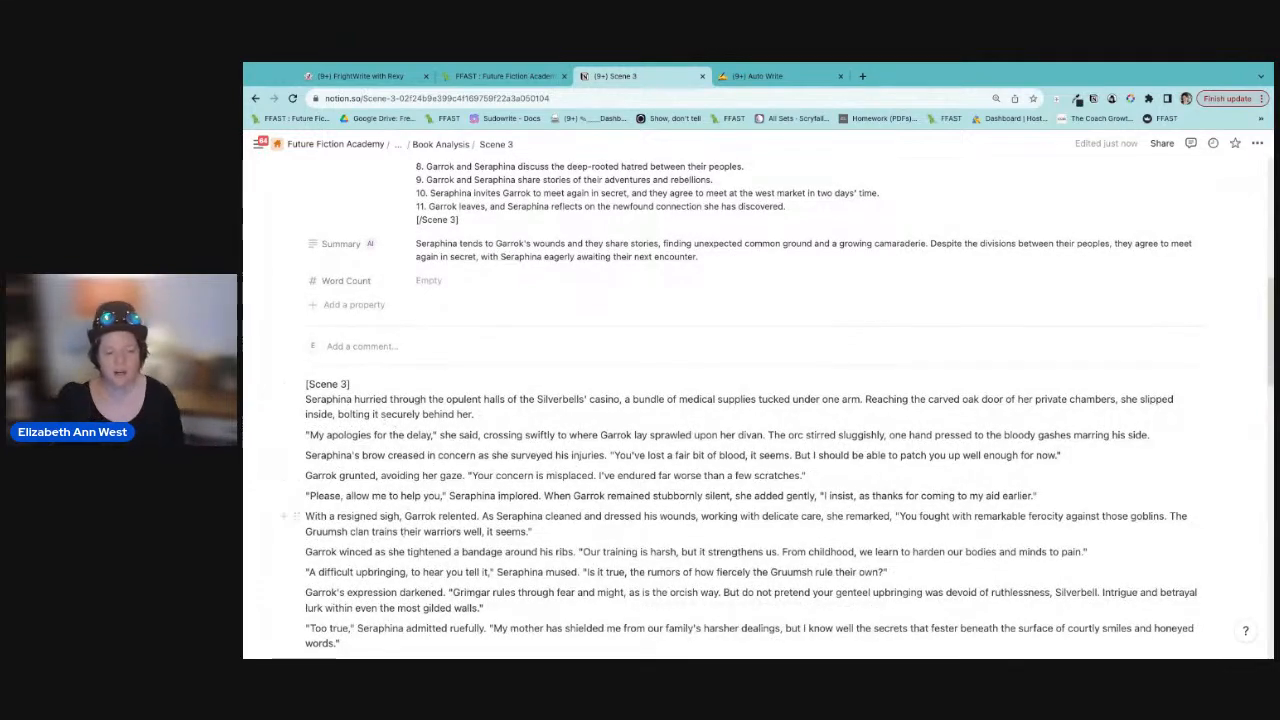
Step: Review Scene 3's AI-filled Characterization, Plot Points, Story Beats and Summary properties
scroll(446, 508, "up", 2)
scroll(446, 508, "up", 4)
scroll(446, 508, "up", 3)
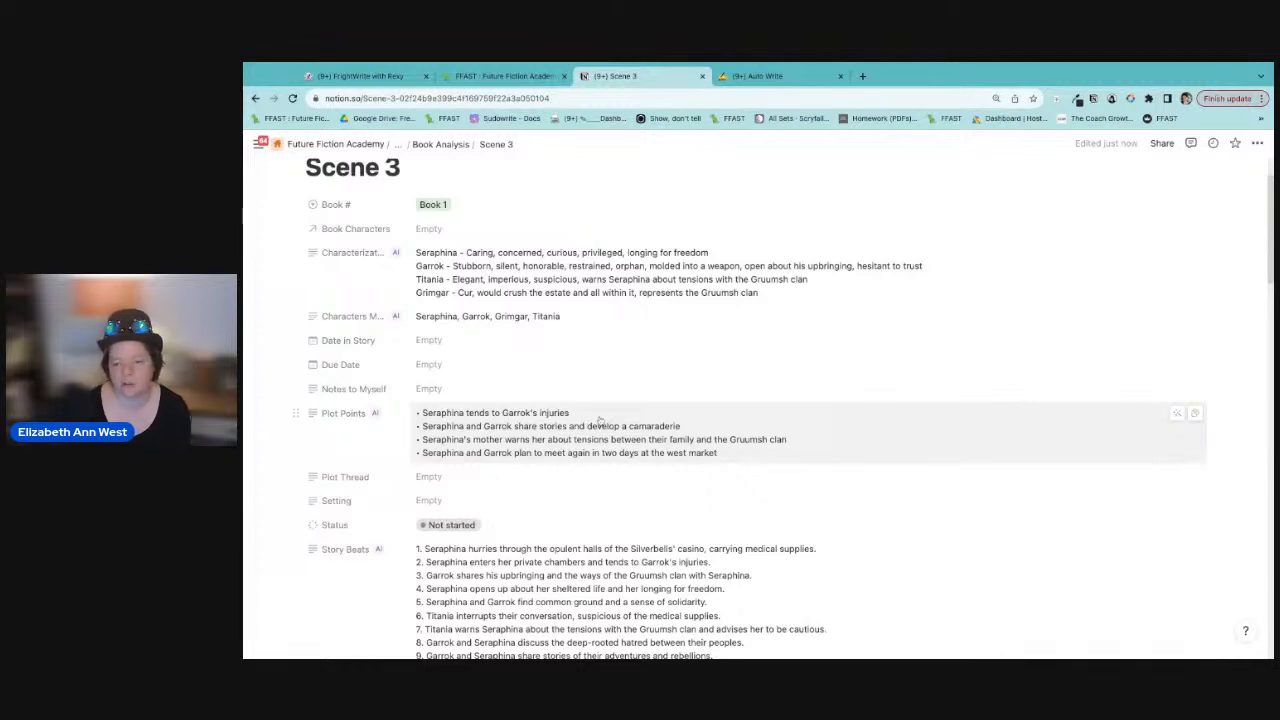
scroll(568, 562, "down", 1)
scroll(568, 561, "down", 1)
scroll(568, 561, "down", 1)
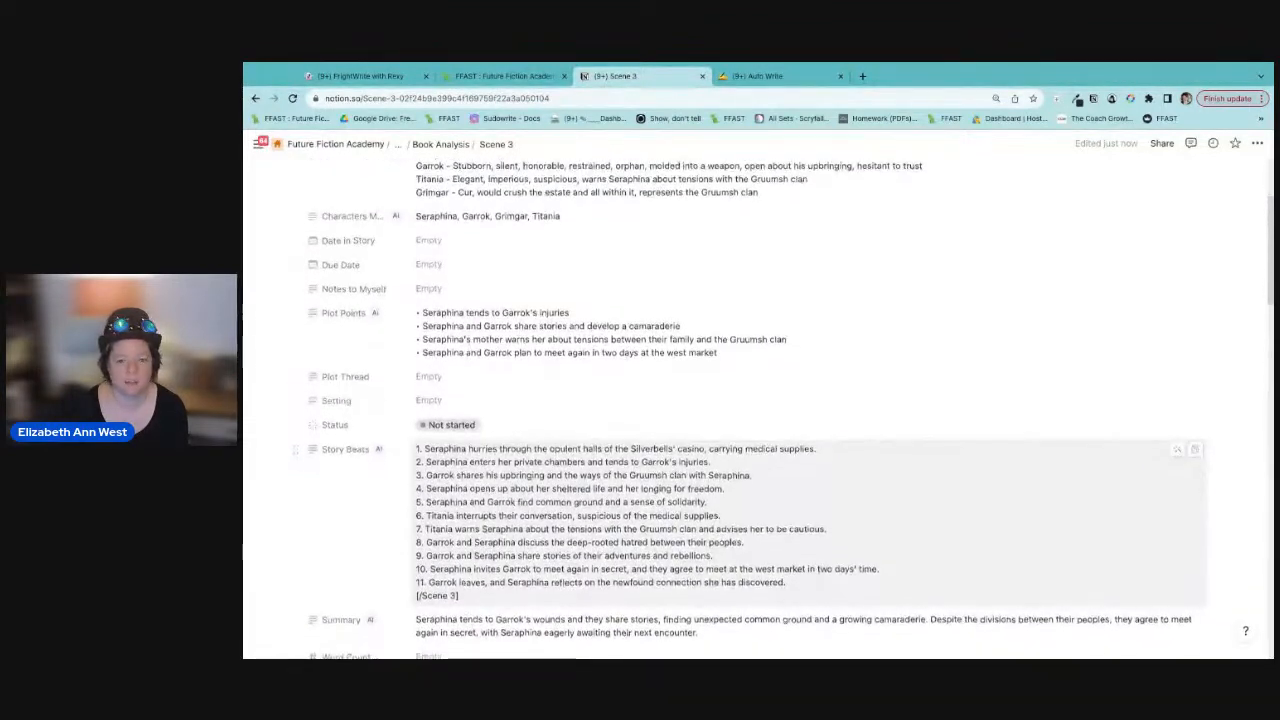
scroll(568, 561, "down", 3)
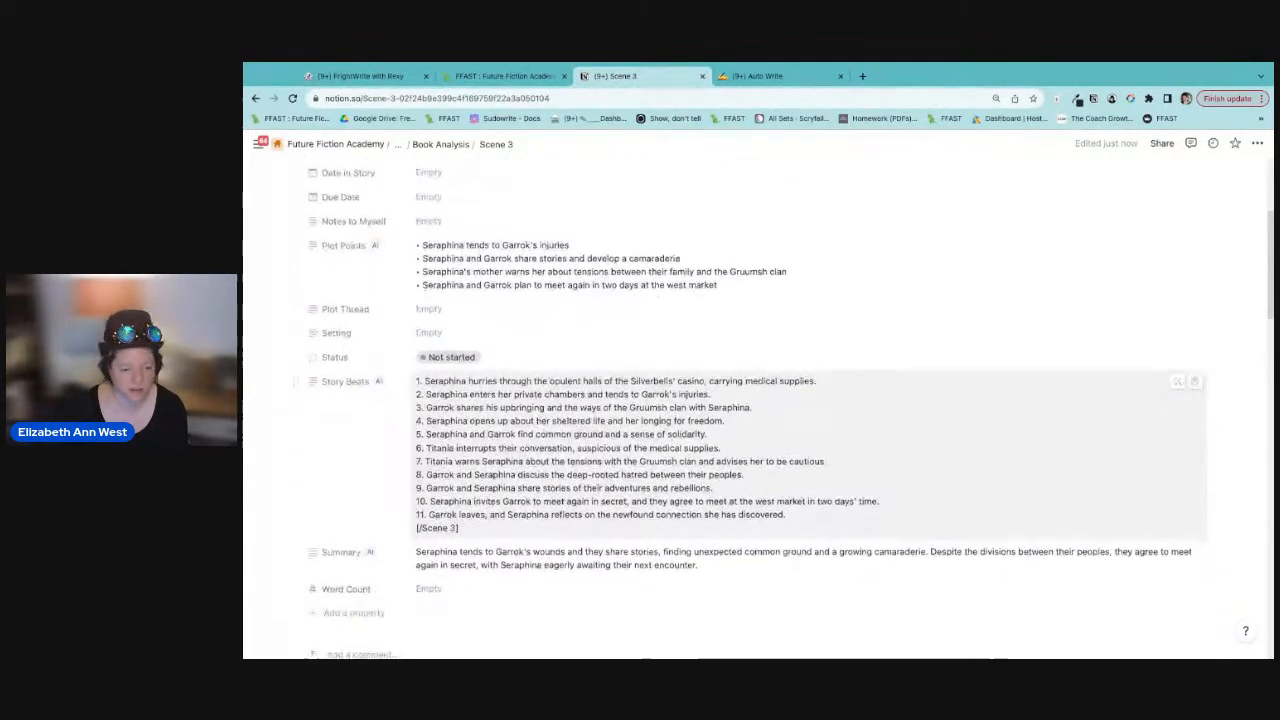
scroll(568, 561, "down", 3)
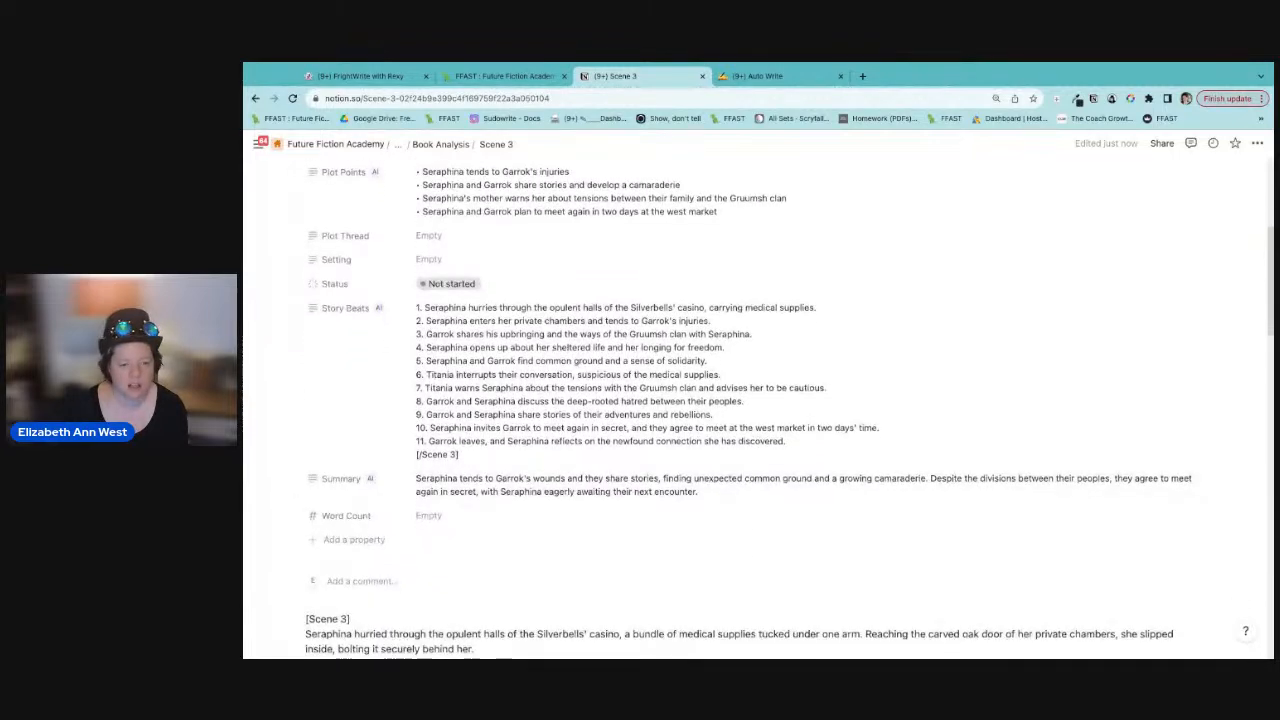
scroll(568, 561, "down", 1)
scroll(568, 561, "down", 1)
scroll(628, 290, "down", 1)
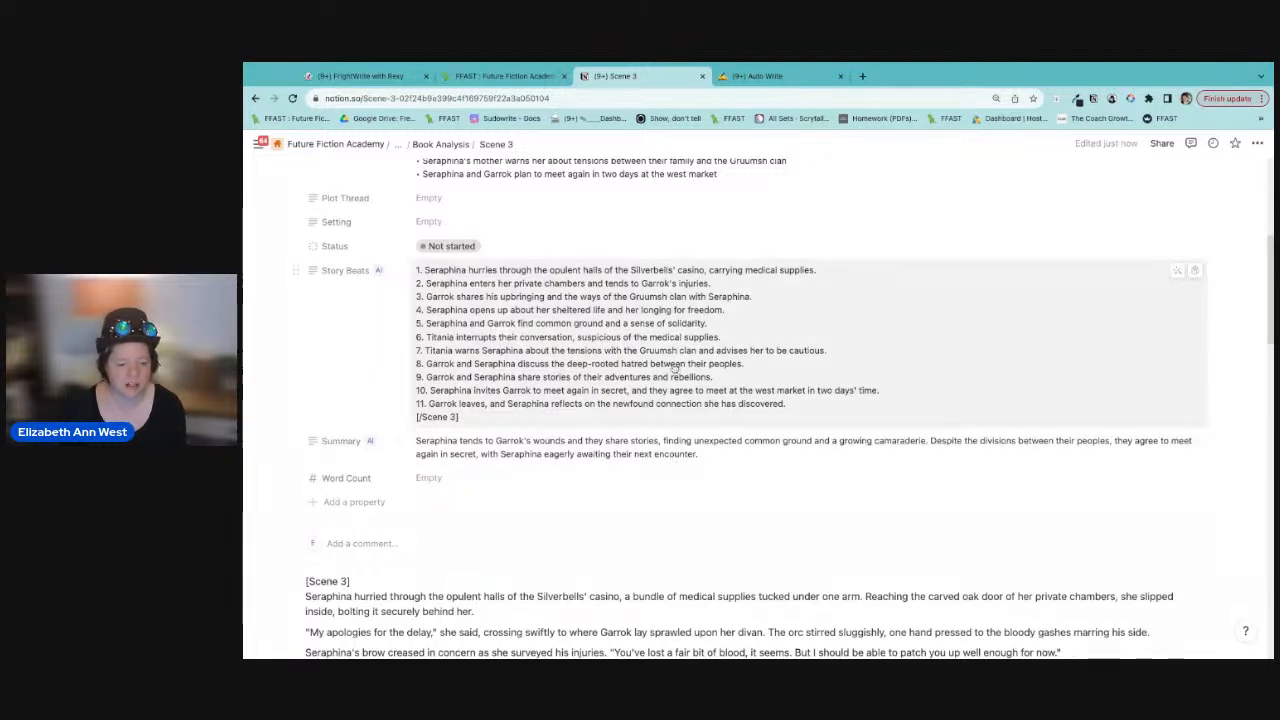
Step: Add an empty line under the [Scene 3] heading and open an AI request on it and the opening paragraph
scroll(675, 368, "down", 2)
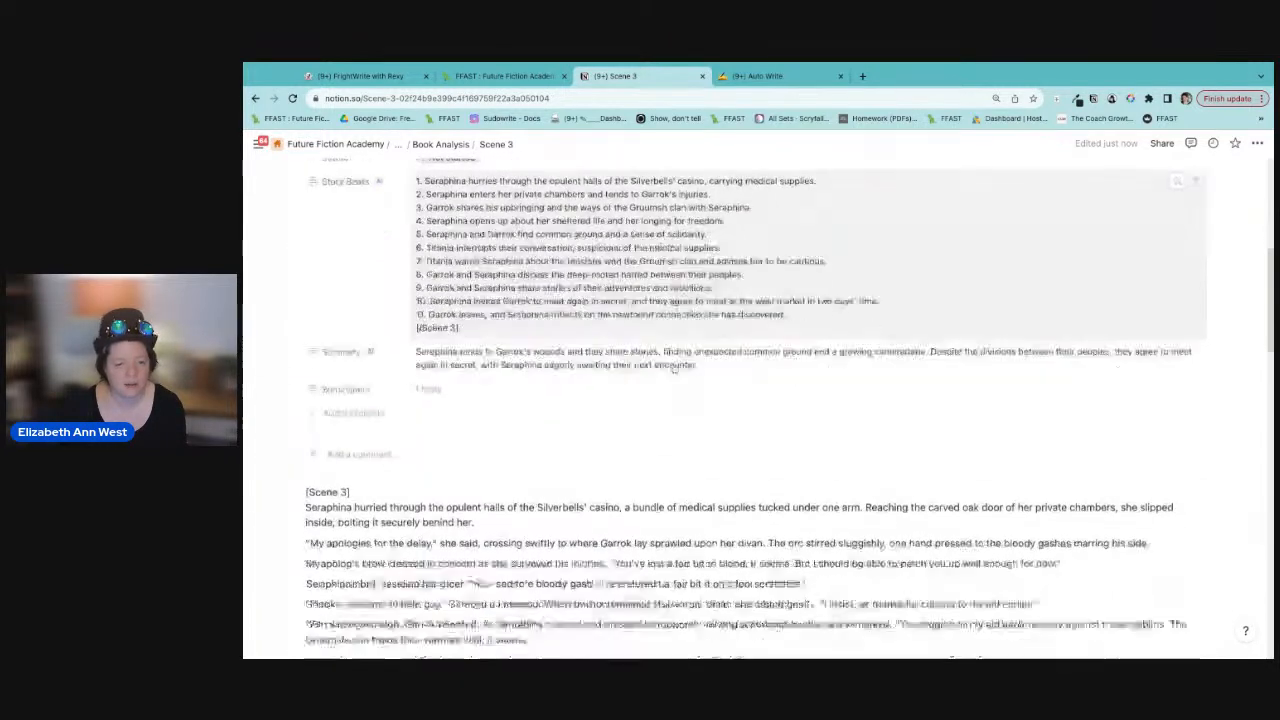
scroll(436, 336, "down", 5)
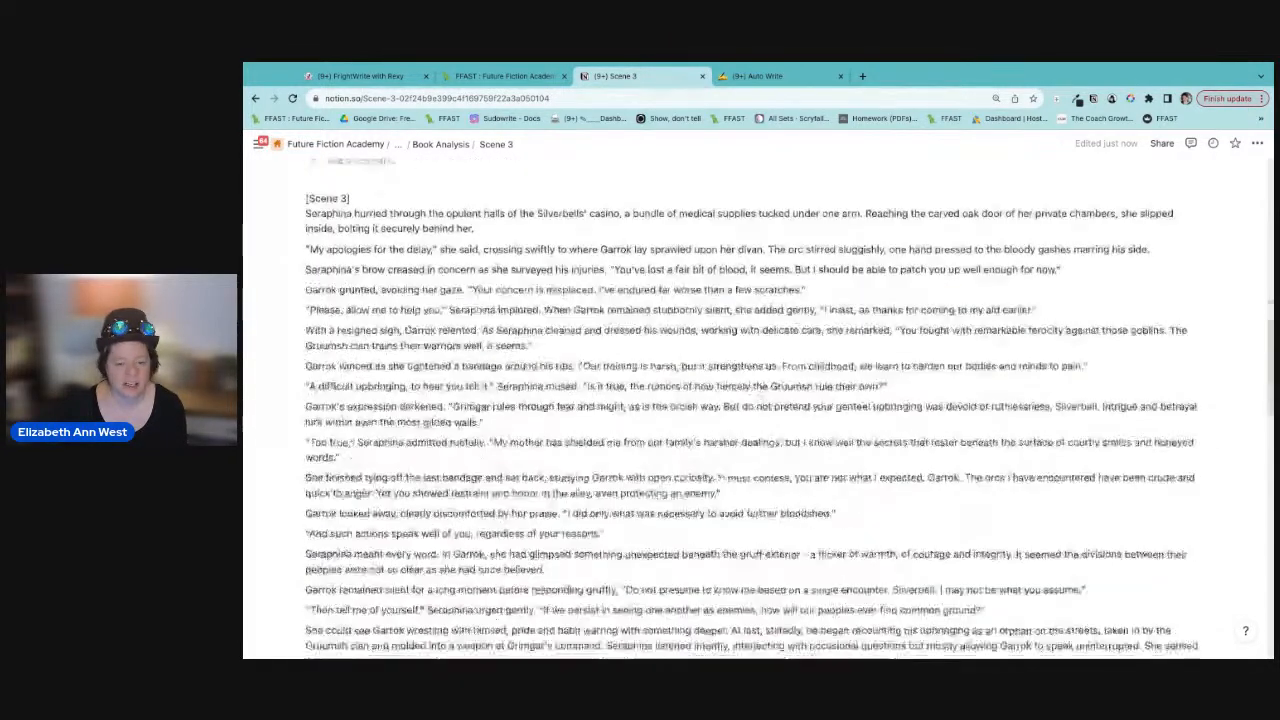
mouse_move(265, 237)
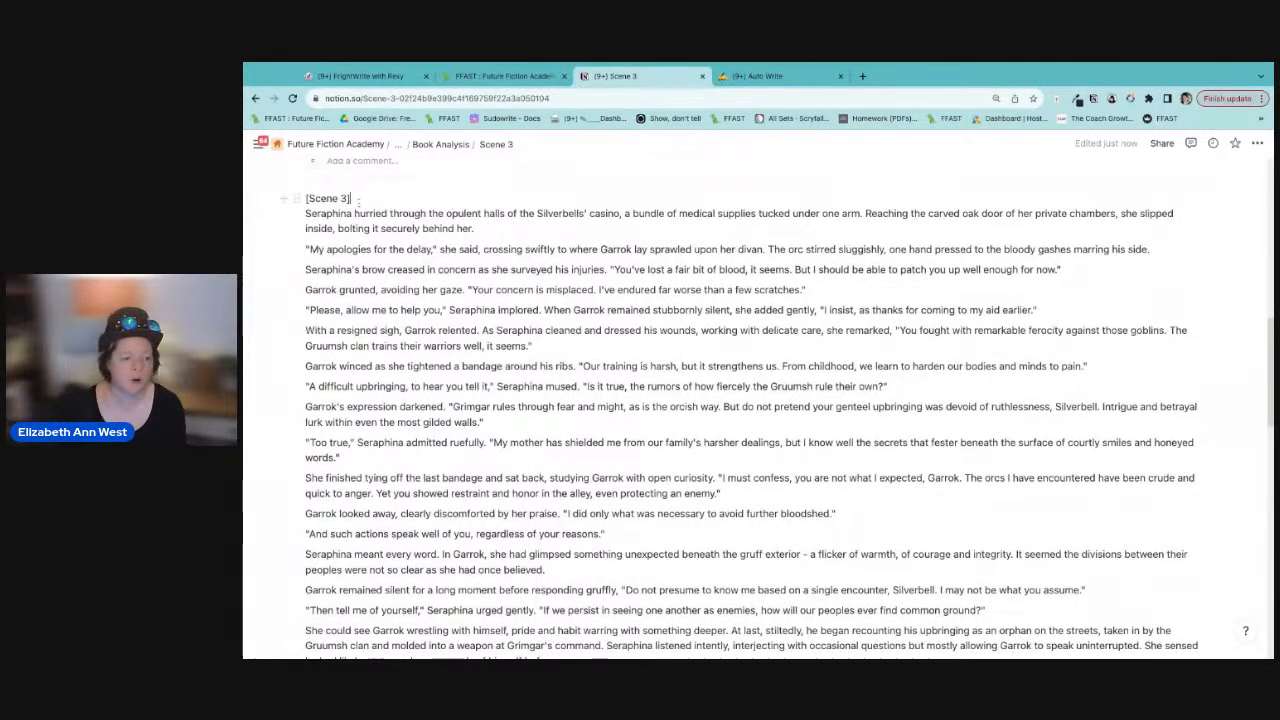
left_click(361, 200)
key("Return")
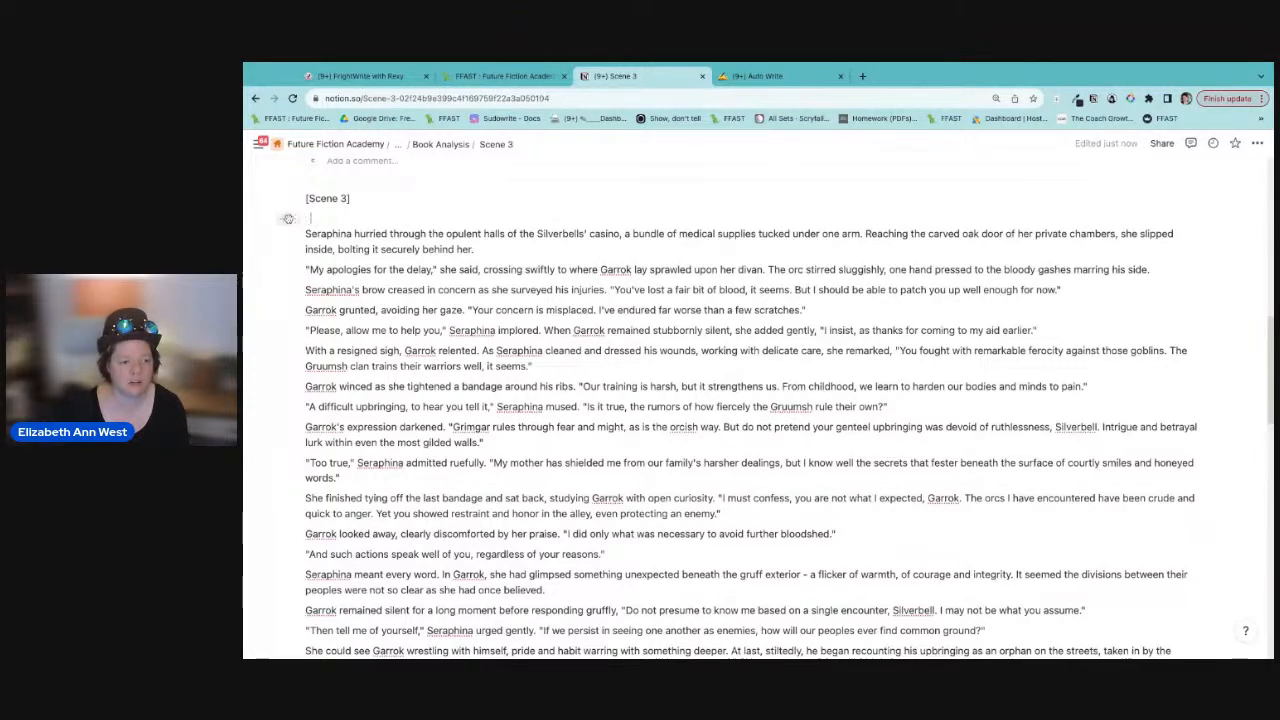
left_click(296, 219)
left_click(310, 186)
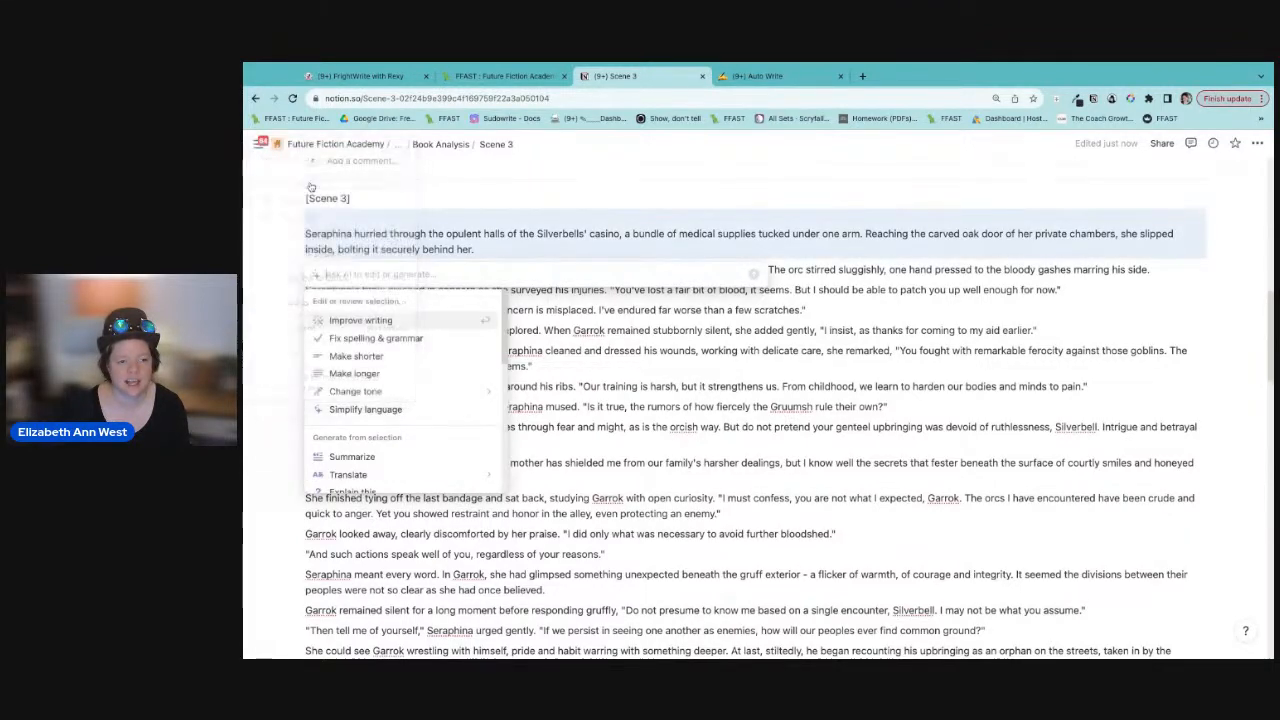
Step: Have AI write a beginning where a named, suspicious Silverbell servant asks Seraphina about the injury, helps get supplies, offers to fetch her mother and stays skeptical
type("Write a beginning where a")
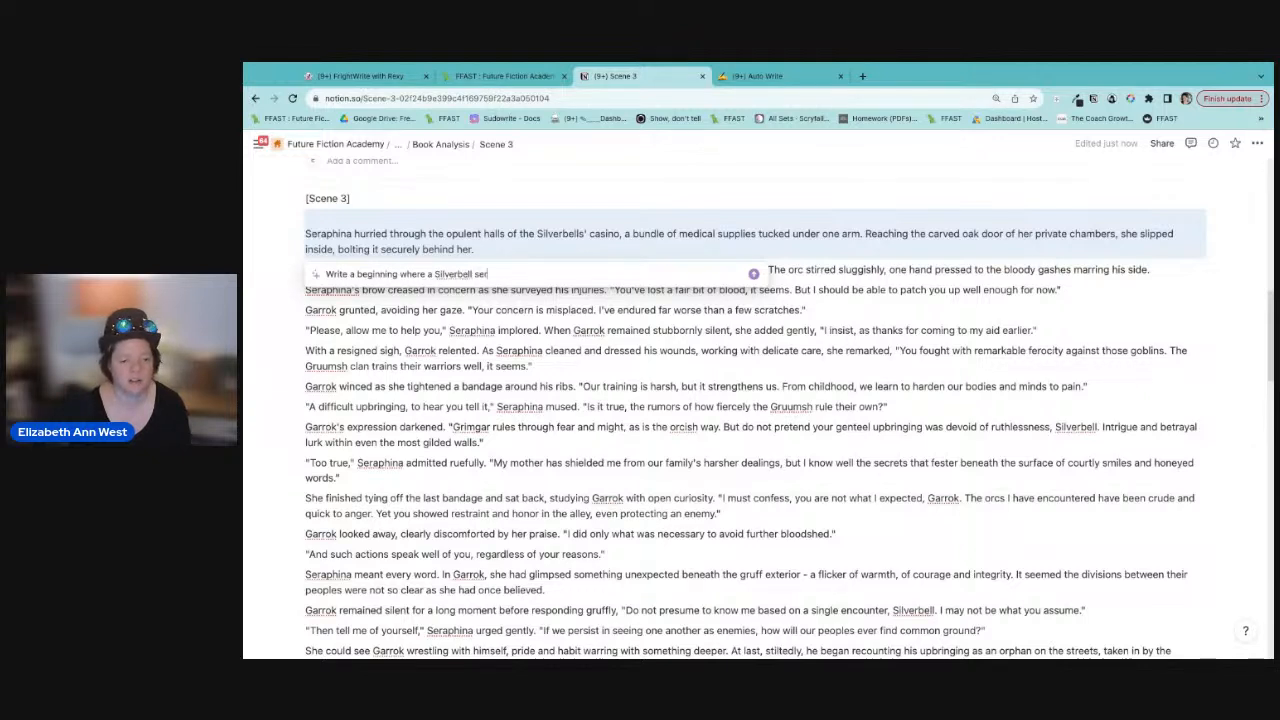
type("Silverbell servant interrupts Seraphina and asks her")
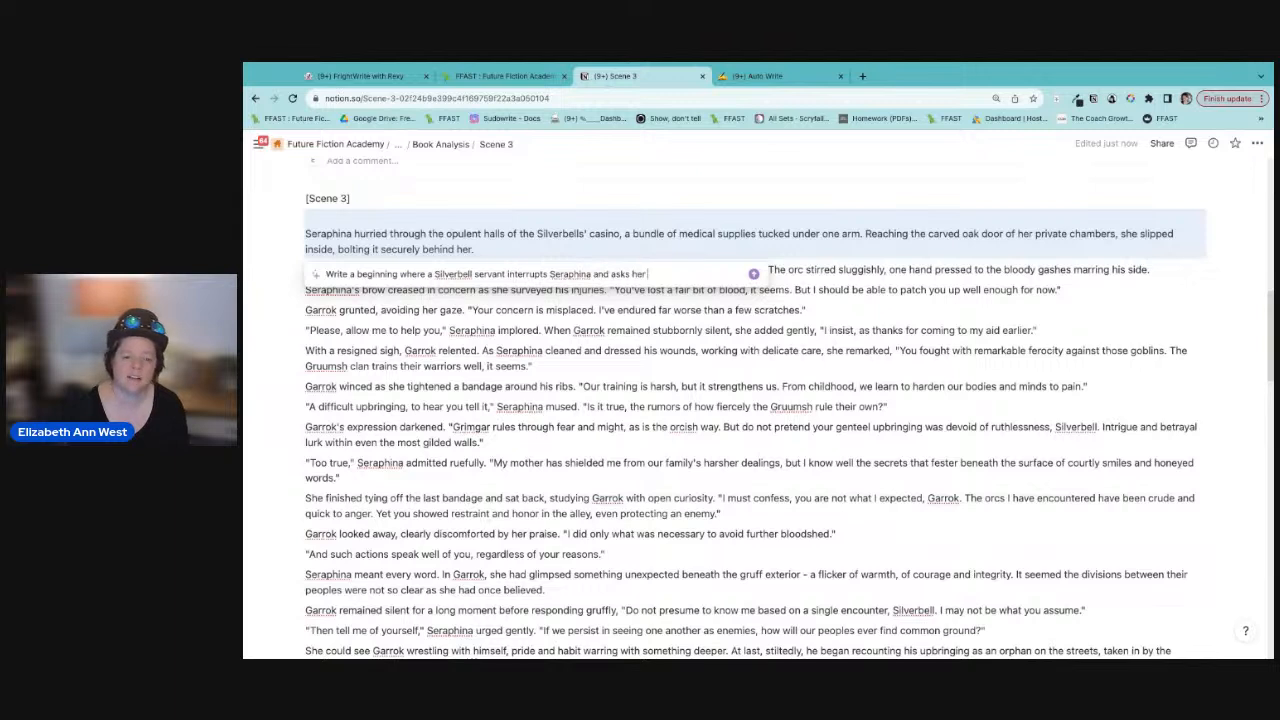
type(" about the injury and hel")
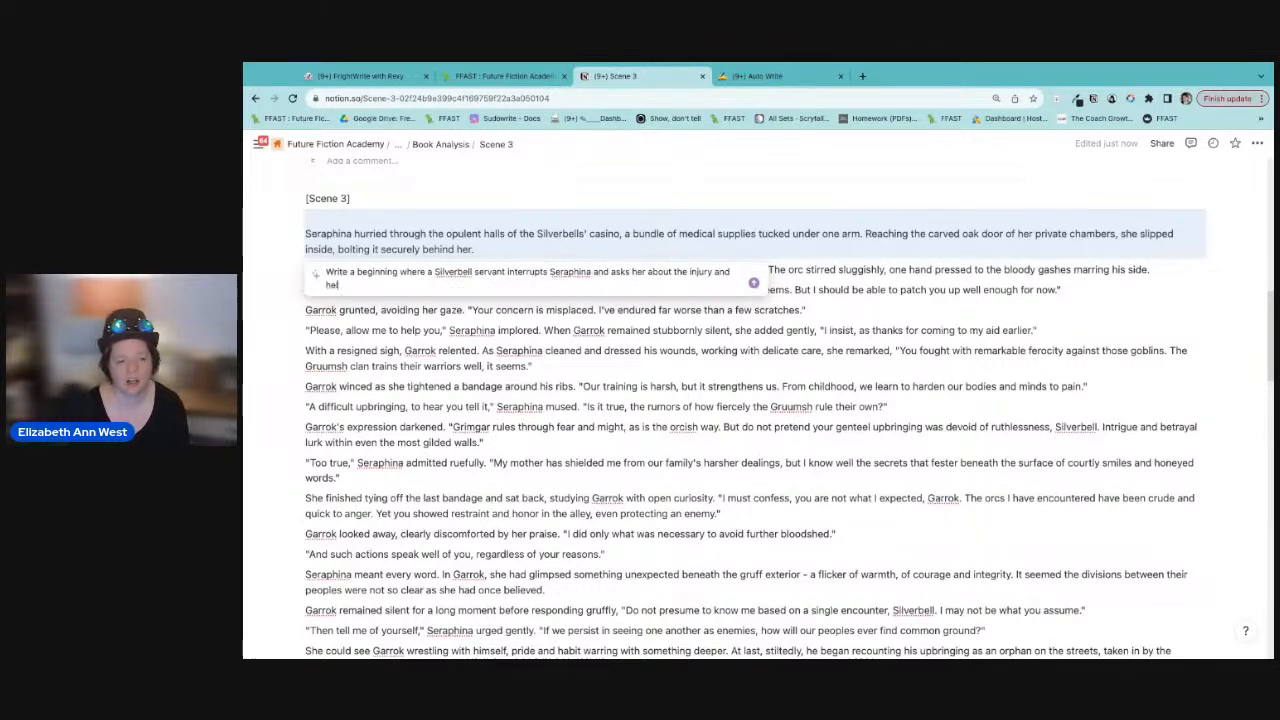
type("ps her ge")
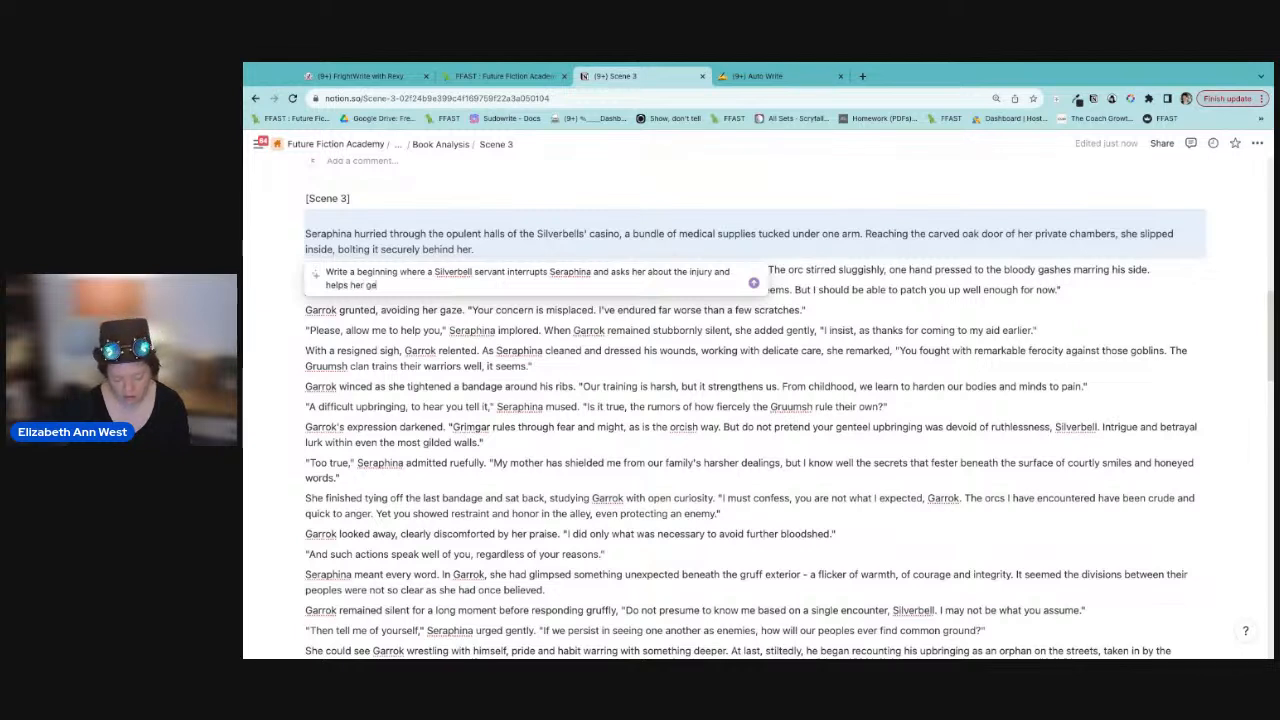
type("t the m")
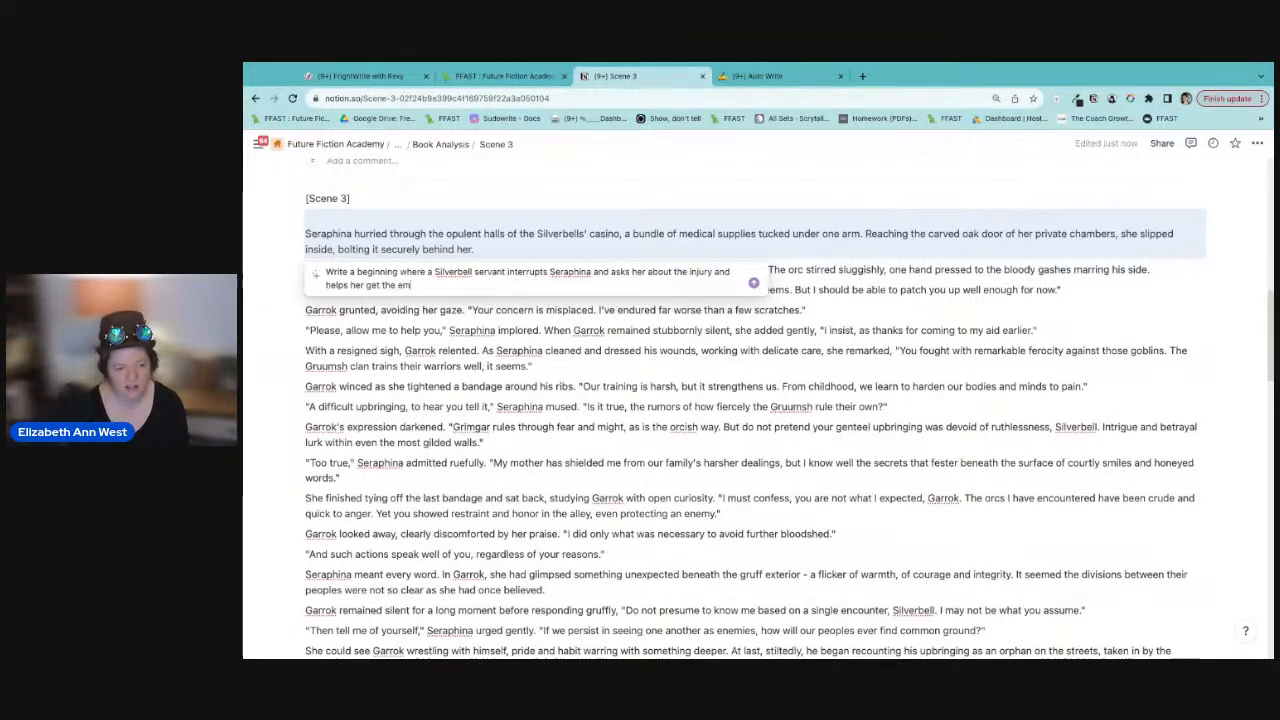
type("edical suppl")
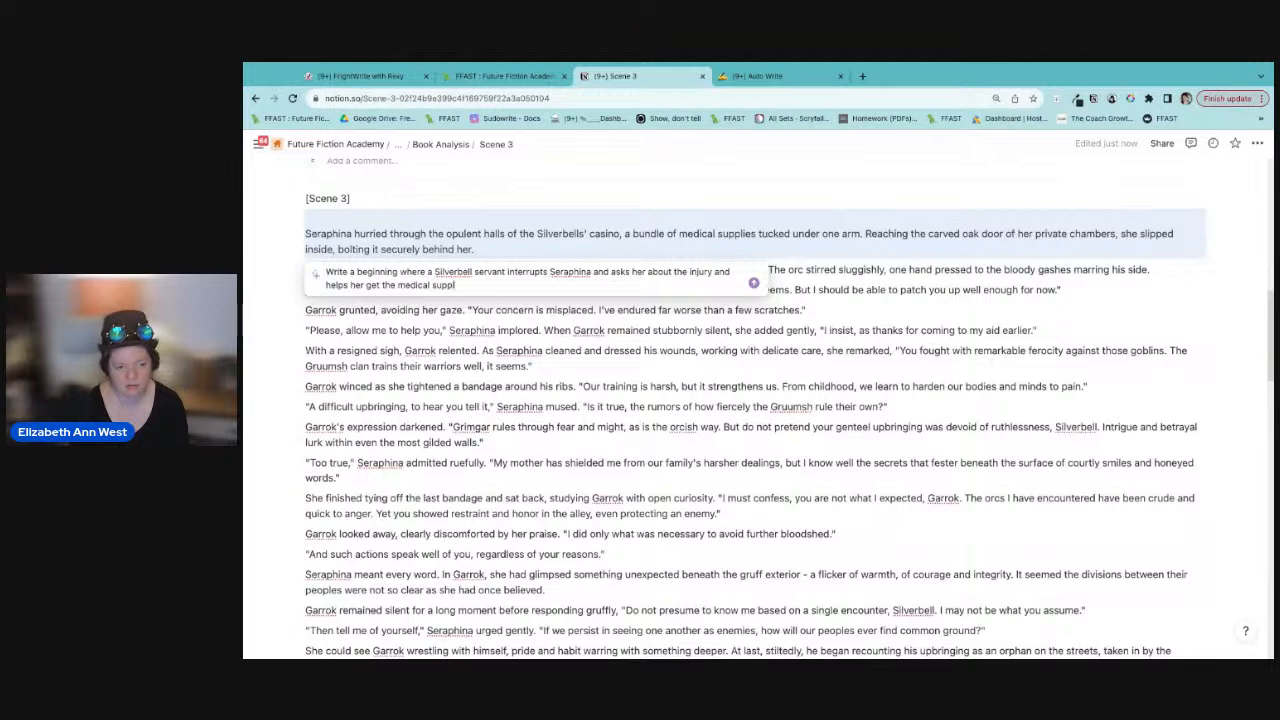
type("ies. The servant should have a name and")
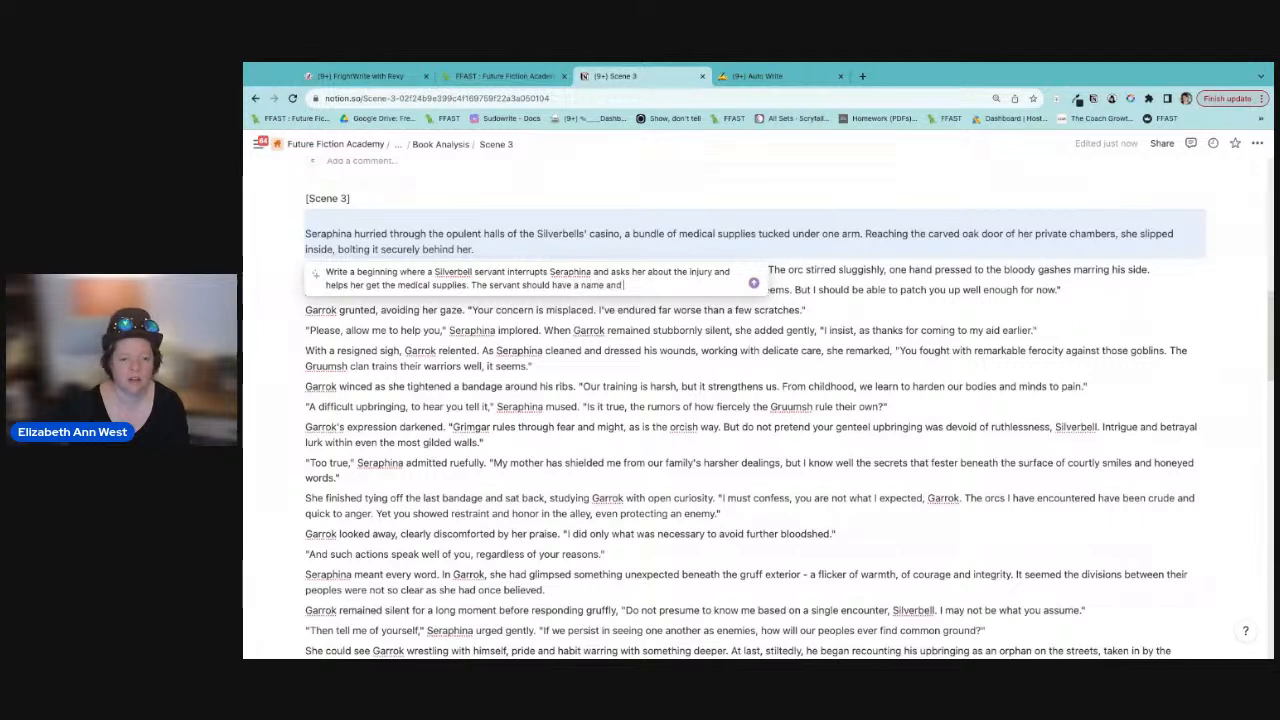
type(" be suspicious, ")
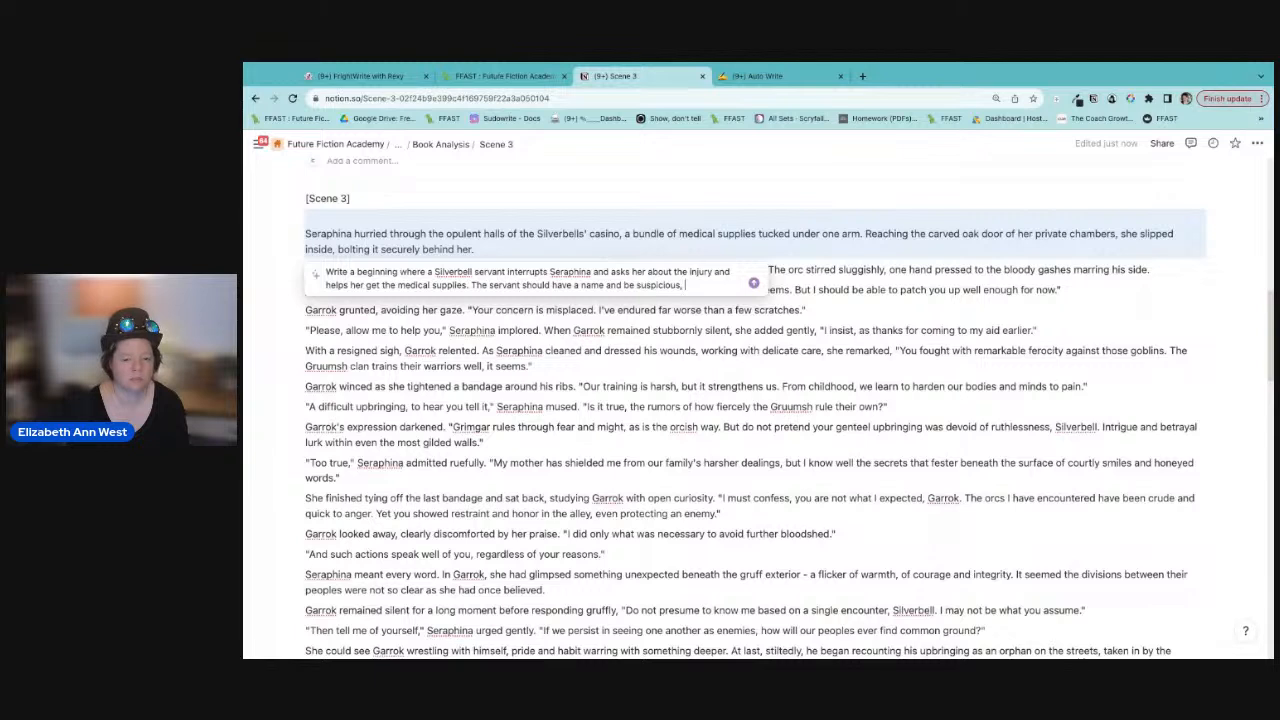
type("asking if she should fetch Seraphina's mother.")
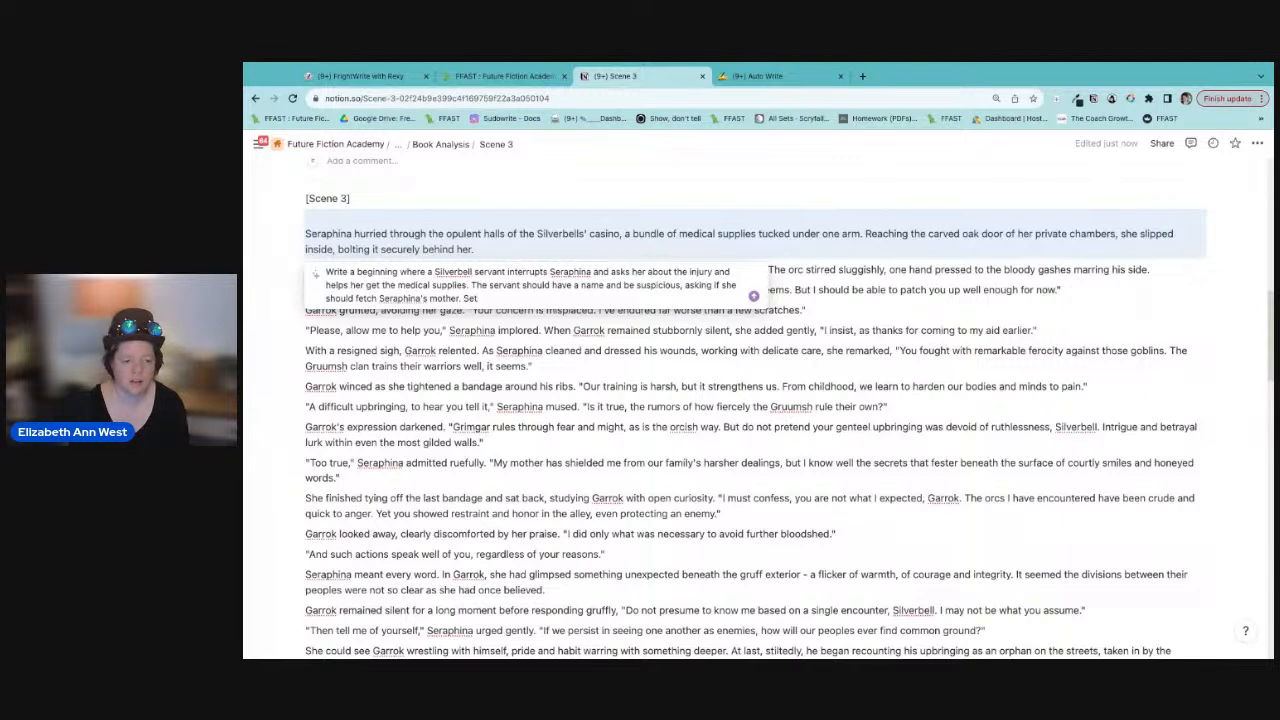
type(" Seraphina says no, but the servant is skeptical")
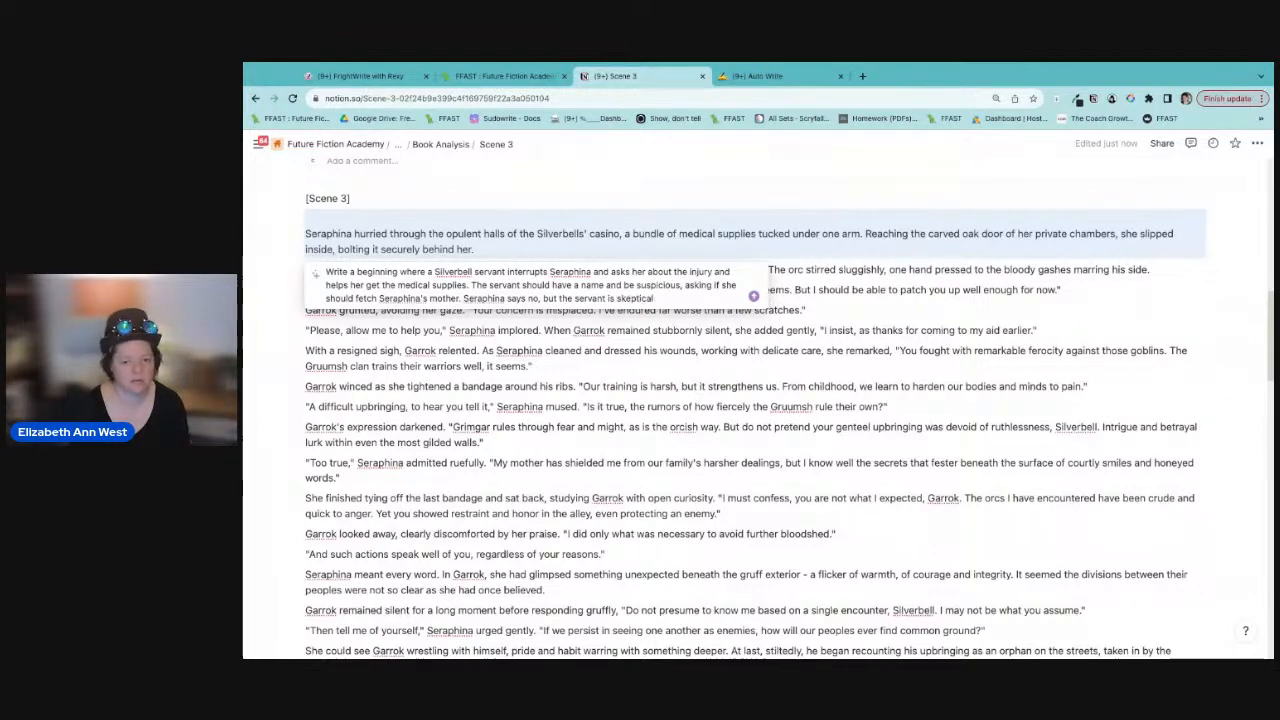
type(".")
key("Return")
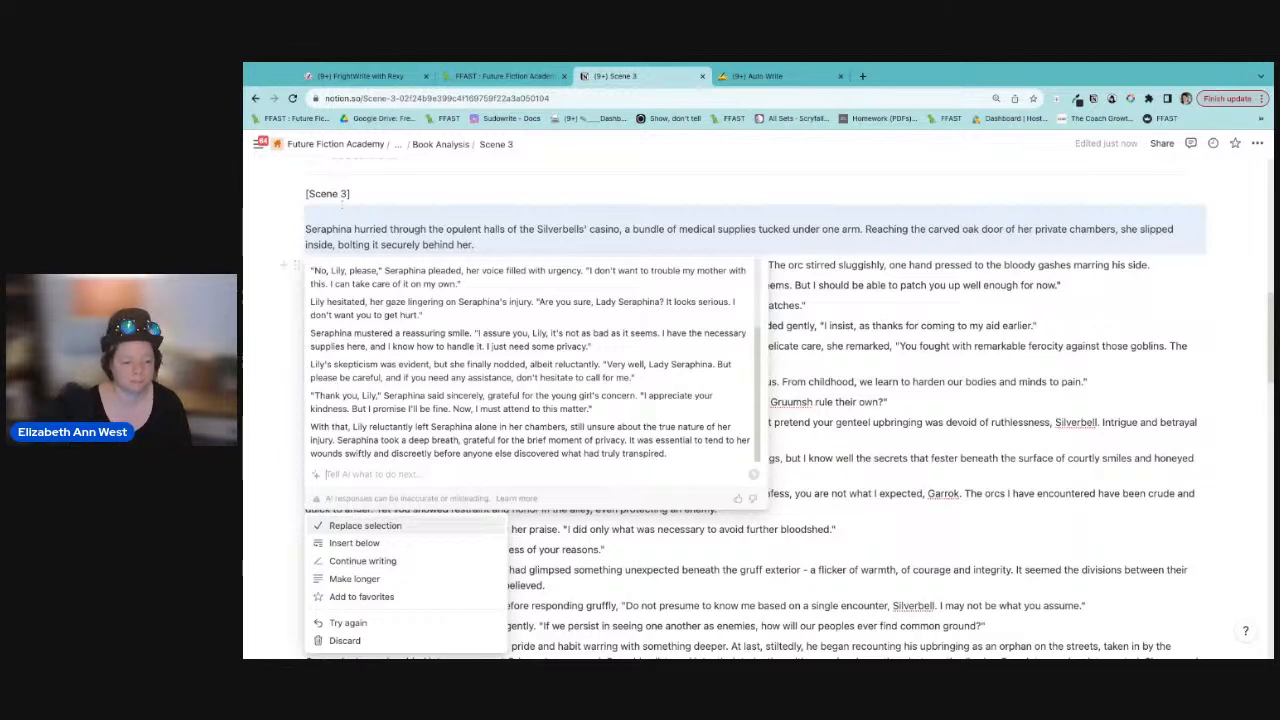
Step: Read through the AI-written servant passage and replace the selected opening of Scene 3 with it
scroll(540, 381, "up", 3)
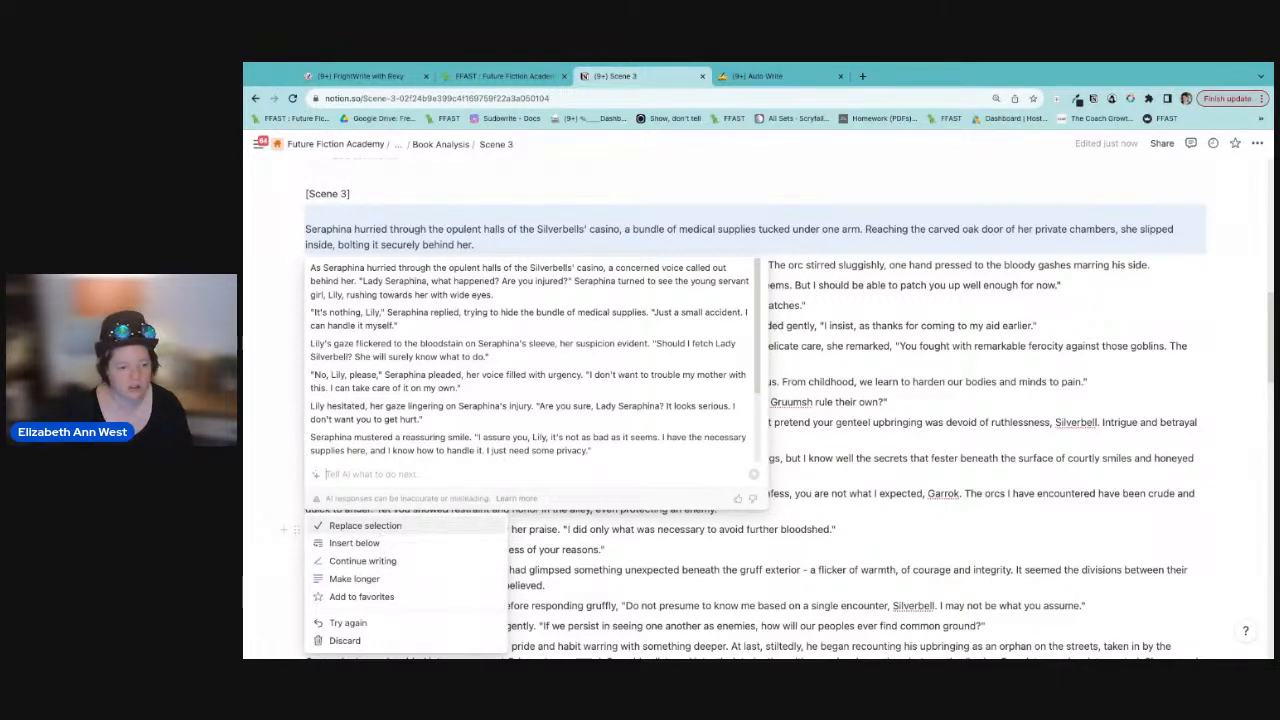
scroll(530, 380, "down", 8)
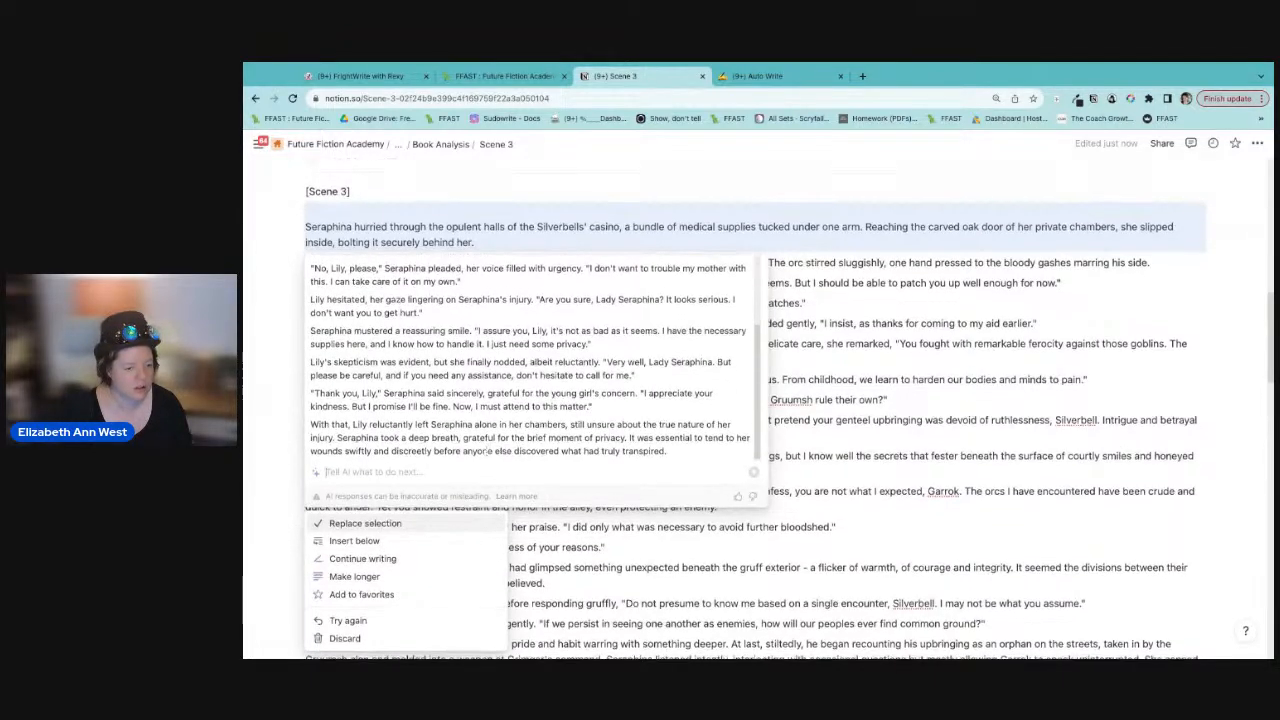
scroll(758, 408, "up", 5)
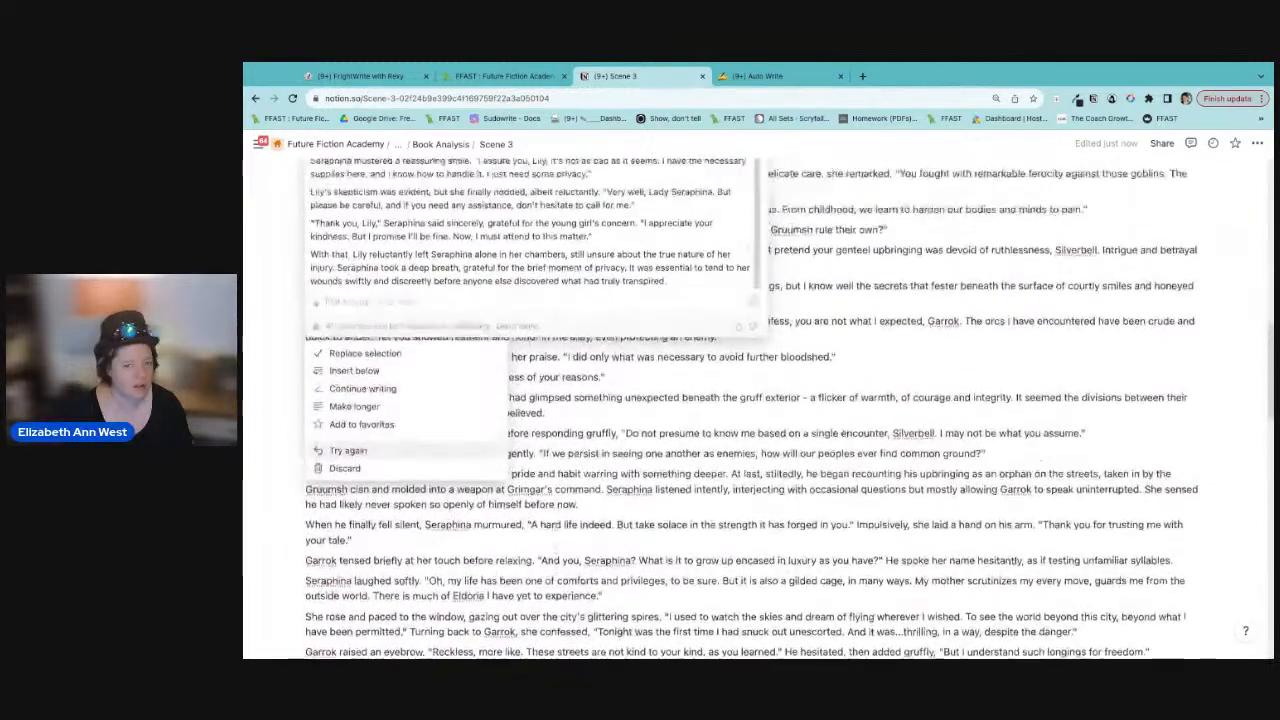
scroll(365, 488, "up", 1)
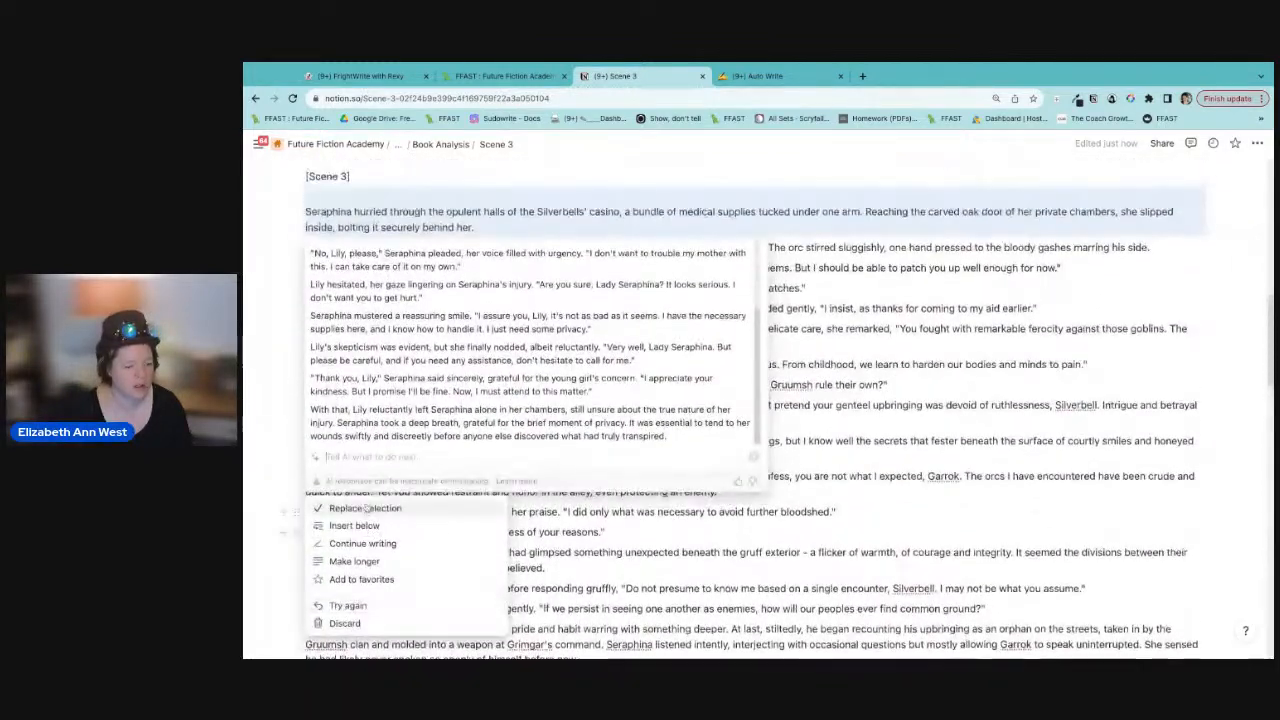
left_click_drag(683, 440, 312, 250)
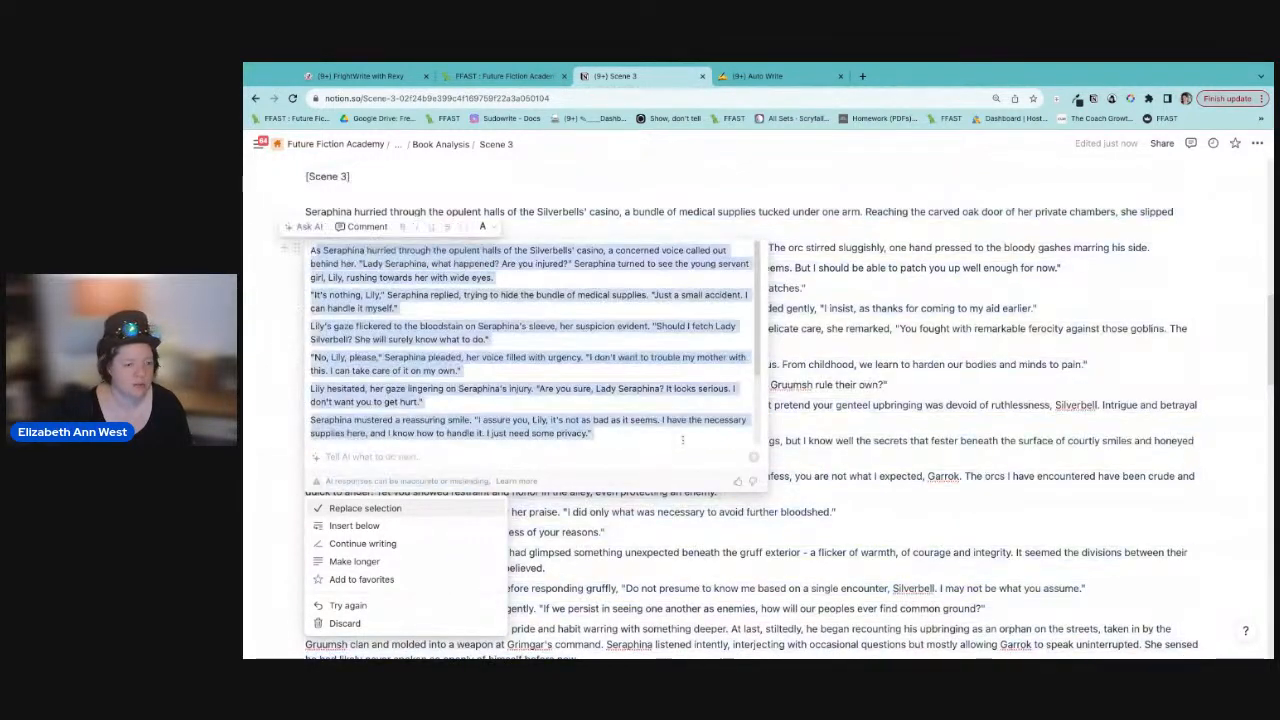
scroll(556, 462, "up", 2)
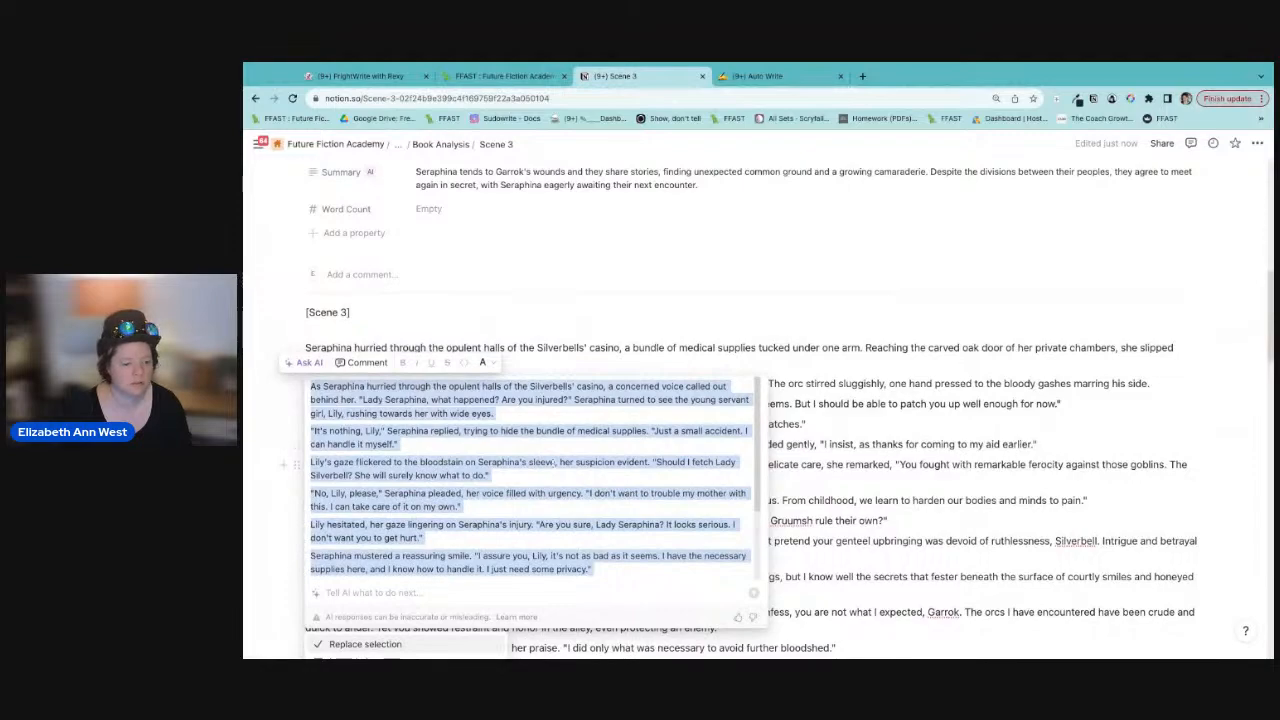
scroll(556, 462, "down", 5)
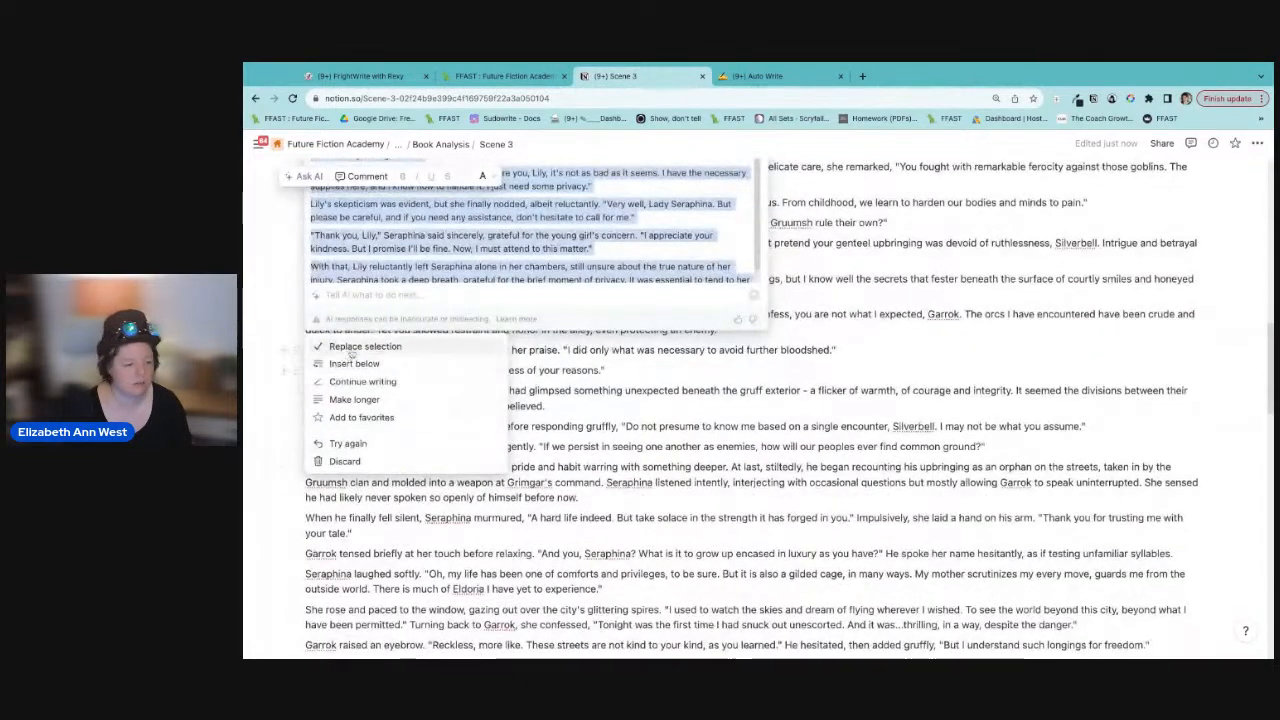
left_click(352, 350)
scroll(752, 400, "up", 5)
scroll(752, 400, "down", 6)
scroll(556, 402, "up", 3)
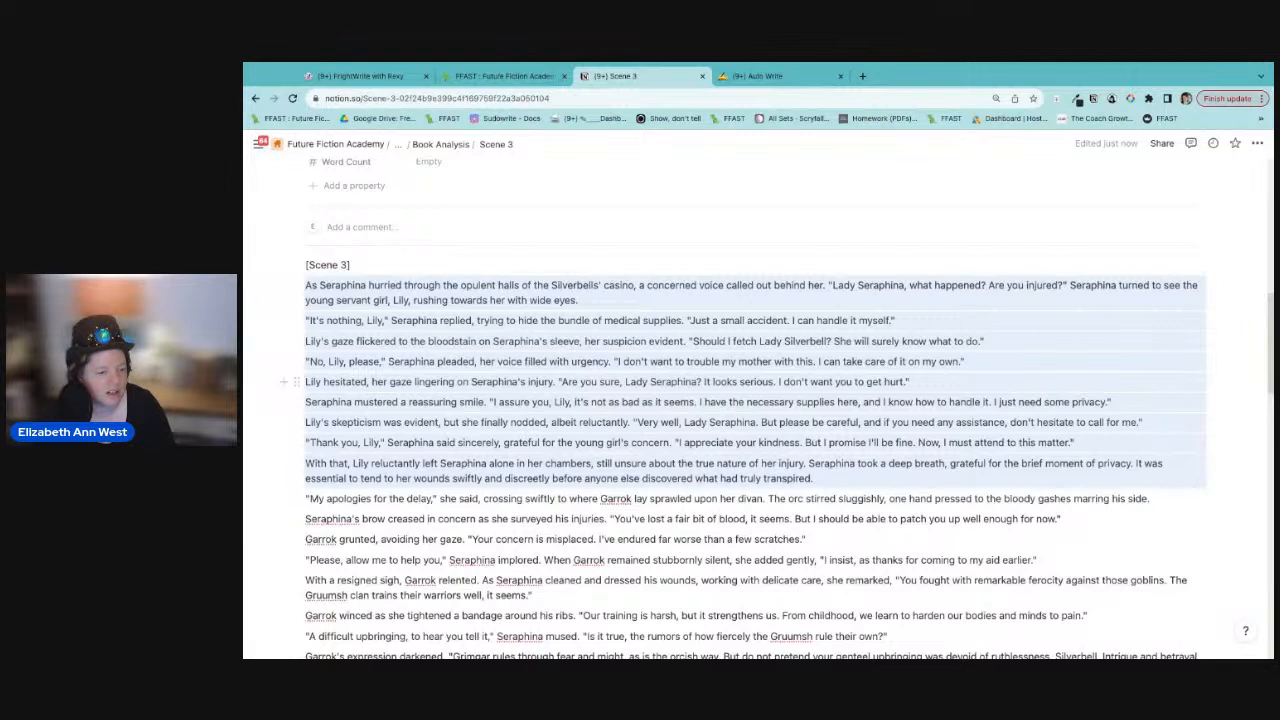
Step: Delete the sentence "I don't want you to get hurt." from Lily's dialogue in the new opening
left_click(541, 381)
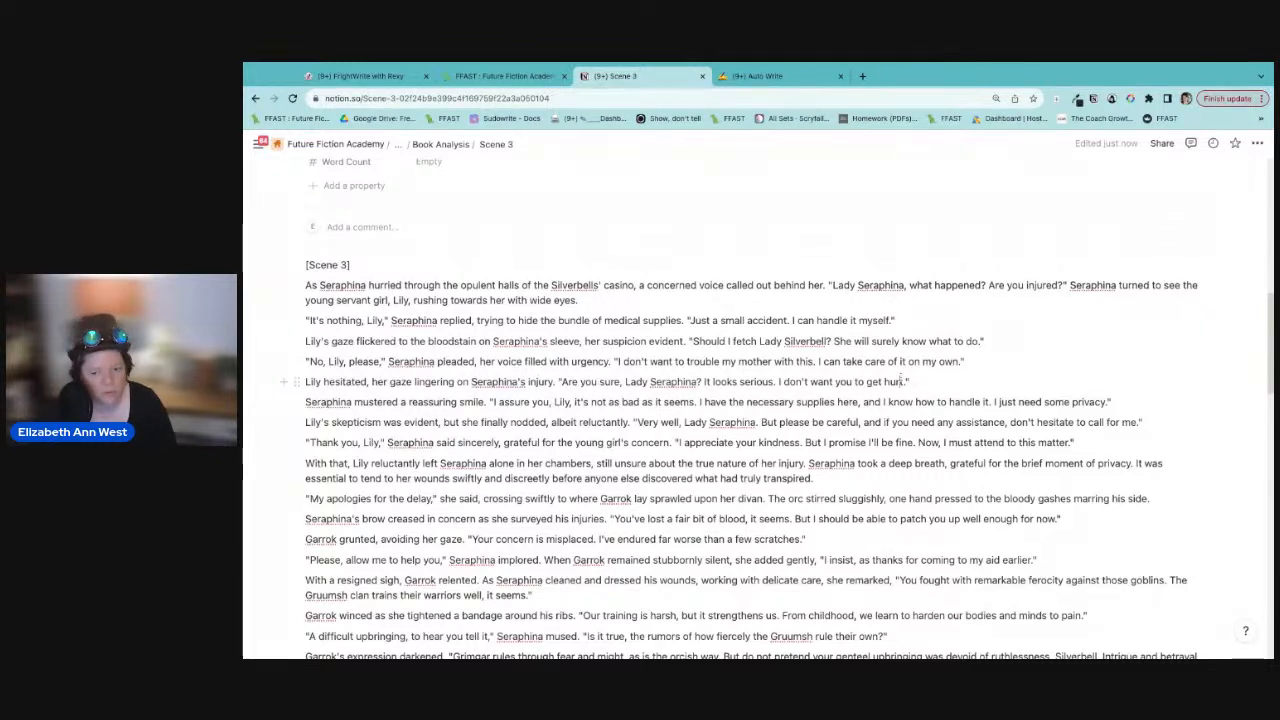
left_click_drag(776, 382, 906, 382)
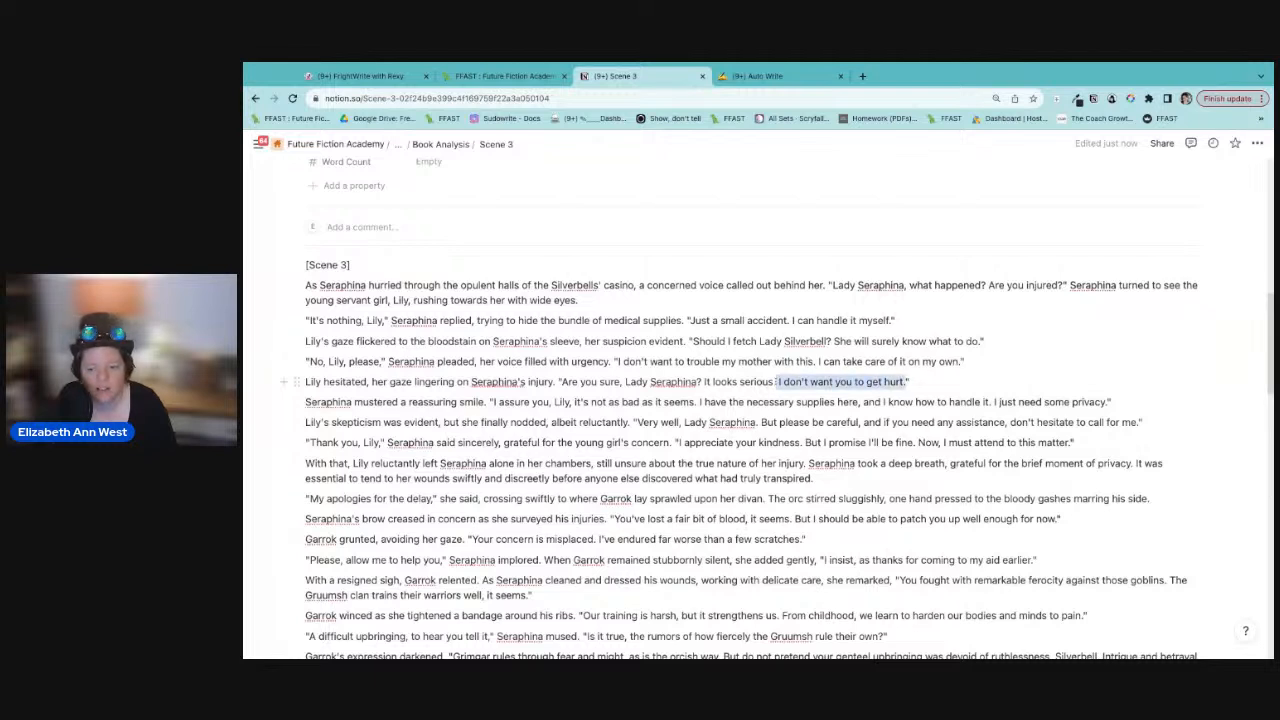
key("BackSpace")
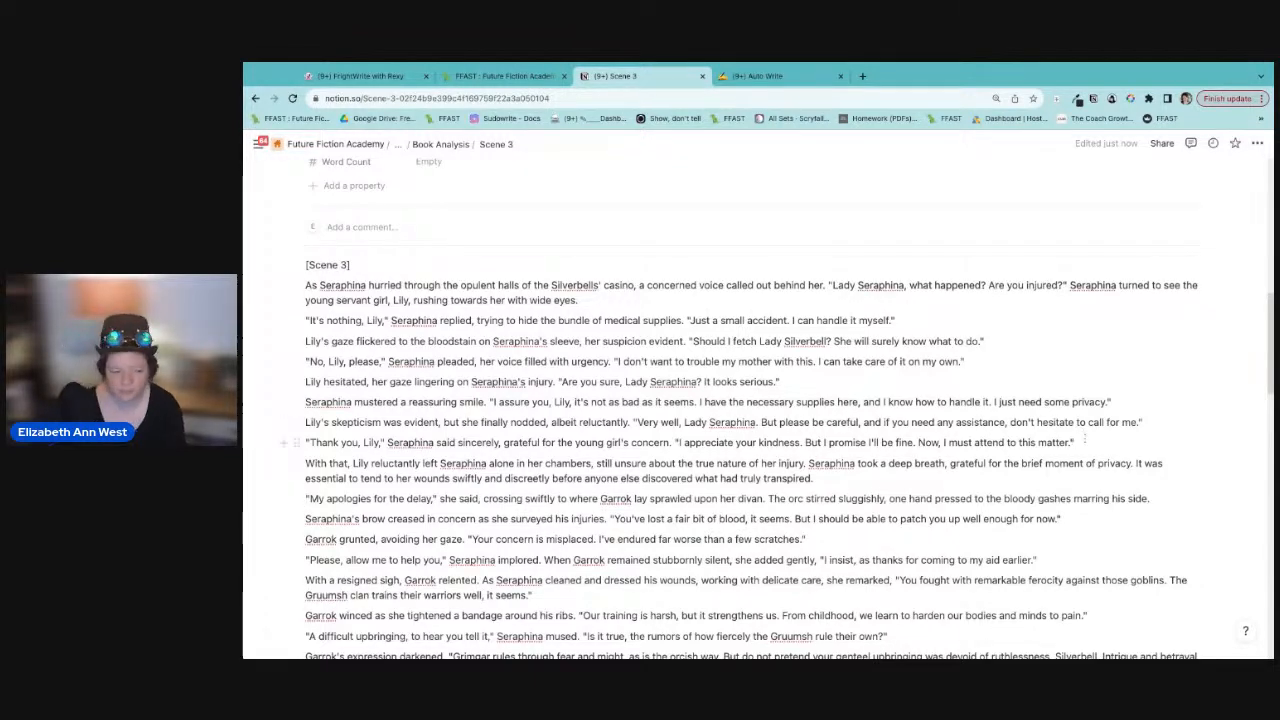
Step: At the end of the "Thank you, Lily" paragraph, add "Seraphina handed the supplies to Lily, opened her heavy oak door,"
left_click(1084, 440)
type("Seraphina")
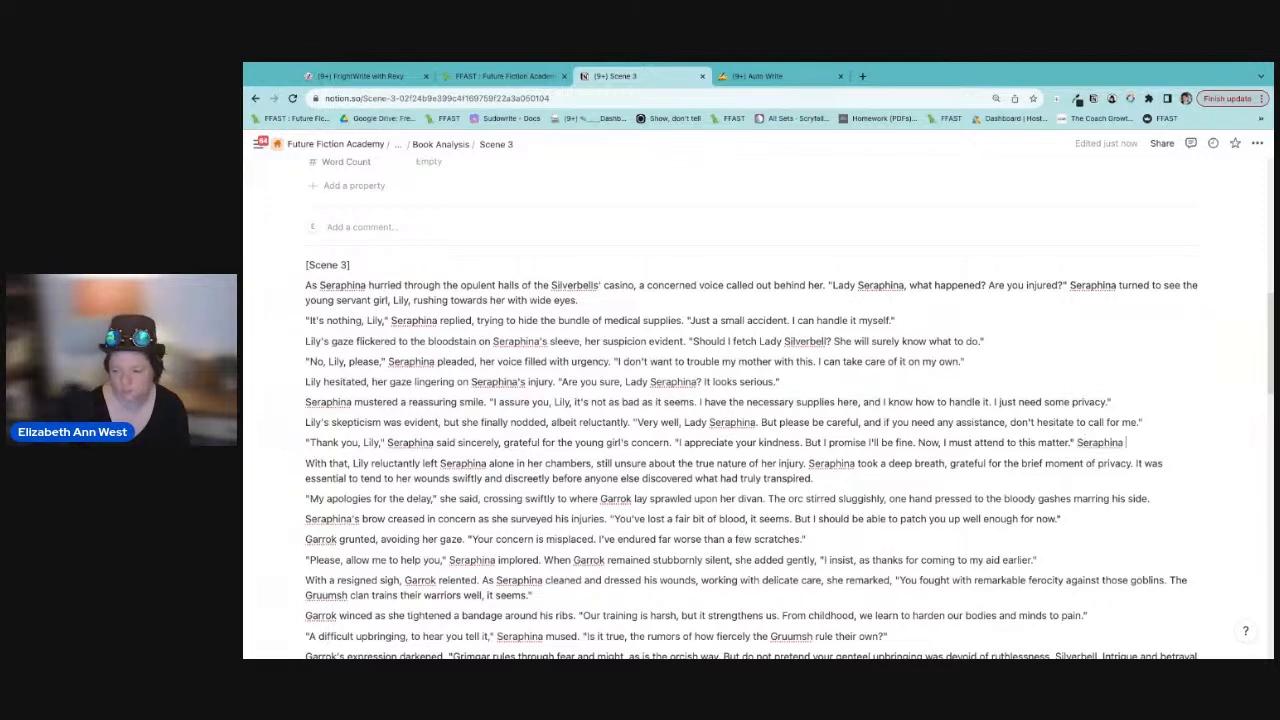
key("BackSpace")
key("BackSpace")
key("BackSpace")
key("BackSpace")
key("BackSpace")
type("hina hande")
type("d the supplies to t")
type("he")
key("BackSpace")
key("BackSpace")
key("BackSpace")
key("BackSpace")
type("Lily, ope")
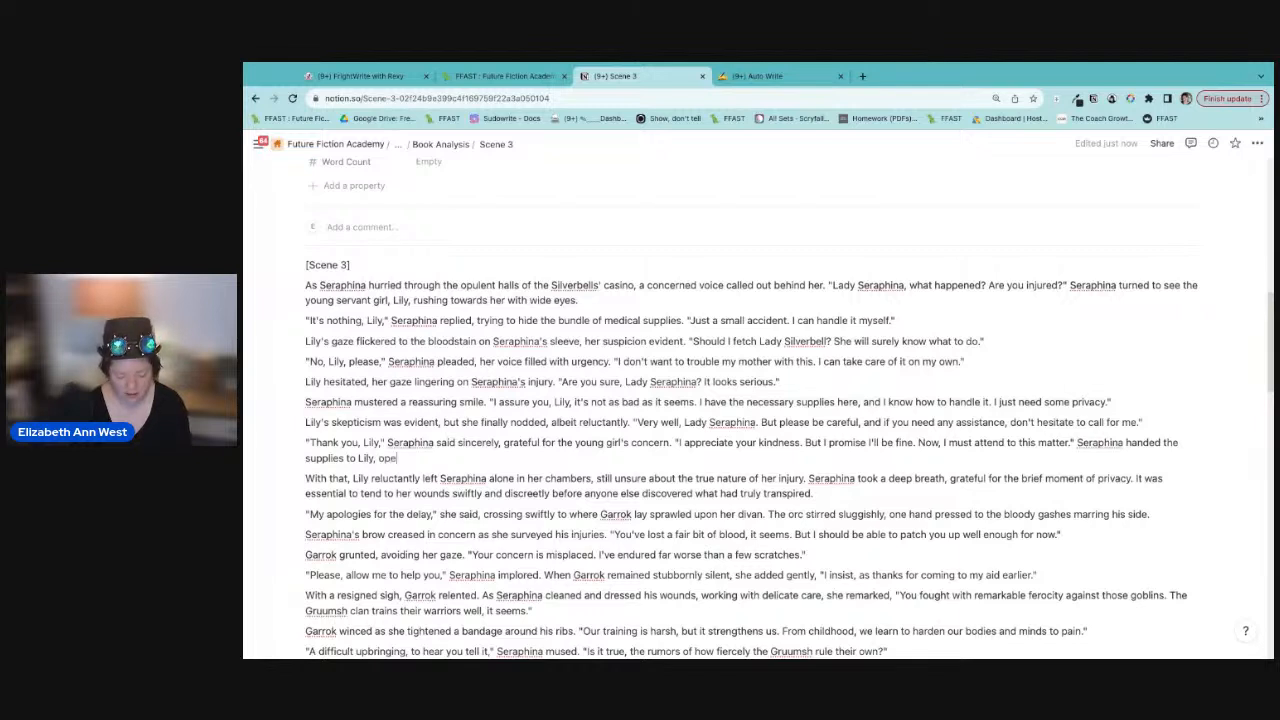
type("ned her heavy oak door, ")
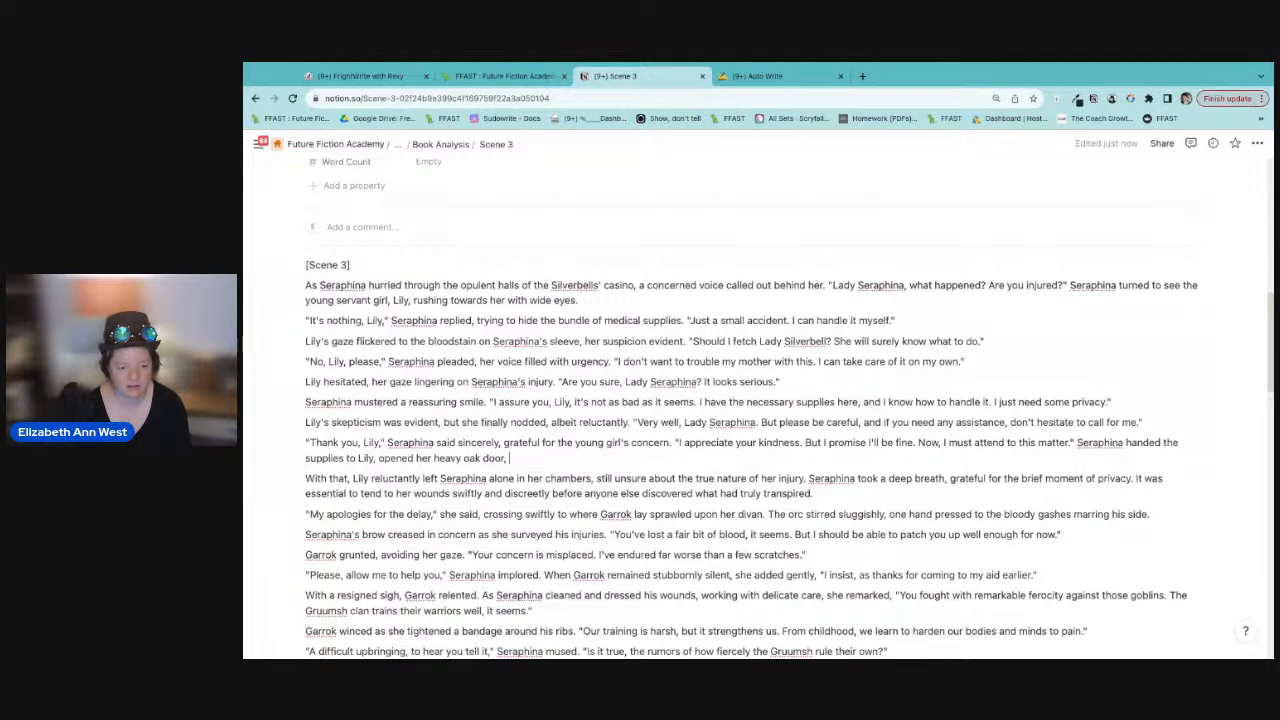
Step: Finish the new sentence with "and then grabbed the supplies from the waiting servant, all without revealing her bedchamber."
type("and then grabbed the s")
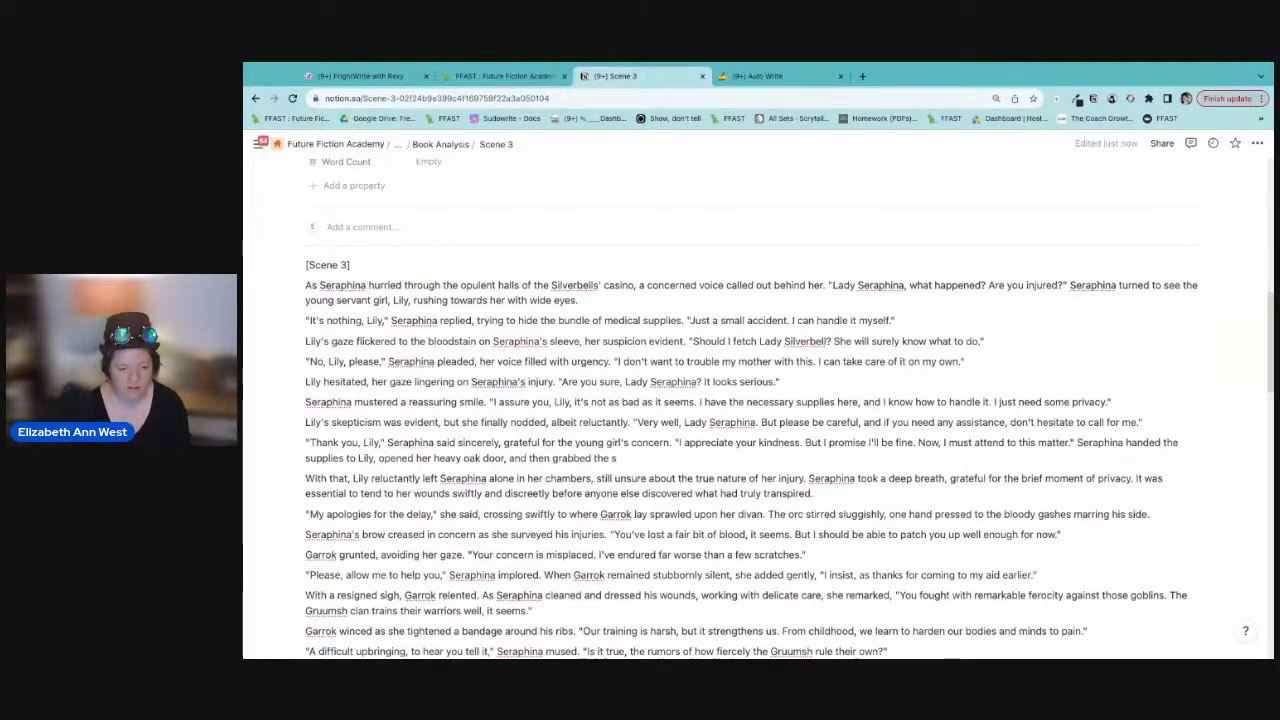
type("auppli")
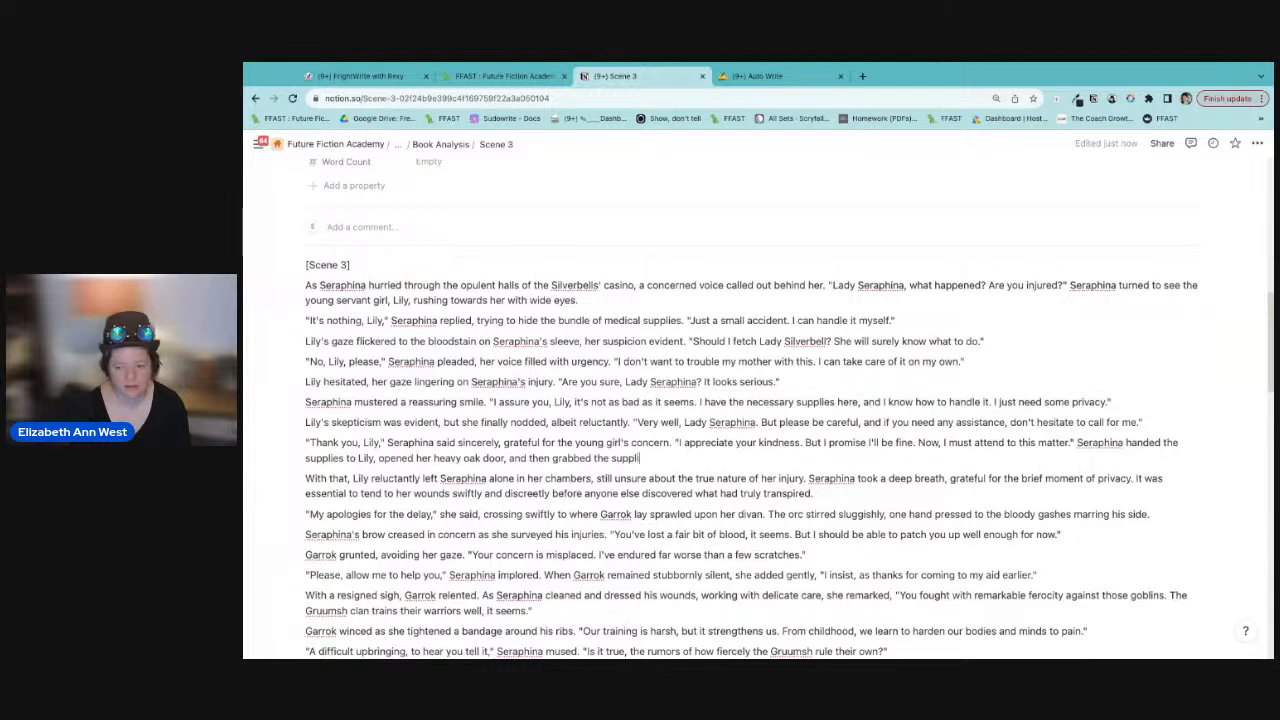
type("es from ")
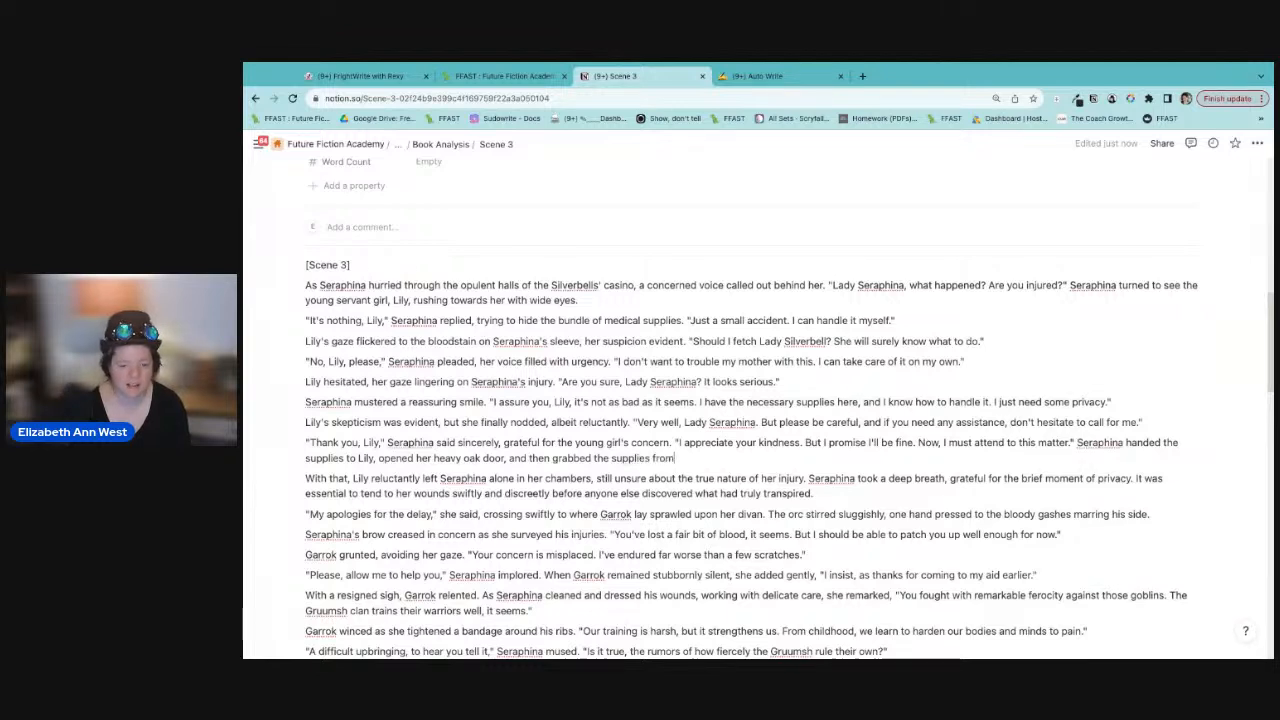
type("the wait")
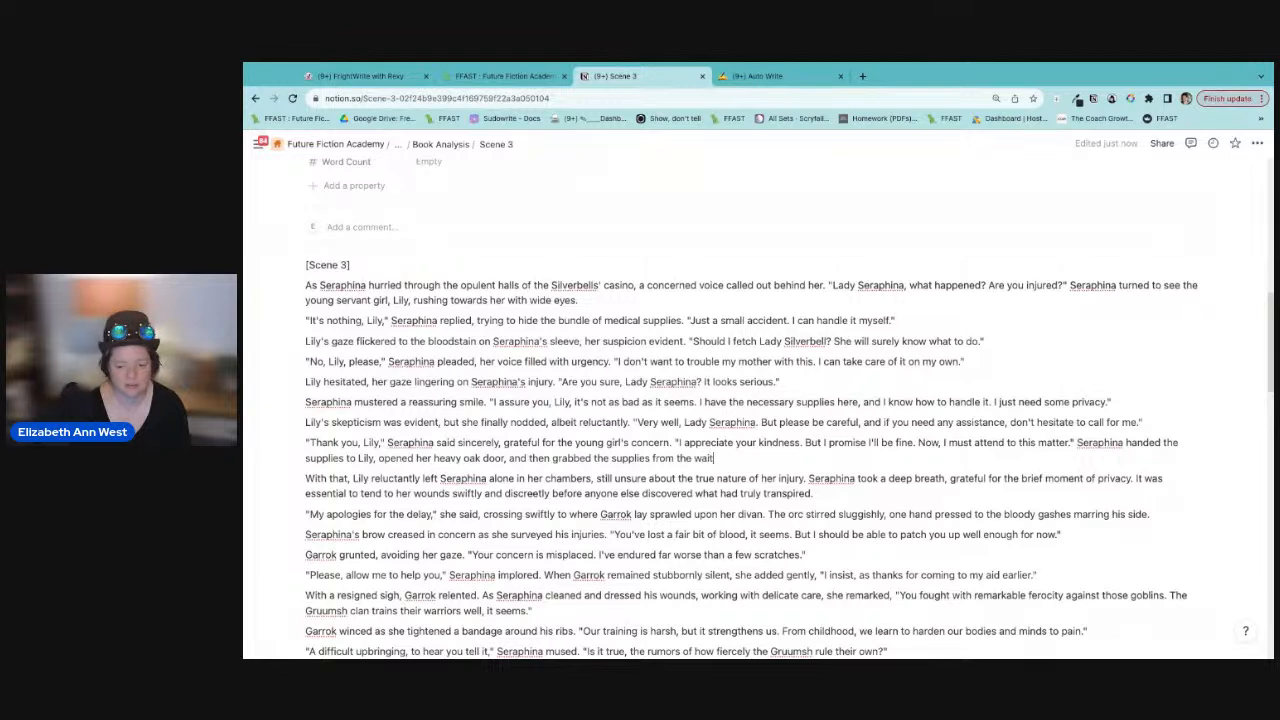
type("ing servant, ")
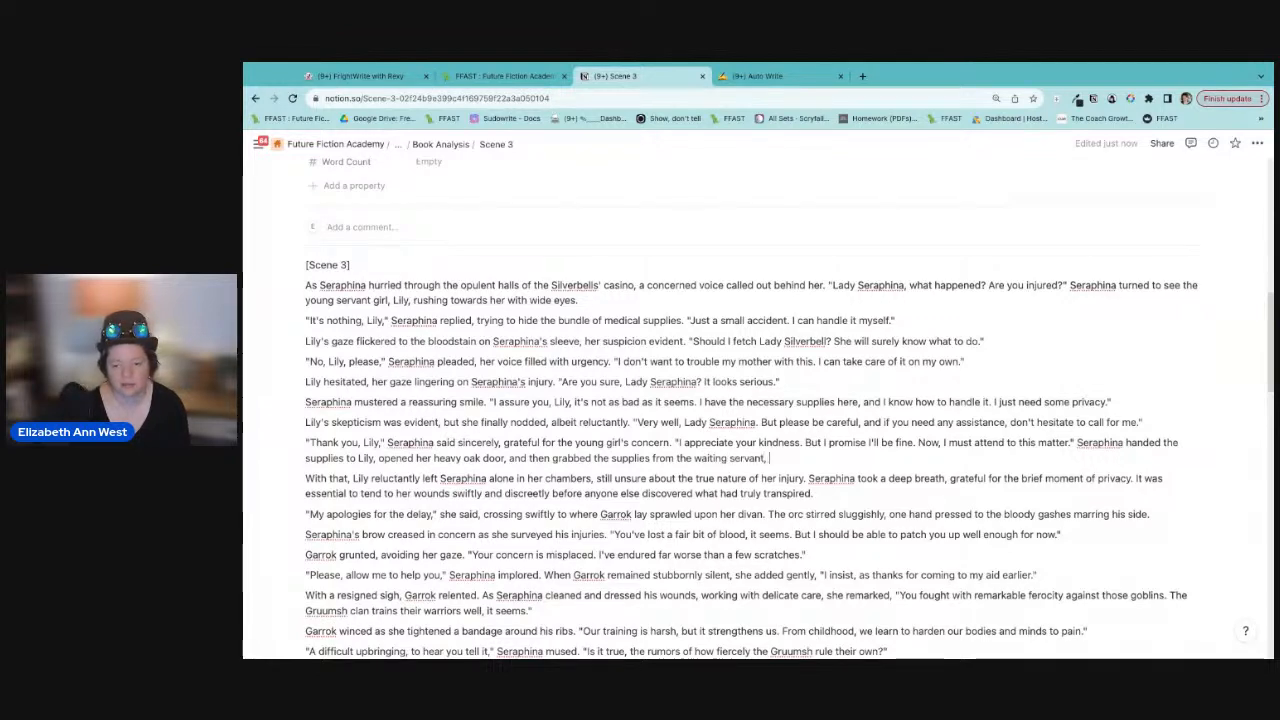
type("all without revea")
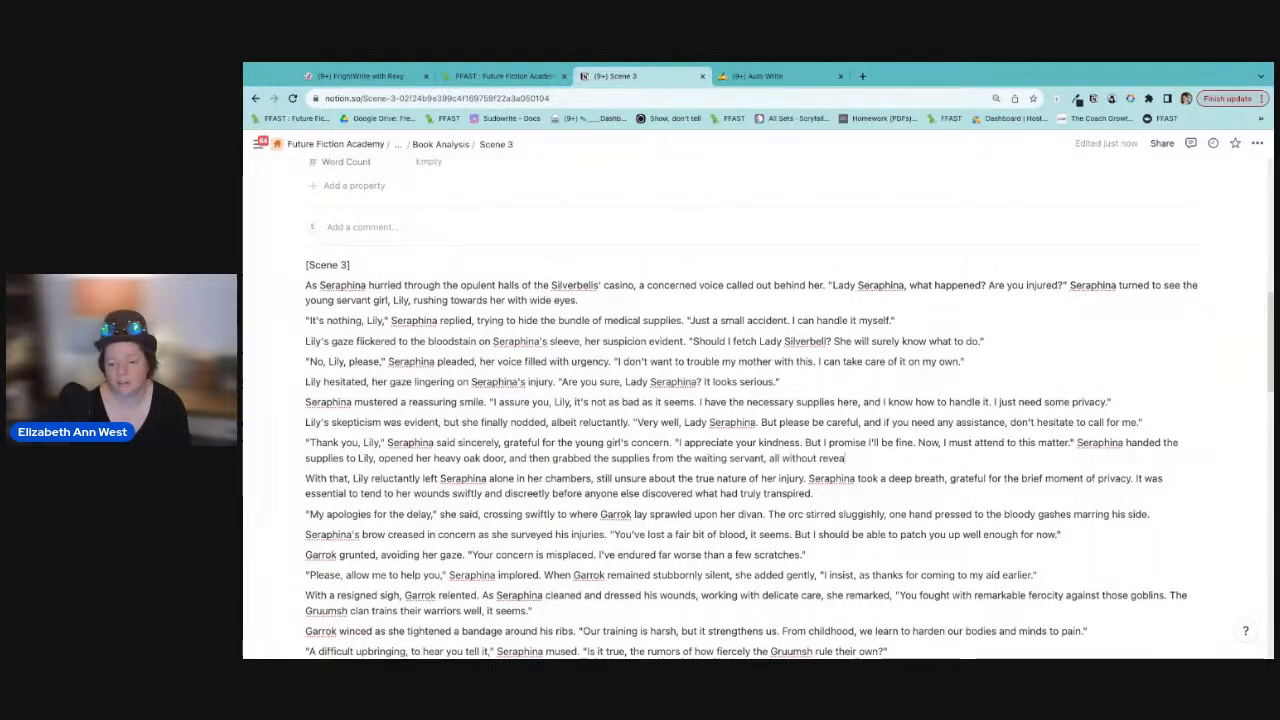
type("ling her bedchamber.")
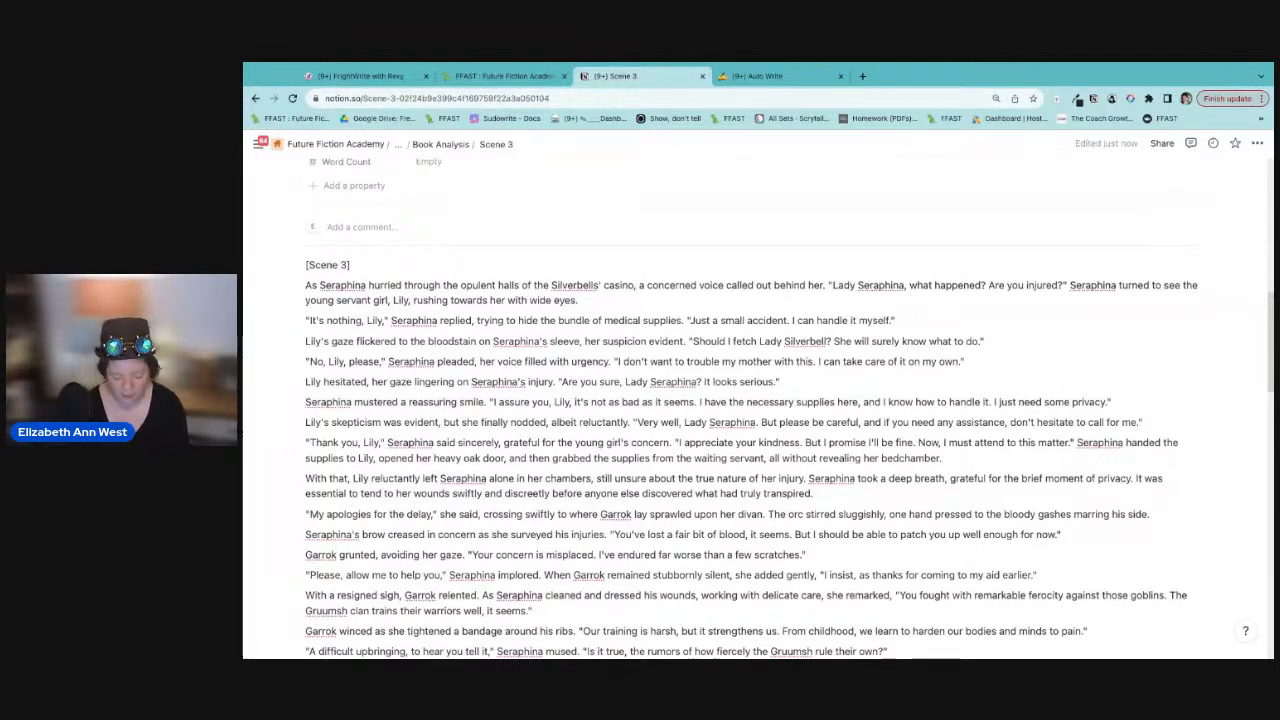
Step: Add the sentence "Lily stood up on her tiptoes to look into the room, but the door closed behind Seraphina." to the same paragraph
key("BackSpace")
key("BackSpace")
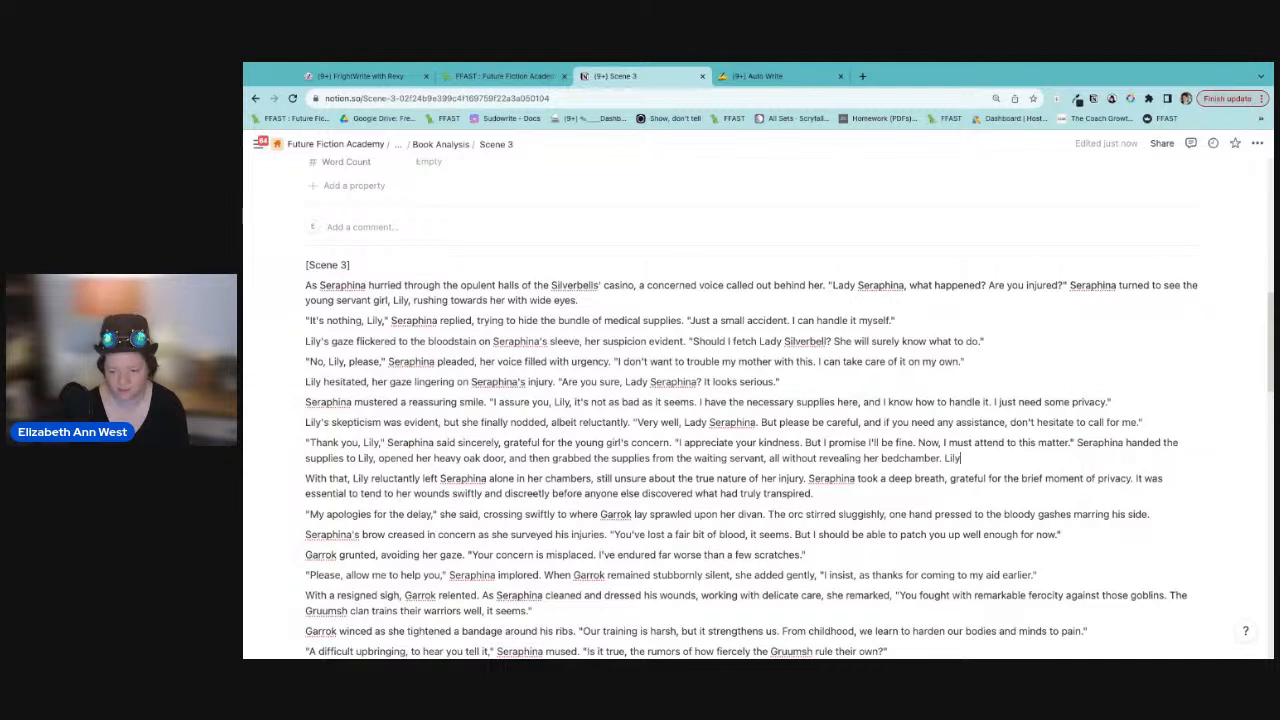
type("st")
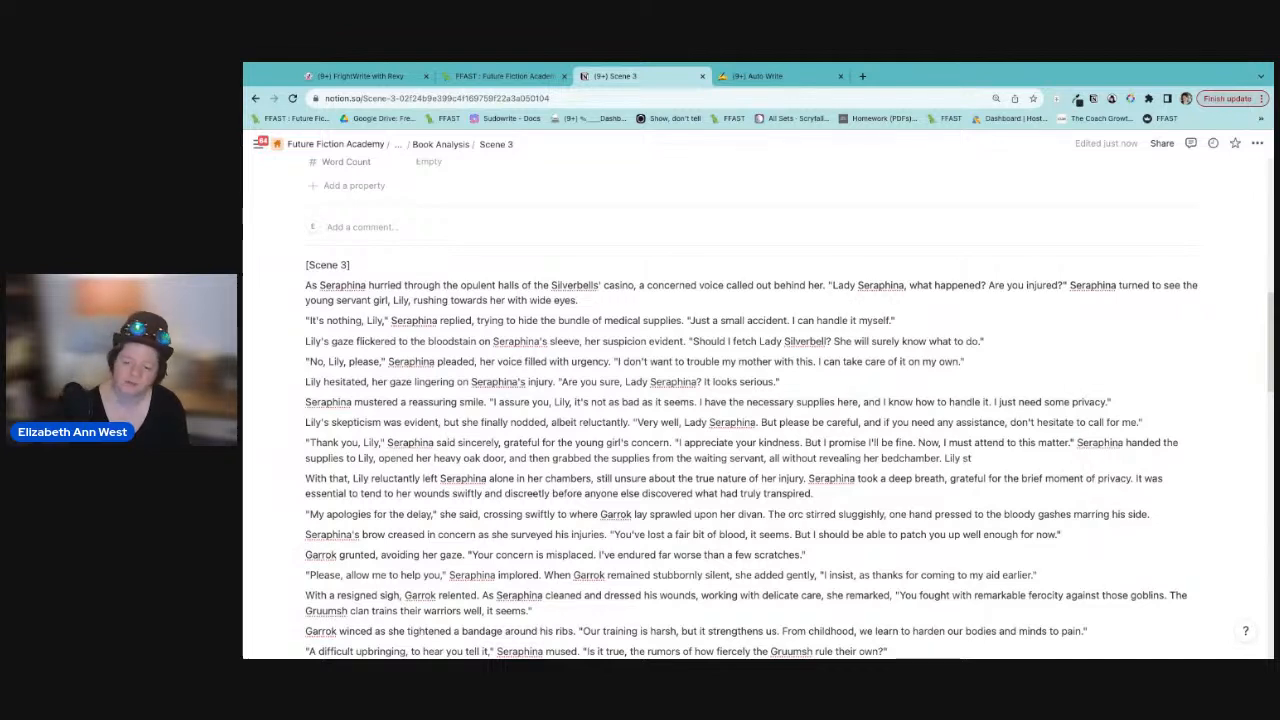
type("ood up on her tiu")
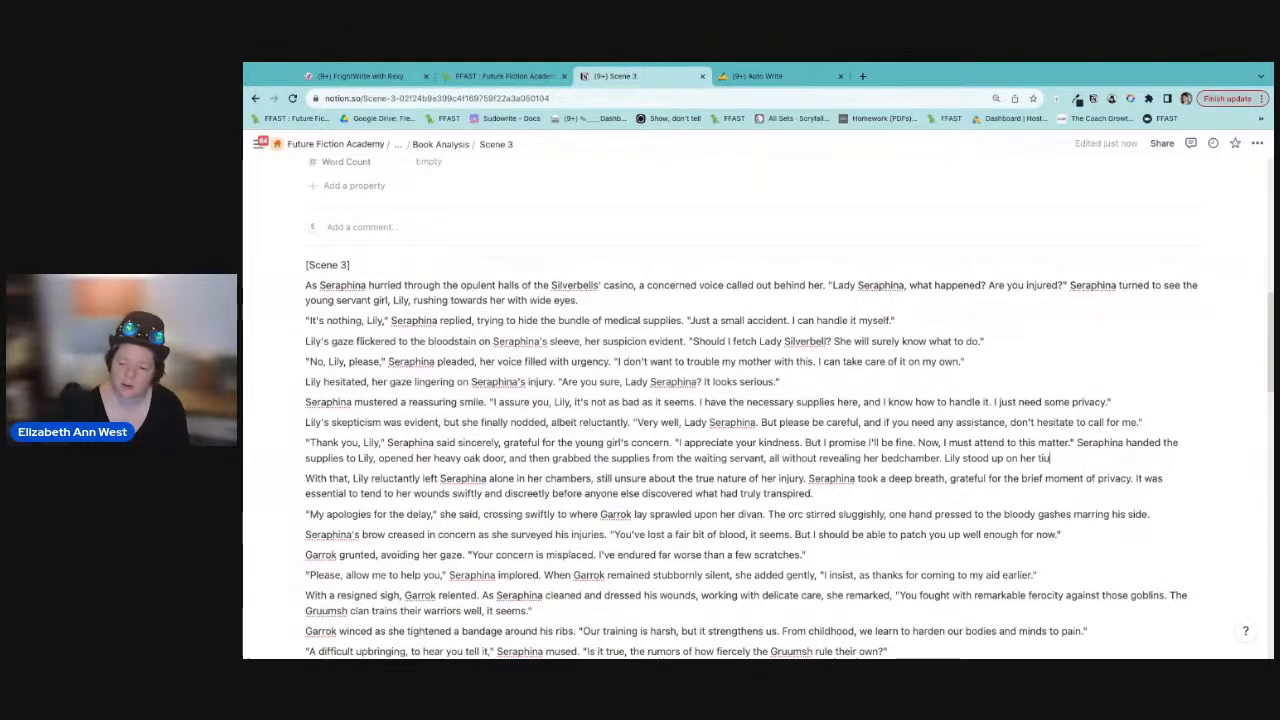
key("BackSpace")
type("ptoe")
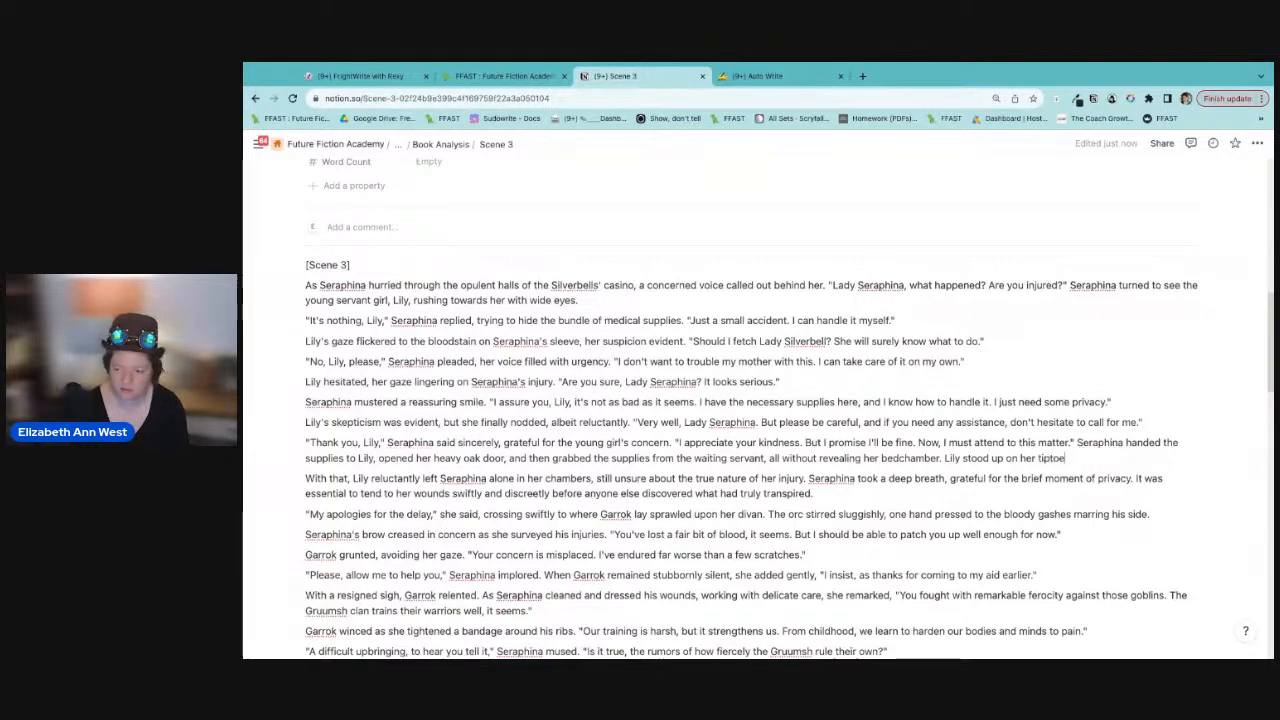
type("s to look into")
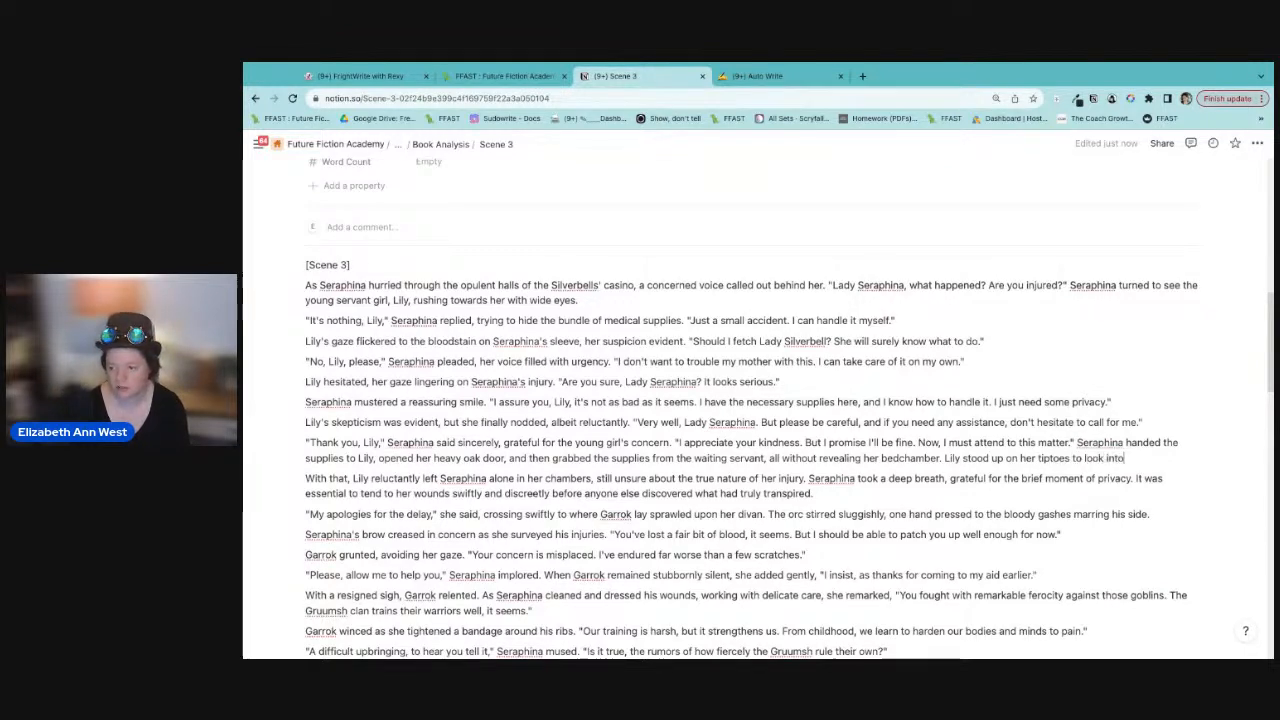
type(" the room, but the d")
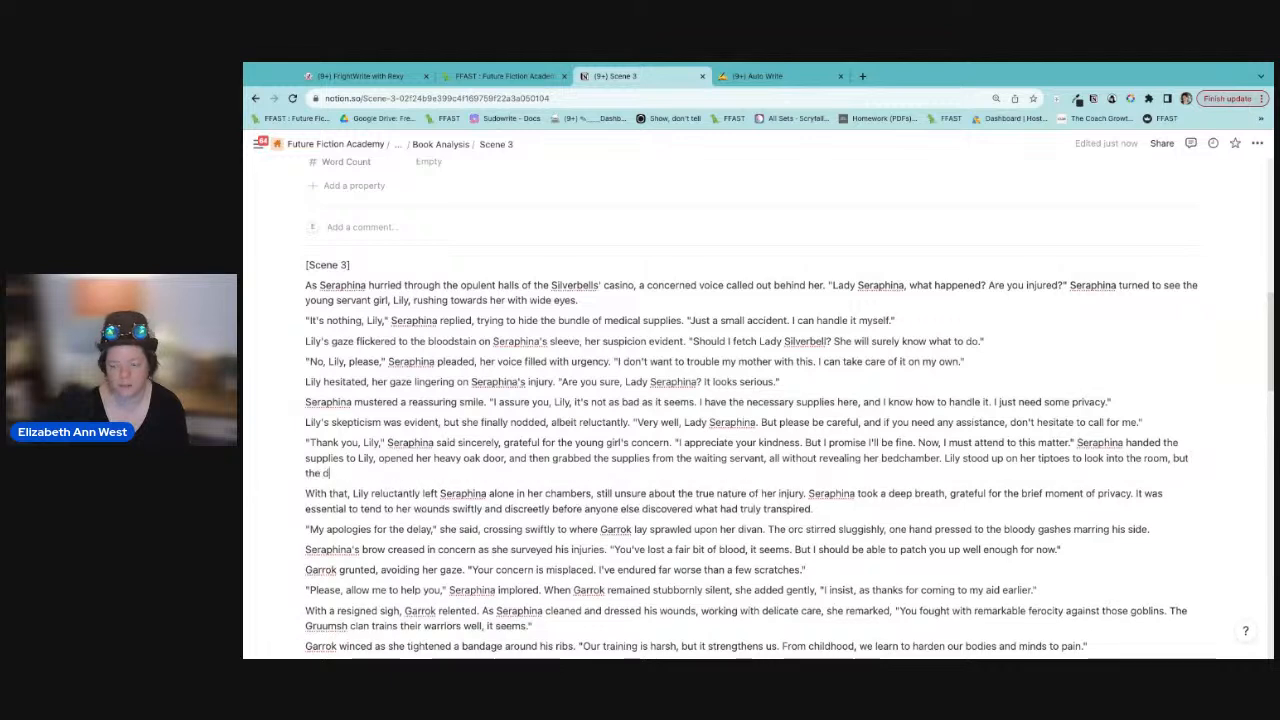
type("oor closed")
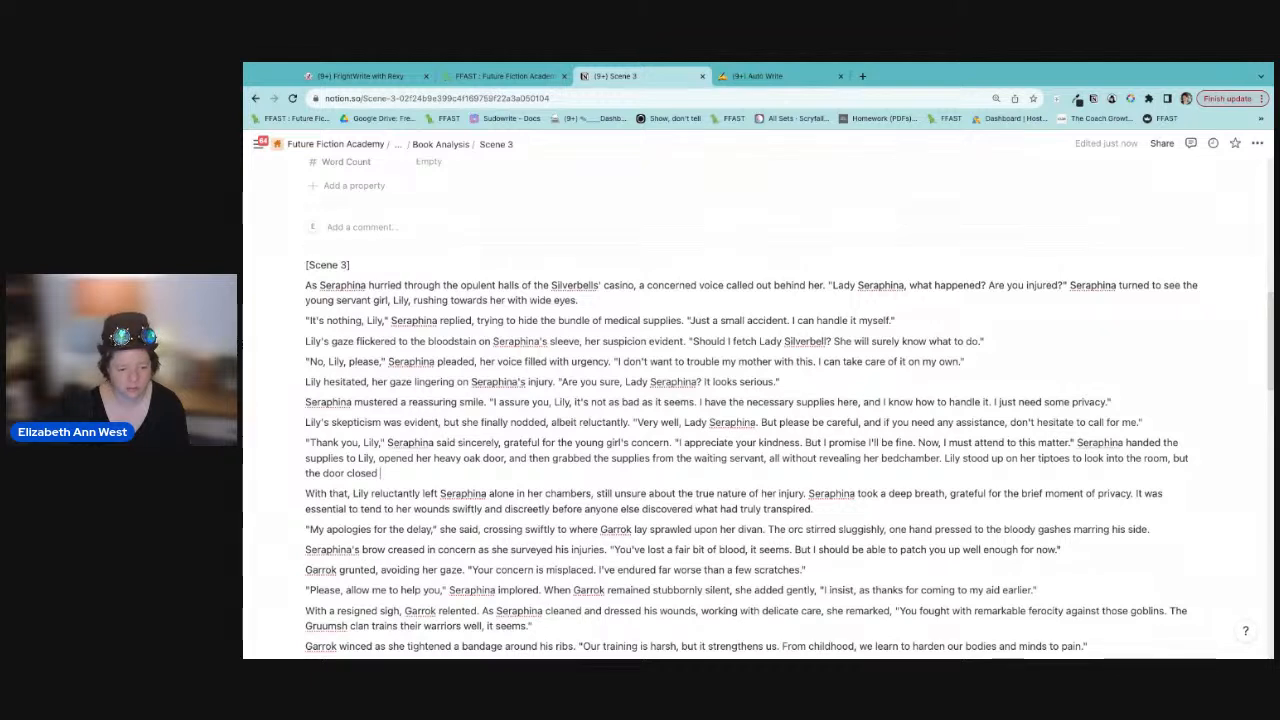
type(" behind")
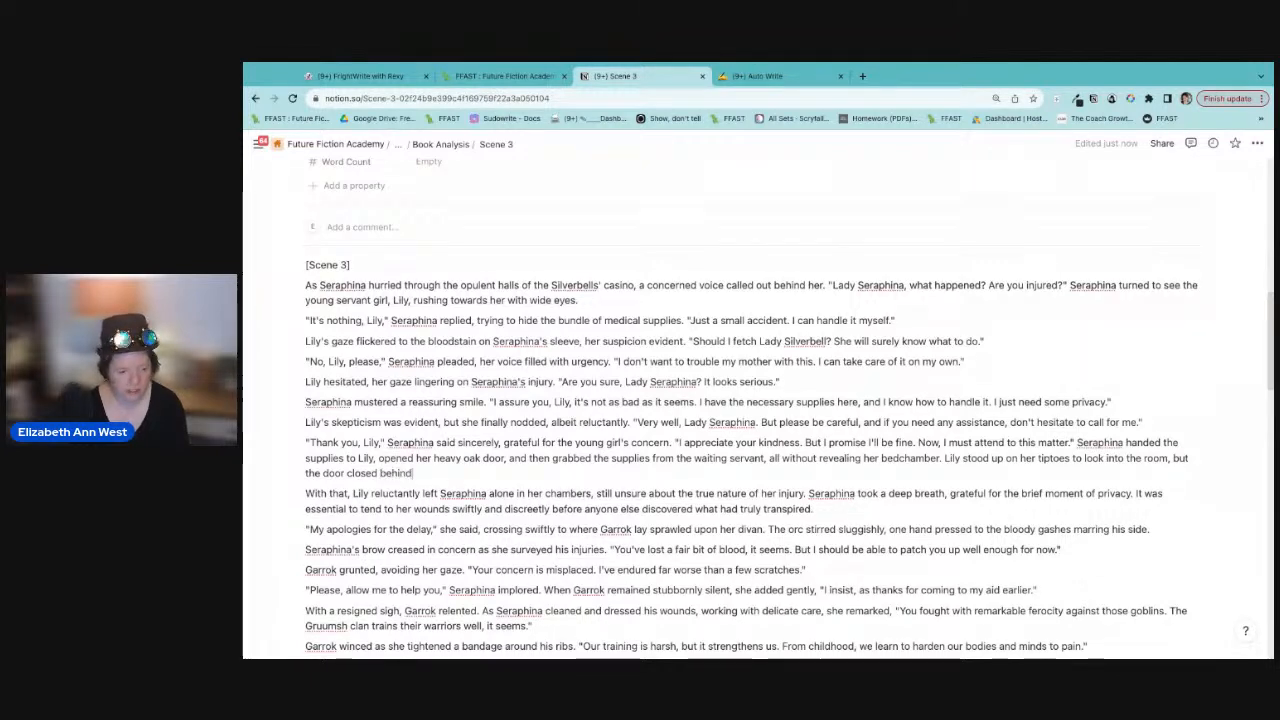
type(" Seraphina.")
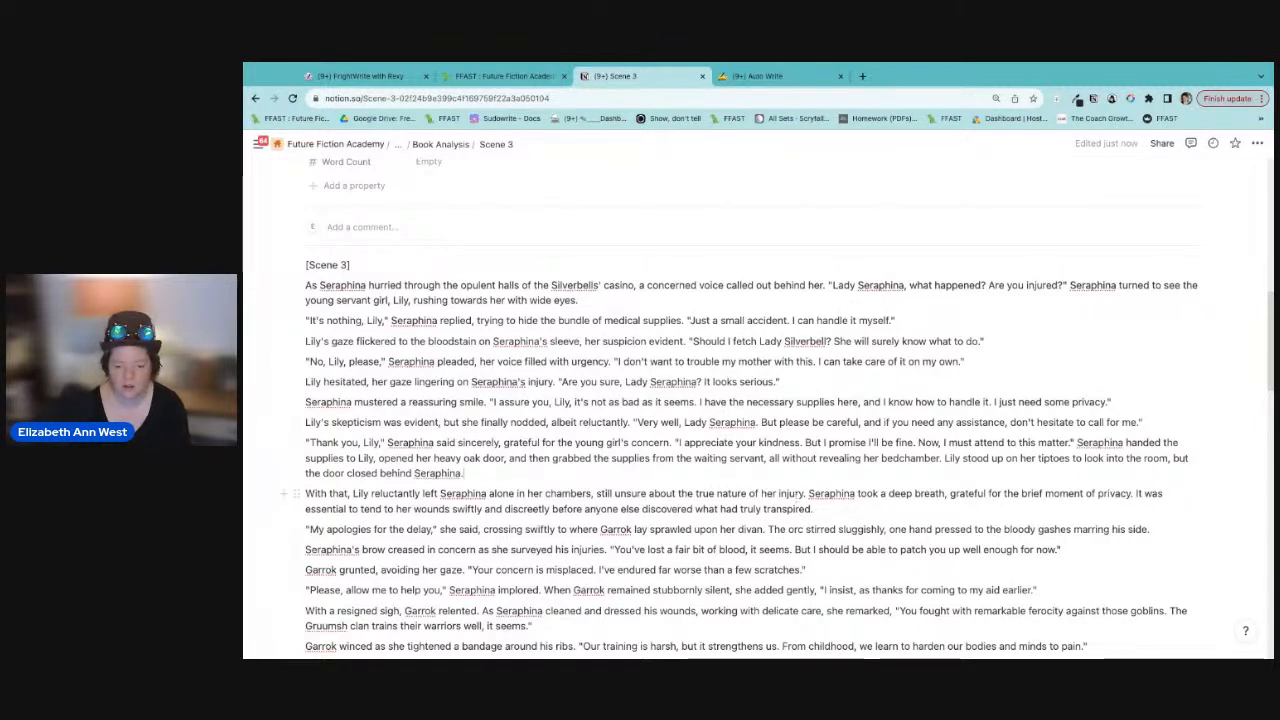
Step: Delete the sentence about Lily leaving, and change "grateful for the brief moment of privacy" to "with any luck Lily would keep her mouth shut"
left_click_drag(305, 493, 808, 493)
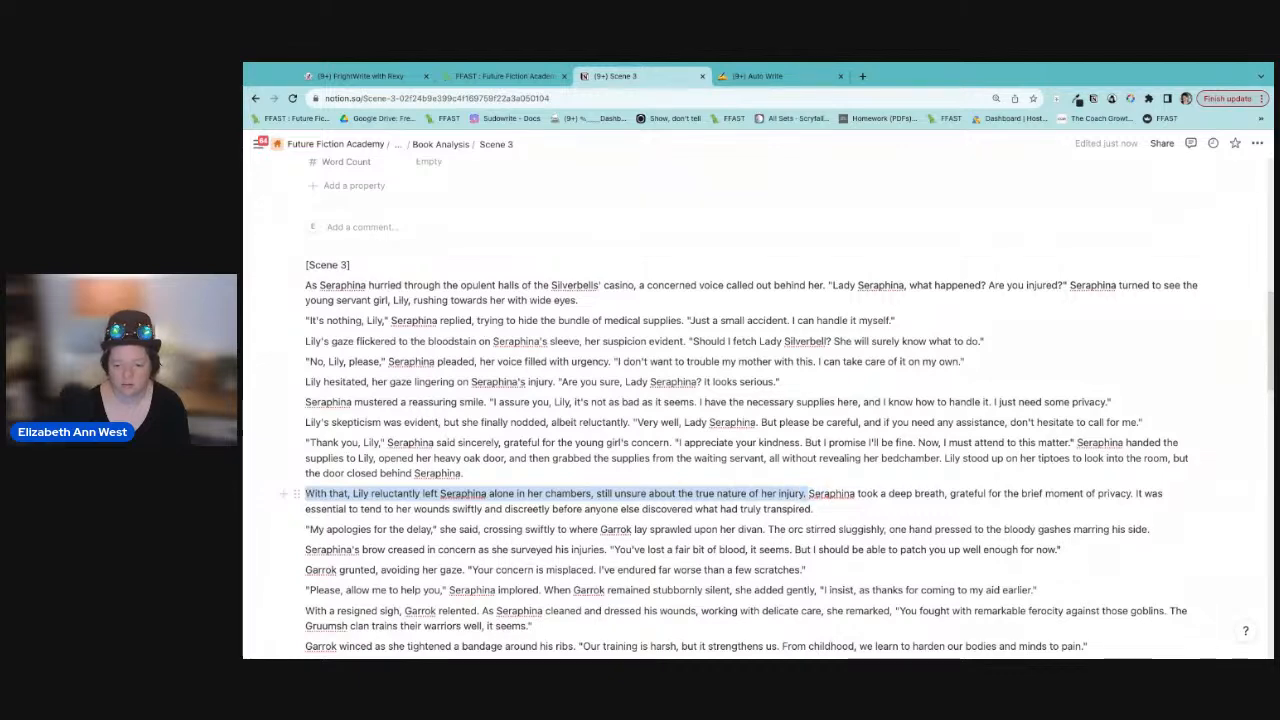
key("BackSpace")
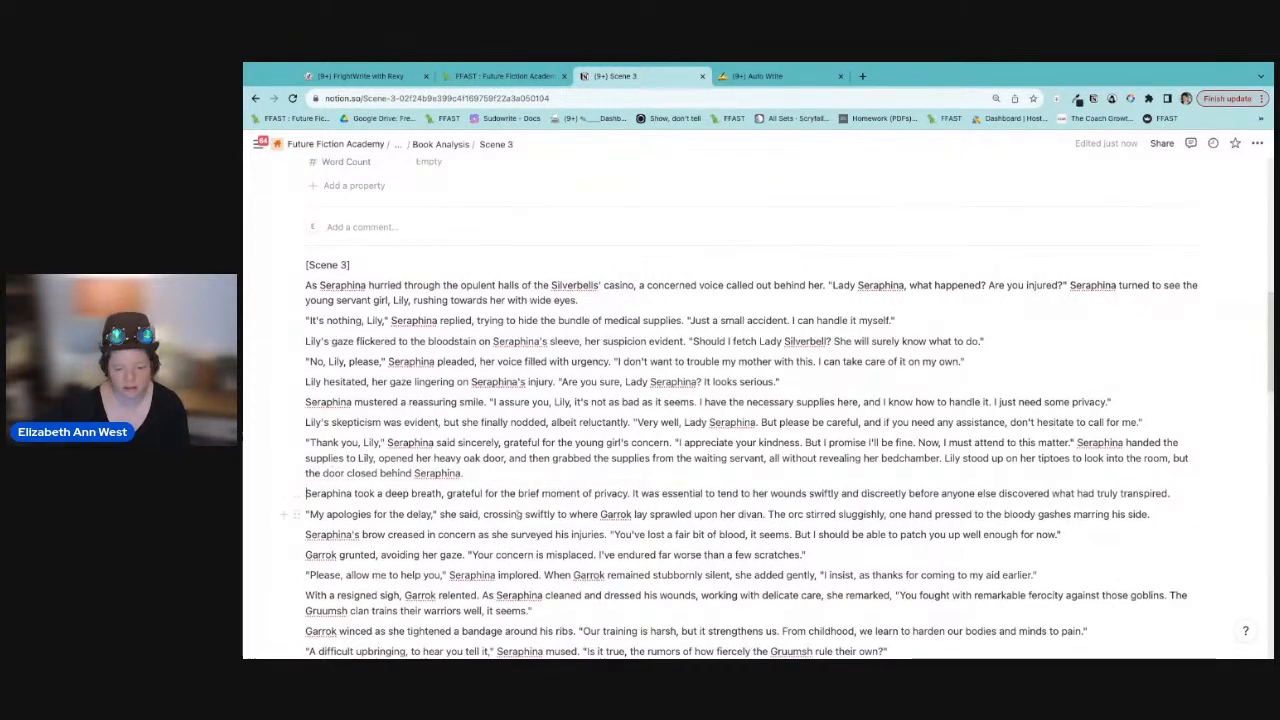
left_click_drag(446, 493, 628, 493)
type("with any luck tha")
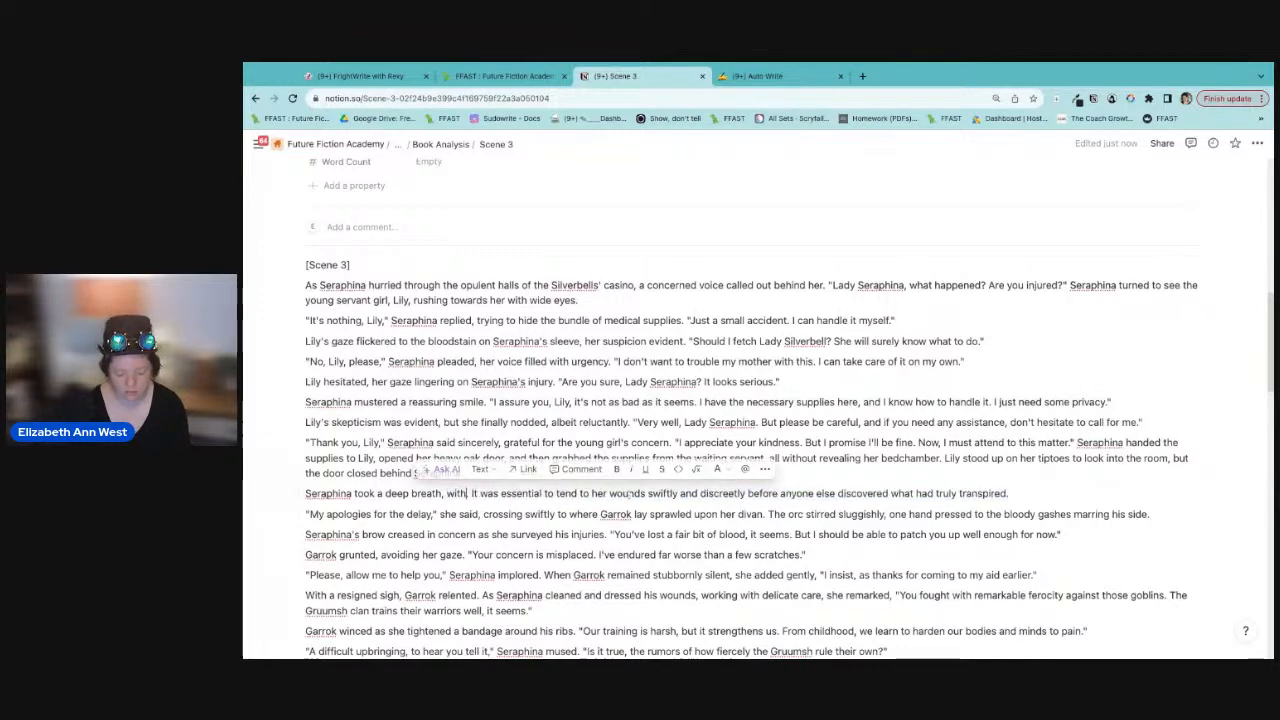
key("BackSpace")
key("BackSpace")
key("BackSpace")
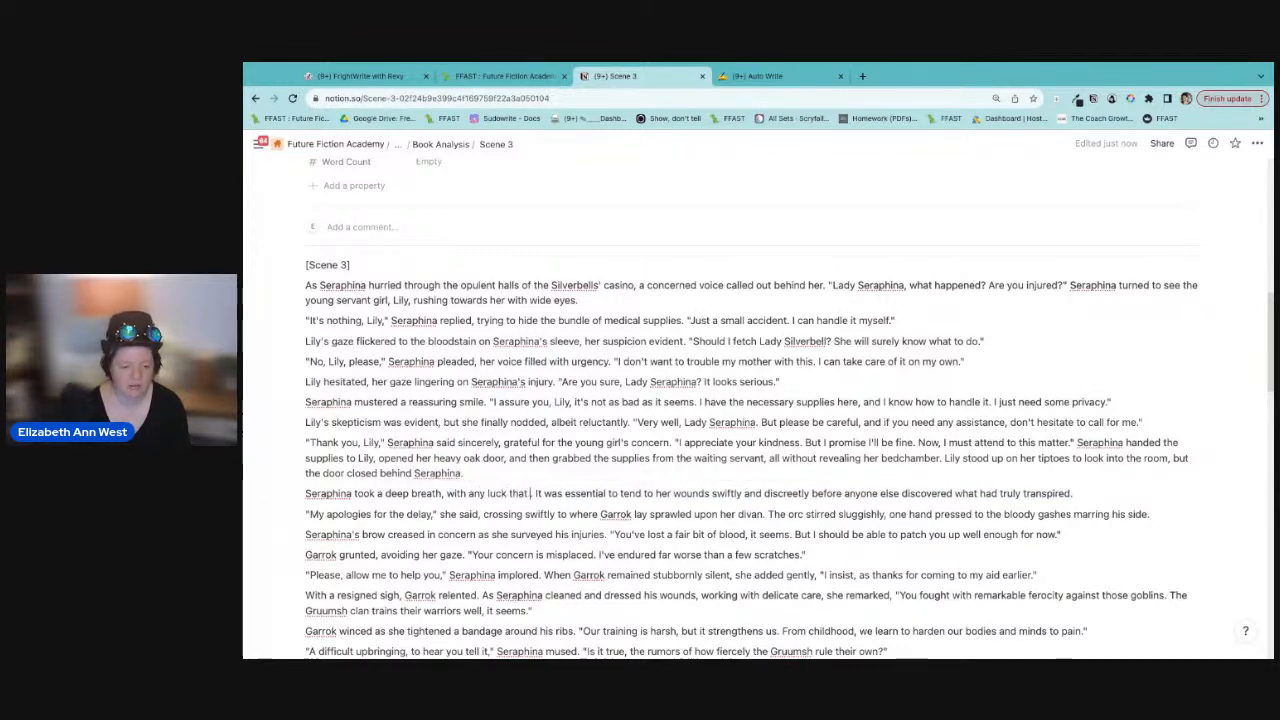
type("Li")
type("ly woul")
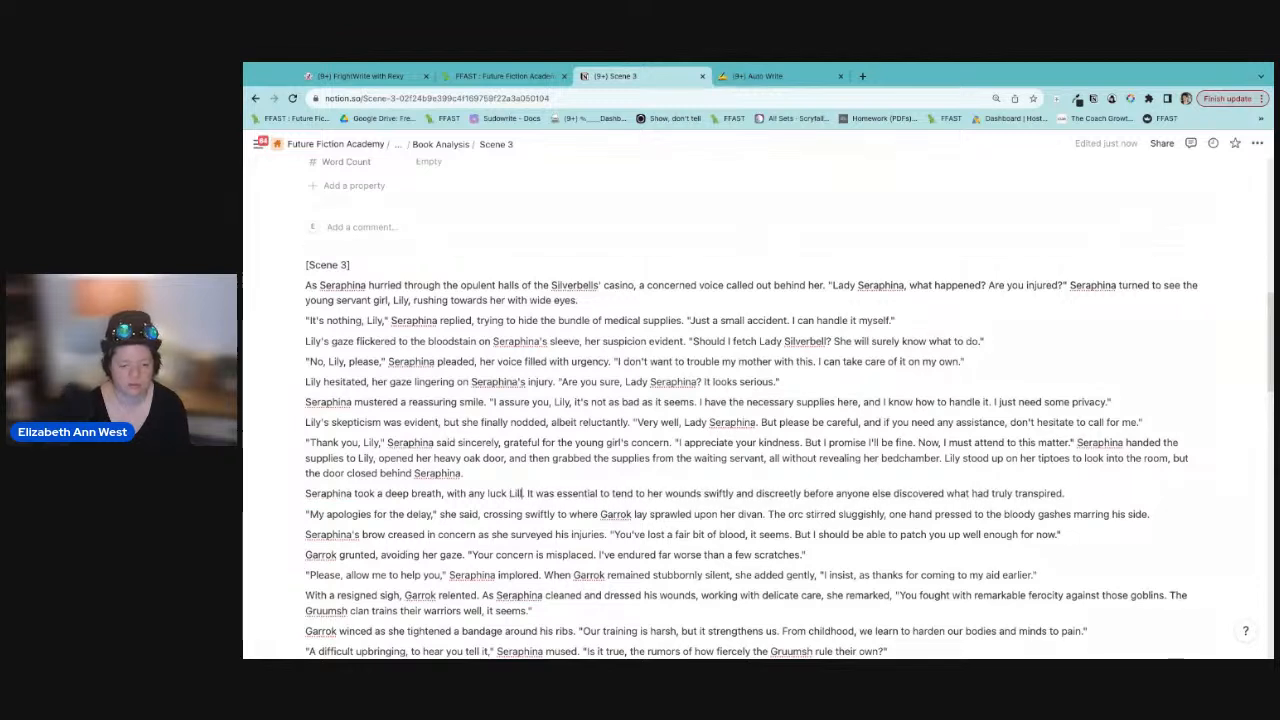
type("d not")
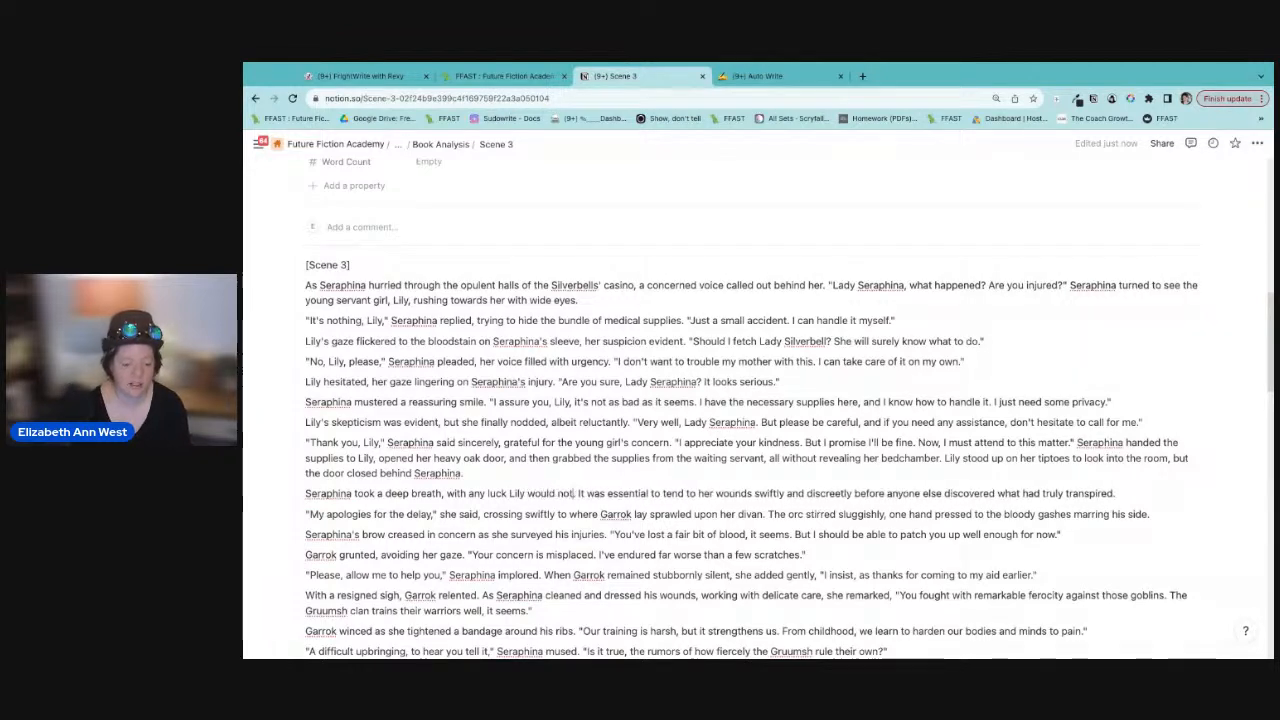
key("BackSpace")
key("BackSpace")
key("BackSpace")
key("BackSpace")
key("BackSpace")
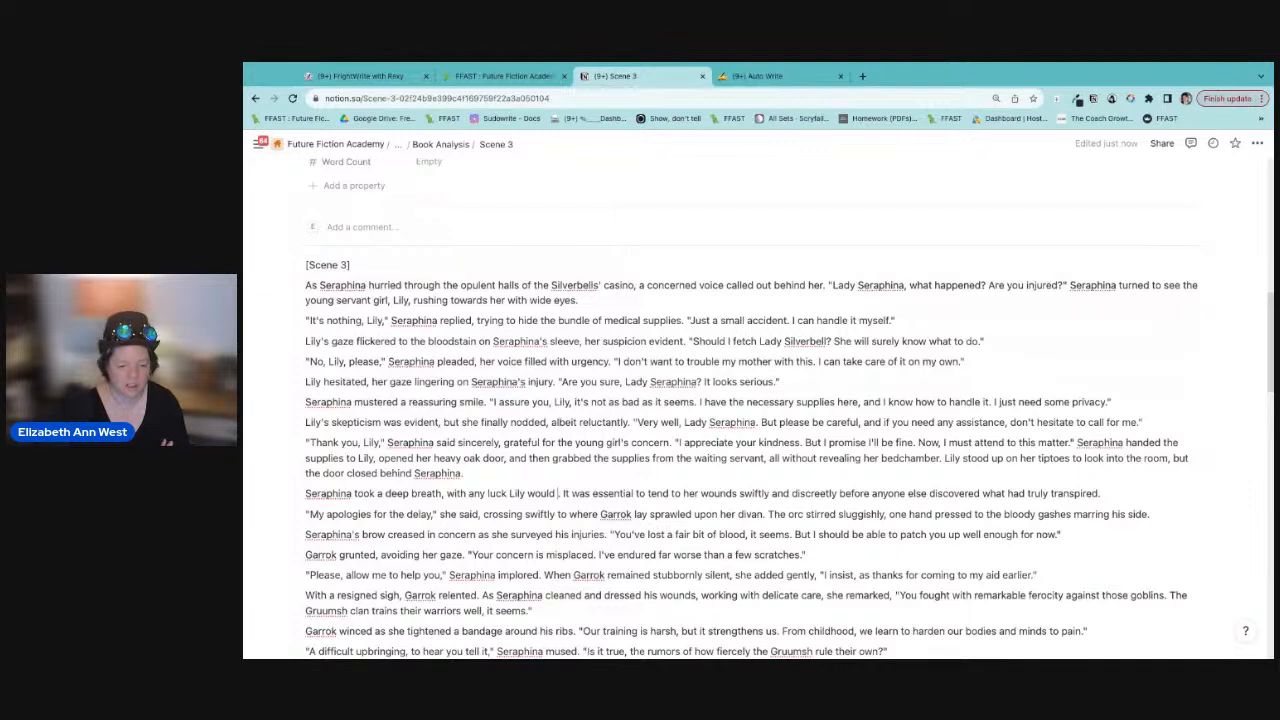
type("keep her mouth shut")
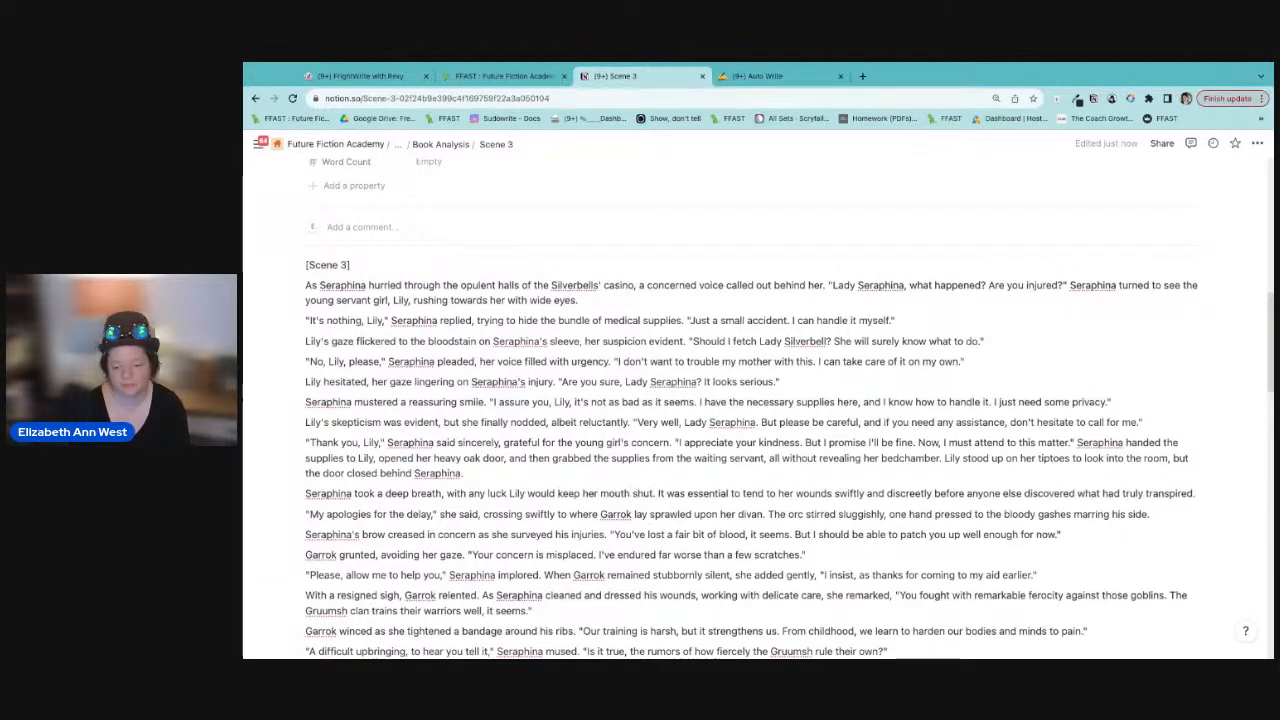
type(".")
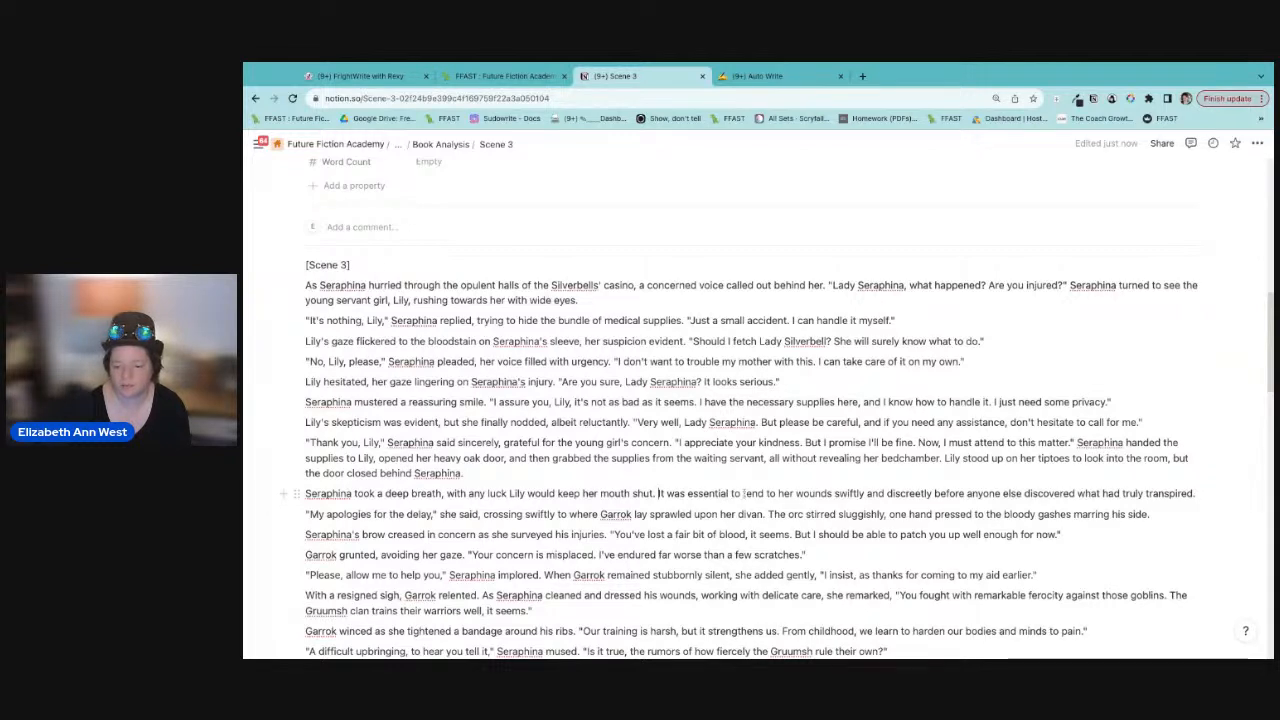
Step: Extend the paragraph's final sentence after "what had truly transpired" with "or that she had an orc in her room!"
left_click(1207, 497)
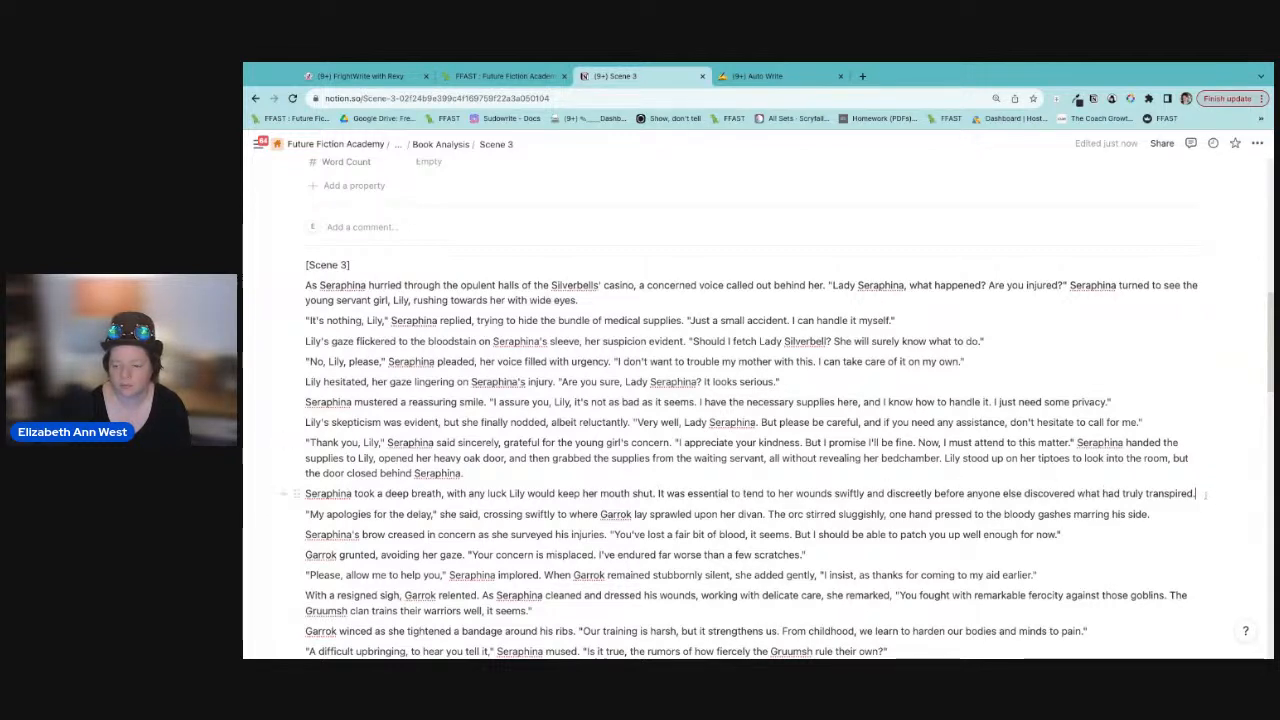
key("BackSpace")
type("or that she had an ord i")
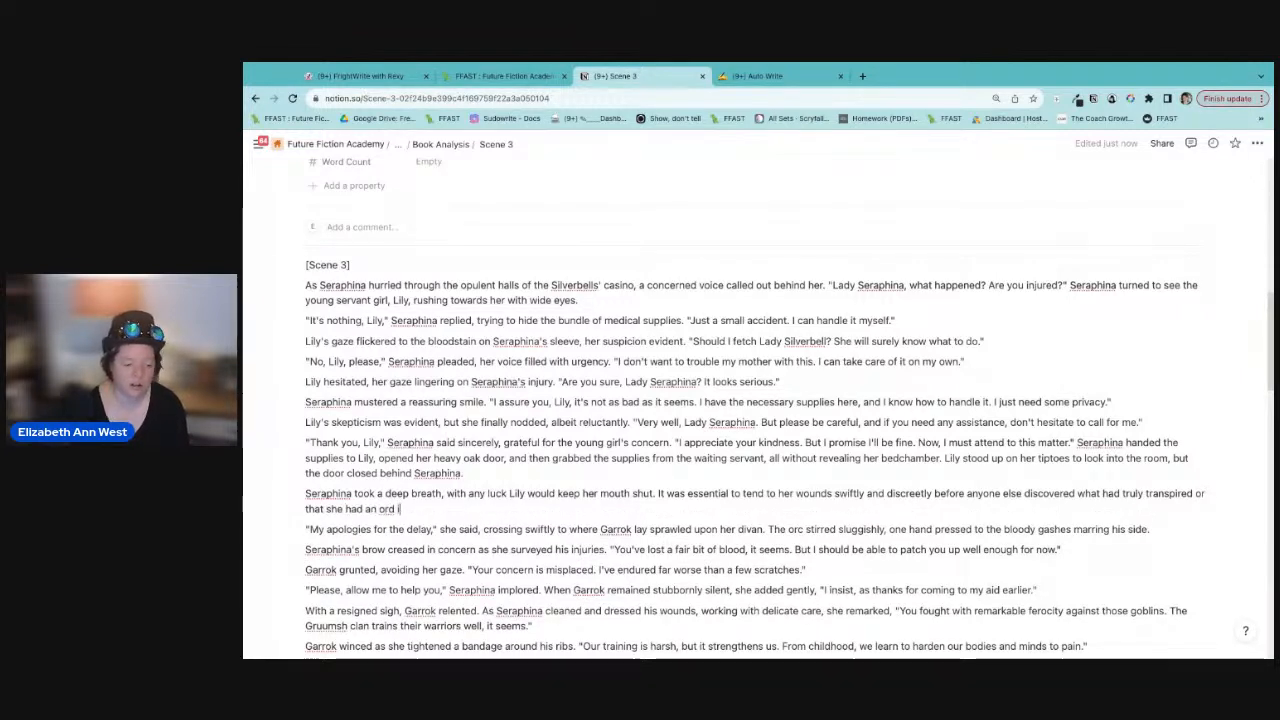
type("x i")
type("c in her")
key("BackSpace")
key("BackSpace")
key("BackSpace")
key("BackSpace")
key("BackSpace")
key("BackSpace")
type("in her room!")
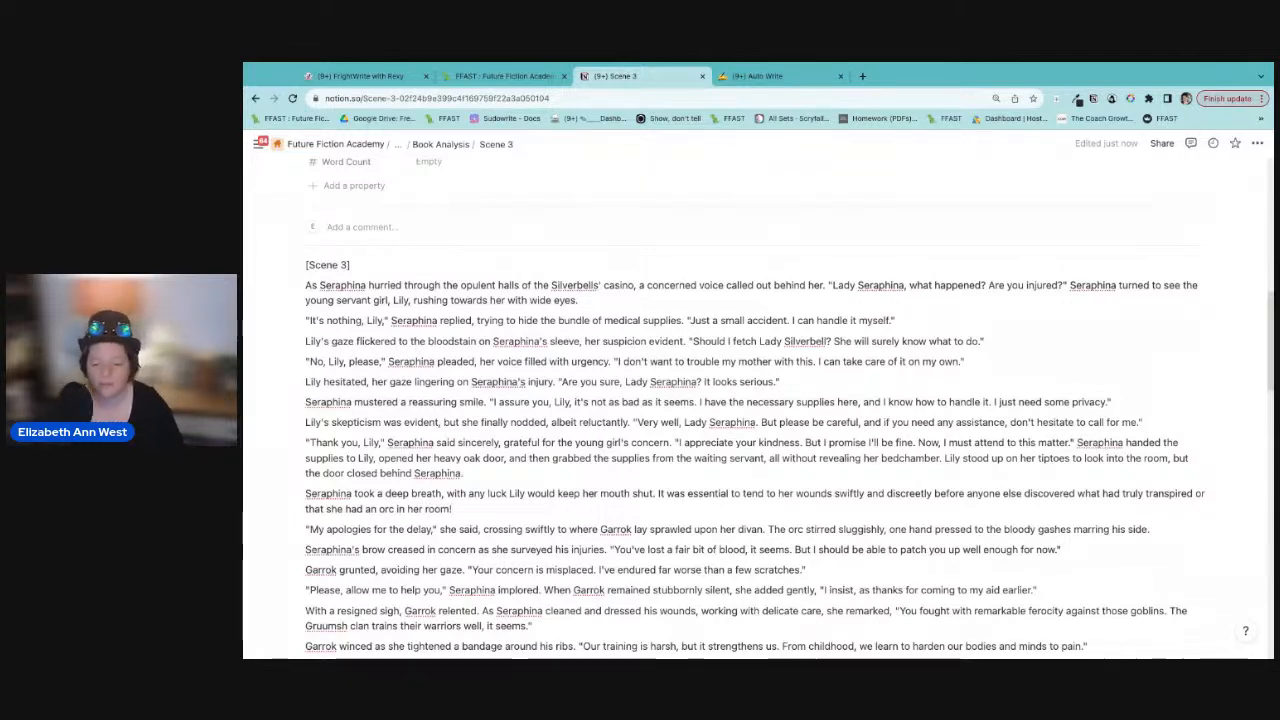
scroll(1110, 540, "down", 2)
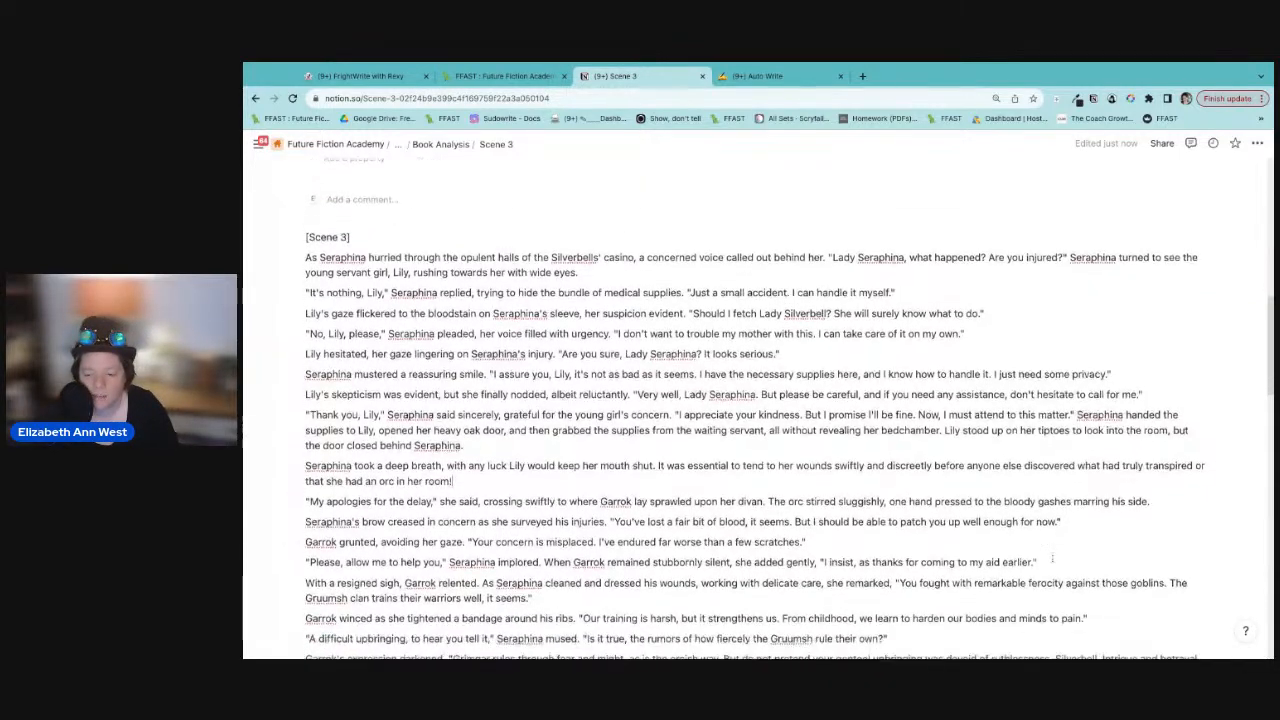
scroll(755, 410, "down", 3)
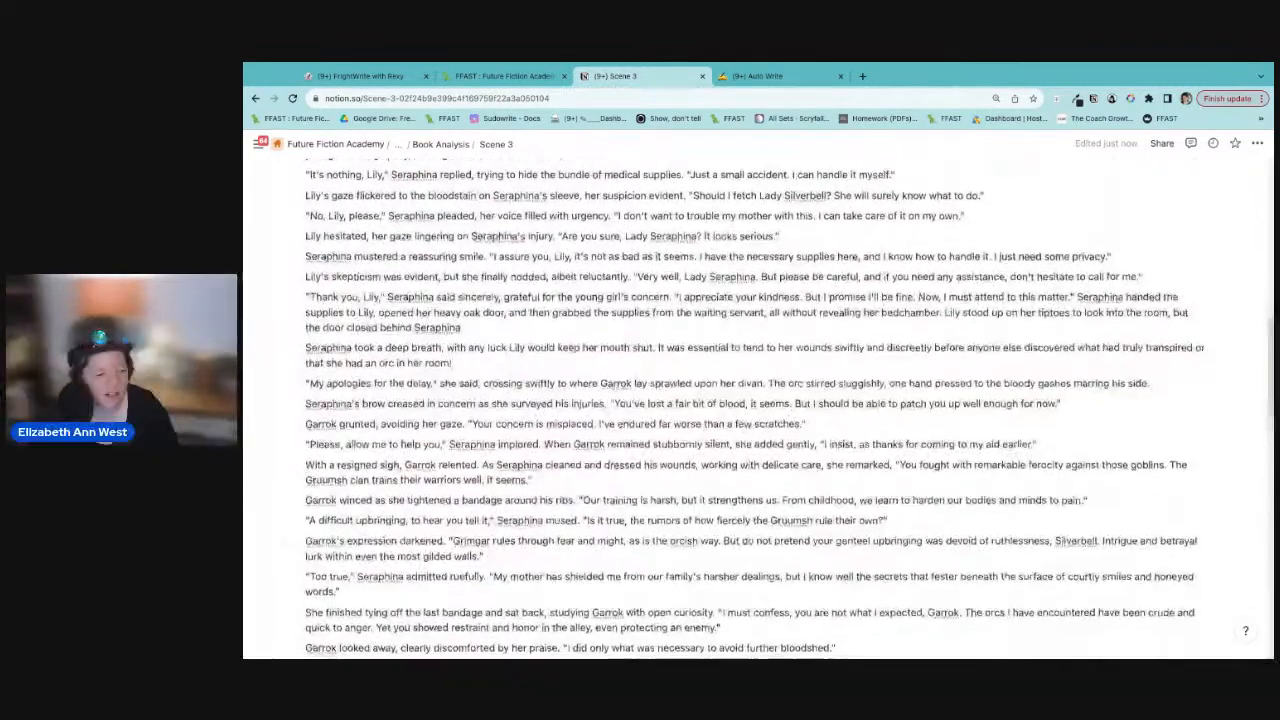
scroll(755, 410, "down", 4)
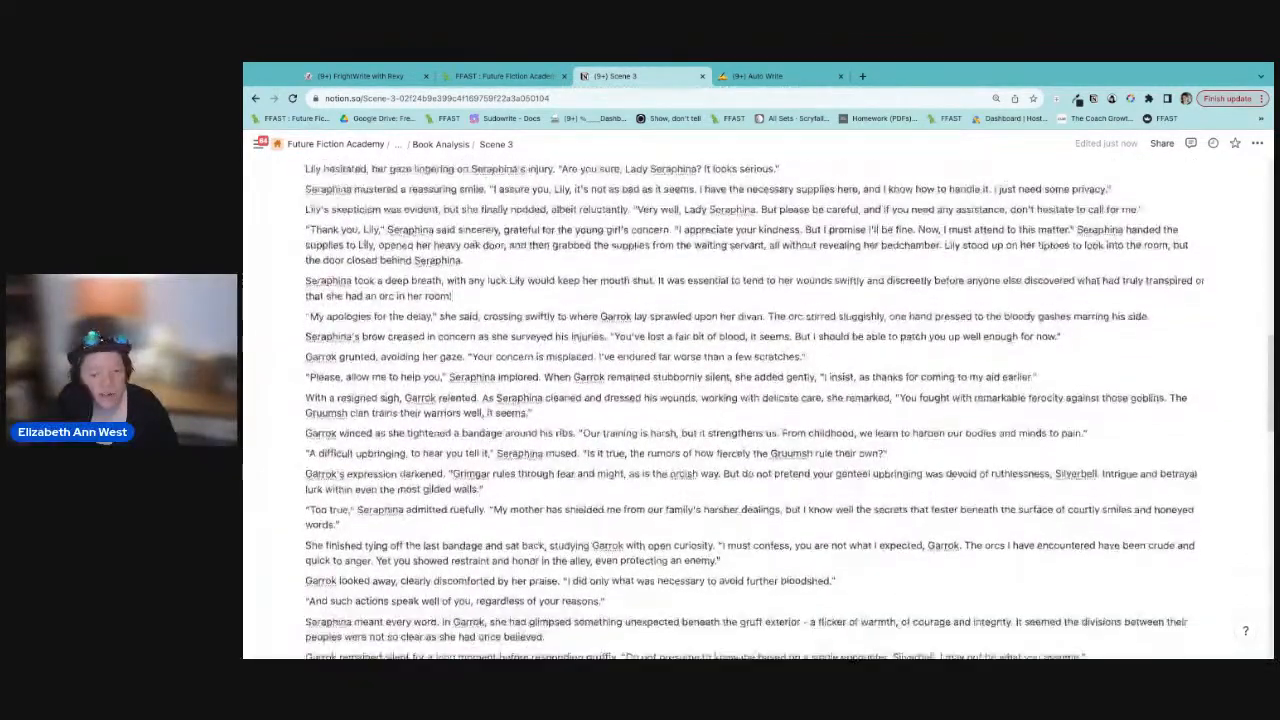
scroll(755, 410, "down", 3)
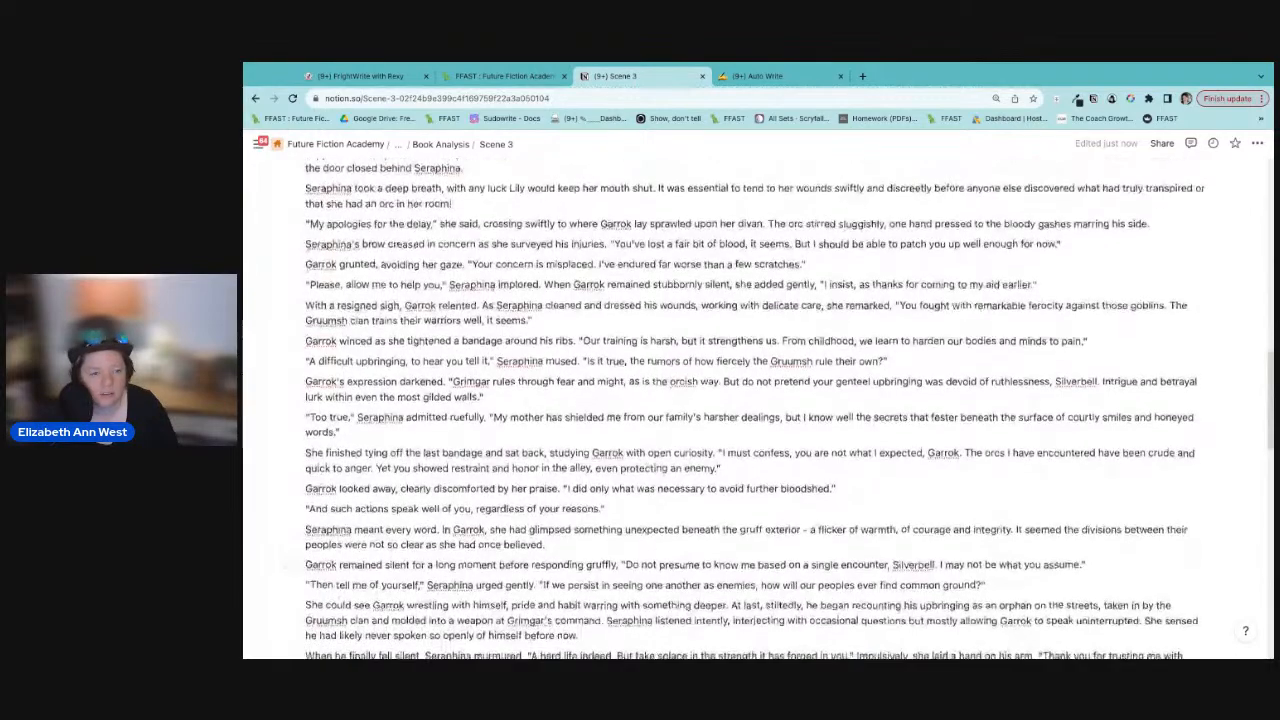
Step: Reread the draft from Lily's exchange with Seraphina through the conversation with Garrok to Titania's visit, checking where Lily could reappear
scroll(755, 410, "down", 1)
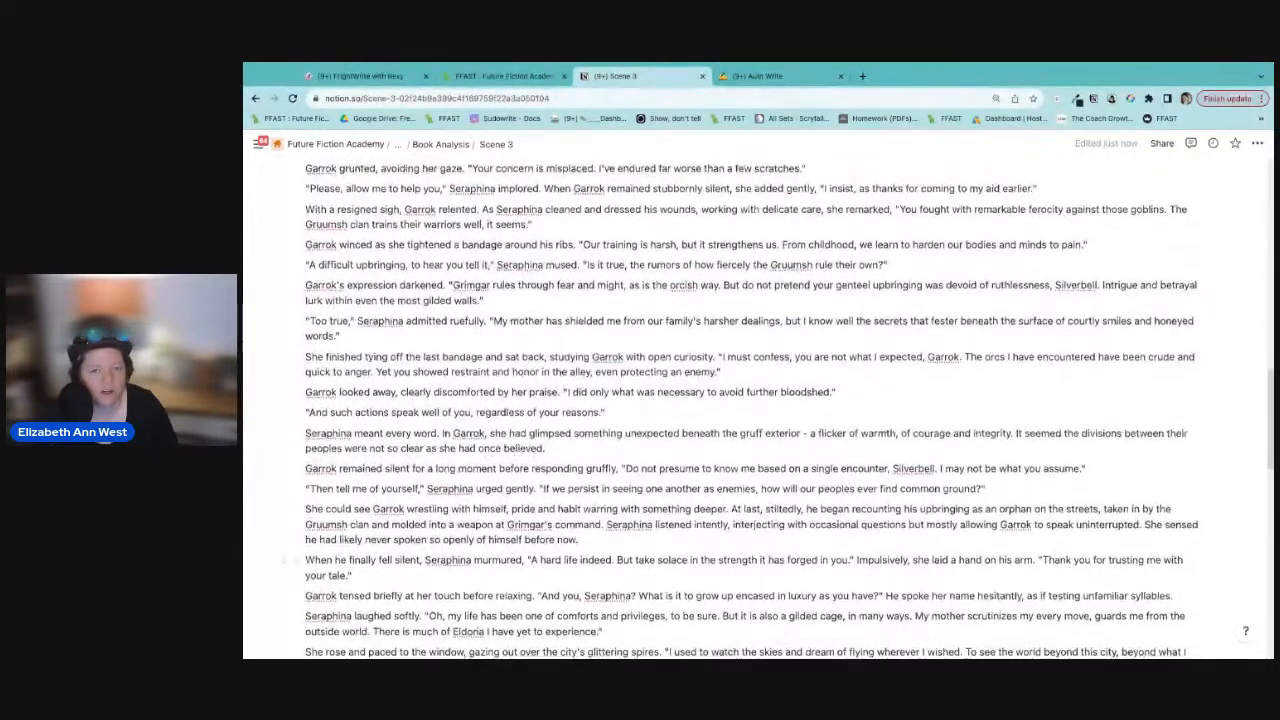
scroll(755, 410, "up", 1)
scroll(755, 410, "up", 1)
scroll(755, 410, "up", 1)
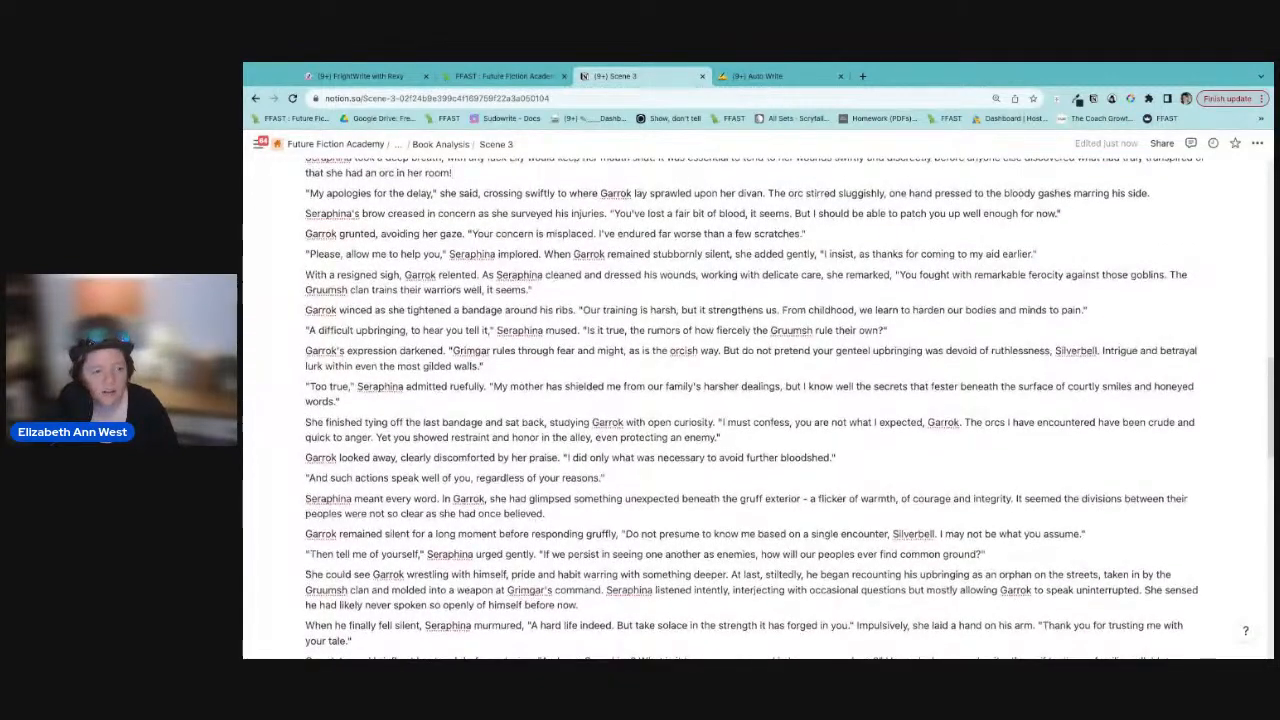
scroll(755, 410, "down", 1)
scroll(755, 410, "down", 1)
scroll(755, 410, "down", 2)
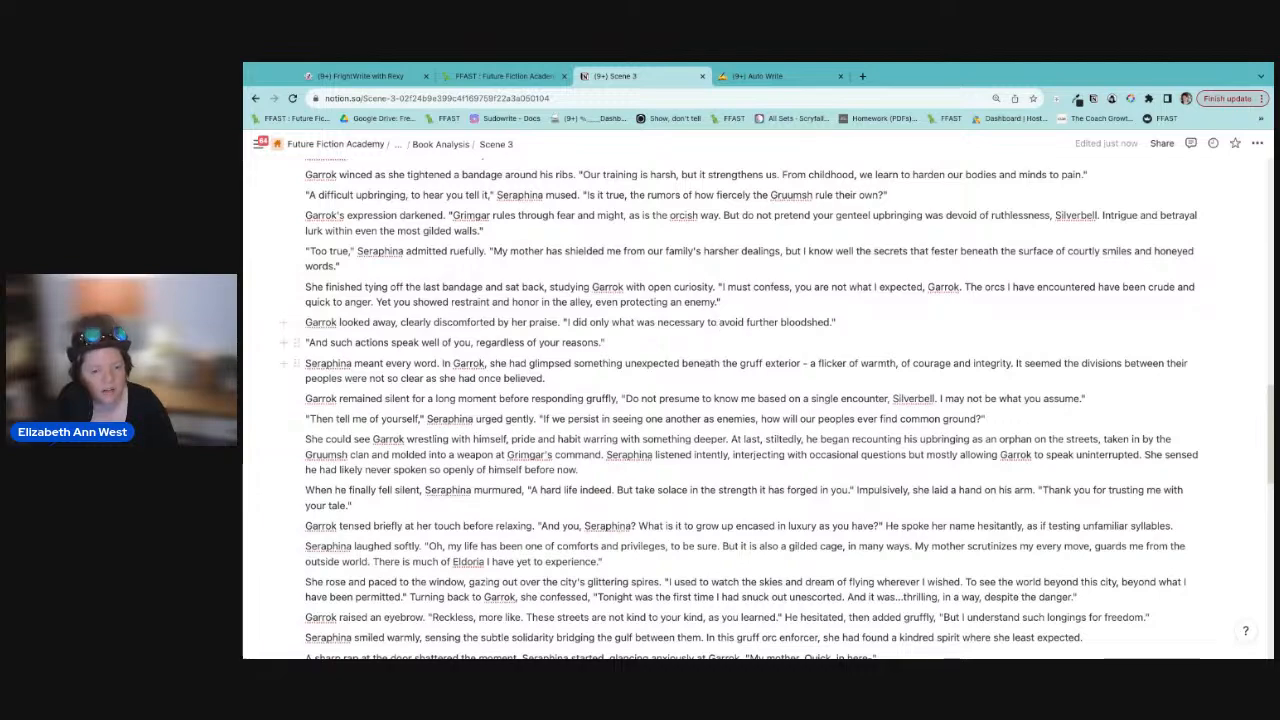
scroll(709, 370, "down", 3)
scroll(720, 400, "down", 2)
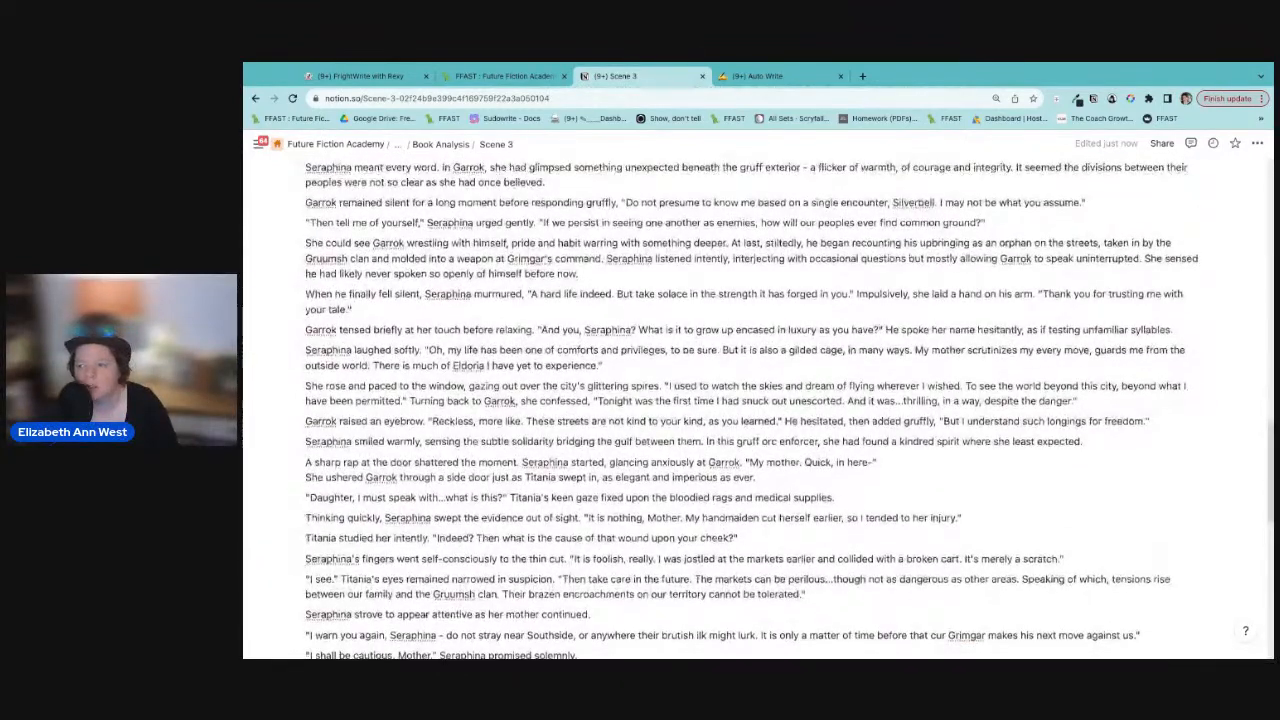
scroll(735, 410, "down", 1)
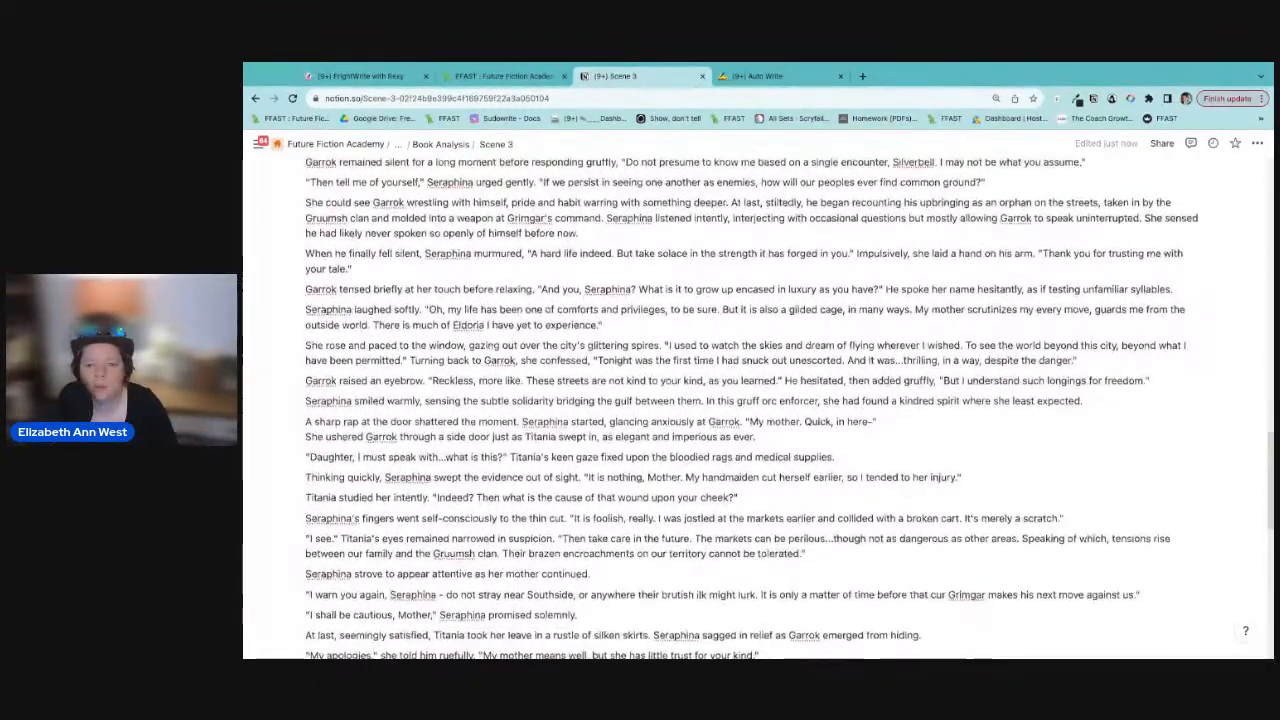
scroll(720, 400, "up", 1)
scroll(720, 400, "up", 2)
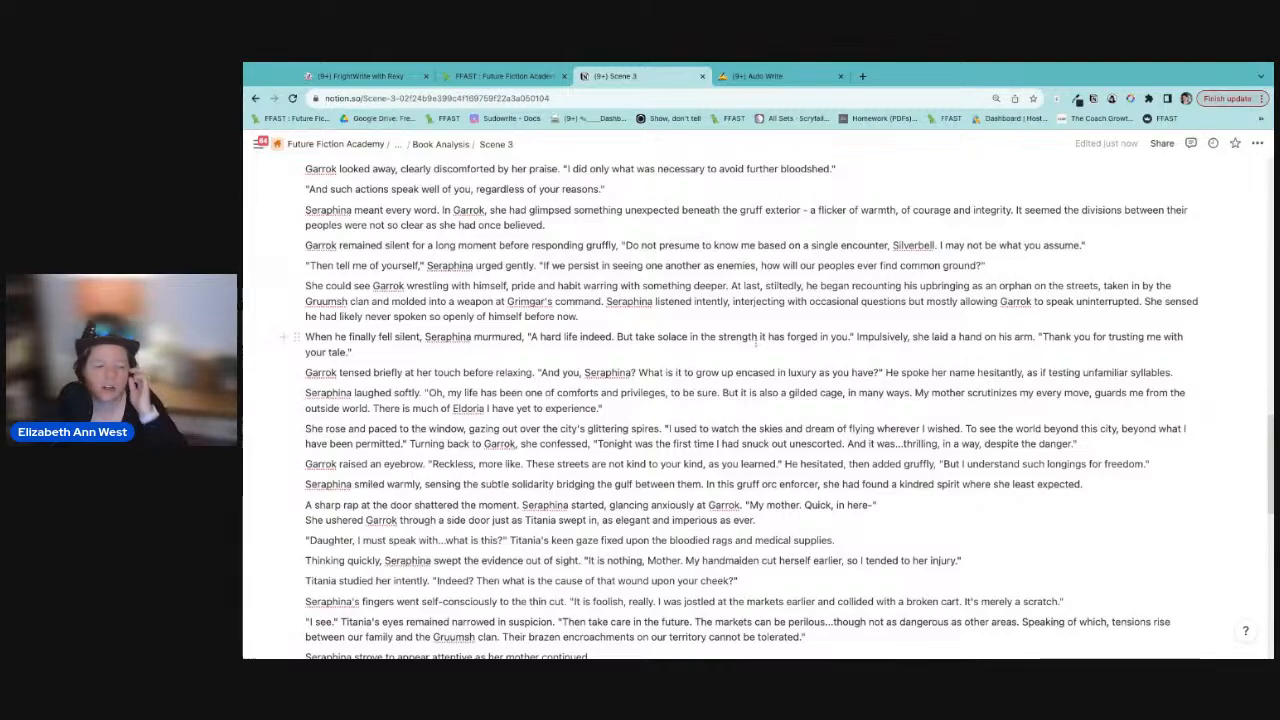
scroll(720, 400, "up", 5)
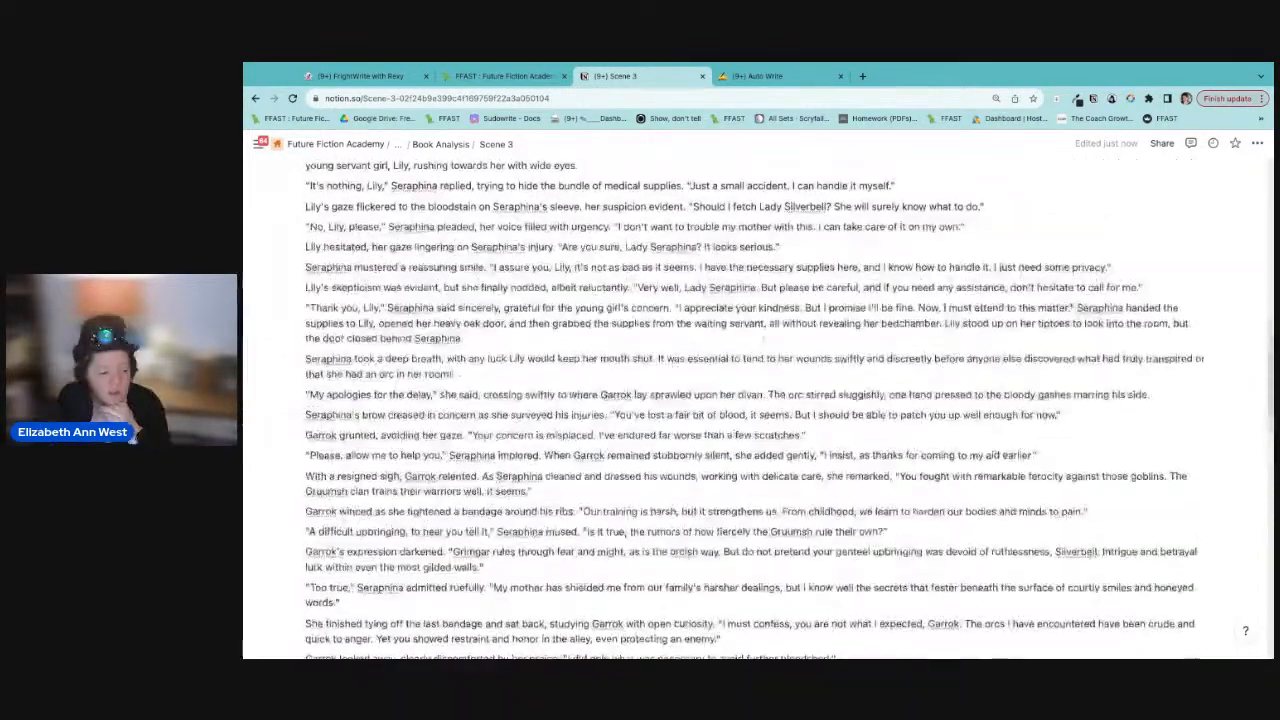
scroll(762, 337, "down", 1)
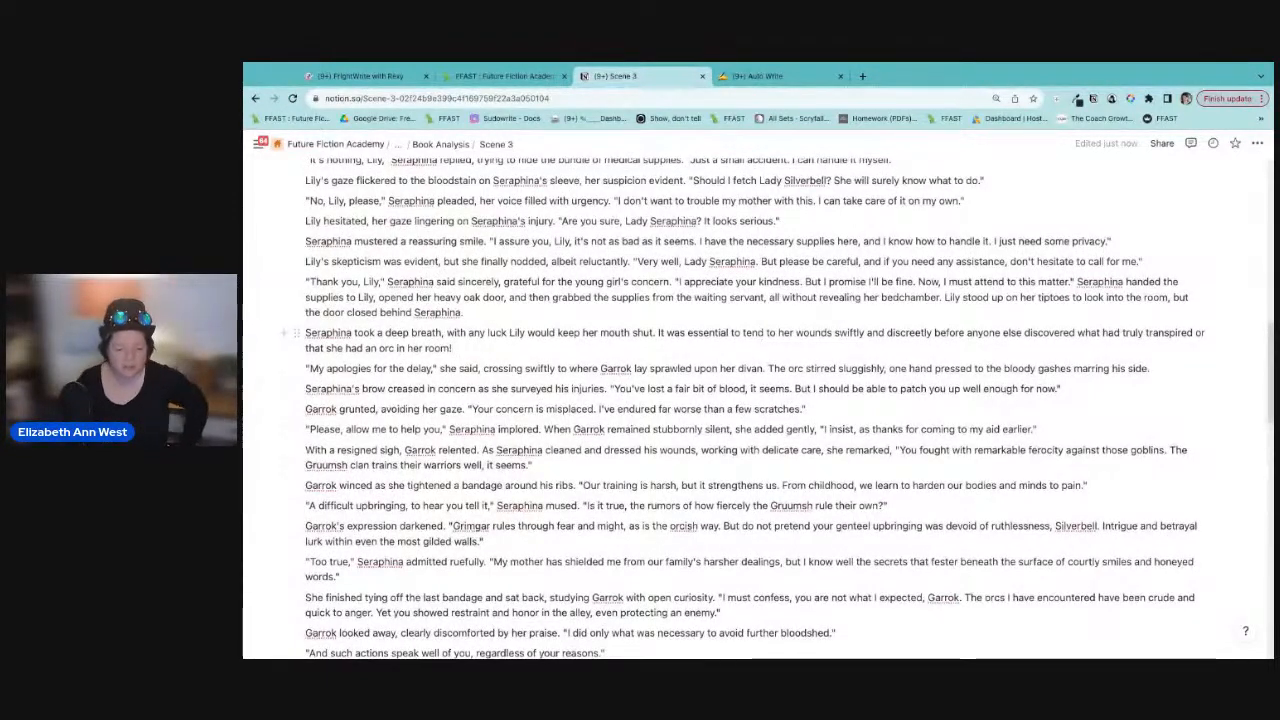
scroll(757, 400, "down", 2)
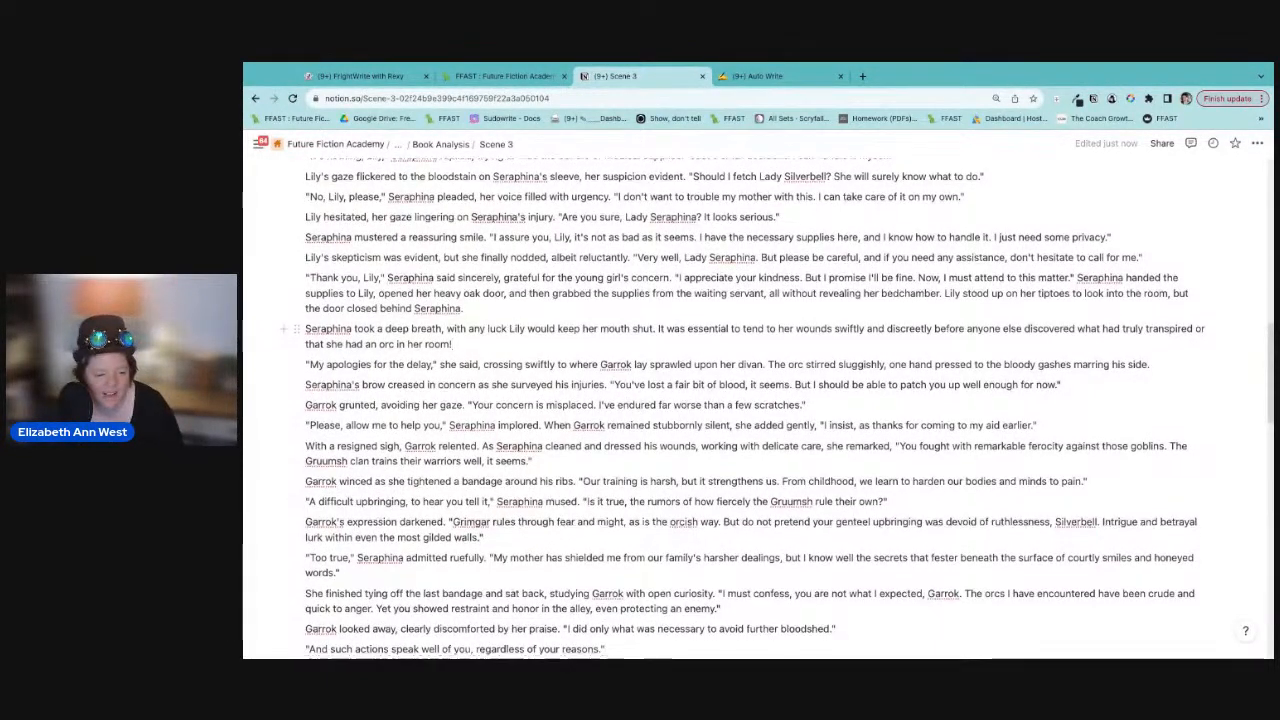
scroll(757, 400, "down", 4)
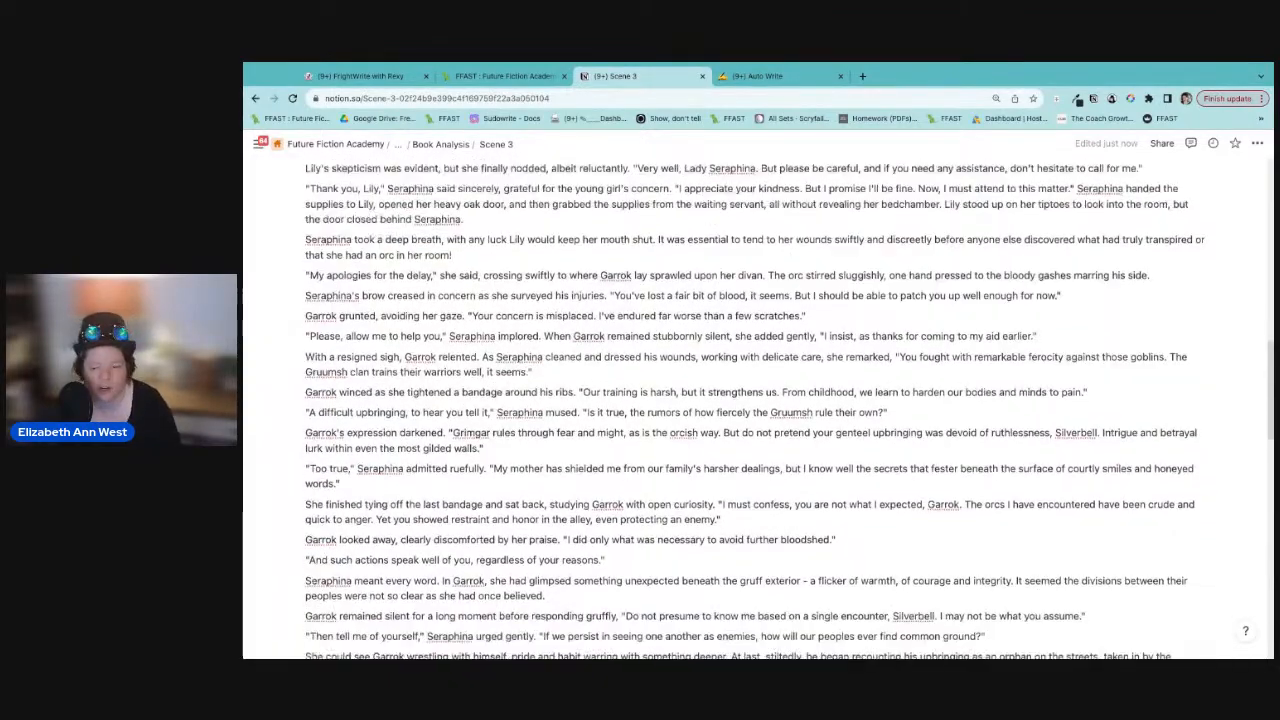
scroll(757, 400, "down", 2)
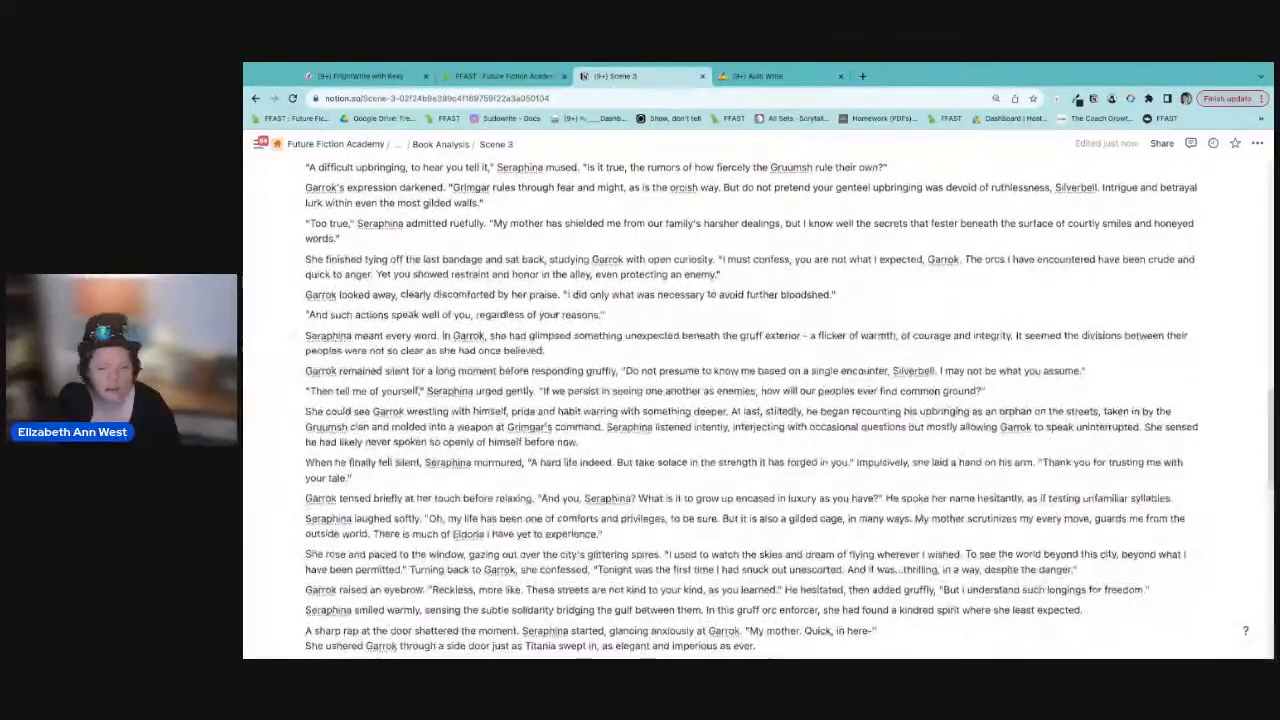
scroll(757, 400, "down", 1)
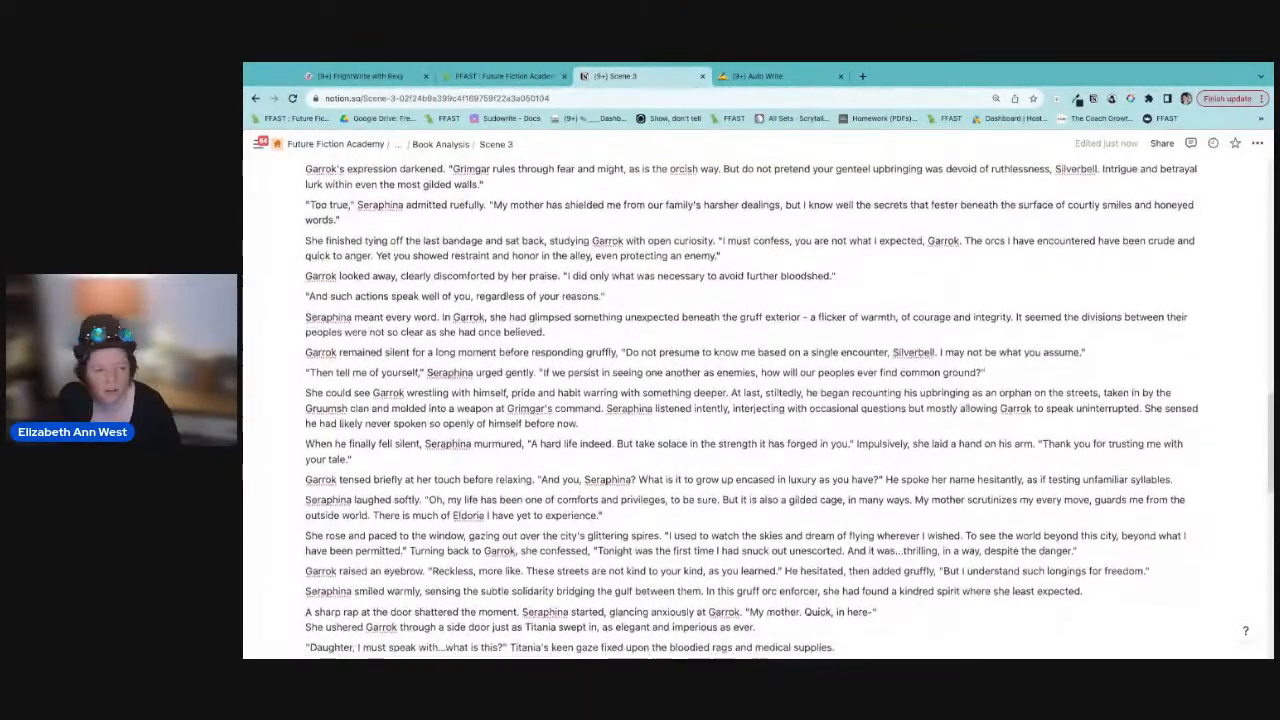
scroll(757, 400, "down", 1)
scroll(757, 400, "down", 1)
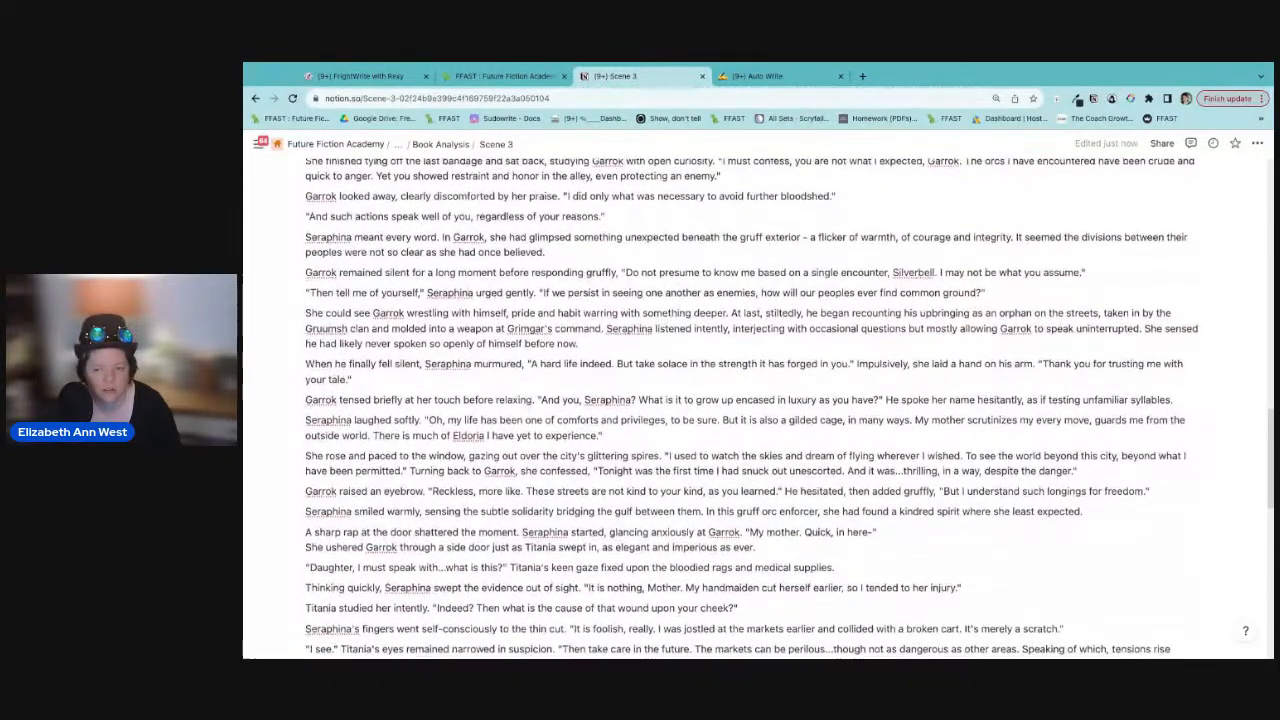
scroll(757, 400, "up", 1)
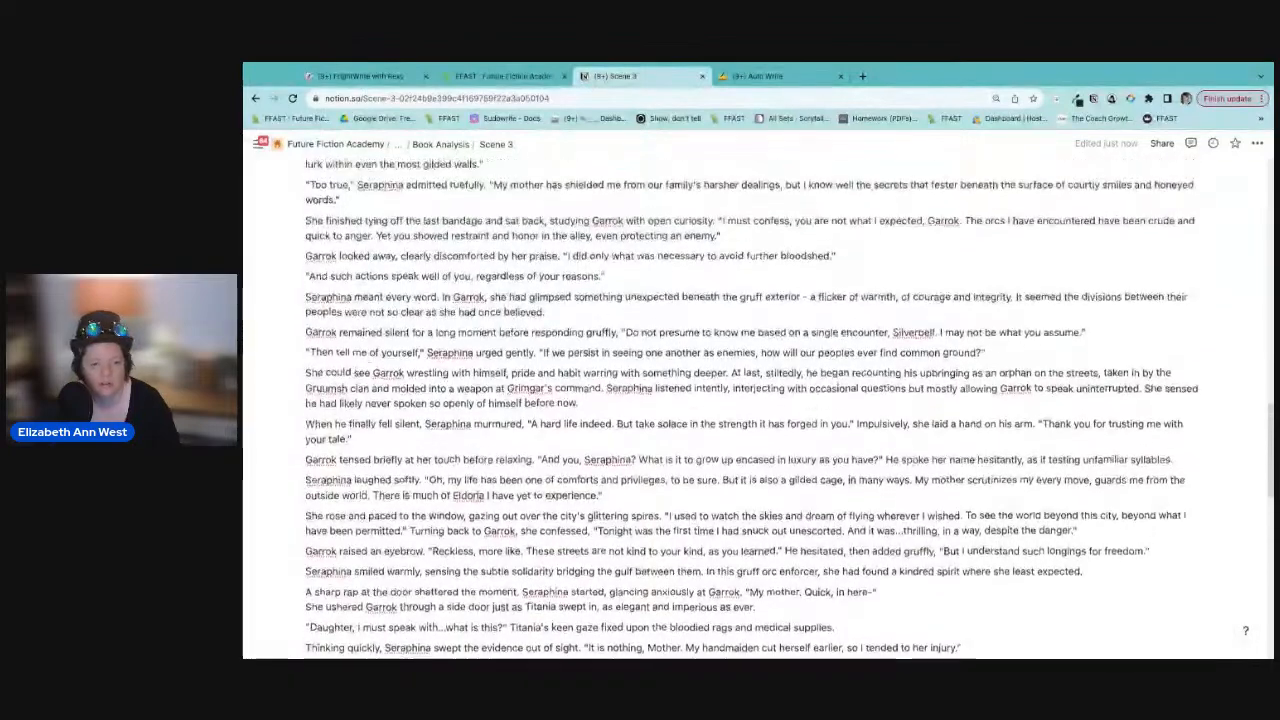
scroll(757, 400, "up", 1)
scroll(757, 400, "down", 2)
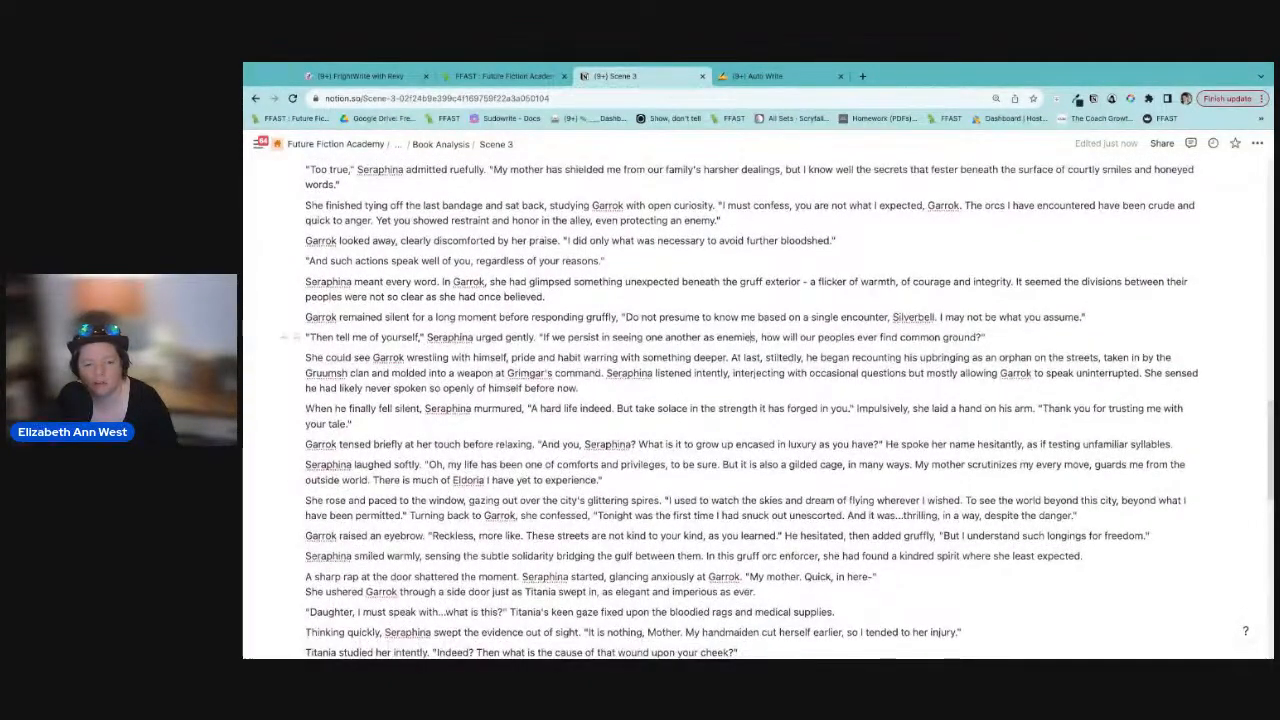
Step: Below "Then tell me of yourself," start an AI prompt with "A knock on the door, and lily has returned with refreshments, Seraphina keeps her in the hall,"
left_click(1030, 338)
key("Return")
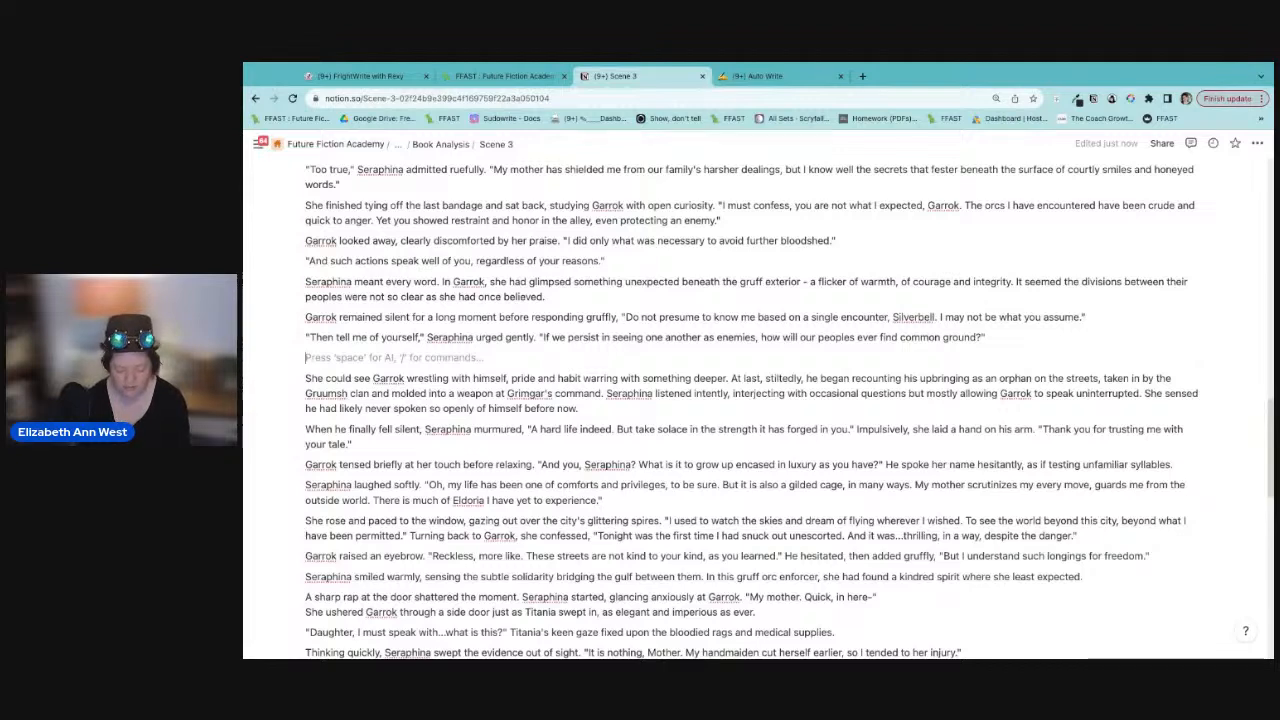
key("space")
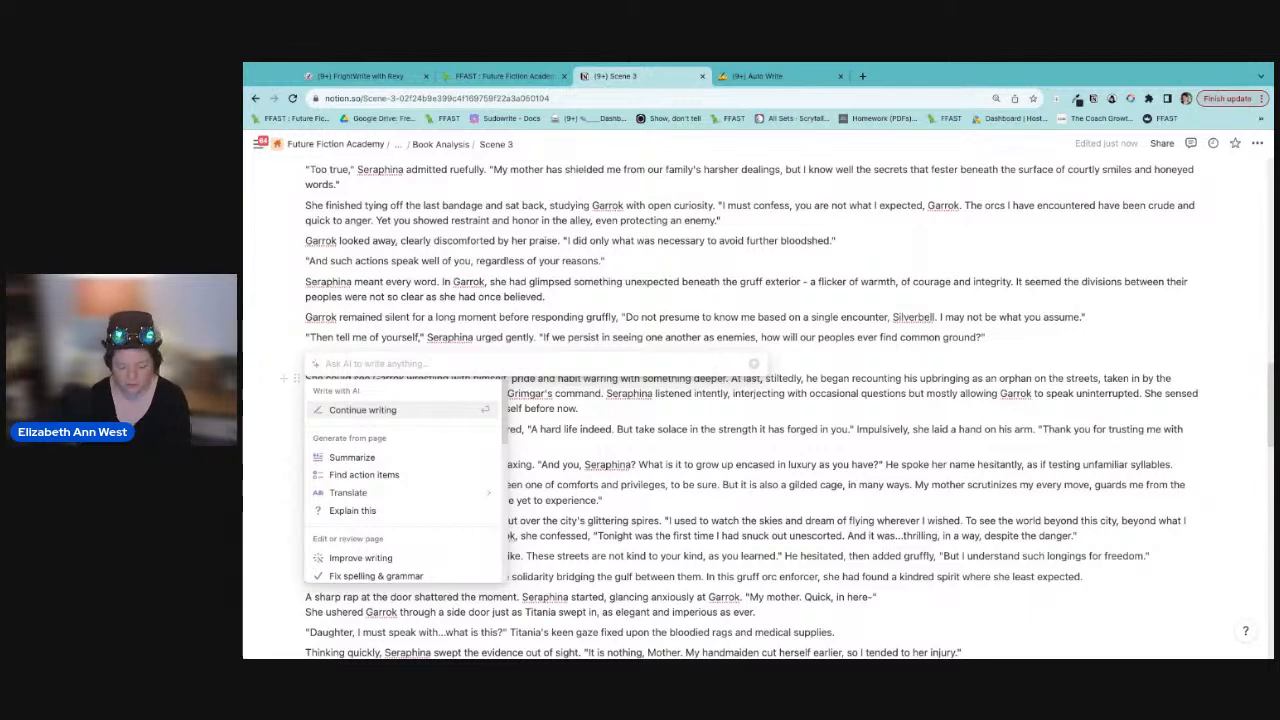
type("A knock on the door, and lil")
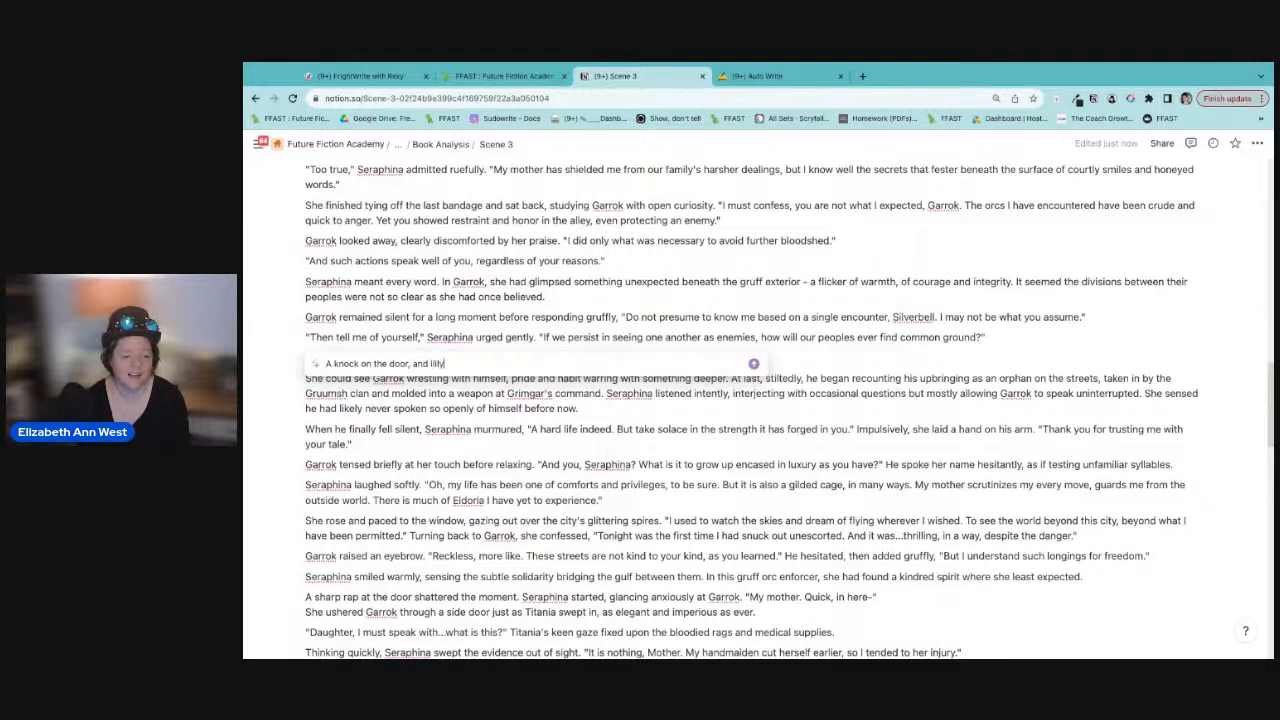
type("y has returned with refreshmen")
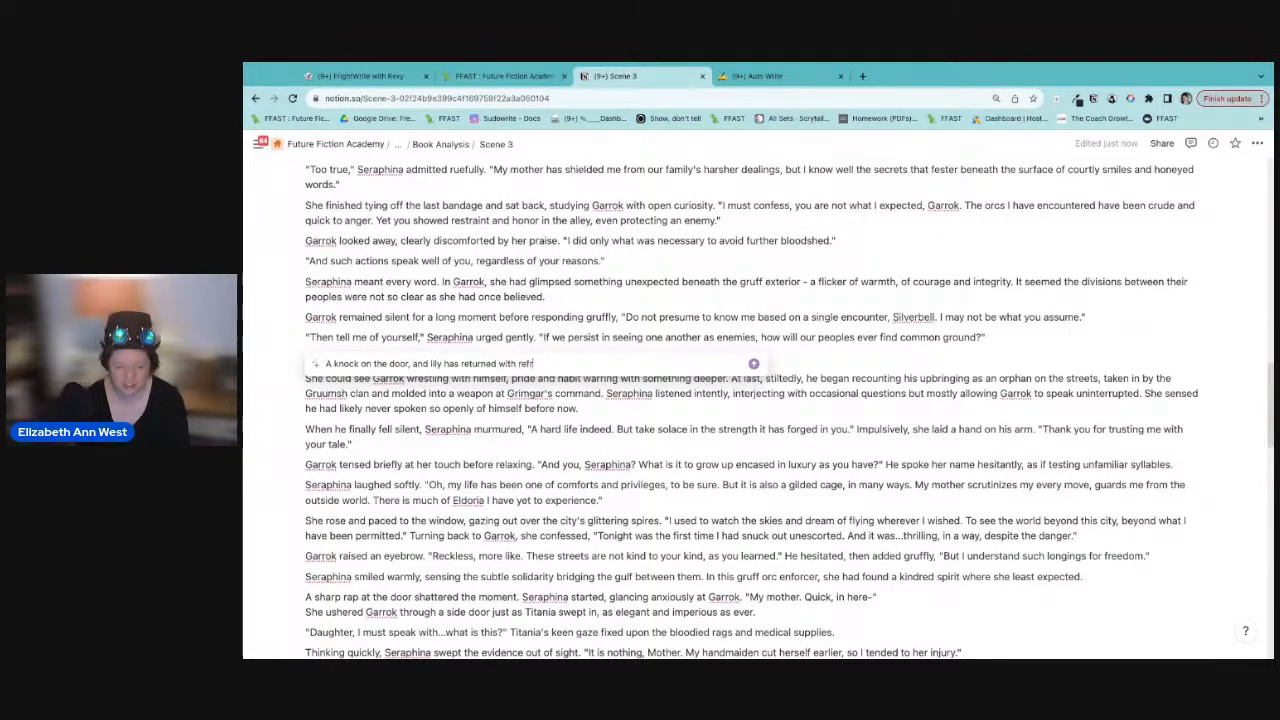
type("ts,")
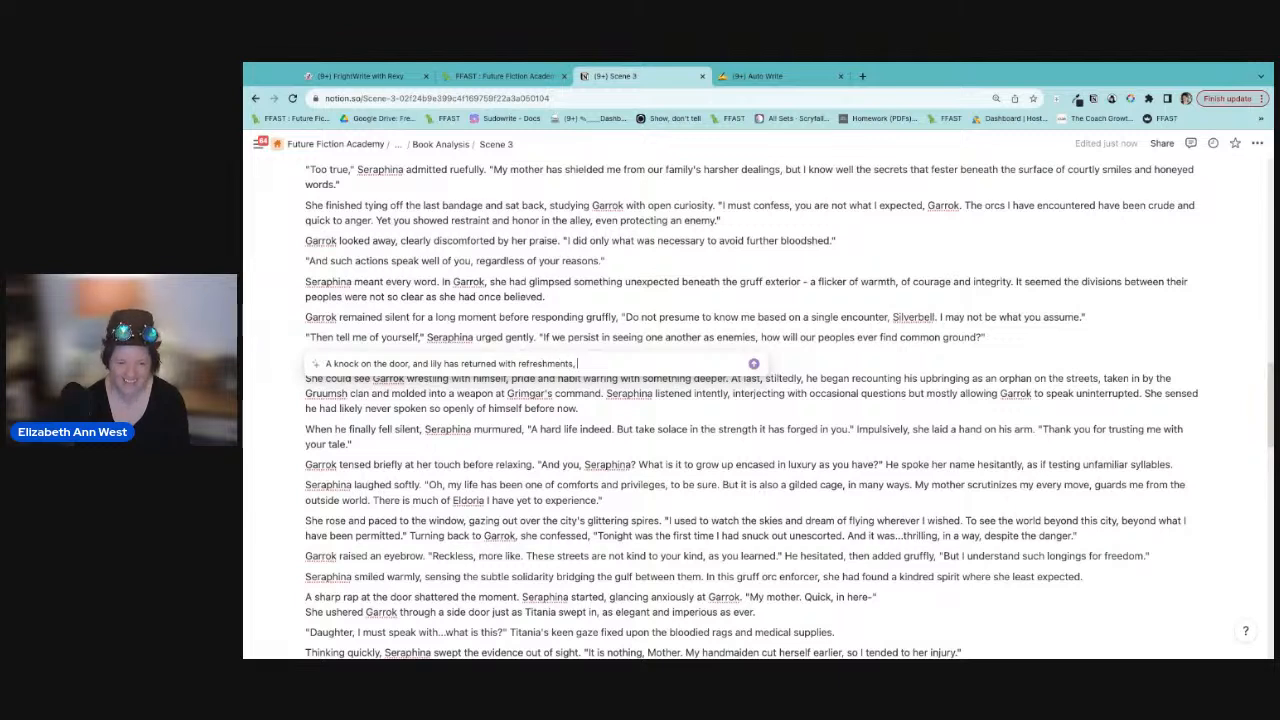
type(" Seraphina keeps her")
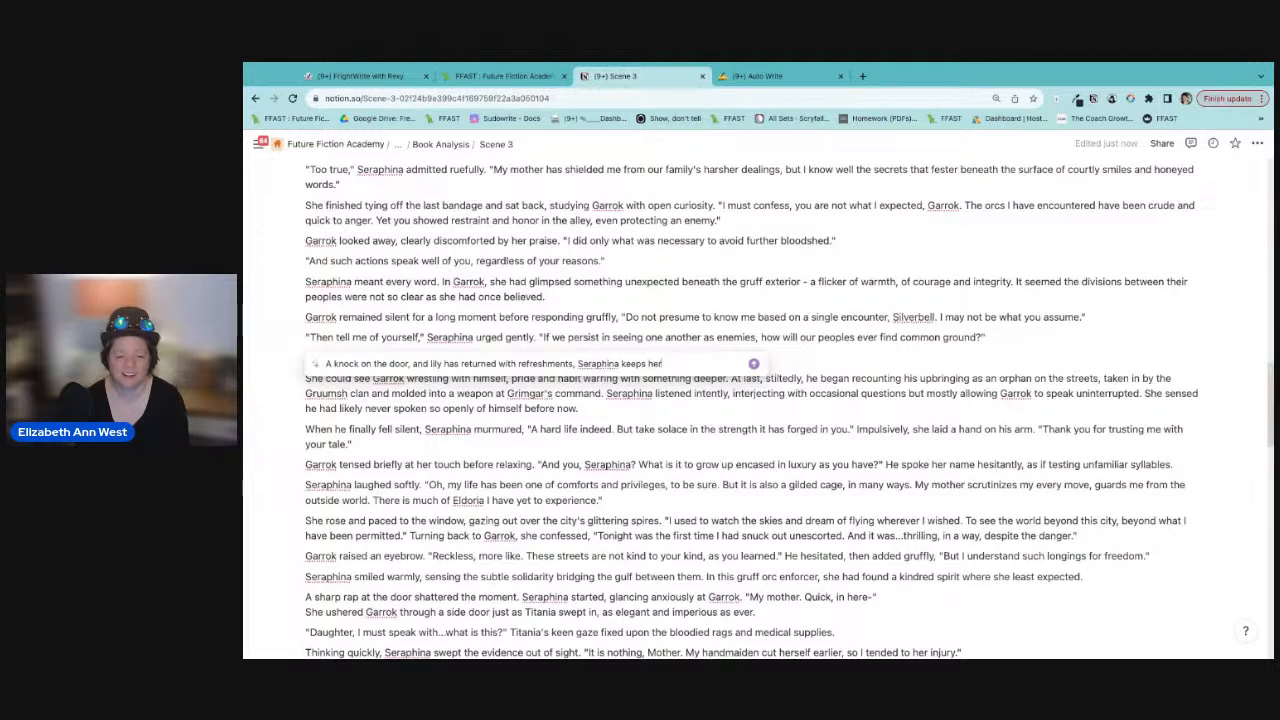
type(" in the hall, ")
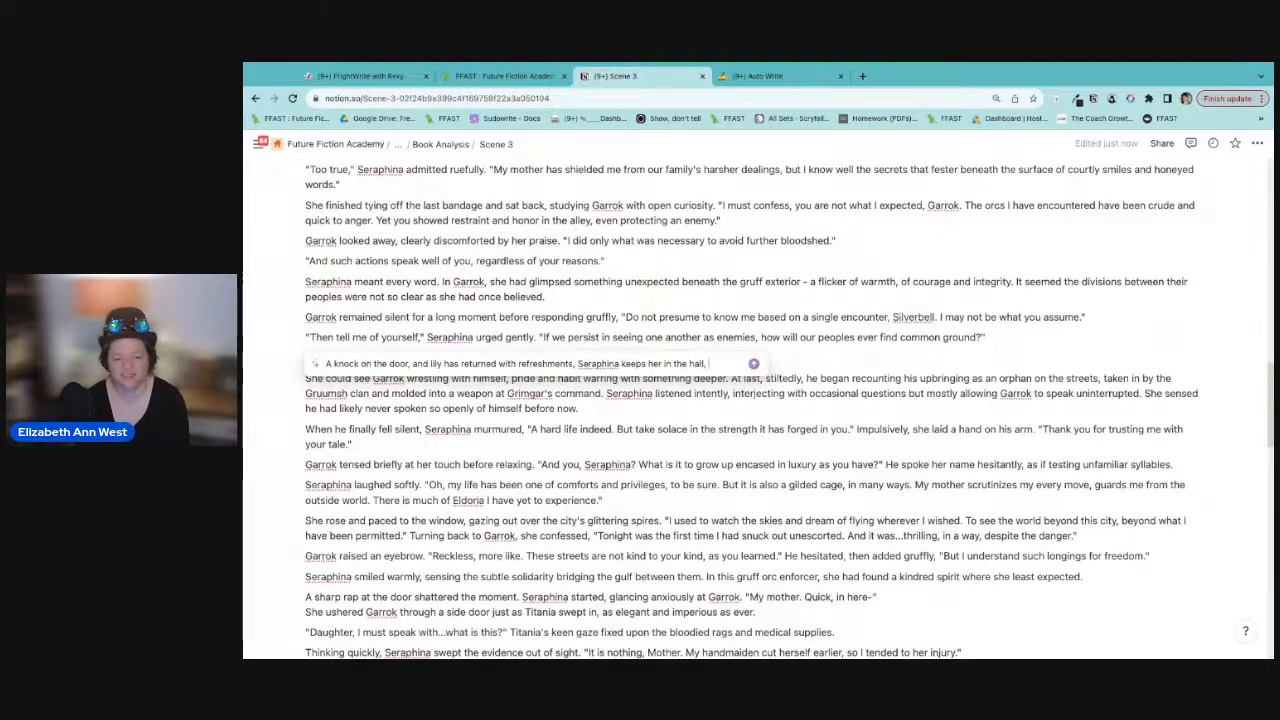
Step: Continue the AI prompt with "and shows her how her arm is bandaged, she is well, she just needs to rest."
type("and shows h")
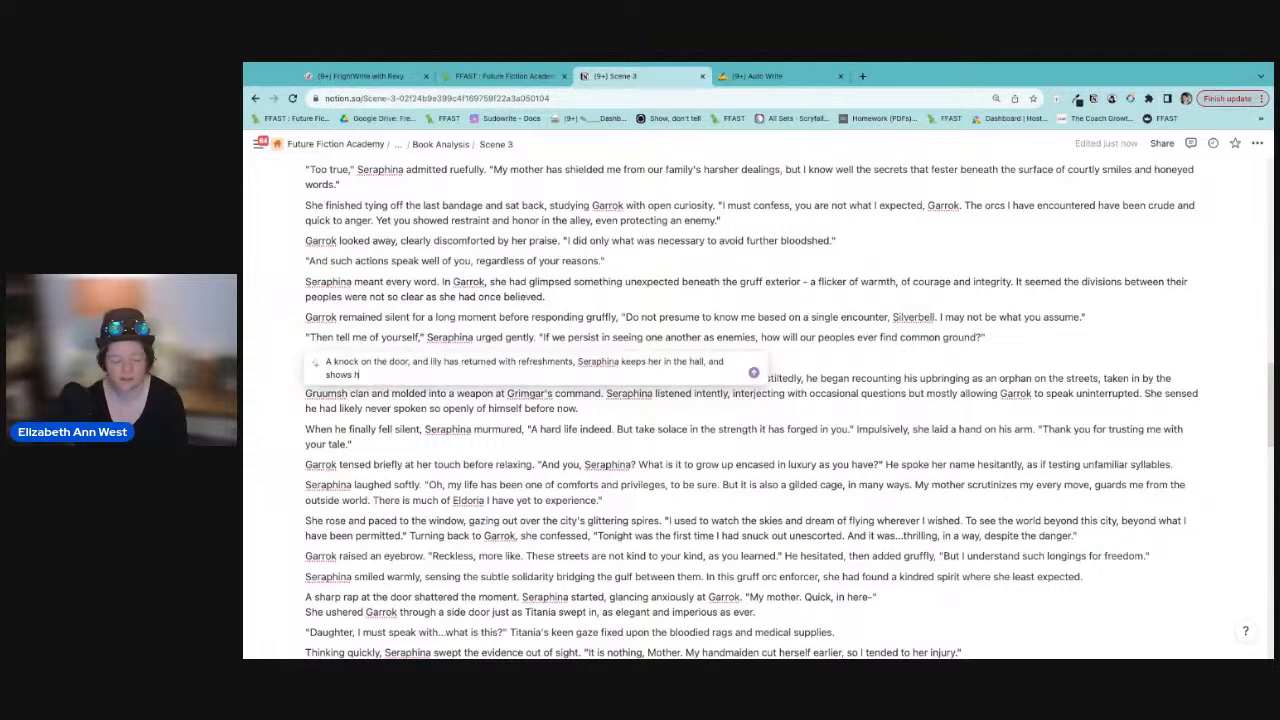
type("er how her")
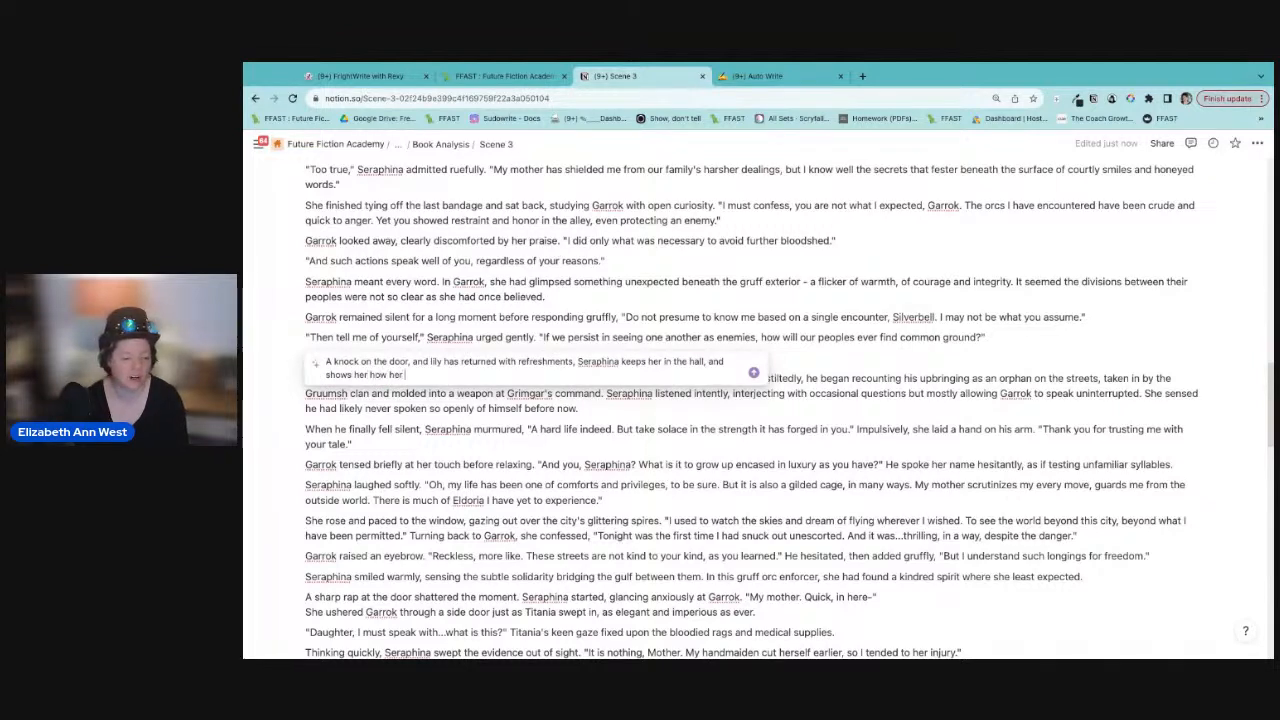
type(" arm is bandan")
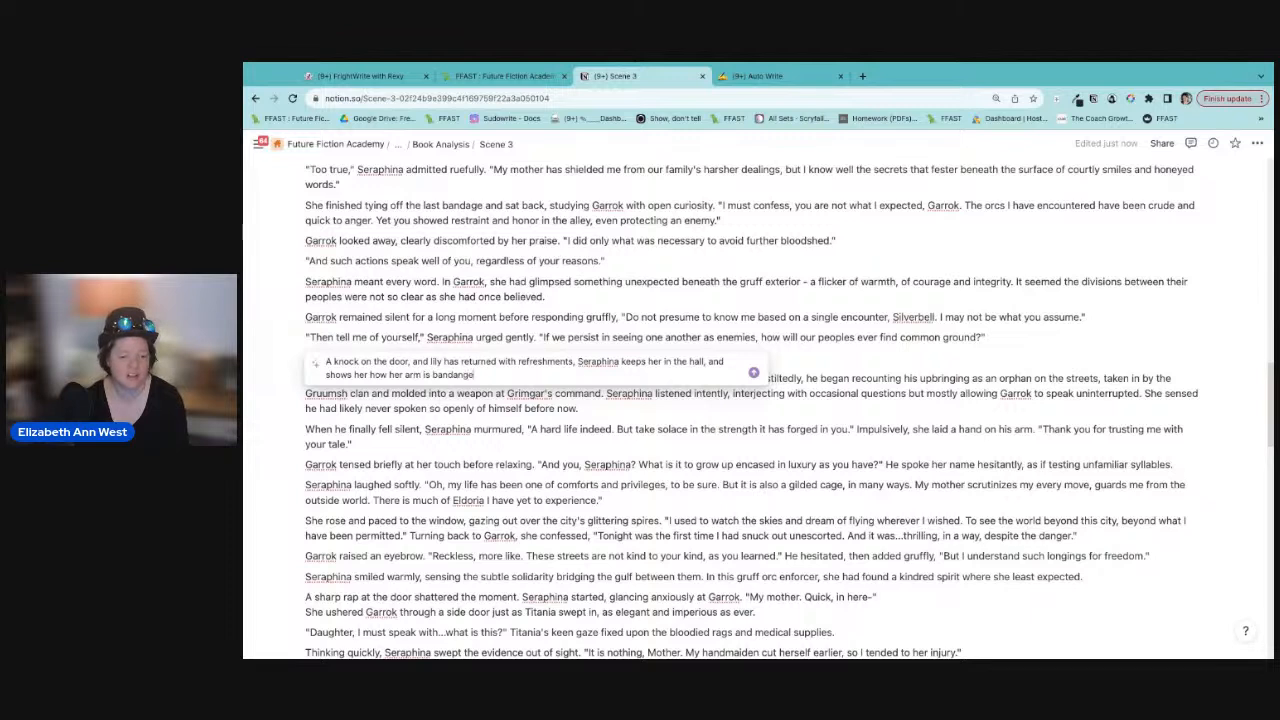
type("ged, she is we")
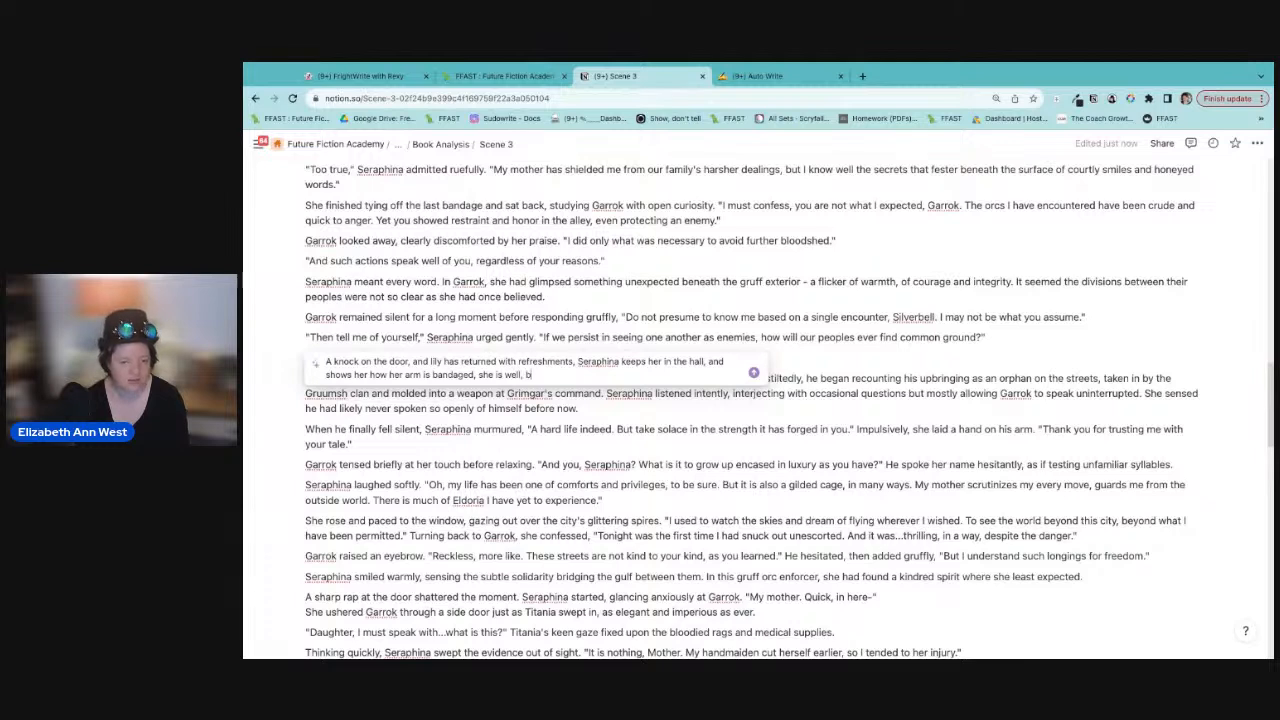
type("ll, she just need")
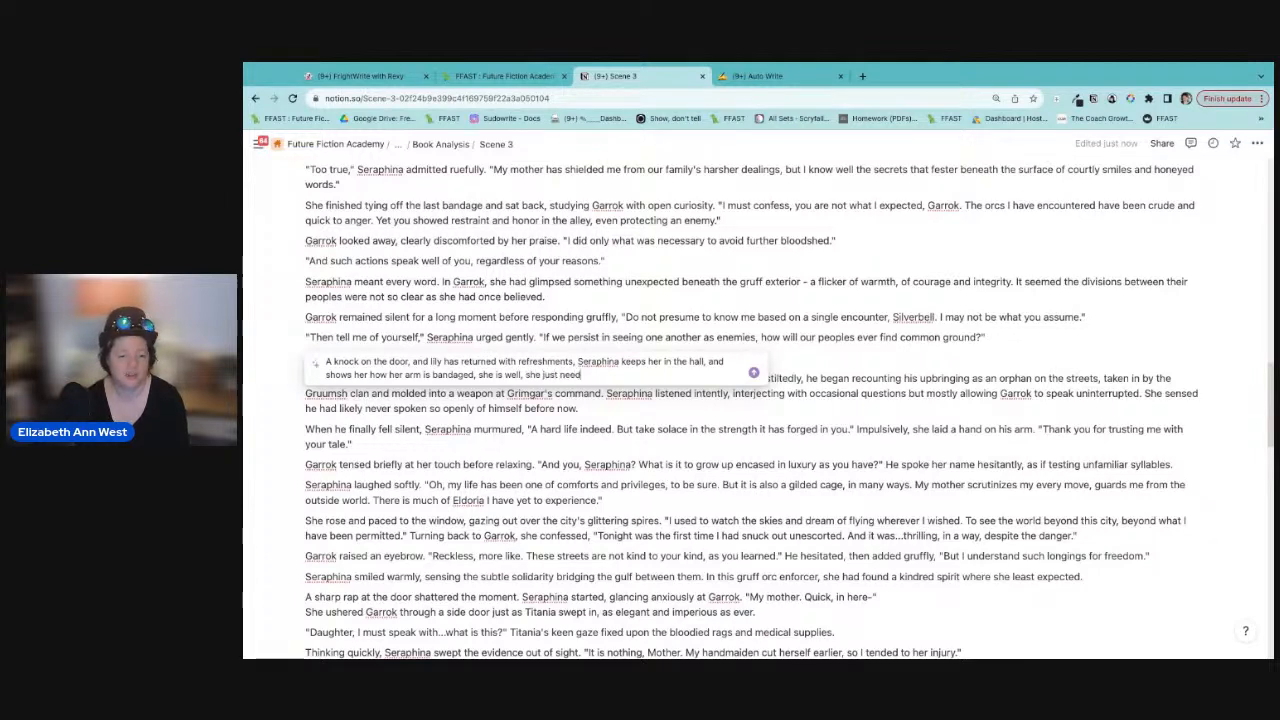
type("s to rest. She takes the")
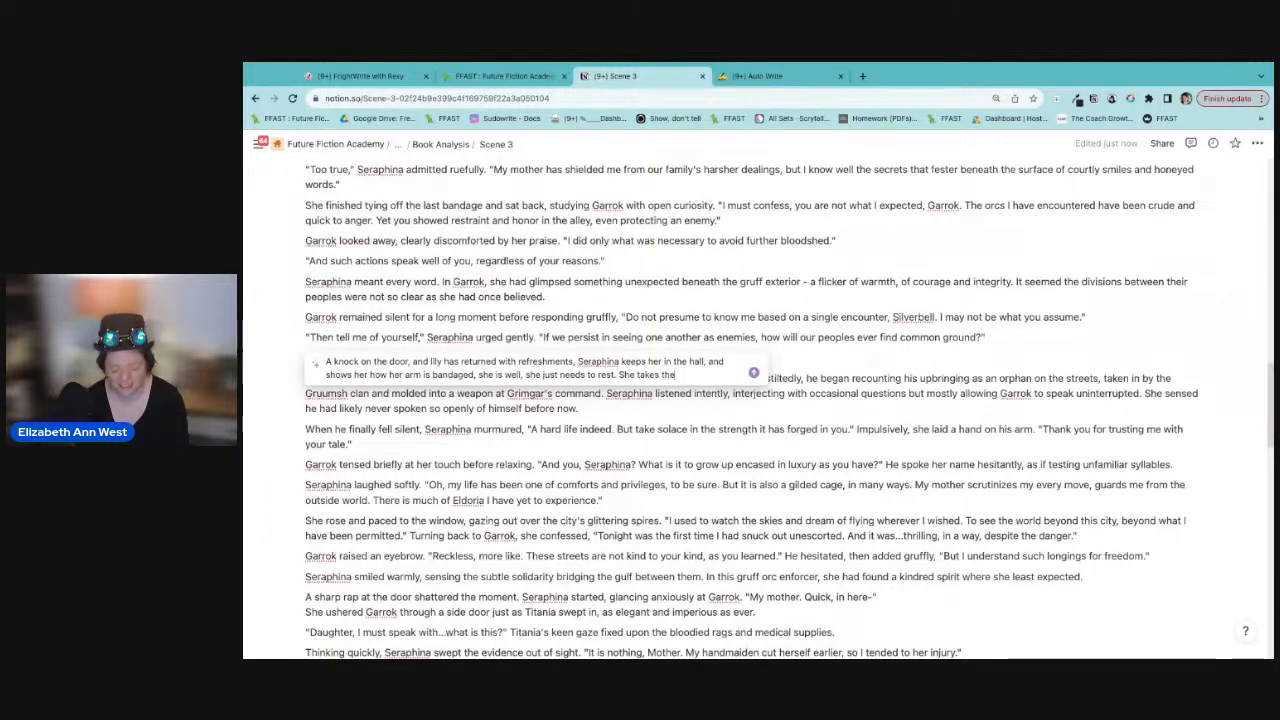
key("BackSpace")
Step: Finish the prompt with Lily offering to bring the tray of food in, Seraphina stopping her, taking it herself and again closing the door, and generate the passage
type("Lily offers to bring the tray of food into her")
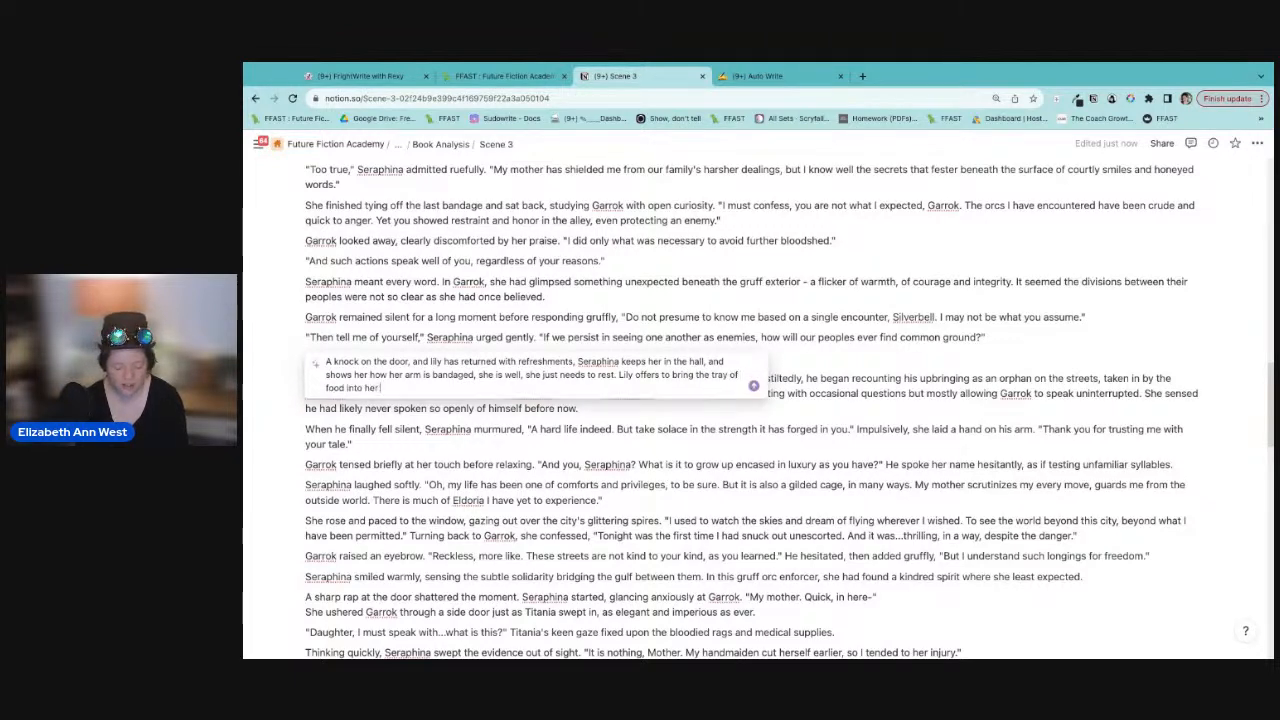
type(" room. a")
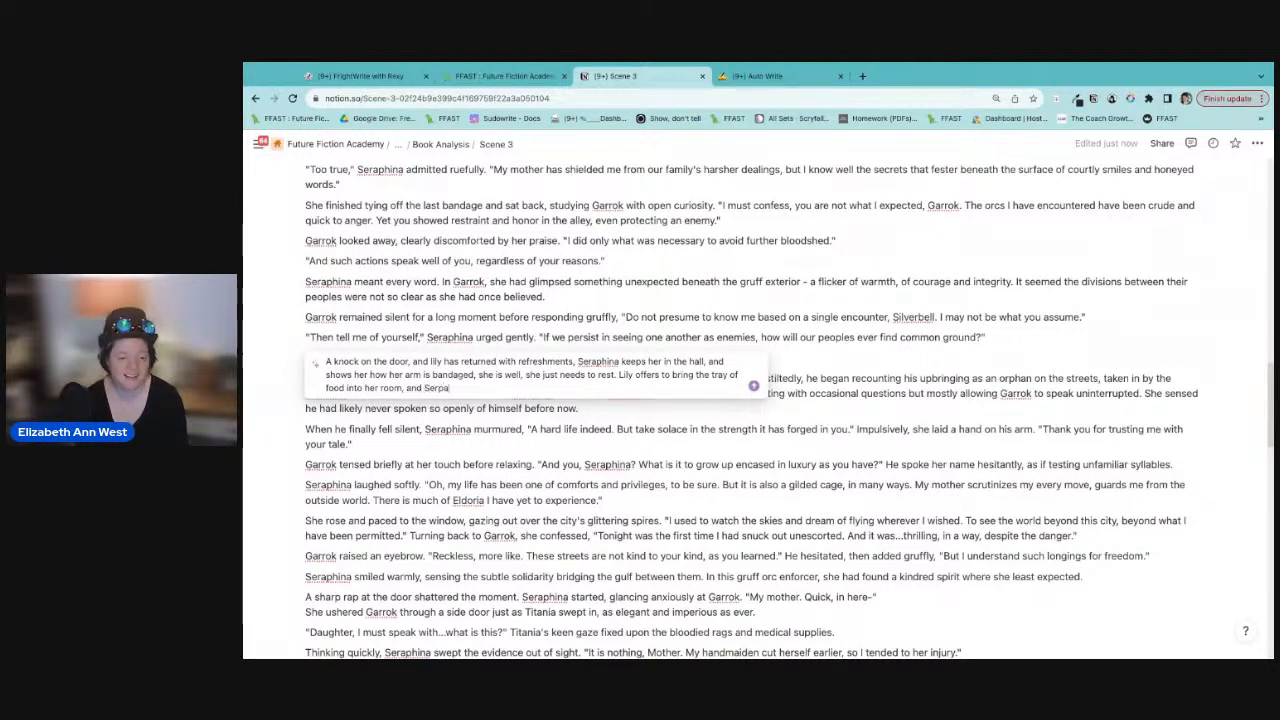
type("nd Seraphina stops her, ")
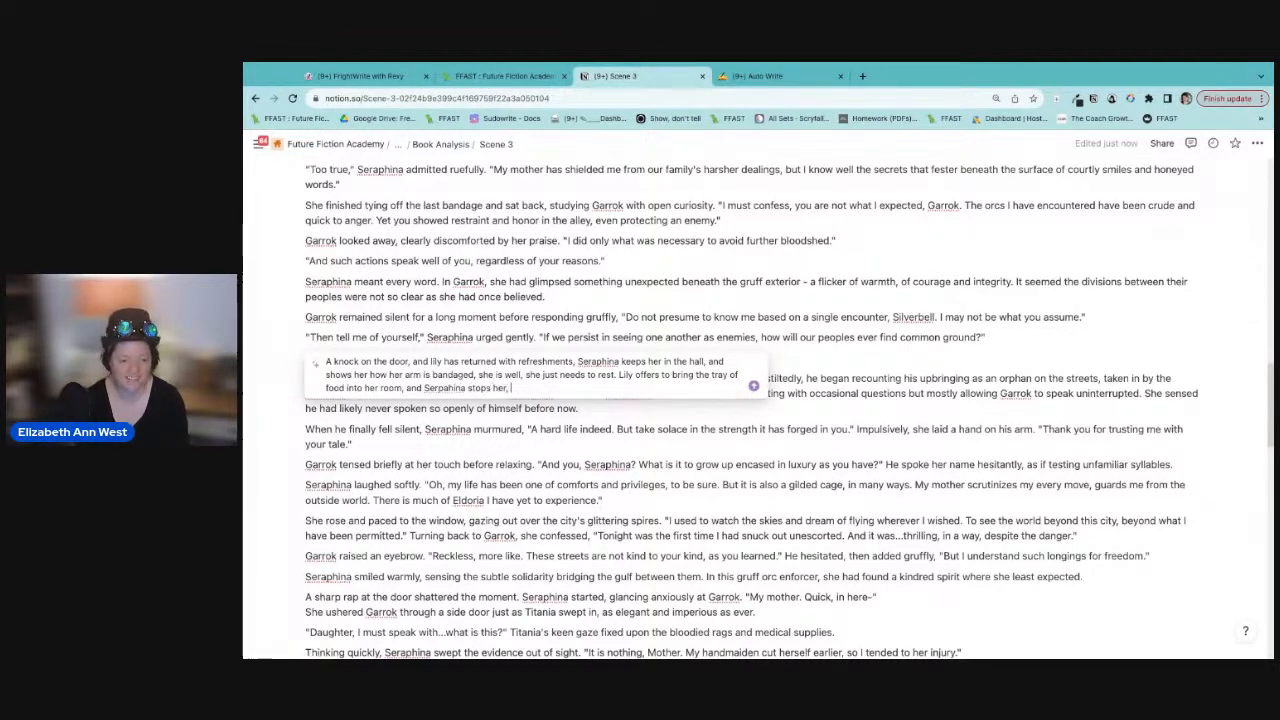
type("and takes it ")
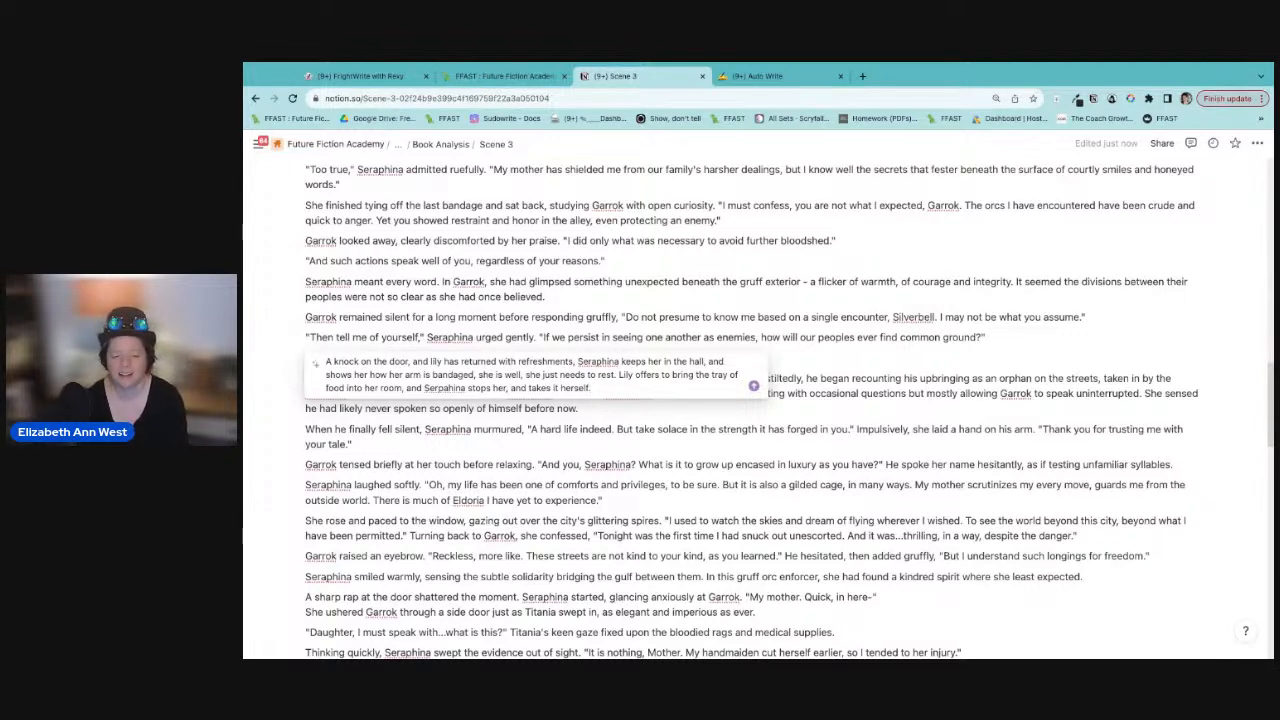
type("herself.")
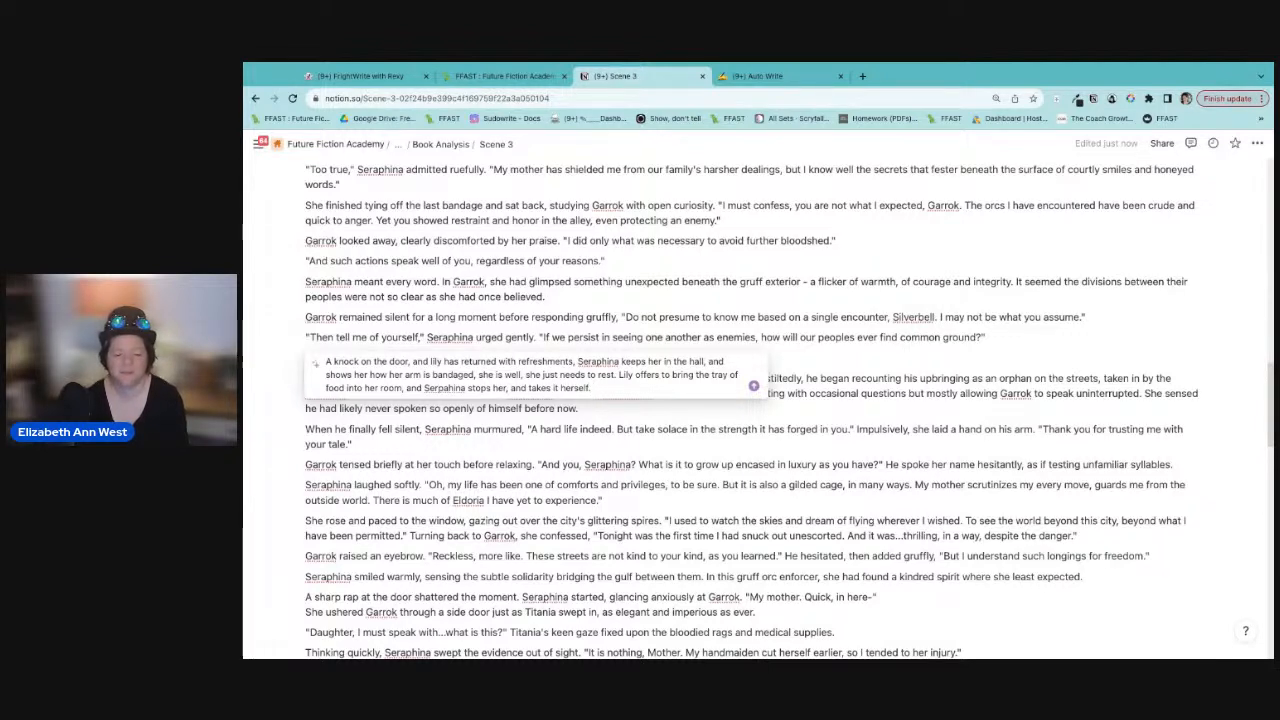
type(" Again closing the door")
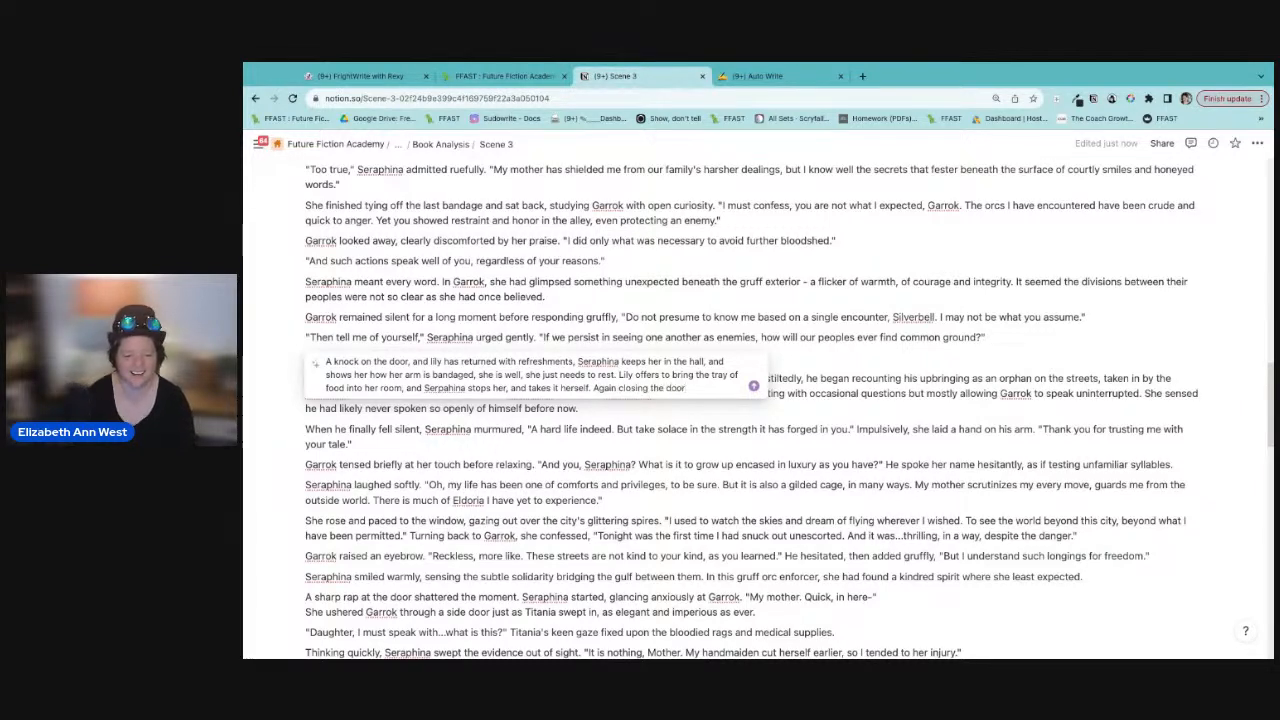
key("Return")
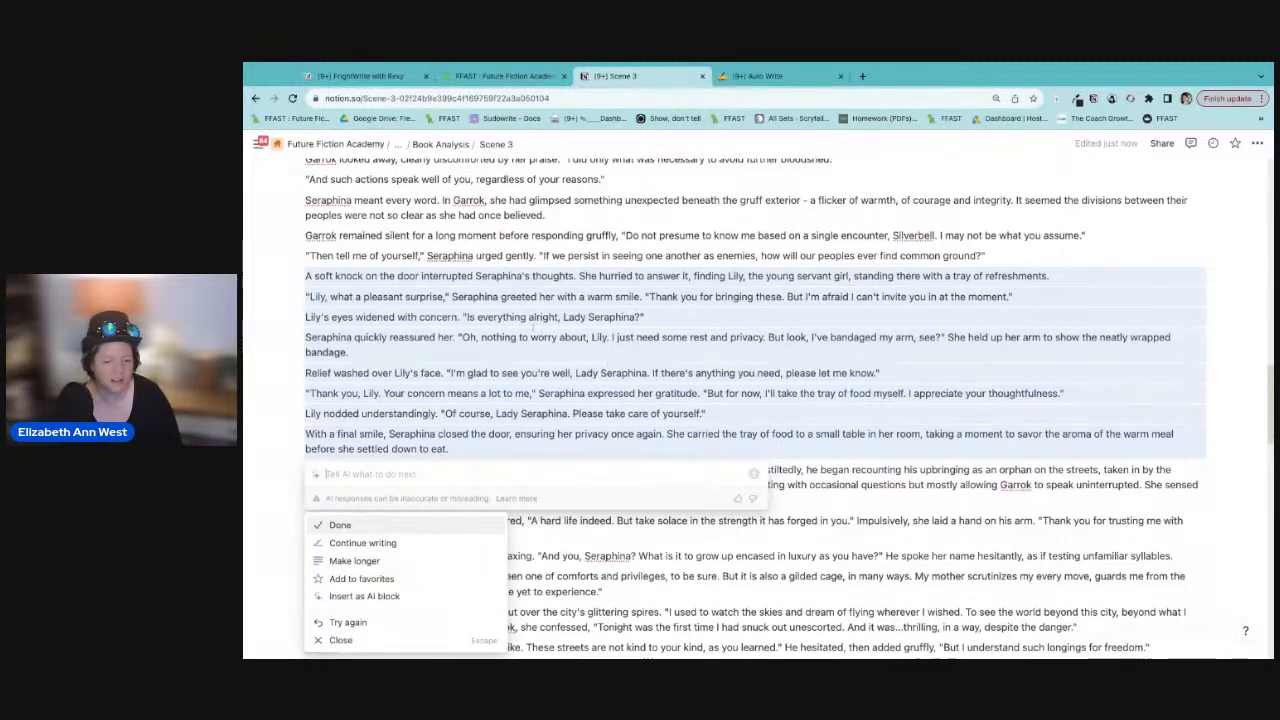
Step: Accept the generated passage of Lily's return and delete "before she settled down to eat" from its closing sentence
key("Return")
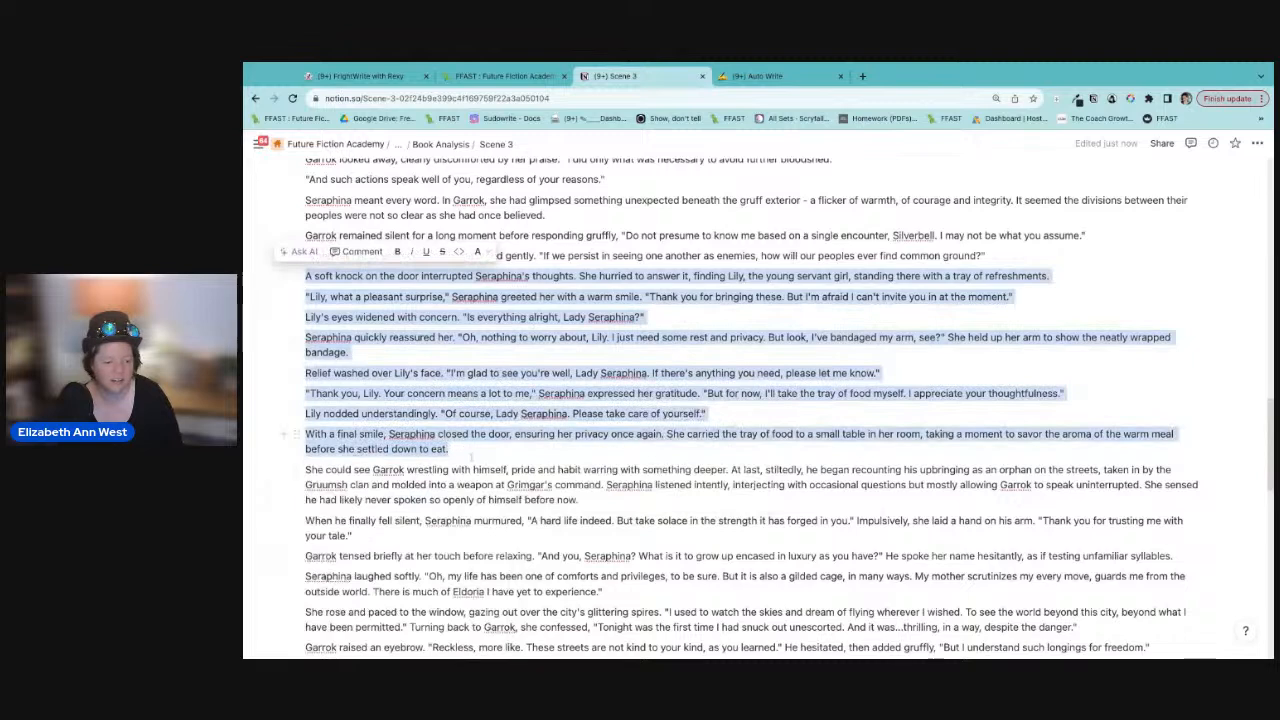
left_click(898, 436)
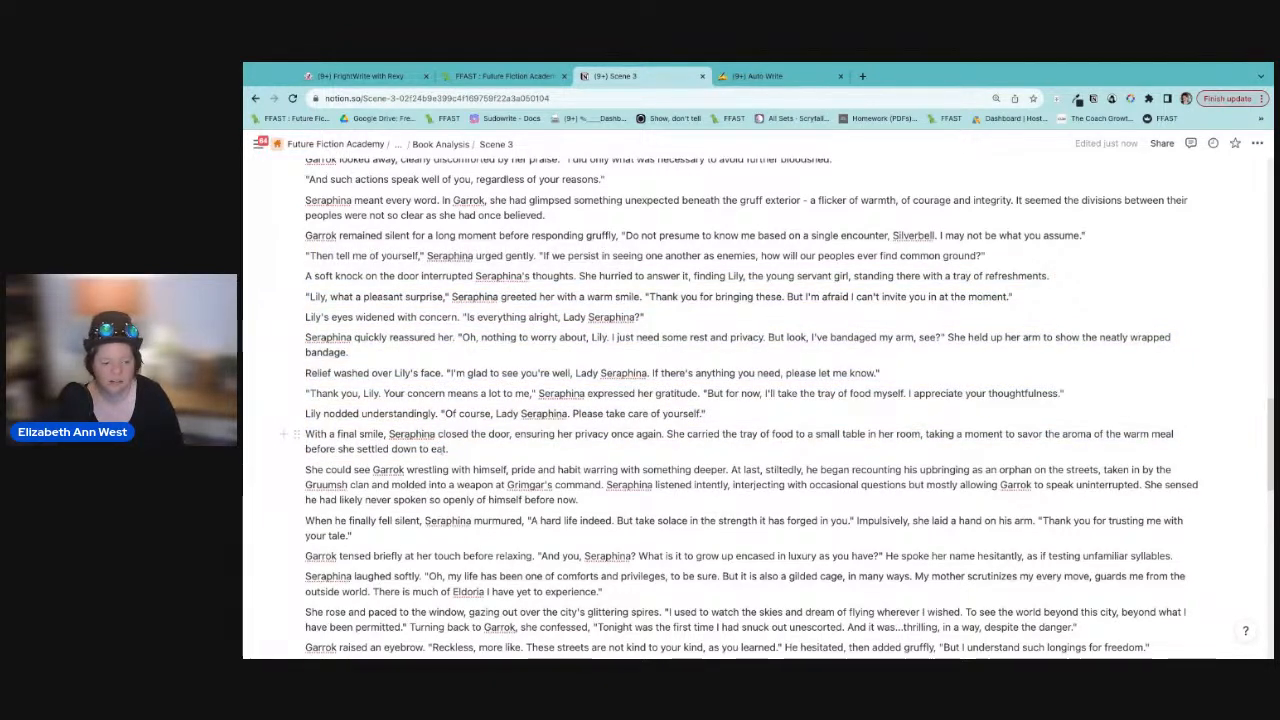
left_click_drag(440, 449, 298, 448)
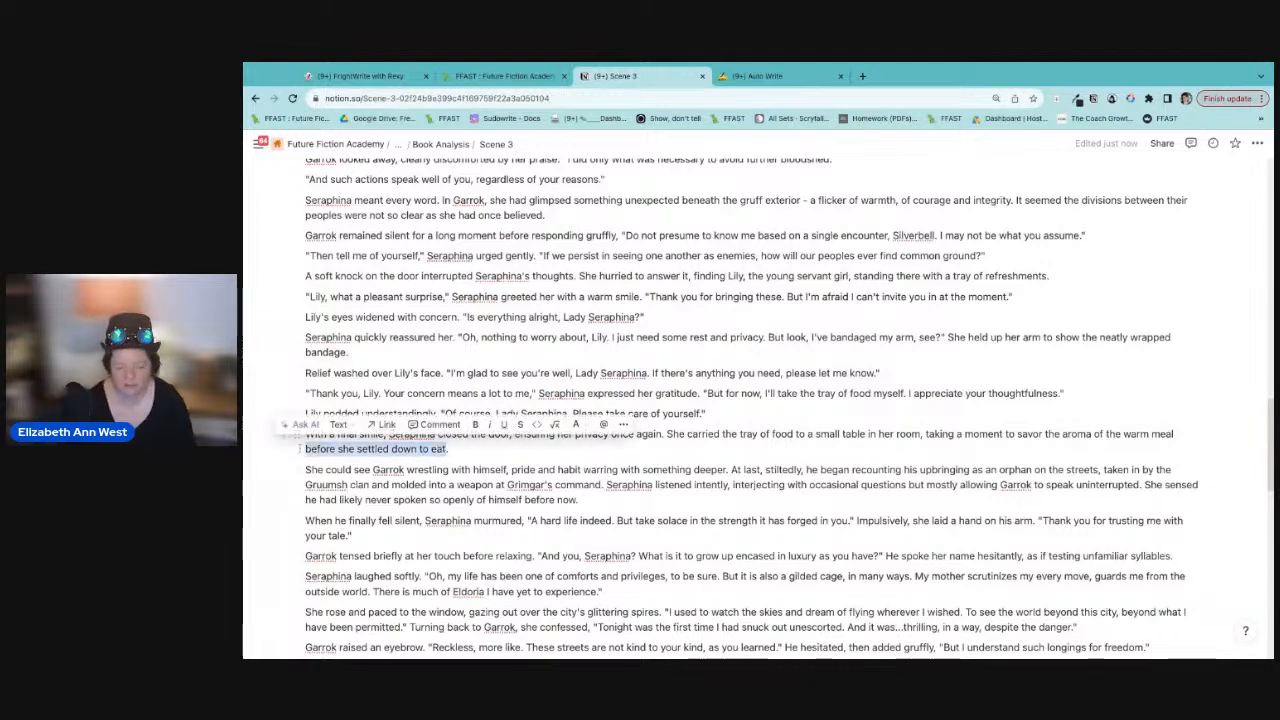
key("BackSpace")
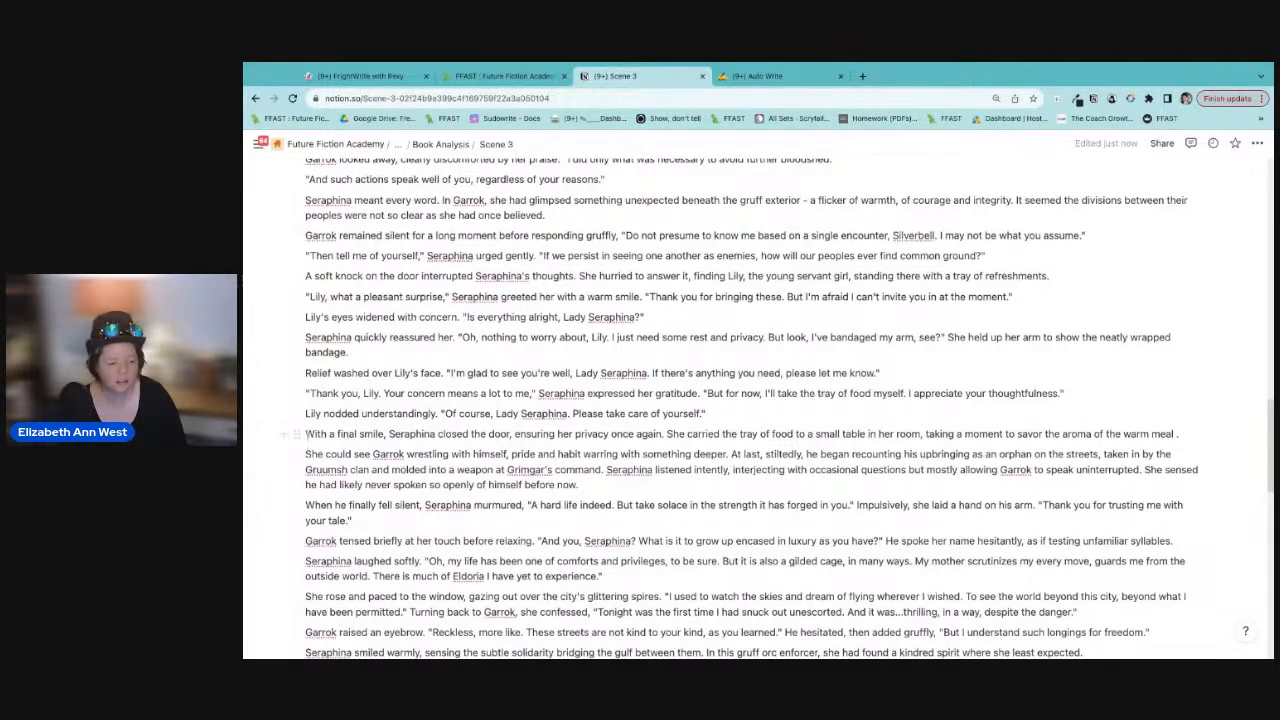
Step: Try lengthening the text from "Relief washed over Lily's face" through "Thank you for trusting me with your tale" twice with AI, and discard the response
left_click_drag(305, 372, 445, 525)
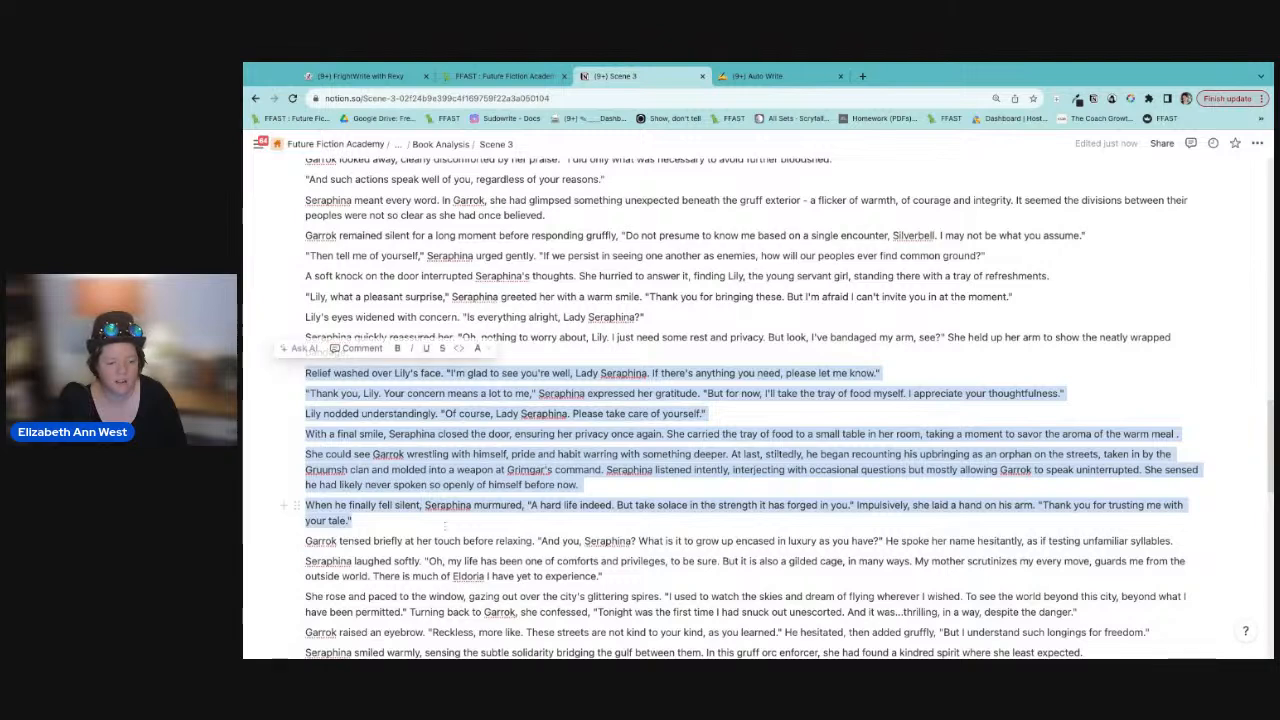
left_click(300, 348)
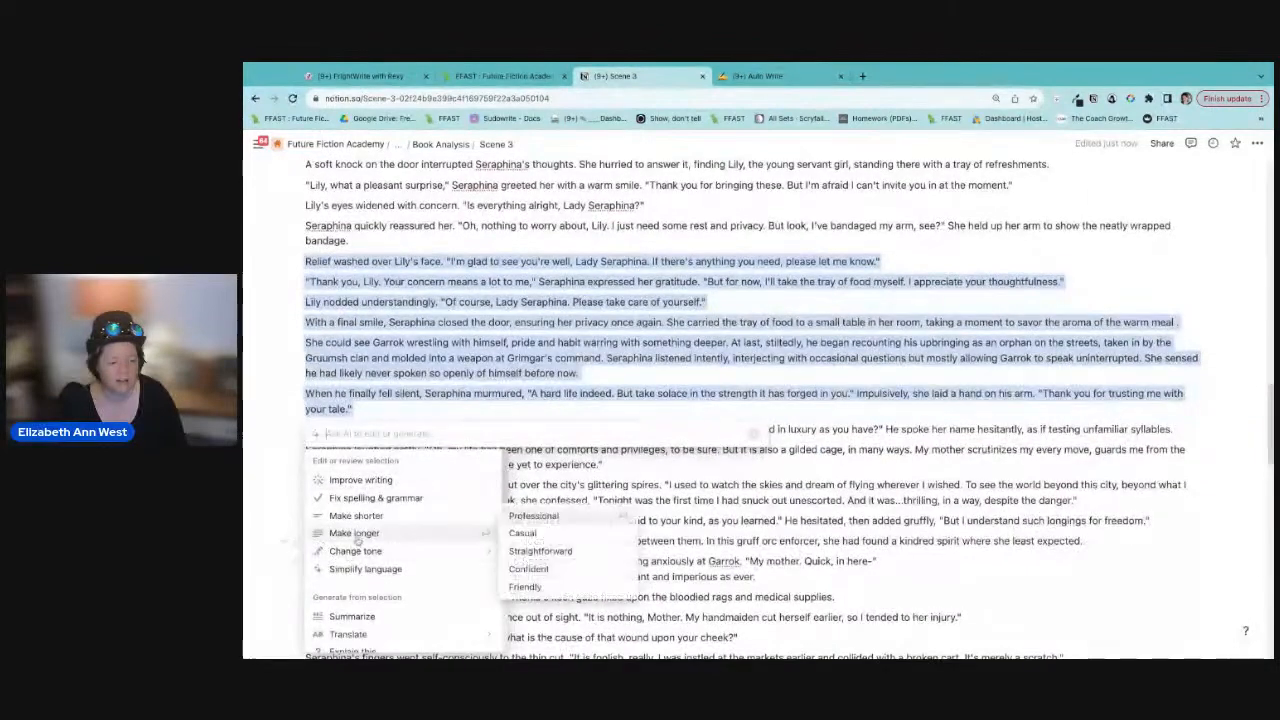
left_click(356, 534)
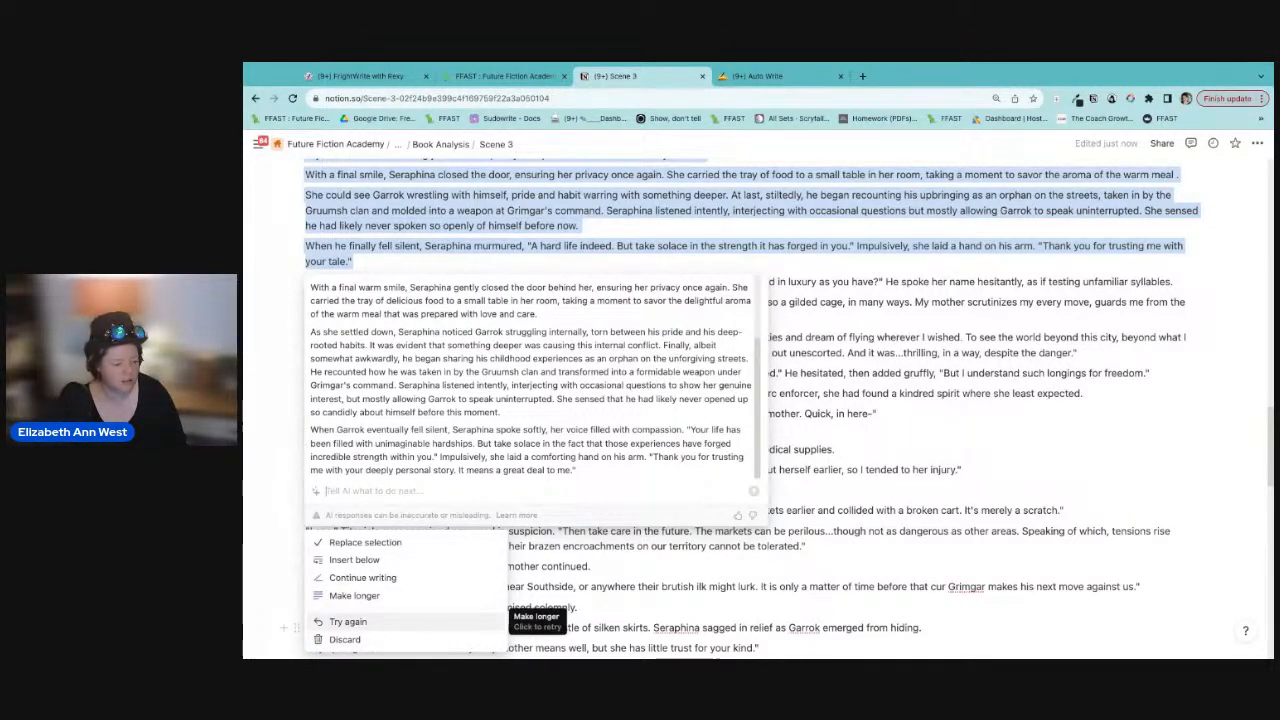
left_click(348, 621)
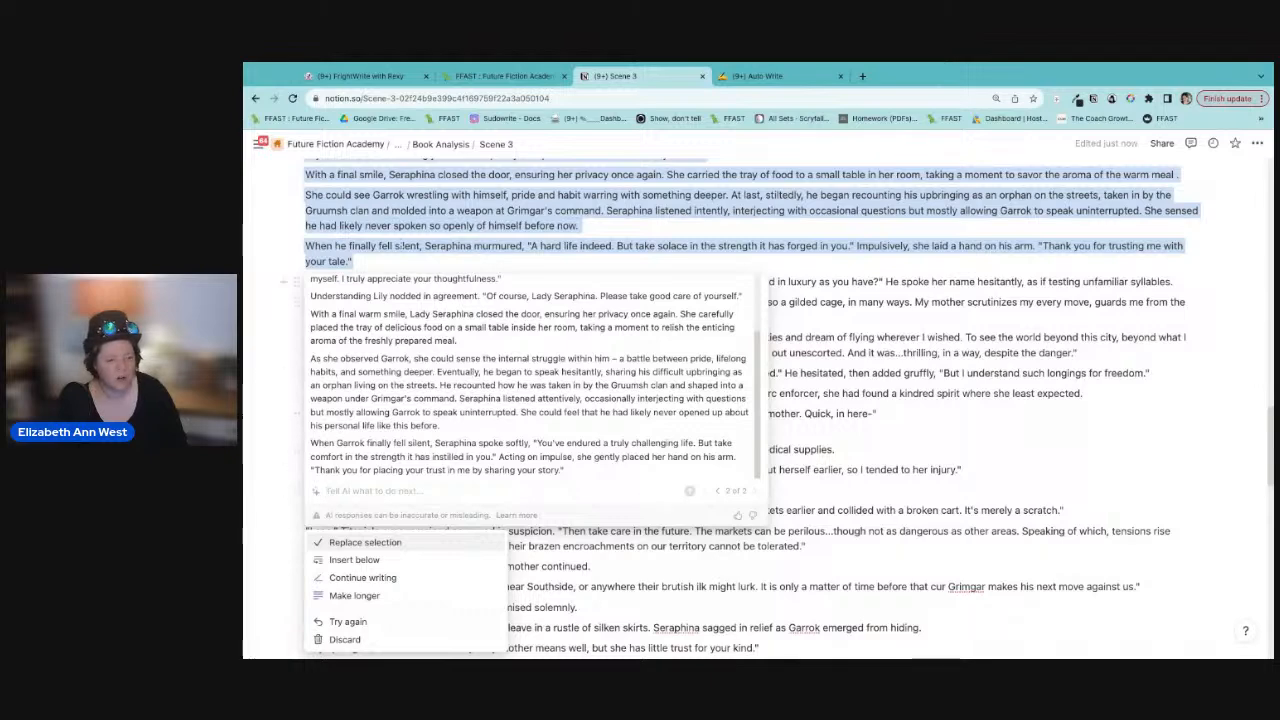
left_click(834, 417)
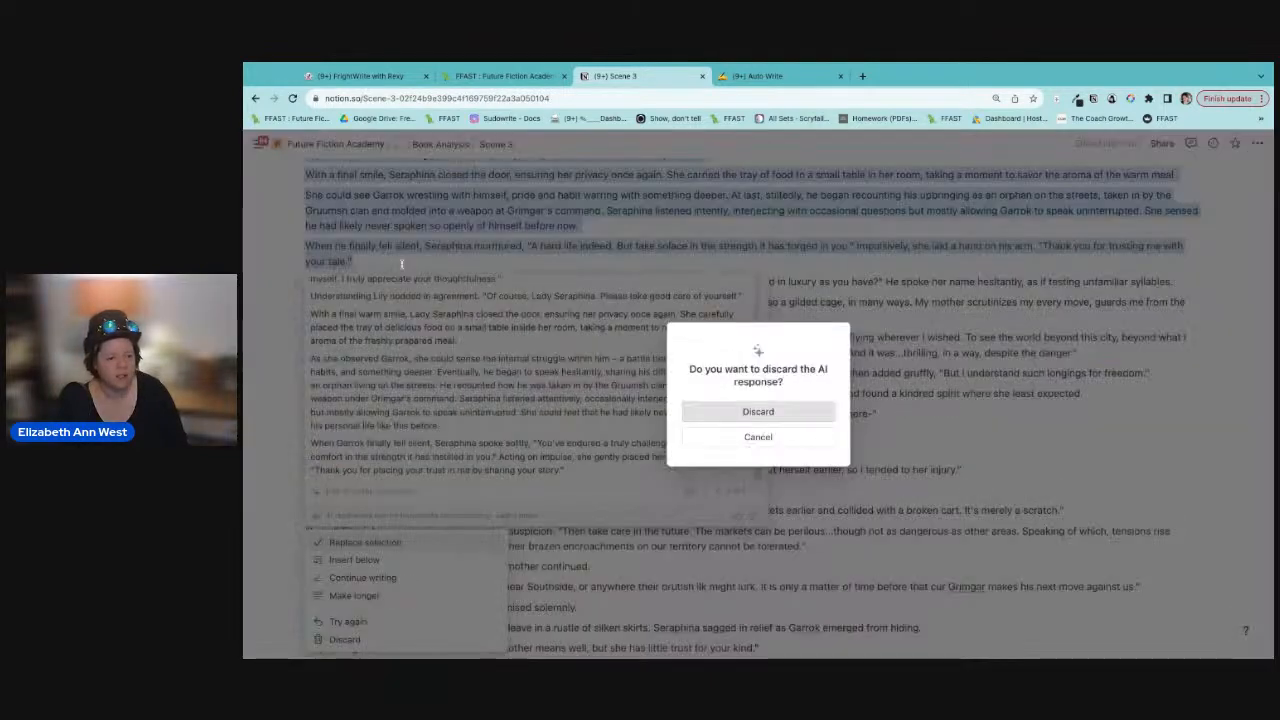
left_click(802, 411)
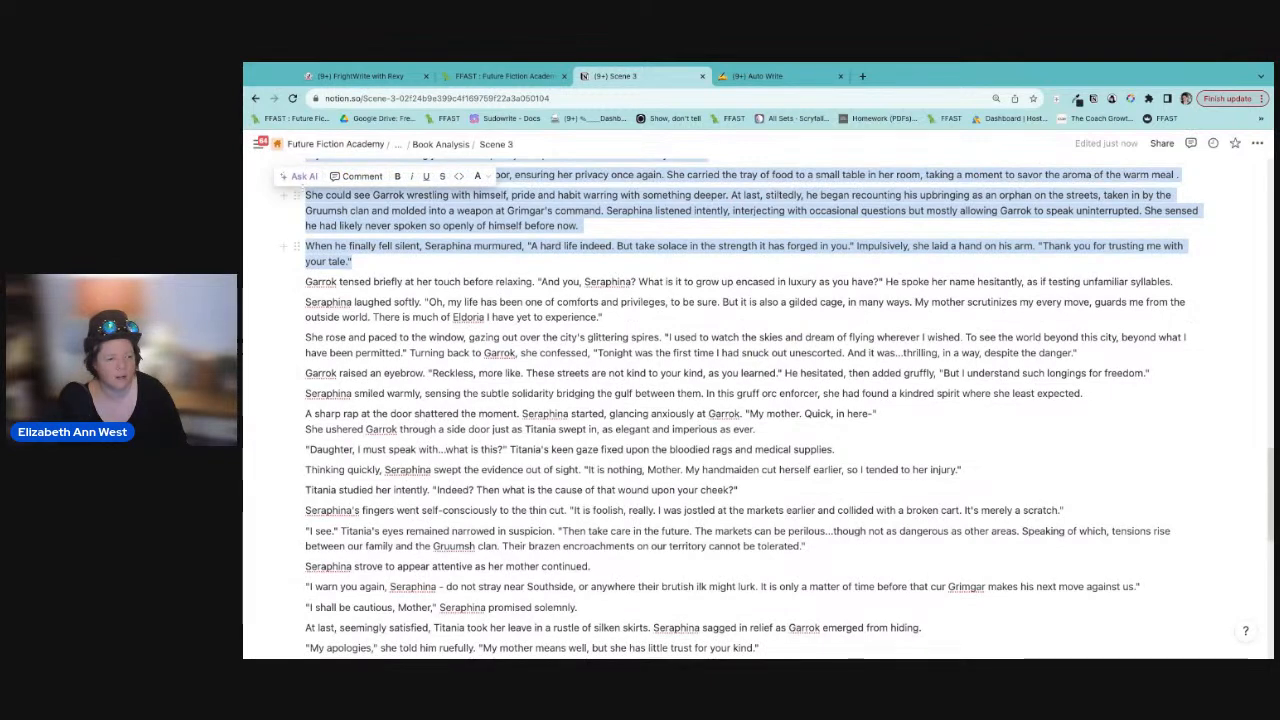
Step: Start a custom AI prompt for the selected paragraphs with "rewrite to make longer, make it dialogue"
left_click(301, 178)
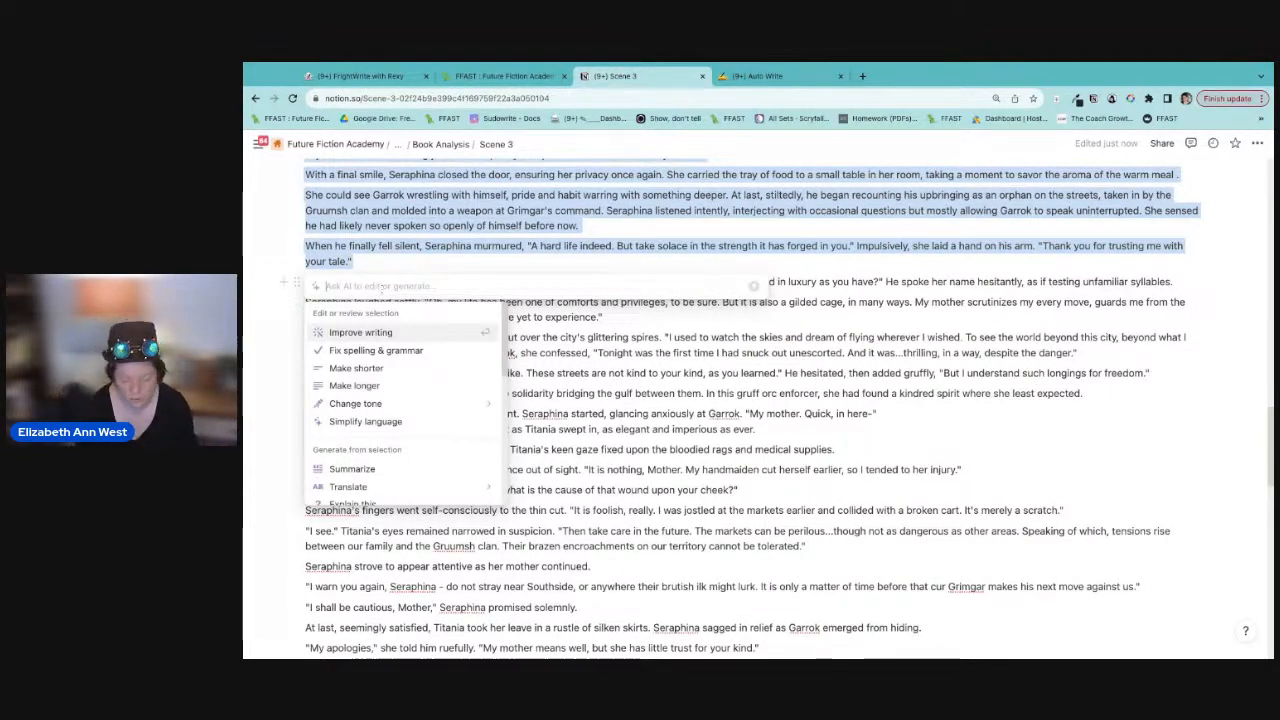
type("rewrite to make long")
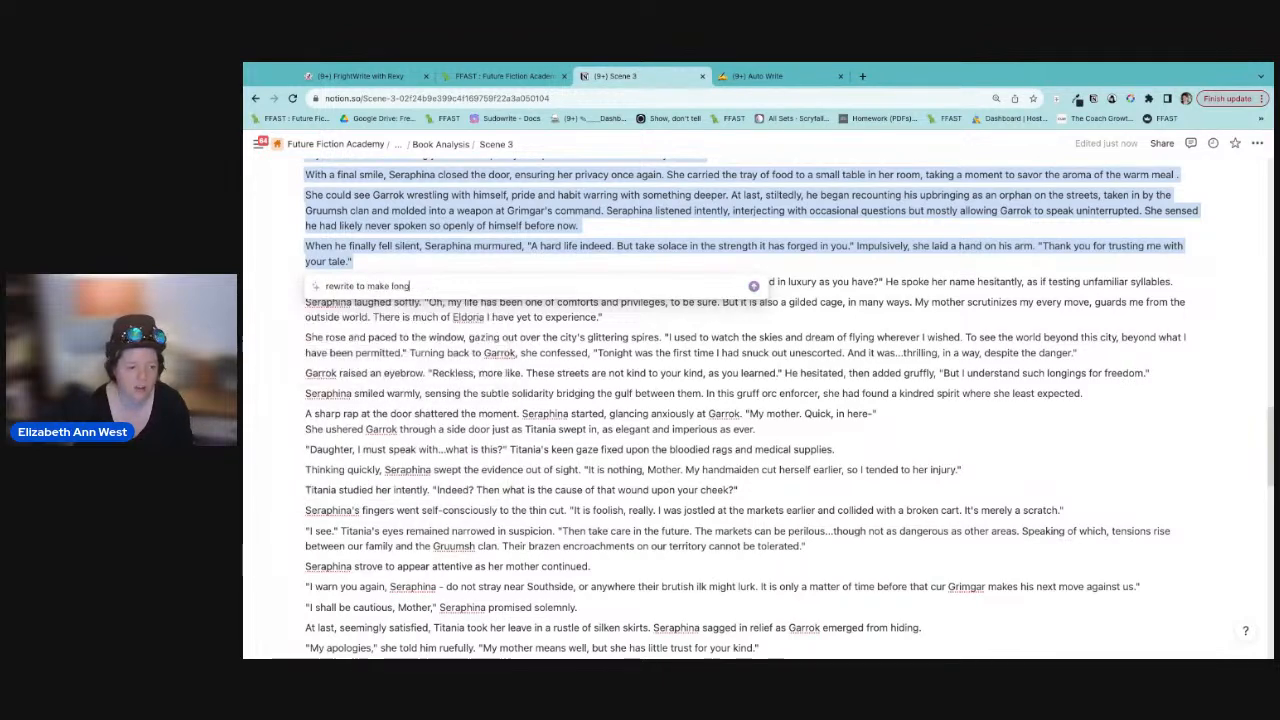
type("er, make it diu")
key("BackSpace")
key("BackSpace")
type("if")
type("logue")
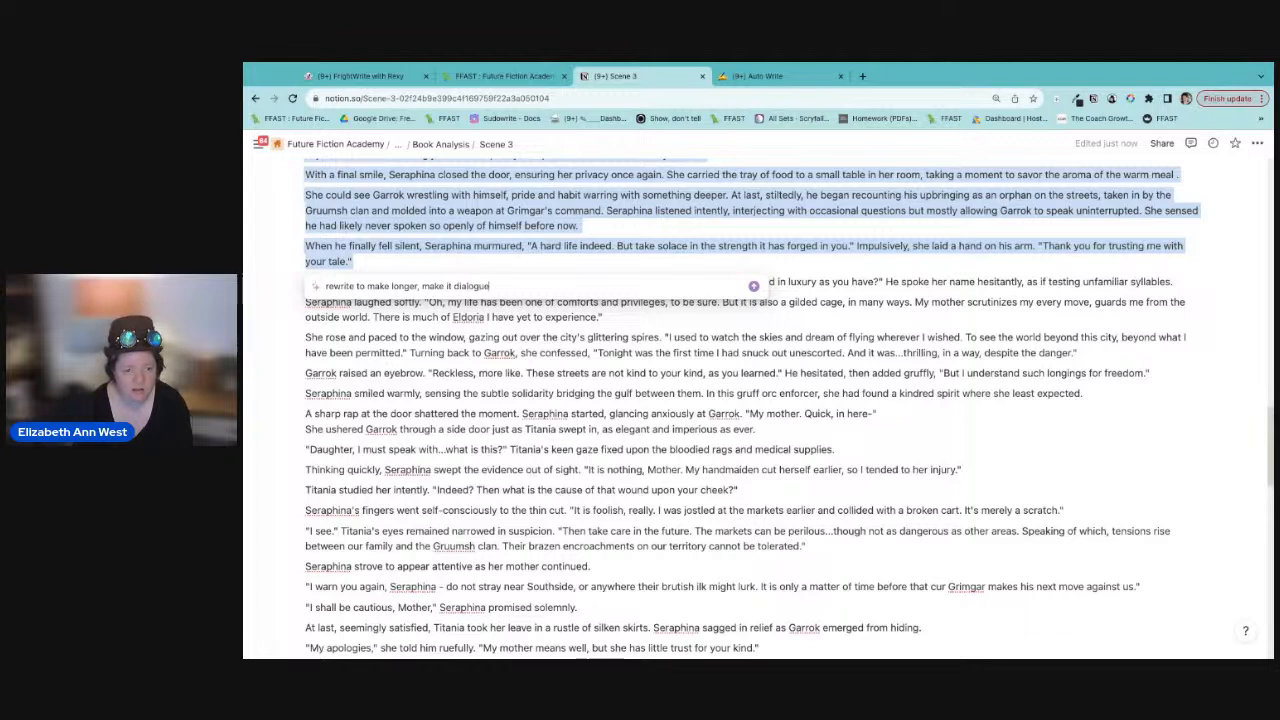
Step: Continue the AI prompt with "inventing Garrok's childhood bringing in Clevin"
type(" inventing Garrok's ")
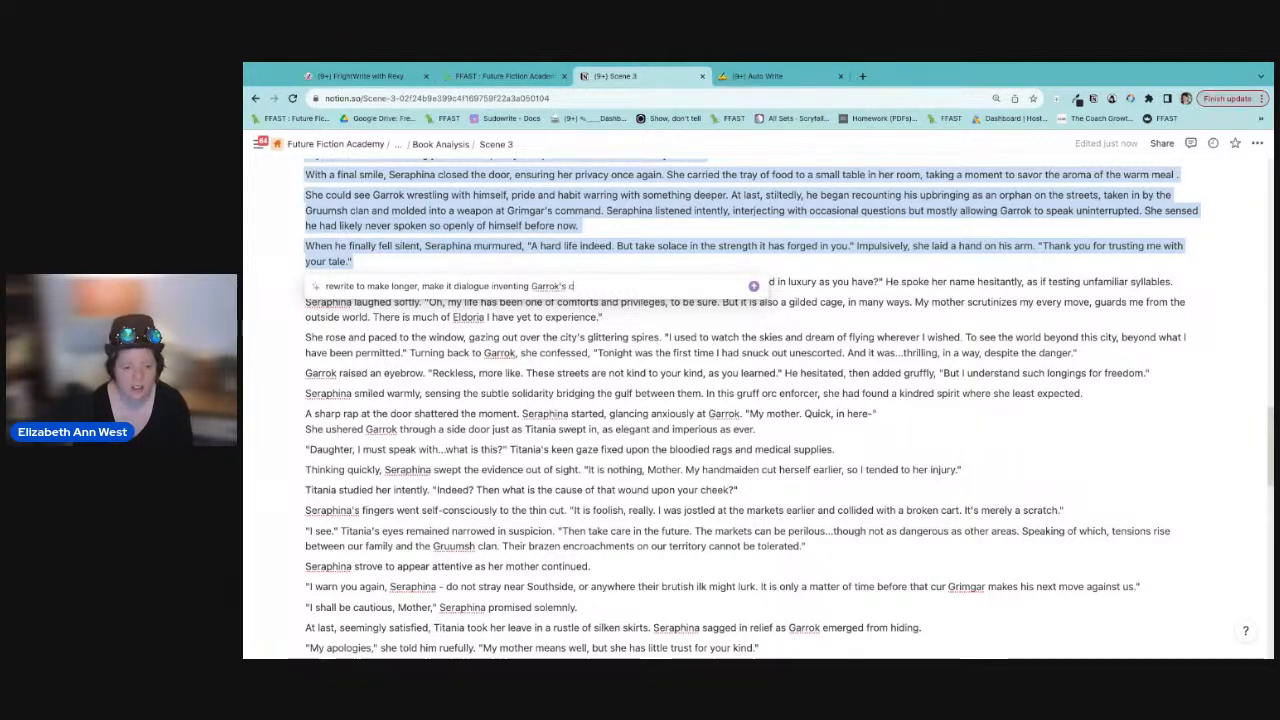
type("childhood bring")
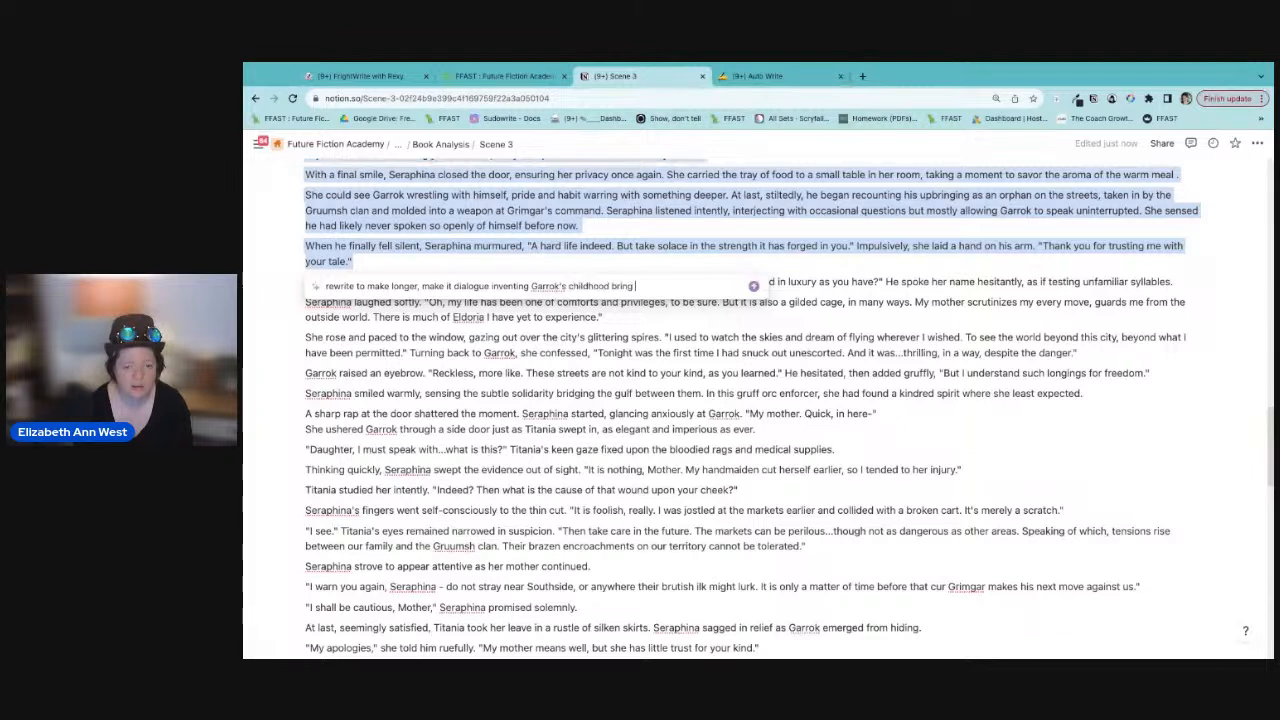
type("in in")
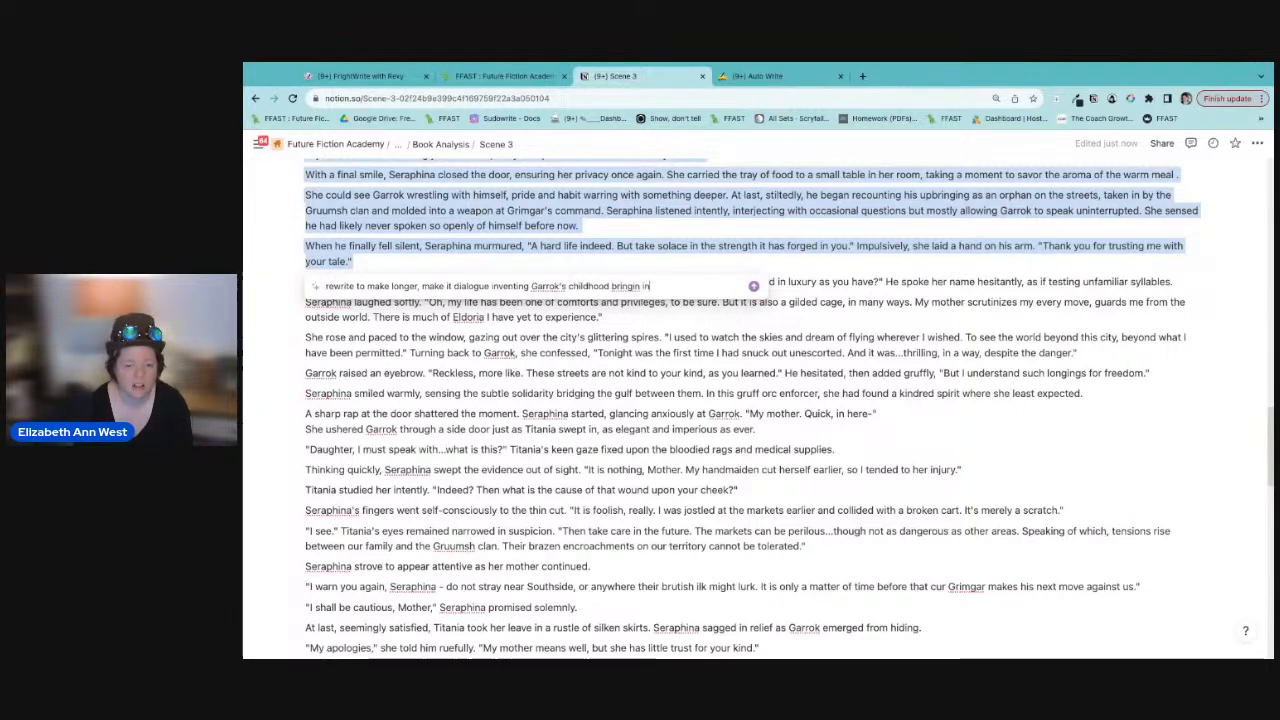
key("BackSpace")
key("BackSpace")
key("BackSpace")
type("g in Clevin")
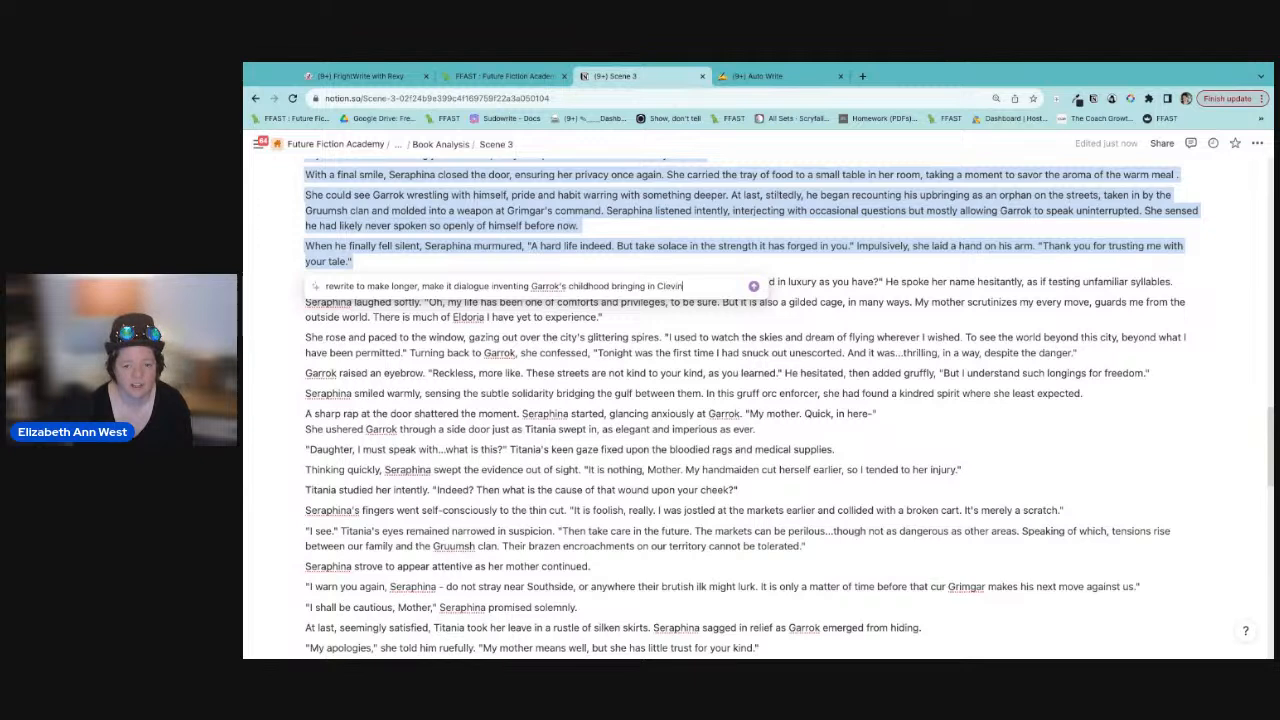
Step: Describe Clevin in the prompt with ", someone who is an orc thought to have hume blood because he's smaller and smarter."
type(", someone who")
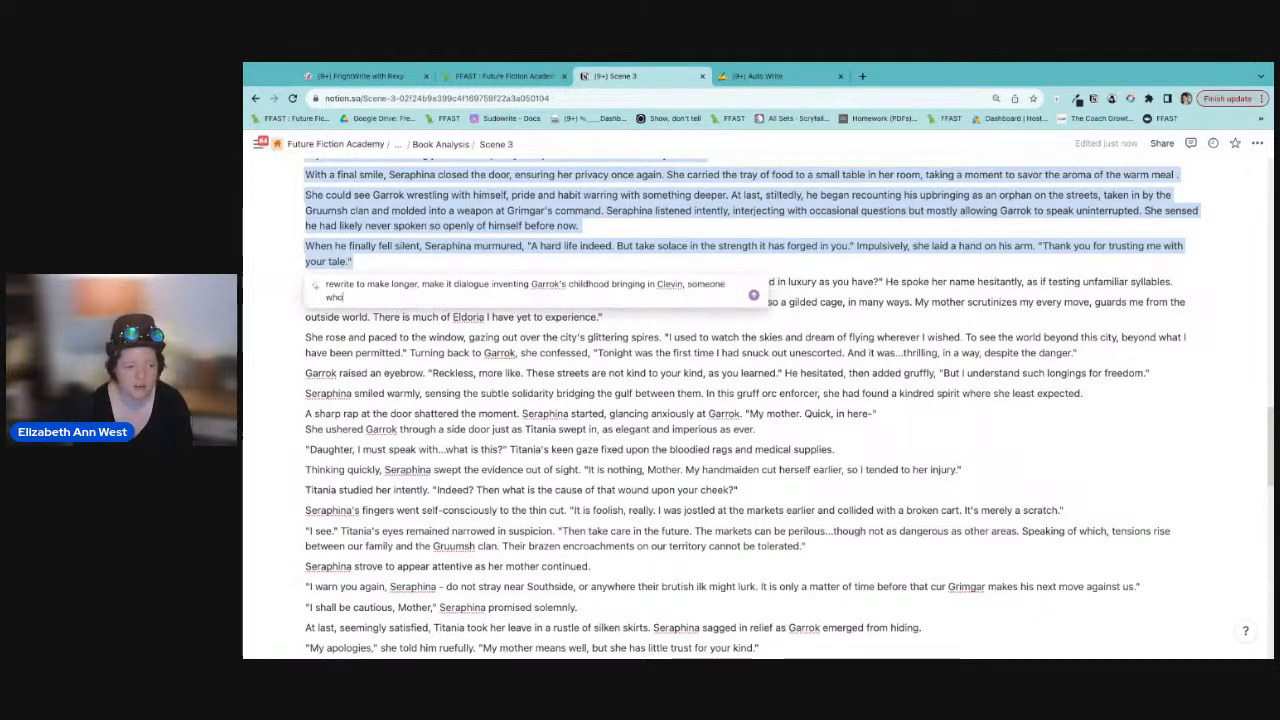
type(" w is a")
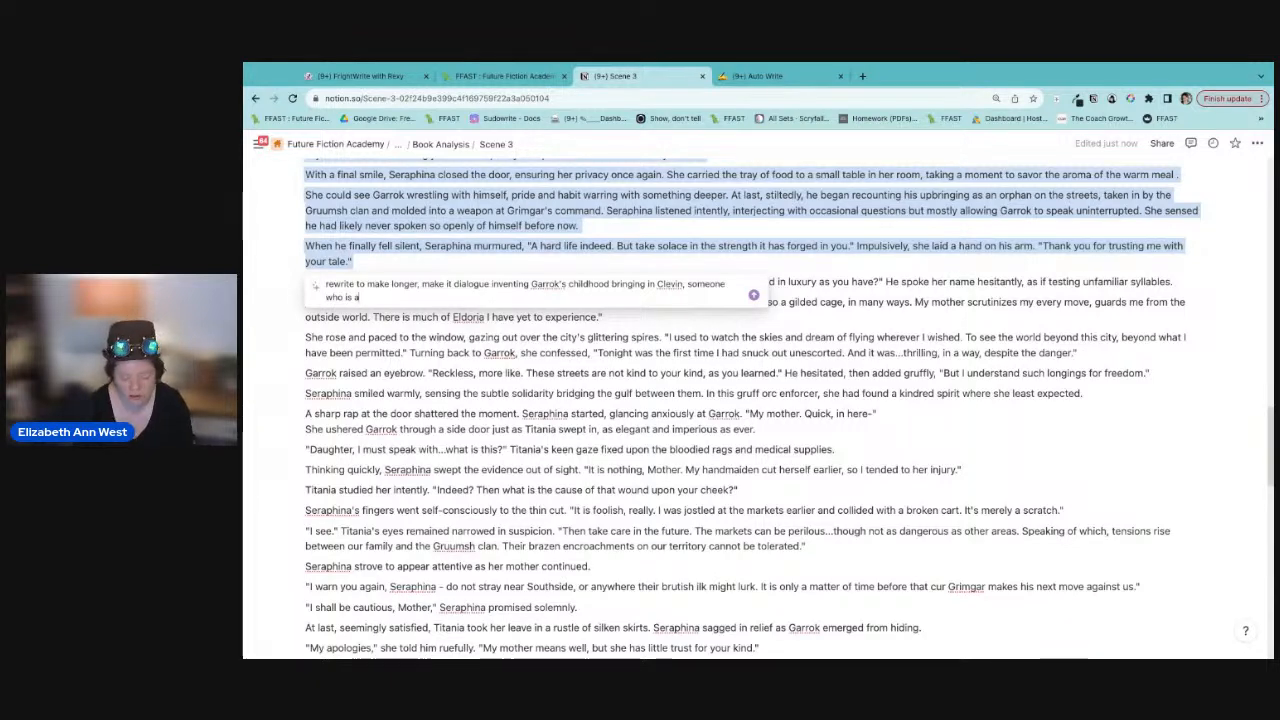
type("n orc though ")
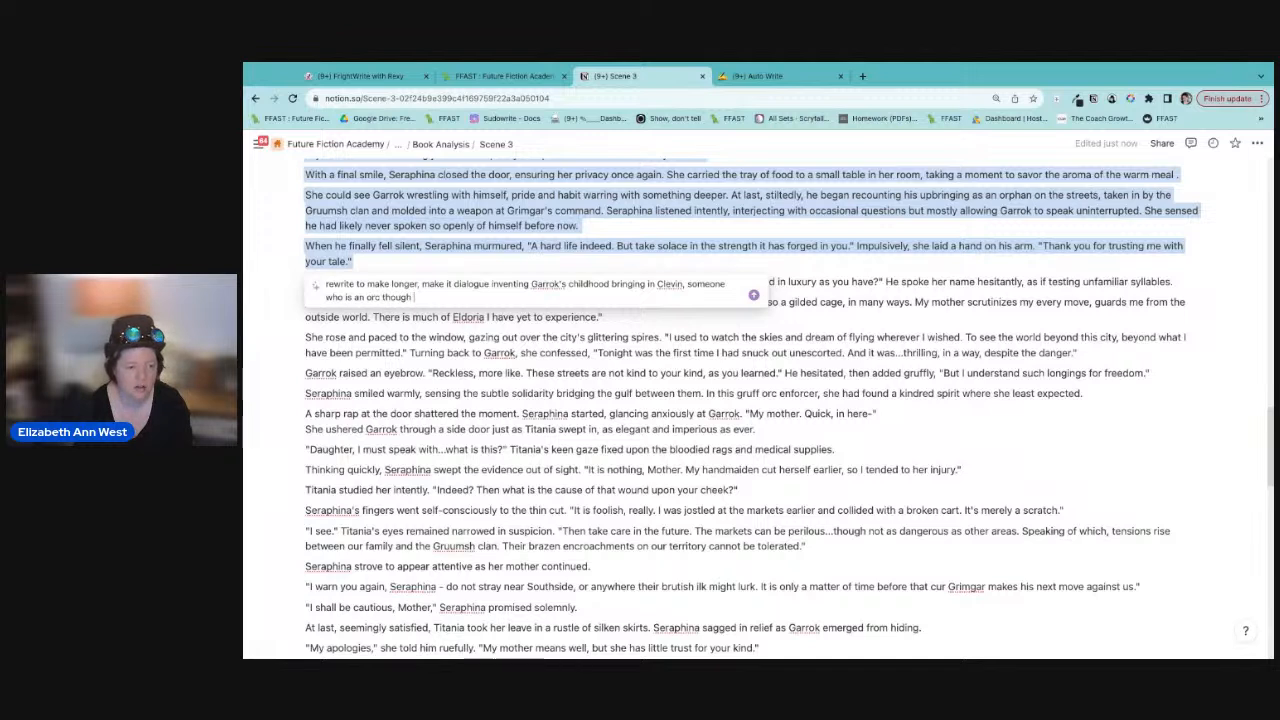
type("t to have hume blood beca")
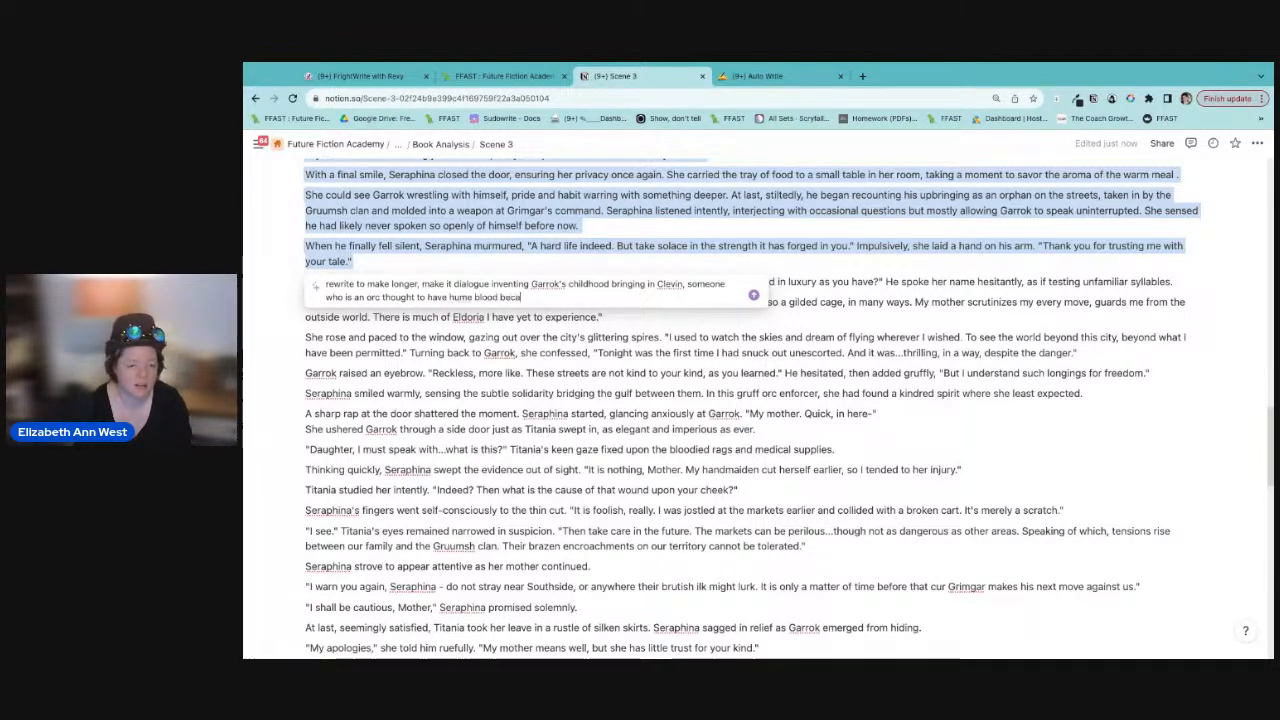
type("use he's smaller and smar")
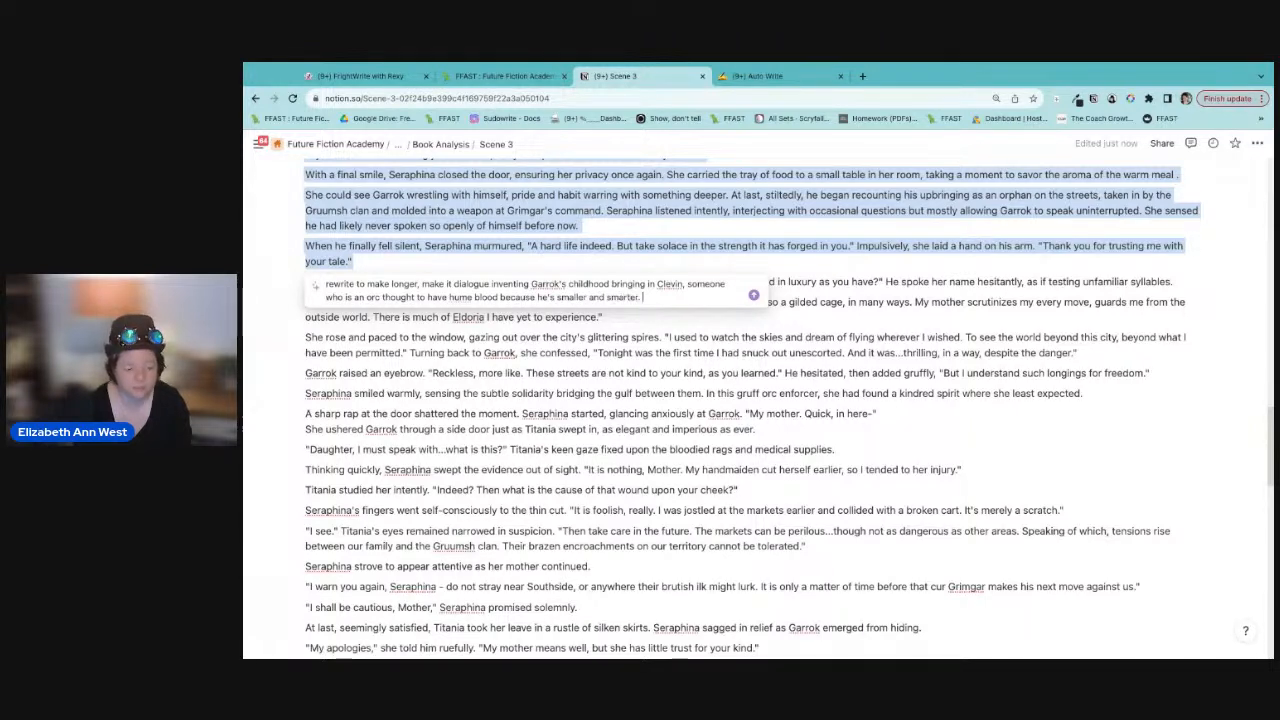
Step: Add the instruction "Have Seraphina offer Garrok food, and it be comical that the portion sizes" to the AI prompt
type("ter. Have Seraphi")
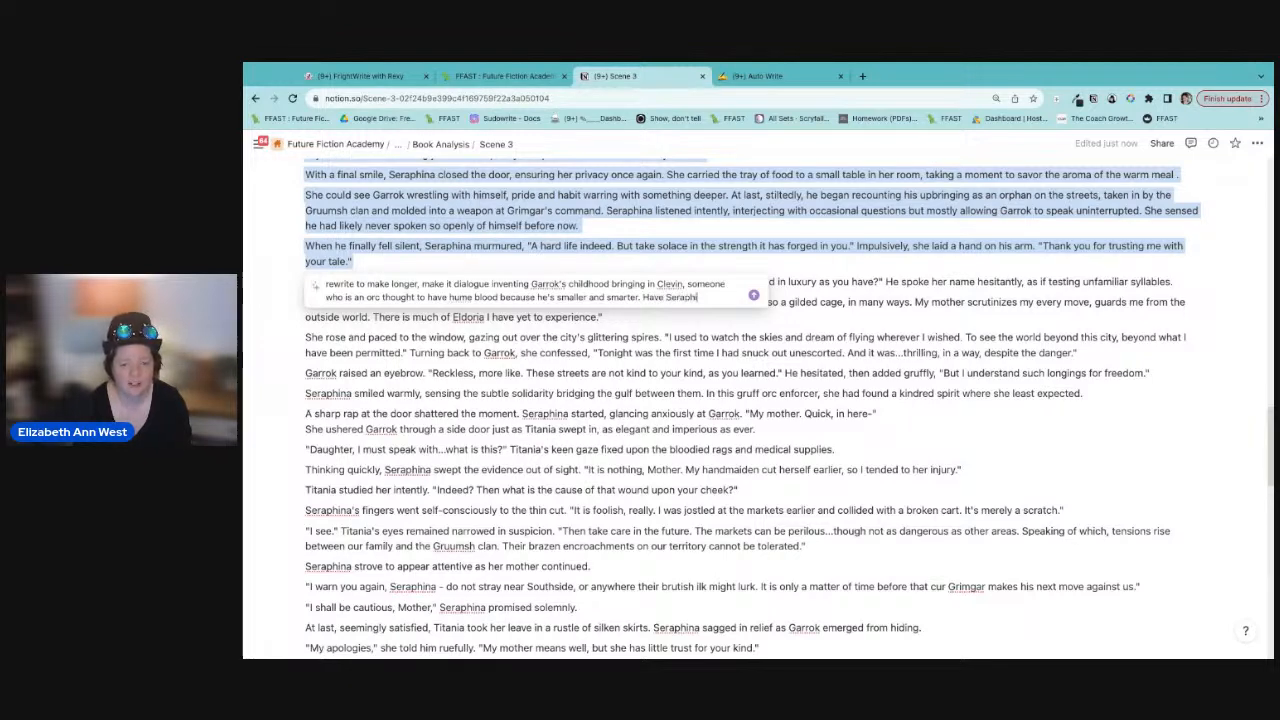
type("na offer")
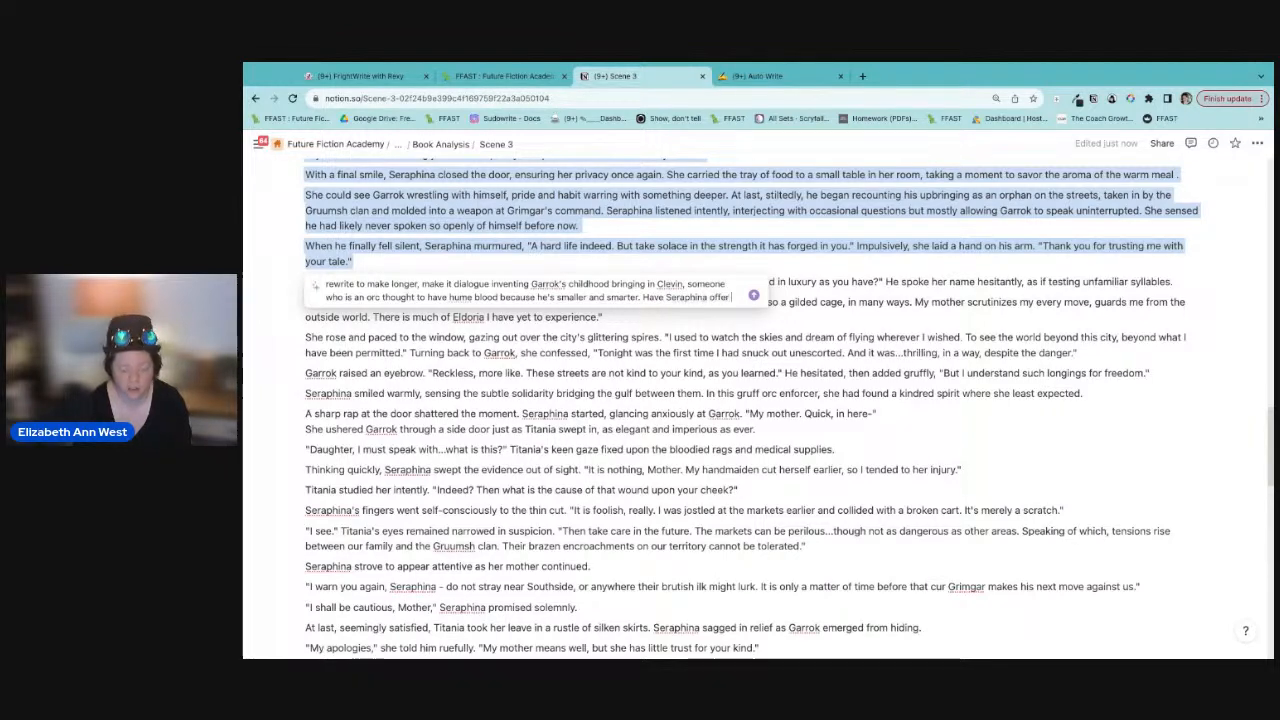
type(" Garrok food,")
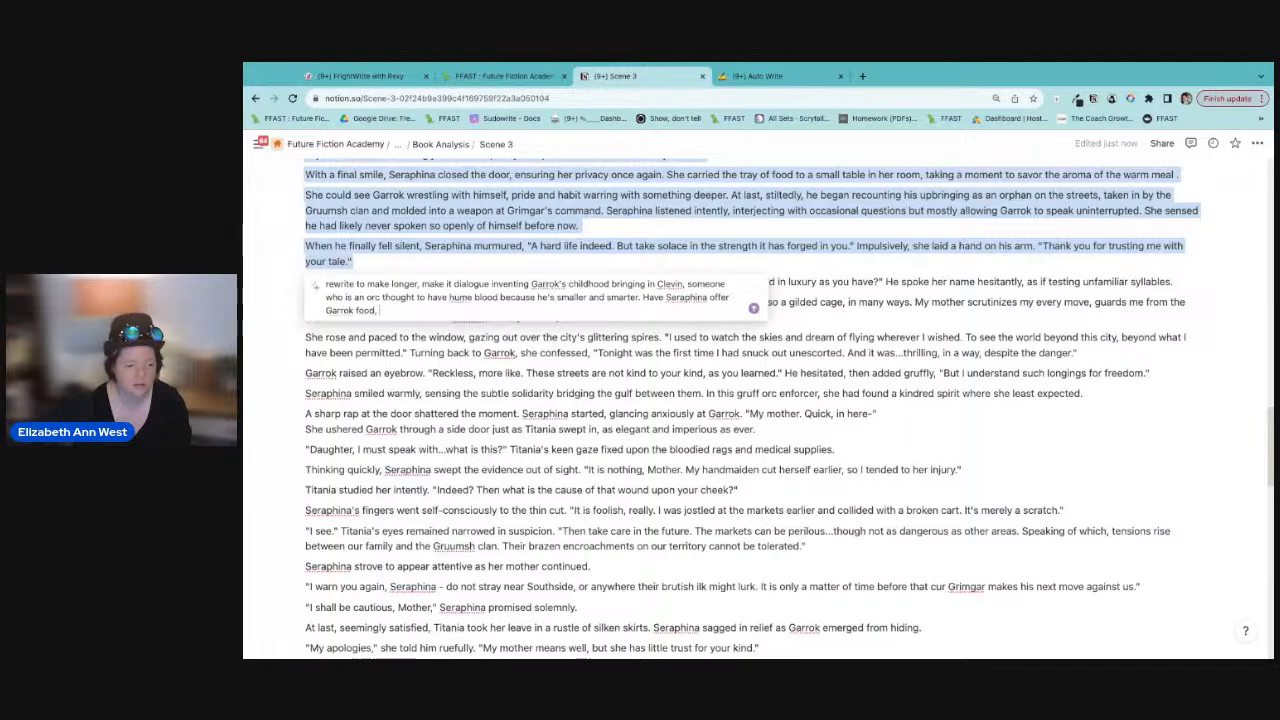
type(" and it be comic")
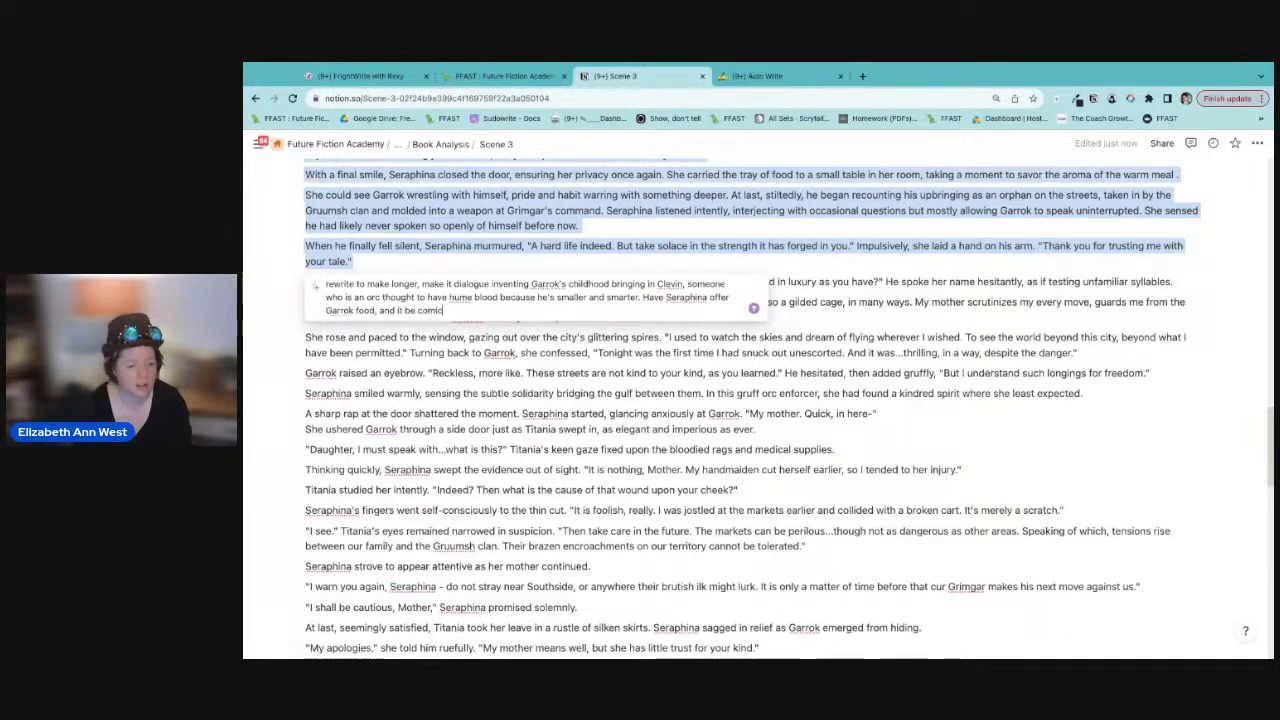
type("al that the port")
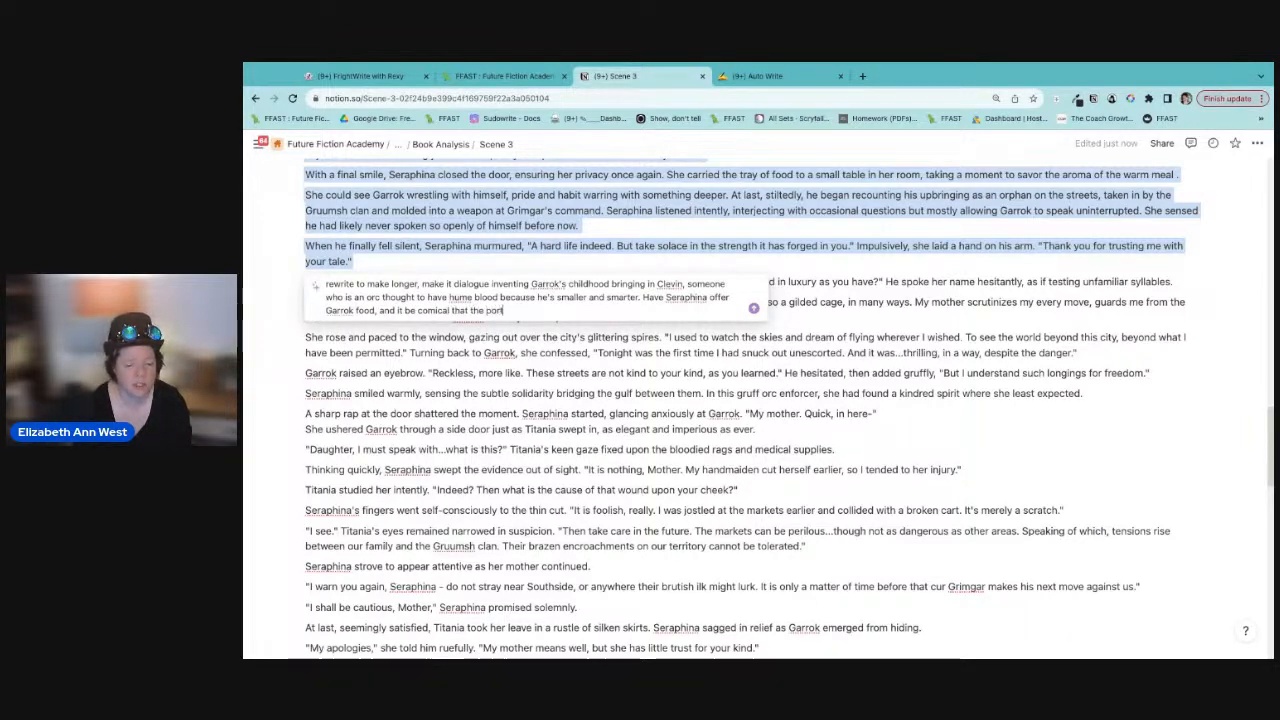
type("ion sizes")
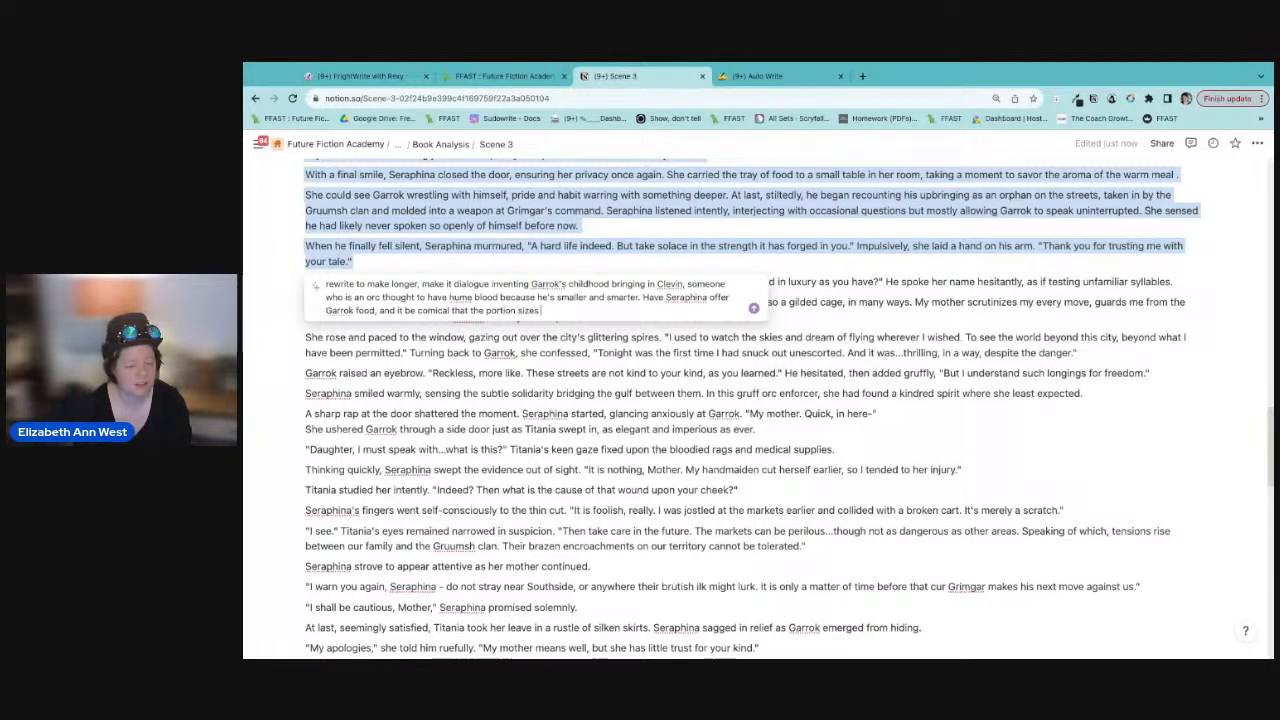
Step: Complete the portion-size instruction with "are for a 4 foot pixie, not a 6.5 foot orc."
type(" are f")
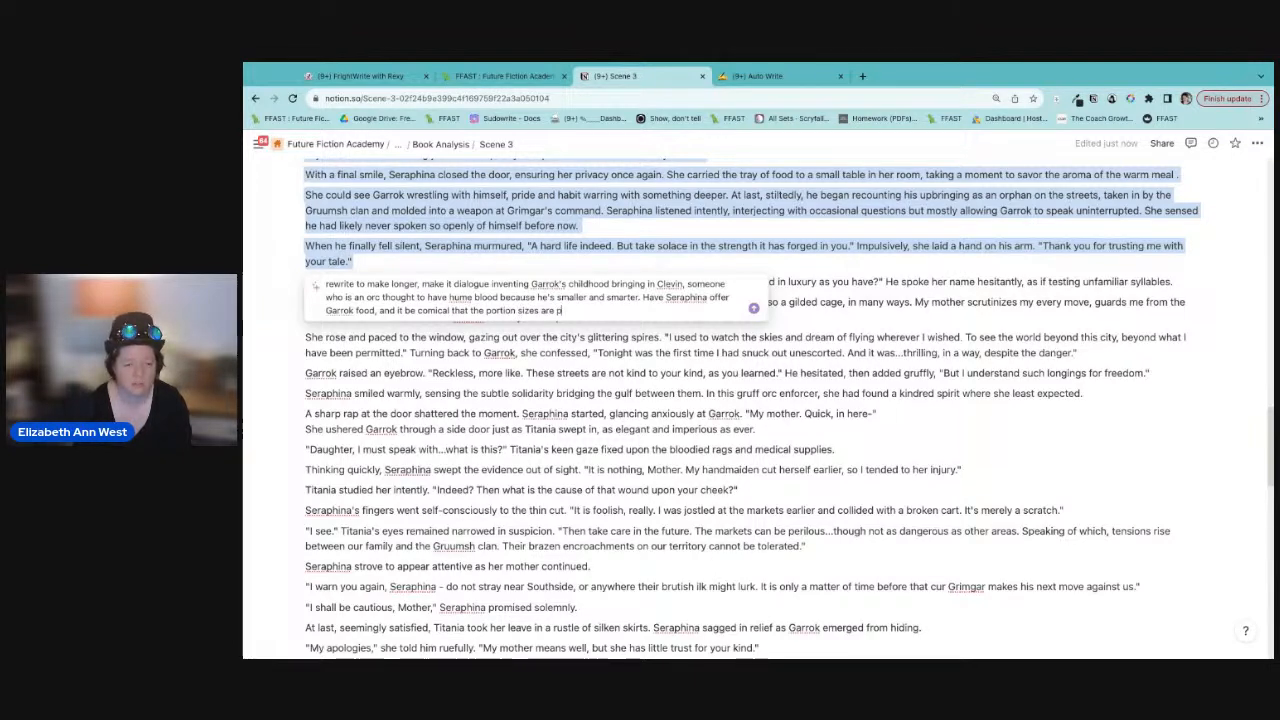
type("or a")
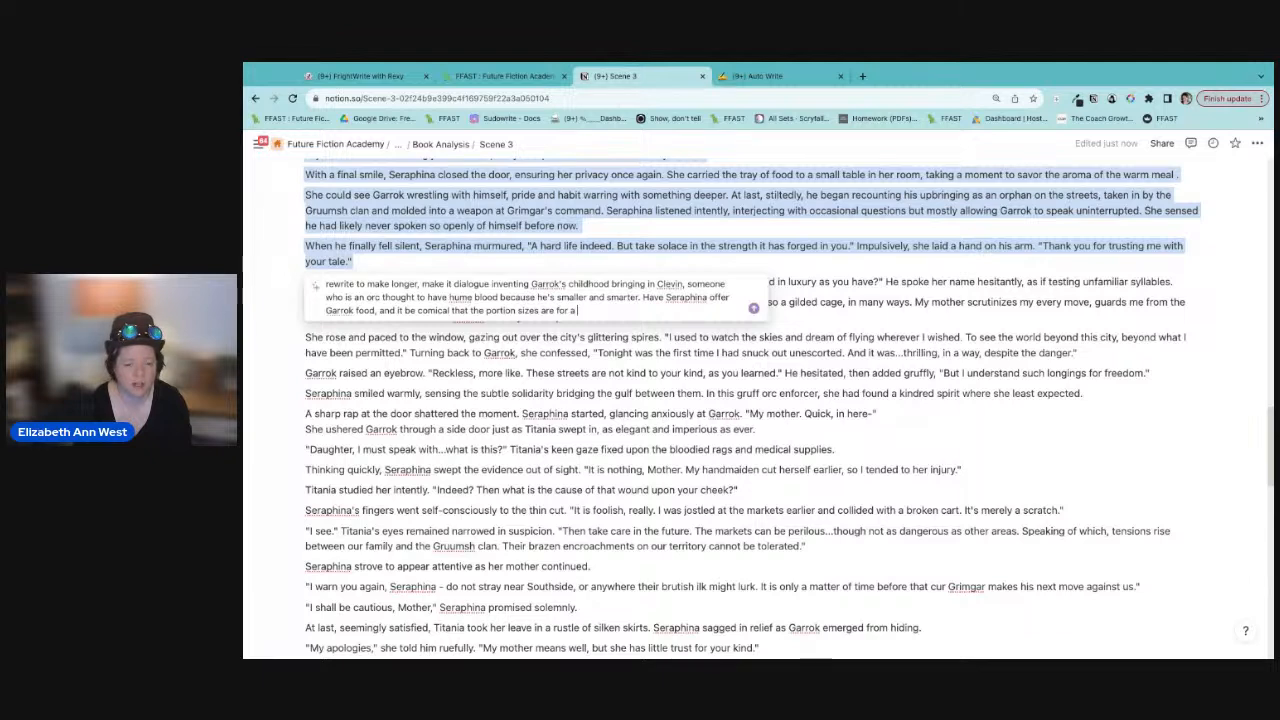
type(" 4")
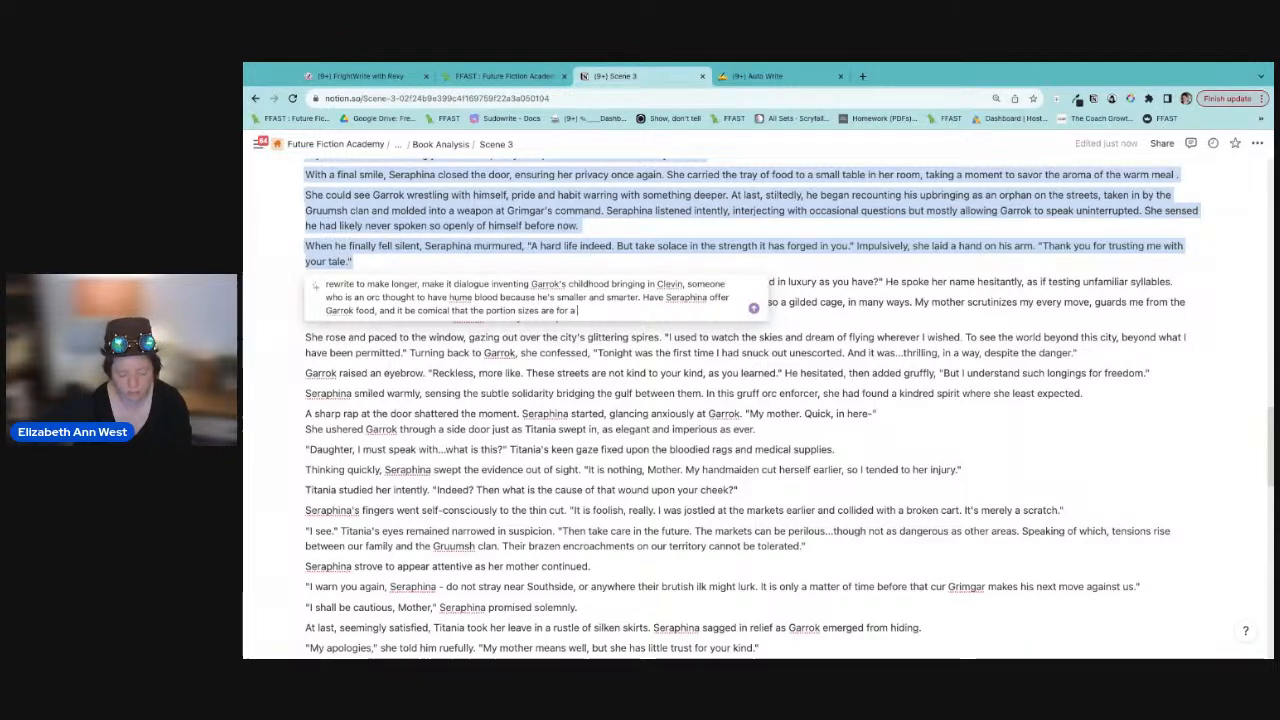
type(" foot pi")
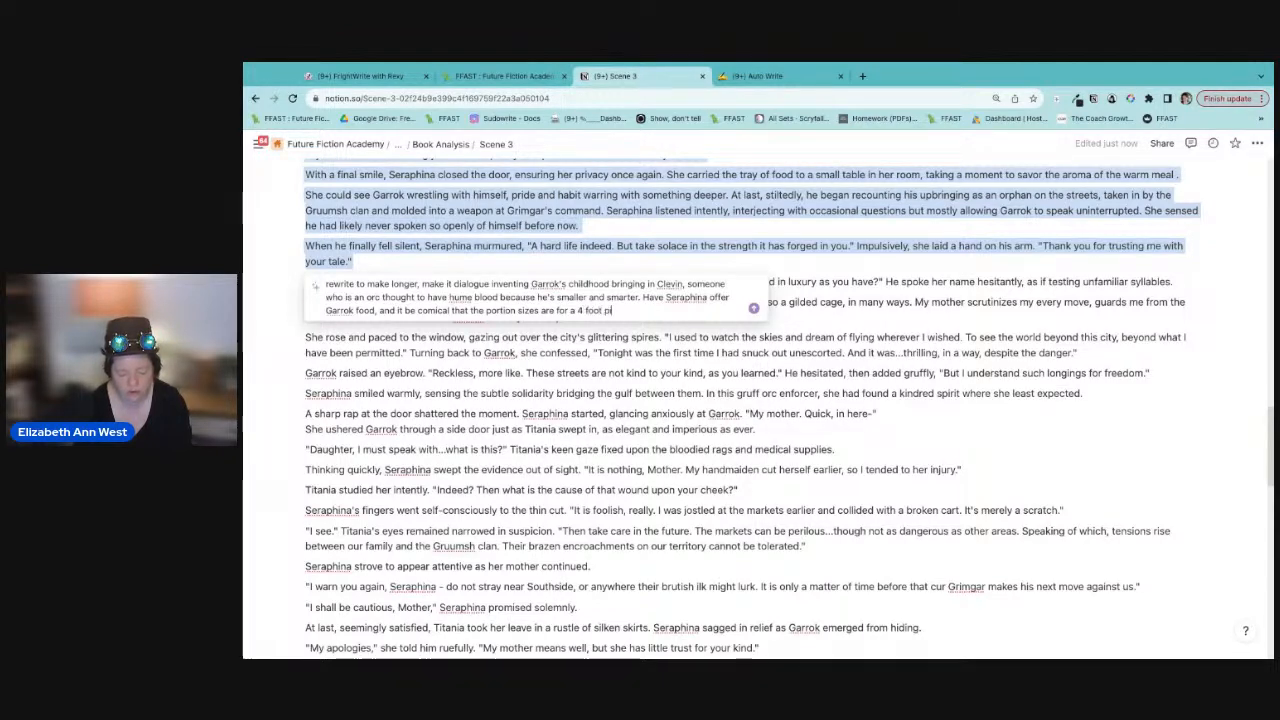
type("xie, not a")
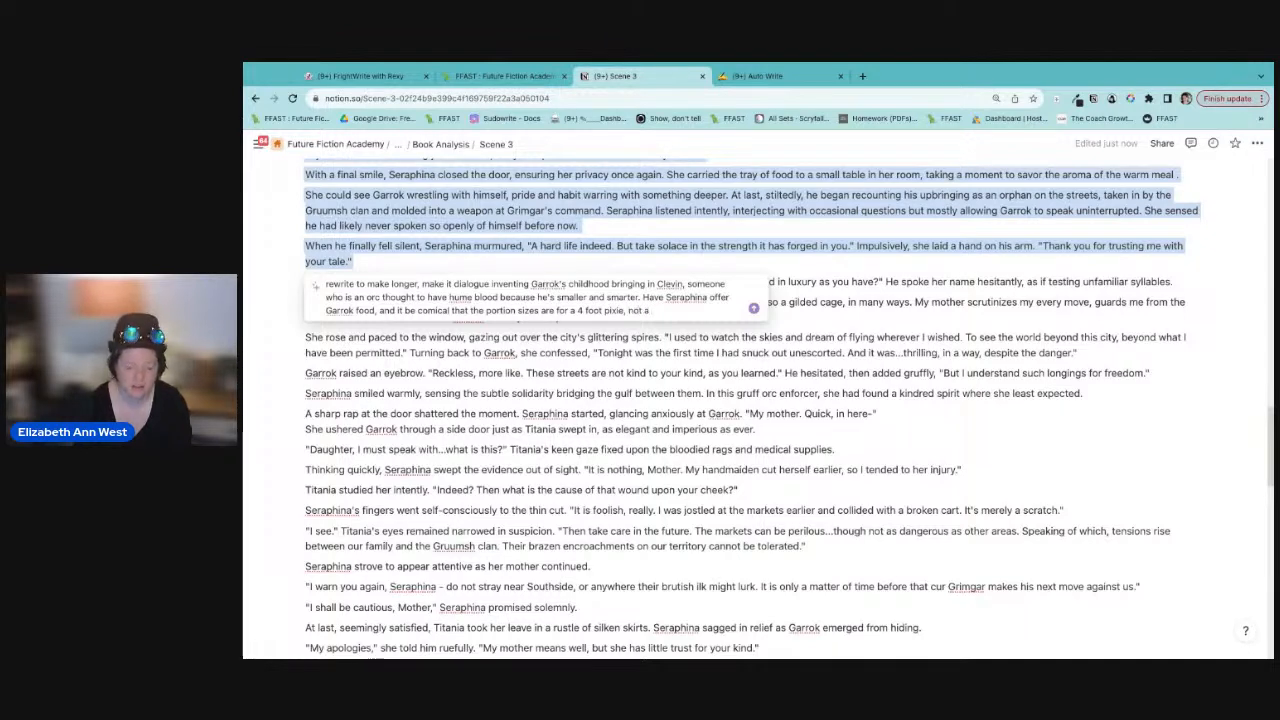
type(" 6'5")
key("BackSpace")
key("BackSpace")
type("5 ")
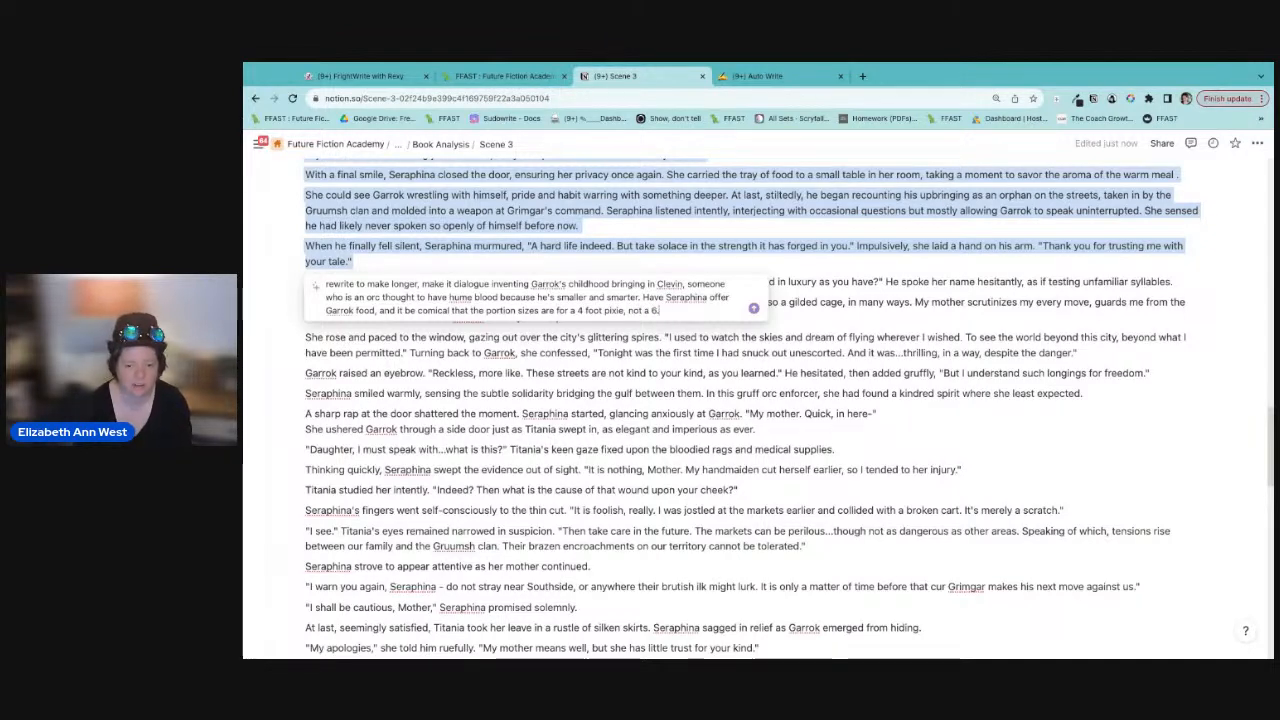
type("foot OR")
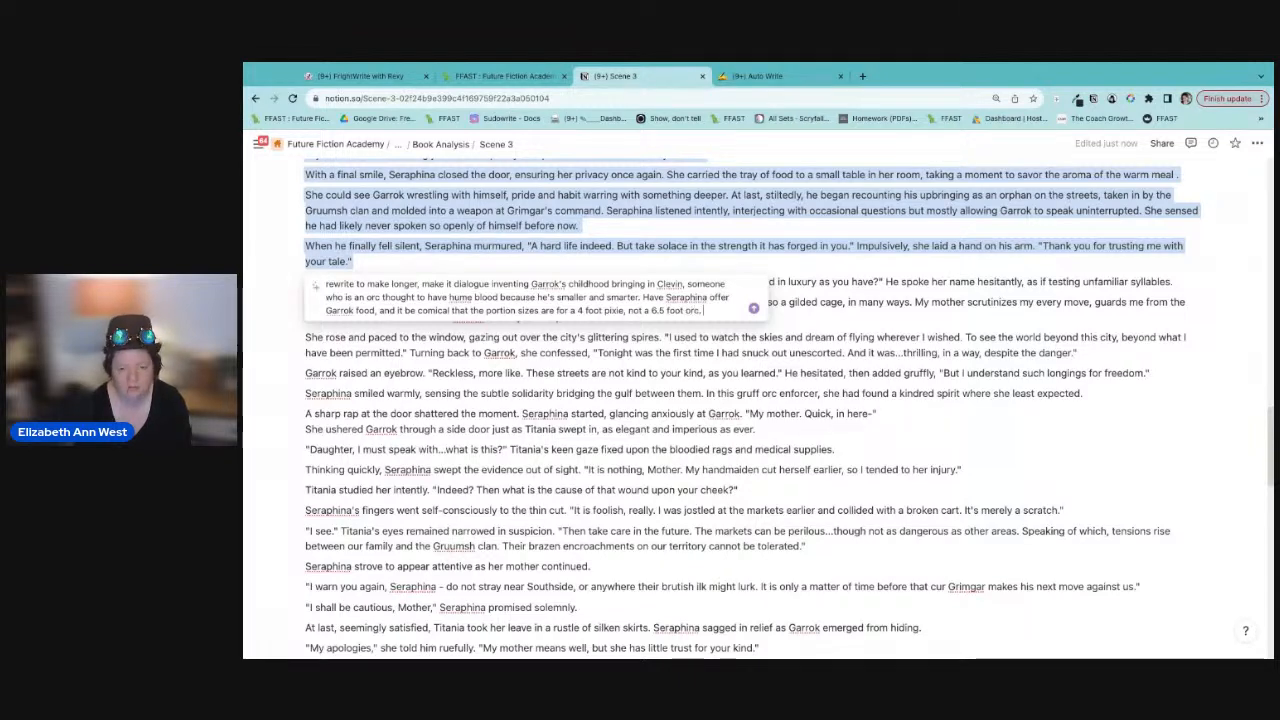
Step: Finish the AI prompt with "He accidentally breaks the fragile teacup talking about his childhood" and run it on the selected passage
type(" He acc")
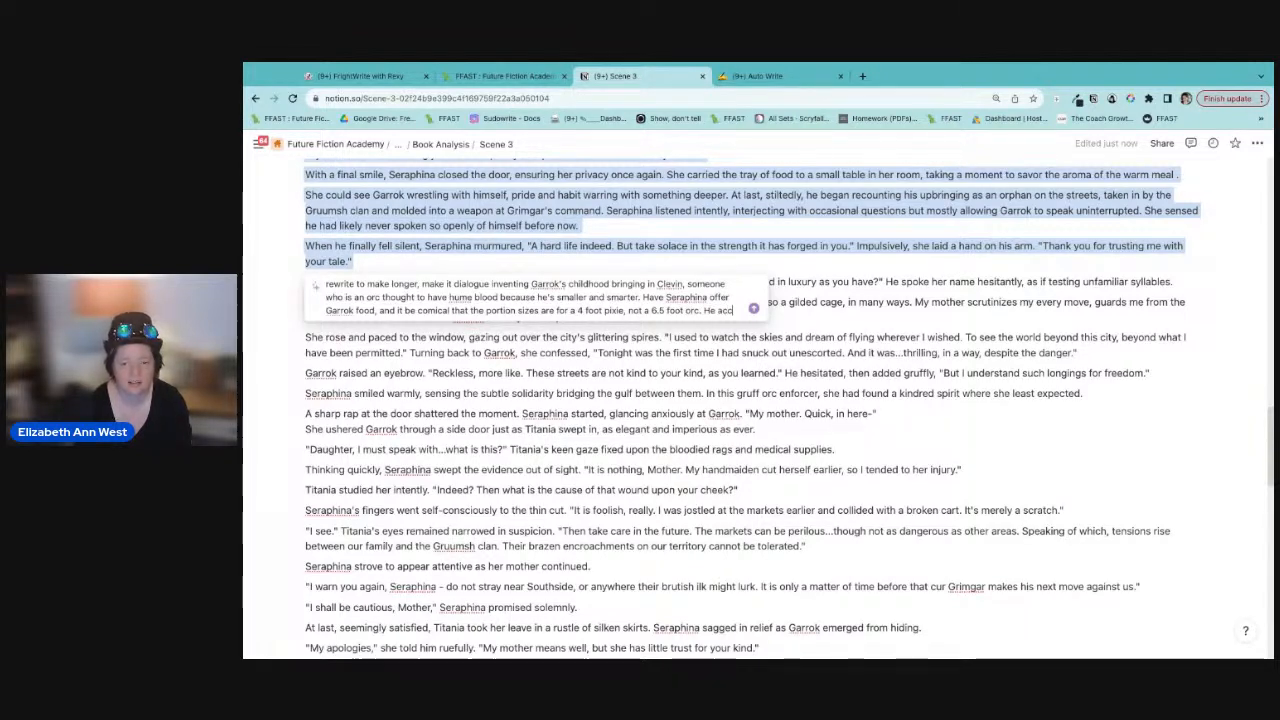
type("identally breaks")
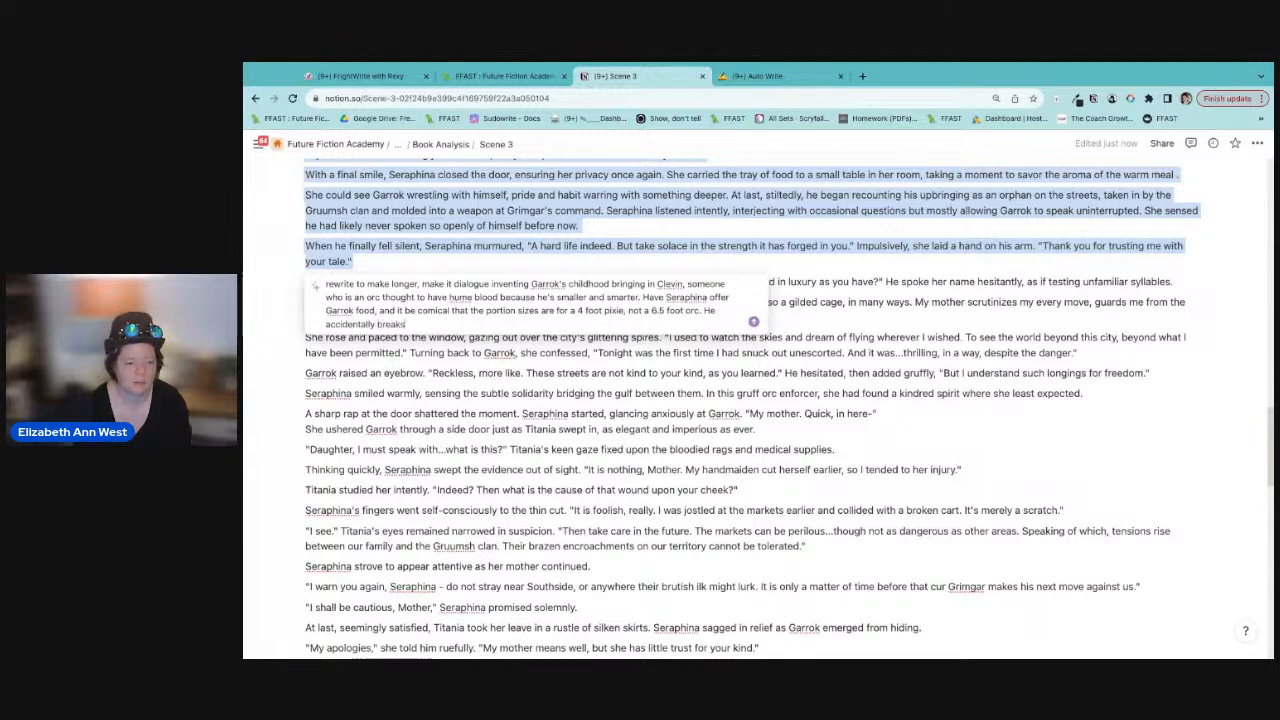
type(" the frag")
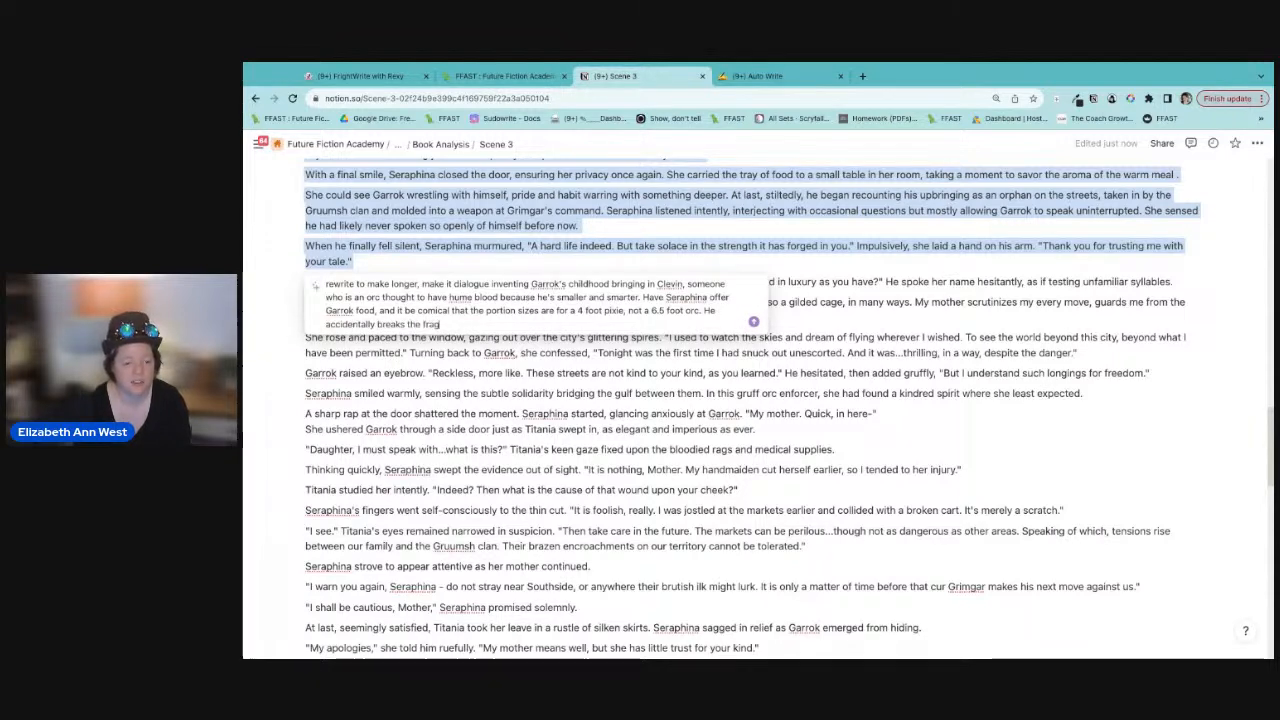
type("ielle teacu")
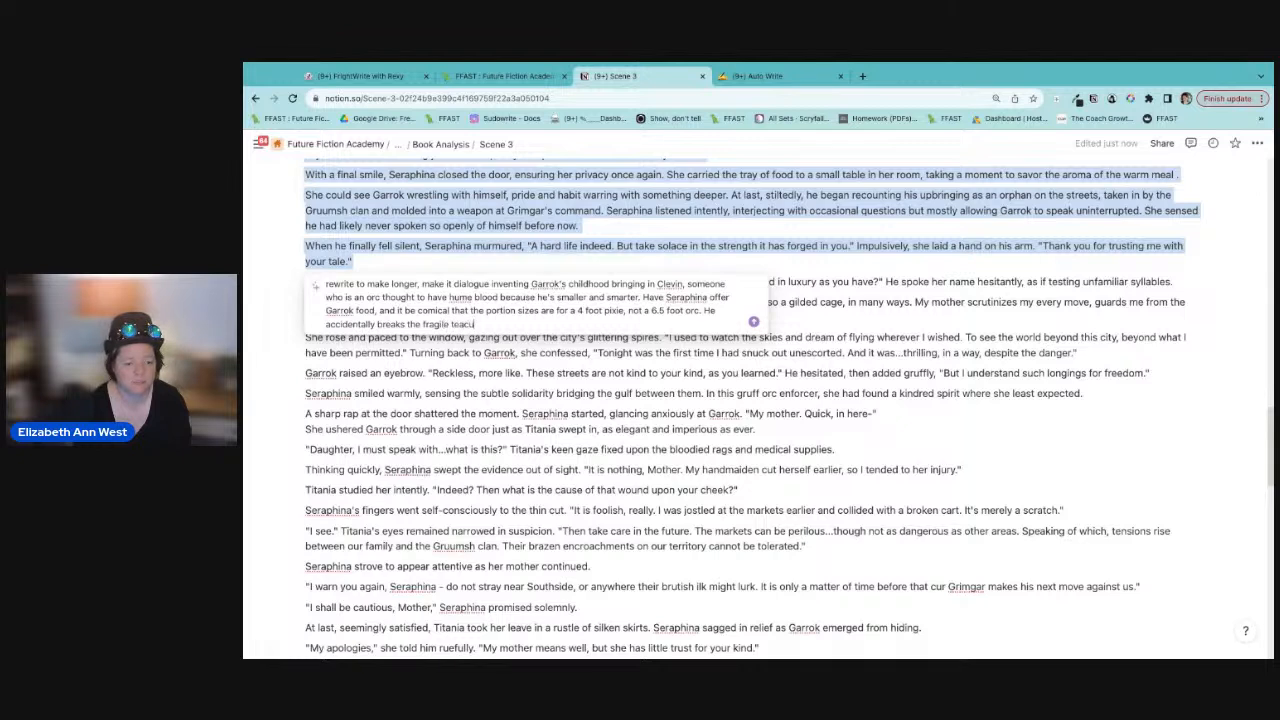
type("p talkin")
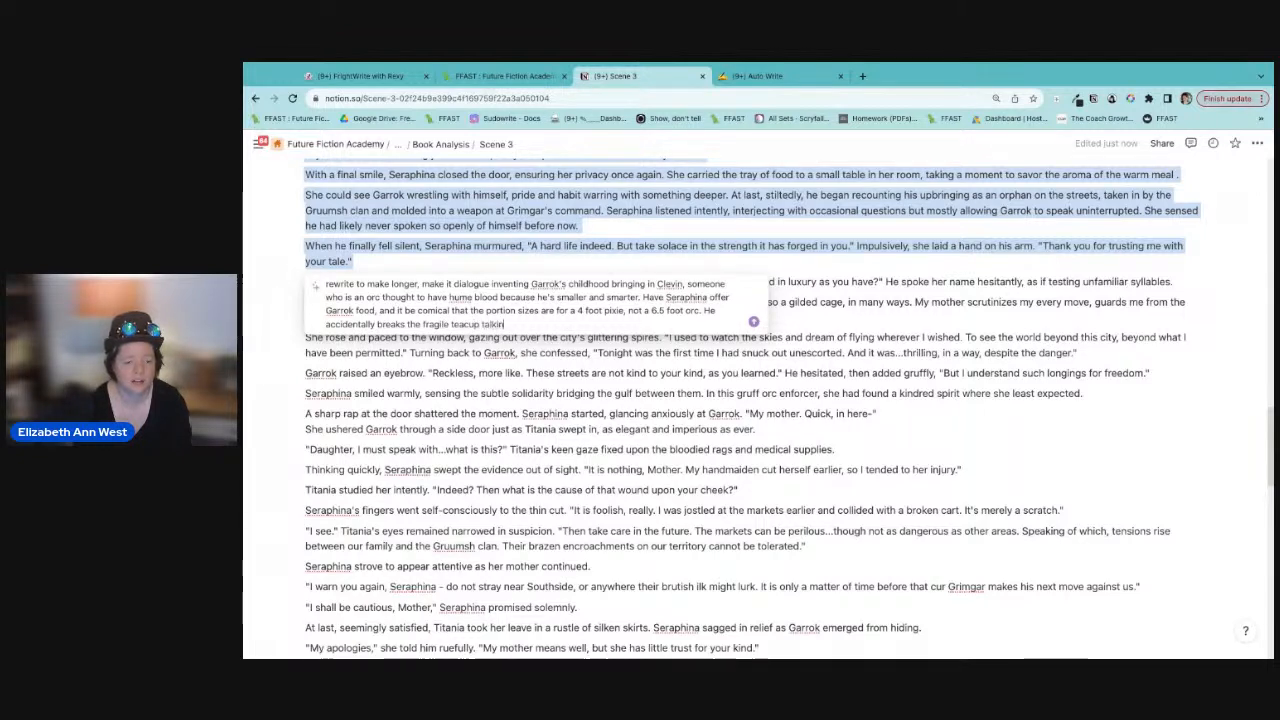
type("g about his childhood")
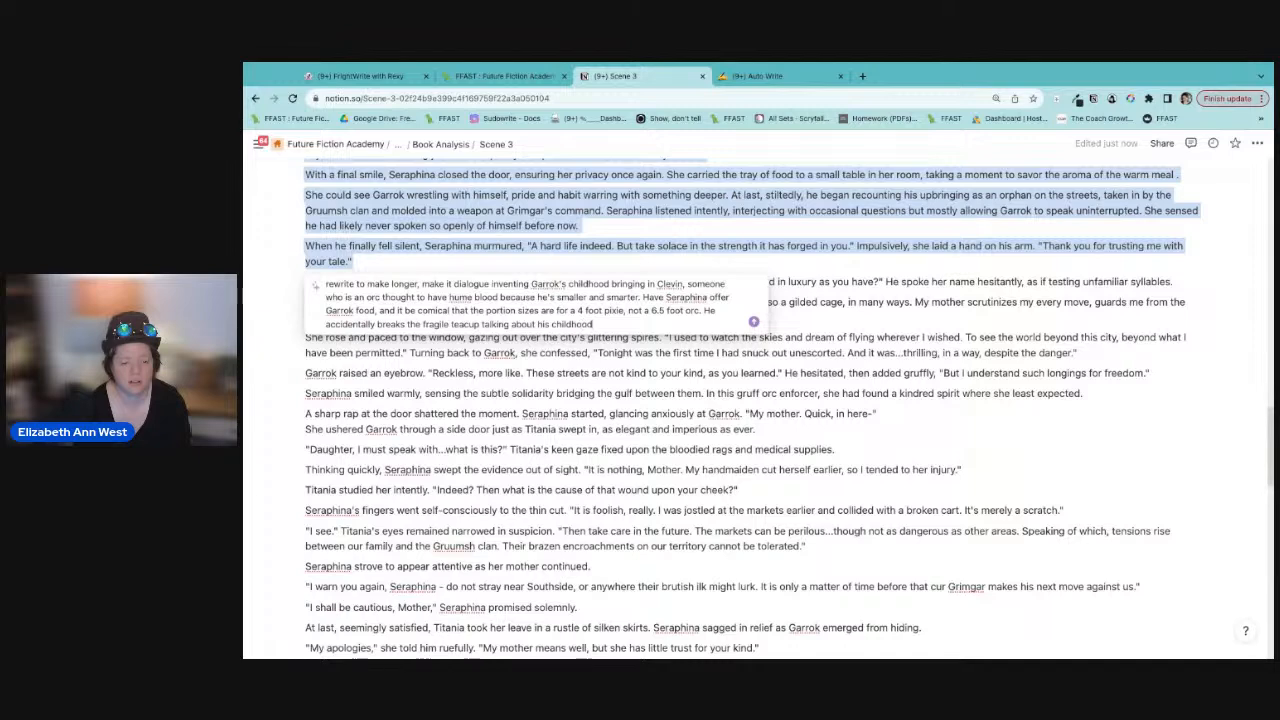
key("Return")
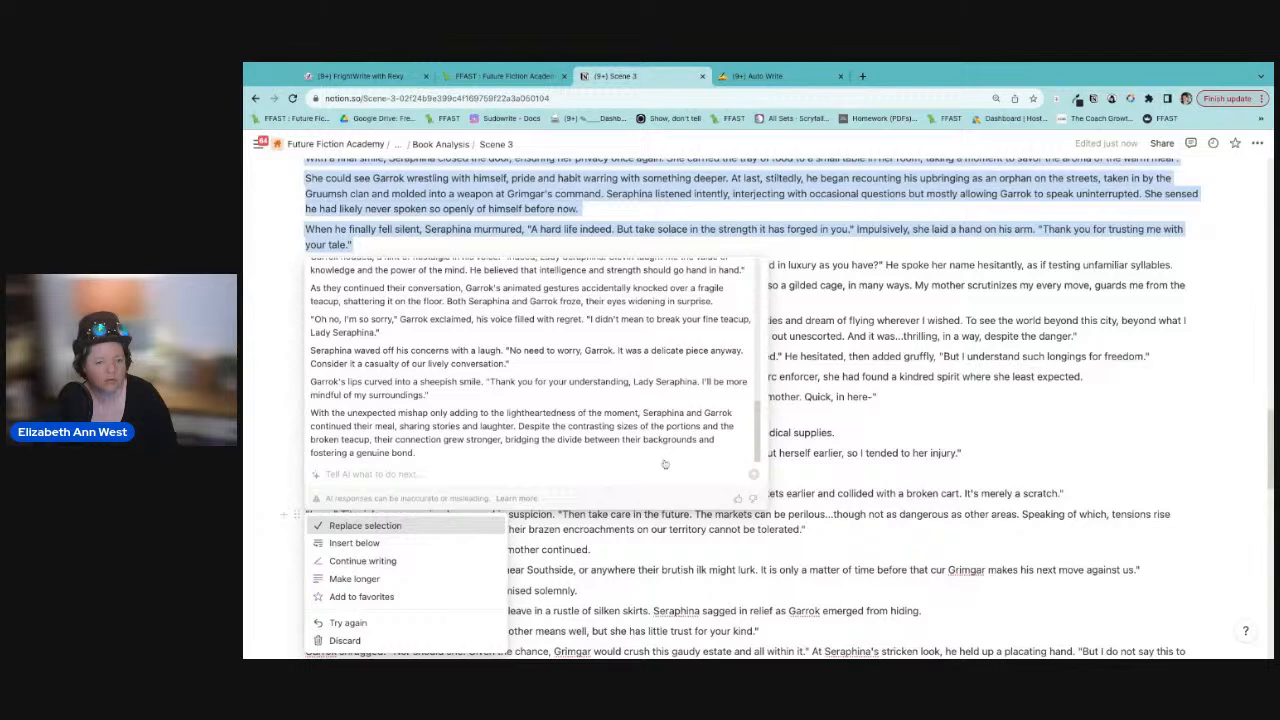
Step: Replace the selected passage with the AI's rewritten meal and childhood dialogue, then clear the selection
left_click(459, 527)
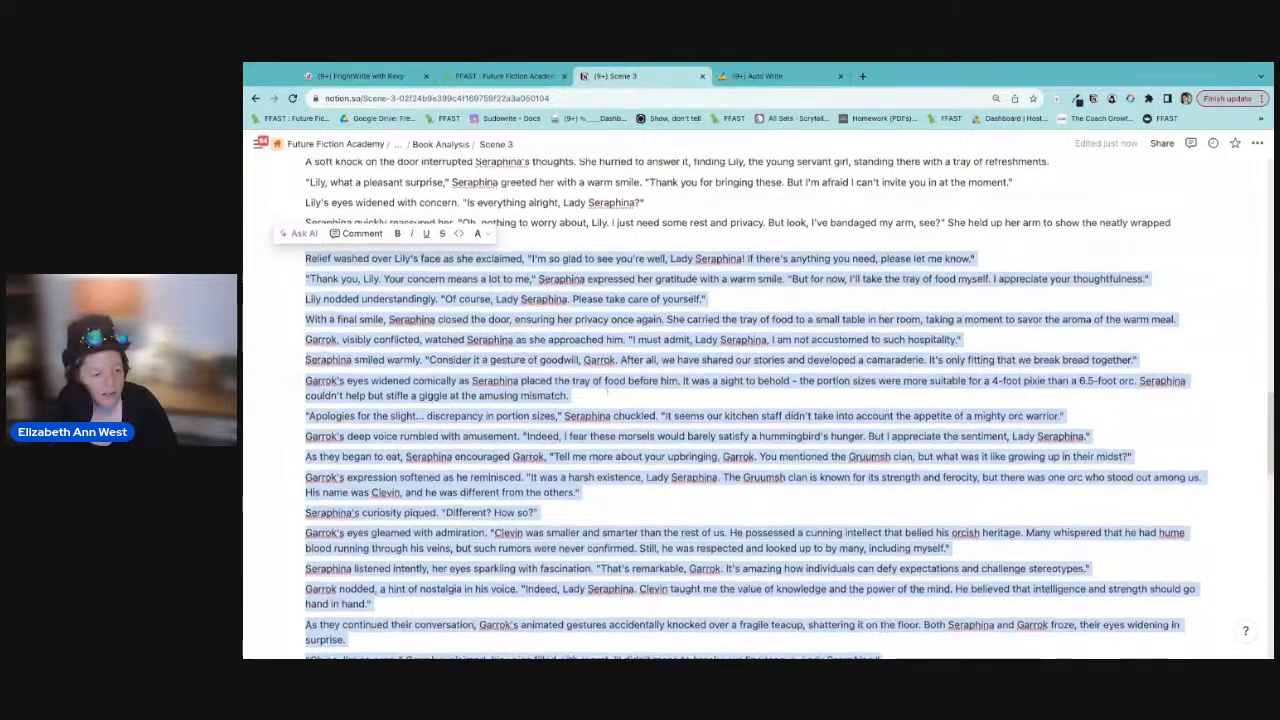
scroll(740, 410, "down", 1)
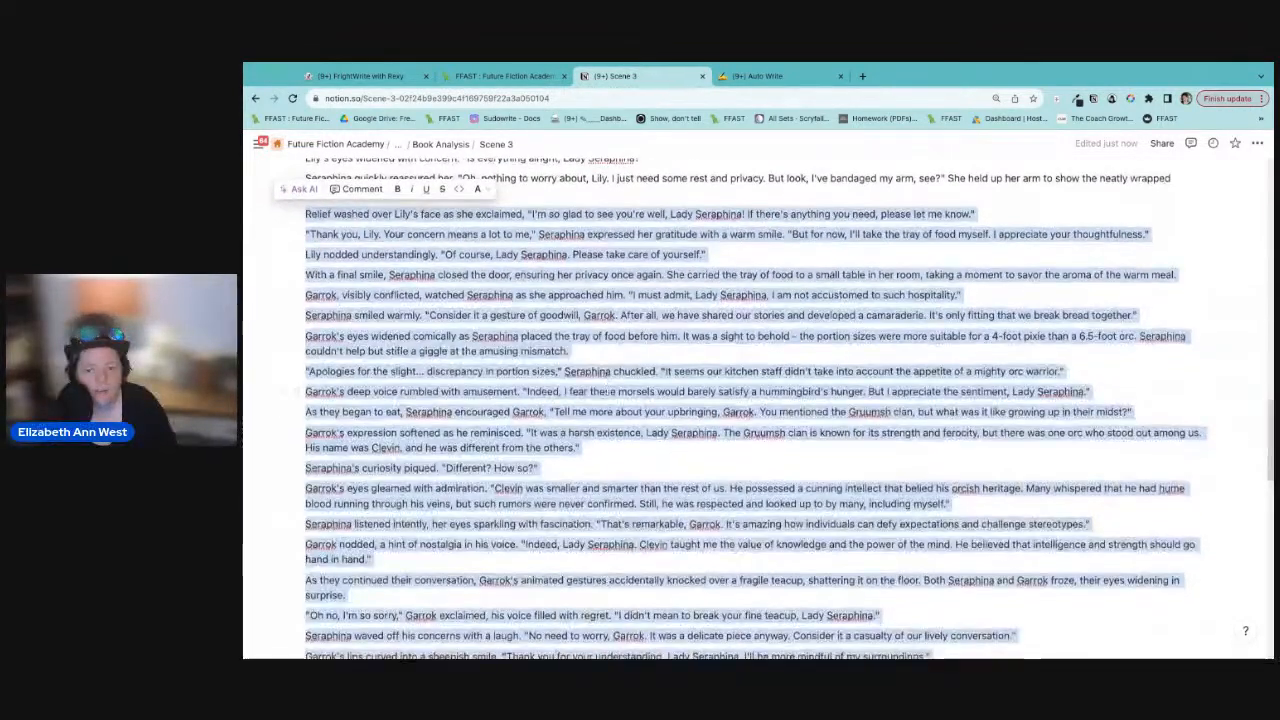
left_click(613, 391)
left_click(981, 297)
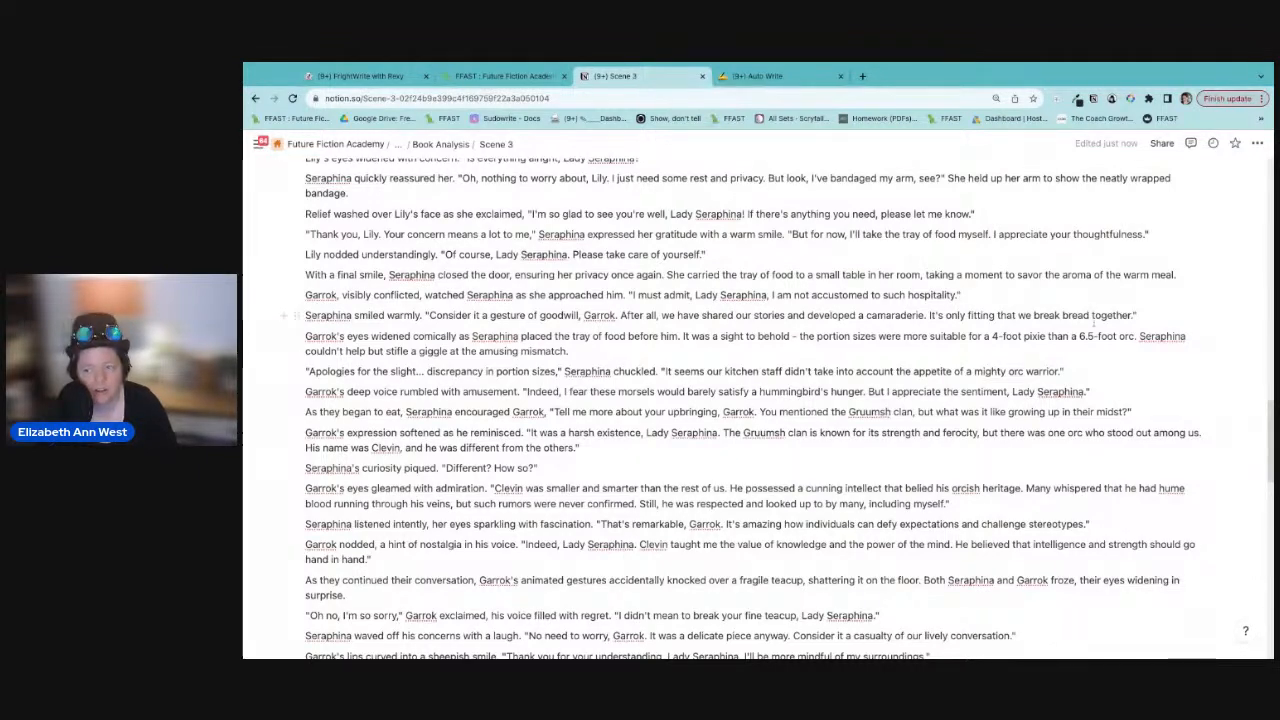
Step: Have AI rewrite Seraphina's "Consider it a gesture of goodwill" speech with "rewrite to sound more like a pixie" and replace the original
left_click_drag(1149, 316, 425, 316)
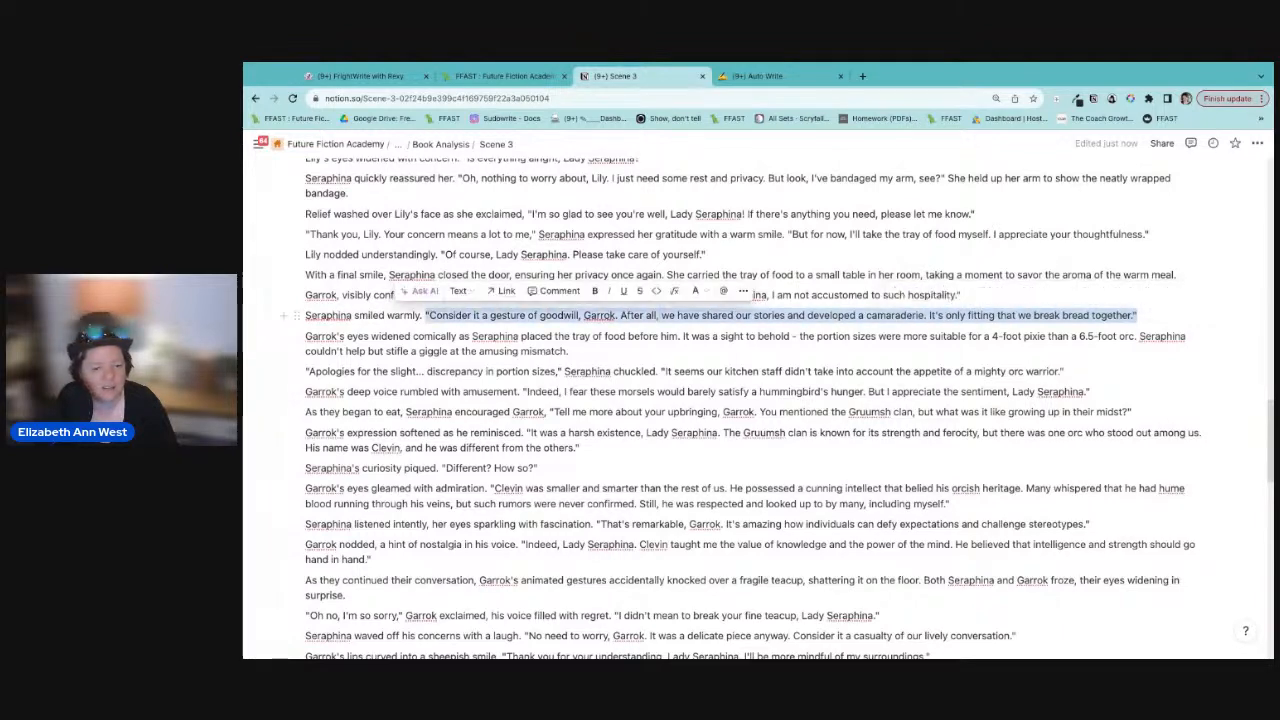
left_click(415, 295)
type("rewrite to sound more like a pix")
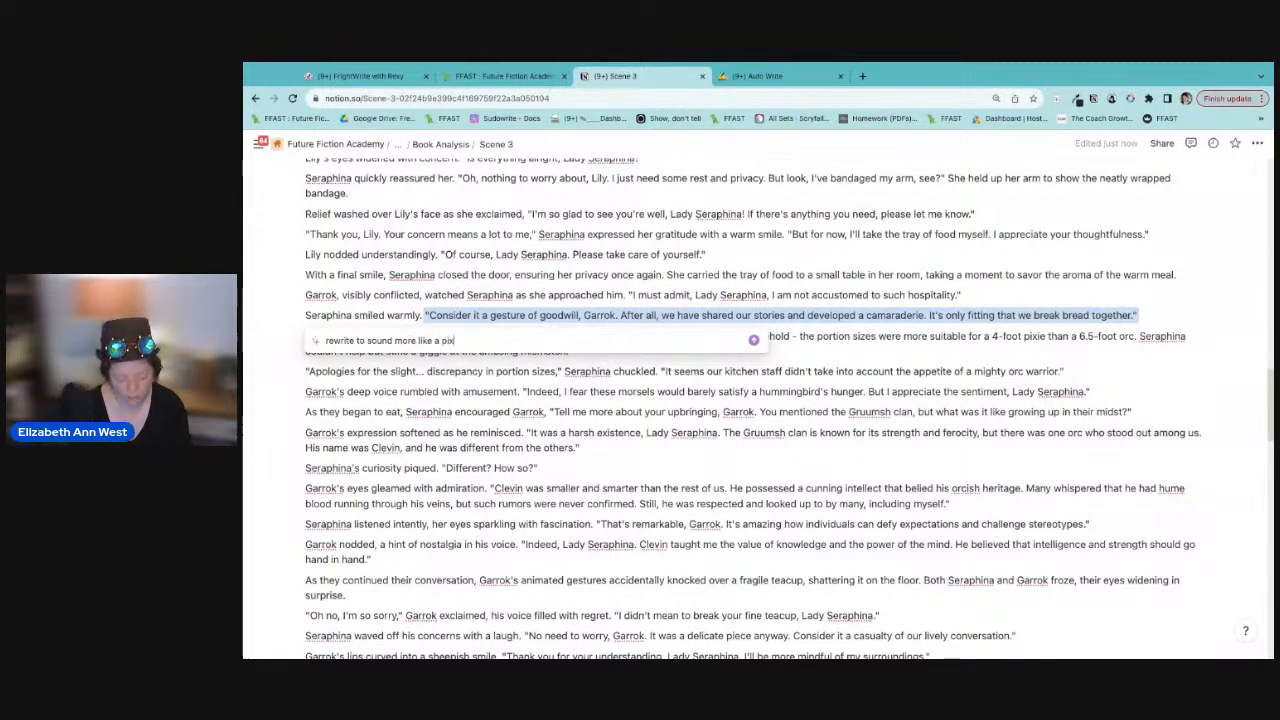
type("ie")
key("Return")
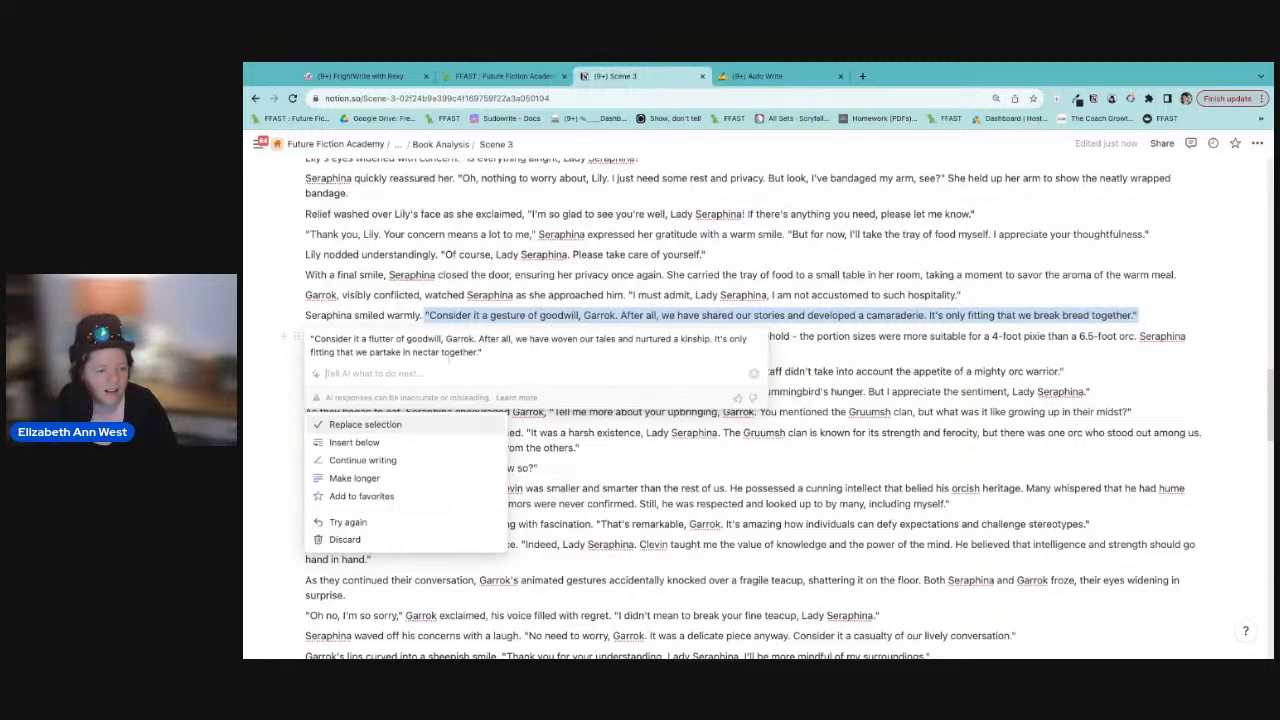
left_click(411, 425)
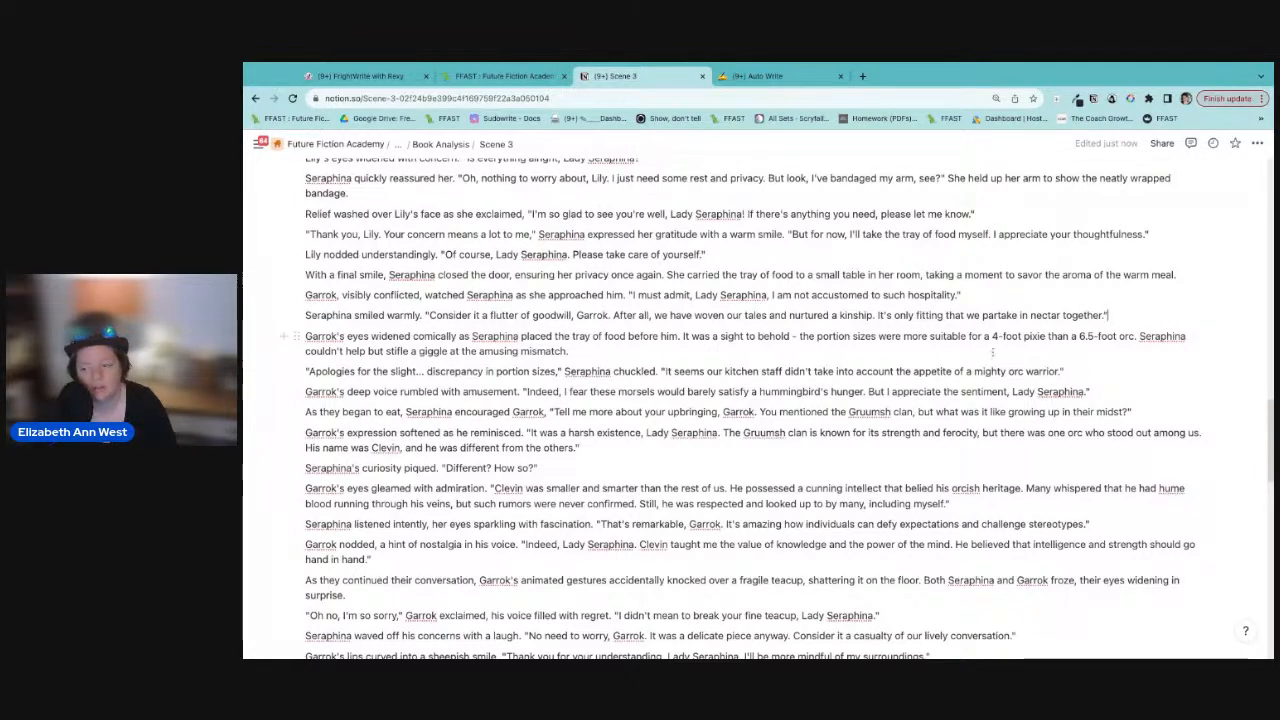
Step: Reword the tray paragraph so the portions are "more of a snack than a meal to him" and Seraphina giggles at the amusing "look on his face."
left_click_drag(904, 338, 1137, 338)
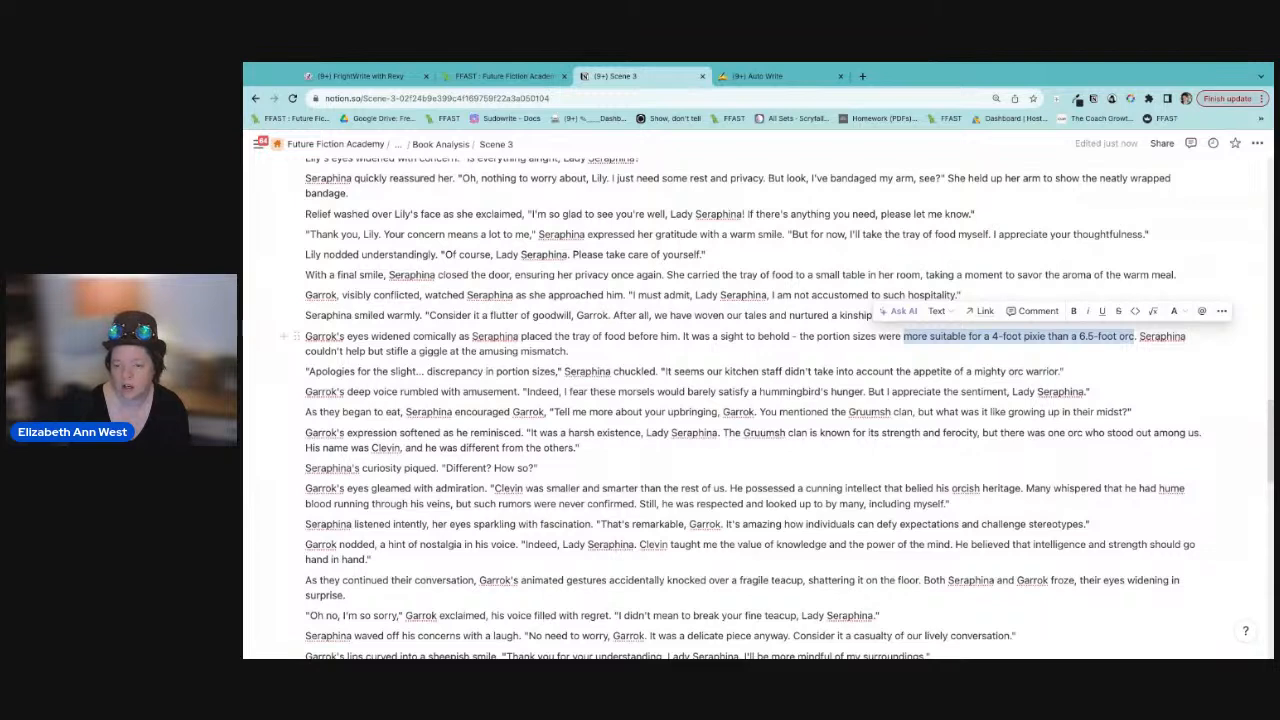
type("more of a snack than a meal to him")
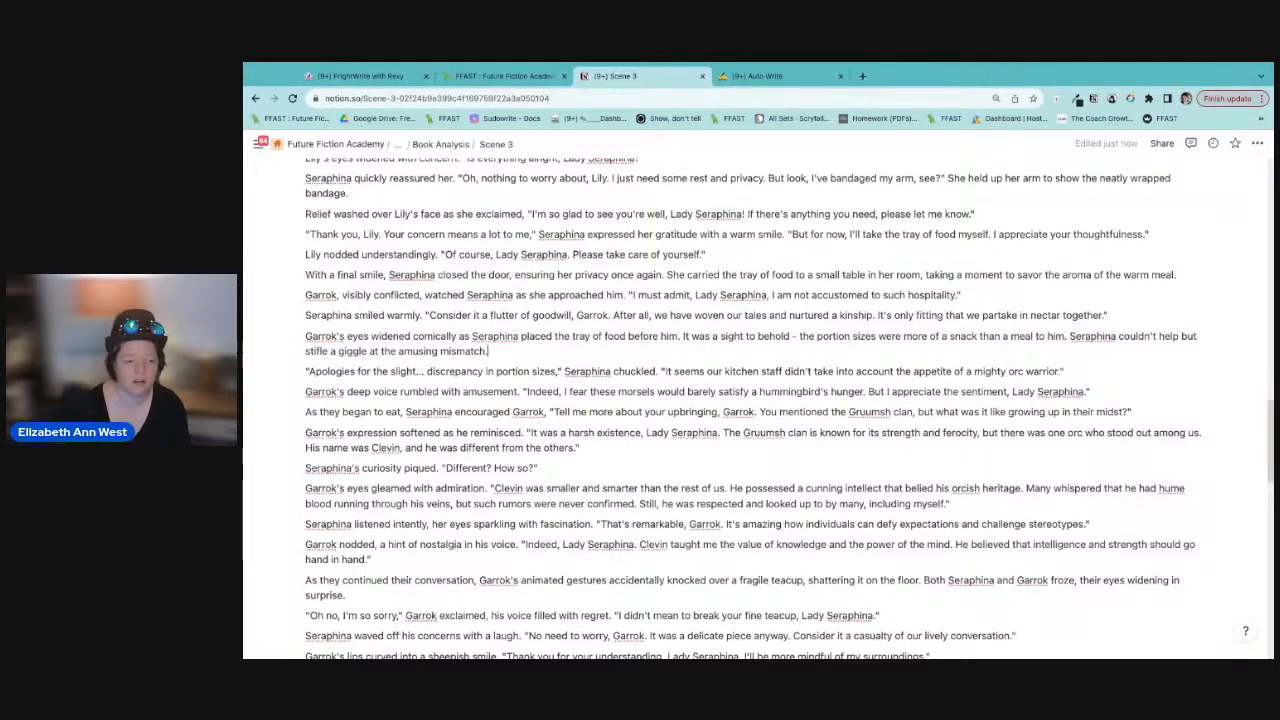
key("Left")
type("portion ")
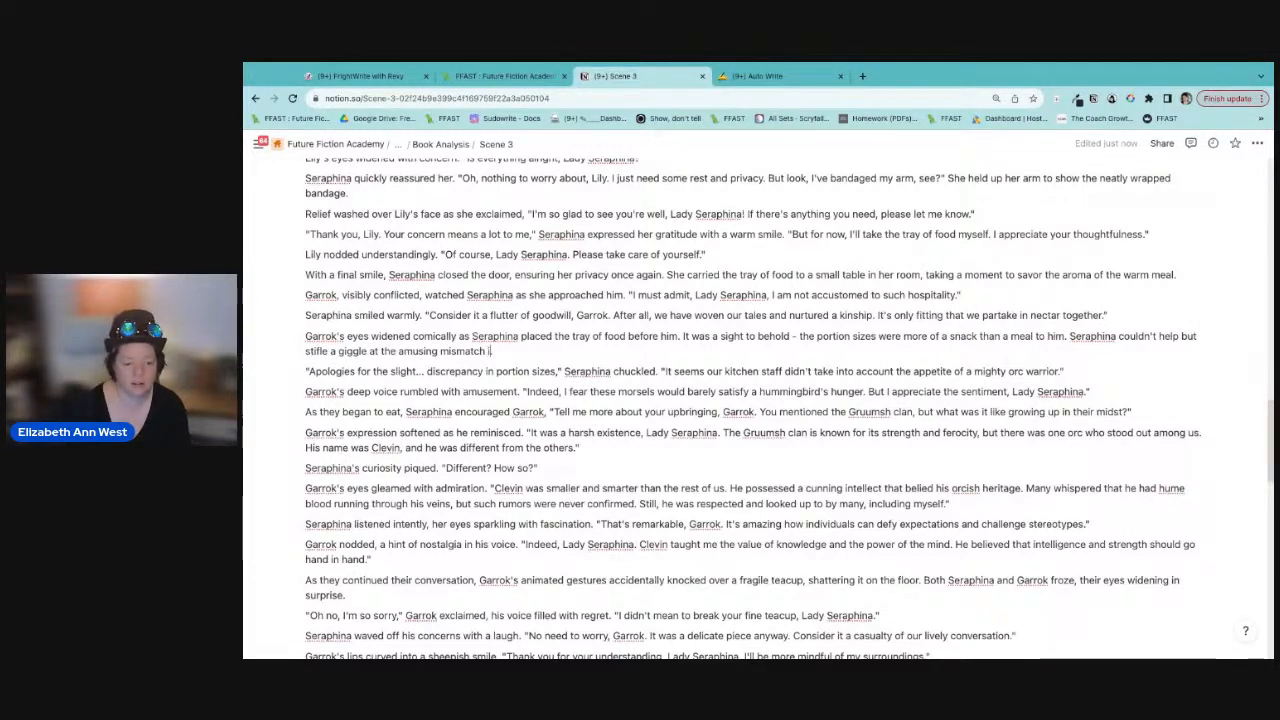
type("size")
key("BackSpace")
key("BackSpace")
key("BackSpace")
key("BackSpace")
key("BackSpace")
key("BackSpace")
key("BackSpace")
key("BackSpace")
key("BackSpace")
key("BackSpace")
key("BackSpace")
key("BackSpace")
key("BackSpace")
key("BackSpace")
key("BackSpace")
key("BackSpace")
type("look on his face.")
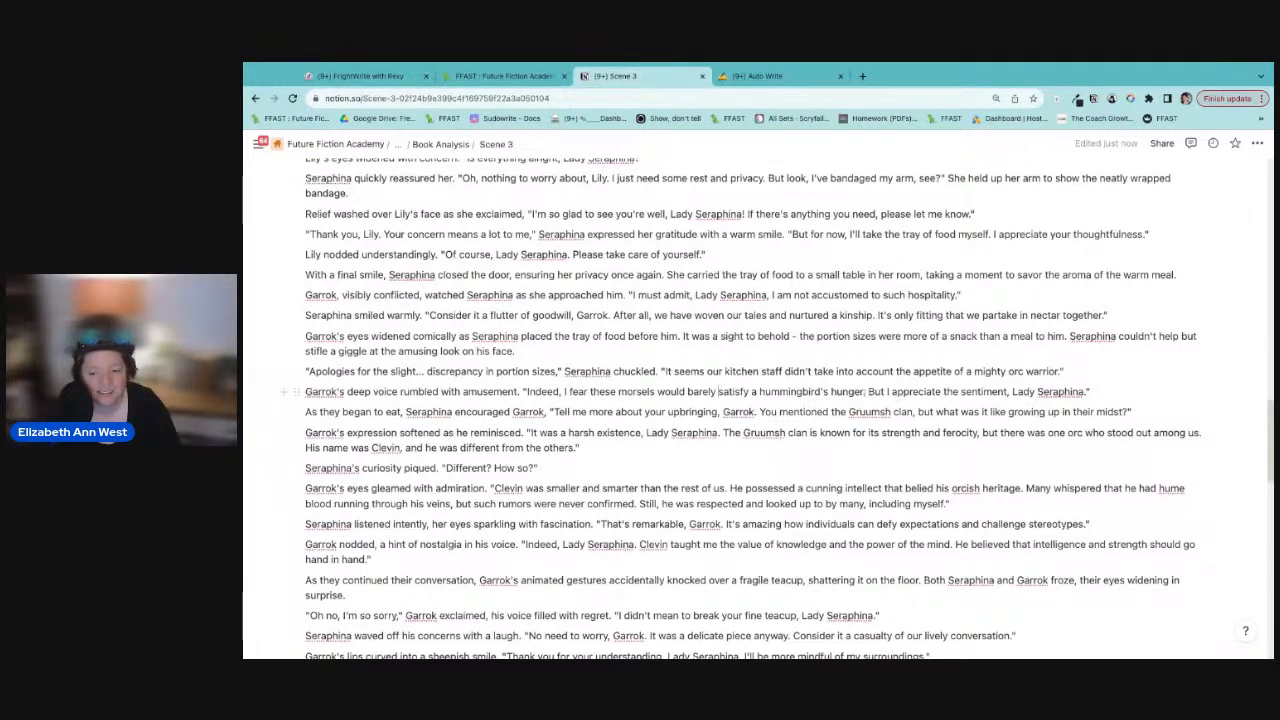
Step: Replace Garrok's remark about fearing the morsels with "a hummingbird would still be hungry"
left_click_drag(865, 392, 563, 392)
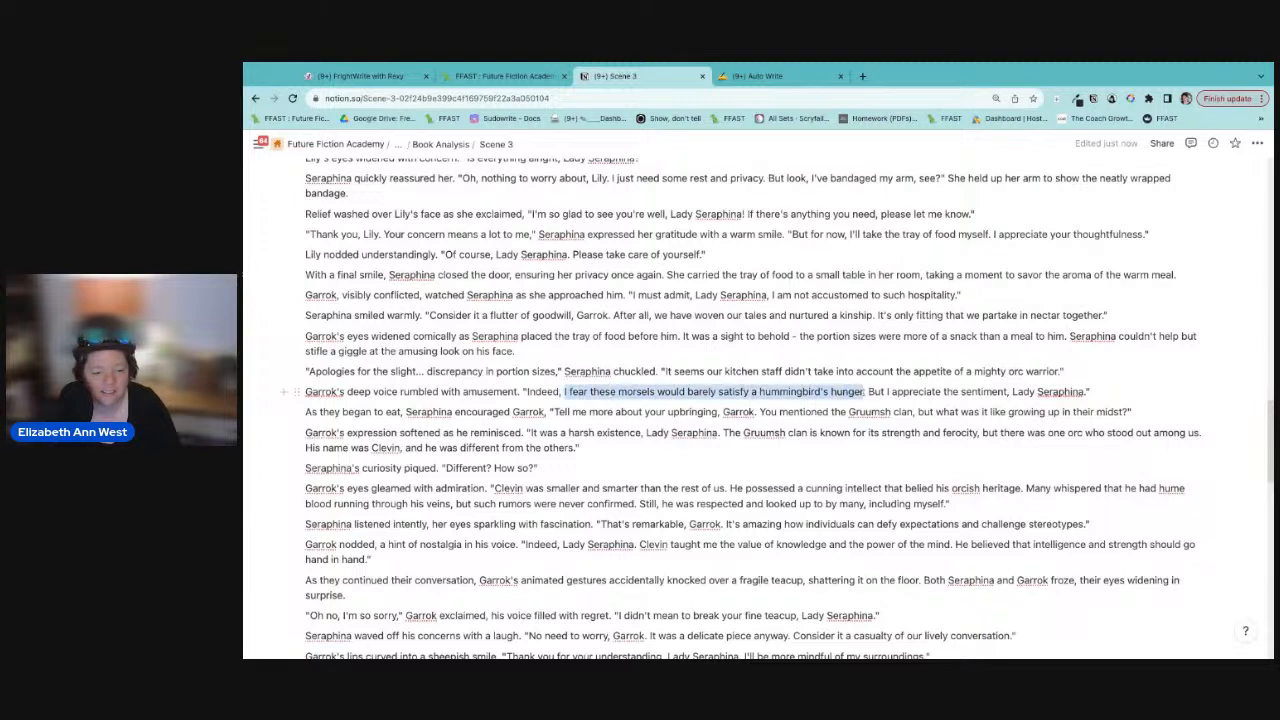
type("a hummingbir")
key("BackSpace")
key("BackSpace")
key("BackSpace")
key("BackSpace")
type("bird.")
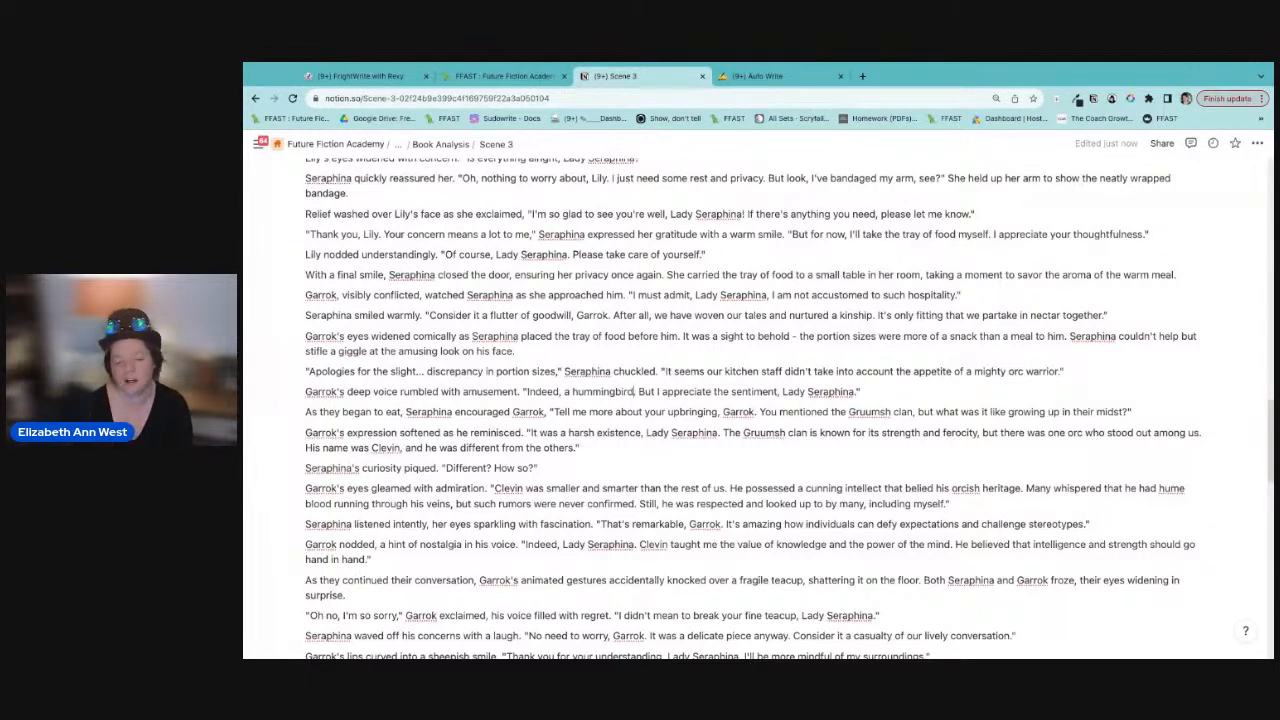
type("wpi;d st")
key("BackSpace")
key("BackSpace")
key("BackSpace")
key("BackSpace")
key("BackSpace")
key("BackSpace")
key("BackSpace")
type("ould still be hungry")
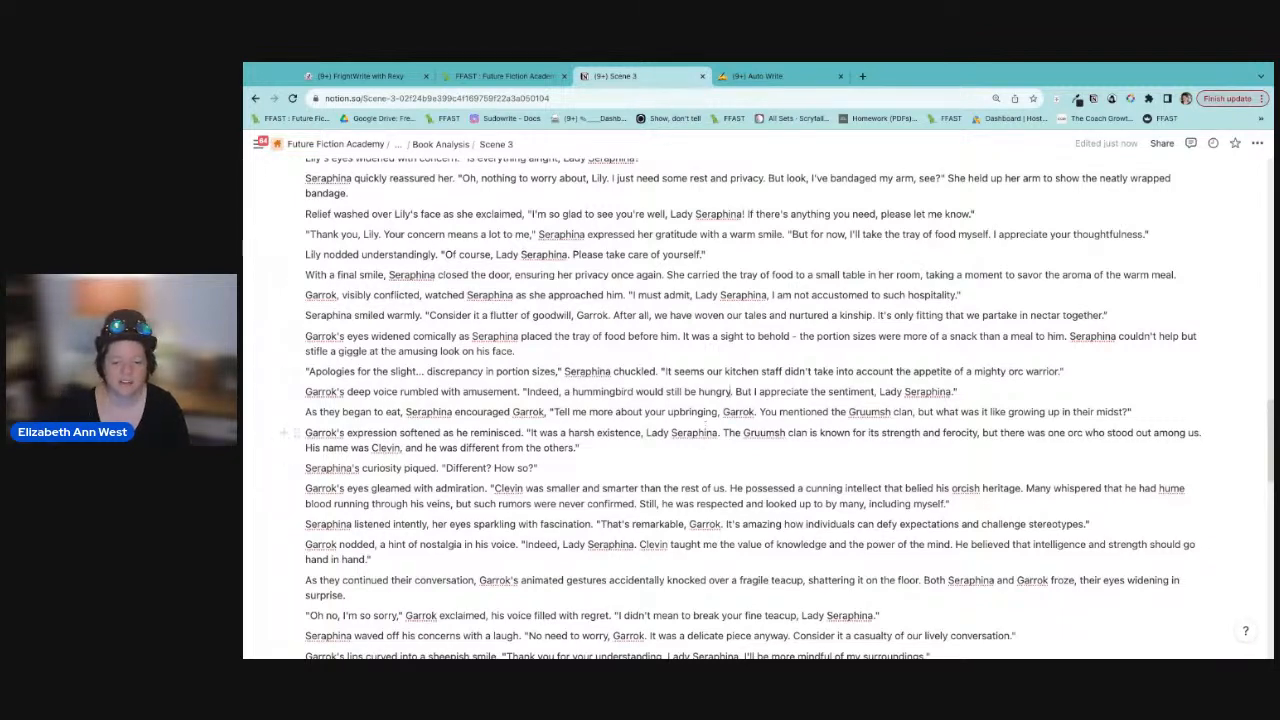
Step: Remove the address "Lady Seraphina" and its comma from Garrok's "It was a harsh existence" line
left_click_drag(719, 433, 646, 433)
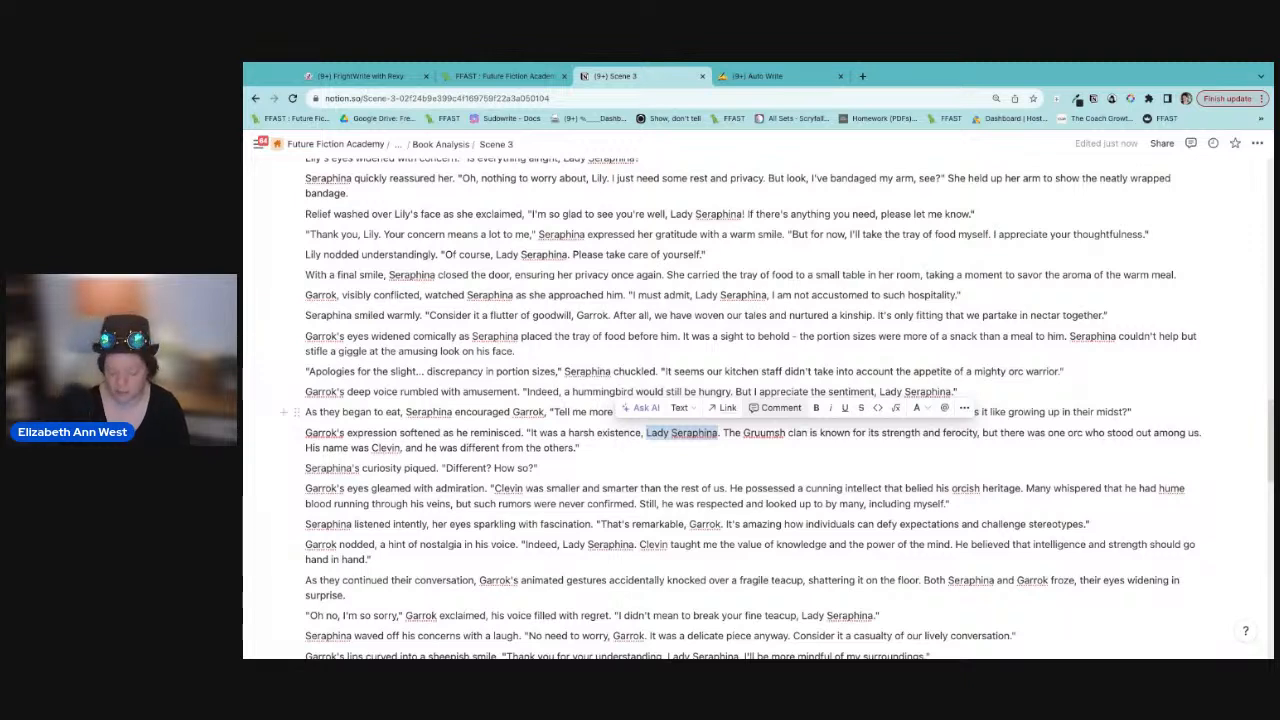
key("BackSpace")
key("BackSpace")
key("BackSpace")
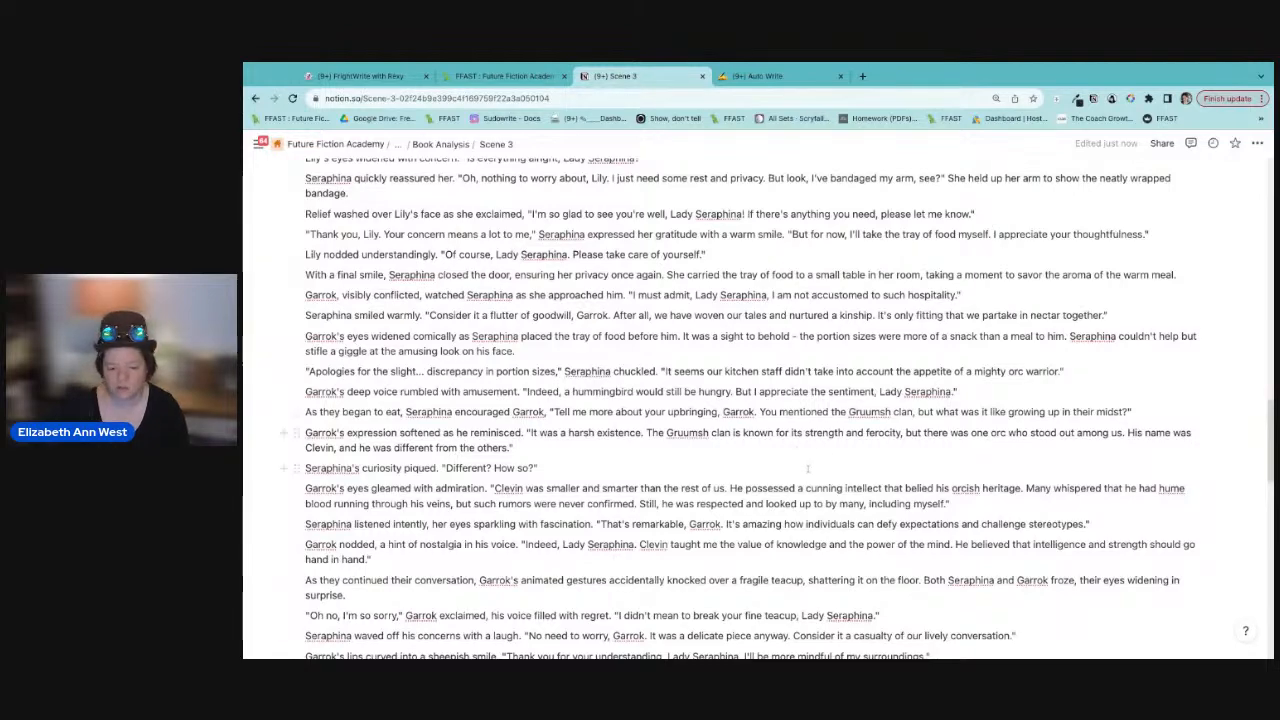
Step: Delete "Indeed, Lady Seraphina." before "Clevin taught me" and start the hummingbird line with "A" instead of "Indeed, a"
scroll(807, 468, "down", 1)
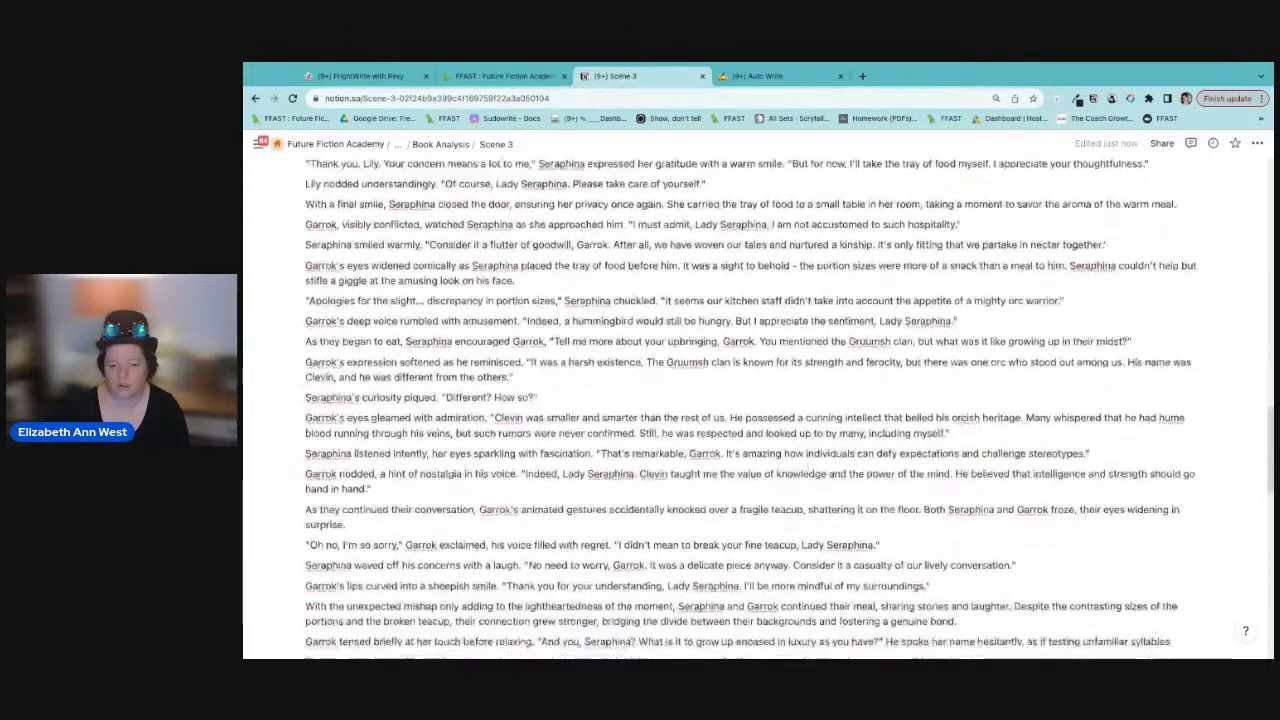
left_click_drag(637, 474, 524, 474)
key("BackSpace")
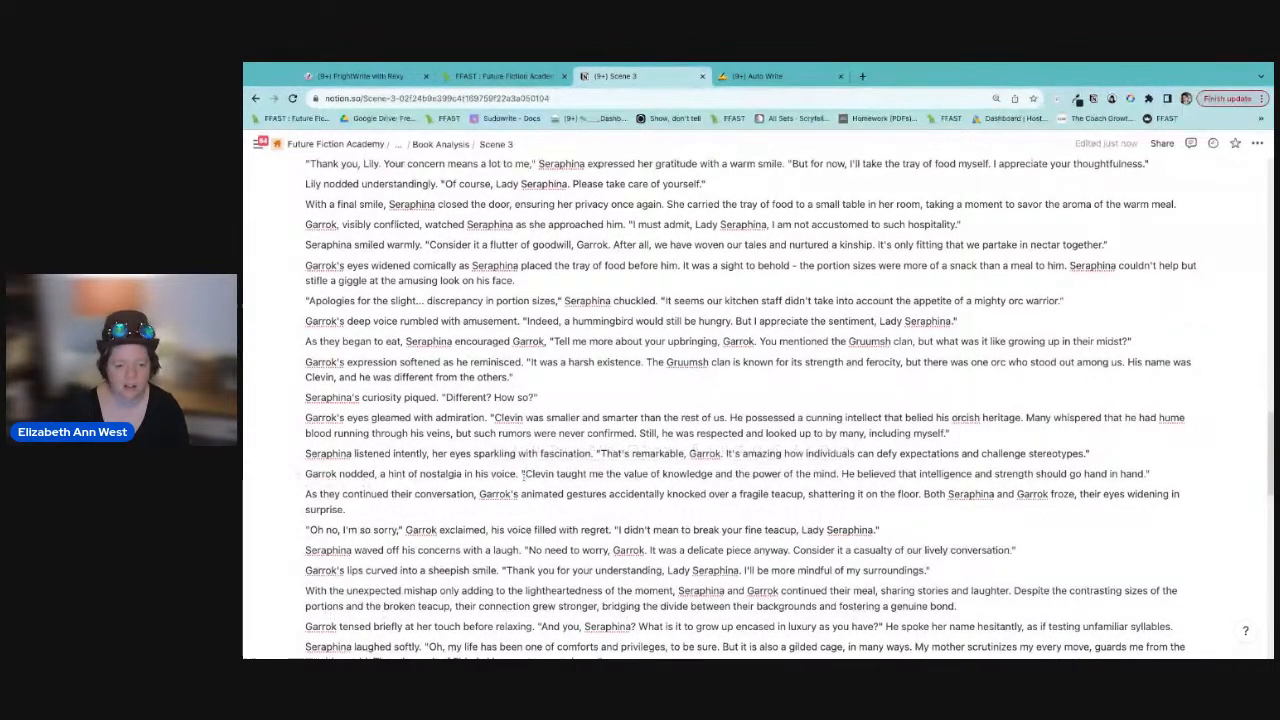
left_click_drag(570, 321, 527, 321)
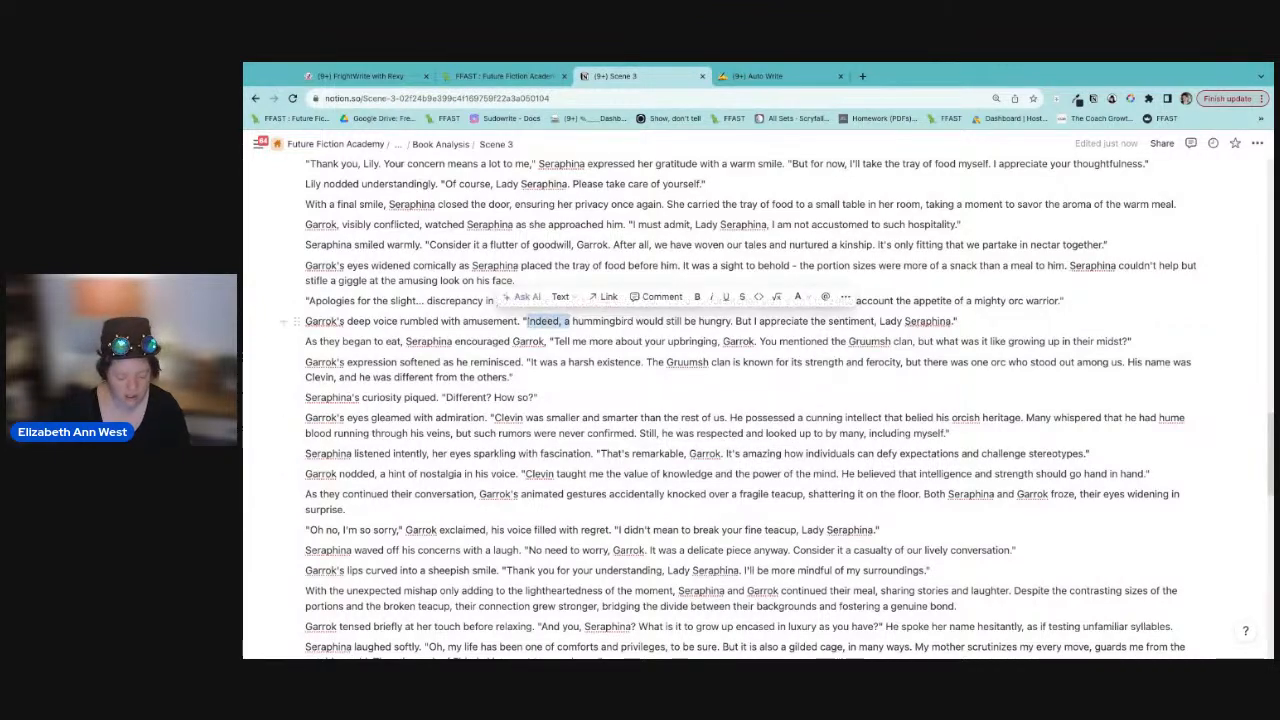
type("A")
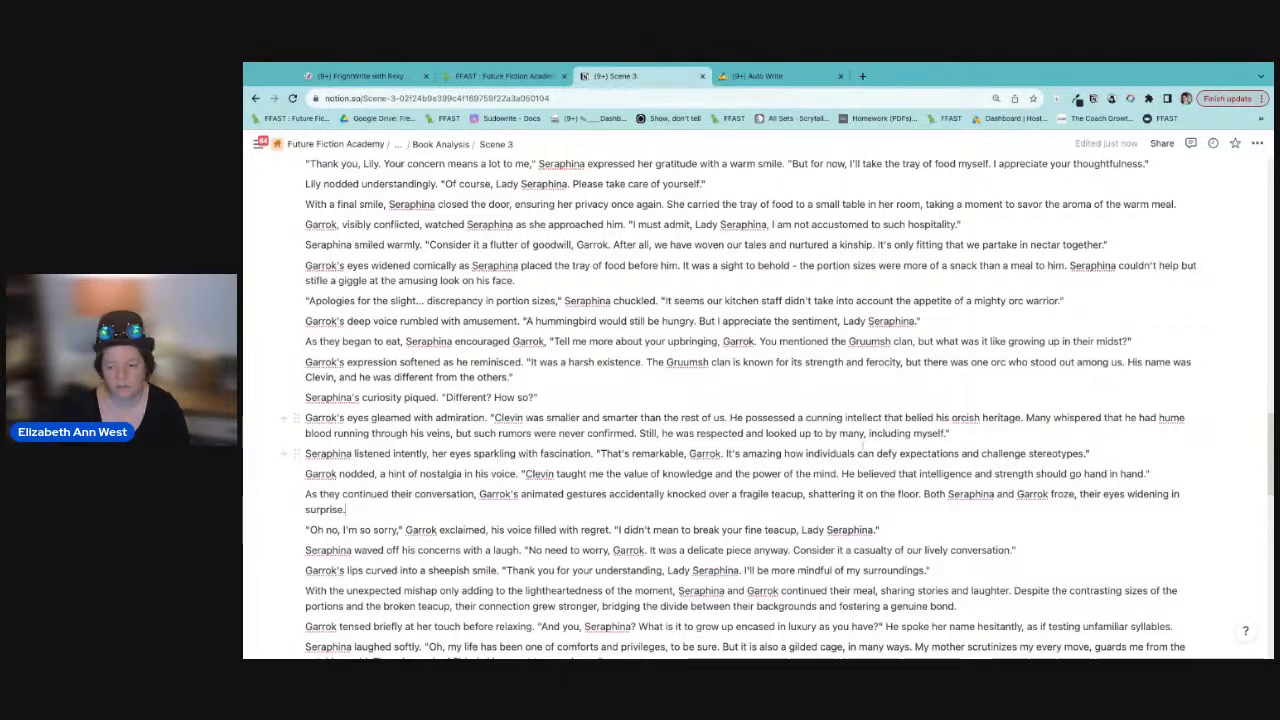
Step: Delete the sentence "He possessed a cunning intellect that belied his orcish heritage" from Garrok's description of Clevin
left_click_drag(1021, 417, 729, 417)
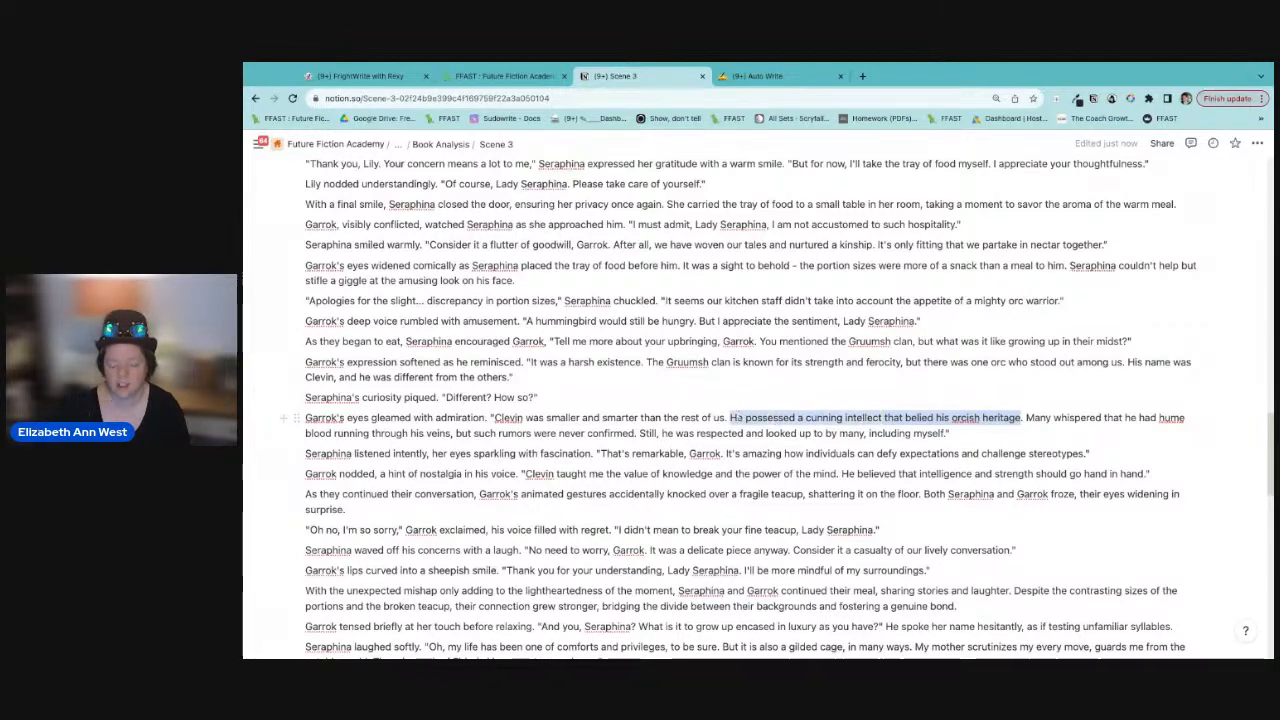
key("BackSpace")
key("BackSpace")
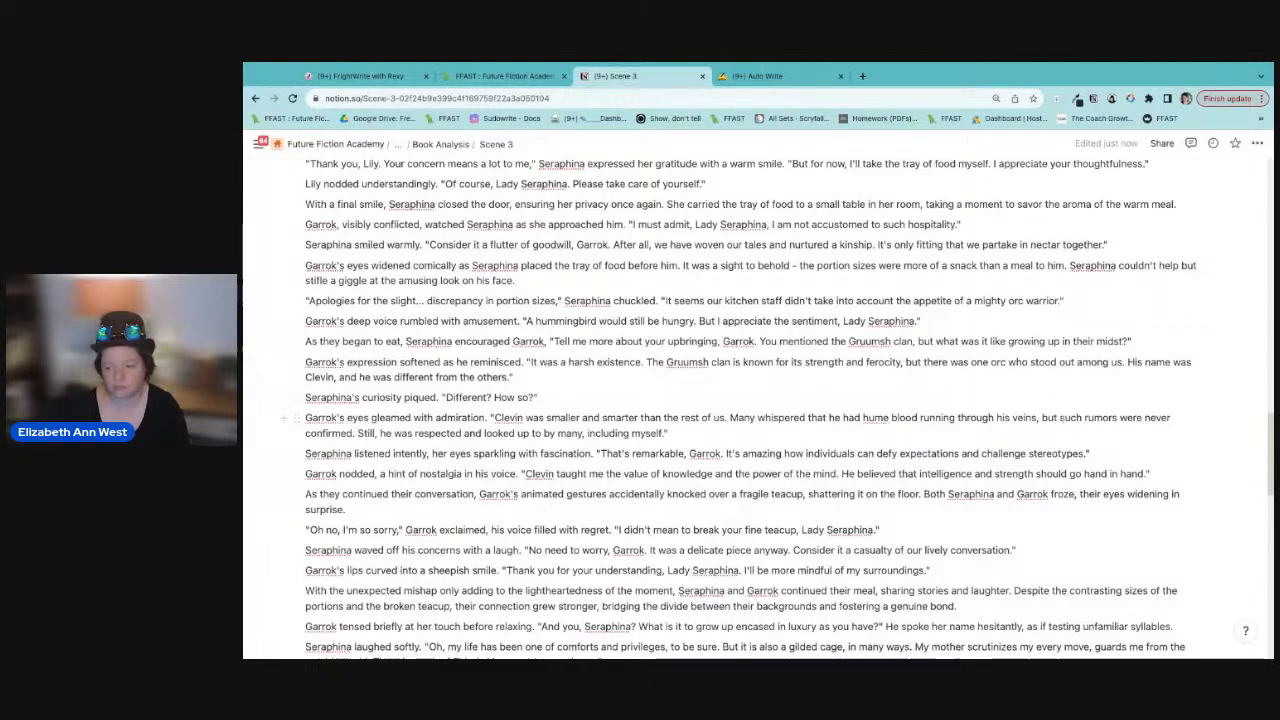
Step: Change the hume-blood clause in Garrok's speech to "but that's just a rumor" and end the speech with "Until Grimgar."
left_click_drag(1060, 417, 355, 433)
type("thats")
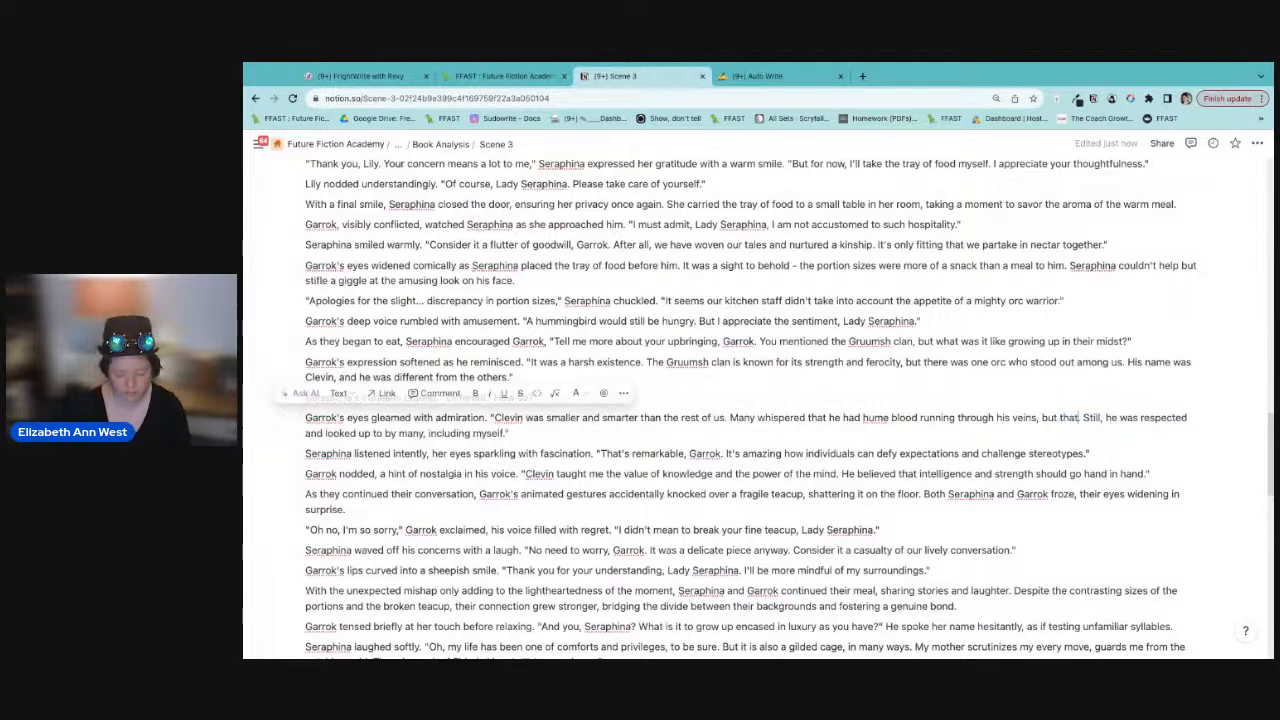
key("BackSpace")
type("'s just a rumo")
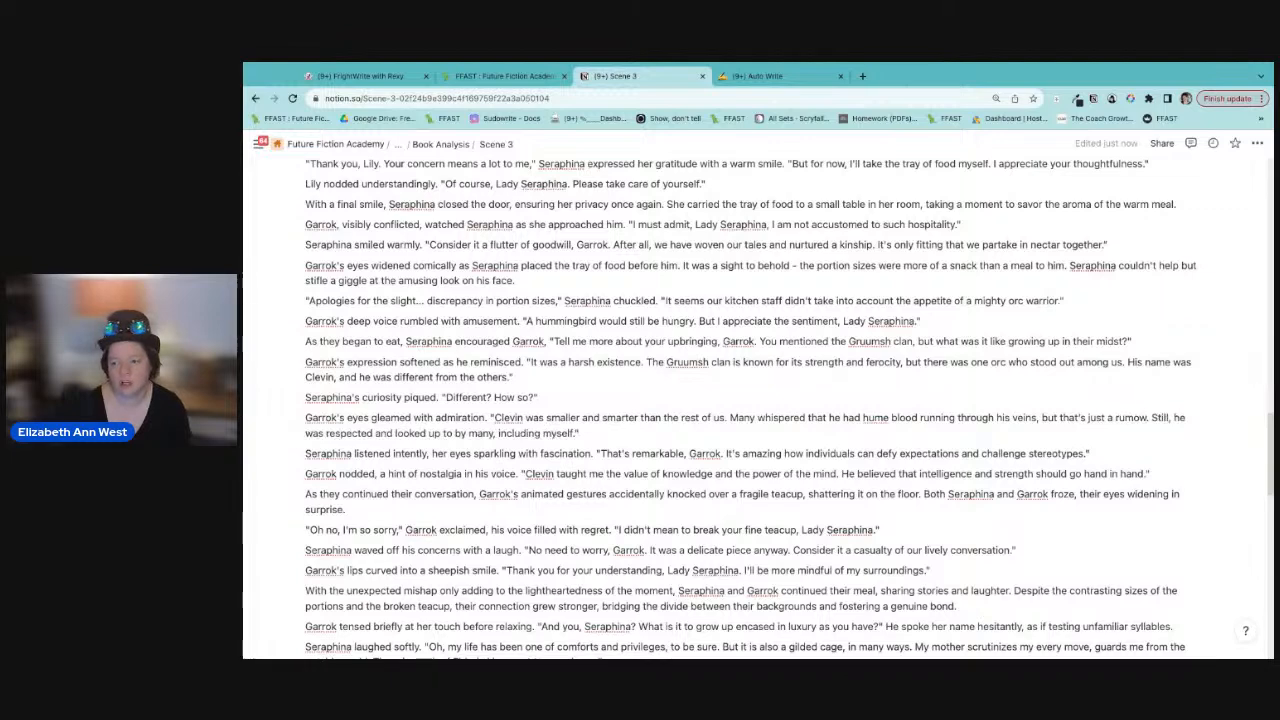
type("r")
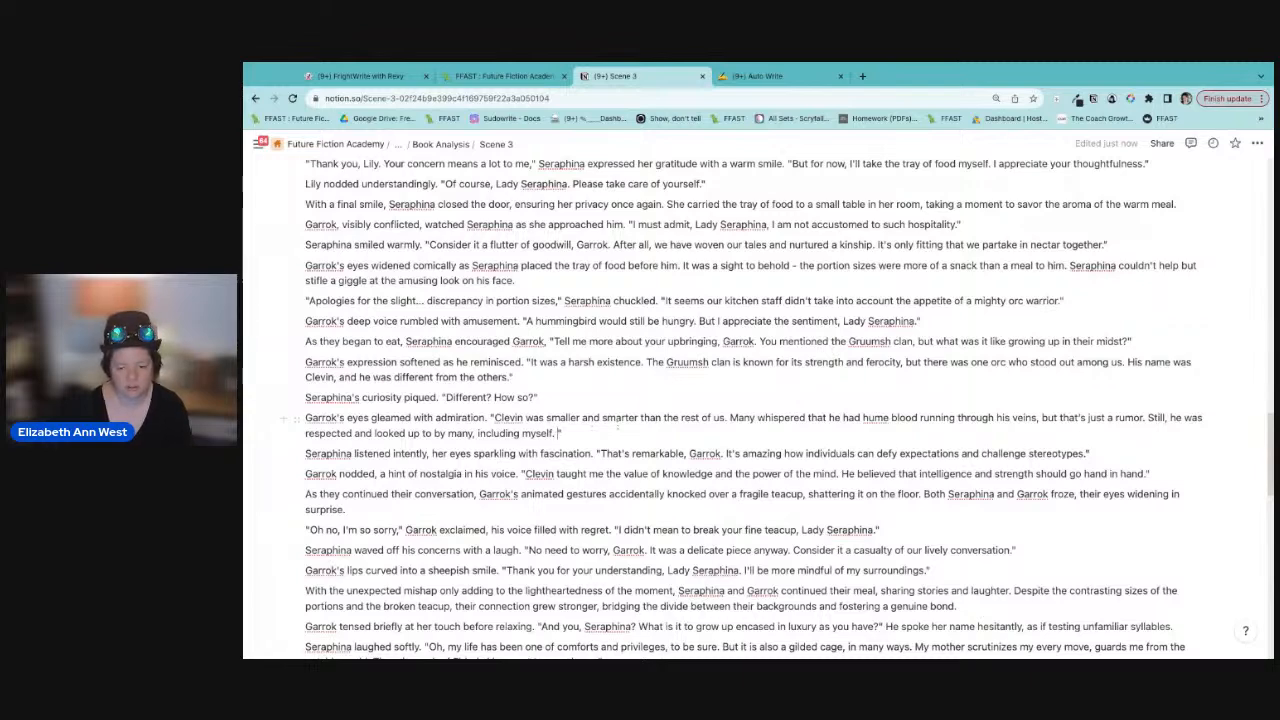
type("Until Gr")
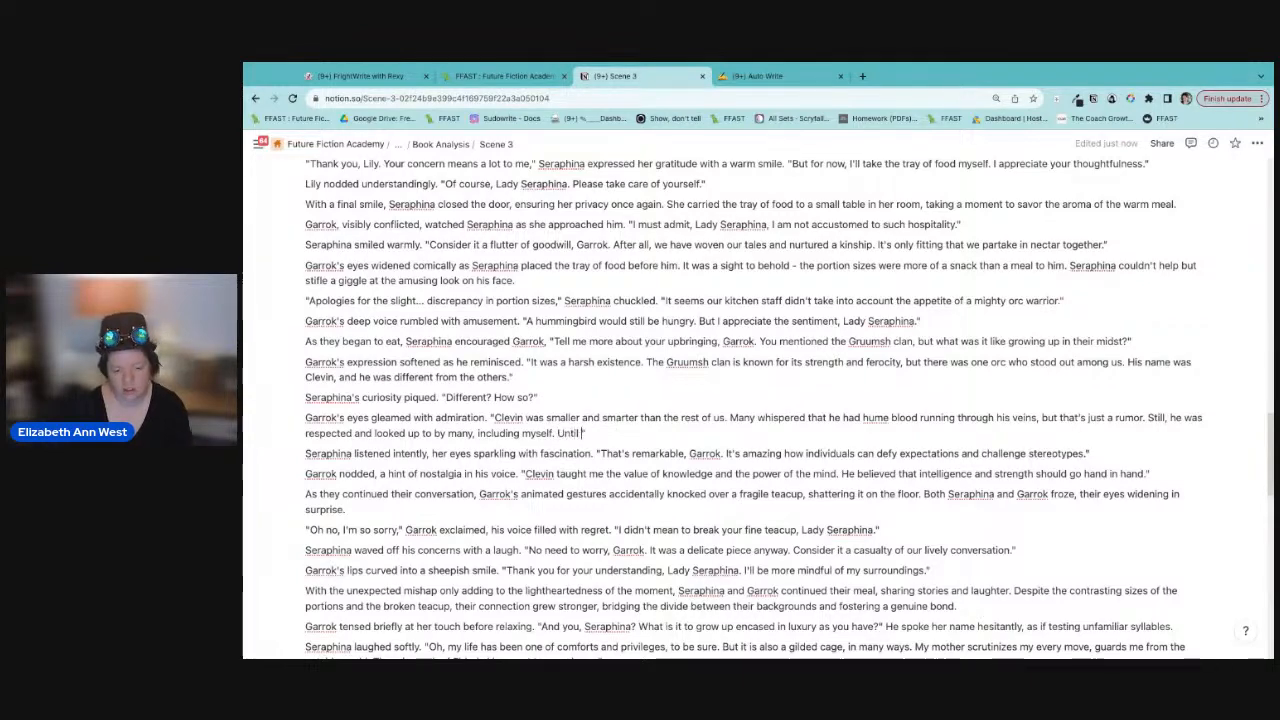
type("imgar.")
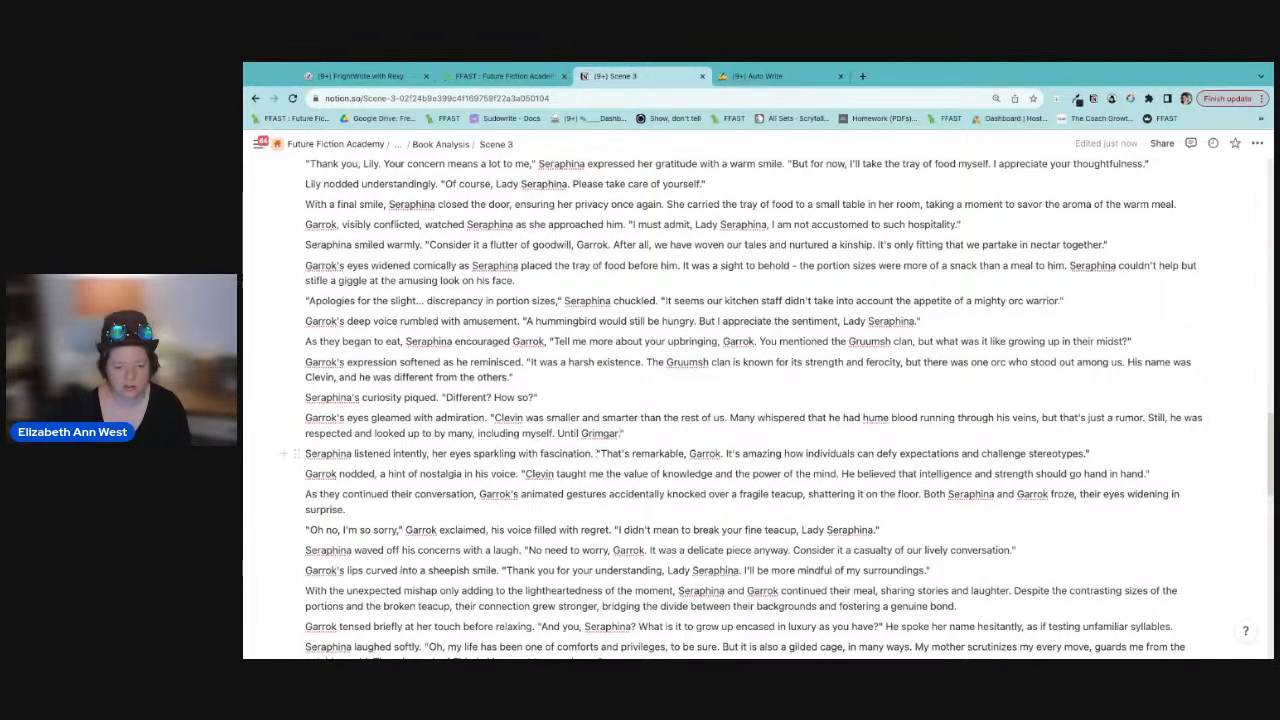
Step: Delete Seraphina's spoken reply about individuals defying expectations and challenging stereotypes
left_click_drag(598, 453, 1092, 454)
key("BackSpace")
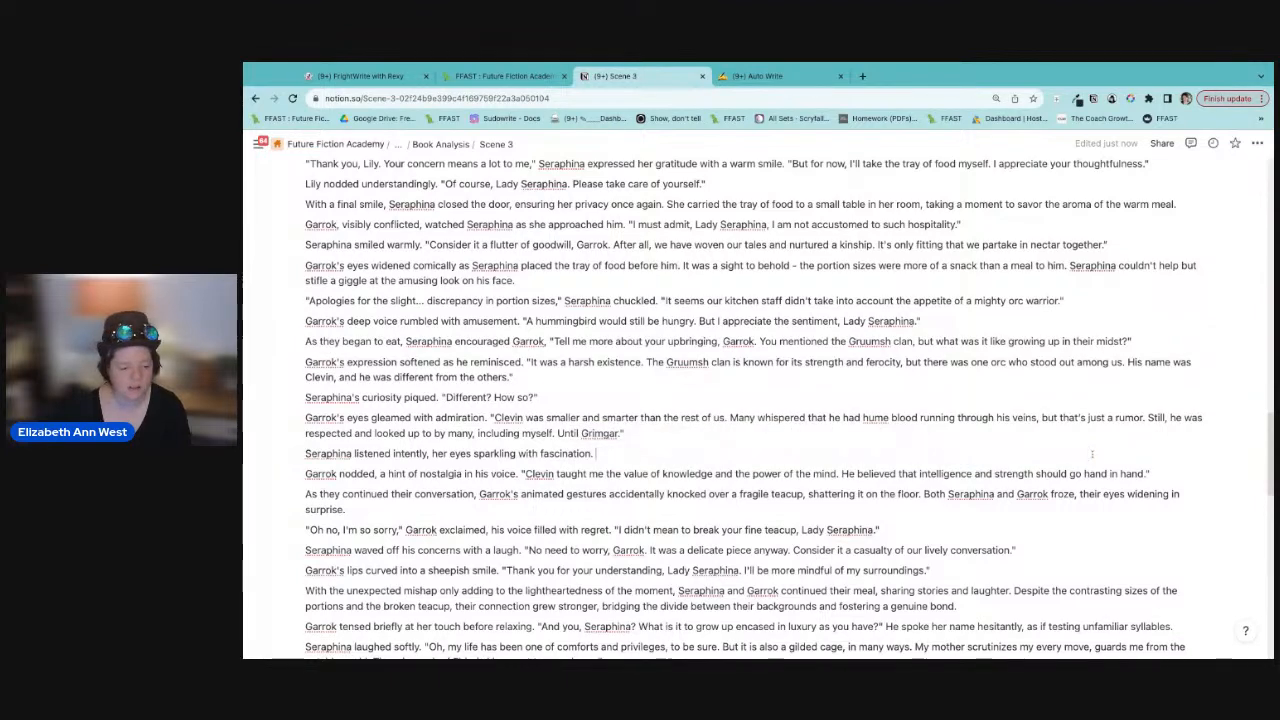
Step: End Garrok's speech about Clevin's teachings with the sentence "But now Grimgar calls the shots."
left_click(306, 494)
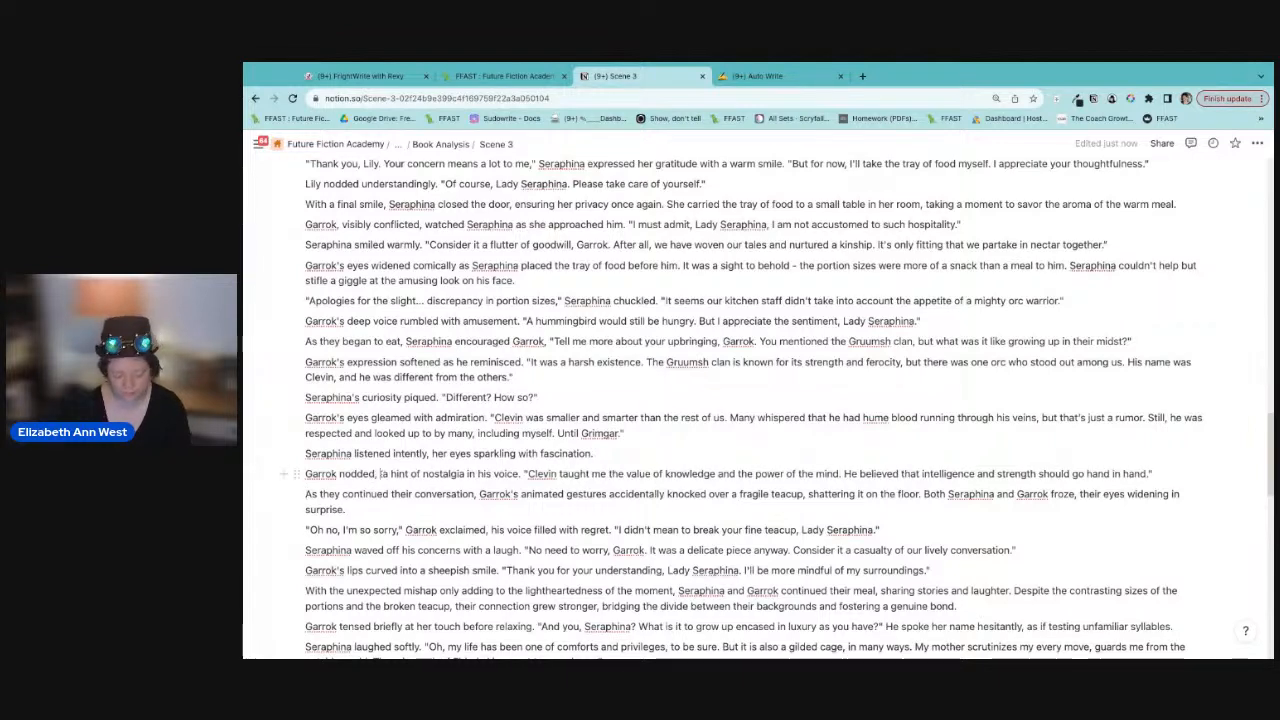
key("BackSpace")
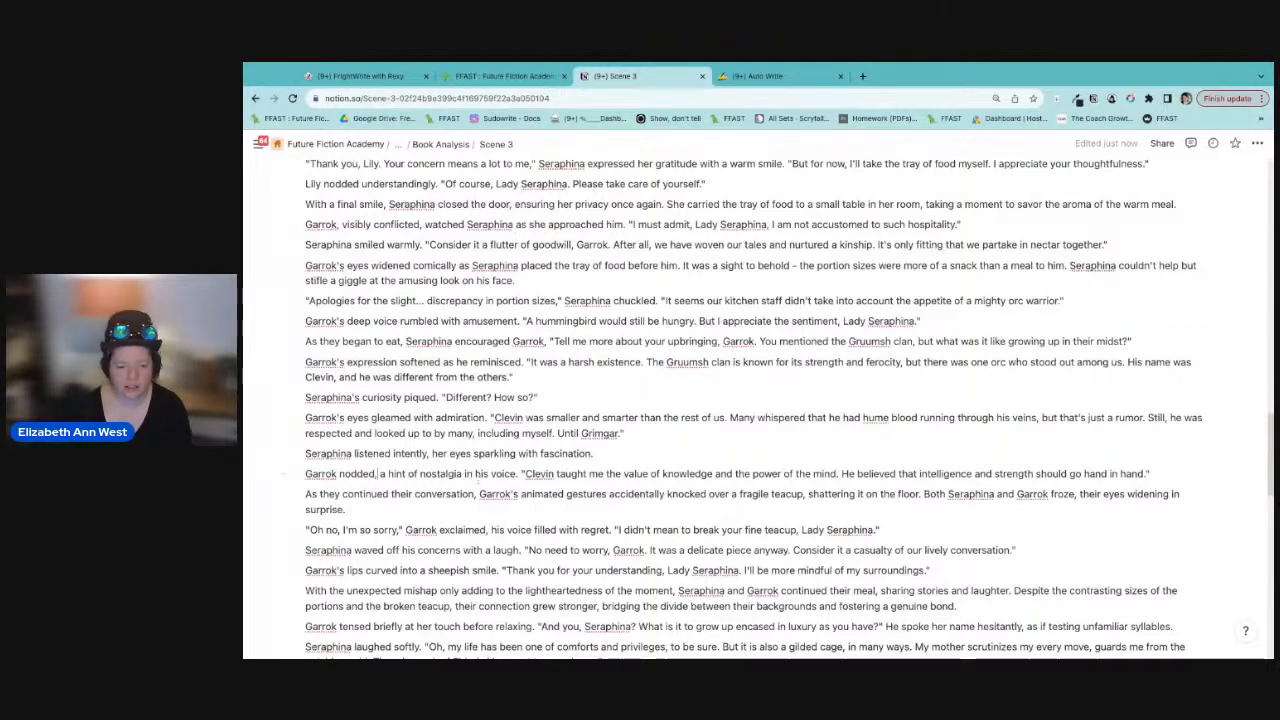
left_click_drag(515, 474, 407, 474)
left_click(525, 474)
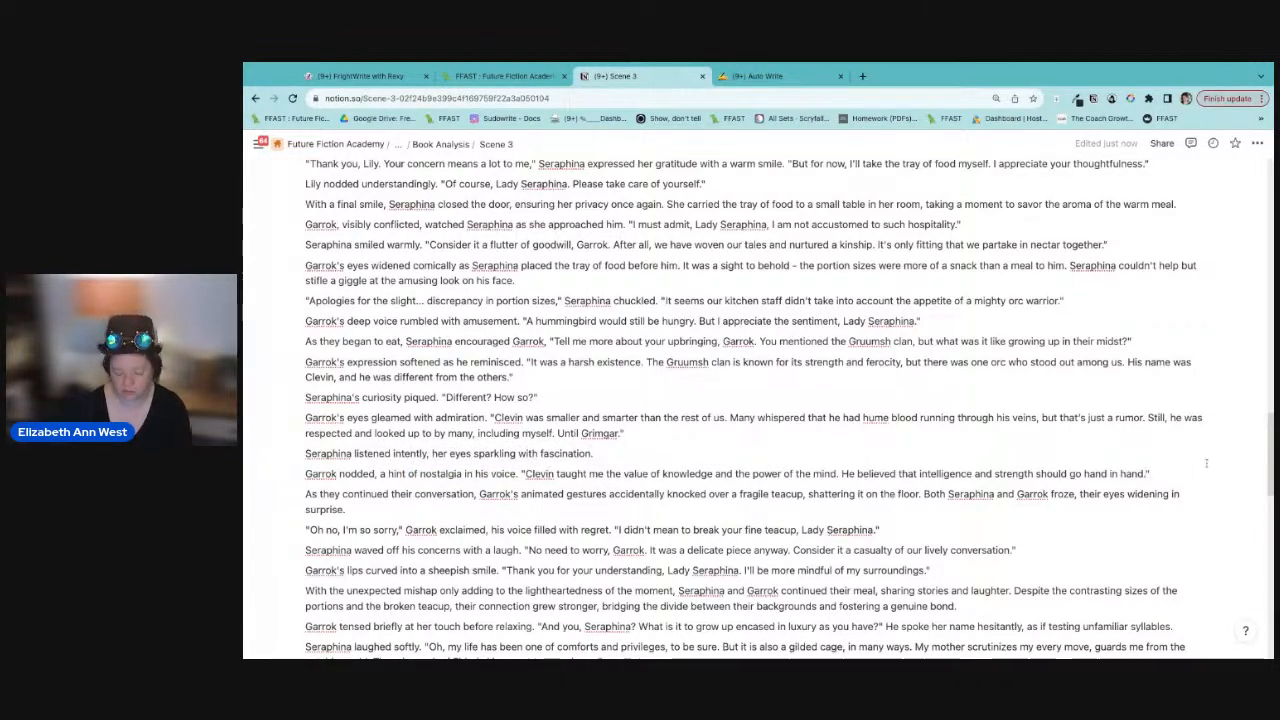
type("But no")
type("w Grimgar")
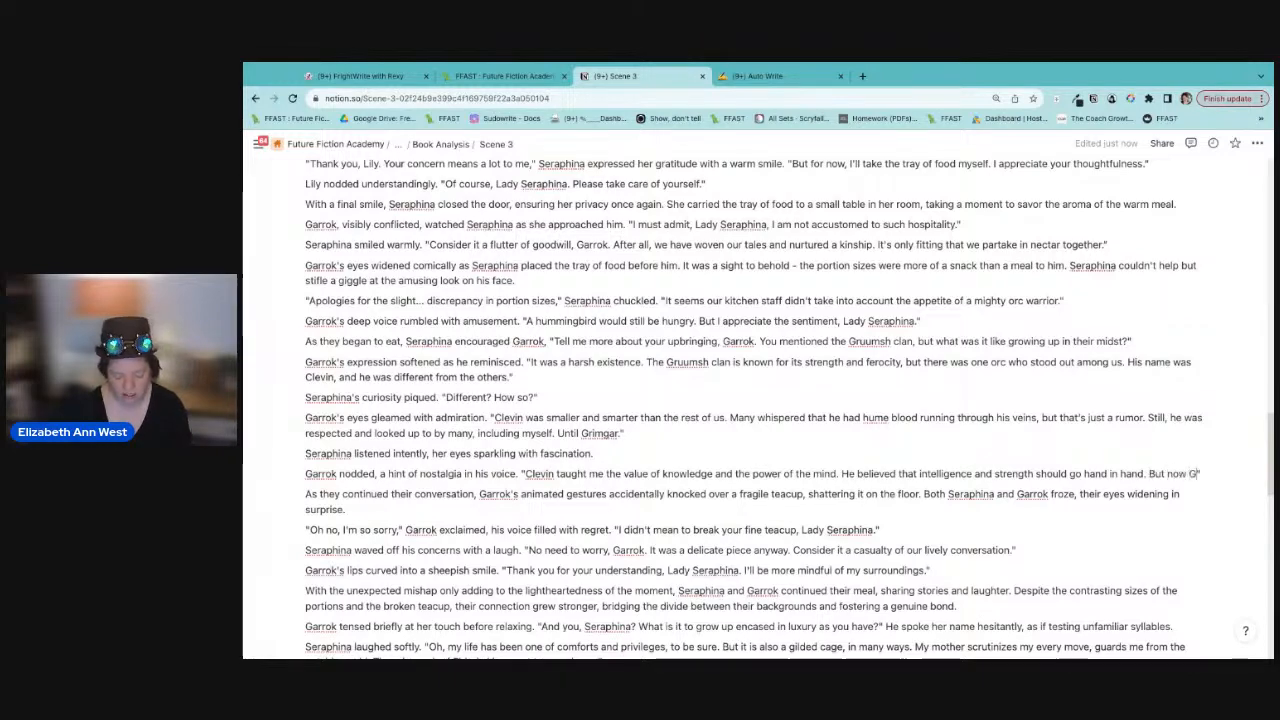
type(" calls the shots")
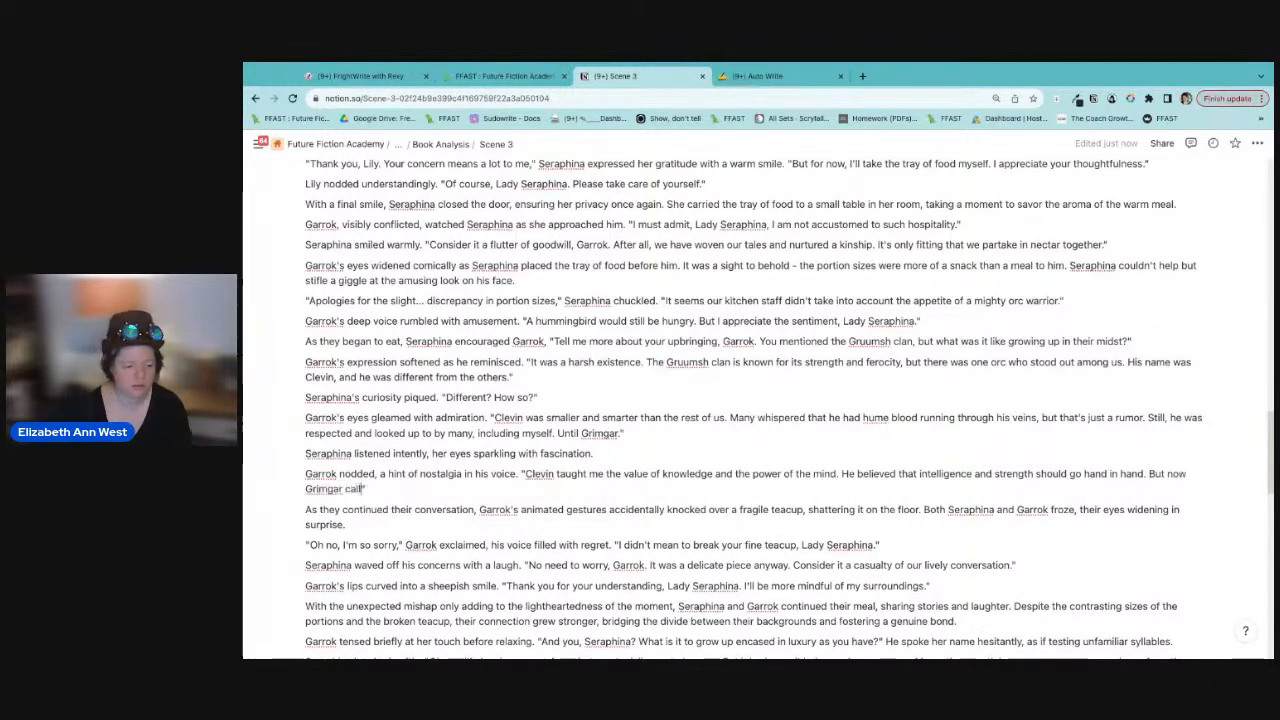
type(".")
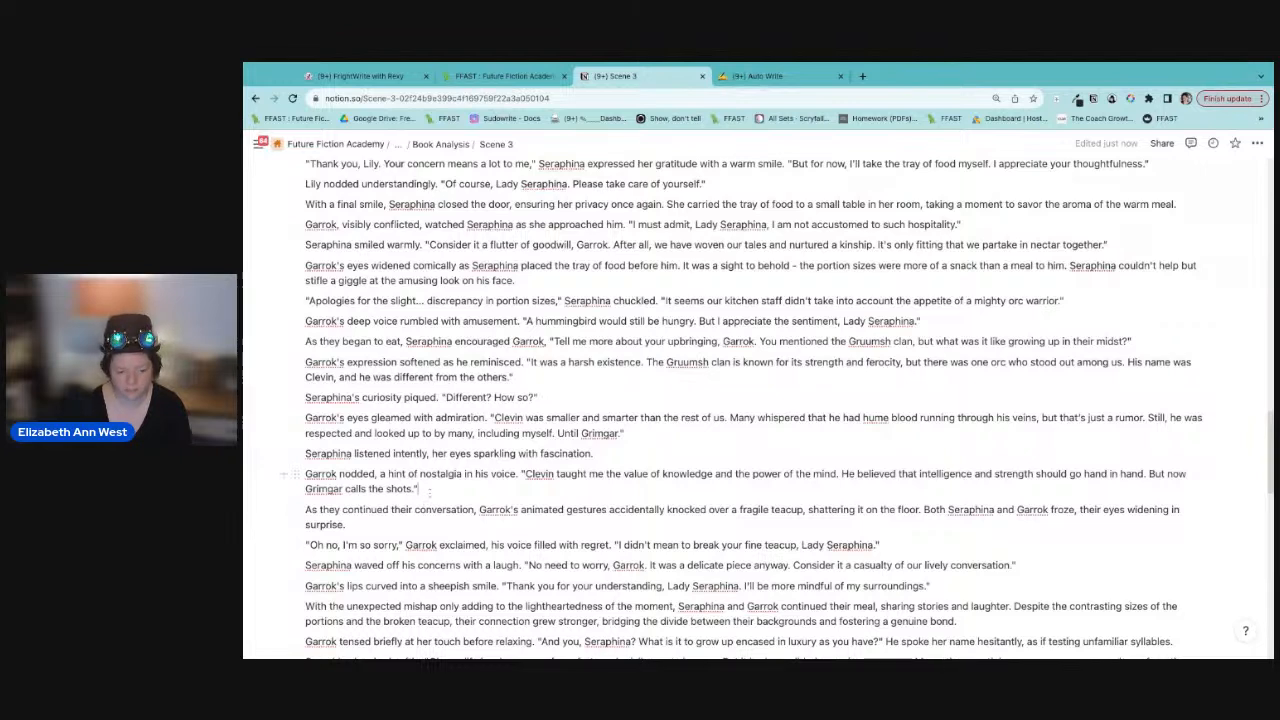
Step: After Garrok's line about Grimgar, add "Garrok looked past Seraphina, tightening his grip on the small teacup in his hands."
type("The")
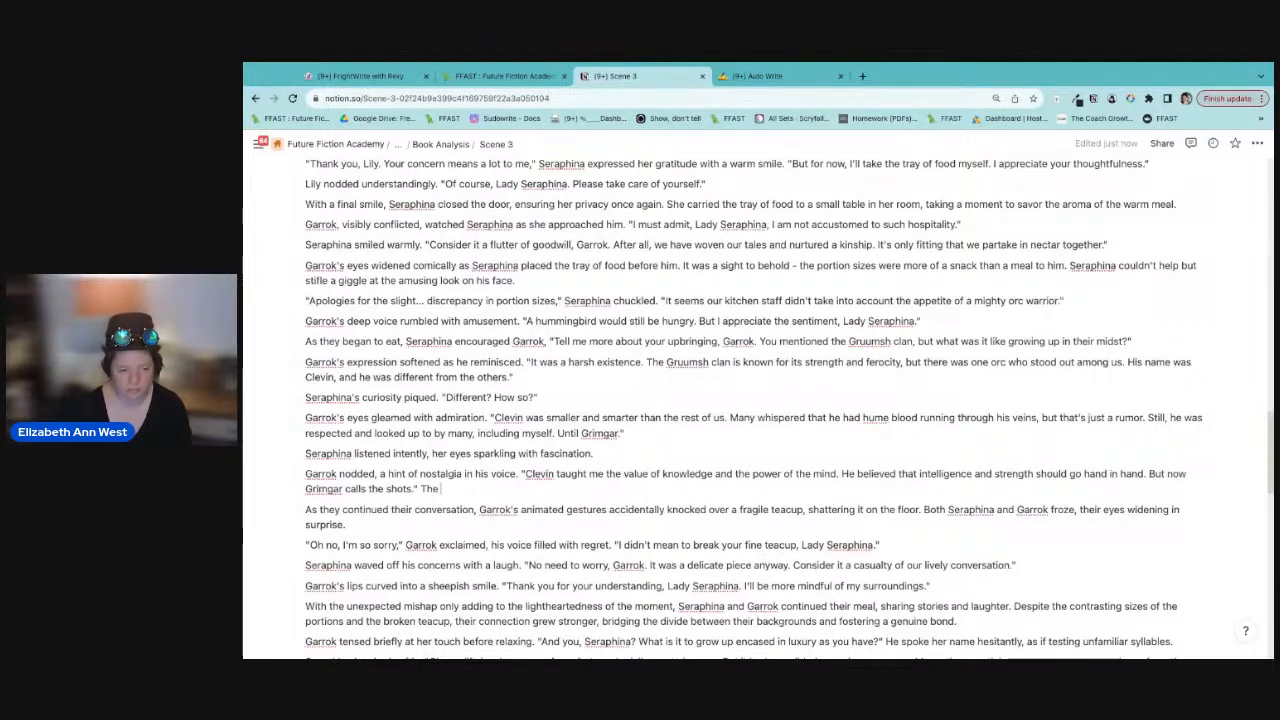
key("BackSpace")
key("BackSpace")
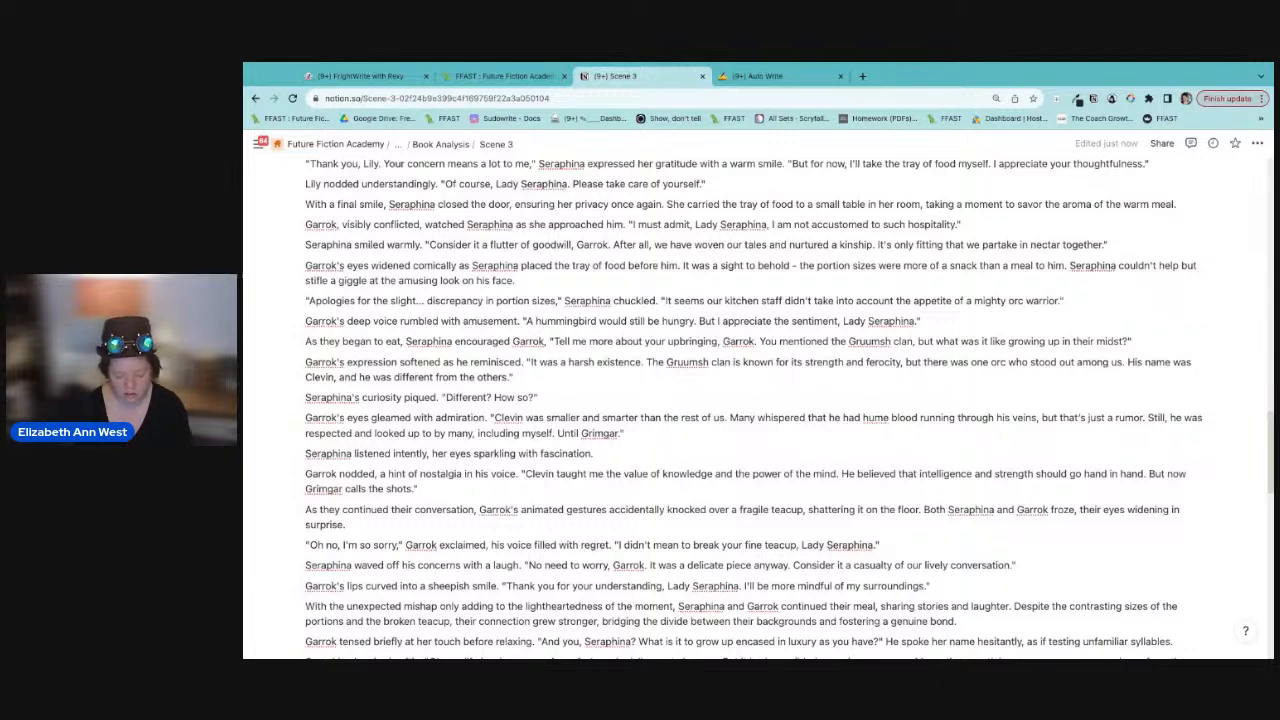
type("k")
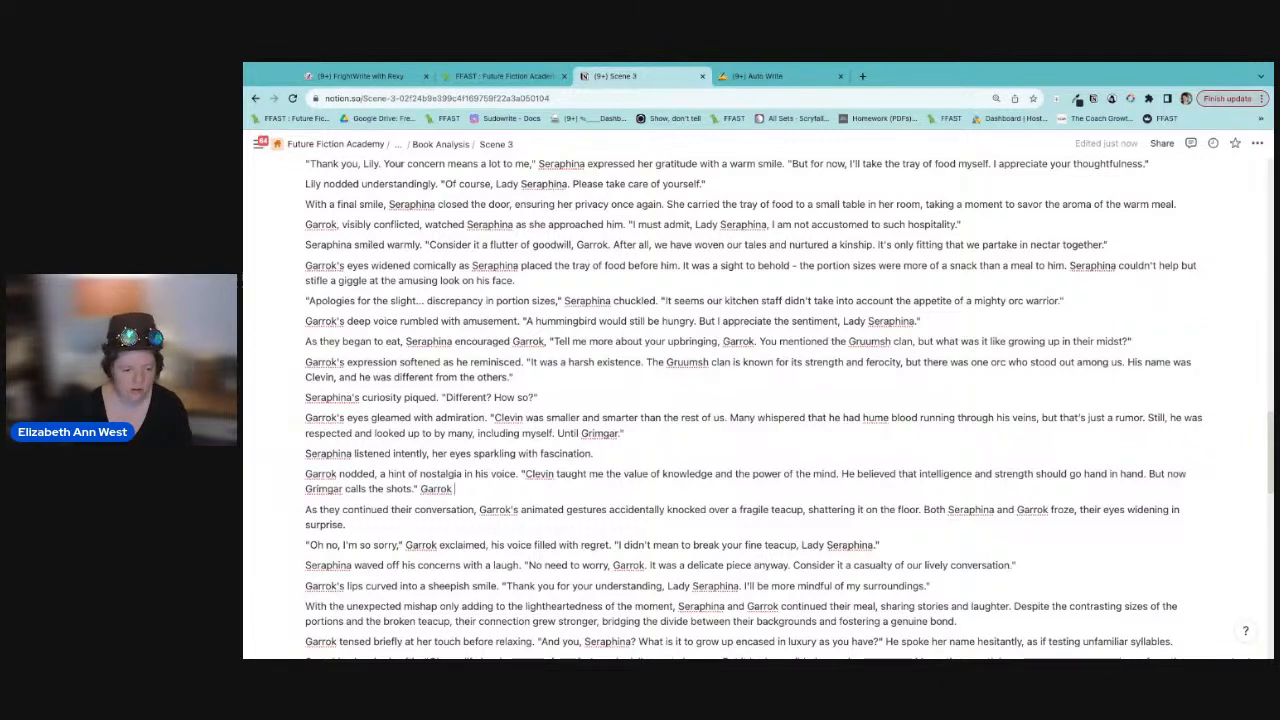
type(" looked past Ser")
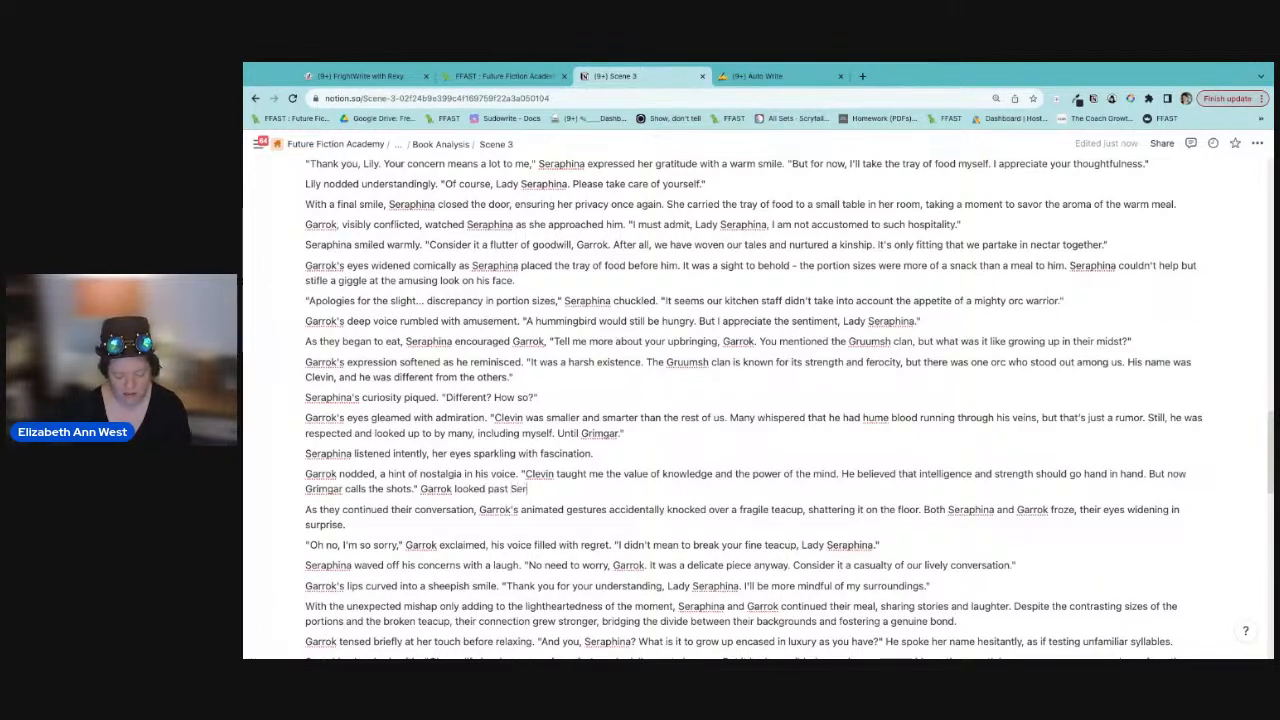
type("aphina")
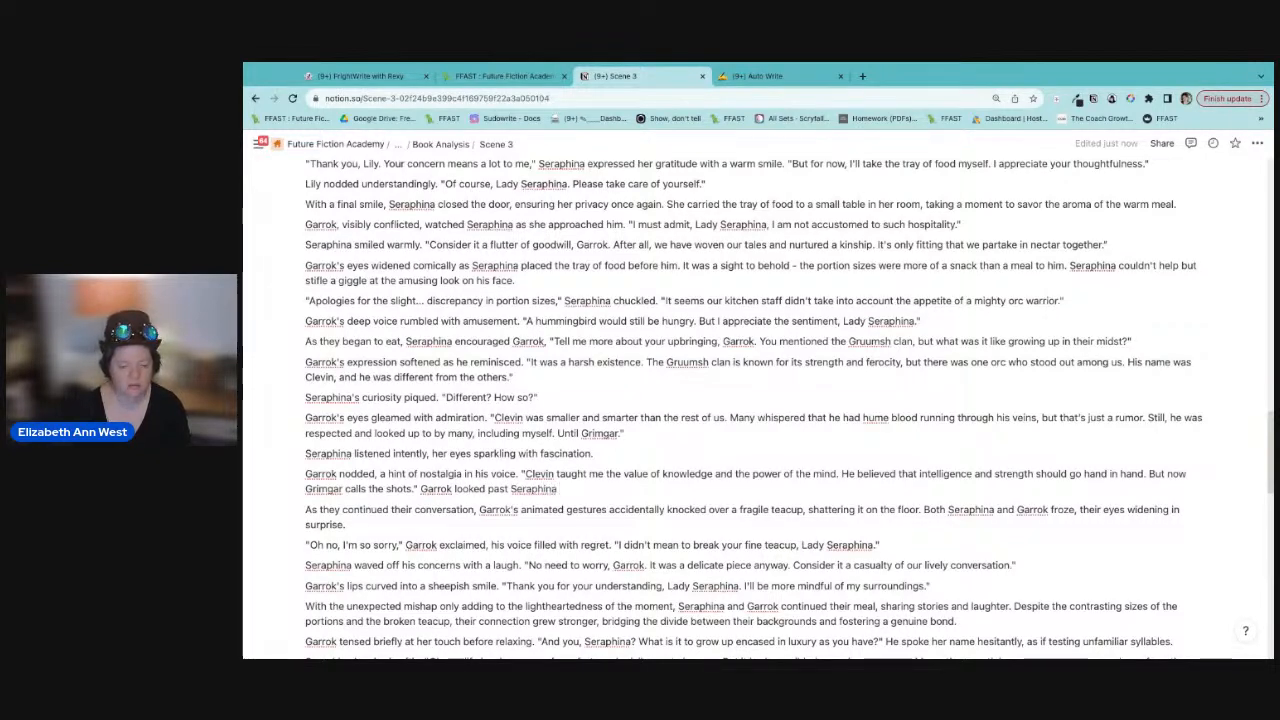
key("BackSpace")
type(",")
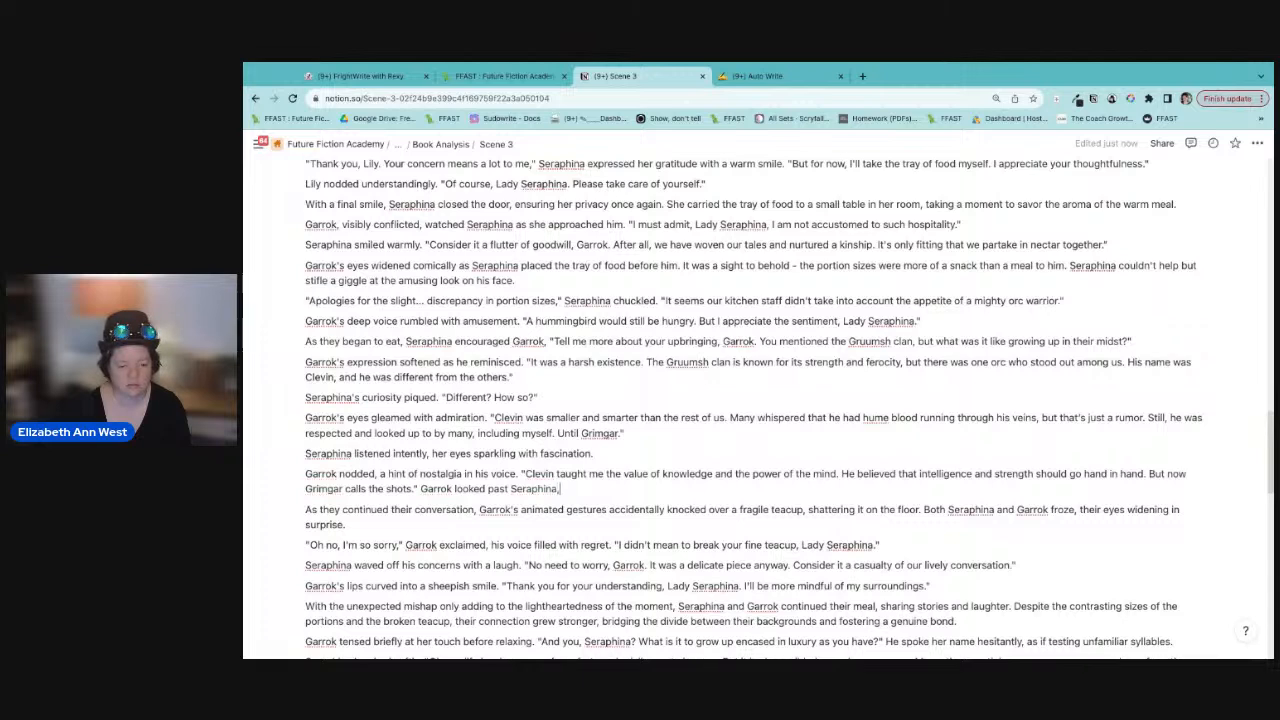
type(" tighteni")
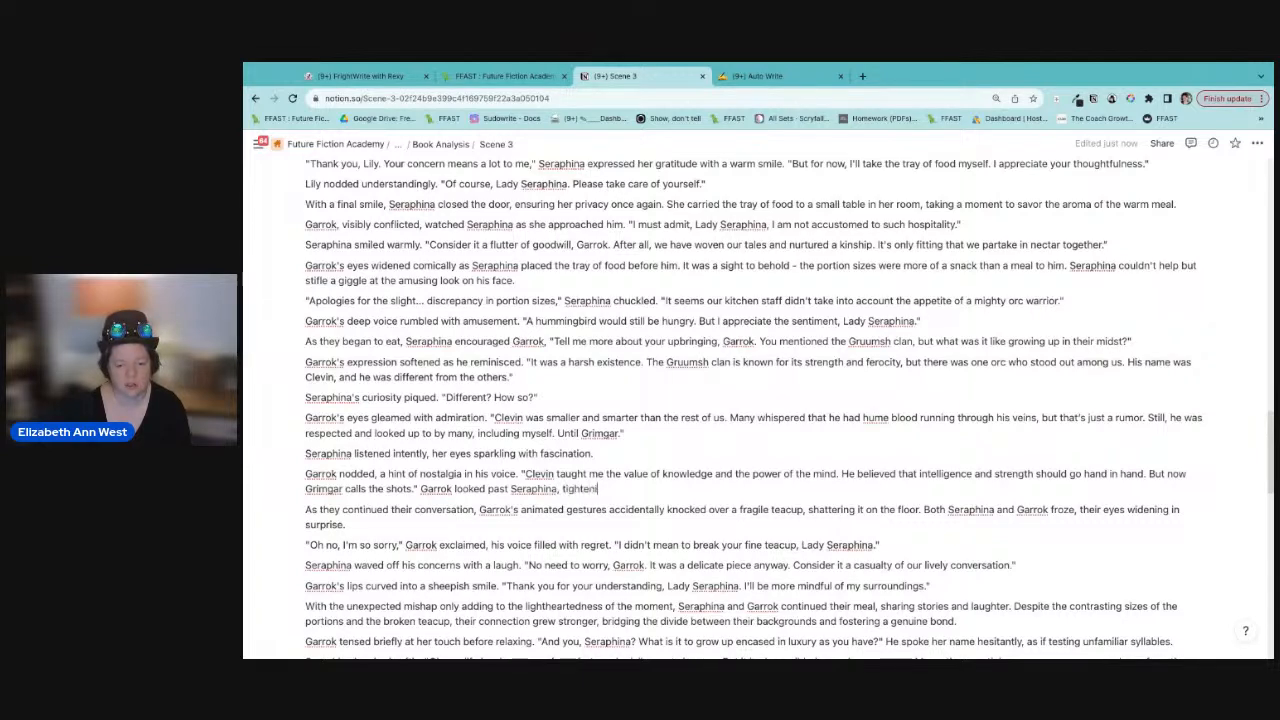
type("ng his grip on")
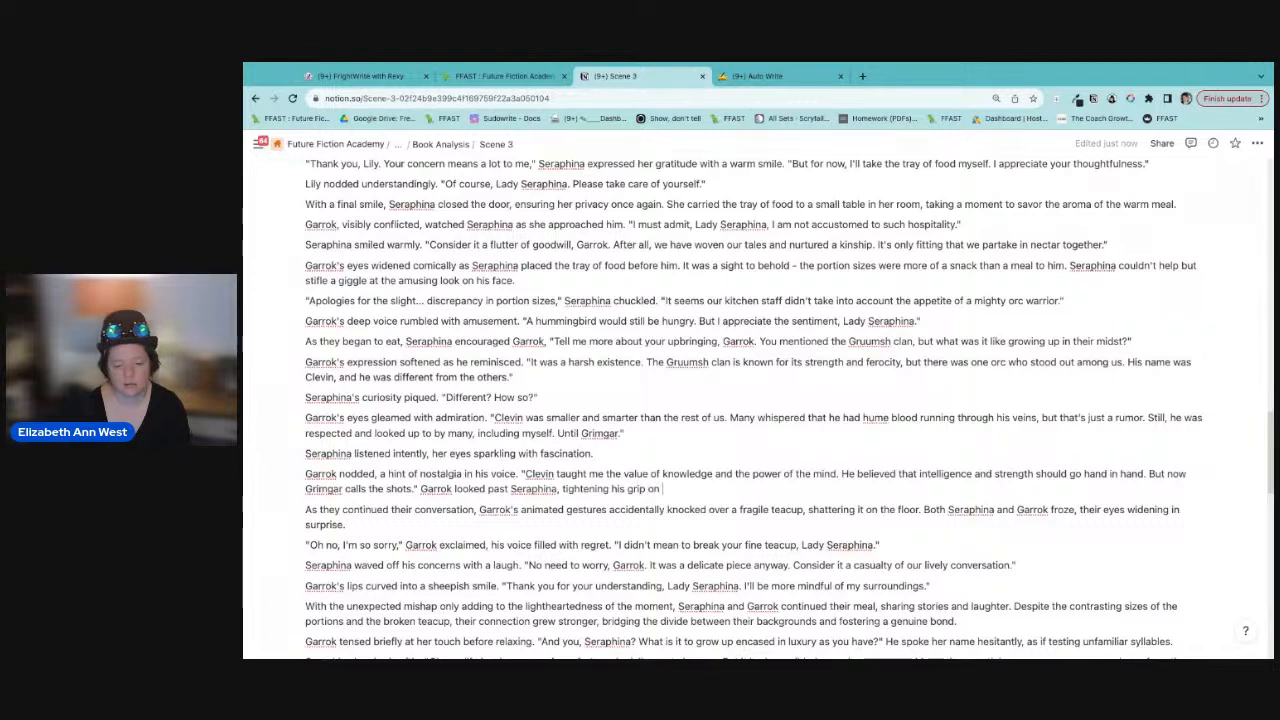
type(" the small teacup in his hands. The fin")
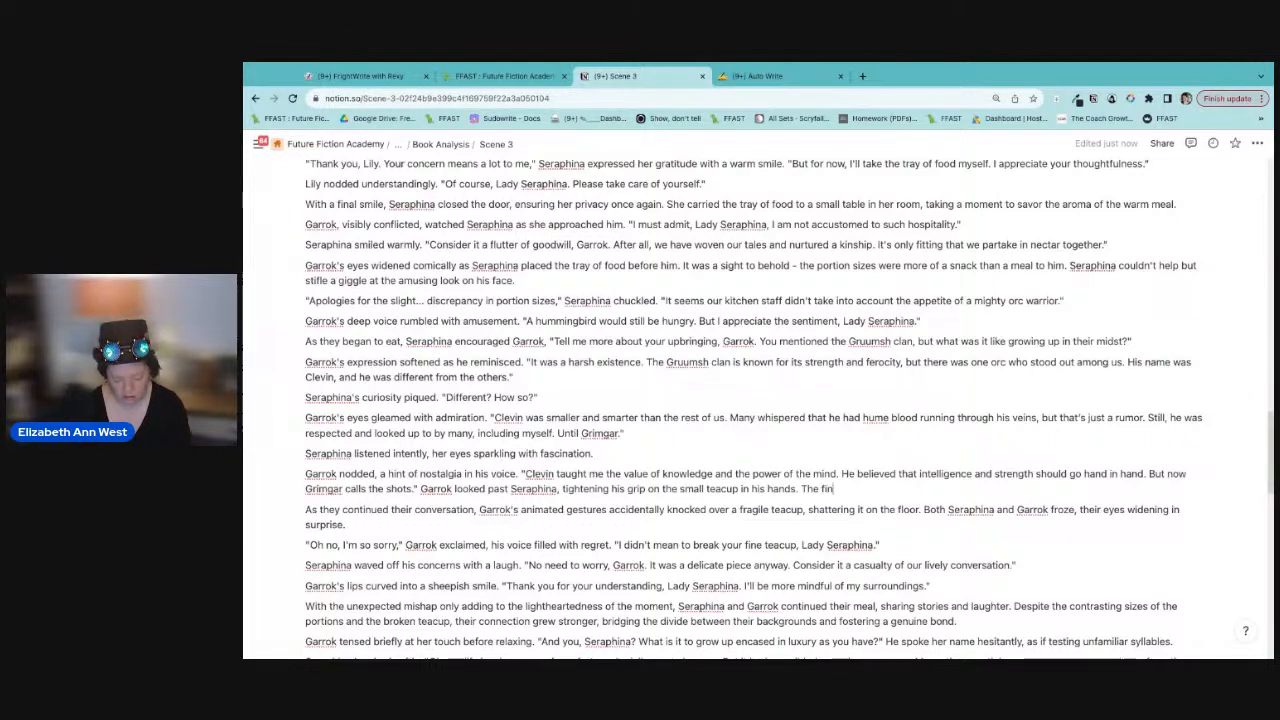
Step: Add "The fine porcelain shattered, startling them both." and delete the sentence about Garrok's gestures knocking over the teacup, joining the two paragraphs
type("e porcela")
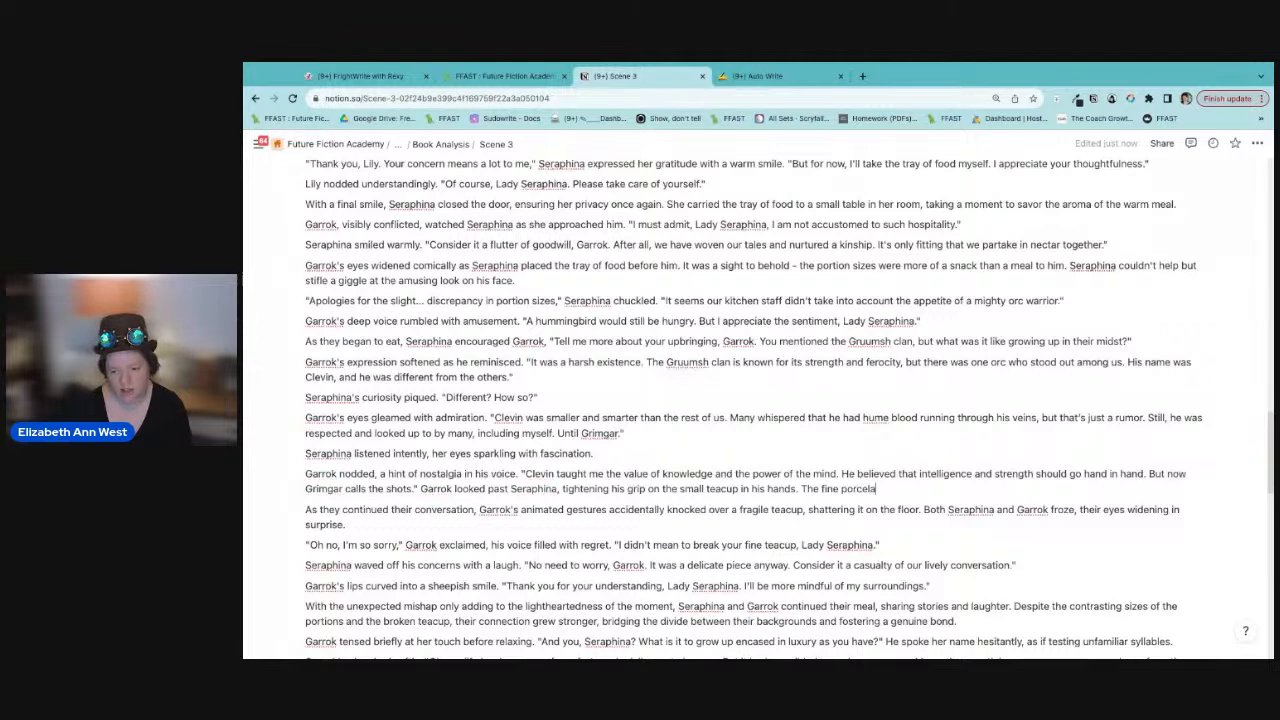
type("in shattered ")
type("w")
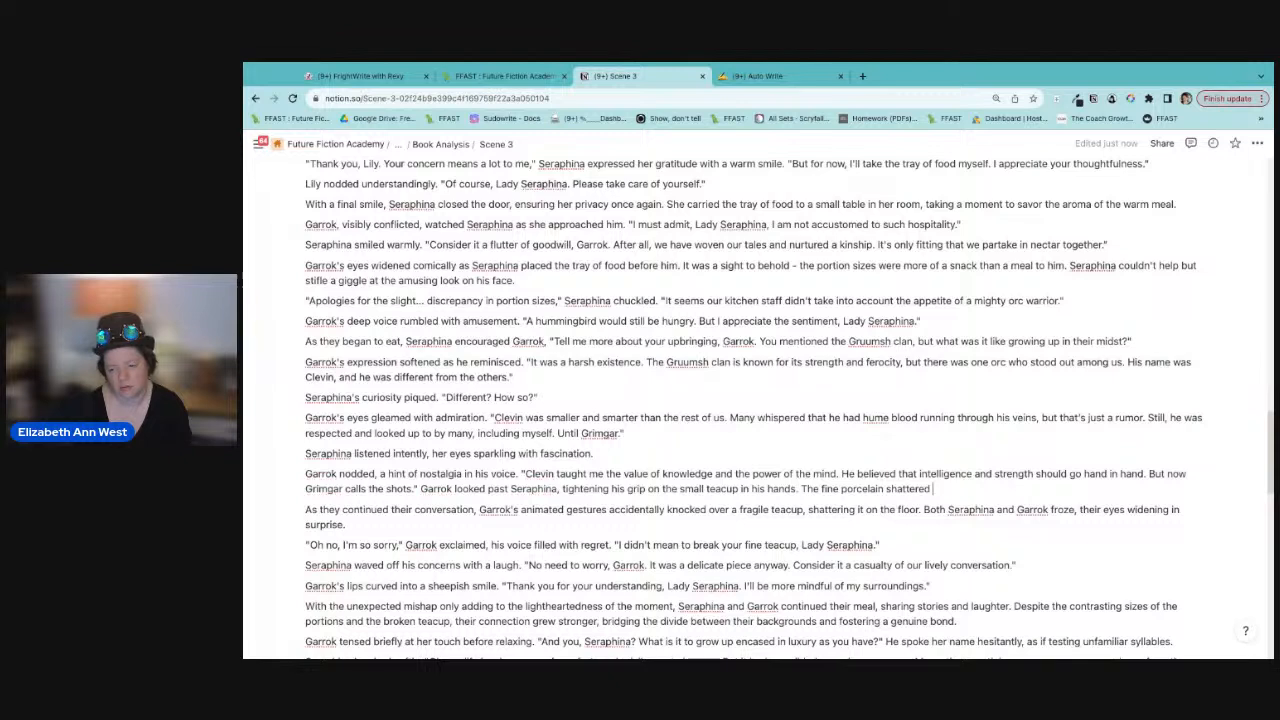
key("BackSpace")
type(", startling them both.")
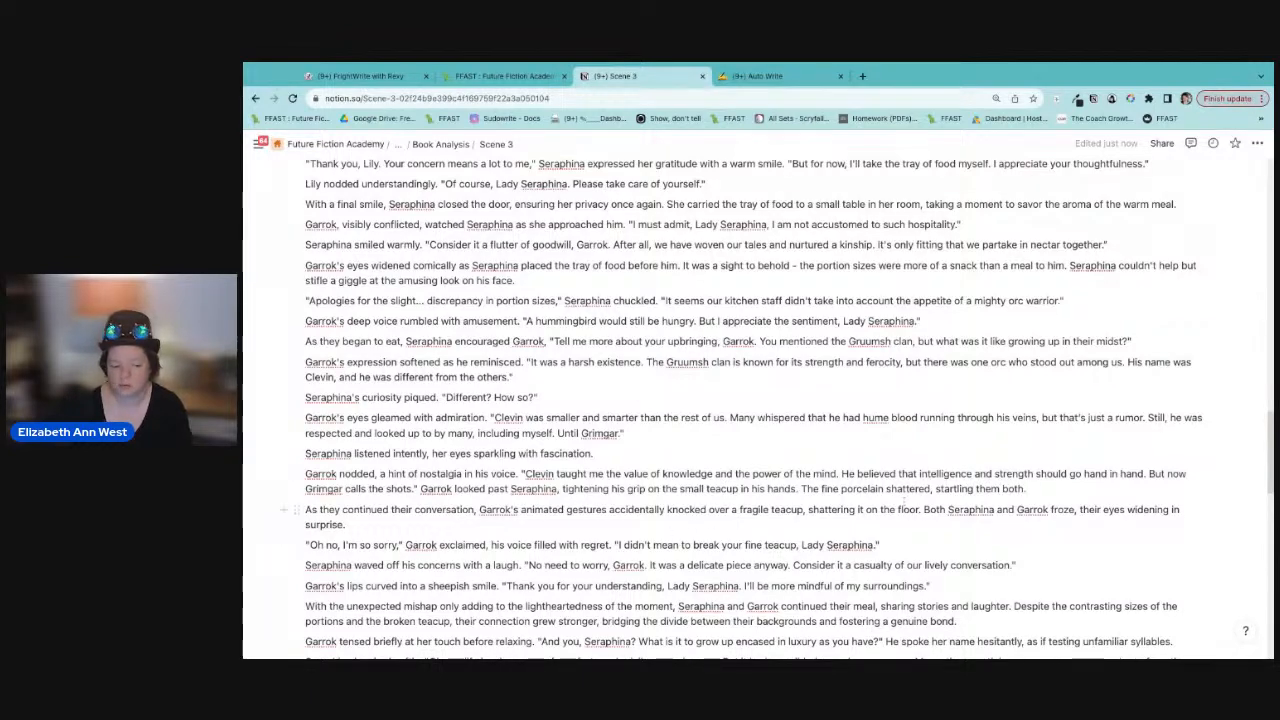
left_click_drag(925, 510, 1041, 488)
key("BackSpace")
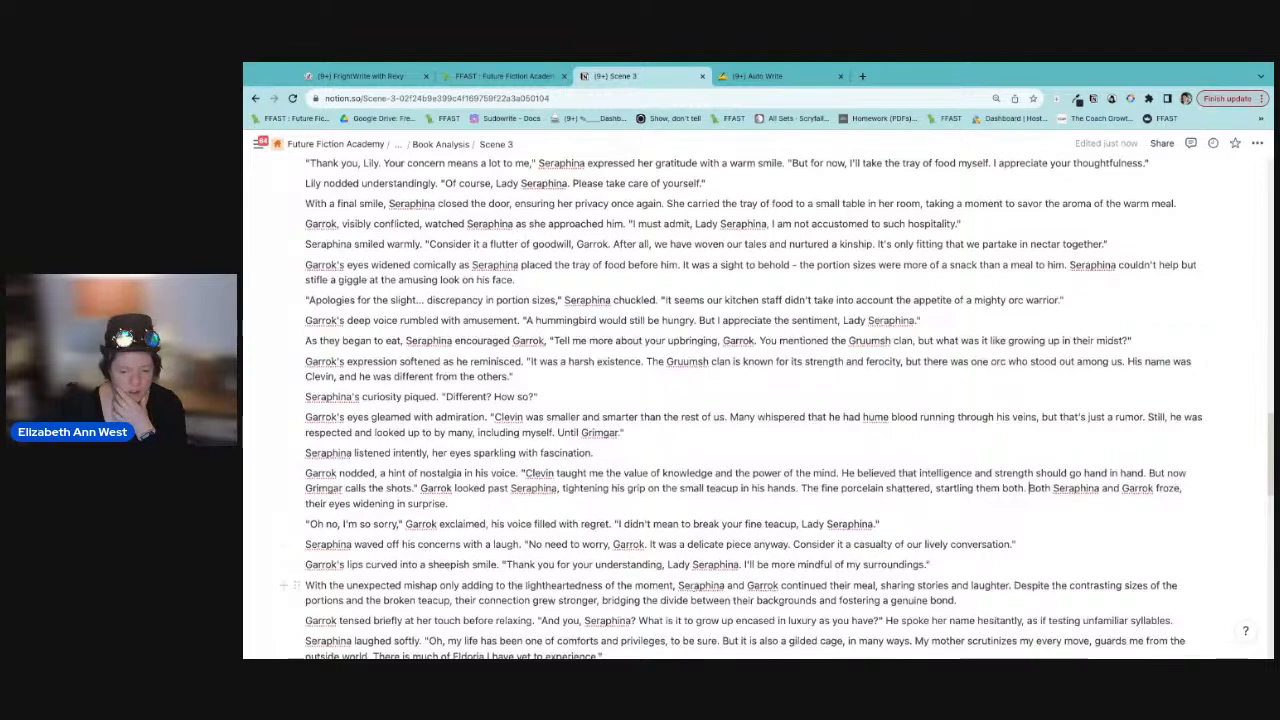
Step: Remove "Garrok" from Seraphina's "No need to worry" line and delete Garrok's spoken thanks after his sheepish smile
scroll(760, 410, "down", 2)
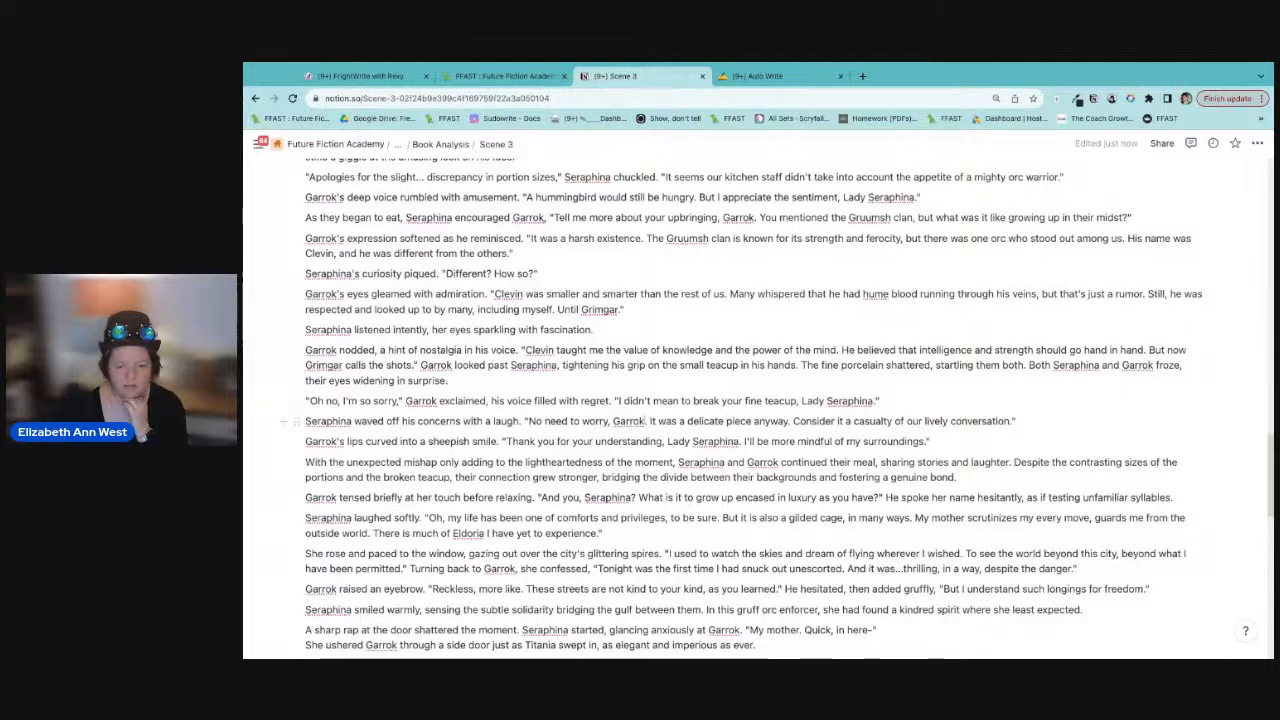
left_click_drag(645, 422, 610, 422)
key("BackSpace")
key("BackSpace")
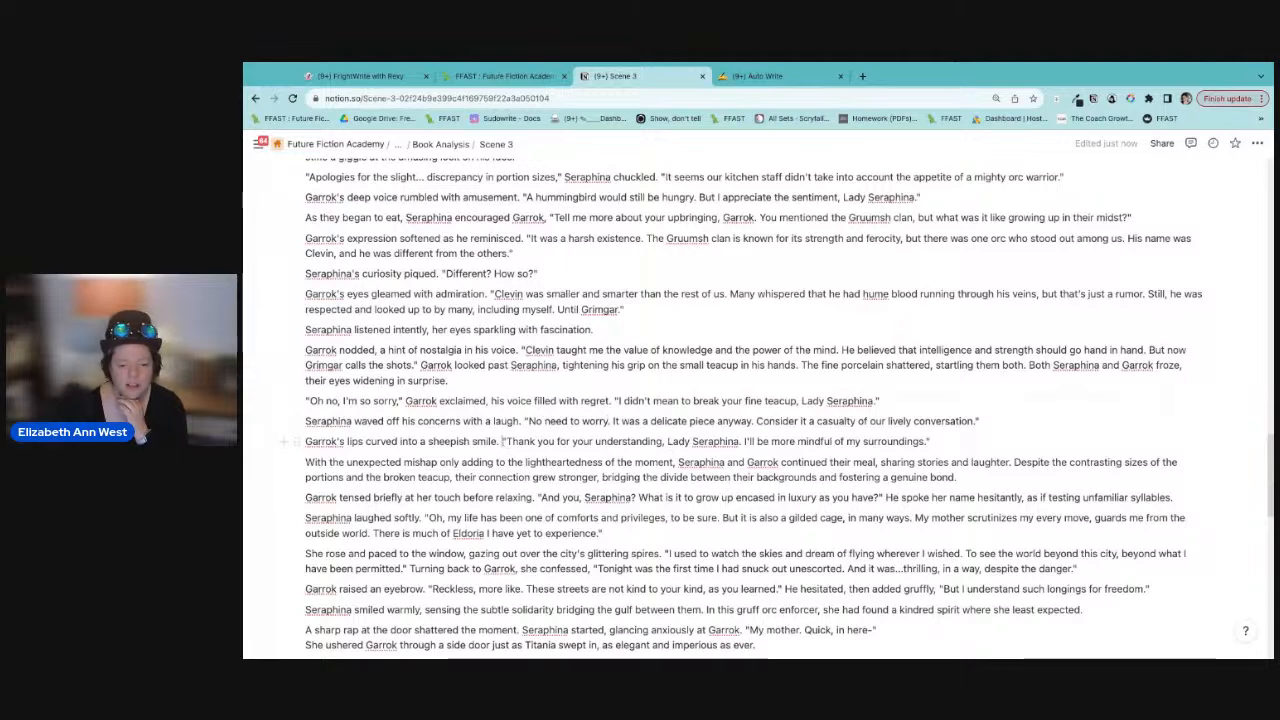
left_click_drag(503, 441, 930, 441)
key("BackSpace")
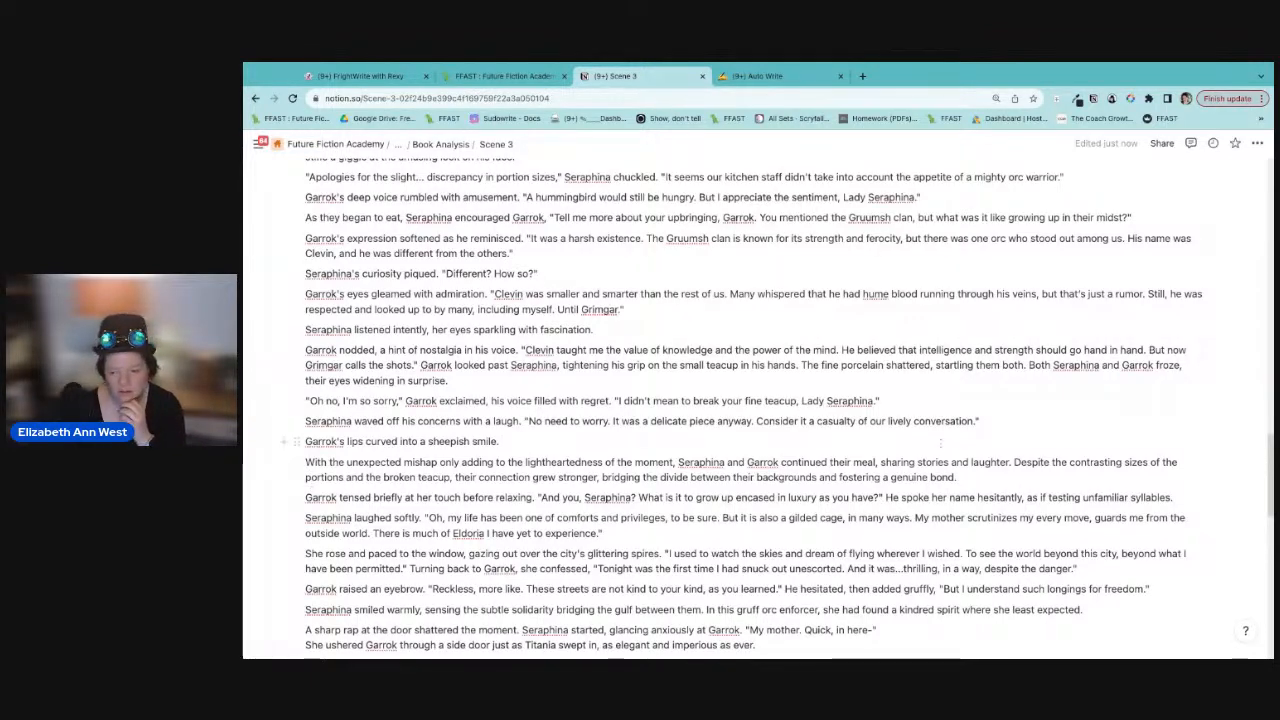
Step: Delete the sentence beginning "Despite the contrasting sizes of the portions" from the paragraph about the unexpected mishap
left_click_drag(1014, 462, 957, 477)
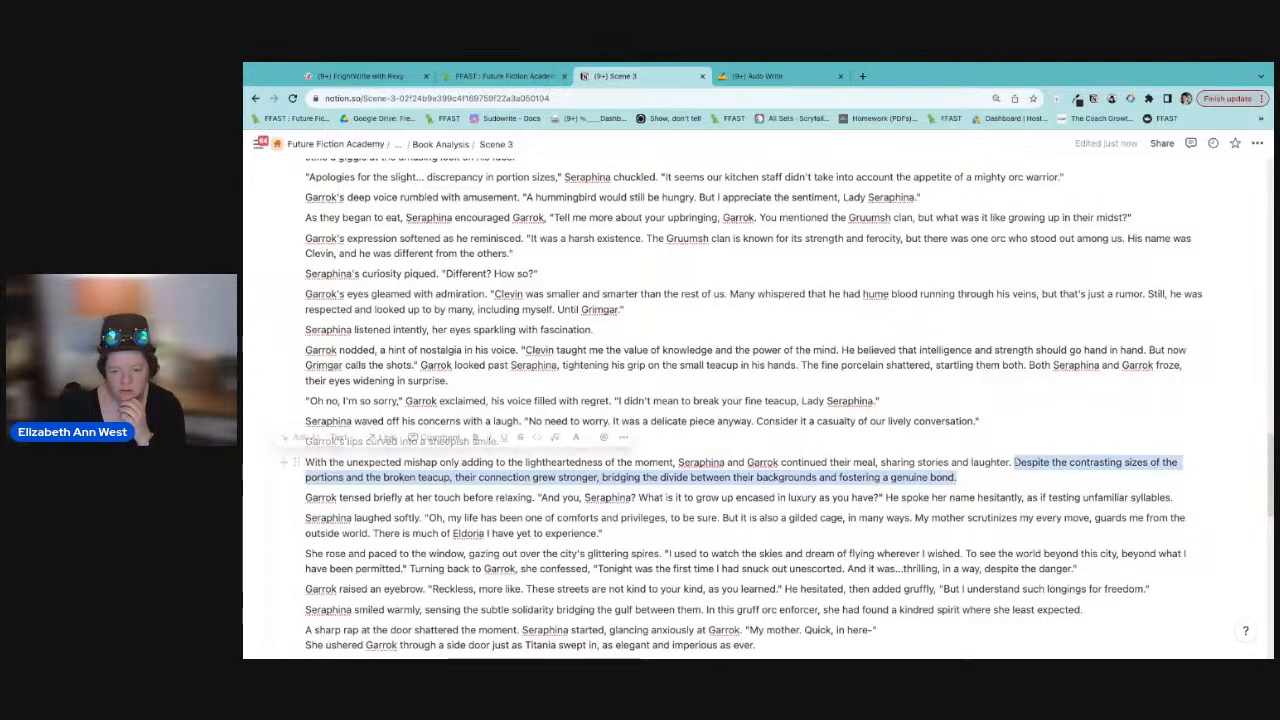
key("BackSpace")
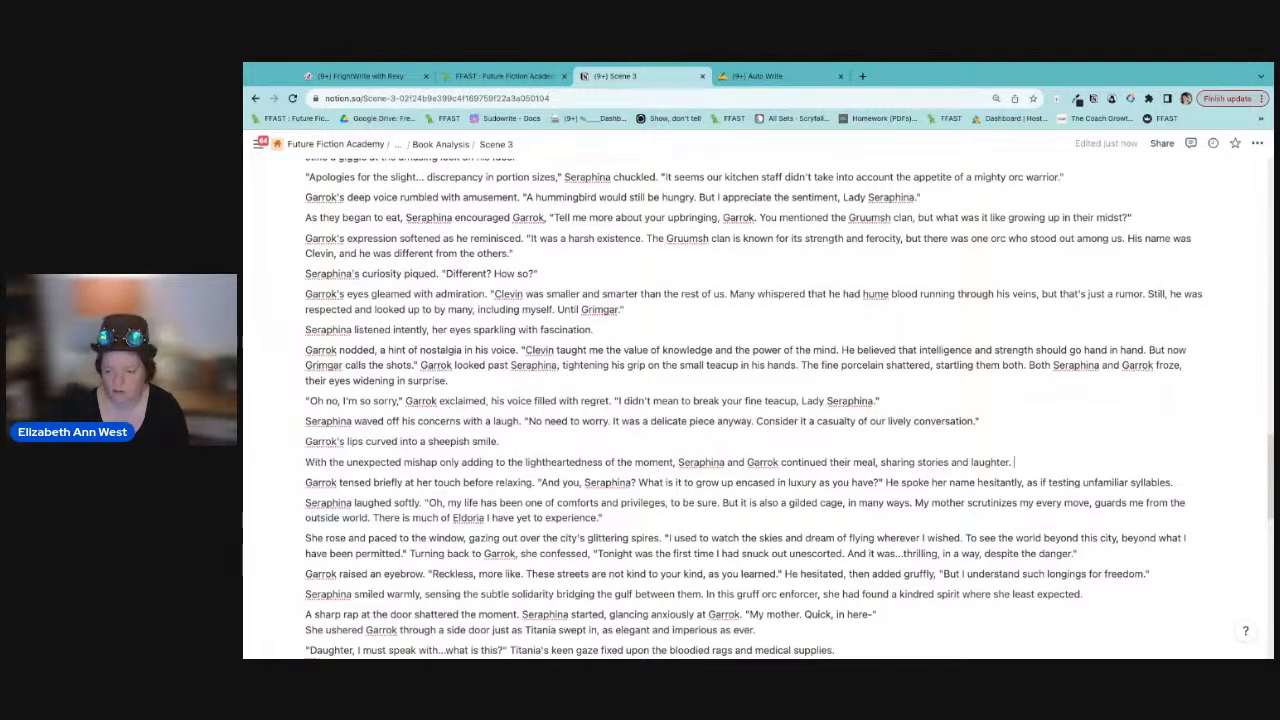
key("ctrl+z")
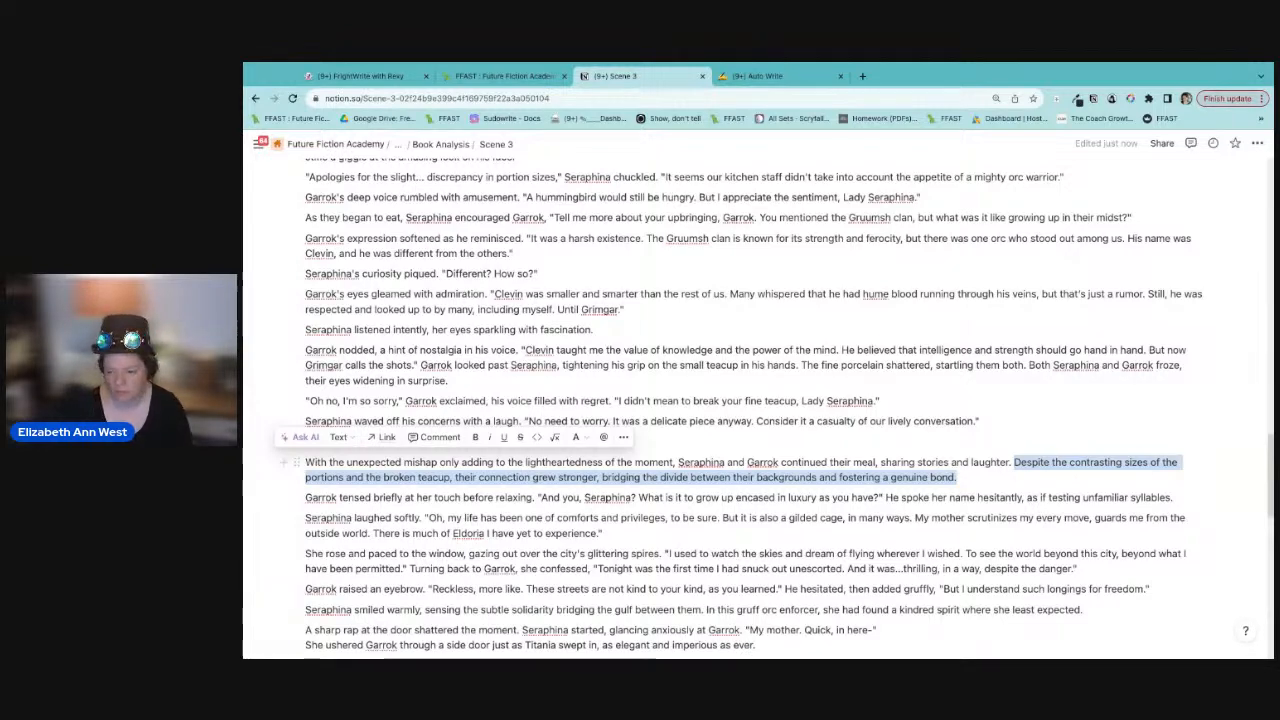
key("BackSpace")
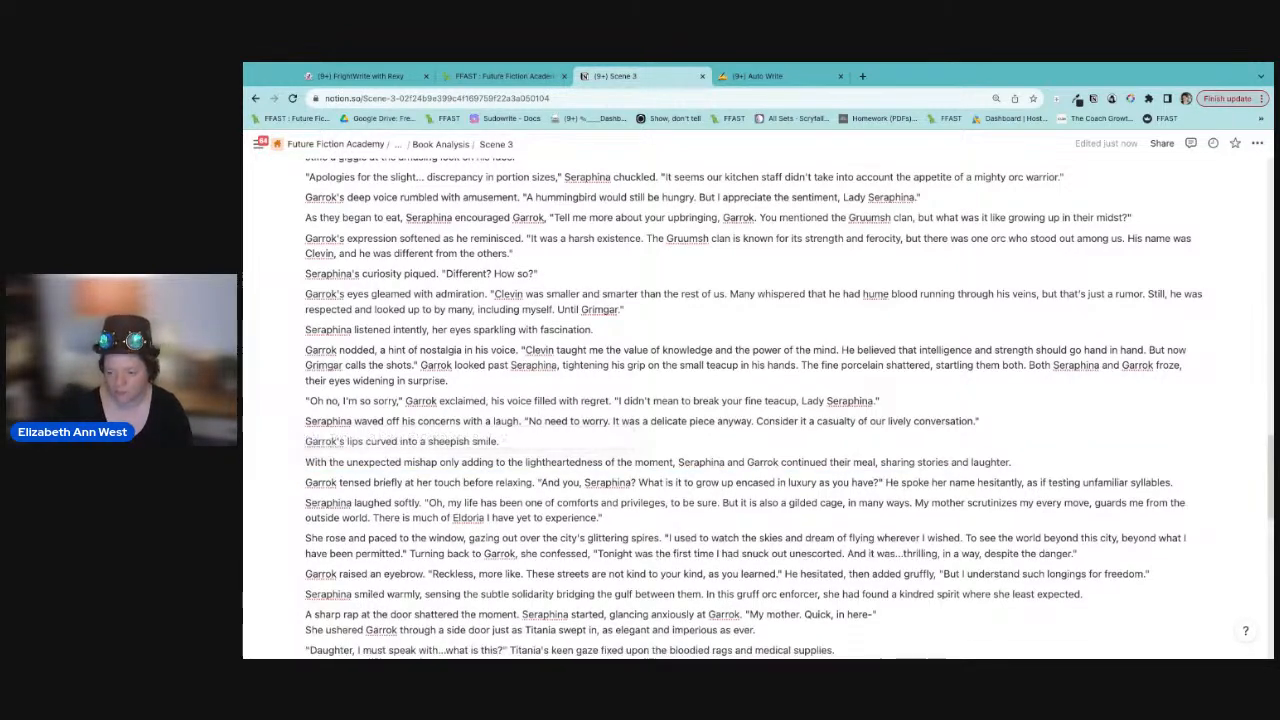
Step: Below the mishap paragraph, add the dialogue line "And that's how I was not longer allowed to take lesson in the garden!"
key("Return")
type("\"And that'")
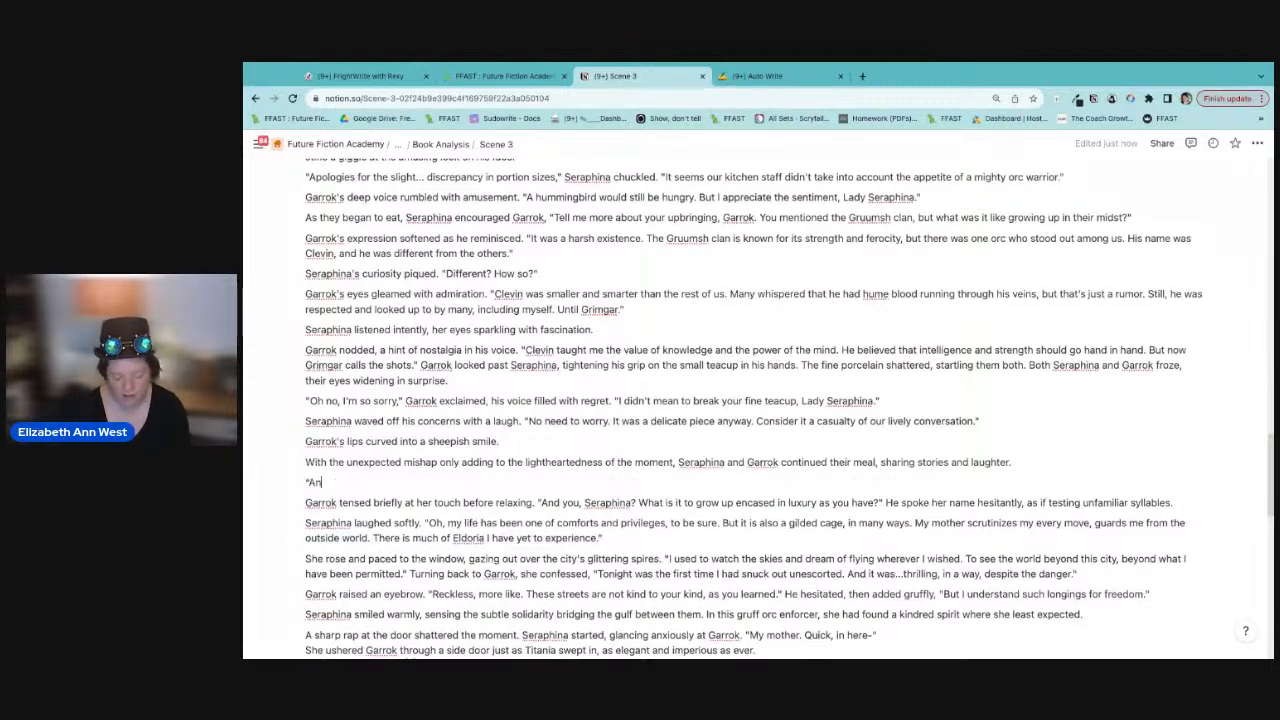
type("s how I wa")
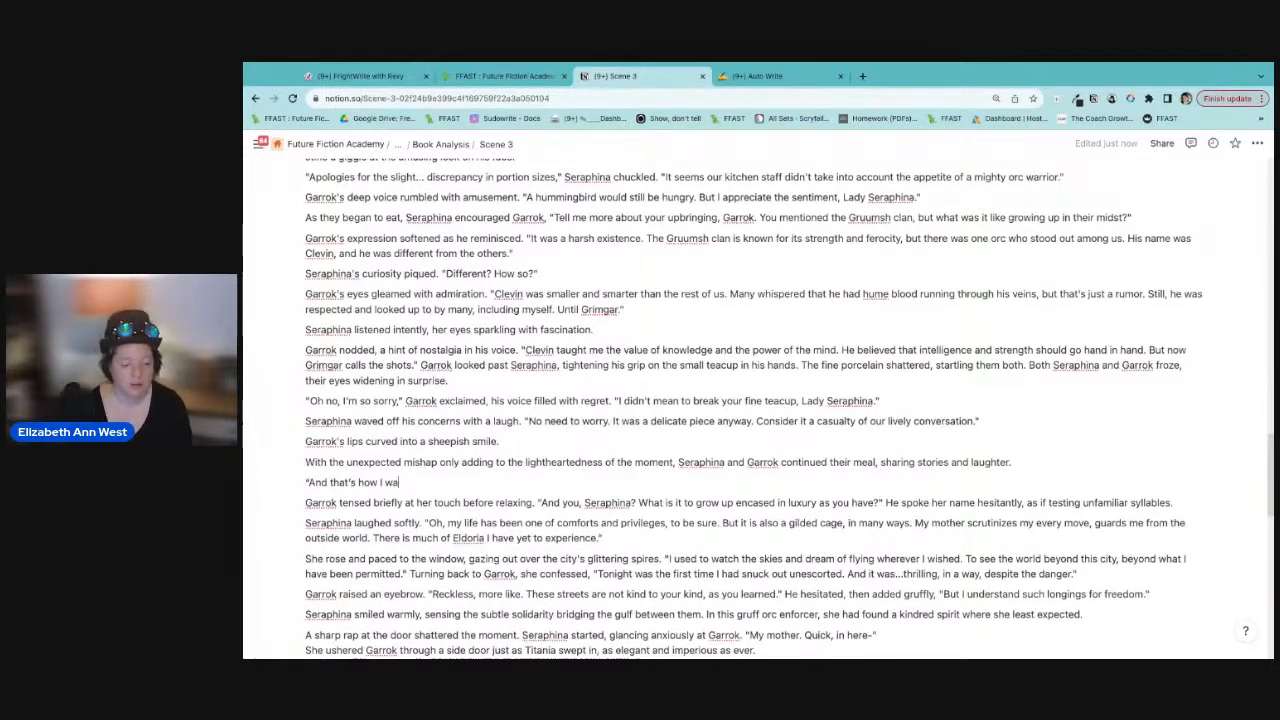
type("s not longer al")
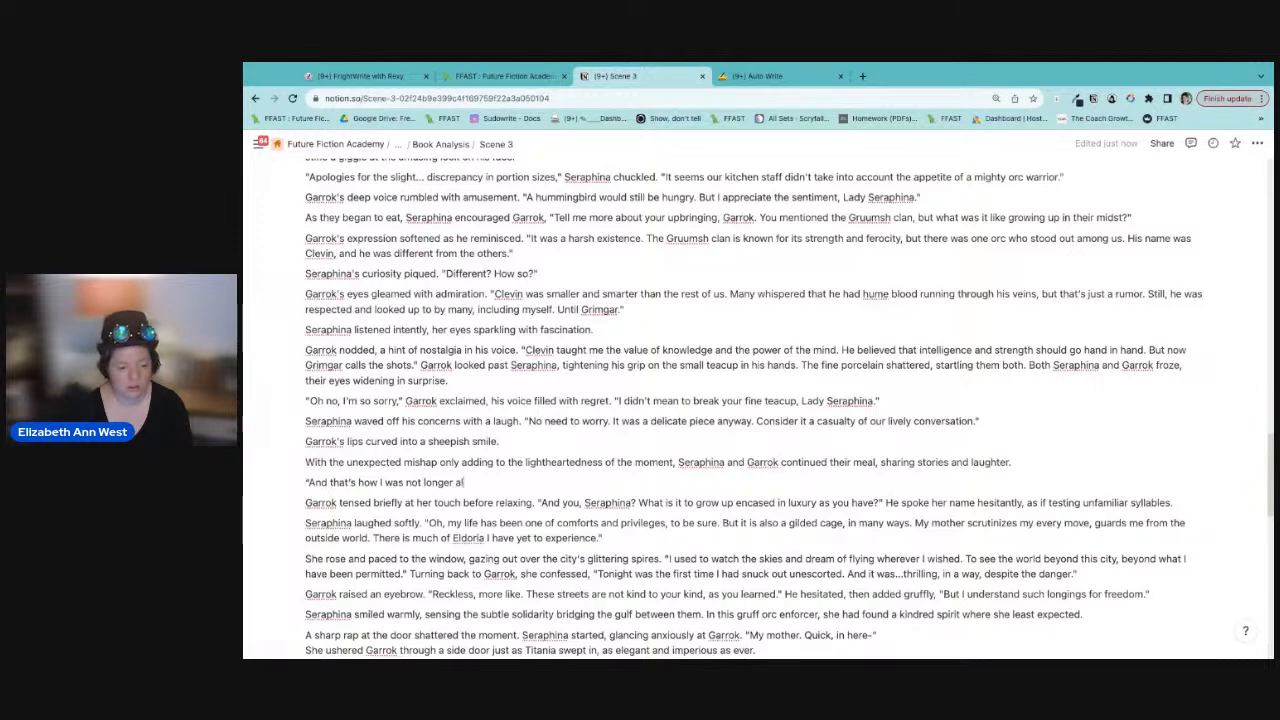
type("lowed to take lesson in th")
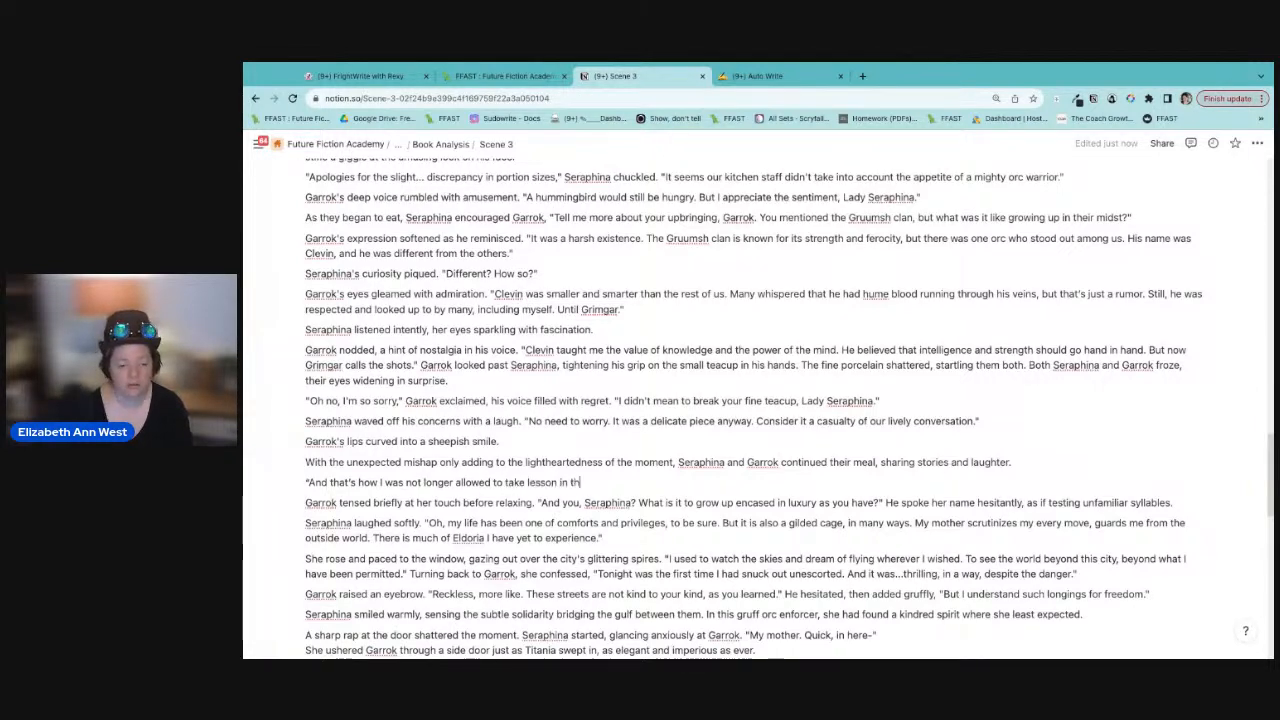
type("e garden!")
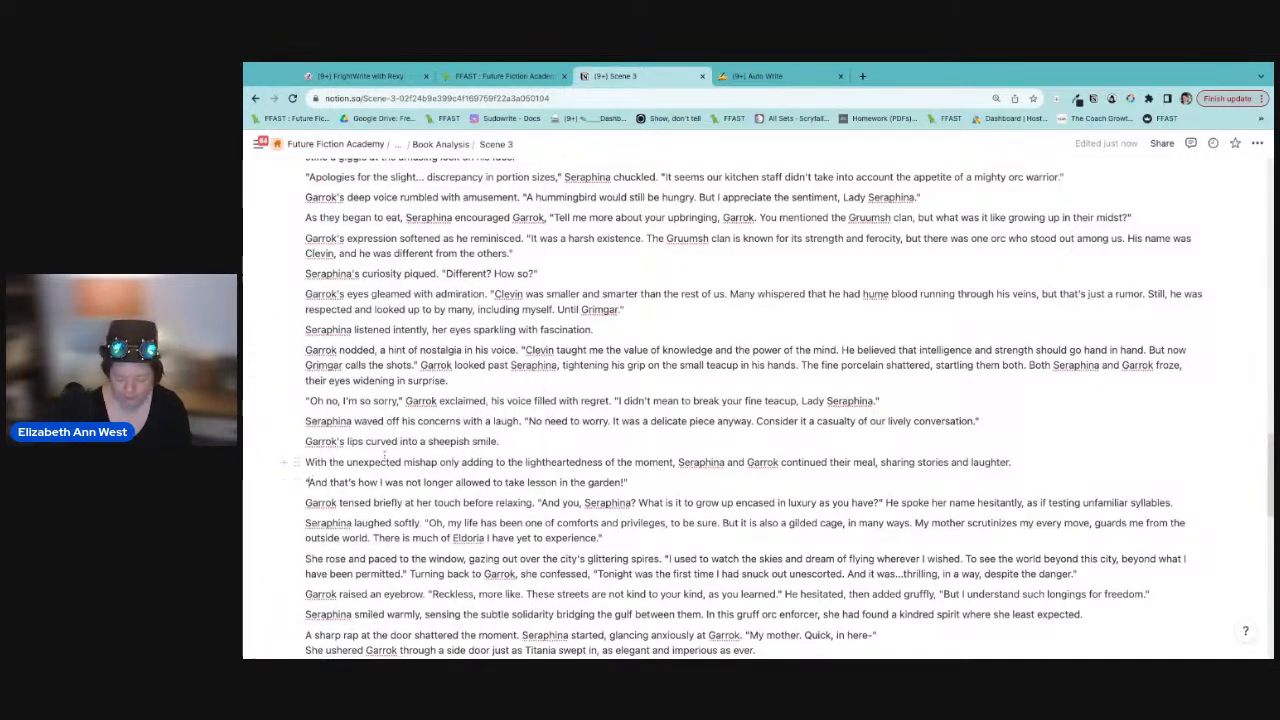
type("-")
key("BackSpace")
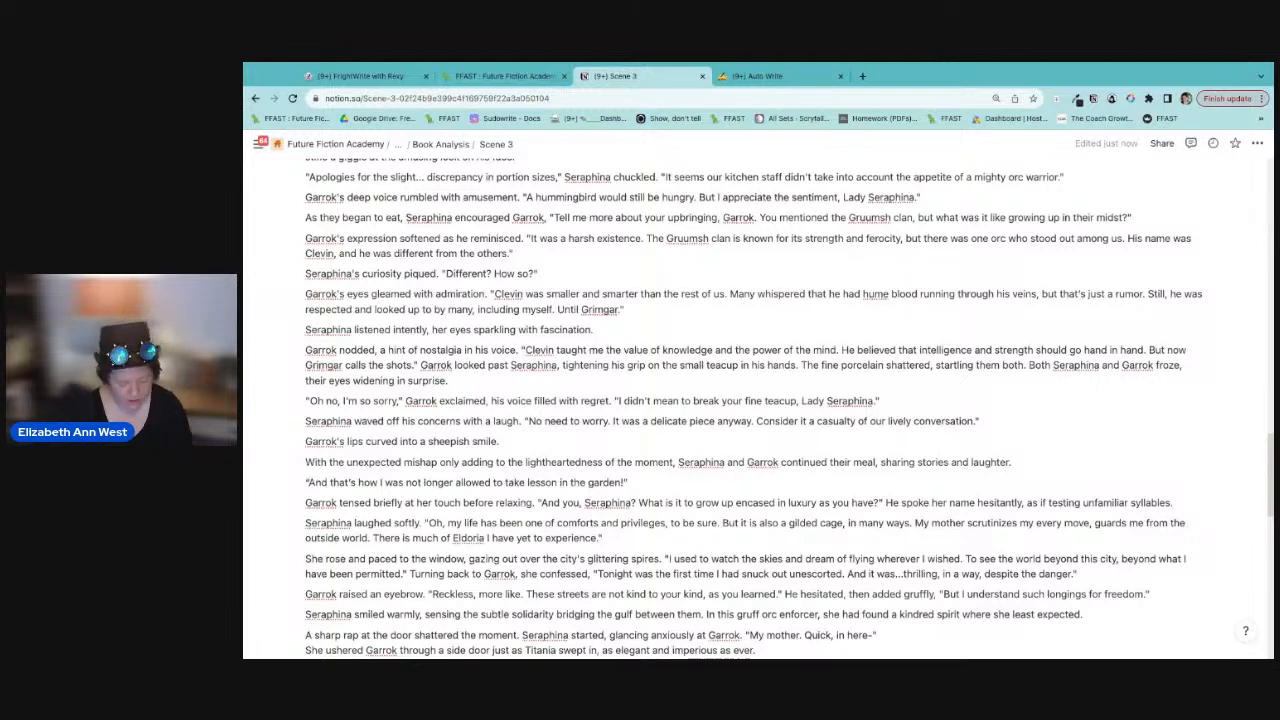
key("ctrl+minus")
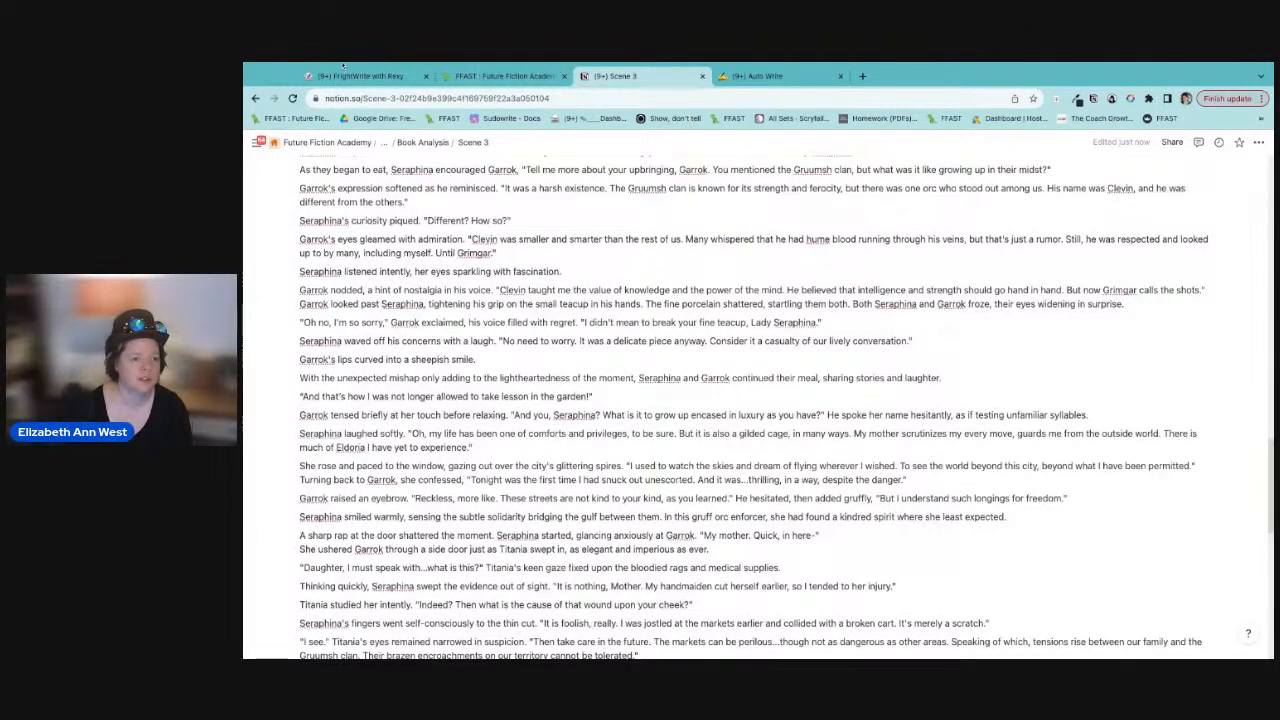
key("ctrl+plus")
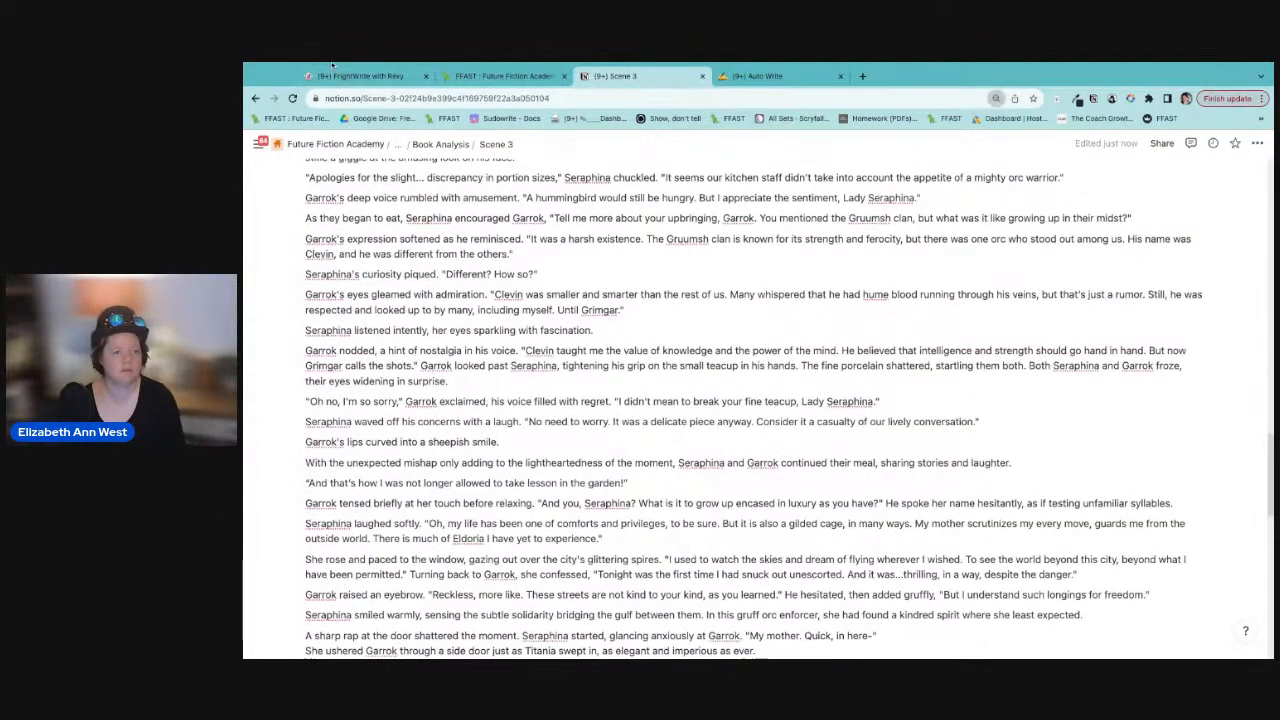
key("ctrl+plus")
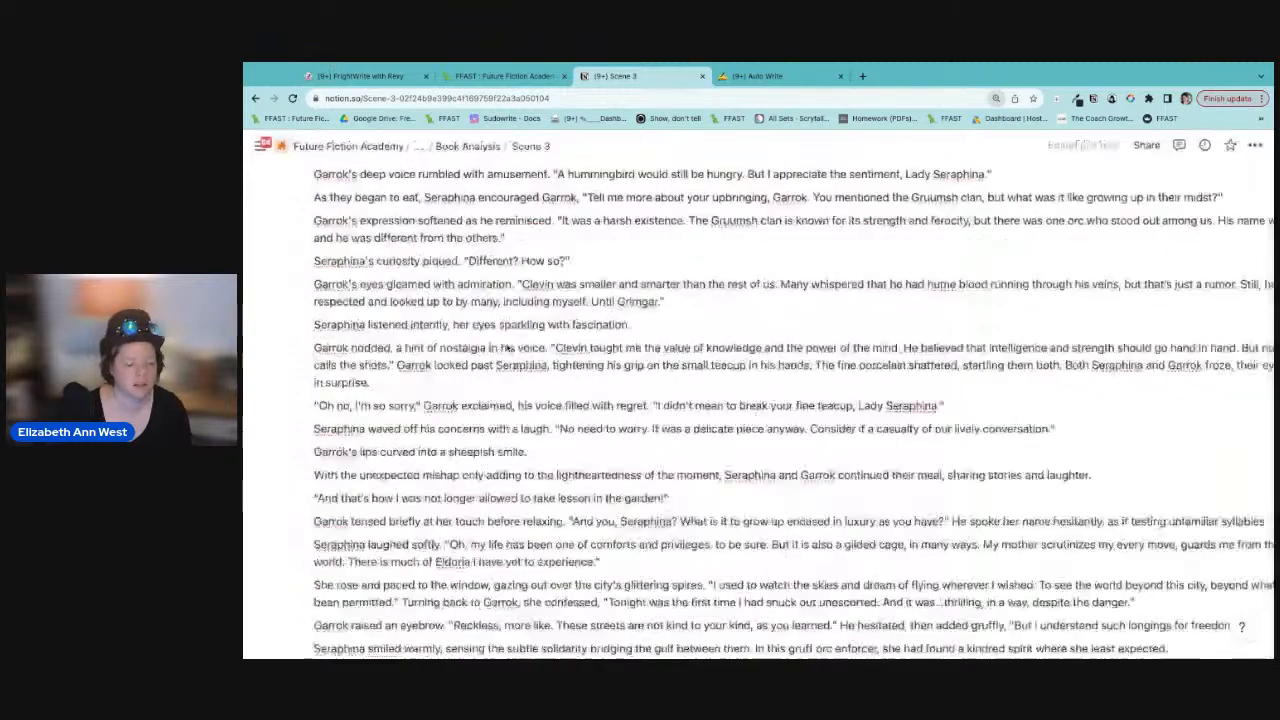
Step: Search Google in a new browser tab for "EMDASH ON MAC"
scroll(505, 484, "down", 2)
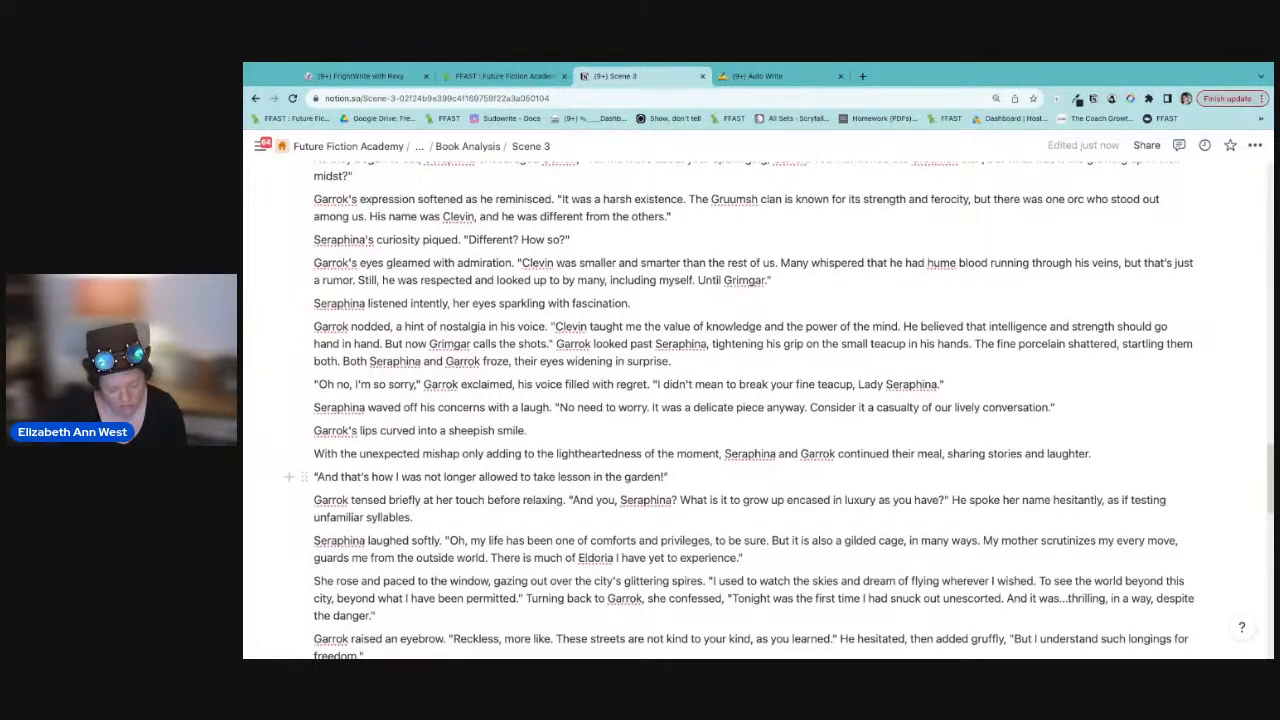
key("ctrl+minus")
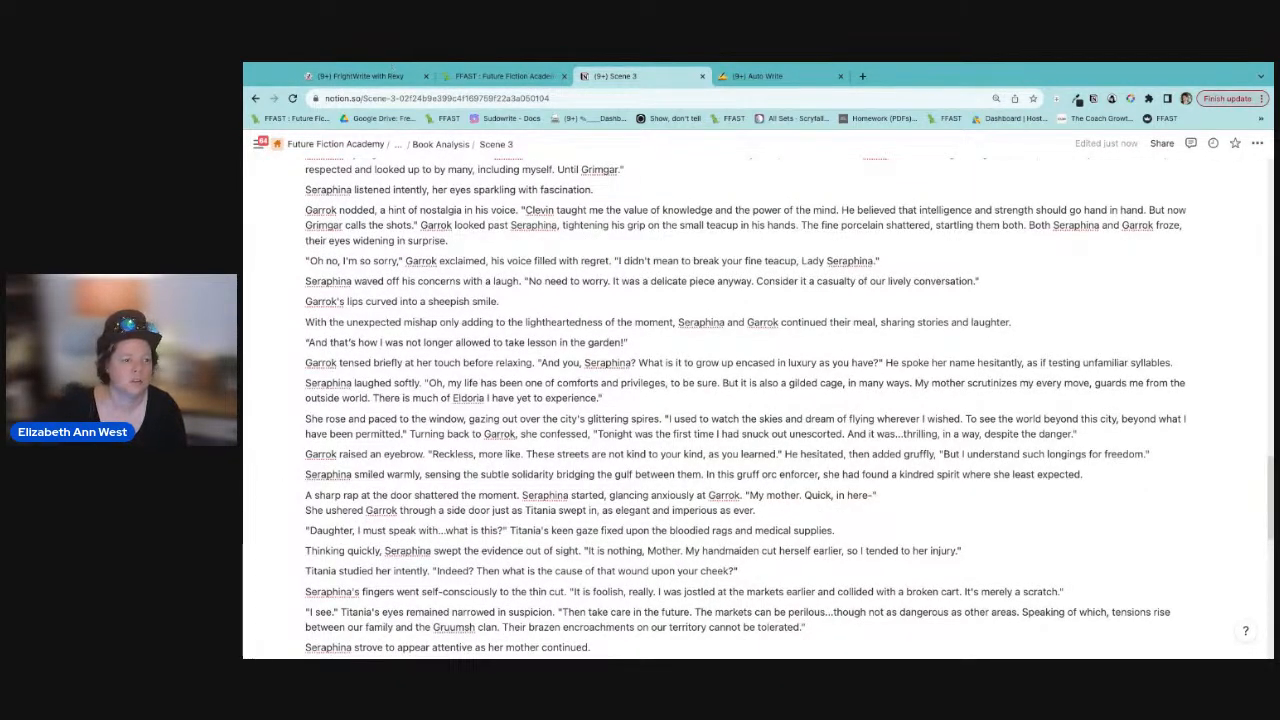
key("ctrl+plus")
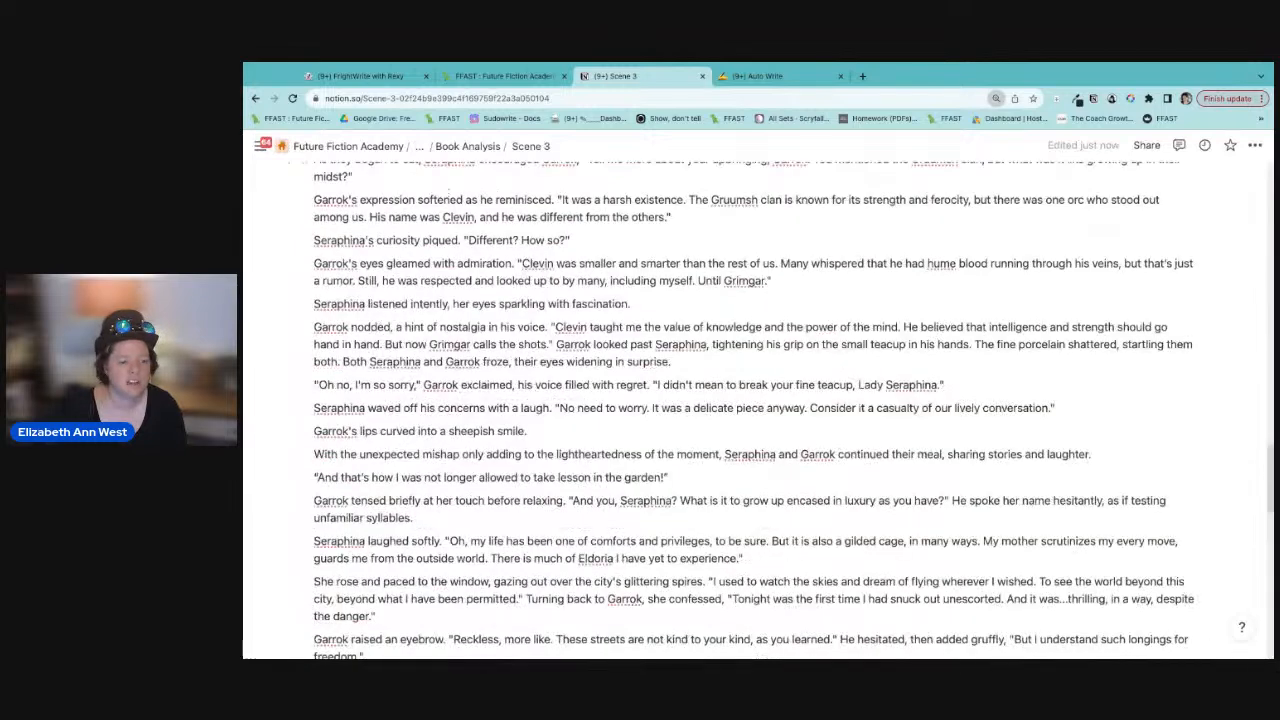
left_click(862, 76)
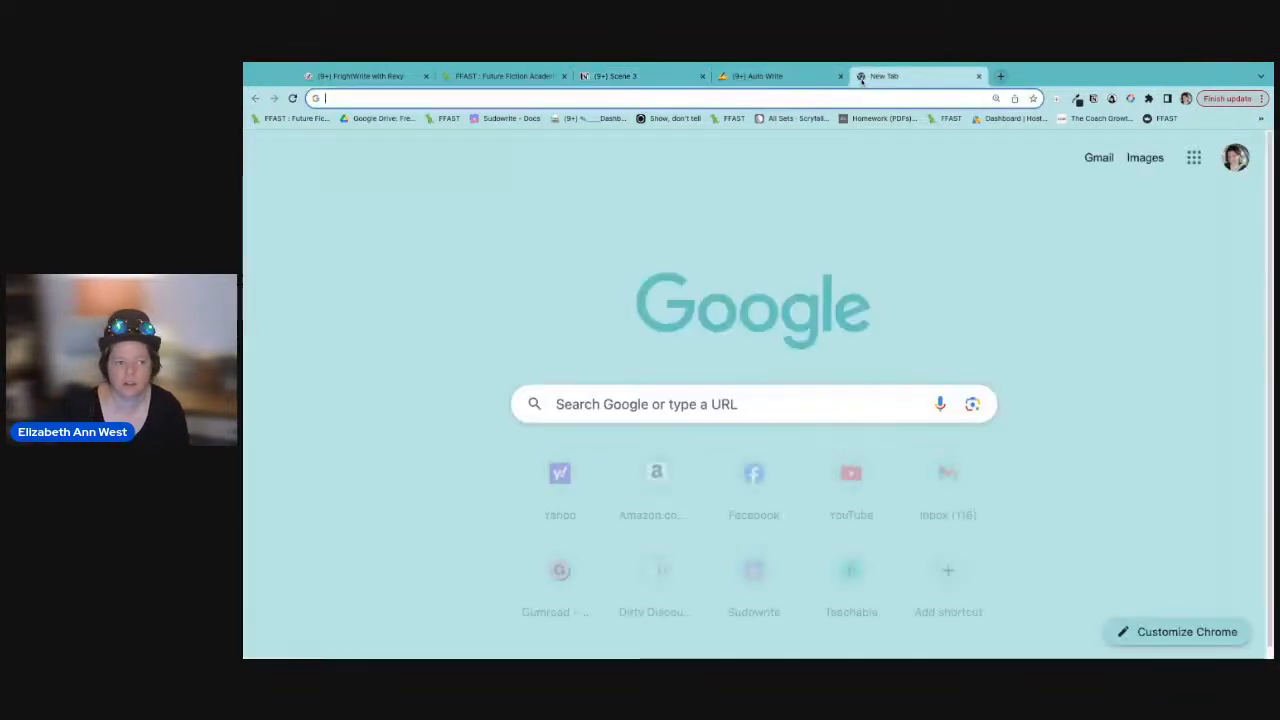
type("EMDASH ON MA")
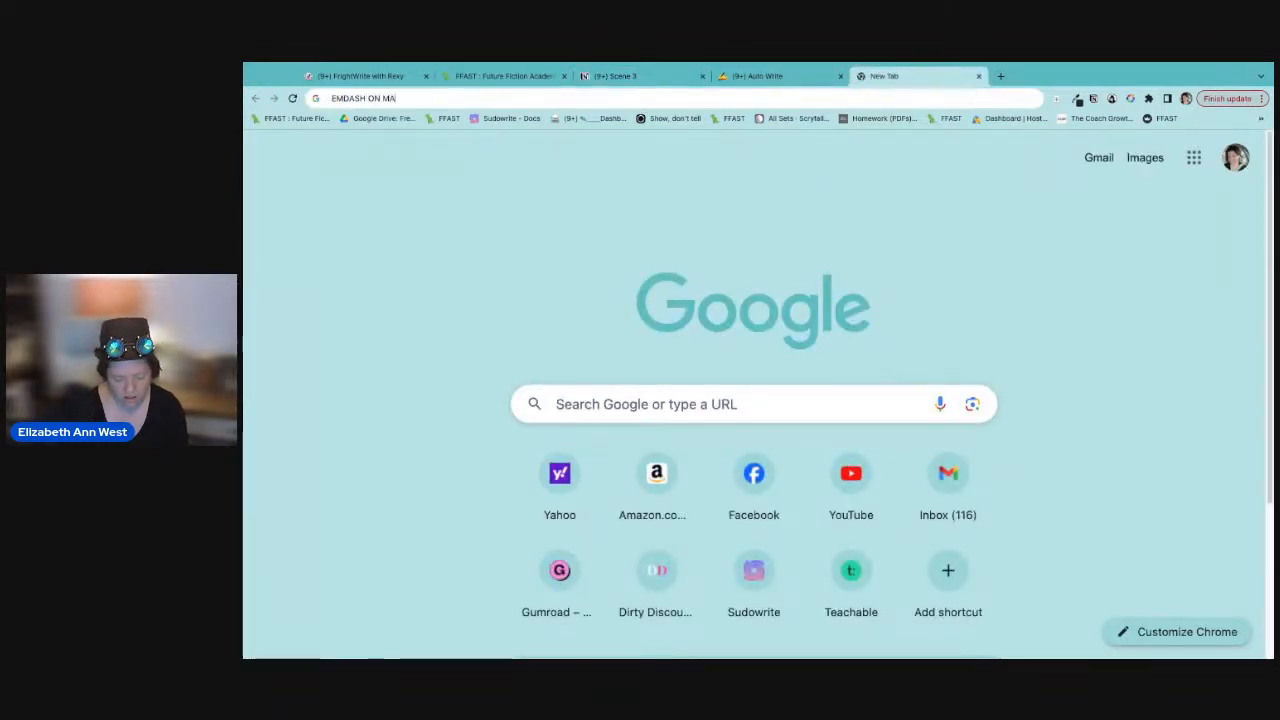
type("C")
key("Return")
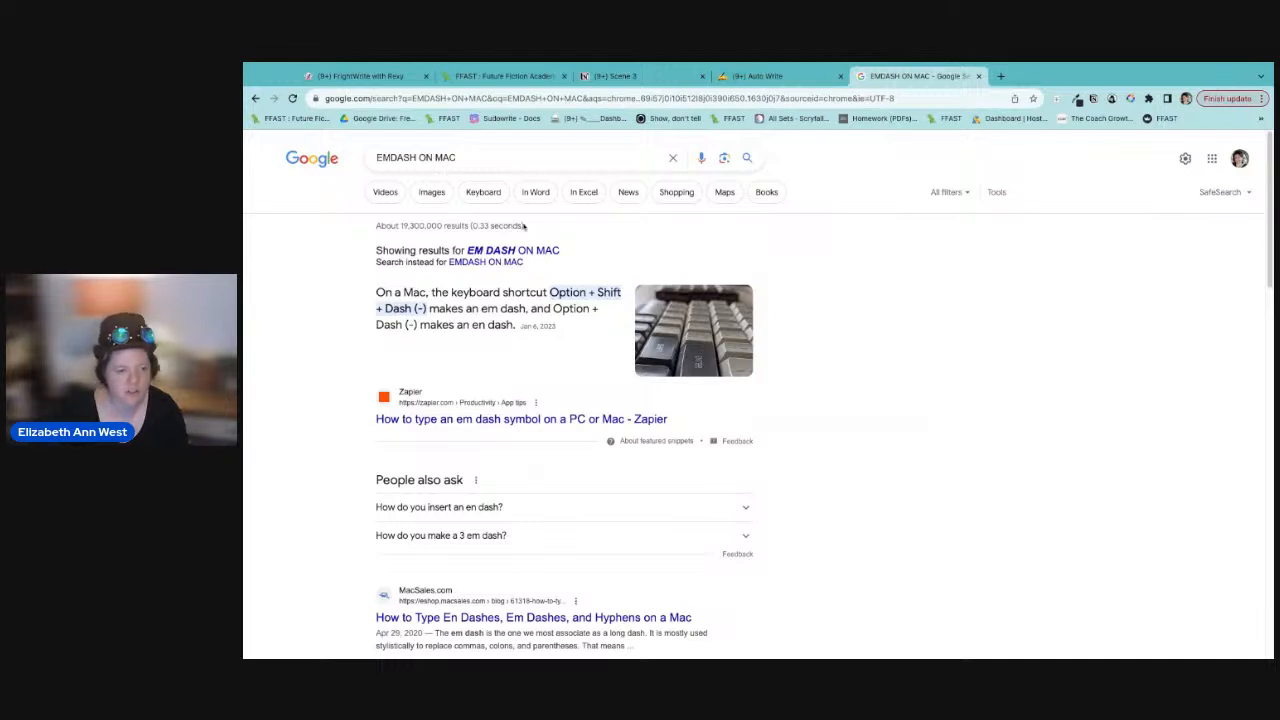
Step: Back in Scene 3, start the garden dialogue line with an em dash, correct "not longer" to "no longer" and make "lesson" plural
left_click(612, 76)
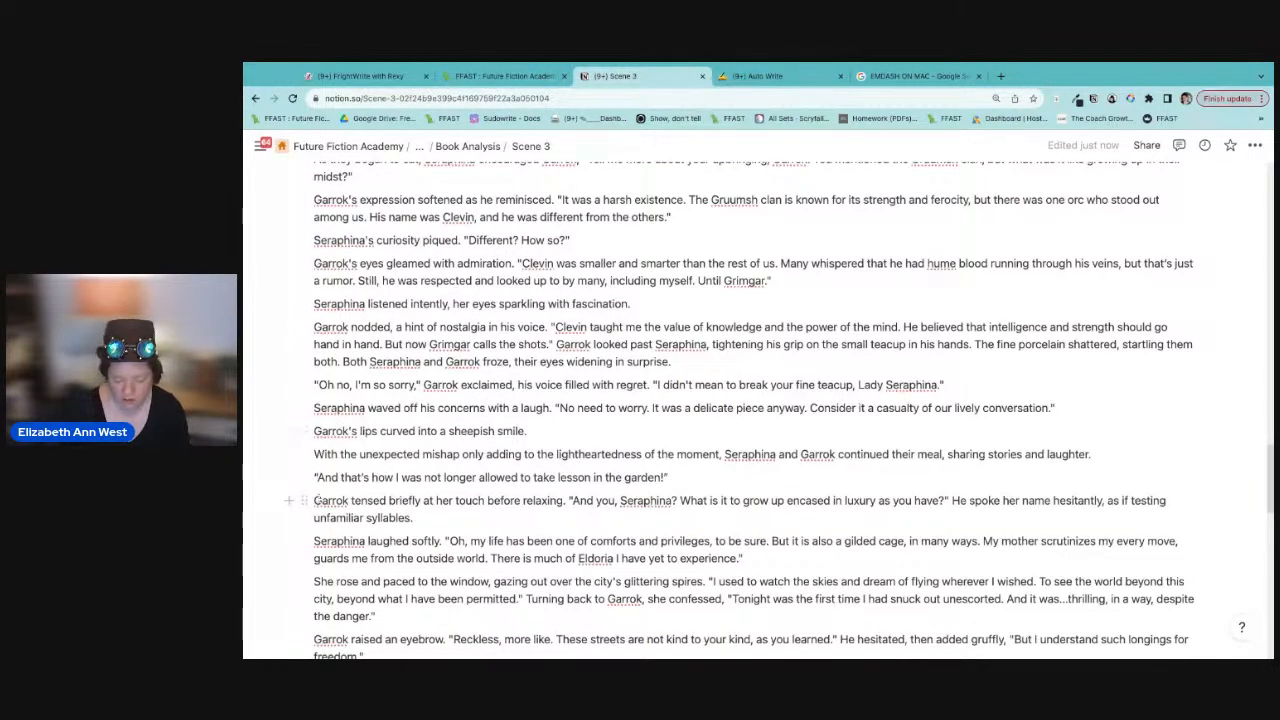
type("—")
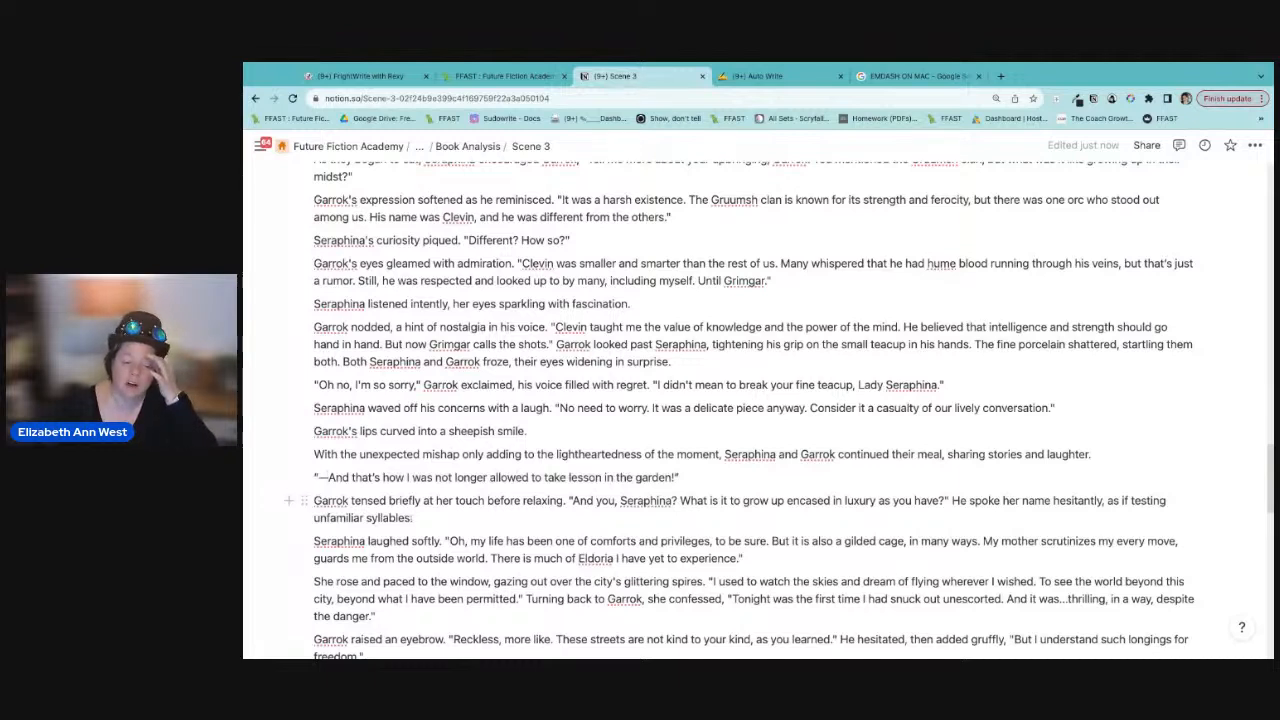
left_click(452, 477)
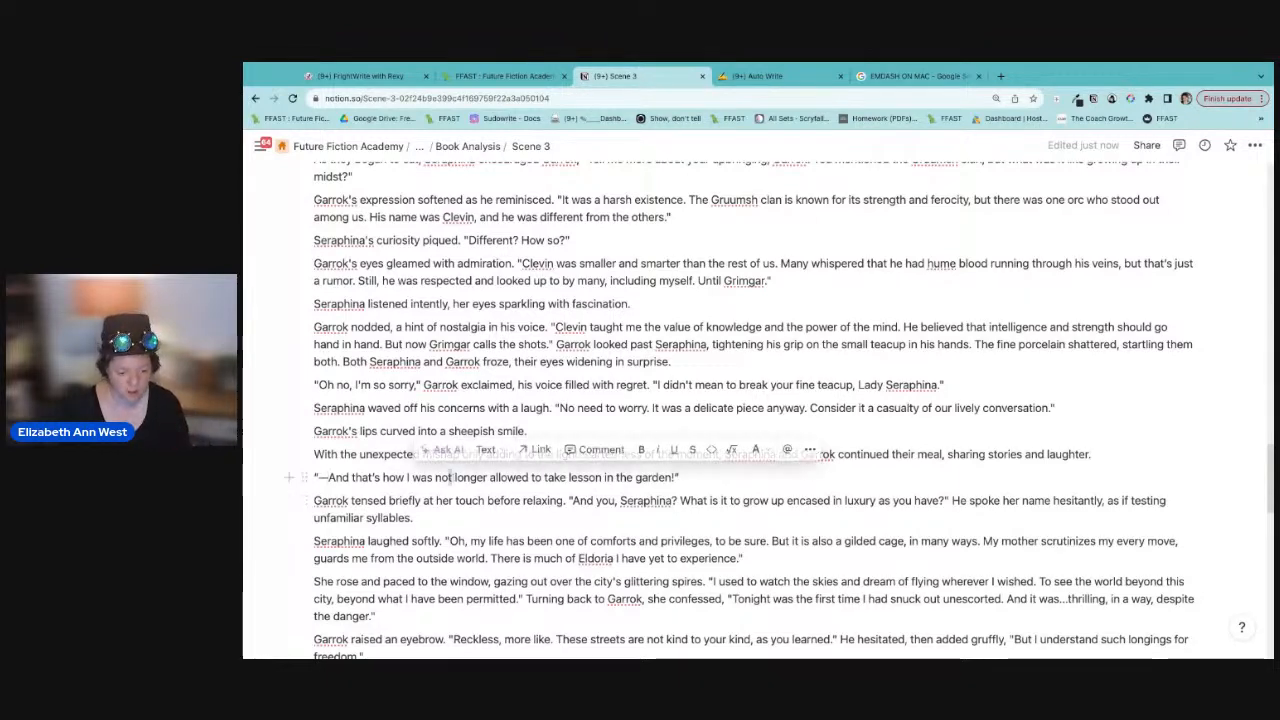
key("BackSpace")
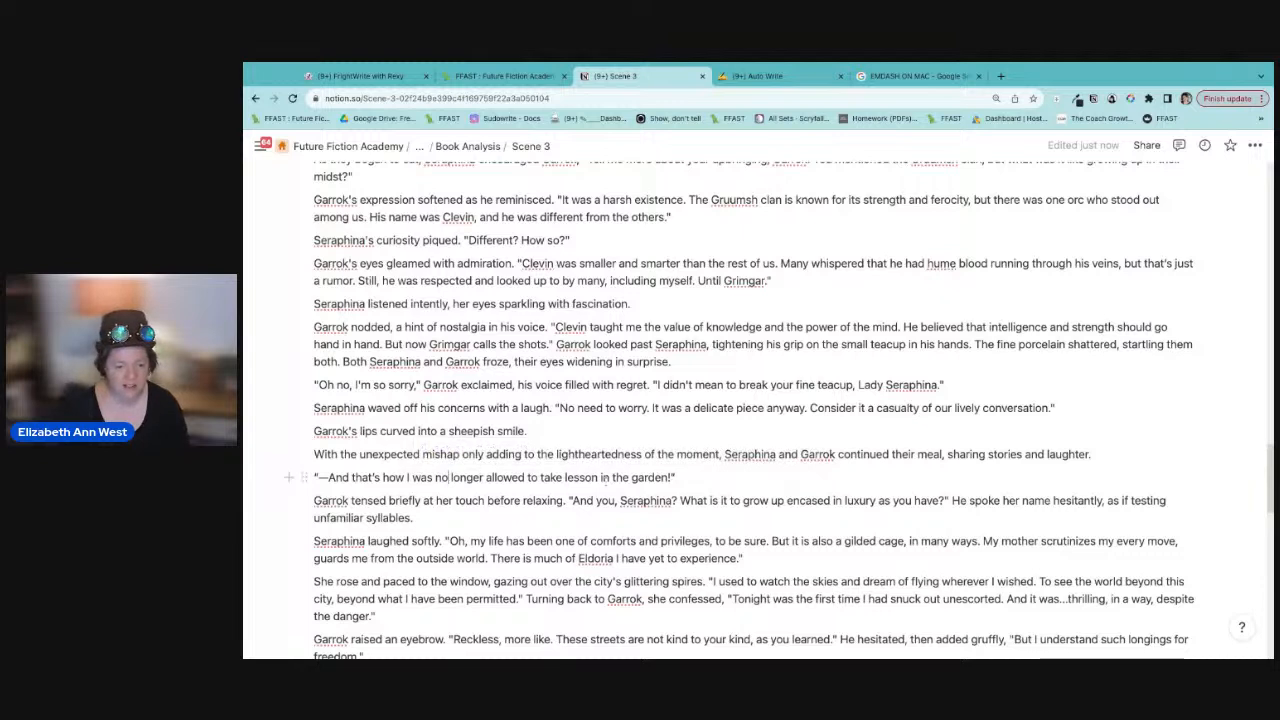
left_click(597, 477)
type("s")
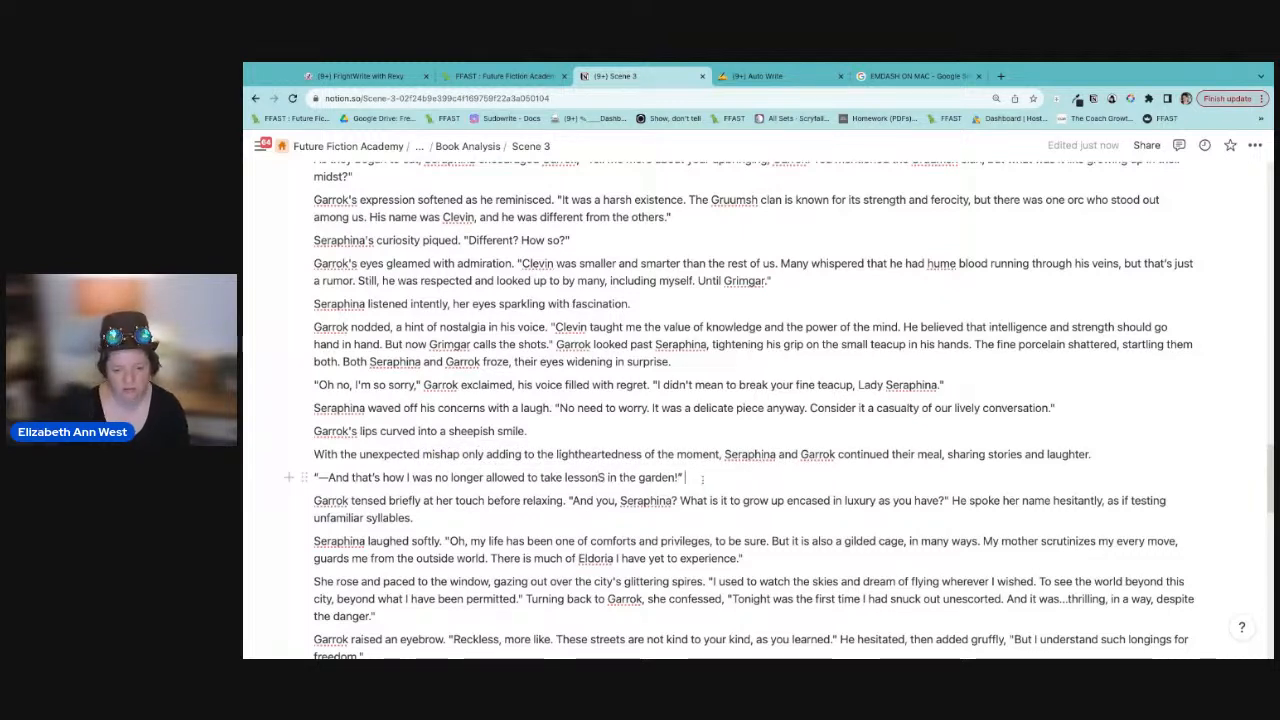
Step: Extend the garden dialogue line with the tag "she teased, reaching out to place a hand over Garrok's."
type(" SHE")
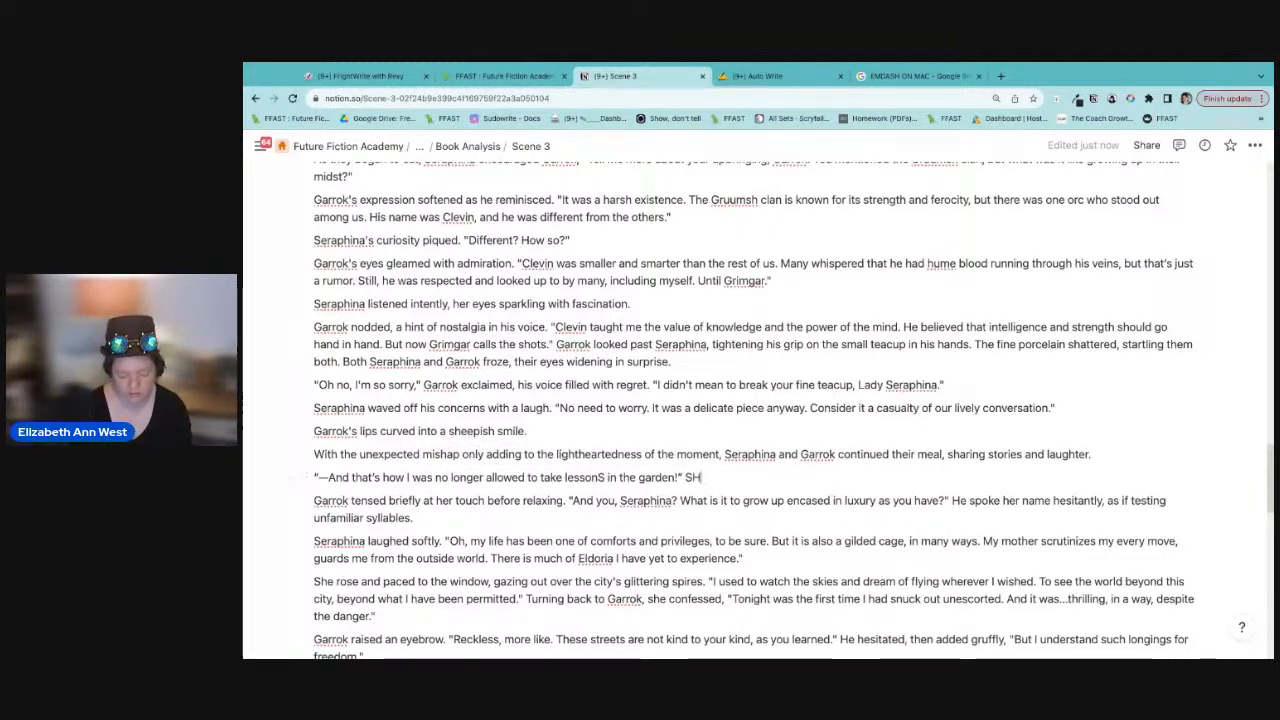
key("BackSpace")
key("BackSpace")
key("BackSpace")
type("she")
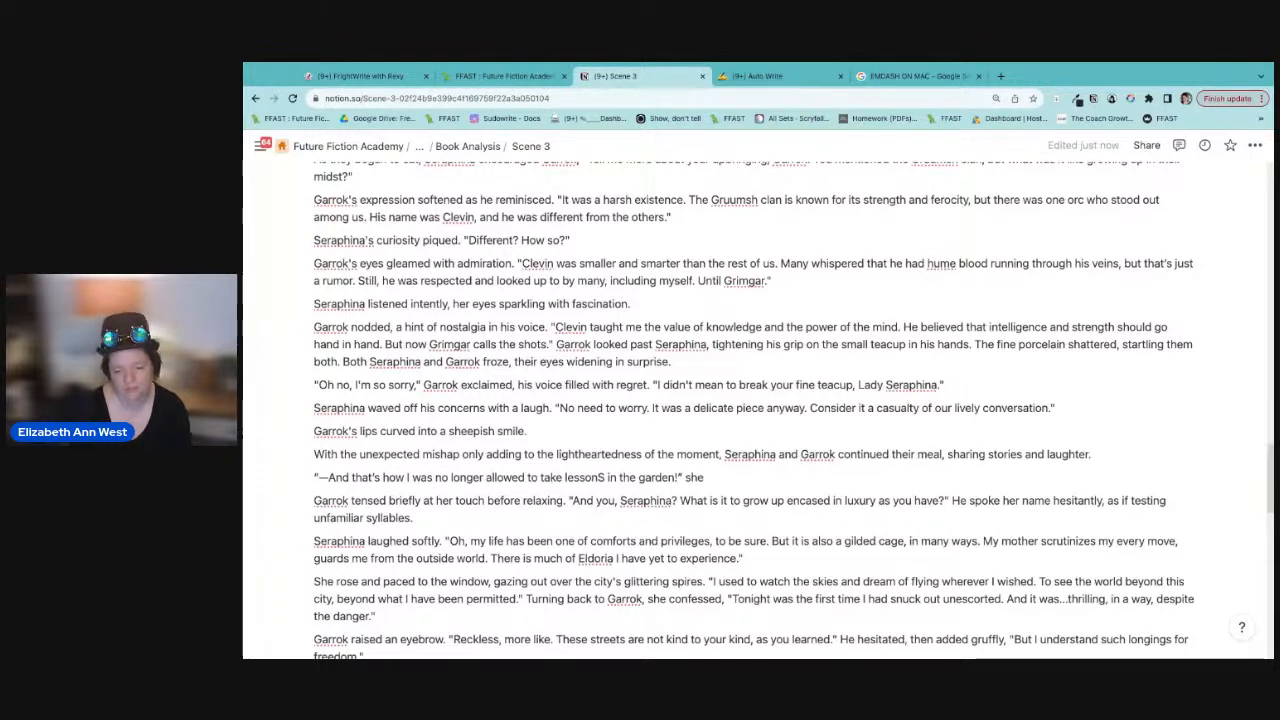
type(" teased, reaching out to place a hand on")
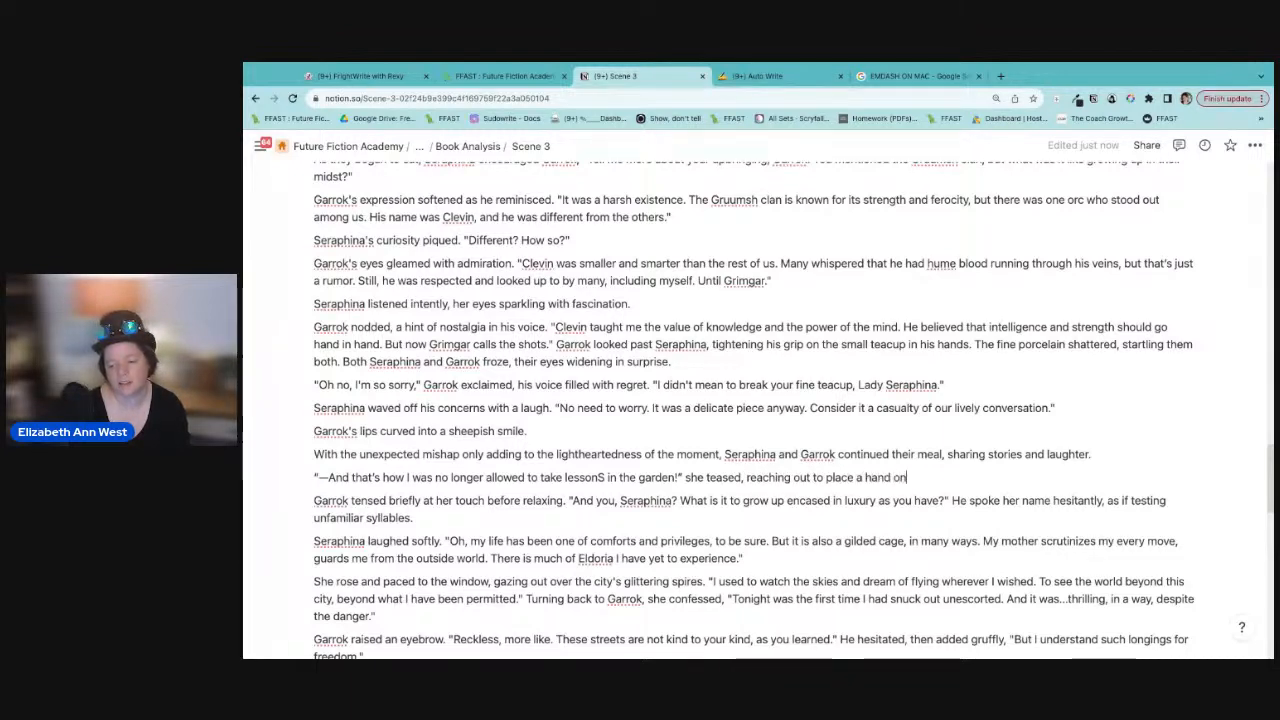
type(" Garrok")
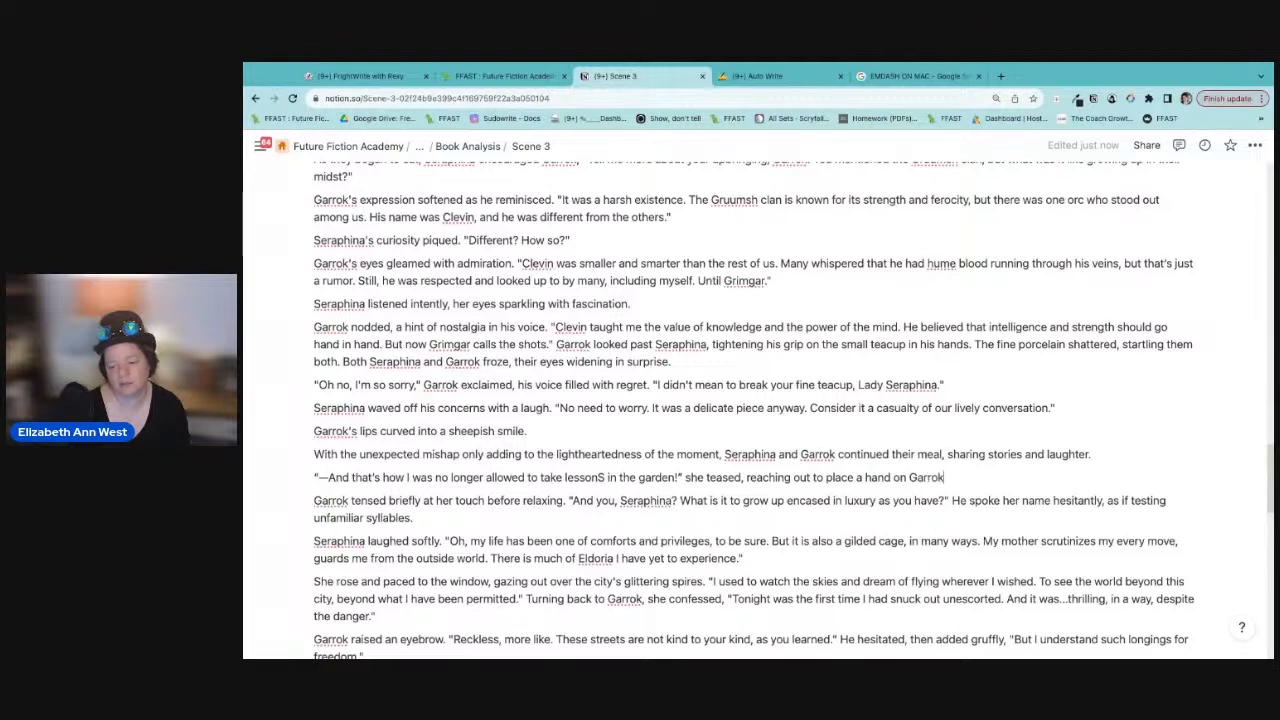
key("BackSpace")
key("BackSpace")
key("BackSpace")
key("BackSpace")
key("BackSpace")
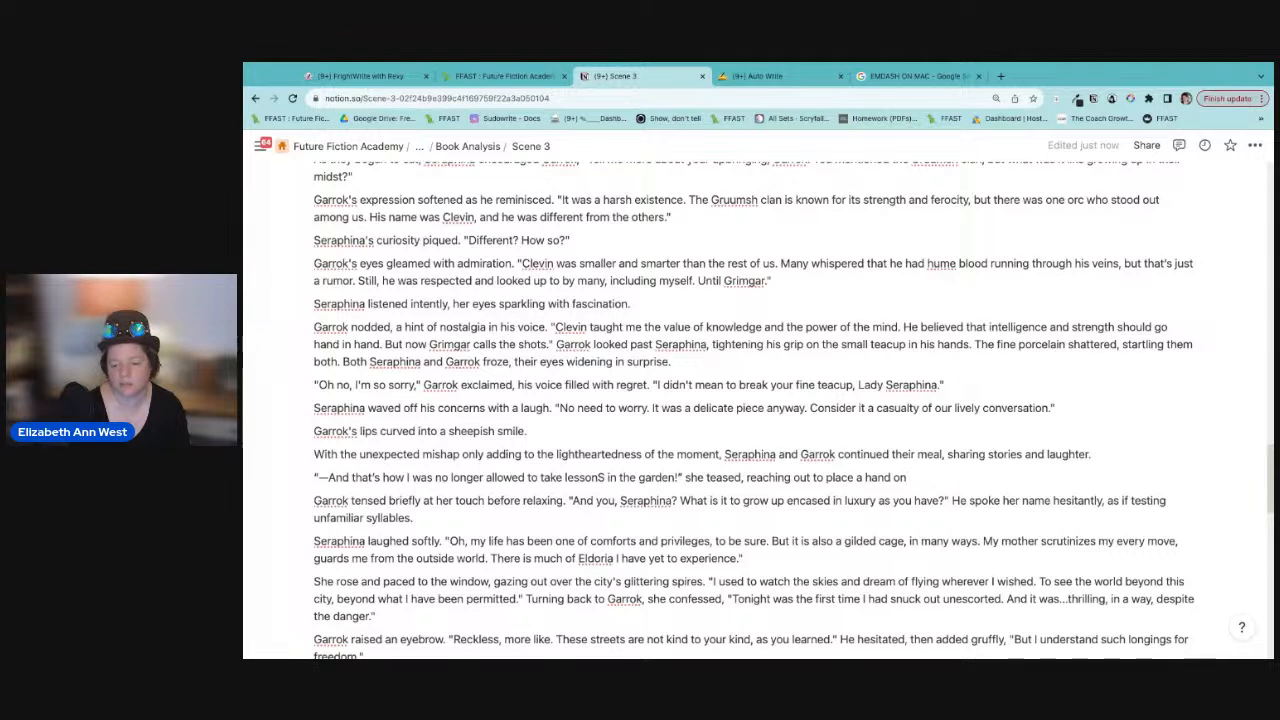
type("Garrok's.")
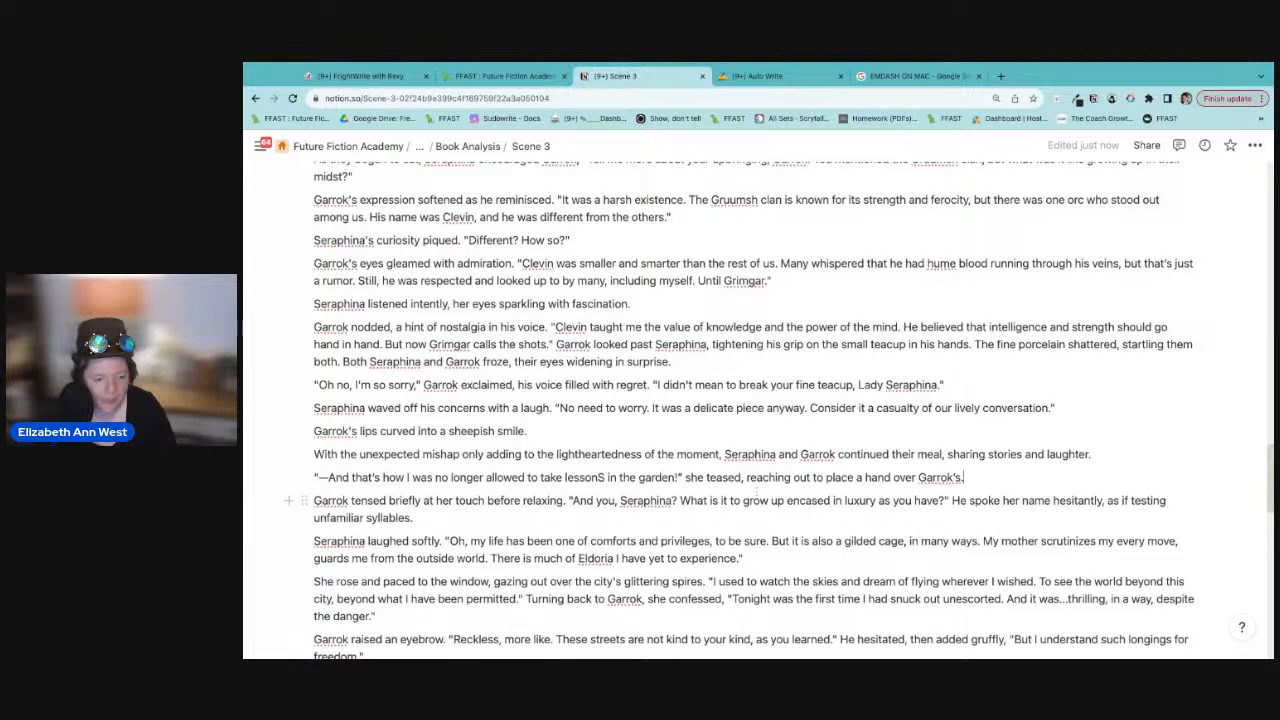
Step: Replace Garrok's question with "So that's what it's like to grow up in luxury and riches." and remove "her name" after "He spoke"
left_click_drag(945, 500, 572, 500)
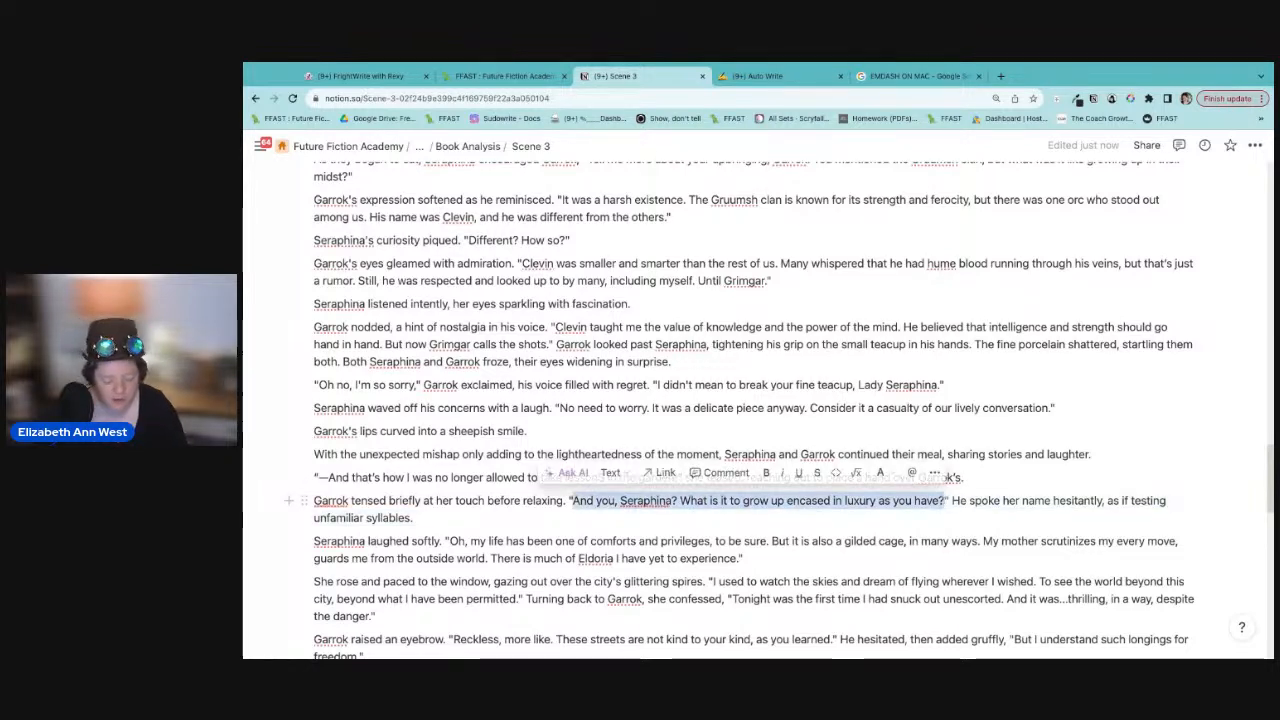
type("So tha")
type("what it's ")
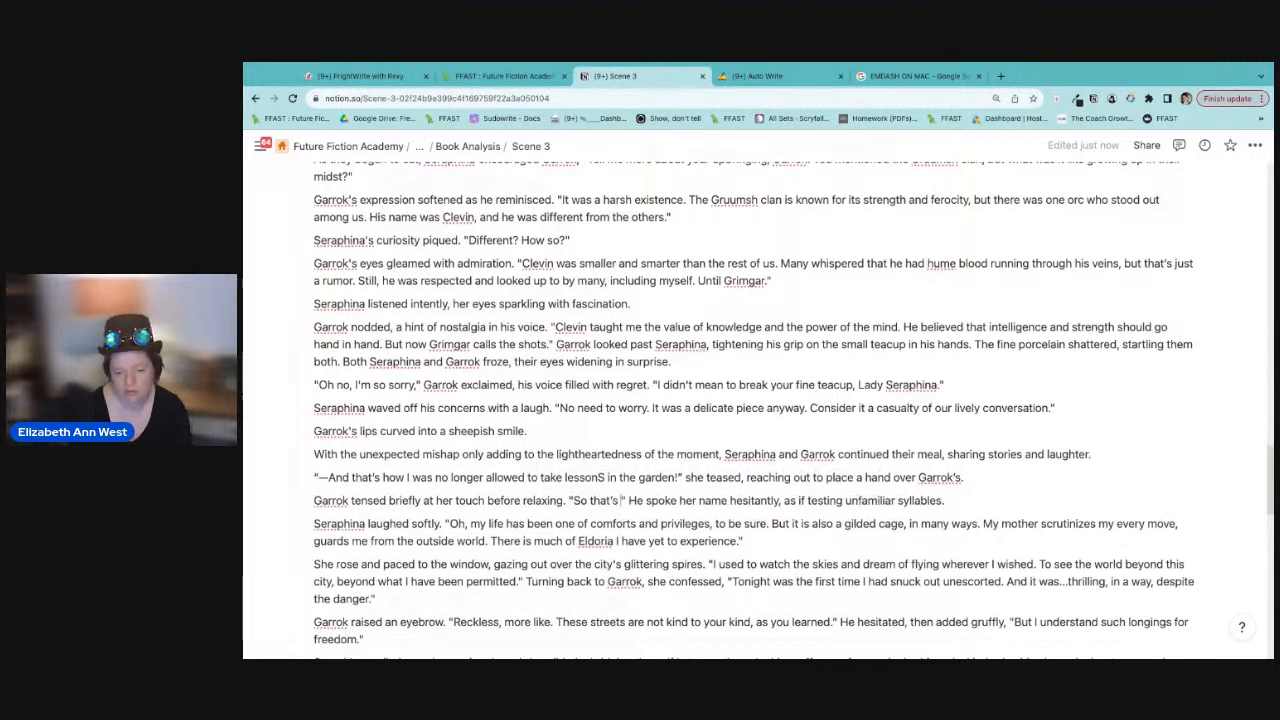
type("like to gro")
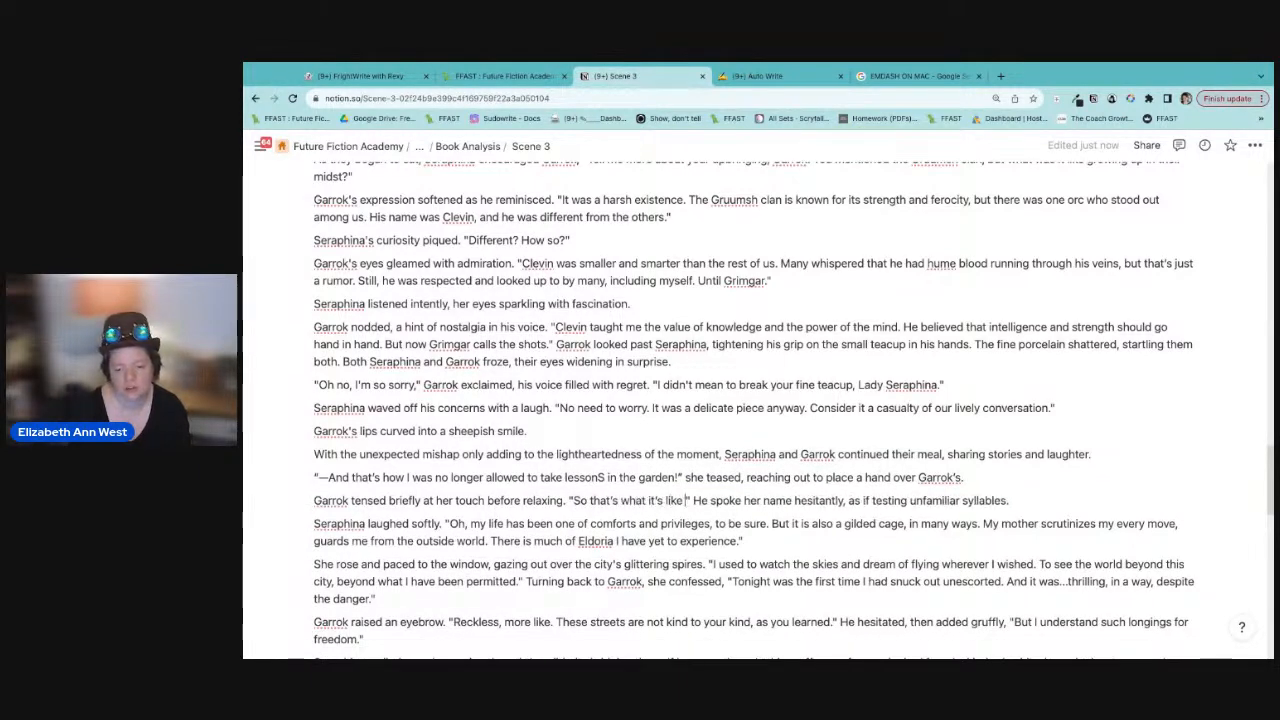
type("w up in lux")
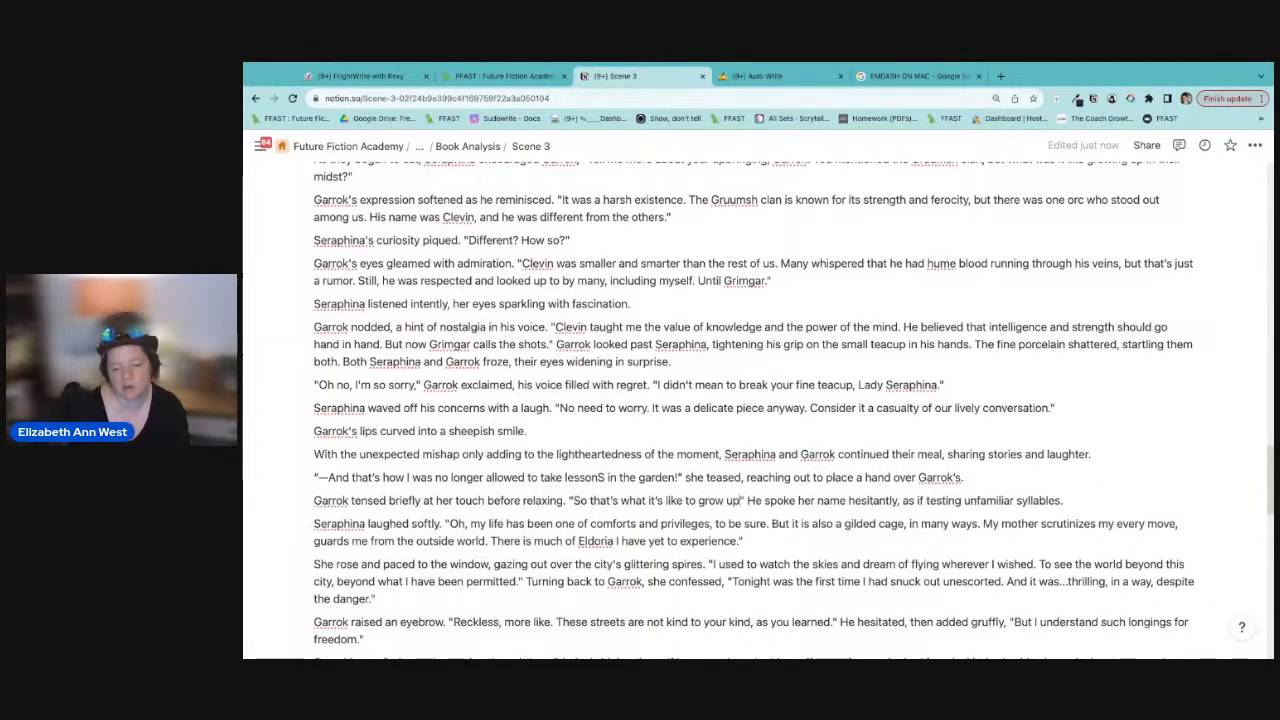
type("ury and")
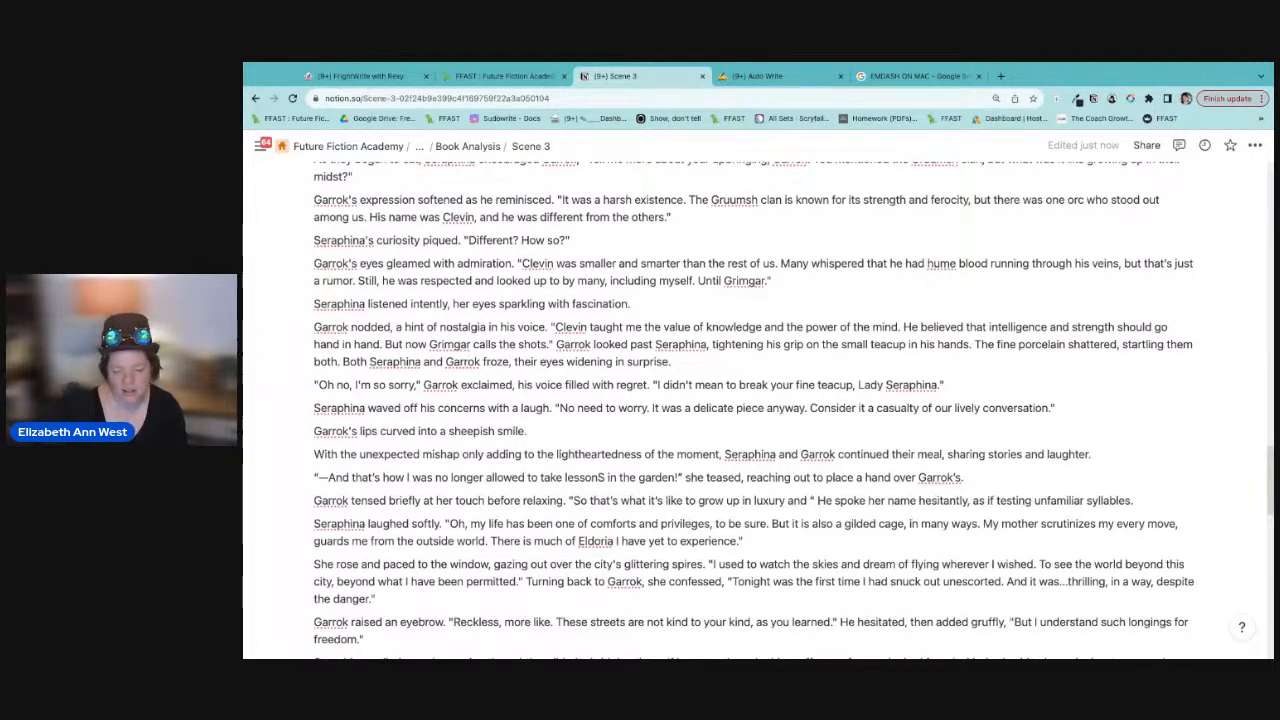
type(" riches")
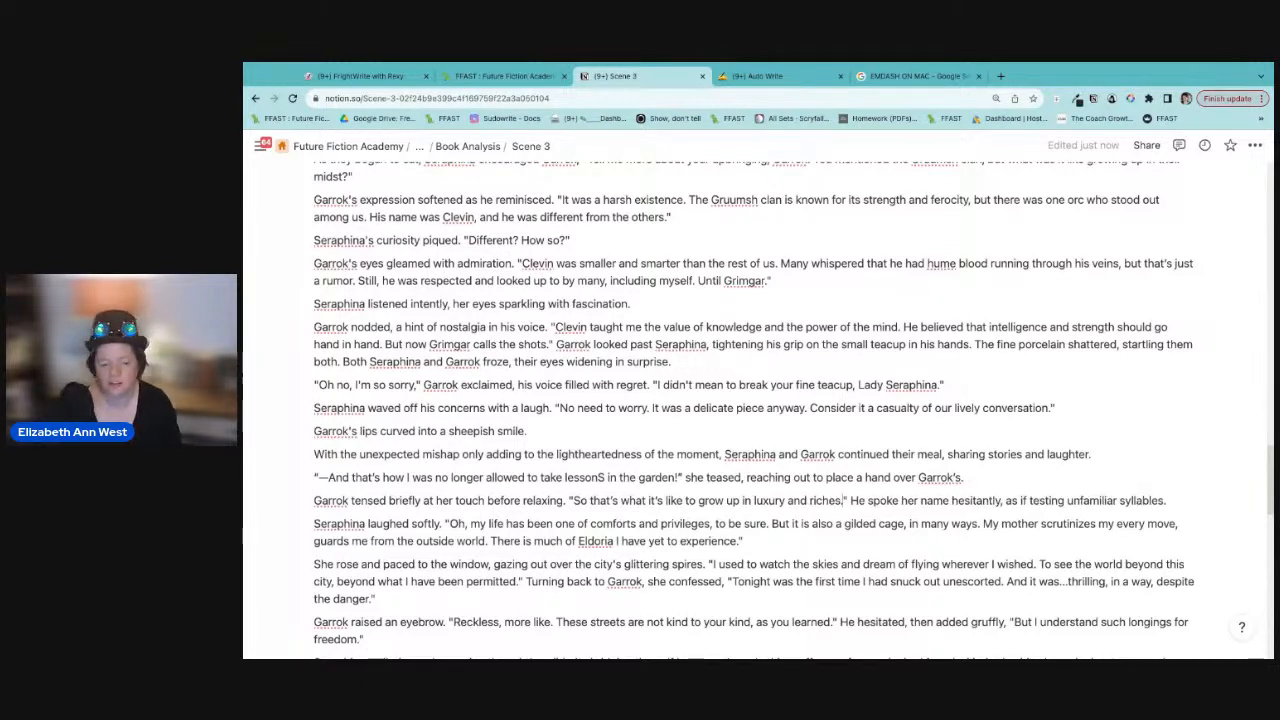
type(".")
left_click_drag(953, 500, 901, 500)
key("BackSpace")
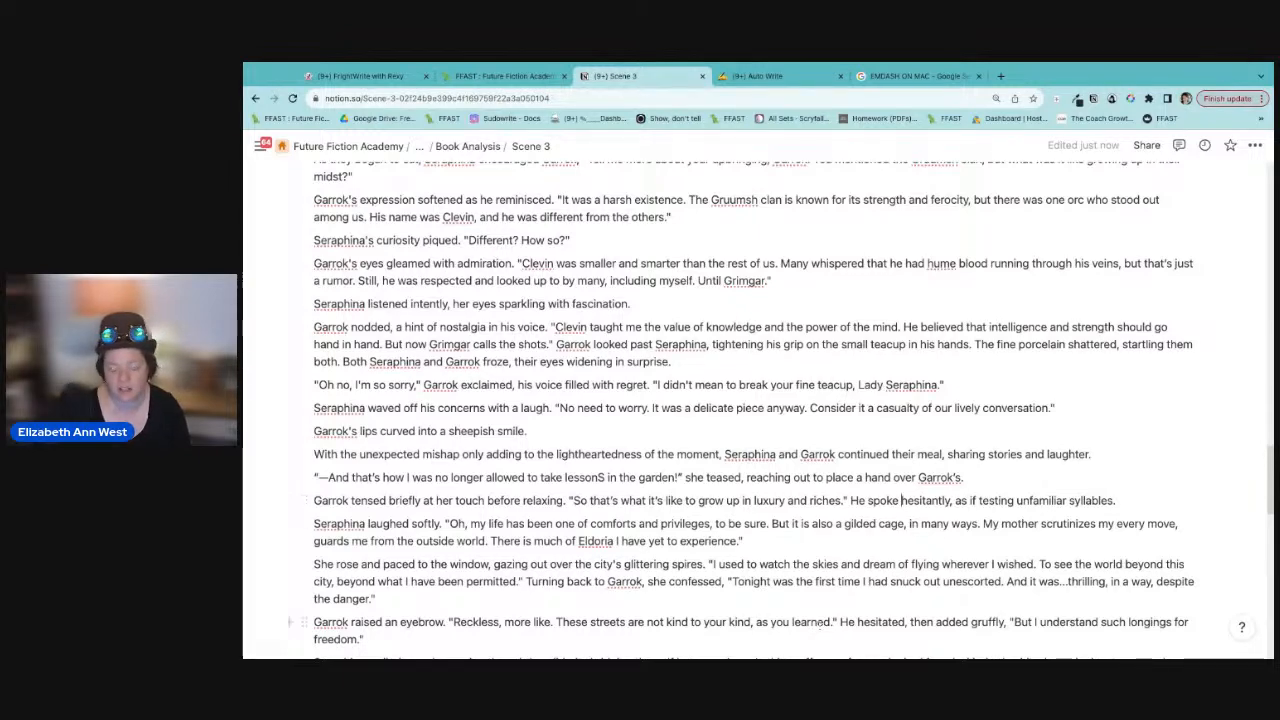
Step: In Seraphina's confession at the window, change "Tonight was" to "Tonight wasn't" and insert "... is always" between "it was" and "...thrilling"
scroll(700, 450, "down", 3)
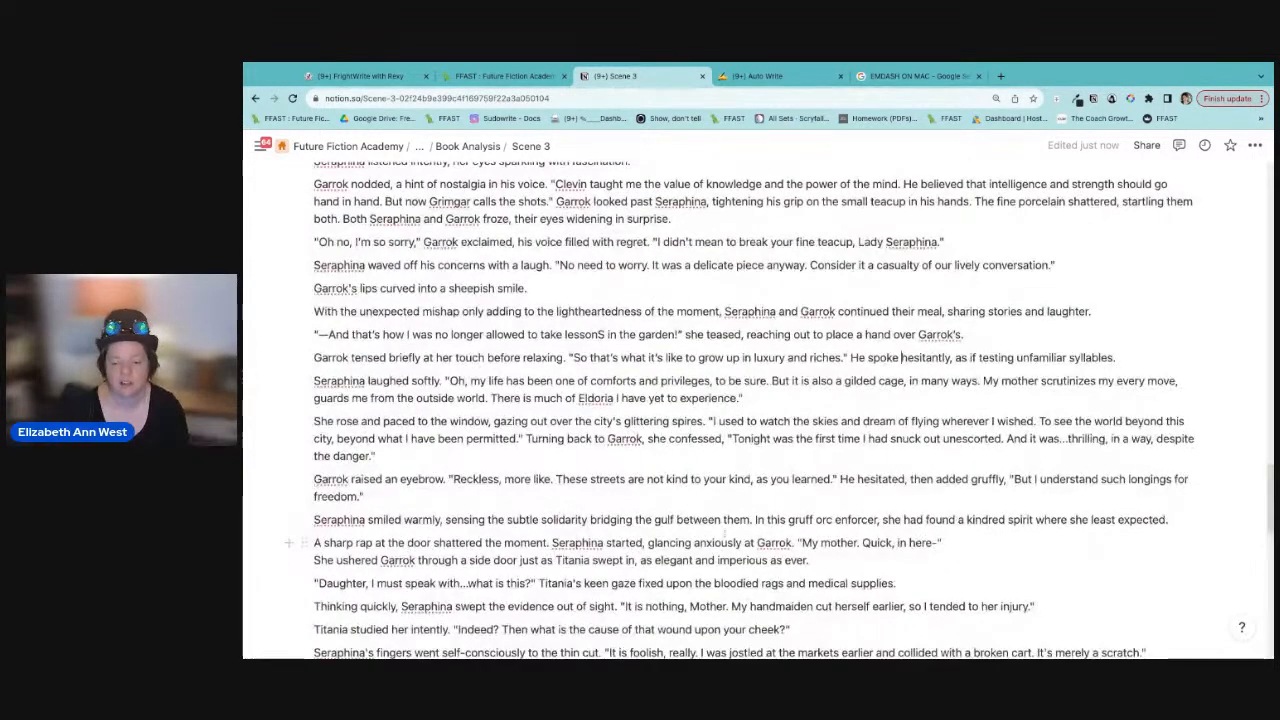
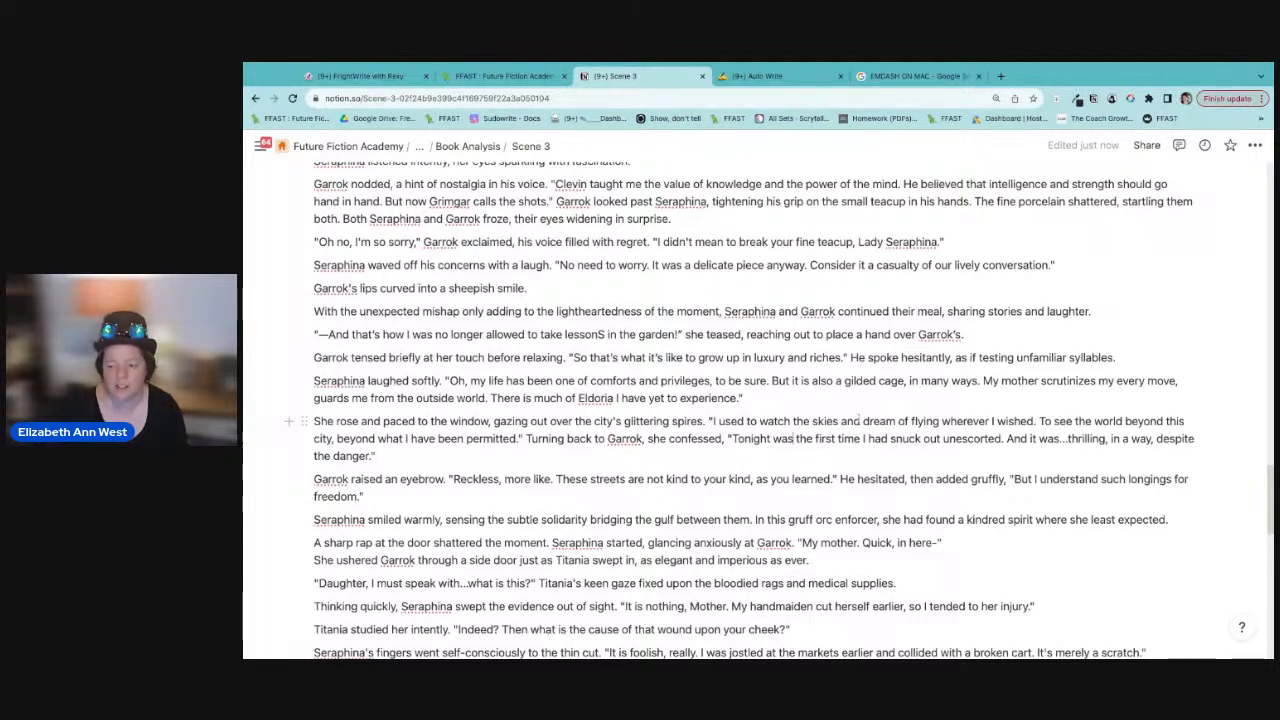
type("n't")
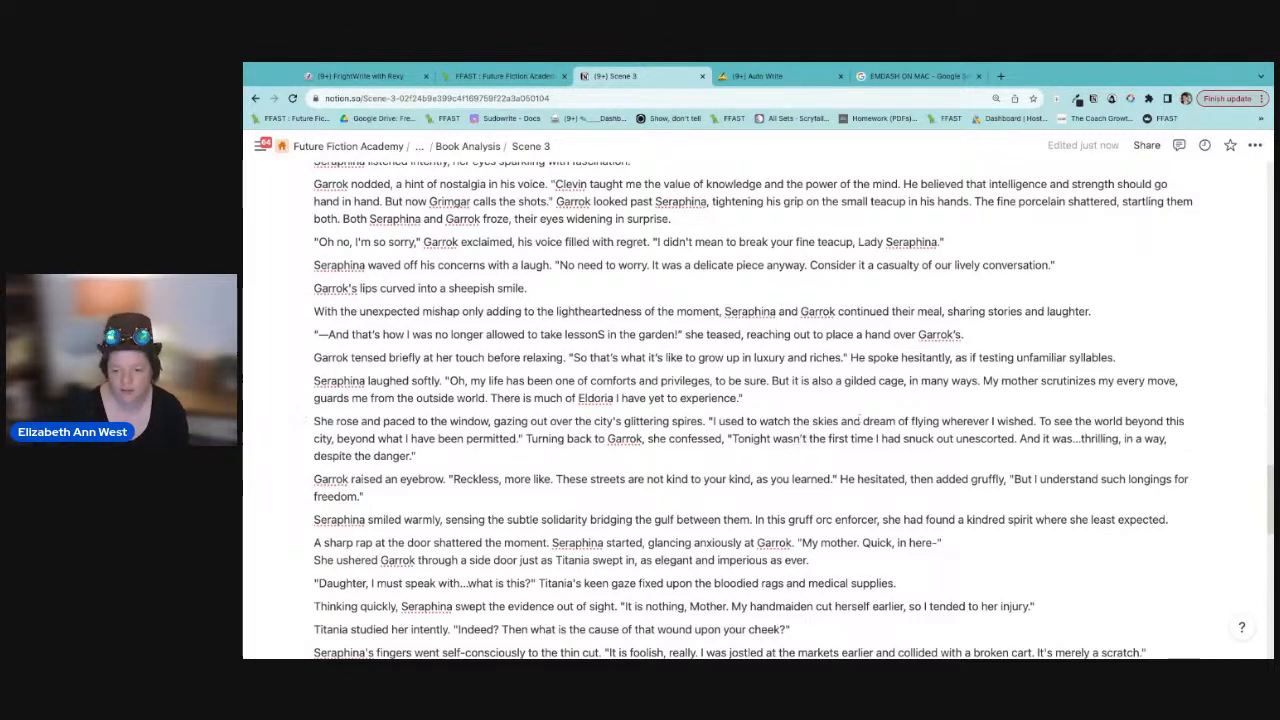
double_click(1066, 438)
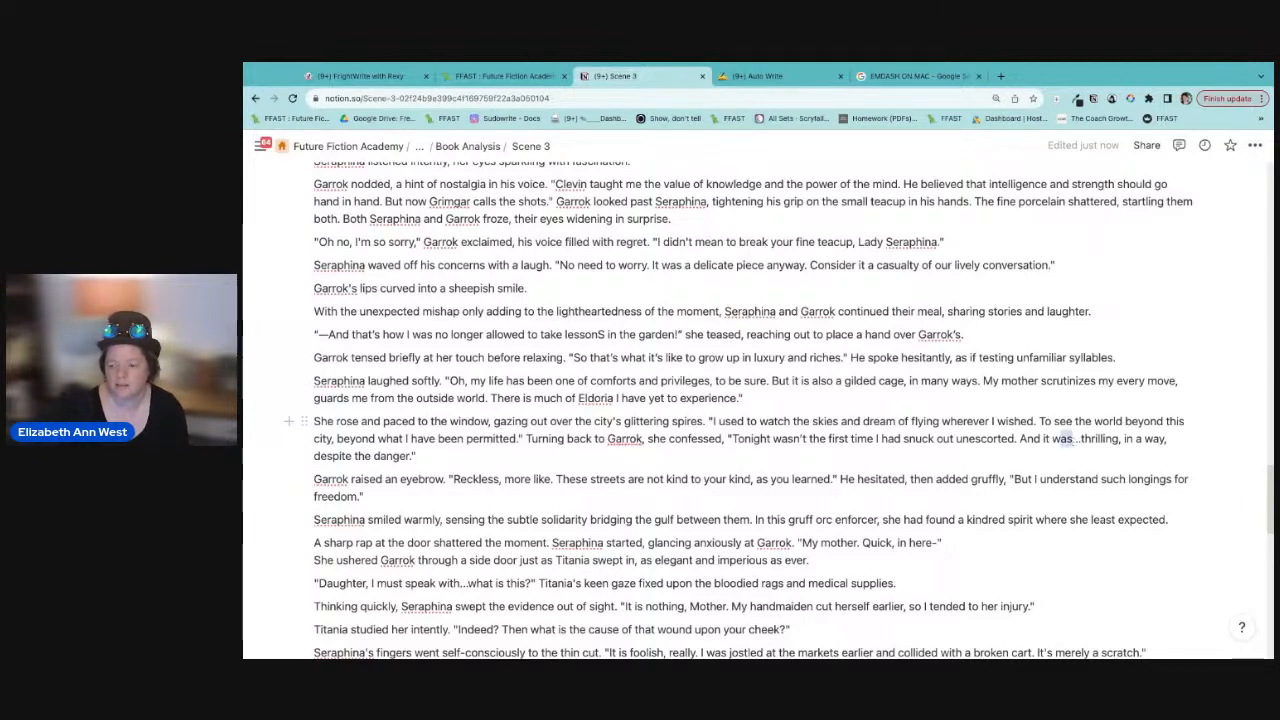
left_click(1073, 438)
type("... is alwa")
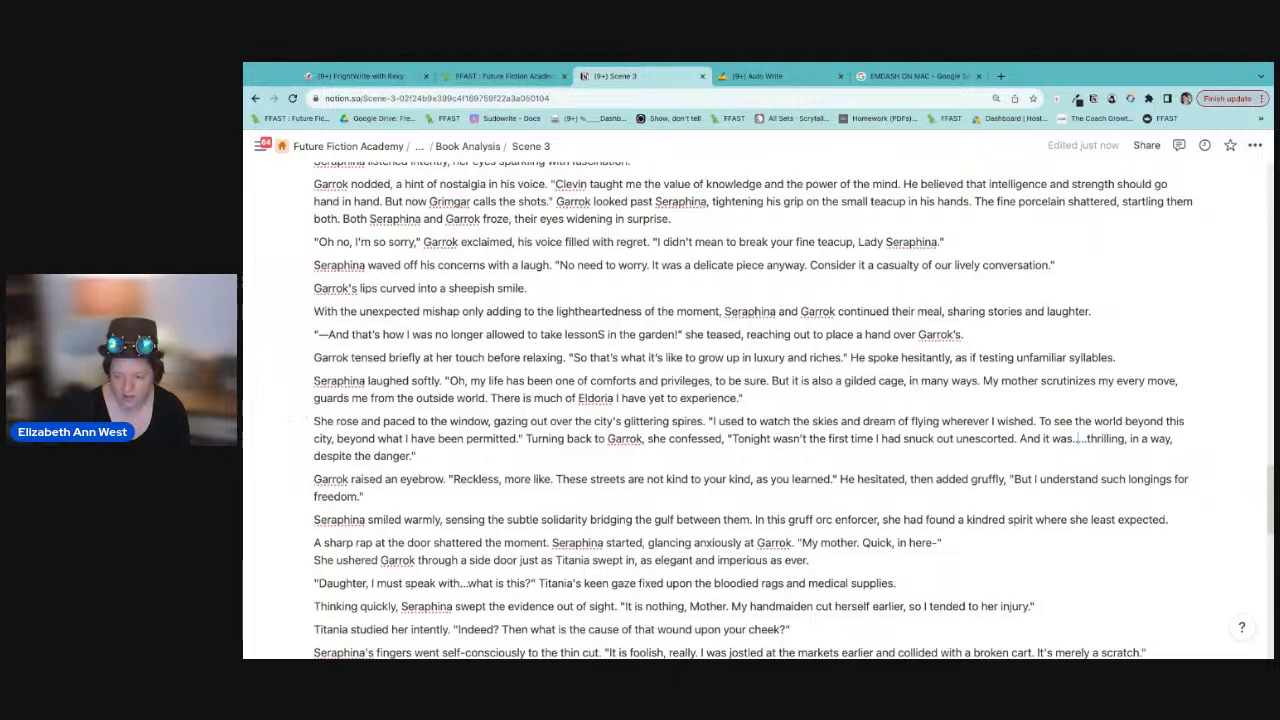
type("ys...")
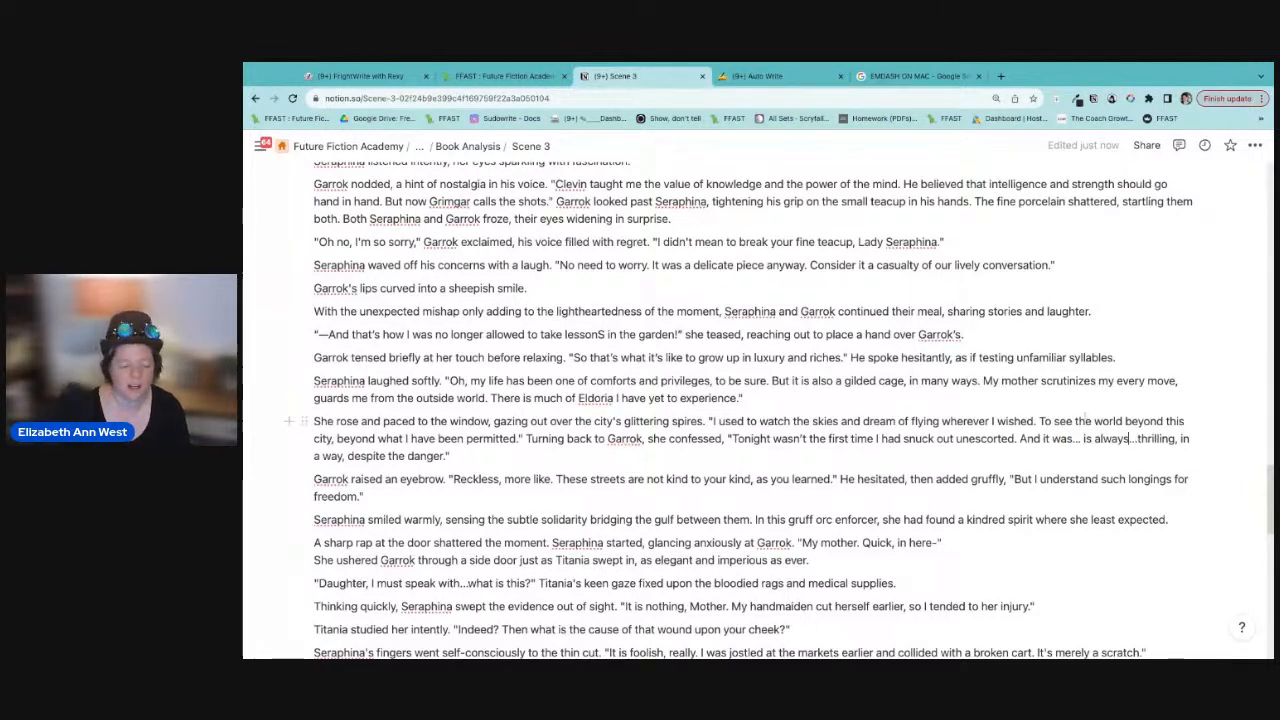
Step: In Garrok's "Reckless, more like" reply, replace "kind to" with "for" and "such longings for" with "wanting"
left_click(389, 520)
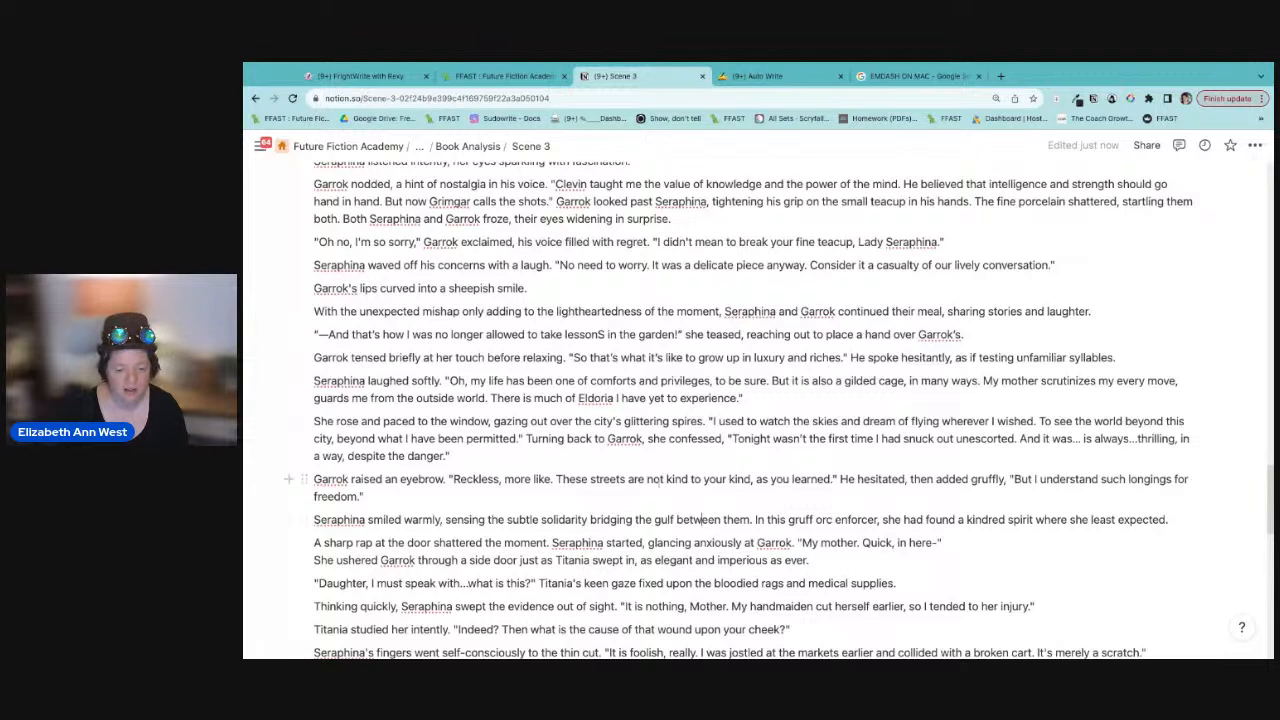
left_click_drag(704, 479, 666, 479)
type("for")
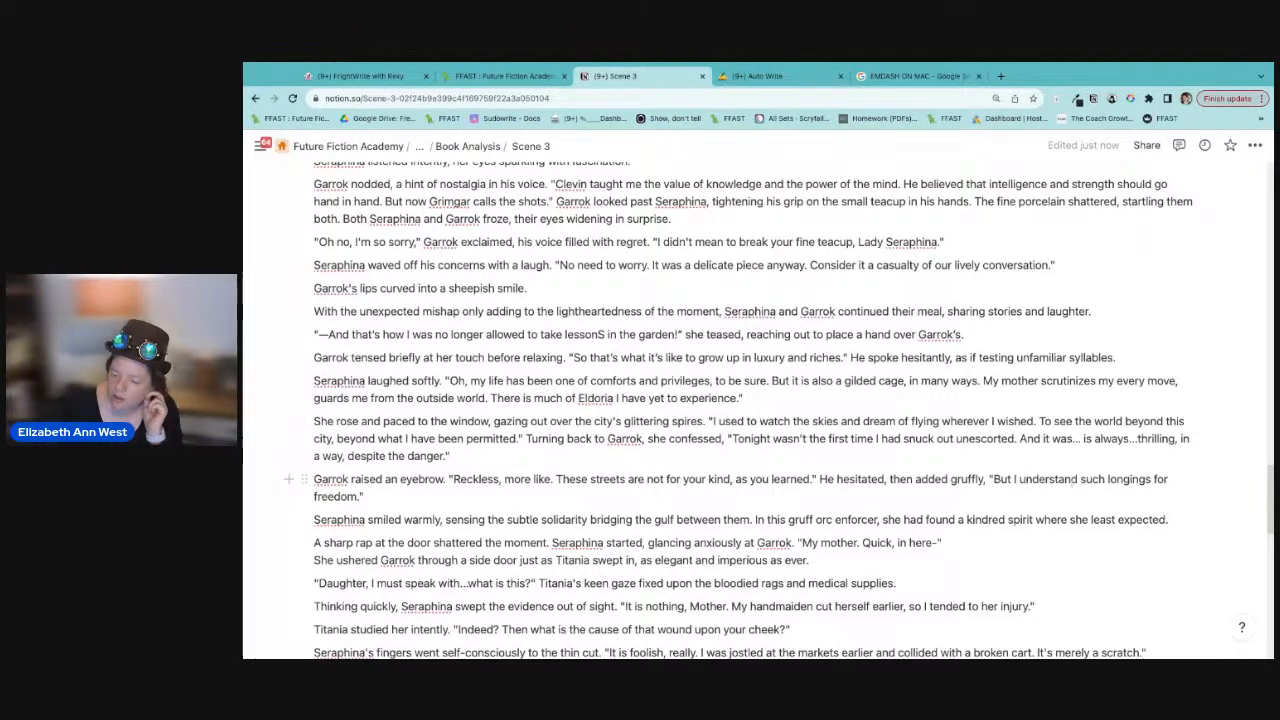
key("shift+End")
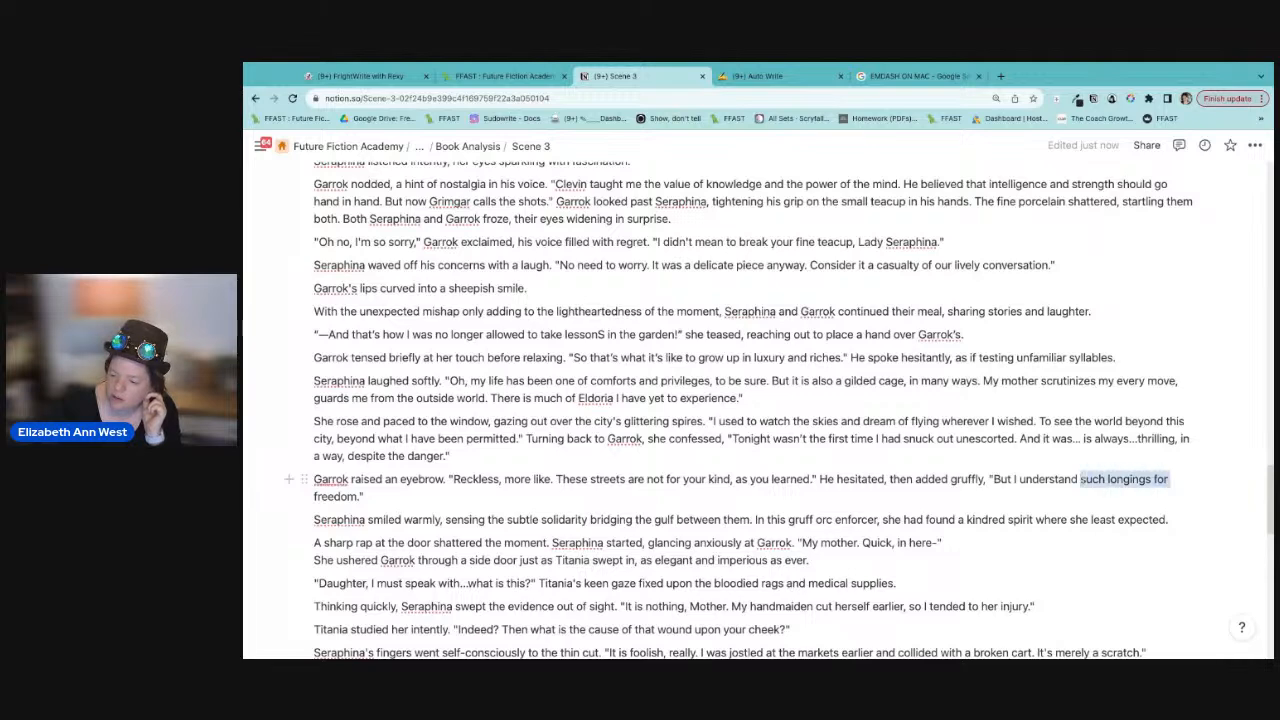
type("wanting")
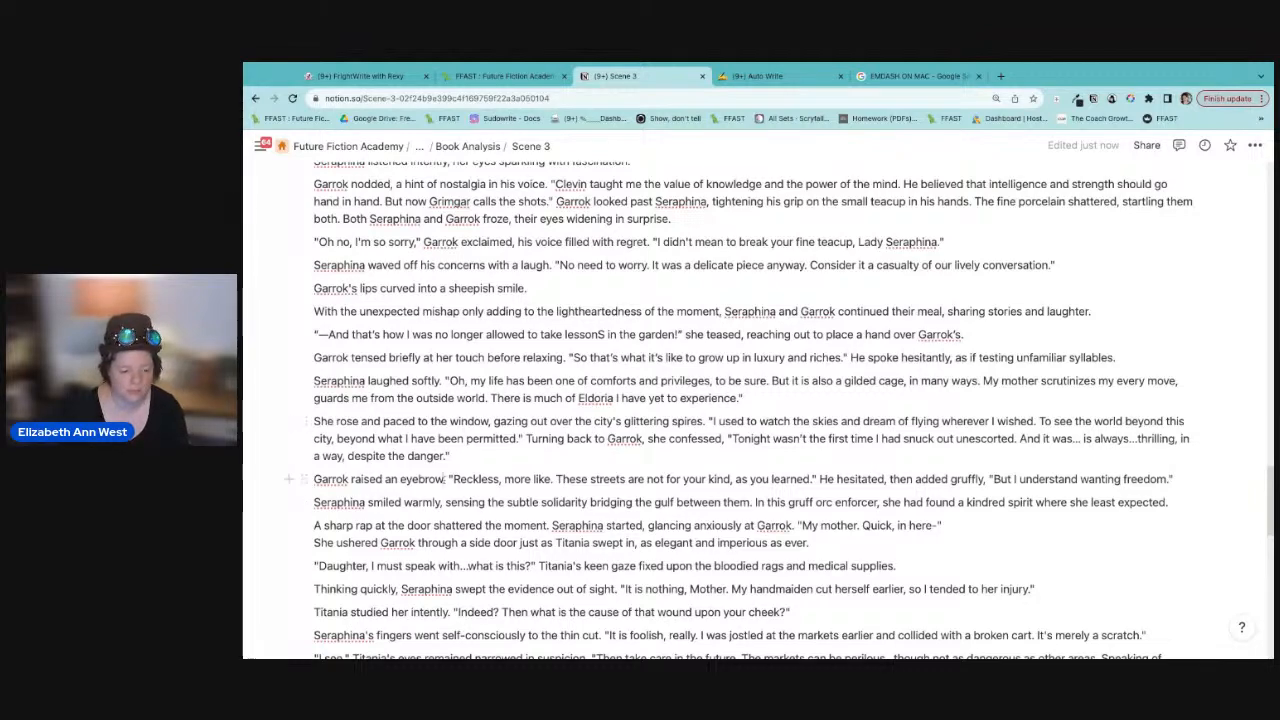
Step: Insert "He stood and followed her to the window." between "Garrok raised an eyebrow." and his "Reckless, more like" reply
left_click(447, 479)
type("He stood and followed her to the window, ")
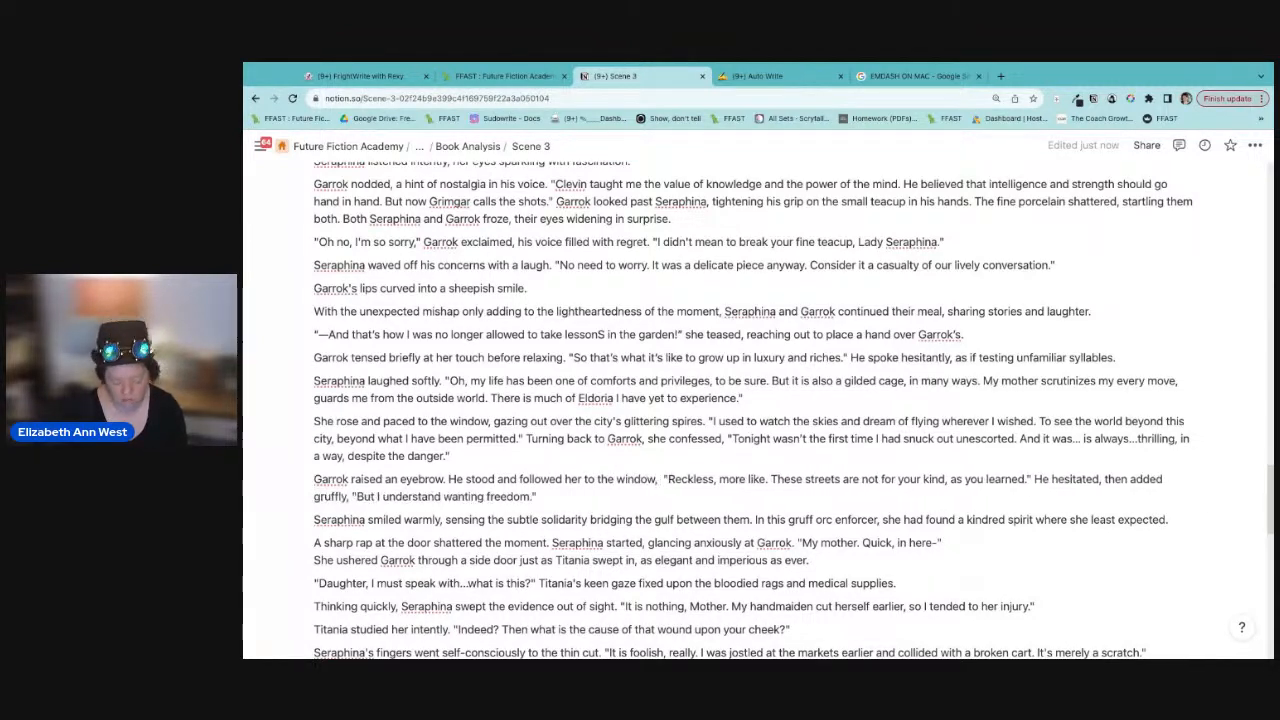
type("starting to feel less")
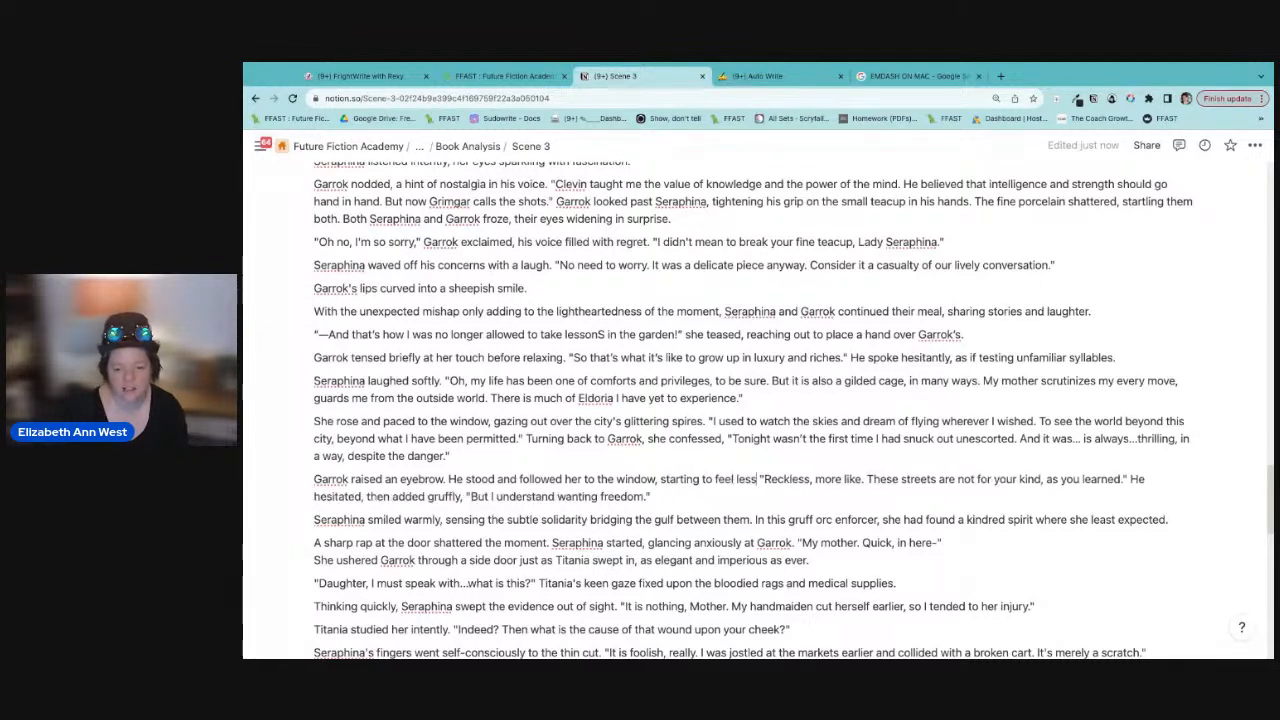
key("BackSpace")
key("BackSpace")
key("BackSpace")
key("BackSpace")
key("BackSpace")
key("BackSpace")
key("BackSpace")
key("BackSpace")
key("BackSpace")
key("BackSpace")
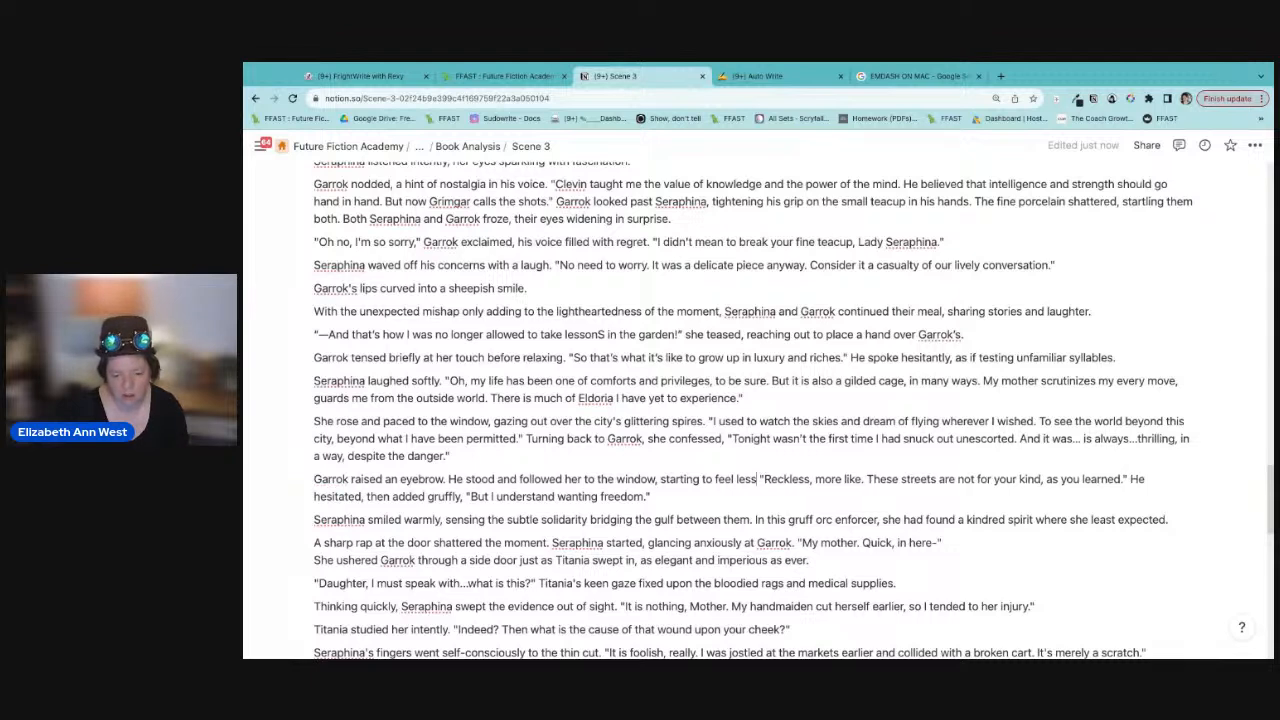
key("BackSpace")
key("BackSpace")
key("BackSpace")
key("BackSpace")
key("BackSpace")
key("BackSpace")
key("BackSpace")
key("BackSpace")
key("BackSpace")
key("BackSpace")
key("BackSpace")
key("BackSpace")
key("BackSpace")
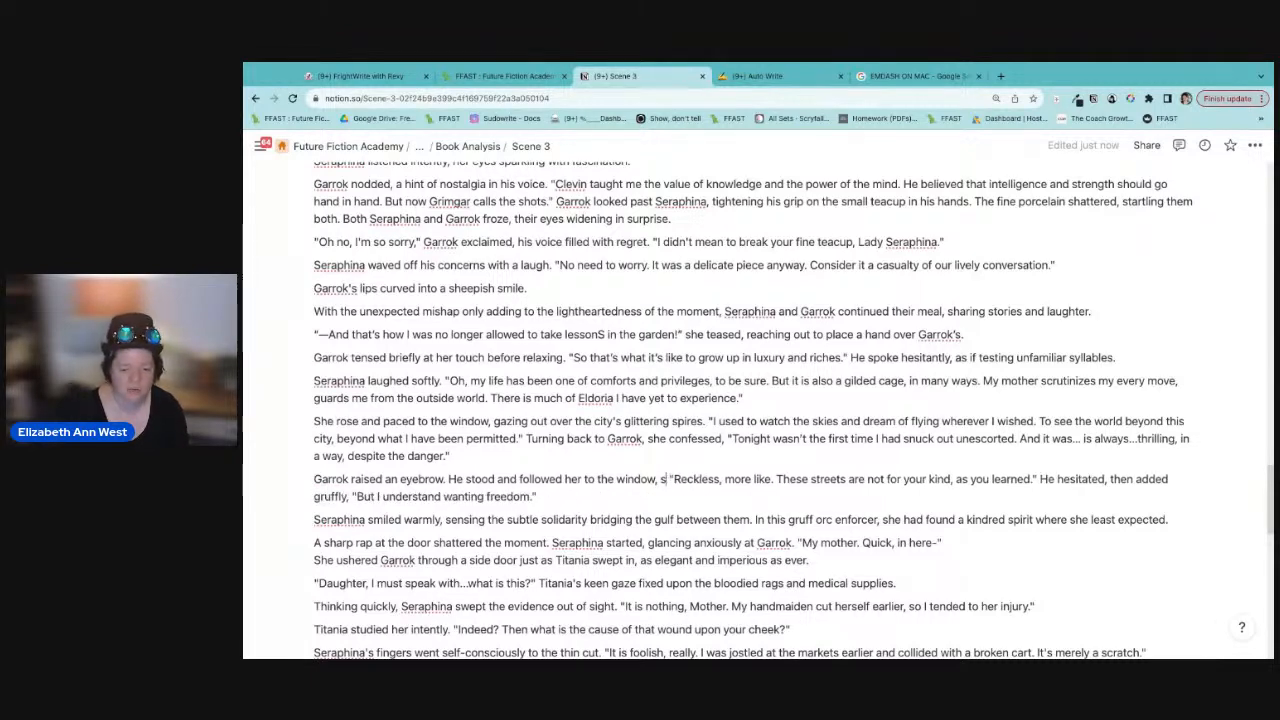
type(".")
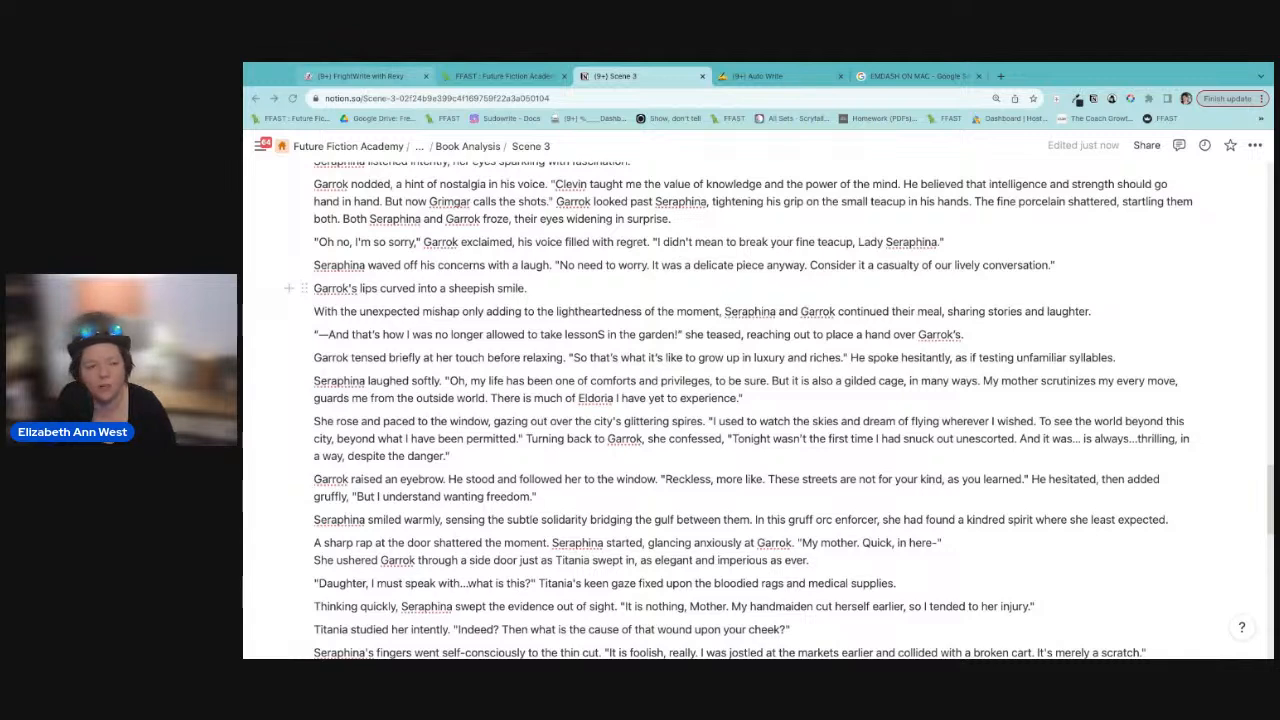
left_click(640, 78)
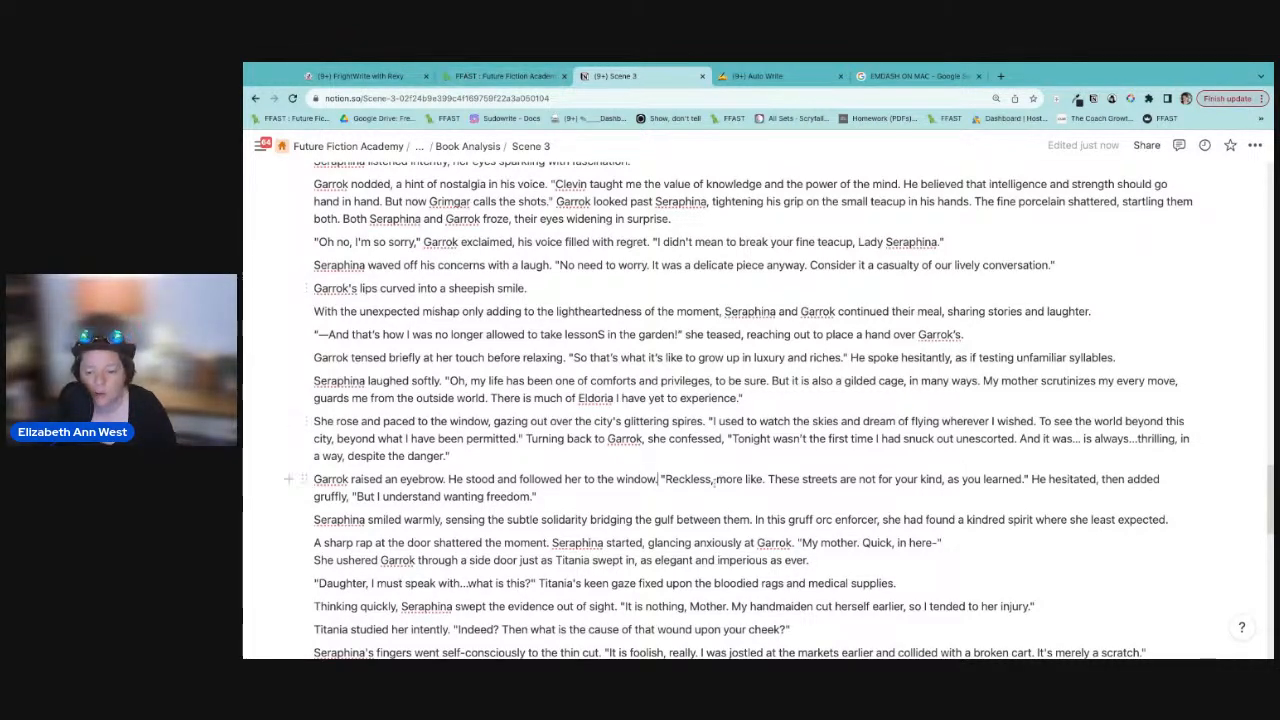
Step: Replace the hyphen ending Seraphina's line "My mother. Quick, in here" with an em dash
scroll(716, 479, "down", 3)
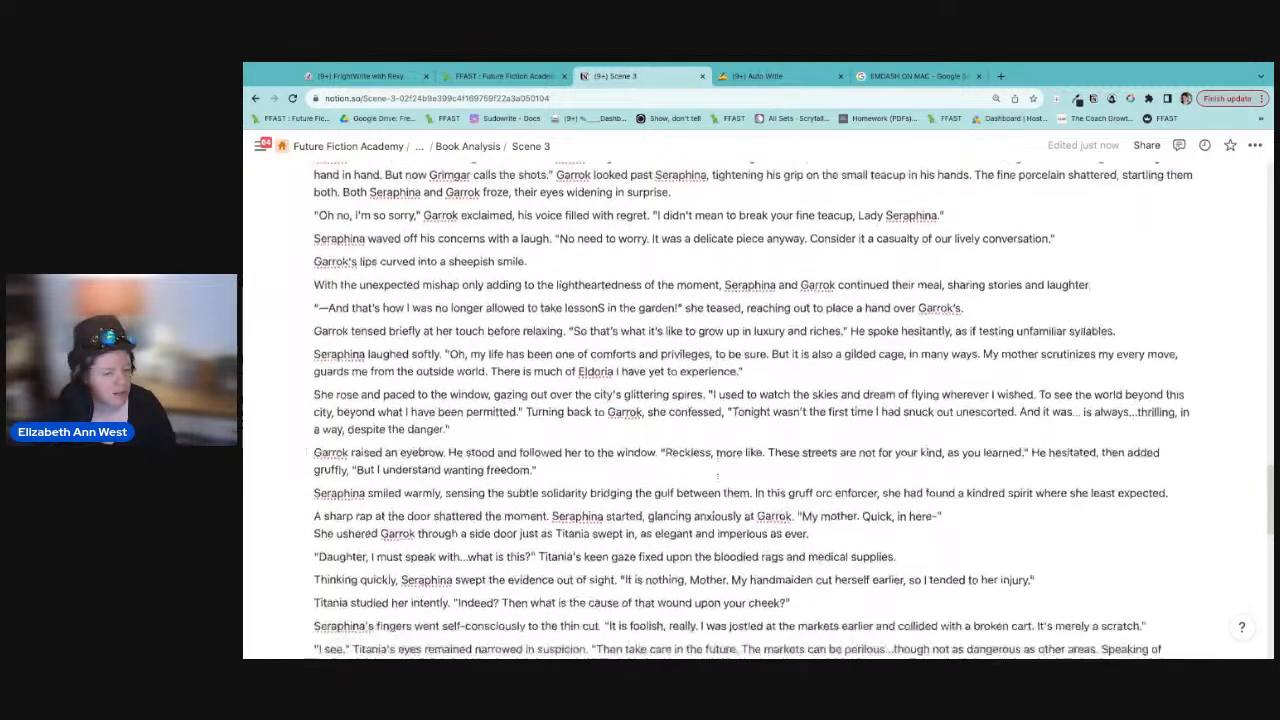
scroll(716, 479, "down", 1)
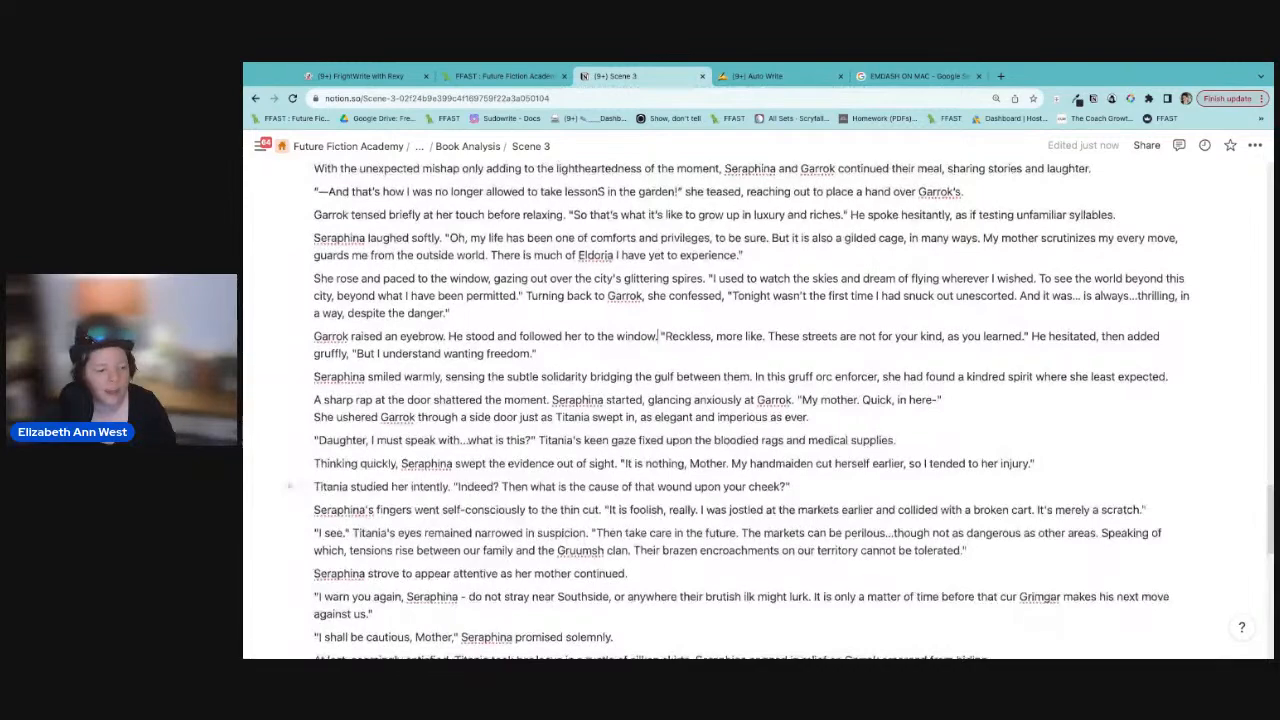
scroll(657, 336, "down", 2)
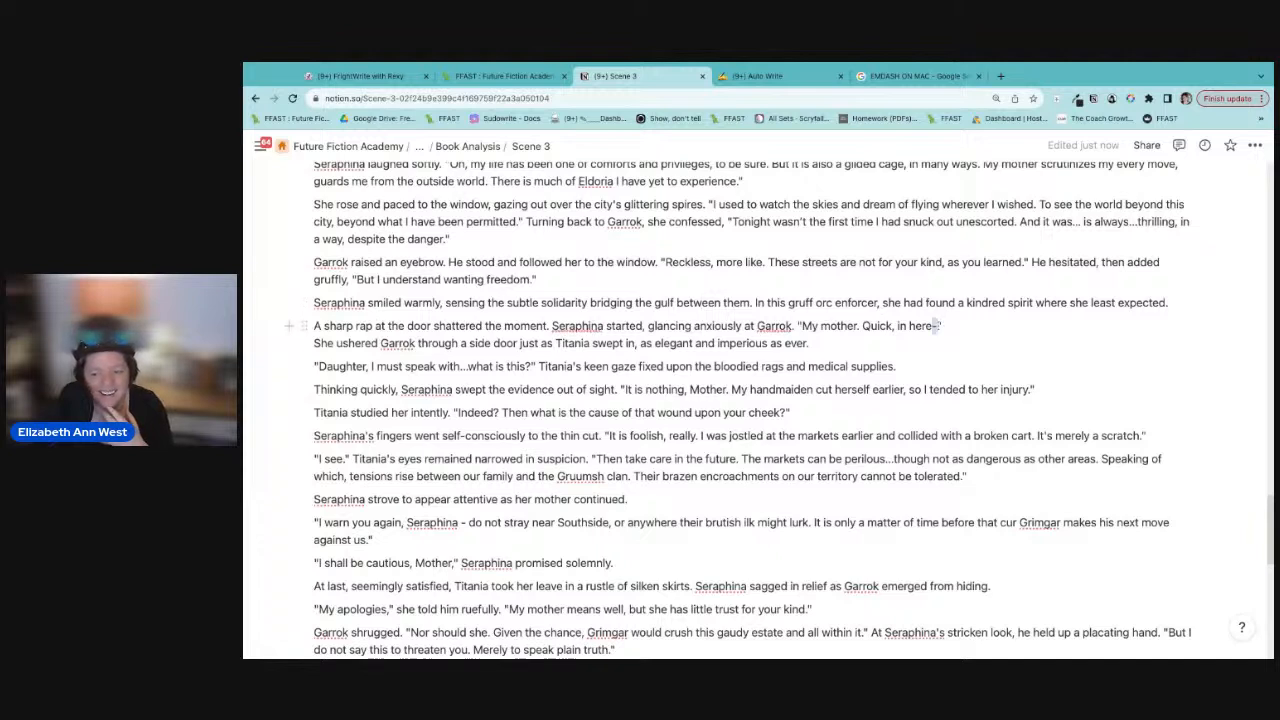
left_click_drag(938, 326, 932, 326)
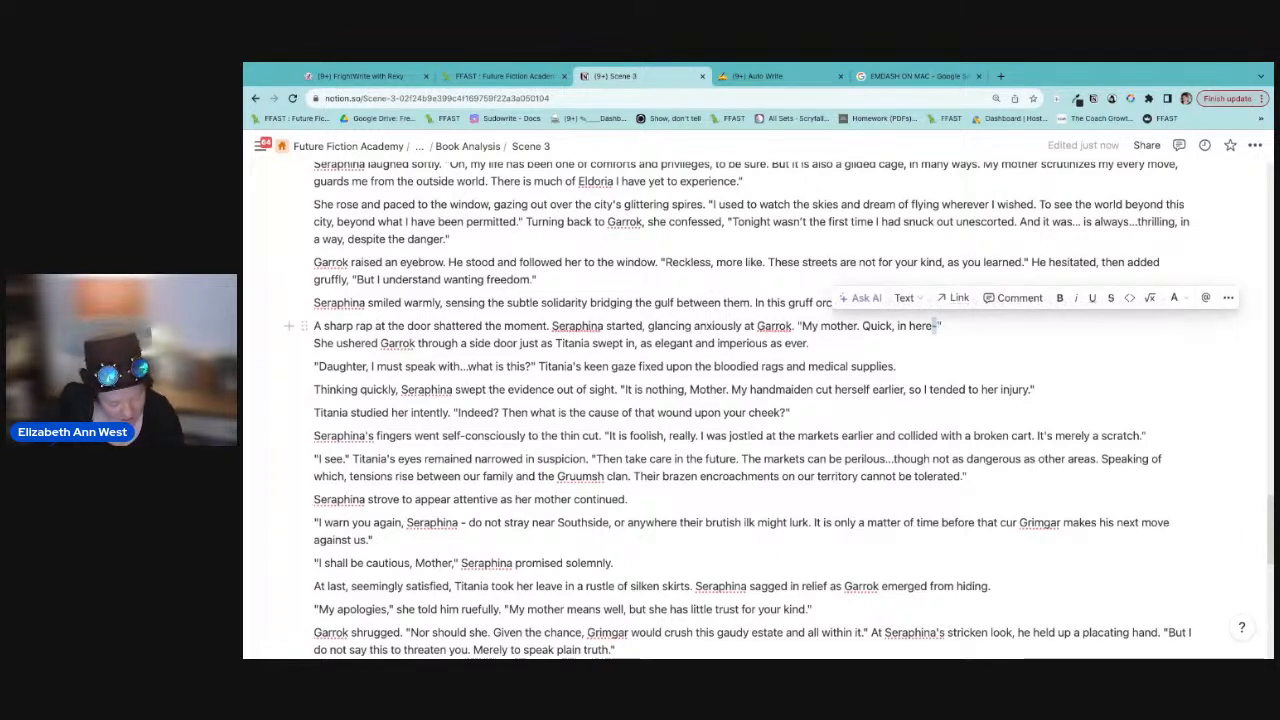
type("—")
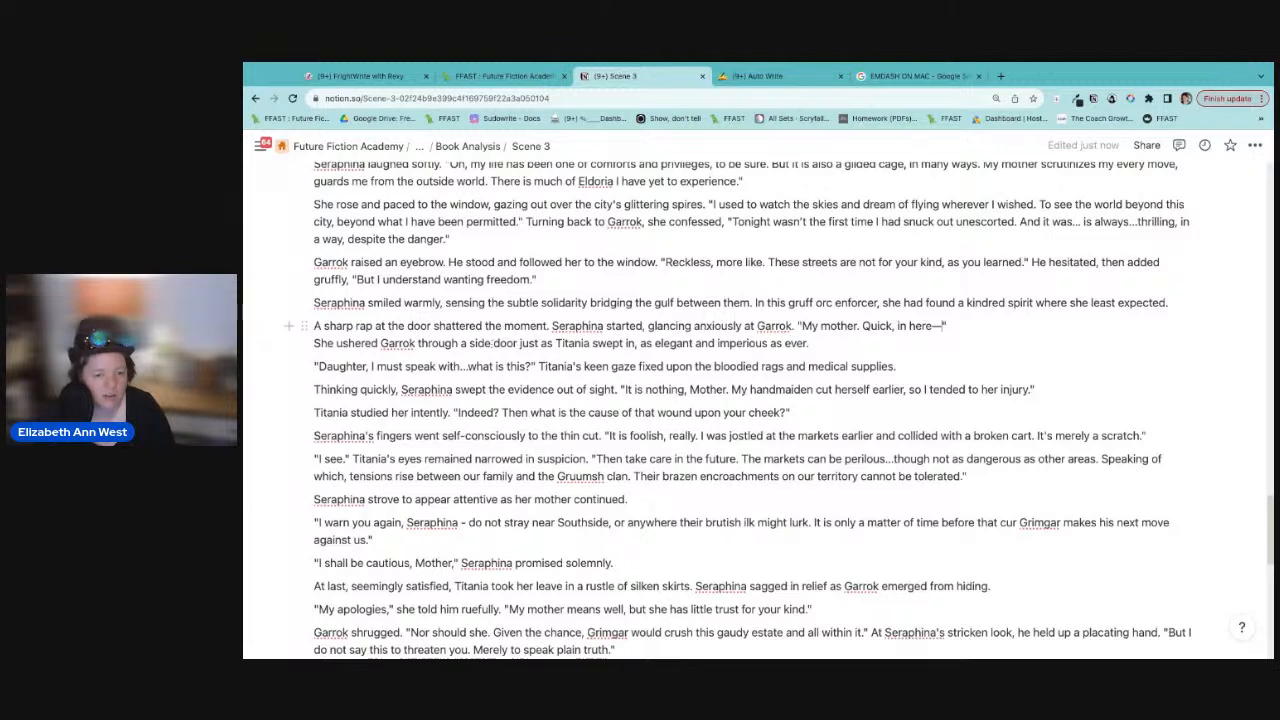
Step: Add "Then she looked at the food and broken tea cup." after Titania's gaze fixes on the bloodied rags and medical supplies
left_click(913, 366)
type("Then she l")
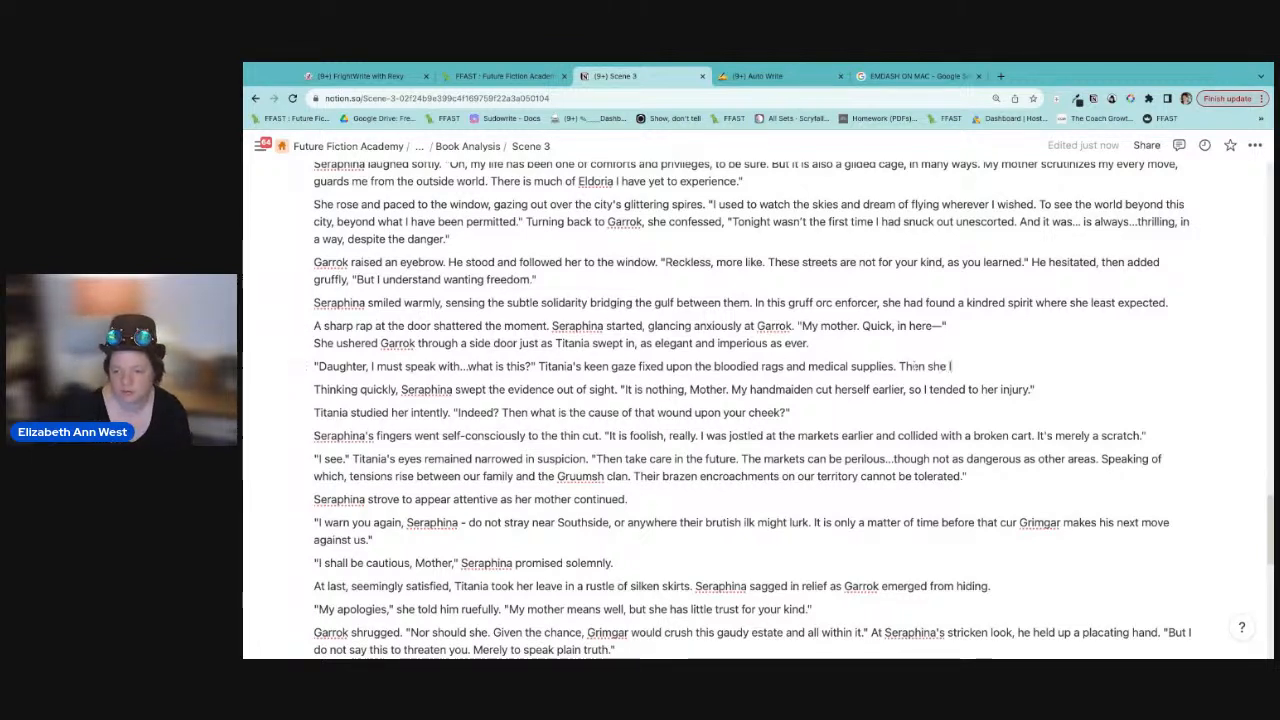
type("ooked at the food")
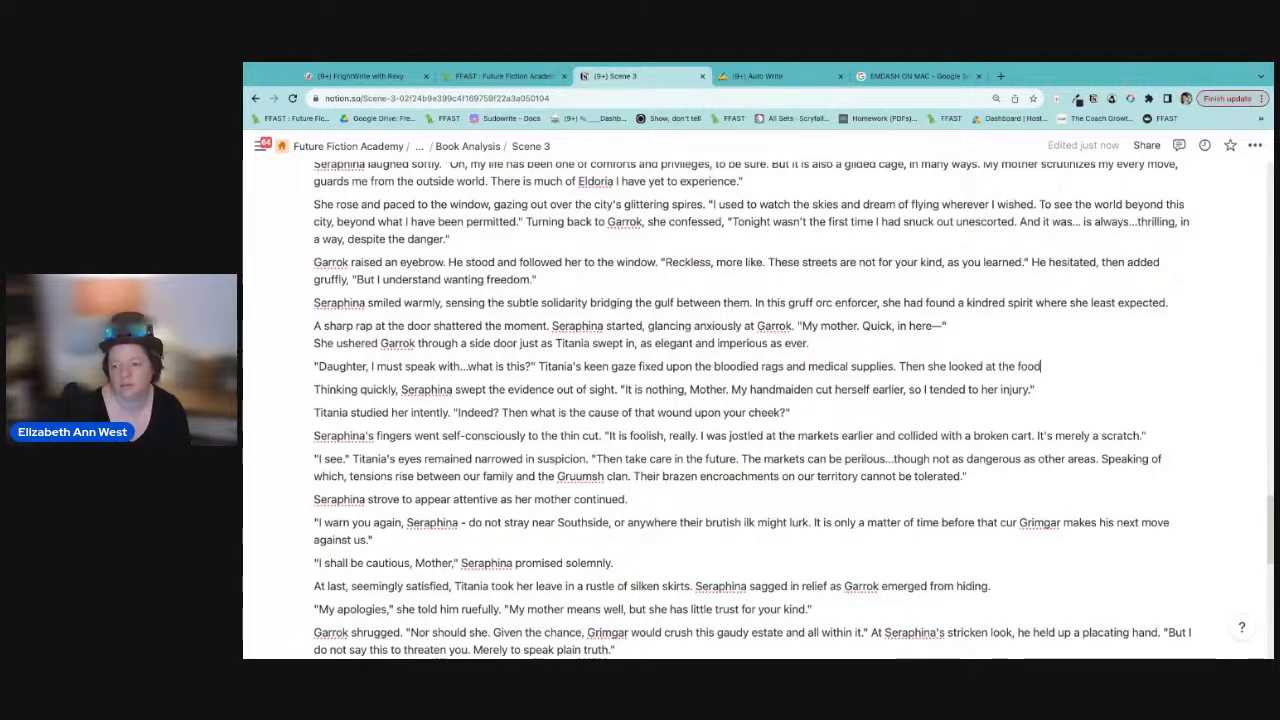
type(" and broken tea ")
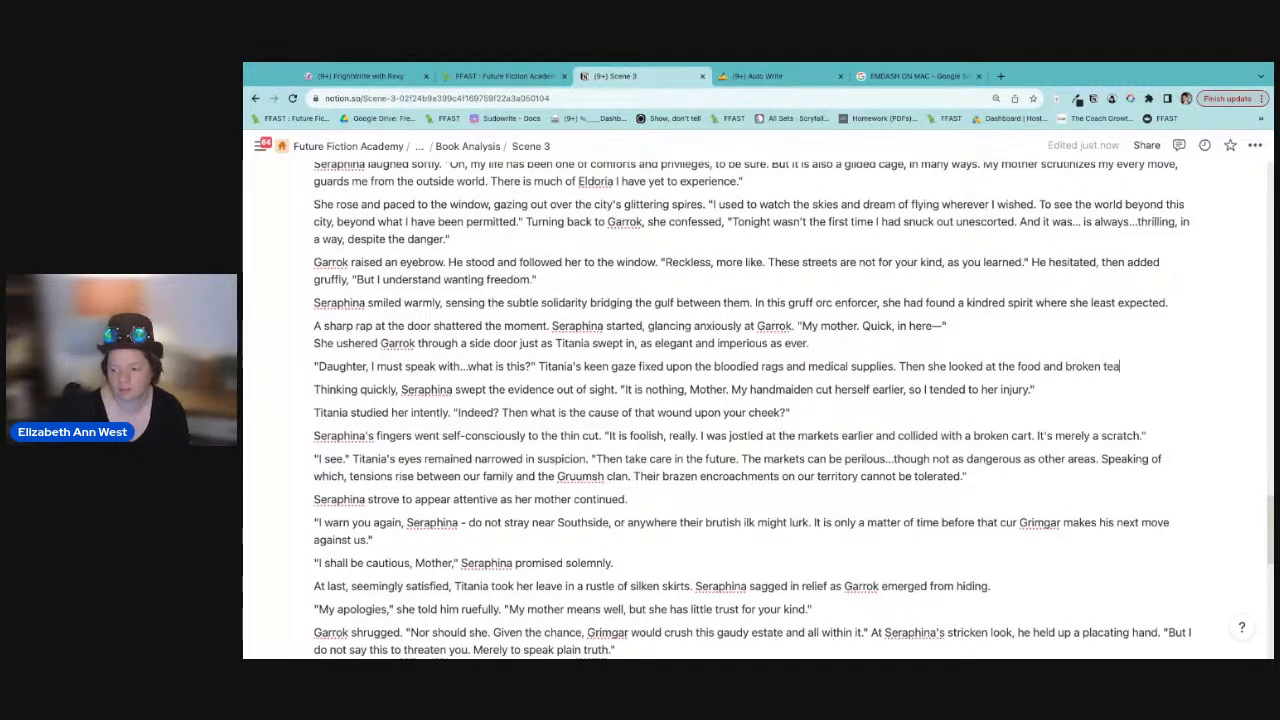
type("cup.")
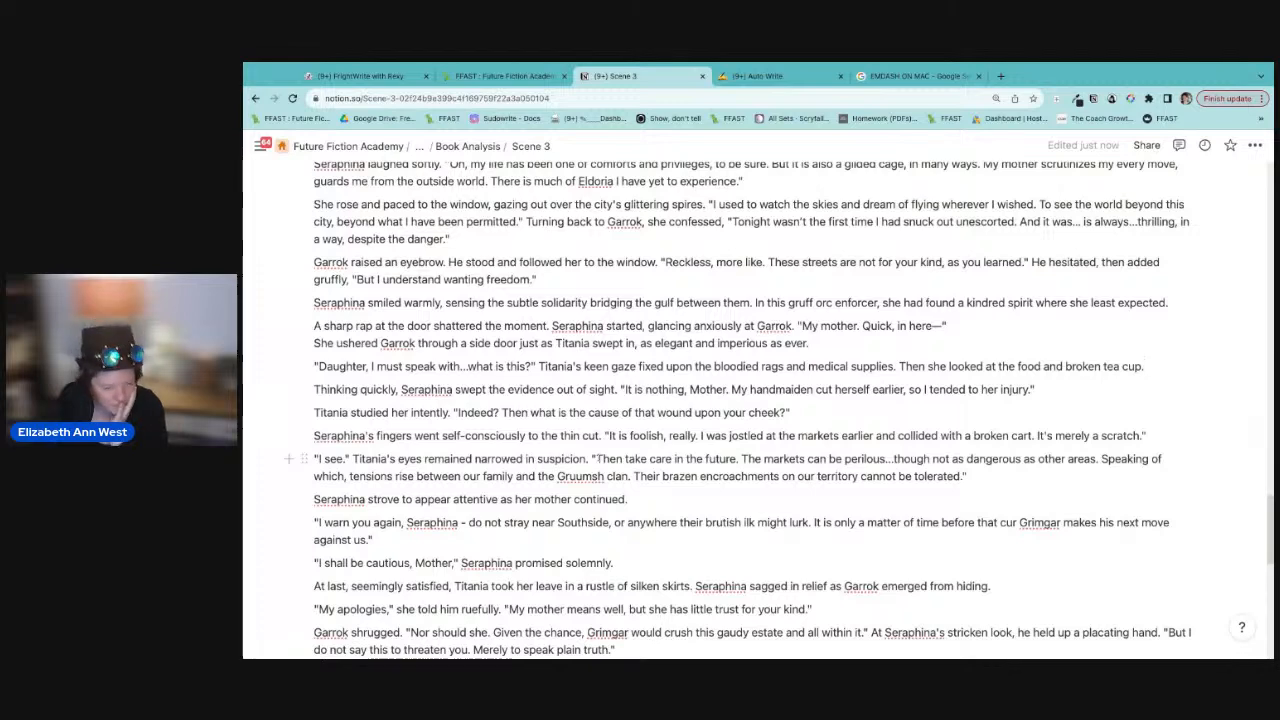
Step: Extend Titania's Southside warning with "You think I do not know that you sneak out, darling, but a mother always knows."
scroll(610, 522, "down", 3)
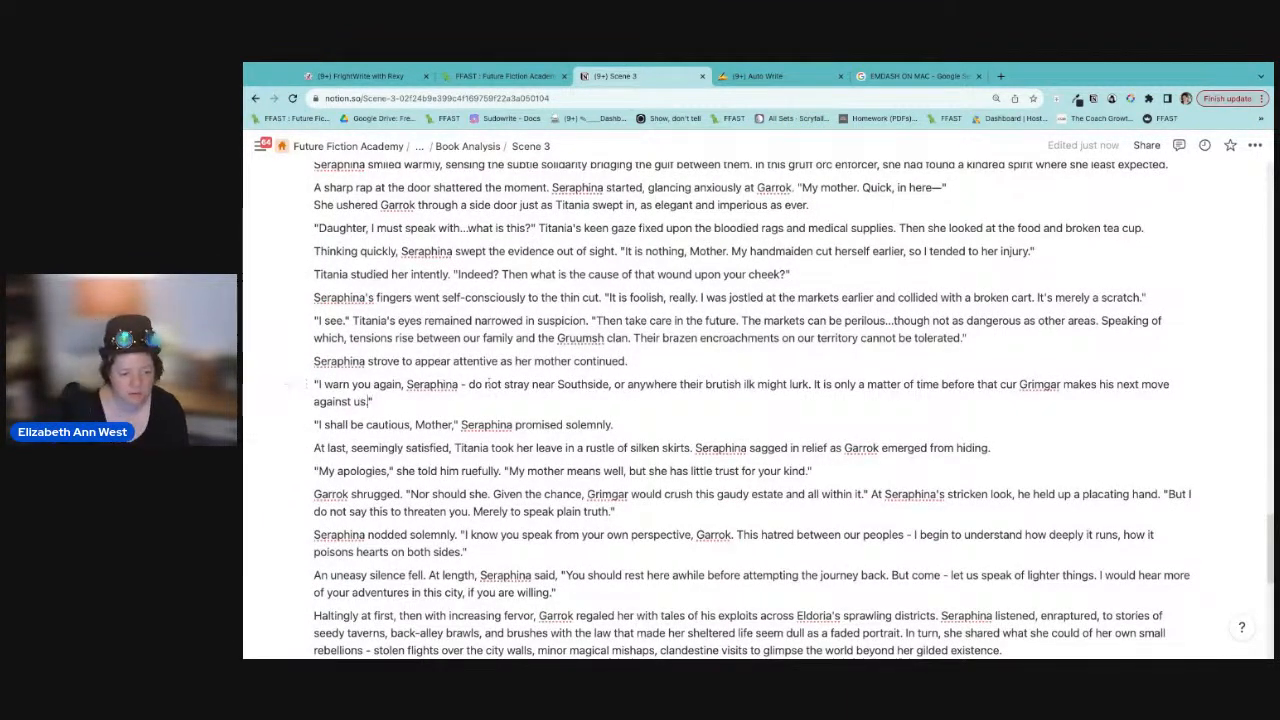
type(". You think I do n")
type("ow that ")
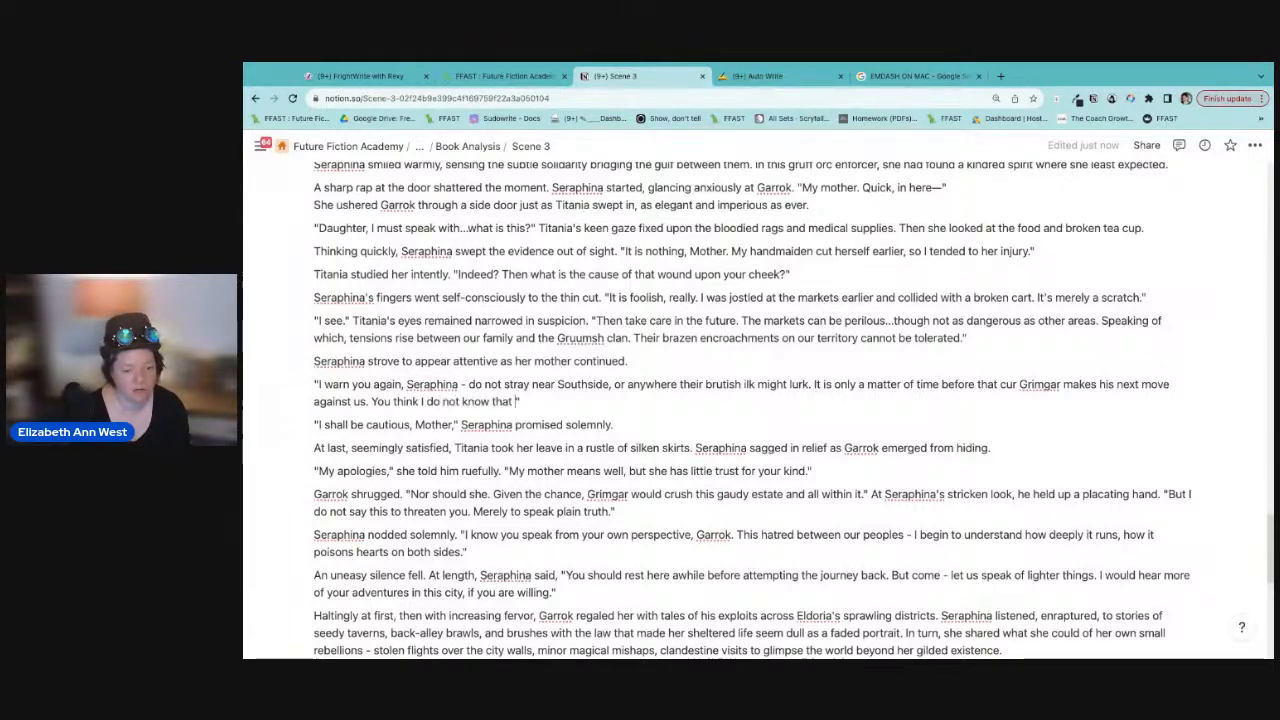
type("you sneak out, darling, b")
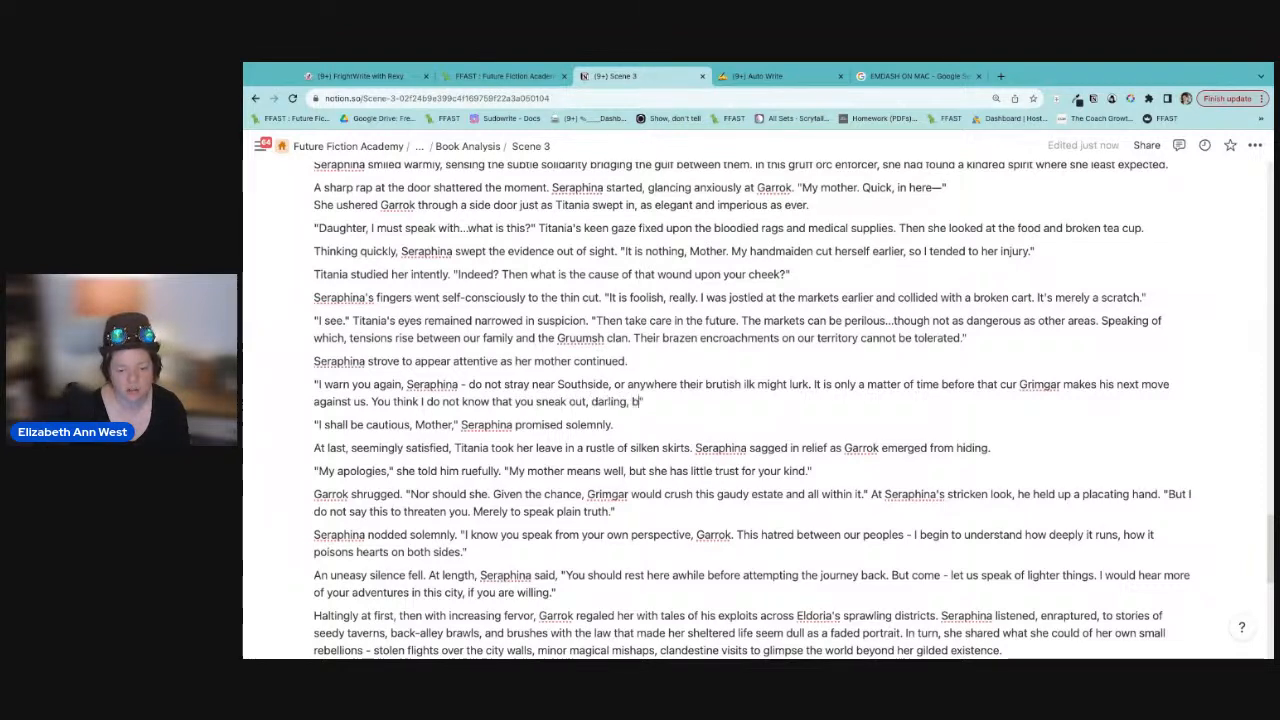
type("ut a mother")
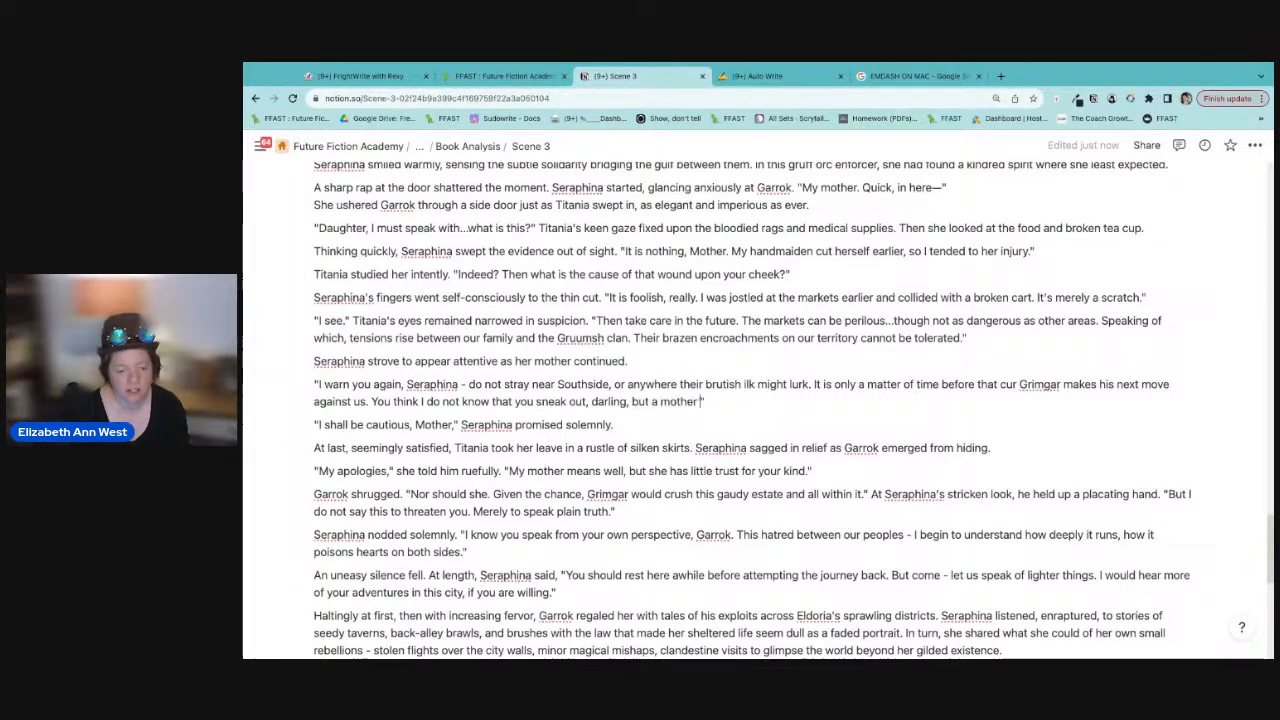
type(" always knows.")
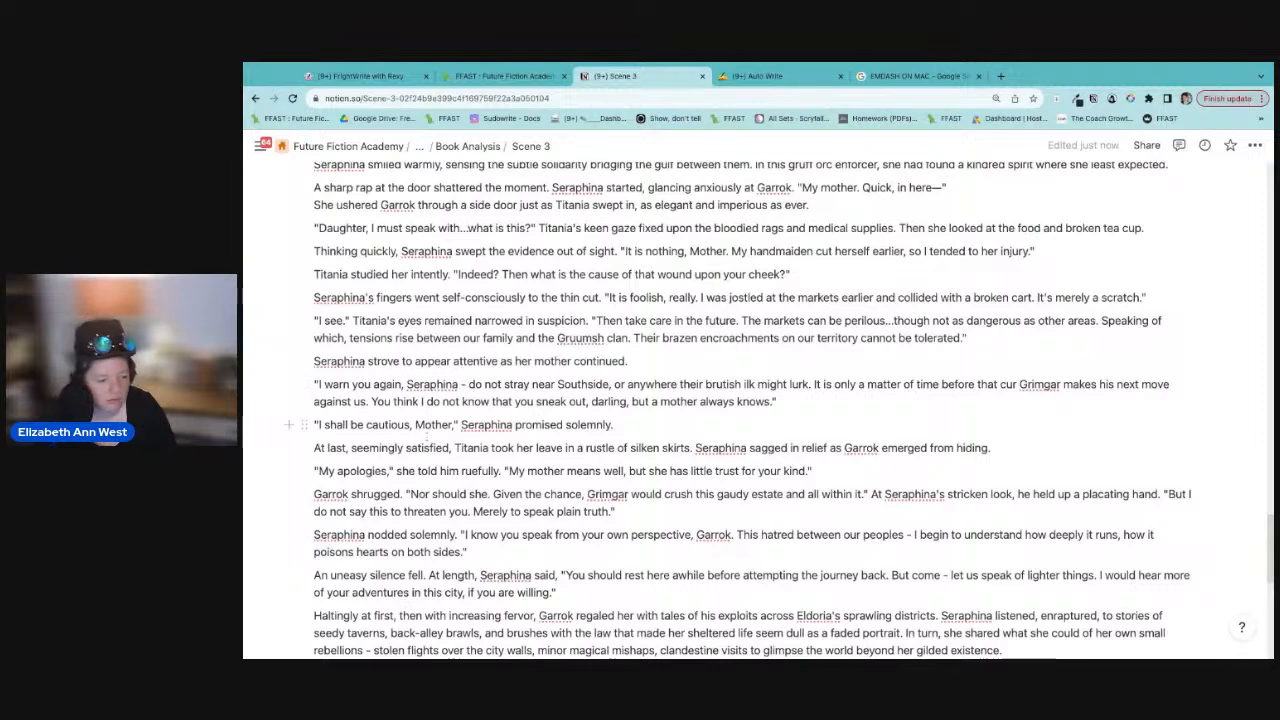
Step: Replace "afternoon faded towards dusk" with "morning light spilled in through the windows" in the paragraph about Garrok taking his leave
scroll(507, 486, "down", 2)
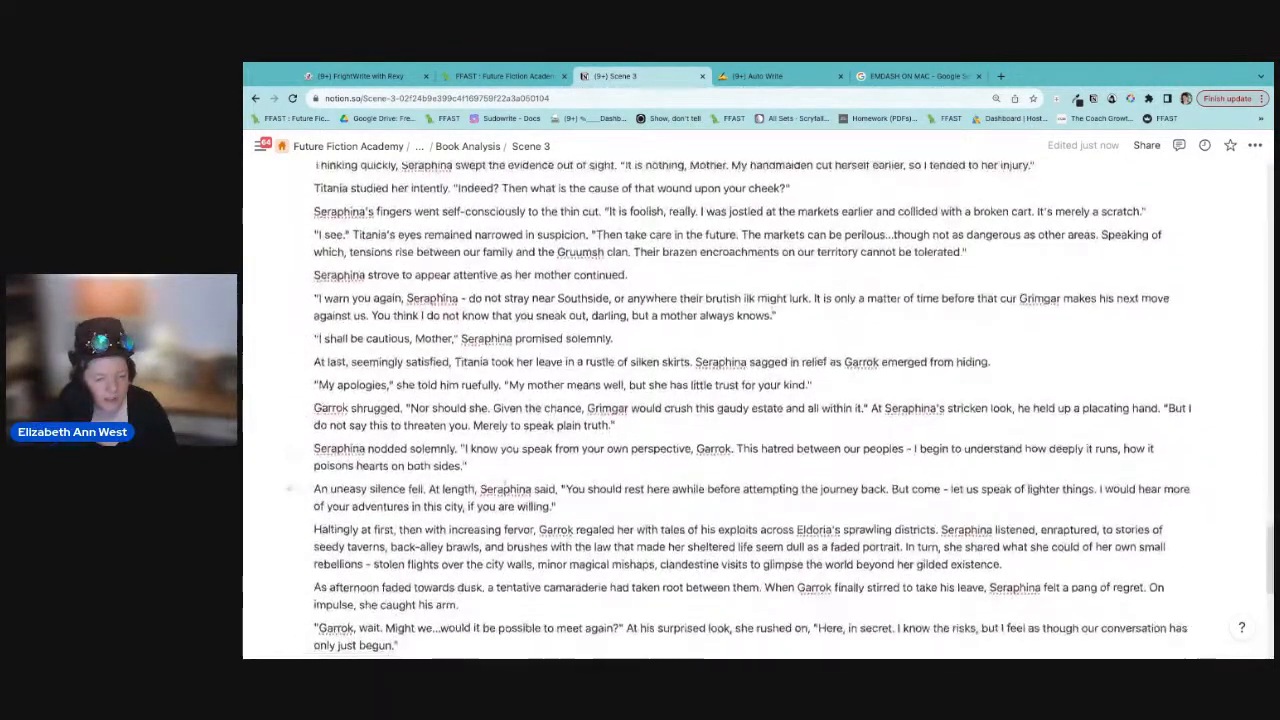
scroll(507, 486, "down", 1)
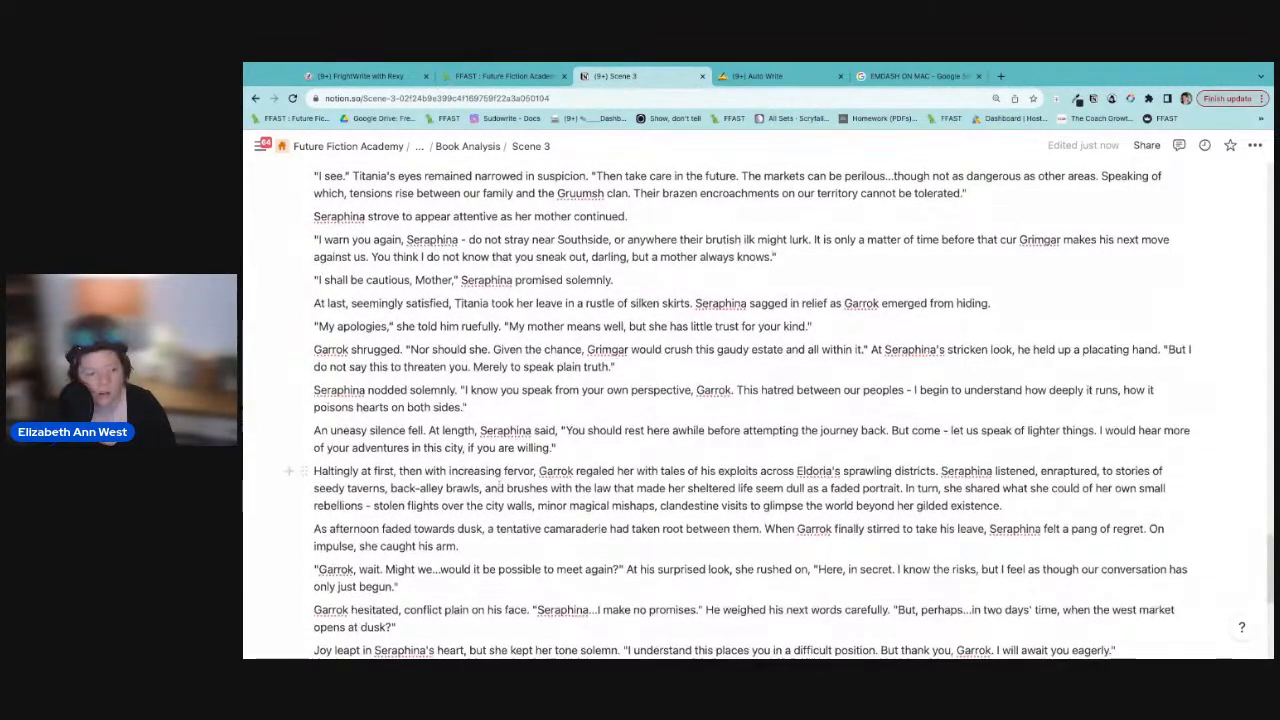
scroll(500, 485, "down", 1)
scroll(498, 482, "down", 2)
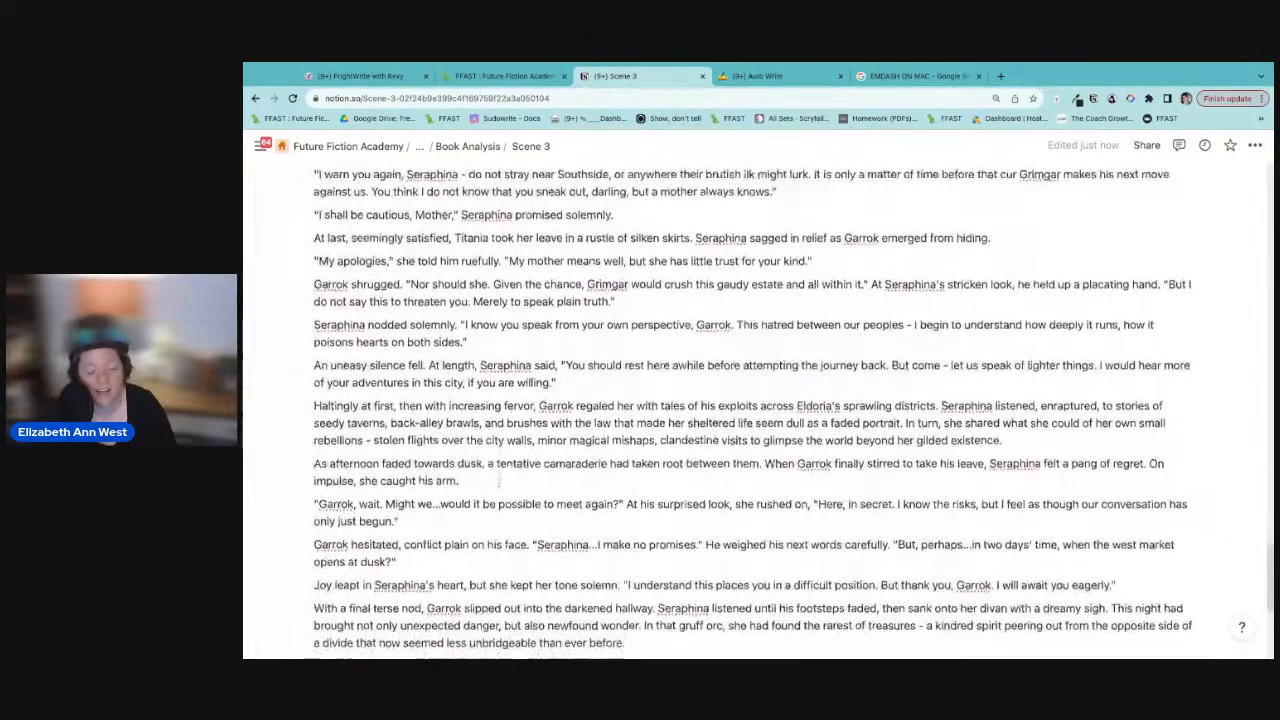
scroll(500, 480, "down", 3)
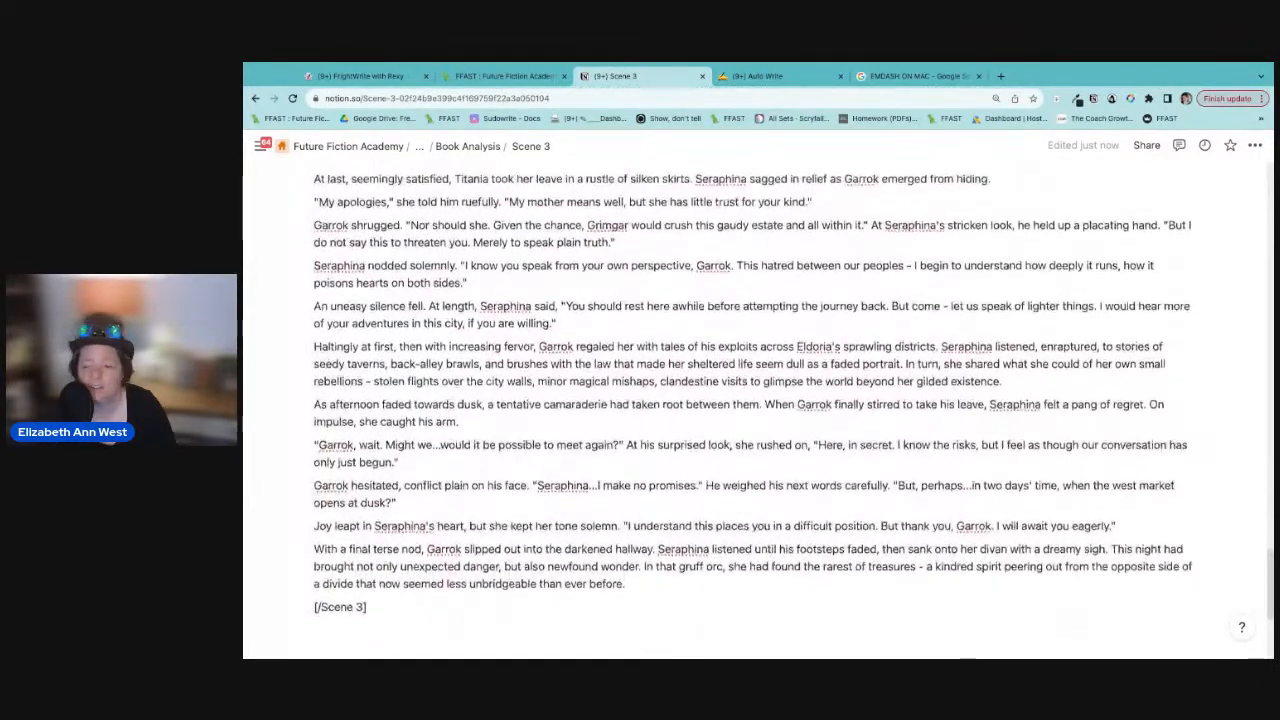
scroll(718, 410, "down", 1)
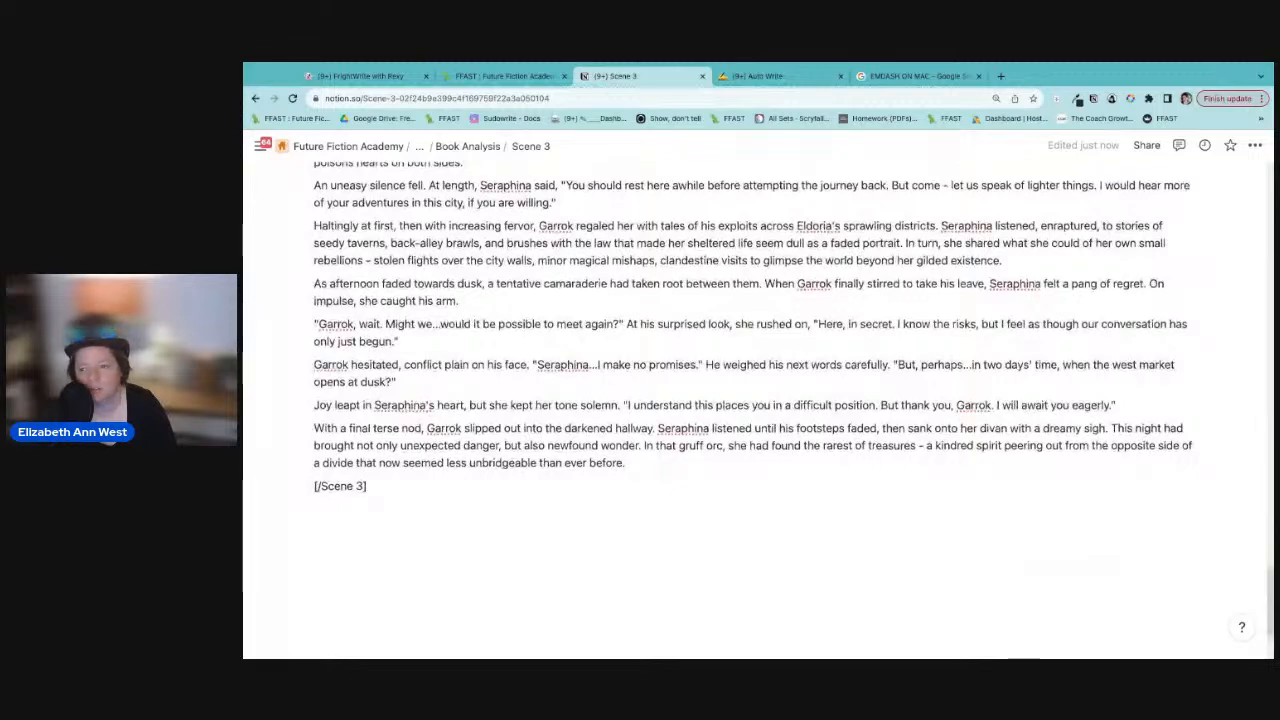
scroll(752, 400, "down", 1)
scroll(752, 410, "down", 1)
scroll(717, 344, "down", 1)
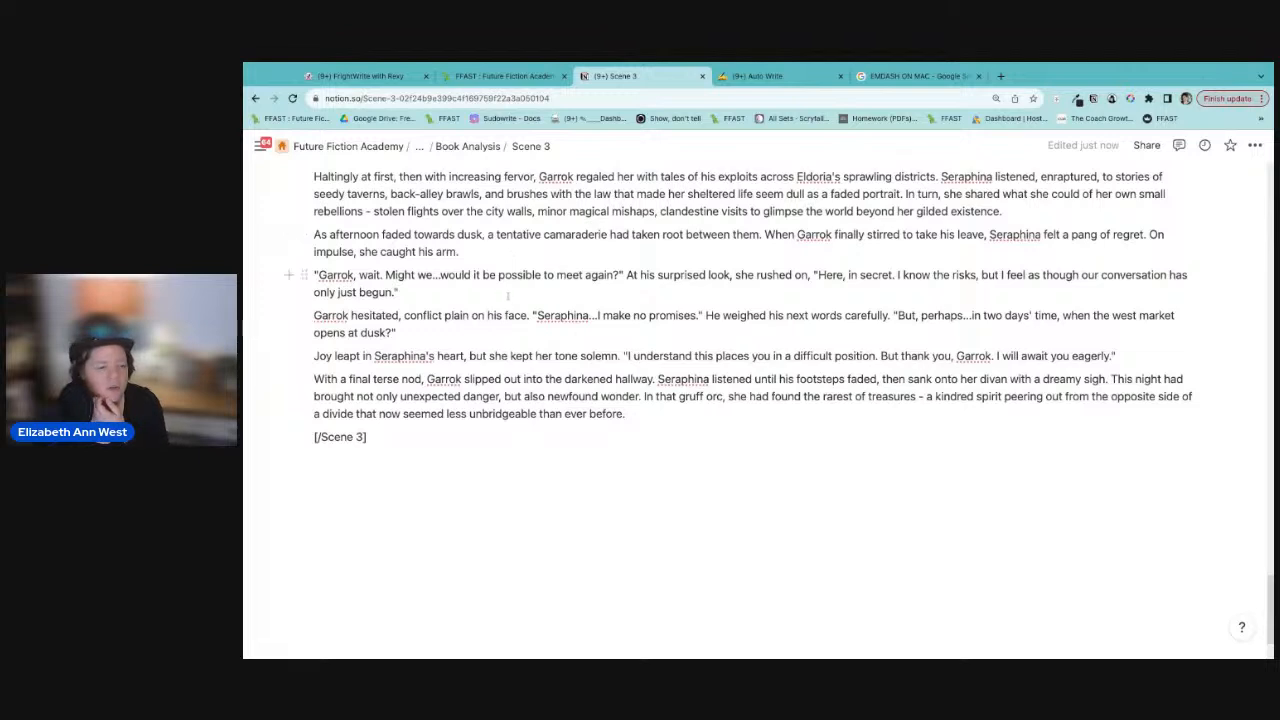
left_click_drag(483, 234, 330, 234)
type("morning light")
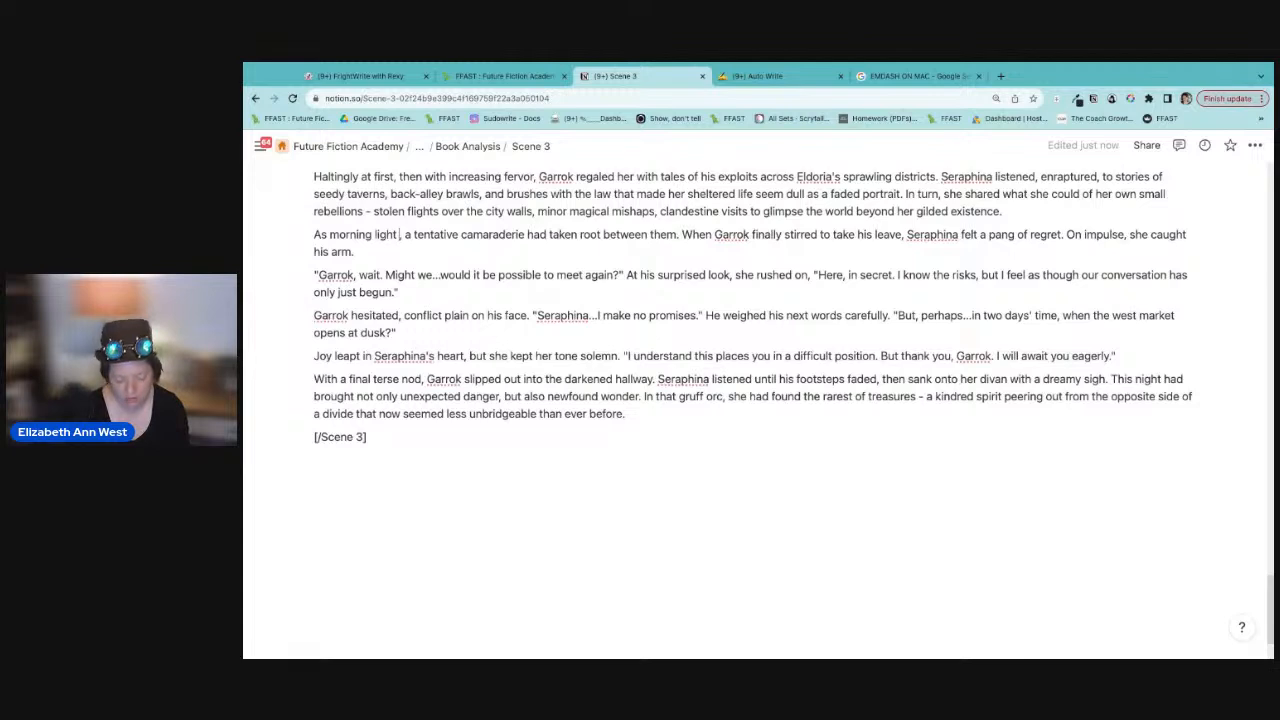
key("BackSpace")
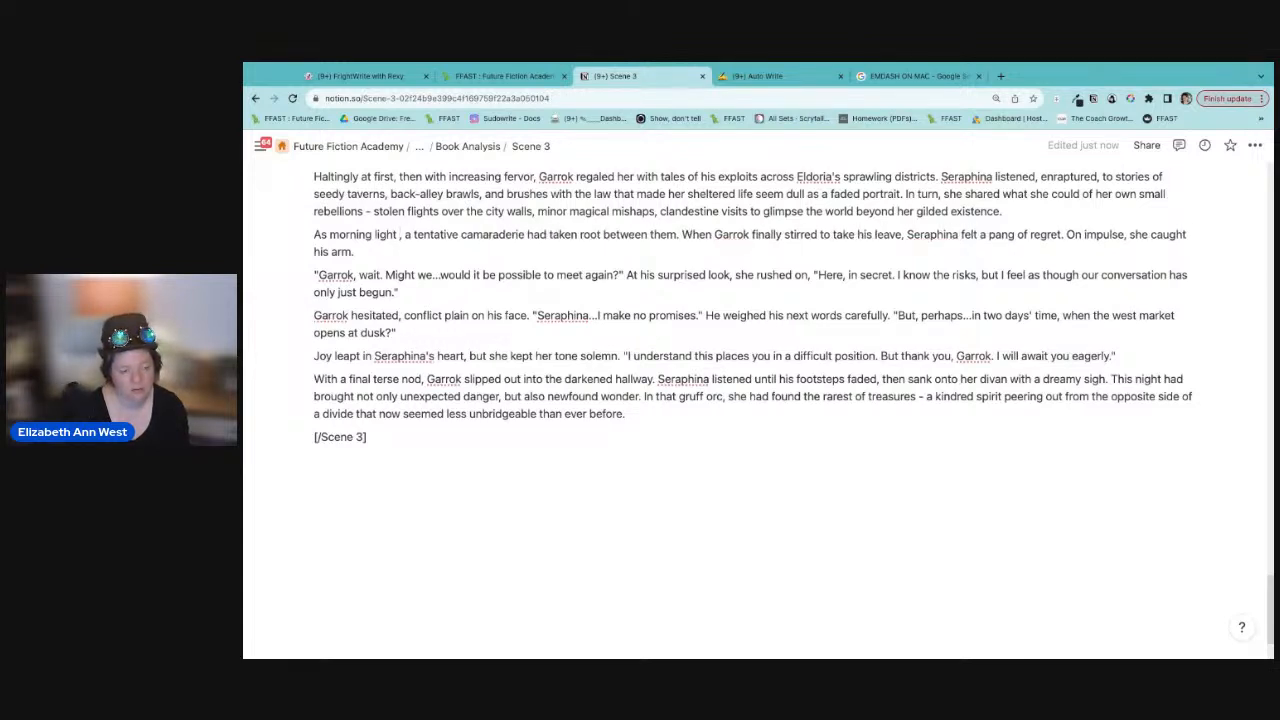
type("spilled into")
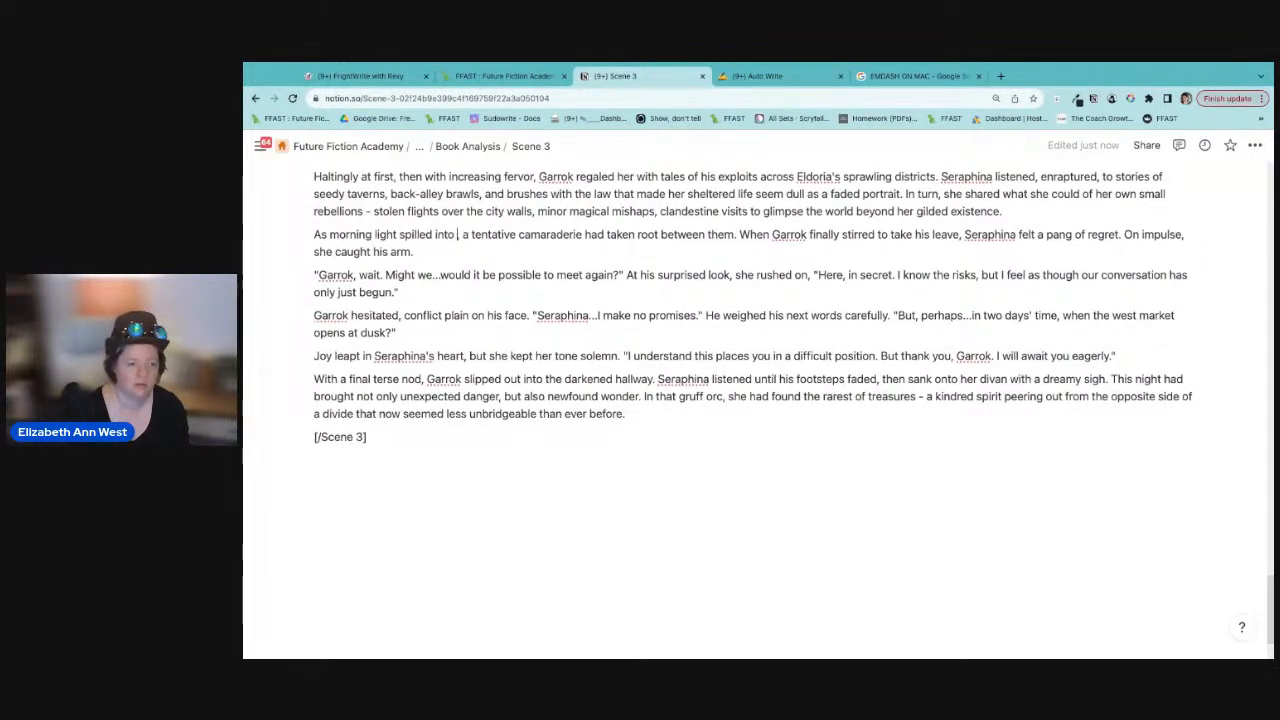
key("BackSpace")
key("BackSpace")
key("BackSpace")
type("through the")
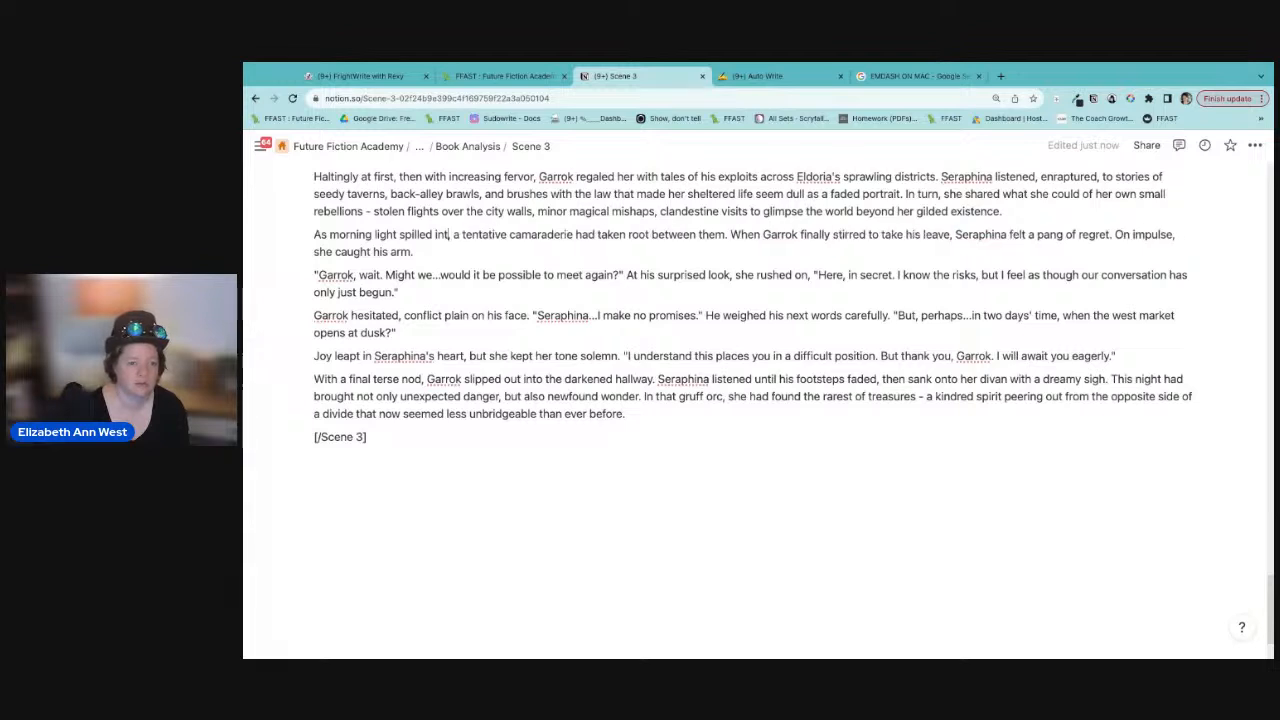
type(" windows")
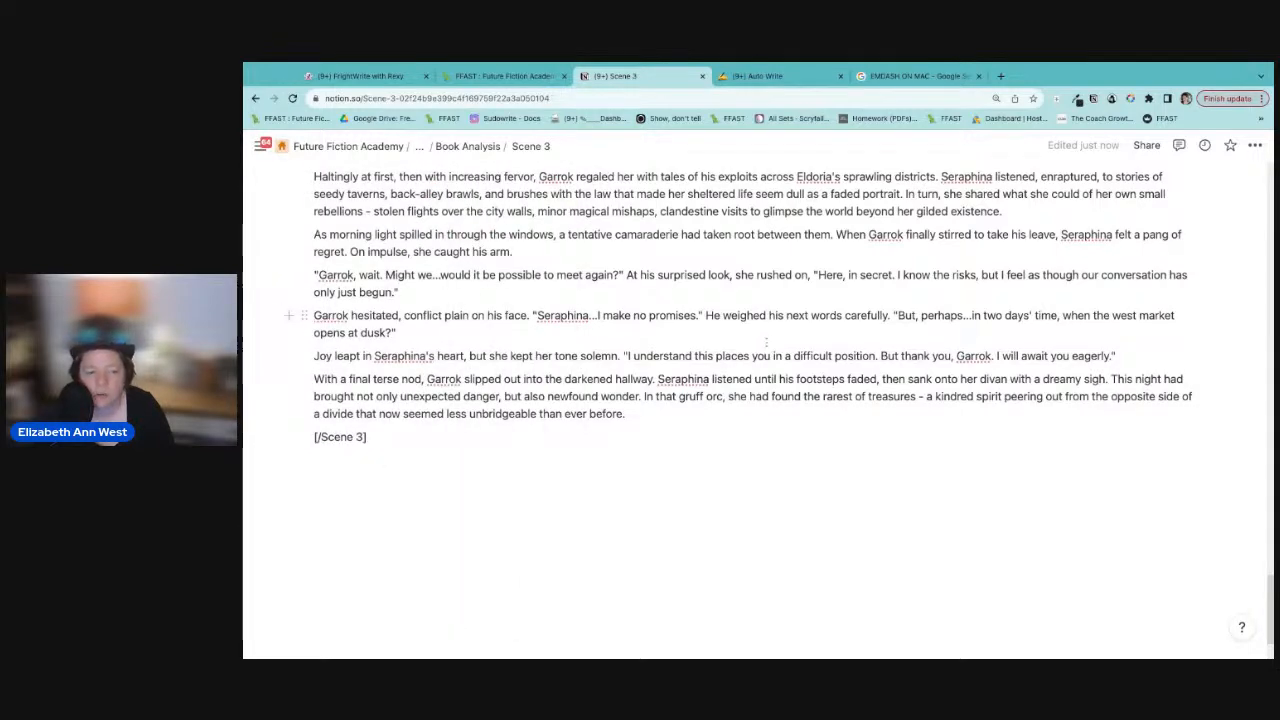
Step: Return to the Book Analysis table, open the Scene 3 record beside it and check the word count in its page options
scroll(766, 342, "down", 1)
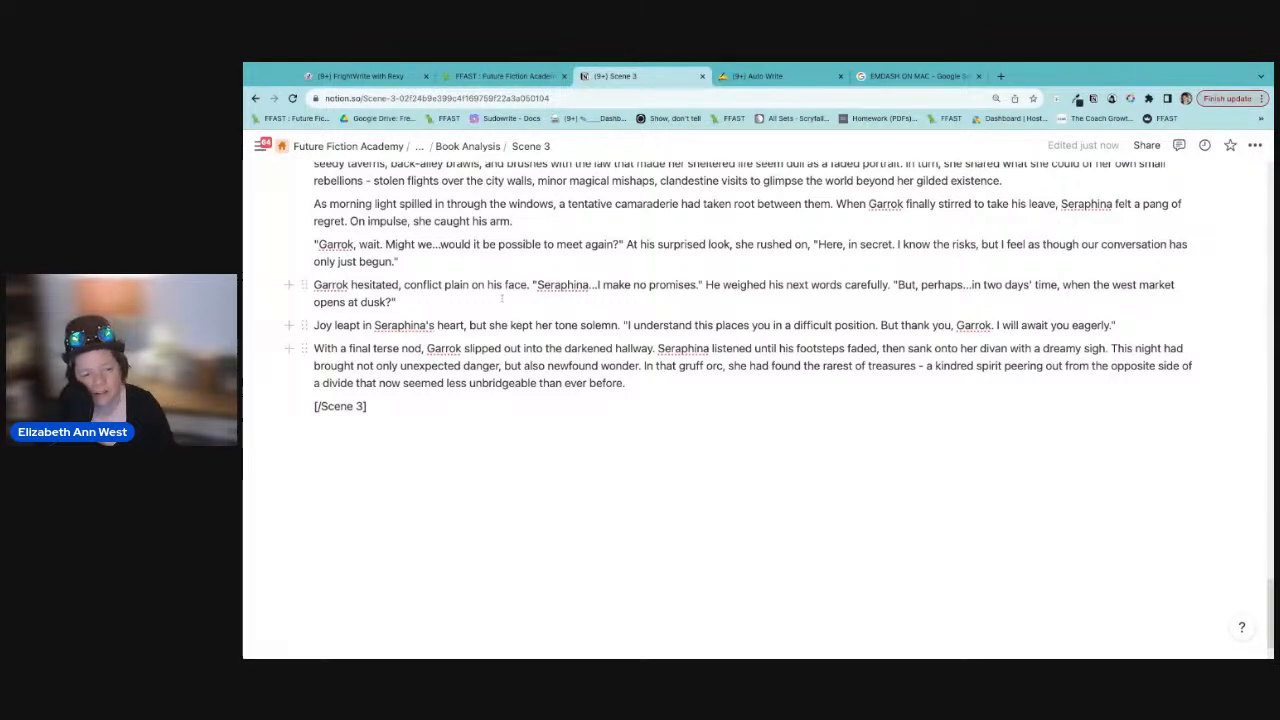
scroll(478, 304, "up", 10)
left_click(467, 146)
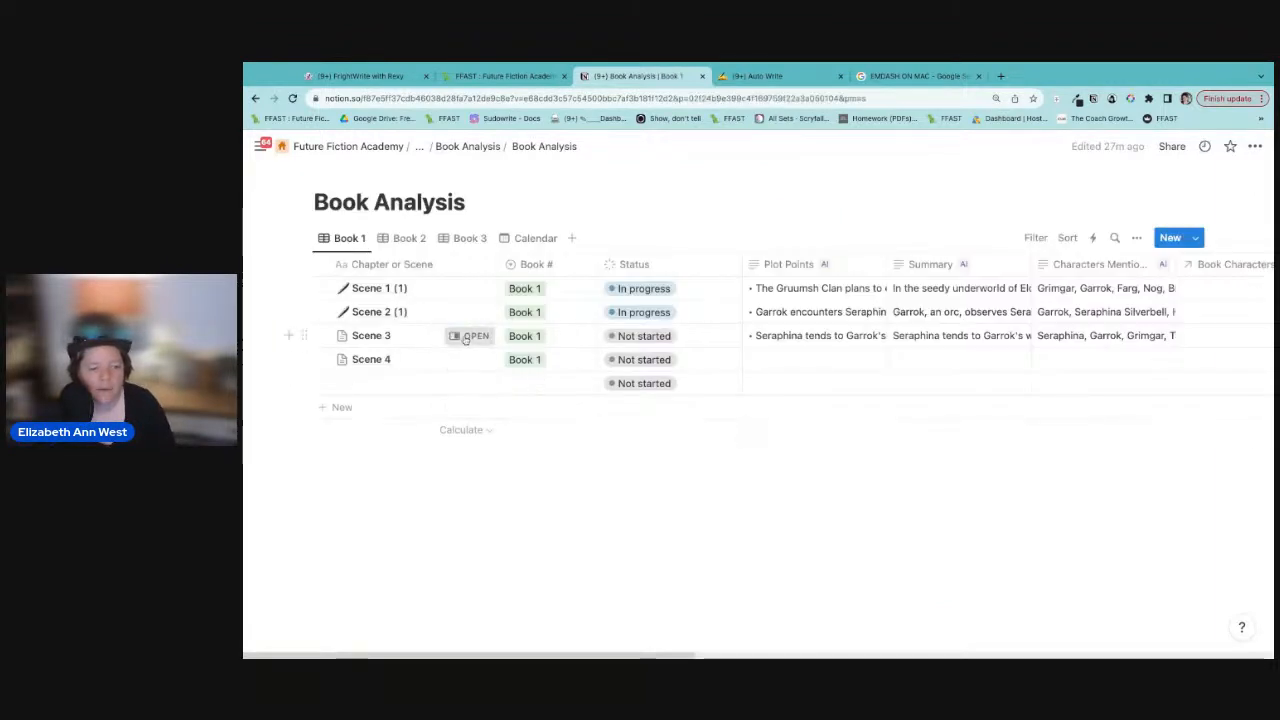
left_click(470, 336)
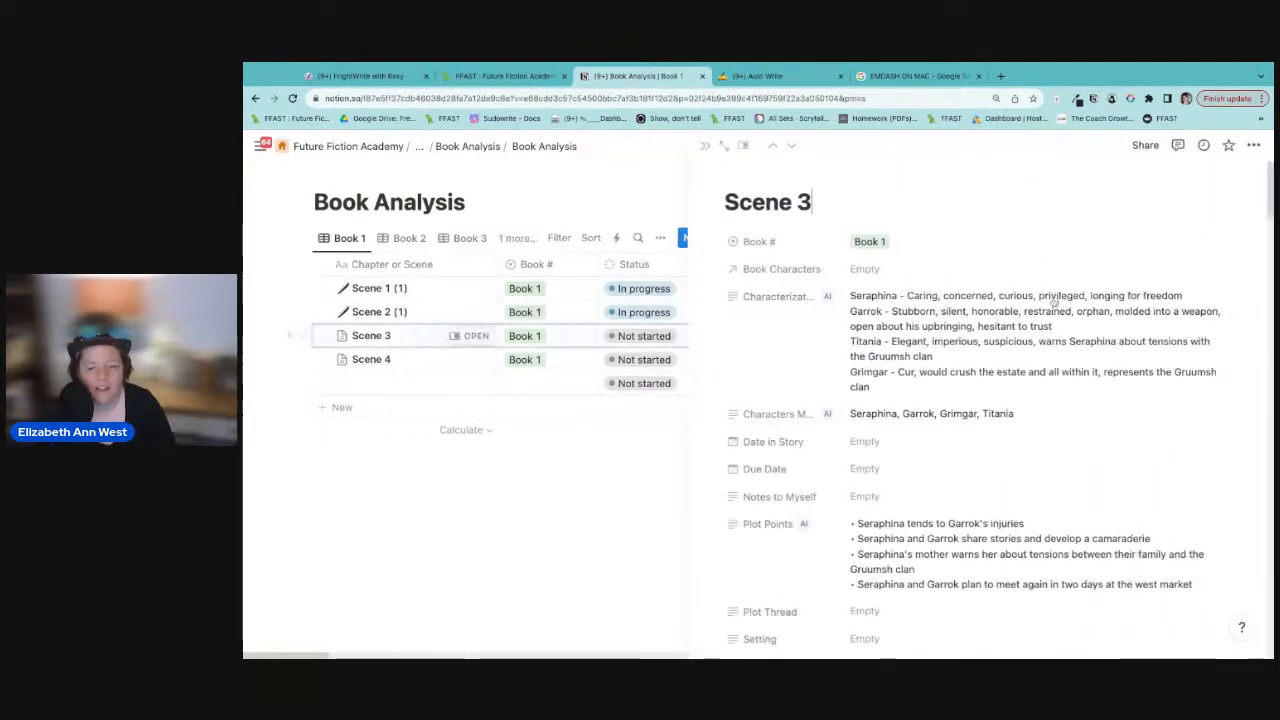
left_click(1253, 145)
scroll(1170, 380, "down", 3)
mouse_move(1160, 509)
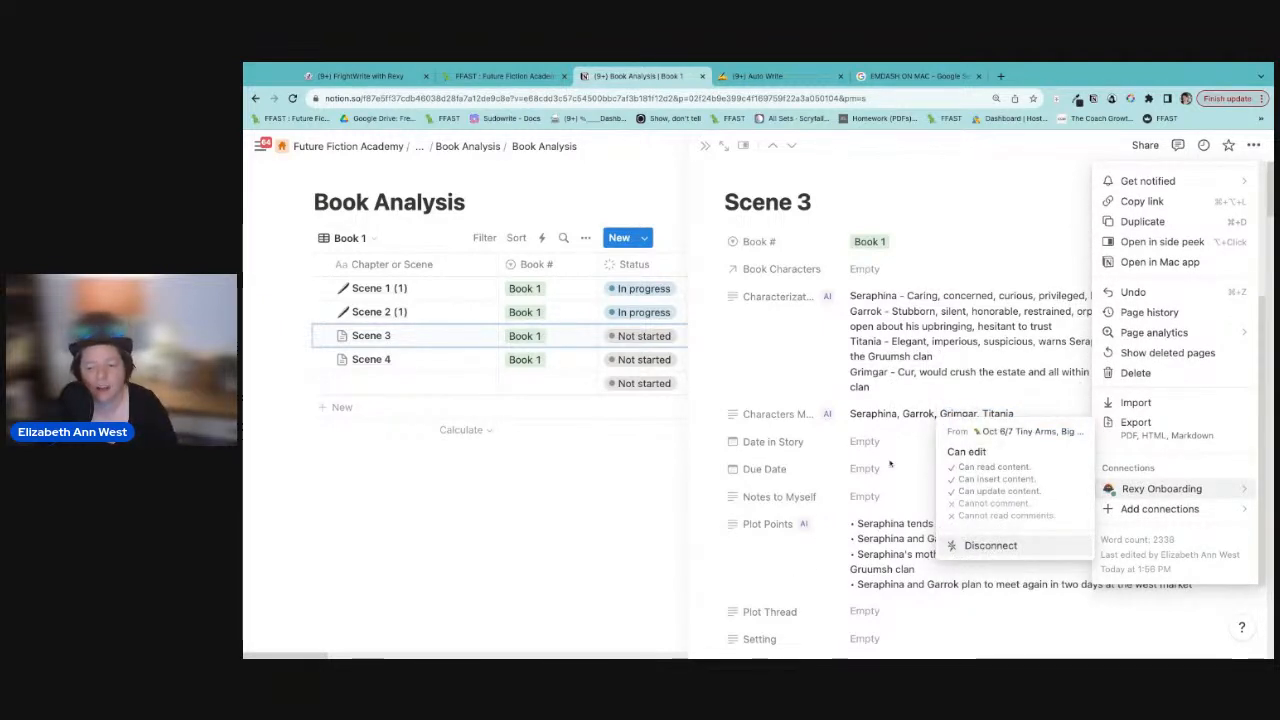
Step: Regenerate Scene 3's AI-filled Characterization, Characters Mentioned, Plot Points, Story Beats and Summary properties from the revised draft
left_click(1114, 145)
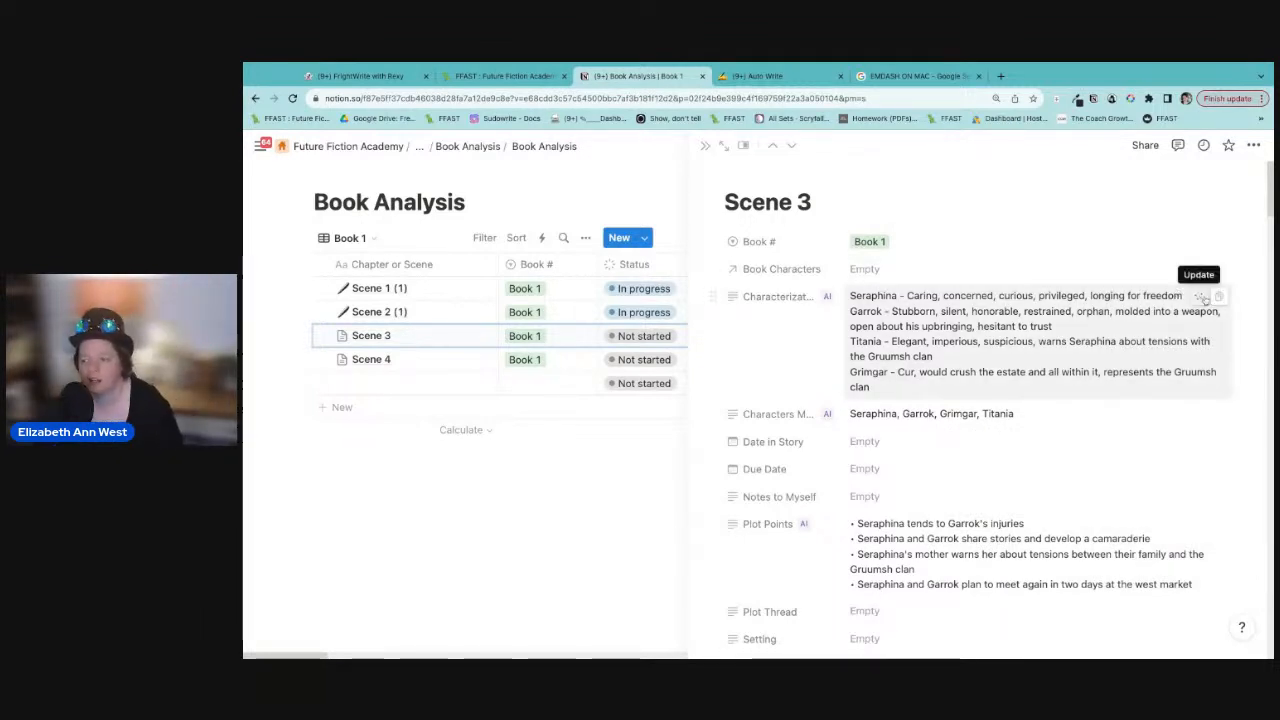
left_click(1204, 297)
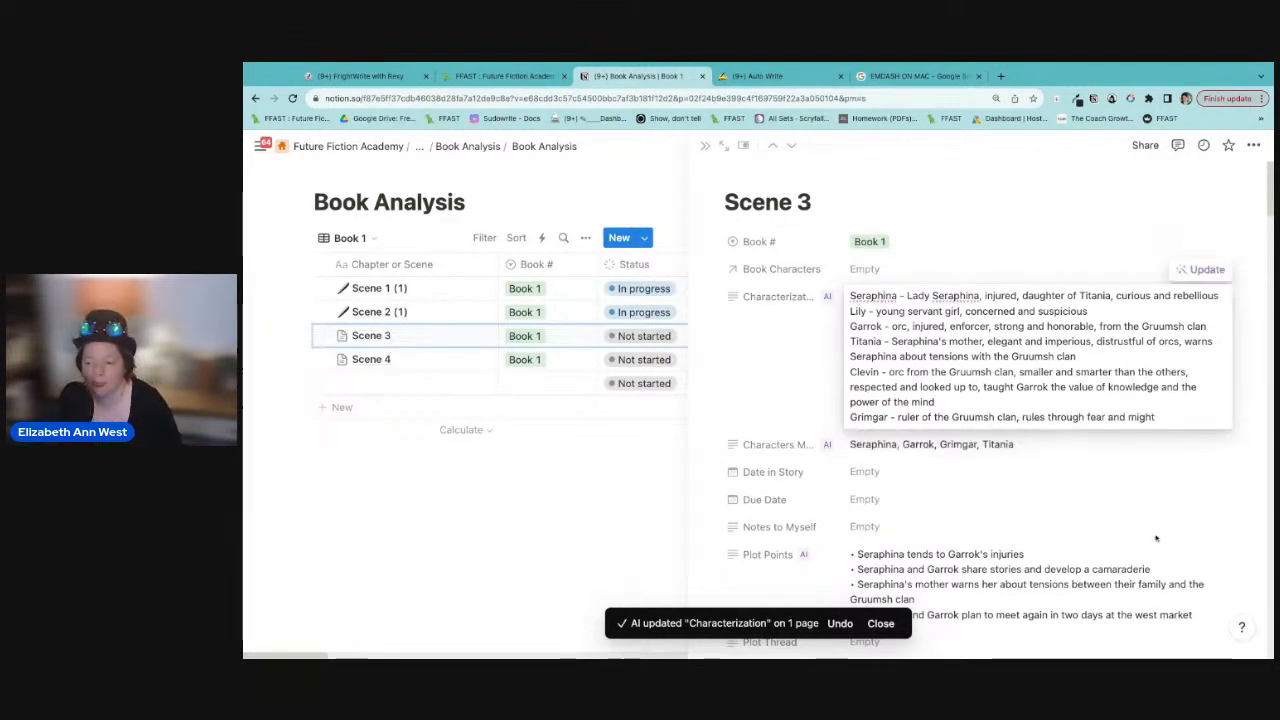
scroll(1155, 536, "down", 2)
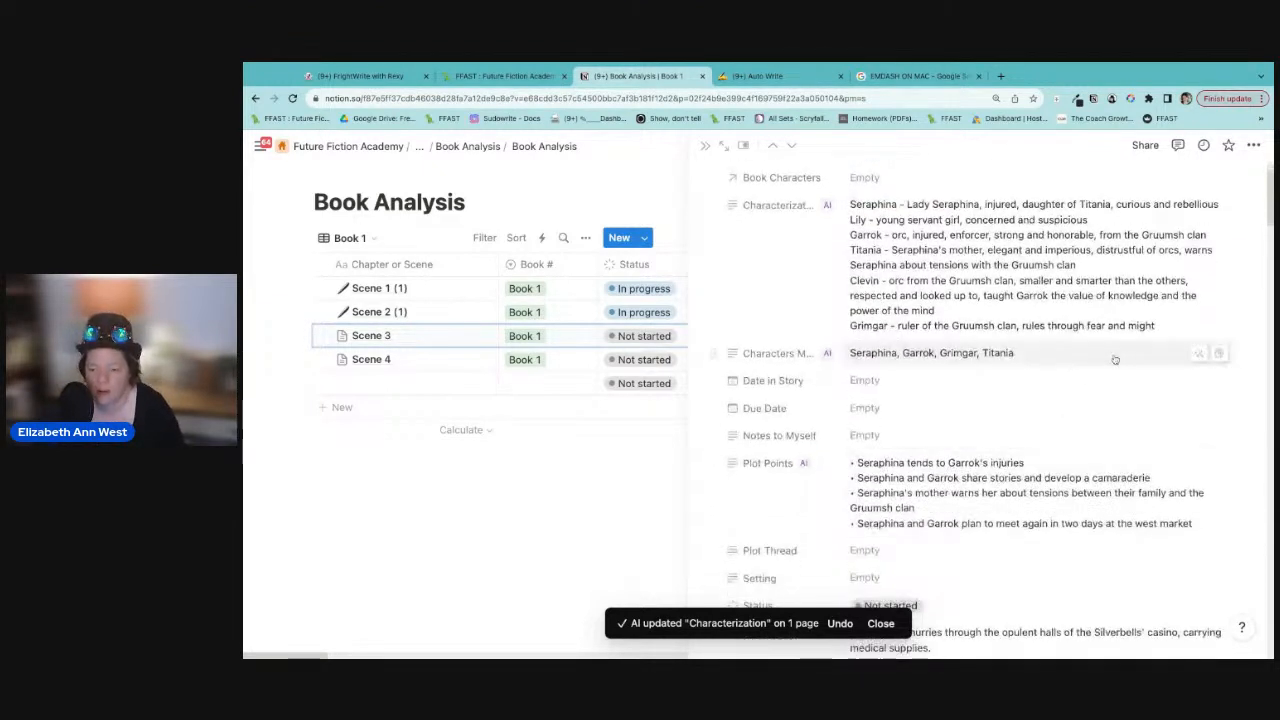
left_click(1199, 353)
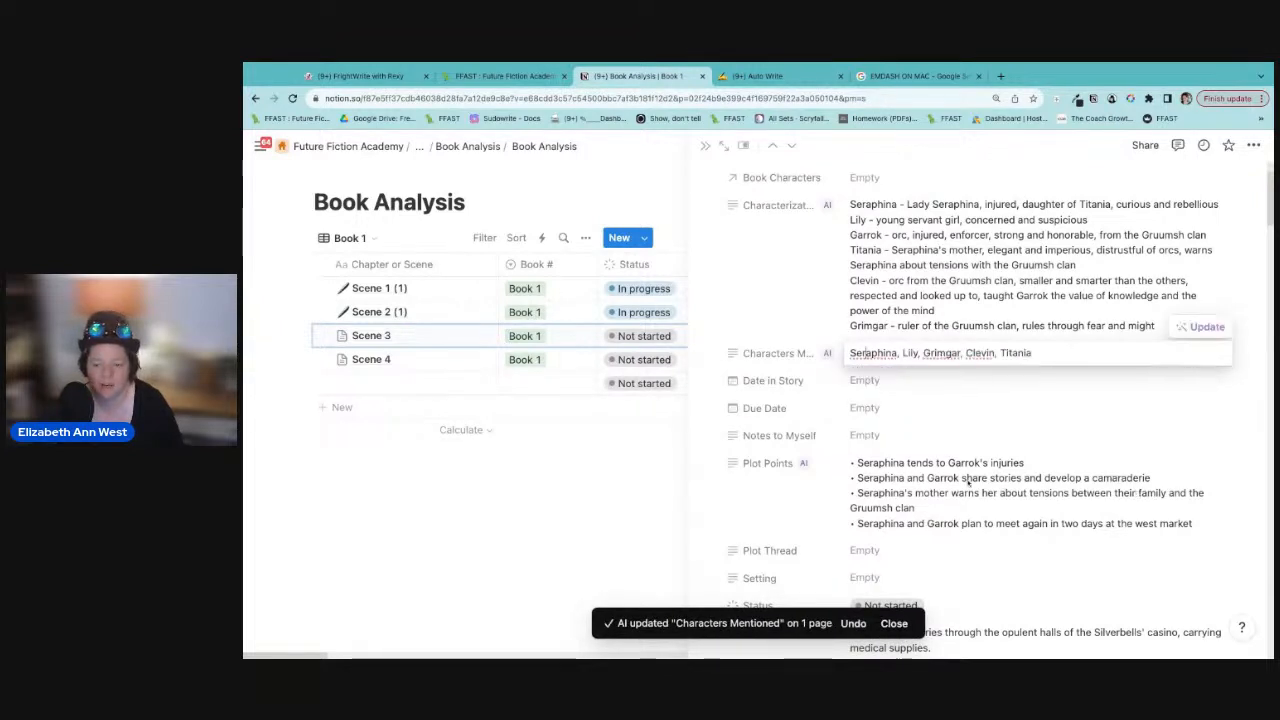
left_click(1196, 464)
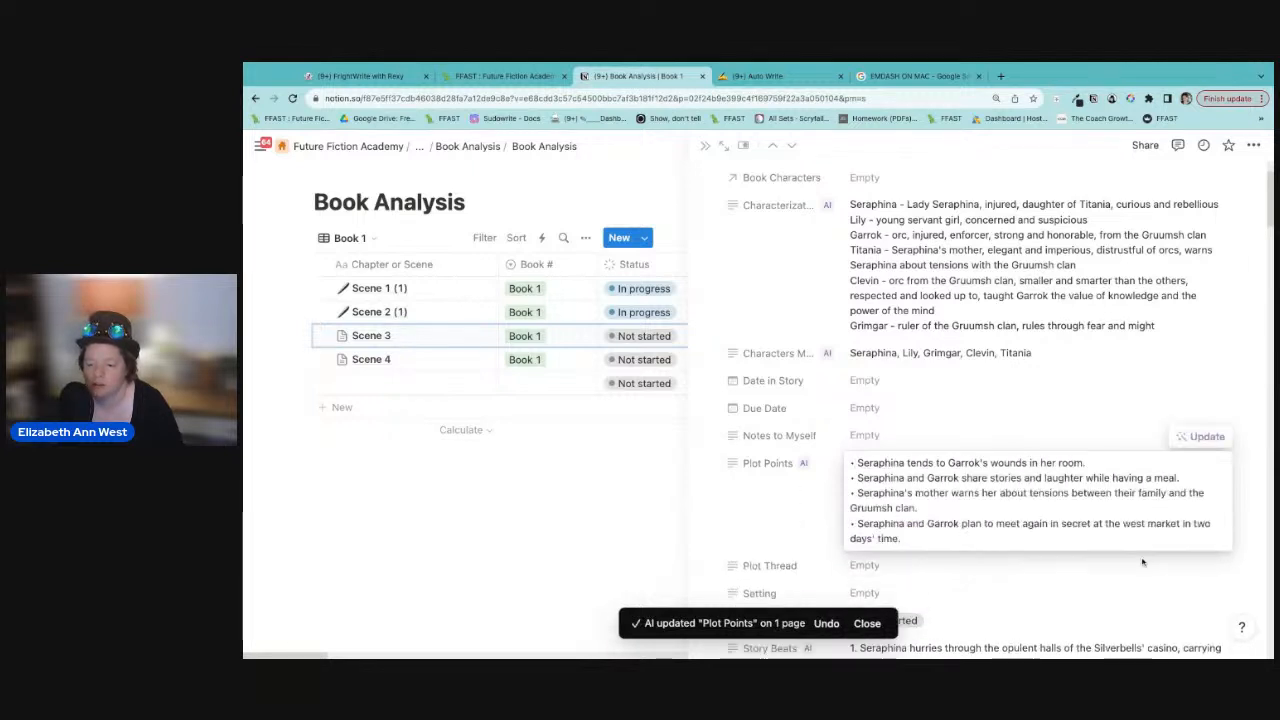
scroll(1133, 569, "down", 3)
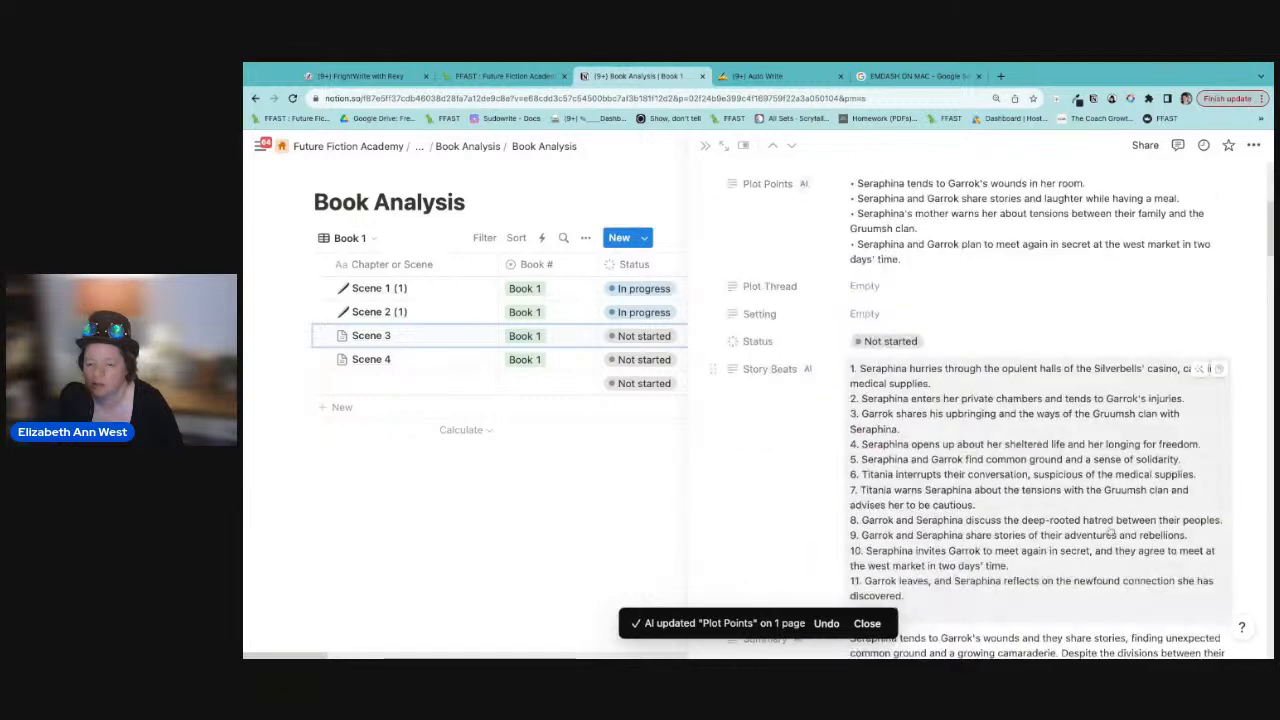
left_click(1200, 368)
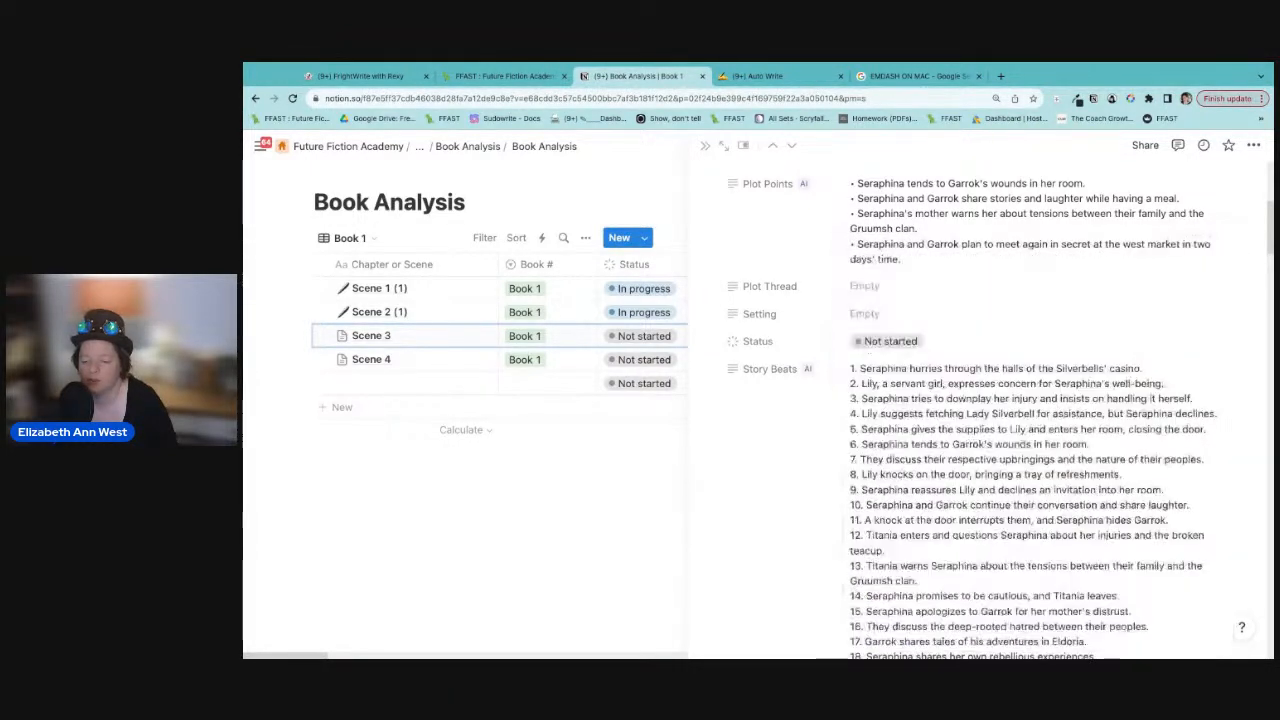
scroll(928, 508, "down", 5)
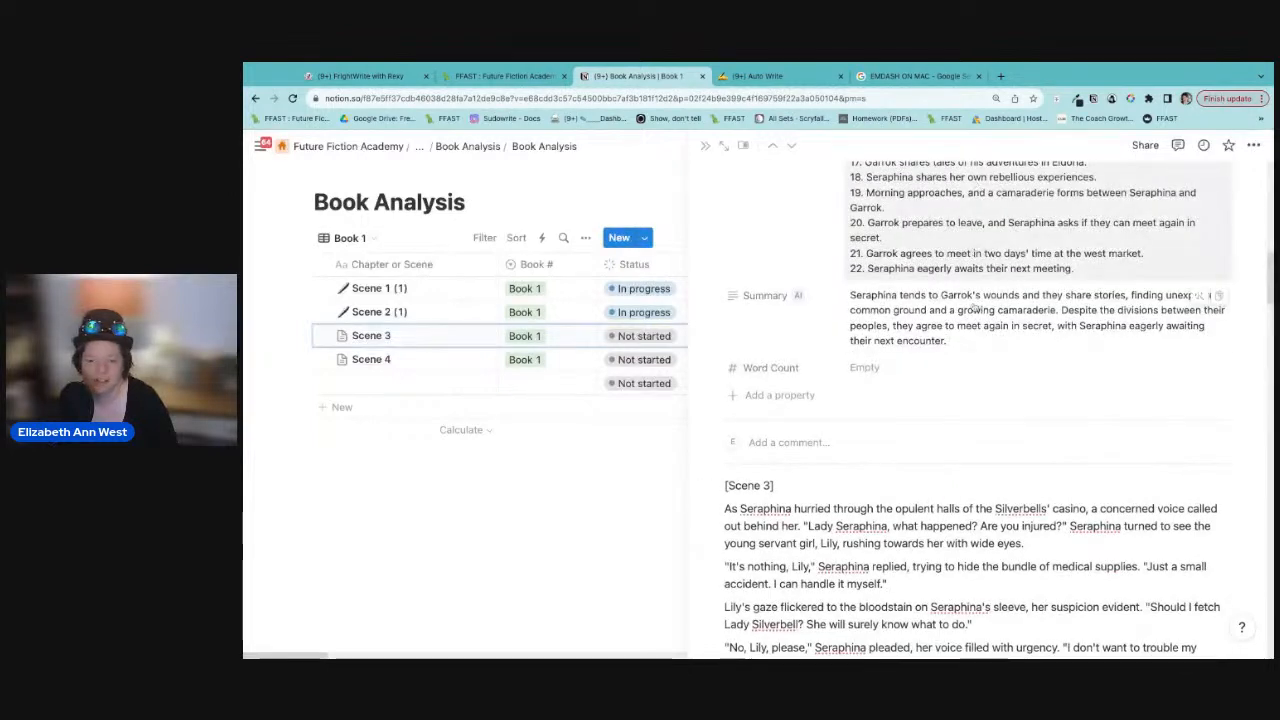
left_click(1201, 296)
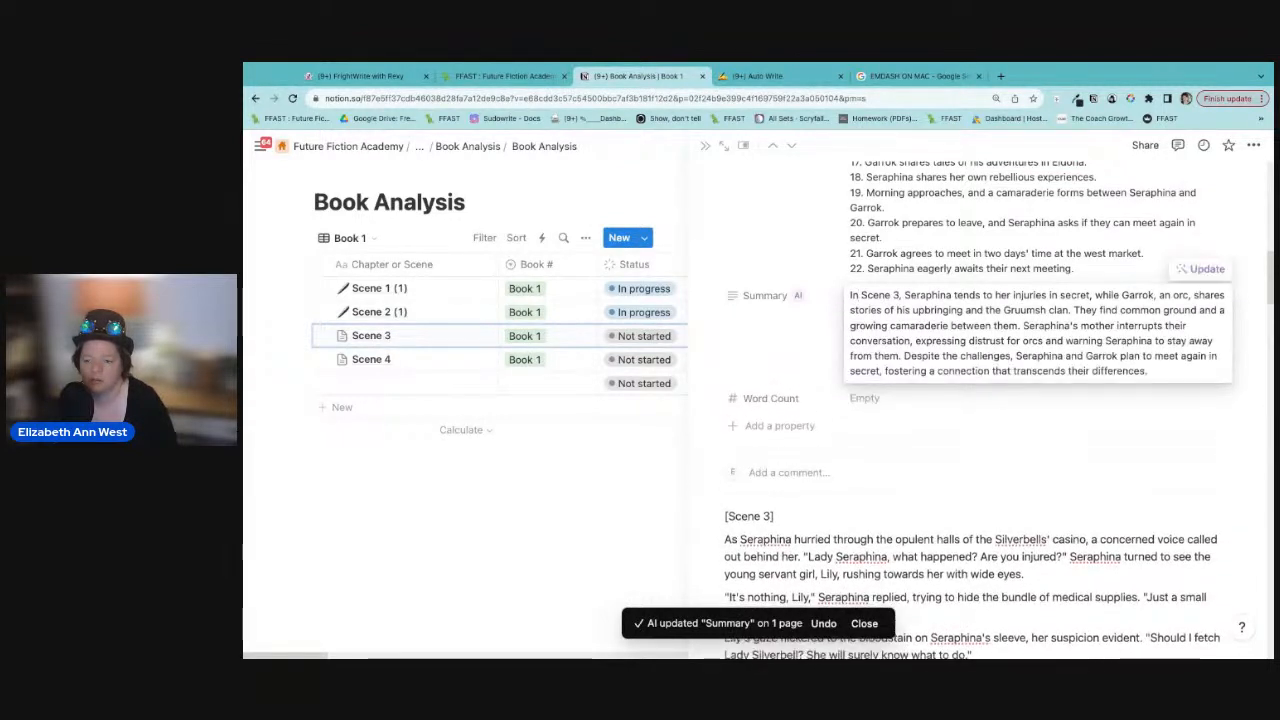
Step: Enter 2300 as Scene 3's Word Count, set its status to In progress and close the record
left_click(897, 400)
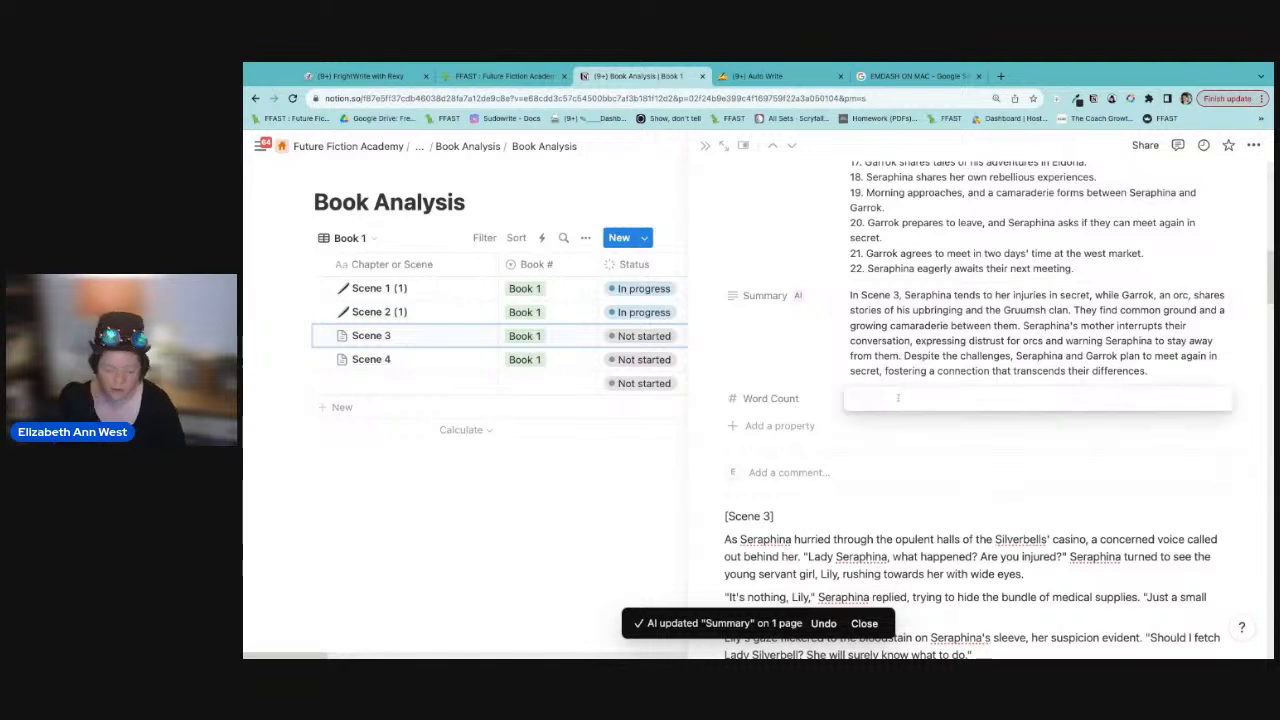
type("2300")
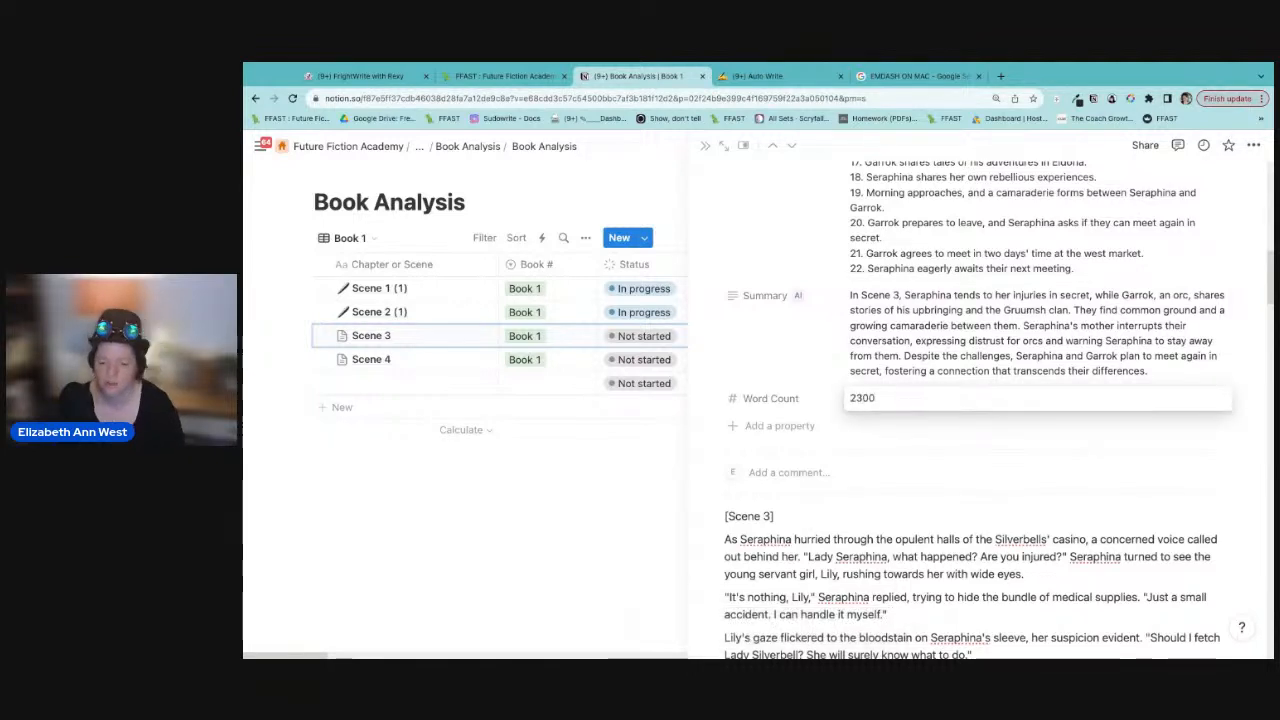
left_click(564, 492)
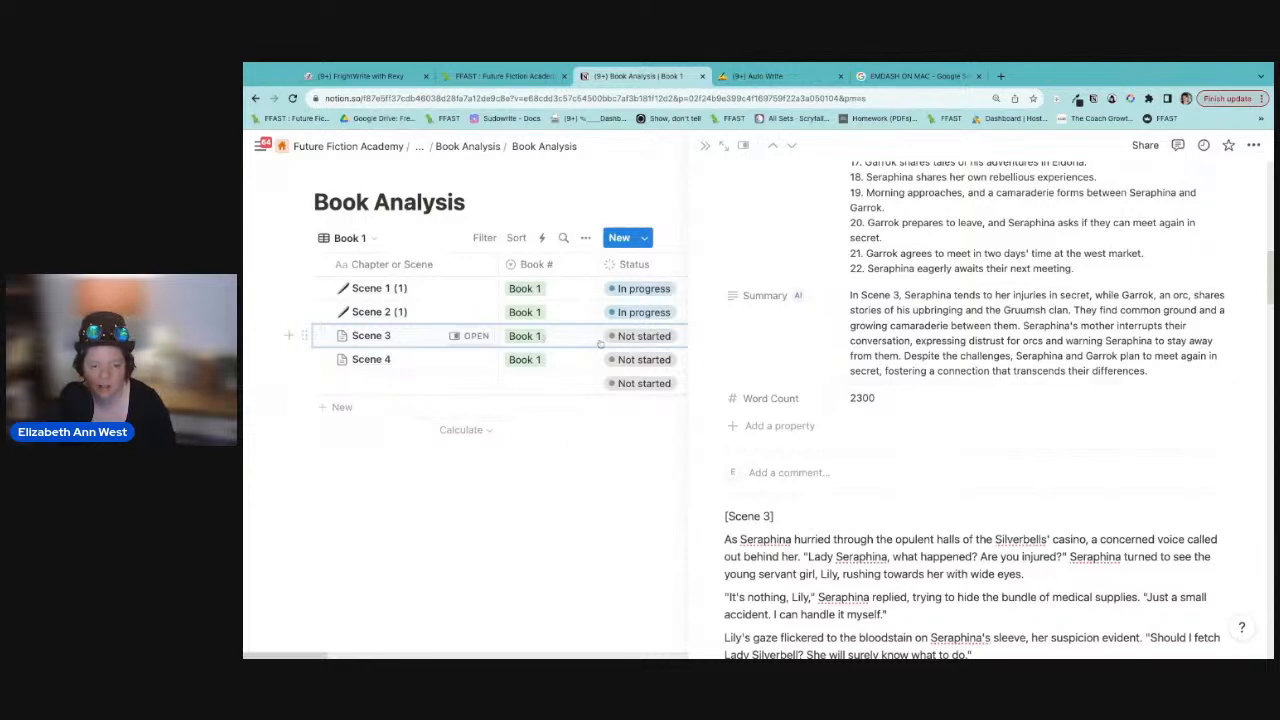
left_click(640, 336)
left_click(650, 438)
left_click(706, 147)
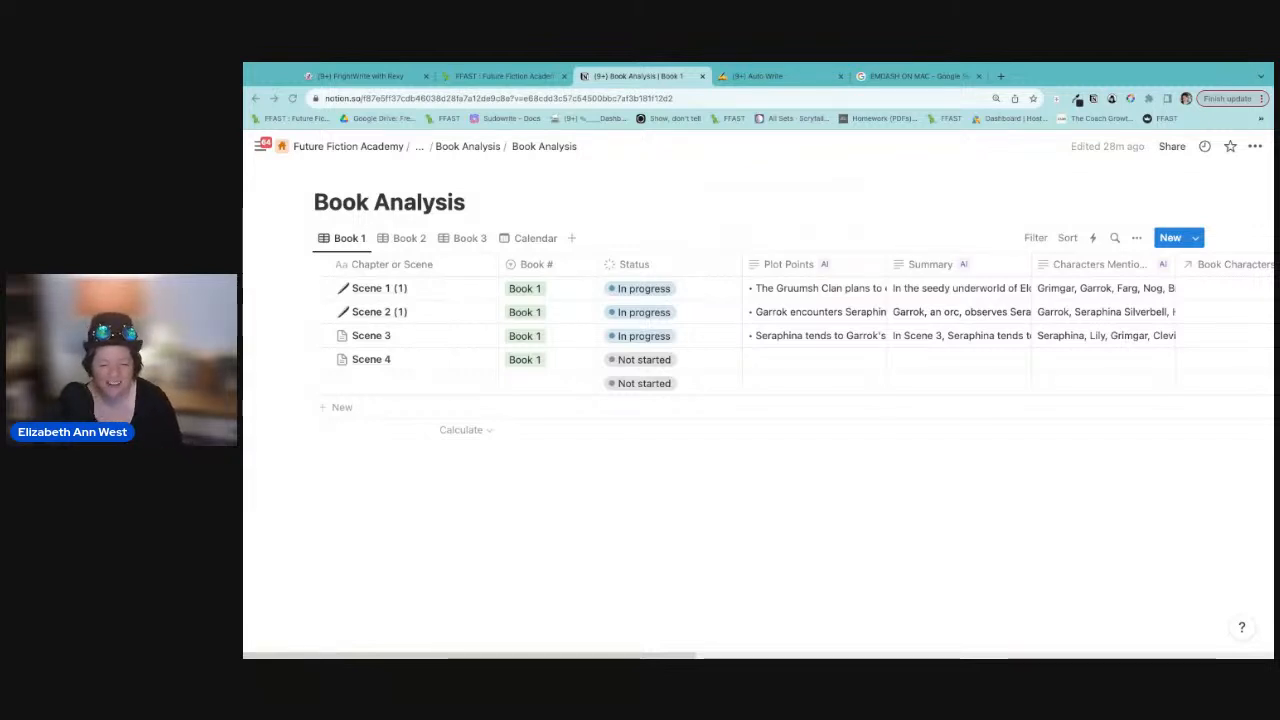
Step: Open the Scene 4 record beside the table and skim its draft up to the walk back from Lirael's dinner
left_click(729, 362)
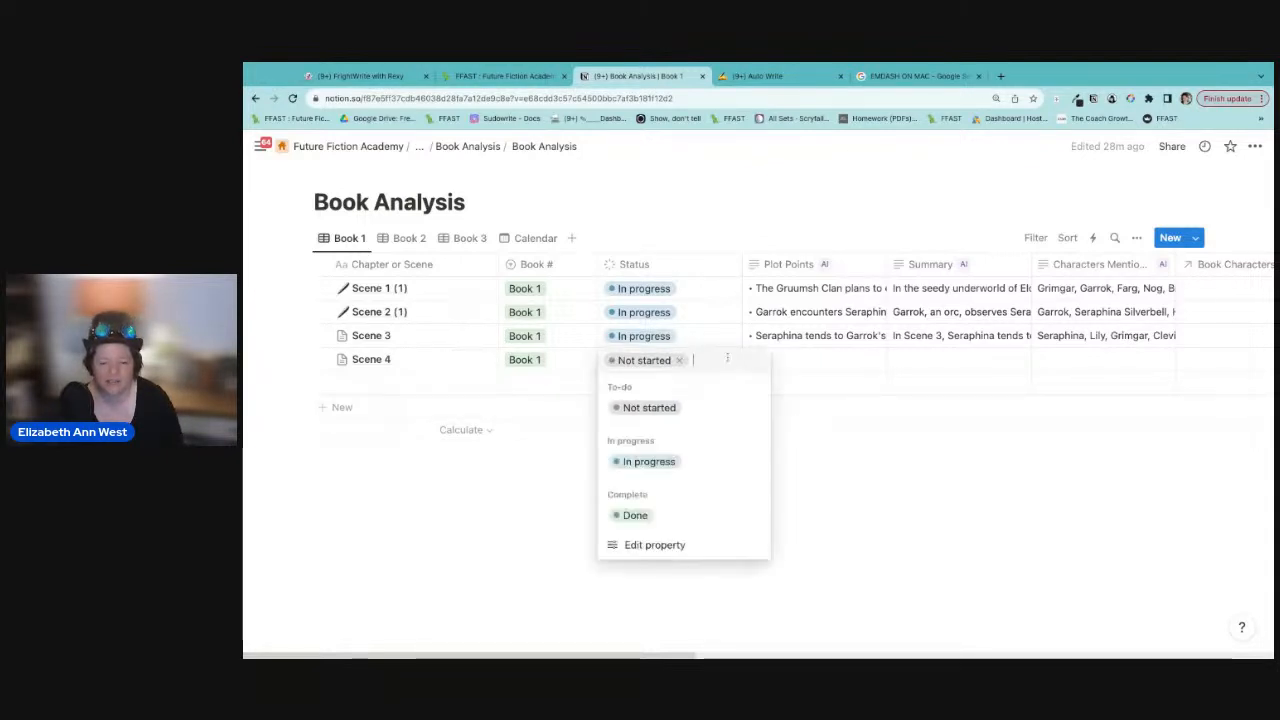
left_click(435, 380)
left_click(470, 360)
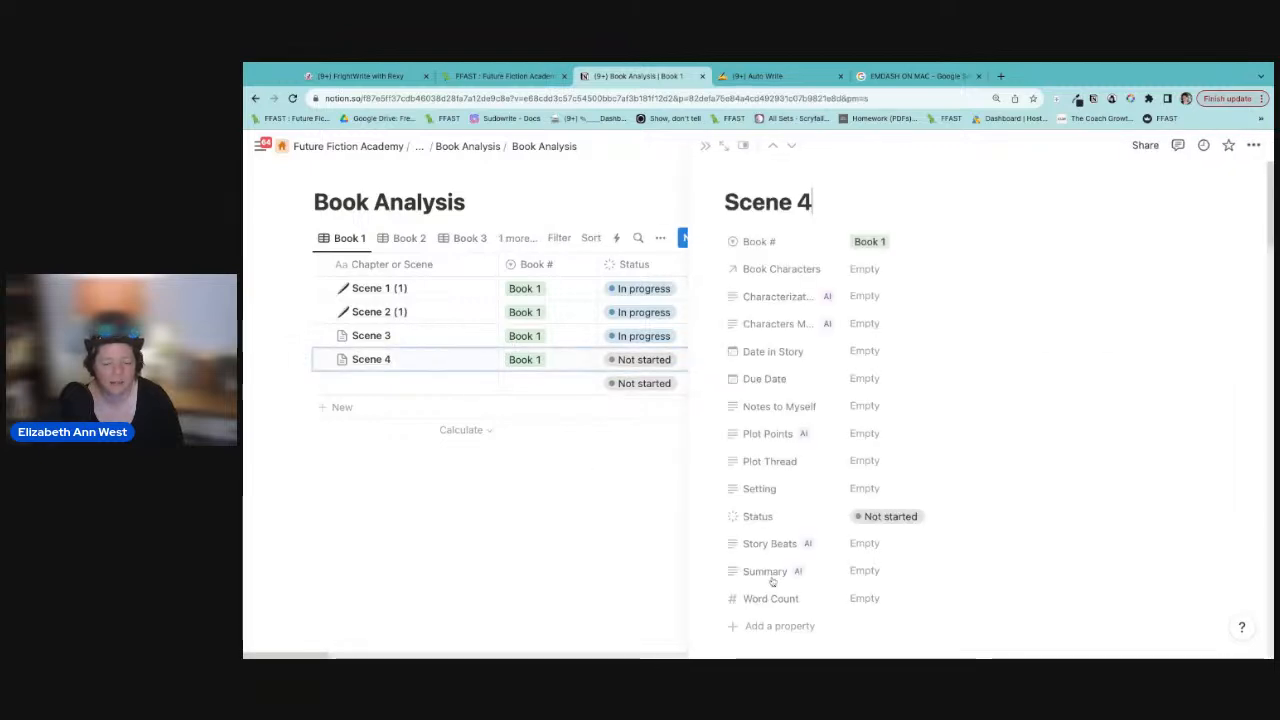
scroll(892, 518, "down", 5)
scroll(892, 519, "up", 3)
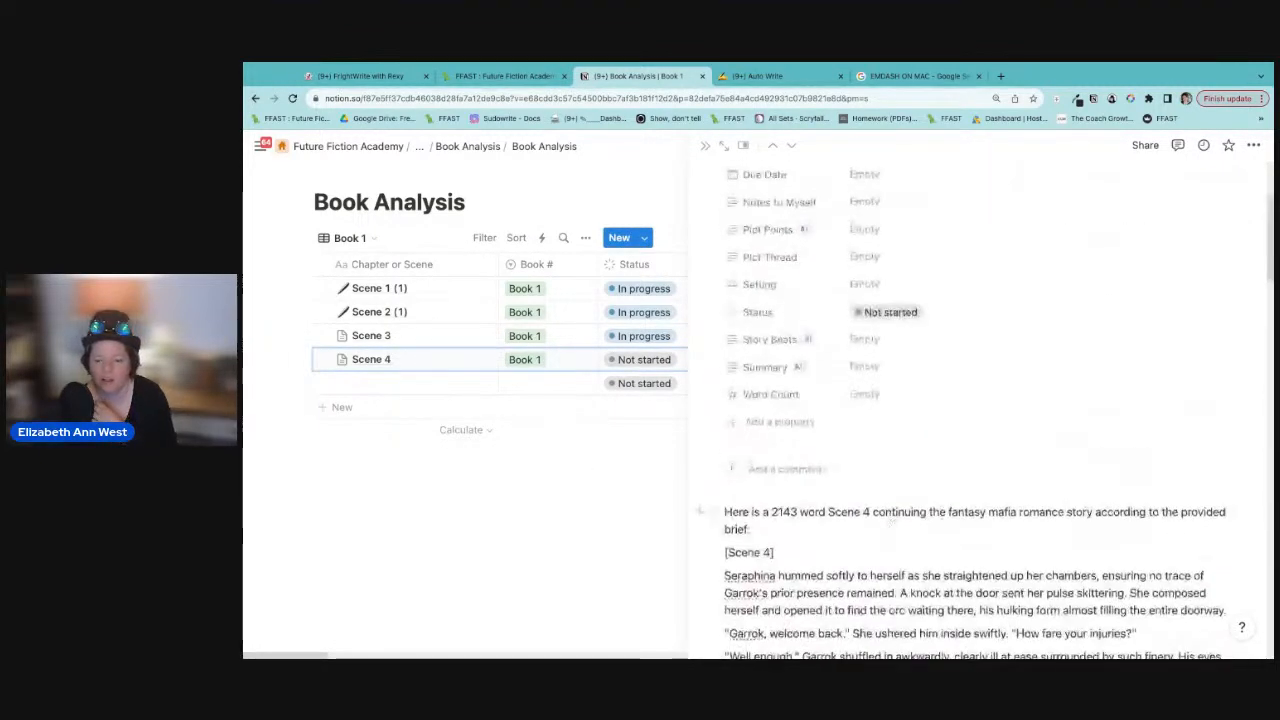
scroll(890, 515, "down", 2)
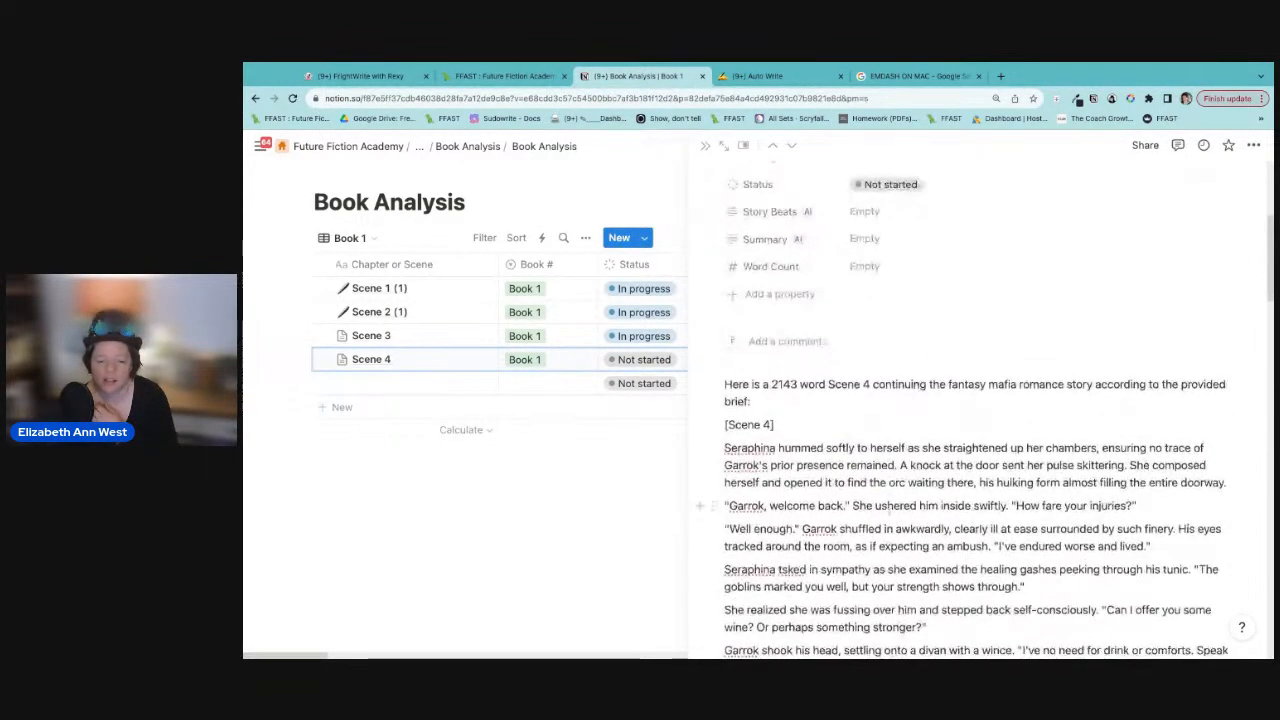
scroll(889, 510, "down", 4)
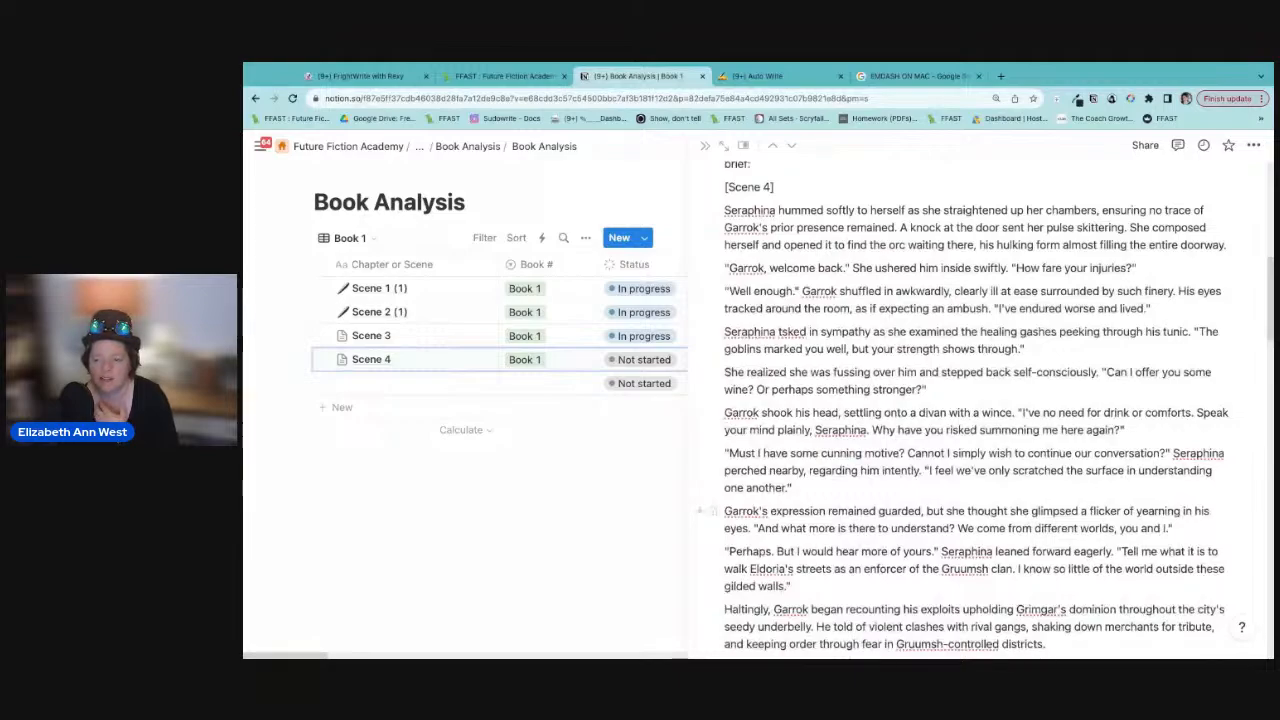
scroll(889, 511, "down", 2)
scroll(889, 510, "down", 7)
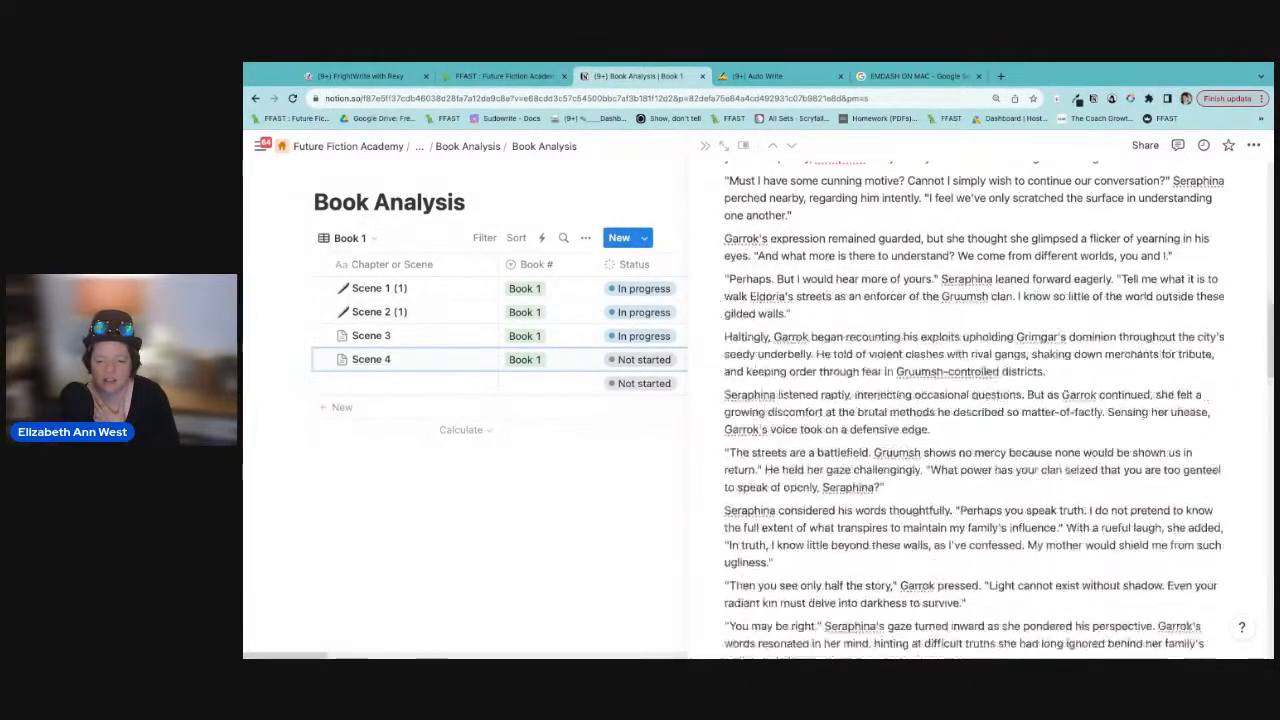
scroll(977, 410, "down", 15)
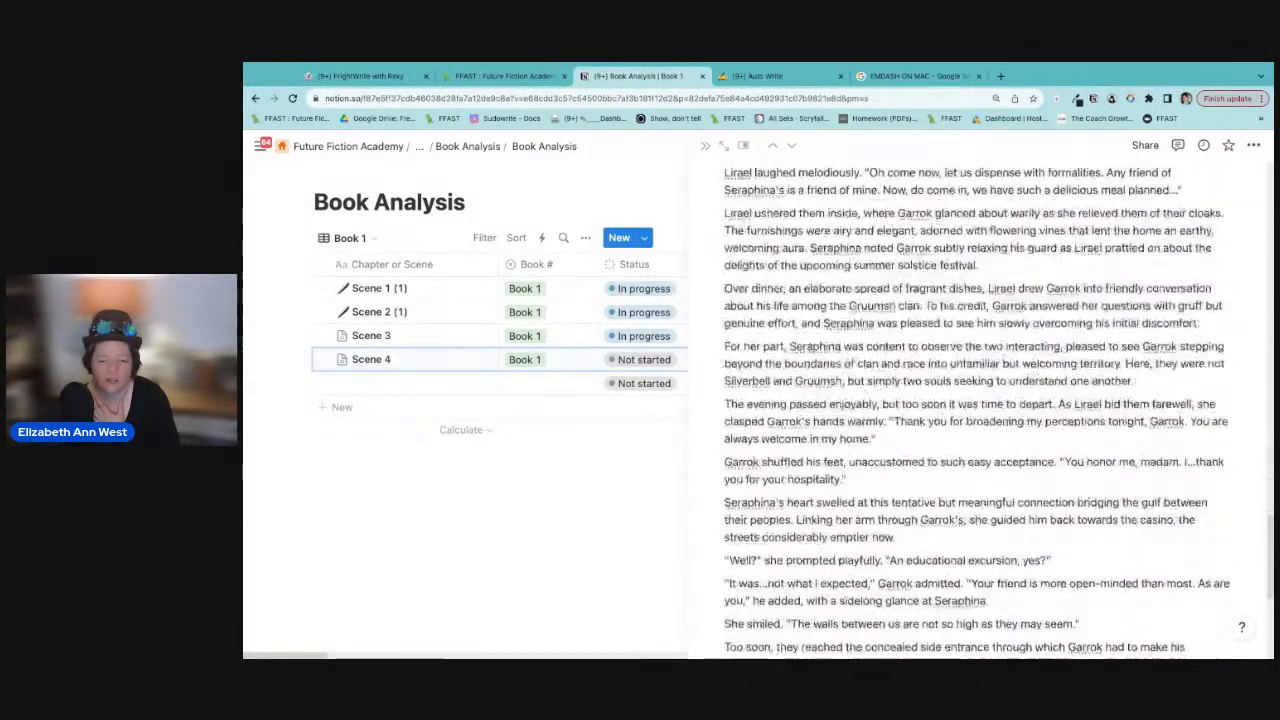
scroll(977, 410, "up", 20)
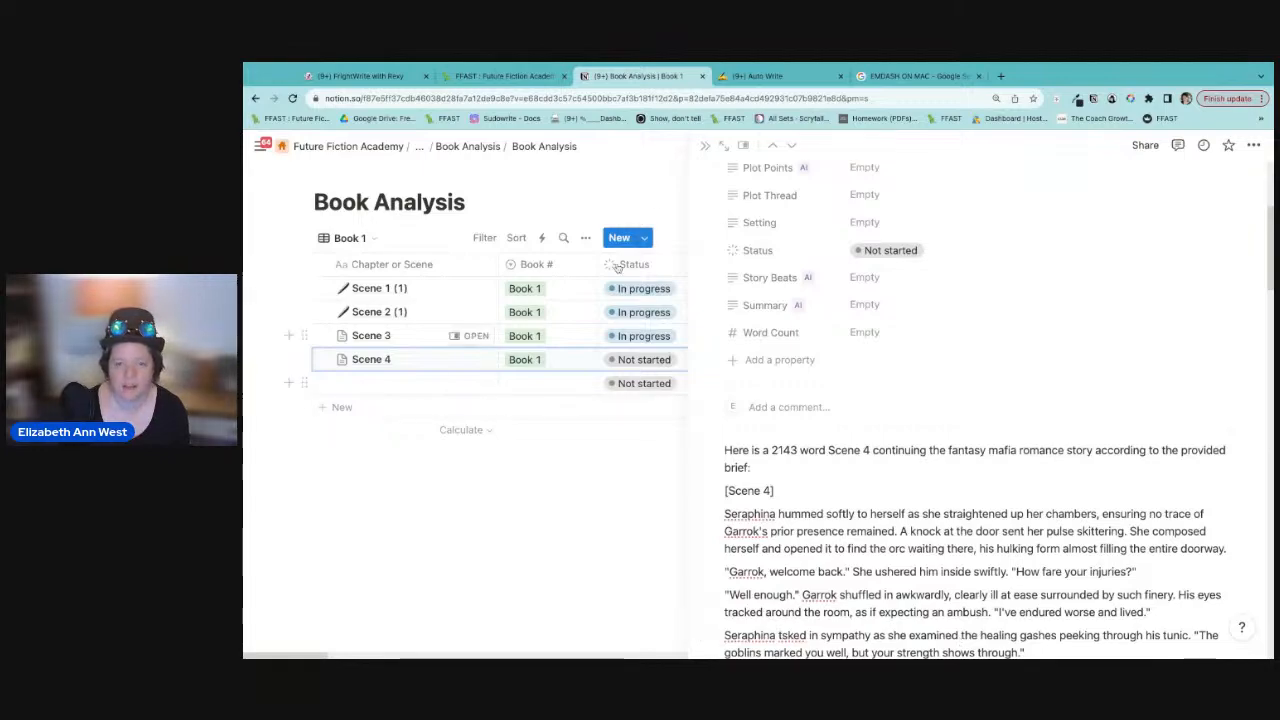
Step: Read the Scene 4 draft from Garrok's visit to Seraphina's chambers through to the closing scene tag
scroll(975, 420, "down", 6)
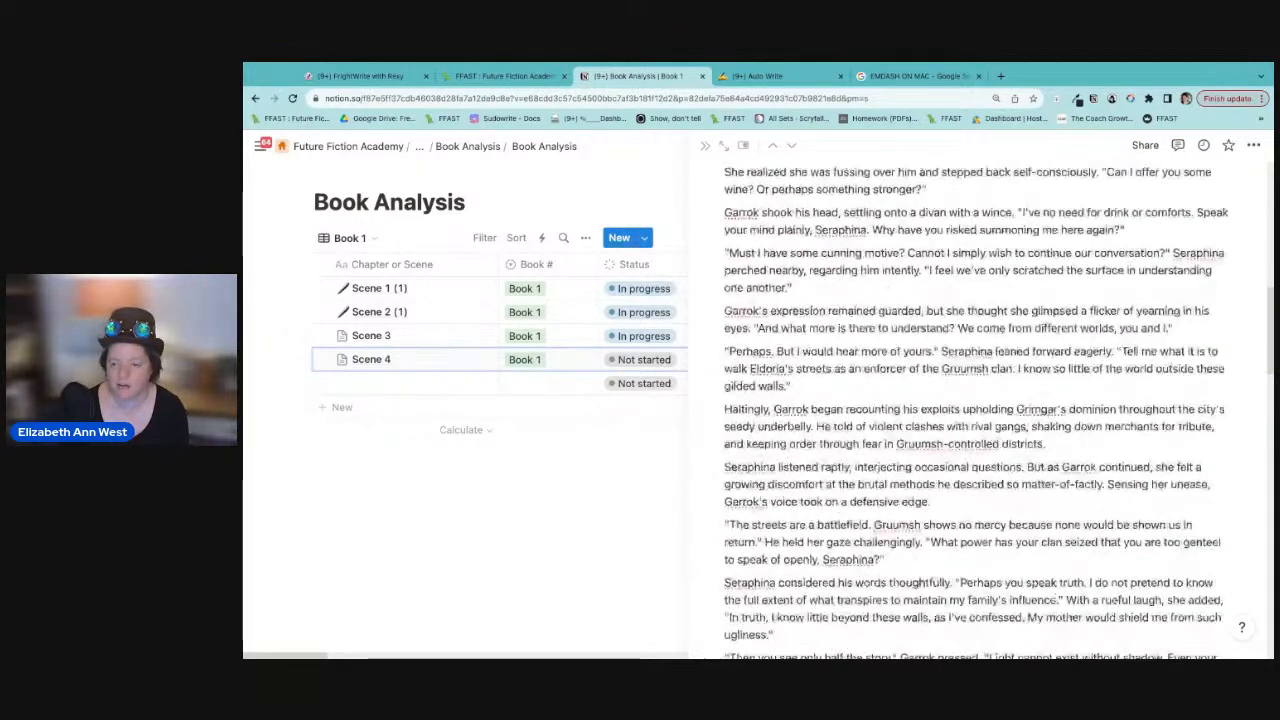
scroll(975, 410, "down", 5)
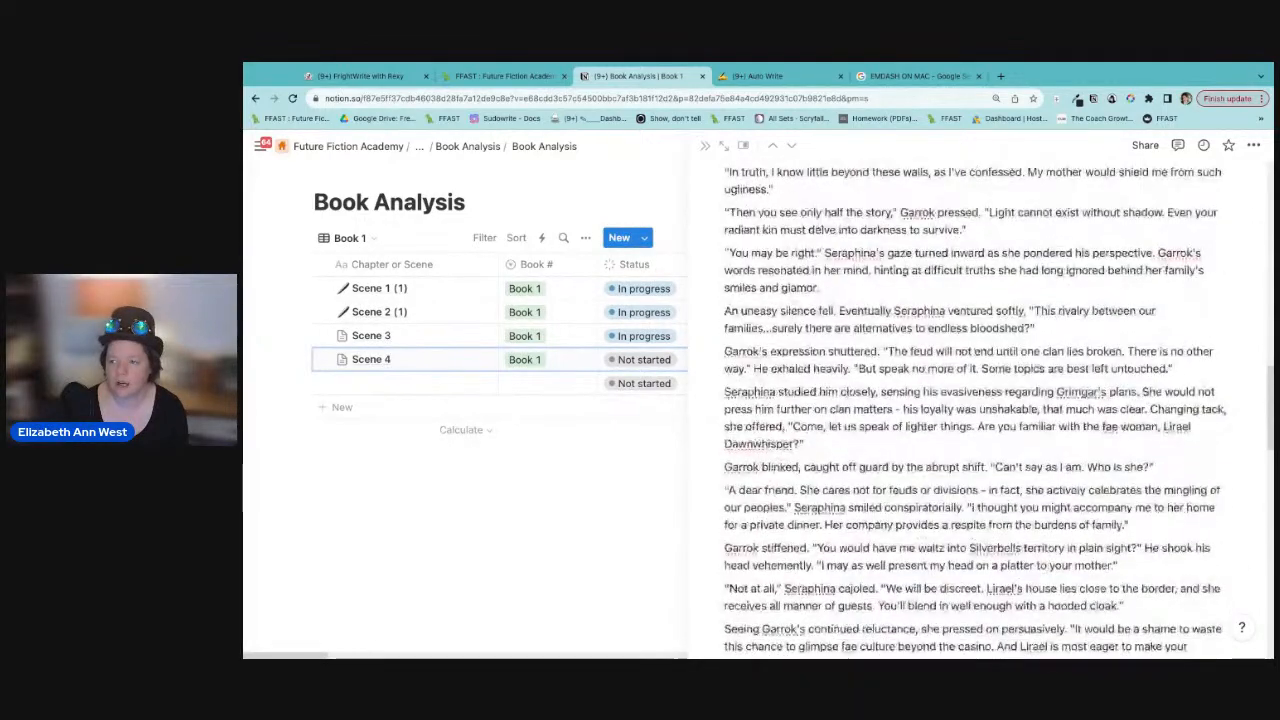
scroll(975, 410, "down", 5)
scroll(975, 410, "down", 6)
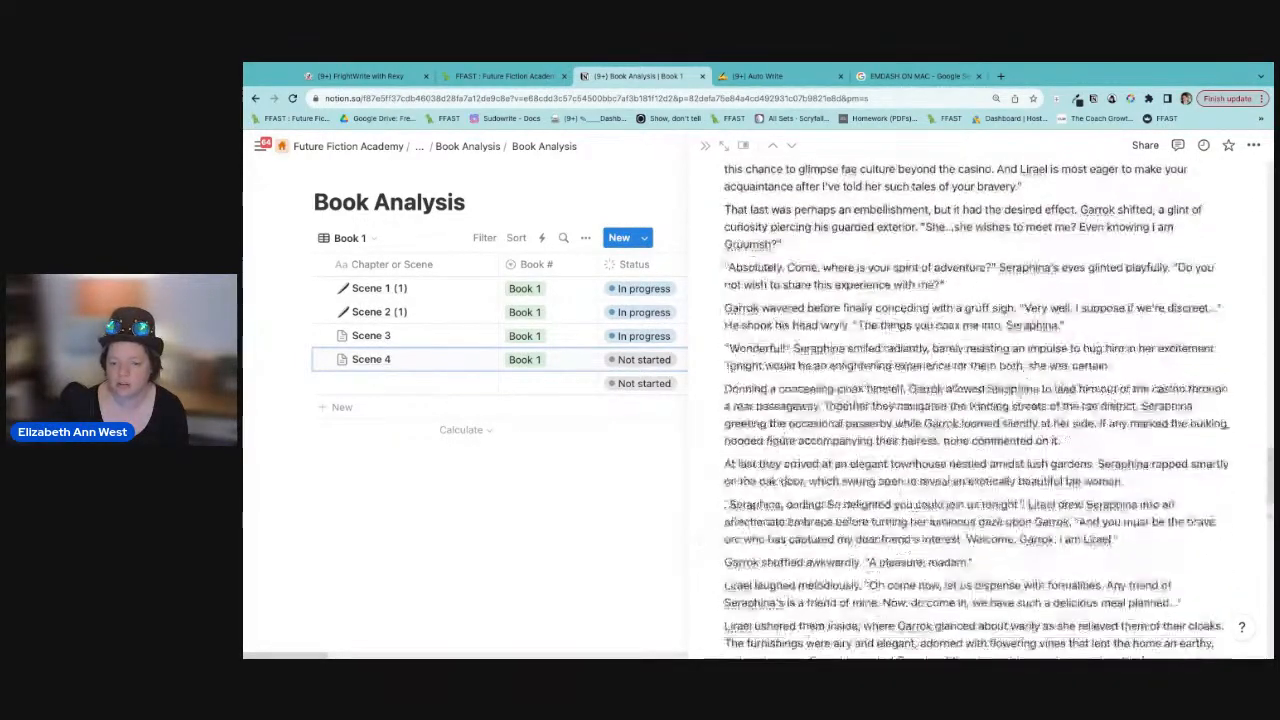
scroll(975, 410, "down", 1)
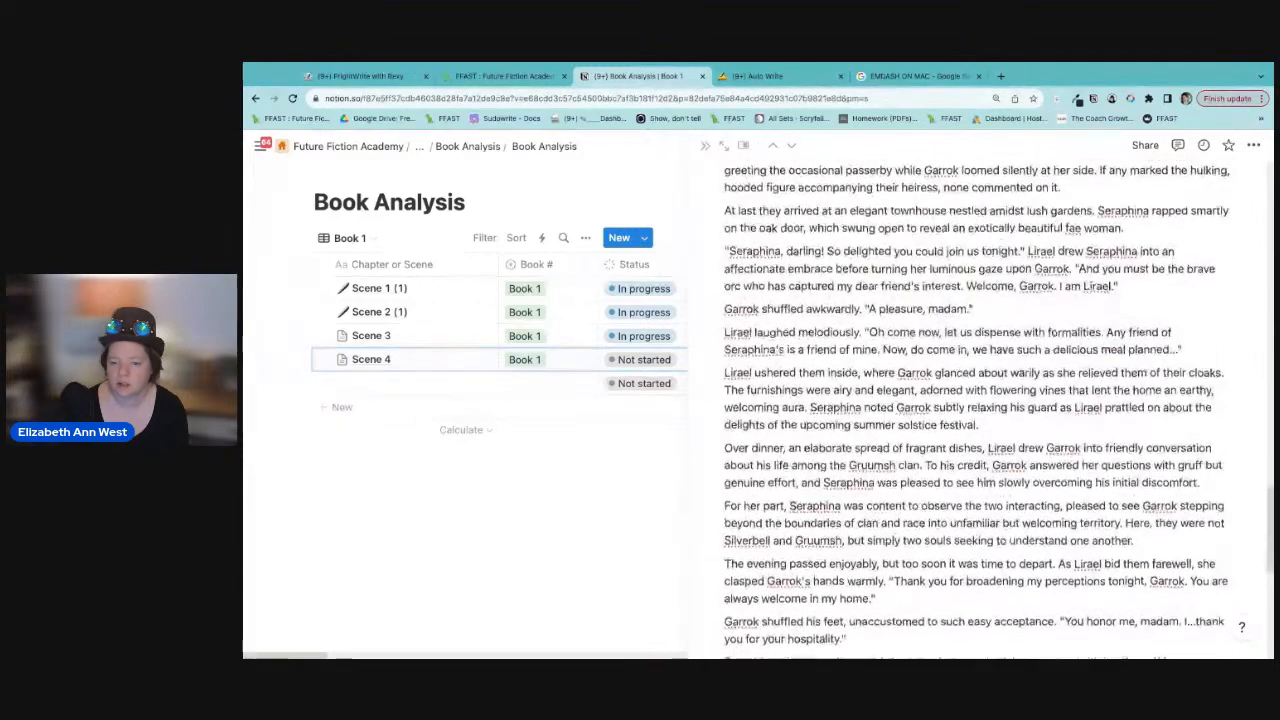
scroll(975, 410, "down", 2)
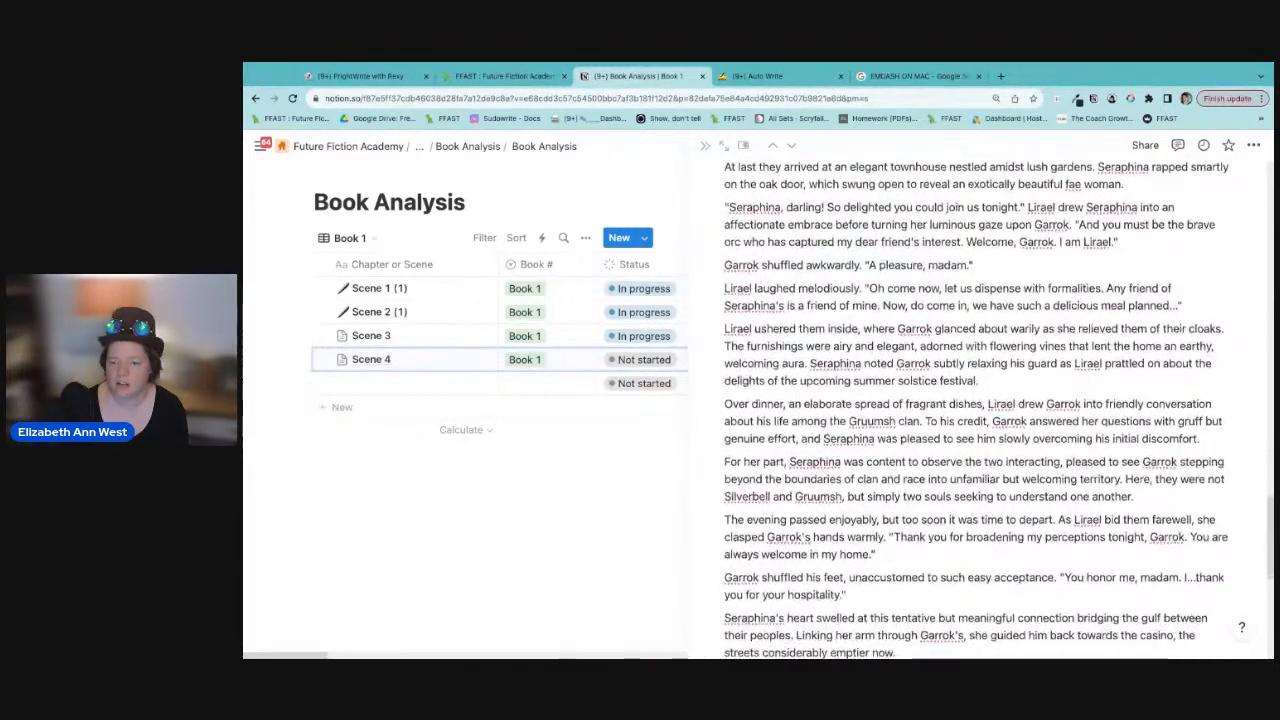
scroll(975, 410, "down", 4)
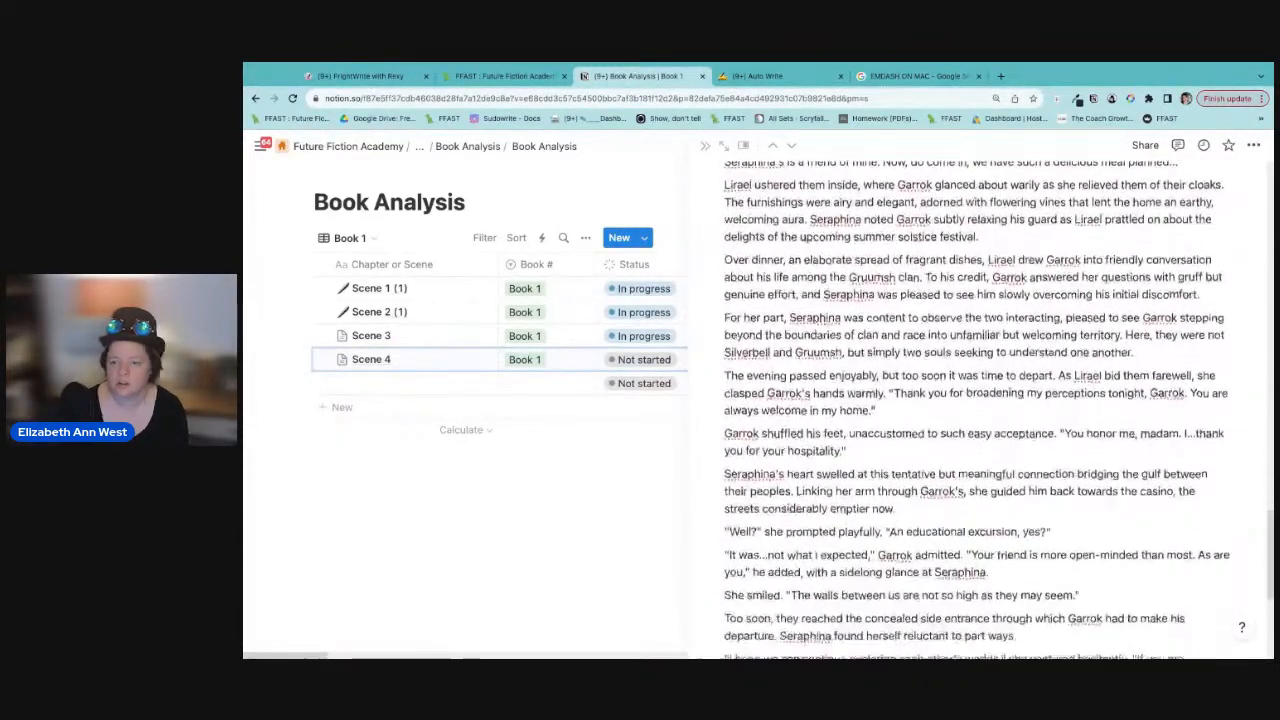
scroll(975, 410, "down", 5)
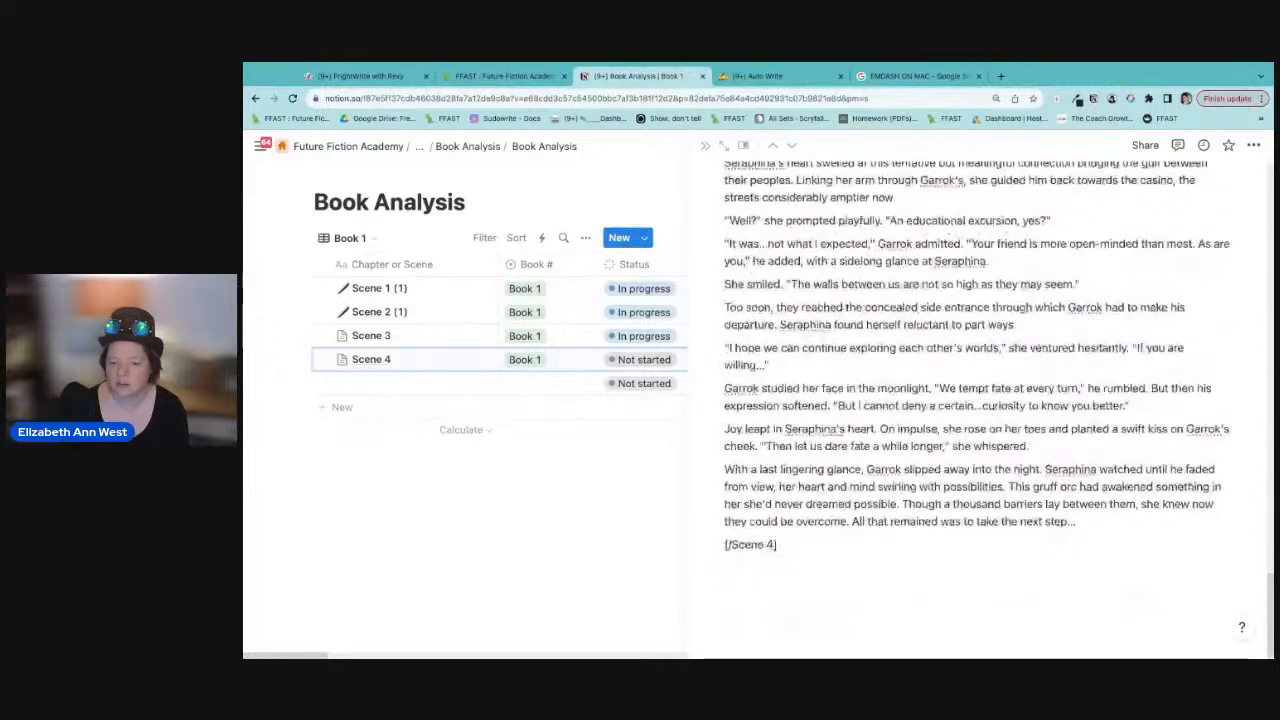
scroll(975, 410, "up", 1)
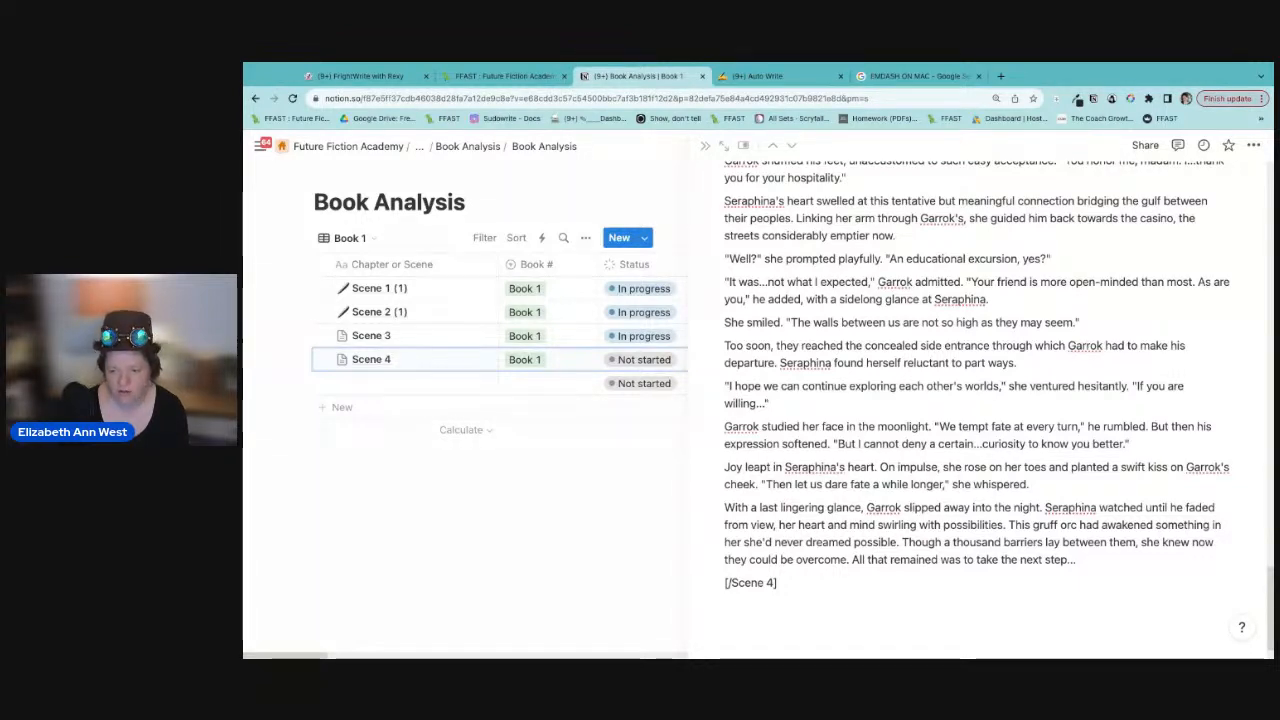
scroll(975, 410, "up", 8)
scroll(975, 410, "up", 10)
scroll(975, 400, "up", 8)
scroll(975, 400, "down", 17)
scroll(975, 400, "down", 6)
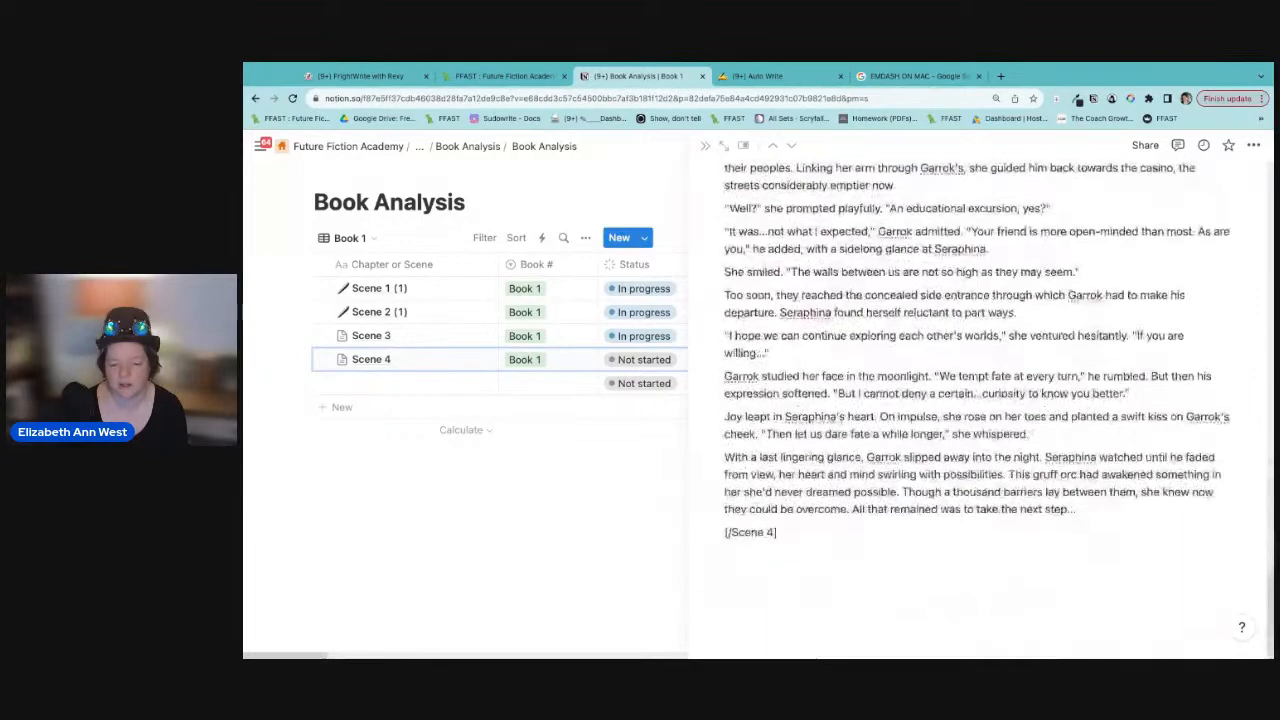
Step: Delete the AI's introductory line "Here is a 2143 word Scene 4..." and its empty block above the [Scene 4] tag
scroll(975, 400, "up", 14)
scroll(975, 400, "up", 10)
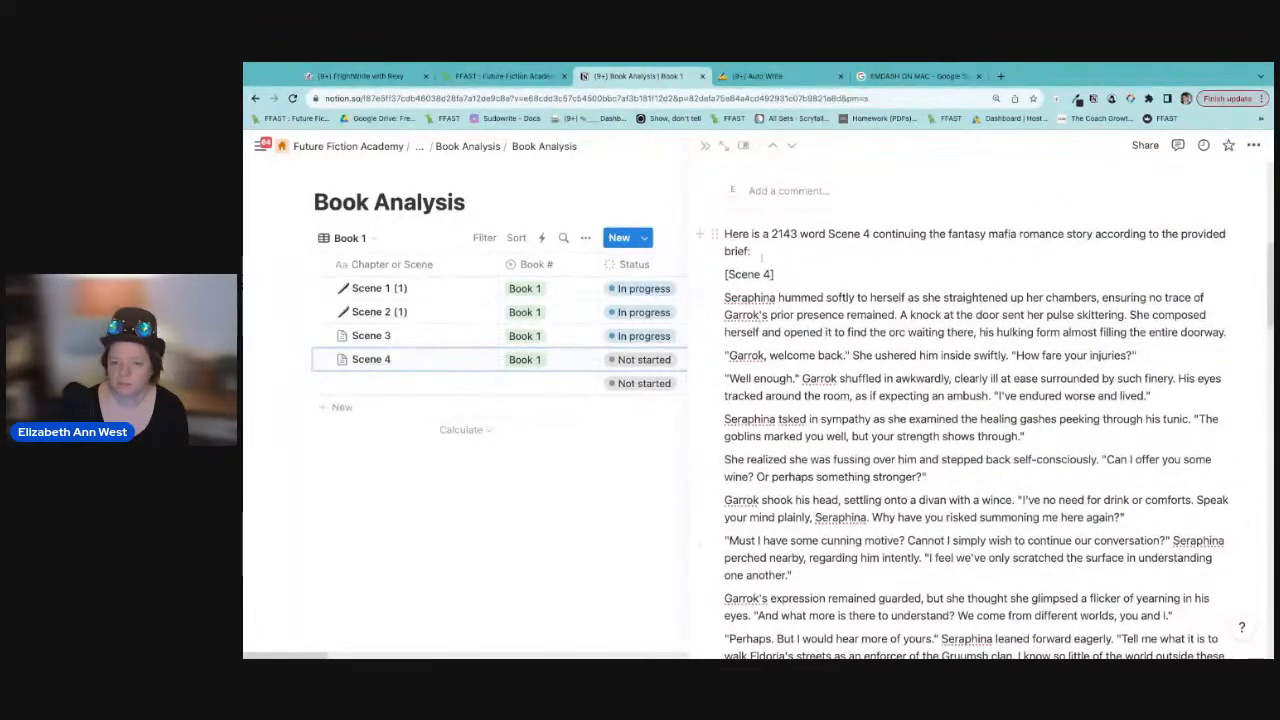
triple_click(781, 252)
key("BackSpace")
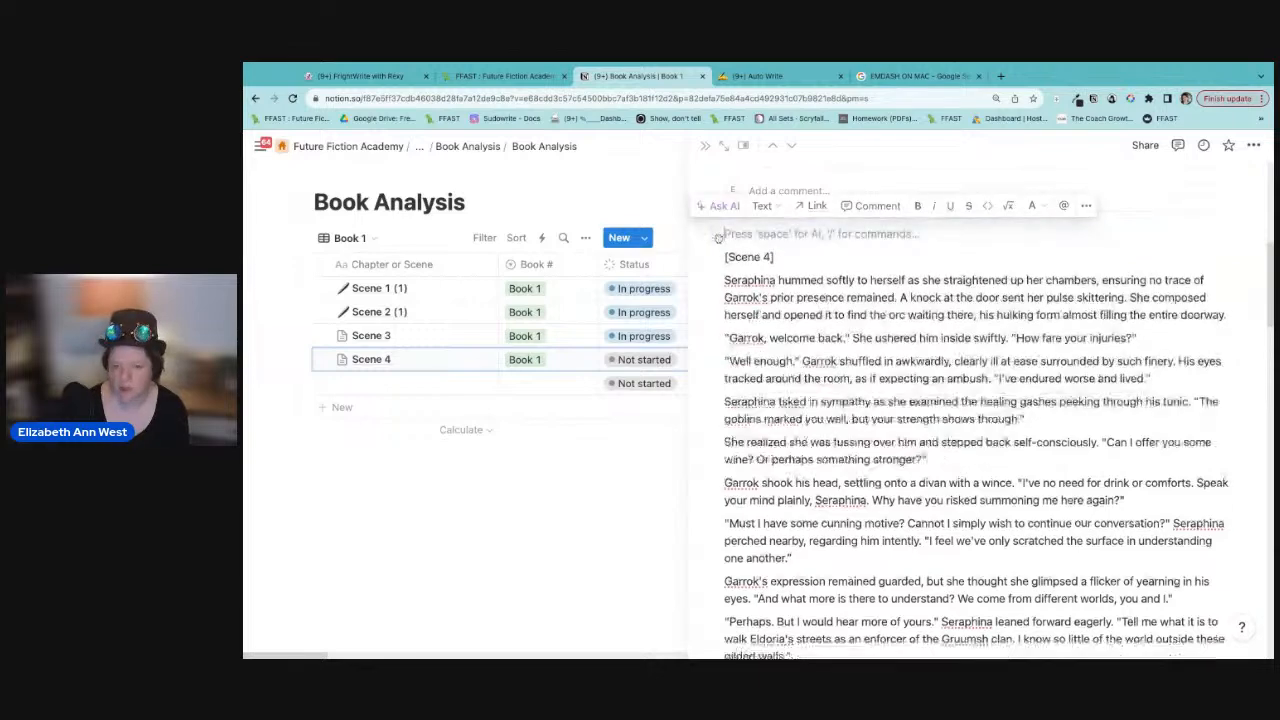
key("BackSpace")
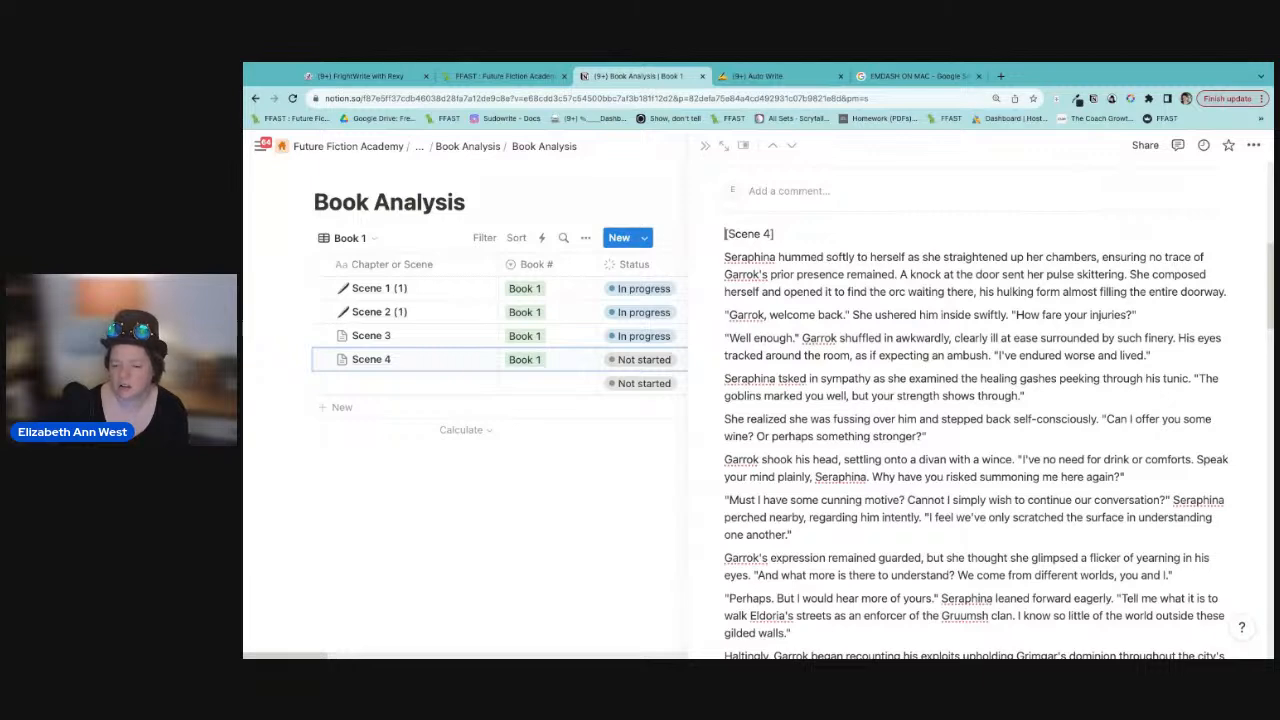
Step: Skim the cleaned-up Scene 4 draft through to the end of the dinner outing and close the record
scroll(906, 532, "down", 5)
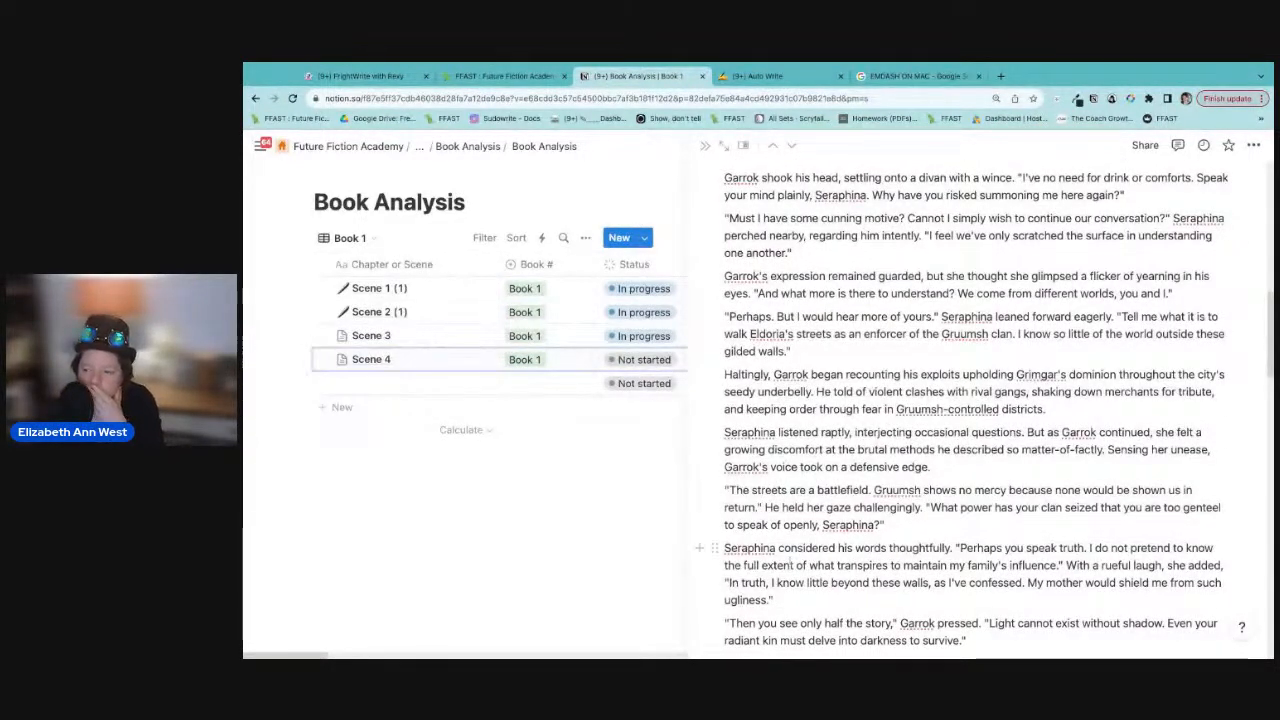
scroll(790, 565, "down", 10)
scroll(818, 551, "down", 10)
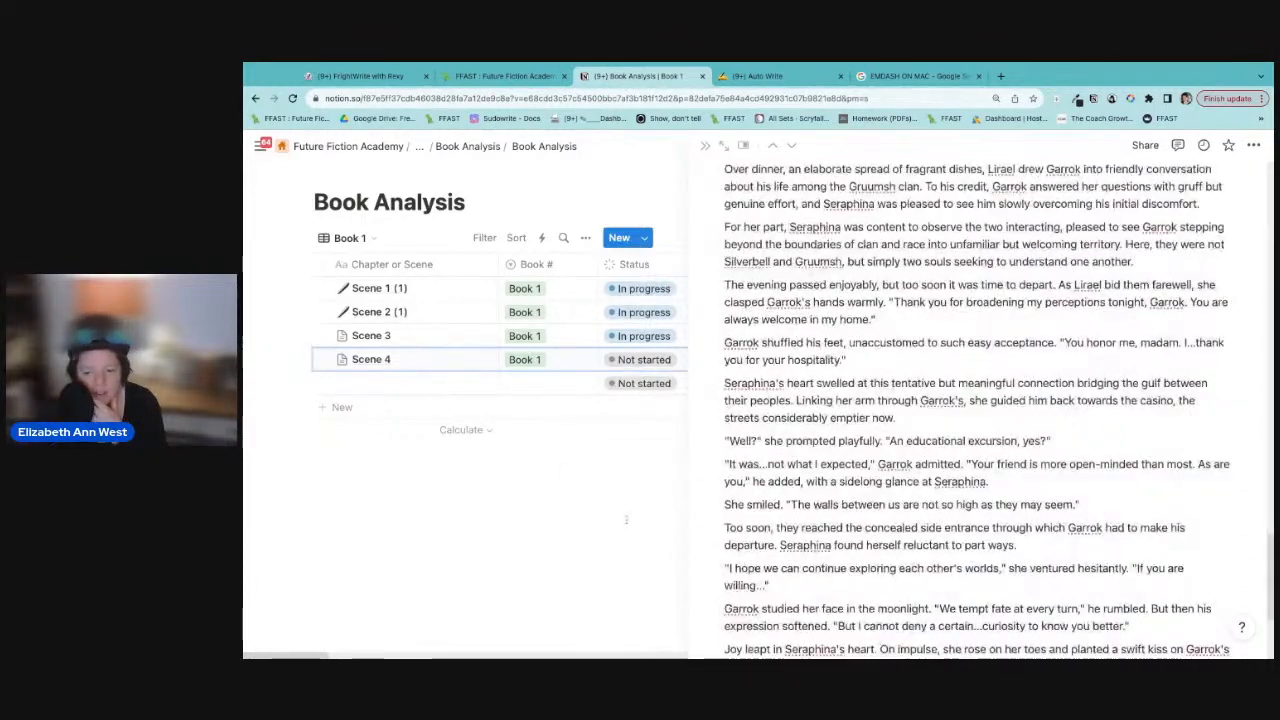
left_click(626, 519)
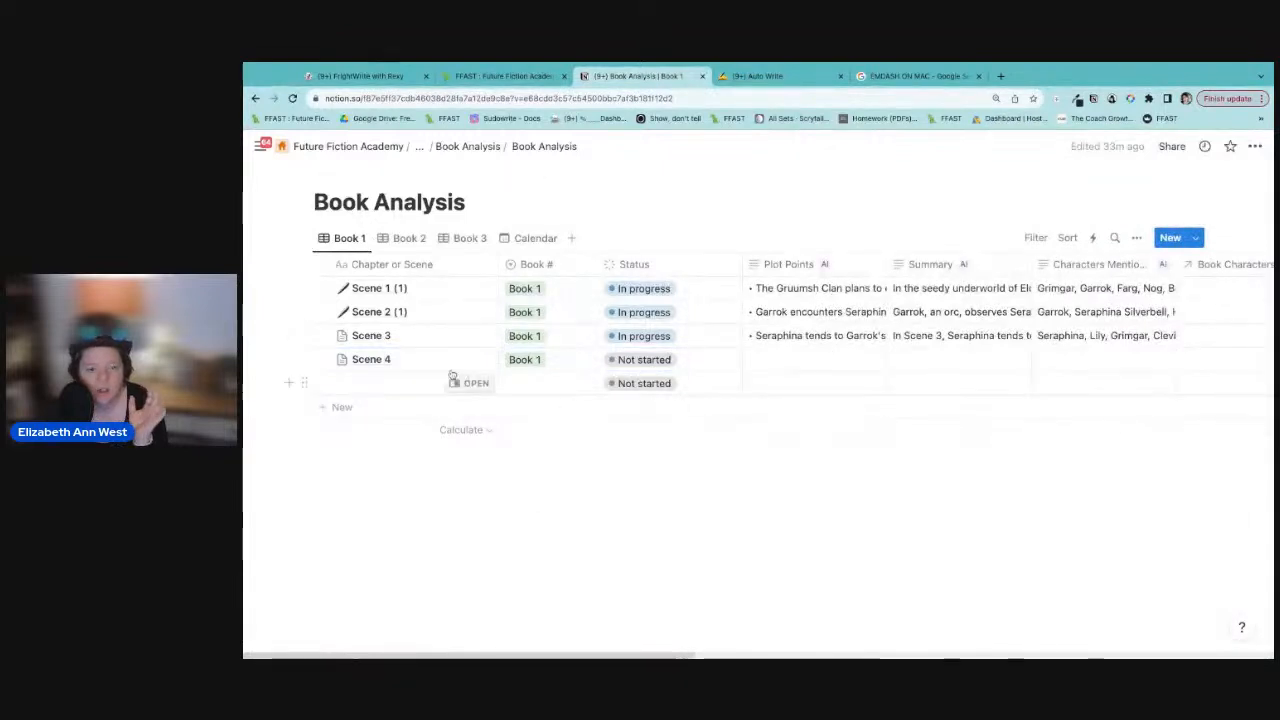
Step: Move the Scene 4 record out of the Book Analysis table to the Orc Mafia Romance Series page
left_click_drag(302, 360, 304, 385)
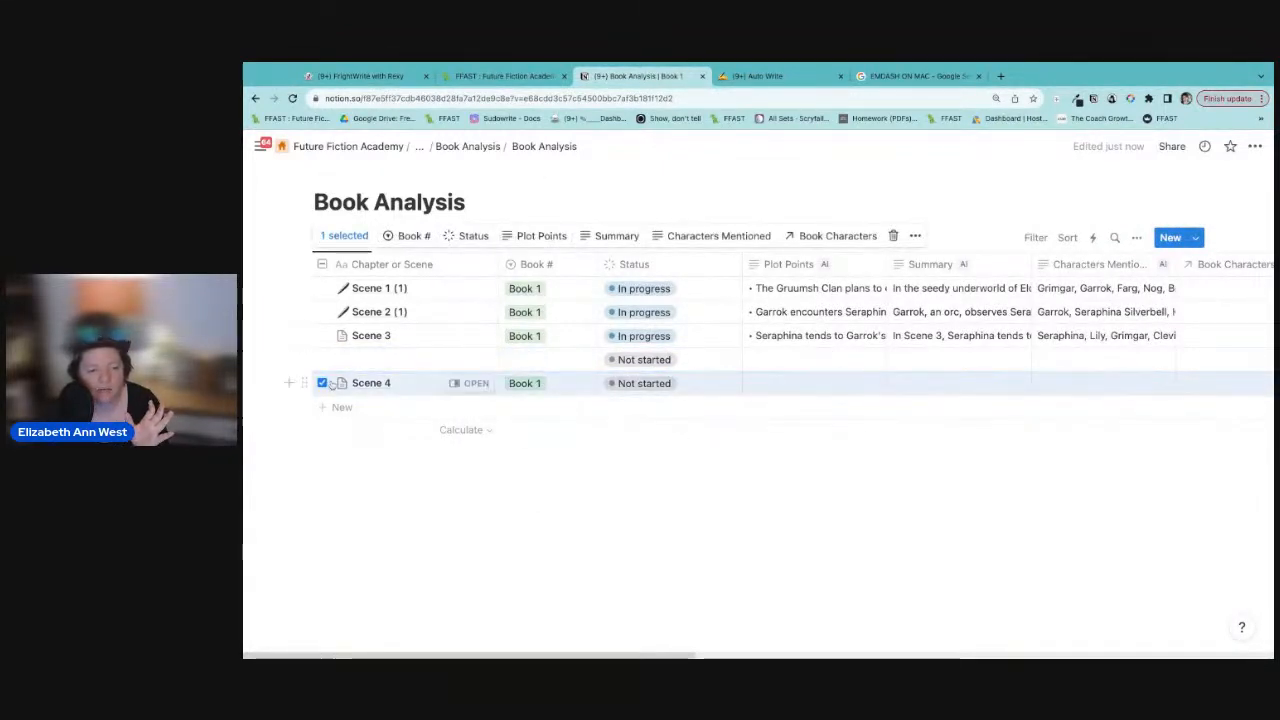
left_click(346, 386)
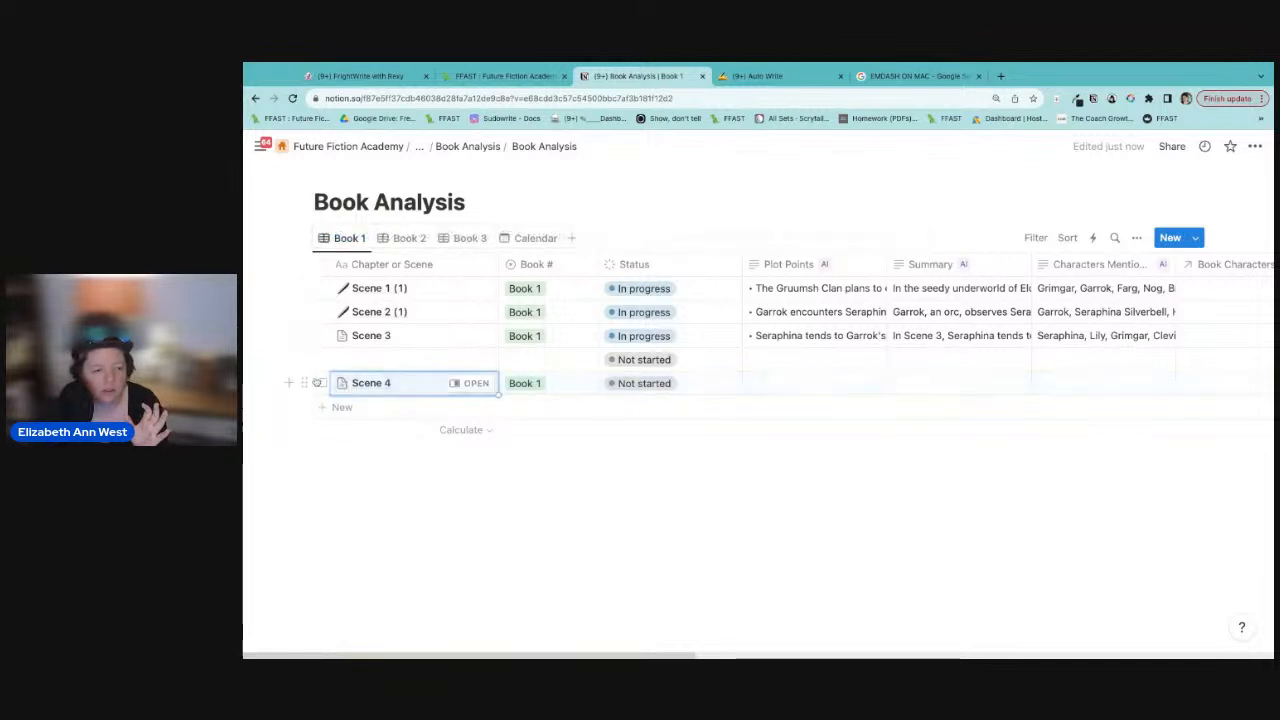
left_click_drag(305, 382, 360, 390)
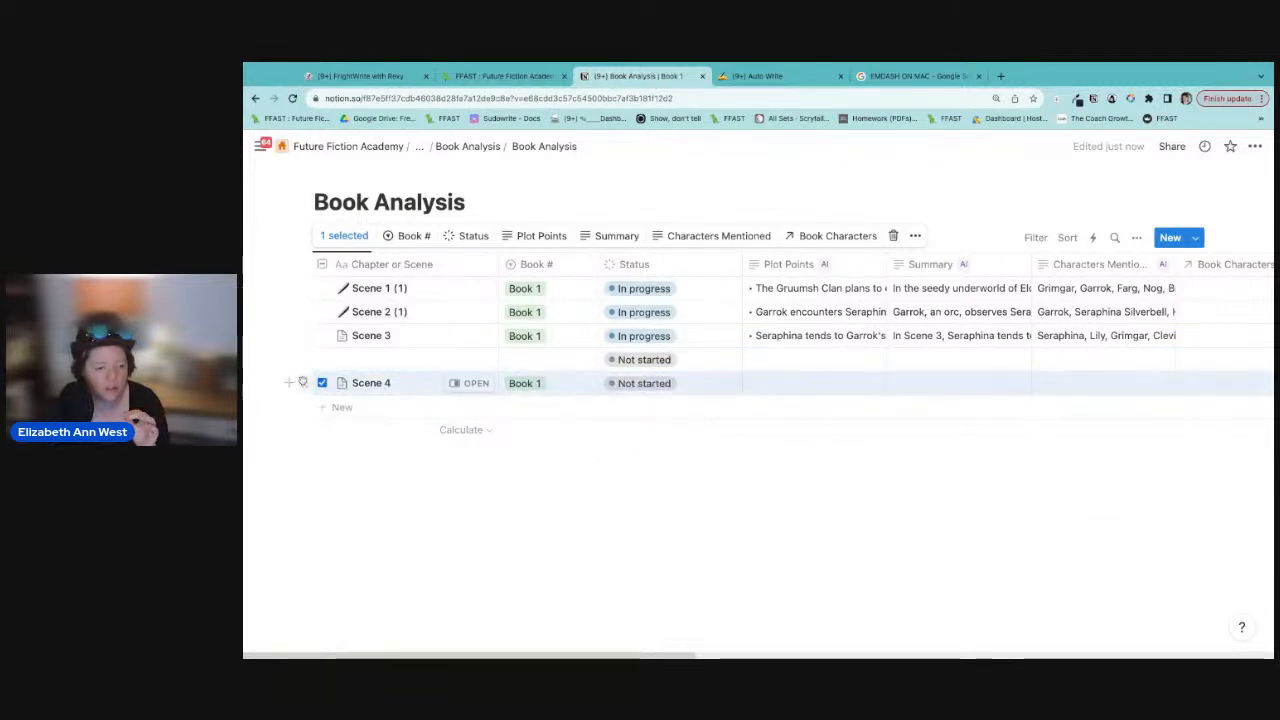
left_click(303, 384)
left_click(367, 437)
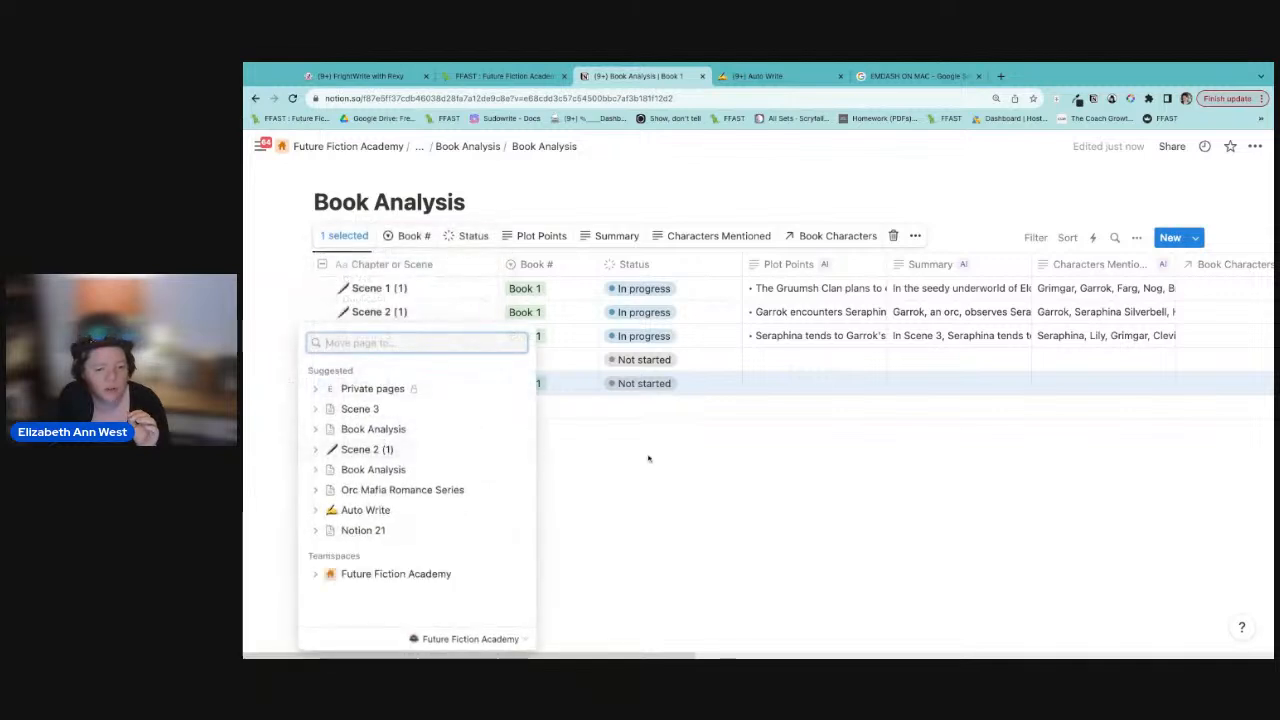
left_click(415, 489)
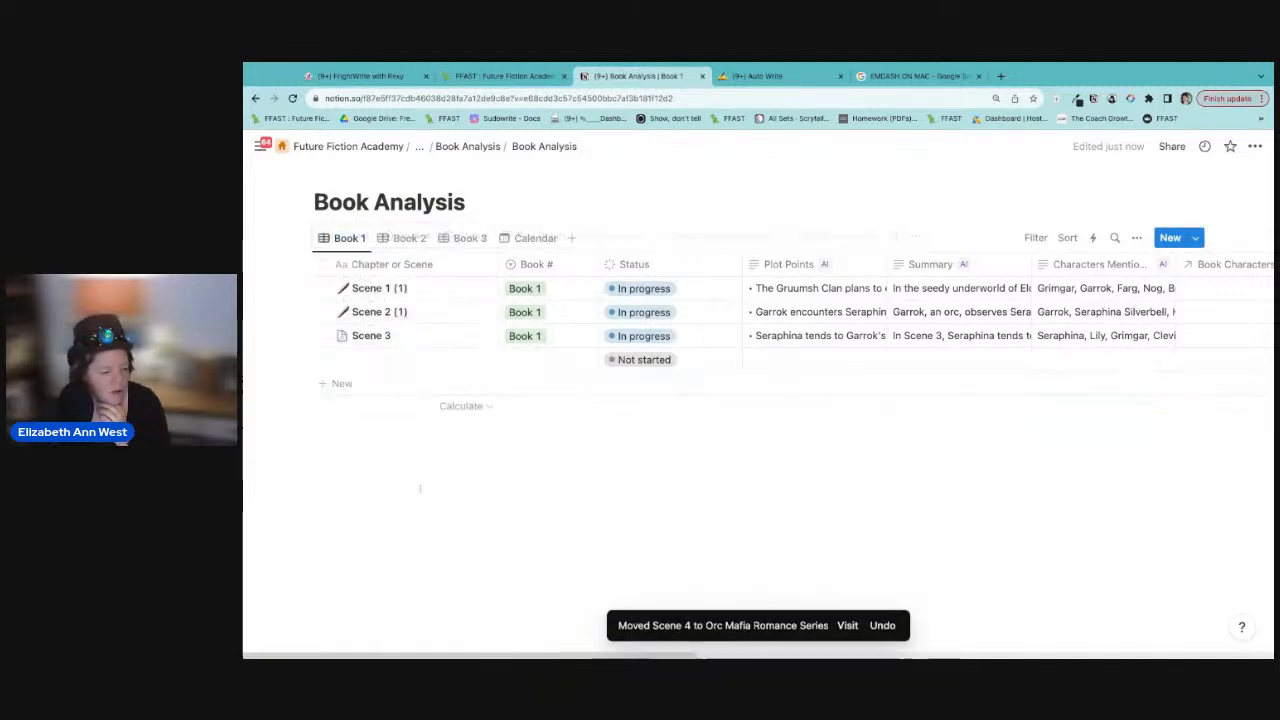
Step: Give the Scene 3 record the pen icon and duplicate it within the Book 1 table
left_click(342, 337)
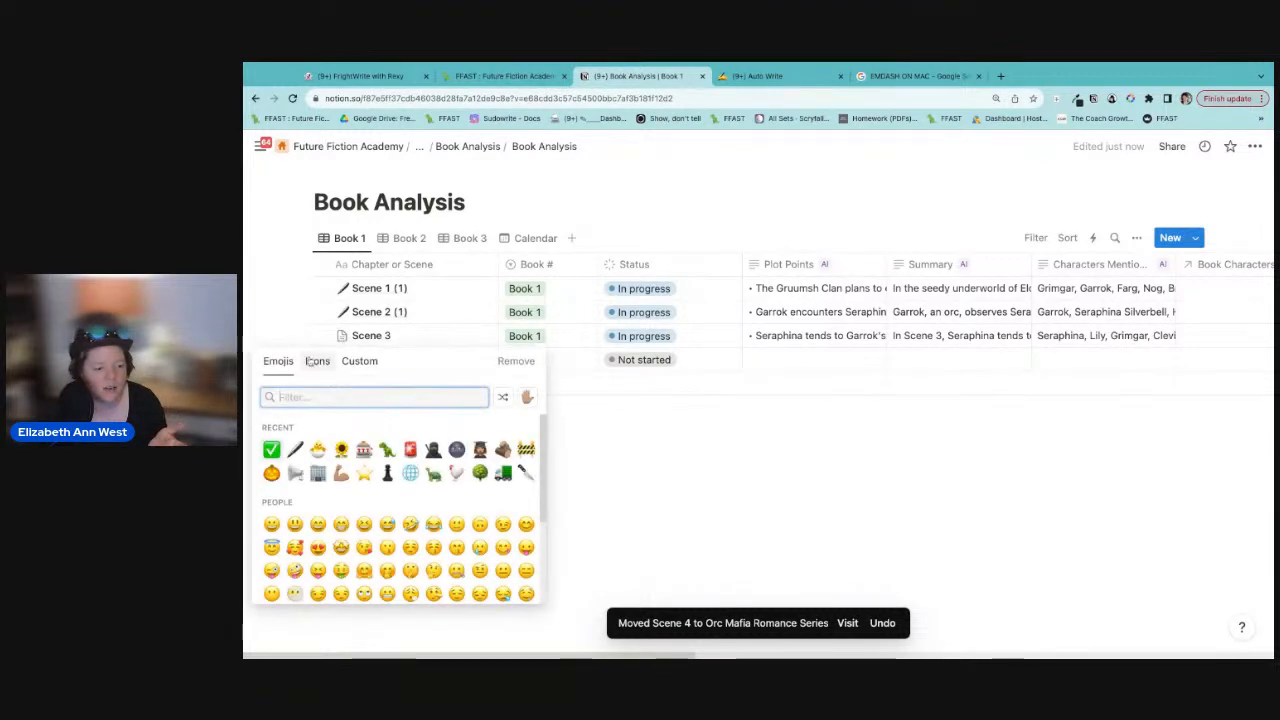
left_click(295, 449)
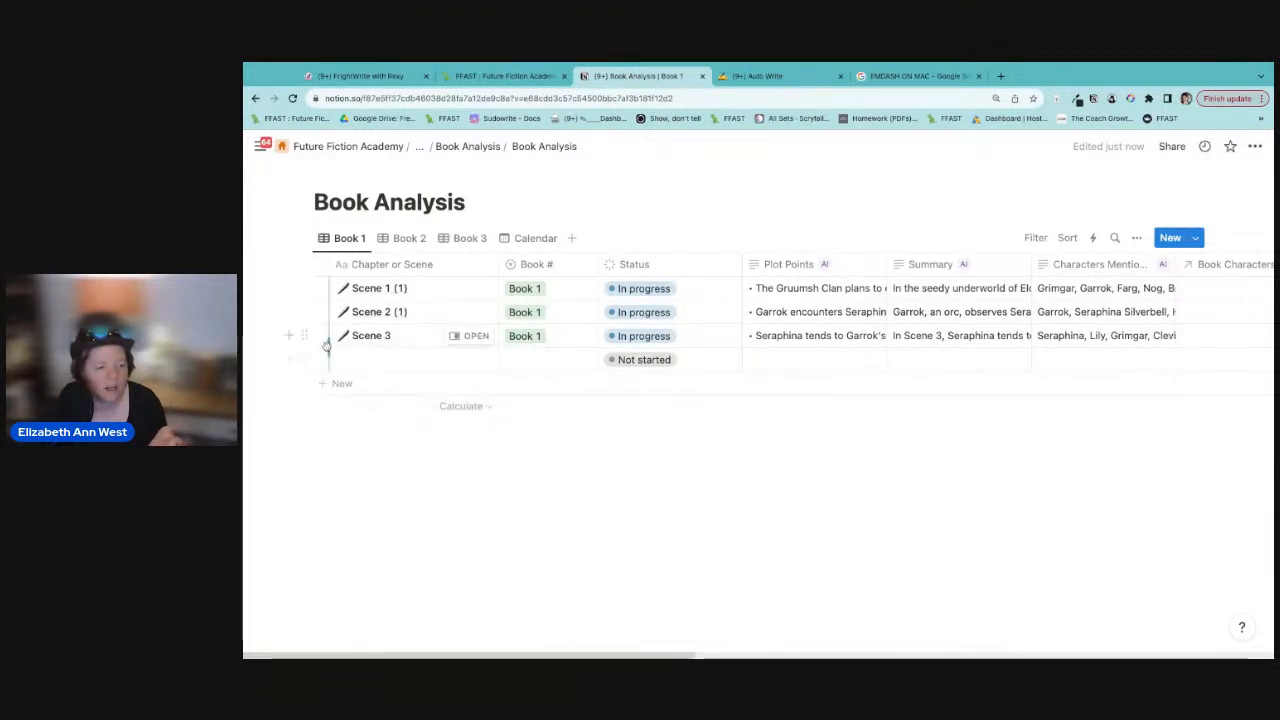
left_click(306, 336)
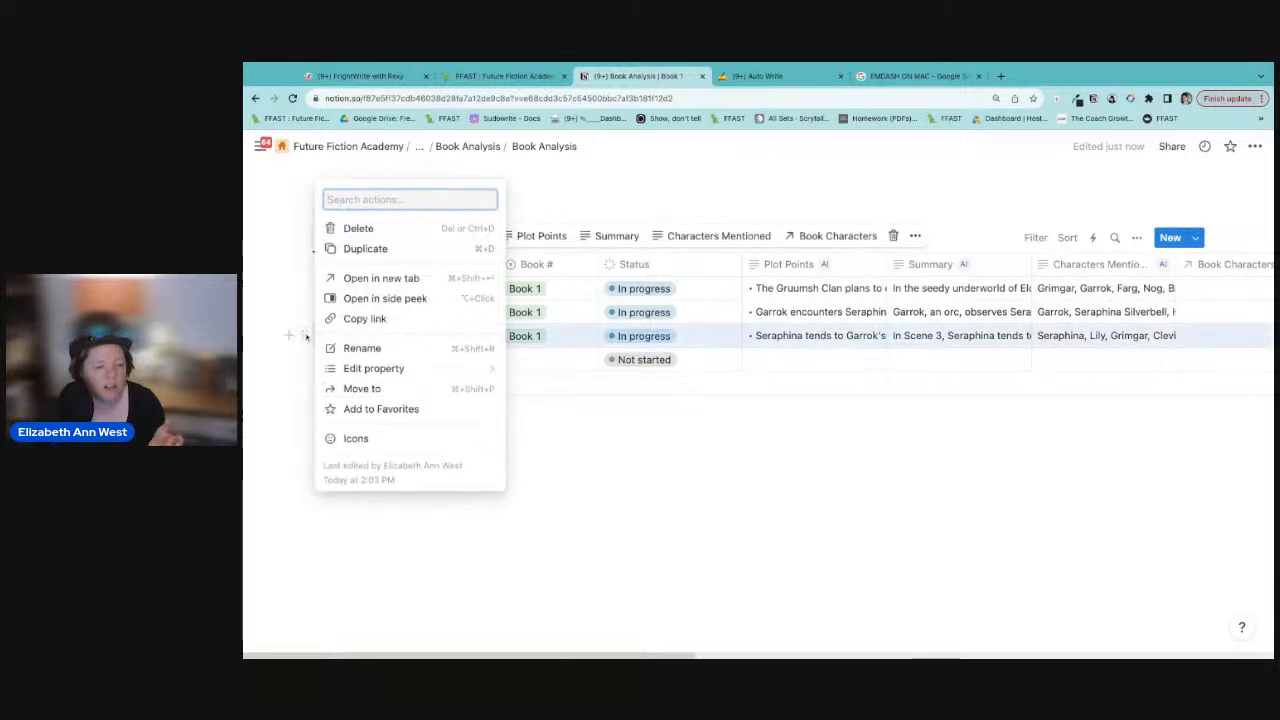
left_click(365, 248)
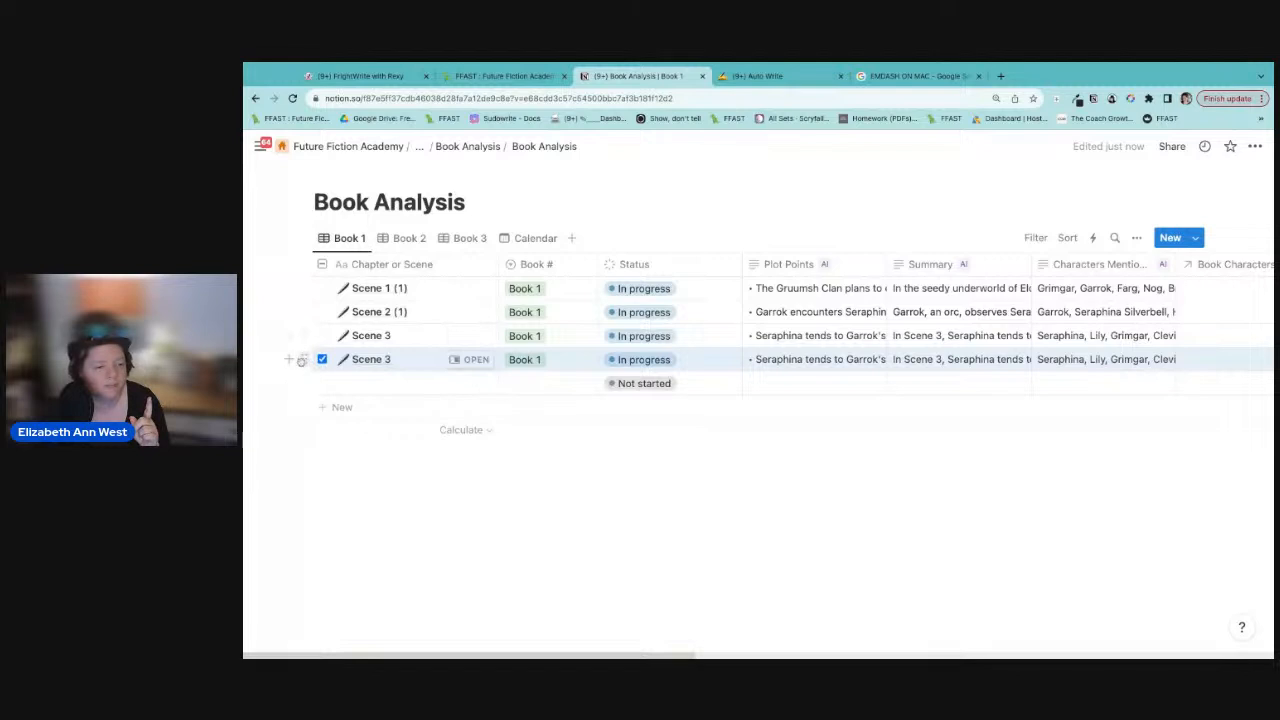
Step: Move the duplicate Scene 3 record to the Orc Mafia Romance Series page
left_click(305, 359)
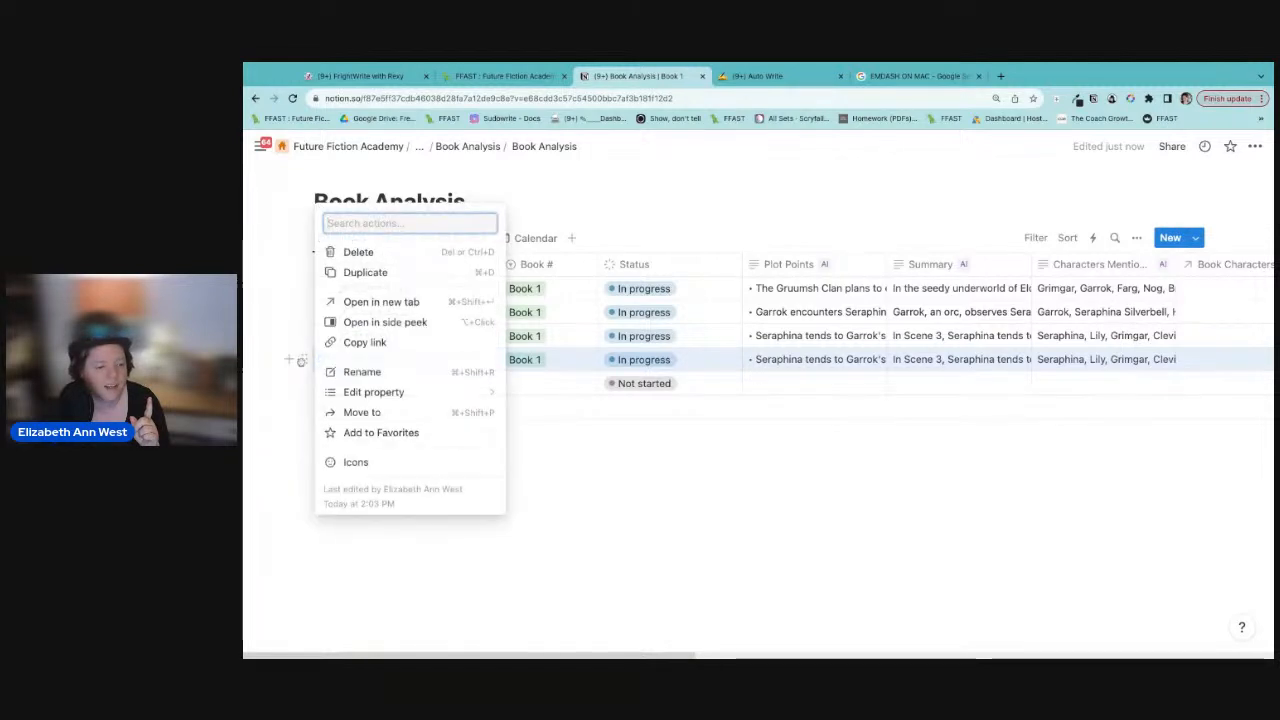
left_click(395, 411)
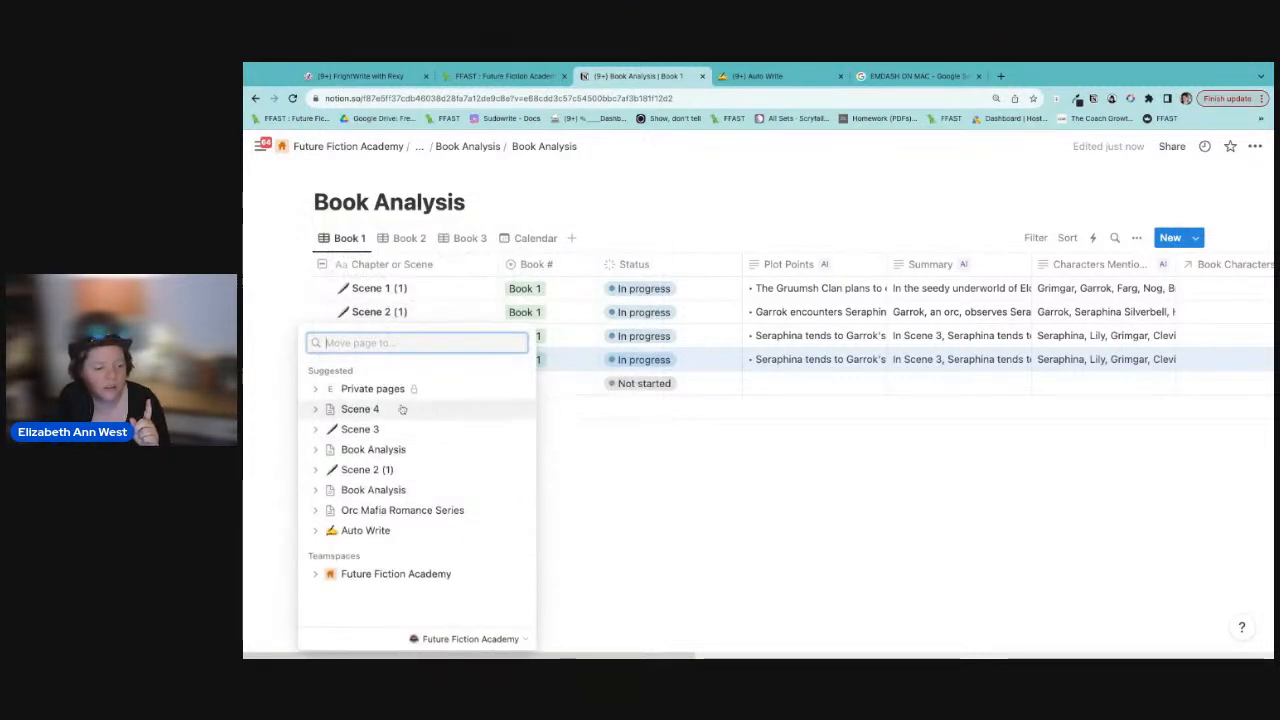
left_click(405, 511)
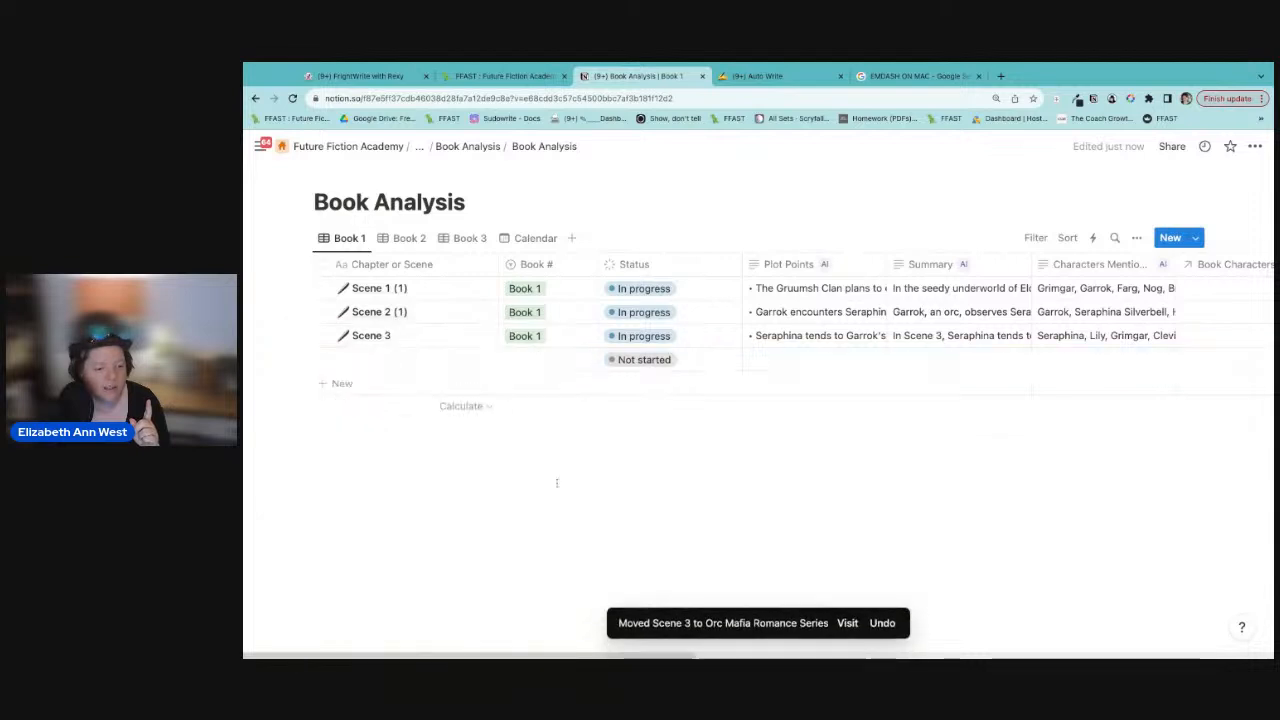
Step: Go to the Orc Mafia Romance Series page and move its loose Scene 3 and Scene 4 pages into Auto Write
left_click(445, 146)
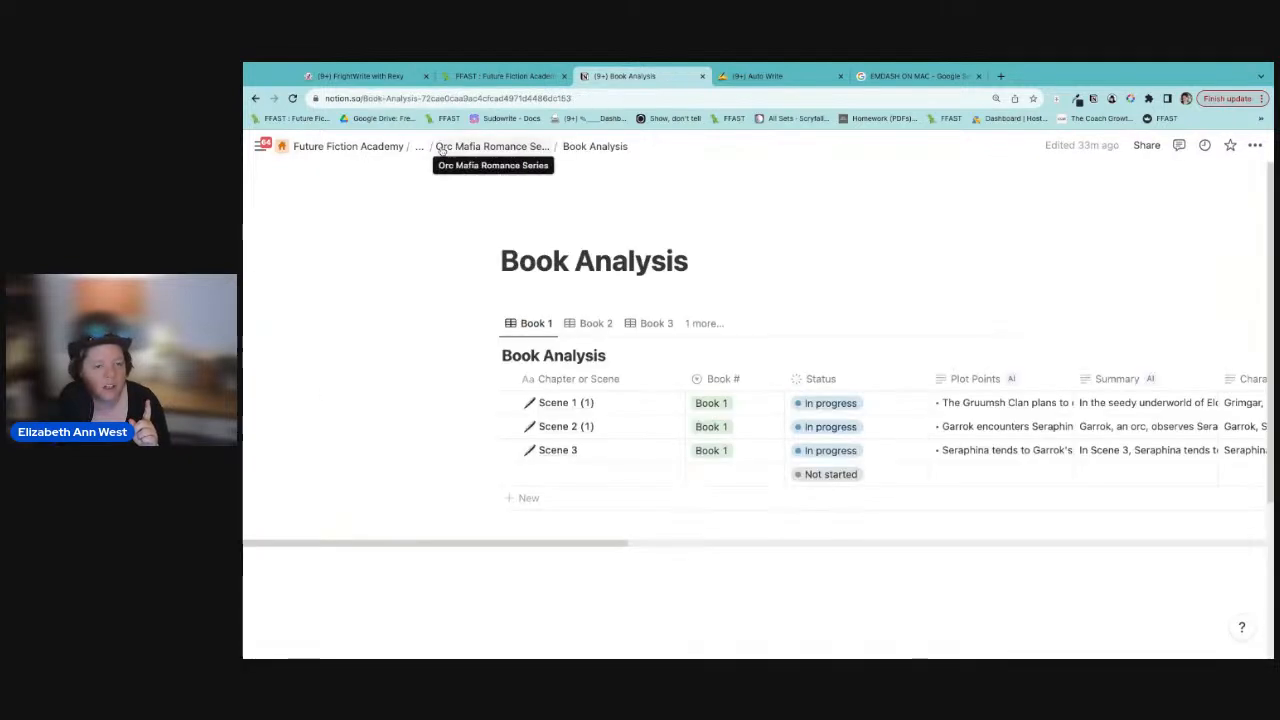
left_click(455, 146)
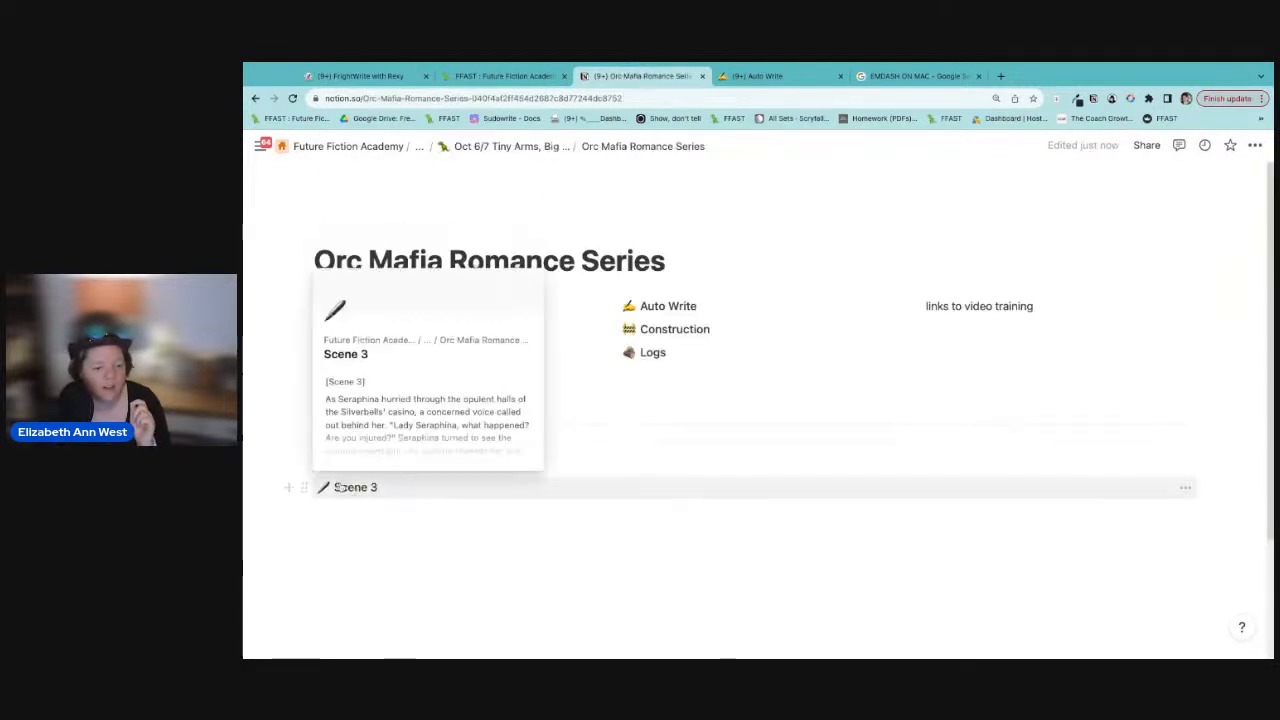
mouse_move(343, 489)
left_click_drag(343, 487, 645, 306)
left_click_drag(365, 468, 650, 306)
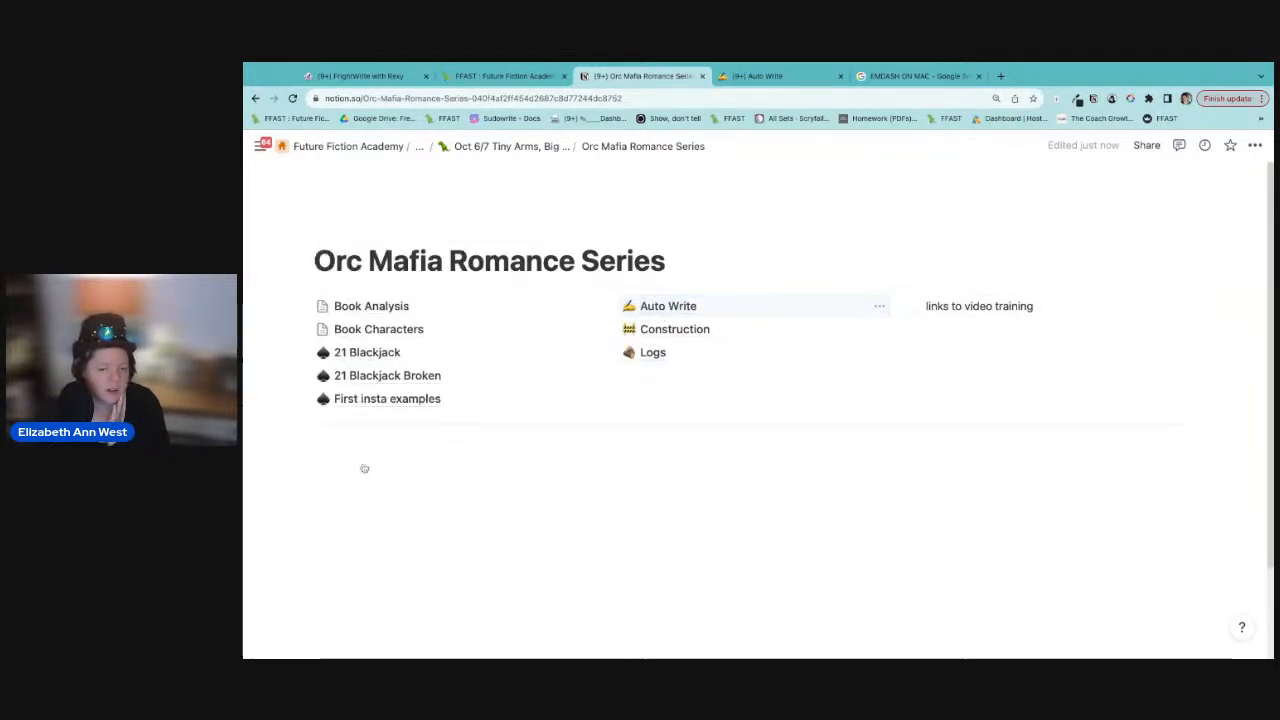
Step: In Auto Write, rename the Scene 4 page as "Scene 4 (not real scene 4, close, can use some material from this)"
left_click(660, 306)
scroll(728, 503, "down", 10)
scroll(728, 503, "down", 15)
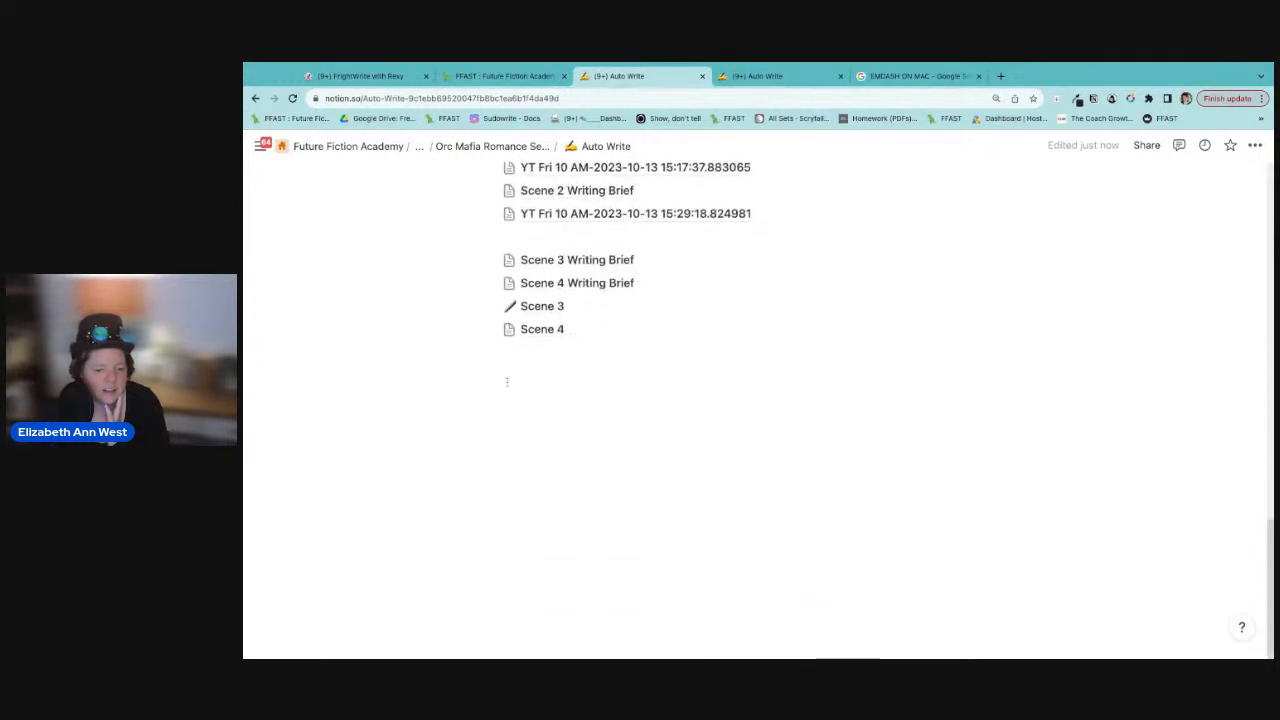
mouse_move(561, 333)
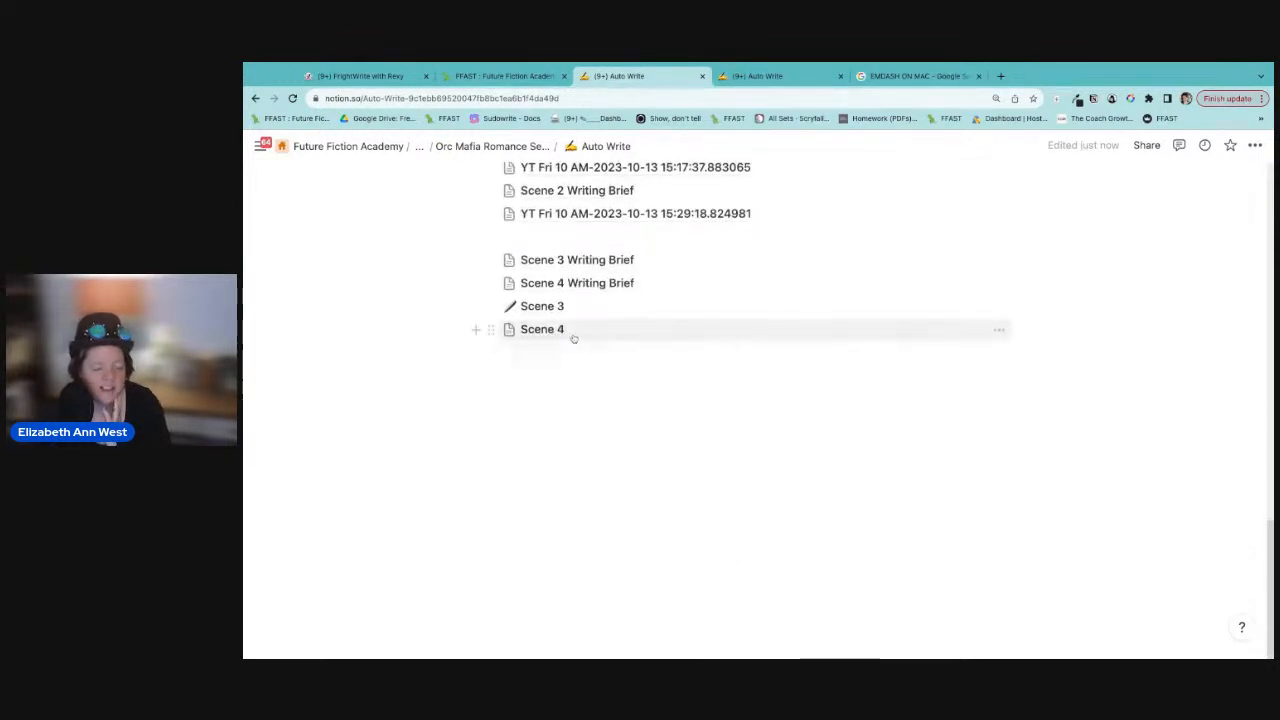
left_click(585, 338)
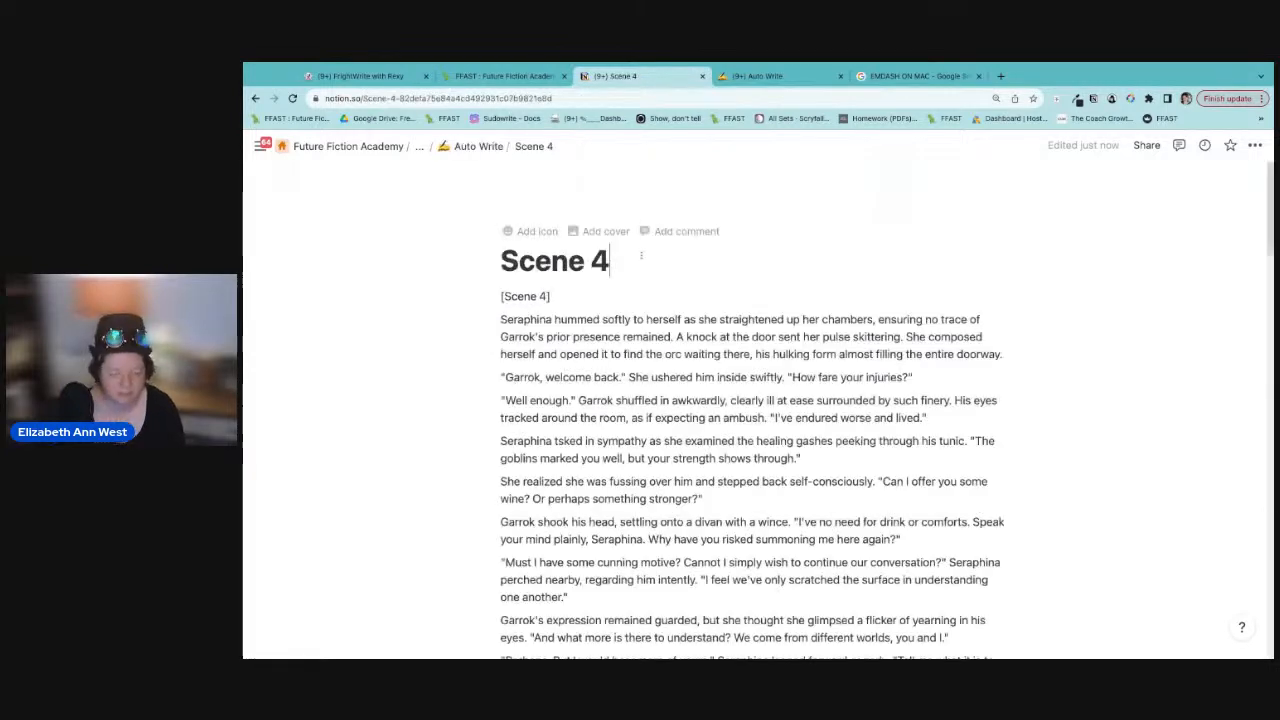
type("(not real ")
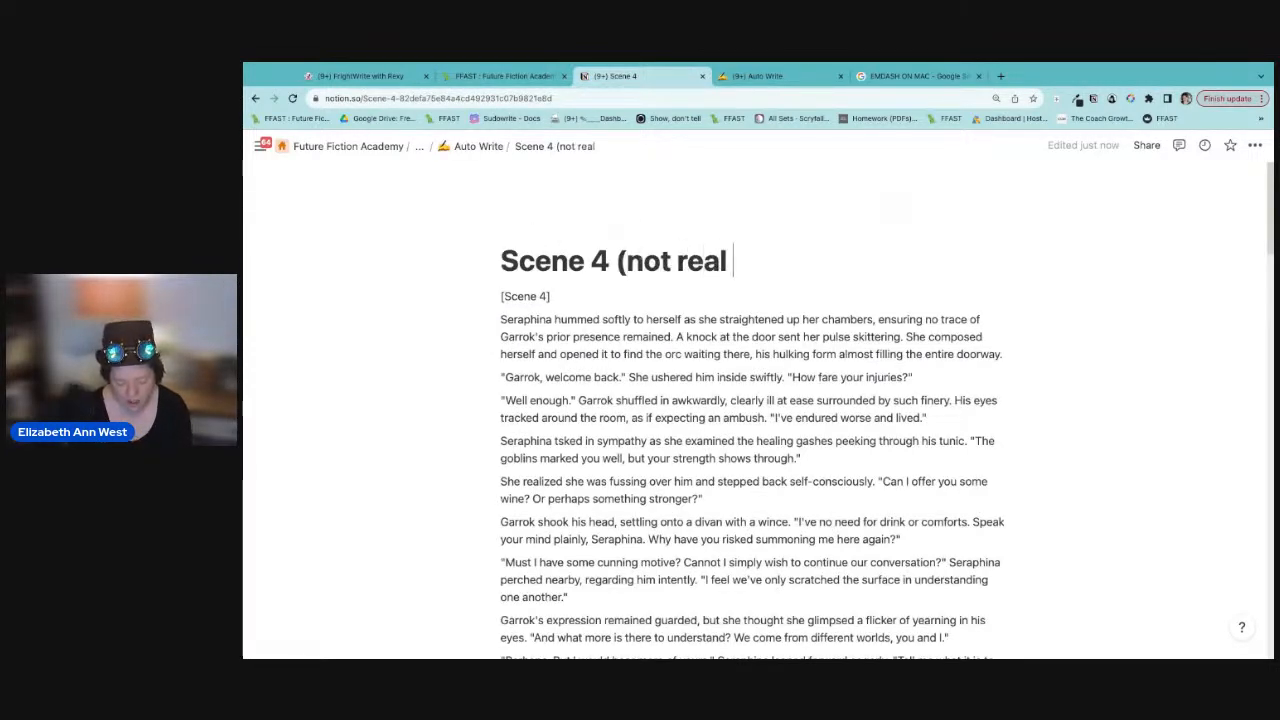
type("scene 4, close")
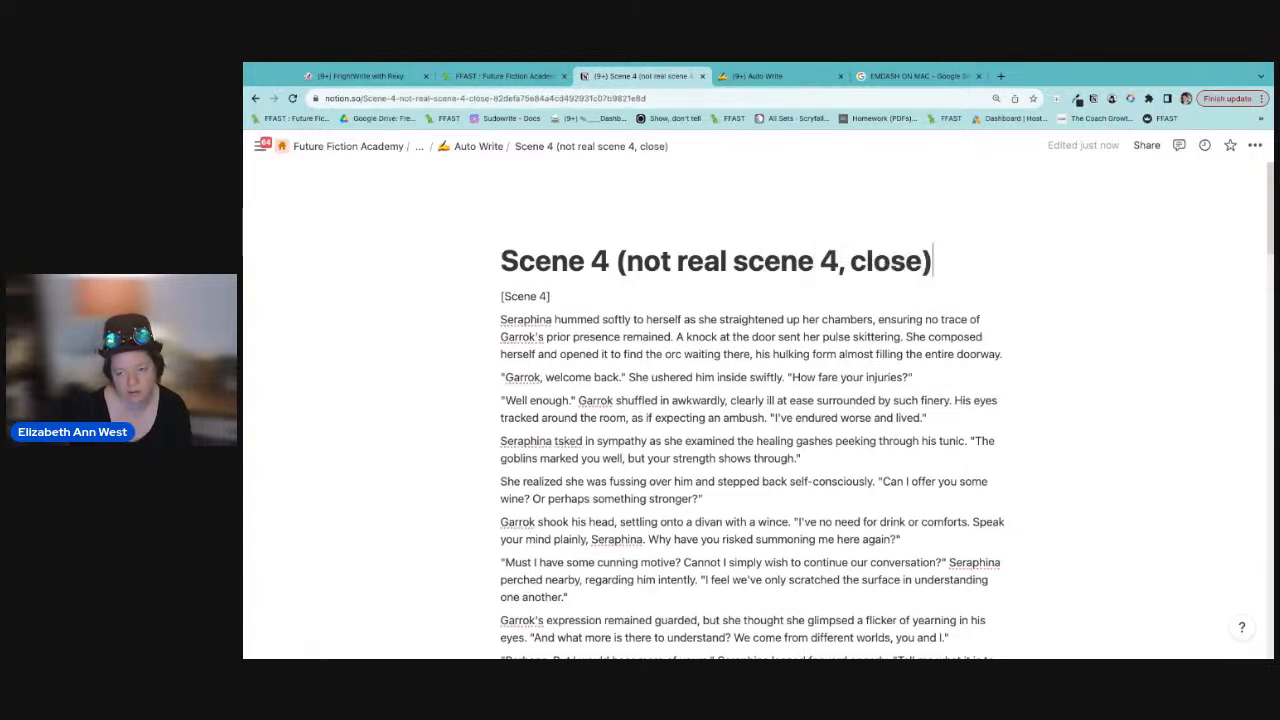
type(", can use")
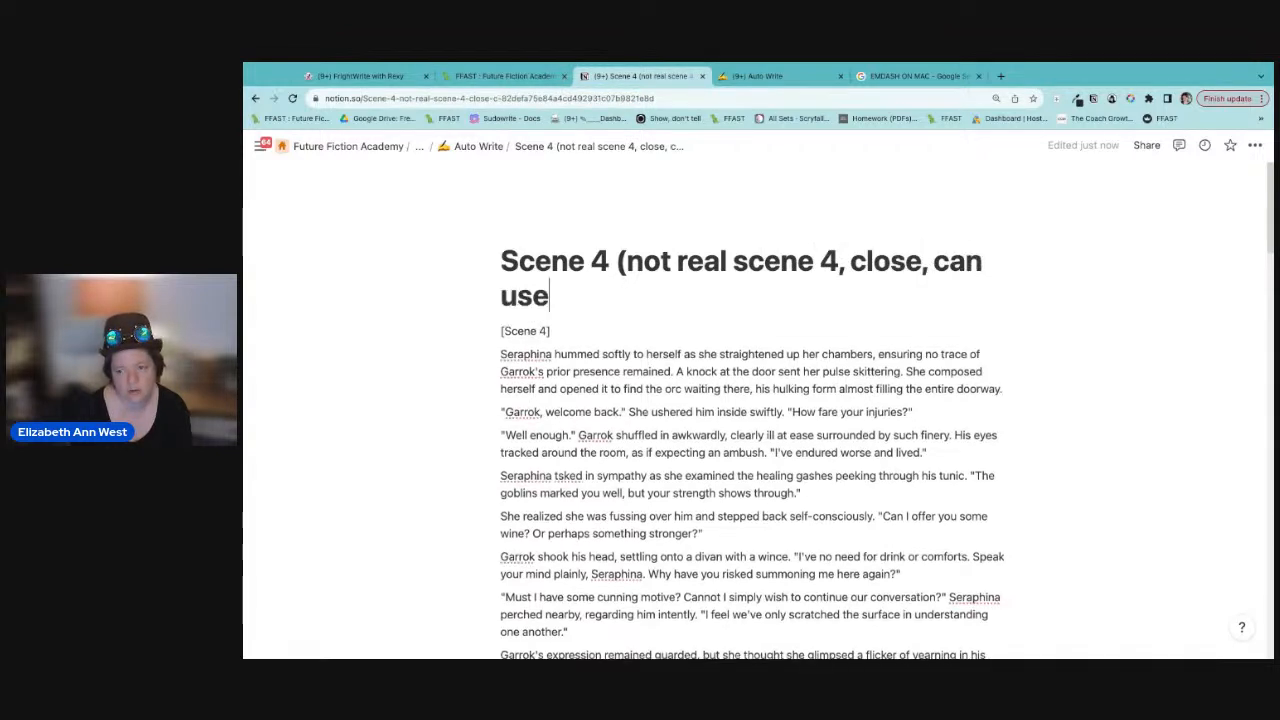
type(" some material from this)")
Step: Return to Auto Write and move the Scene 3 page from the end of the list into the Notion 21 page
left_click(478, 146)
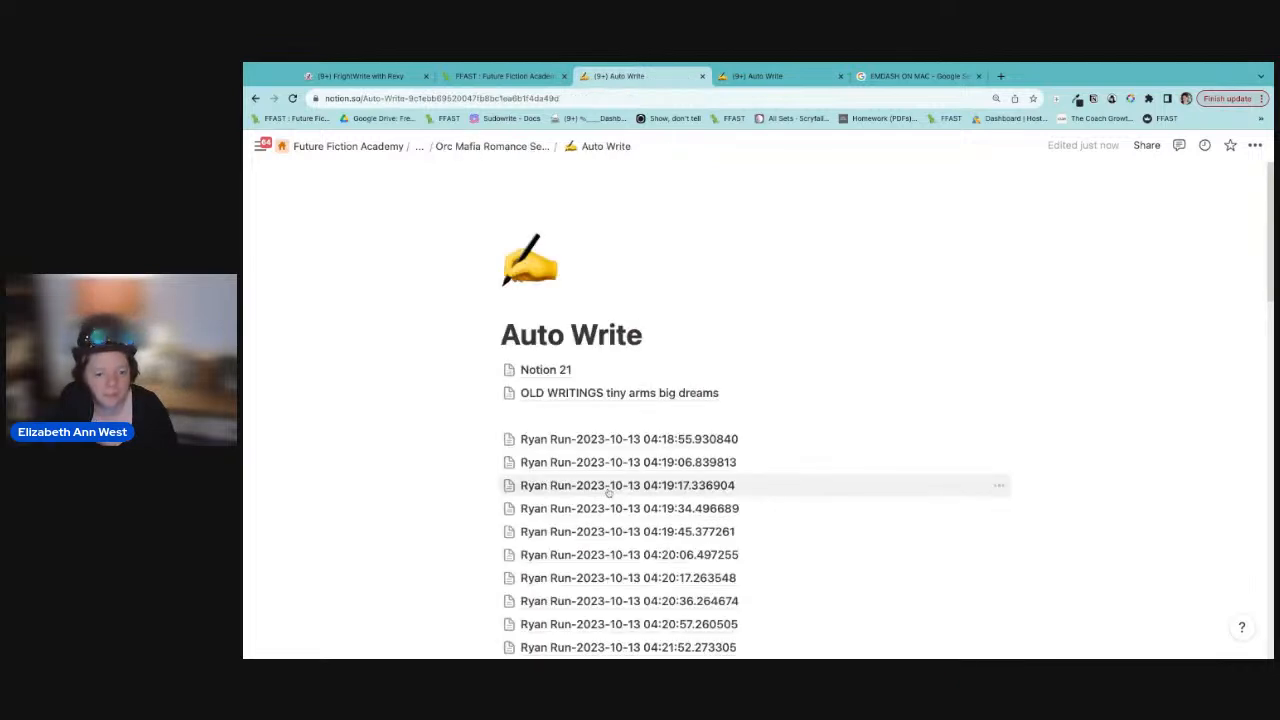
scroll(884, 400, "down", 20)
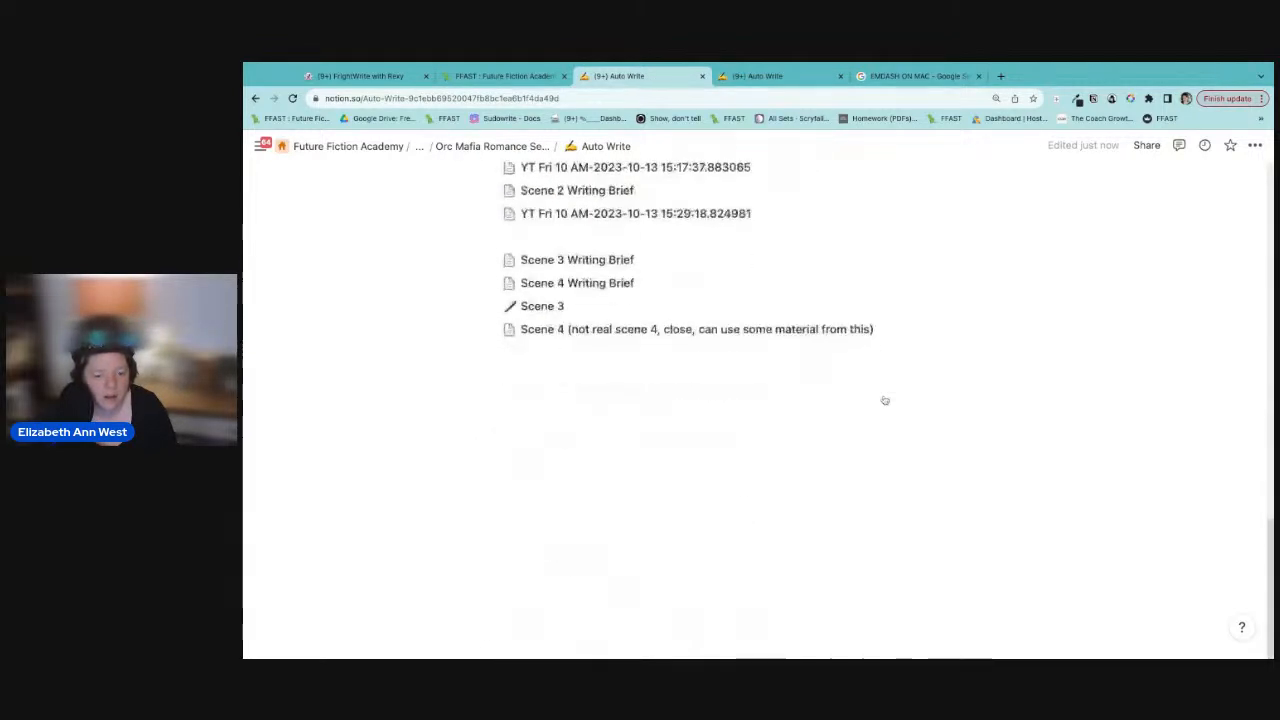
left_click_drag(540, 314, 562, 372)
scroll(449, 344, "up", 20)
scroll(566, 400, "down", 20)
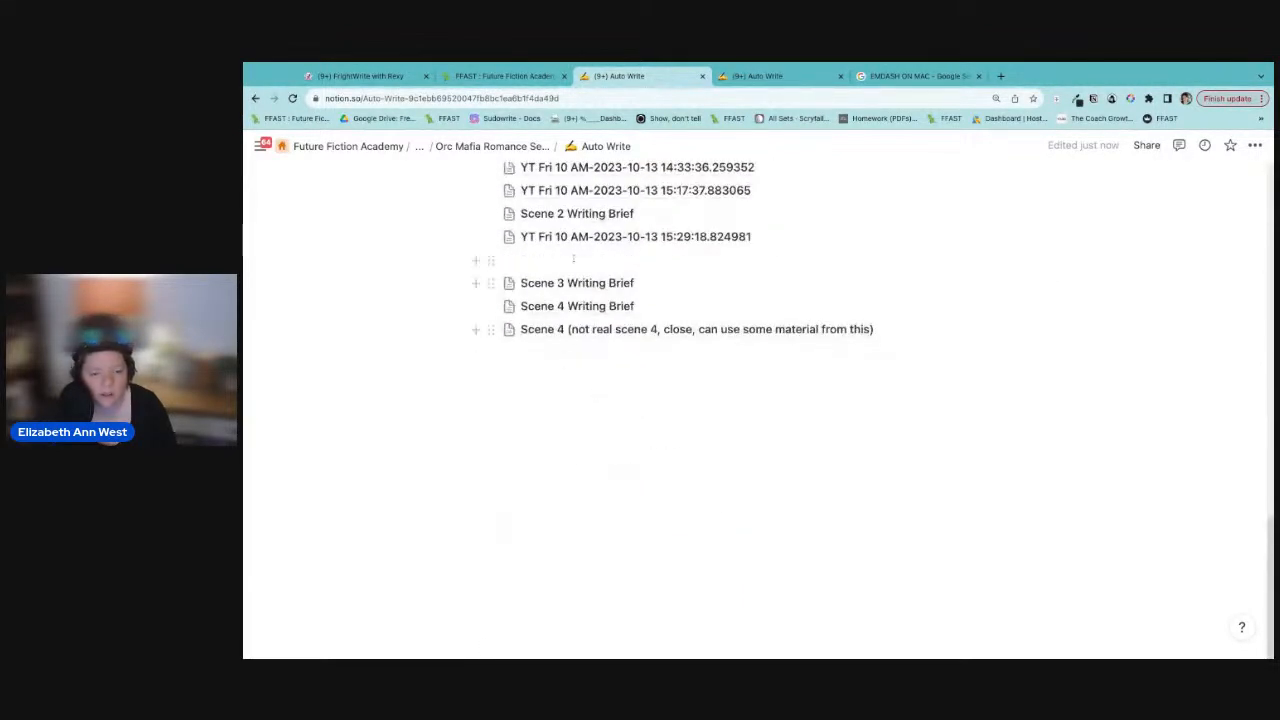
Step: Open Notion 21, check the text of its Scene 3 page and go back to Notion 21
scroll(562, 389, "up", 20)
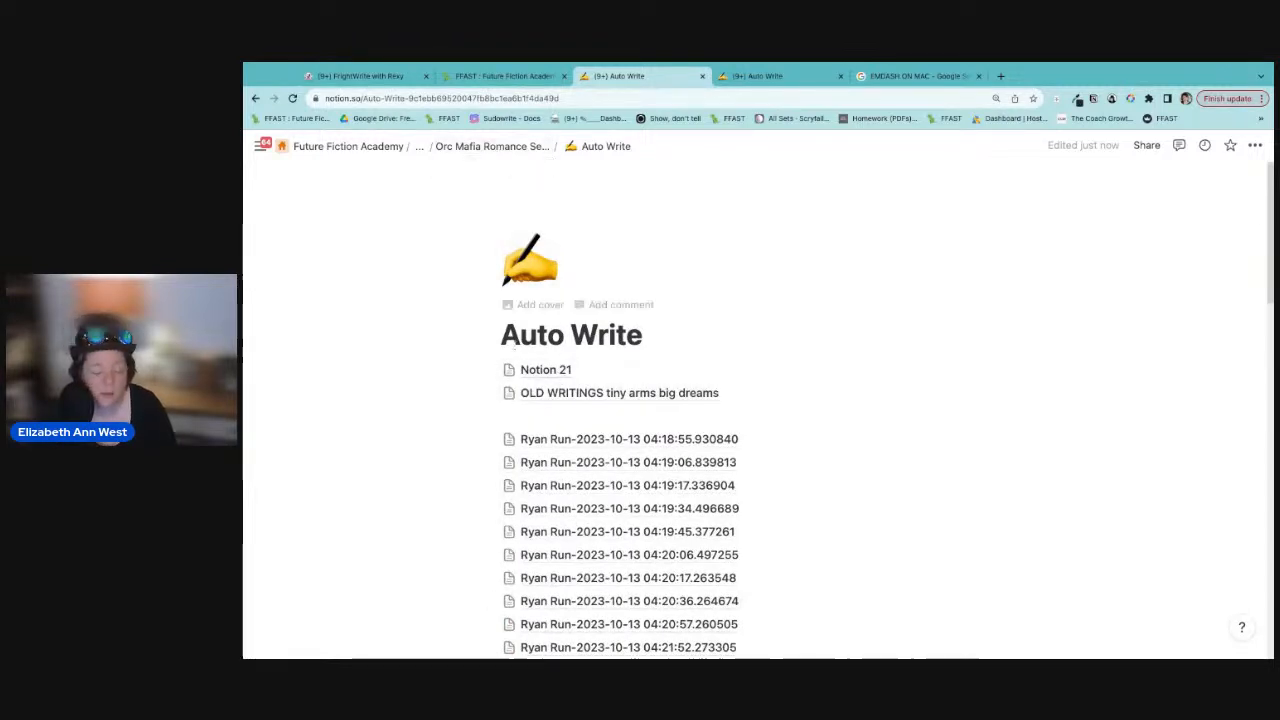
left_click(541, 370)
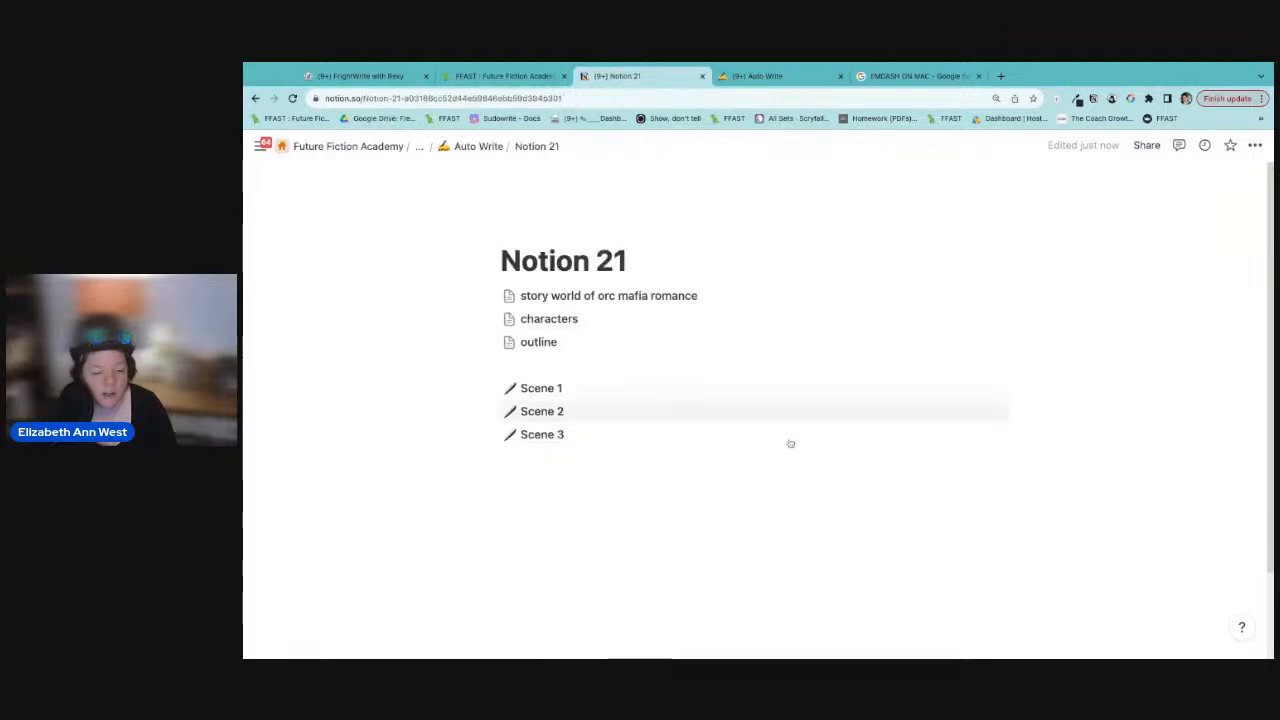
left_click(540, 434)
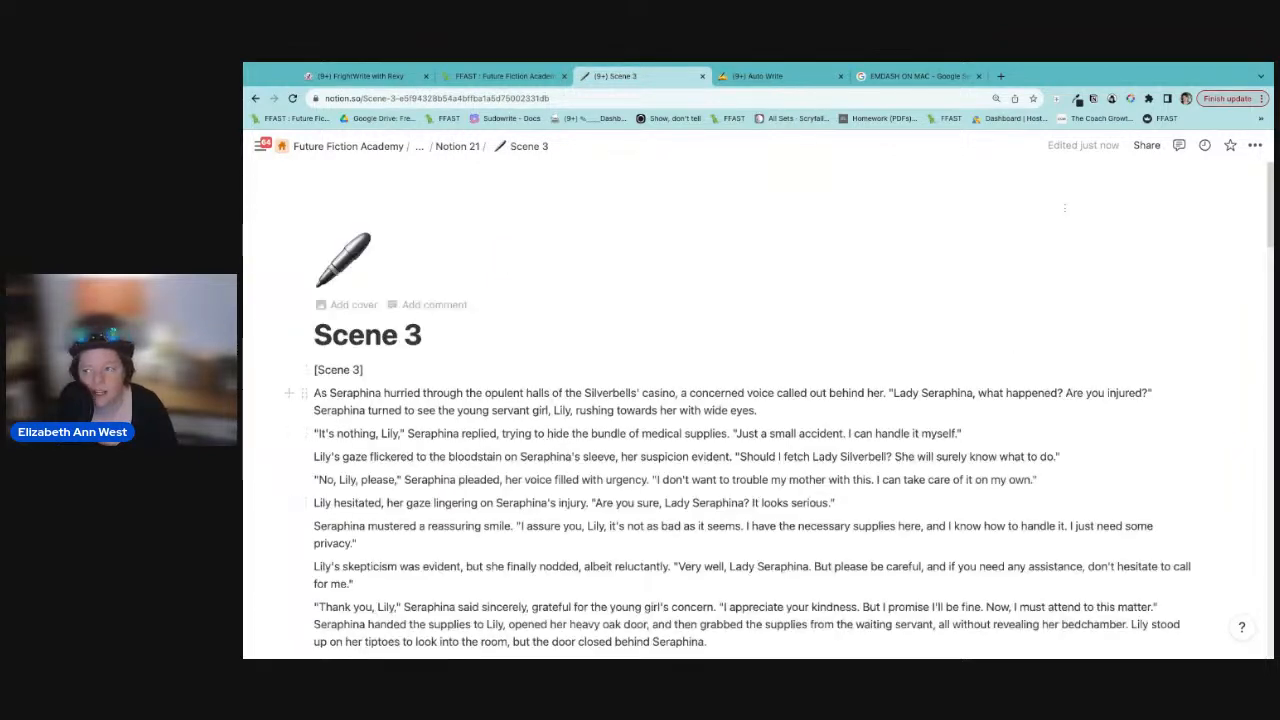
scroll(712, 386, "down", 10)
scroll(712, 388, "down", 8)
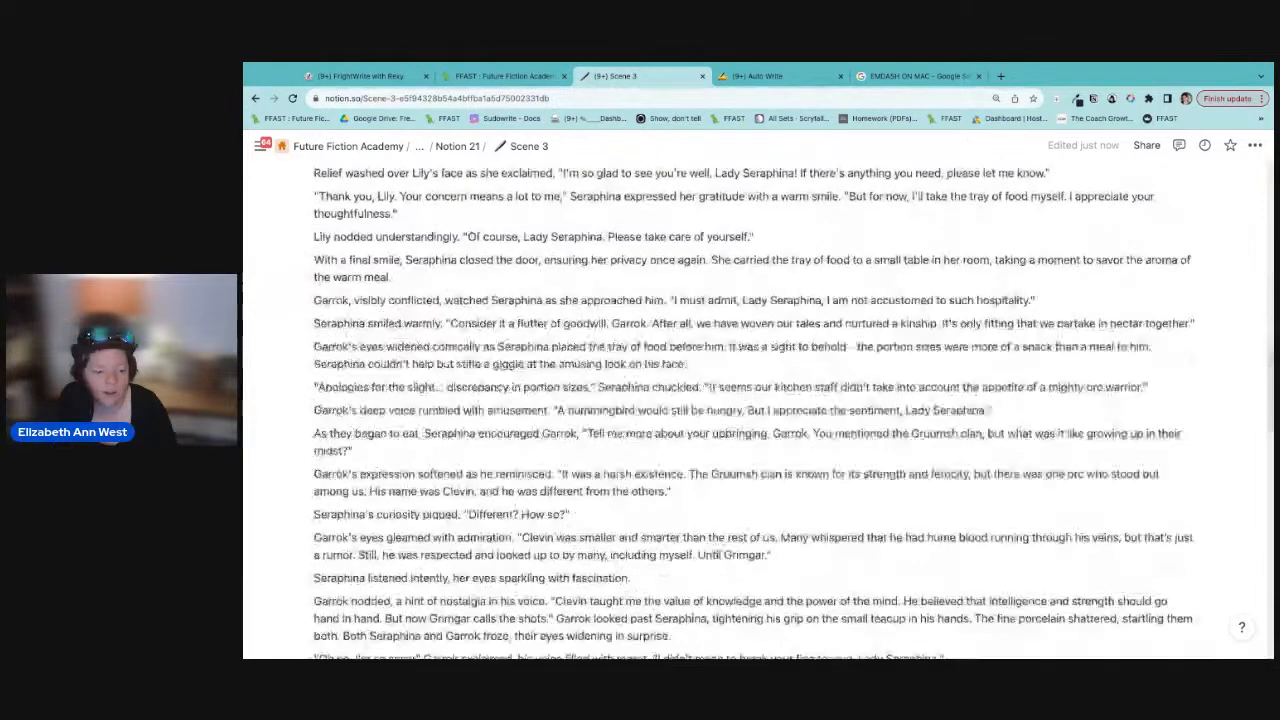
scroll(483, 187, "up", 20)
left_click(457, 146)
Step: Switch to Rexy and refresh the Notion Slots page to load the newly added Scene 3
left_click(478, 78)
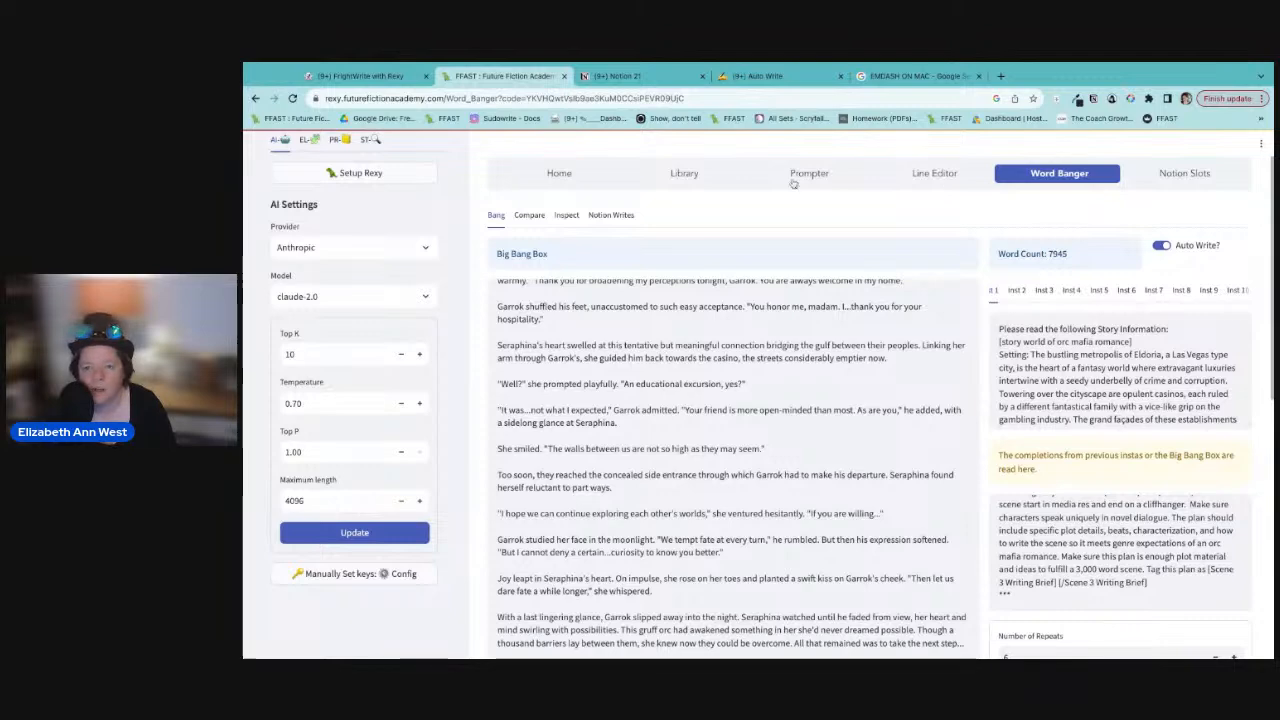
left_click(1168, 174)
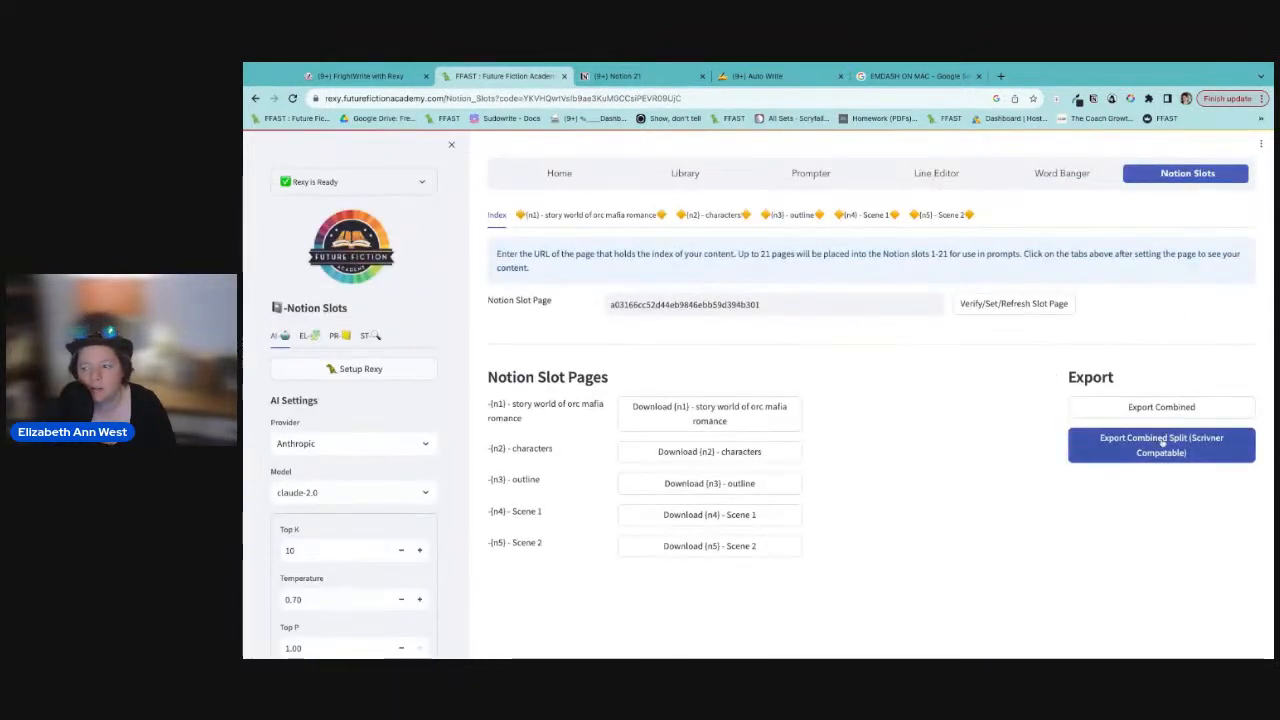
left_click(1003, 310)
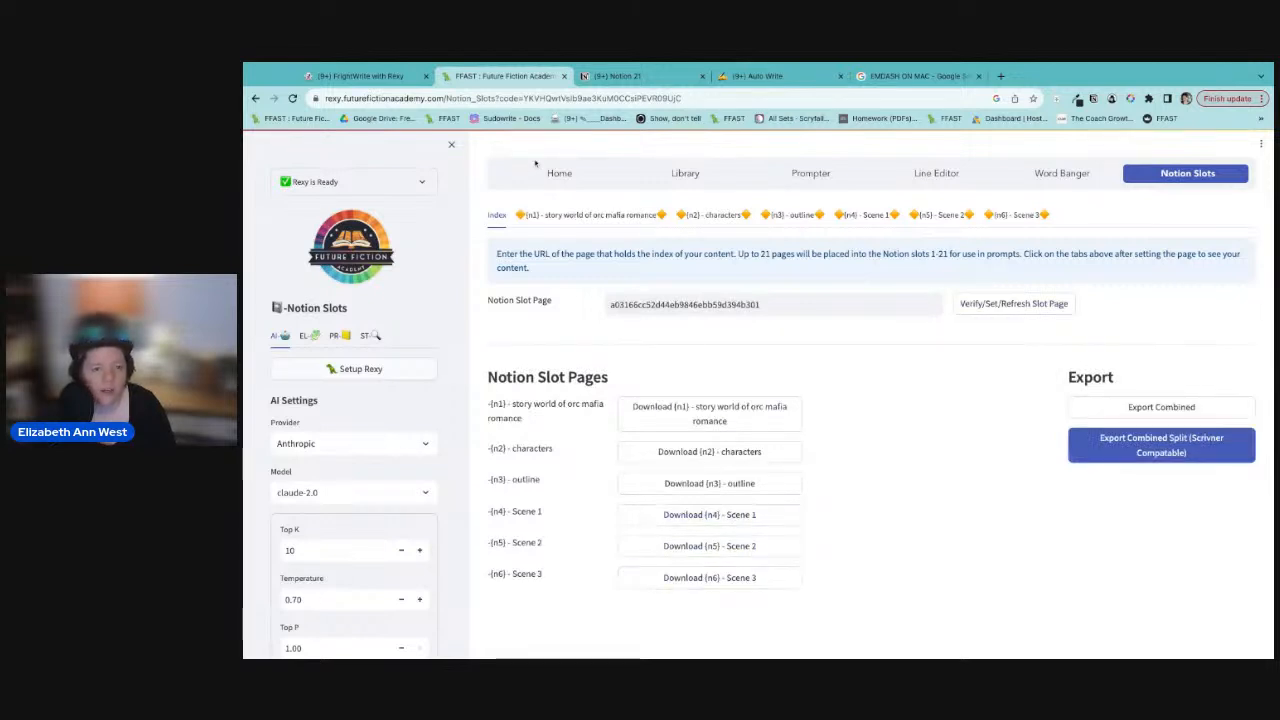
Step: Open the prompt library and select the 0500 Writing cookbook with the 0500-501 Writing by Scene category
left_click(686, 173)
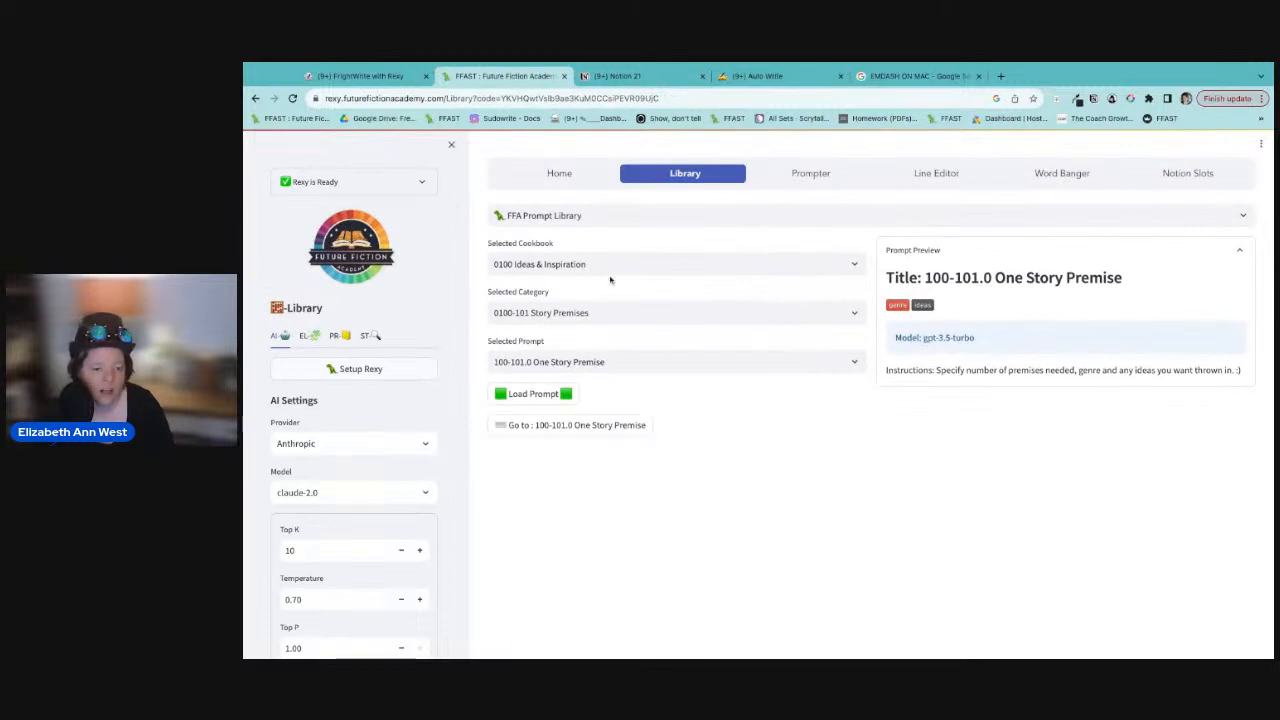
left_click(828, 260)
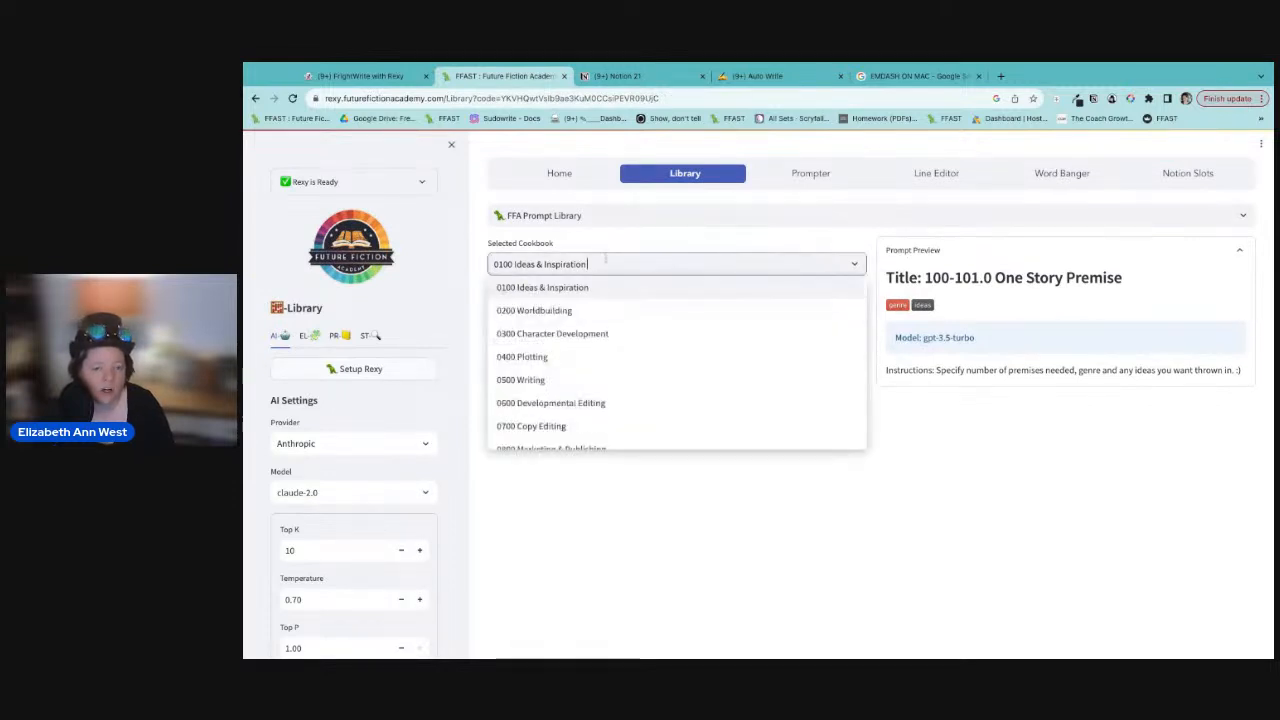
left_click(584, 377)
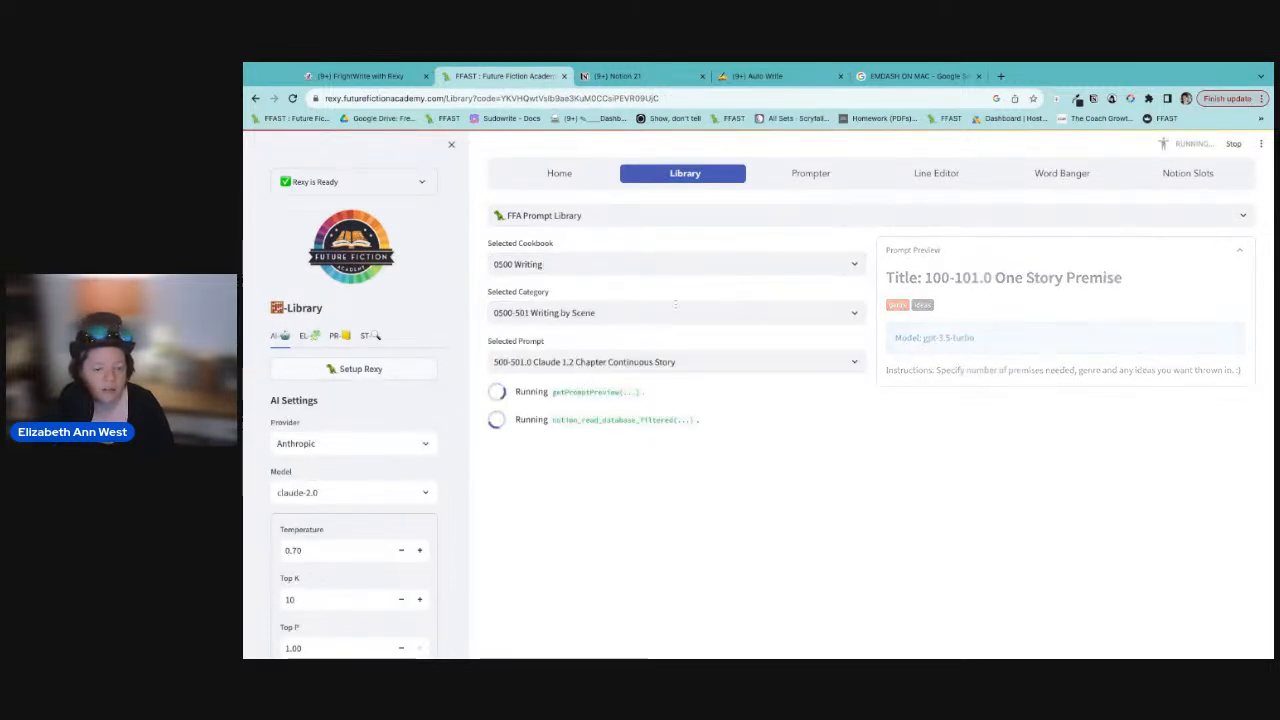
left_click(691, 312)
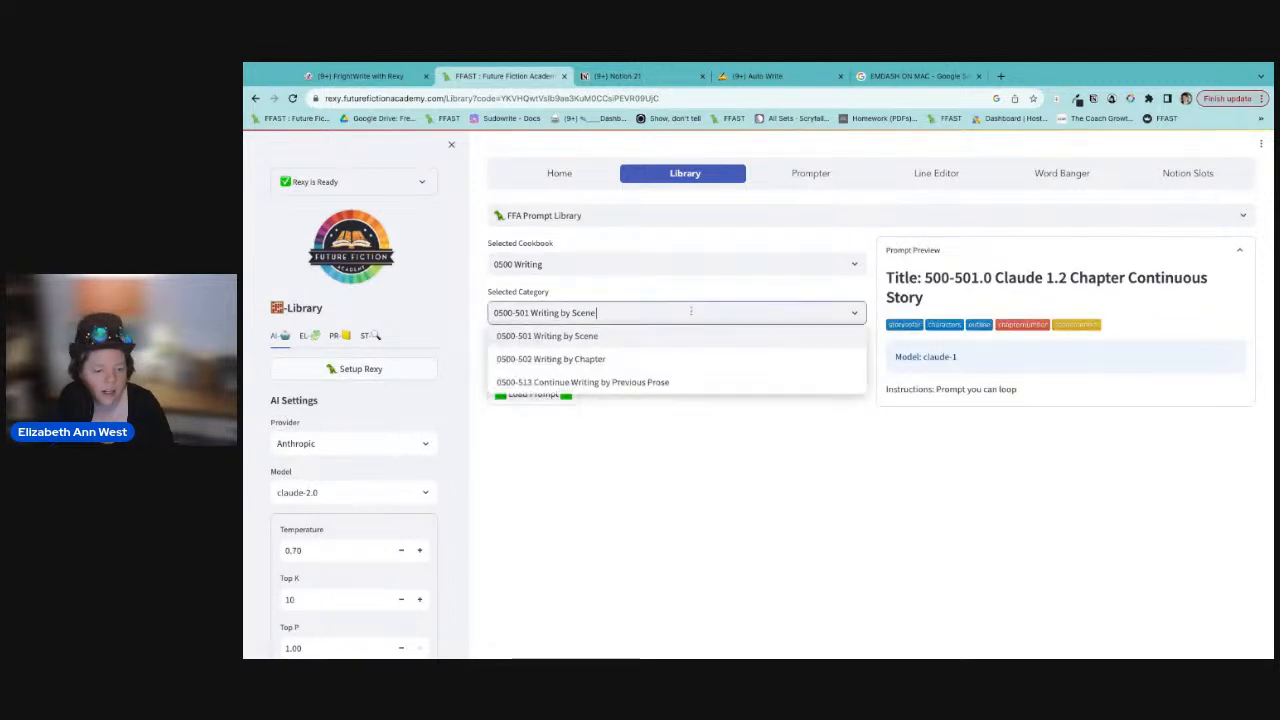
left_click(629, 337)
left_click(637, 315)
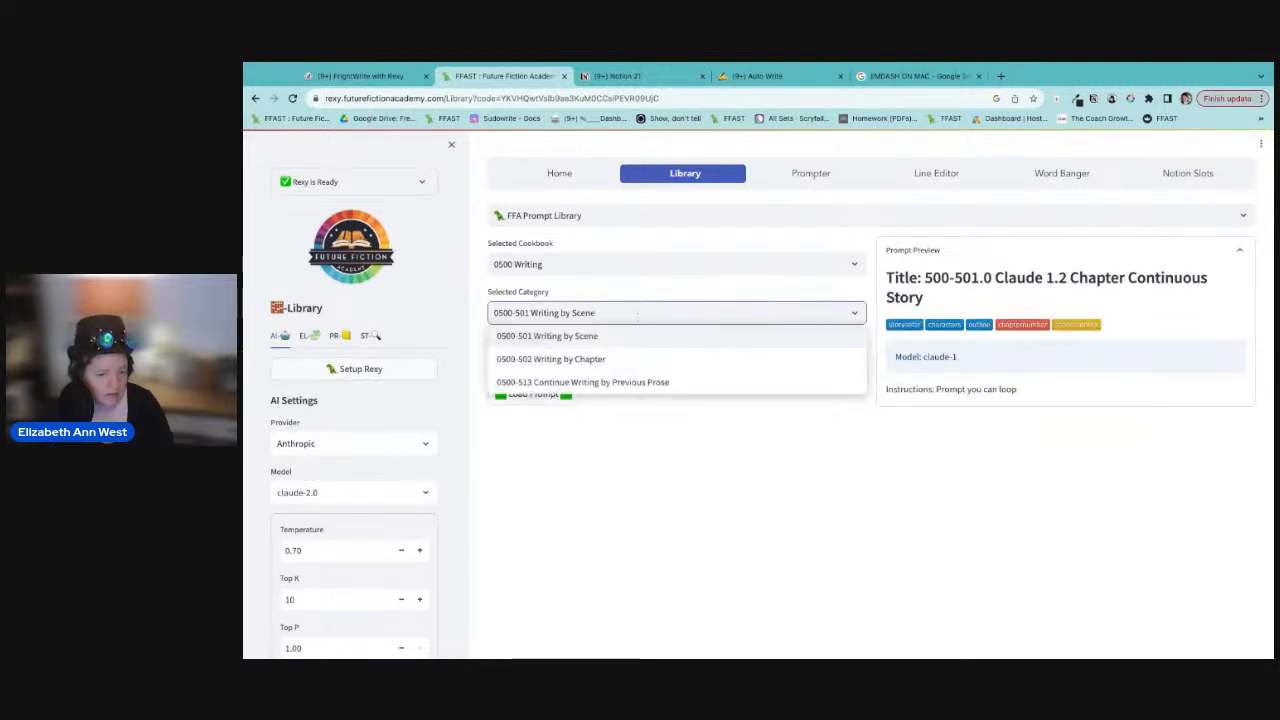
left_click(730, 460)
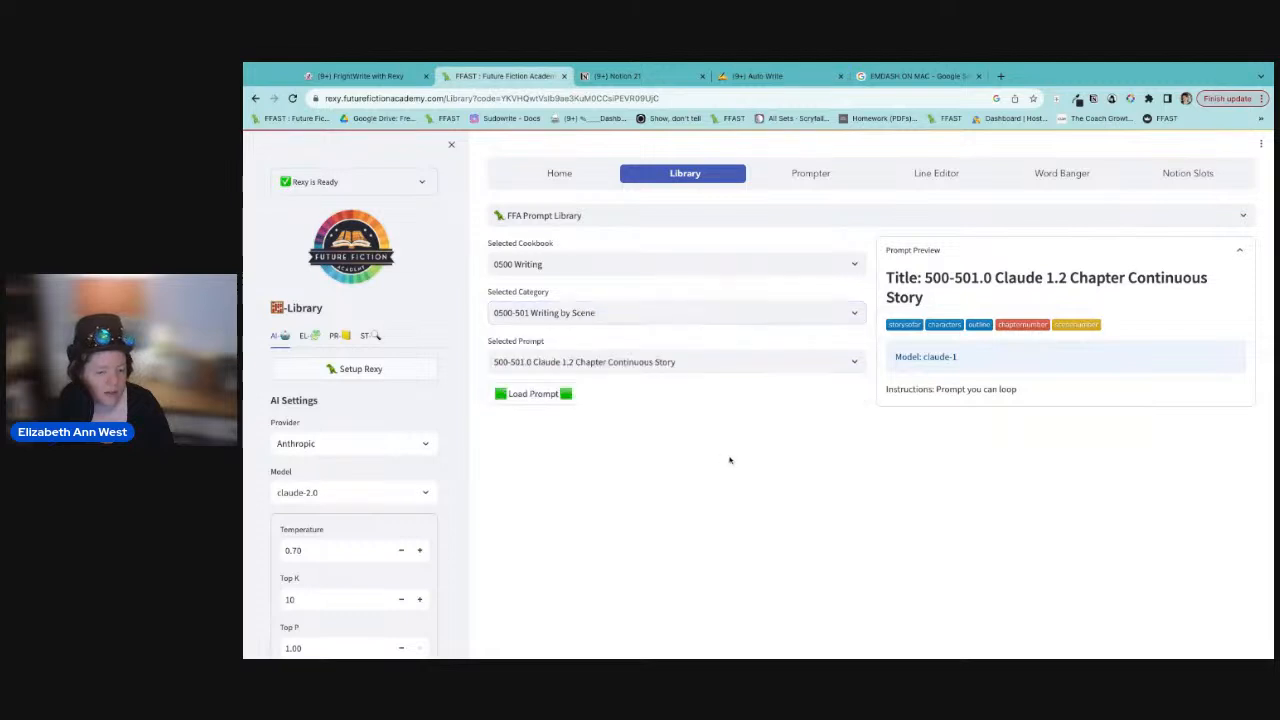
Step: Try the 0500-513 Continue Writing by Previous Prose category with its 500-513.0 Long Test prompt
left_click(663, 315)
left_click(644, 380)
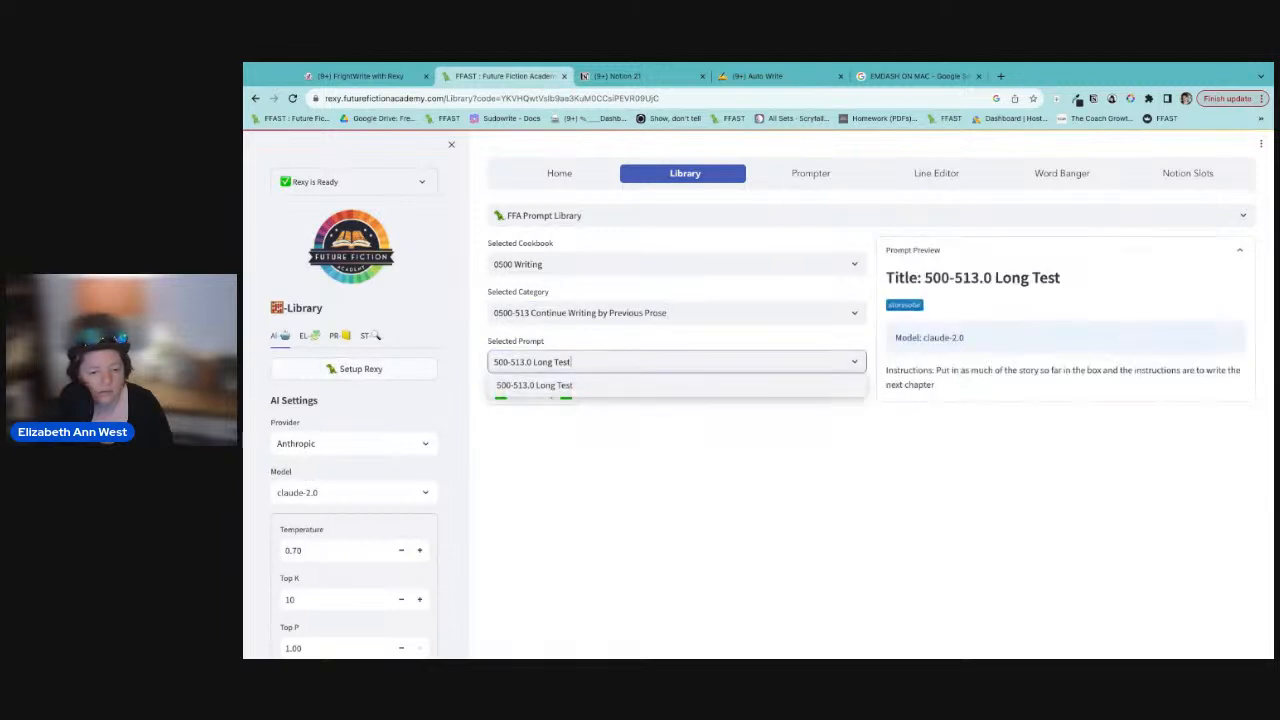
left_click(663, 362)
left_click(543, 386)
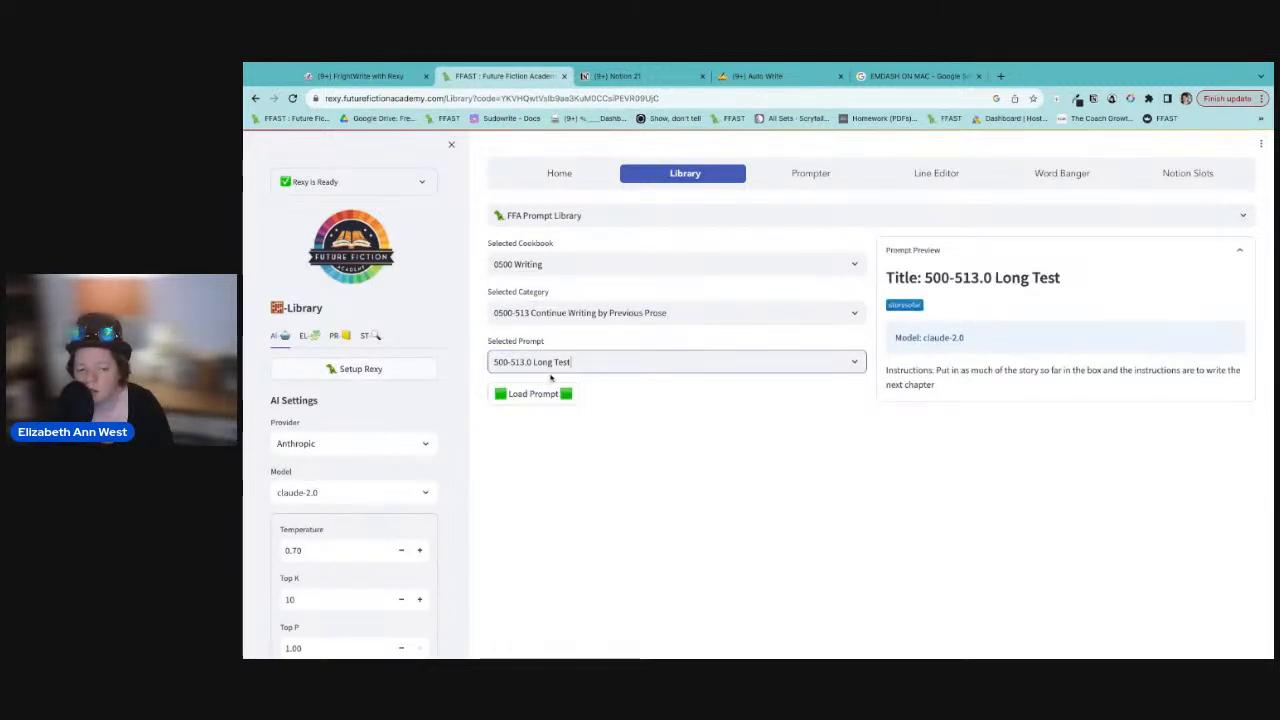
Step: Select the 500-501.0 Claude 2.0 Chapter Continuous Story prompt from the Writing by Scene category and load it into the Prompter
left_click(636, 313)
left_click(620, 337)
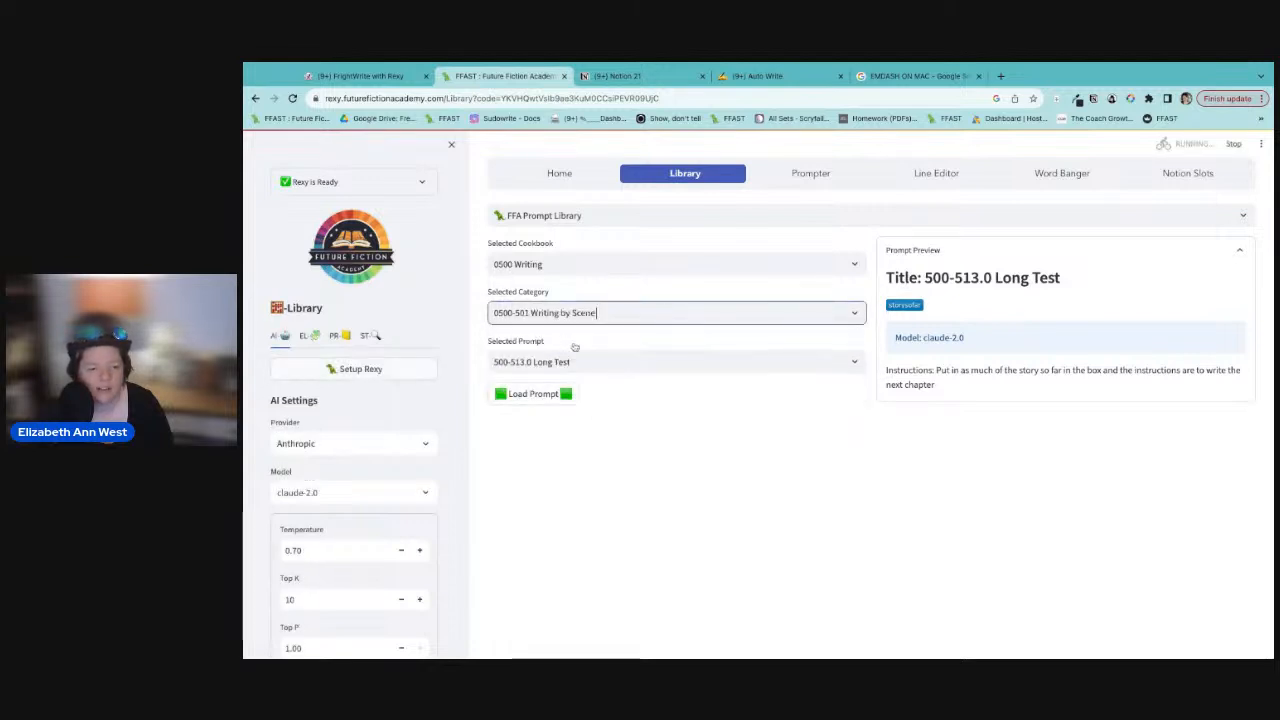
left_click(619, 358)
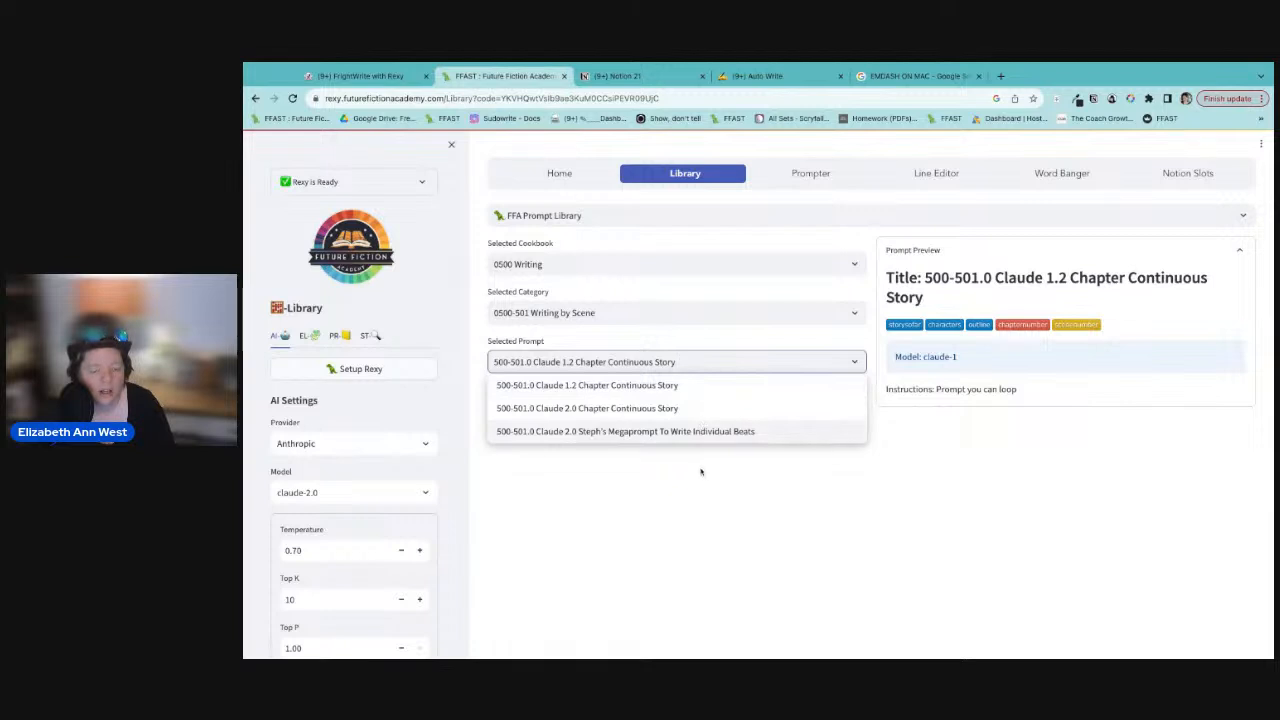
left_click(696, 405)
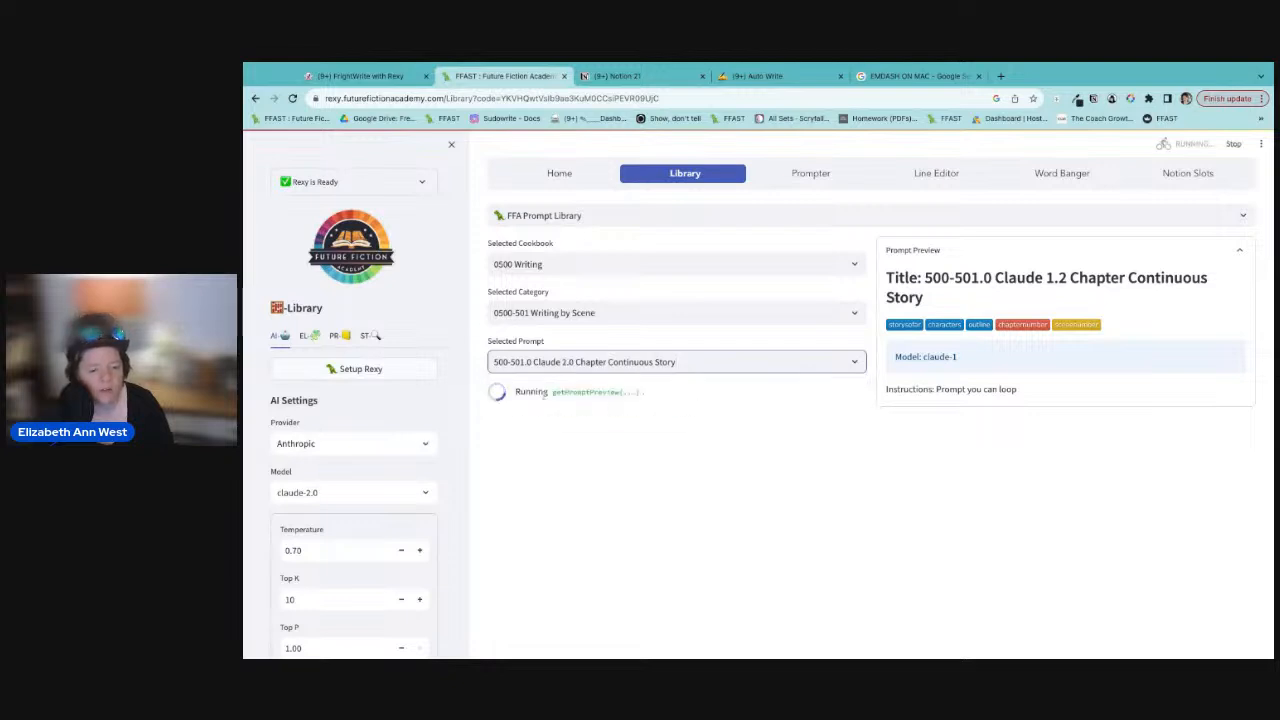
left_click(549, 397)
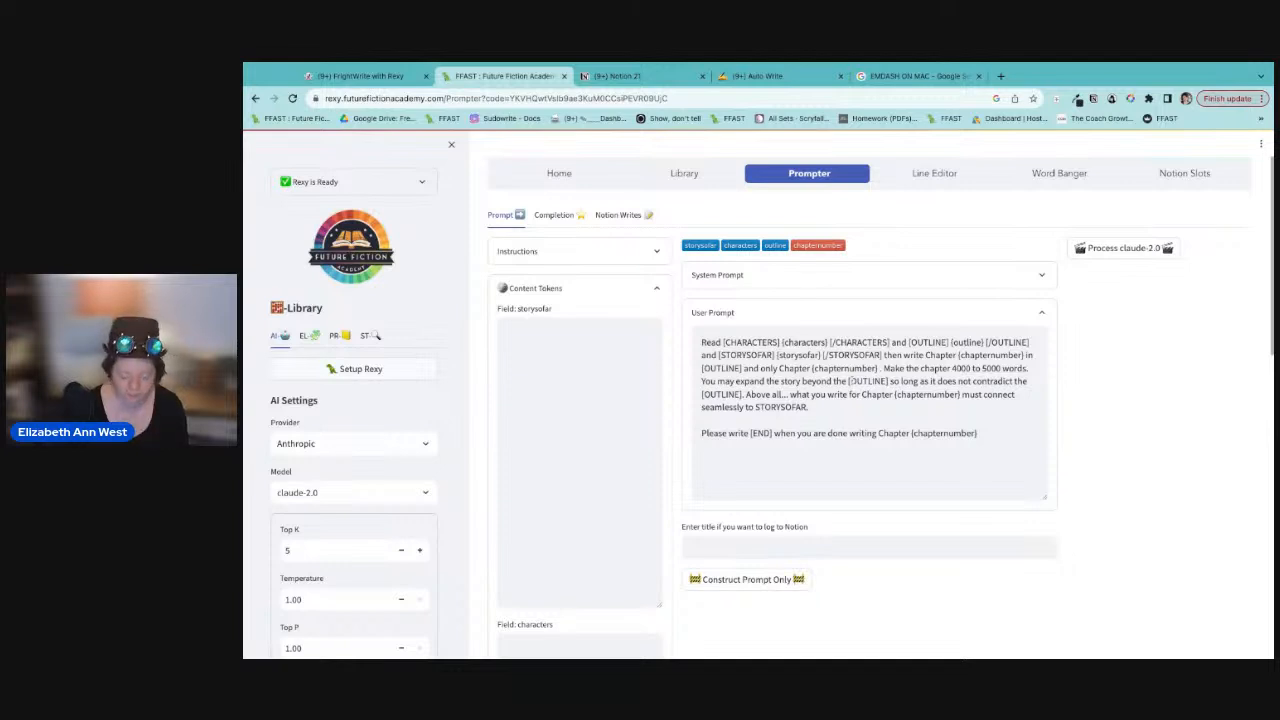
Step: Display the Notion slot contents beside the prompt and enter {n2} as the characters content token
left_click(832, 367)
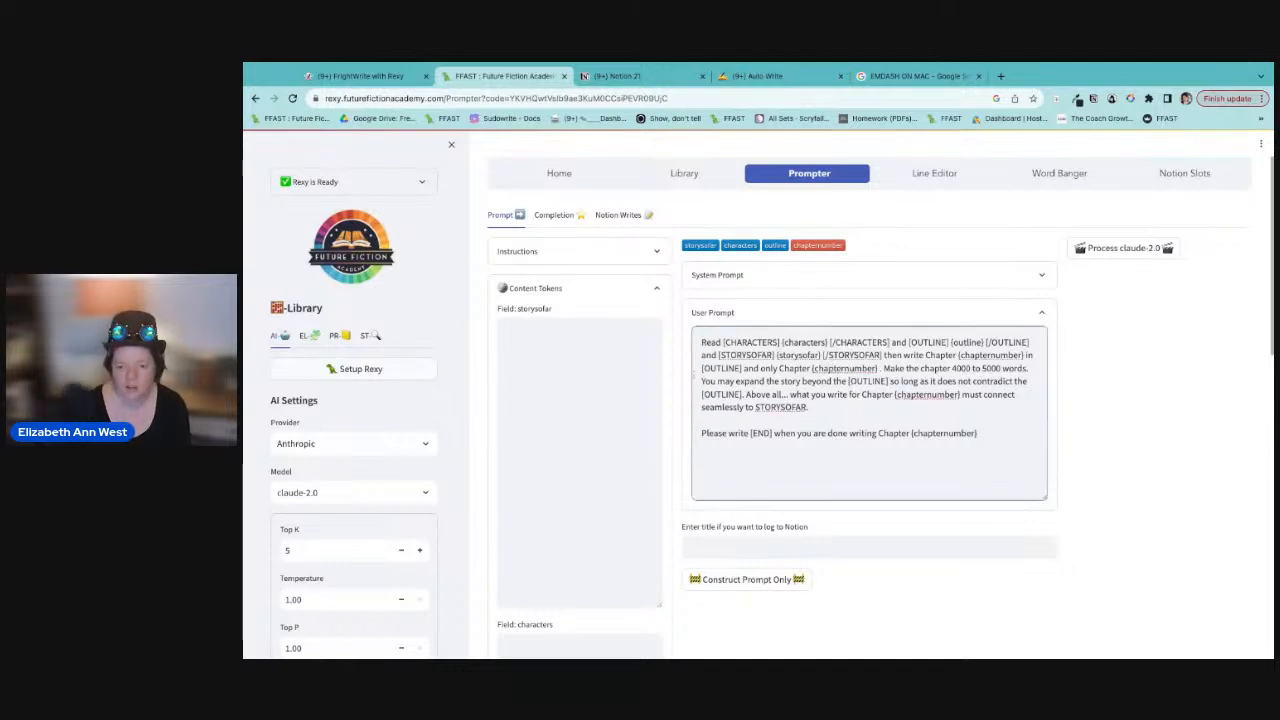
scroll(588, 408, "down", 3)
left_click(588, 408)
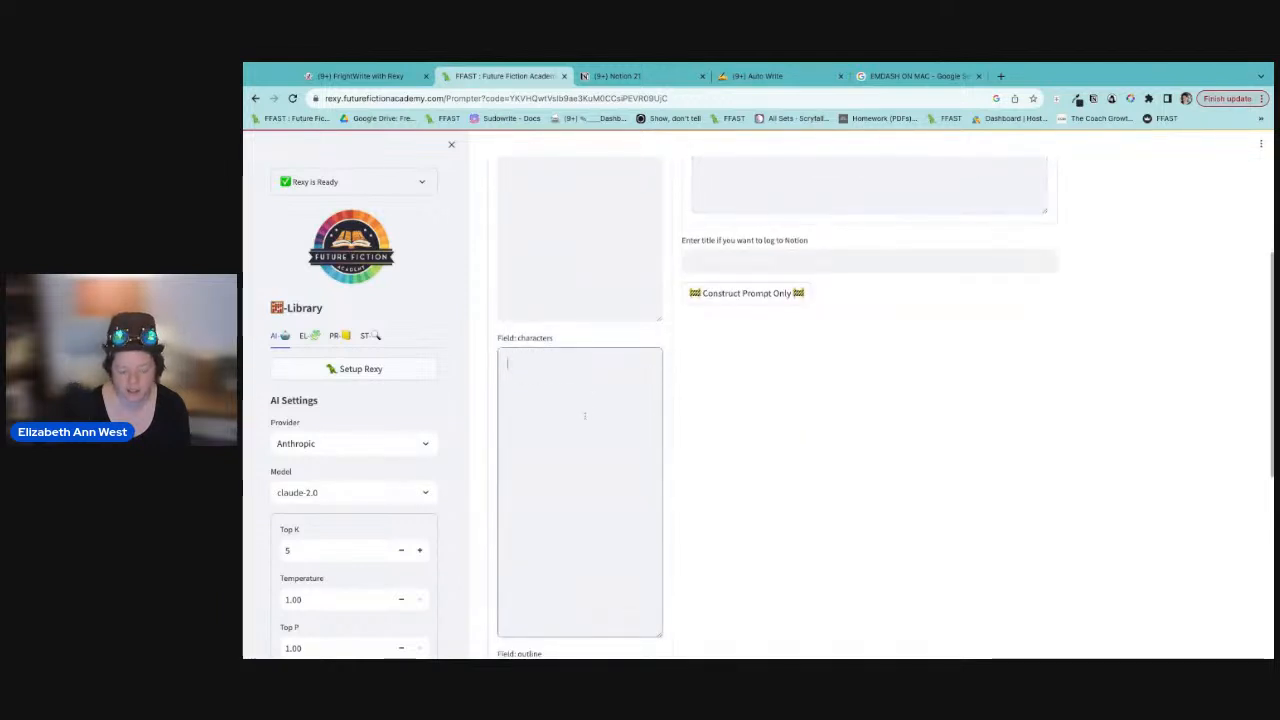
type("{n")
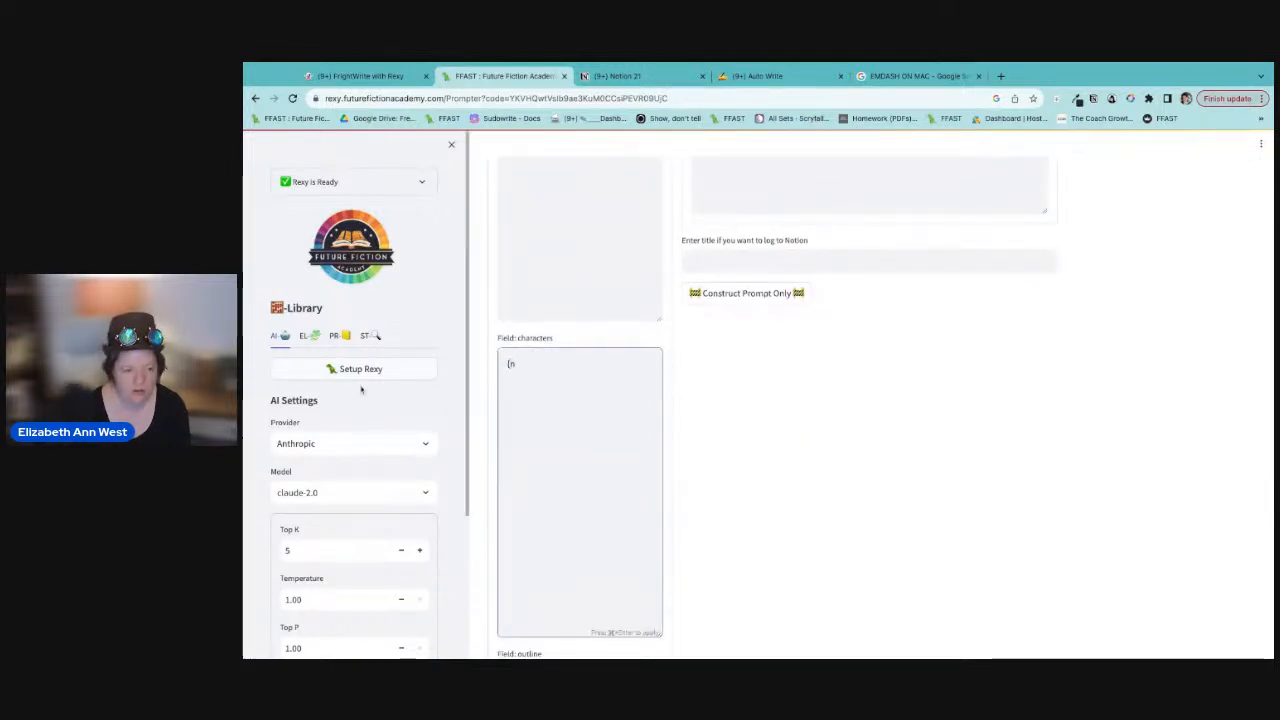
left_click(304, 338)
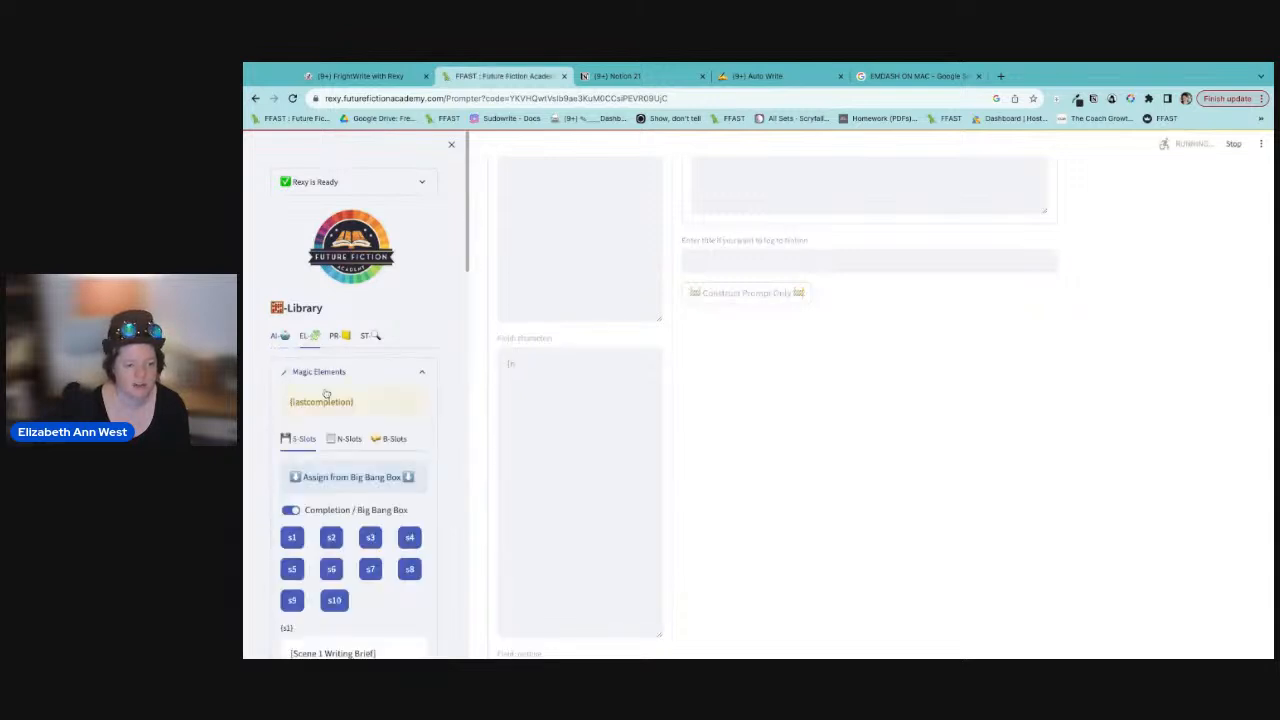
left_click(350, 440)
scroll(353, 443, "down", 3)
left_click(527, 375)
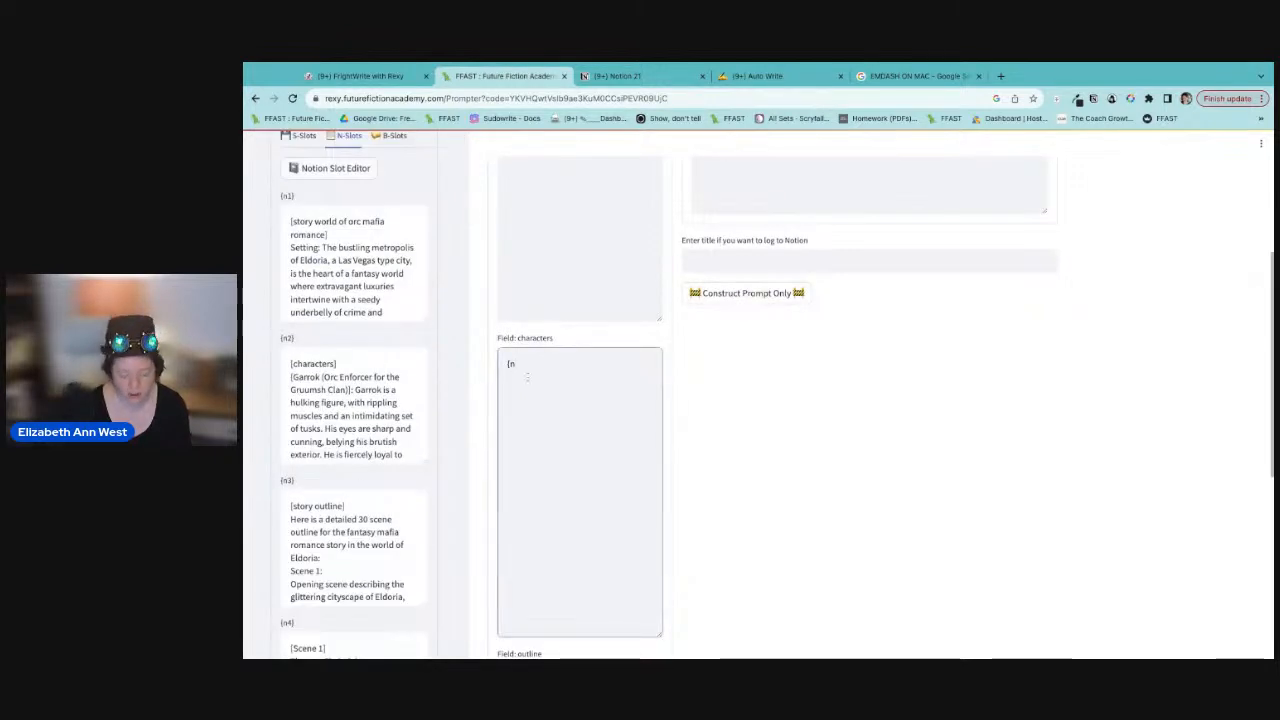
type("2")
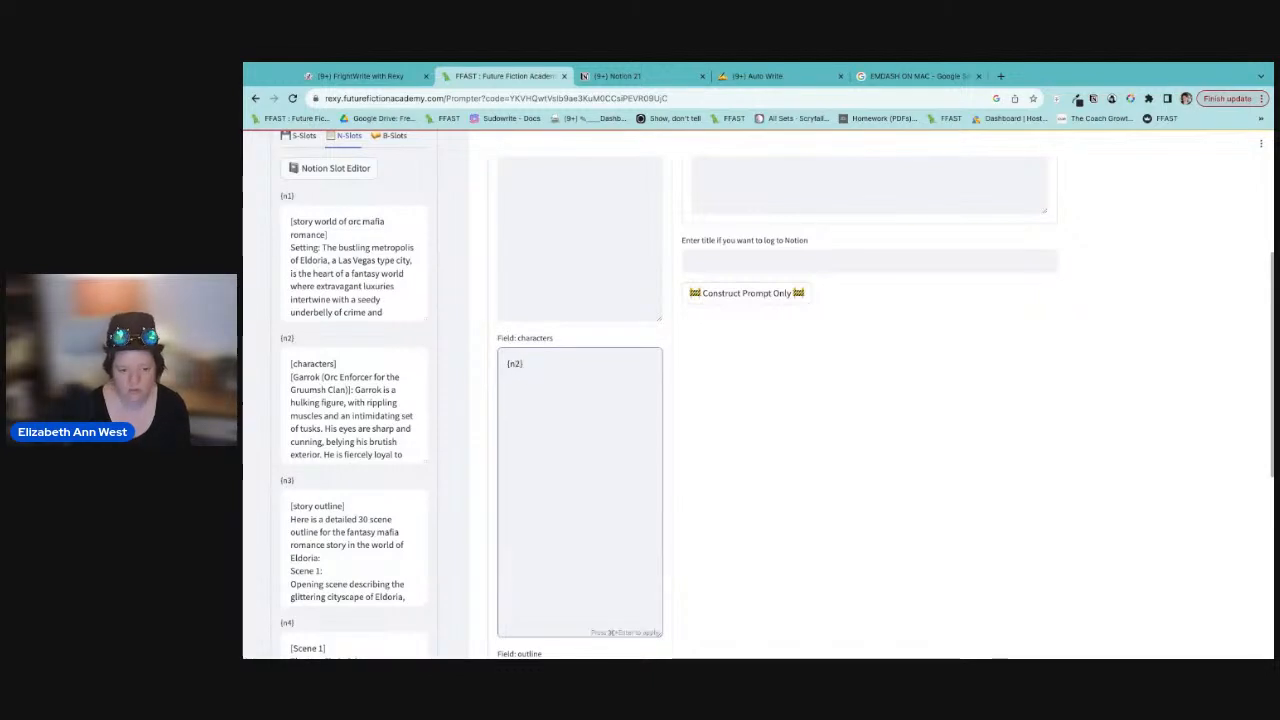
Step: Clear the characters content token and replace the whole [CHARACTERS] block in the user prompt with {n2}
scroll(601, 440, "up", 3)
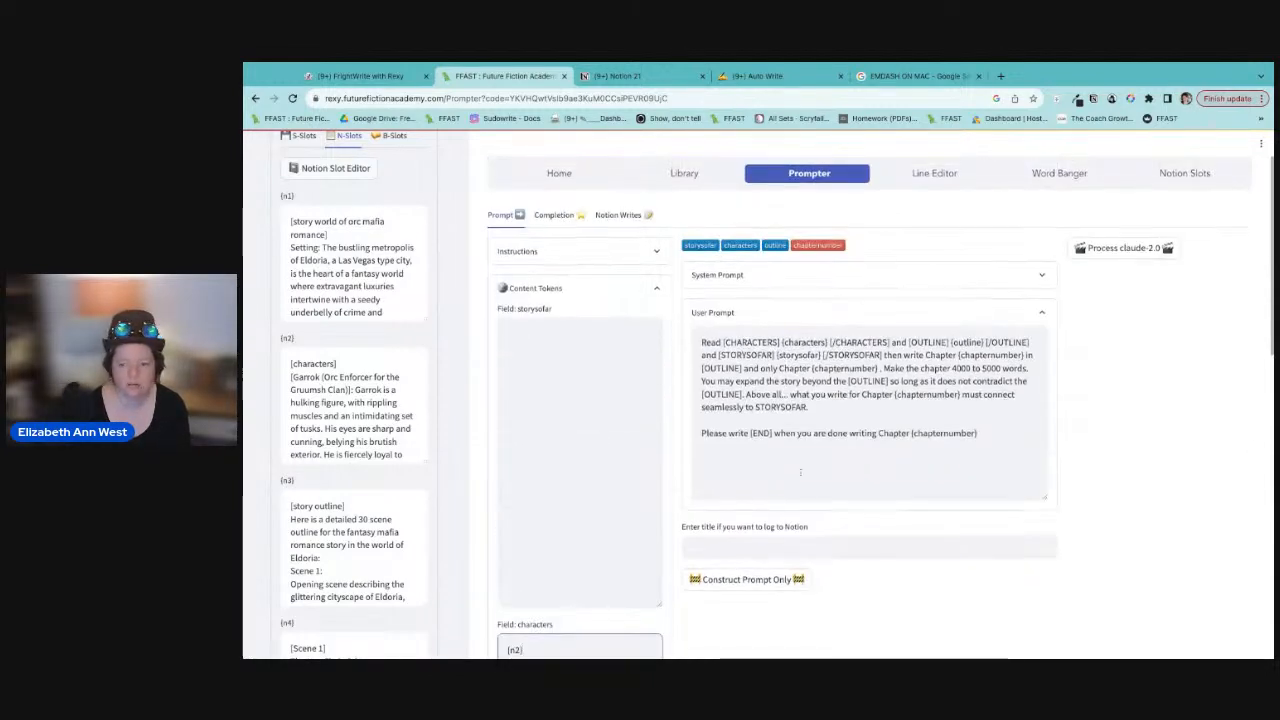
scroll(545, 533, "down", 1)
triple_click(545, 533)
key("BackSpace")
left_click(828, 221)
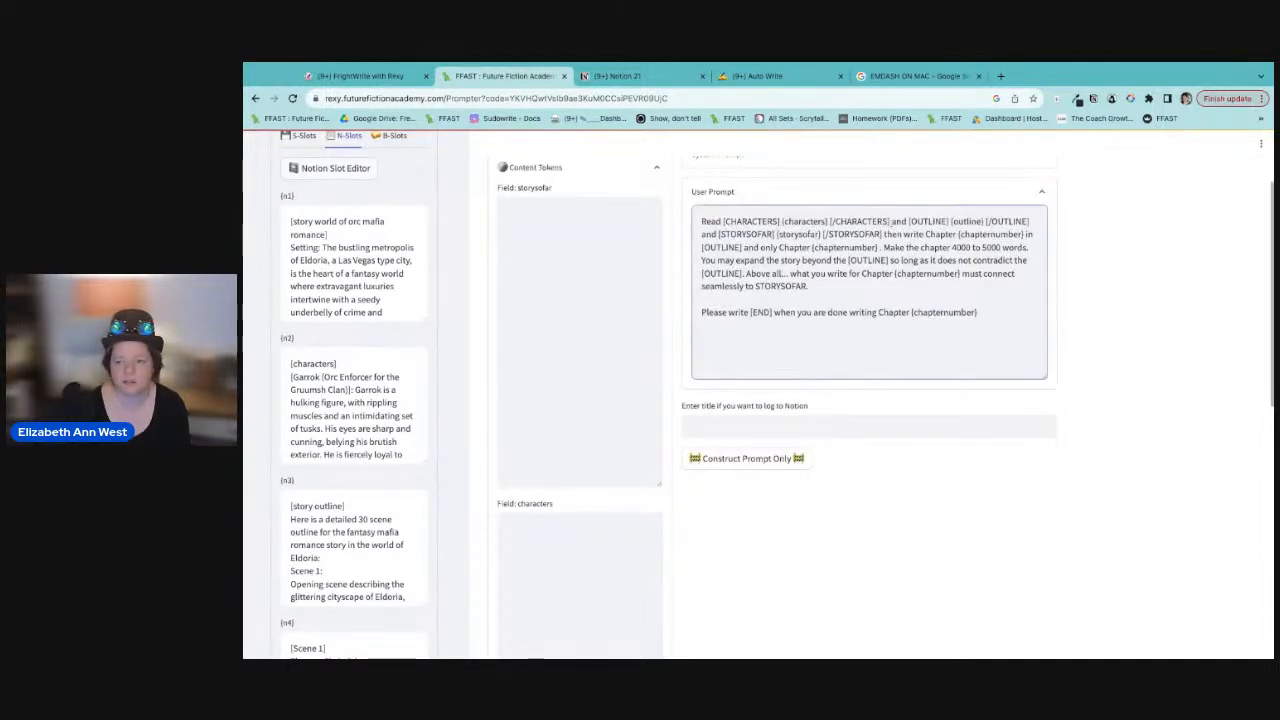
left_click_drag(890, 221, 723, 221)
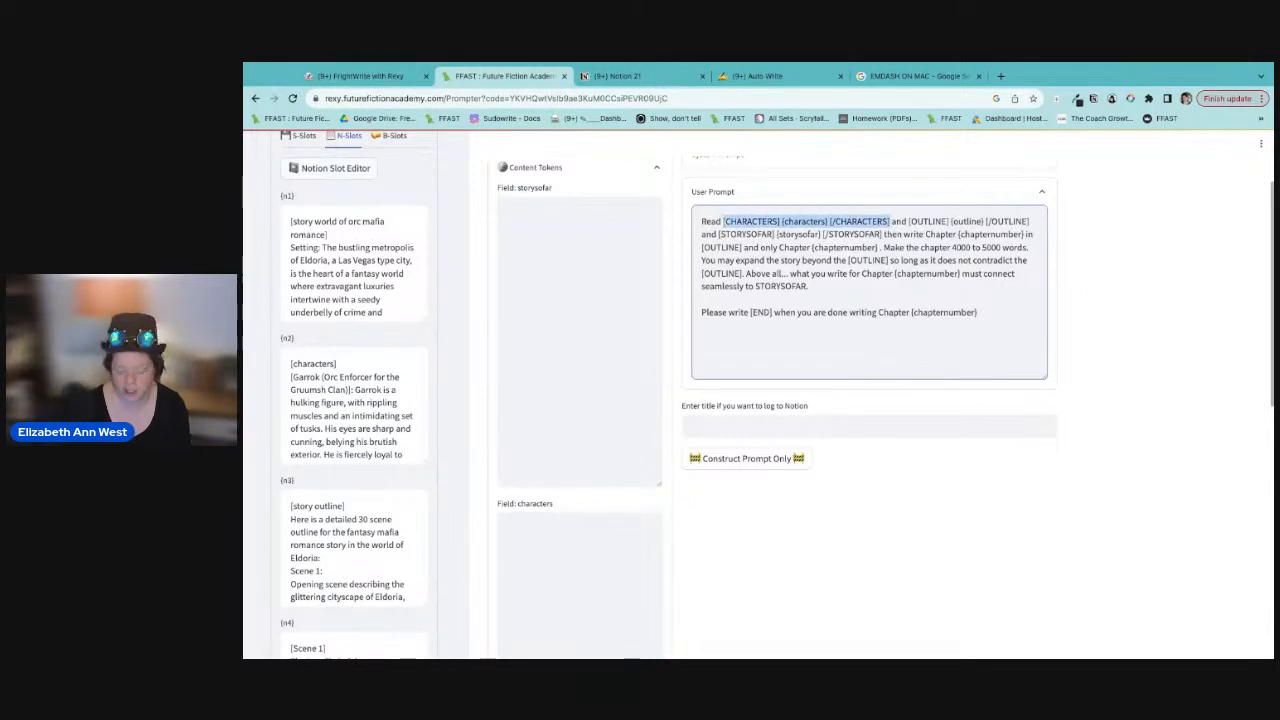
type("{n2}")
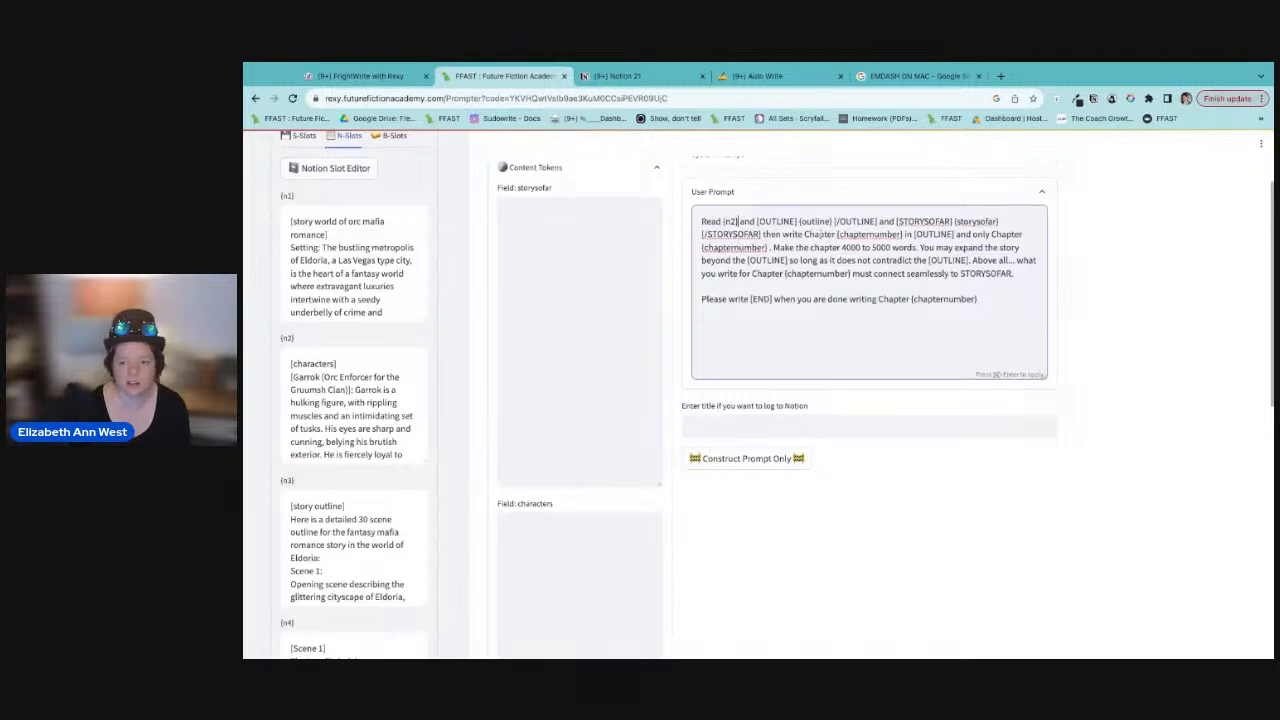
Step: Insert {n1} before {n2} in the user prompt and put it on its own line below Read
left_click(723, 221)
type("{n")
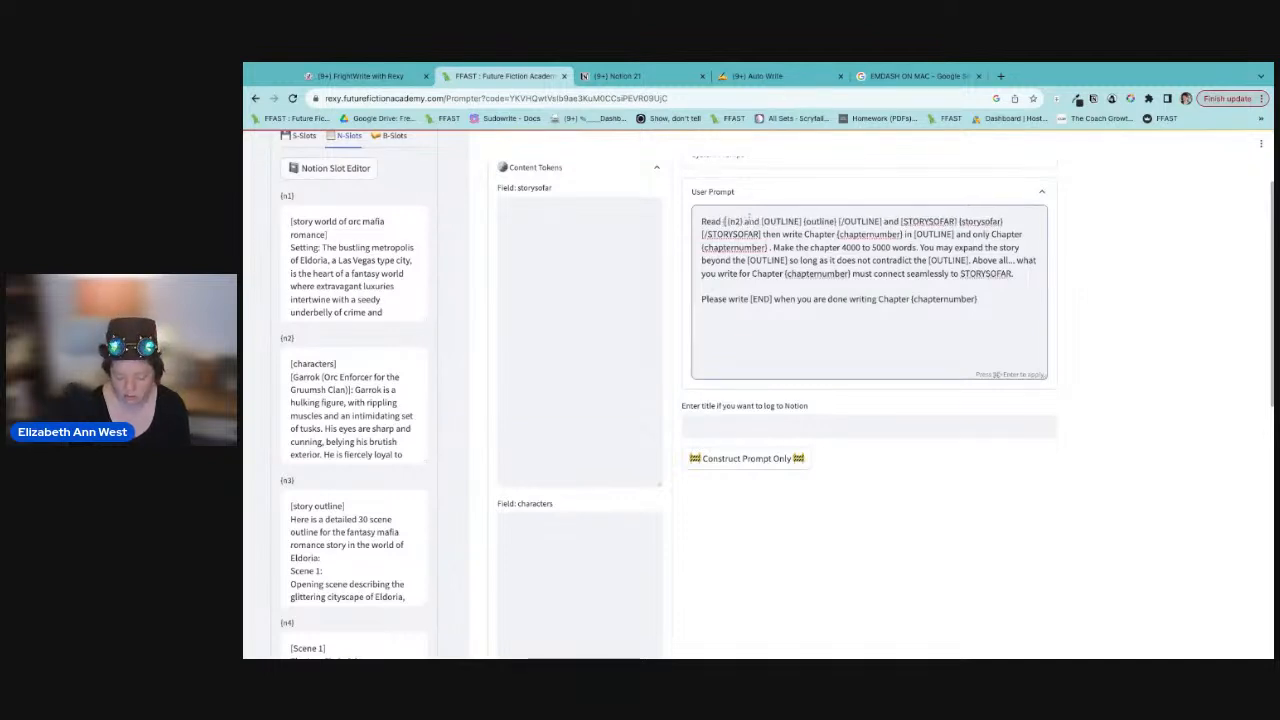
type("1}")
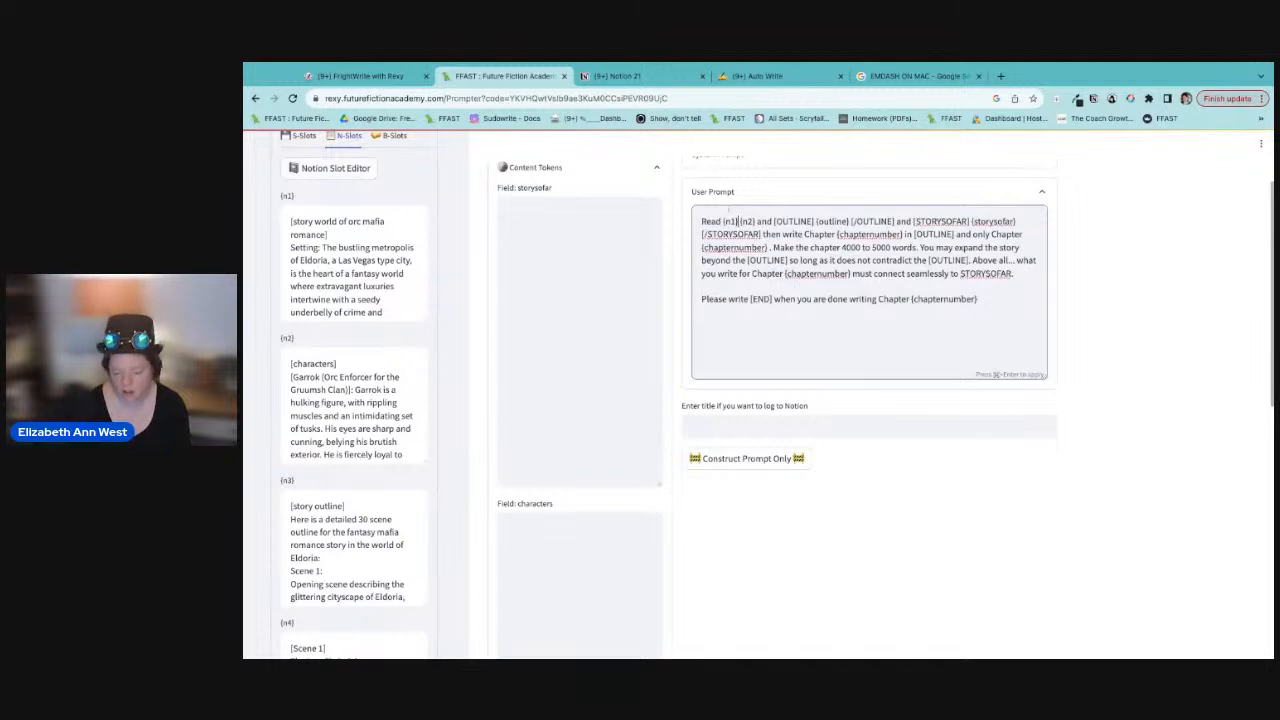
key("Return")
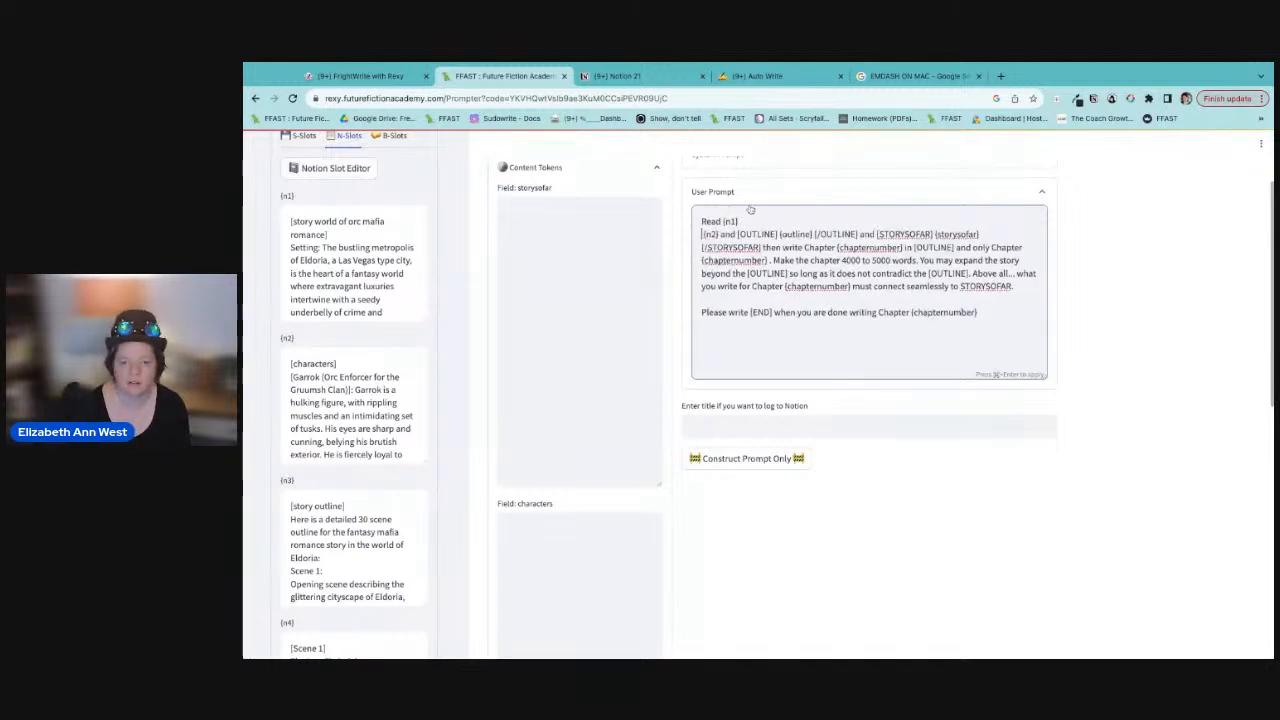
key("Return")
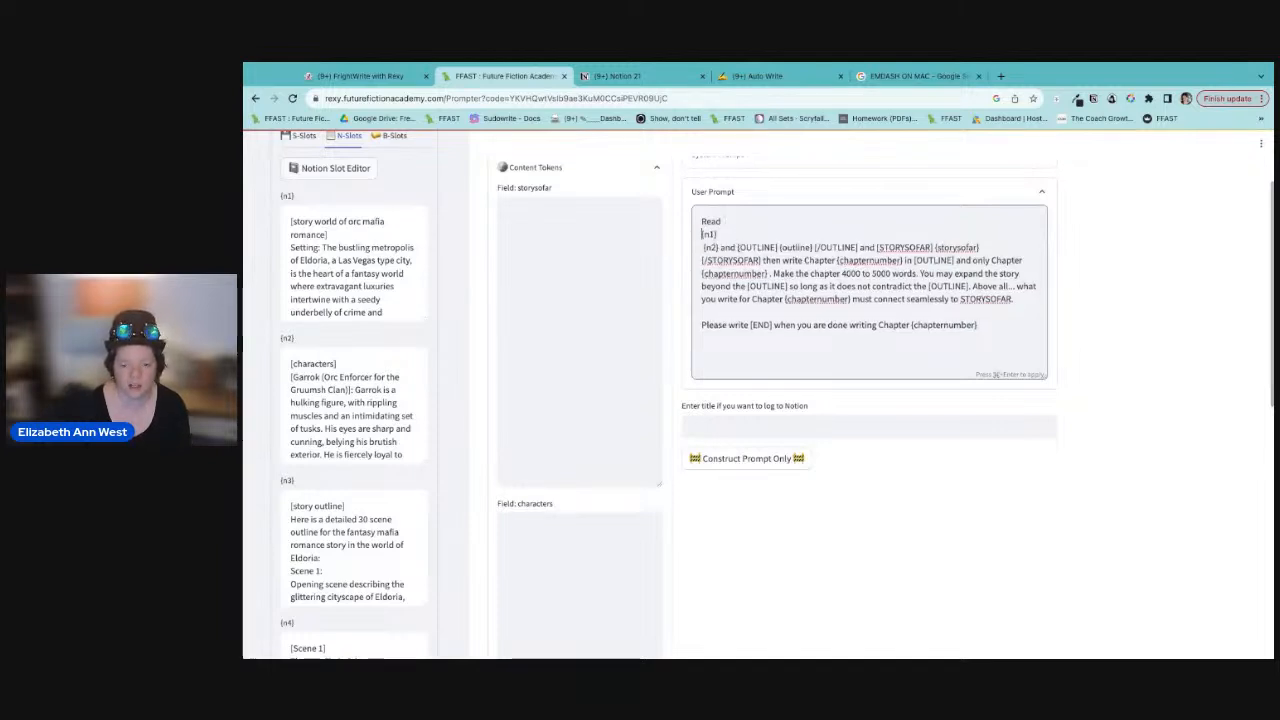
Step: Replace the [OUTLINE] {outline} [/OUTLINE] block in the user prompt with {n3}, starting on a new line
left_click_drag(737, 247, 858, 247)
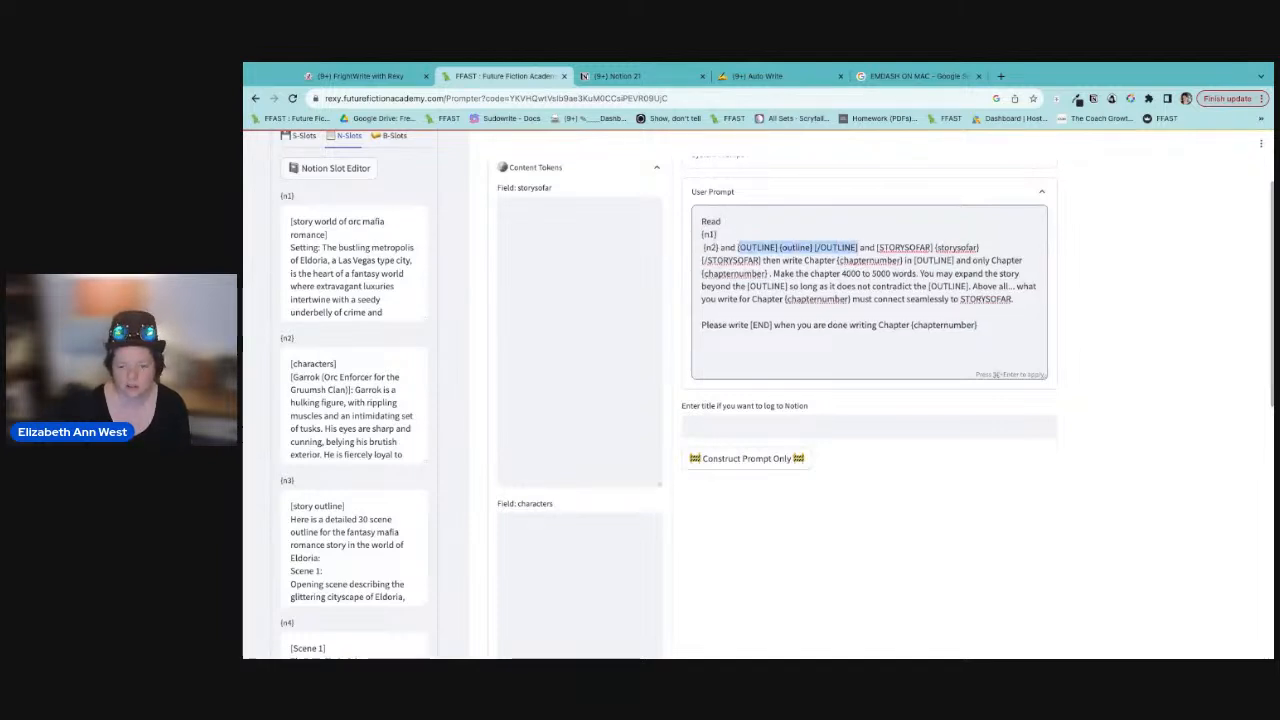
type("[{n3}")
left_click(740, 250)
key("BackSpace")
key("Return")
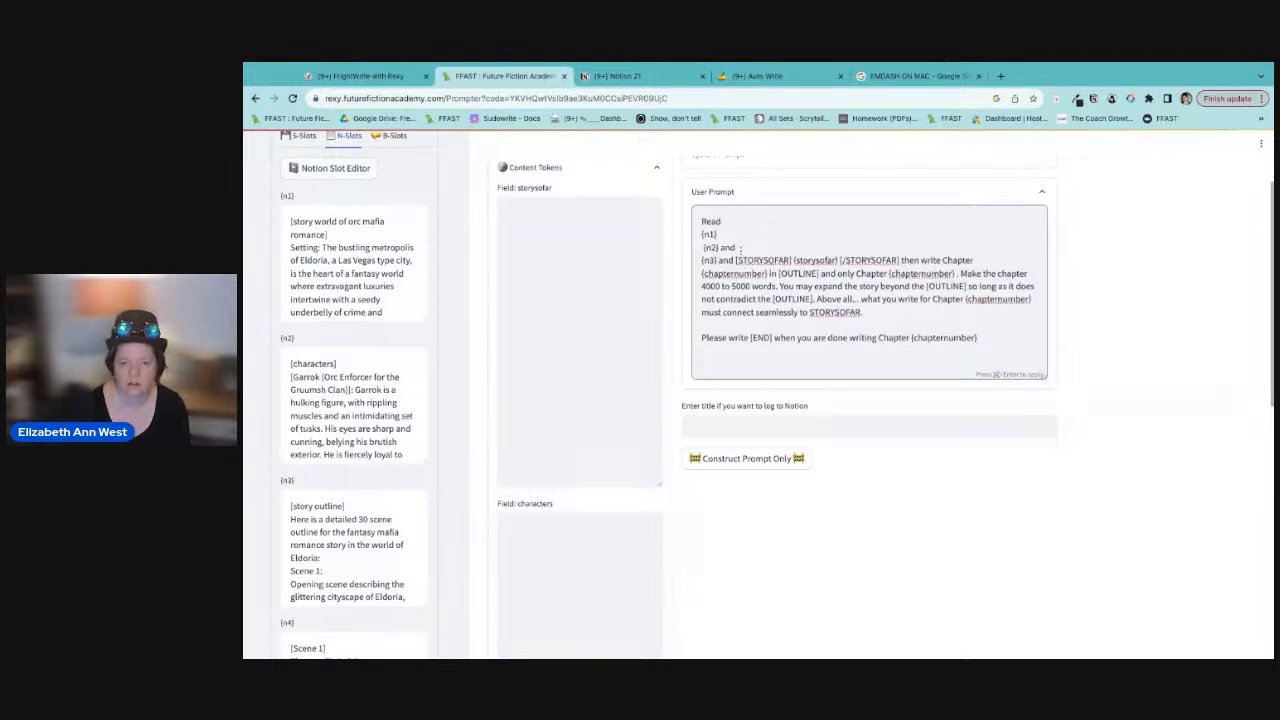
Step: Replace the {storysofar} token between the STORYSOFAR tags with a reference to Notion slot n4
left_click_drag(839, 260, 786, 262)
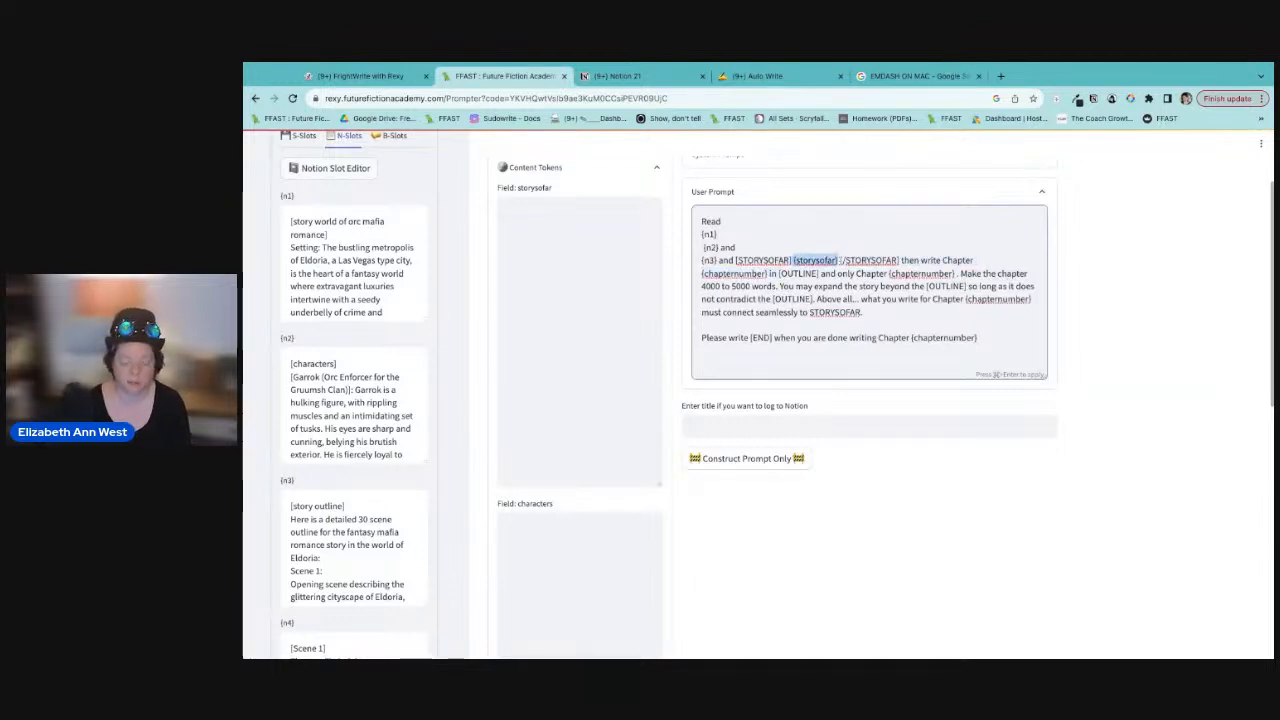
type("n{4}")
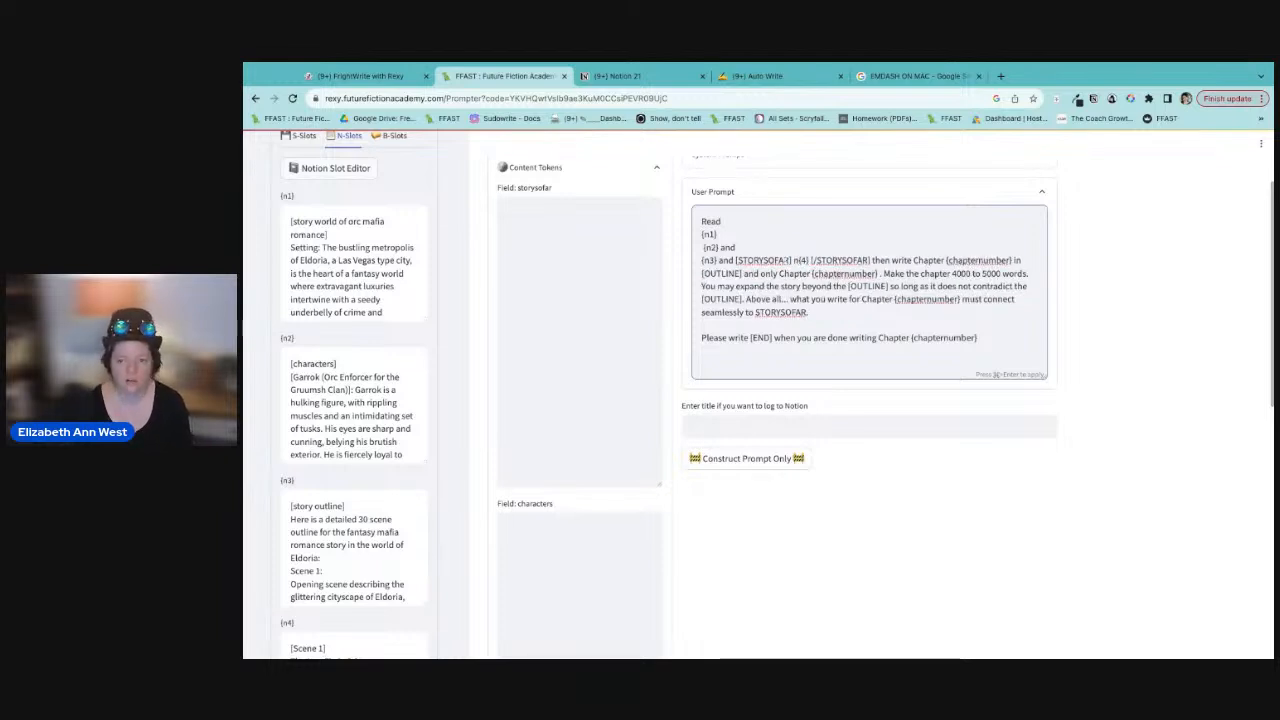
left_click(801, 260)
key("BackSpace")
key("Left")
type("{")
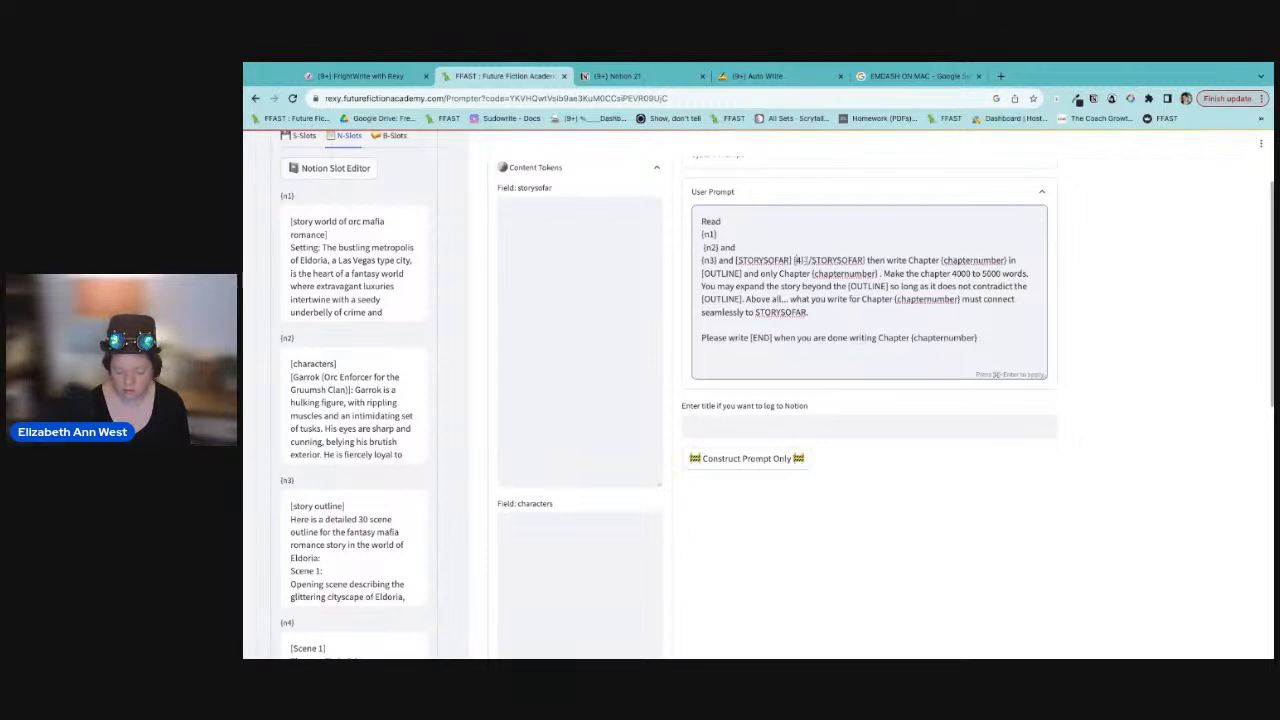
Step: Correct the opening bracket of the n4 slot reference in the user prompt so it reads {n4}
scroll(400, 560, "down", 10)
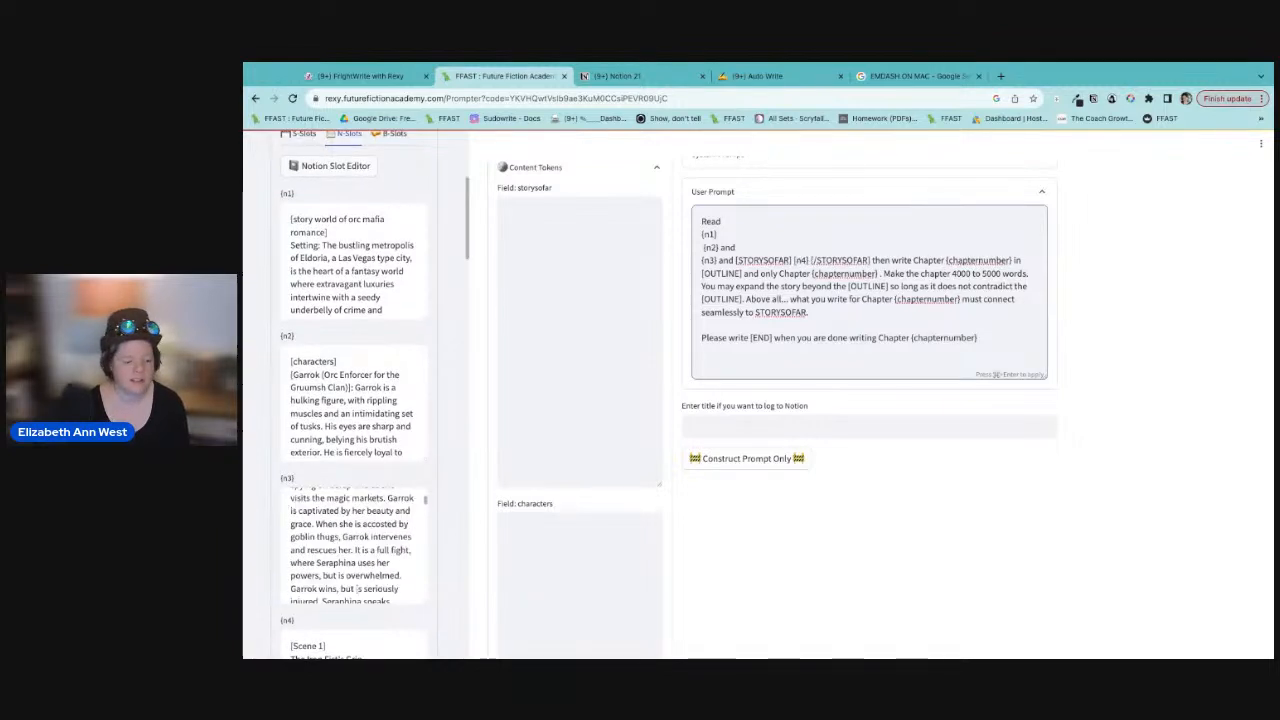
scroll(442, 567, "down", 10)
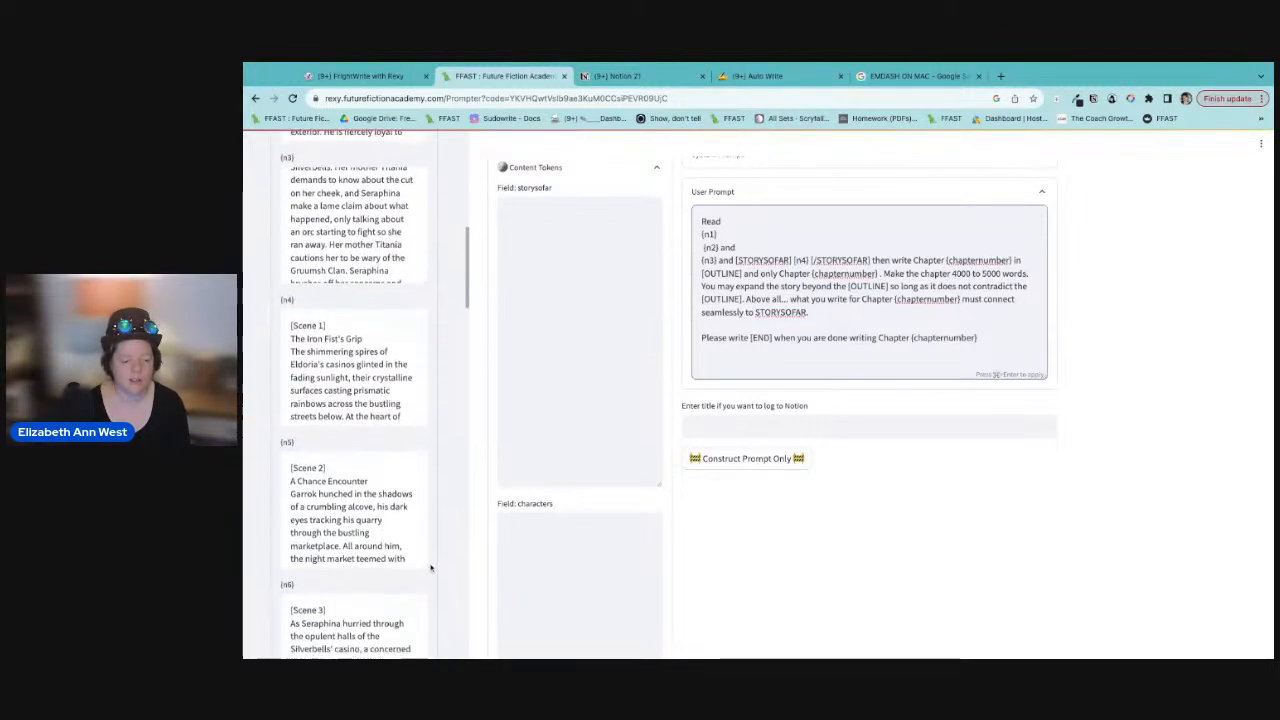
left_click(796, 260)
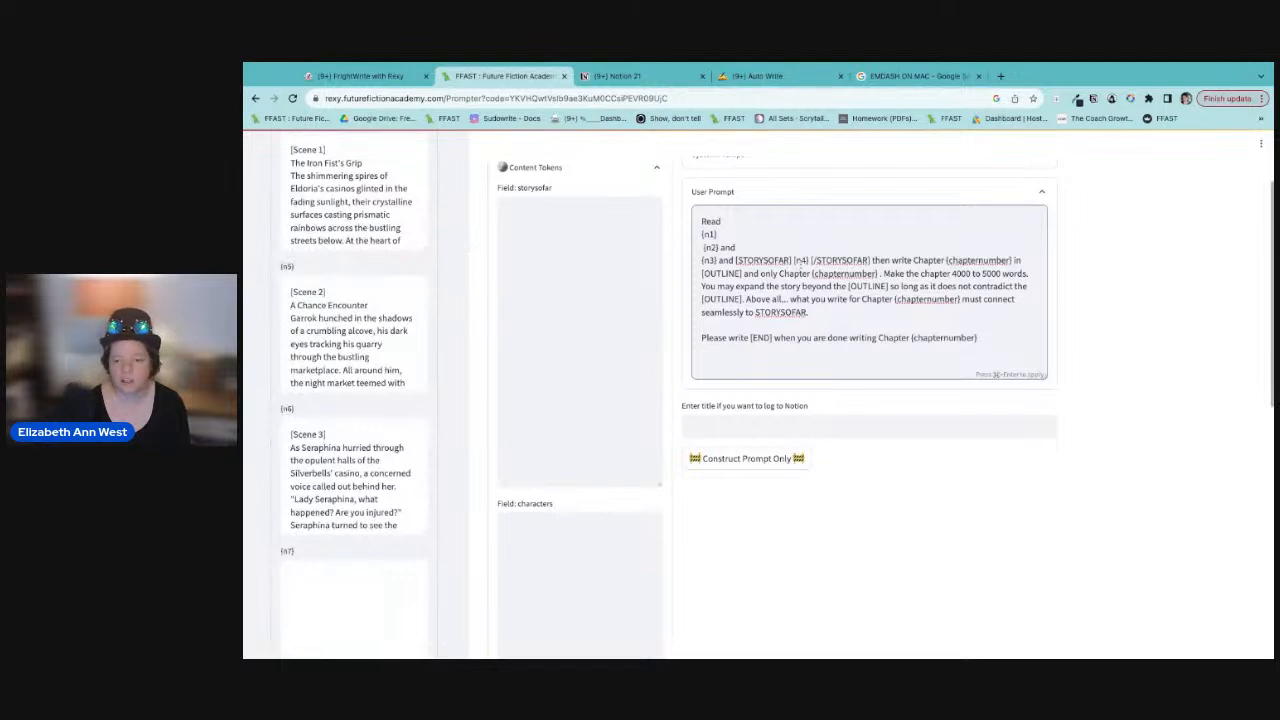
key("BackSpace")
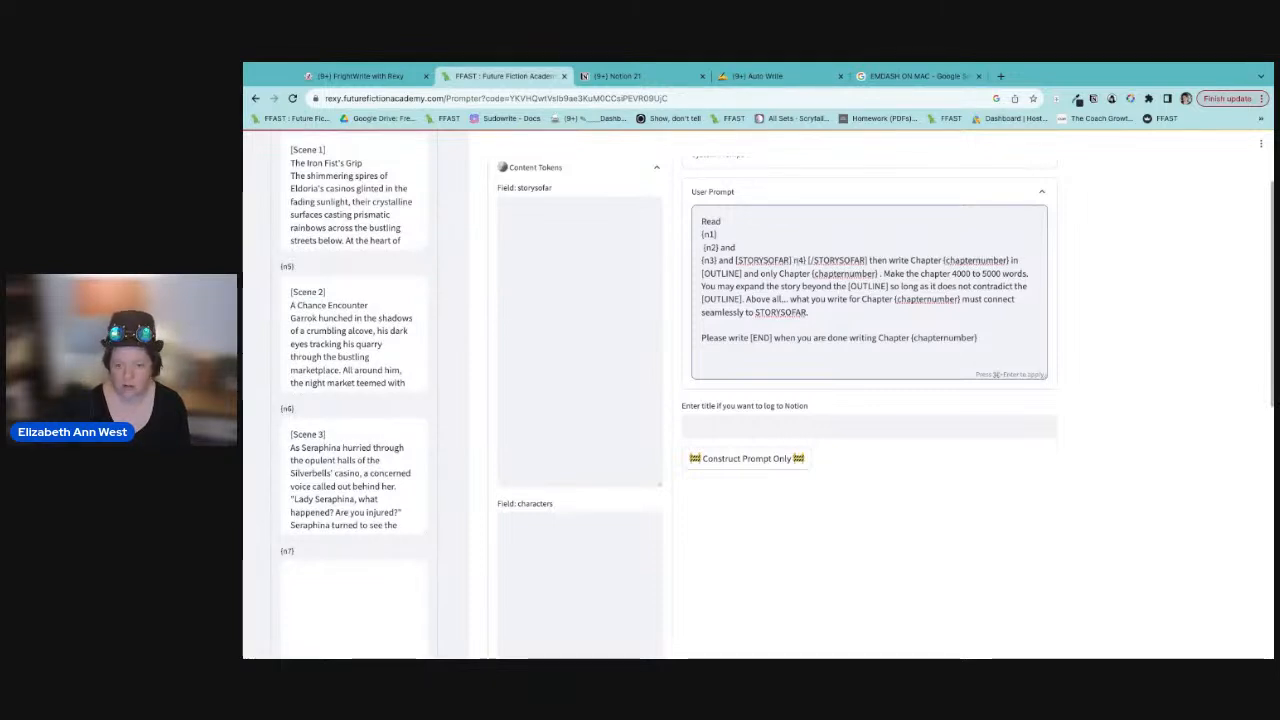
type("{")
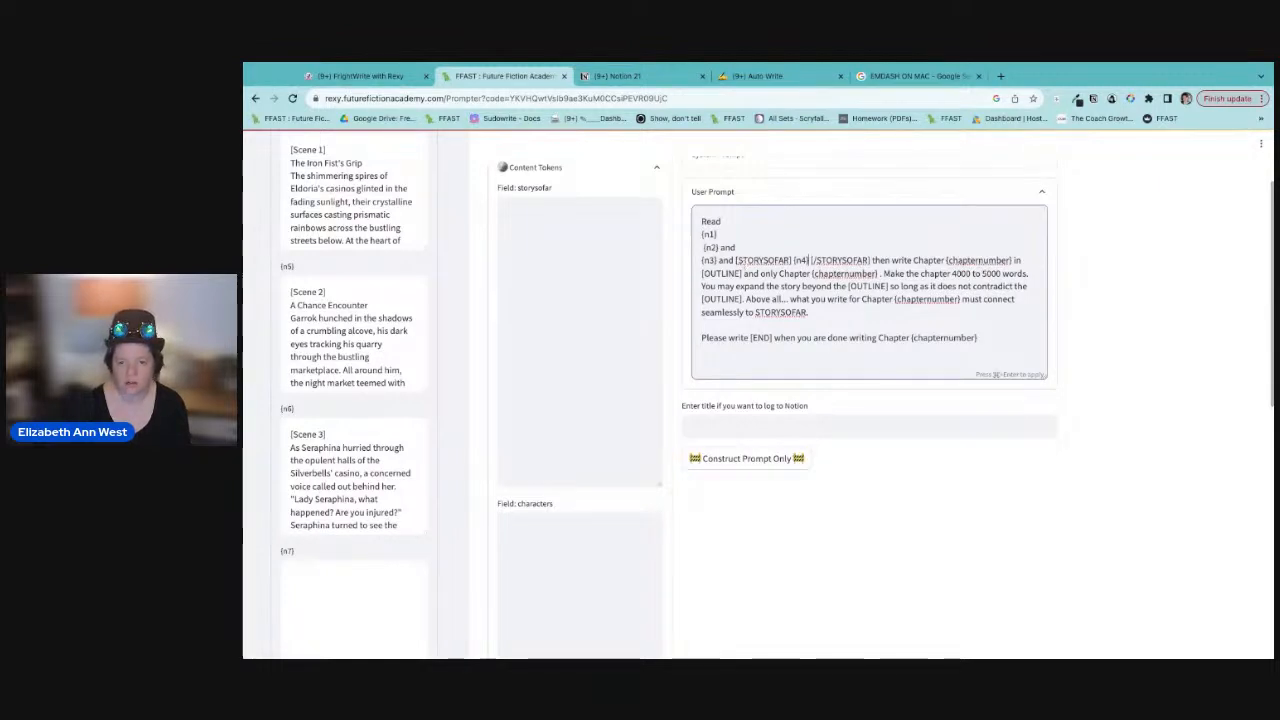
Step: Put [STORYSOFAR], {n4} and the closing STORYSOFAR tag each on a new line in the user prompt
key("Return")
left_click(762, 274)
key("Return")
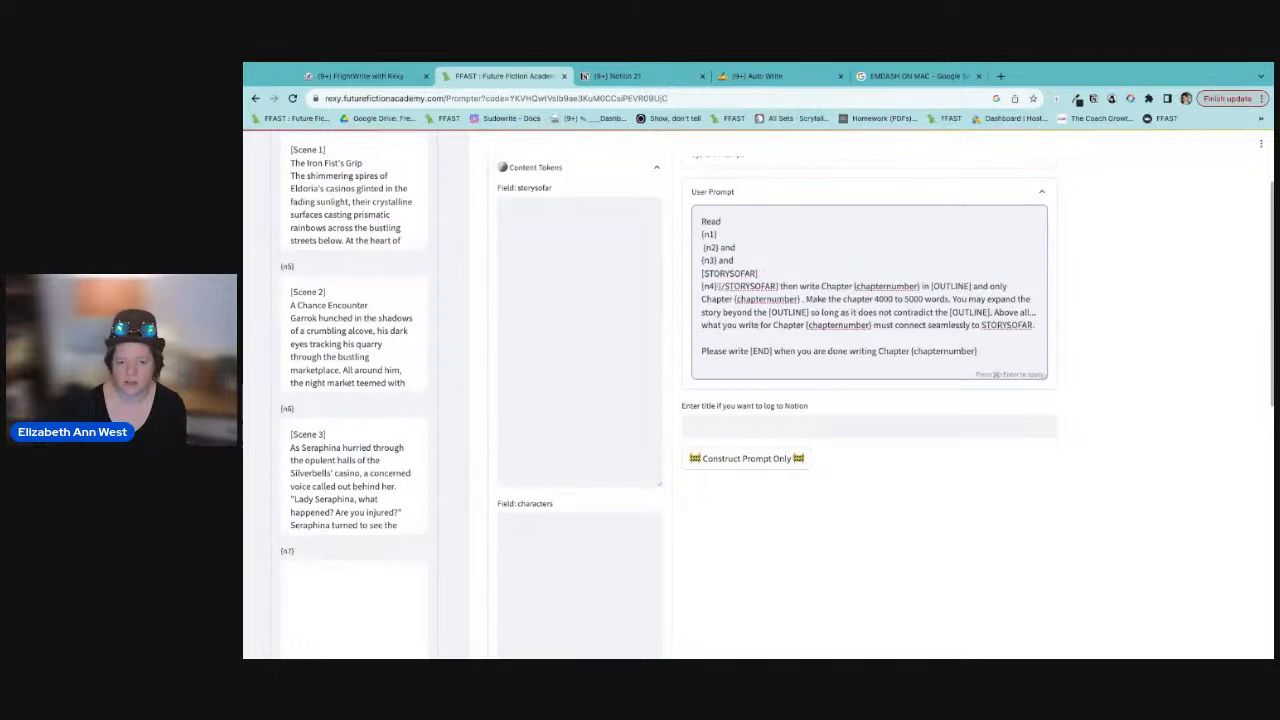
key("Return")
Step: Duplicate {n4} on two new lines before the closing STORYSOFAR tag and change the copies to {n5} and {n6}
left_click_drag(720, 286, 683, 290)
key("super+c")
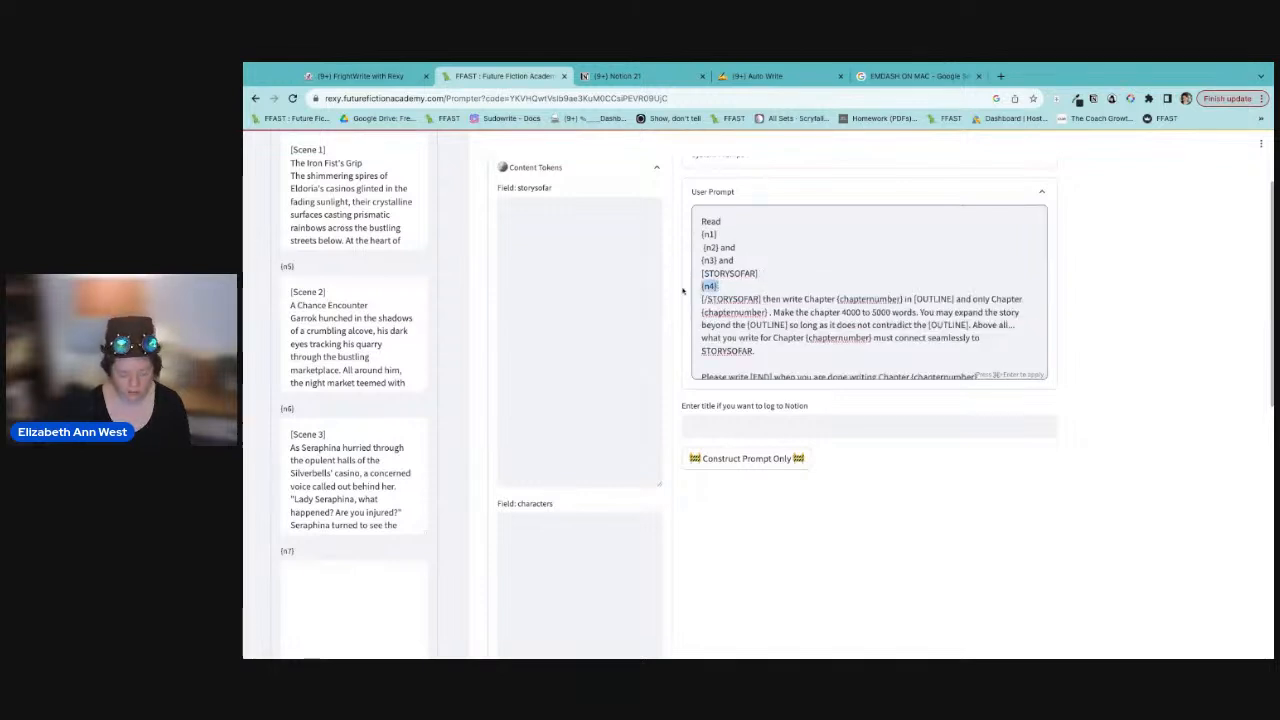
left_click(733, 286)
key("Return")
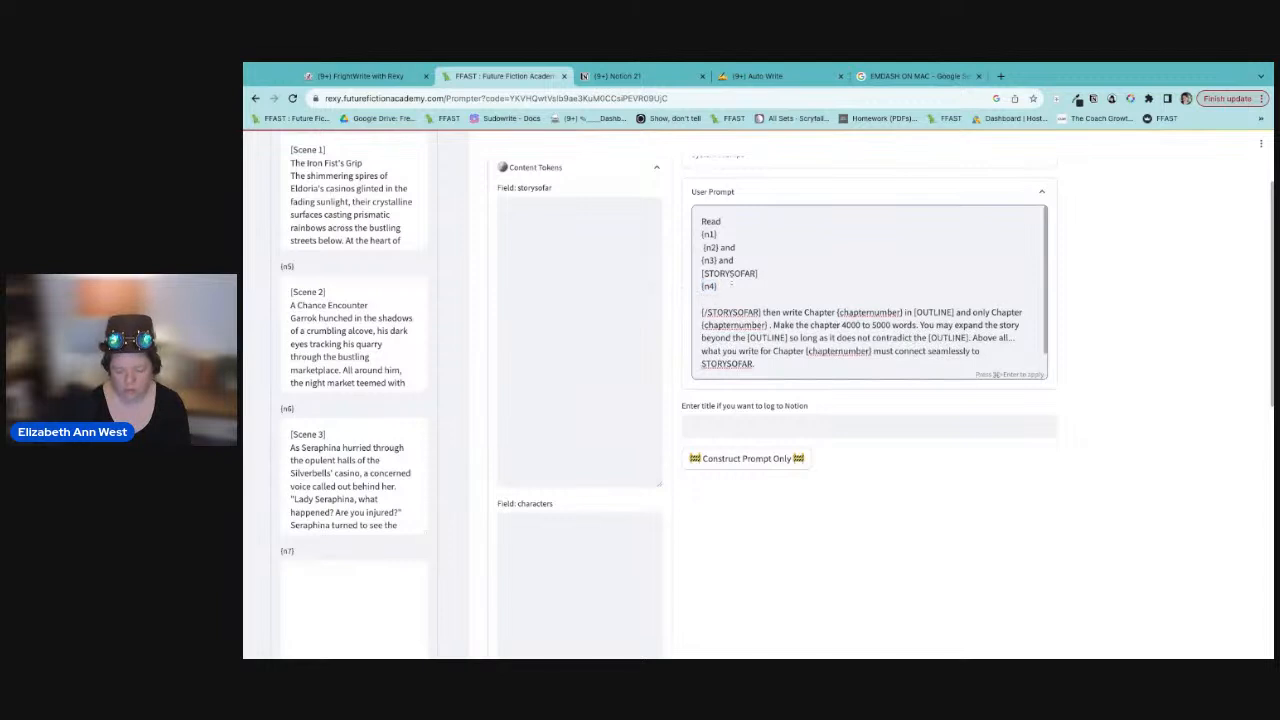
key("super+v")
key("Return")
key("super+v")
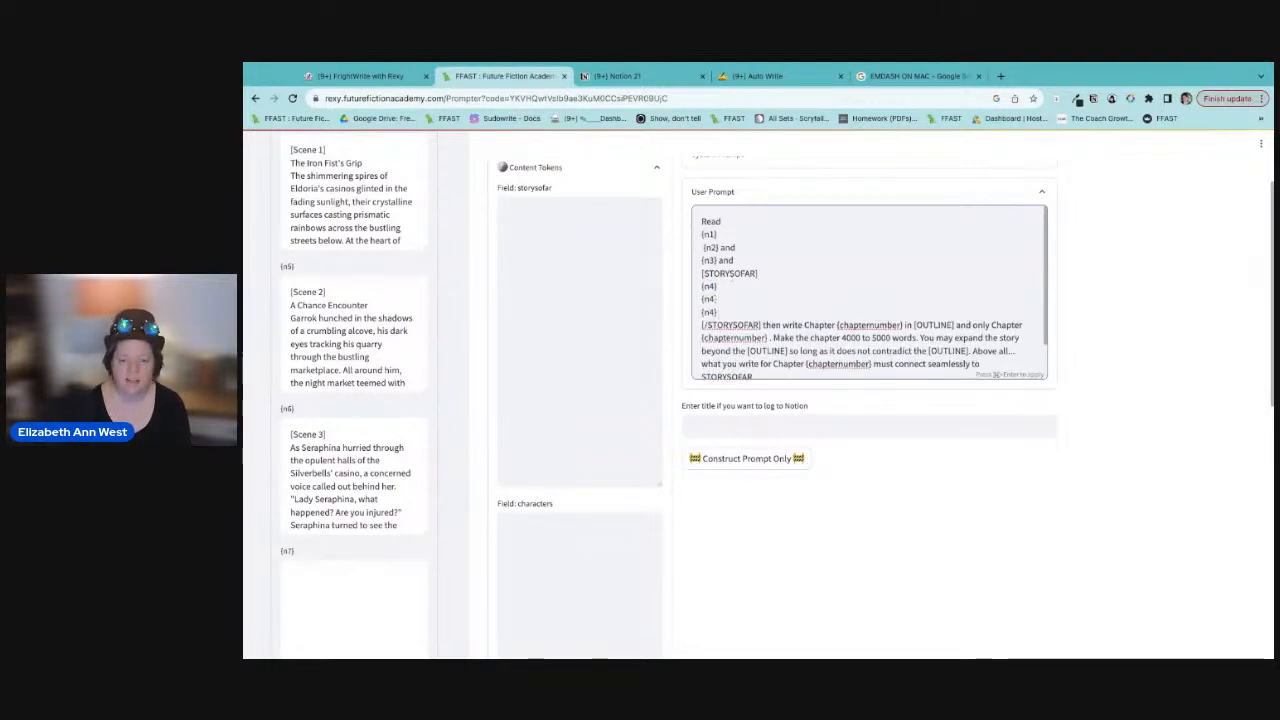
key("BackSpace")
type("6")
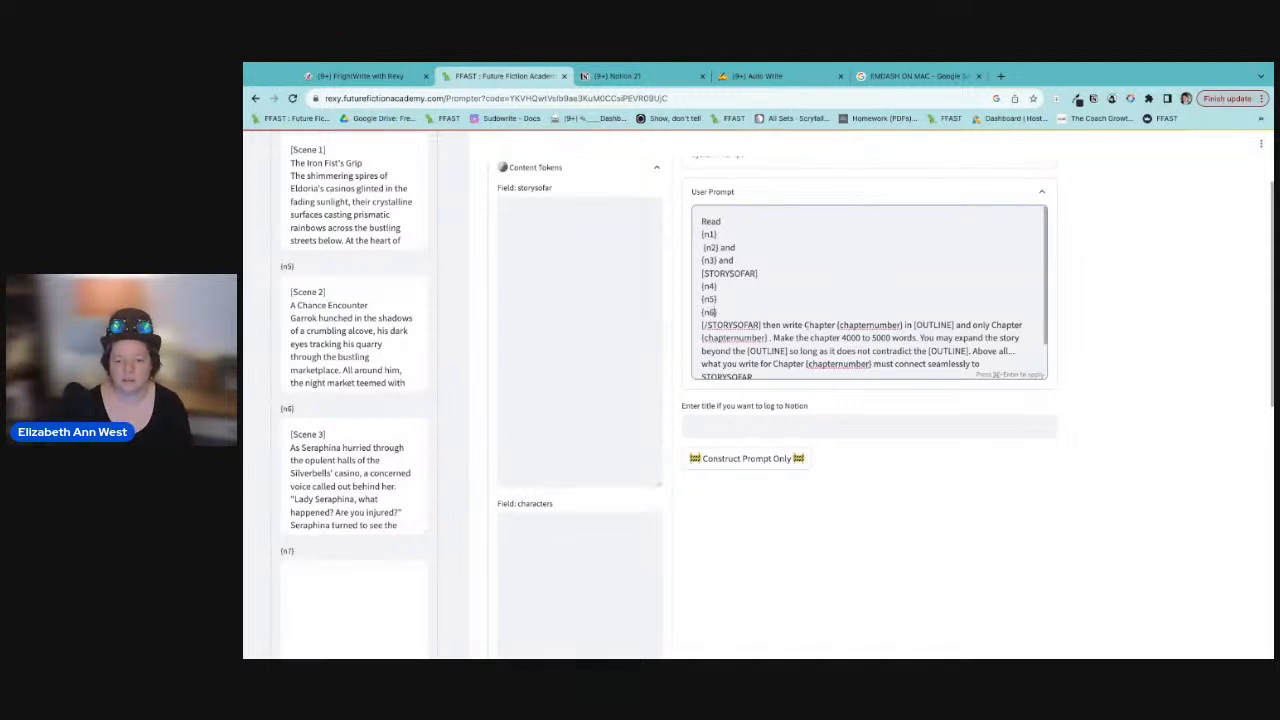
Step: Switch to Notion, open the outline page and remove the Scene 4 heading, merging its text into the Scene 3 paragraph
left_click_drag(805, 325, 903, 325)
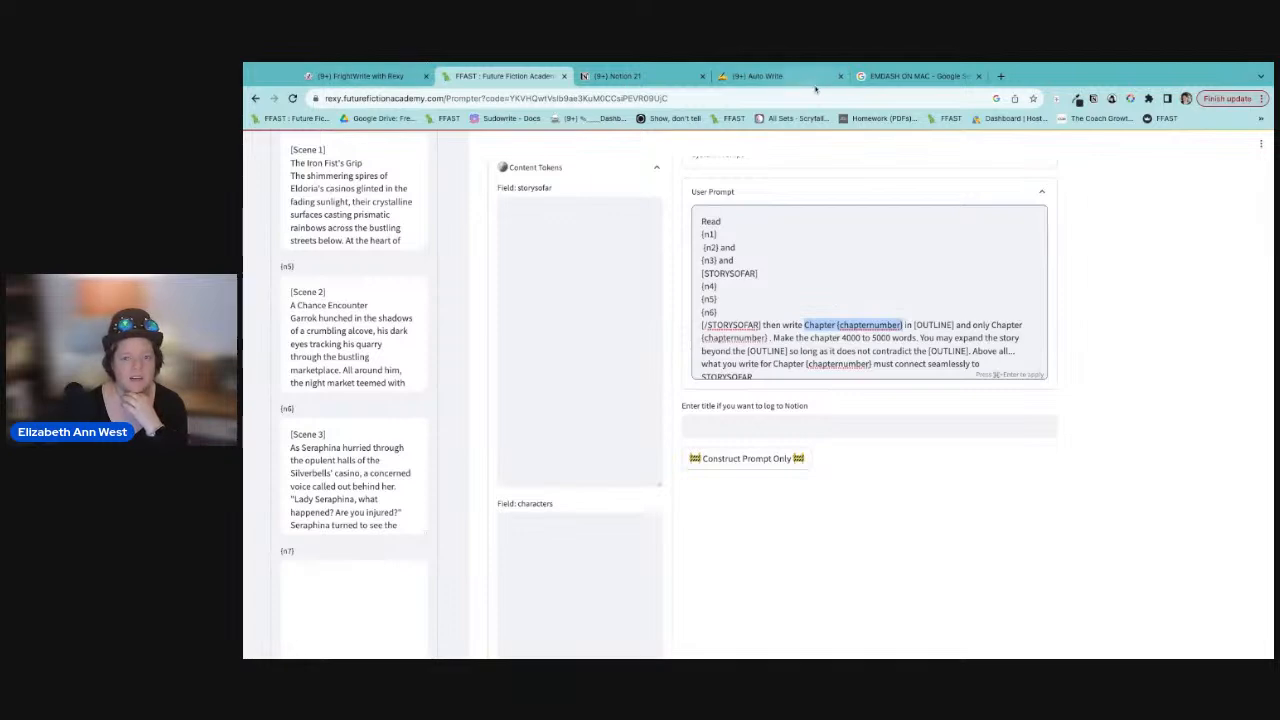
left_click(628, 78)
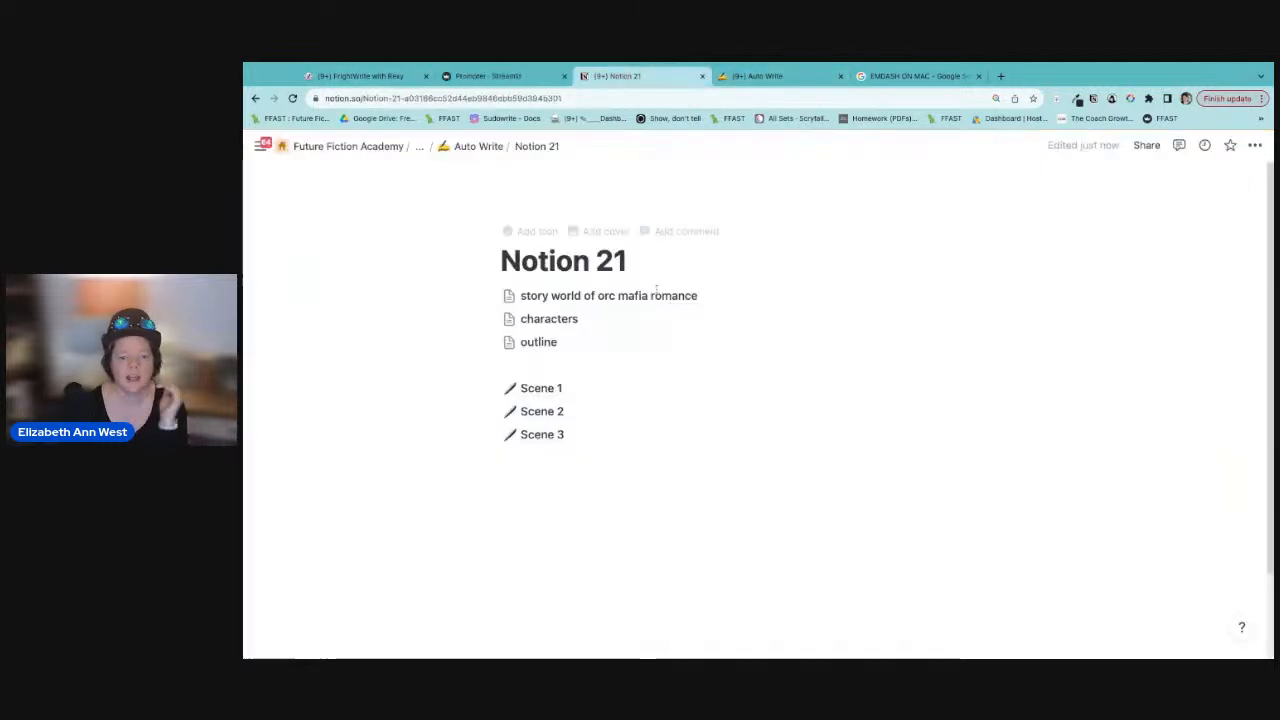
left_click(545, 340)
scroll(567, 338, "down", 5)
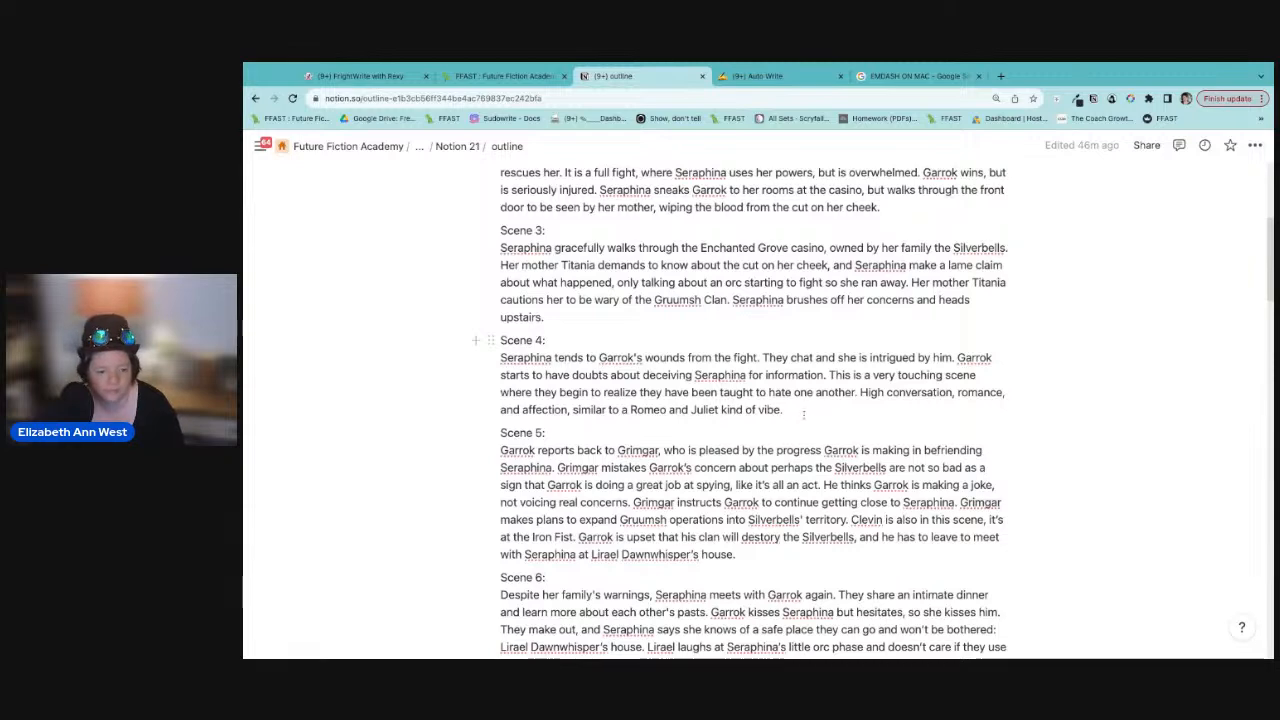
left_click_drag(552, 341, 508, 343)
key("BackSpace")
key("BackSpace")
key("Delete")
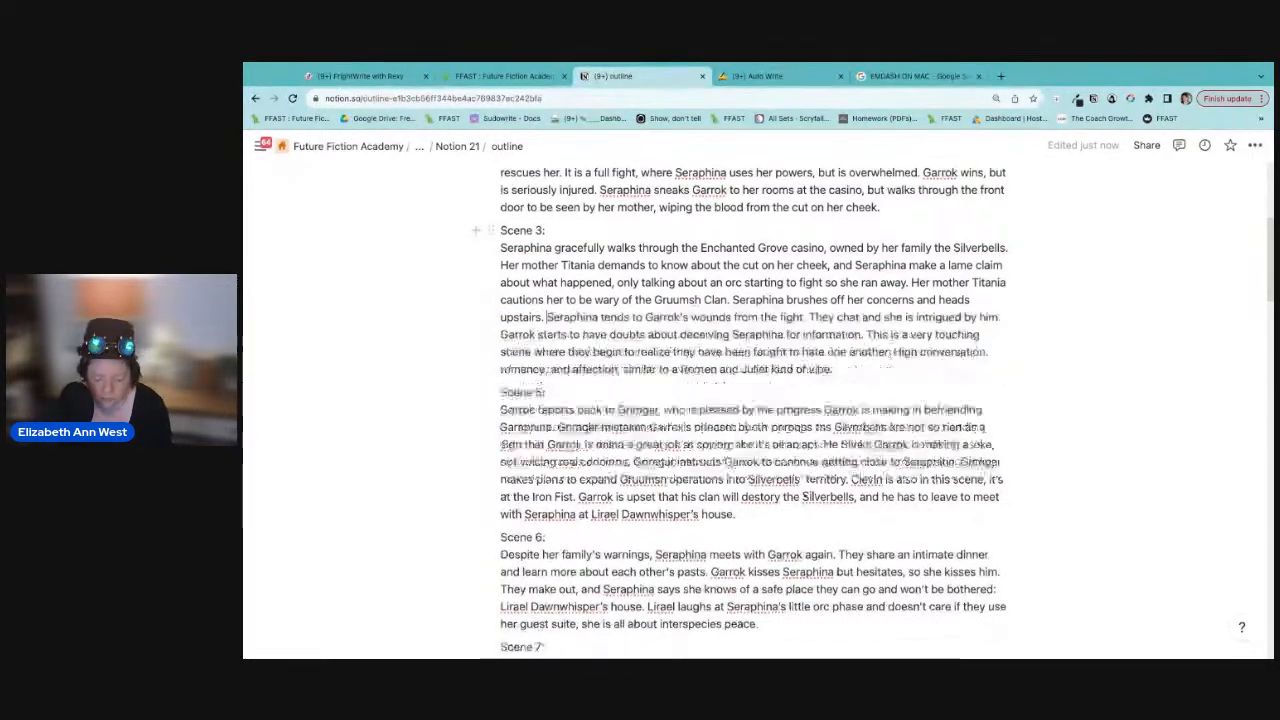
Step: Renumber the Scene 5 heading in the outline as Scene 4 and correct "destory" to "destroy" in its paragraph
double_click(538, 392)
type("4")
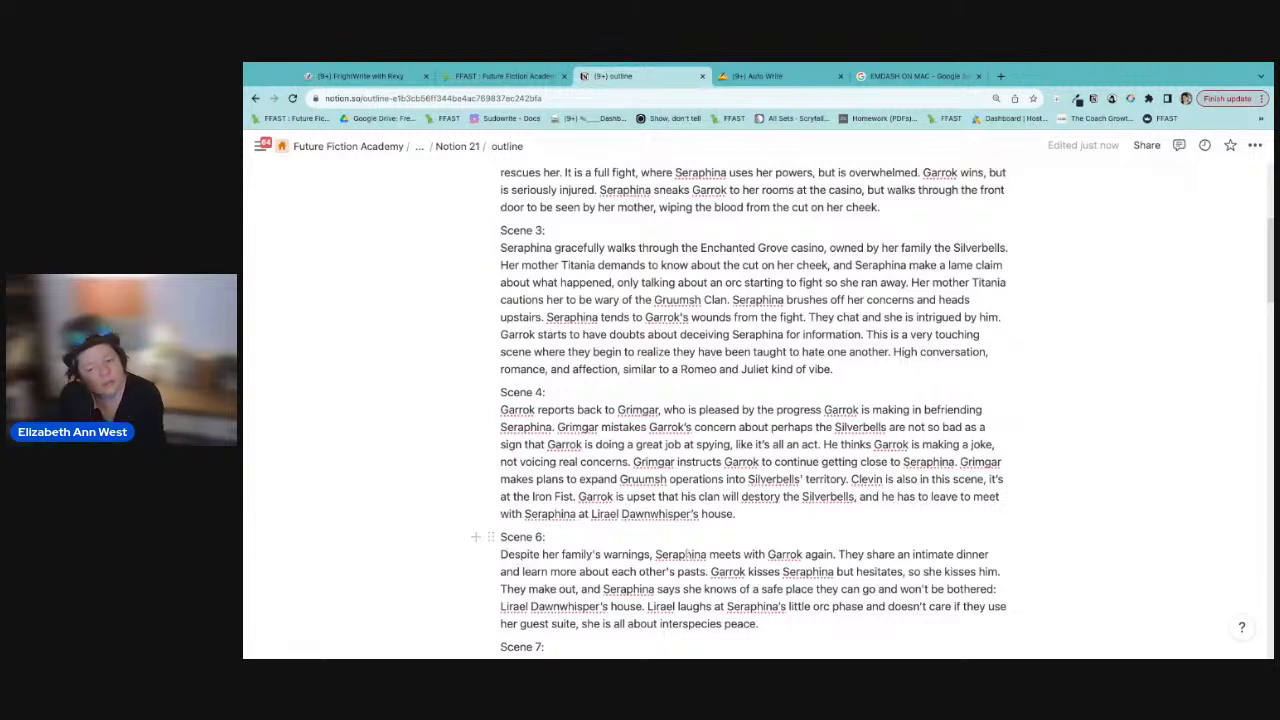
double_click(769, 497)
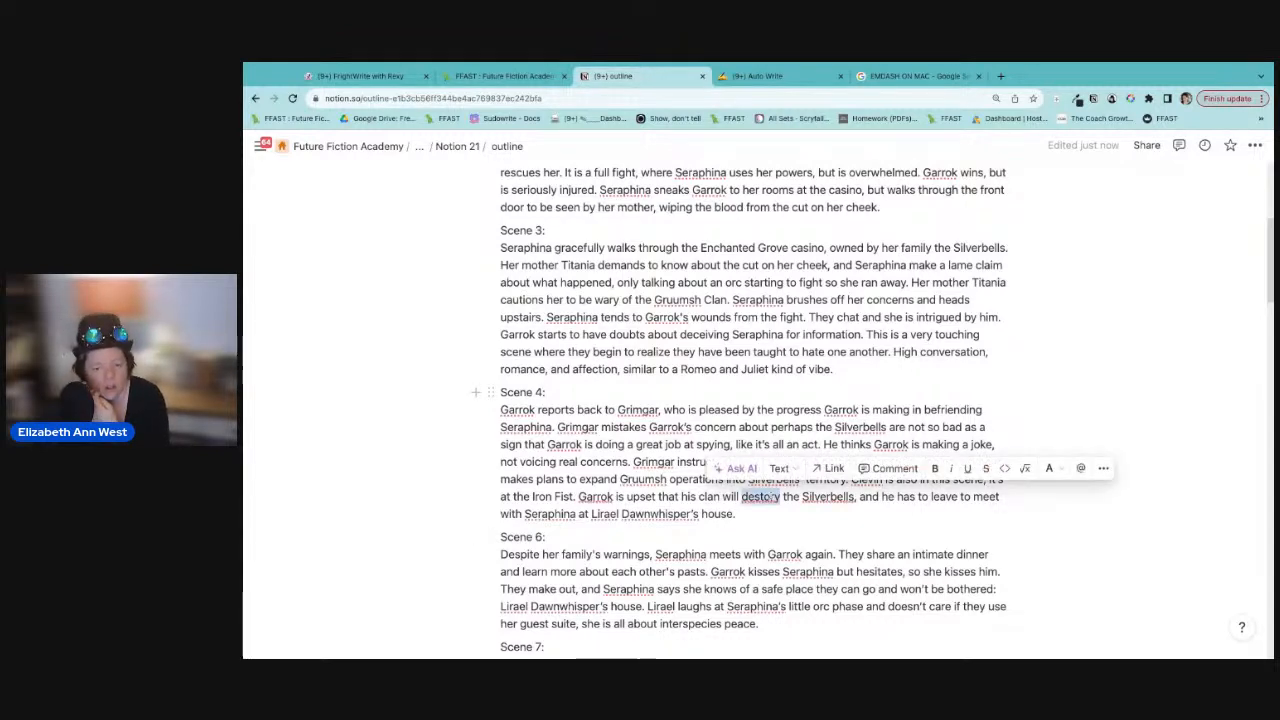
type("destroy")
left_click(782, 511)
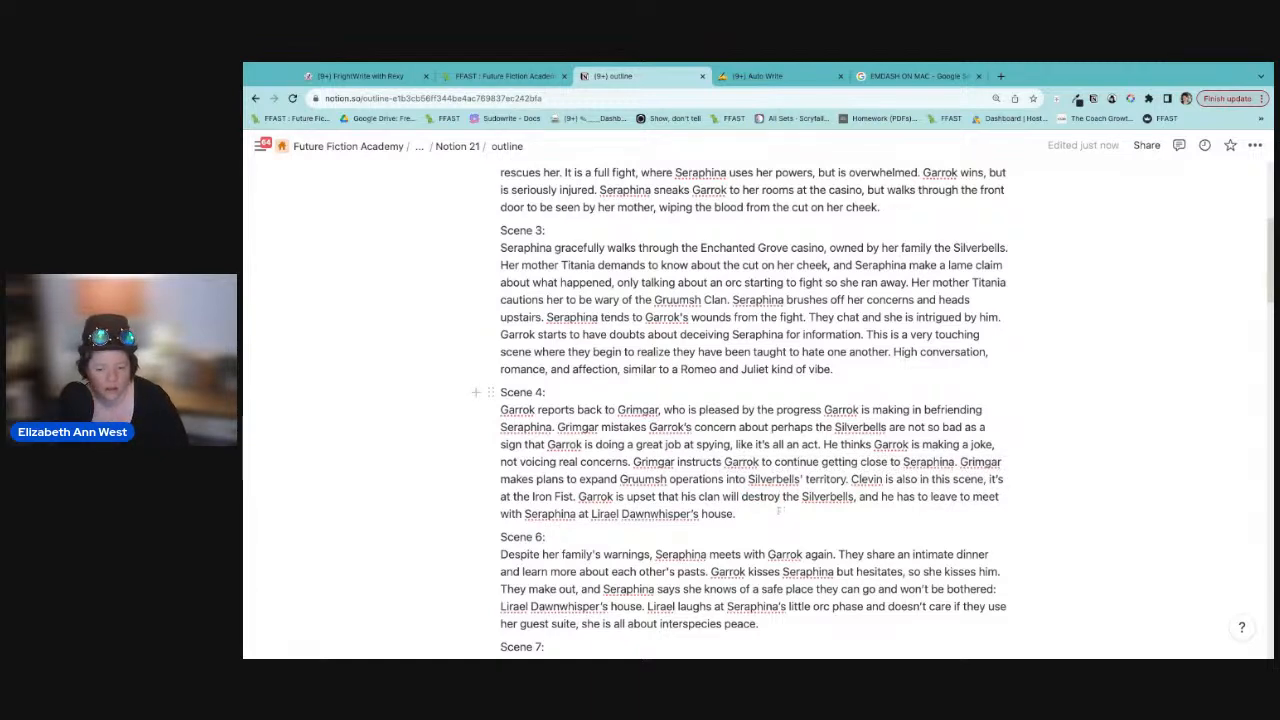
Step: Replace Scene 4's final clause with "he goes up to his room and there is a note that flutters in by magic from Seraphina,"
scroll(794, 524, "down", 2)
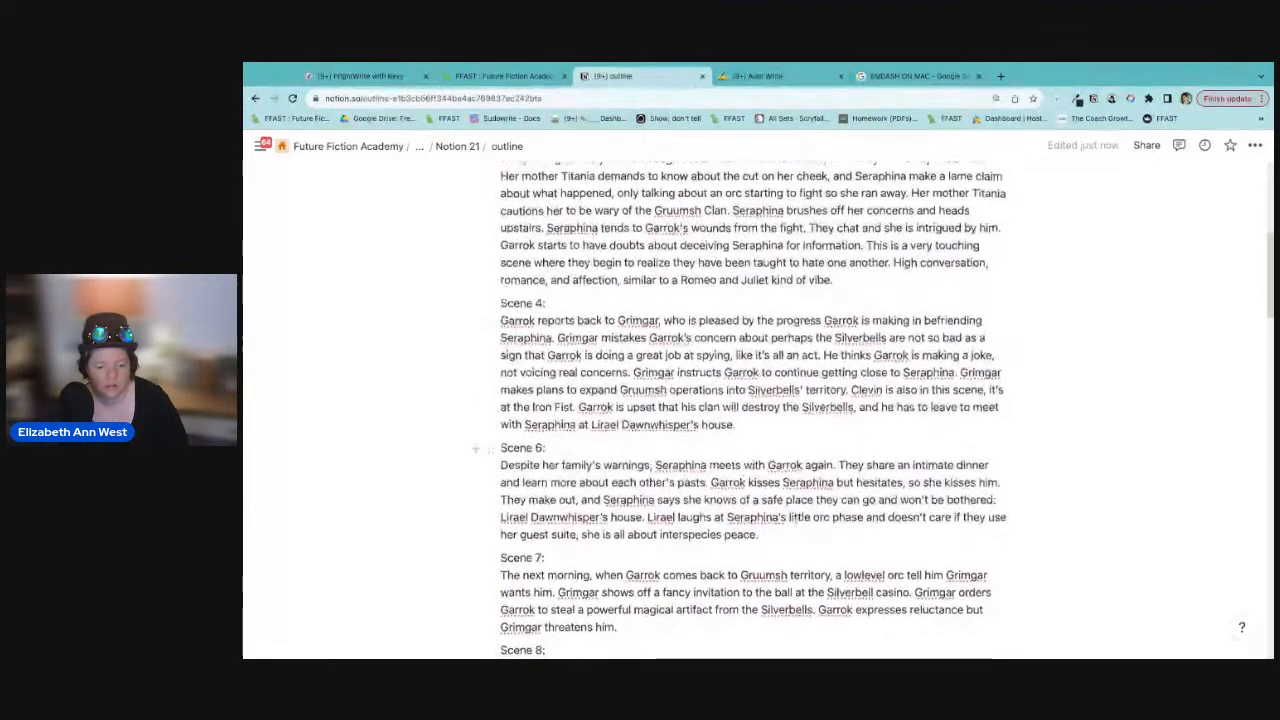
scroll(795, 528, "up", 3)
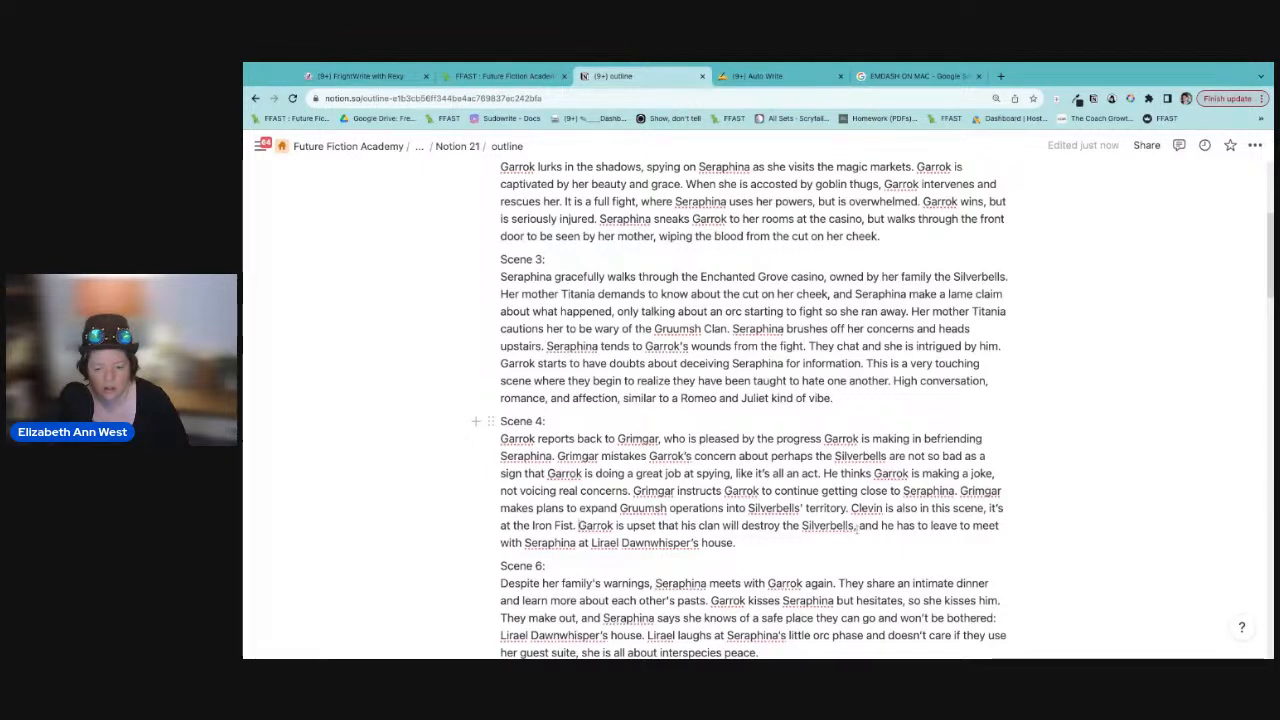
left_click_drag(858, 525, 946, 538)
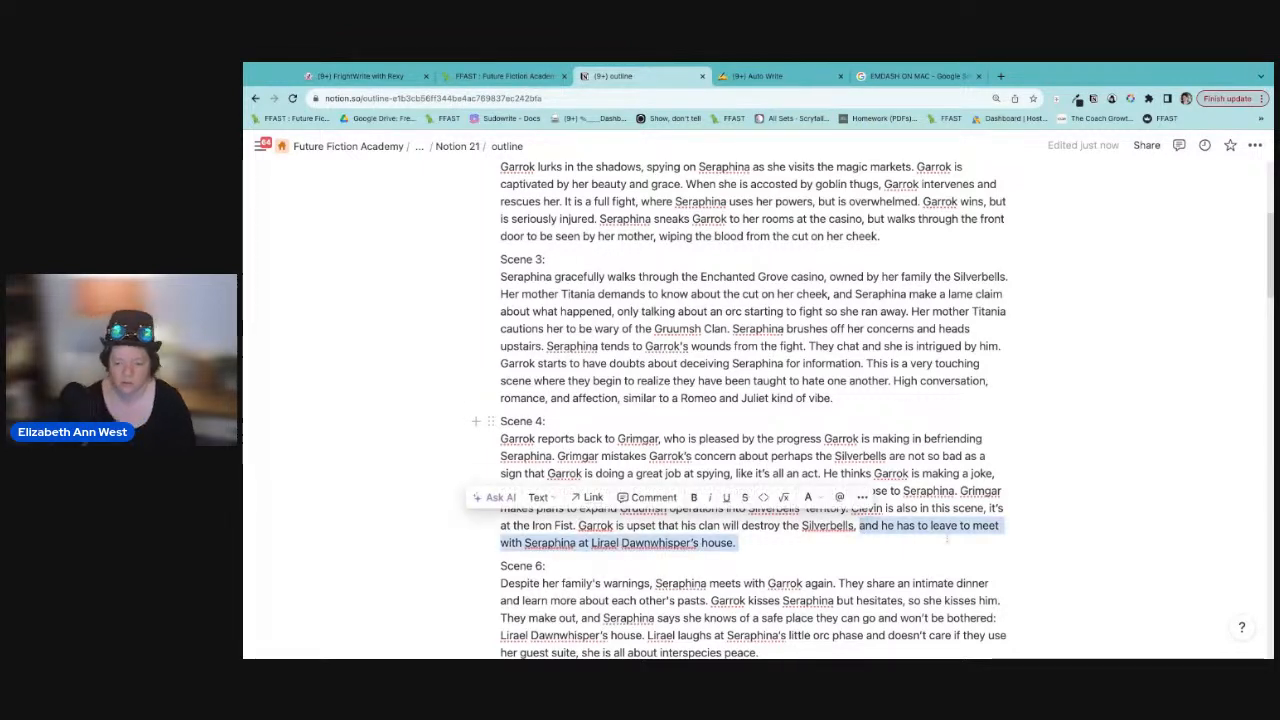
type("he")
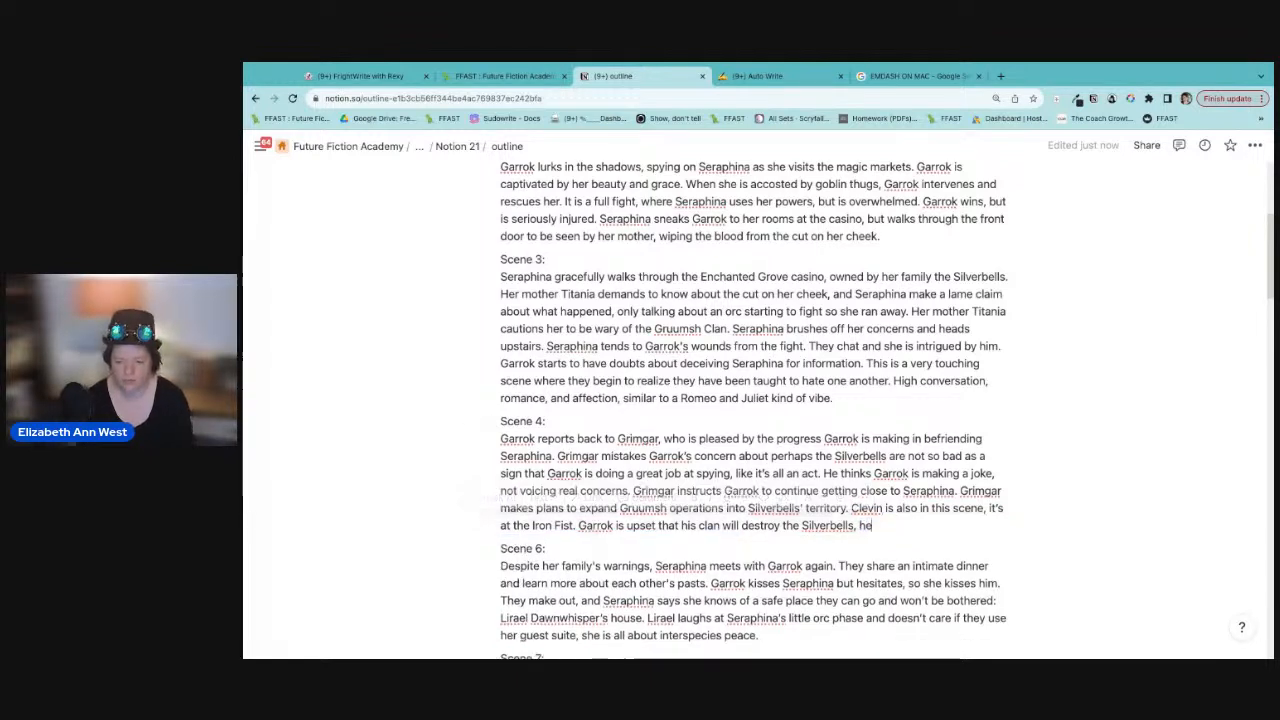
type(" goes upo")
key("BackSpace")
type("to his room")
type("here i")
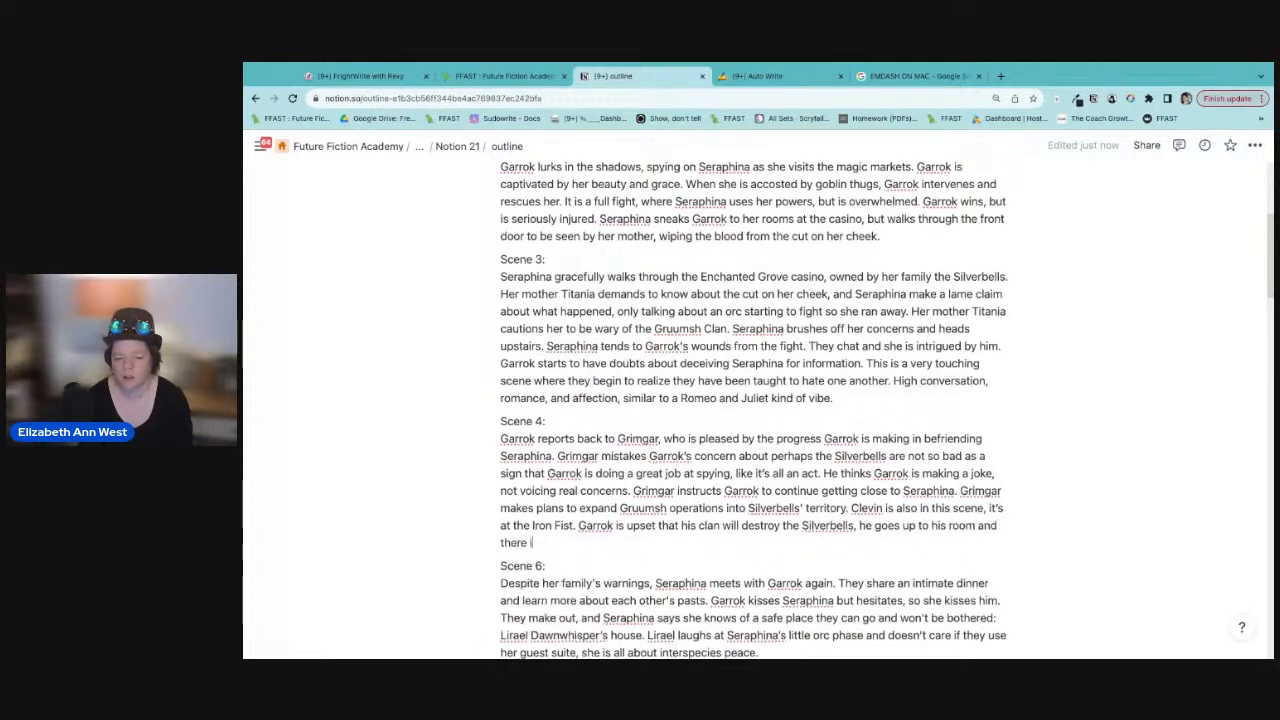
type("s a note that is")
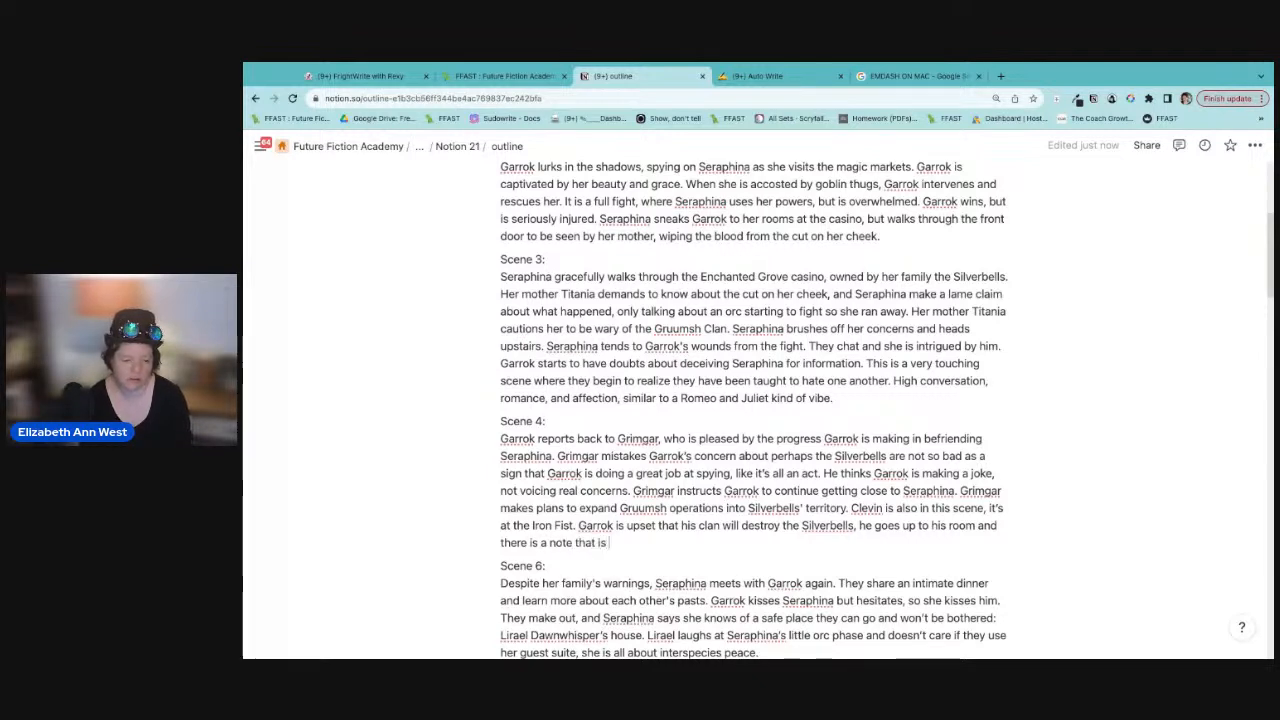
key("BackSpace")
key("BackSpace")
key("BackSpace")
type("flutters in by magic from Seraphina, aski")
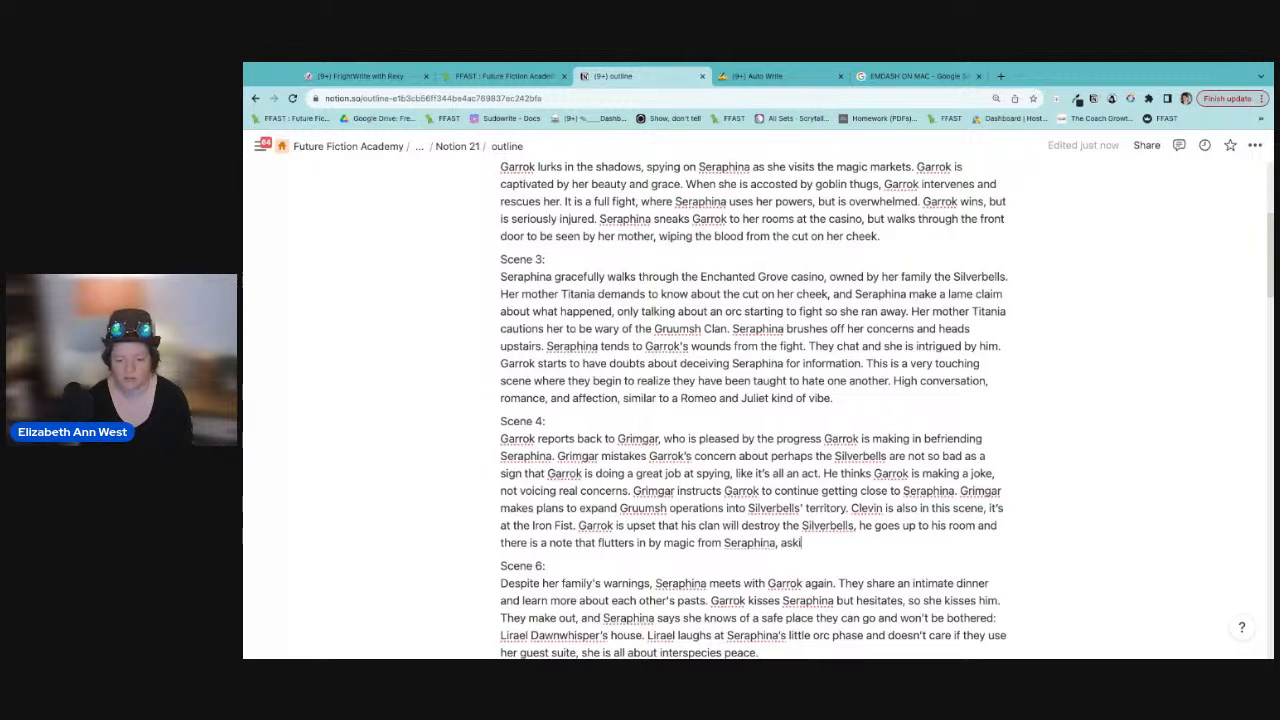
Step: Complete the sentence with "asking him to sneak out that night again and meet her at a house on the border between their territories."
type("ng him to sneak out that nig")
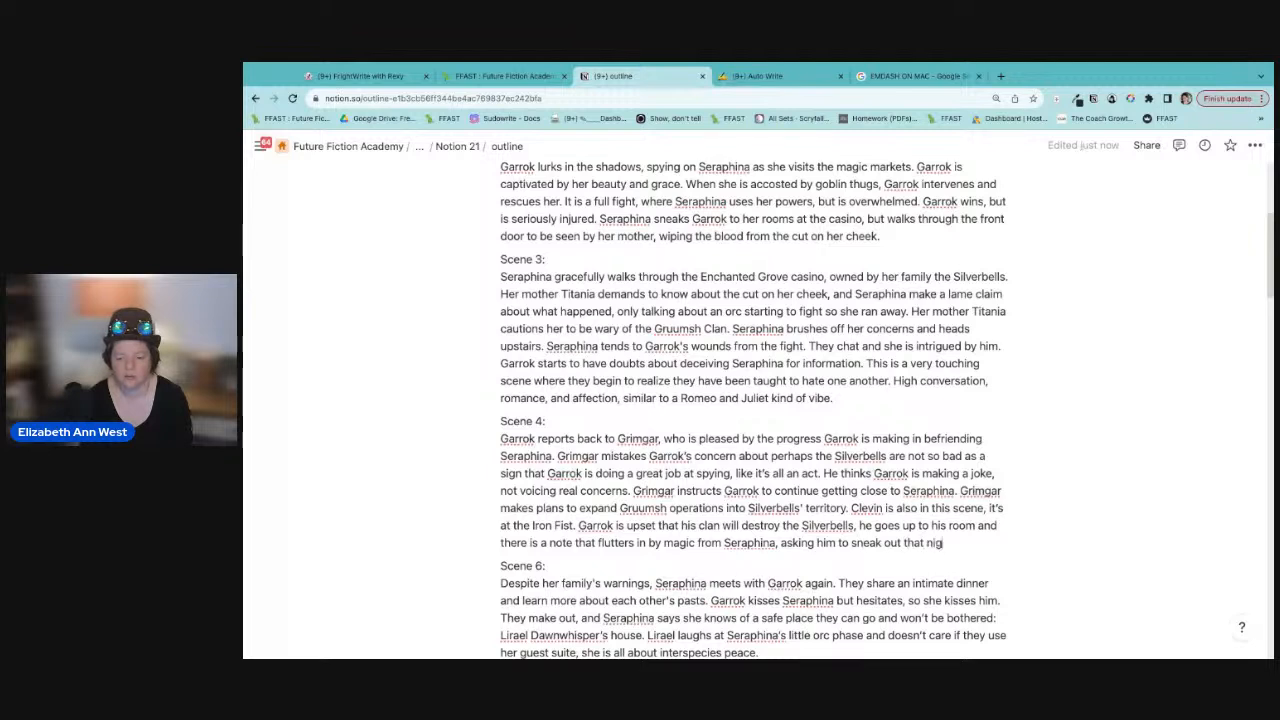
type("ht afte")
key("BackSpace")
key("BackSpace")
key("BackSpace")
type("gain ")
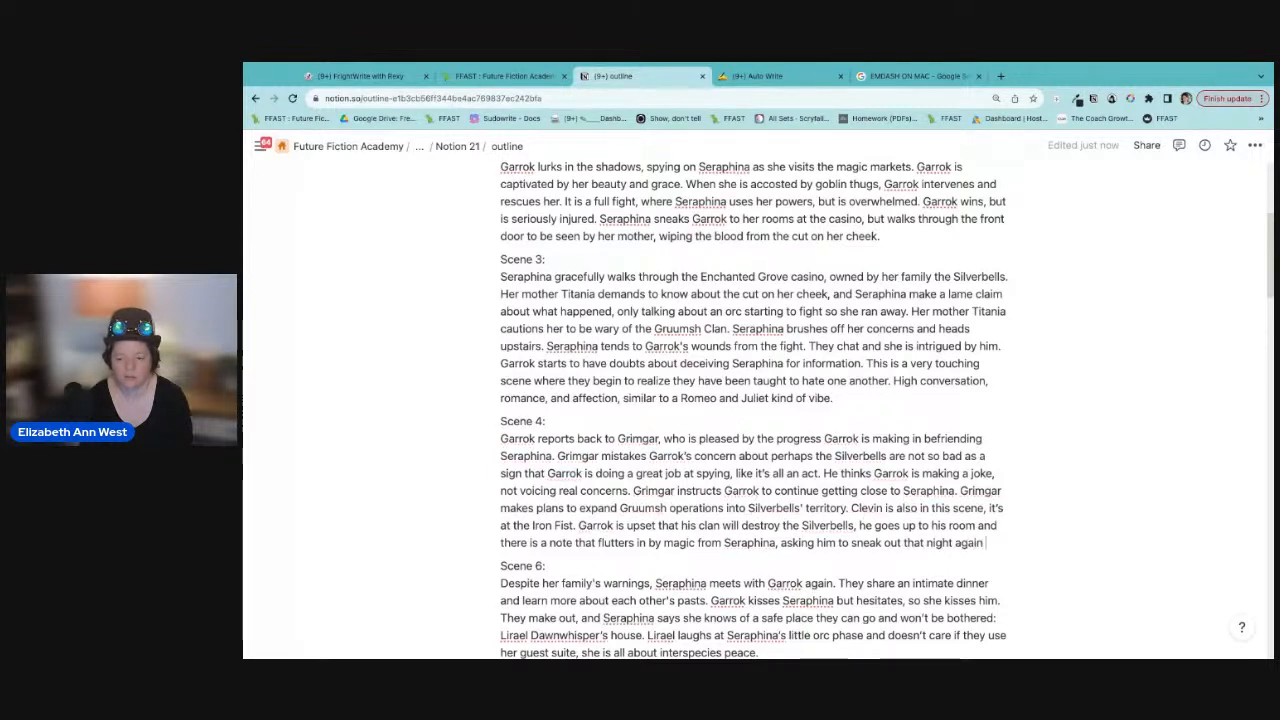
type("and meet her at a hou")
type("se on the border between")
type(" ther")
type("ir territories. Ca")
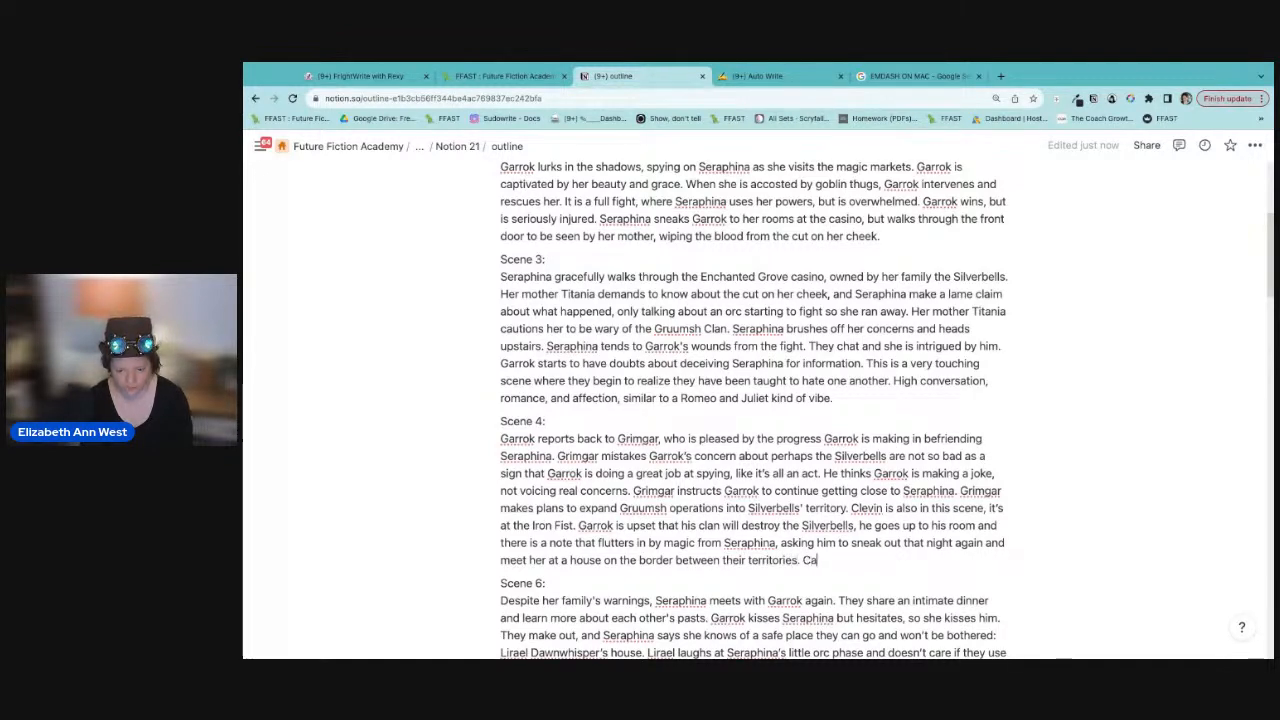
Step: Continue the Scene 4 paragraph with "Garrok gets some rest on his hard bed of wood, thinking about"
key("BackSpace")
key("BackSpace")
type("Garro")
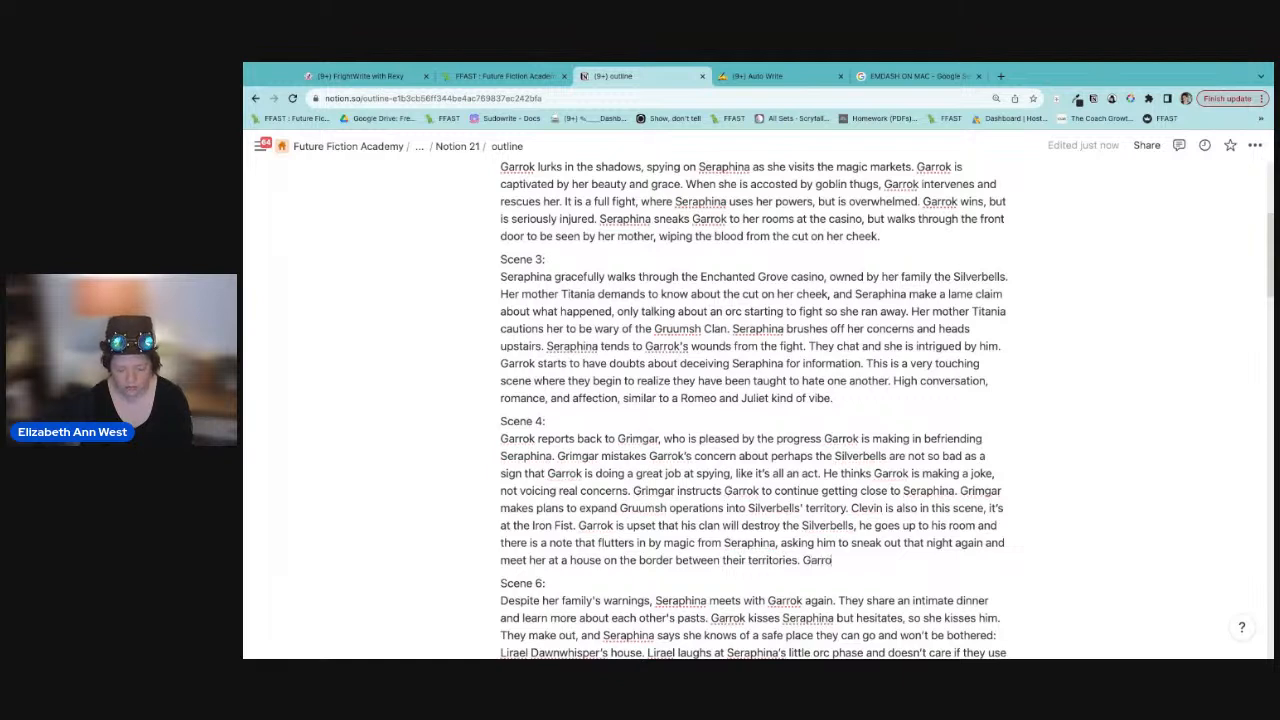
type("k goes")
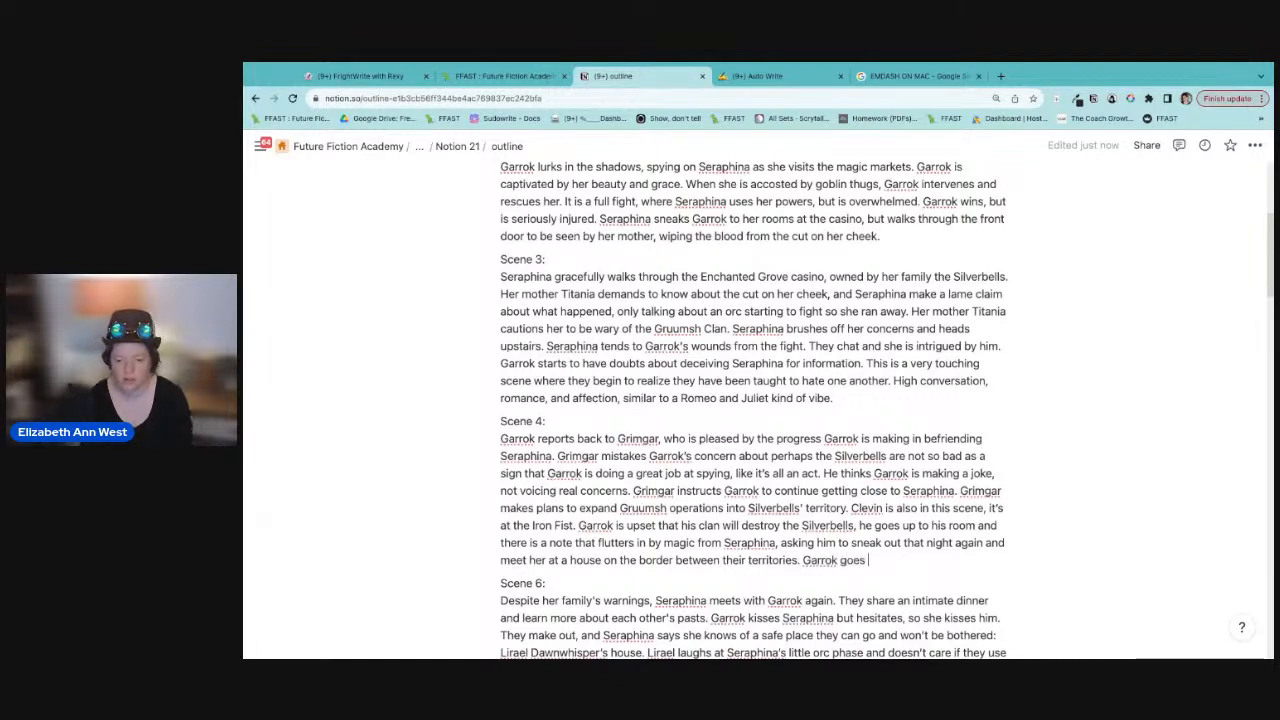
type(" some")
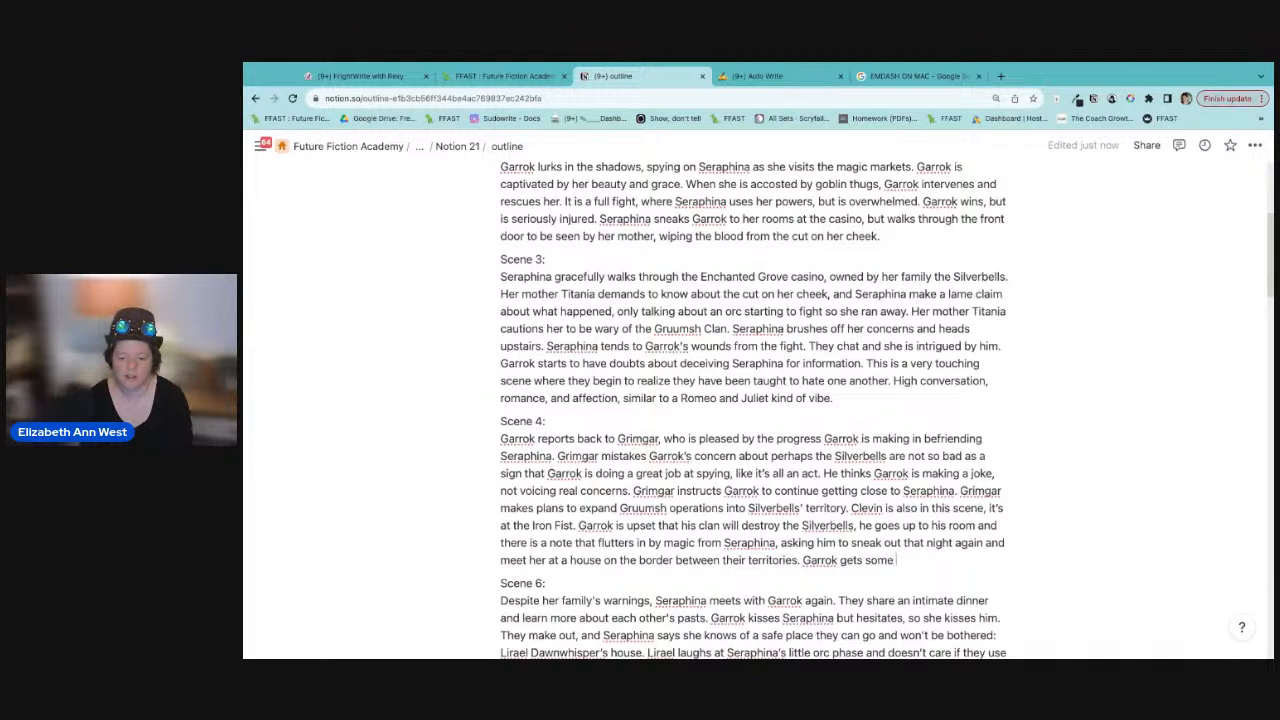
type(" rest")
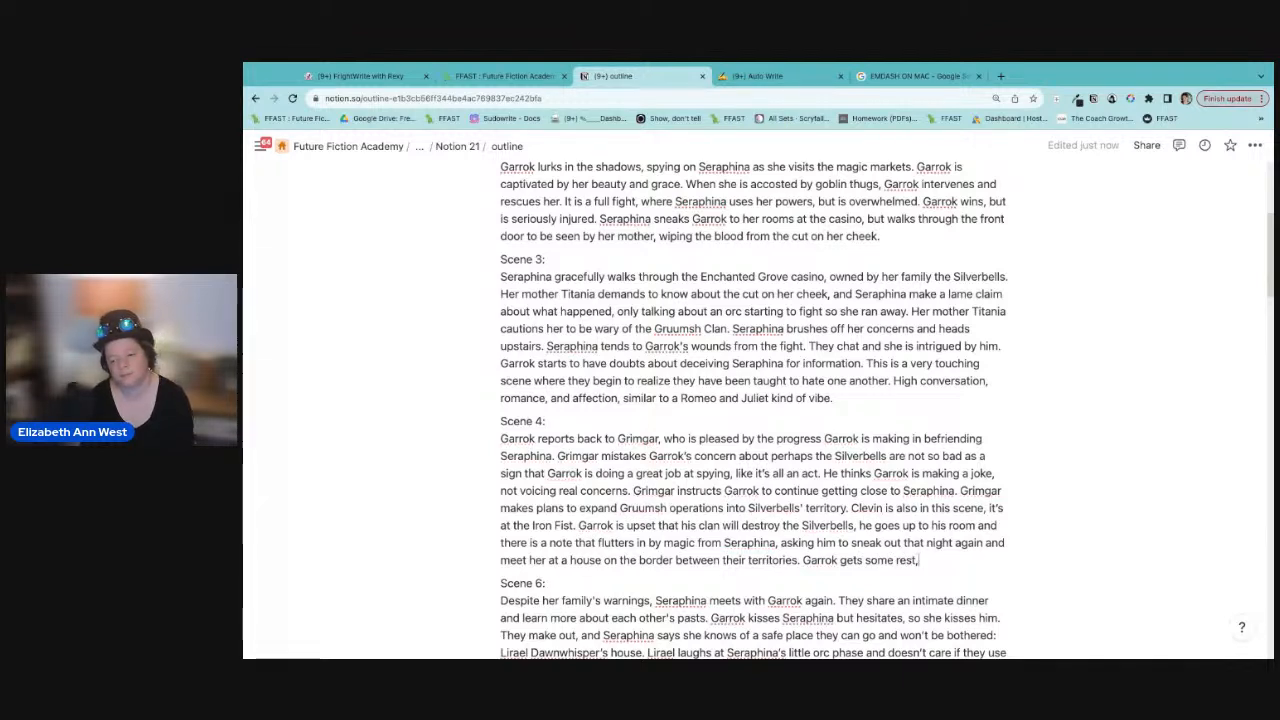
type(" on his hard bed o")
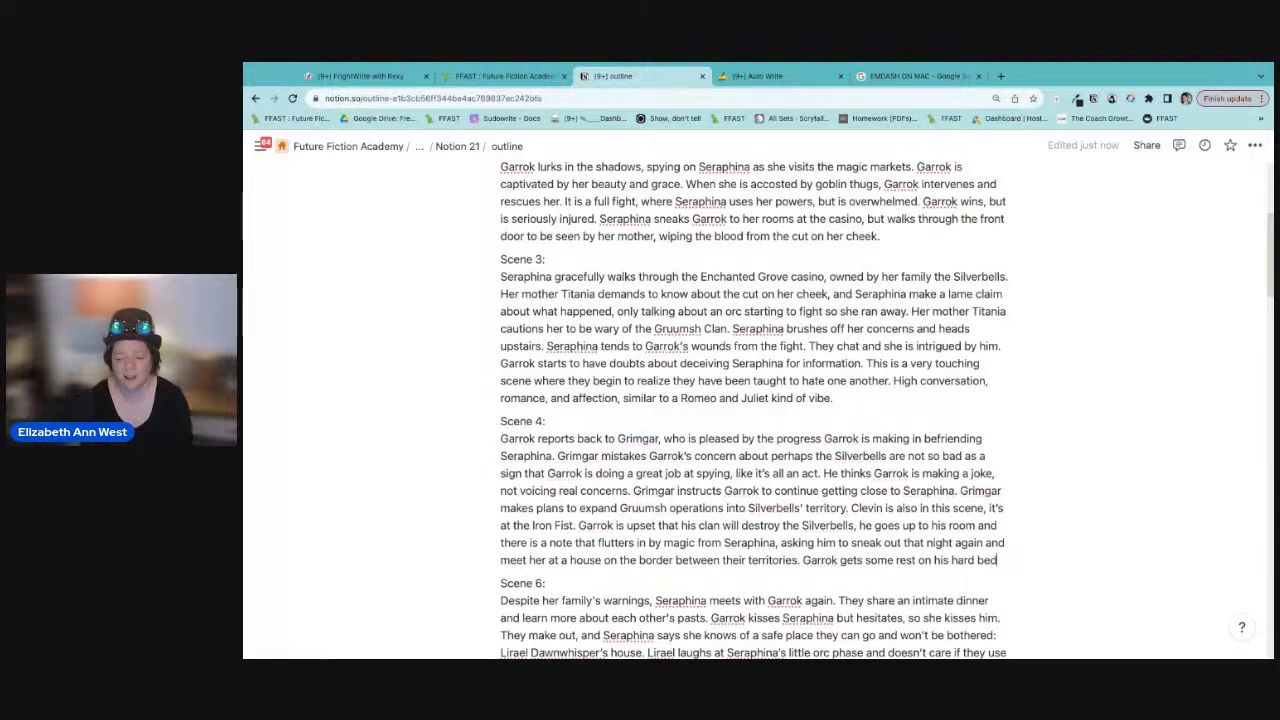
type("f wood,")
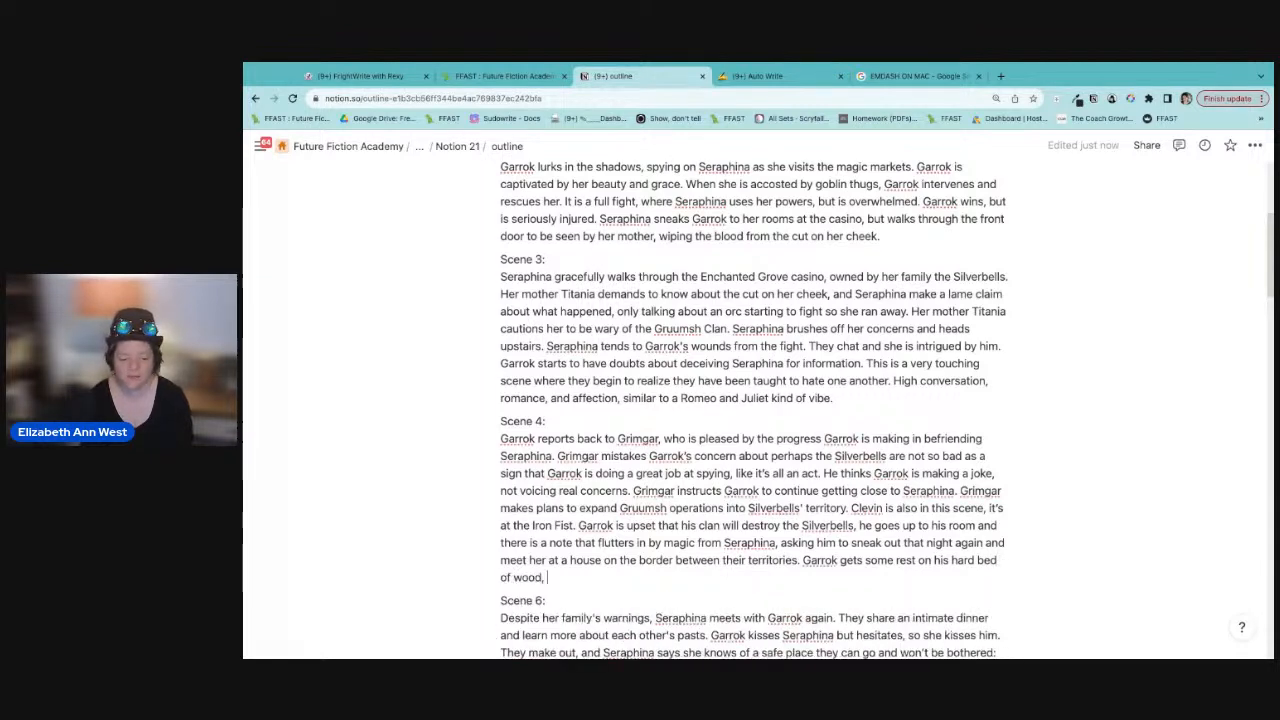
type(" thinking about")
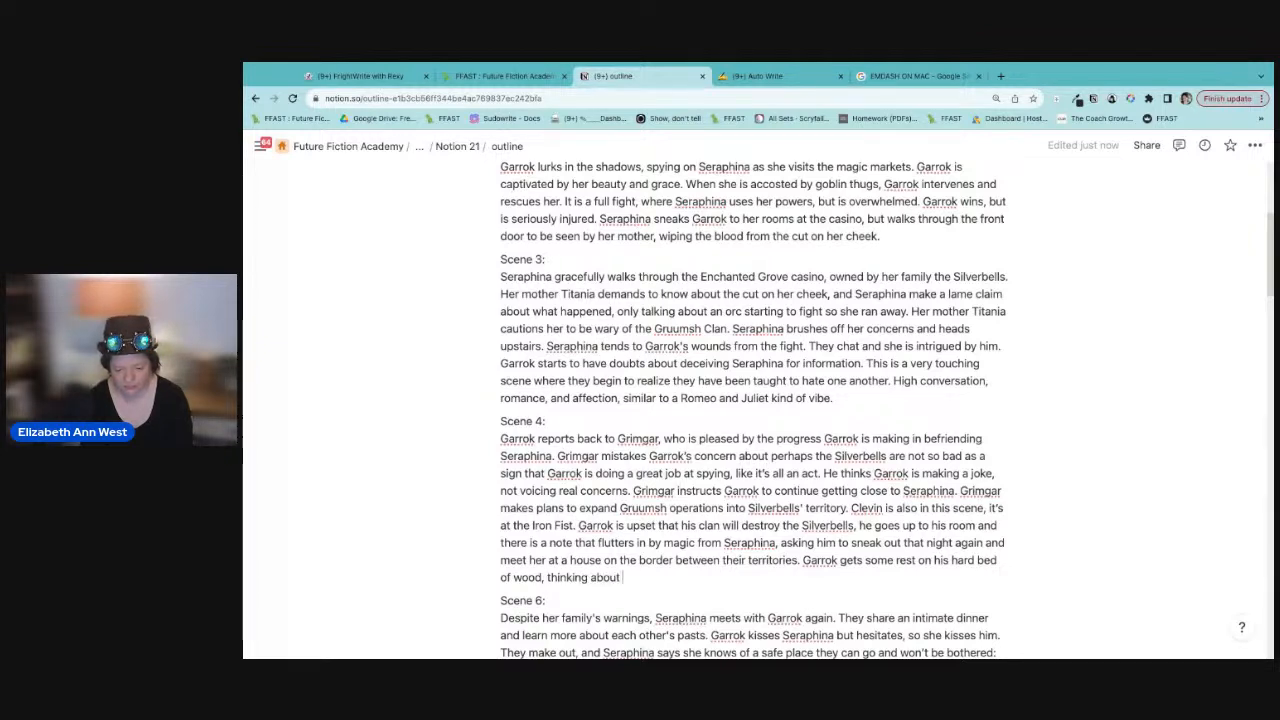
Step: Complete the Scene 4 outline's last sentence with "Seraphina." and switch to the Prompter in the Rexy web app
type(" Seraphina.")
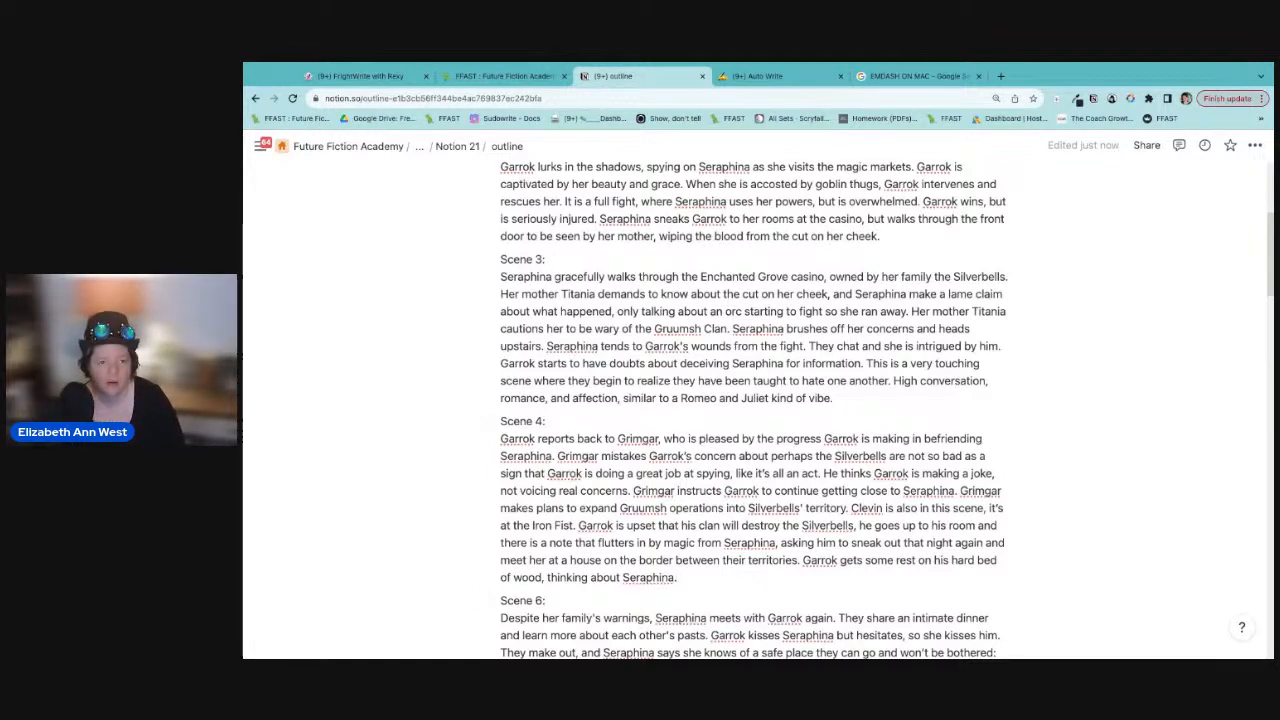
left_click(447, 73)
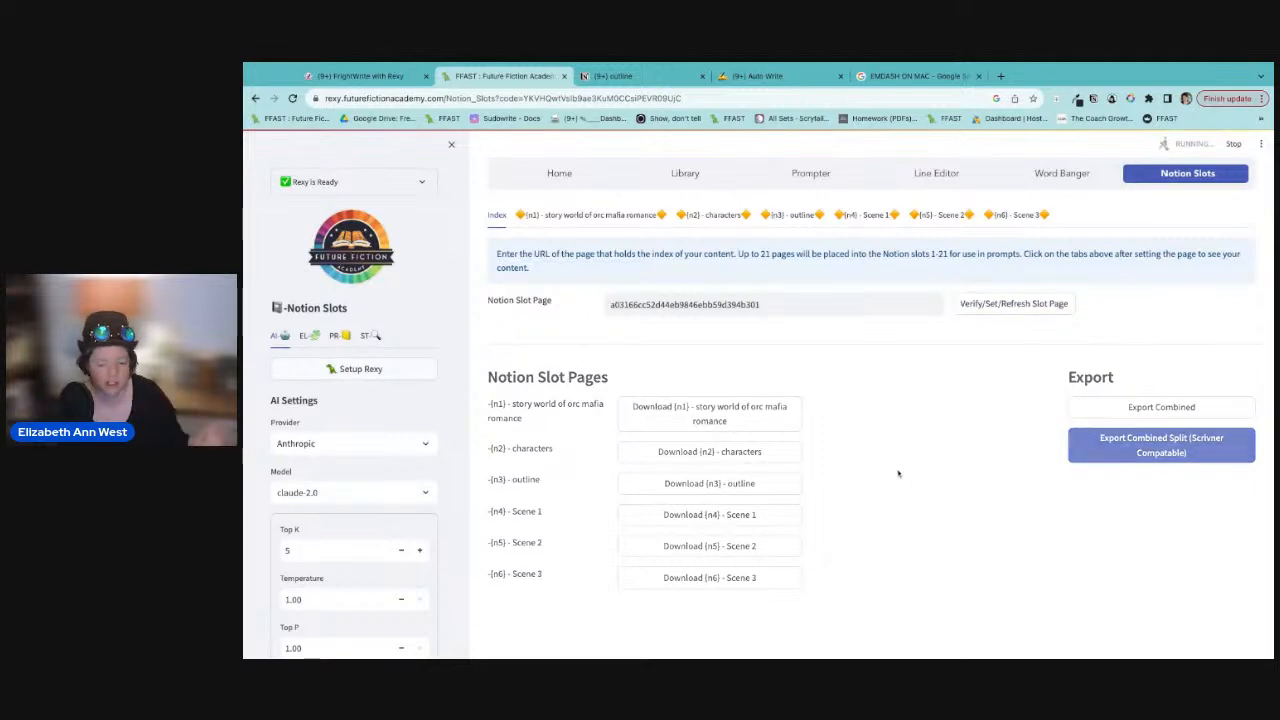
left_click(340, 76)
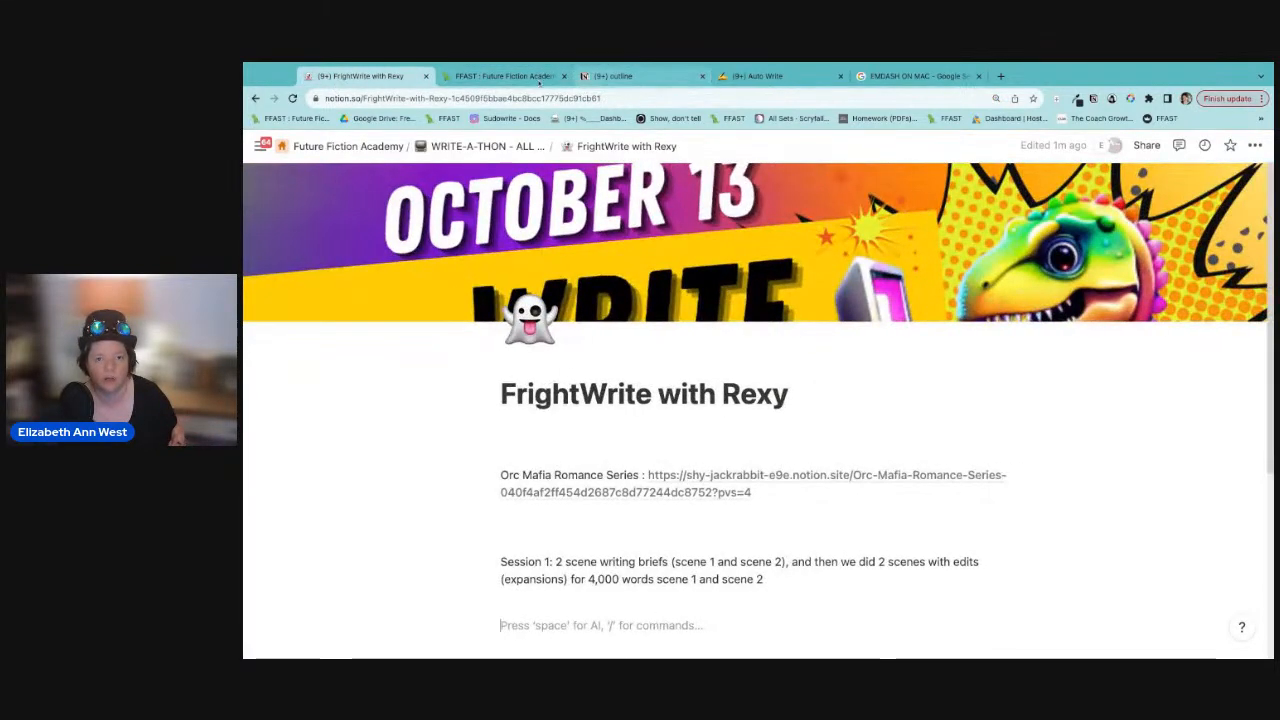
left_click(500, 76)
left_click(810, 173)
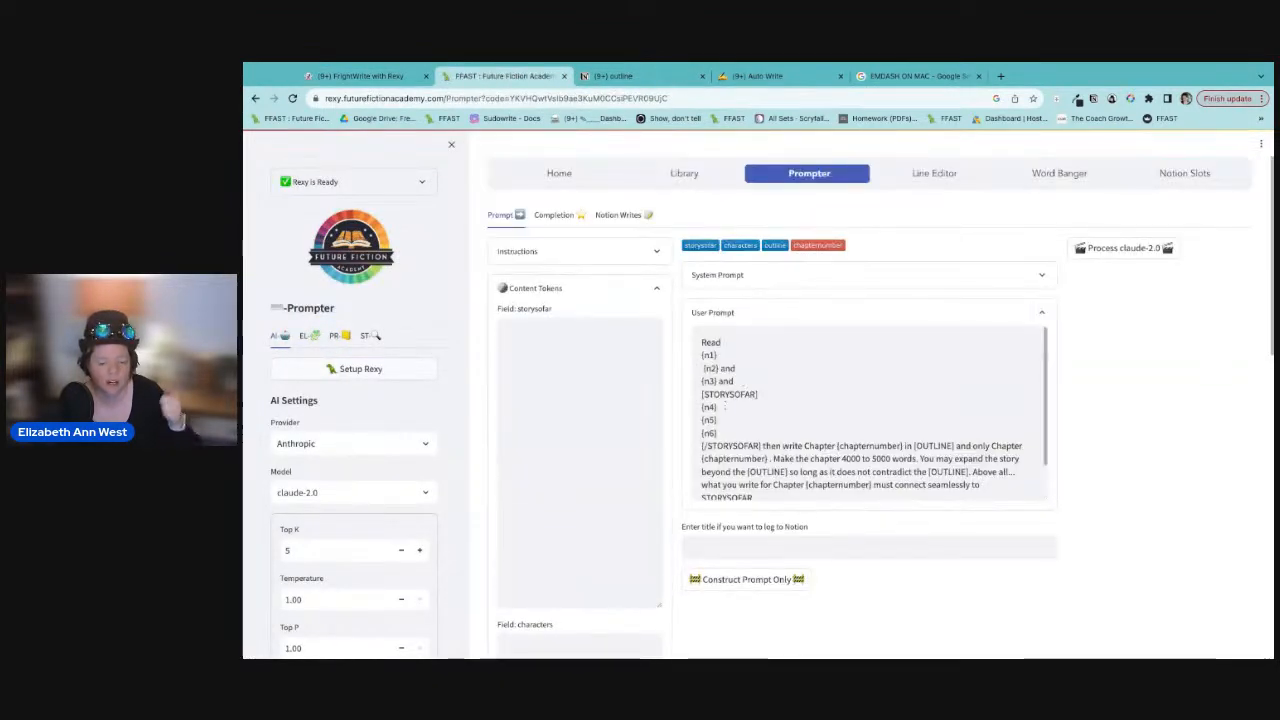
Step: Check the contents of the Notion slots in Magic Elements, from the story world through the finished scenes
left_click(312, 336)
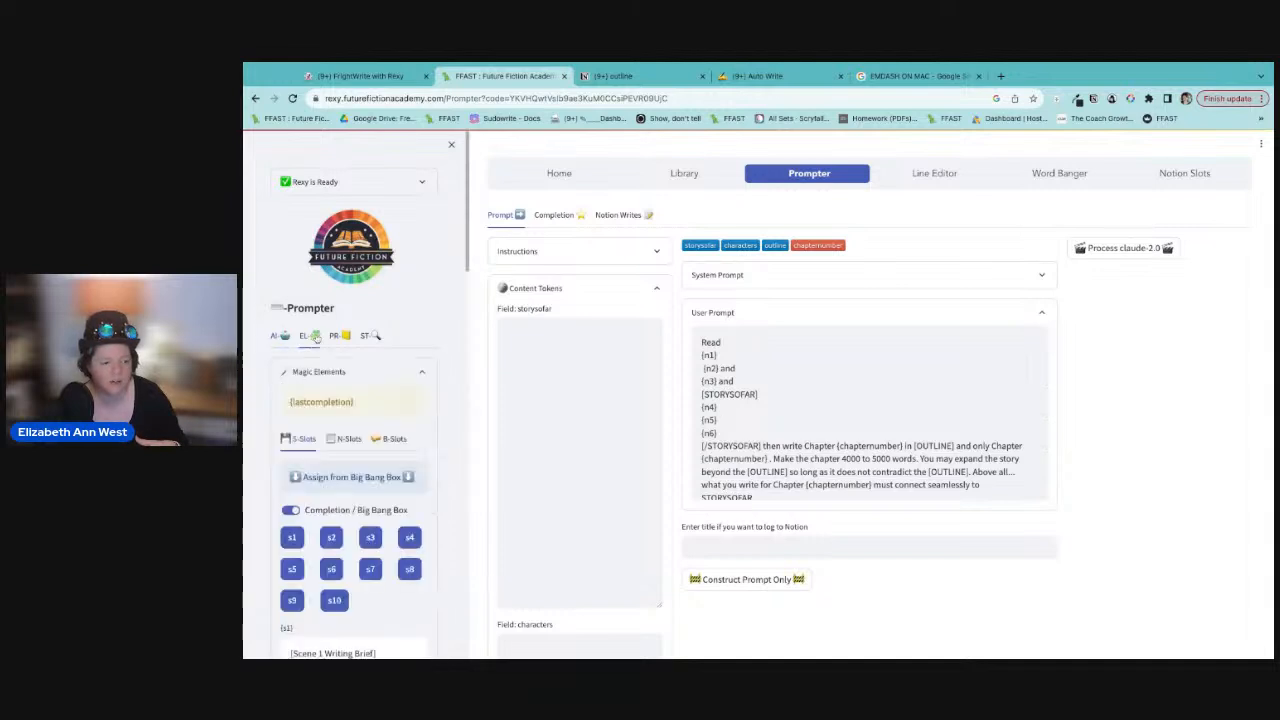
scroll(340, 400, "down", 4)
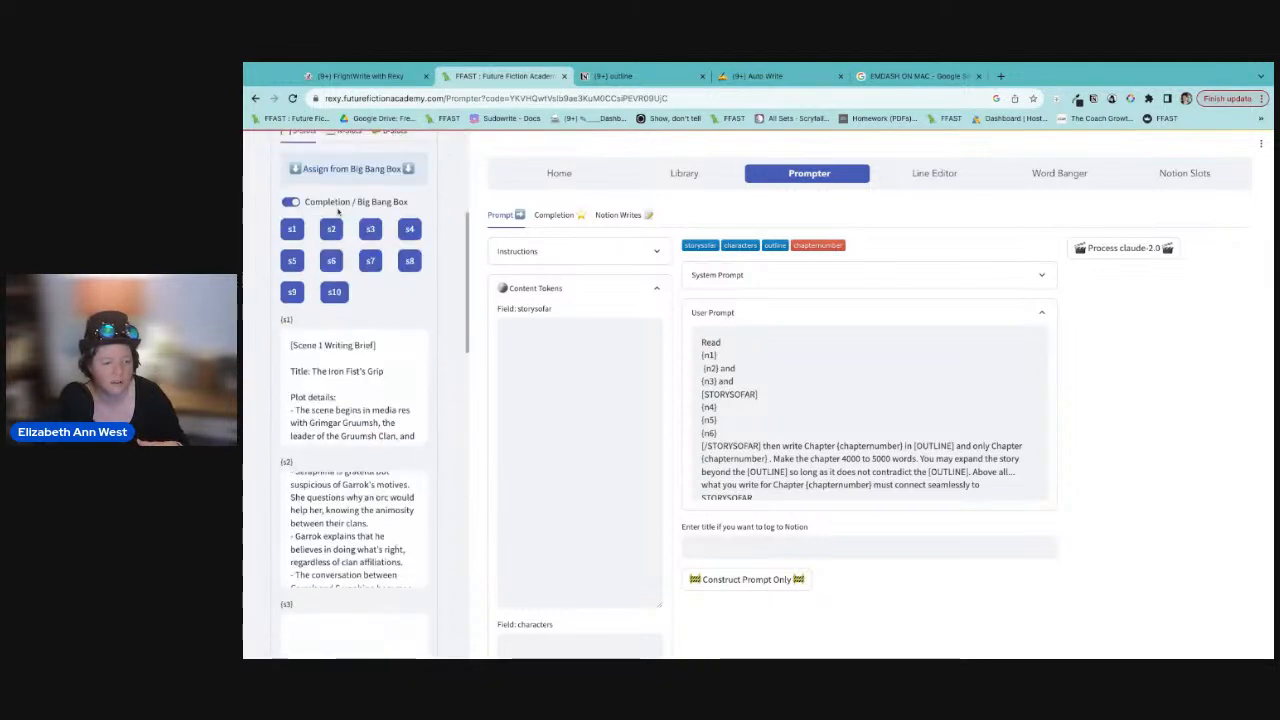
scroll(347, 210, "up", 2)
left_click(346, 284)
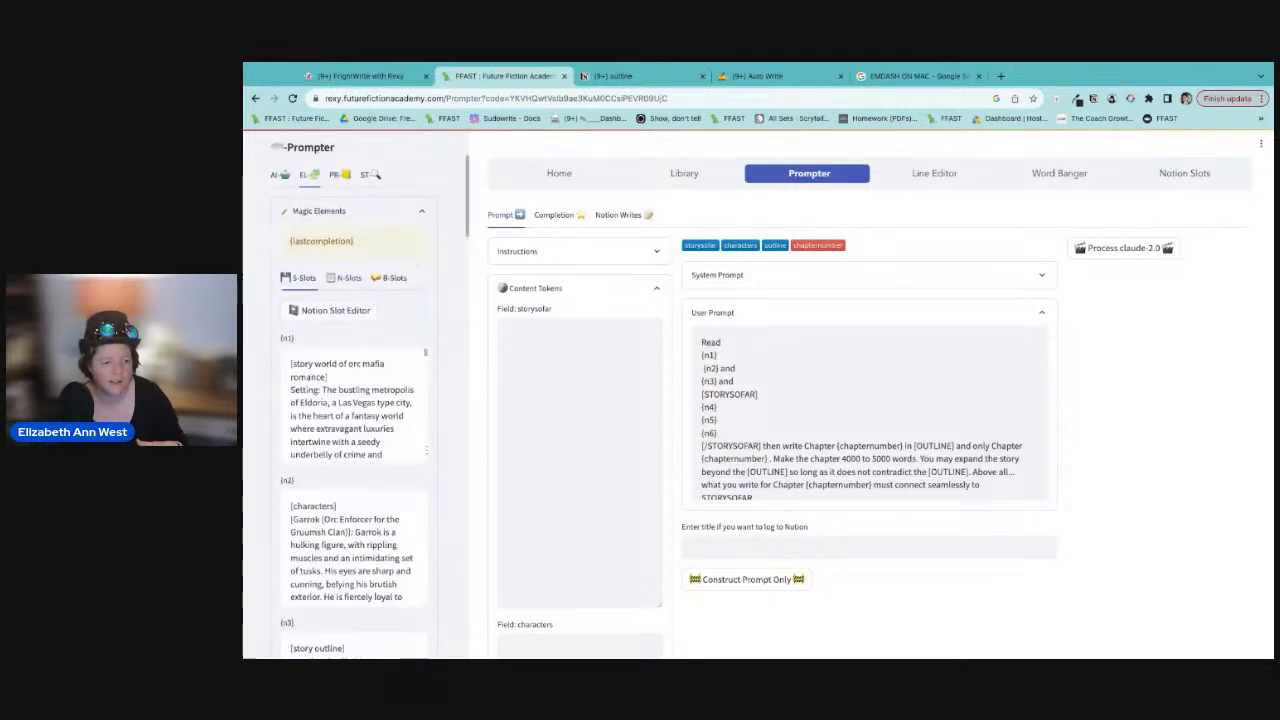
scroll(429, 454, "down", 6)
scroll(429, 454, "down", 2)
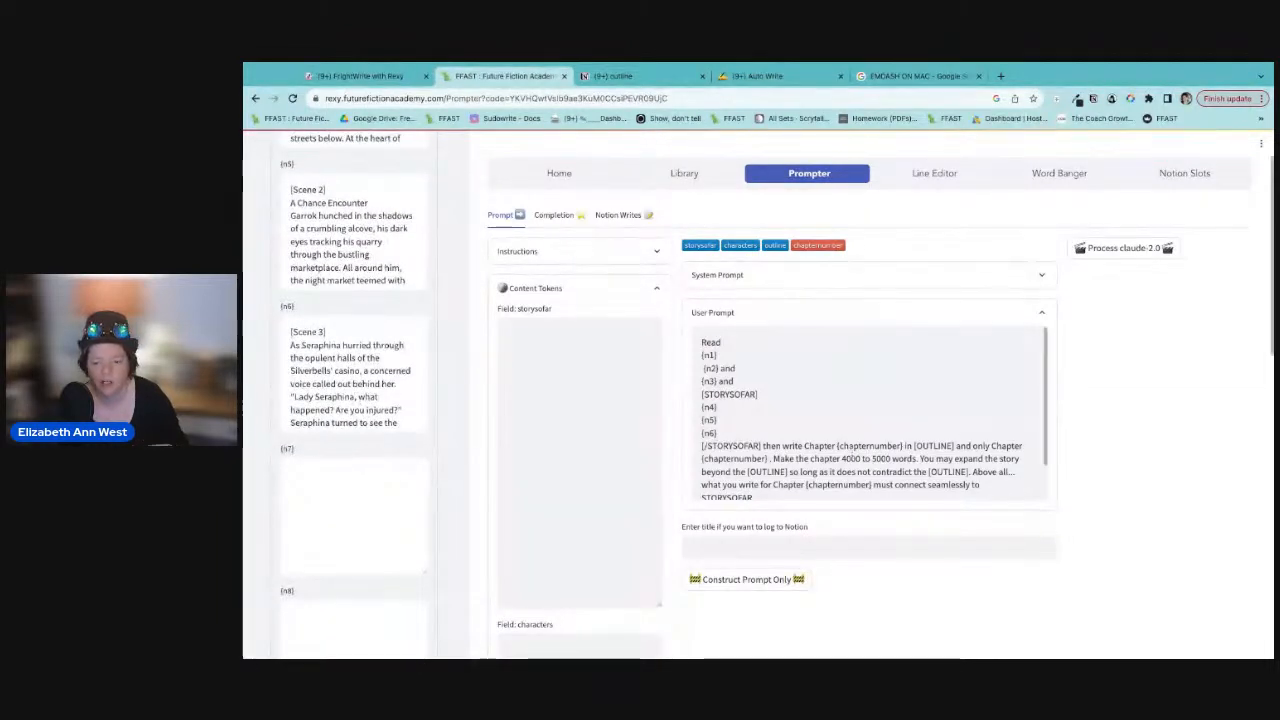
Step: Replace the first two "Chapter {chapternumber}" references in the user prompt with "Scene 5"
double_click(820, 445)
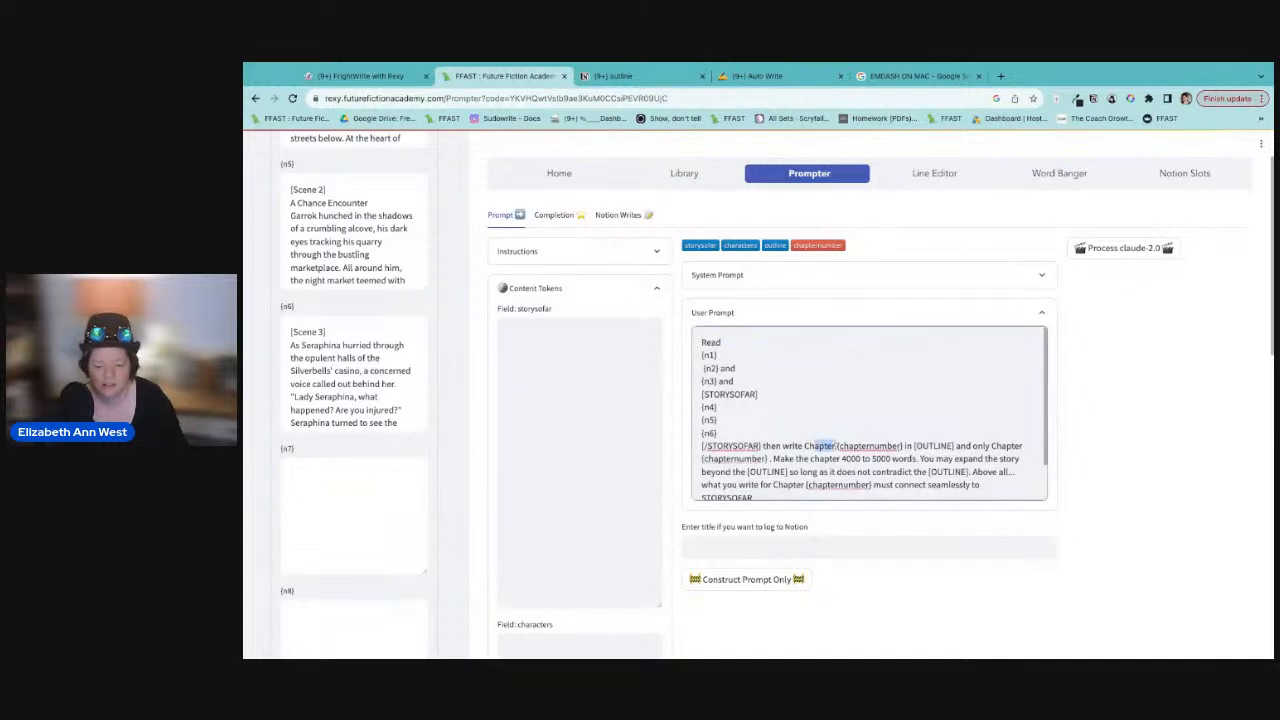
left_click(805, 446)
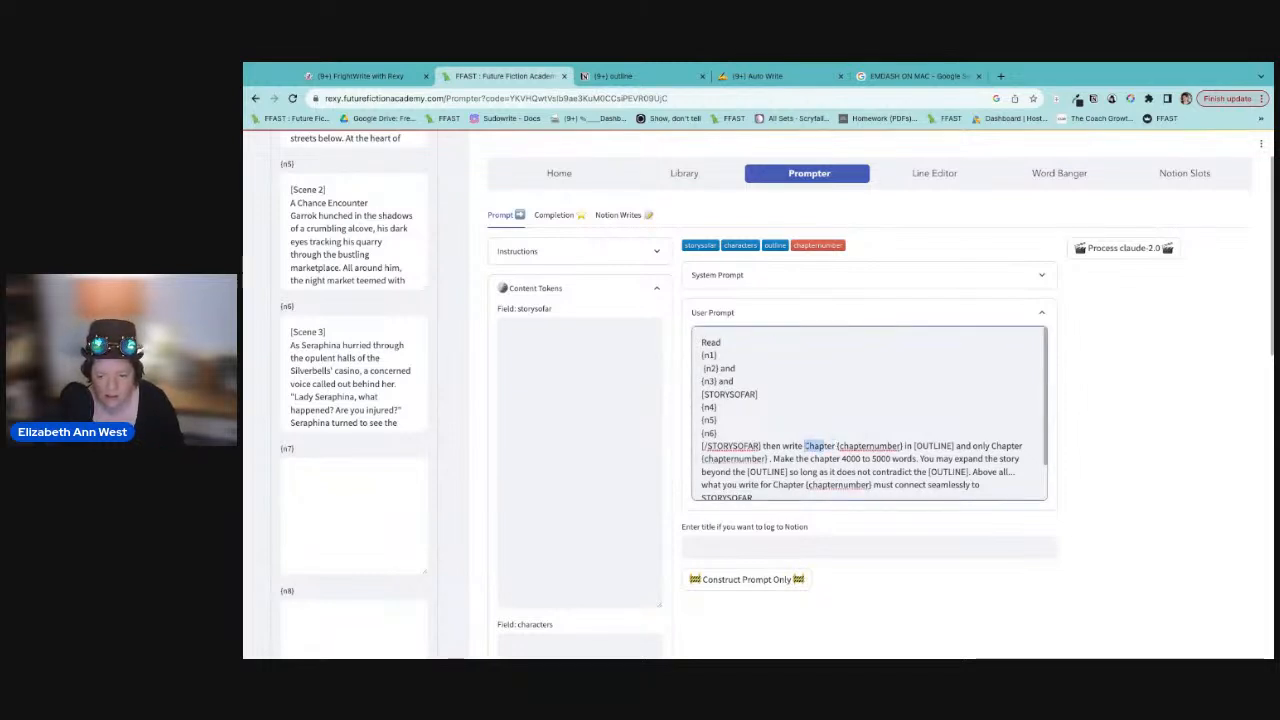
left_click_drag(805, 446, 901, 446)
type("Scene 5")
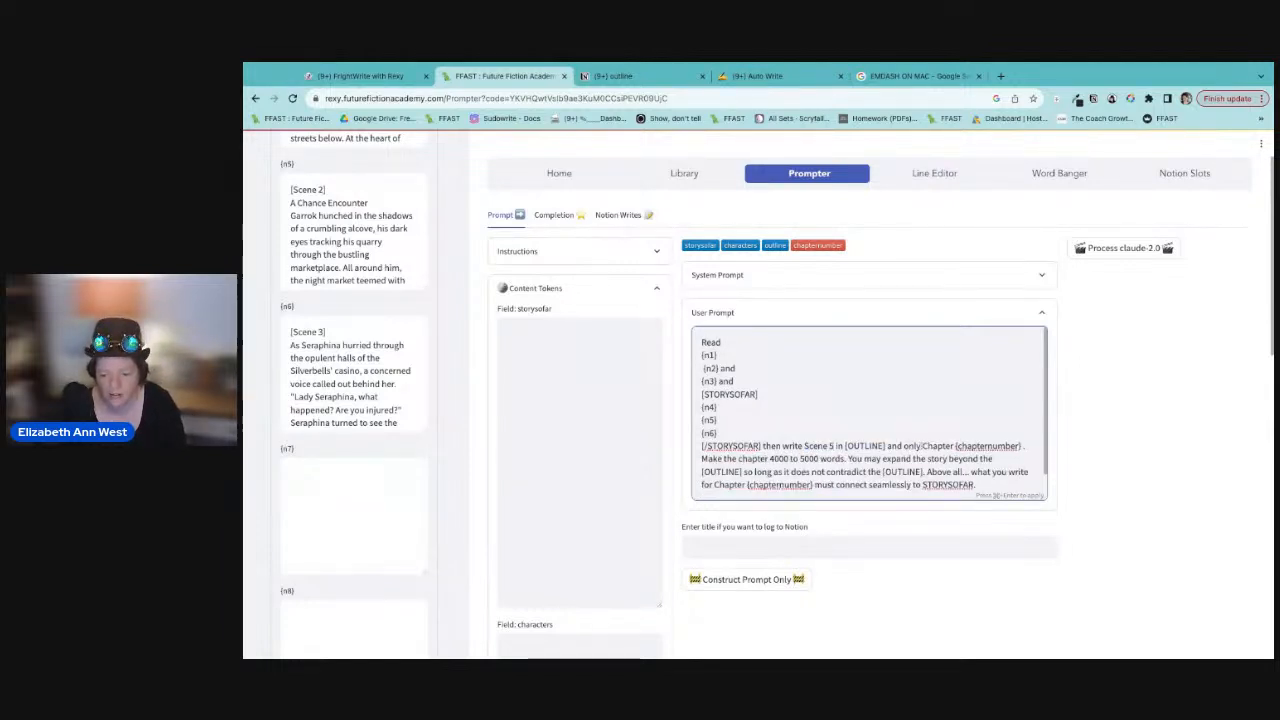
left_click_drag(1021, 446, 922, 446)
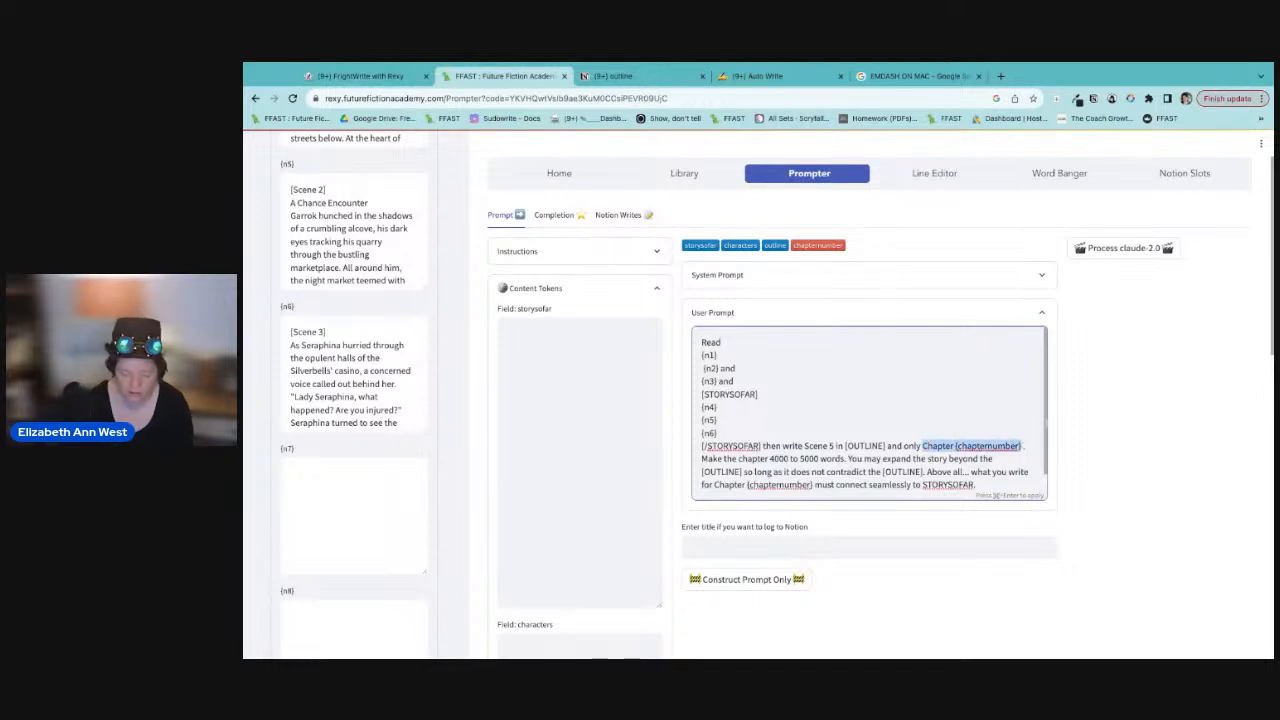
type("Scene 5")
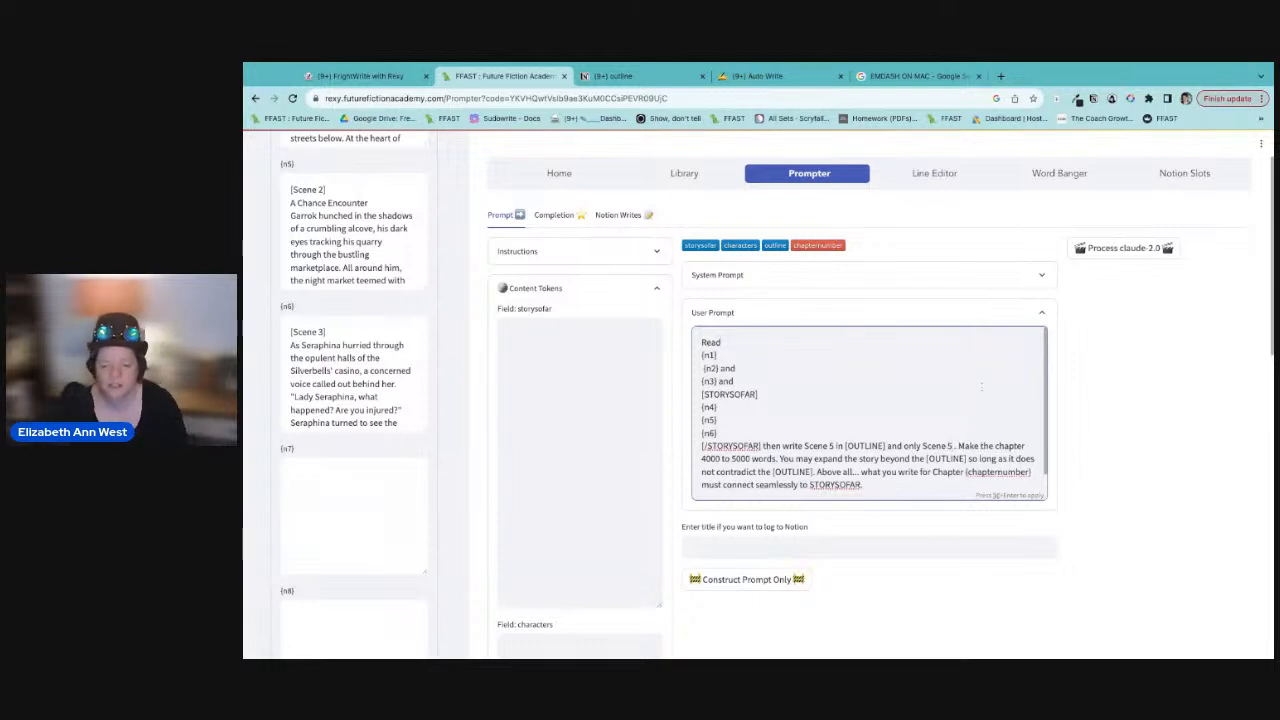
key("BackSpace")
Step: Change the first [OUTLINE] reference in the user prompt to "story outline", matching the label of Notion slot n3
scroll(362, 343, "up", 10)
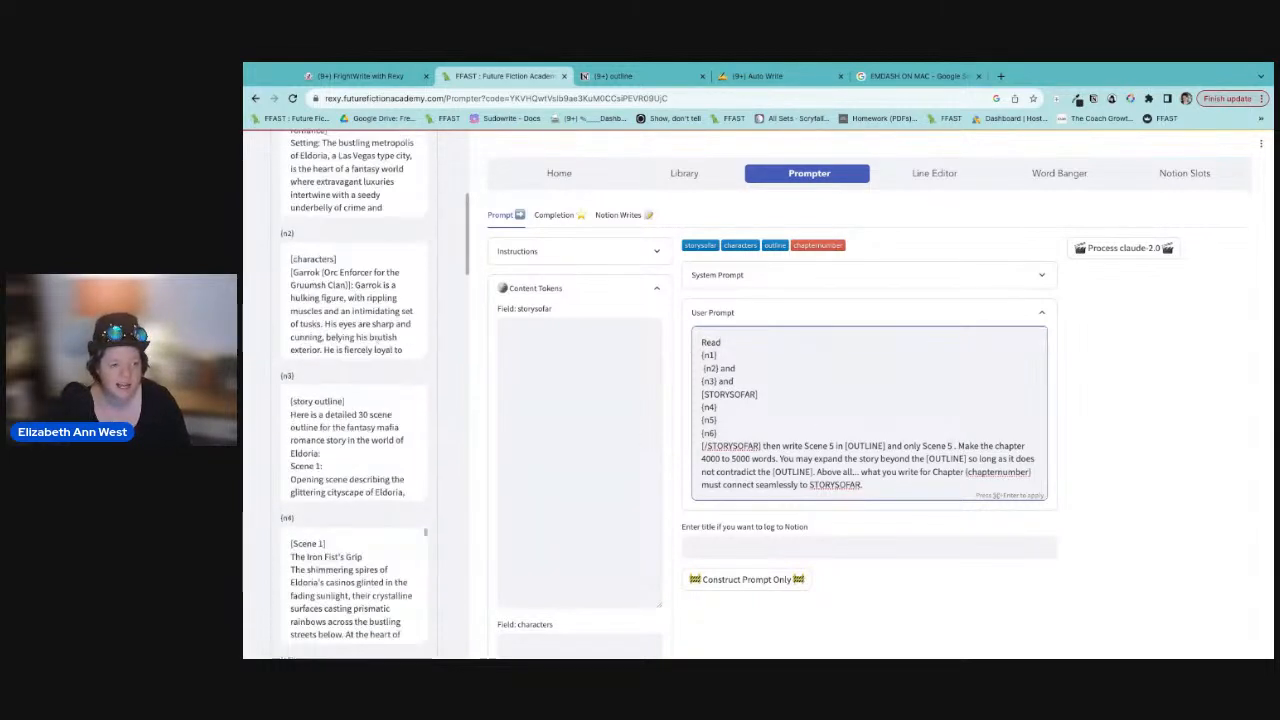
scroll(326, 533, "down", 5)
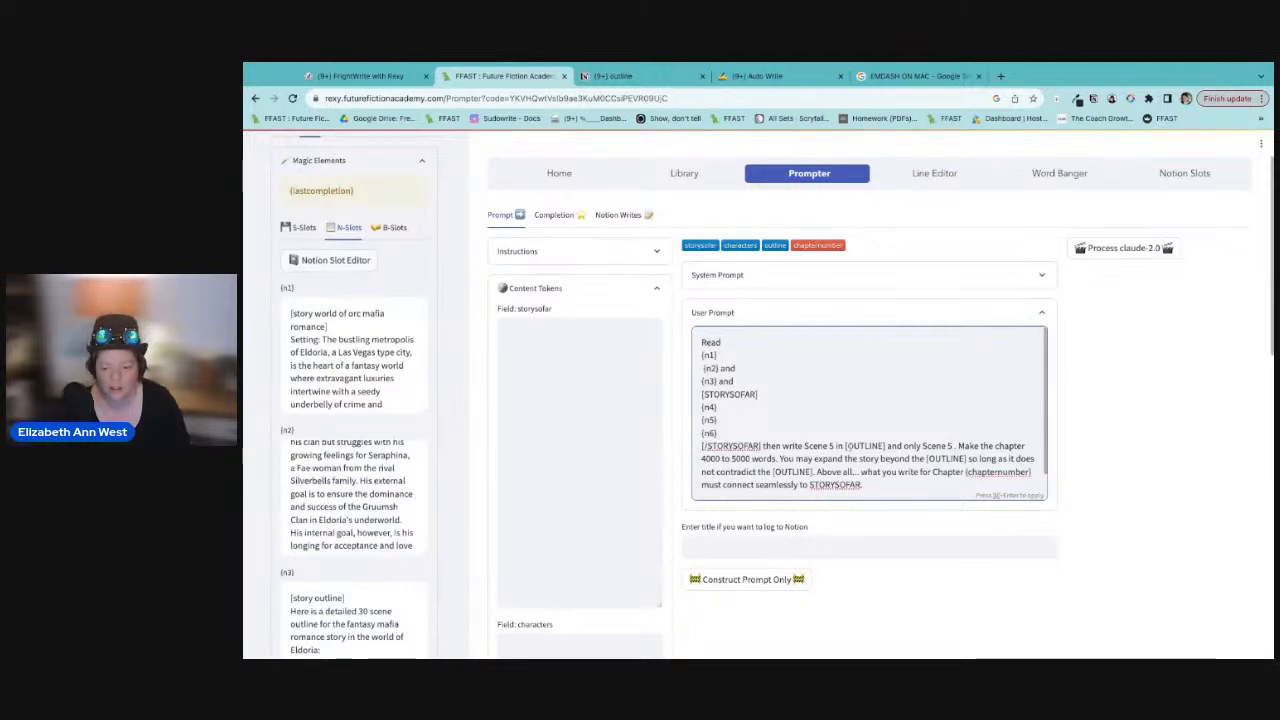
double_click(865, 446)
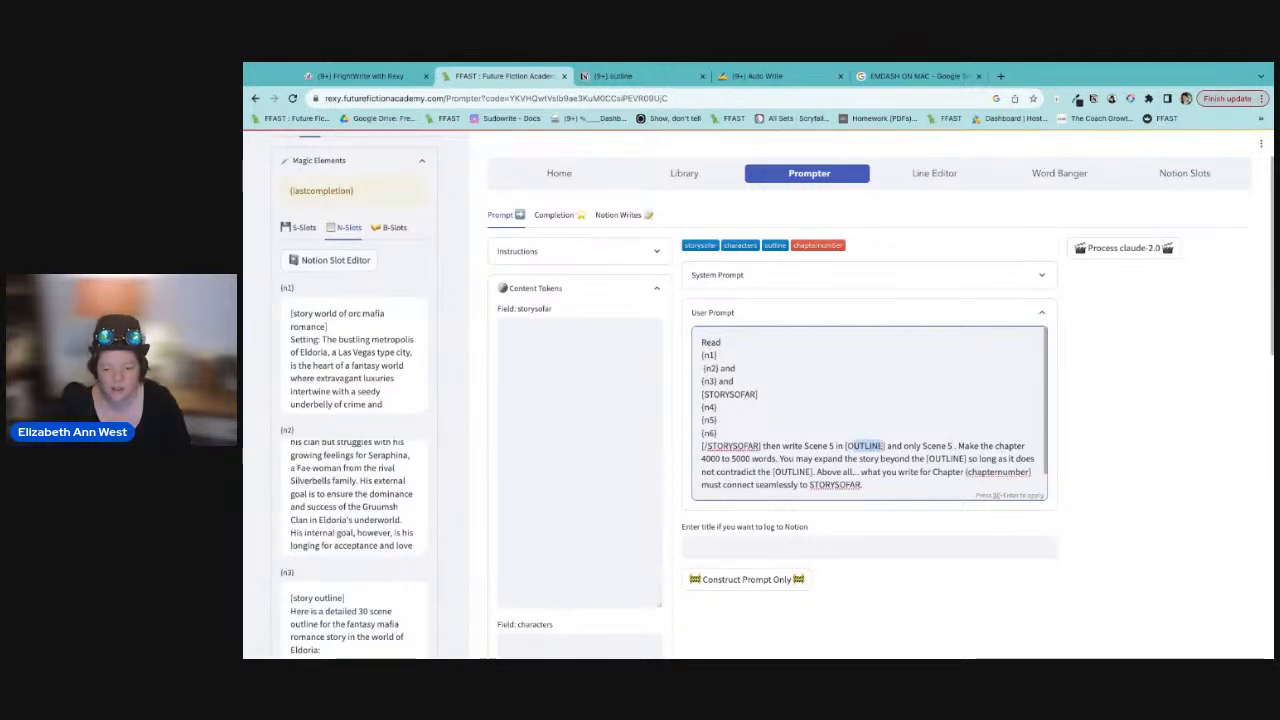
type("story outl")
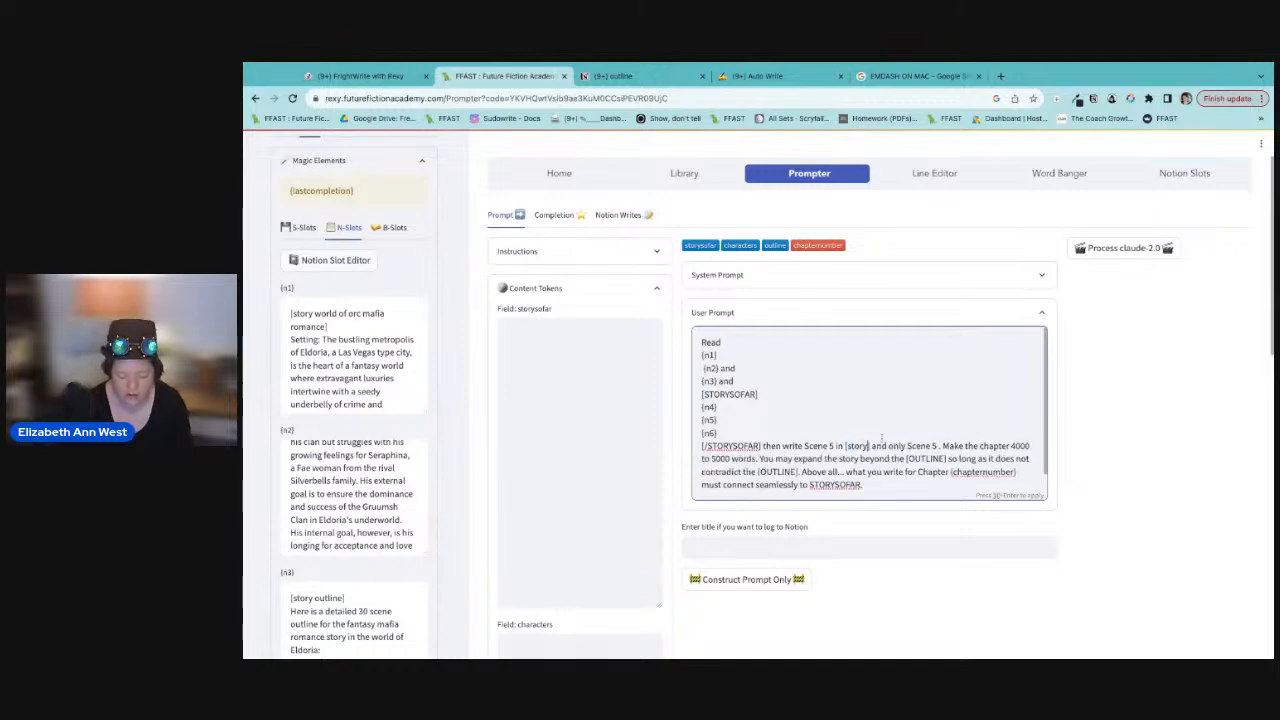
type("ine")
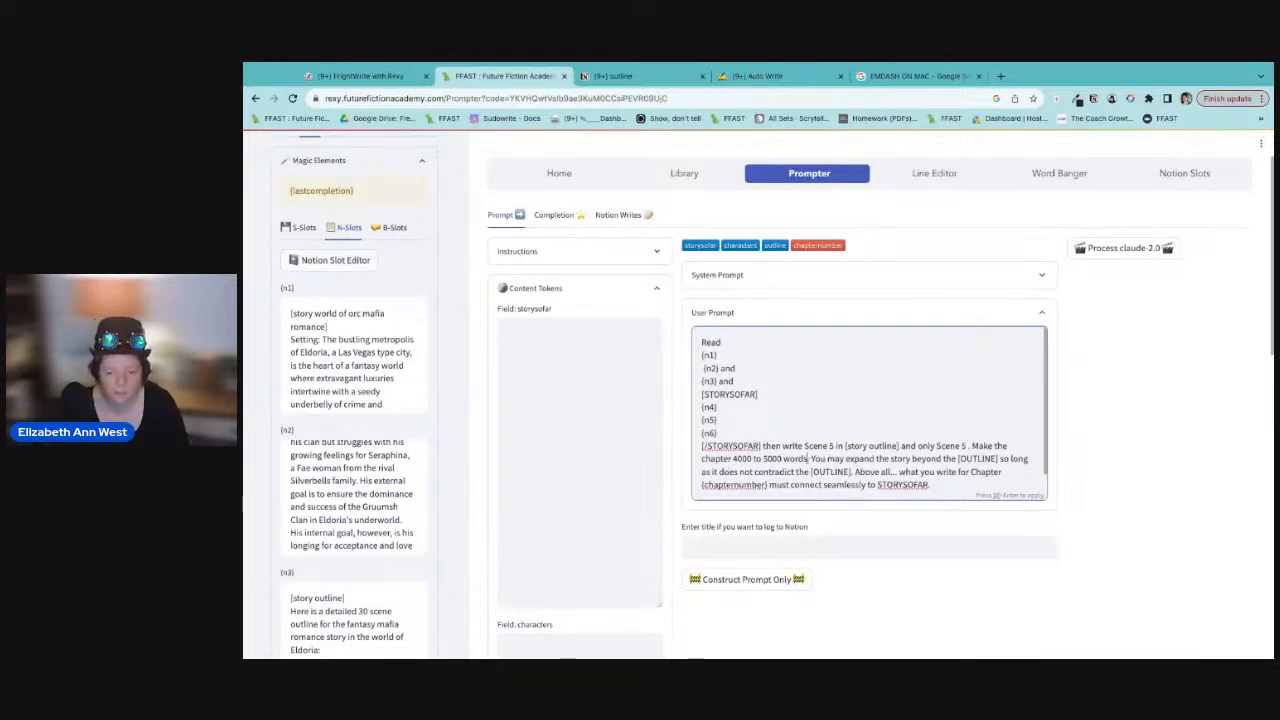
Step: Replace the sentence permitting expansion beyond the outline with "Match the writing style of the [STORYSOFAR]" after the word-count instruction
type("match")
type(" the st")
key("BackSpace")
key("BackSpace")
key("BackSpace")
key("BackSpace")
key("BackSpace")
key("BackSpace")
key("BackSpace")
key("BackSpace")
key("BackSpace")
key("BackSpace")
key("BackSpace")
key("BackSpace")
type("Match the writing style of ")
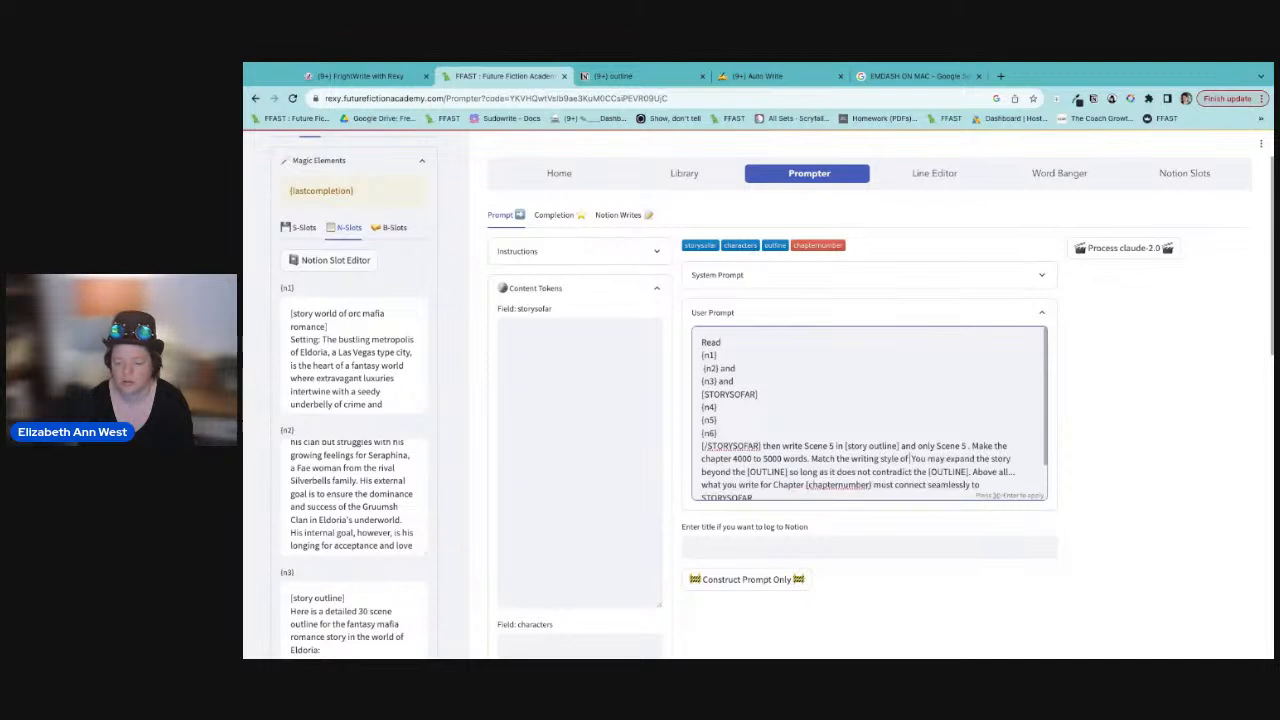
type("the [STORYSOFAR]")
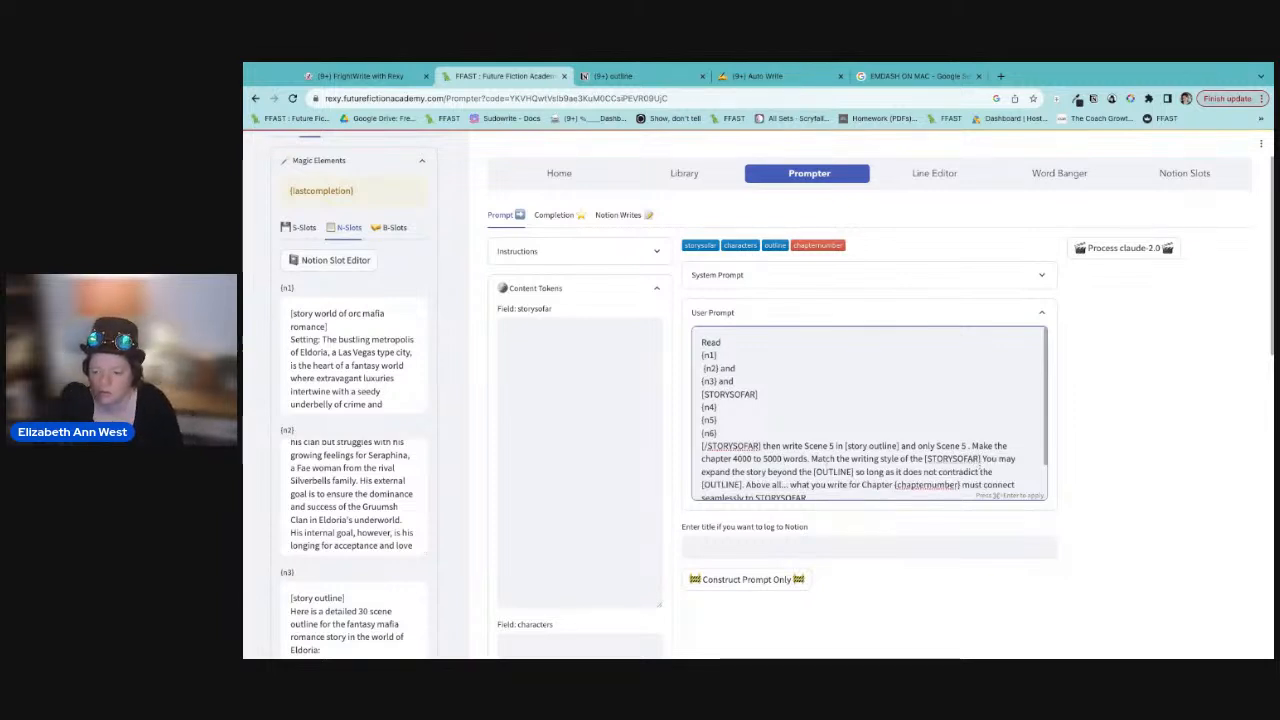
left_click_drag(983, 458, 741, 484)
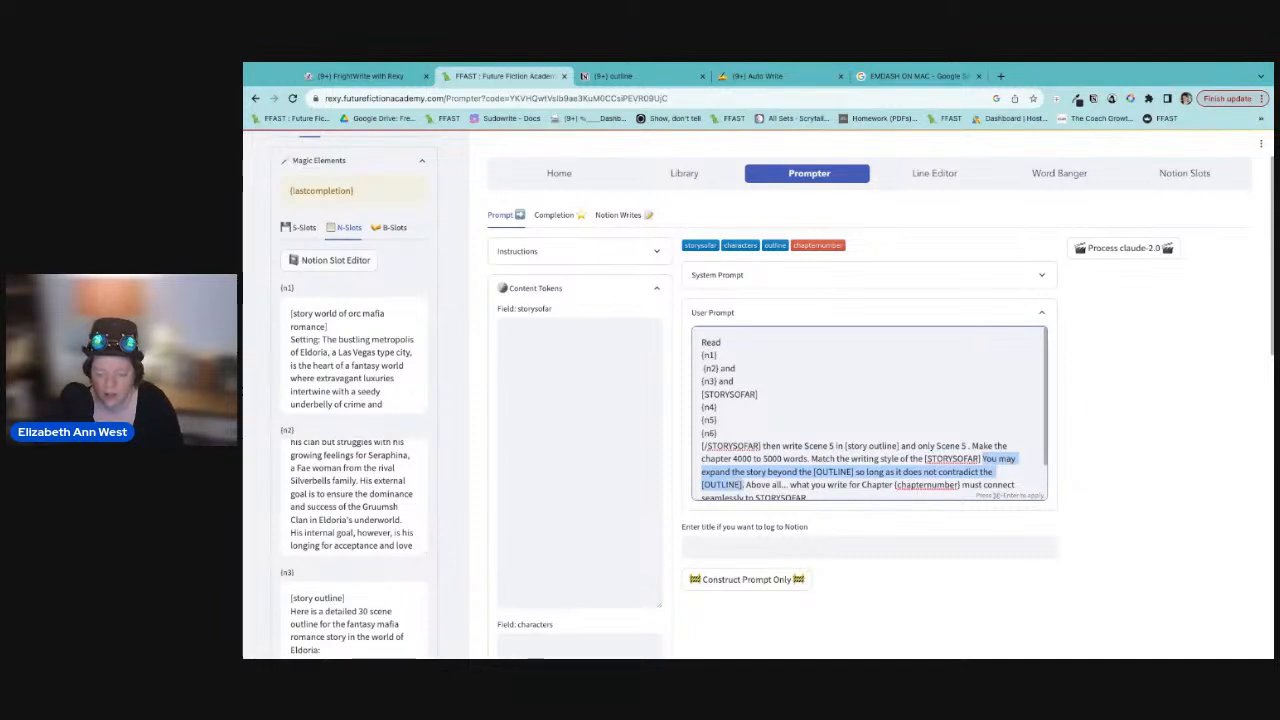
key("BackSpace")
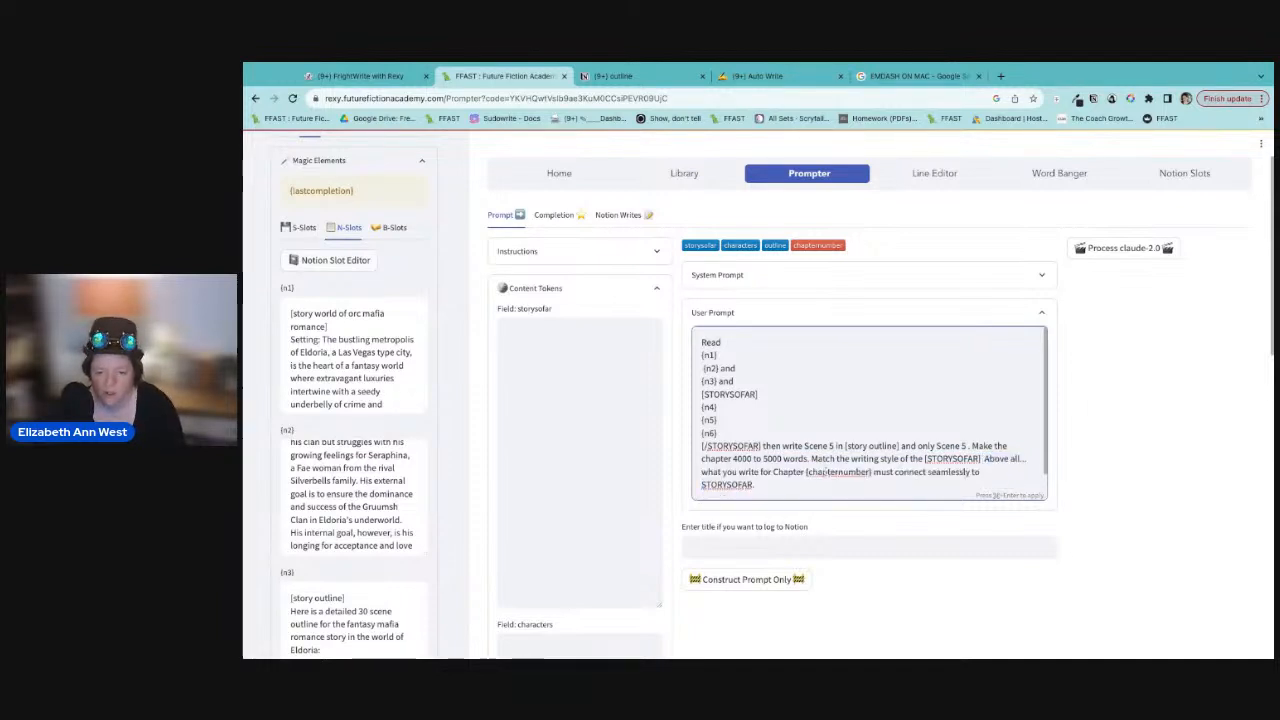
Step: Change the remaining chapter references in the seamless-connection and [END] instructions to "Scene 5"
left_click_drag(773, 472, 871, 472)
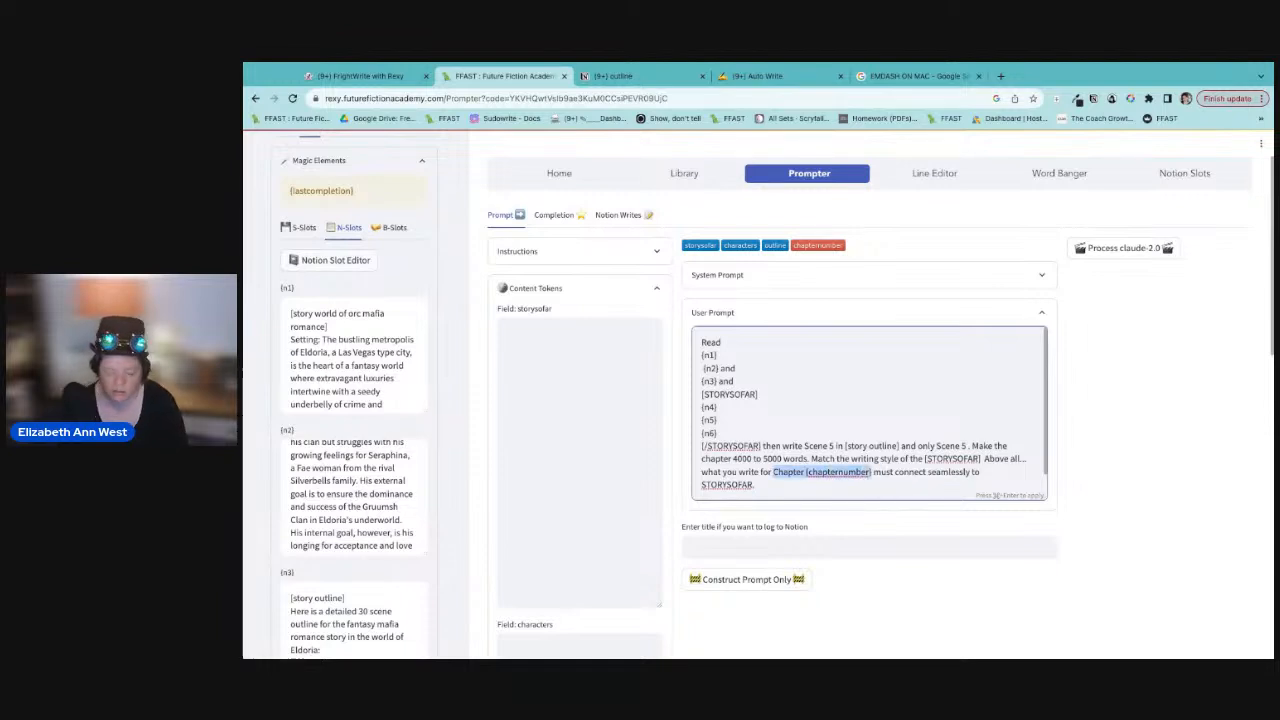
type("Scene 5")
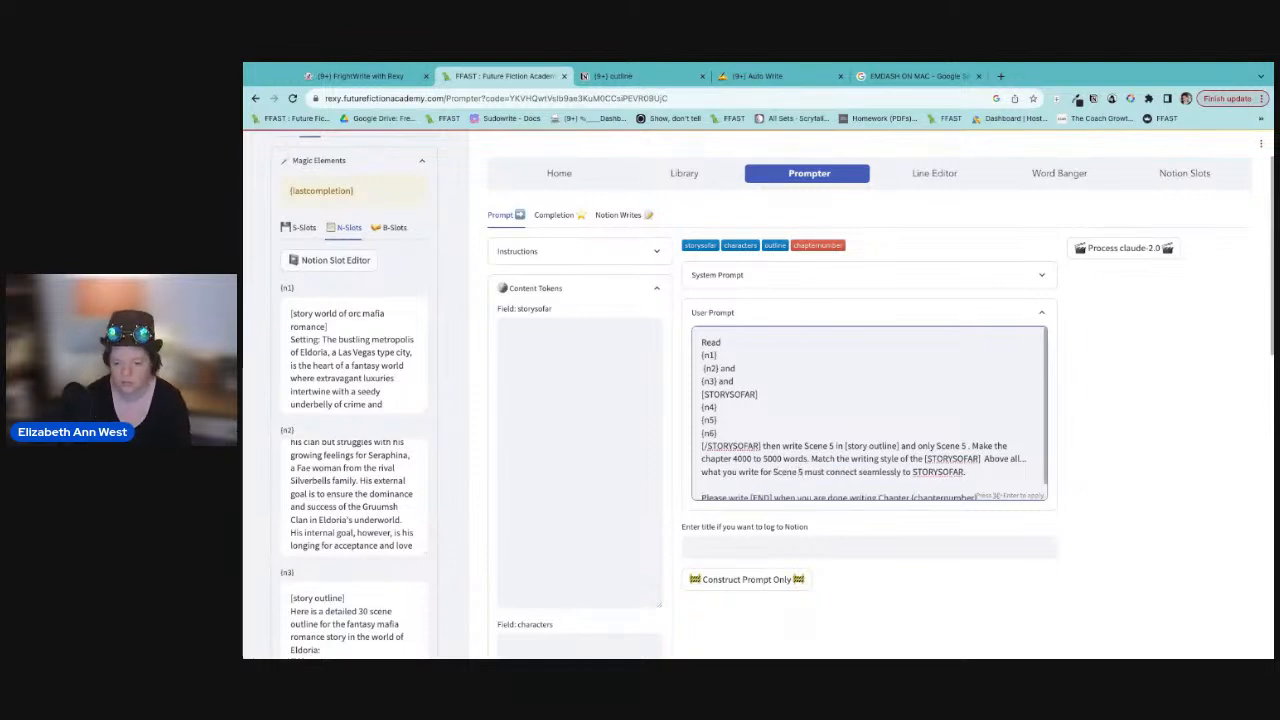
scroll(868, 410, "down", 1)
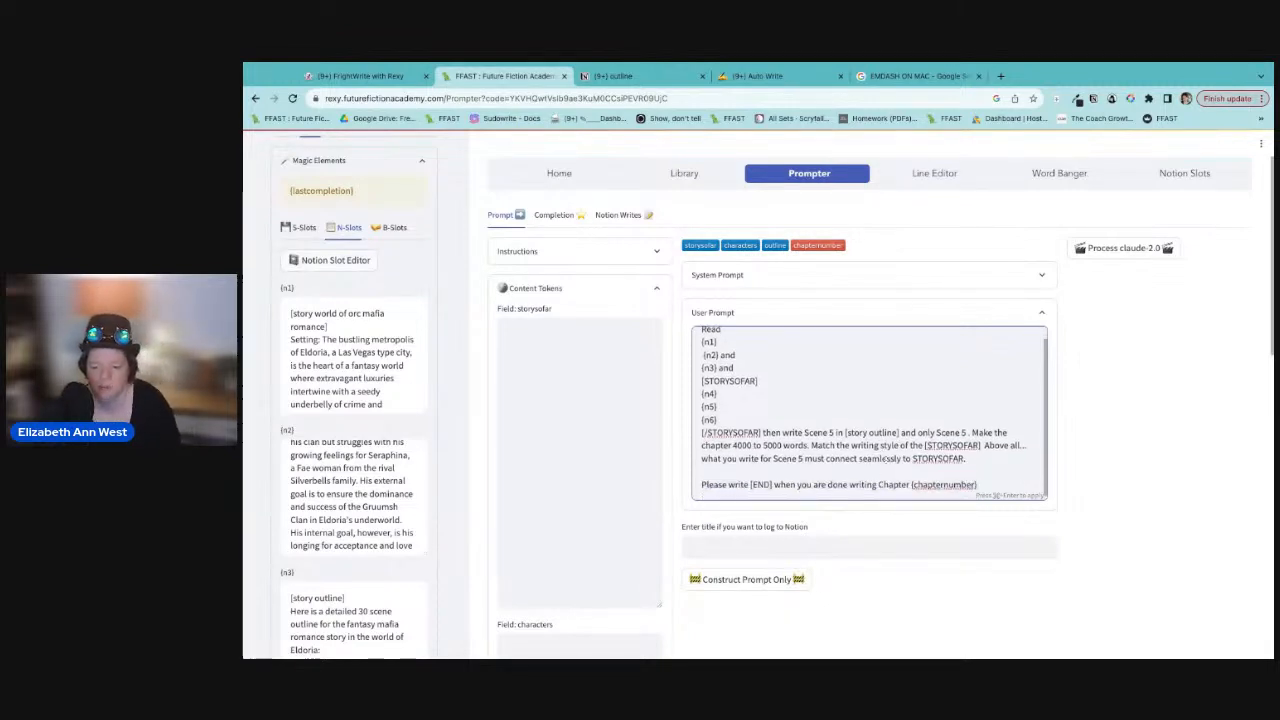
left_click_drag(878, 485, 977, 486)
type("Sc")
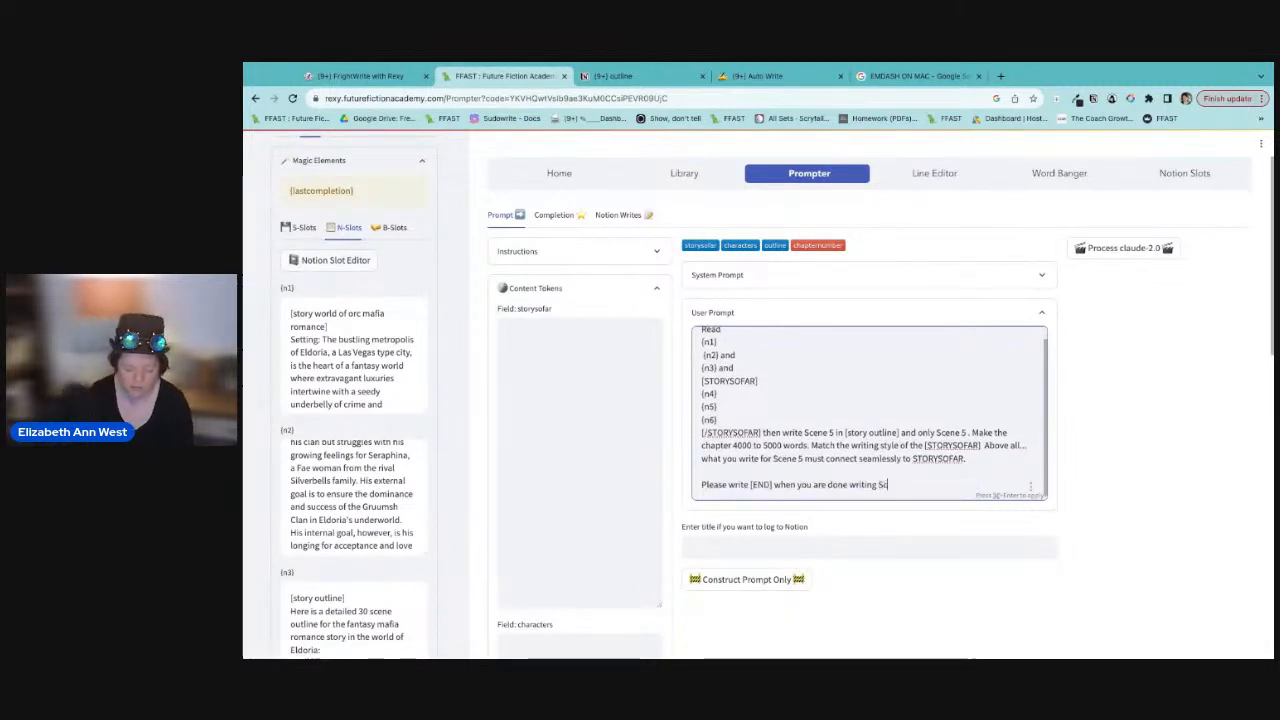
type("ene 5")
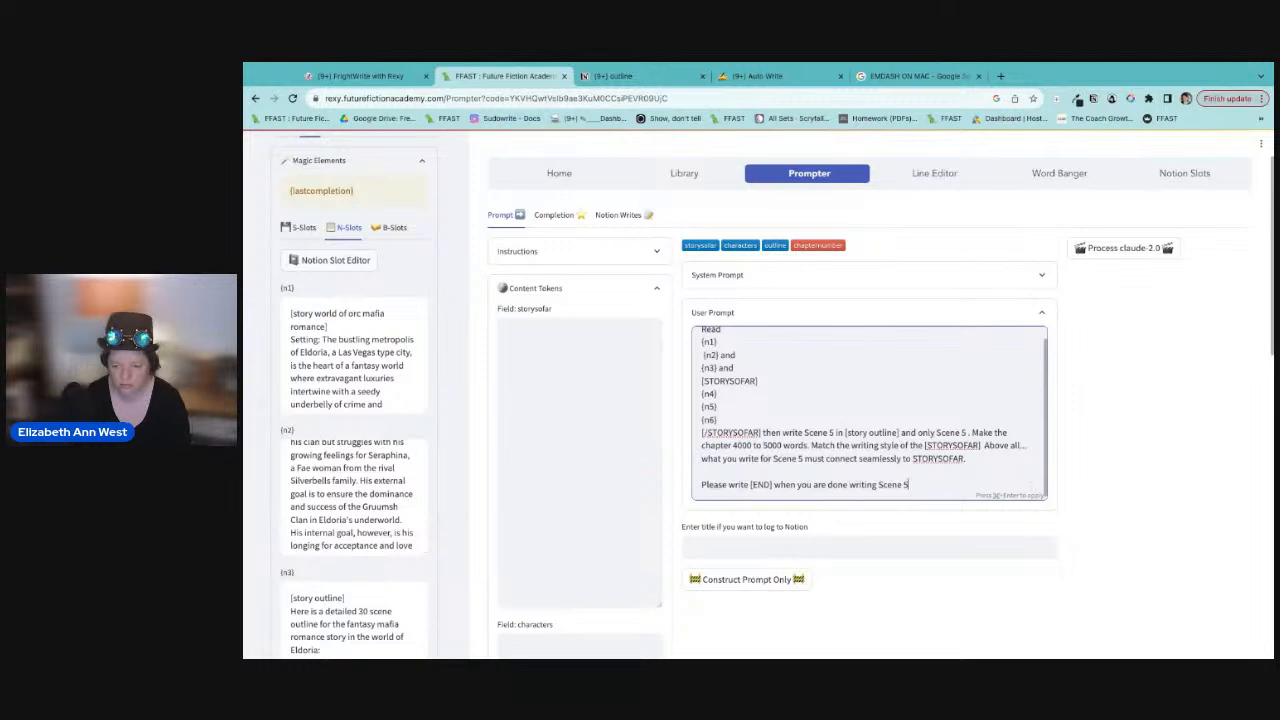
Step: Construct the full prompt without sending it to the model
scroll(765, 510, "down", 3)
left_click(758, 269)
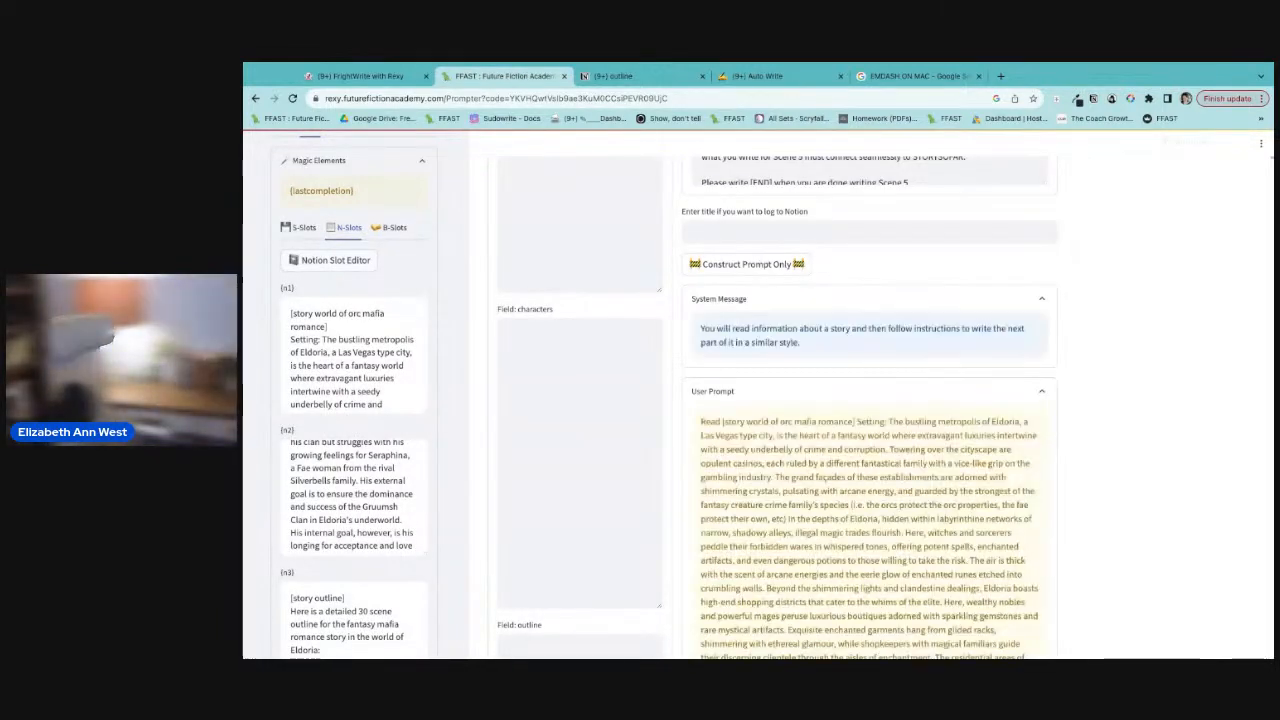
Step: Examine the constructed user prompt, checking the inserted story world, character profiles and scene outline
scroll(865, 410, "down", 5)
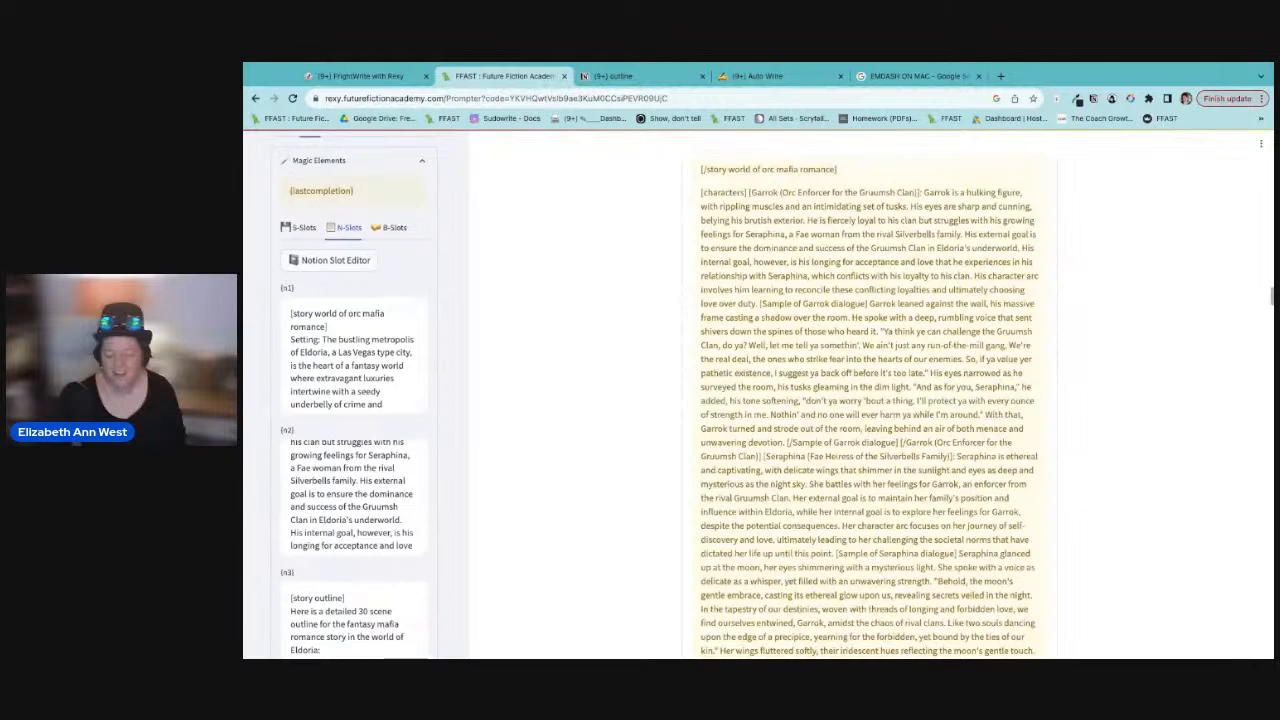
scroll(737, 338, "down", 10)
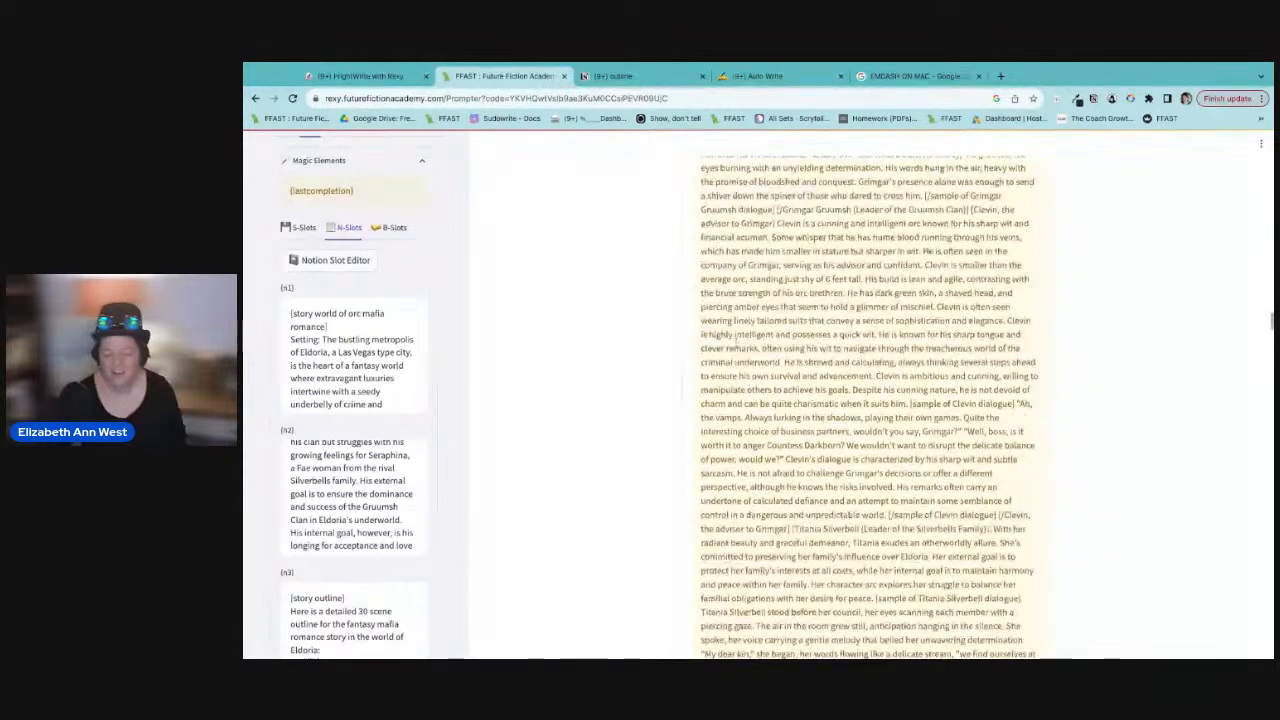
scroll(737, 338, "down", 5)
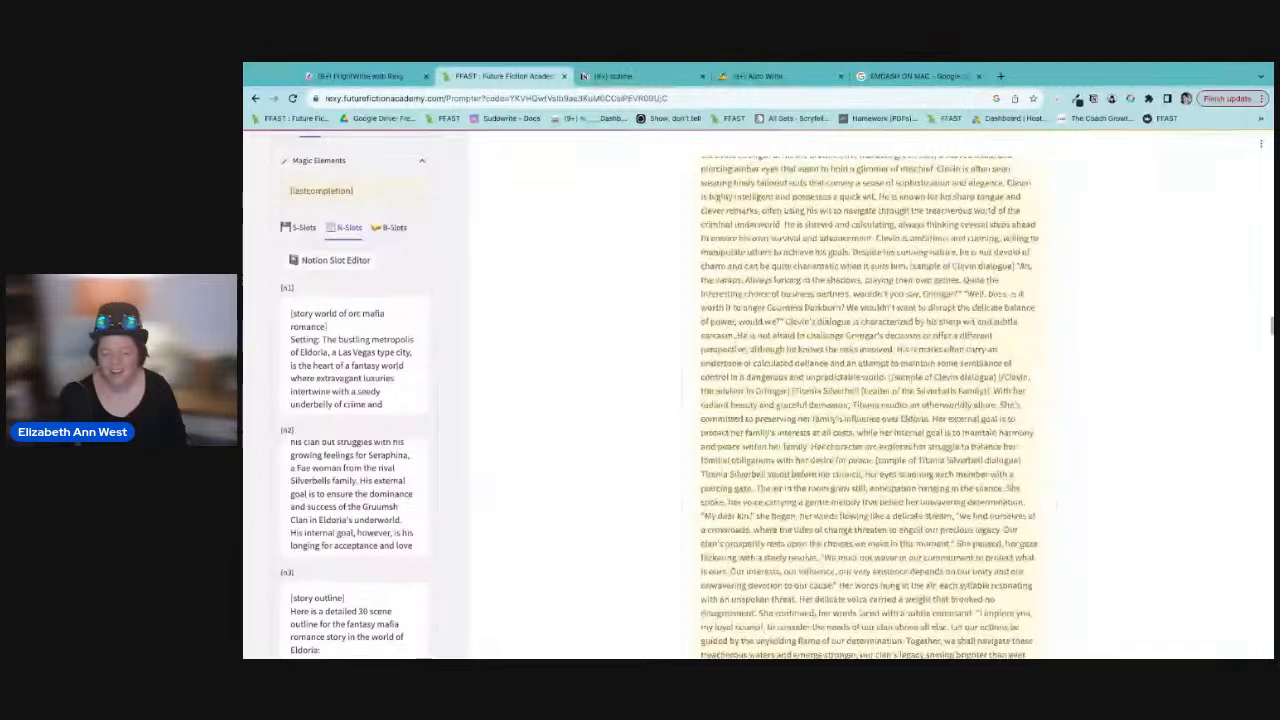
scroll(880, 367, "down", 5)
triple_click(881, 371)
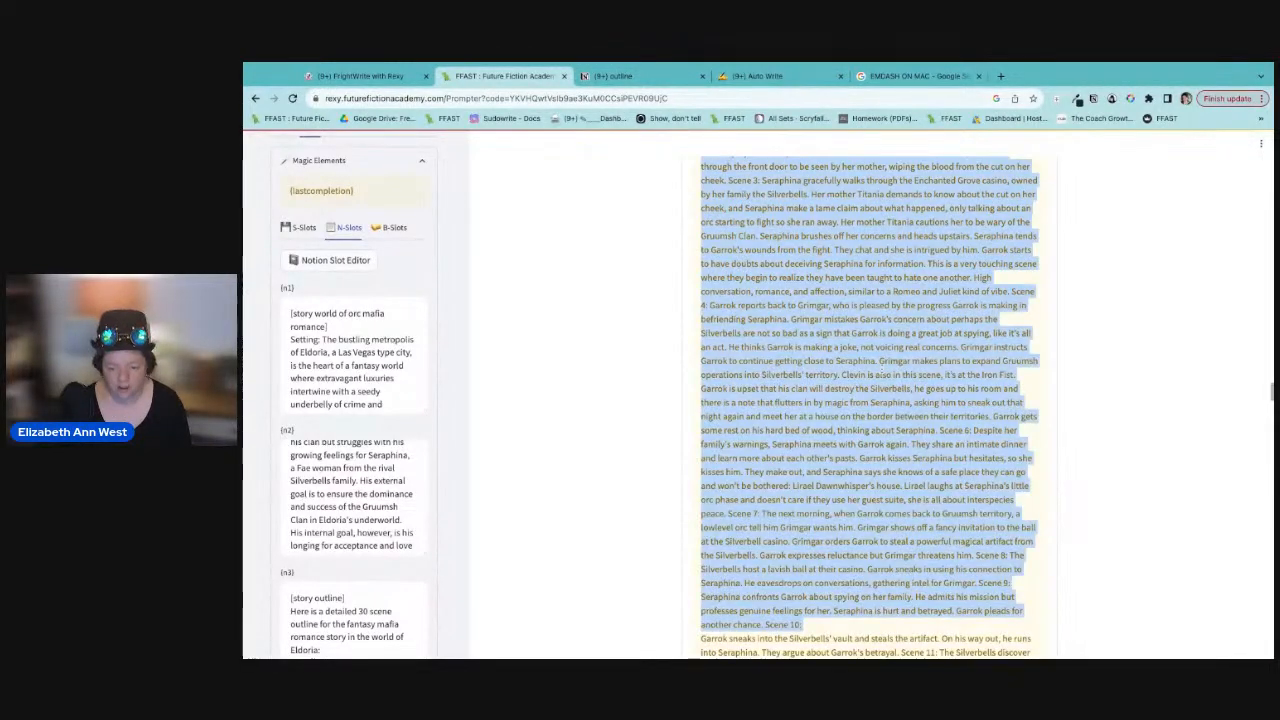
left_click(881, 370)
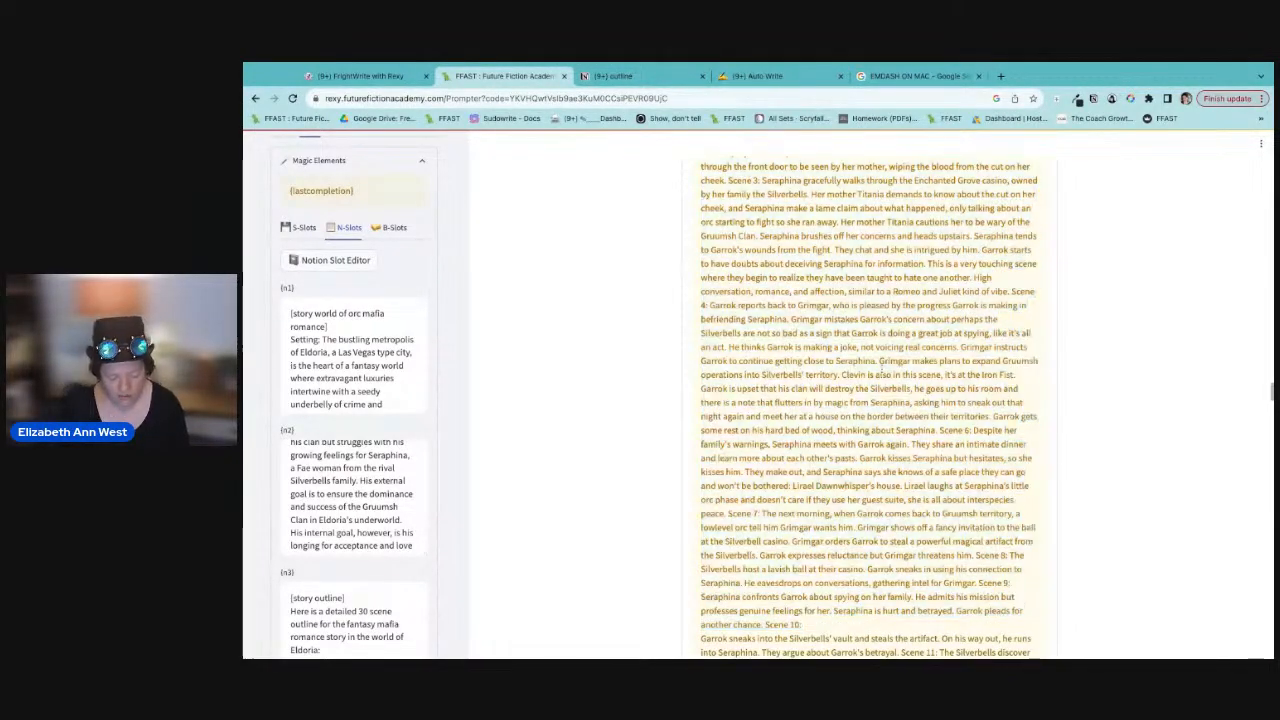
key("super+a")
left_click(881, 370)
scroll(881, 370, "up", 10)
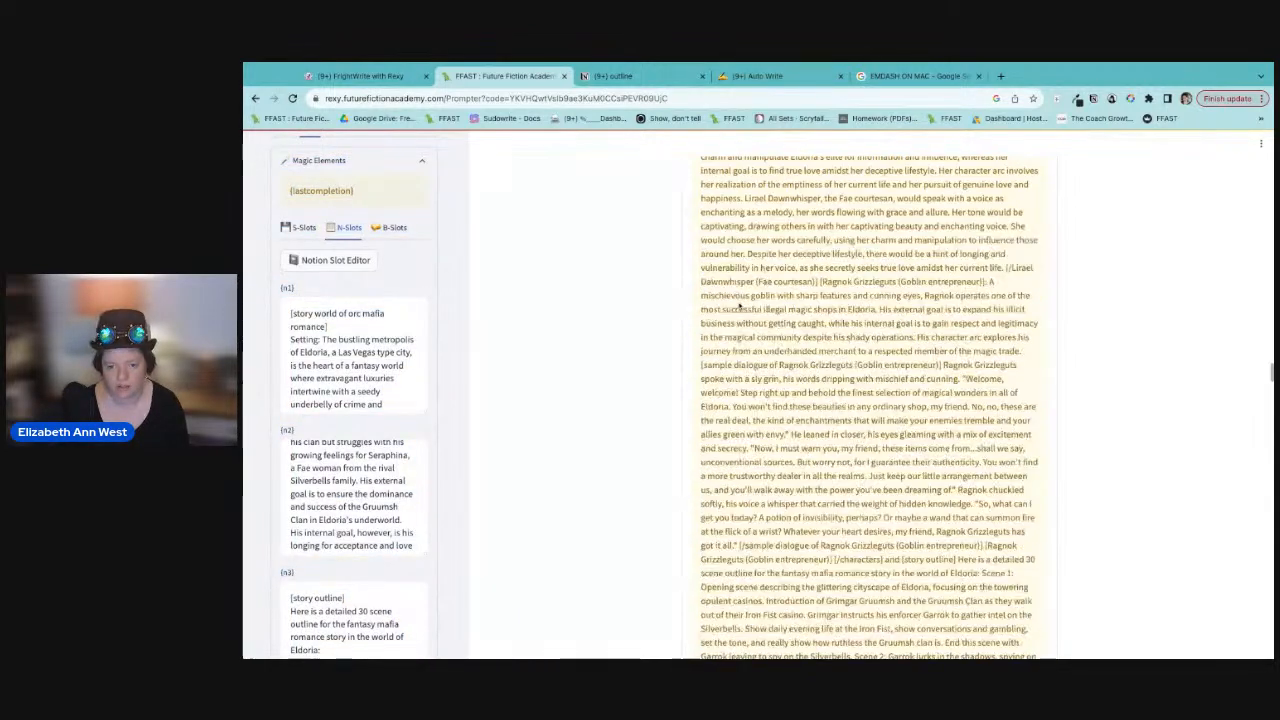
scroll(869, 408, "up", 10)
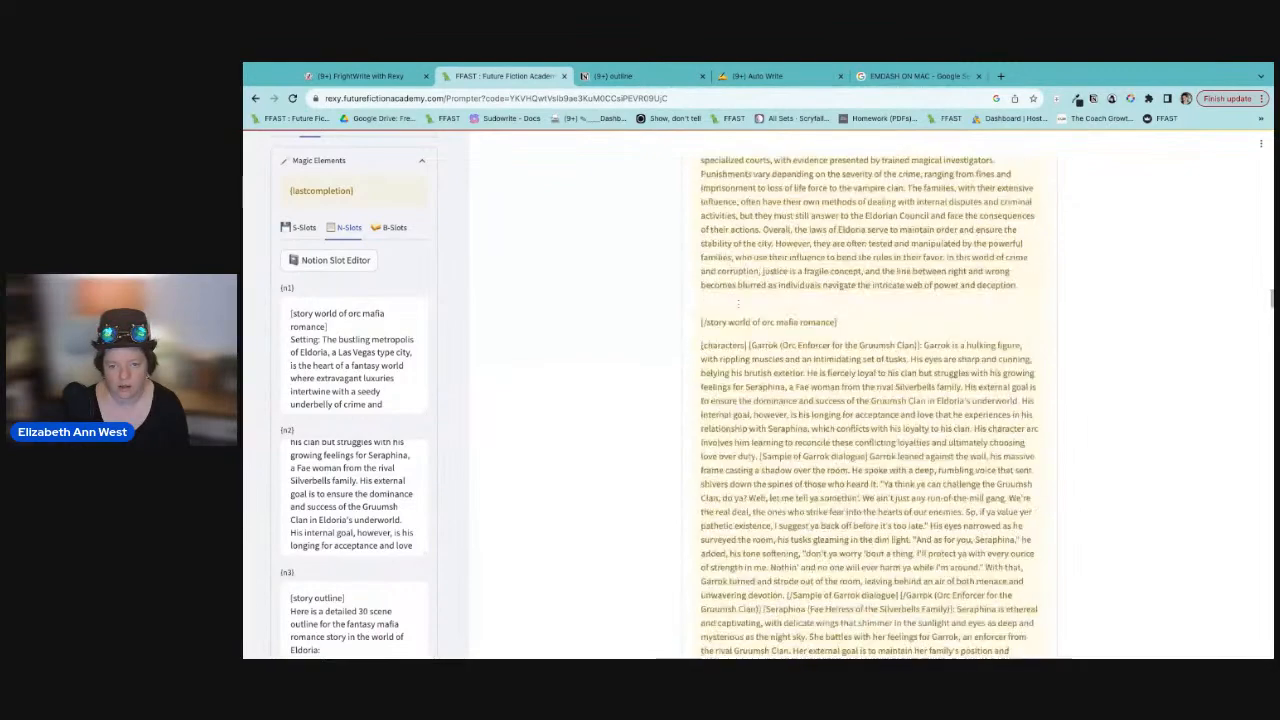
Step: Enter "megaprompt for scene 5" as the title for logging the constructed prompt to Notion
scroll(739, 541, "up", 10)
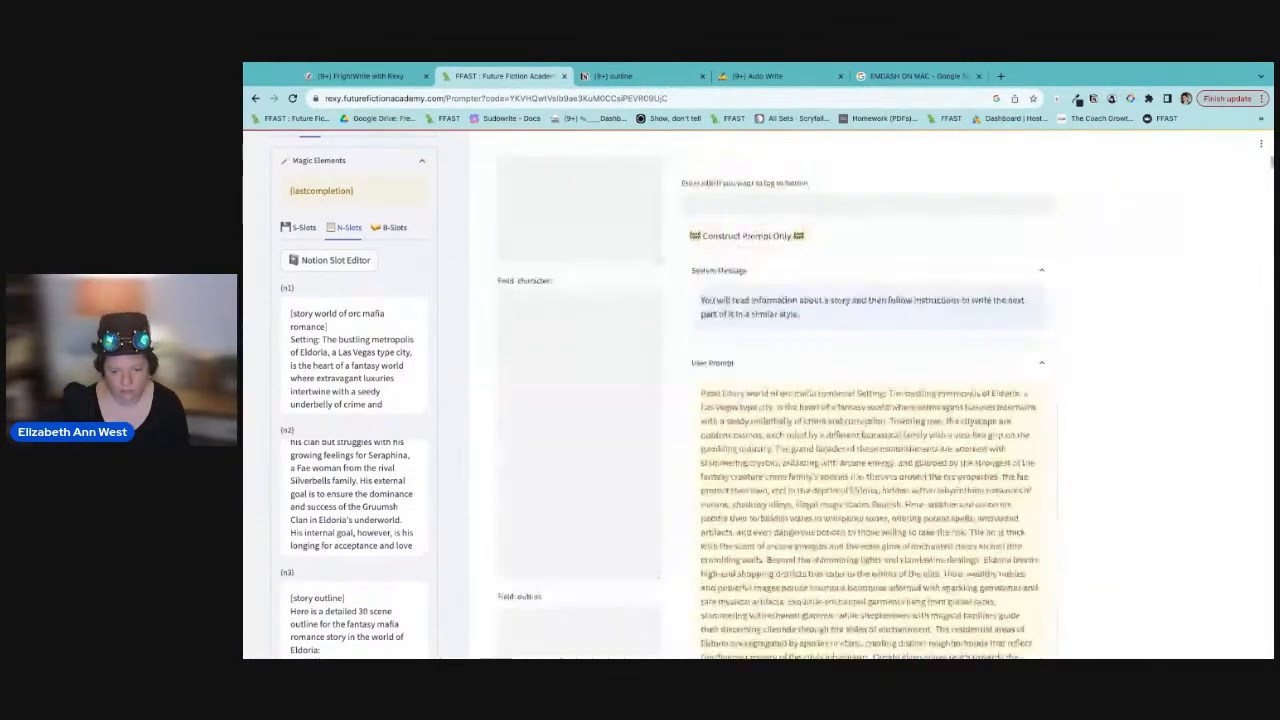
scroll(739, 541, "down", 3)
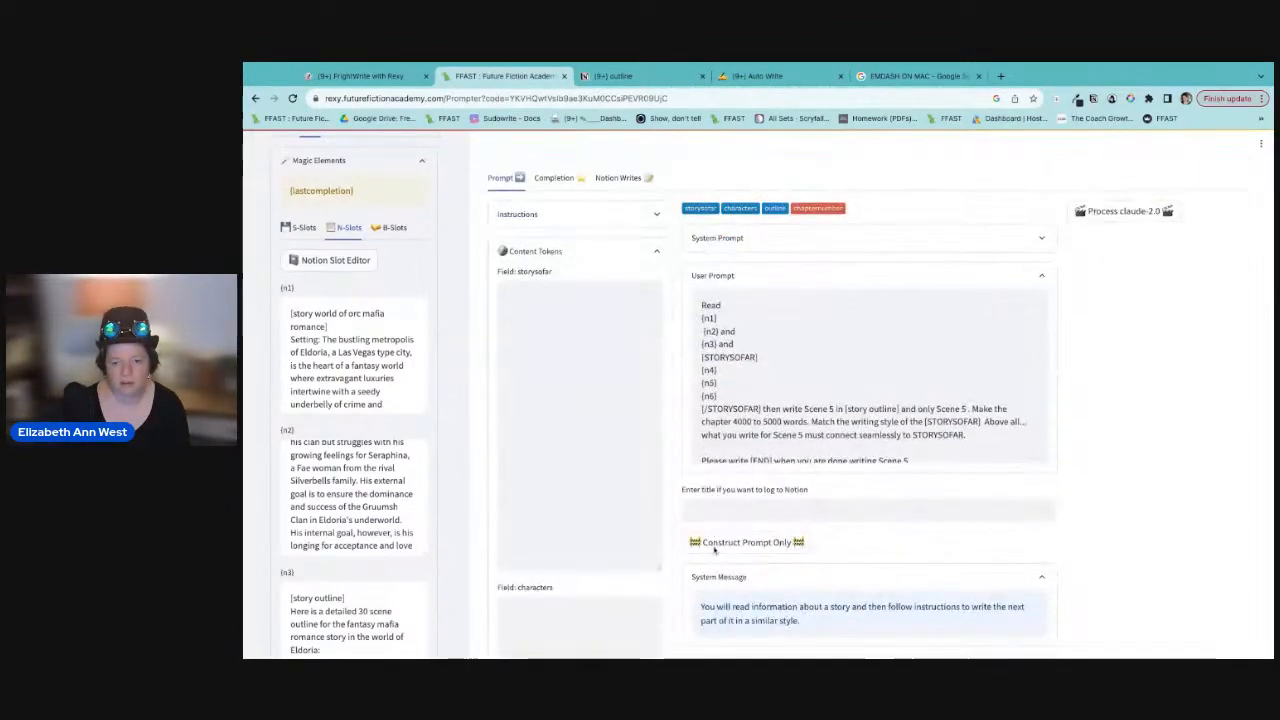
left_click(797, 401)
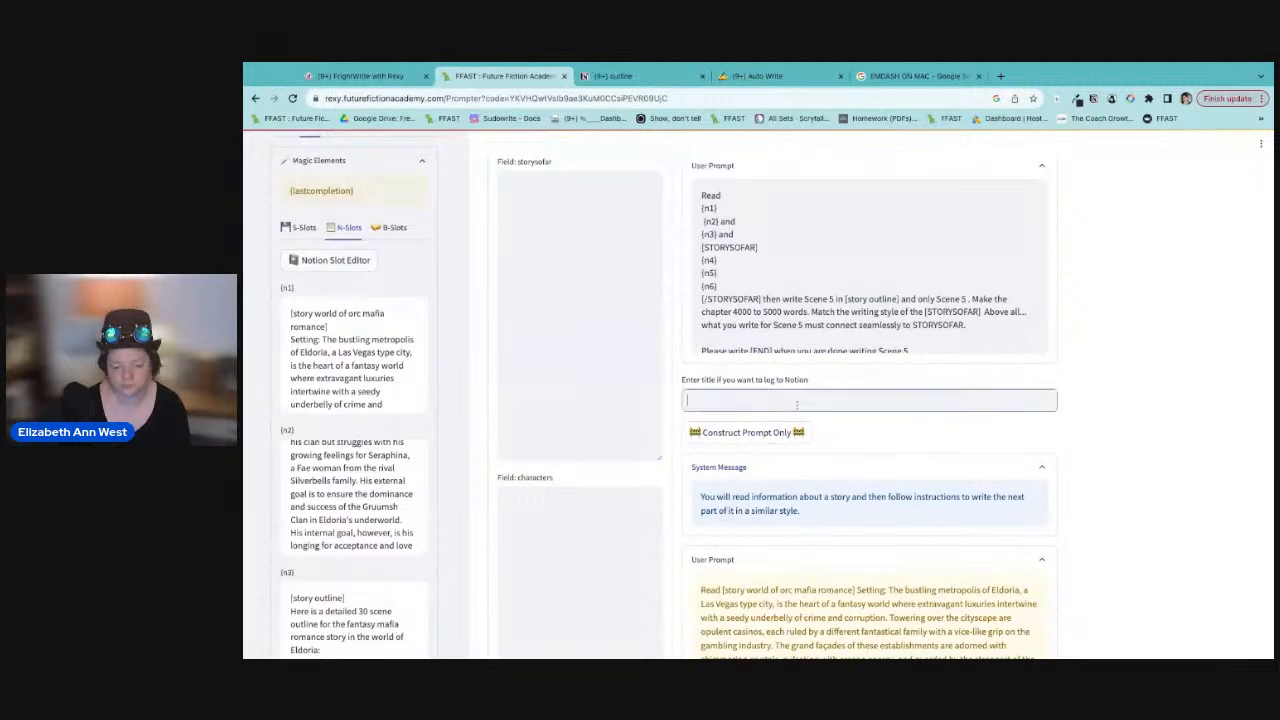
type("mega")
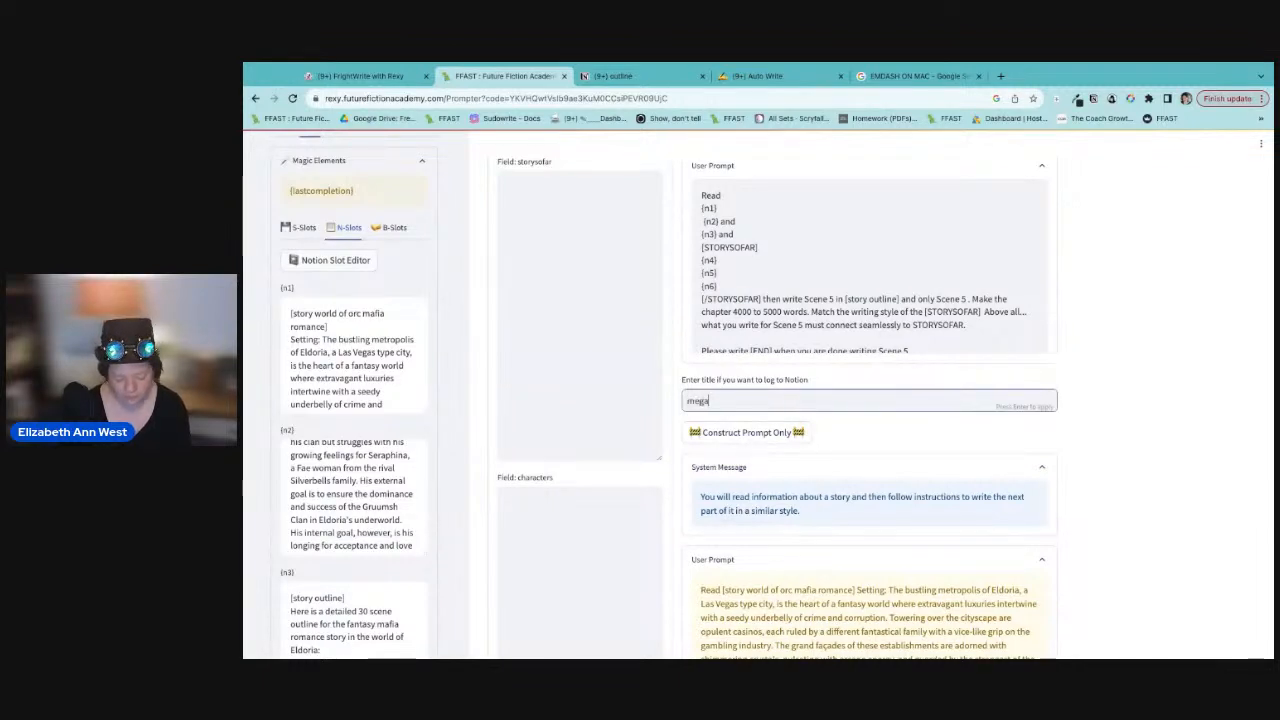
type("promtp")
type(" for scen")
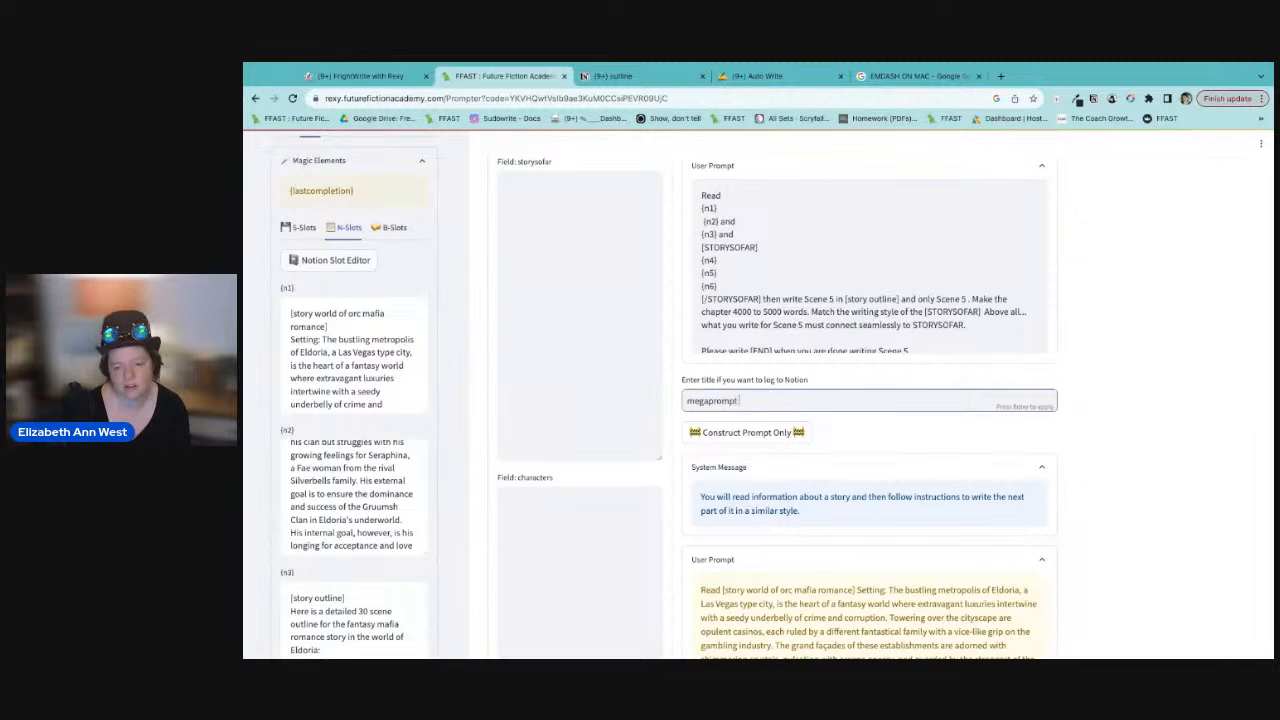
type("e 5")
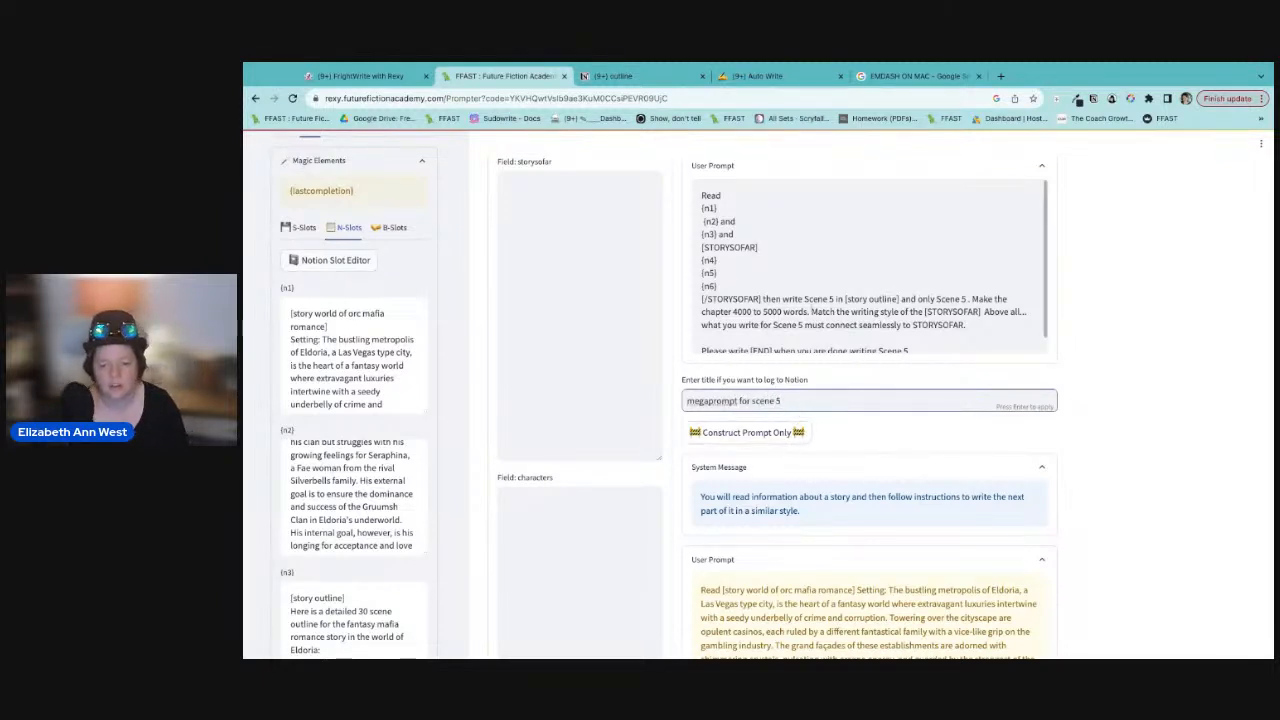
left_click(645, 77)
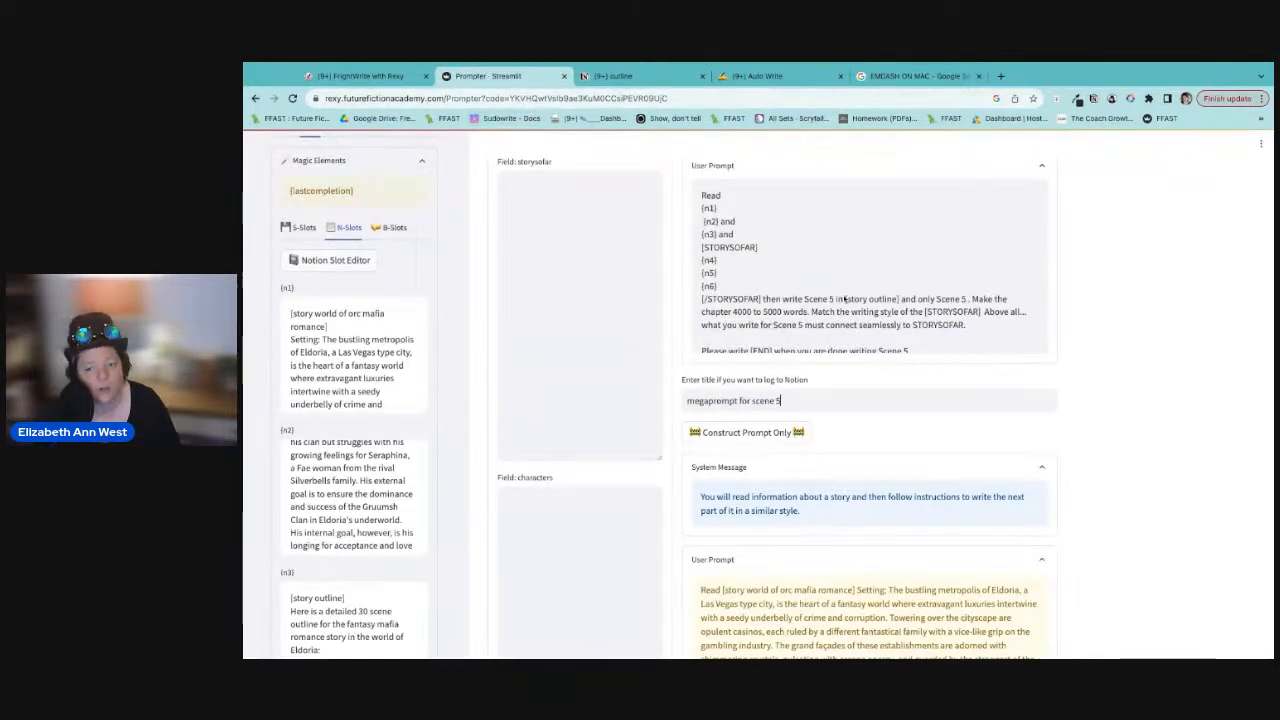
Step: Change both scene references in the "then write Scene … and only Scene …" instruction of the user prompt to Scene 4
left_click(836, 300)
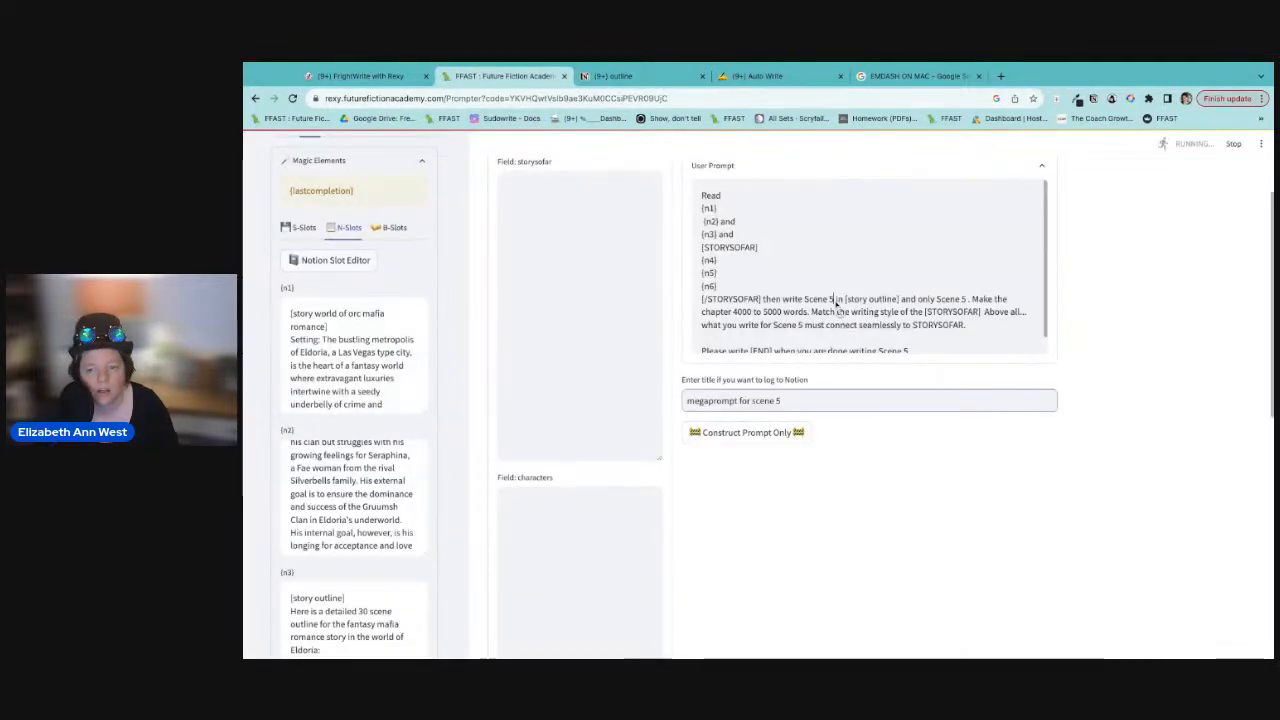
key("BackSpace")
type("4")
left_click(966, 298)
key("BackSpace")
type("4")
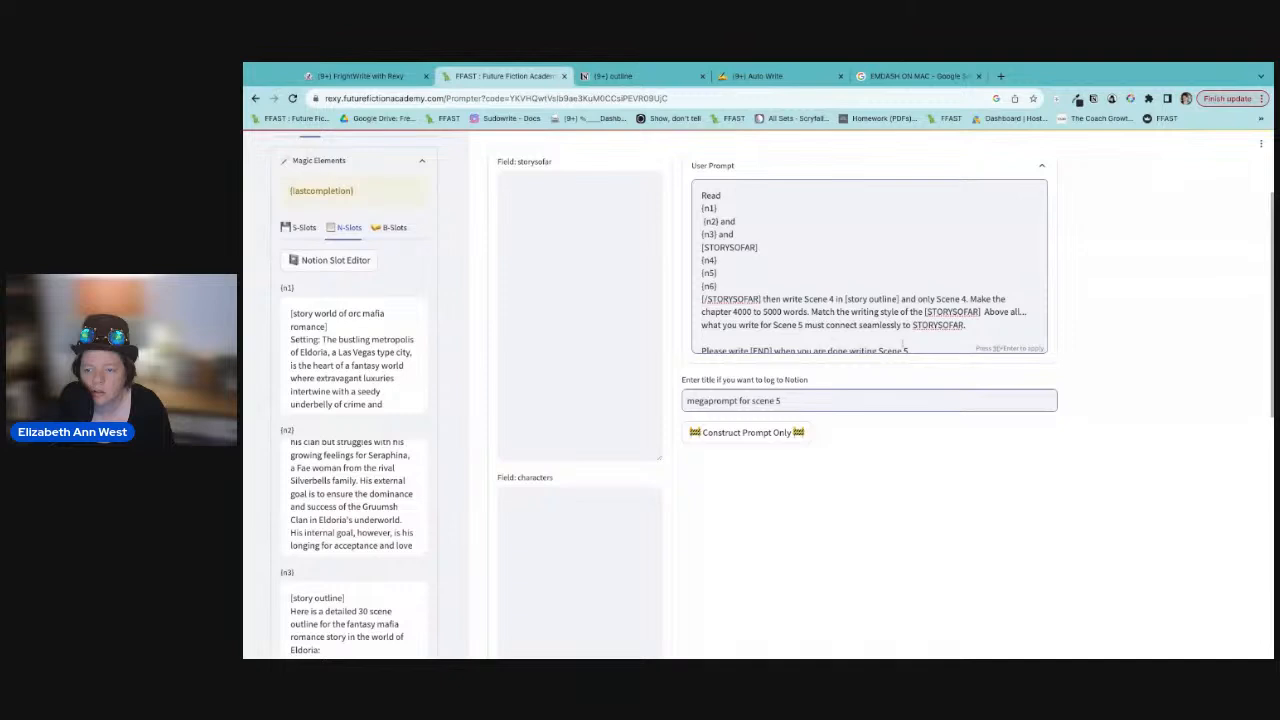
Step: Change the scene reference in the seamless-connection instruction to Scene 4
scroll(906, 343, "down", 1)
left_click(898, 400)
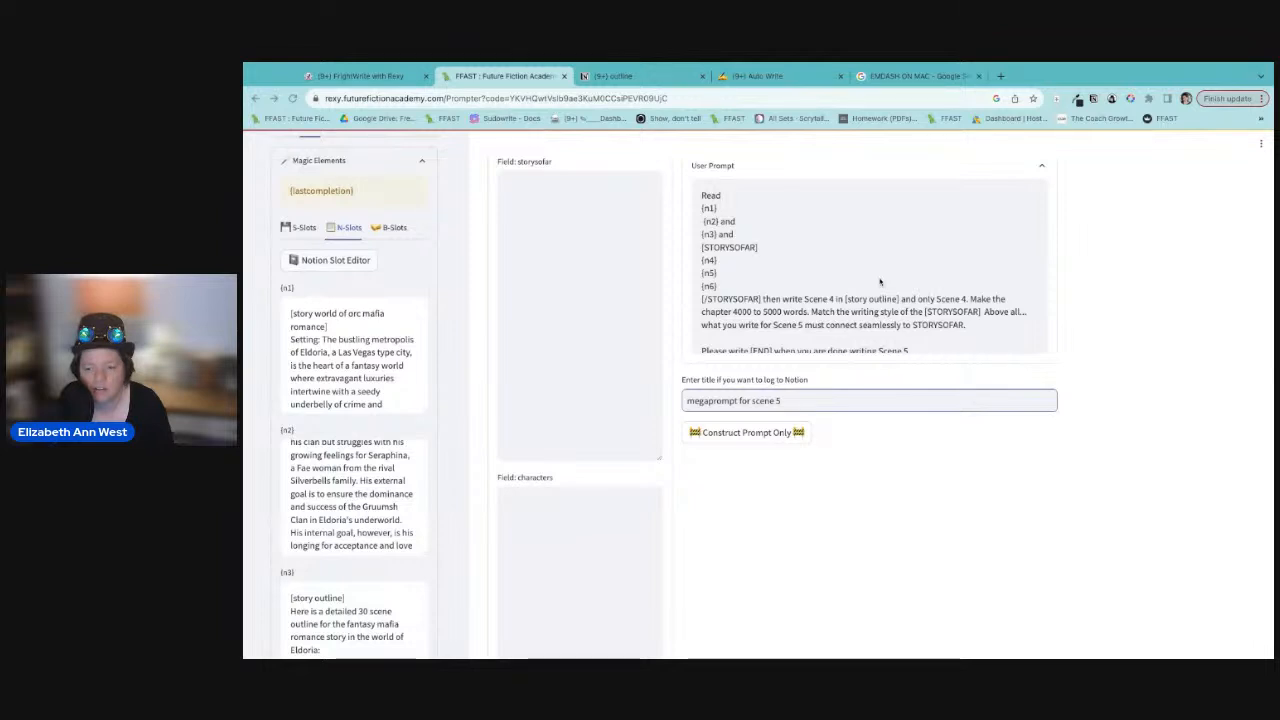
left_click(800, 325)
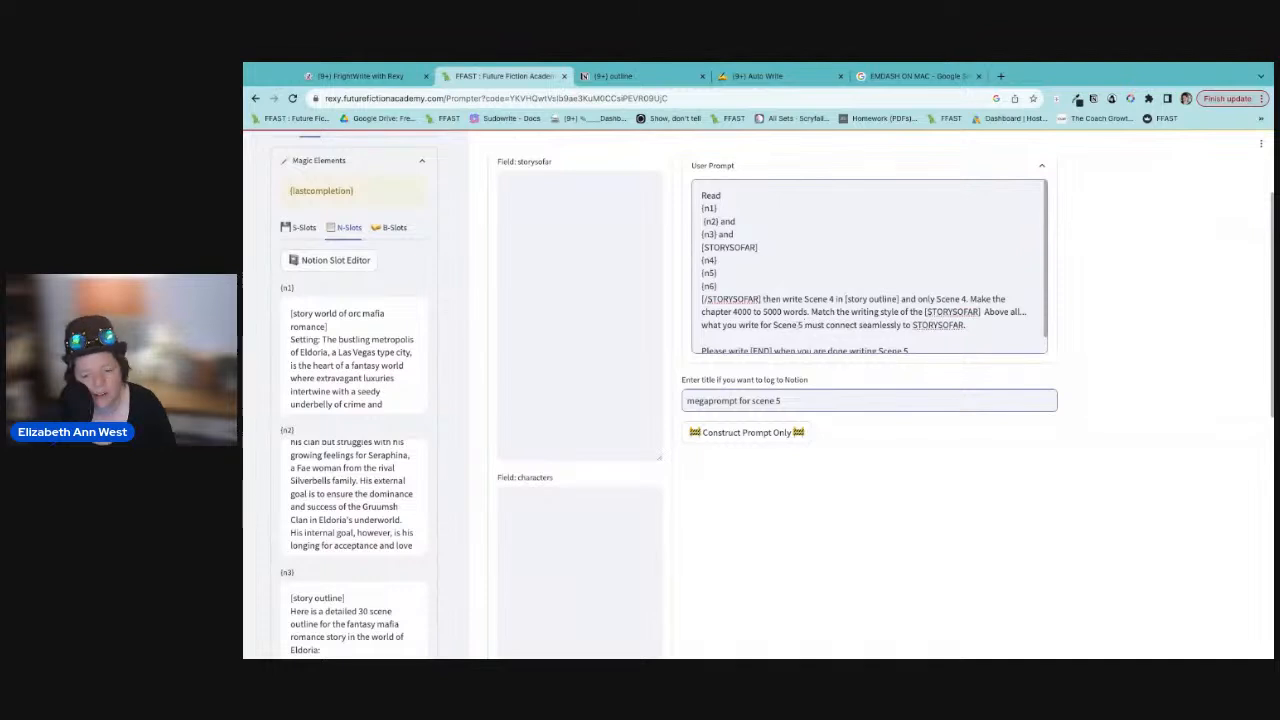
key("BackSpace")
type("4")
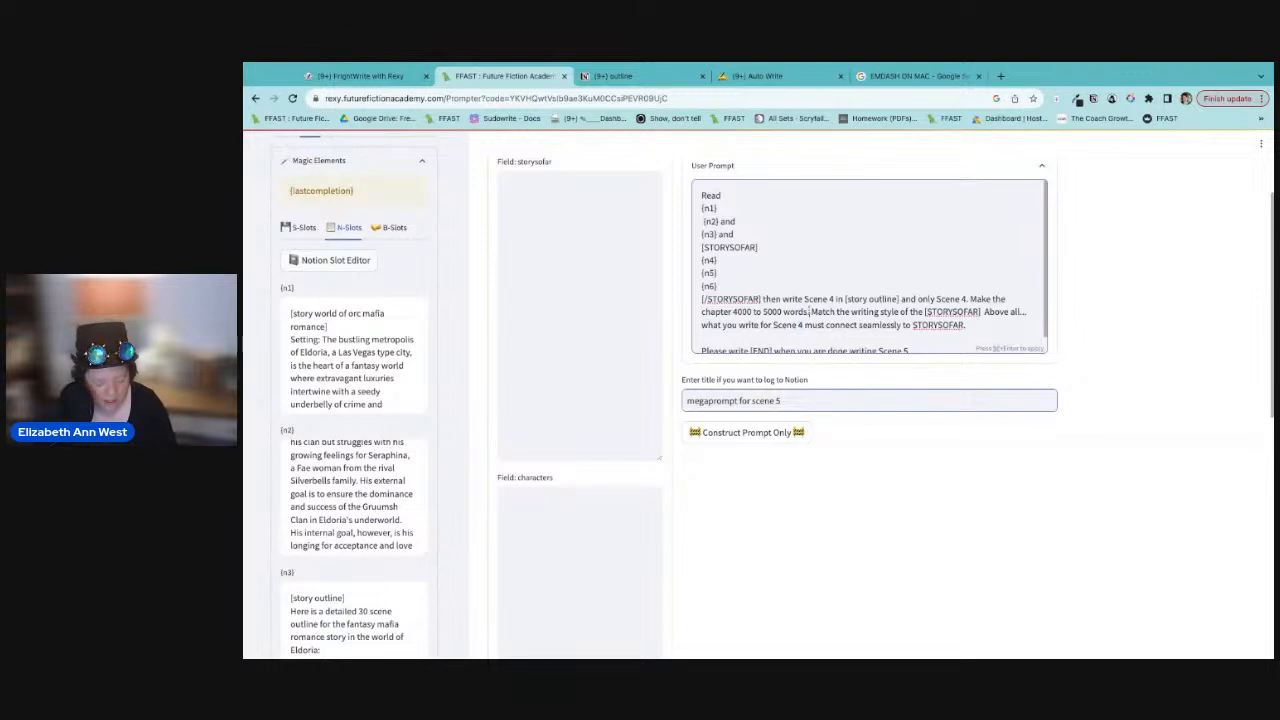
key("ctrl+a")
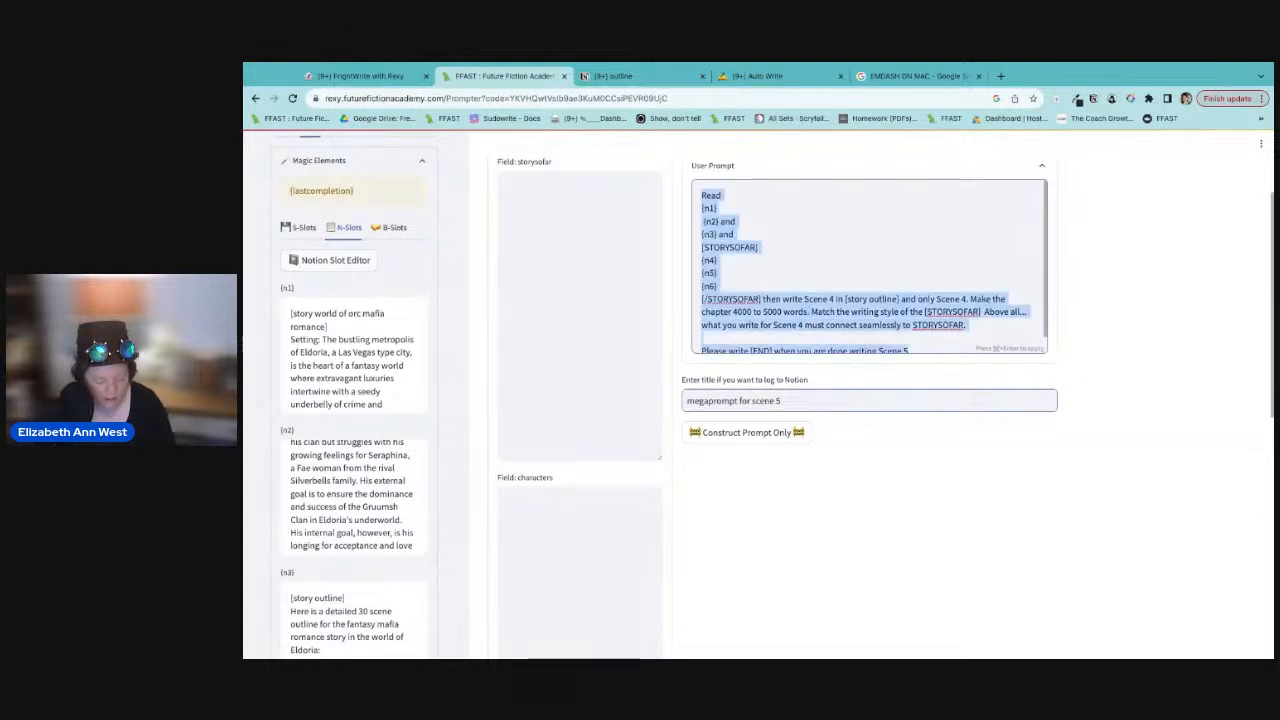
scroll(868, 265, "down", 1)
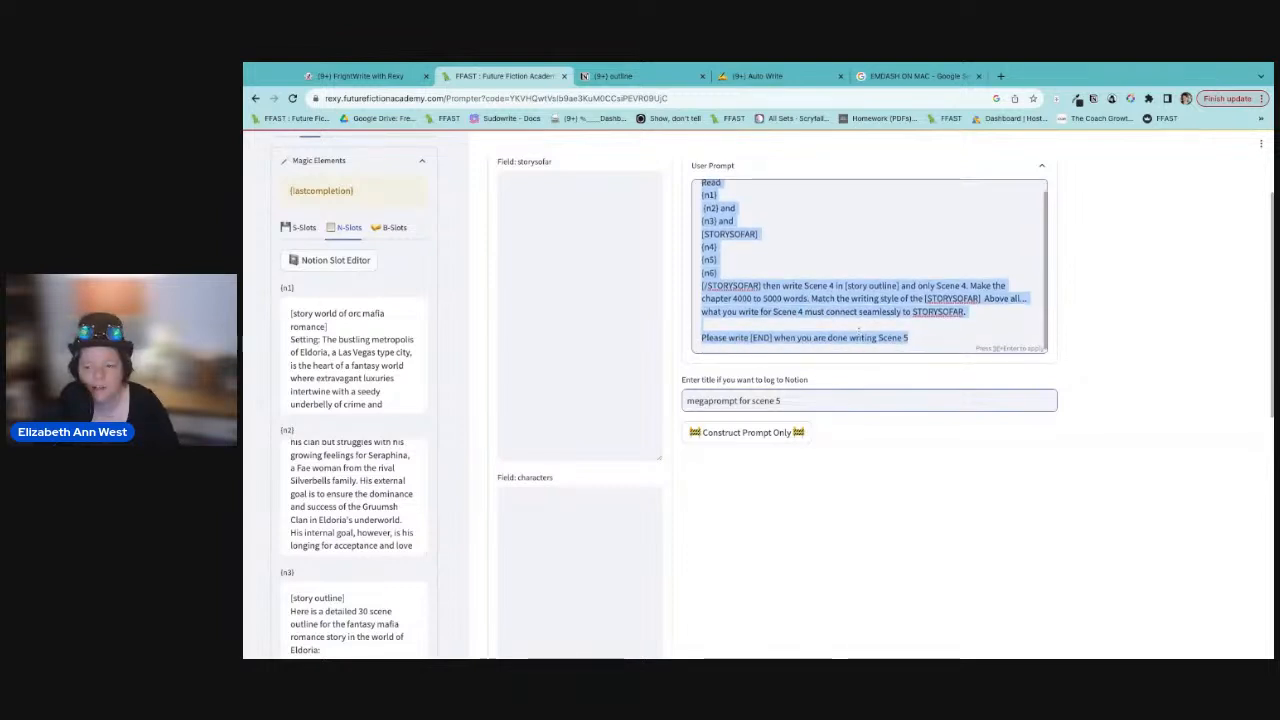
Step: Change the Notion log title to "megaprompt for scene 4" and construct the prompt without sending it to the model
left_click(781, 401)
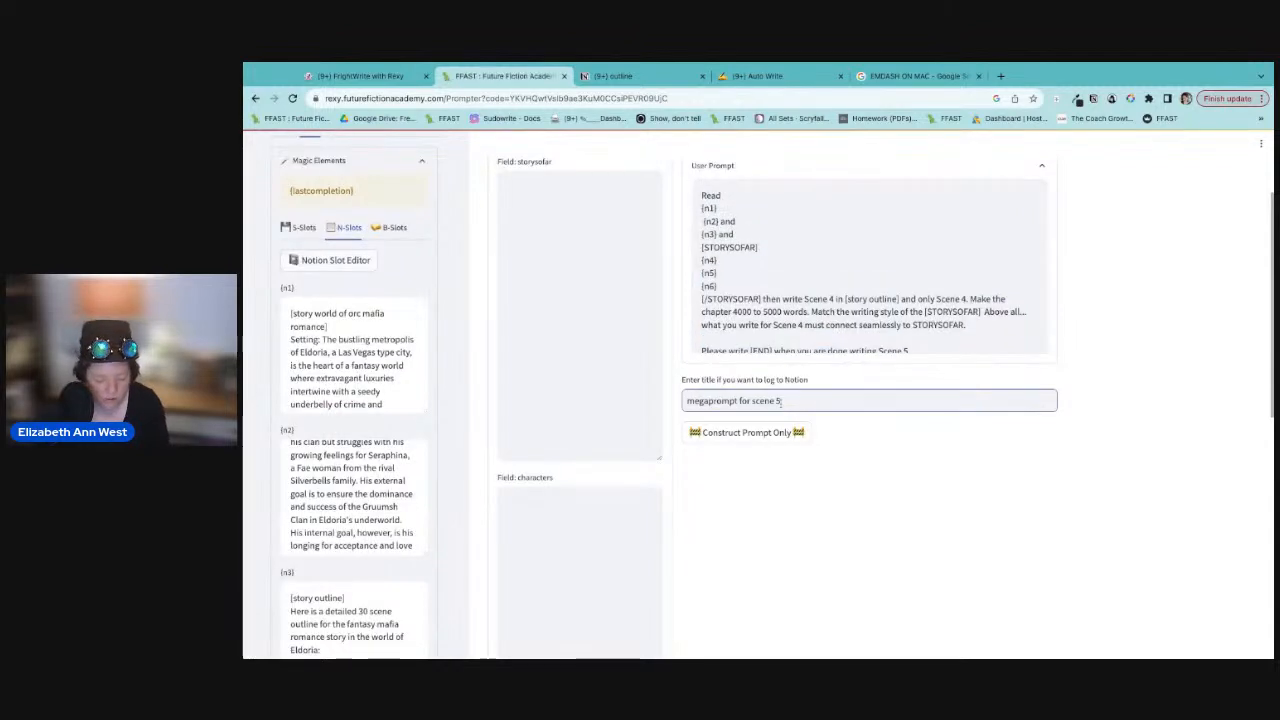
key("BackSpace")
left_click(789, 433)
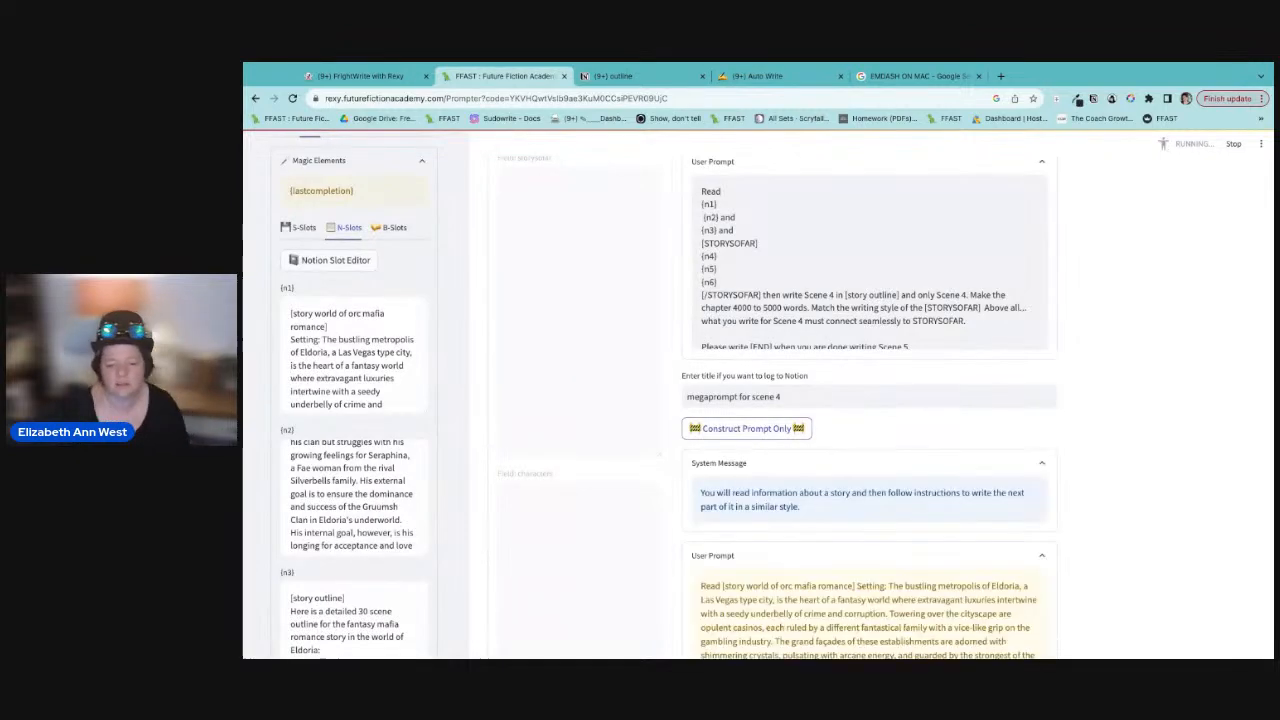
Step: Go through the constructed prompt to its end and open the Notion page where it was logged
scroll(983, 424, "down", 4)
scroll(1094, 464, "down", 15)
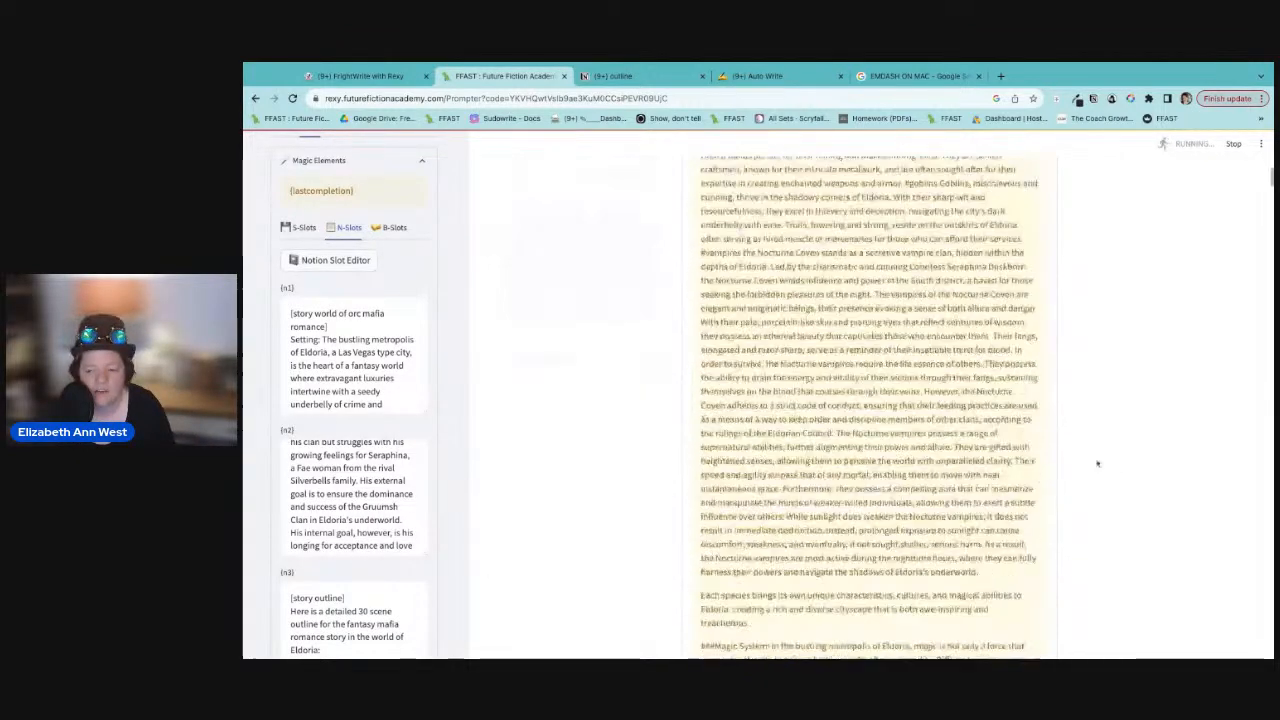
scroll(1094, 464, "down", 3)
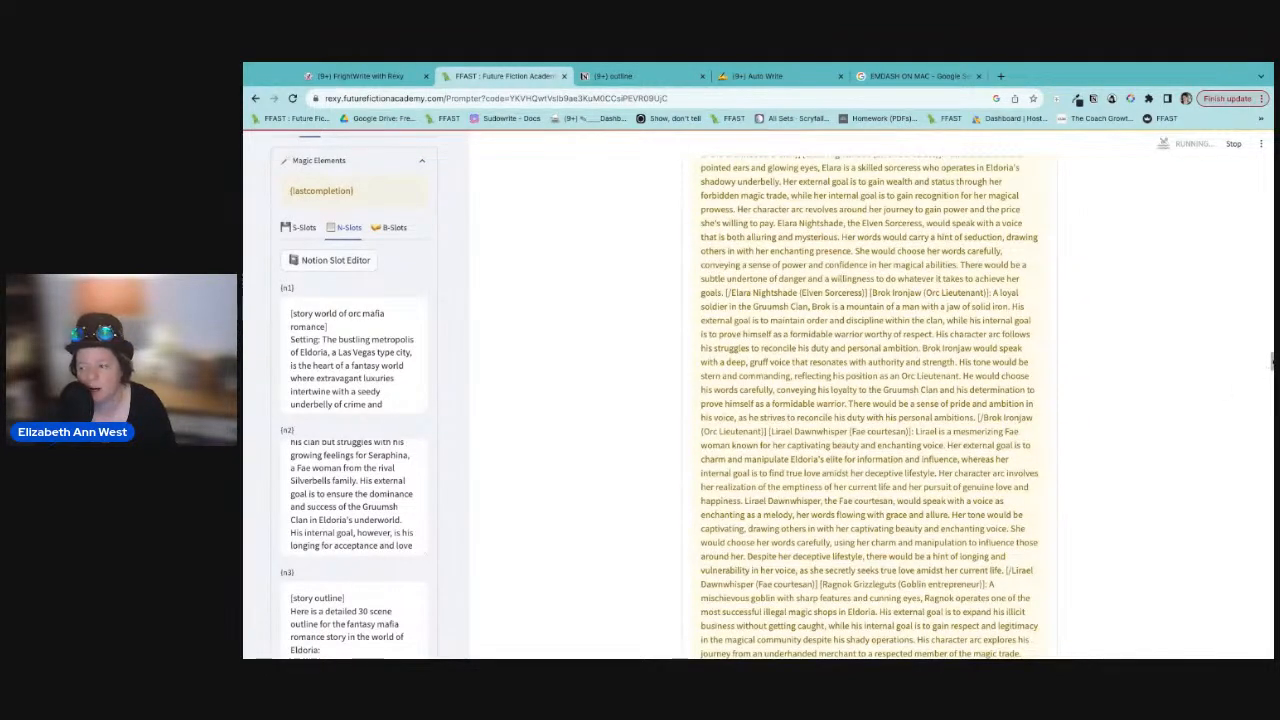
left_click_drag(1273, 358, 1273, 650)
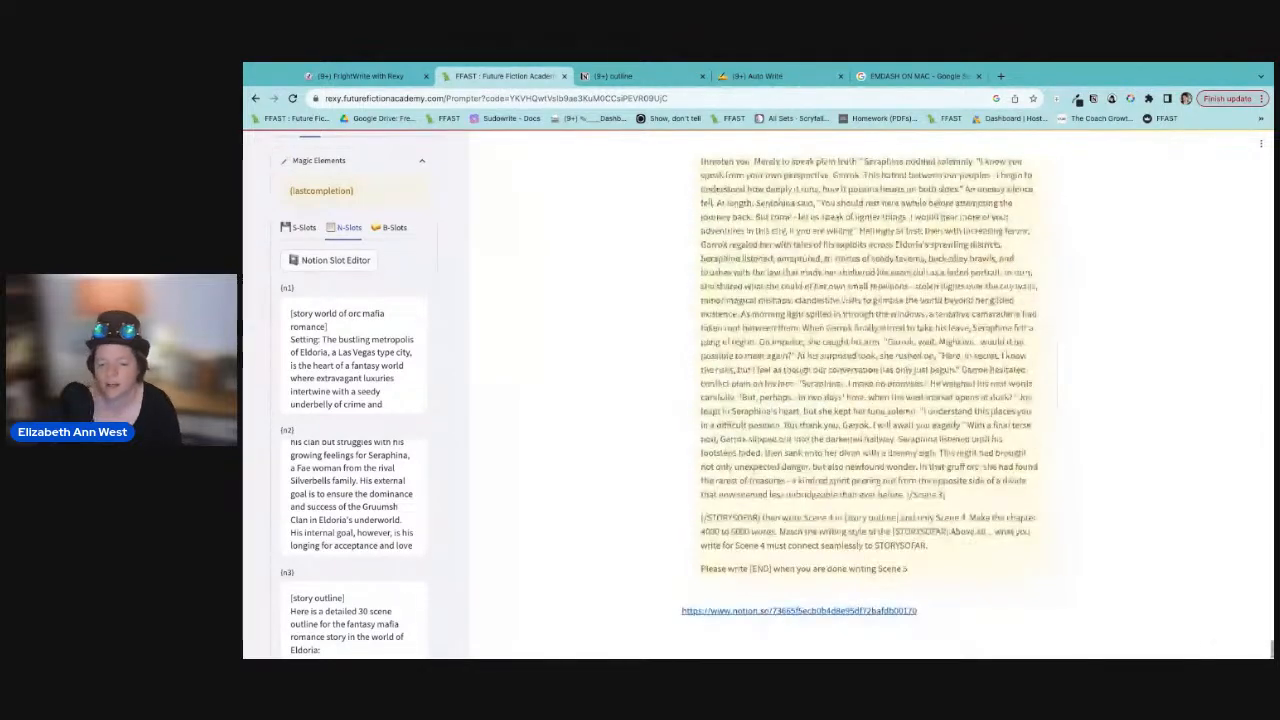
left_click(899, 611)
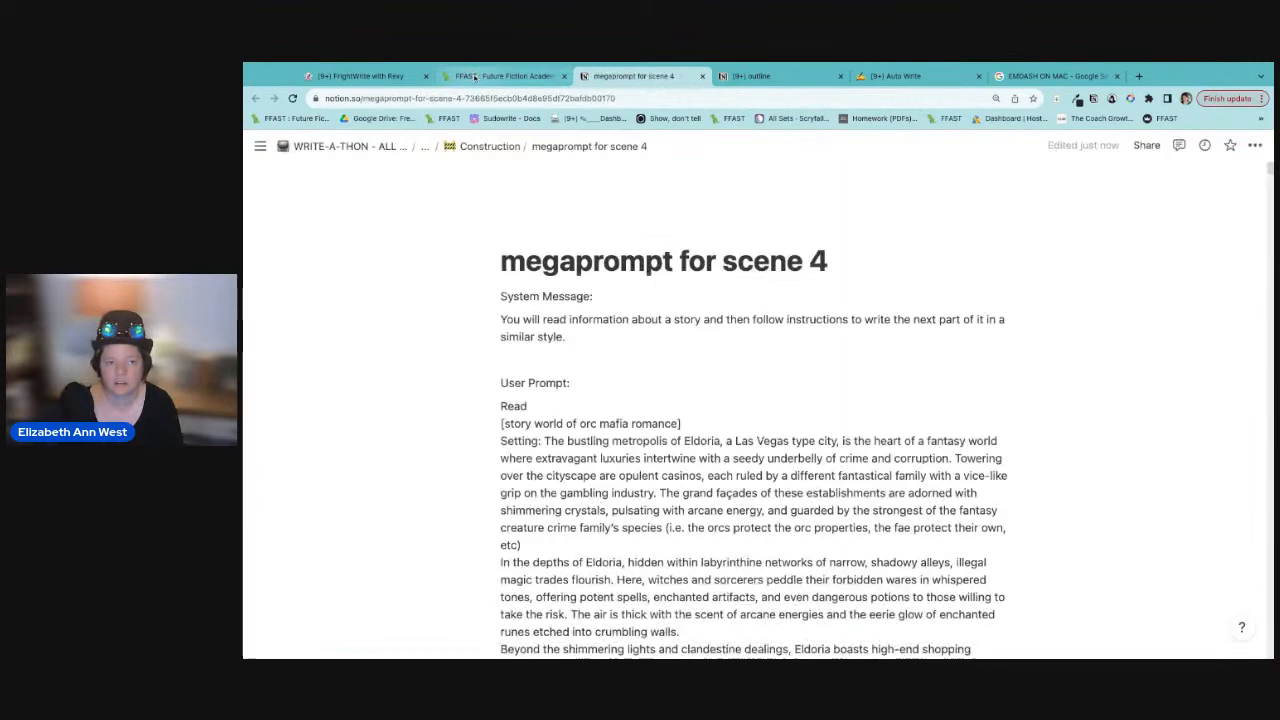
Step: Return to the Rexy prompter and change the scene reference in the [END] instruction to Scene 4
left_click(476, 76)
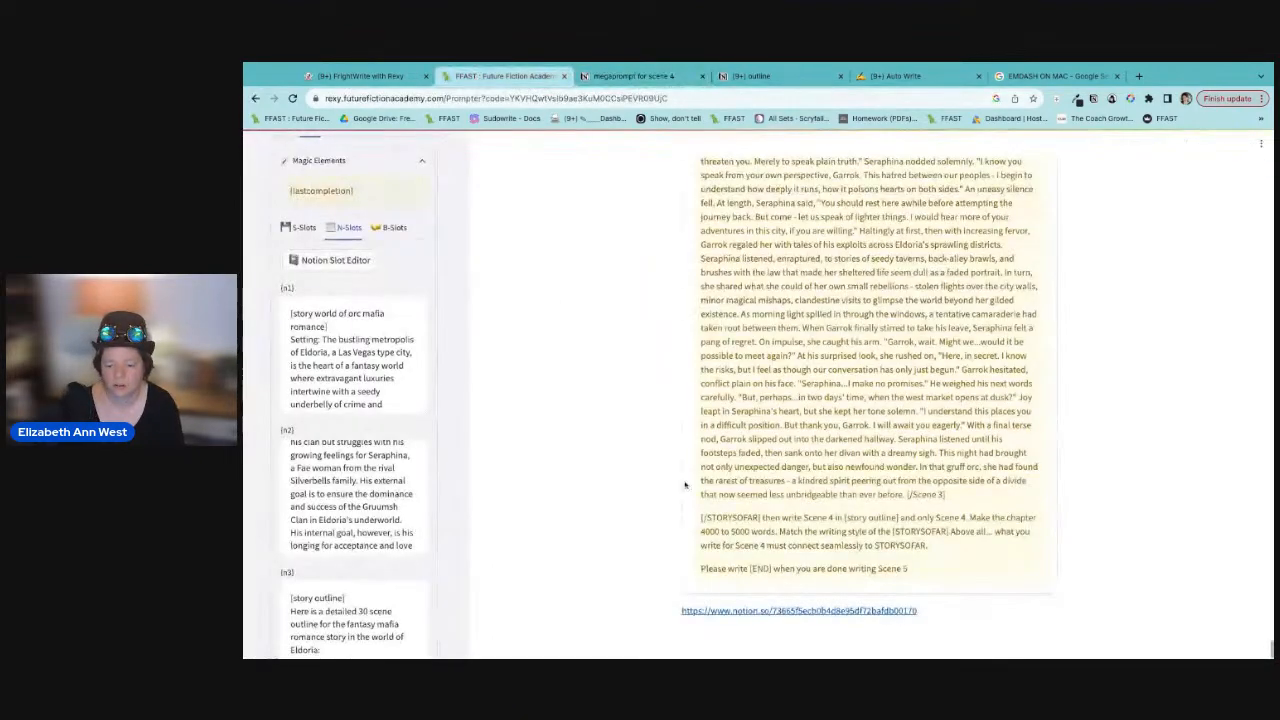
scroll(1080, 413, "up", 10)
scroll(1080, 413, "up", 15)
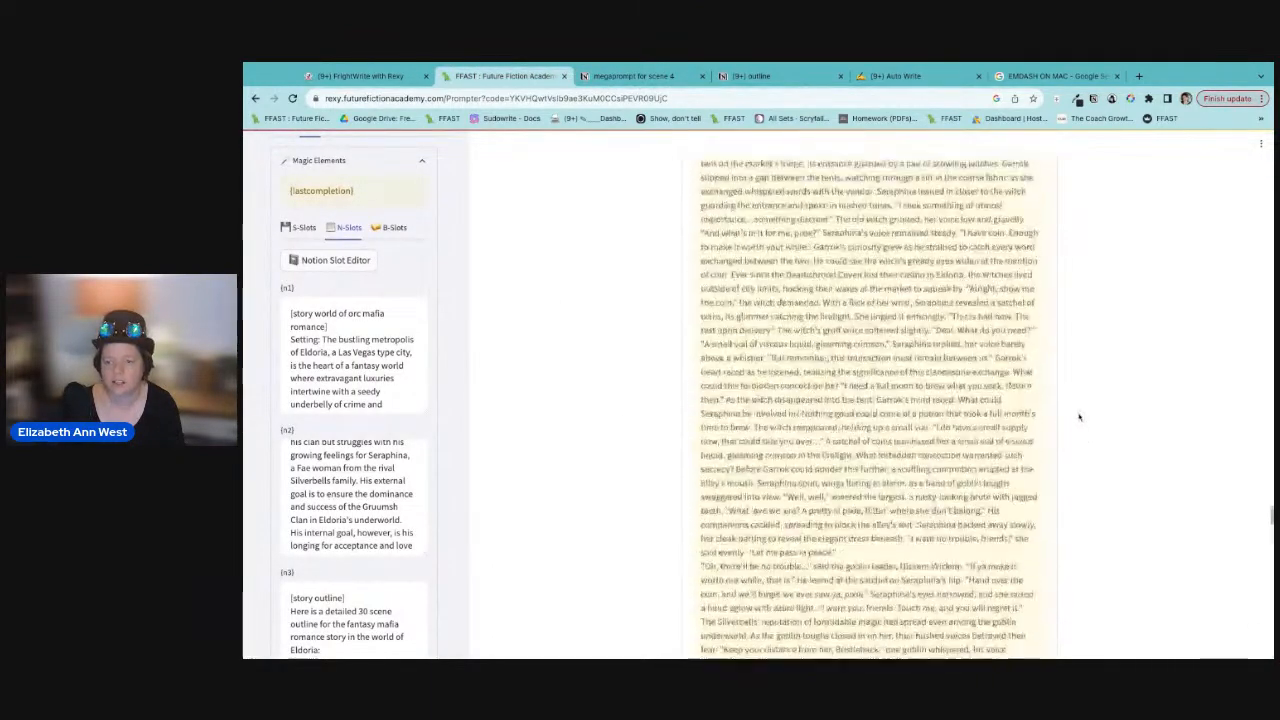
scroll(1068, 438, "up", 15)
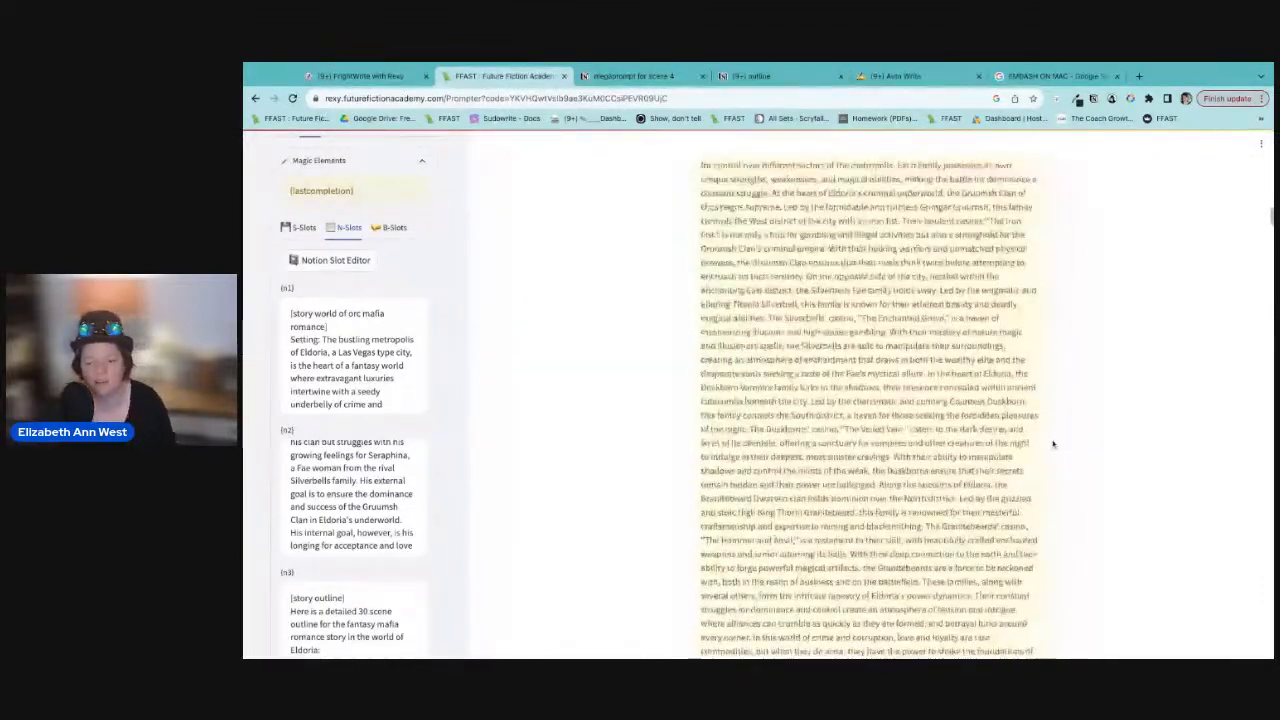
scroll(846, 264, "up", 5)
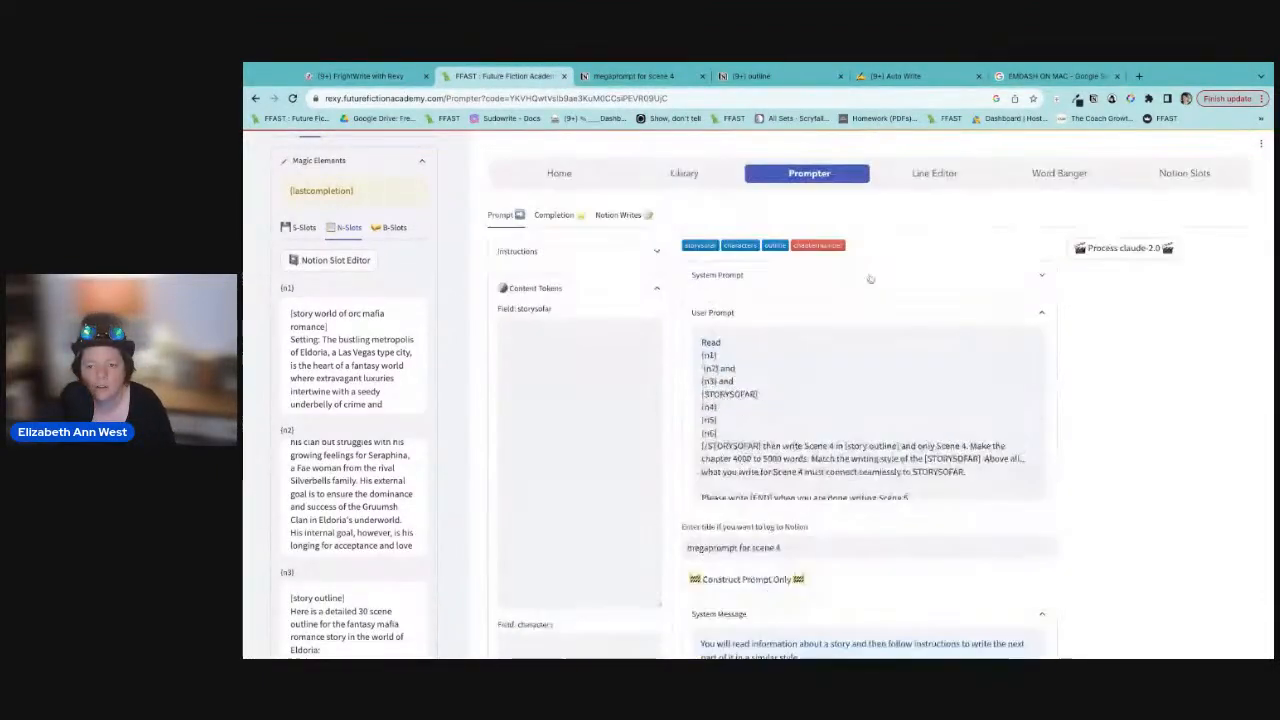
left_click(908, 484)
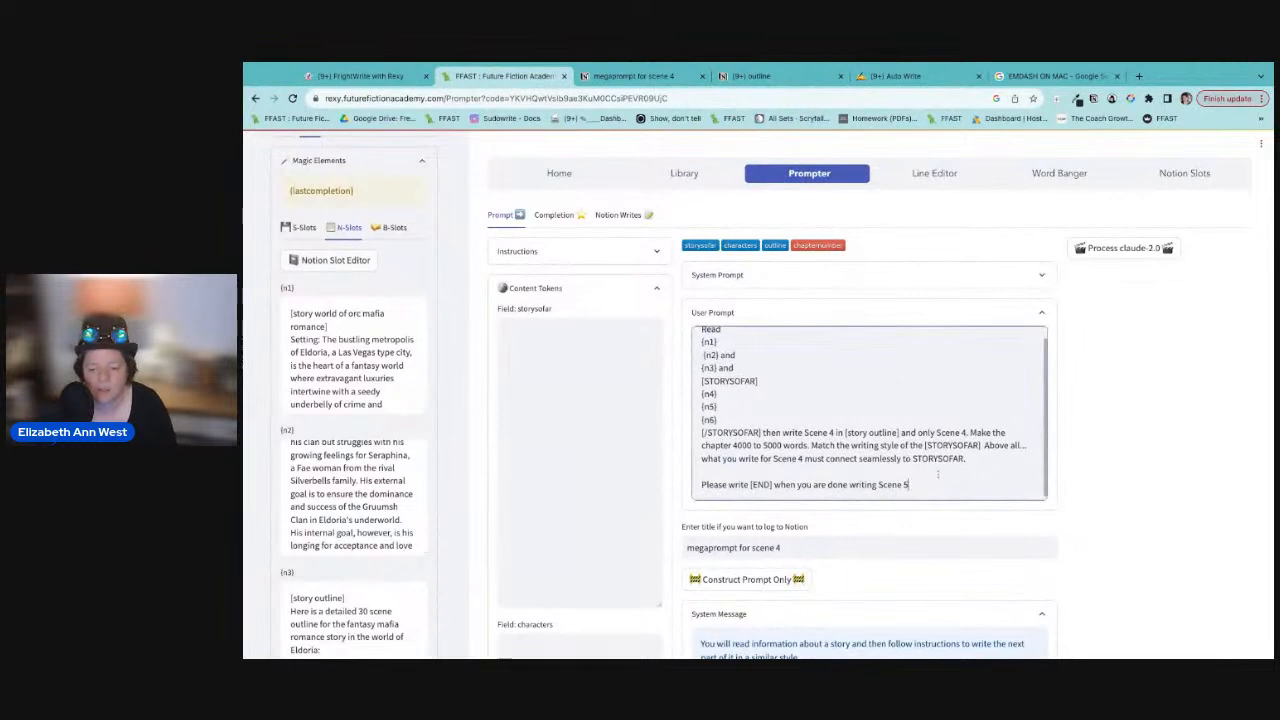
key("BackSpace")
type("4")
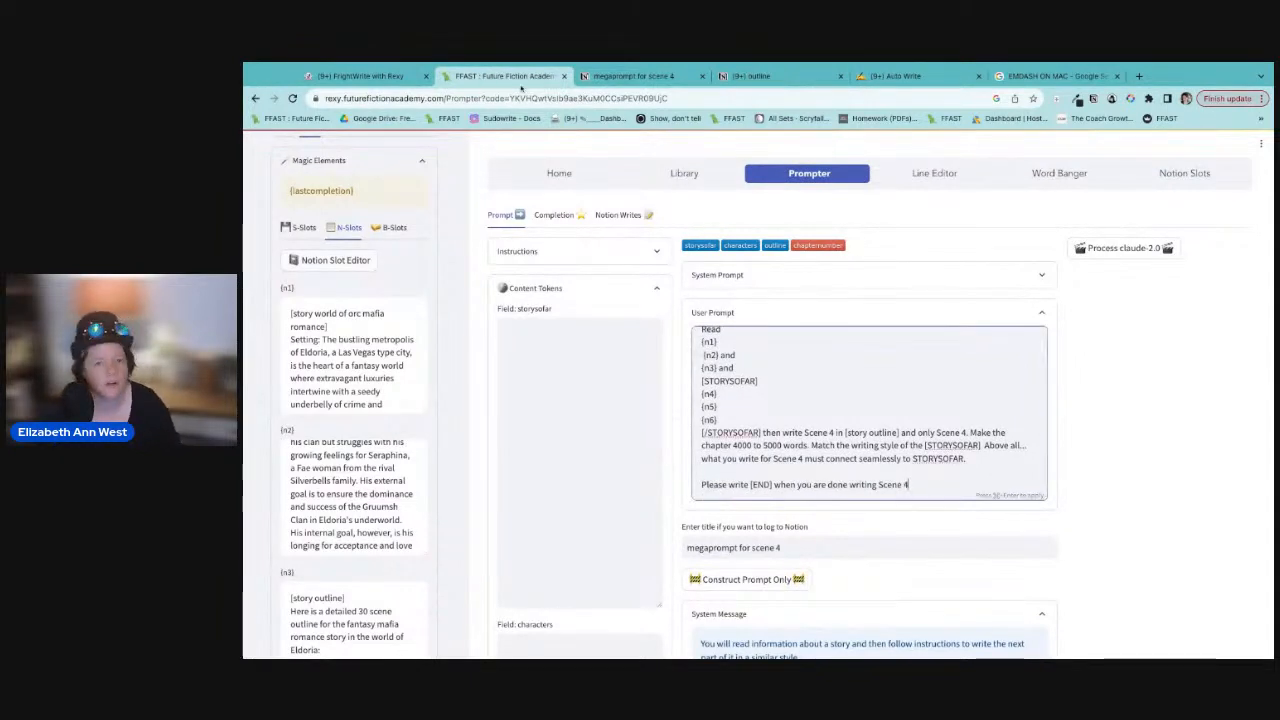
Step: Check the word count and connections of the "megaprompt for scene 4" page in Notion
left_click(642, 76)
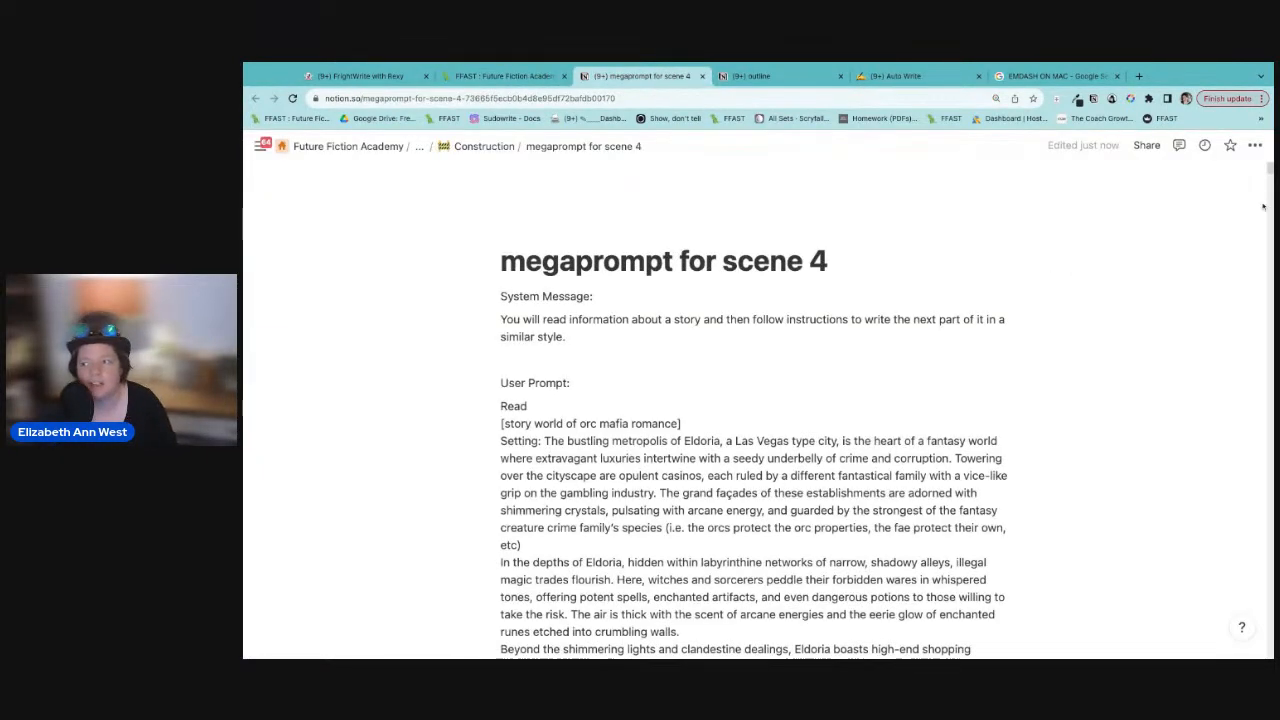
left_click(1255, 145)
scroll(1150, 420, "down", 5)
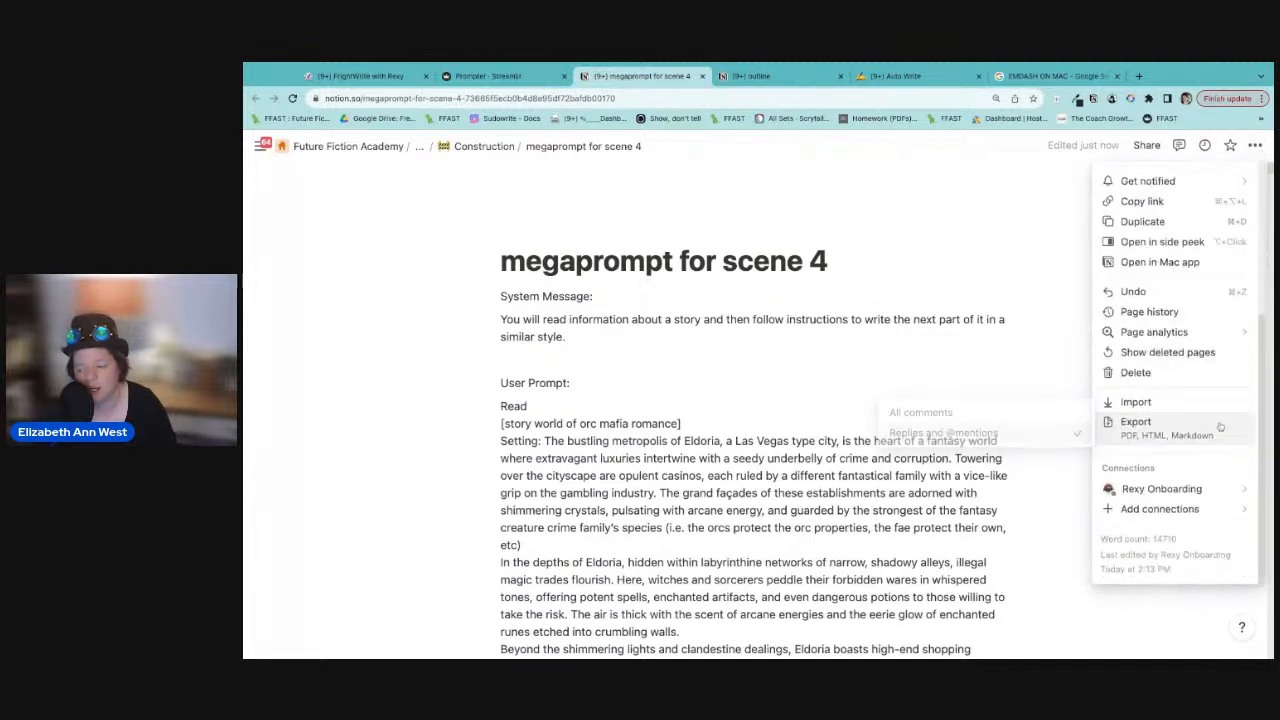
mouse_move(1160, 509)
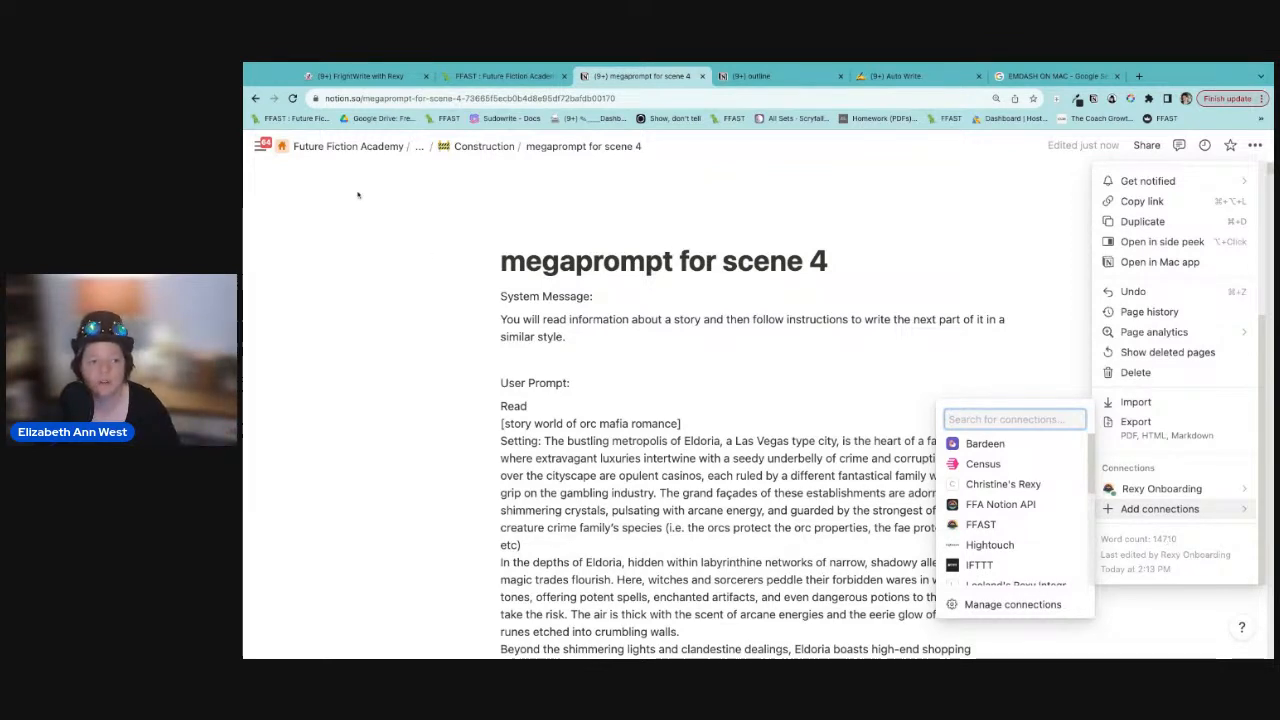
Step: Back in Rexy, apply the Anthropic claude-2.0 settings with maximum length 4096 and process the prompt to generate Scene 4
left_click(468, 77)
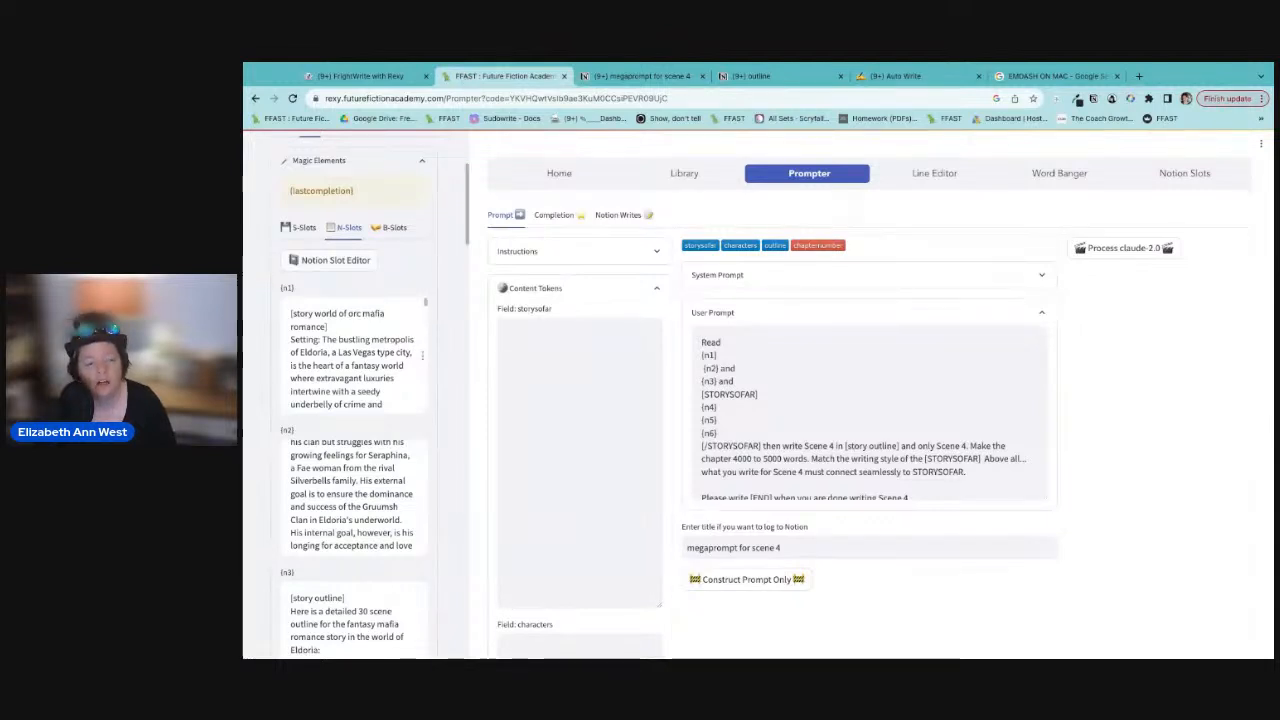
scroll(440, 279, "up", 4)
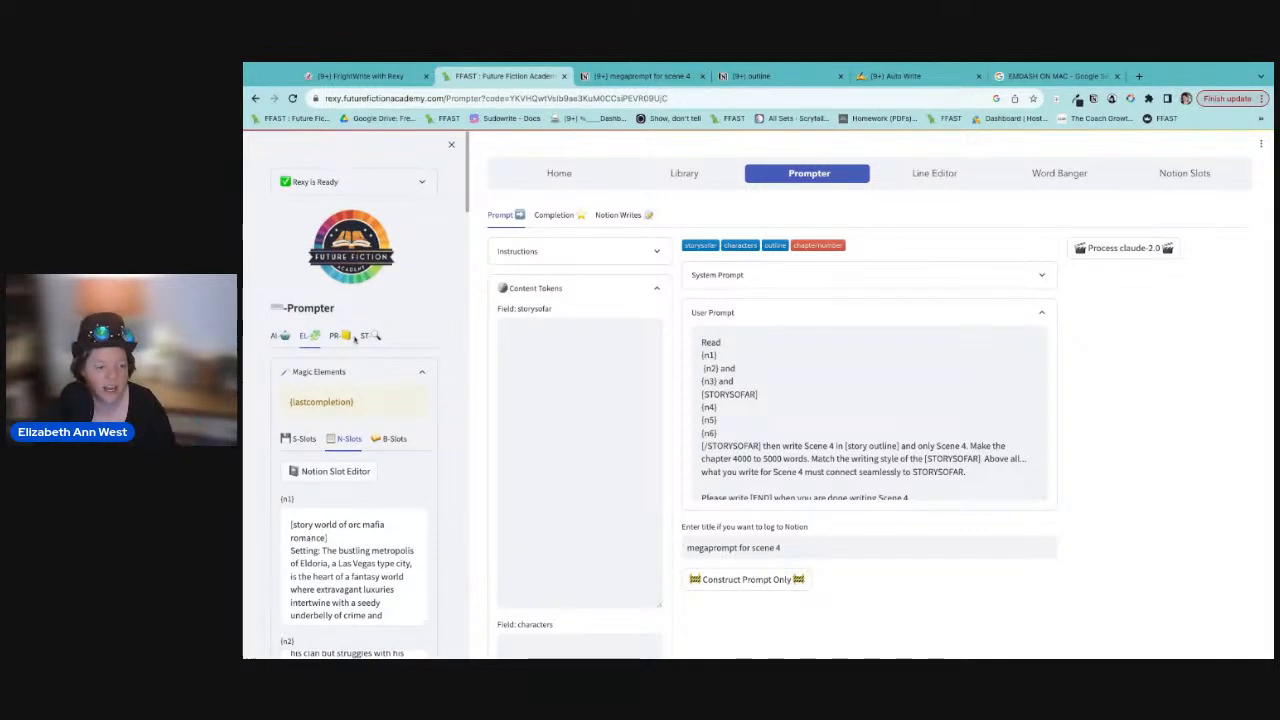
left_click(278, 337)
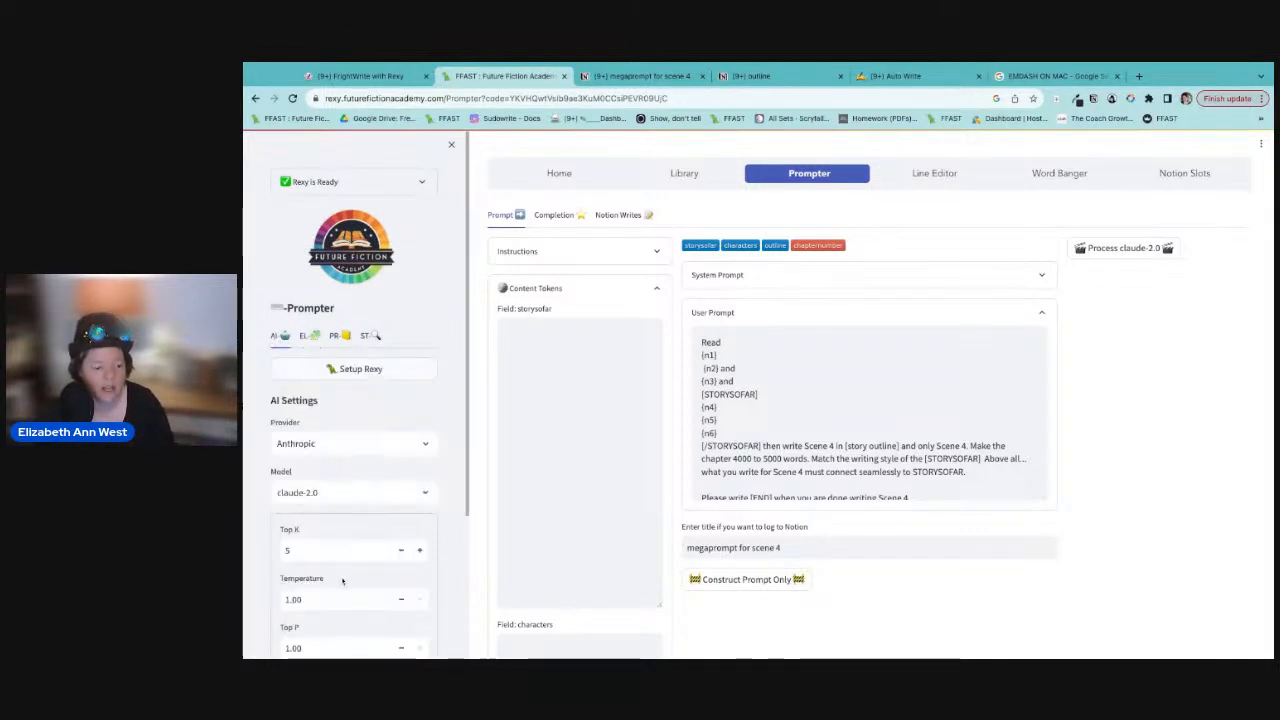
scroll(480, 531, "down", 4)
scroll(440, 557, "down", 3)
left_click(354, 533)
scroll(865, 500, "up", 5)
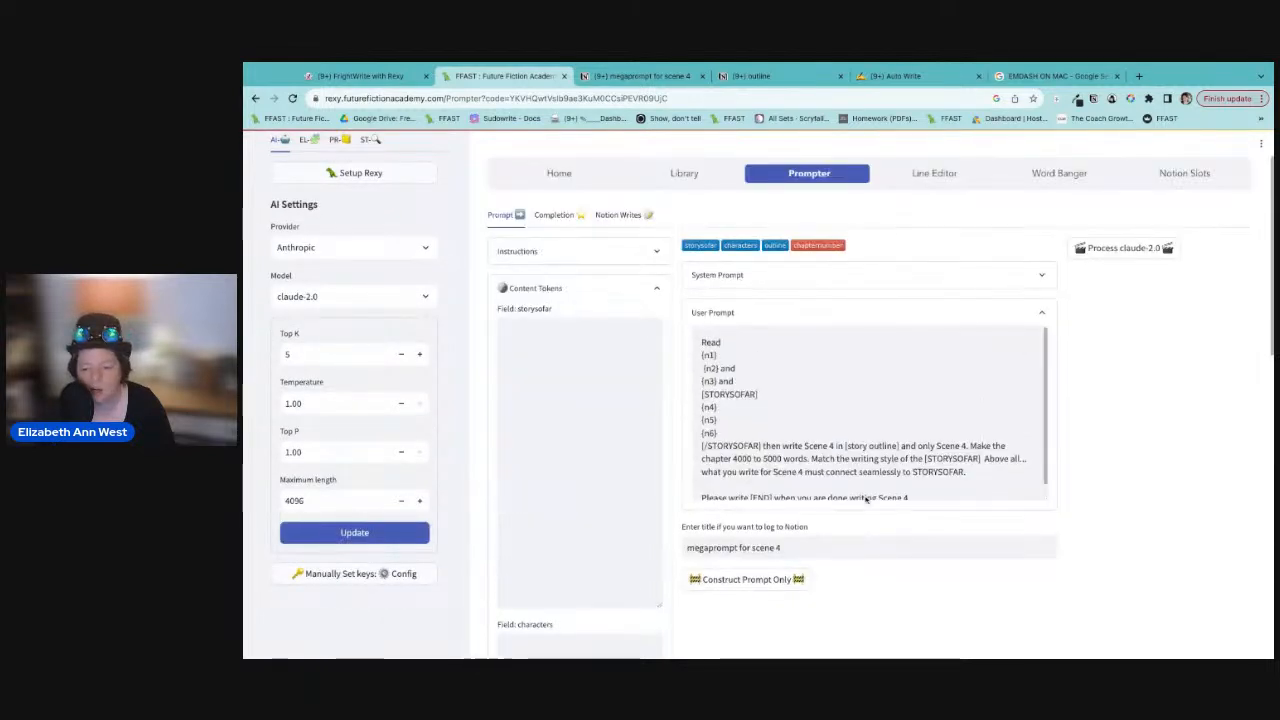
left_click(1138, 252)
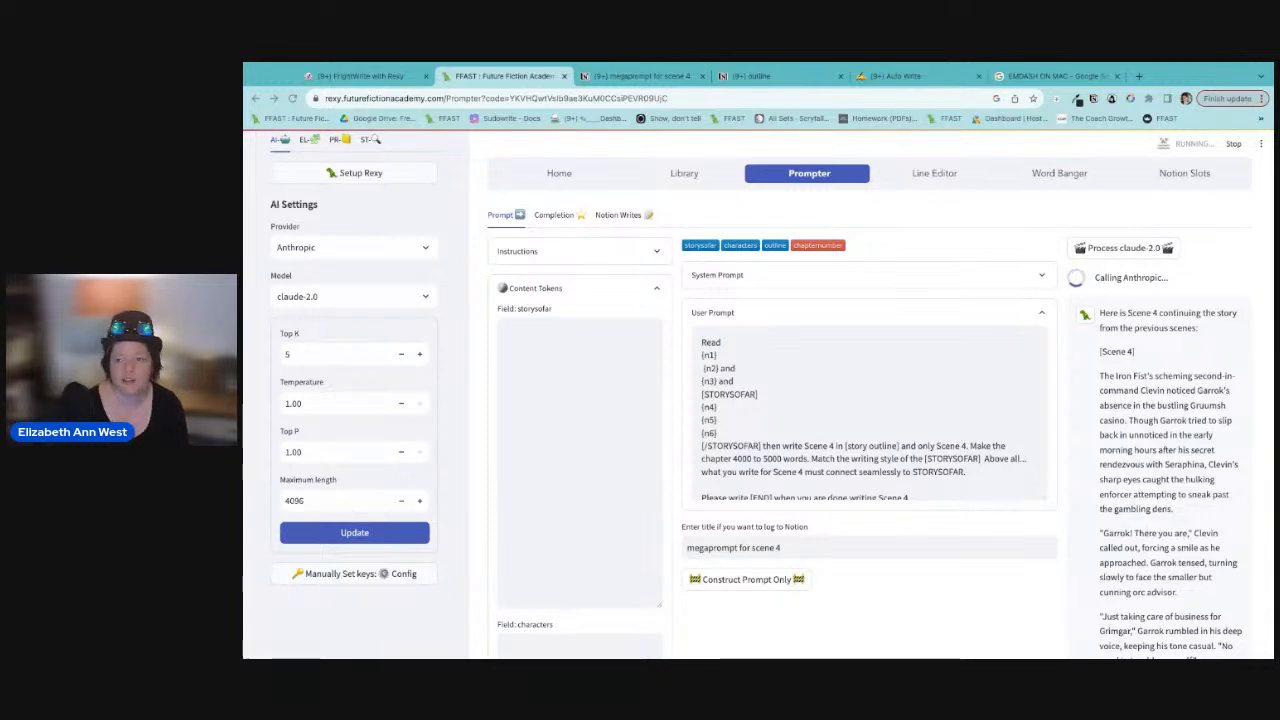
Step: Search Google in a new browser tab for "pricing claude 2"
key("ctrl+t")
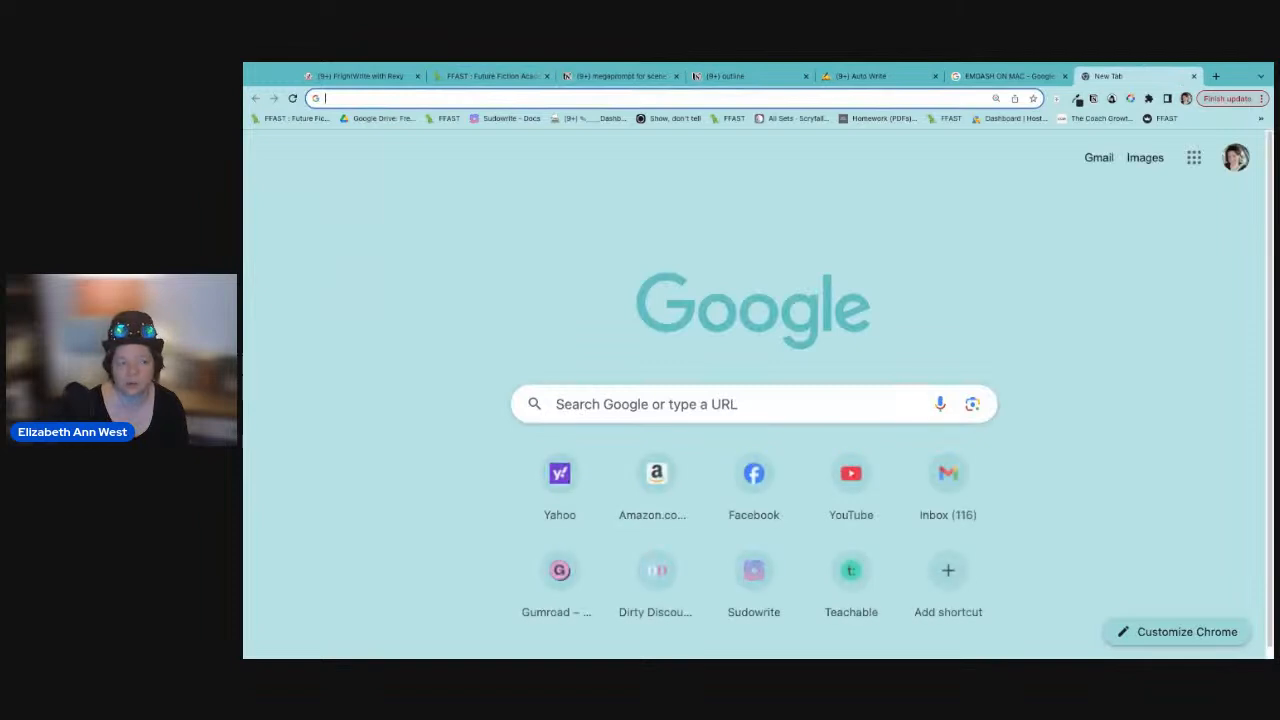
type("pricing")
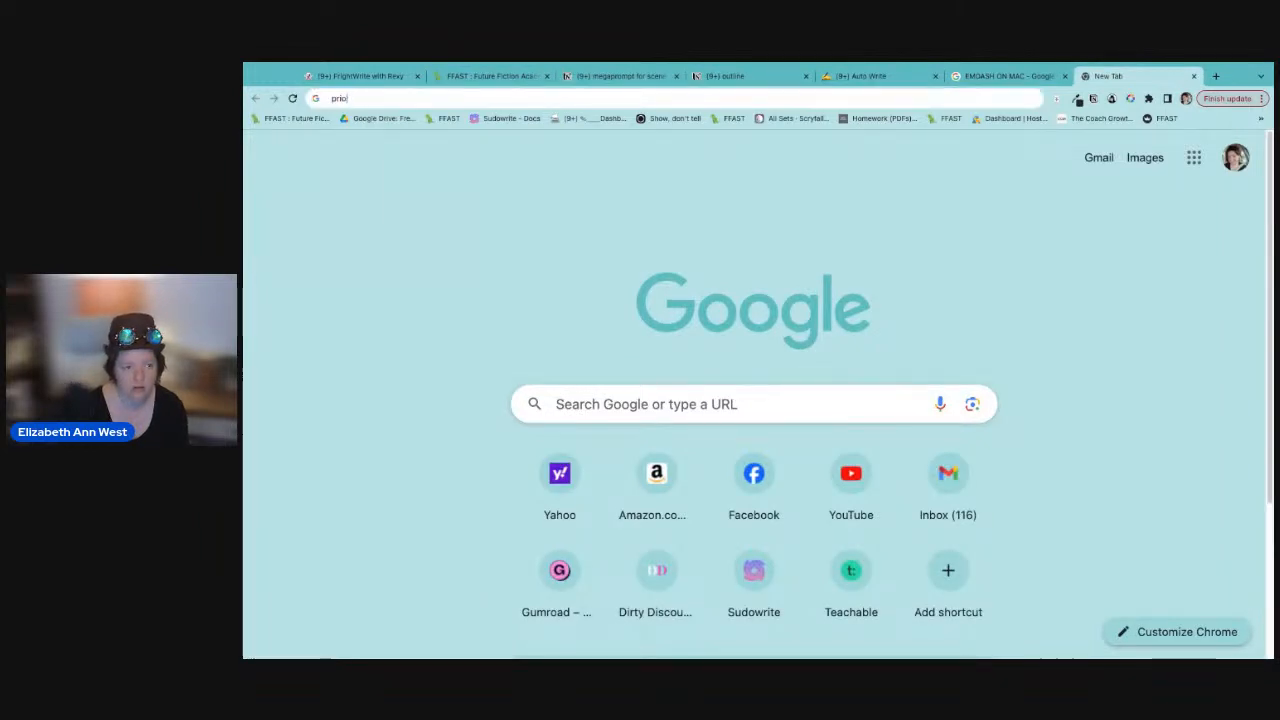
type("ing claude ")
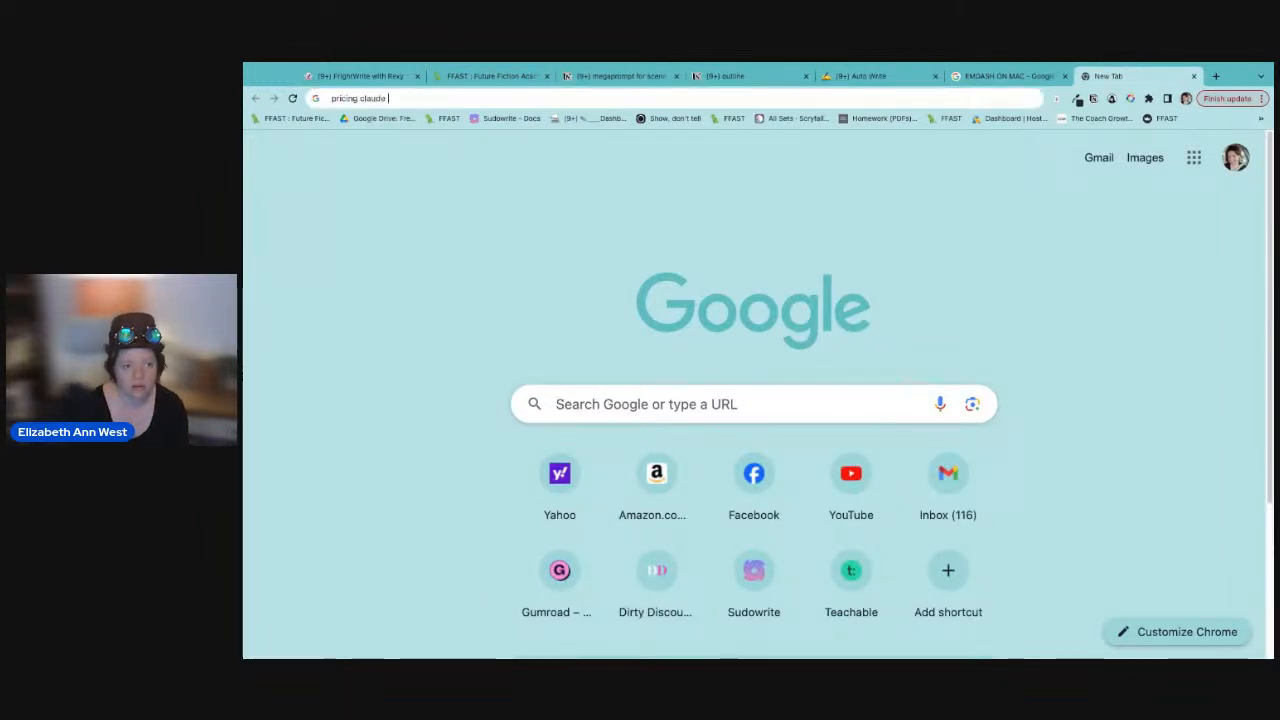
type("2")
key("Return")
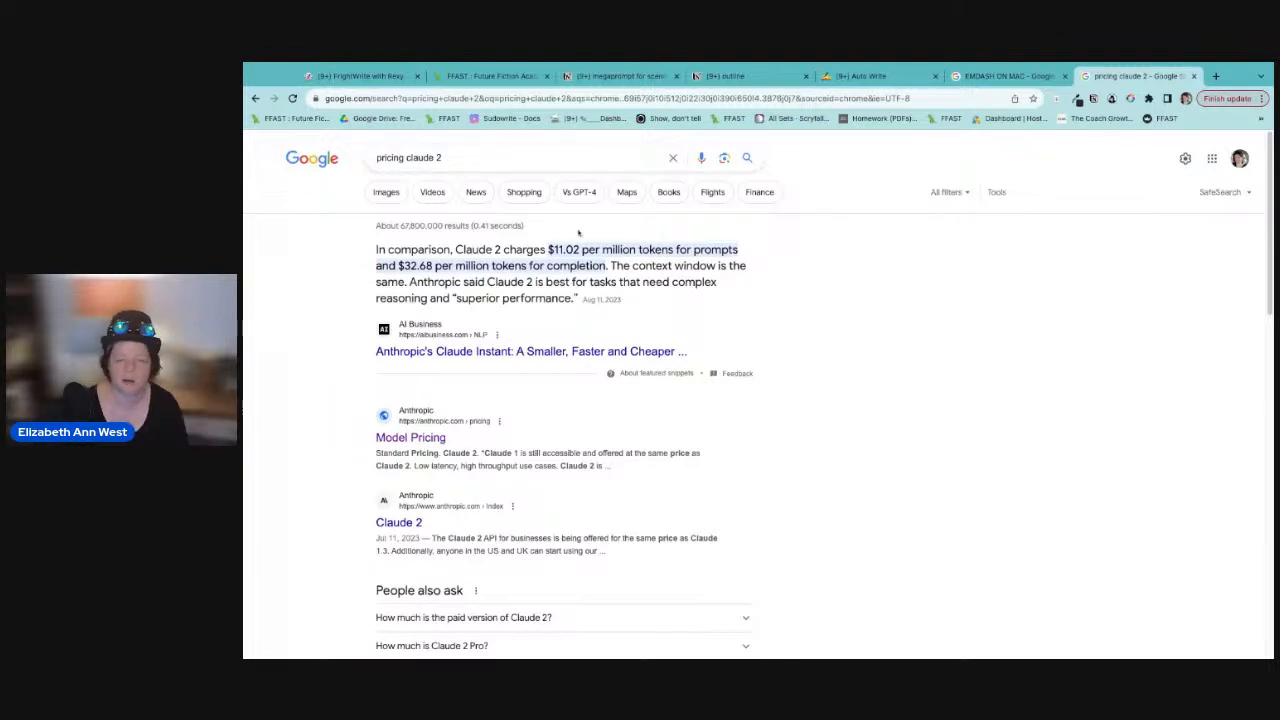
Step: Return to the Rexy prompter and read through the Scene 4 text as claude-2.0 generates it
left_click(481, 84)
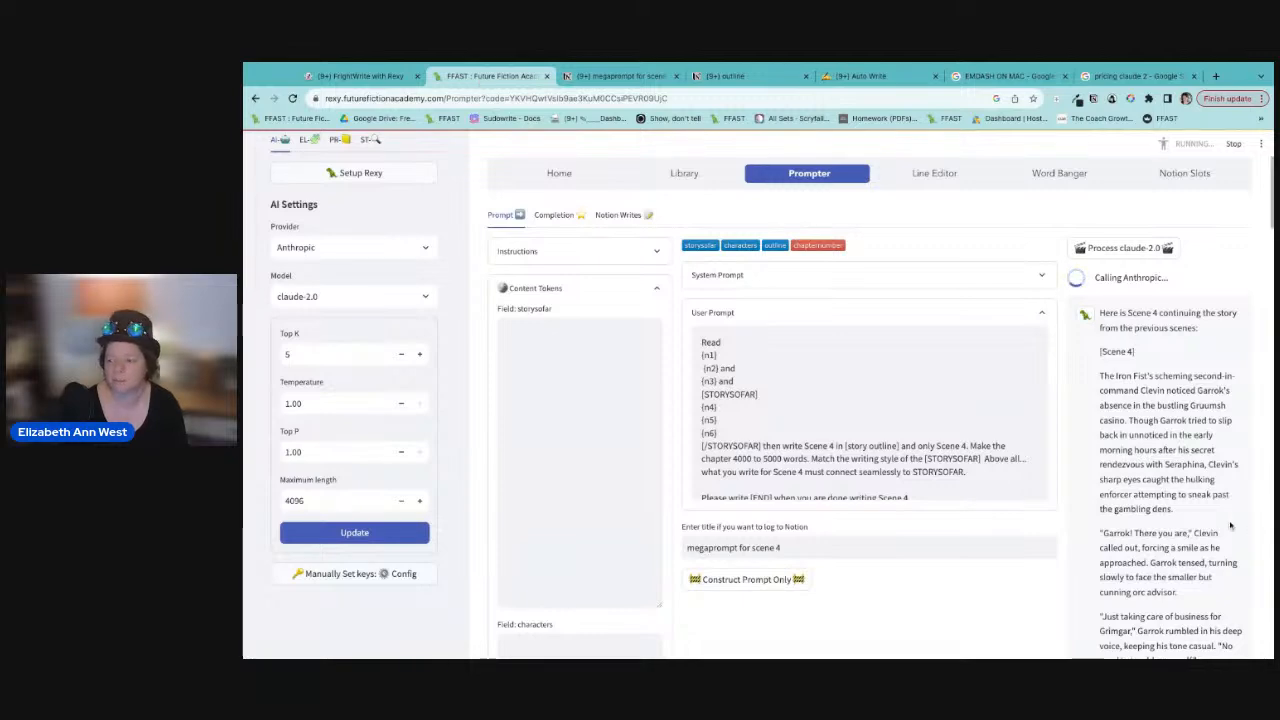
scroll(1210, 526, "down", 1)
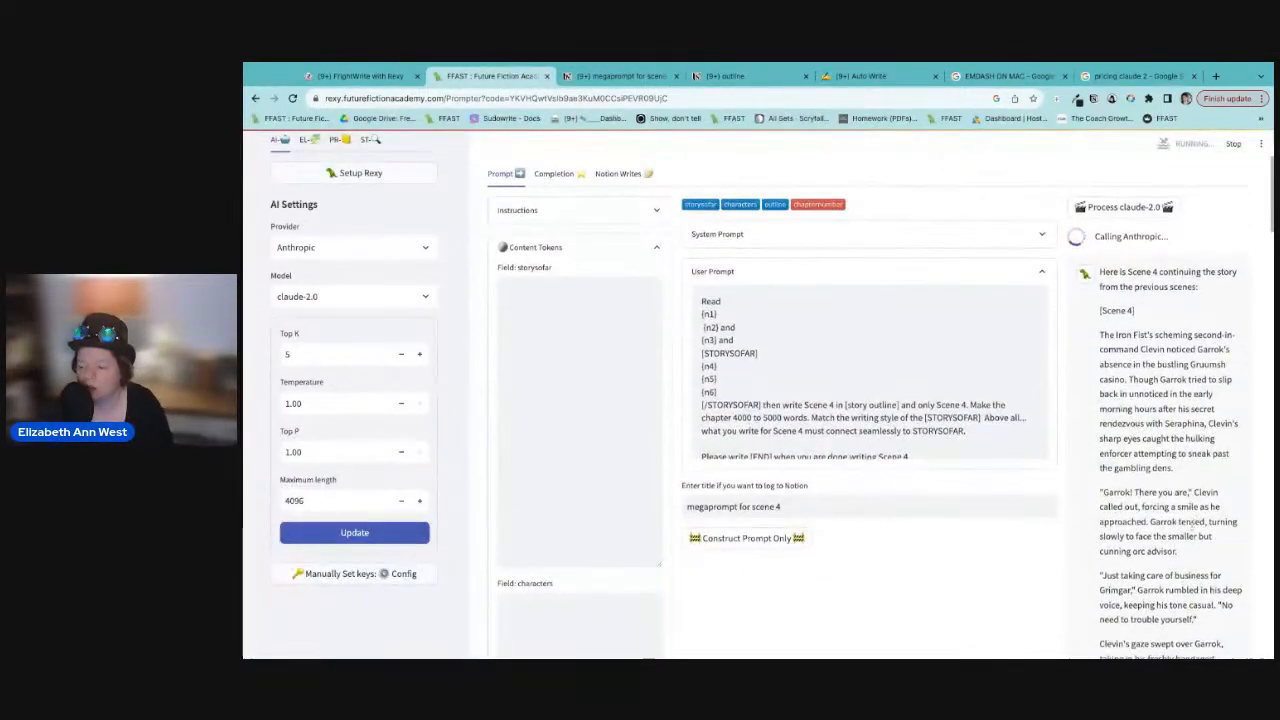
scroll(1193, 527, "down", 5)
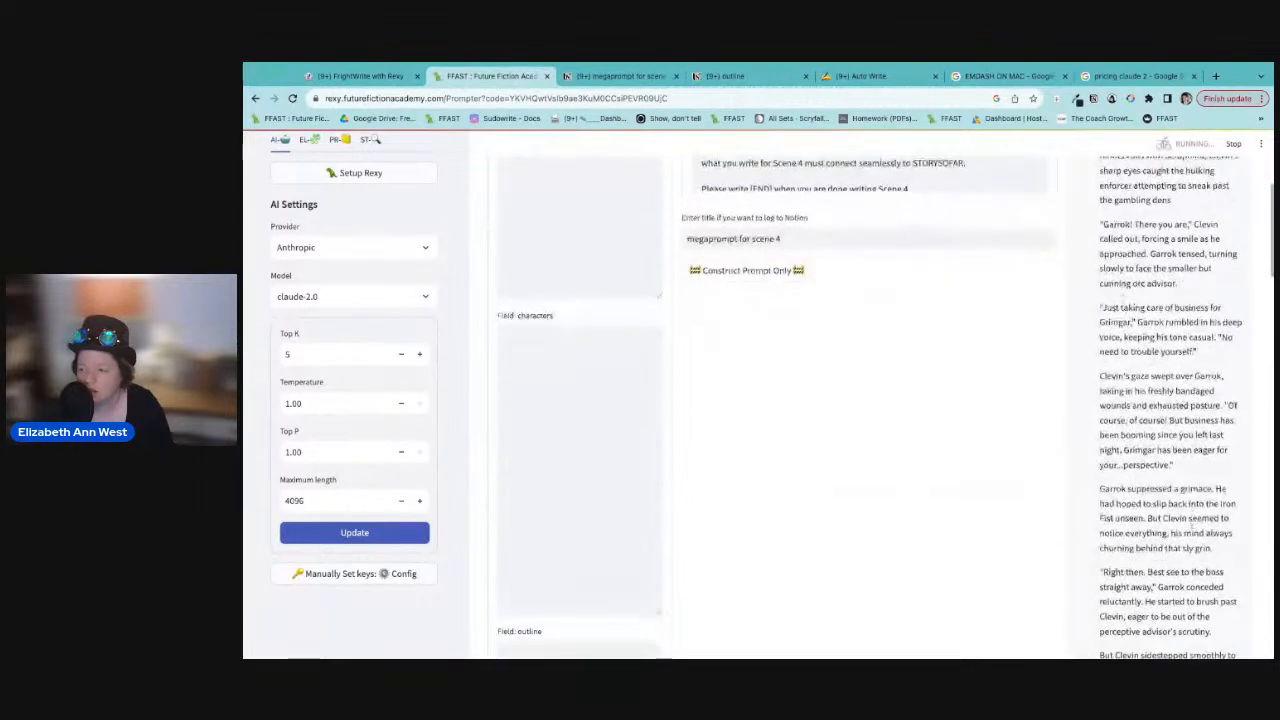
scroll(1193, 522, "down", 1)
scroll(1190, 525, "down", 3)
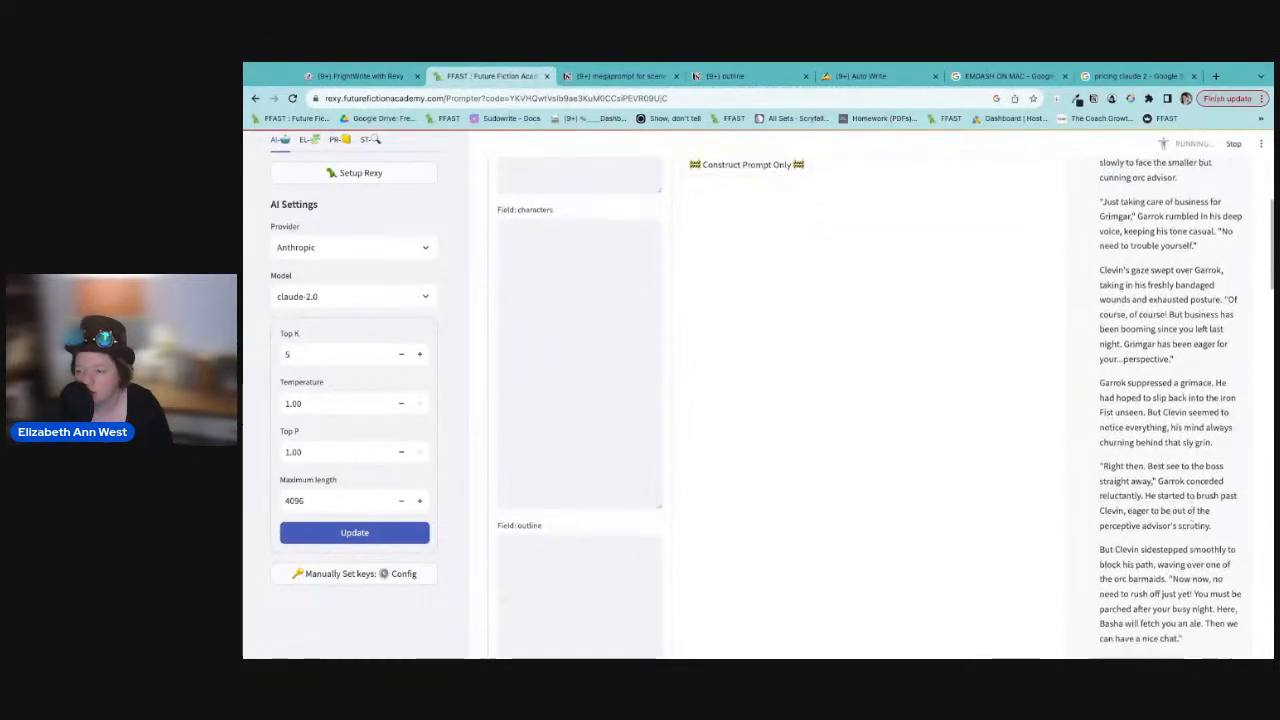
scroll(1170, 408, "down", 1)
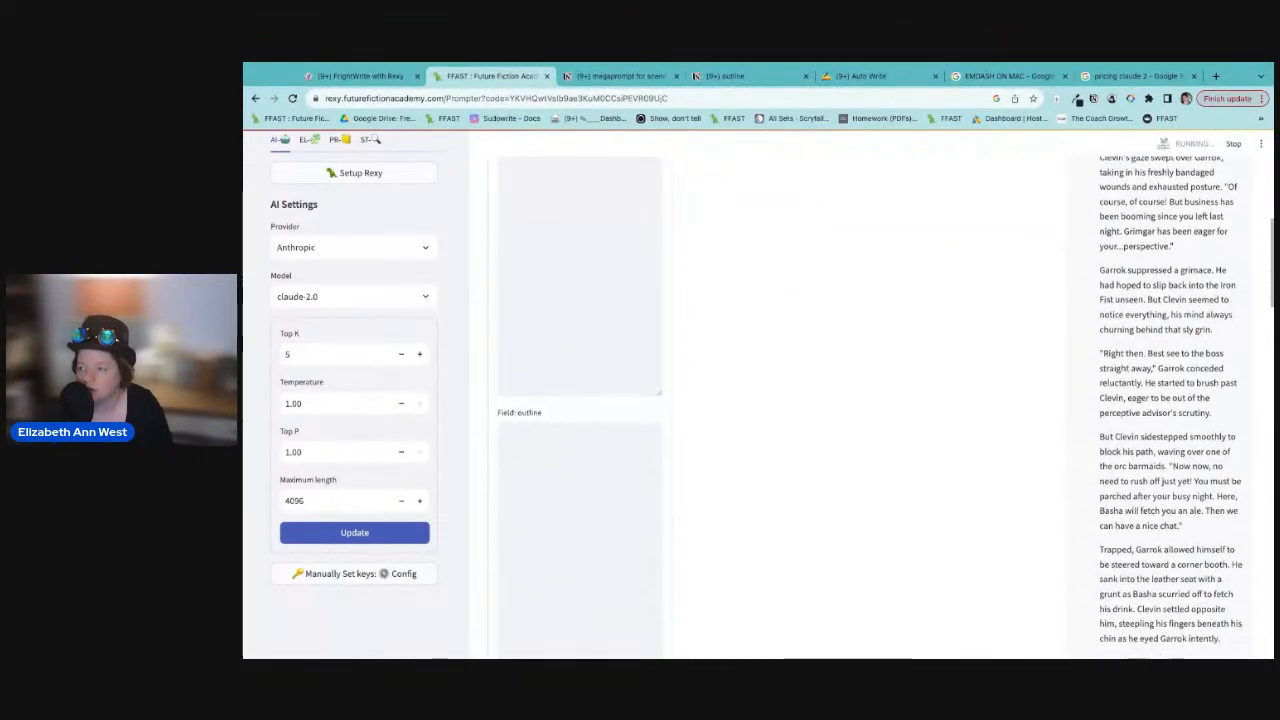
scroll(870, 405, "down", 1)
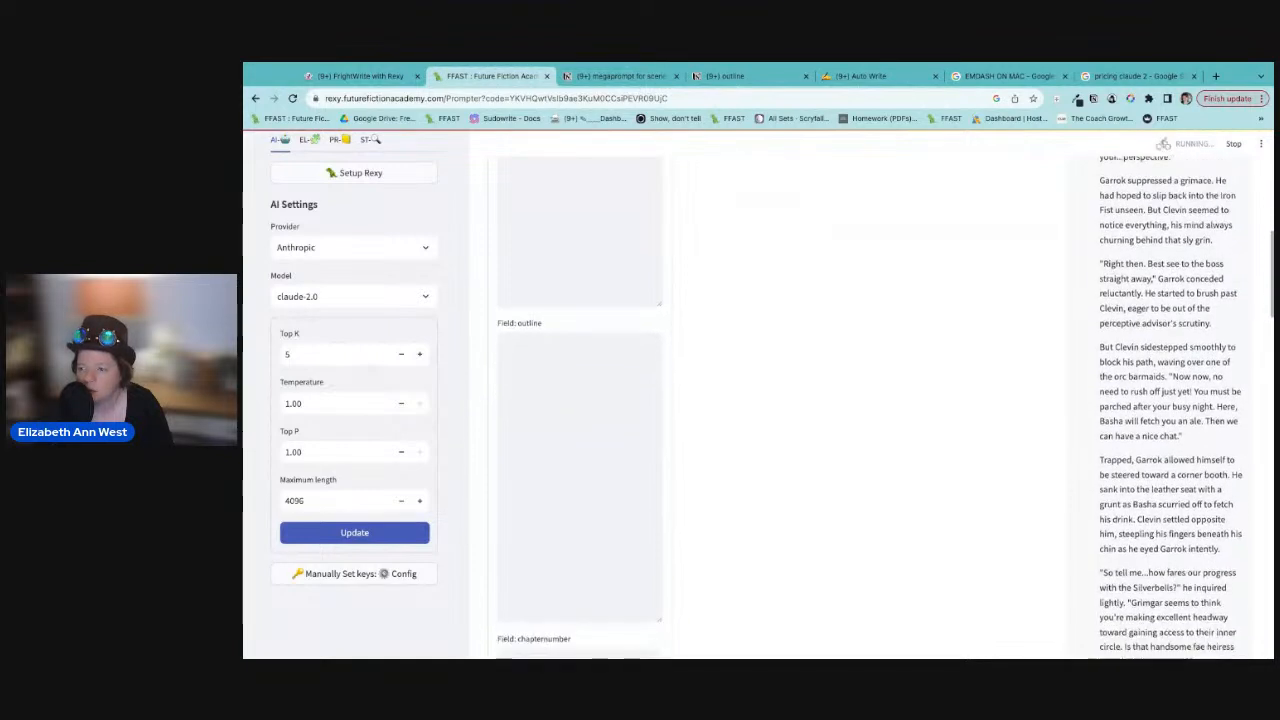
scroll(870, 405, "down", 2)
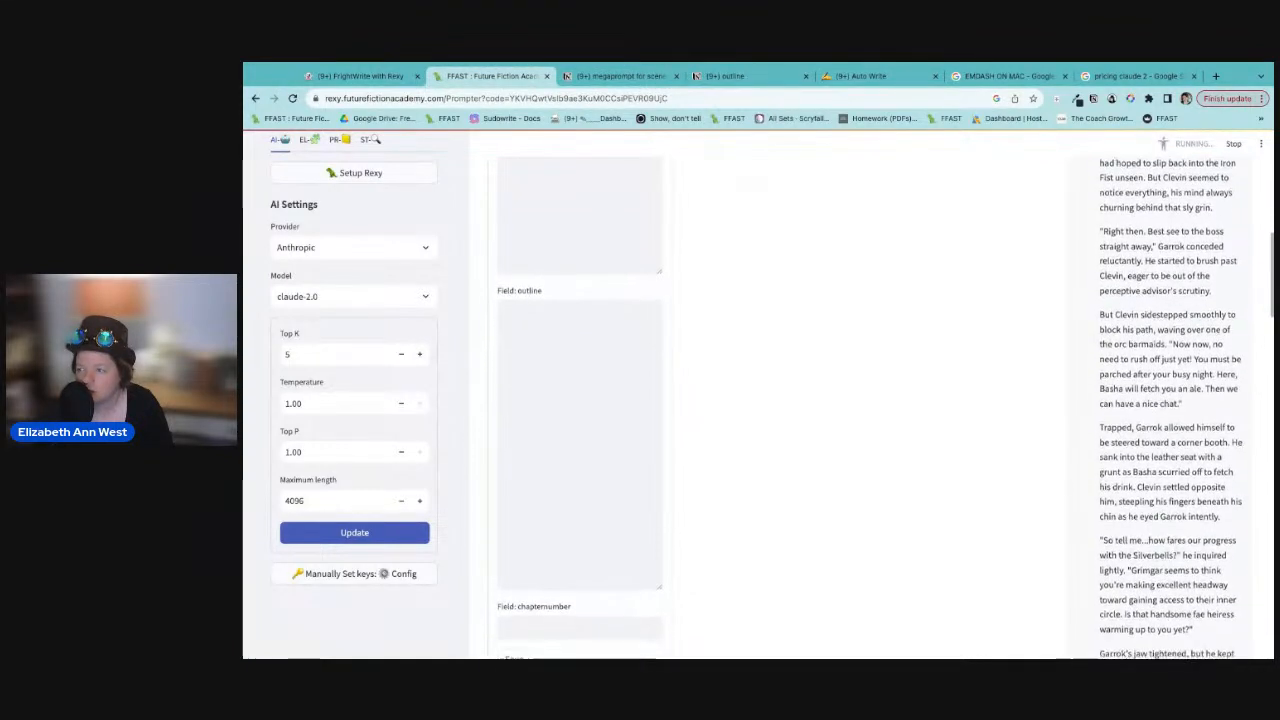
scroll(870, 405, "down", 2)
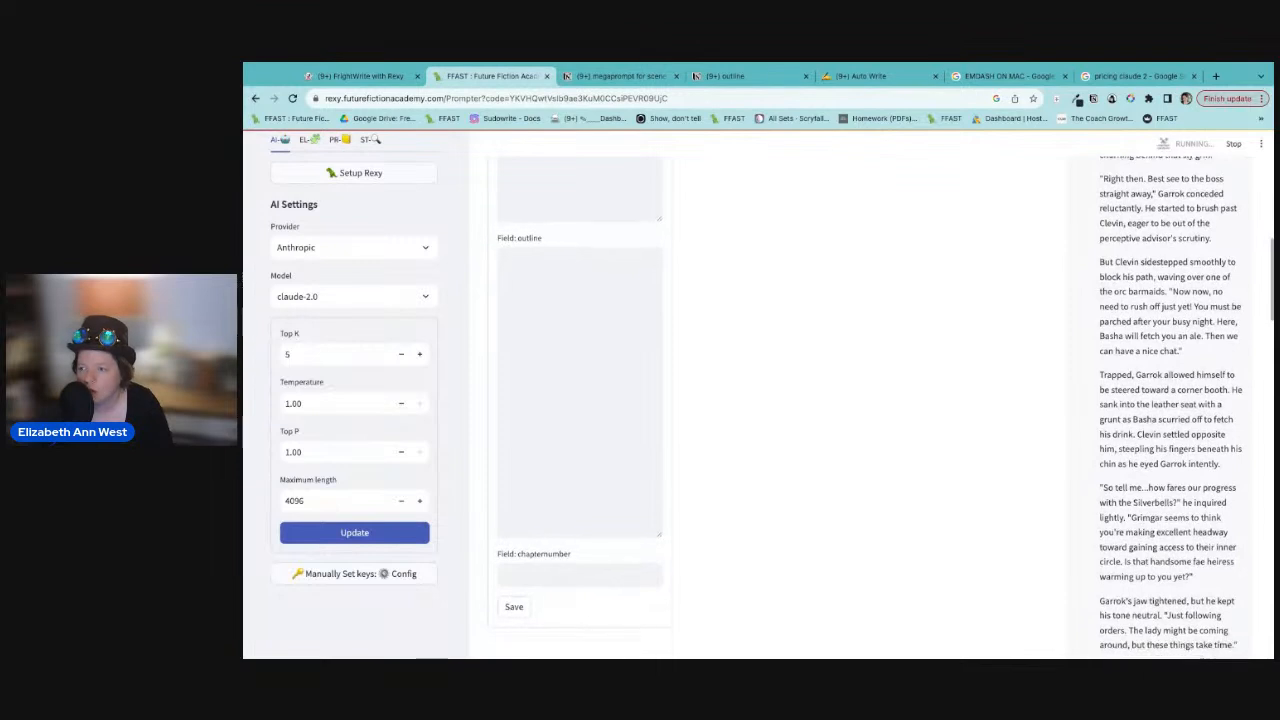
scroll(870, 405, "down", 1)
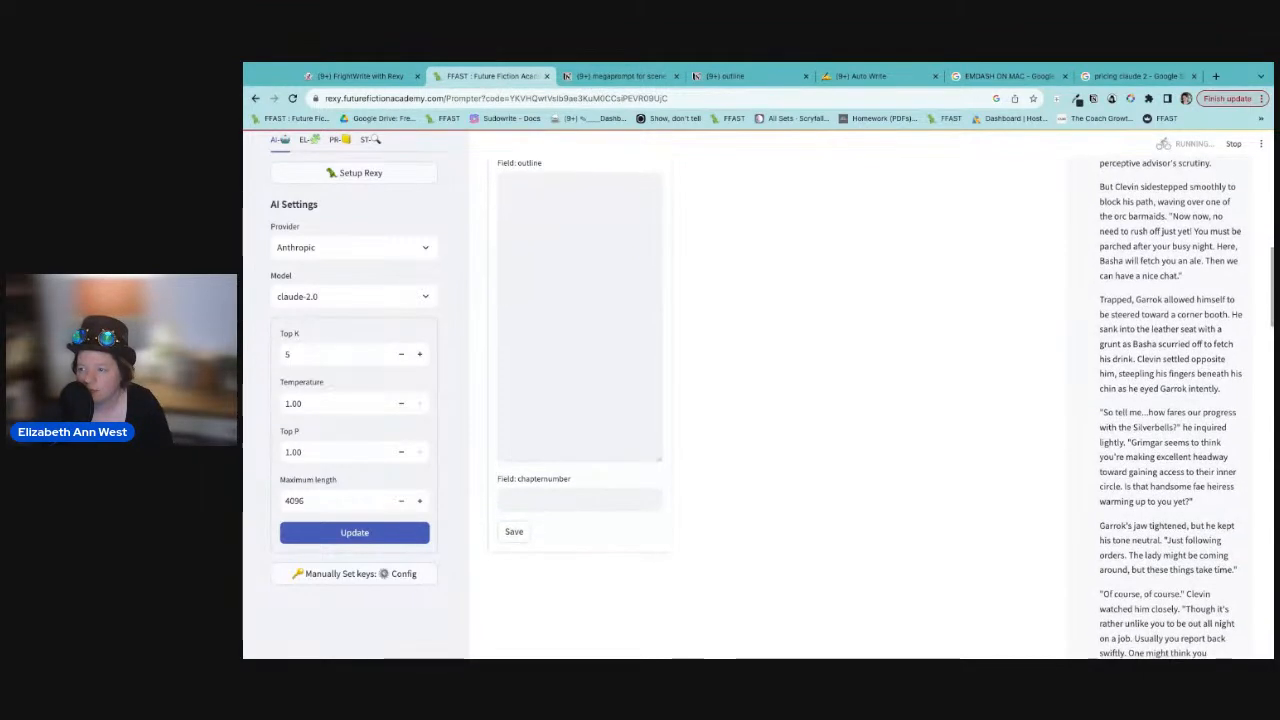
scroll(870, 405, "down", 1)
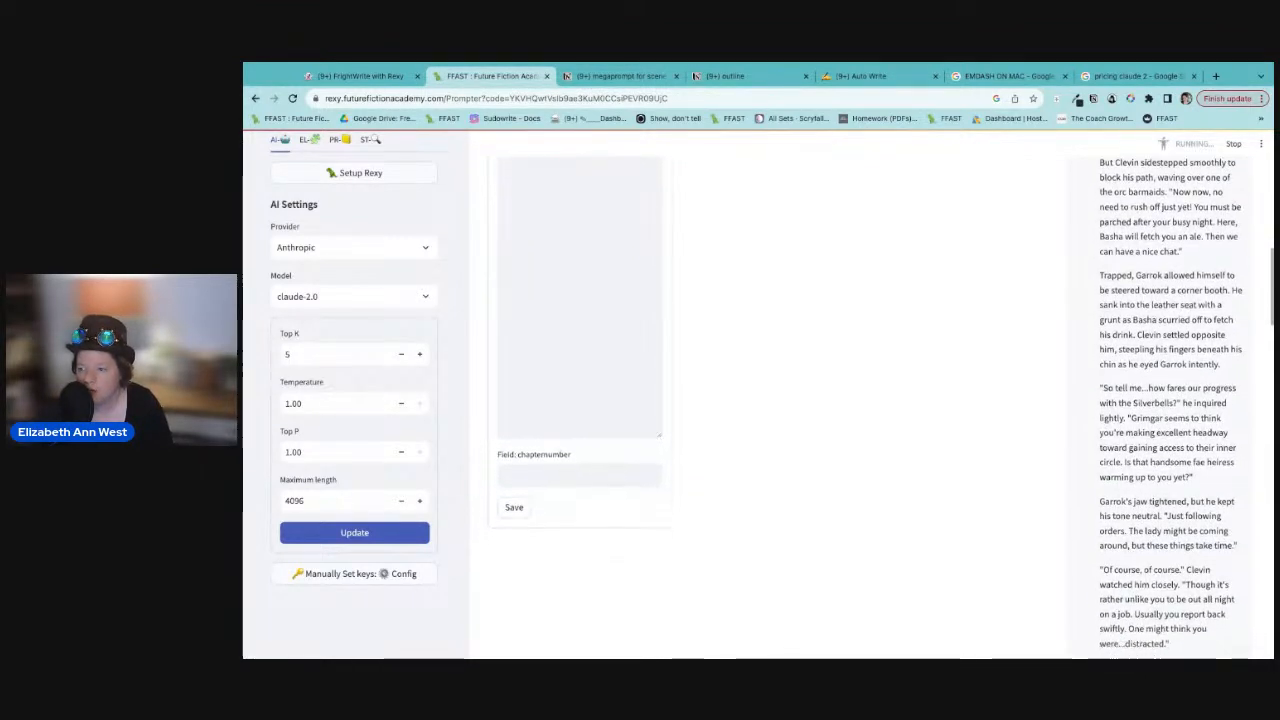
scroll(1176, 533, "down", 2)
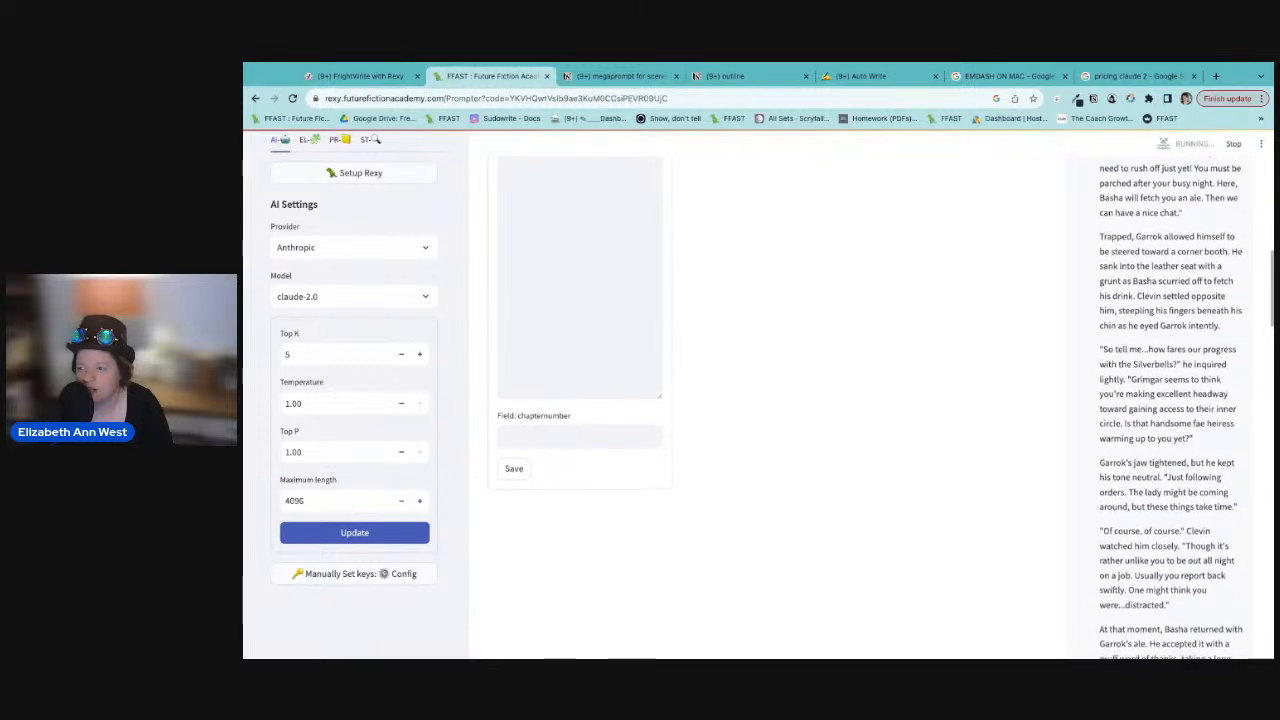
scroll(1176, 533, "down", 1)
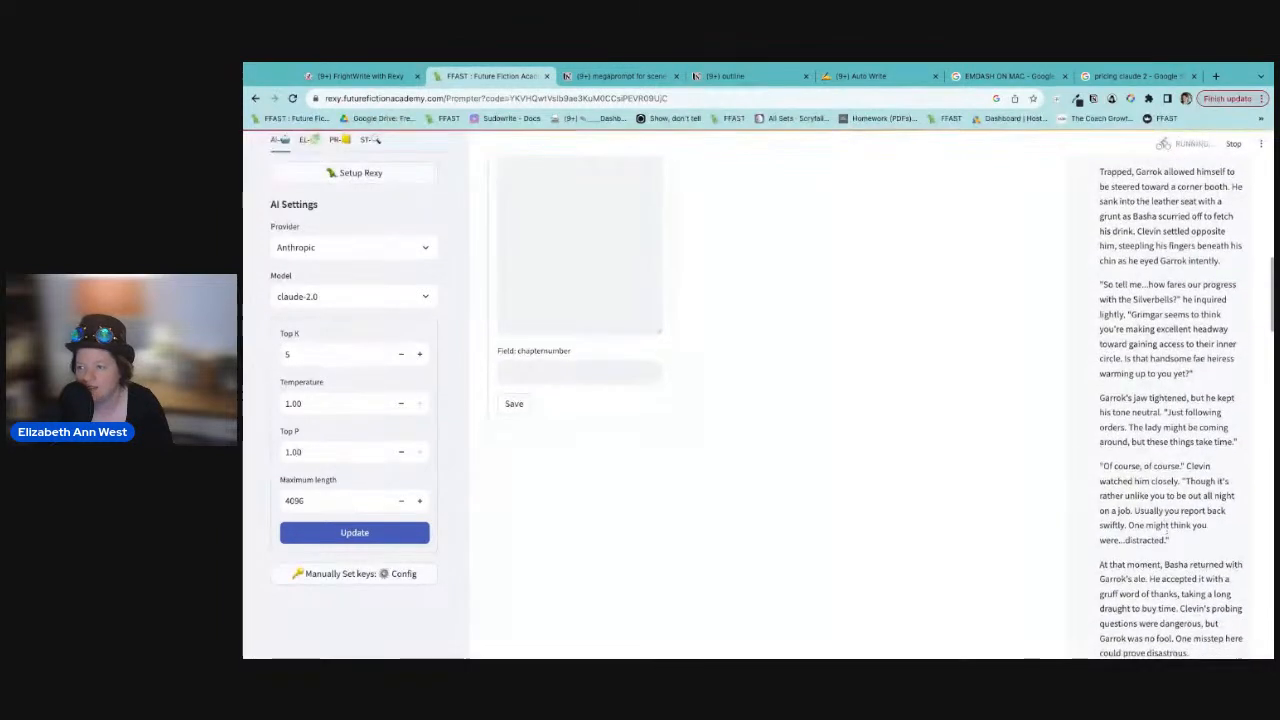
scroll(1167, 530, "down", 2)
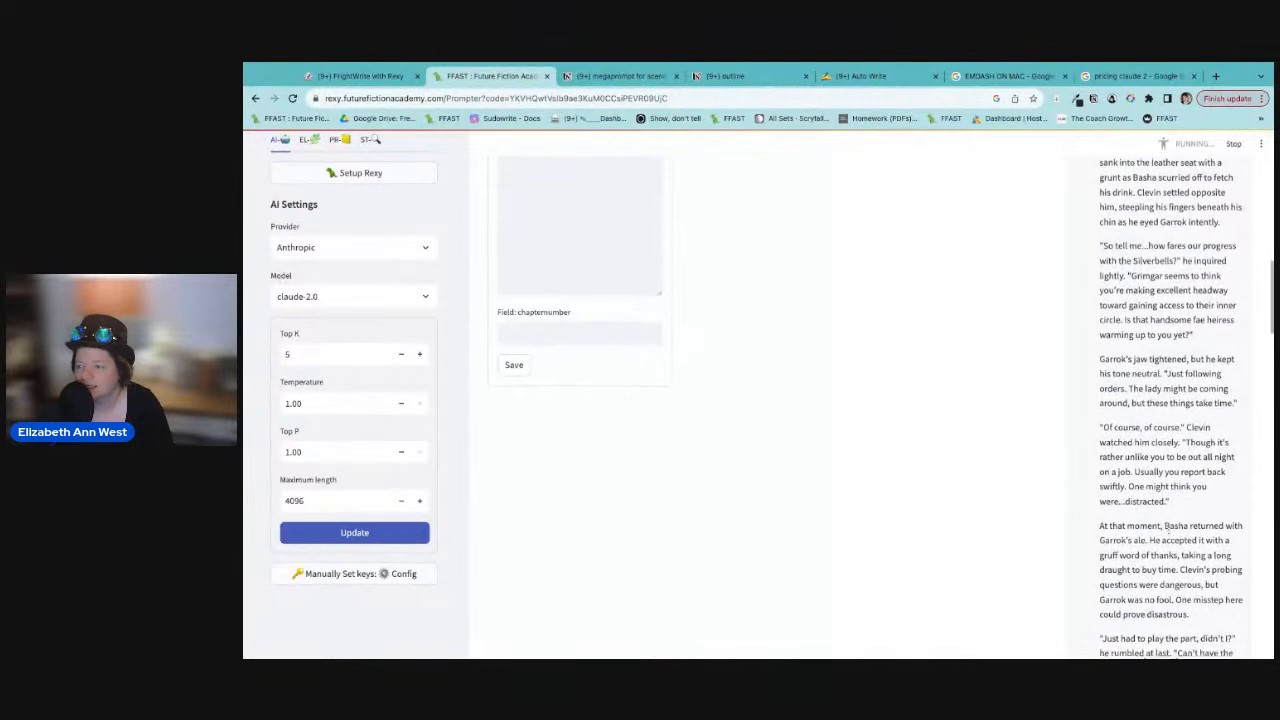
scroll(1167, 530, "down", 2)
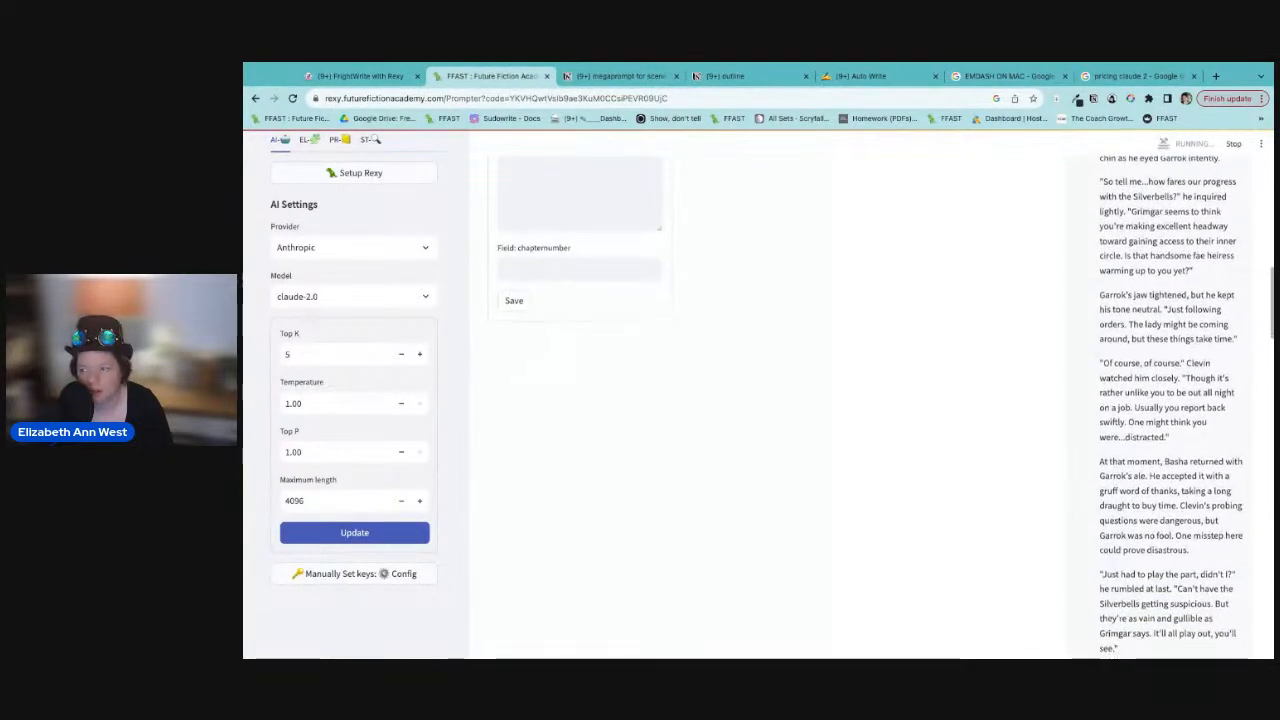
scroll(1167, 530, "down", 2)
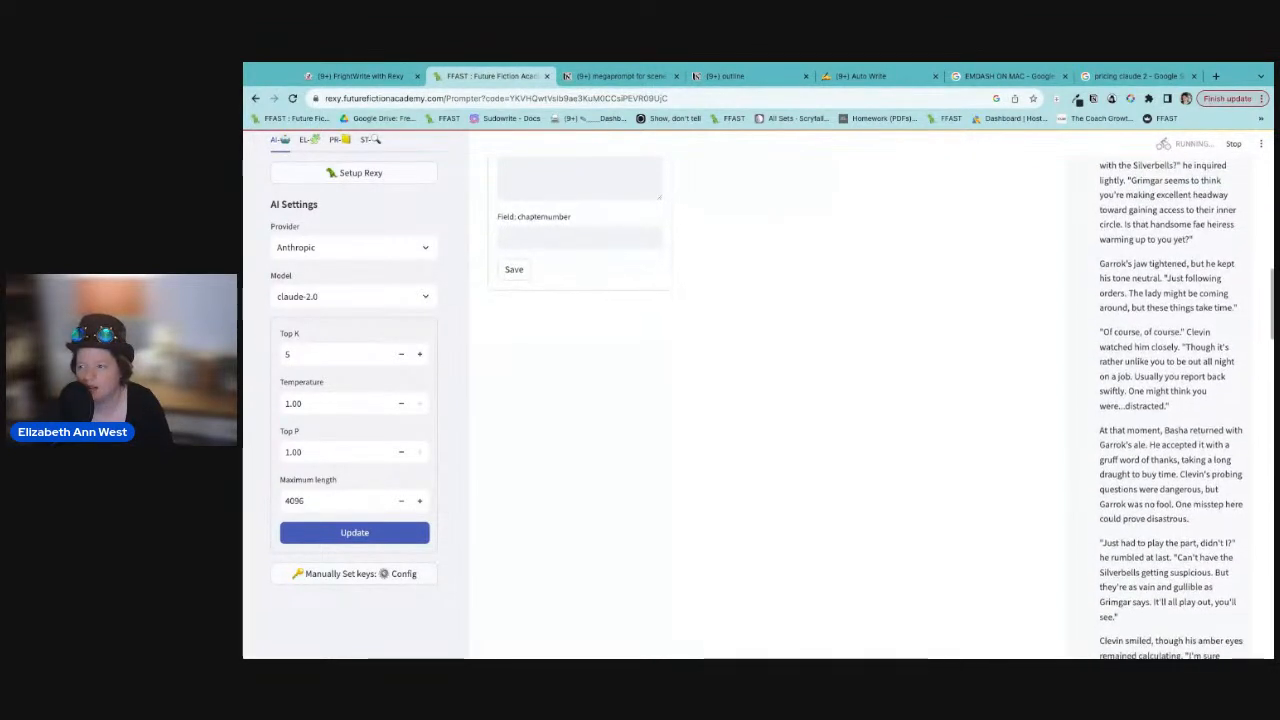
scroll(1167, 530, "down", 2)
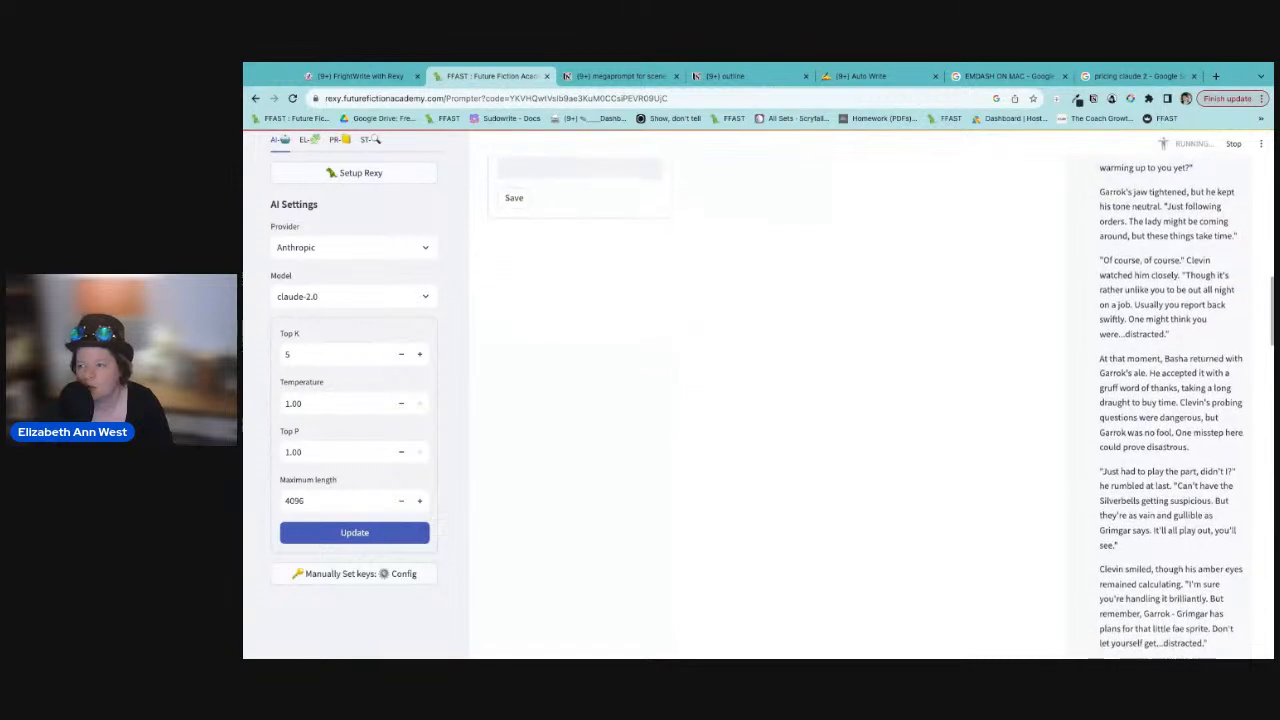
scroll(1167, 530, "down", 2)
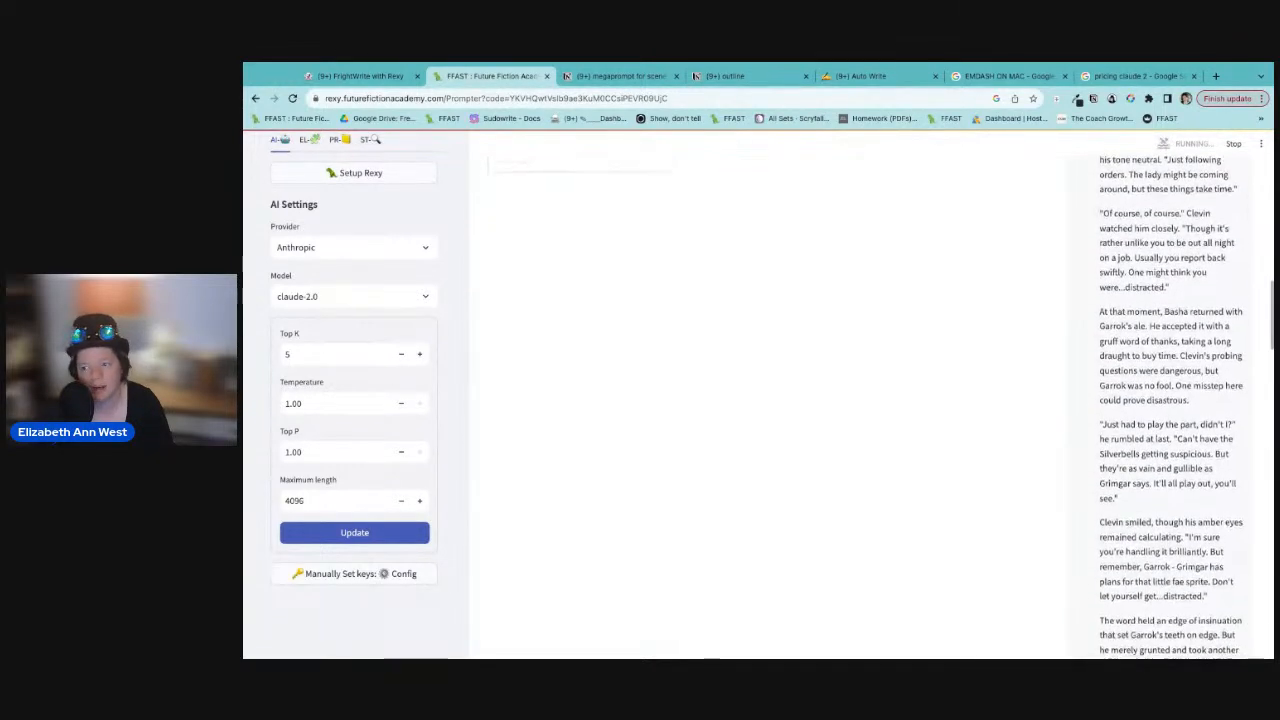
scroll(1167, 400, "down", 1)
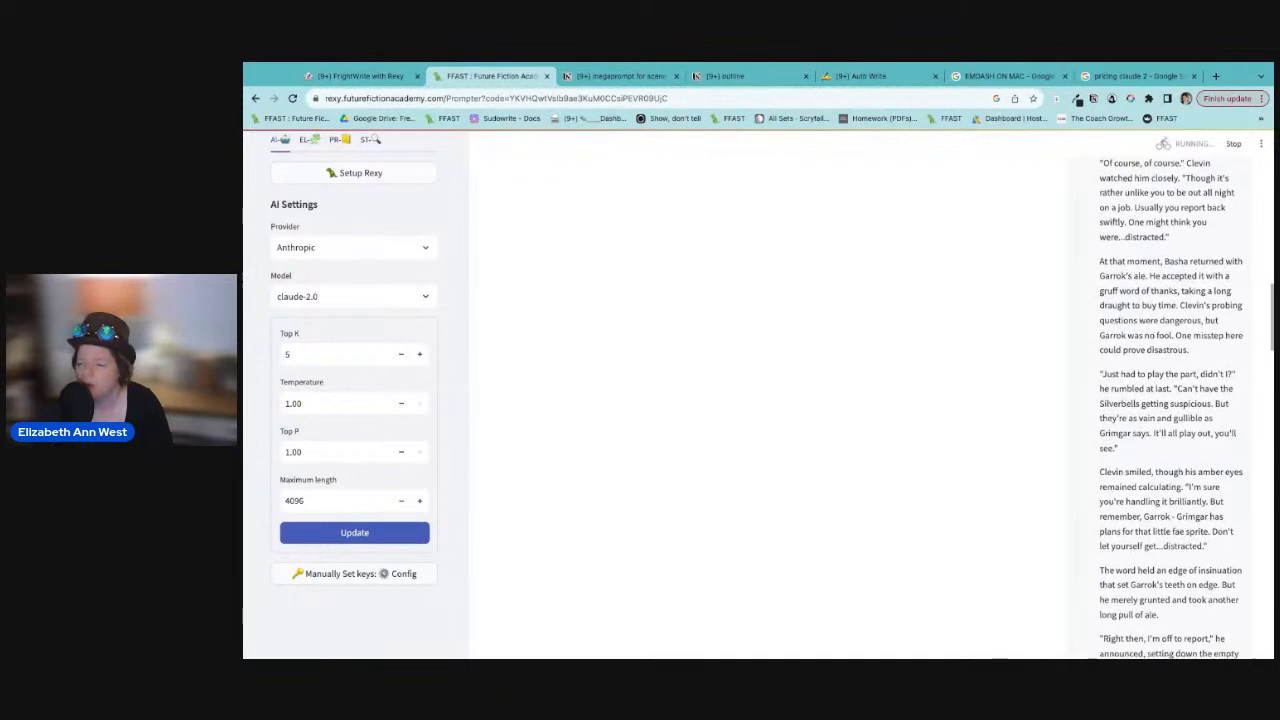
scroll(1233, 218, "down", 1)
scroll(1171, 226, "down", 1)
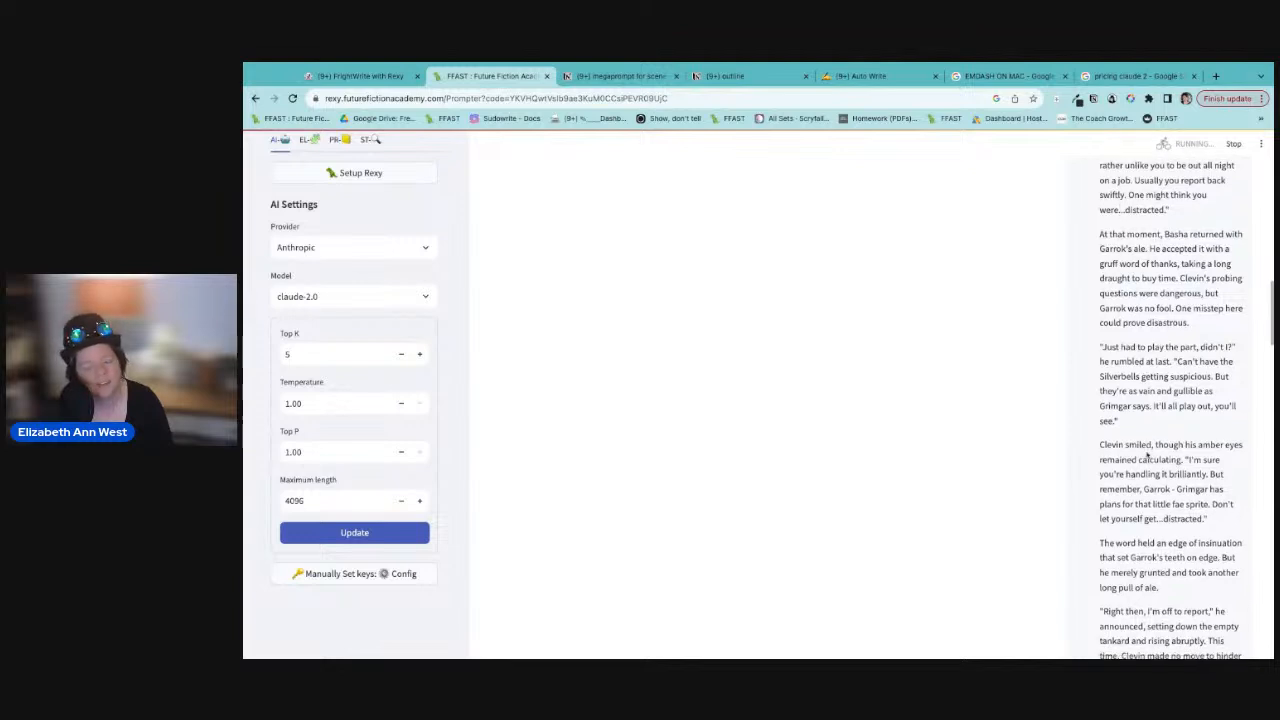
scroll(1127, 452, "down", 1)
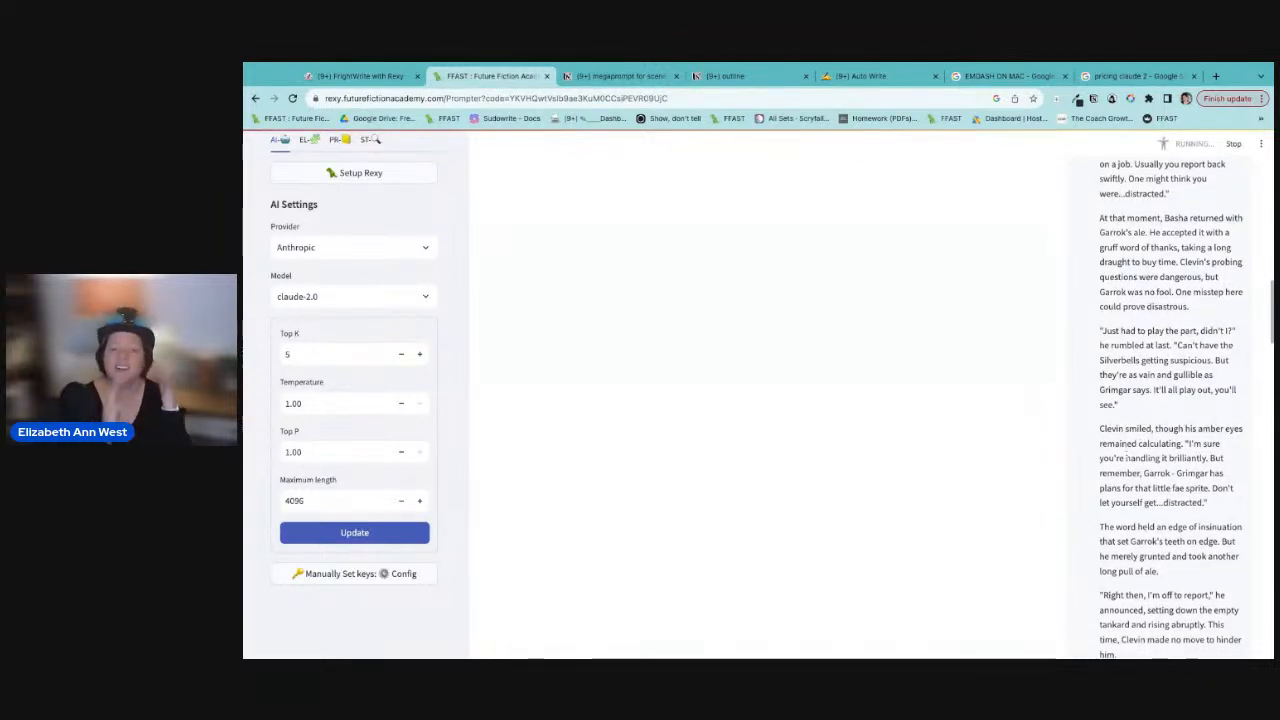
scroll(1170, 408, "down", 1)
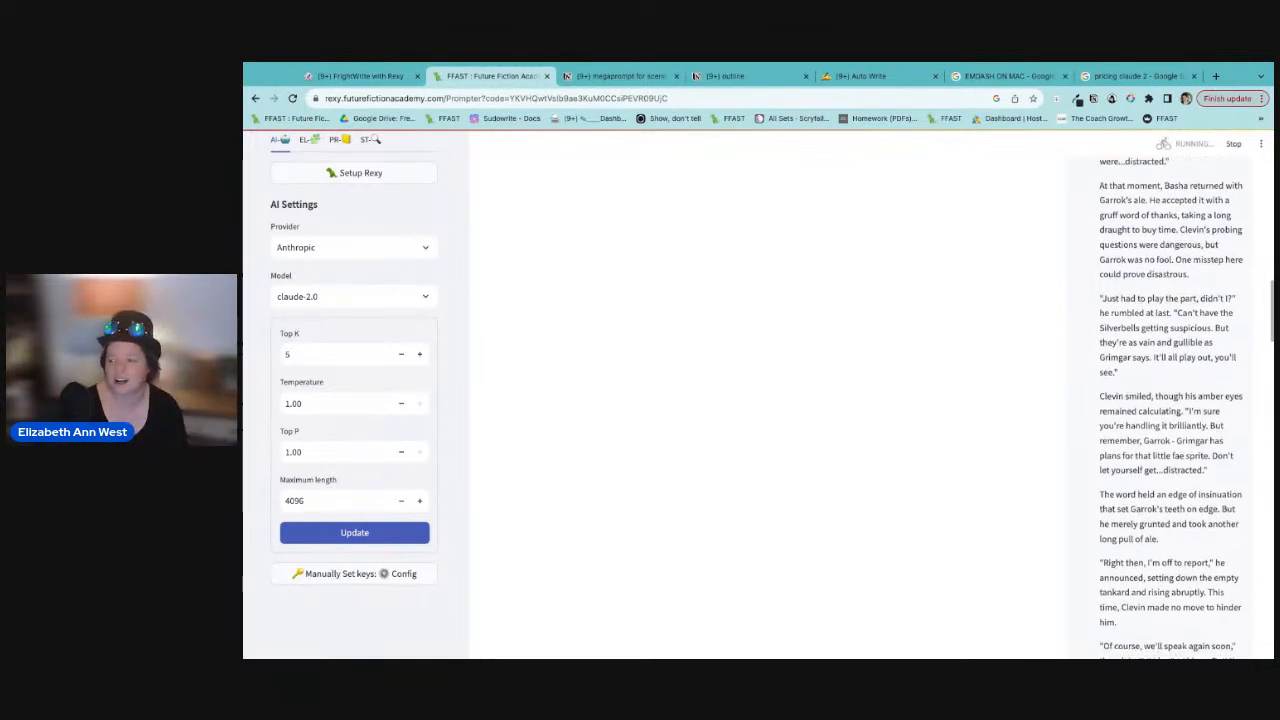
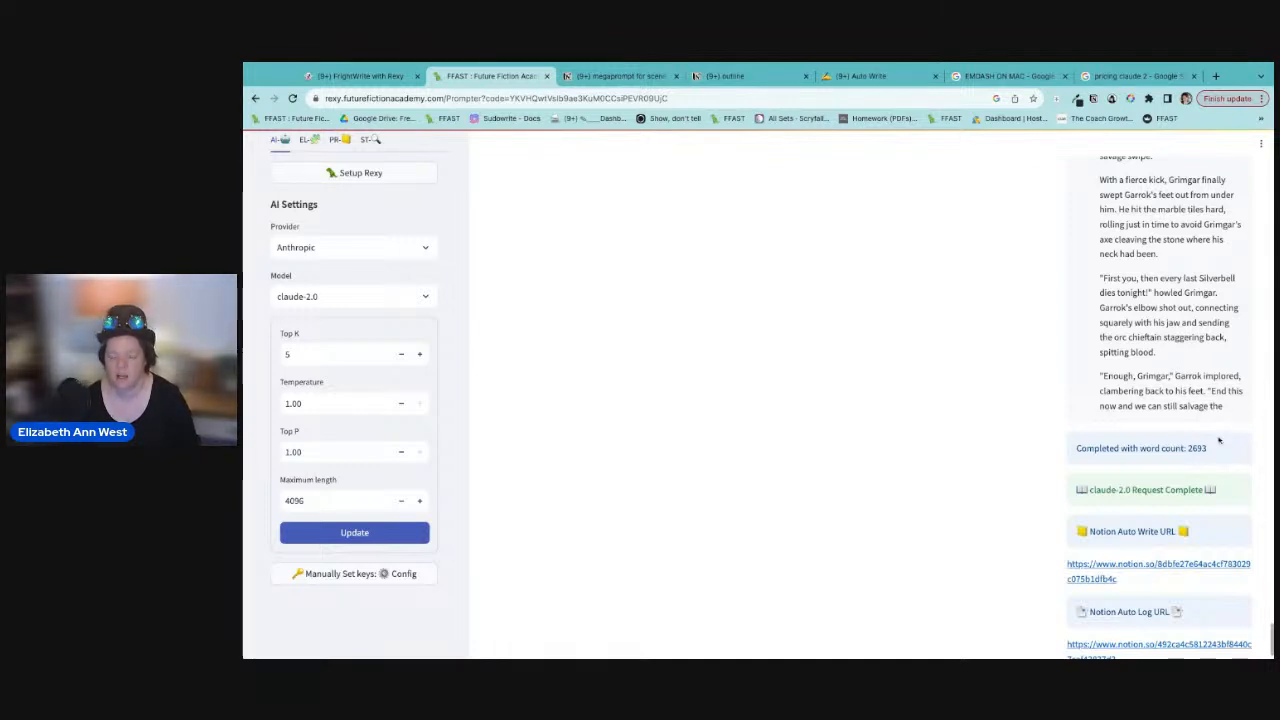
Step: Open the completed scene's Notion Auto Write page from Rexy and retitle it "Scene 4"
scroll(1050, 374, "up", 5)
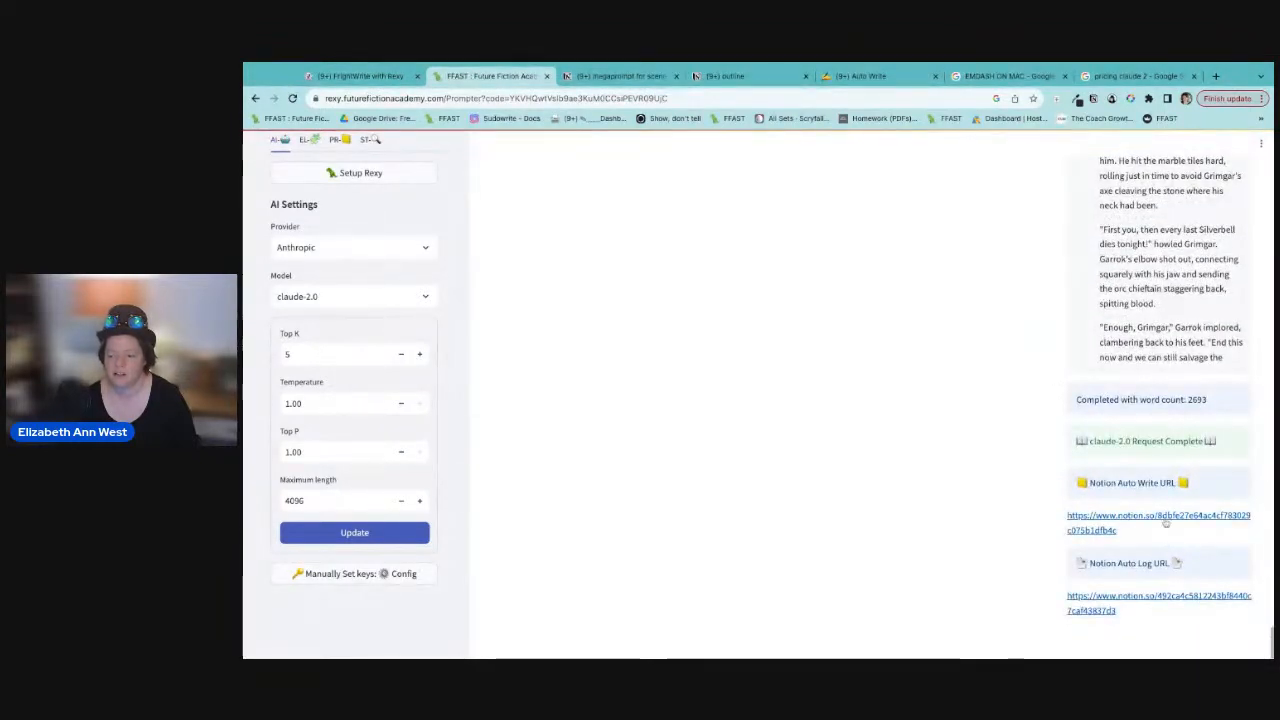
left_click(1163, 522)
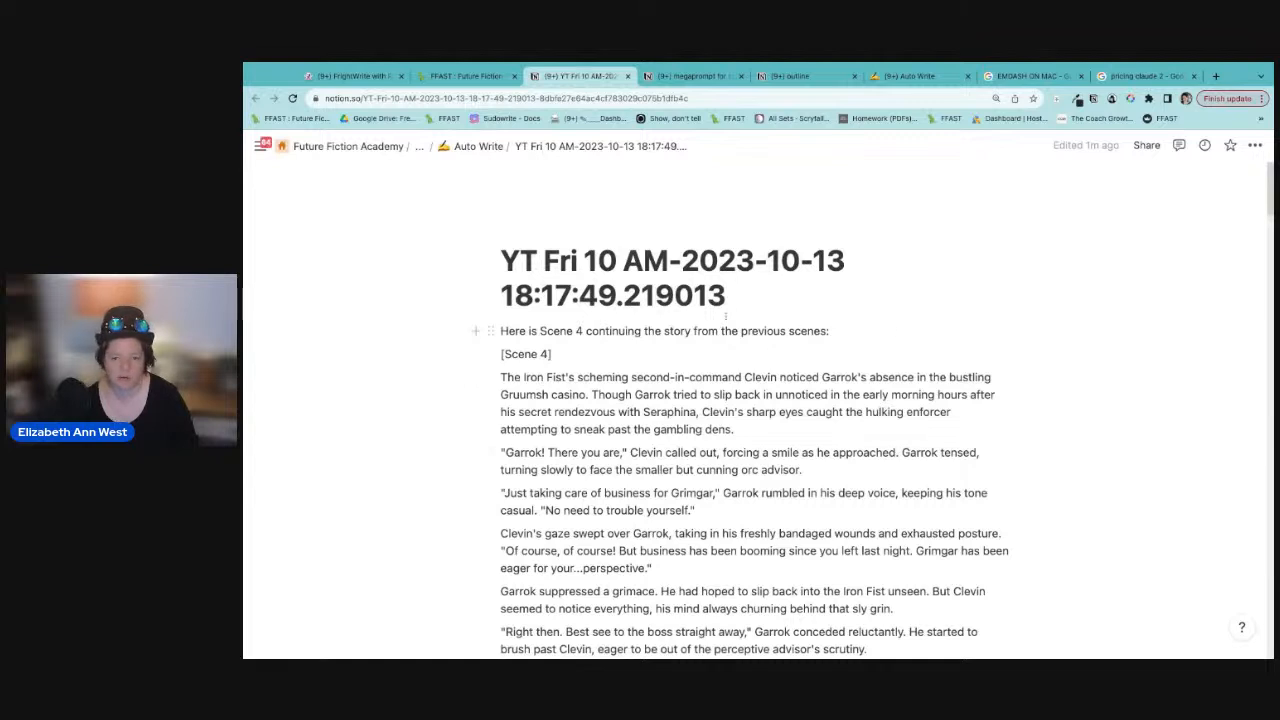
left_click_drag(723, 297, 502, 262)
type("Scene 4")
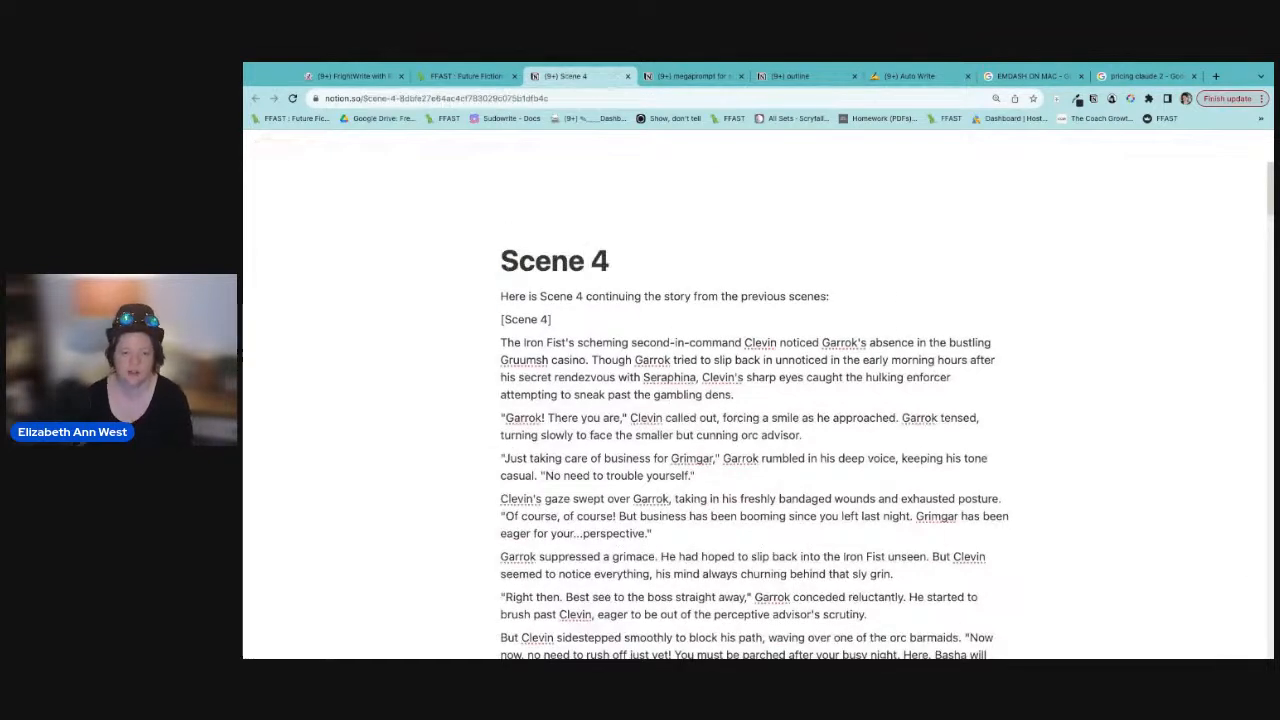
Step: Delete the introductory line "Here is Scene 4 continuing the story from the previous scenes:" from the page
triple_click(886, 296)
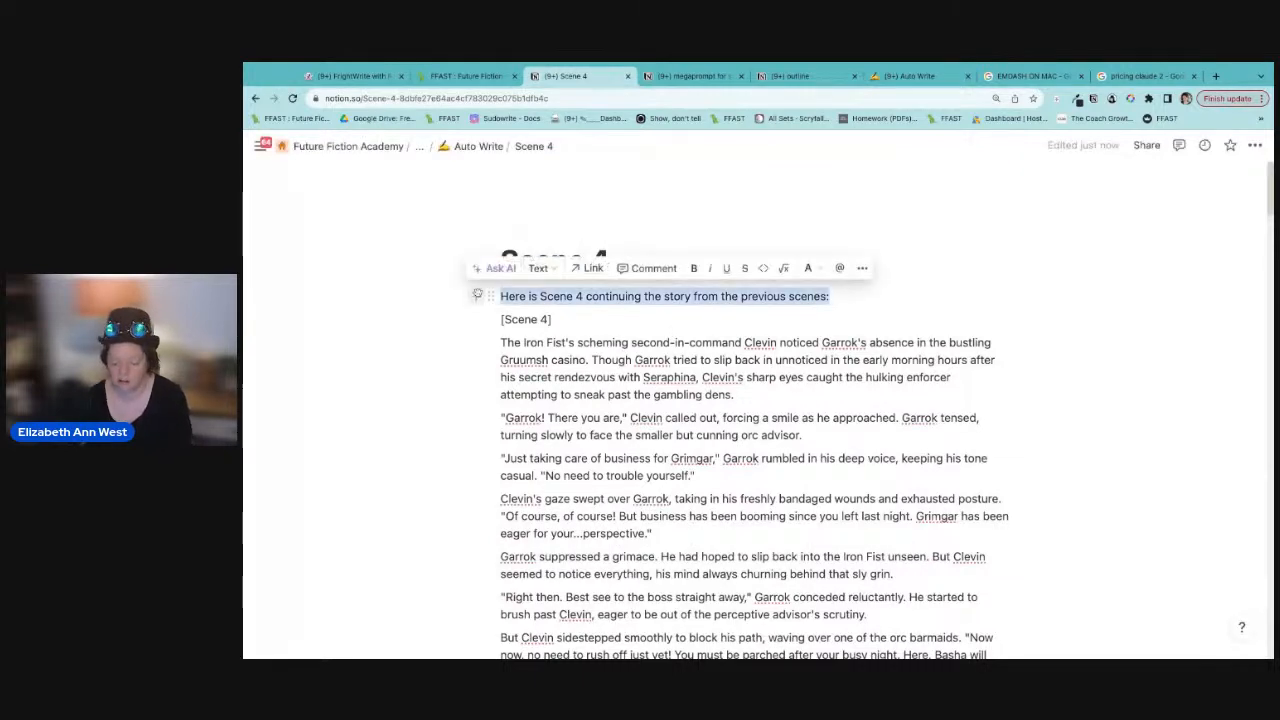
key("BackSpace")
key("BackSpace")
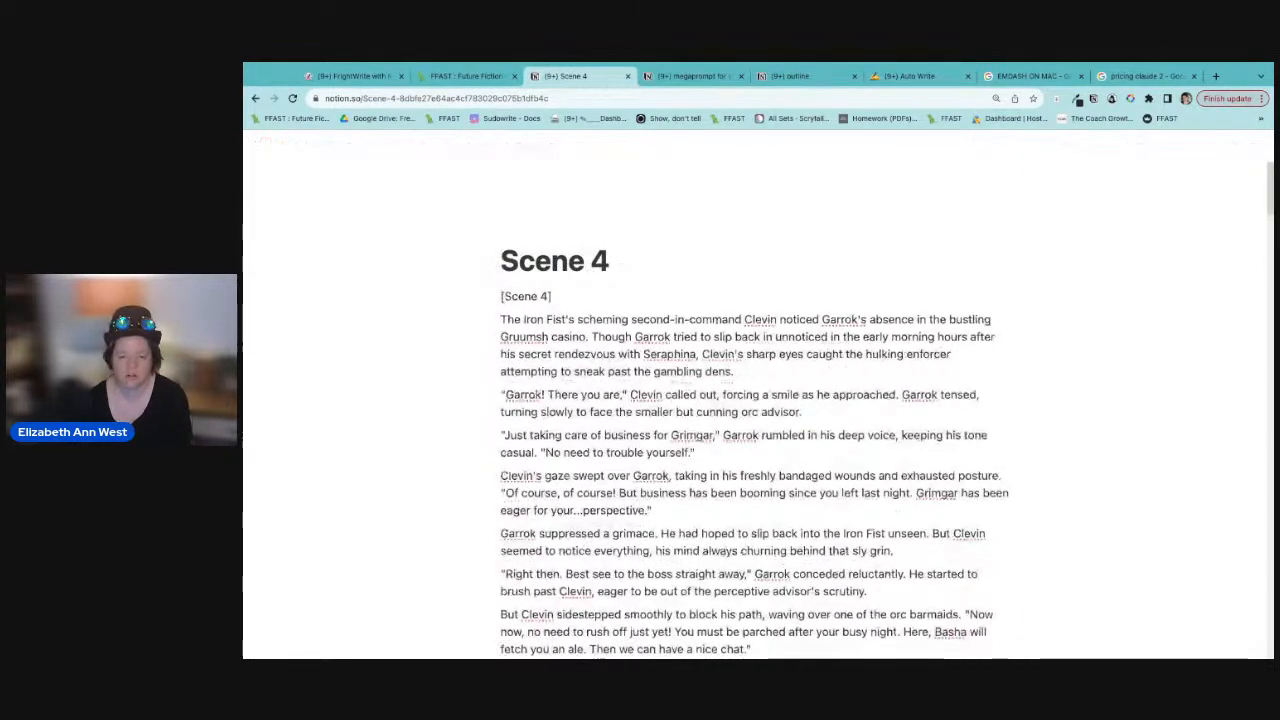
Step: Delete everything from the paragraph beginning "The night of the Silverbells' grand ball" through the unfinished end of the page
scroll(750, 450, "down", 1)
scroll(750, 450, "down", 20)
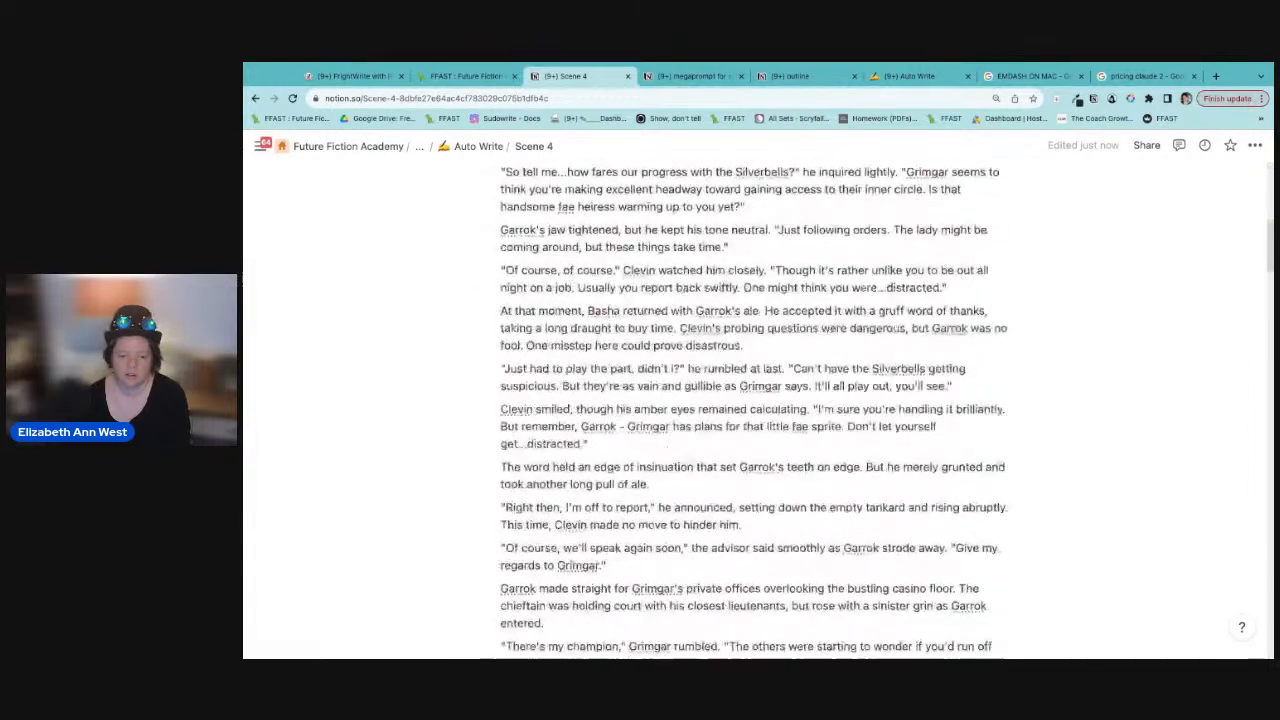
scroll(750, 450, "down", 4)
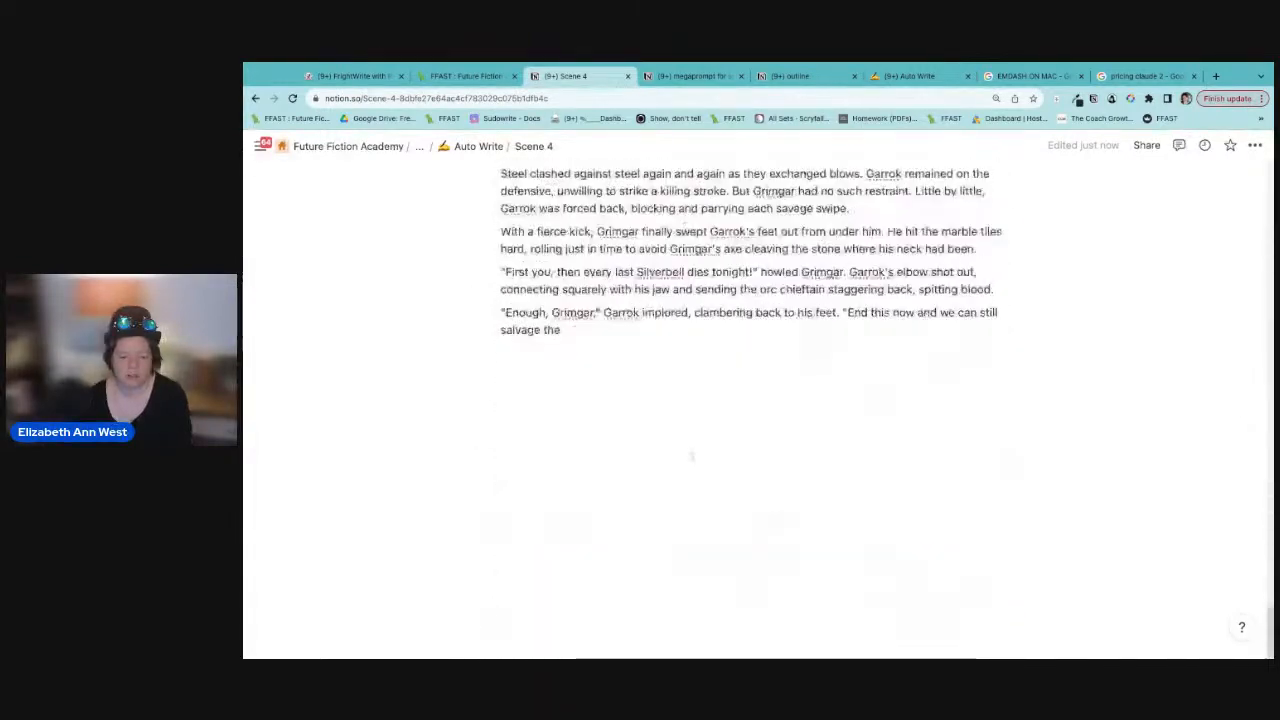
scroll(750, 450, "up", 15)
left_click_drag(530, 340, 708, 388)
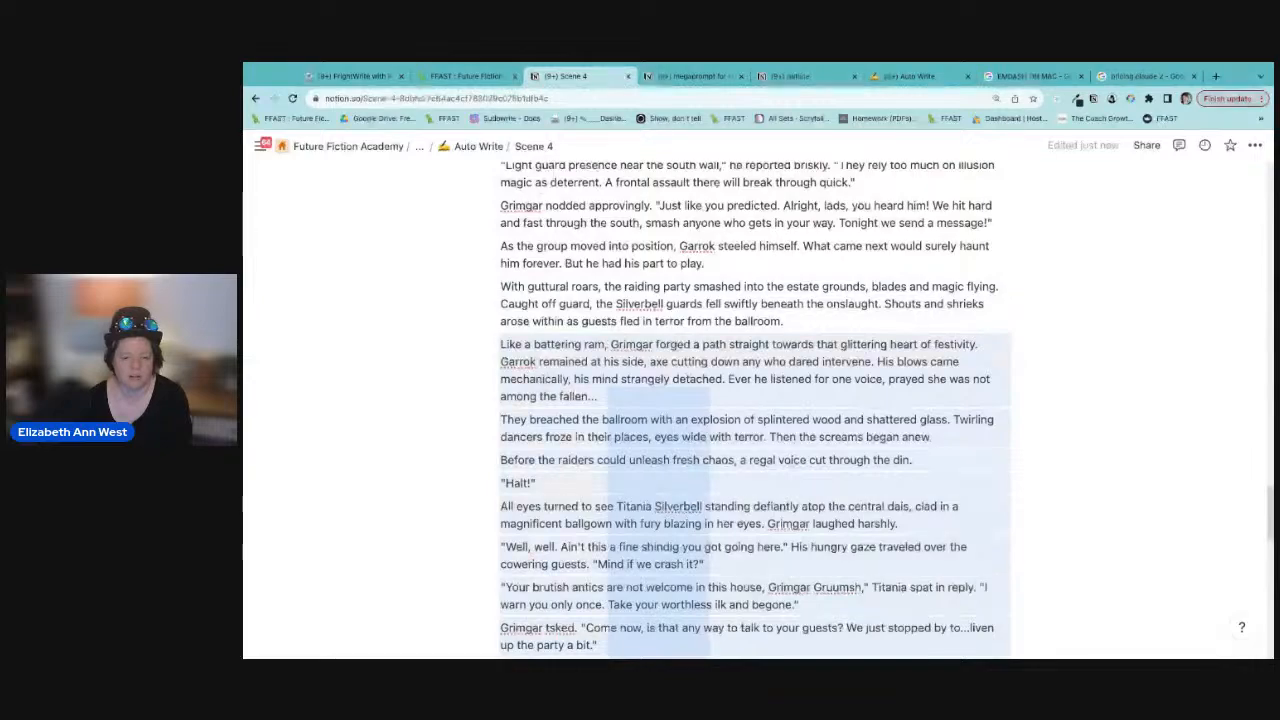
scroll(708, 388, "up", 3)
scroll(708, 388, "up", 5)
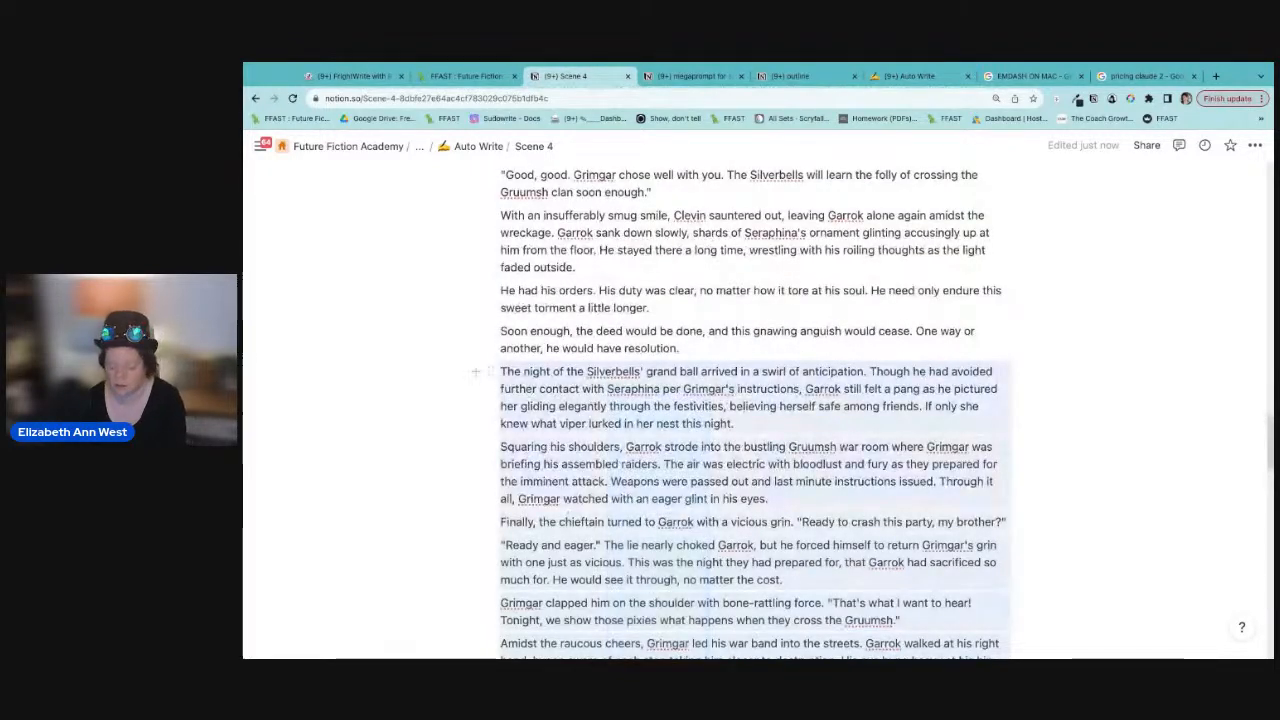
key("BackSpace")
Step: Check the word count of the trimmed Scene 4 page
scroll(758, 410, "up", 5)
scroll(725, 379, "up", 20)
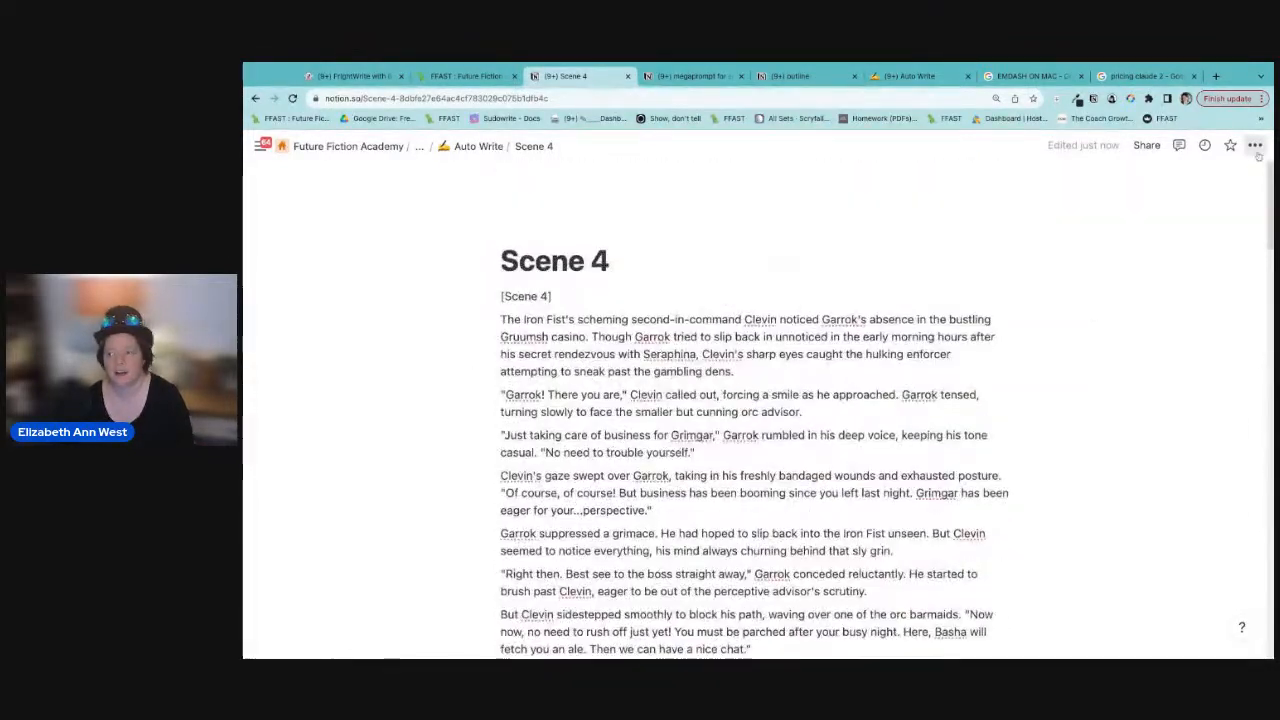
left_click(1254, 146)
scroll(1180, 350, "down", 5)
mouse_move(1175, 509)
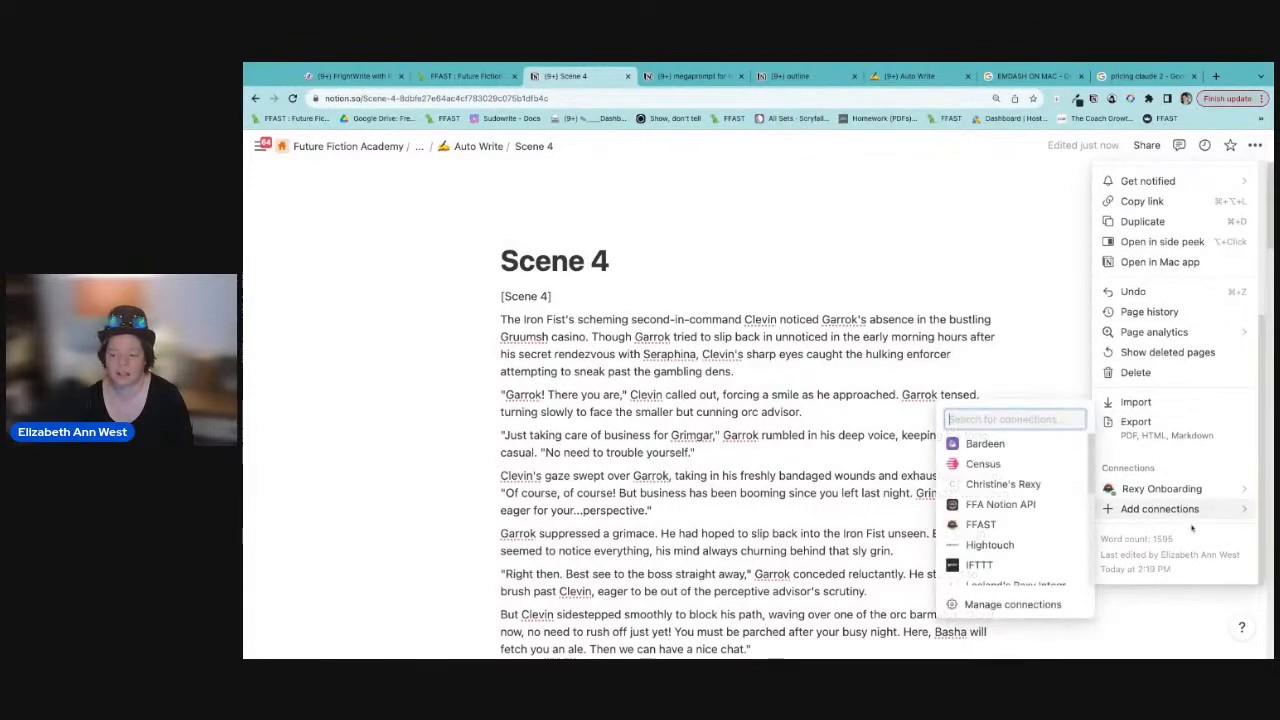
left_click(721, 395)
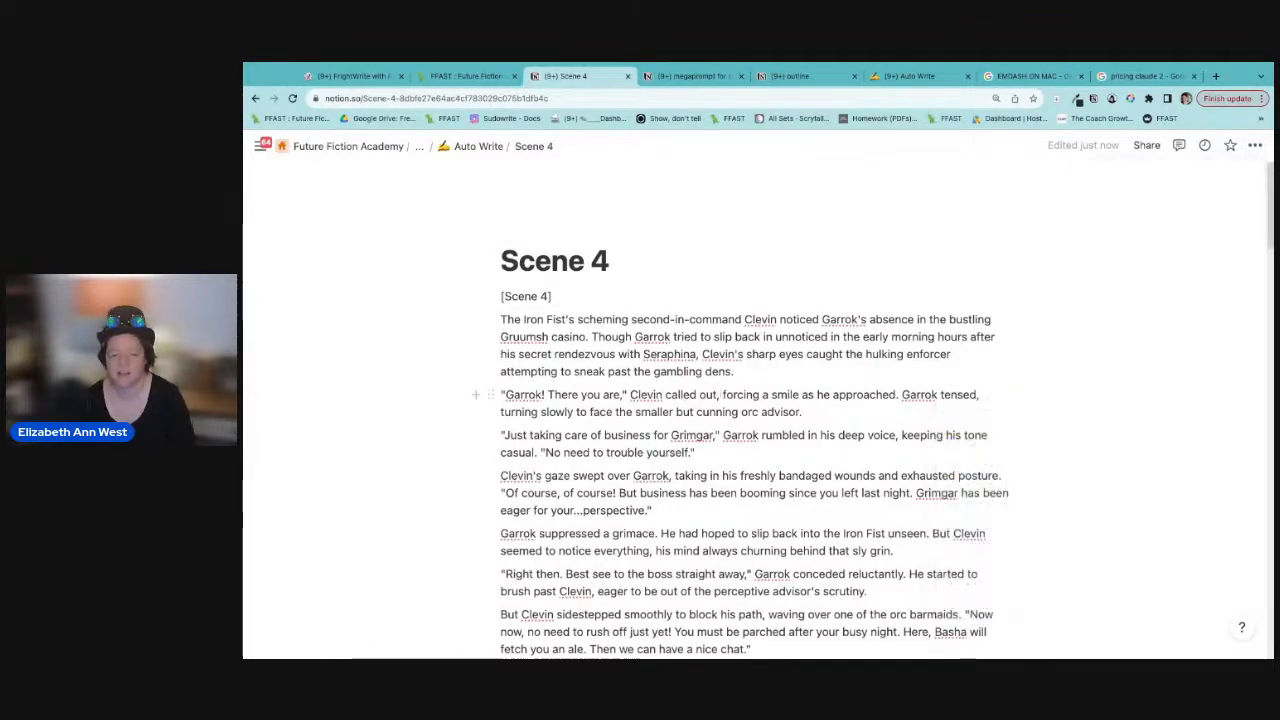
Step: Add the closing tag "[/Scene 4]" on a new line after the scene's final paragraph
scroll(725, 400, "down", 15)
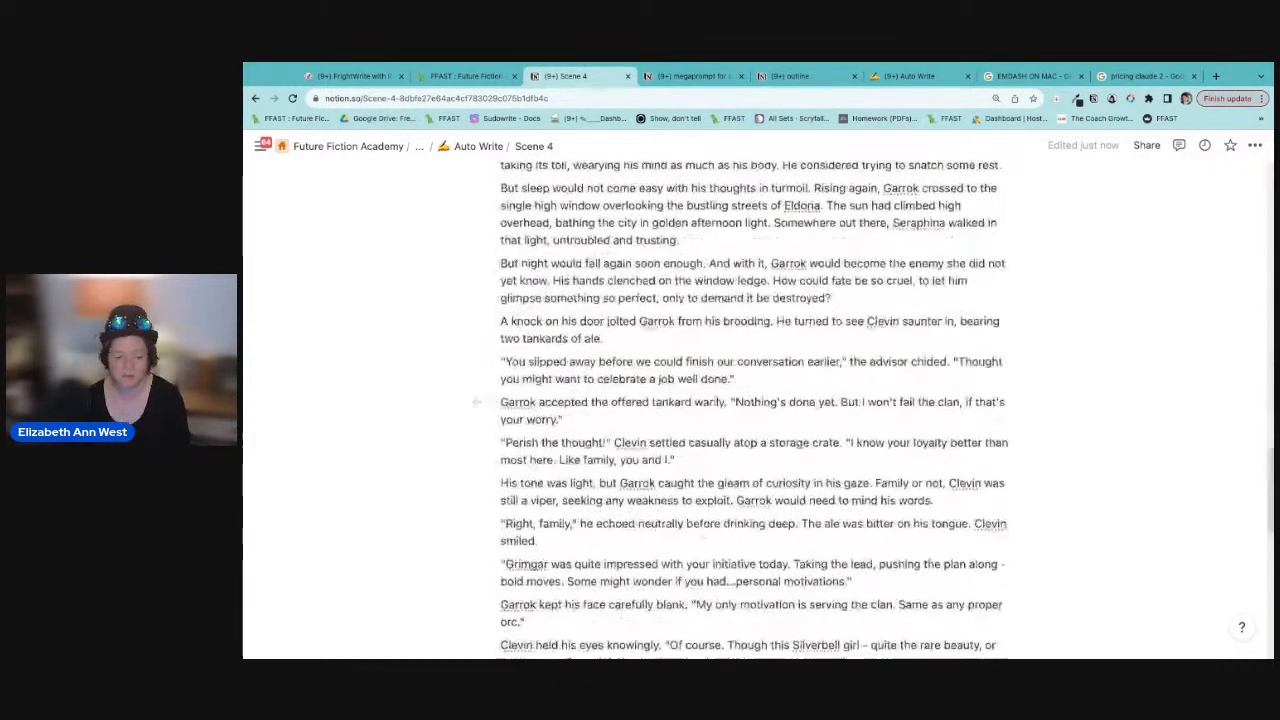
scroll(725, 405, "down", 10)
left_click(684, 383)
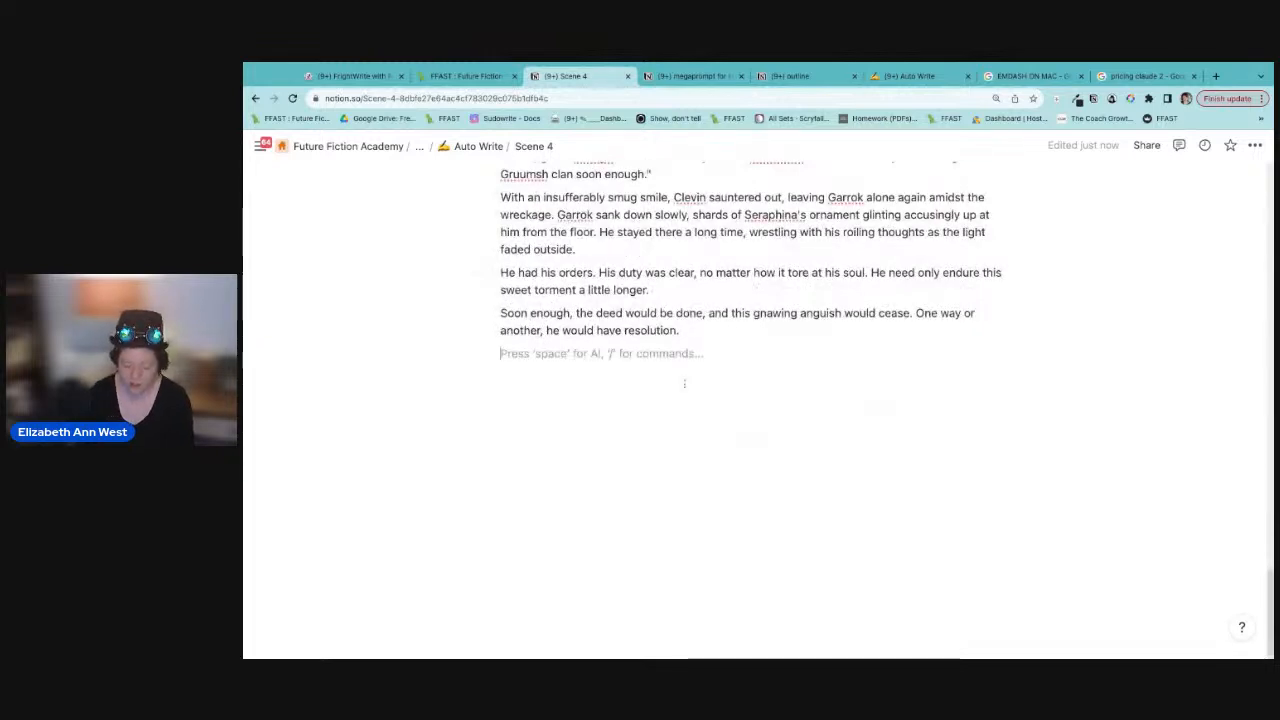
type("[")
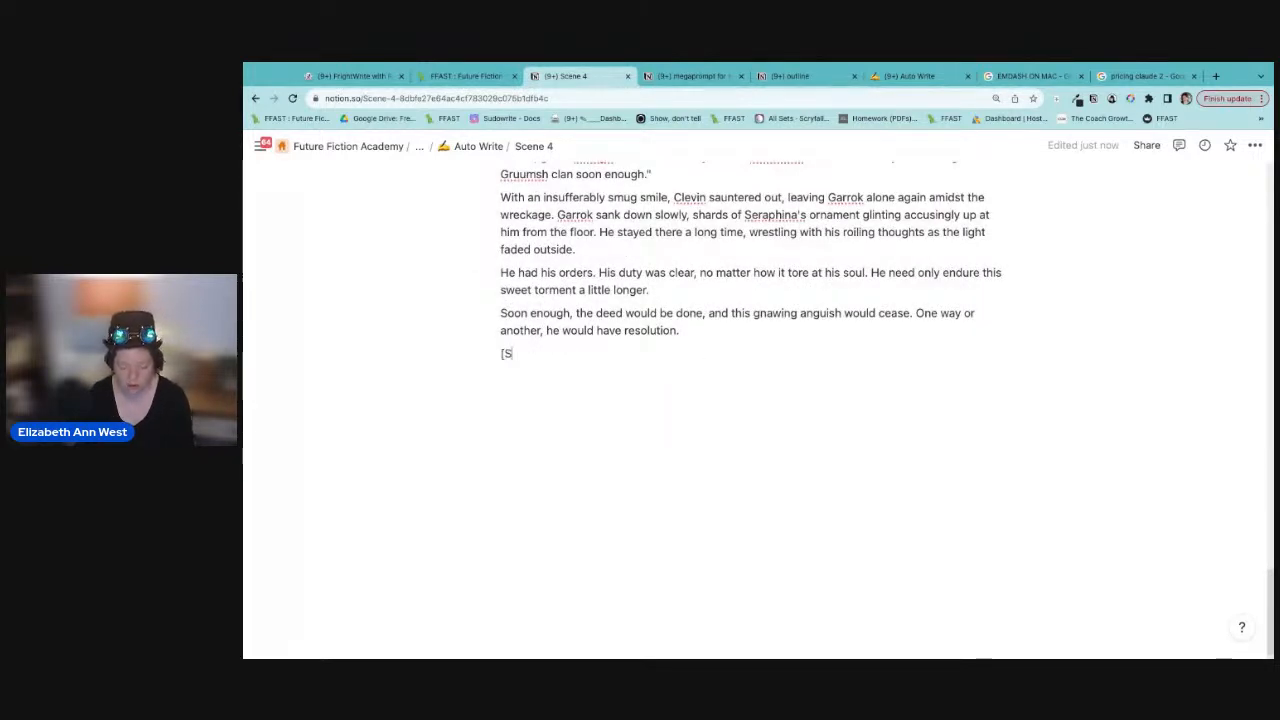
type("/")
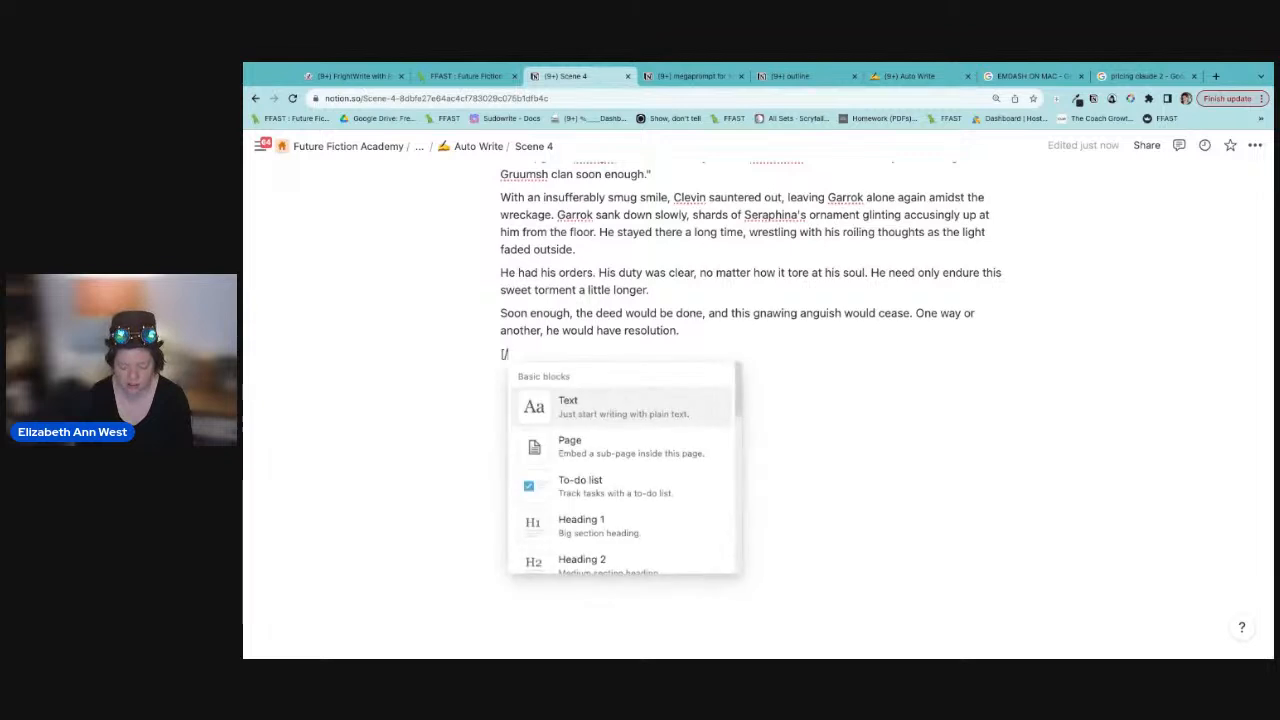
type("Scene 4")
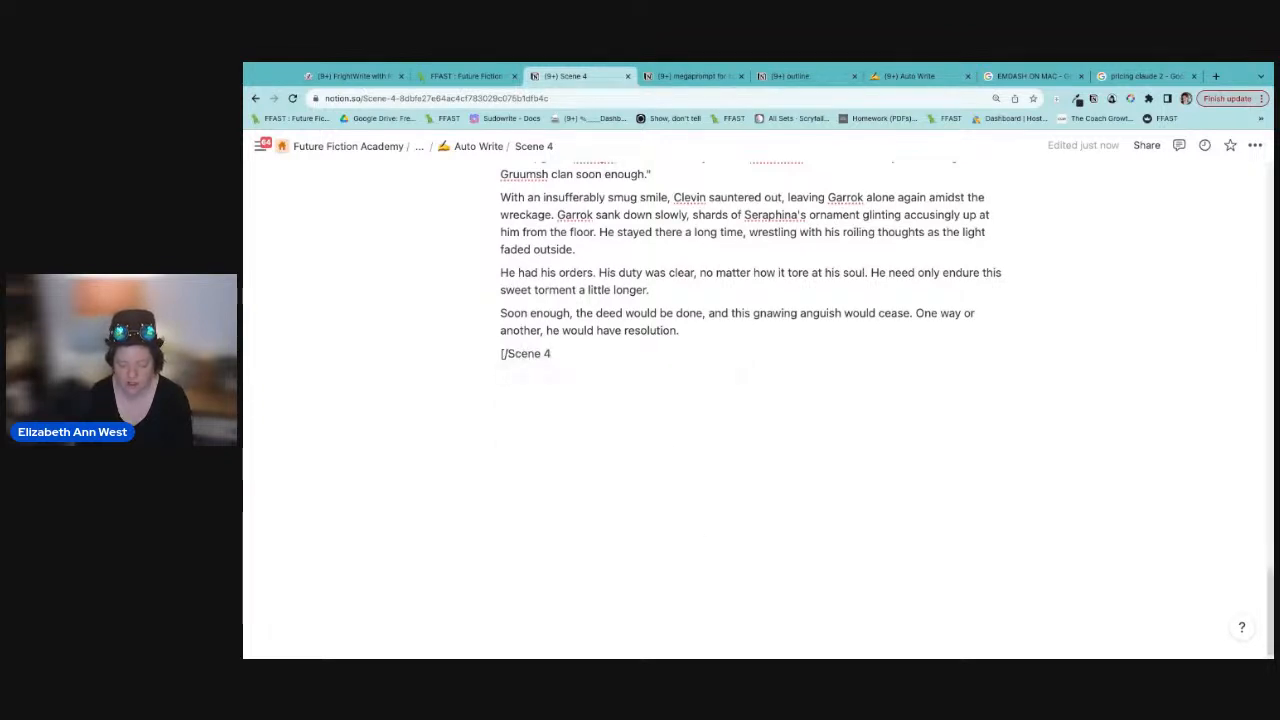
left_click(786, 434)
Step: Read through the scene's closing paragraphs, from Clevin's talk with Garrok about the hair ornament down to the closing tag
left_click(627, 273)
scroll(740, 298, "up", 2)
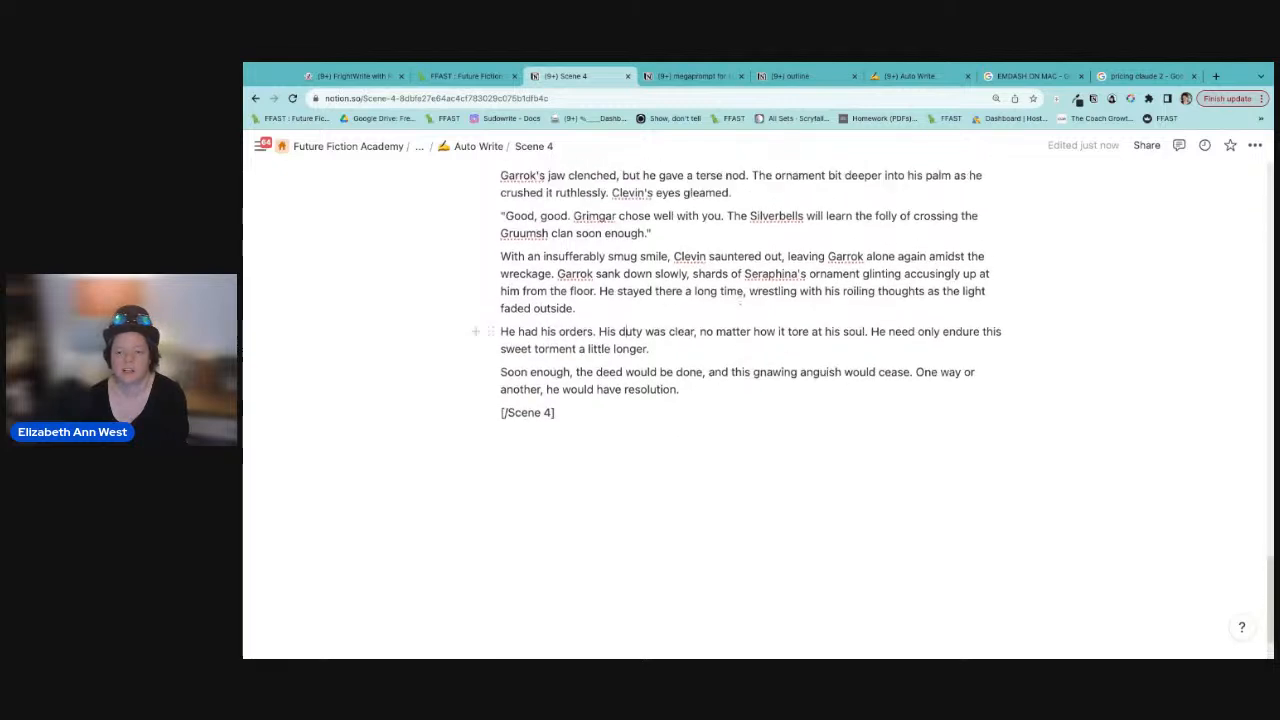
scroll(747, 311, "up", 2)
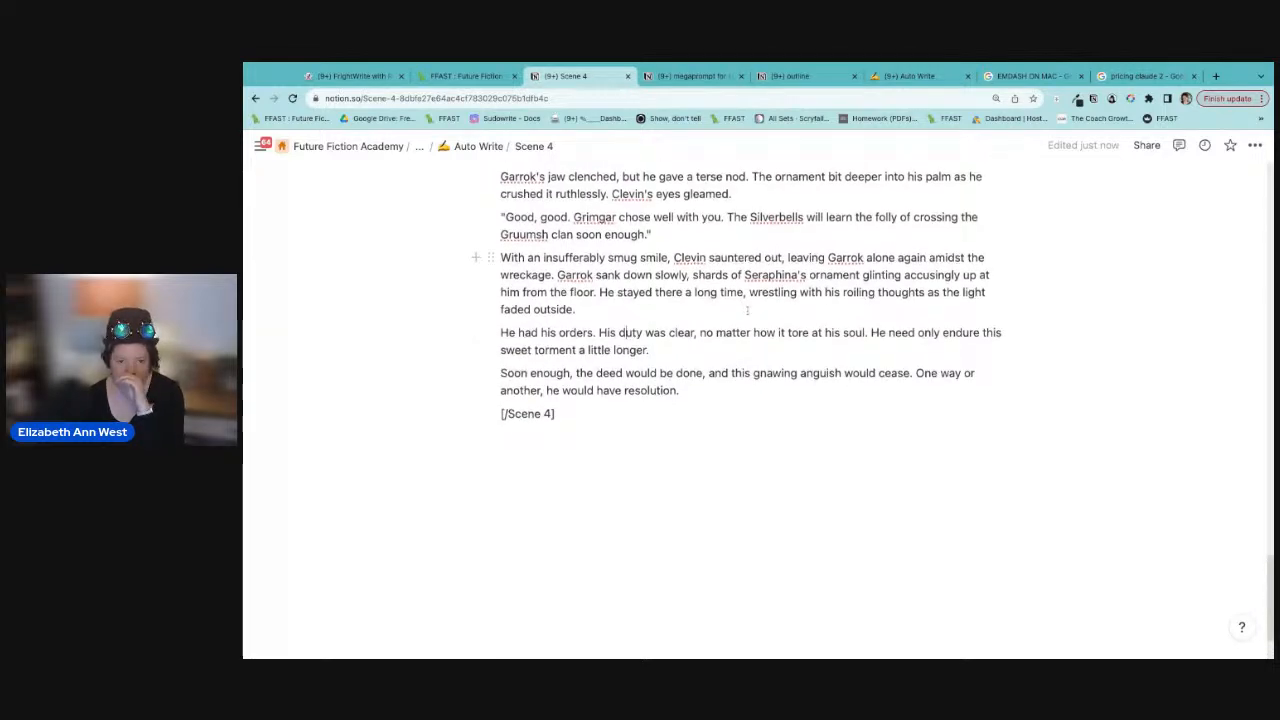
scroll(748, 312, "up", 10)
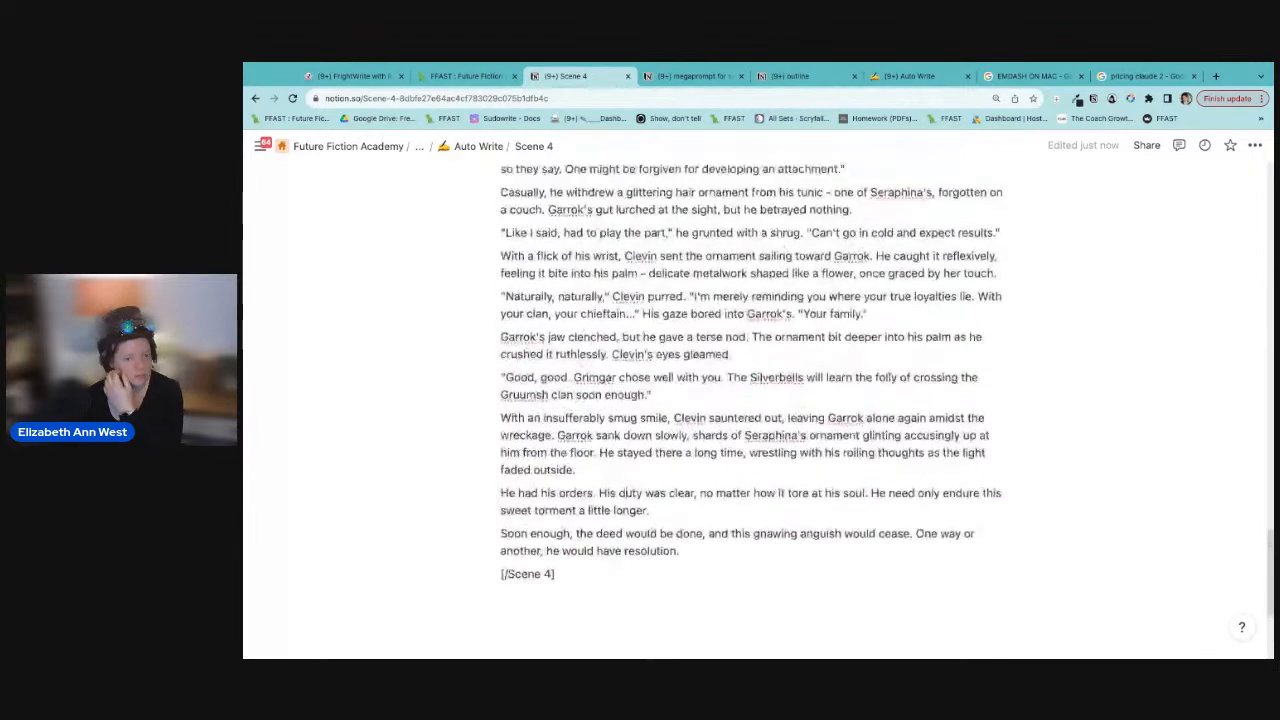
scroll(750, 313, "down", 5)
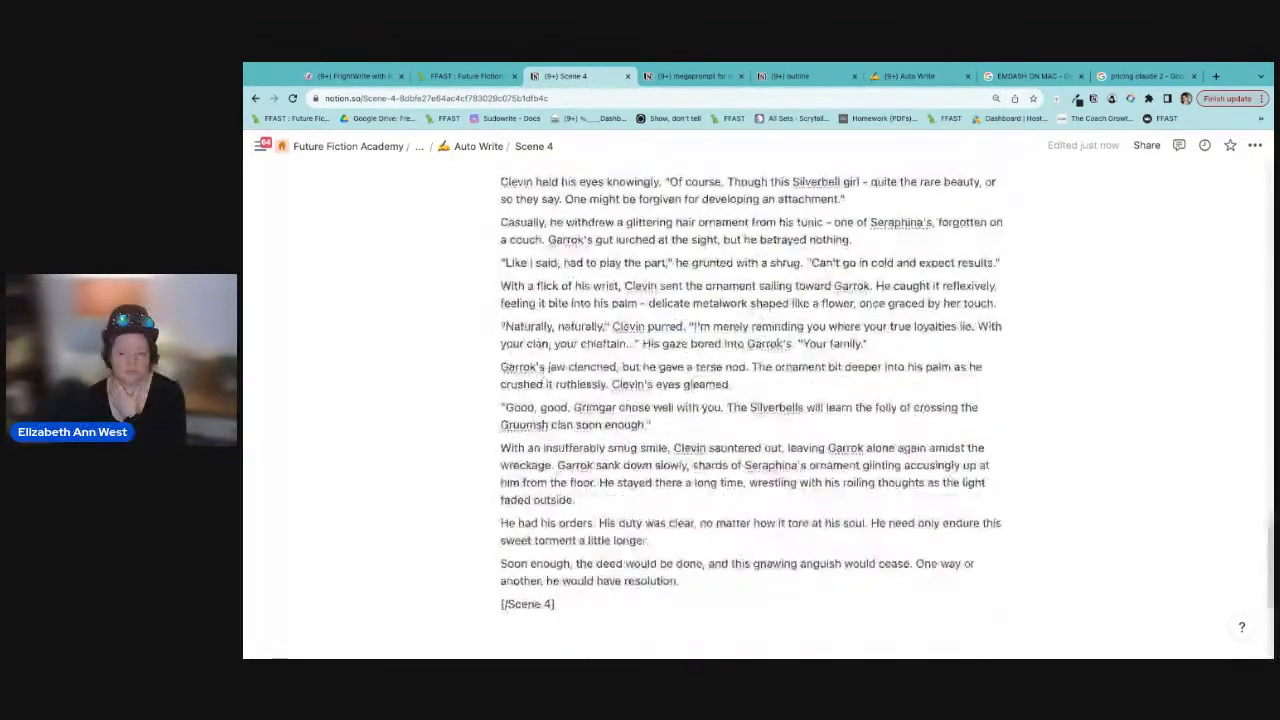
scroll(750, 313, "up", 10)
scroll(750, 400, "down", 15)
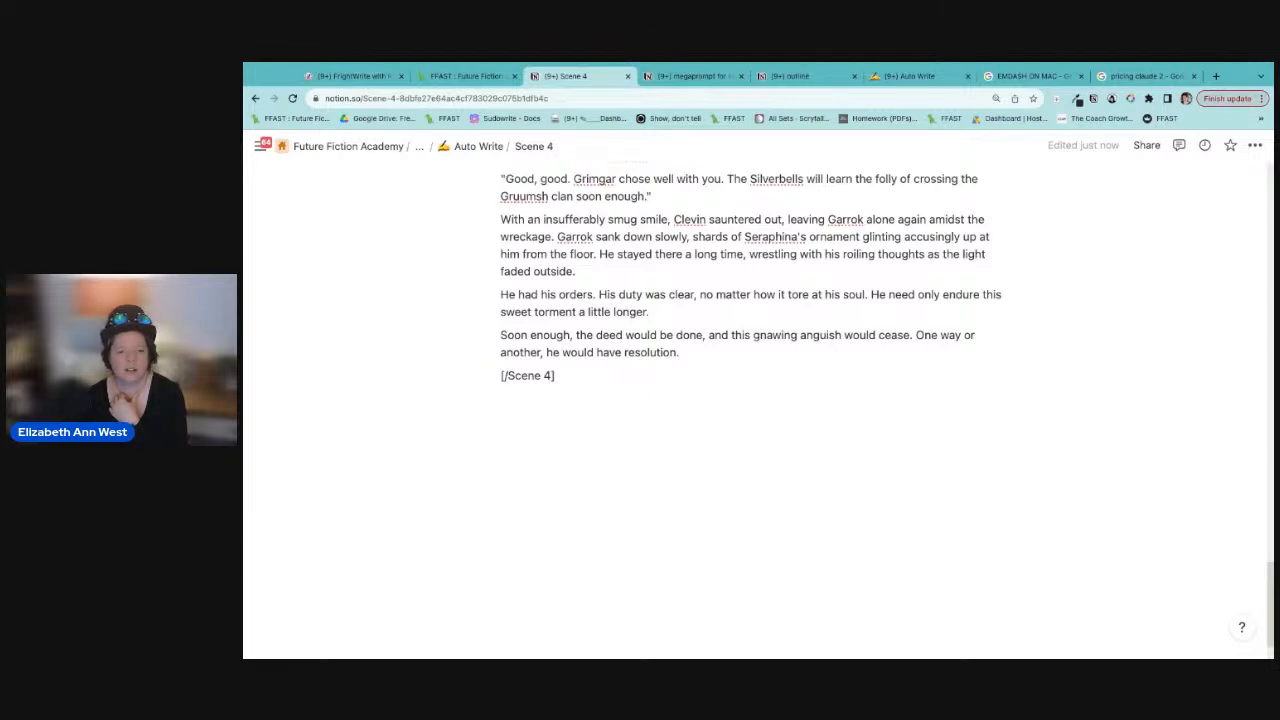
scroll(786, 302, "up", 1)
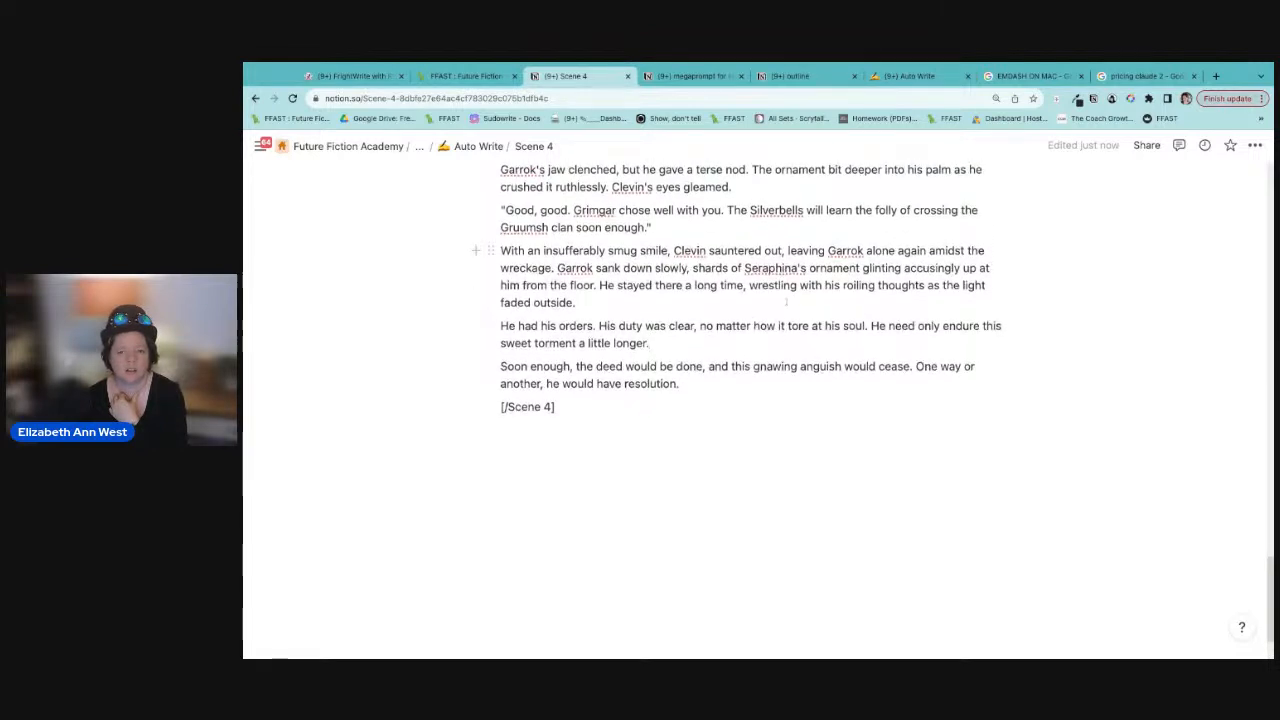
scroll(786, 302, "up", 1)
scroll(750, 400, "up", 1)
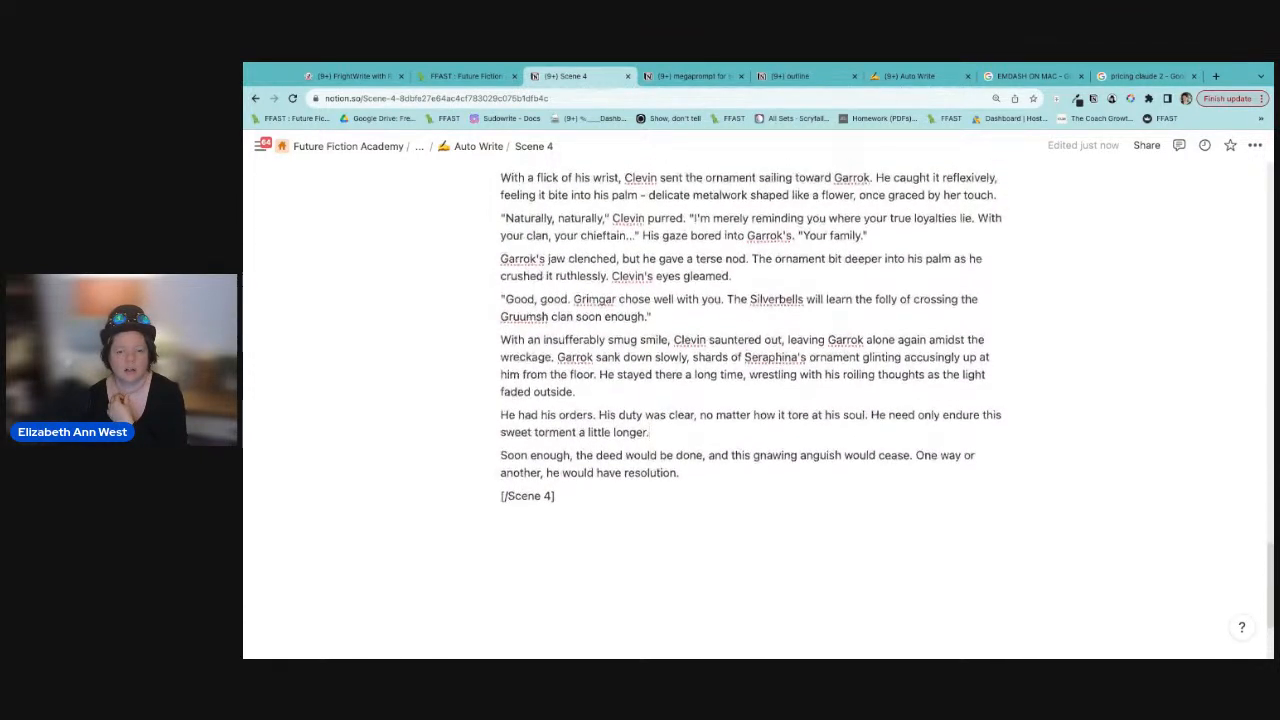
scroll(750, 280, "up", 1)
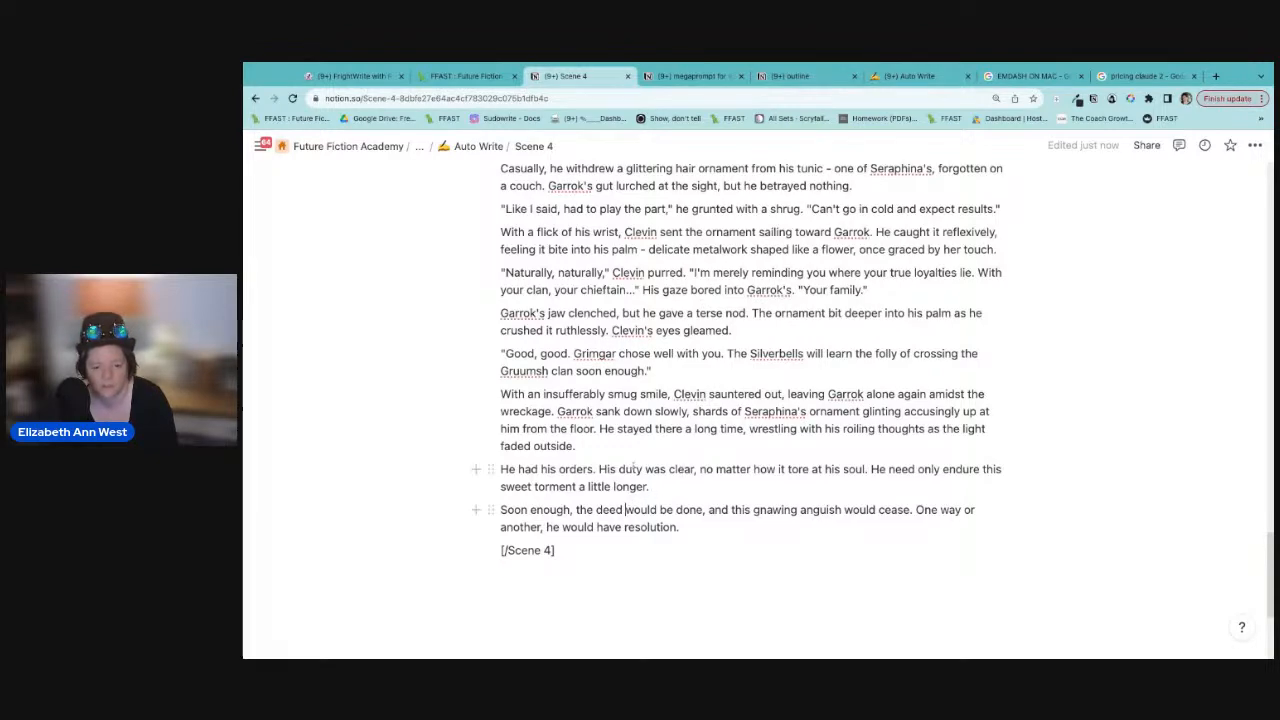
scroll(652, 413, "up", 3)
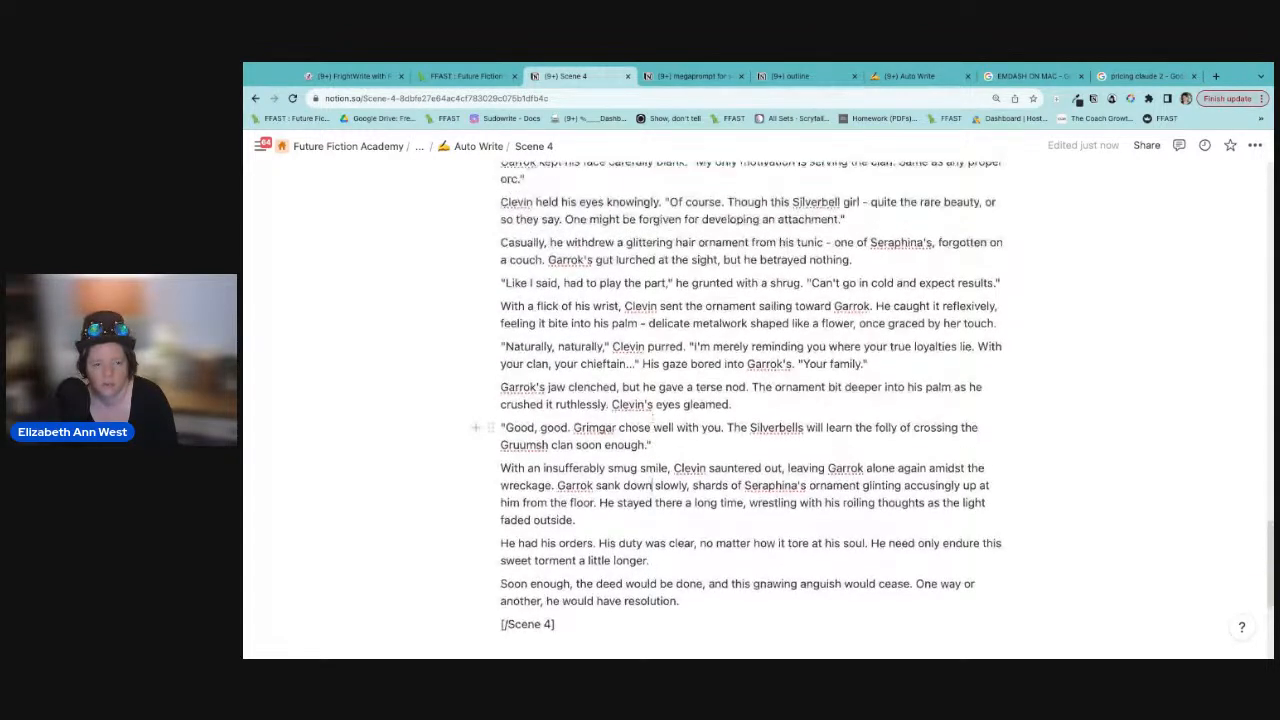
scroll(652, 419, "up", 1)
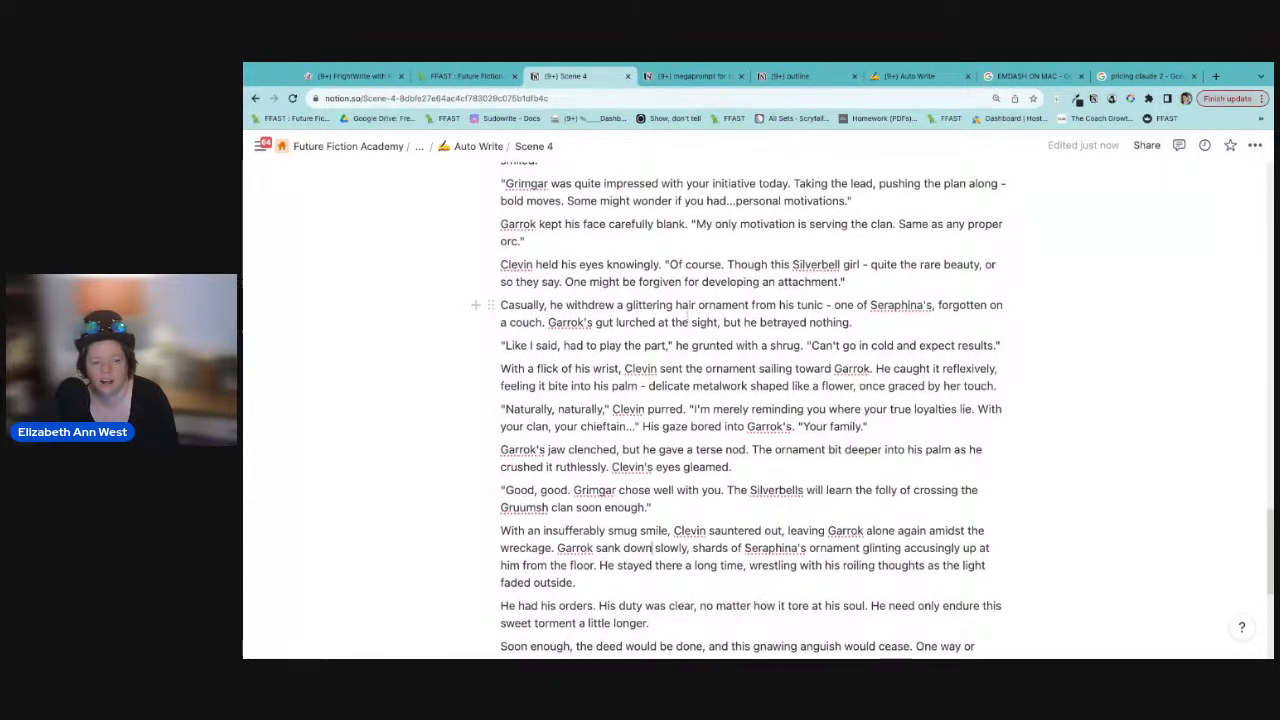
scroll(750, 410, "down", 1)
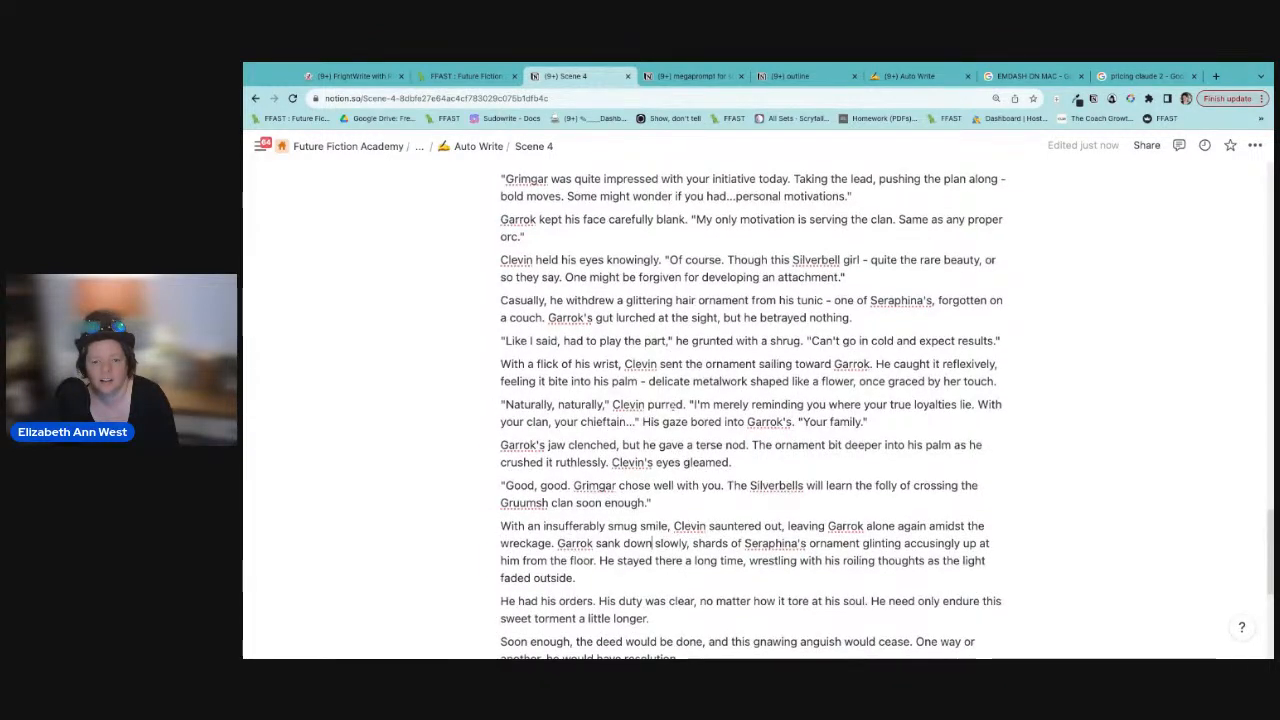
scroll(750, 410, "up", 1)
scroll(670, 405, "up", 2)
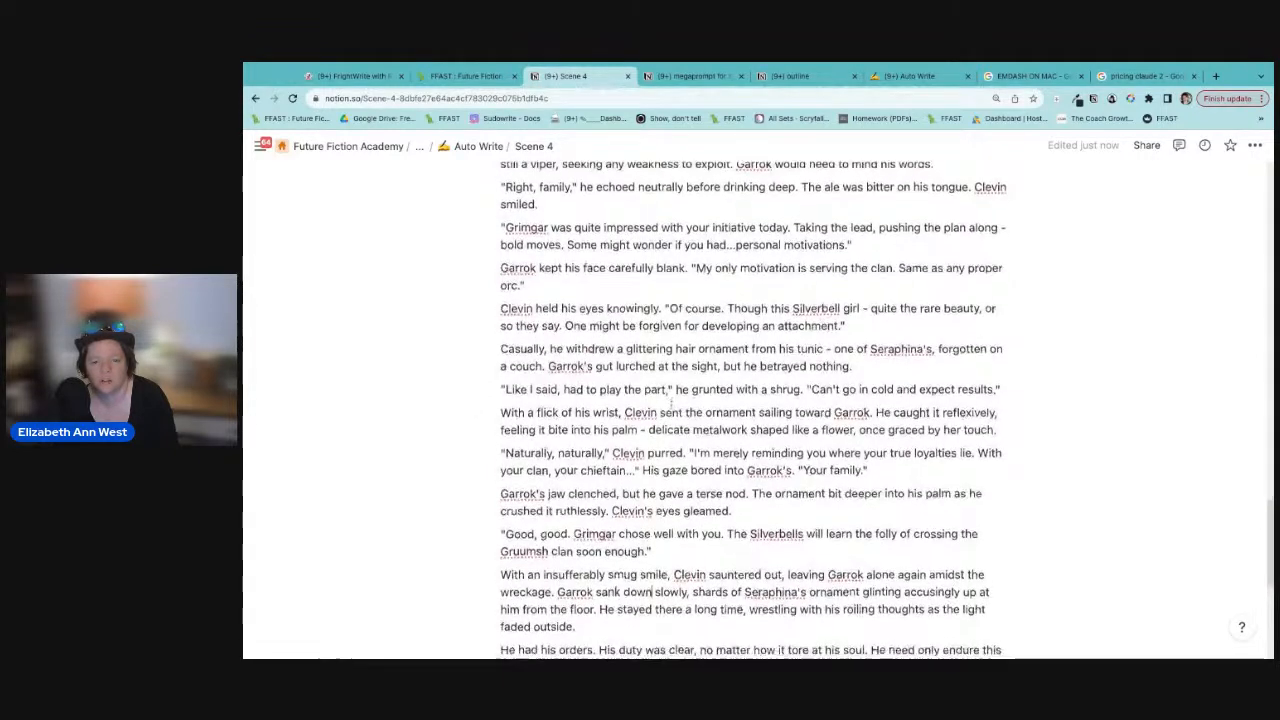
scroll(670, 403, "down", 2)
scroll(671, 403, "down", 2)
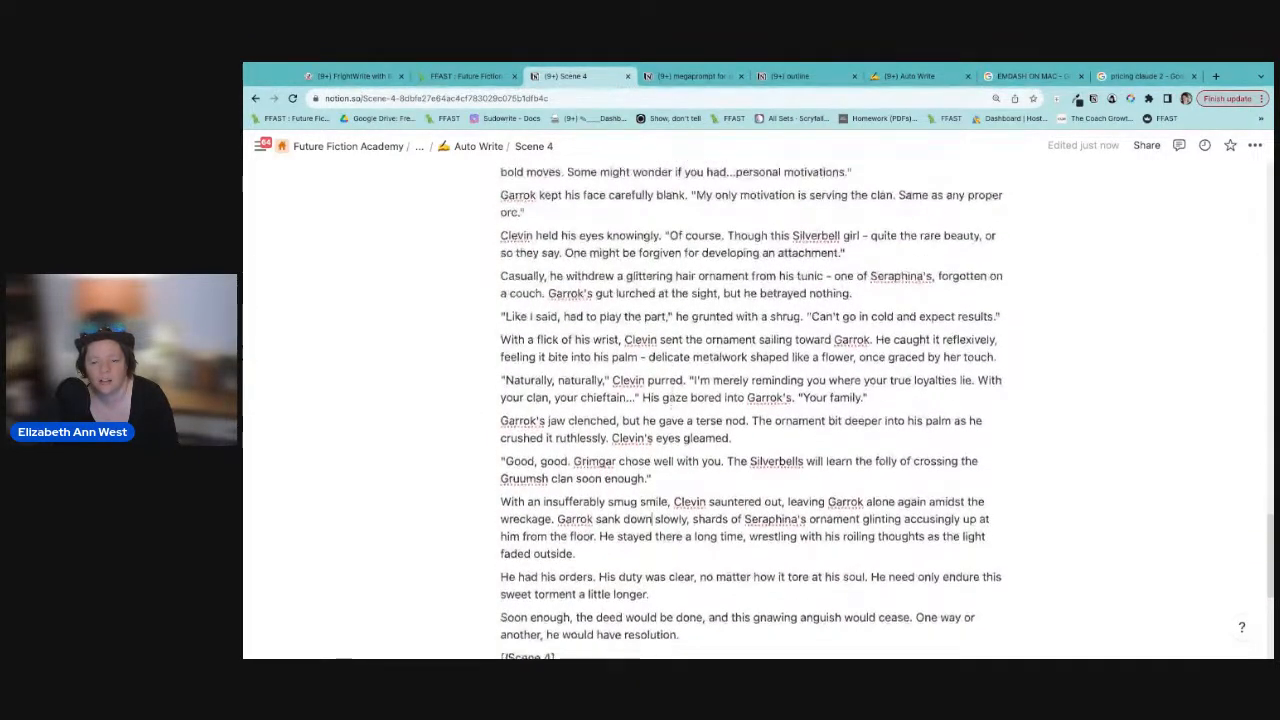
scroll(670, 404, "down", 1)
scroll(670, 404, "down", 2)
scroll(670, 404, "down", 2)
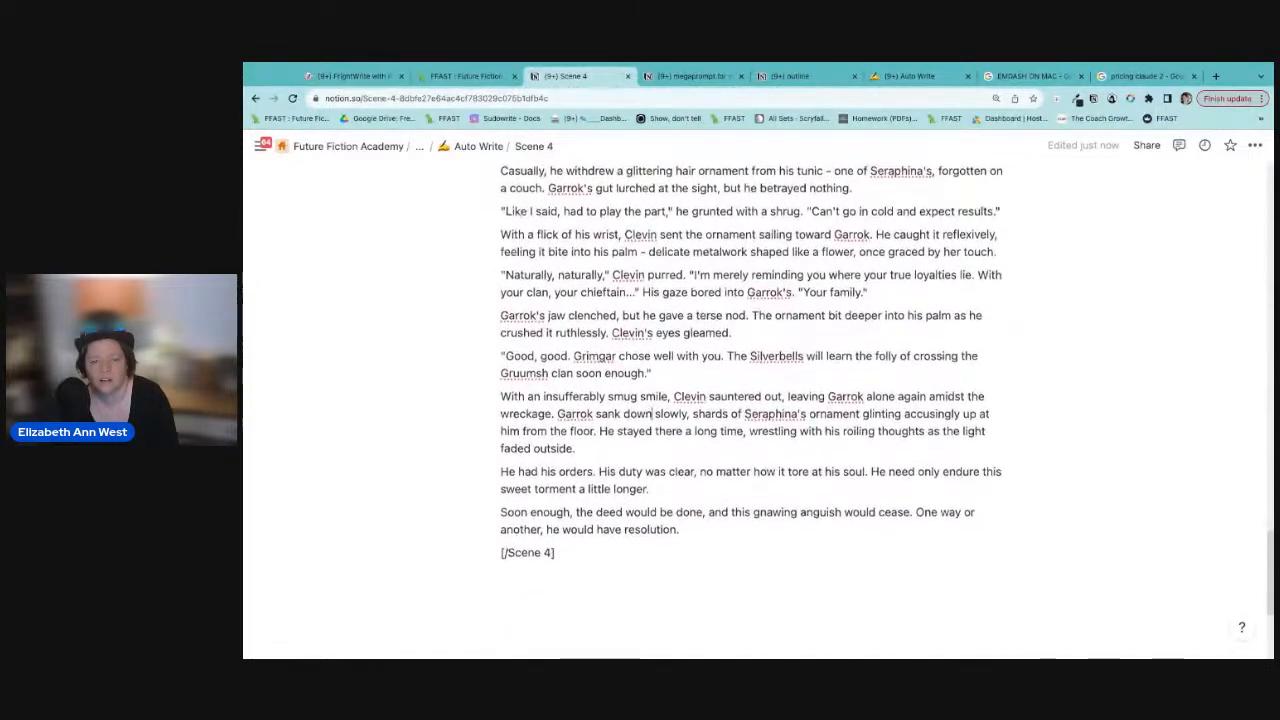
scroll(670, 404, "down", 3)
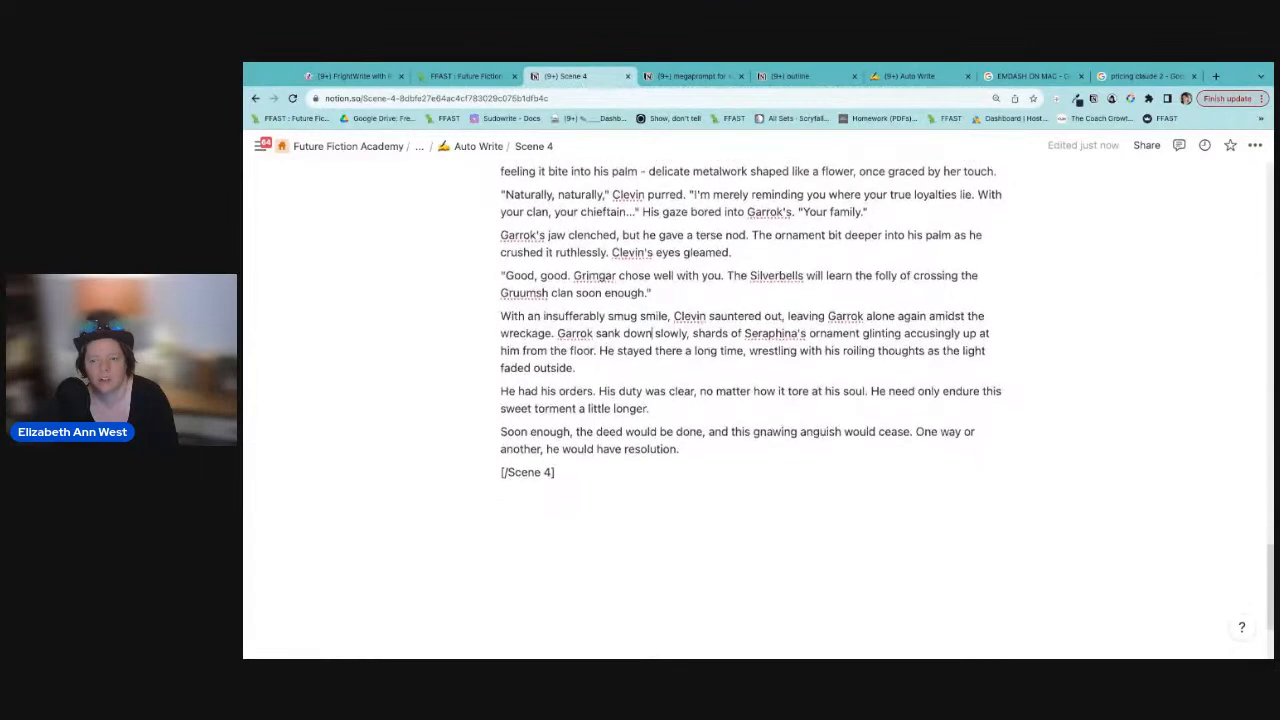
scroll(670, 404, "up", 5)
scroll(670, 404, "down", 4)
scroll(655, 348, "down", 1)
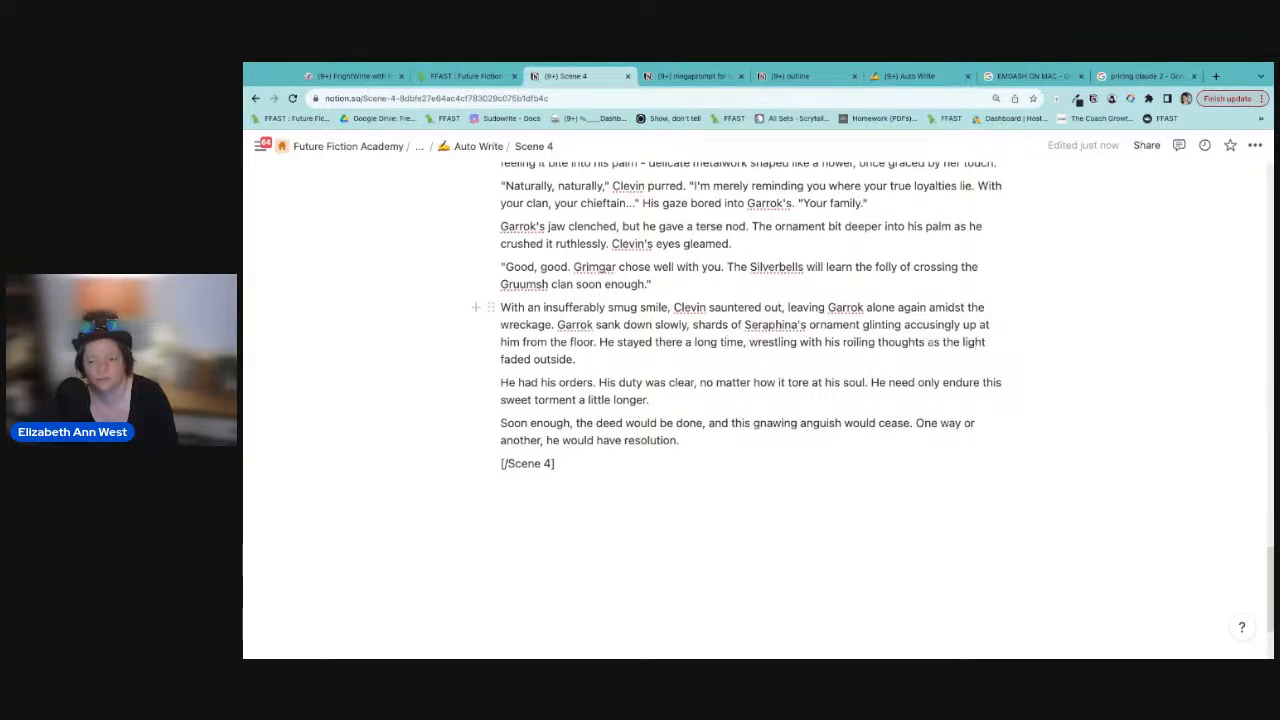
Step: Replace "bathing the city in golden afternoon light" with "and he was so tired" in the paragraph about Garrok crossing to the window
scroll(727, 342, "up", 10)
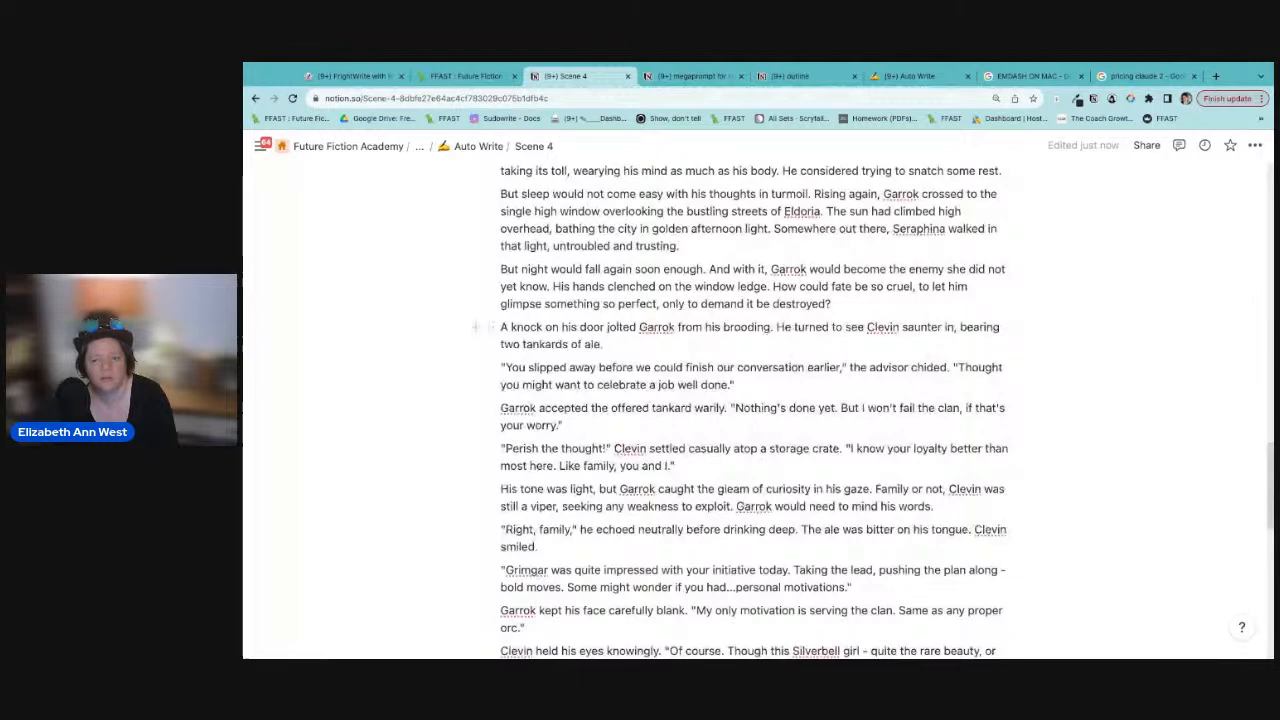
scroll(750, 410, "up", 1)
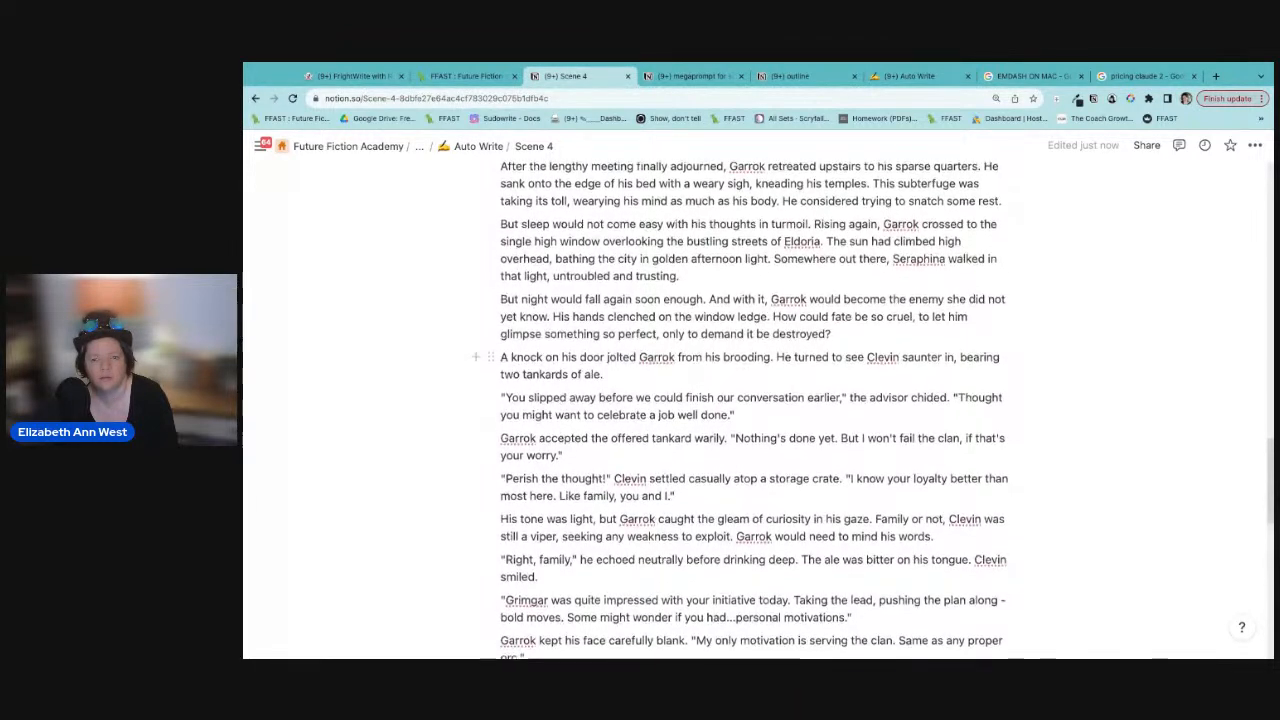
scroll(750, 410, "up", 1)
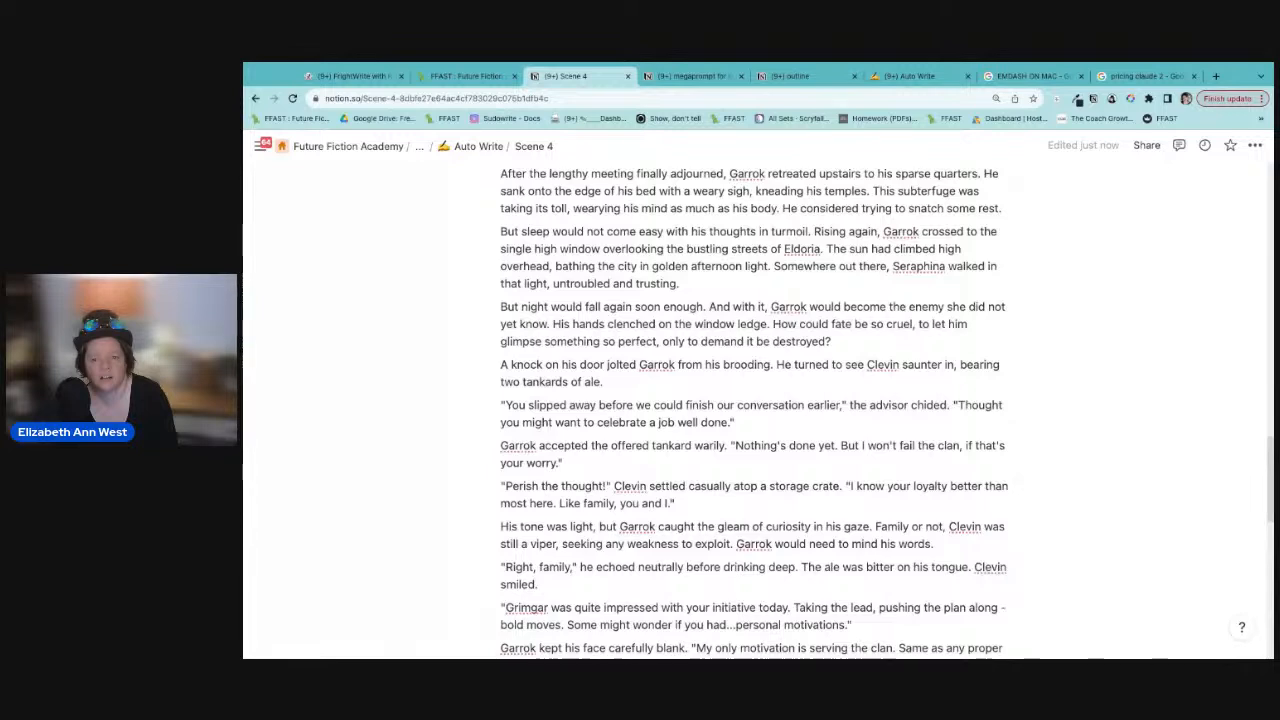
double_click(871, 266)
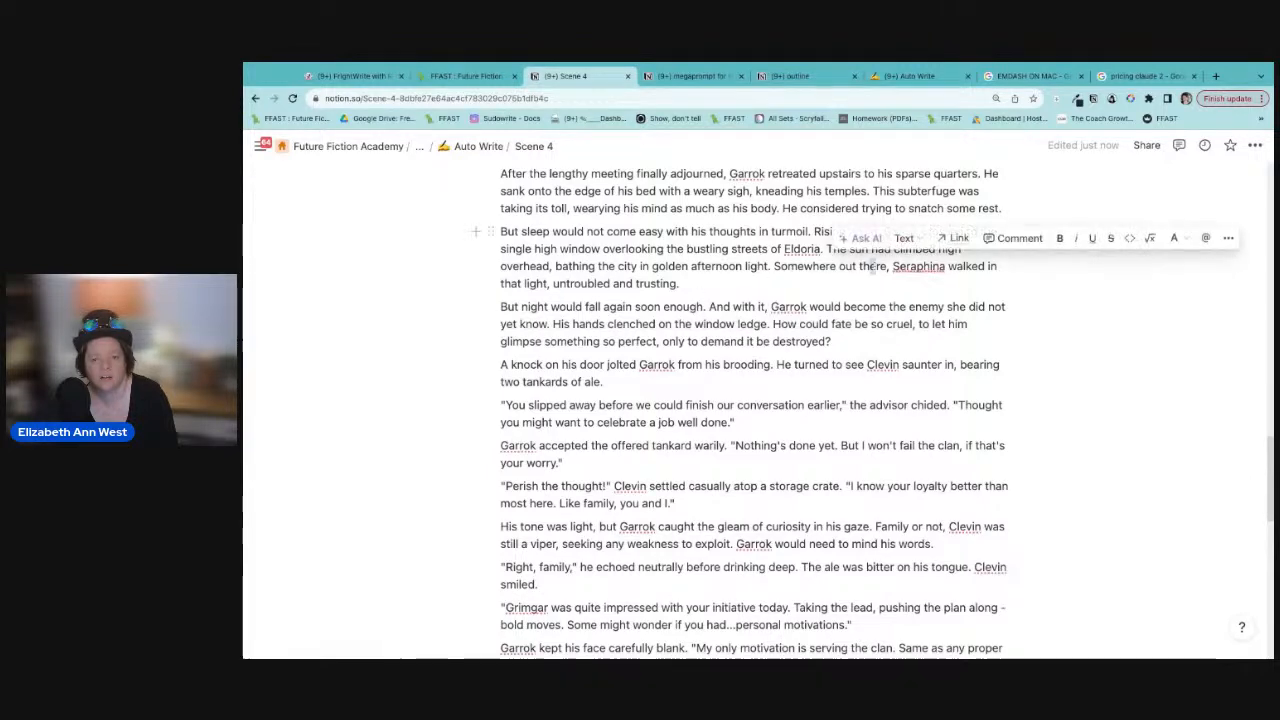
left_click(633, 283)
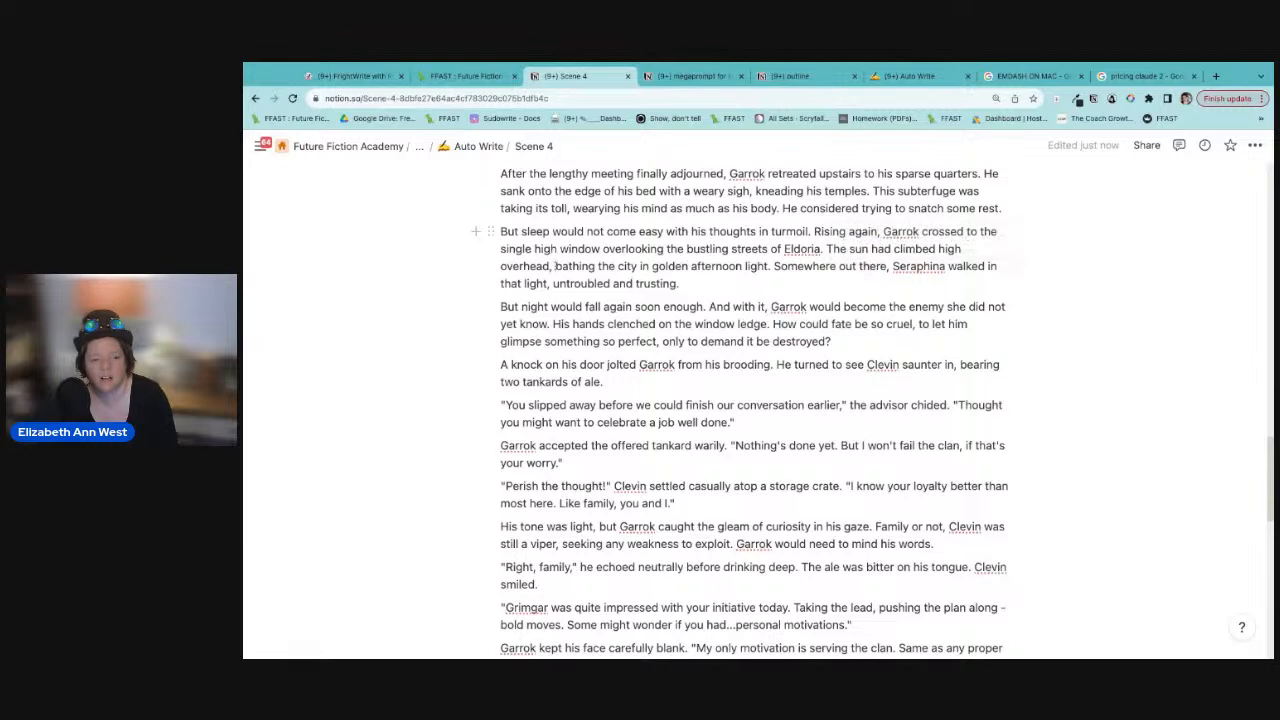
left_click_drag(554, 266, 768, 266)
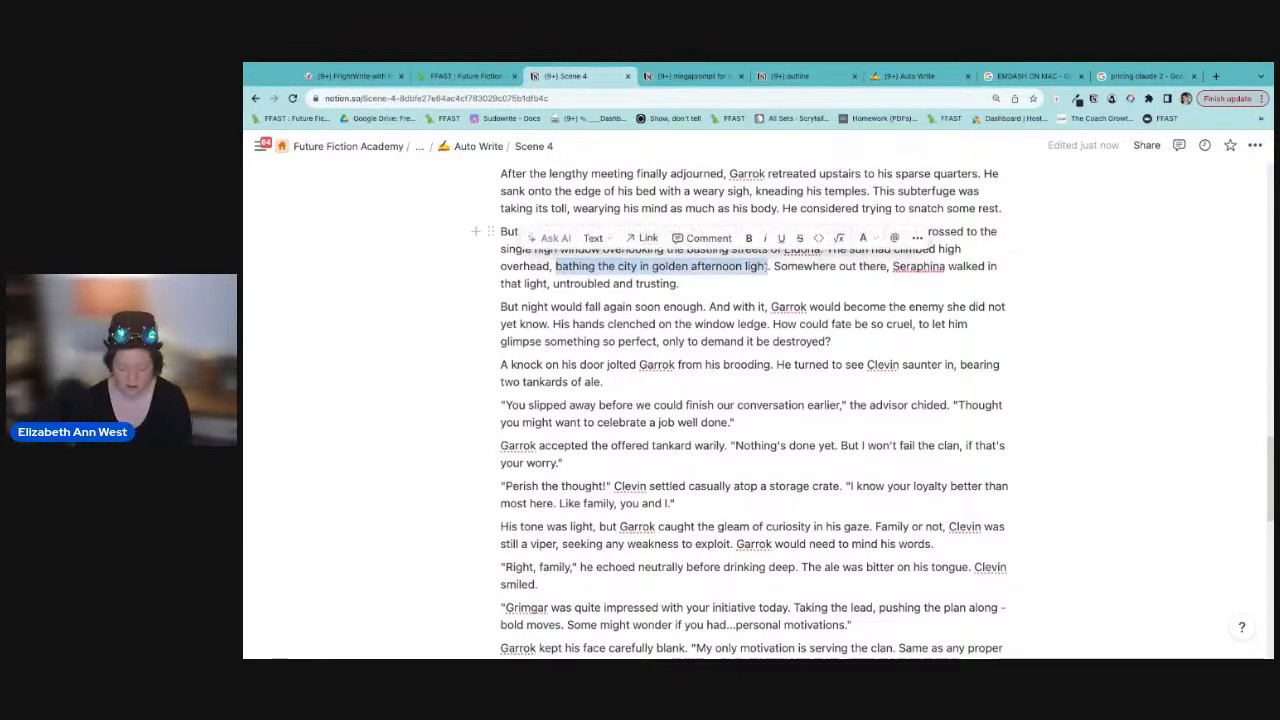
type("h")
key("BackSpace")
type("and")
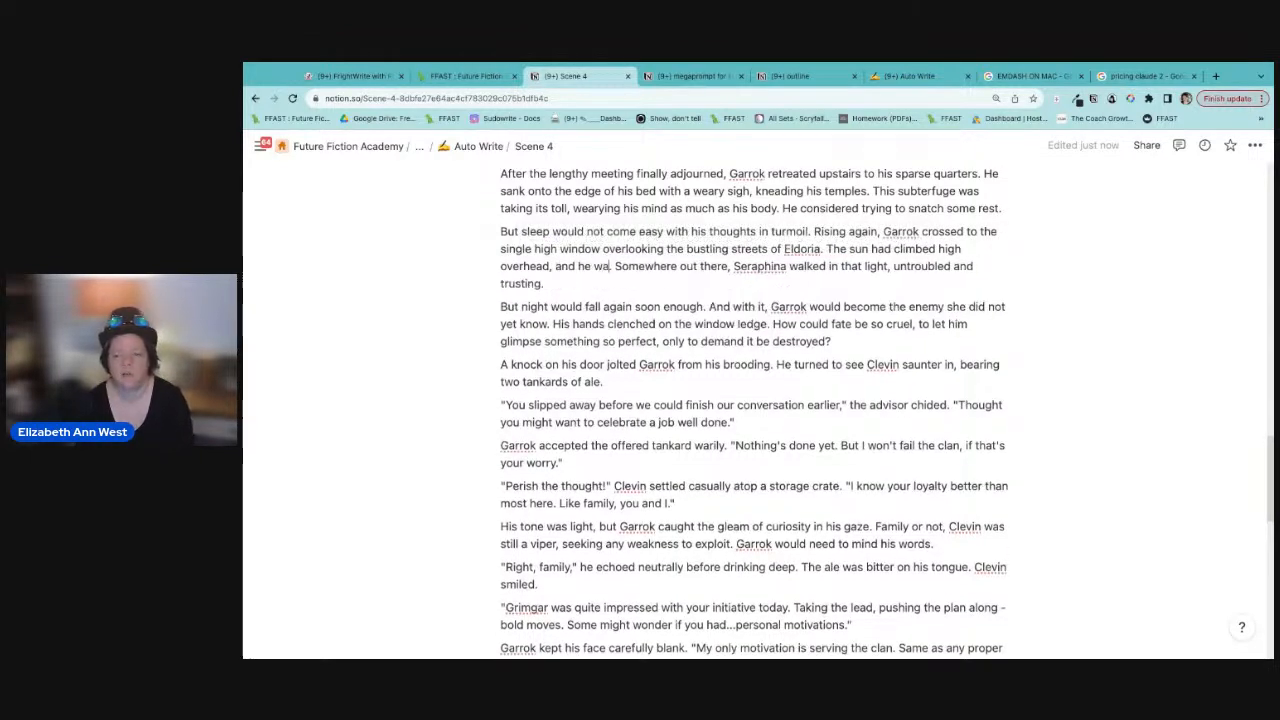
type(" he was so tired.")
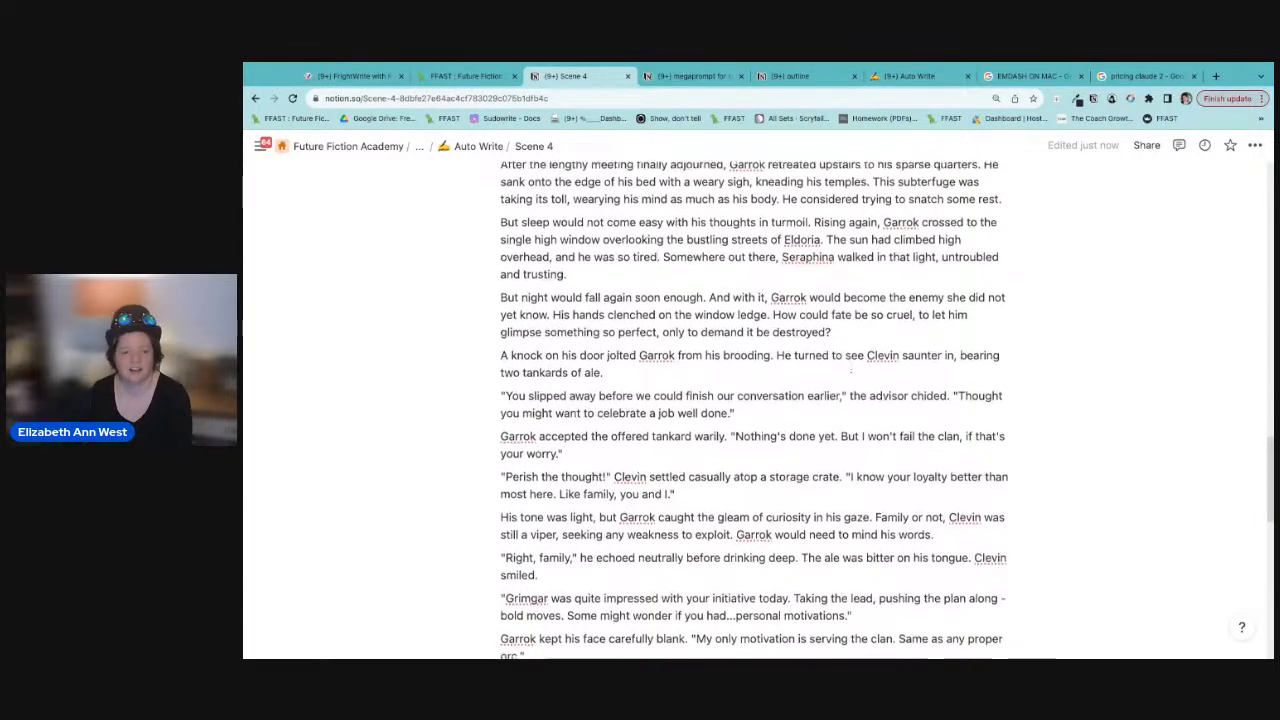
Step: Delete the scene's ending from "He stayed there a long time" through "he would have resolution.", keeping the closing tag
scroll(612, 305, "down", 1)
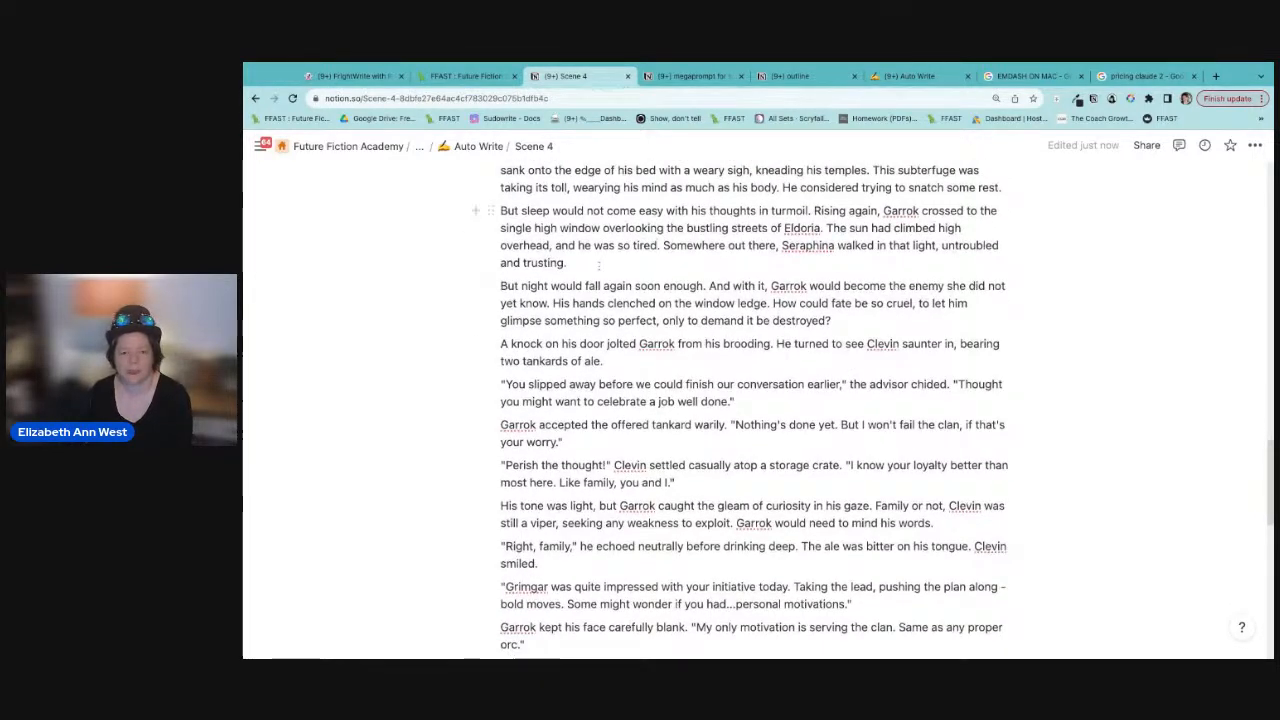
scroll(602, 358, "down", 3)
scroll(602, 358, "down", 5)
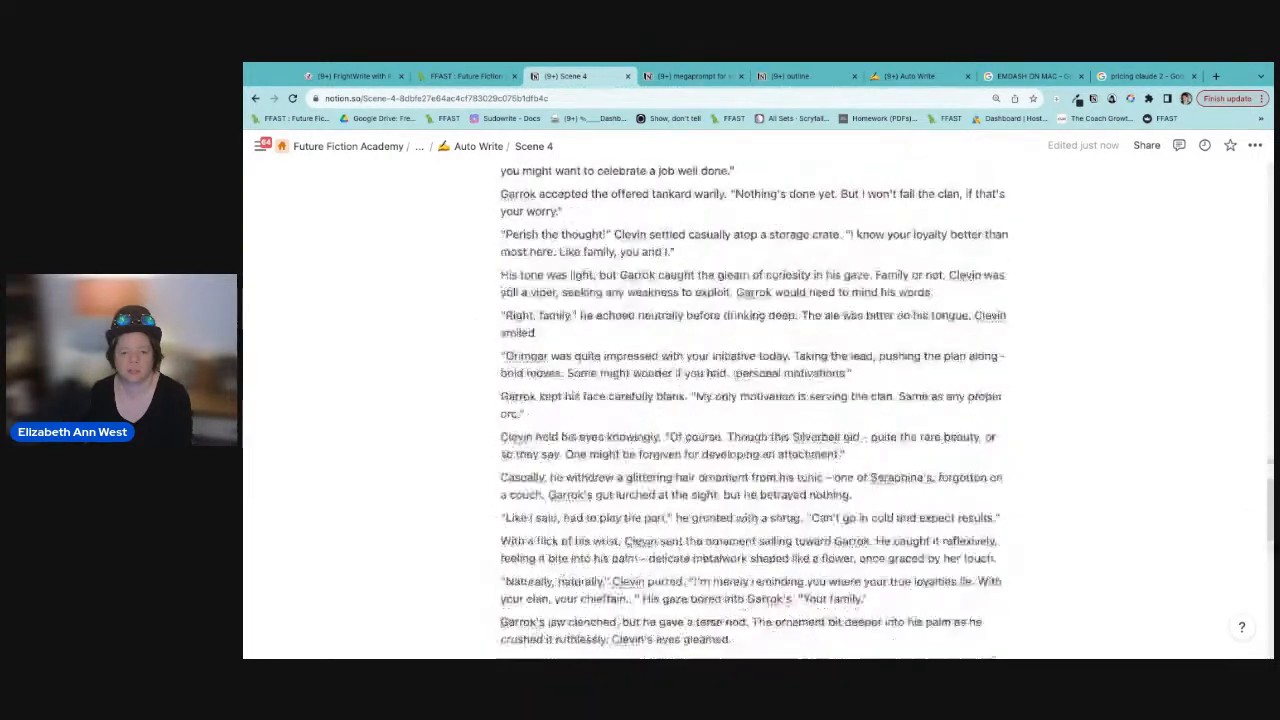
scroll(750, 410, "down", 4)
scroll(750, 410, "up", 2)
scroll(602, 341, "up", 1)
scroll(602, 341, "down", 1)
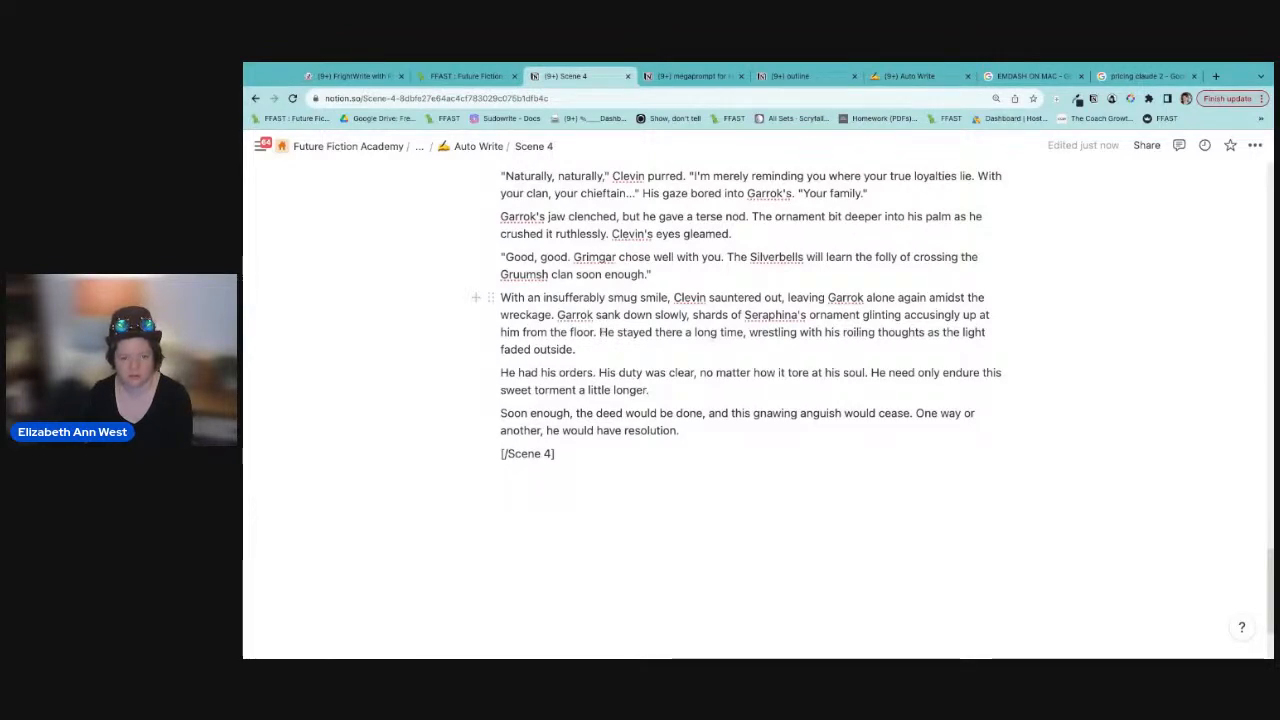
left_click_drag(598, 332, 680, 431)
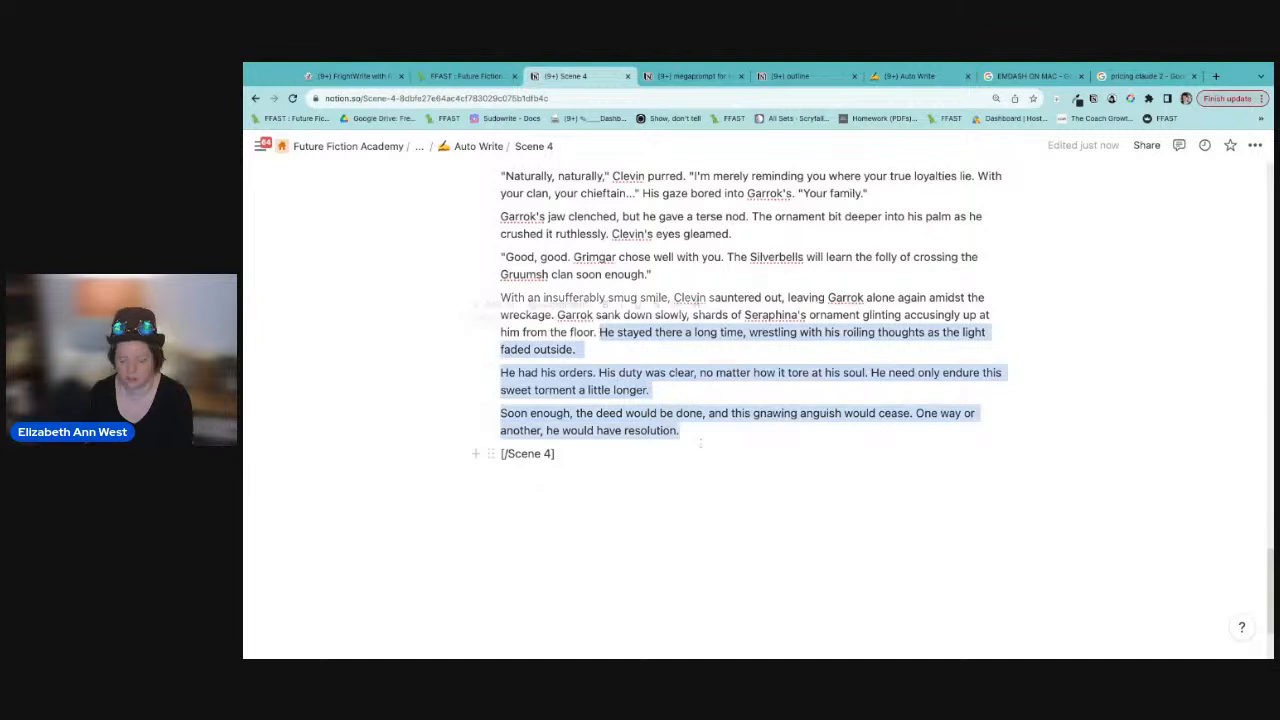
key("BackSpace")
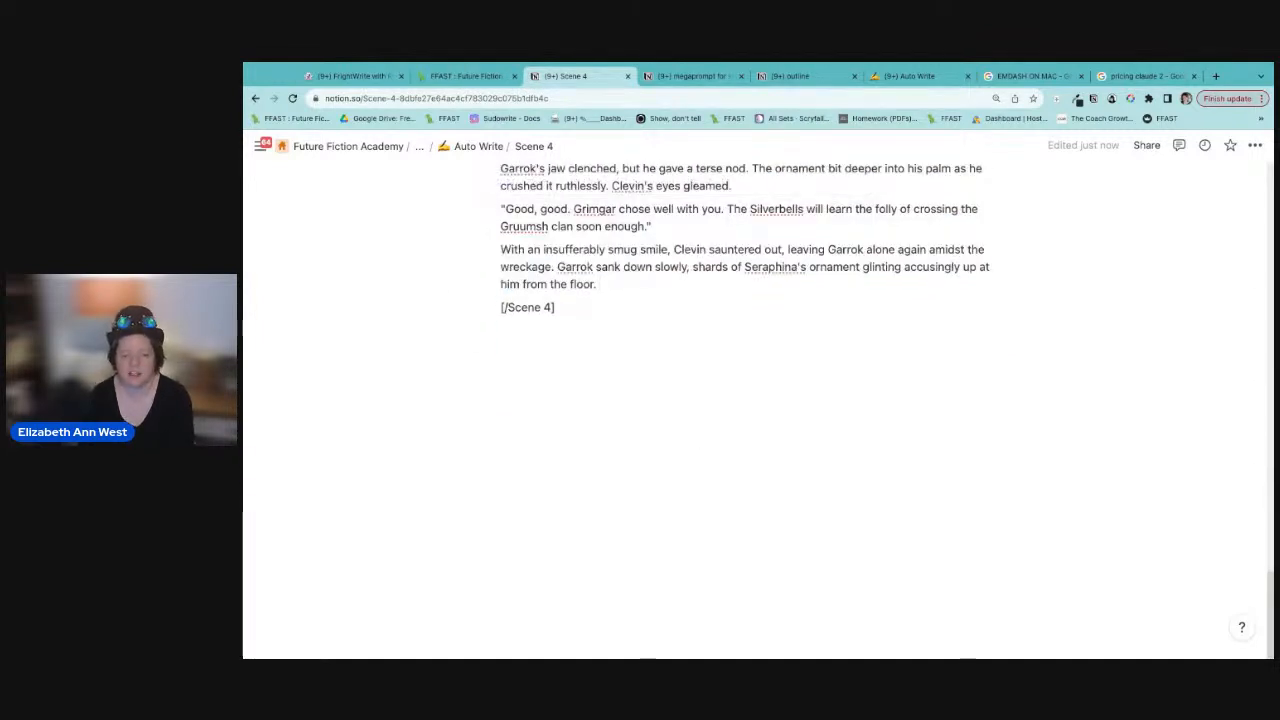
Step: Start an AI prompt above the closing tag: "Continue writing, with a magic note reaching Garrok", showing the hair pin was how Seraphina would be able to find him
key("Return")
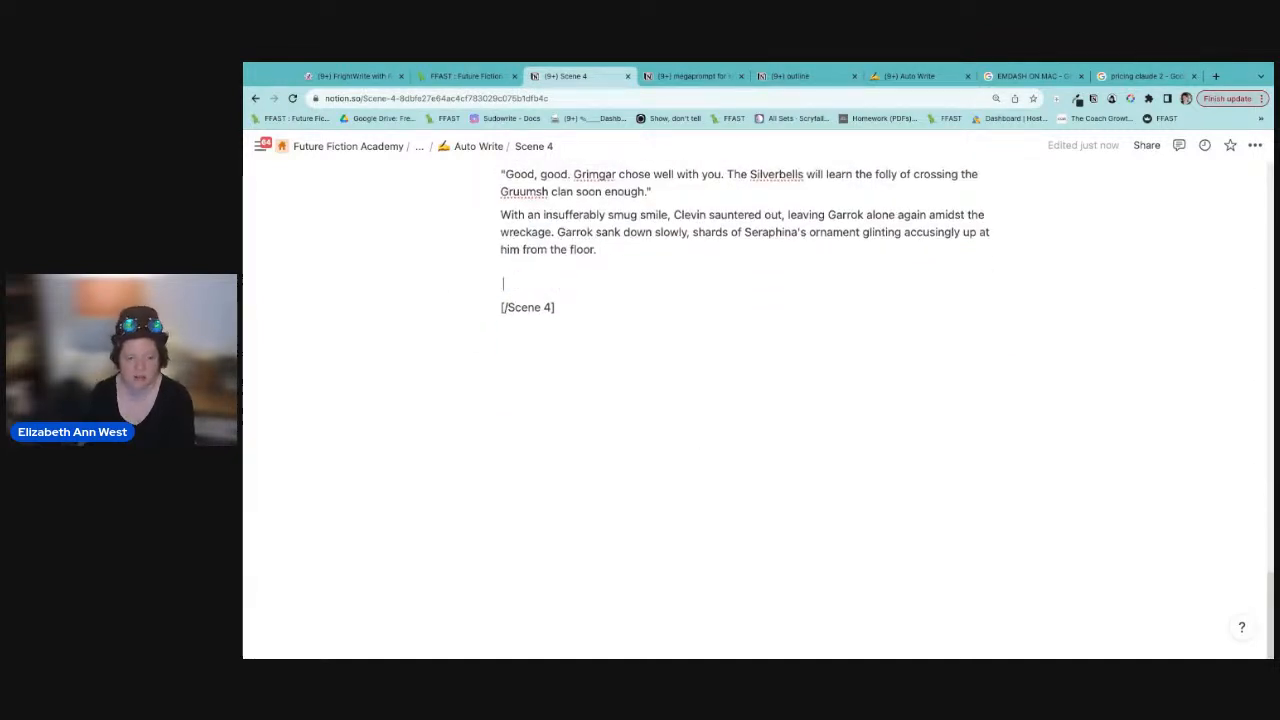
key("BackSpace")
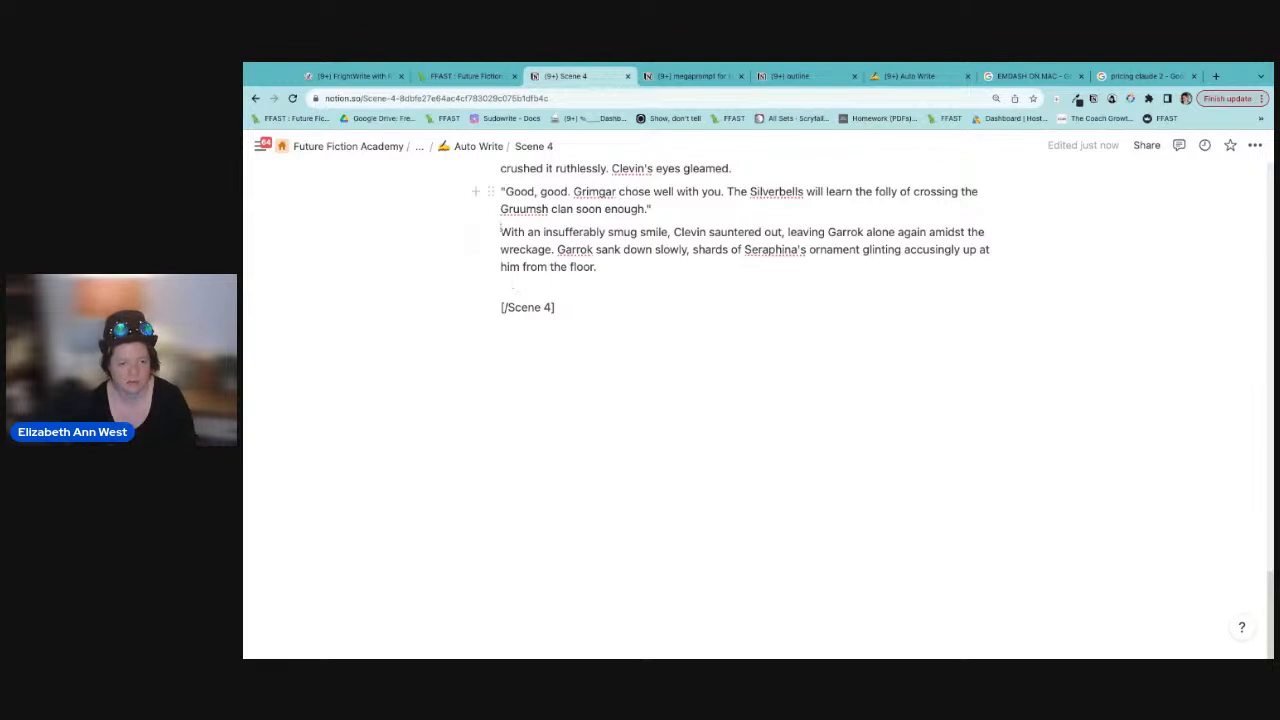
key("Return")
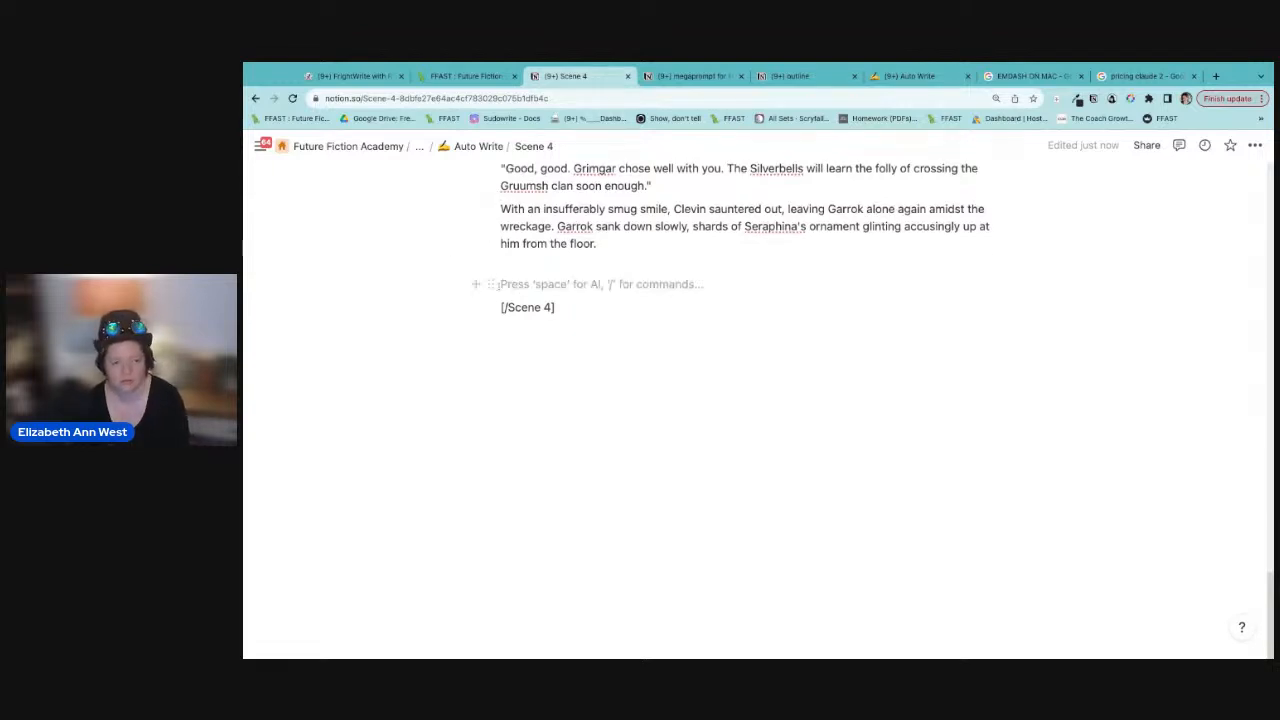
key("space")
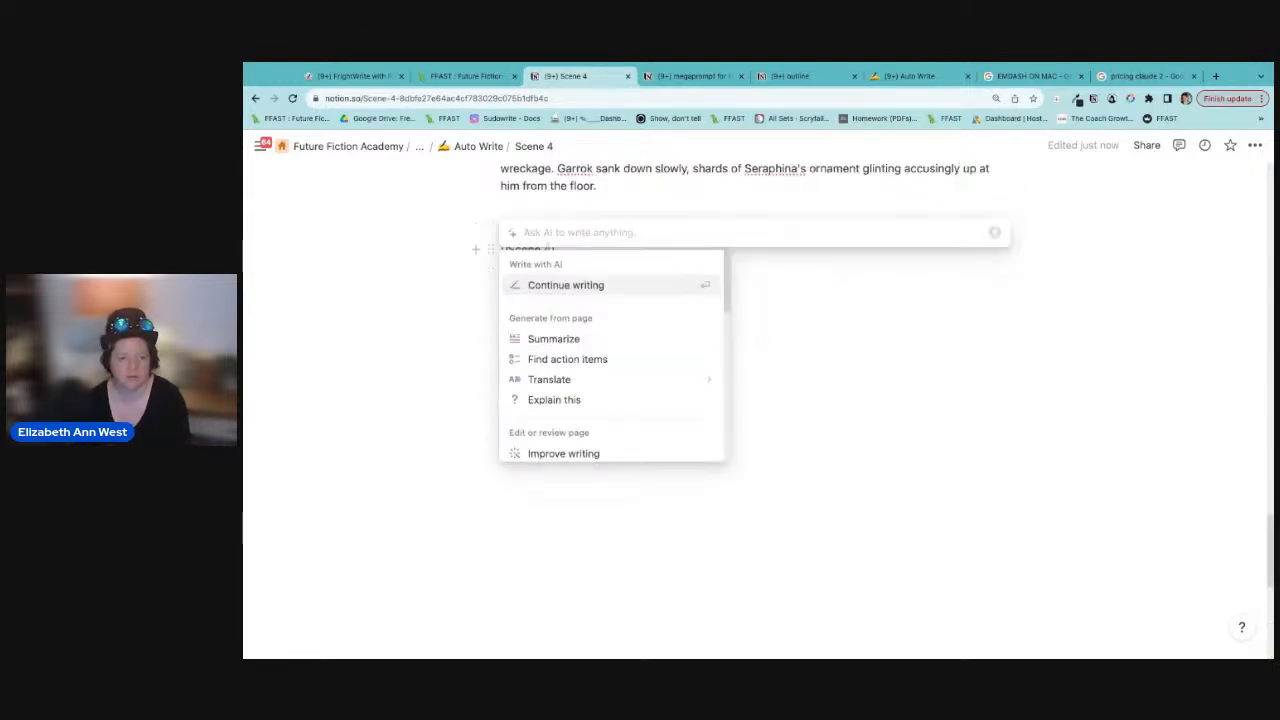
type("Cotn")
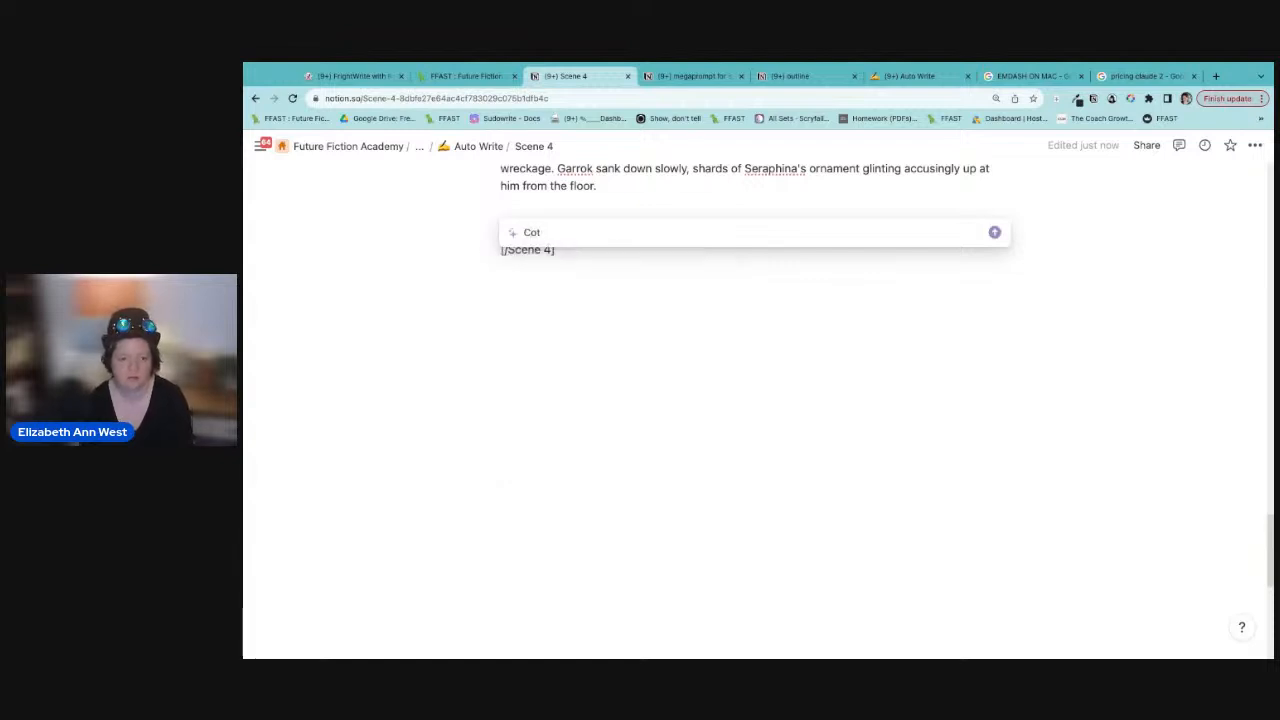
key("BackSpace")
key("BackSpace")
type("ntinue writing, with a magic note")
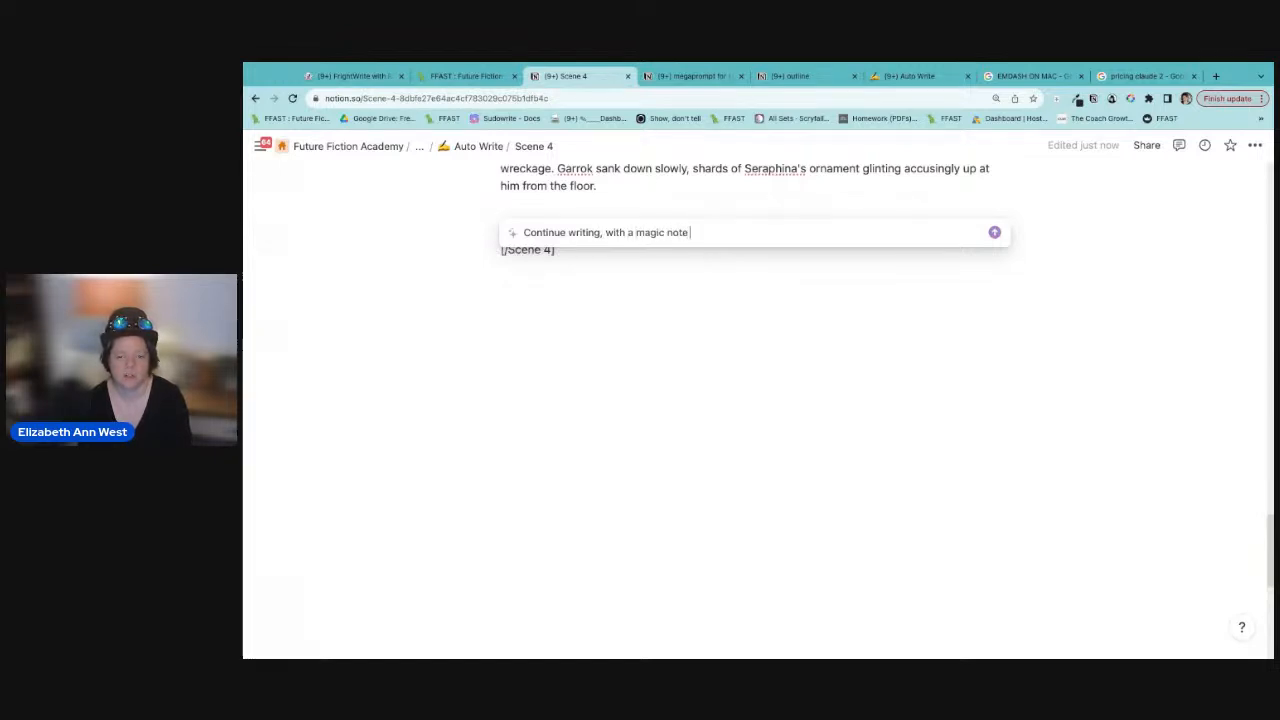
type("reaching Garrok,")
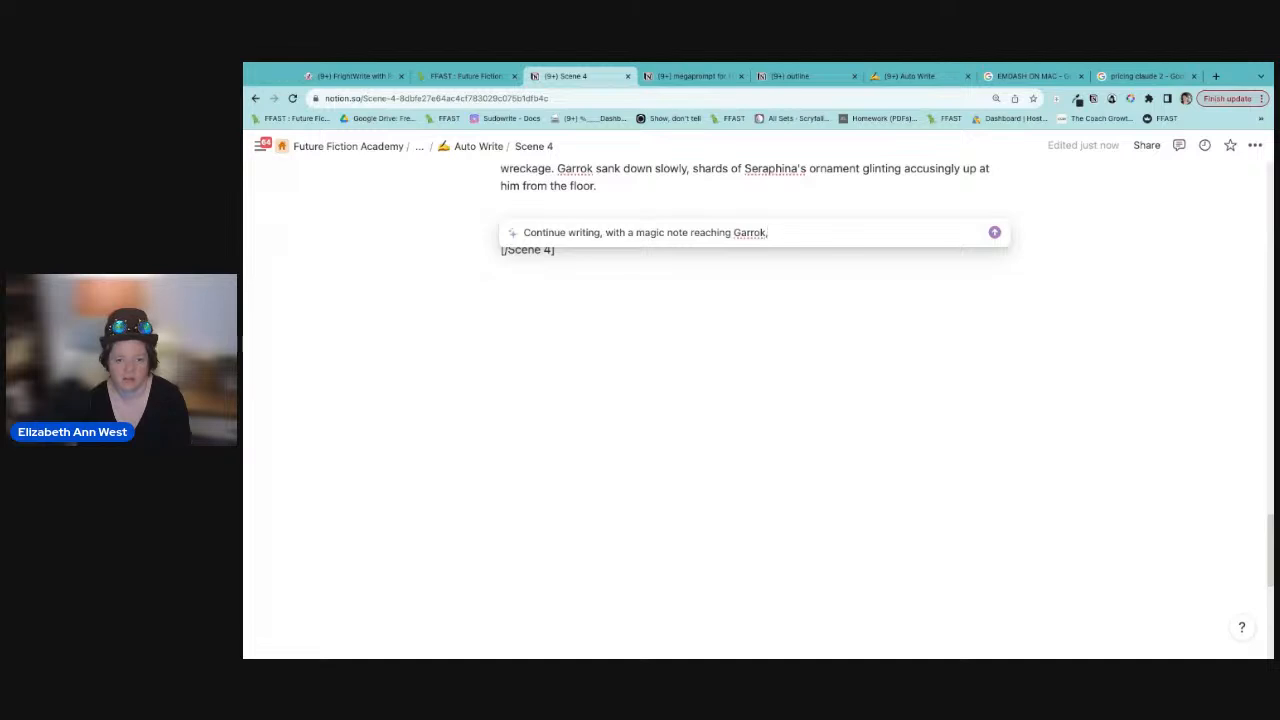
type("showing")
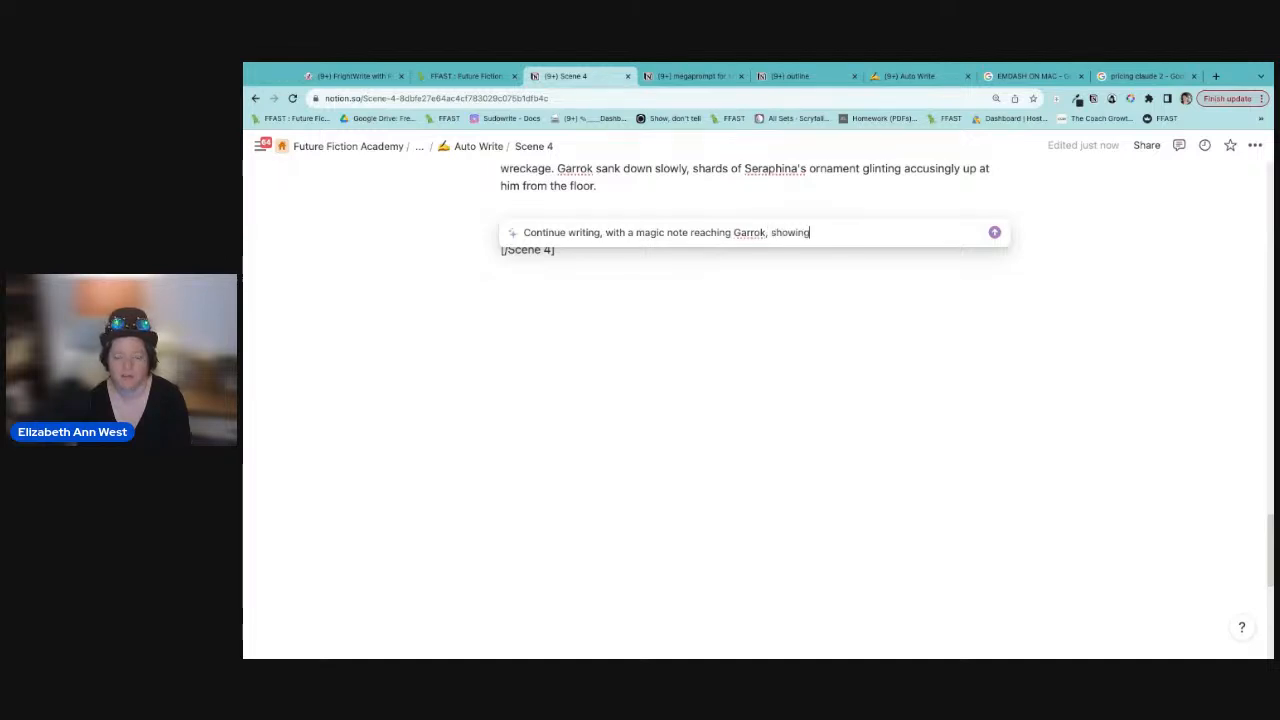
type(" that the hair pin on him wasn't by accident, it was how Ser")
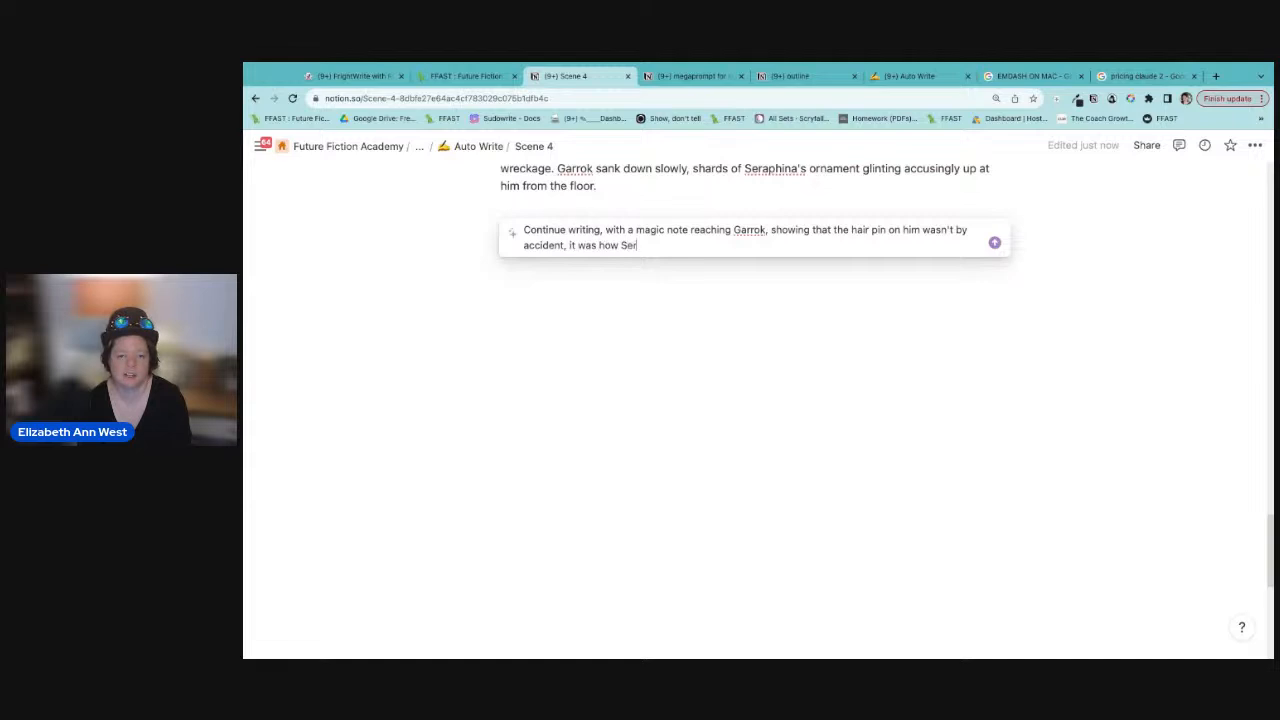
type("aphina would be able to find him")
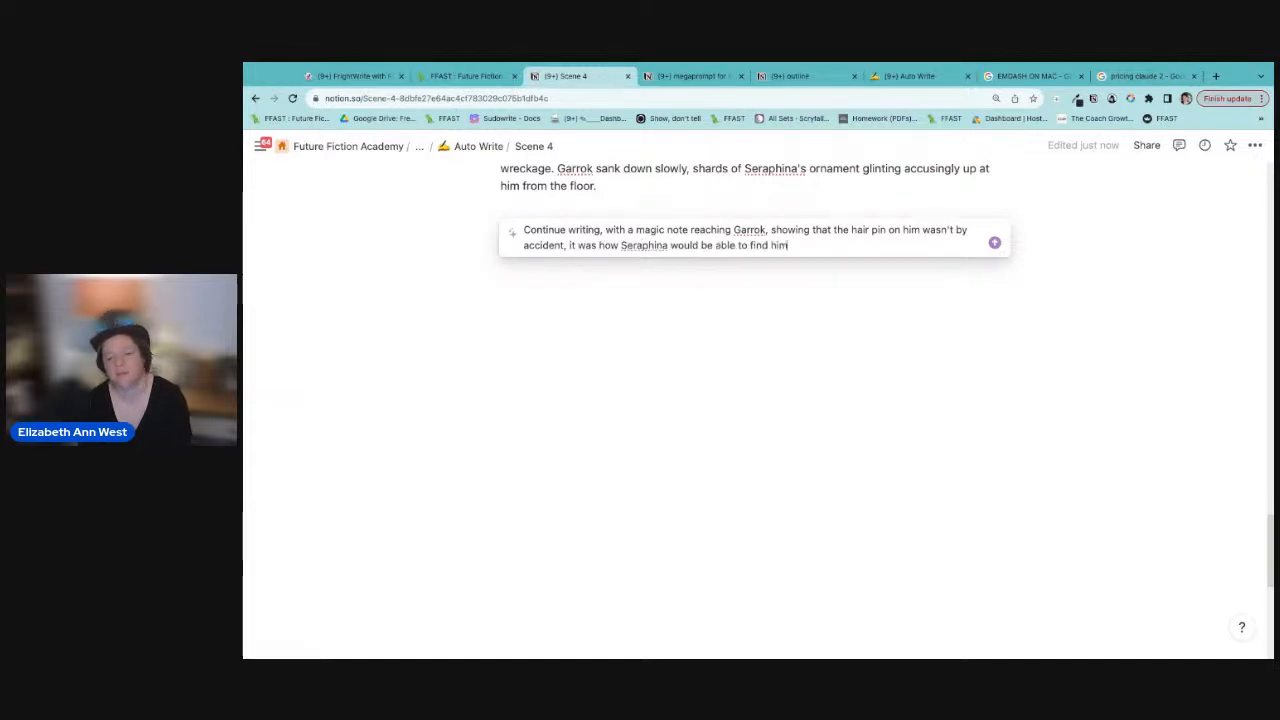
Step: Add to the AI prompt: "The note asks him to meet her at an address on the border between their lands that night"
type(". The note asks him to")
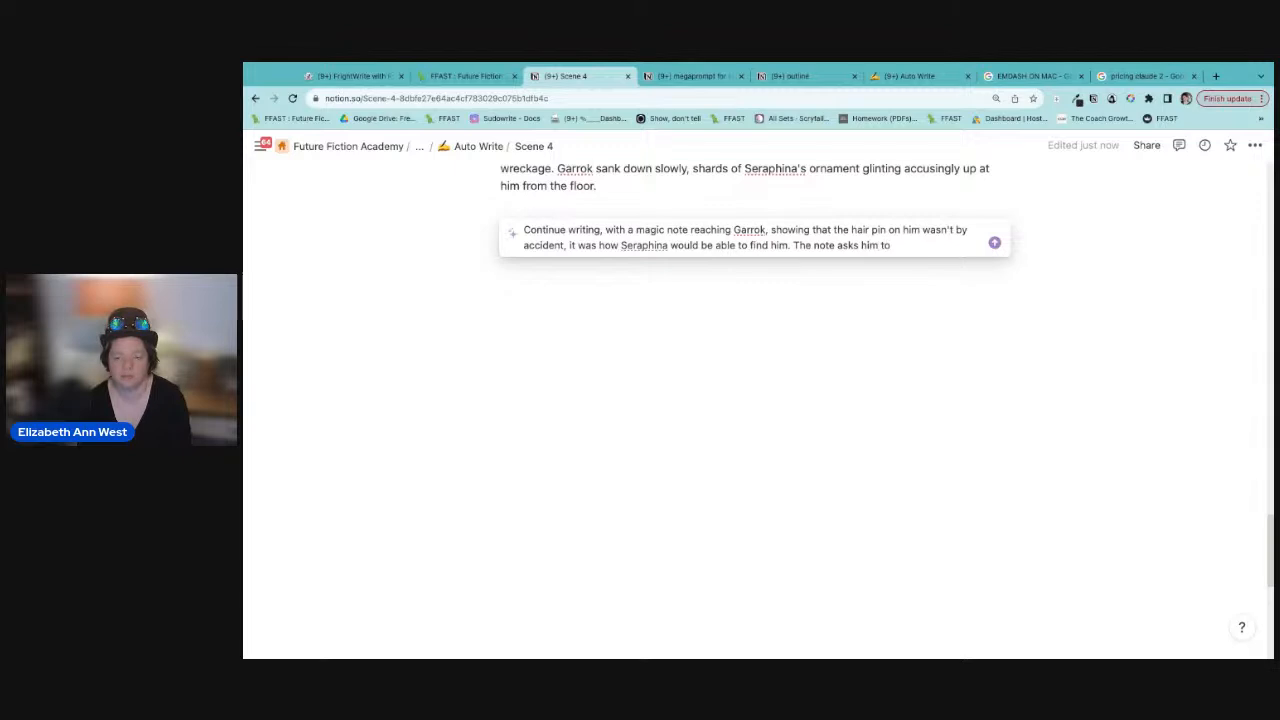
type(" mee")
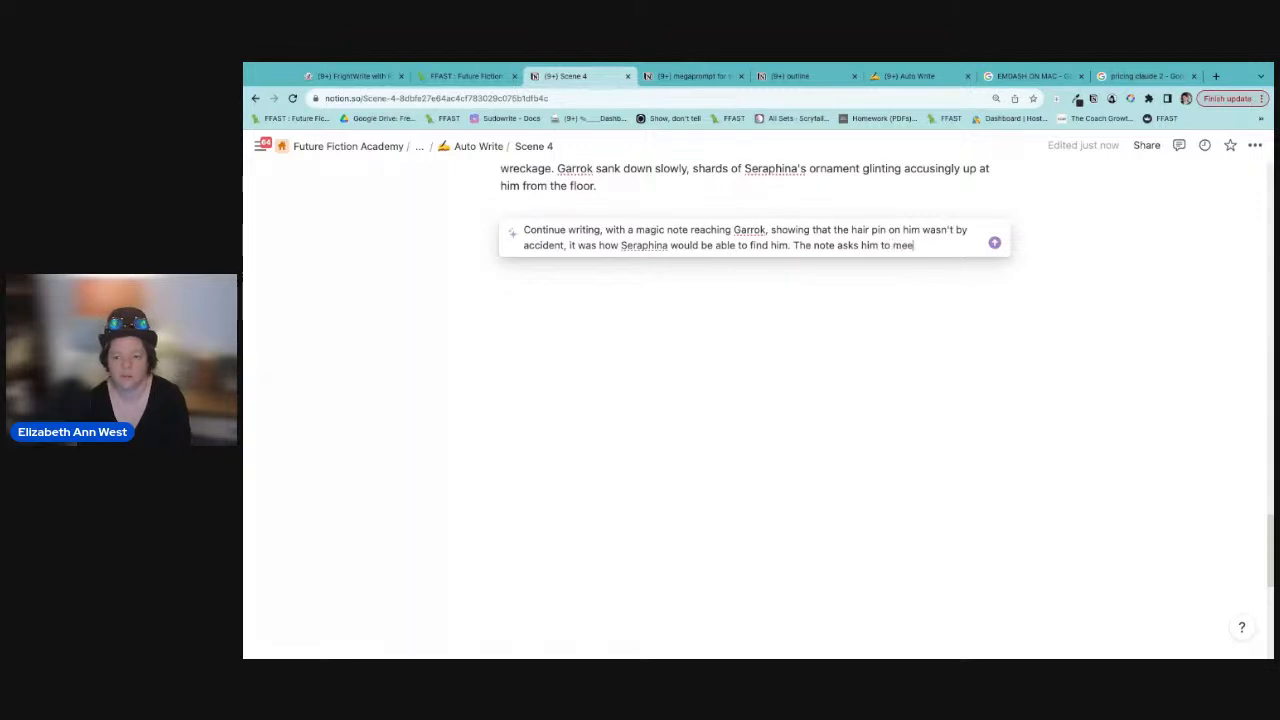
type("t her at a house")
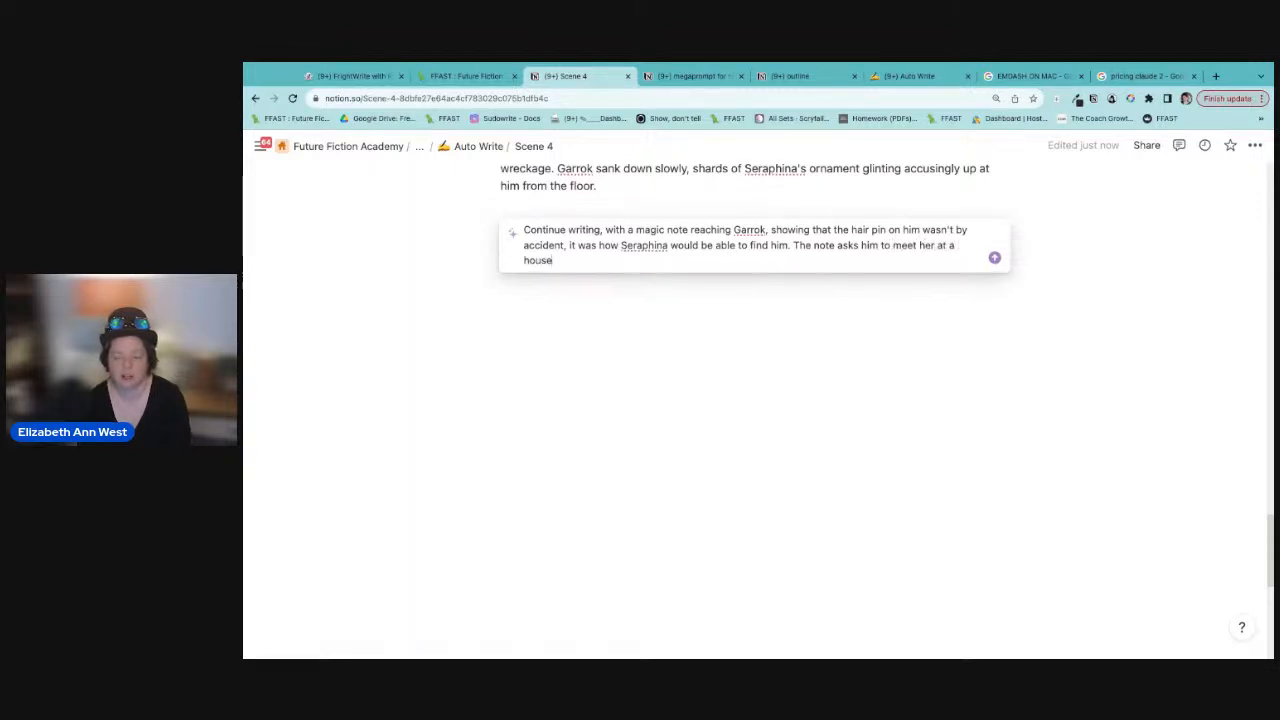
key("BackSpace")
key("BackSpace")
key("BackSpace")
key("BackSpace")
key("BackSpace")
key("BackSpace")
key("BackSpace")
key("BackSpace")
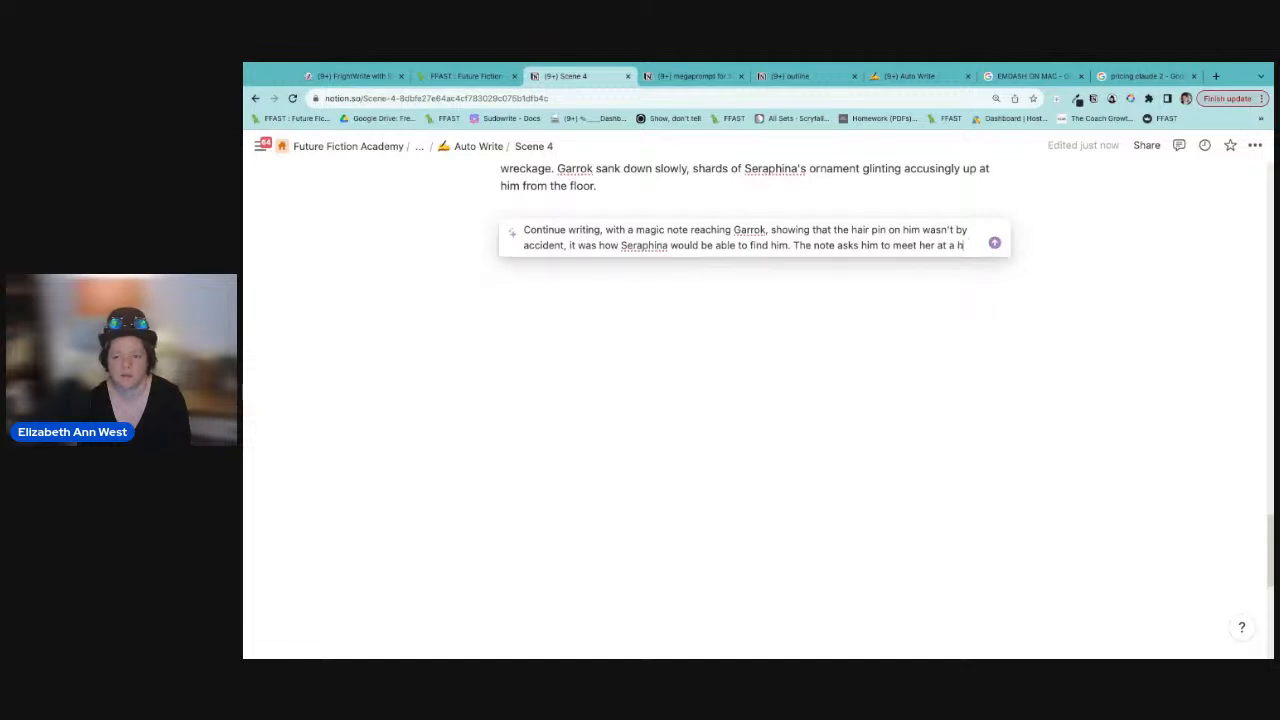
type("an addre")
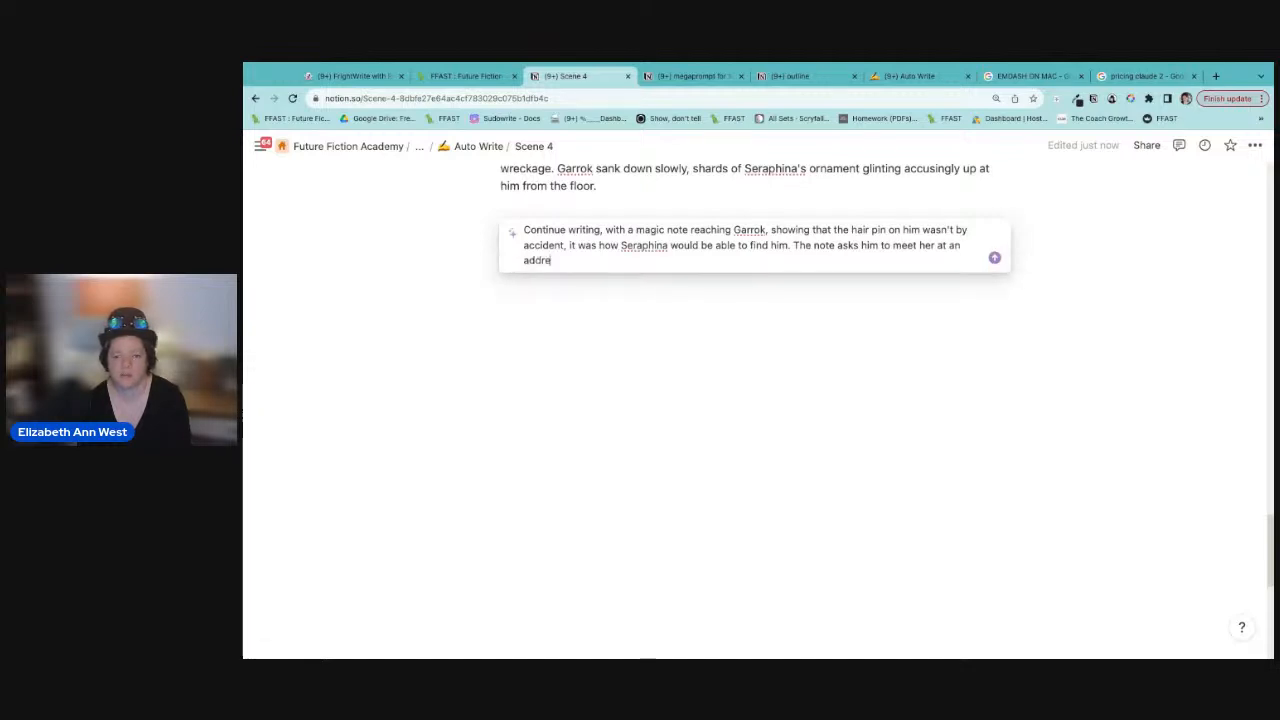
type("ss on the border between their lands that night")
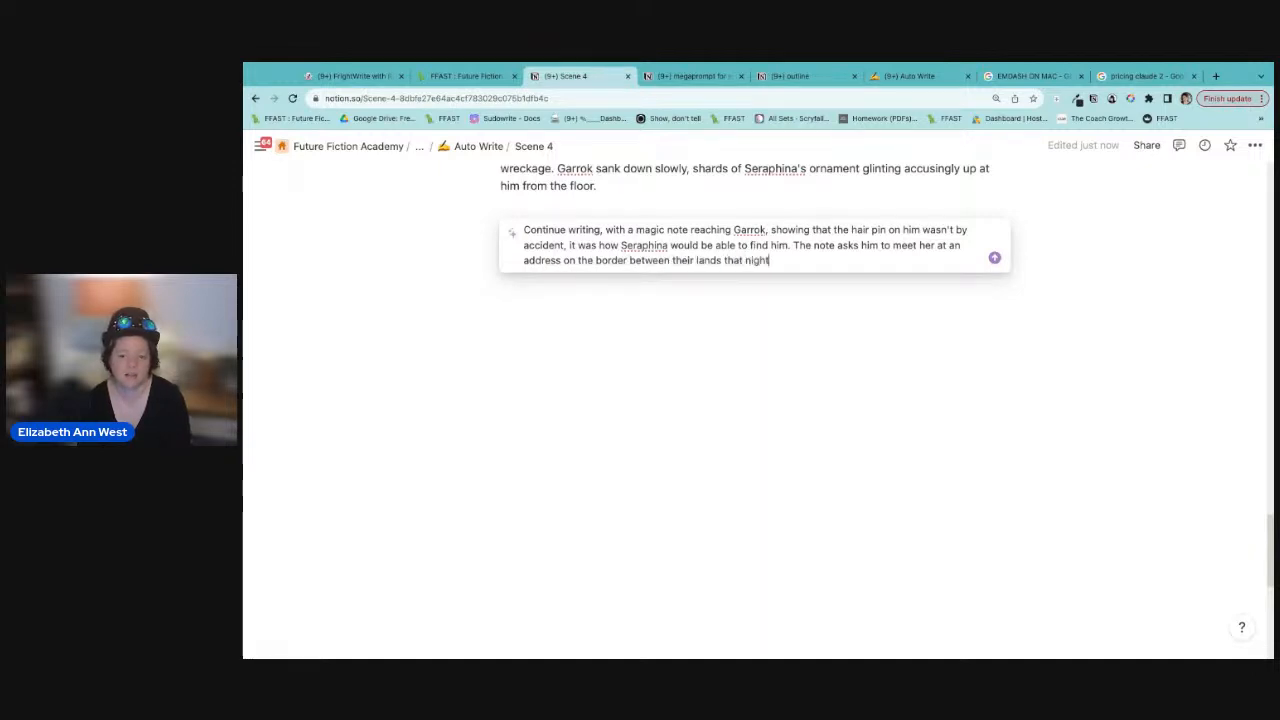
Step: Add to the prompt that he talks out loud, unsure how to tell her yes, but at "Yes" the paper starts writing his response and disappears
type(". He talks out loud unsure how to tell her yues, but")
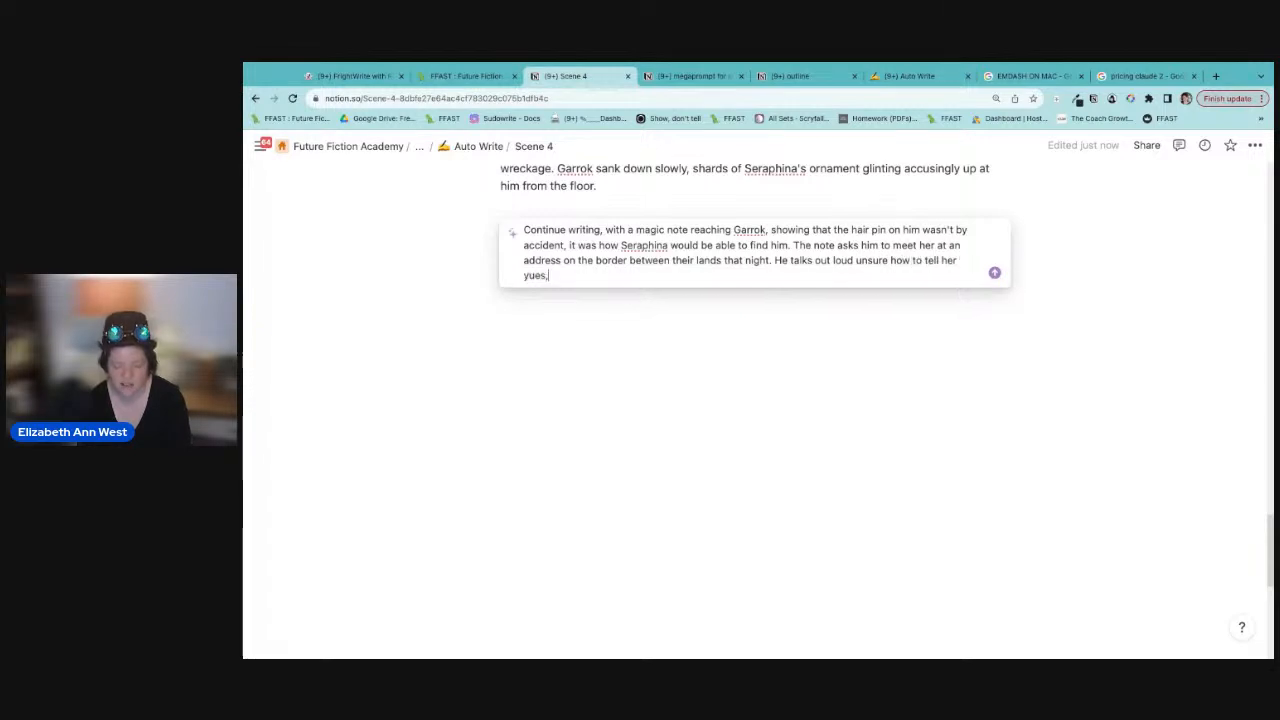
key("BackSpace")
key("BackSpace")
key("BackSpace")
key("BackSpace")
key("BackSpace")
key("BackSpace")
key("BackSpace")
type("es, but when ")
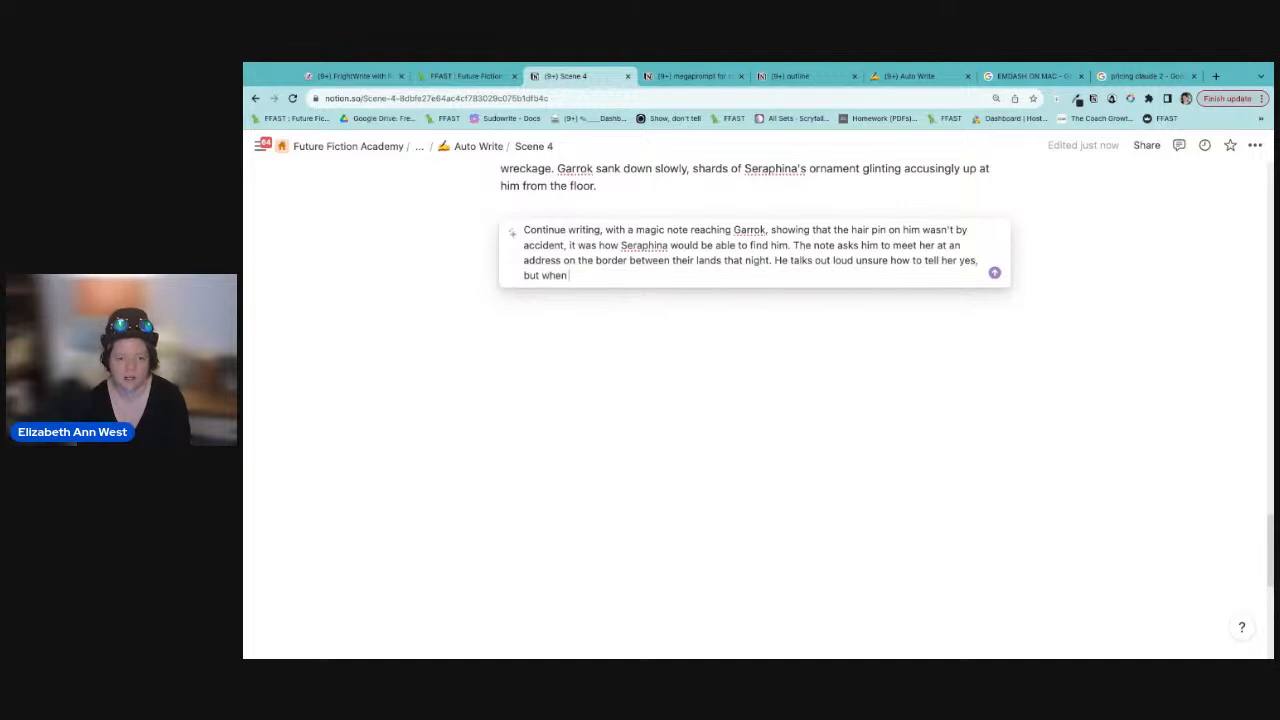
type("he says Yes, the paper starts writing ")
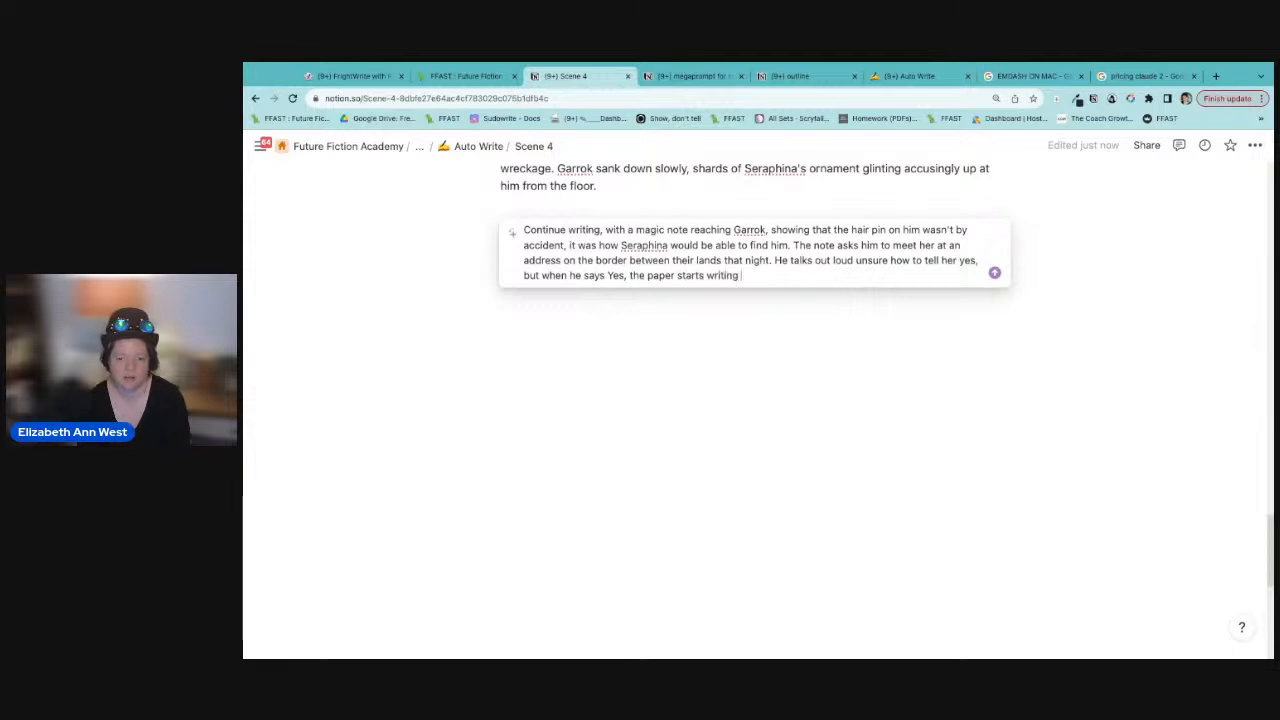
type("ans response and disappears.")
Step: Add a new paragraph to the AI prompt: "Garrok lays down with the hairpin between his fingers, closing his eyes to get some sleep before another night of duty."
key("shift+Return")
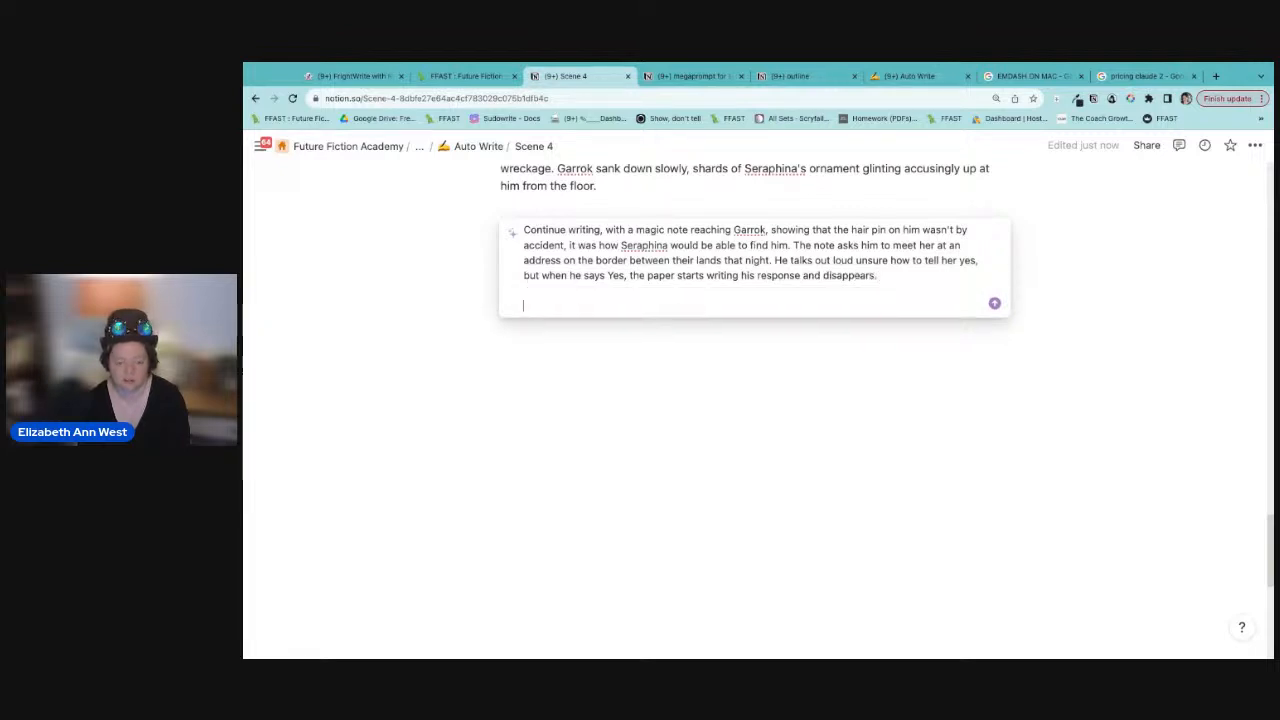
type("Garrok lays down with th")
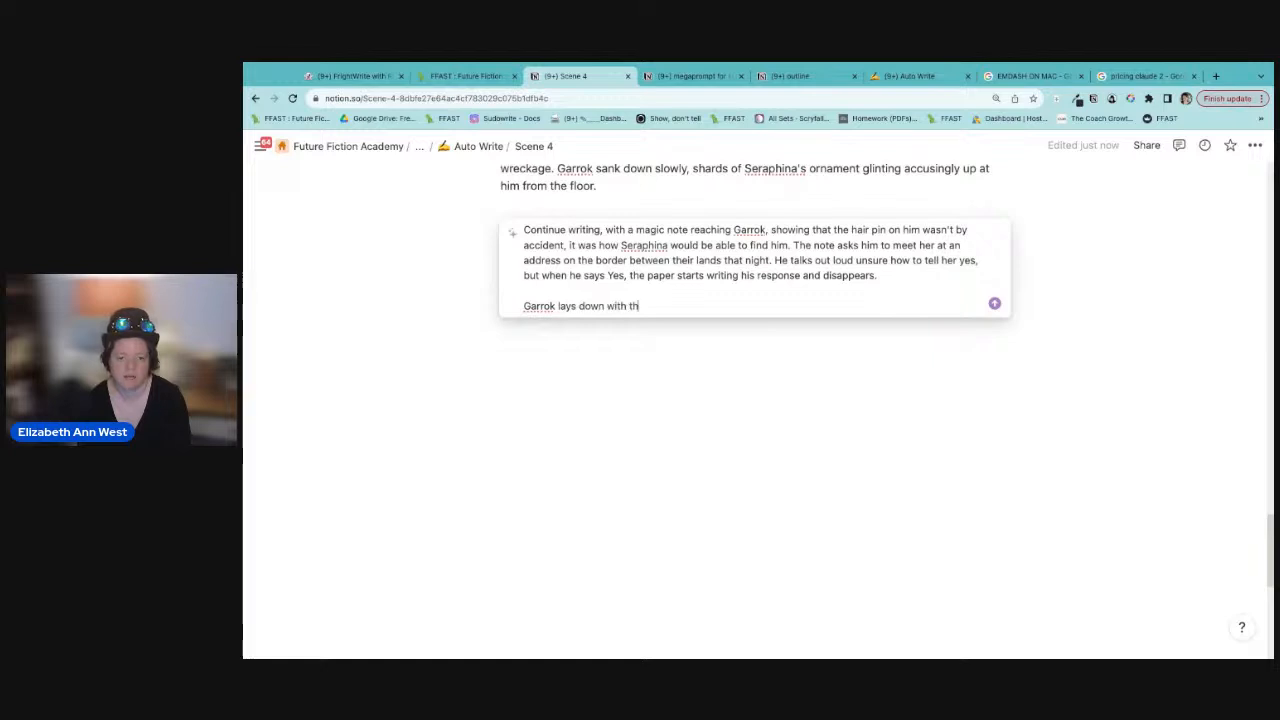
type("e hairpin between his fin")
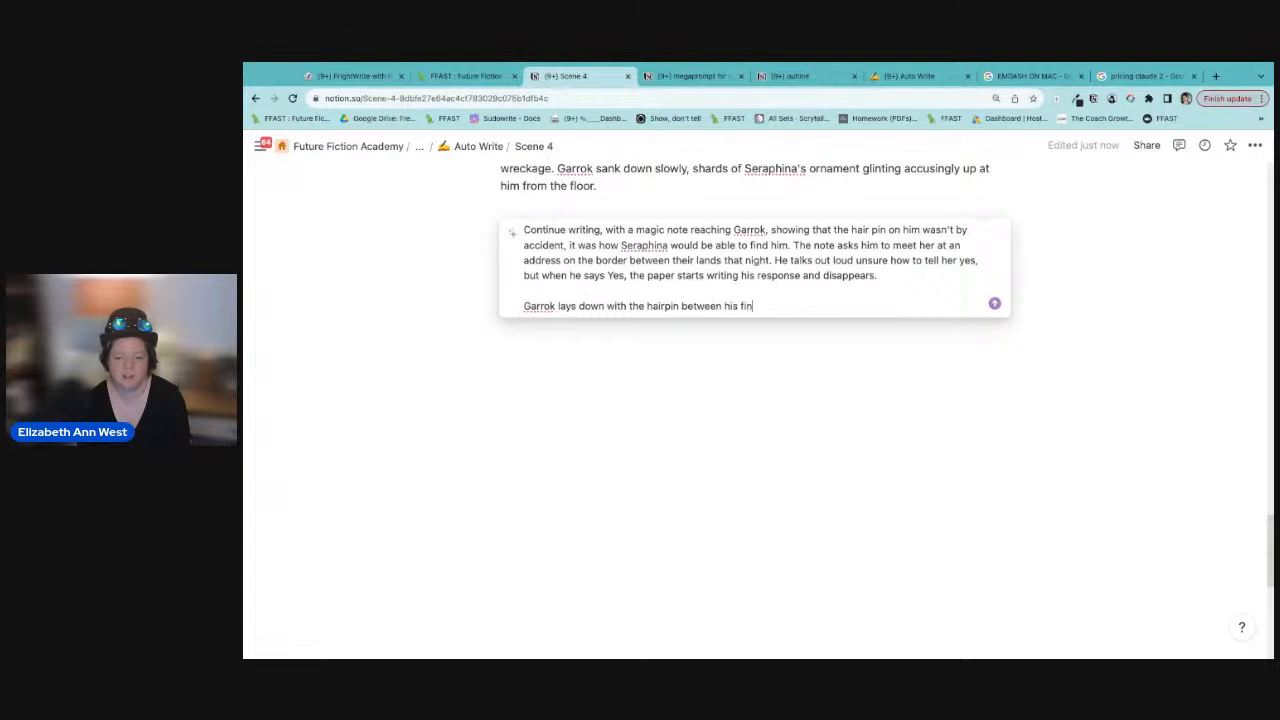
type("gers, closing h")
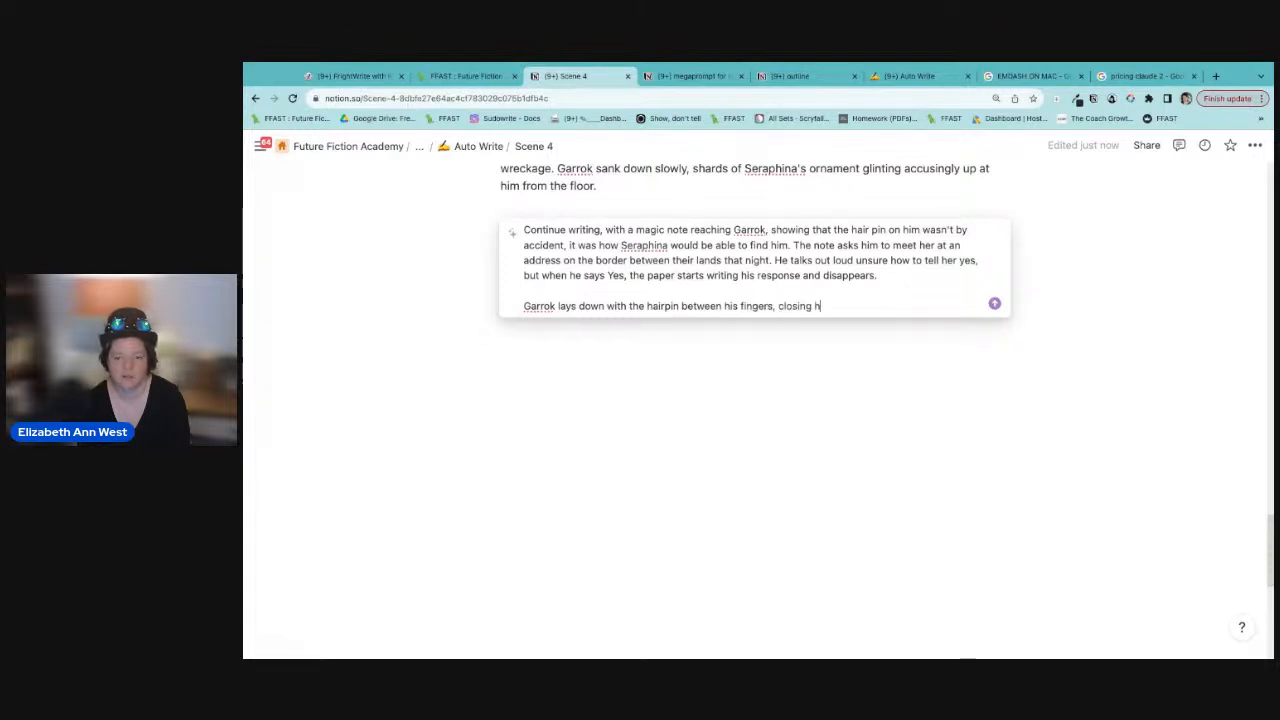
type("is eyes to get some sleep befo")
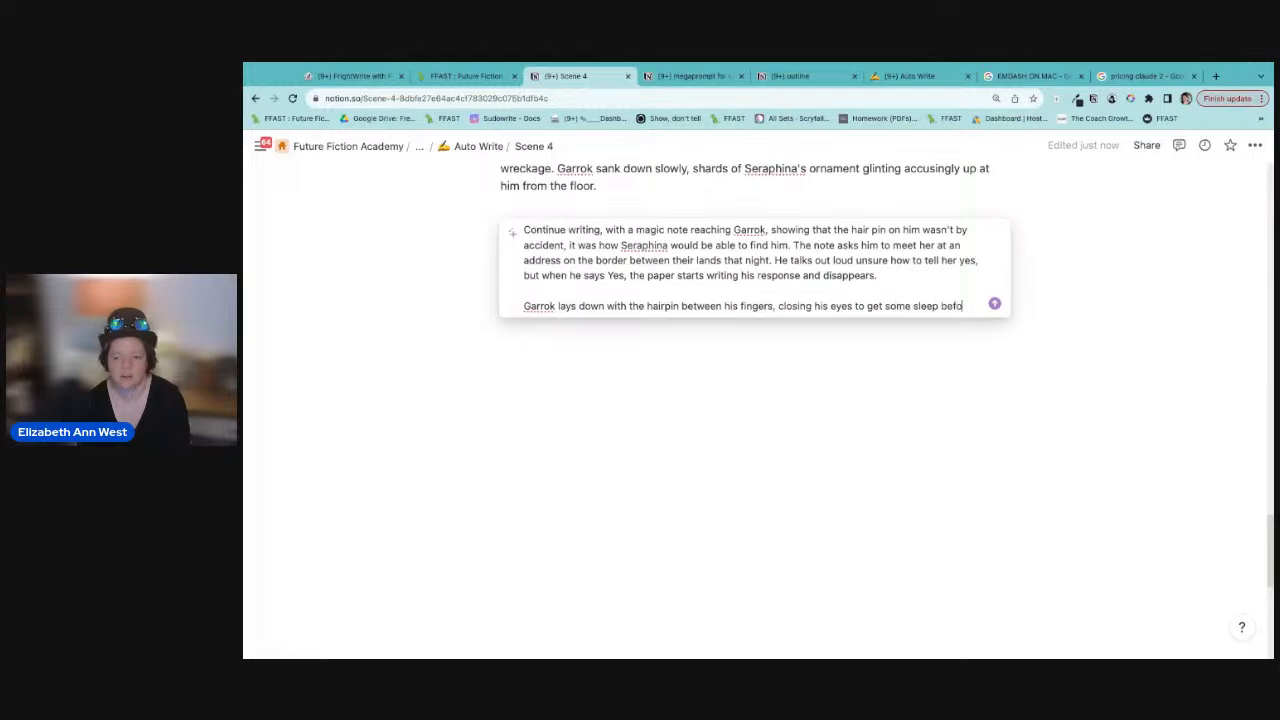
type("re another night of futy. ")
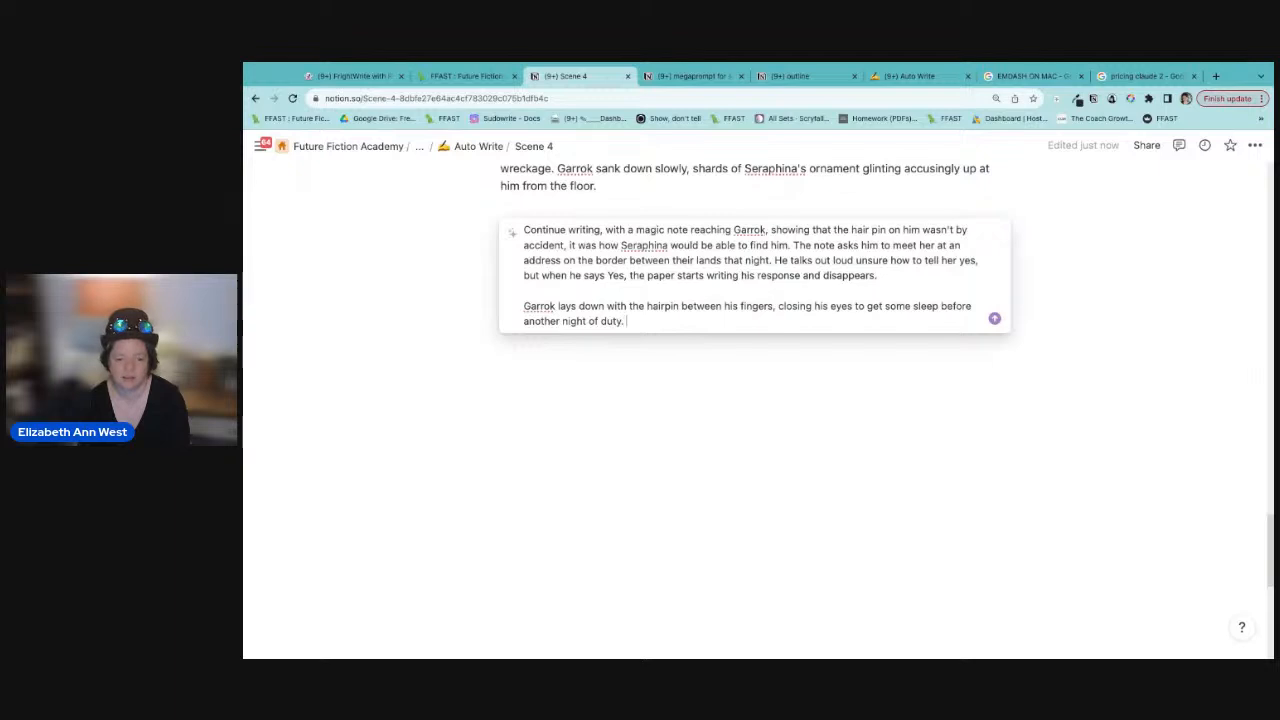
Step: Finish the prompt with "But all he can think about is Seraphina" and have the AI generate the ending
type("But all he can think ")
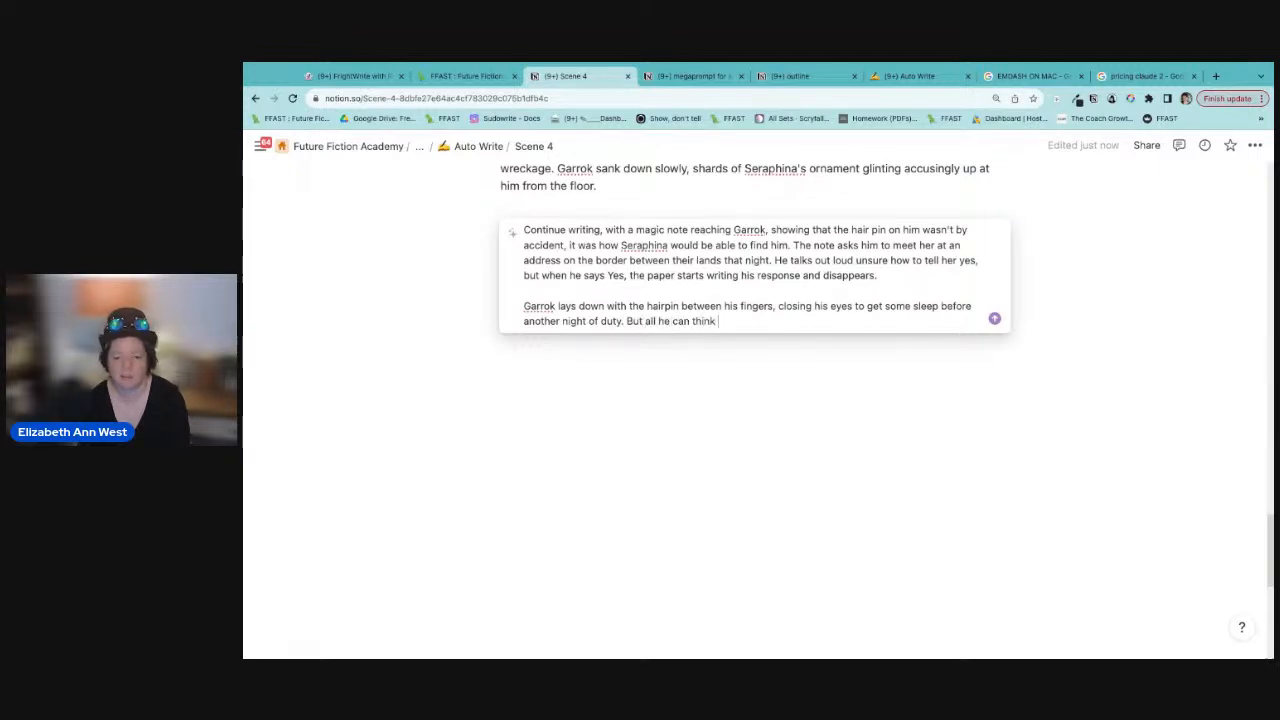
type("about is Seraphina")
key("Return")
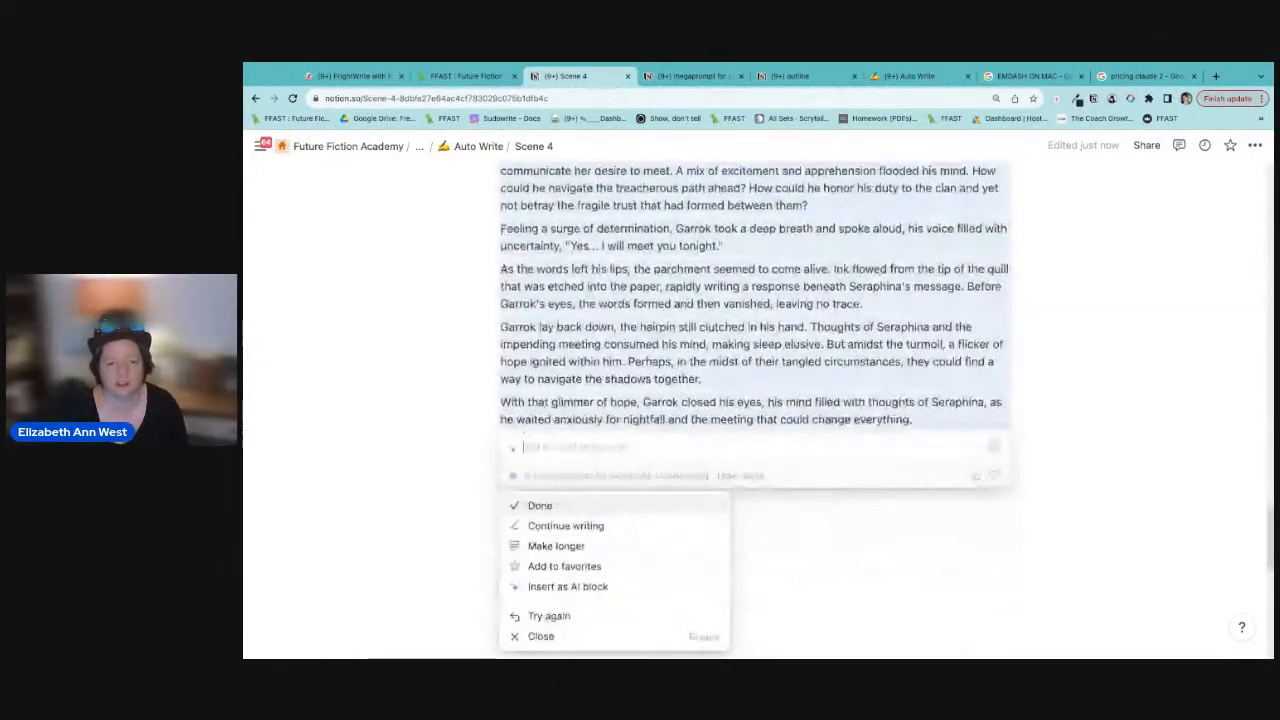
Step: Keep the AI-written ending and remove the blank line above "Garrok lay down on his bed"
scroll(755, 410, "up", 3)
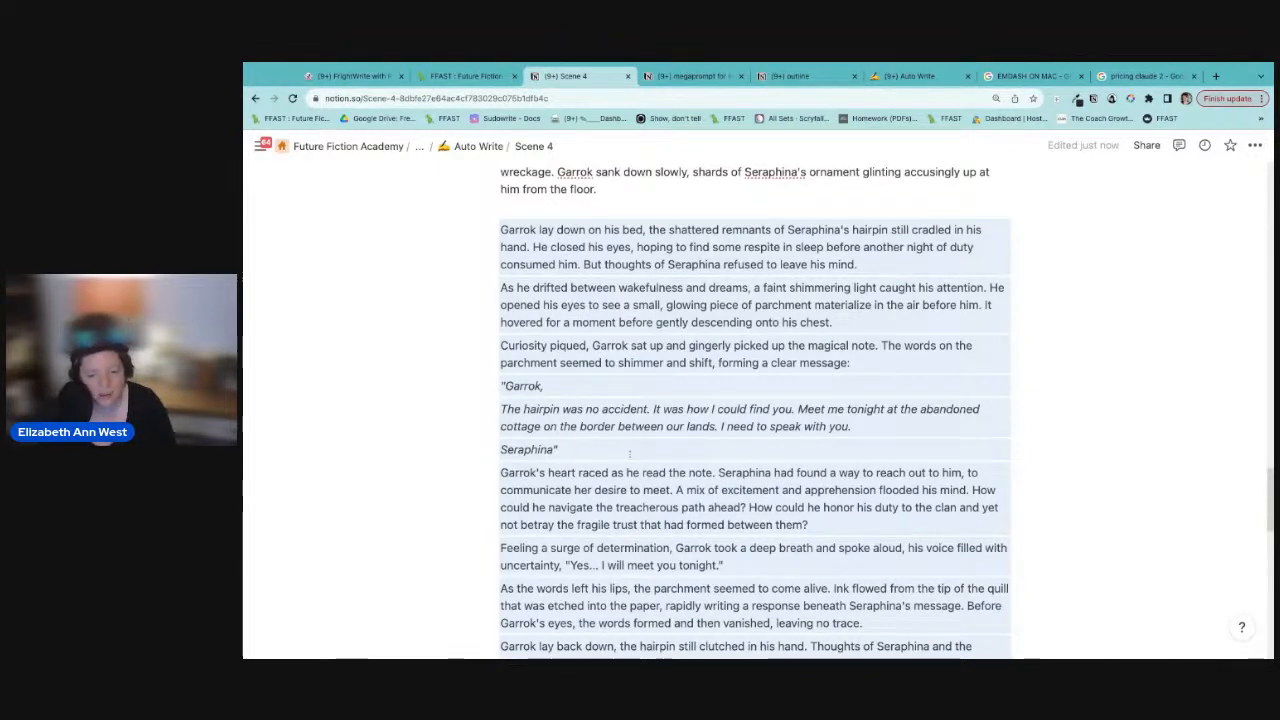
key("super+z")
scroll(574, 256, "up", 4)
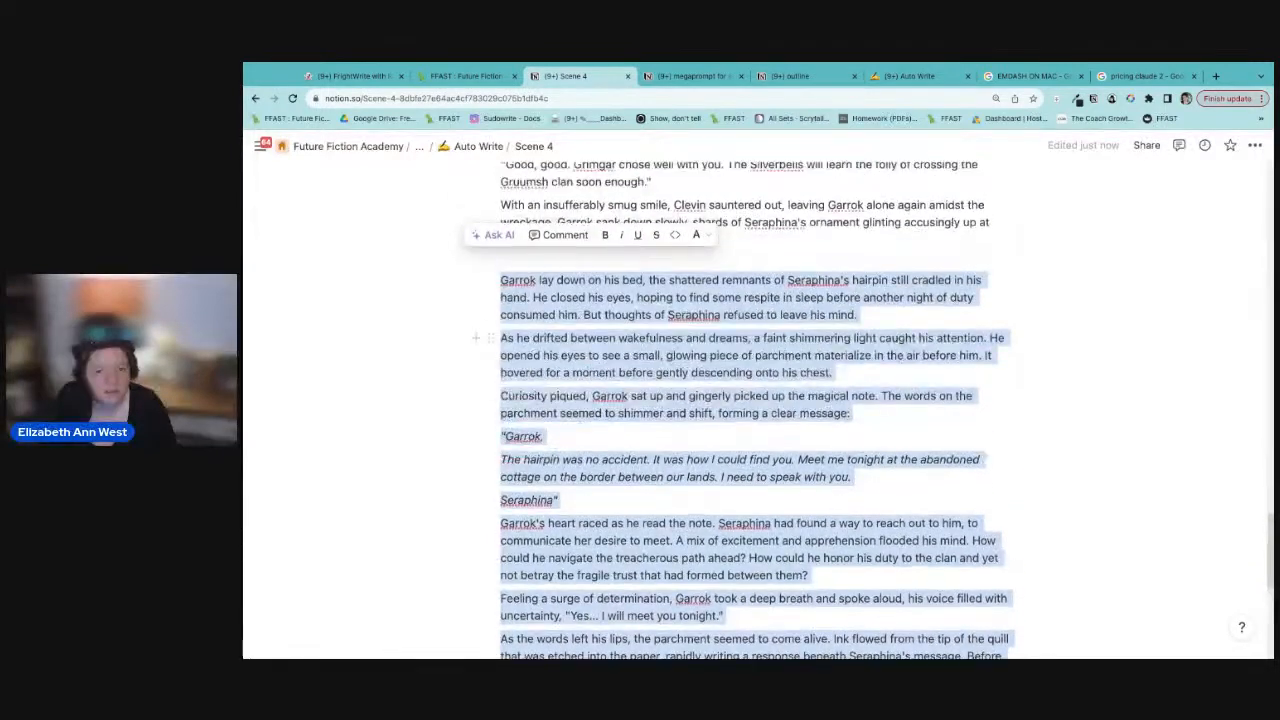
scroll(569, 367, "up", 2)
left_click(569, 367)
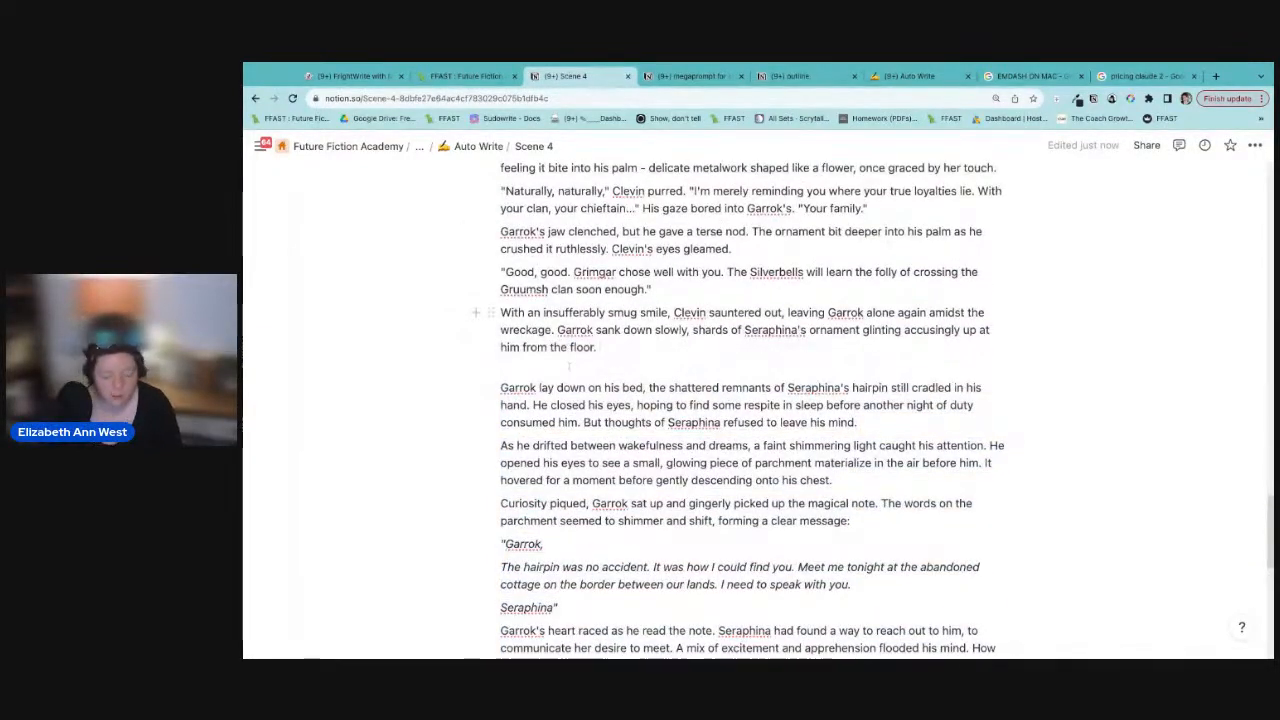
key("BackSpace")
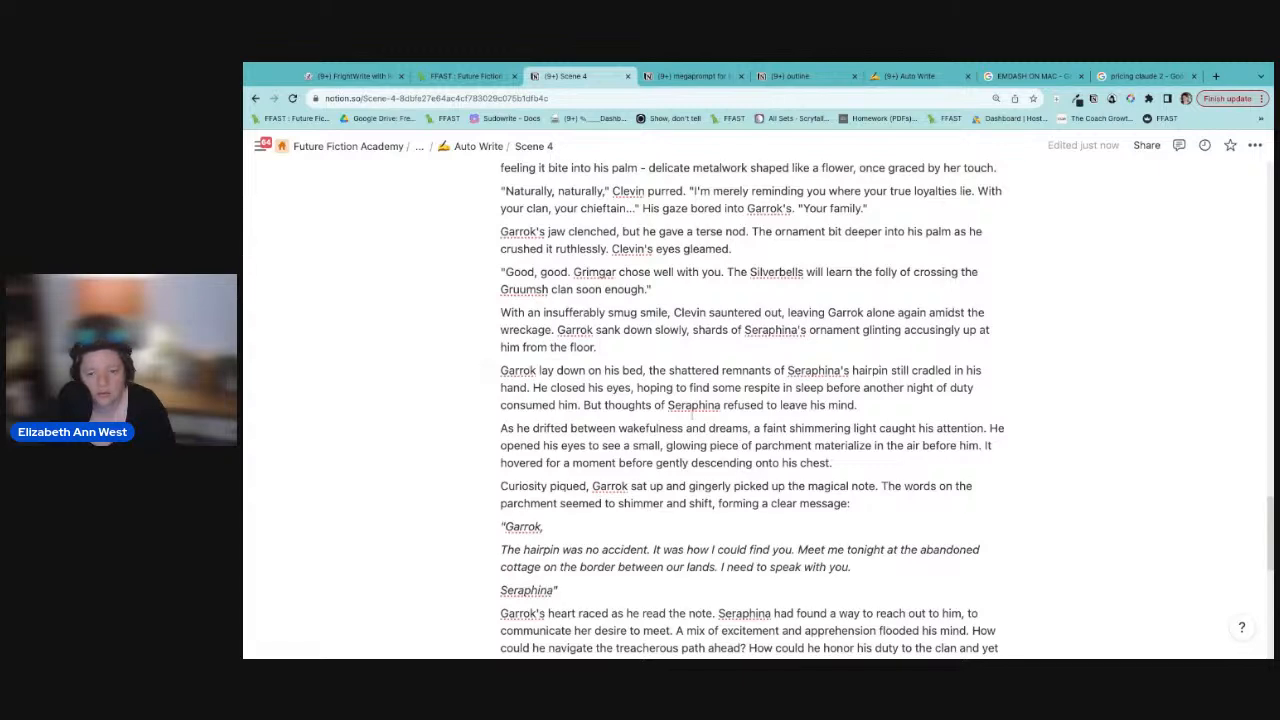
Step: Replace "The hairpin was no accident" in Seraphina's note with "Apologies for marking you"
scroll(750, 410, "down", 1)
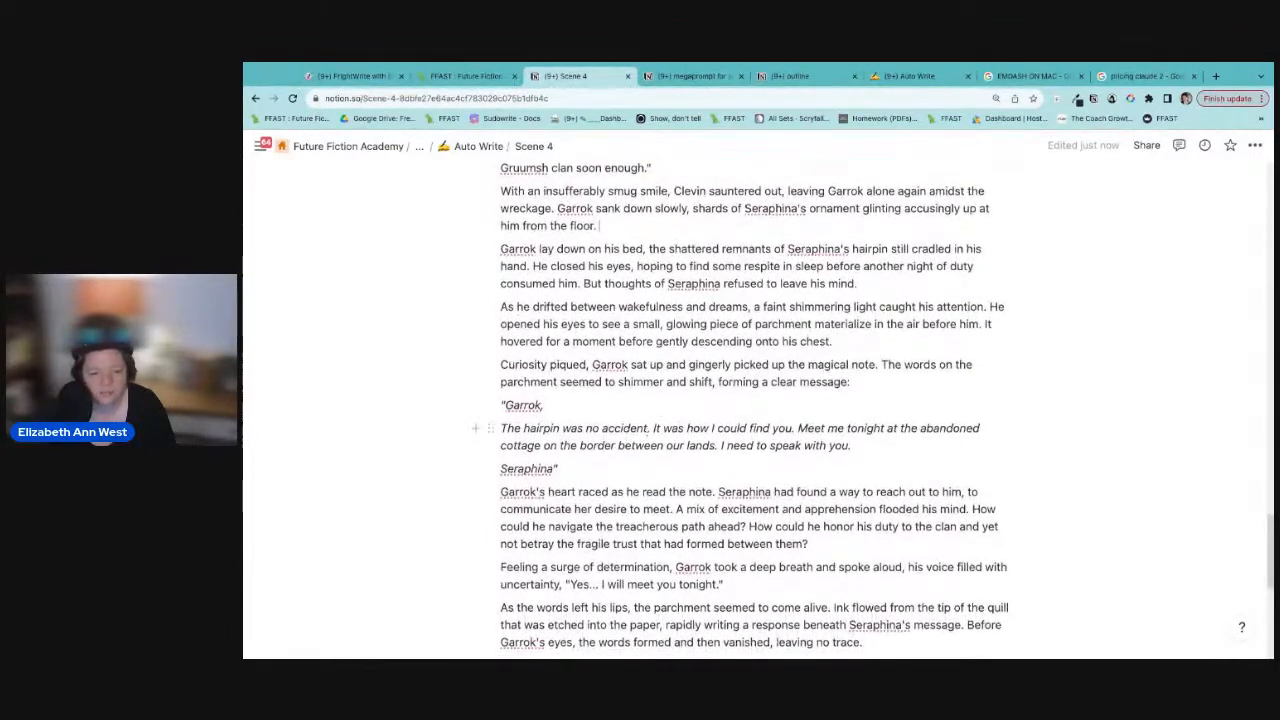
left_click_drag(648, 431, 499, 432)
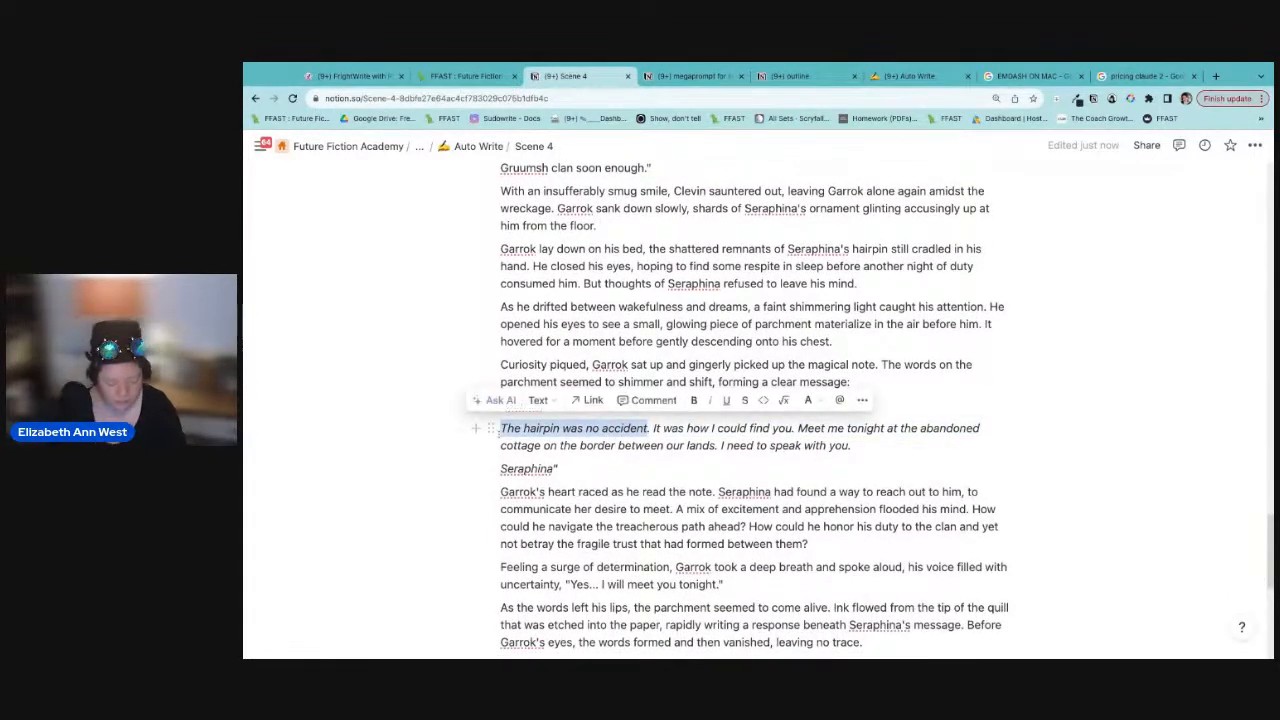
type("Apologies")
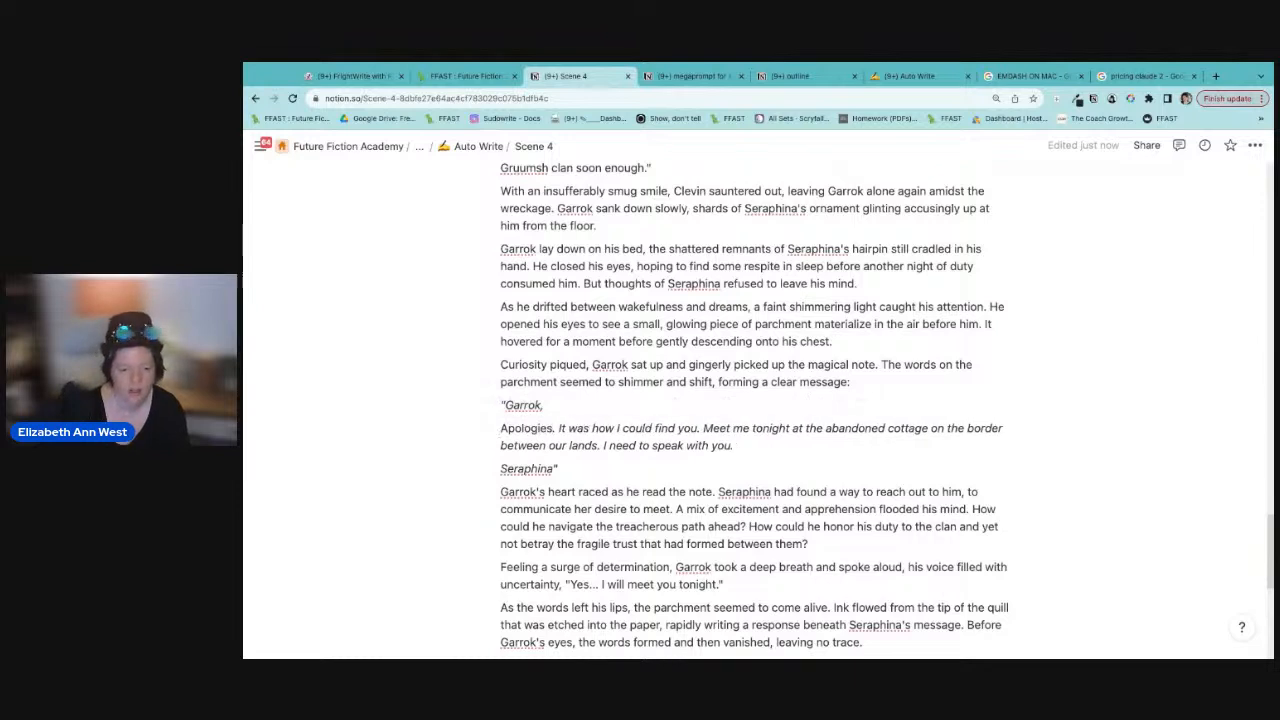
key("BackSpace")
type("fi")
key("BackSpace")
type("or mak")
key("BackSpace")
type("rking you")
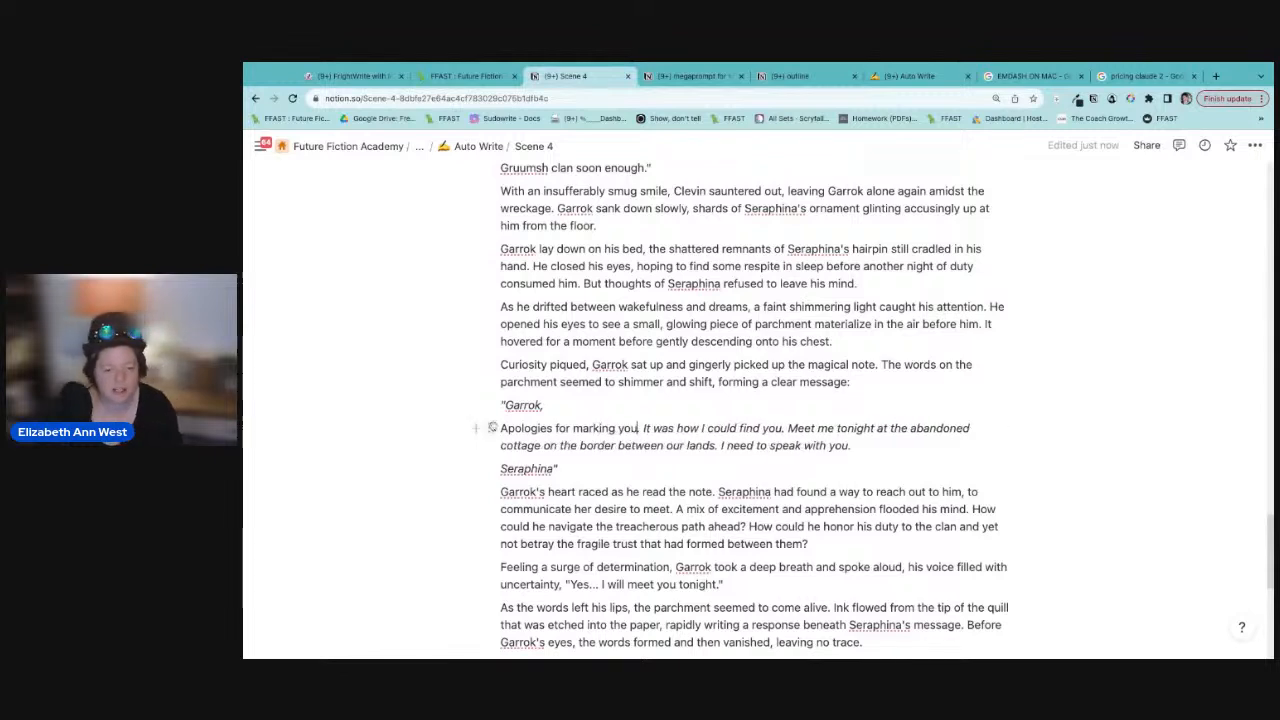
Step: Italicize "Apologies for marking you" to match the rest of the note
left_click_drag(500, 428, 639, 428)
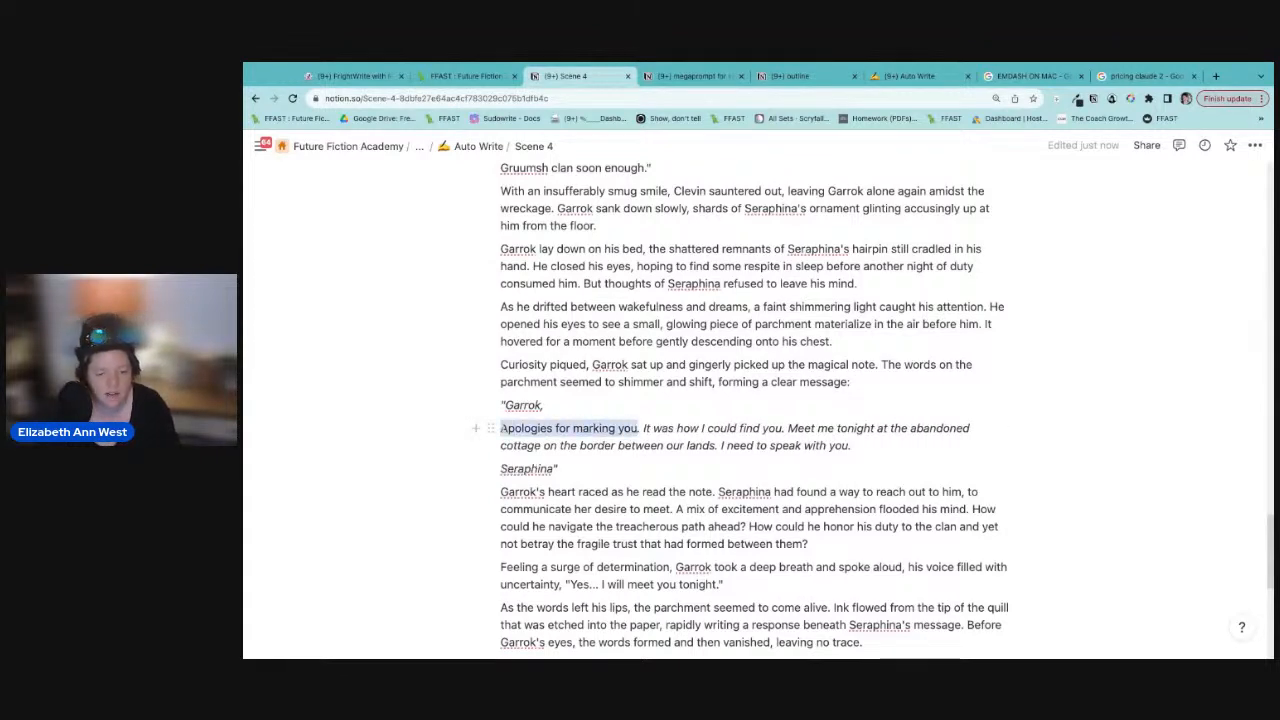
left_click(710, 400)
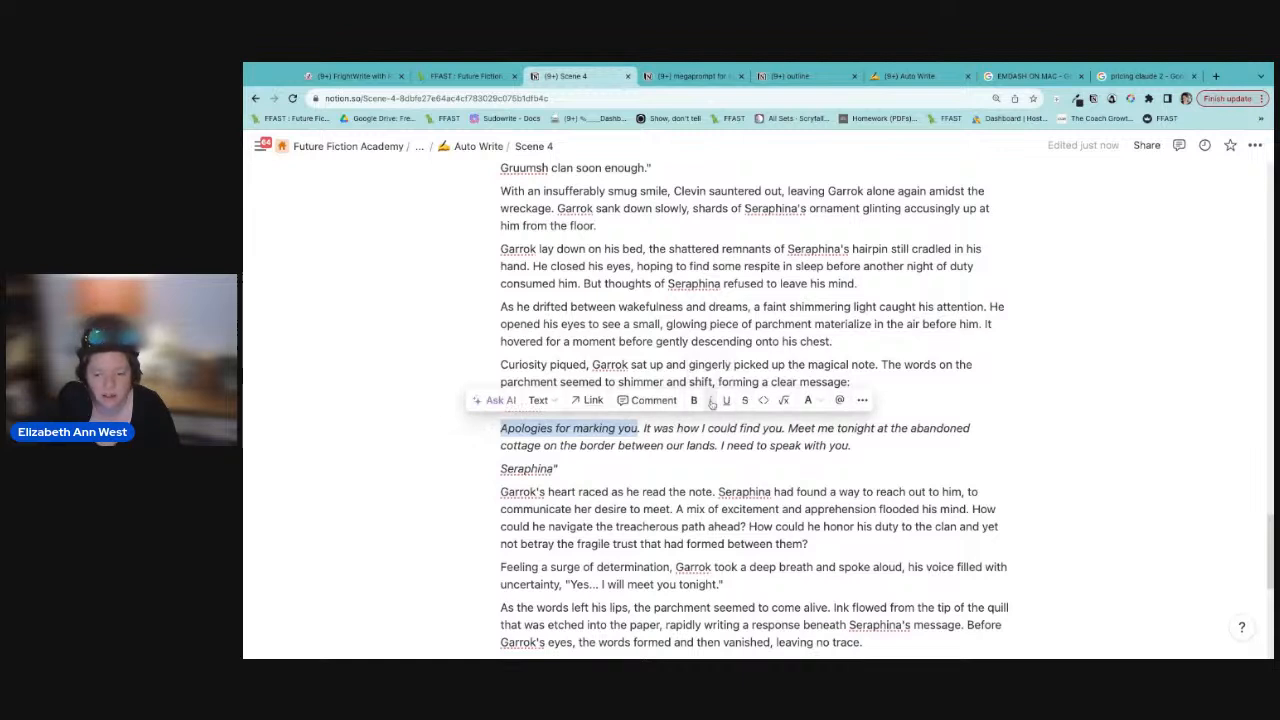
left_click(740, 544)
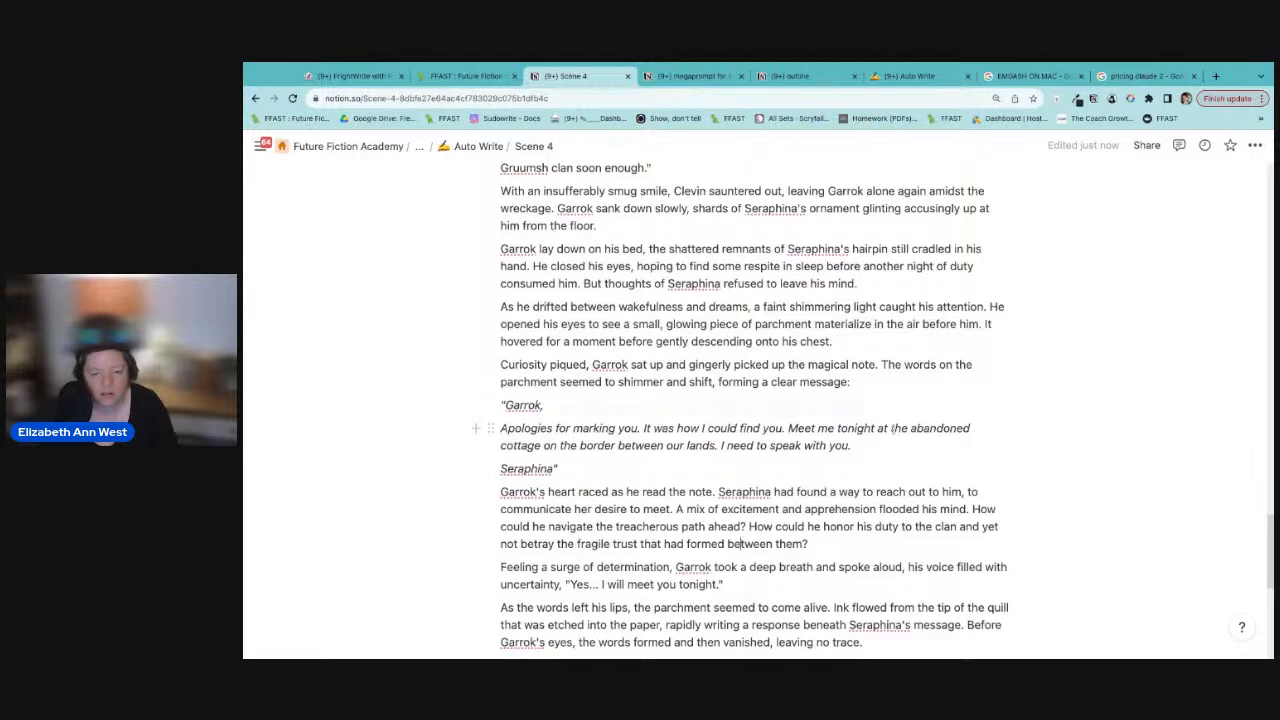
Step: Ask the AI to "create an address in Eldoria" for the phrase "the abandoned cottage" in the note
left_click_drag(891, 429, 540, 446)
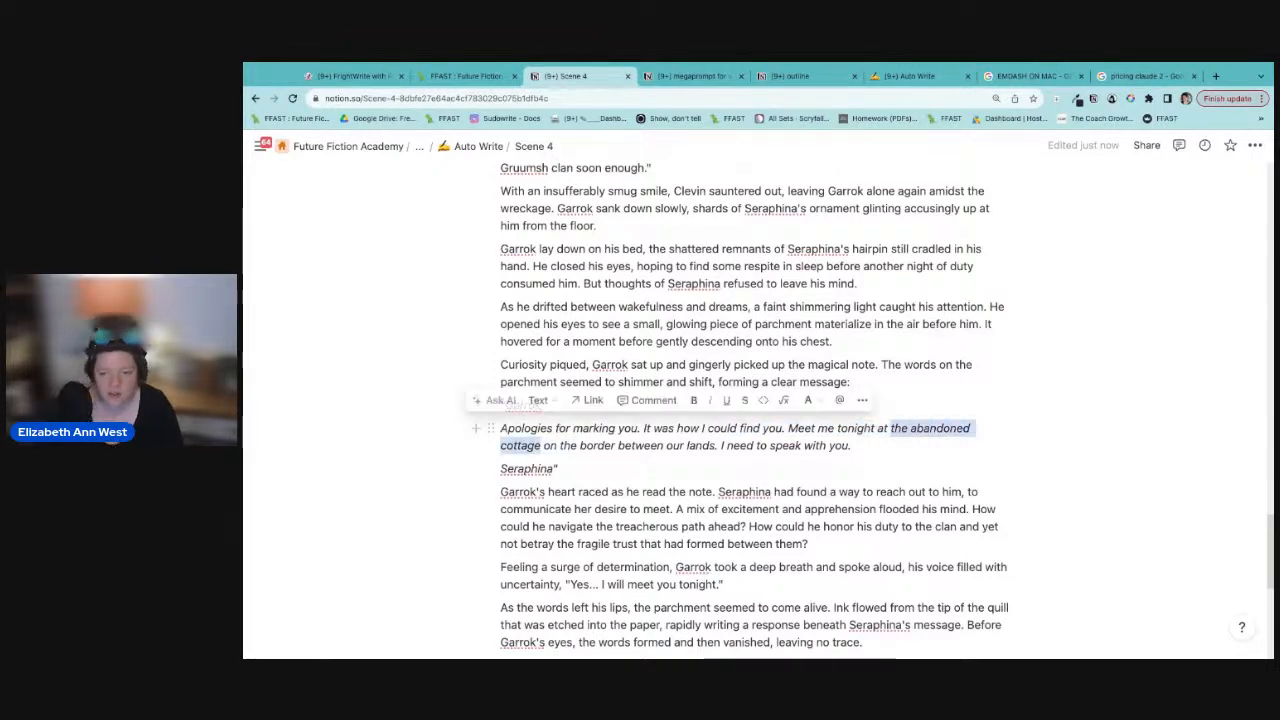
left_click(497, 400)
type("create an address")
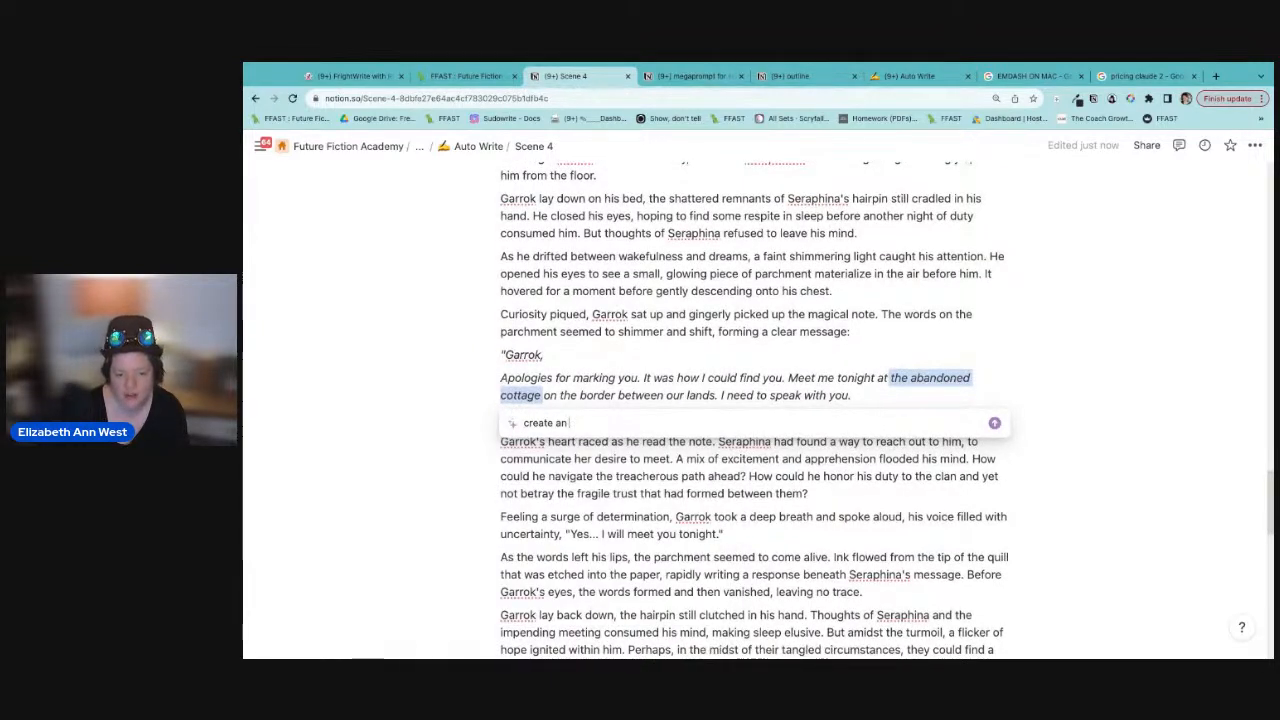
type(" in Eldoria")
key("Return")
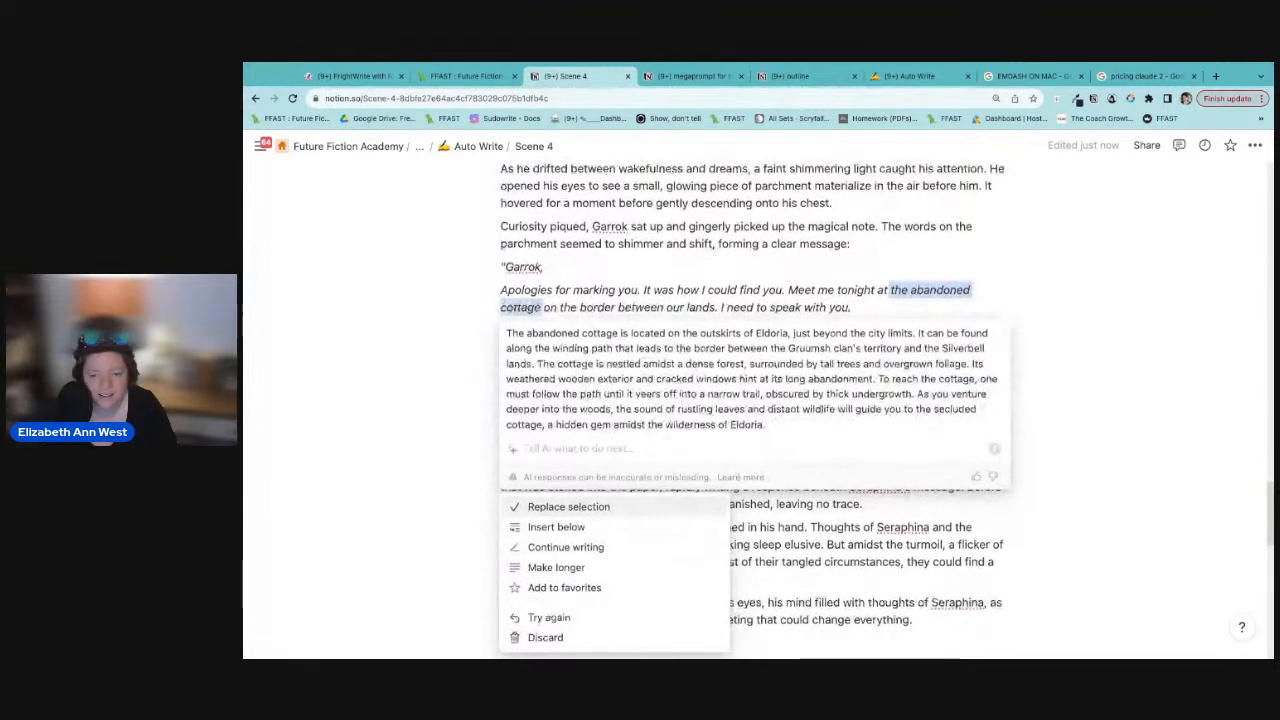
Step: Send the AI a follow-up request: "no like a real address for the fantasy city of Eldoria"
type("no like")
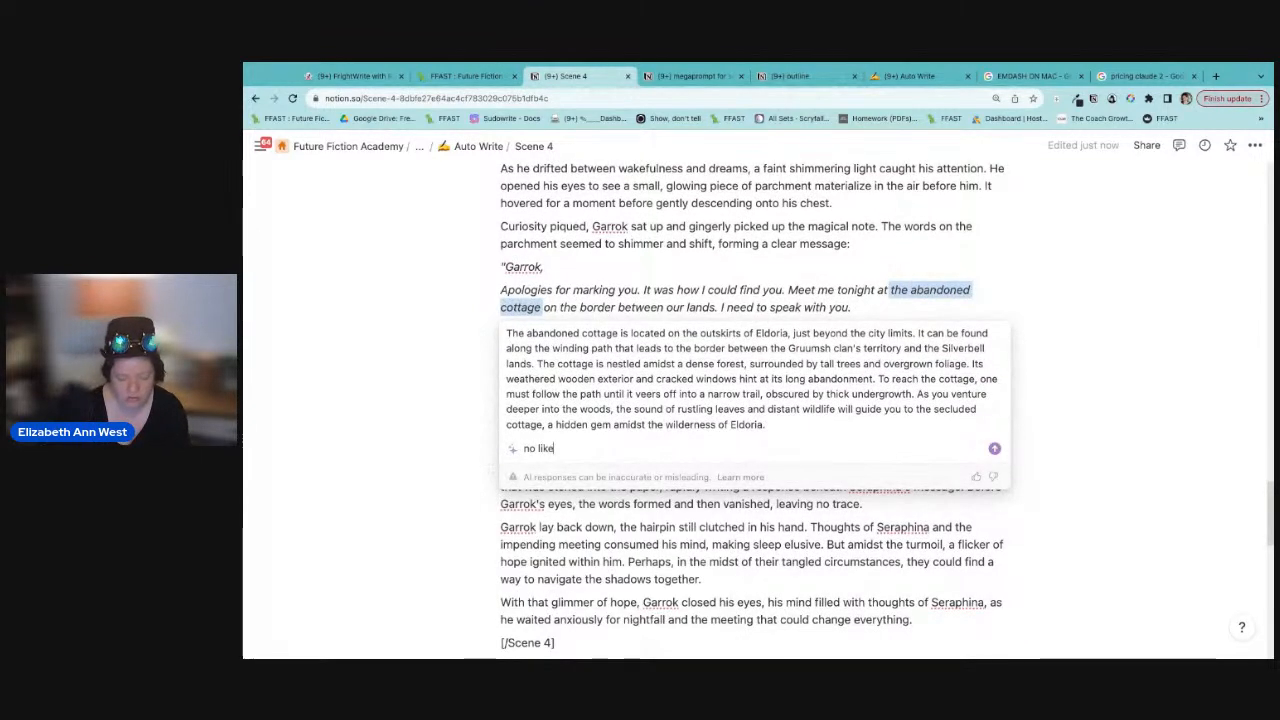
type(" a real address for the fanttasy")
key("BackSpace")
key("BackSpace")
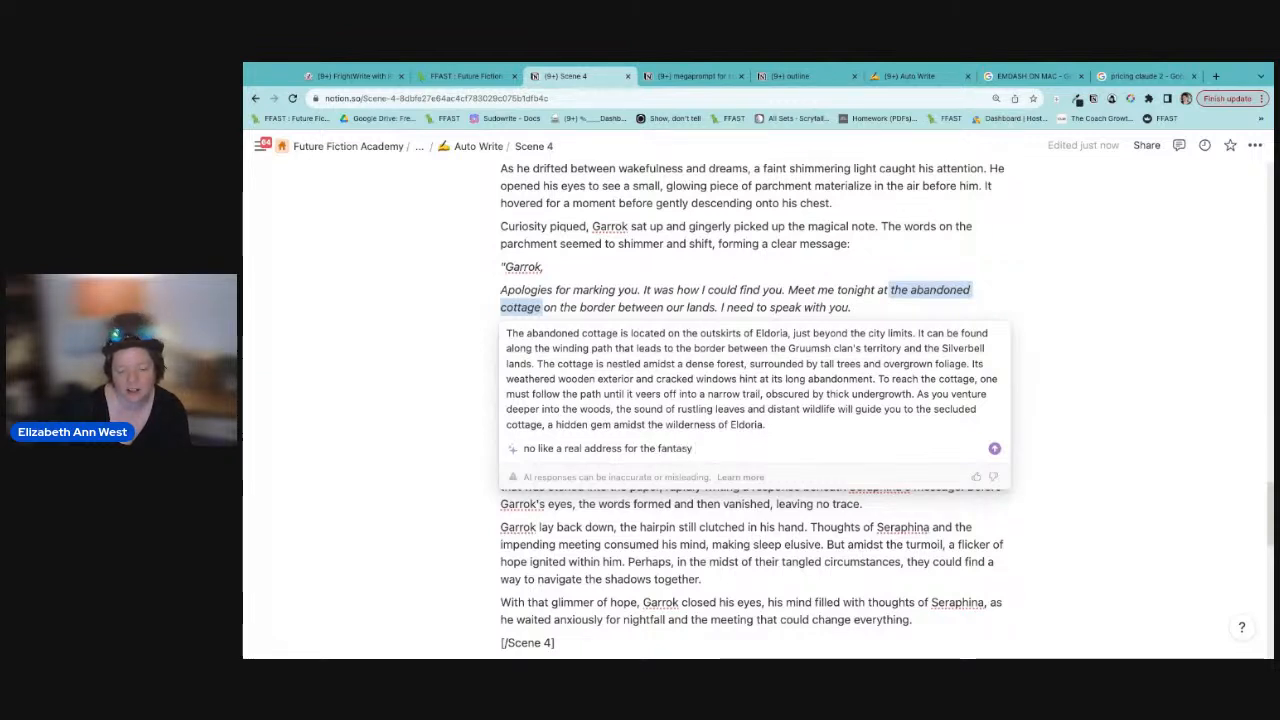
type("city of")
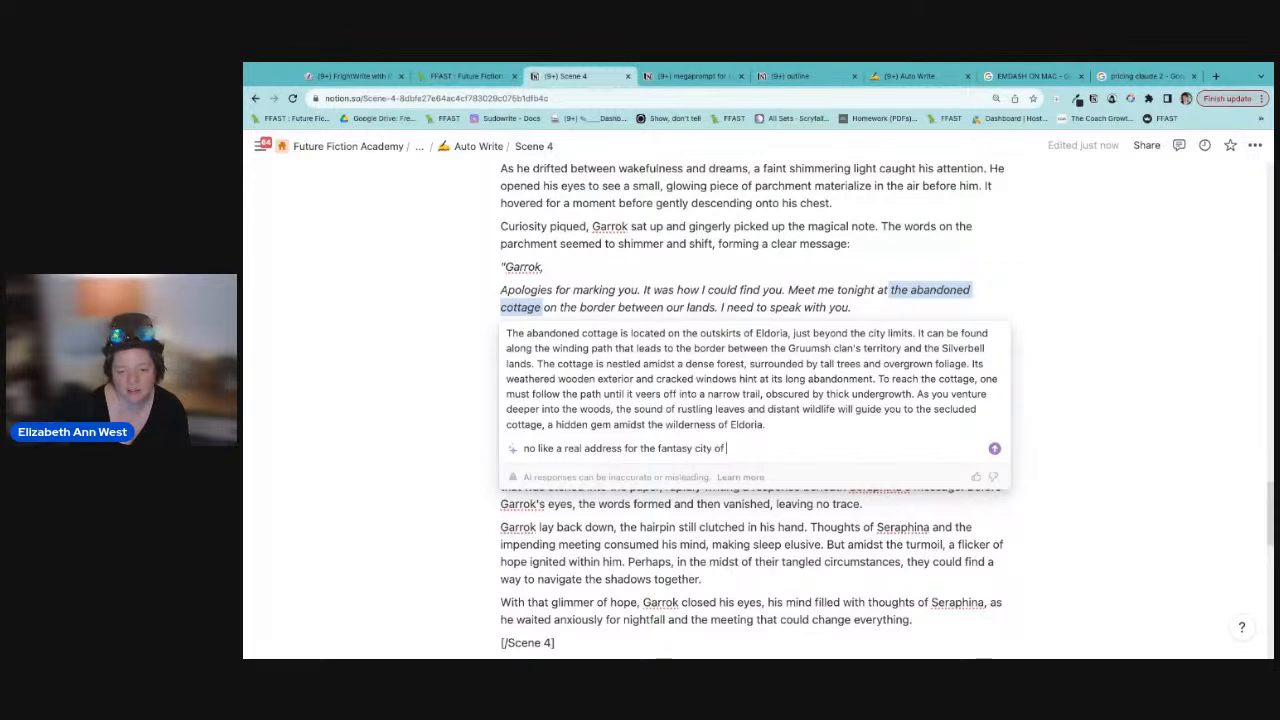
type(" Eldoria")
key("Return")
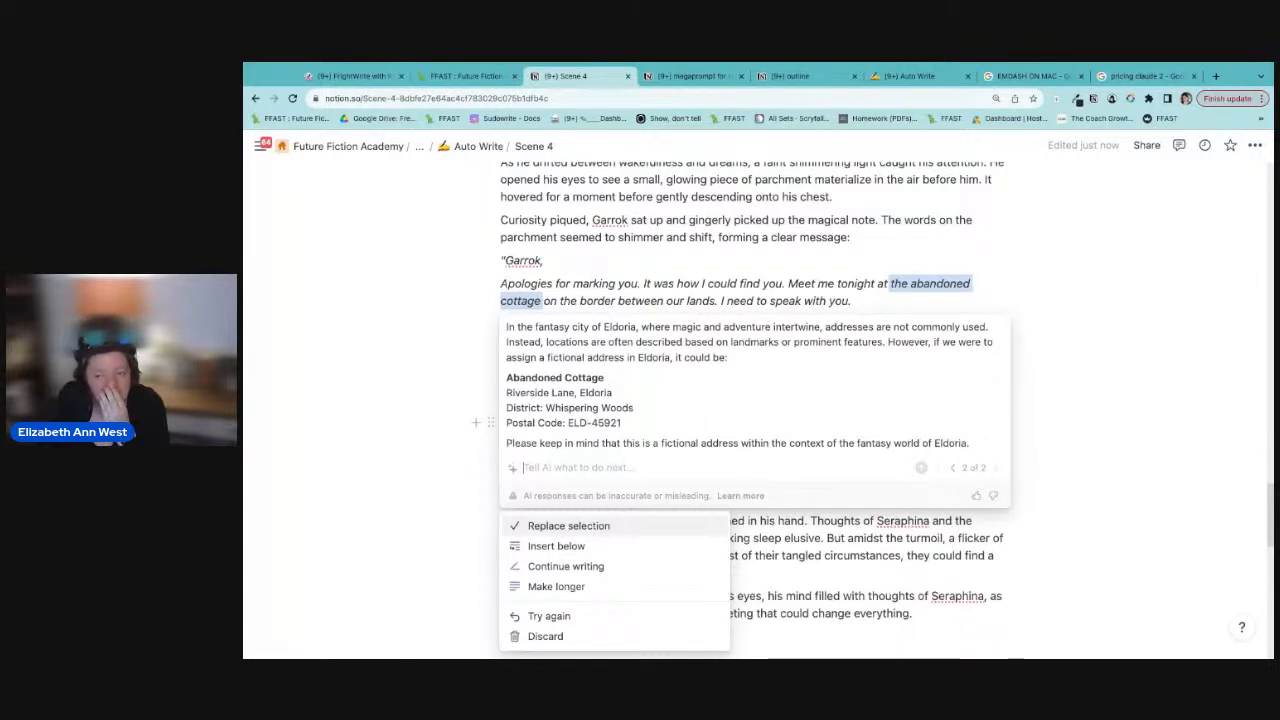
Step: Discard the AI's address response without replacing "the abandoned cottage"
left_click(912, 288)
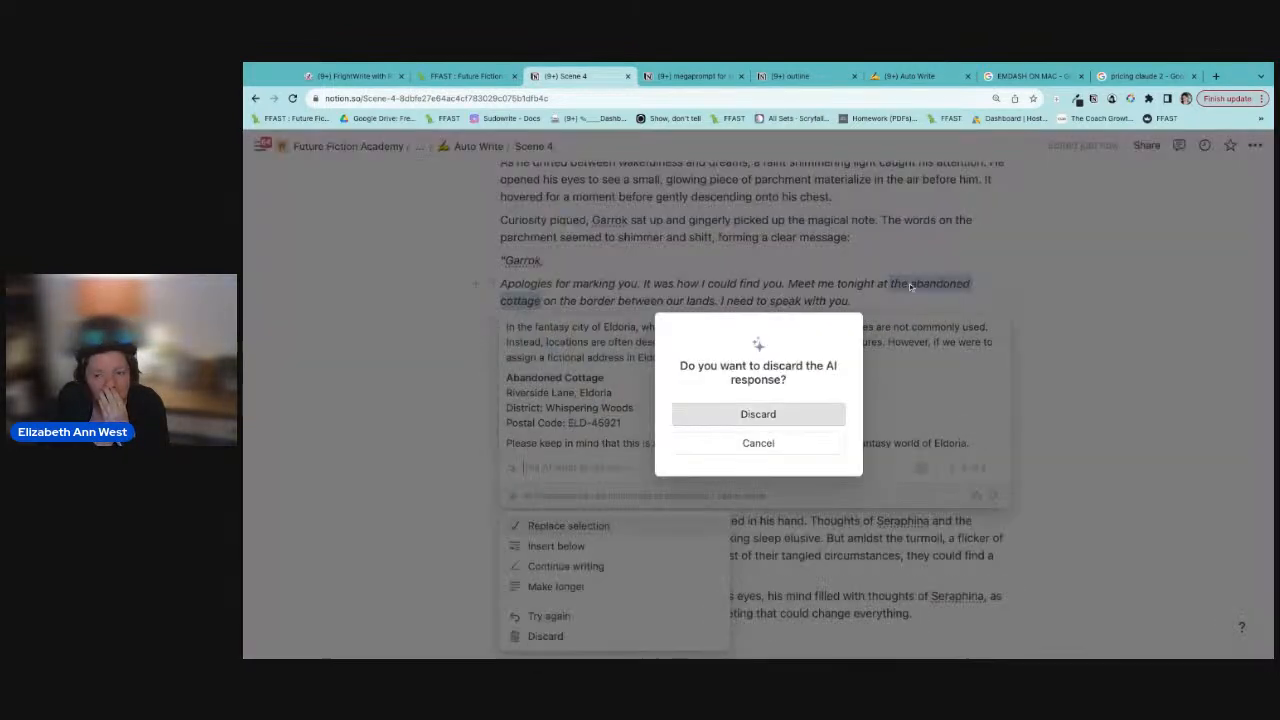
left_click(770, 441)
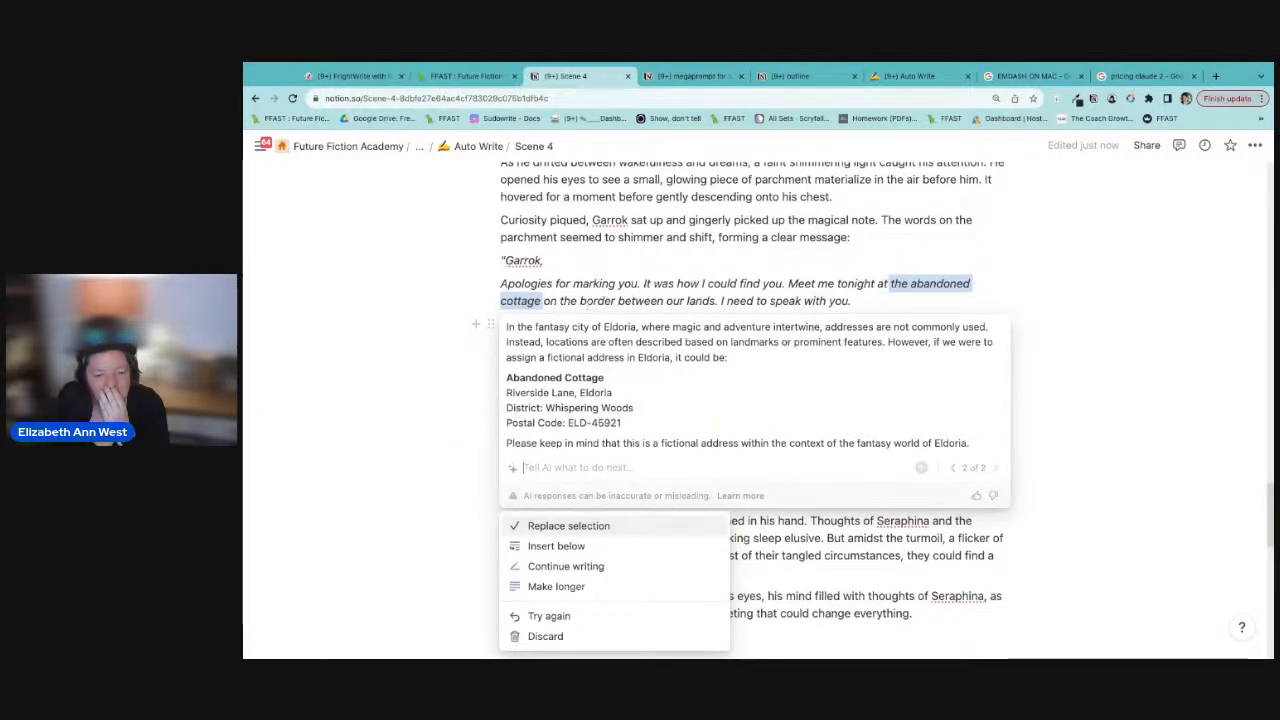
key("Escape")
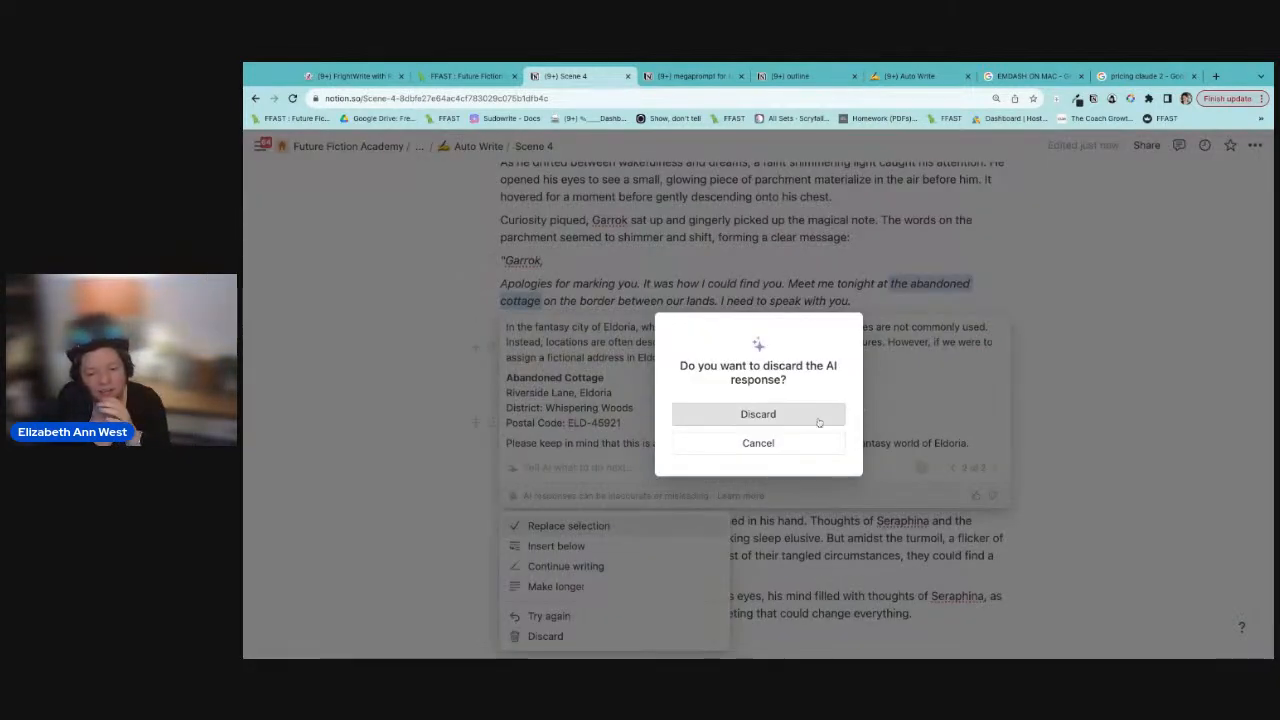
left_click(818, 418)
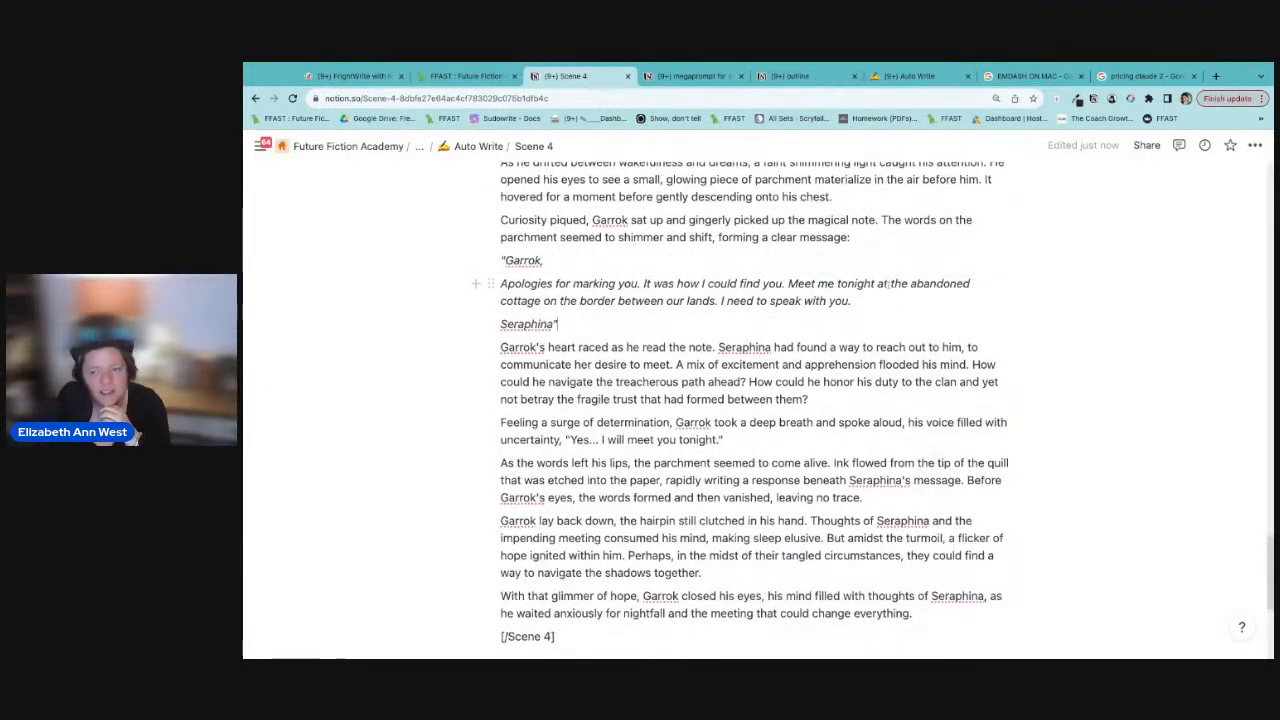
Step: Replace "the abandoned cottage" in the note with a street address on Riverside Lane and delete "on the border between our lands"
left_click_drag(890, 283, 541, 301)
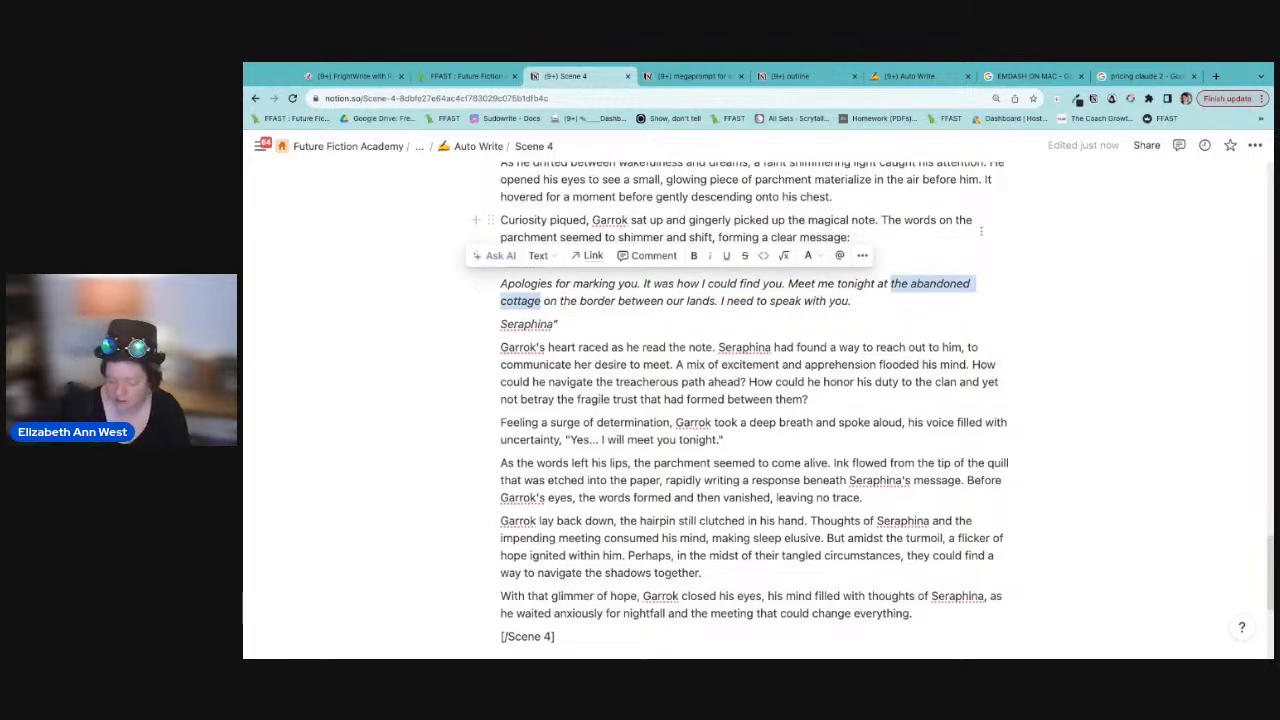
type("1200 Riverside La")
type(",")
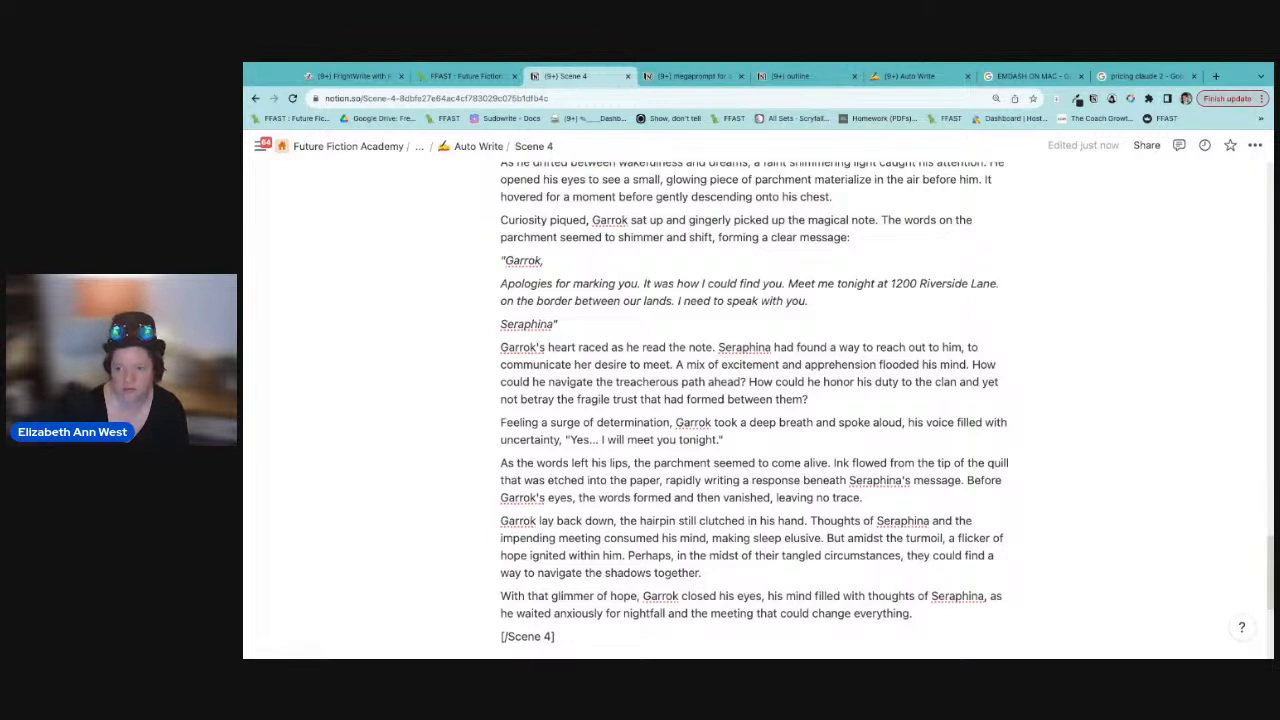
left_click_drag(679, 301, 500, 301)
key("BackSpace")
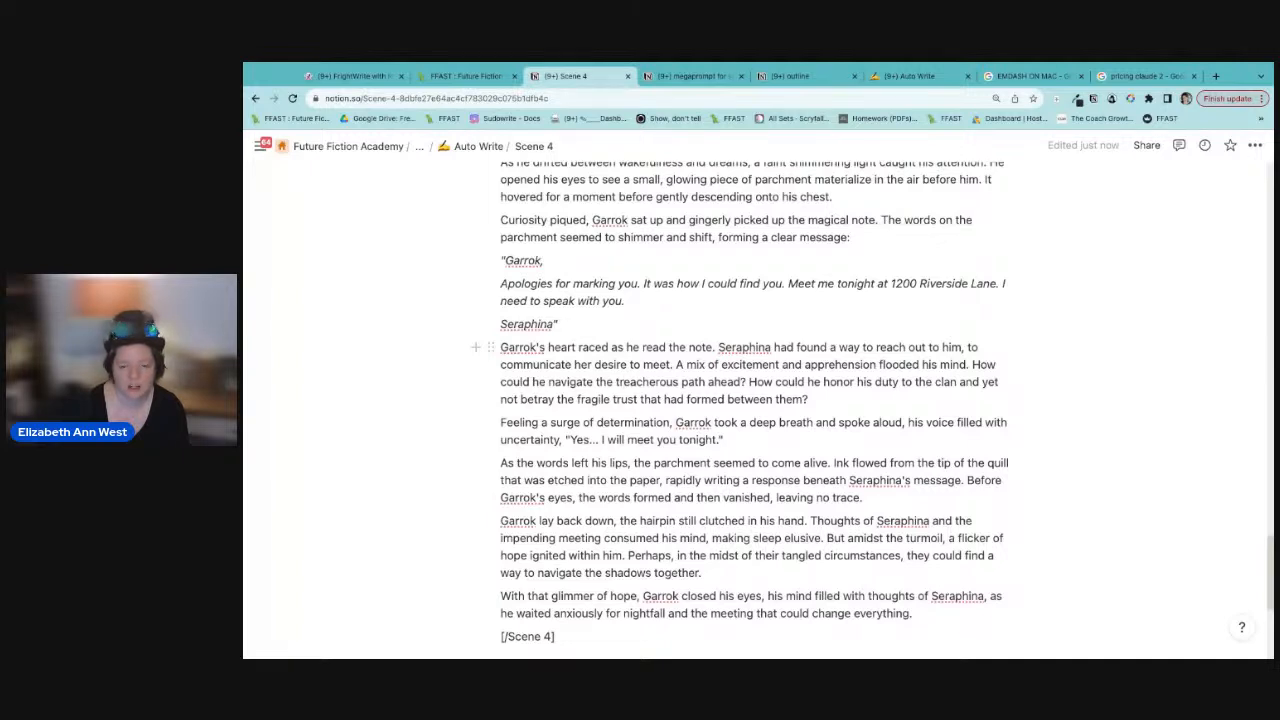
Step: After "communicate her desire to meet." insert the sentence "She didn't want to wait two days for the market."
left_click(671, 365)
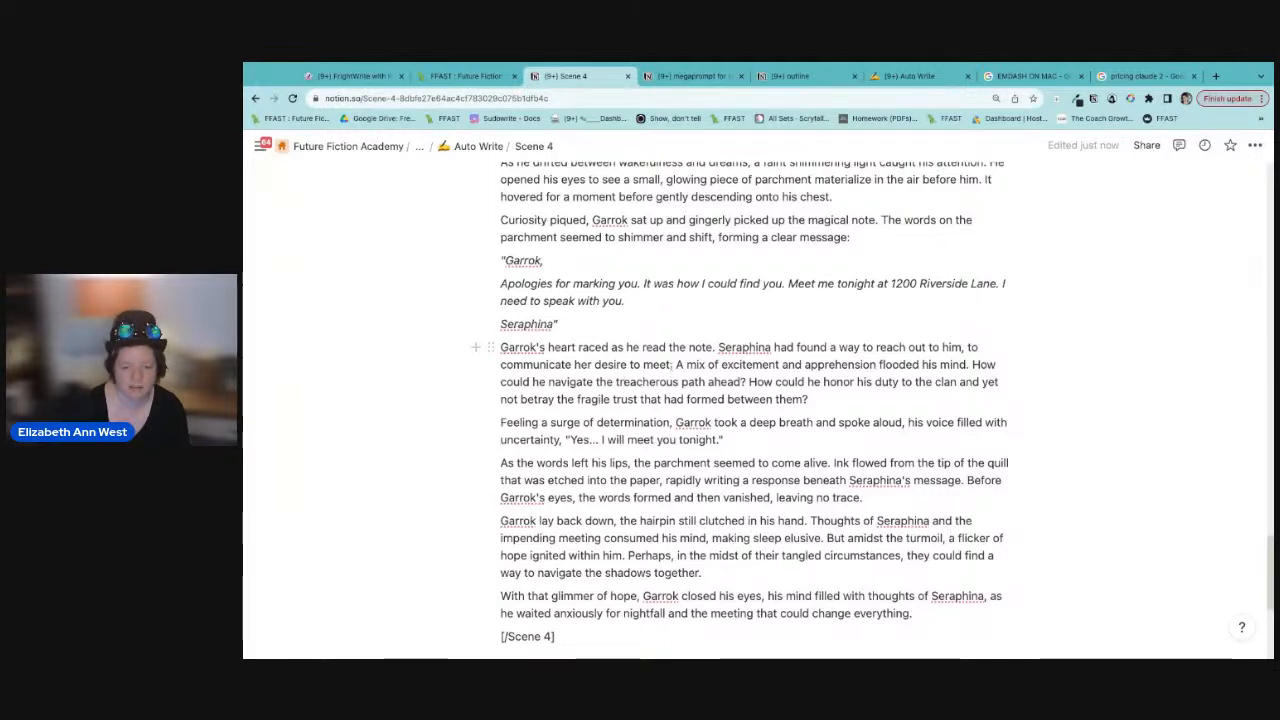
type(",")
key("BackSpace")
key("BackSpace")
type("She didn't wa")
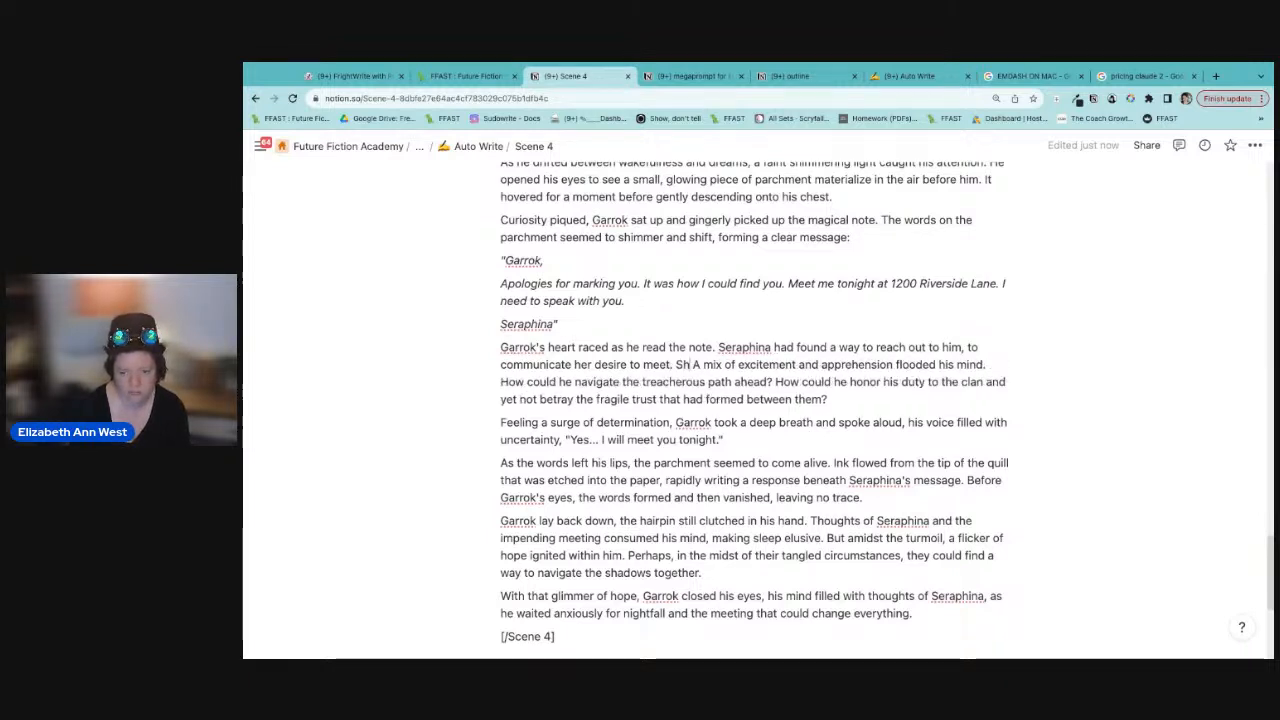
type("nt to wait")
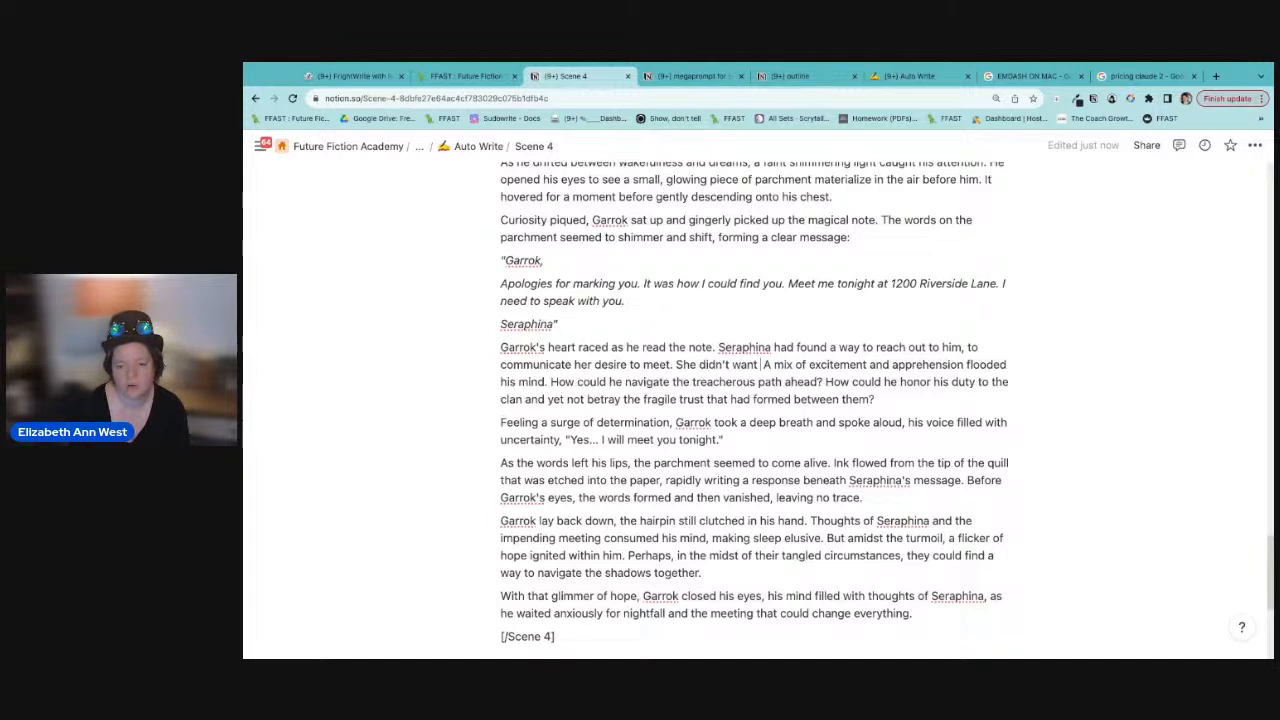
type(" two days for the")
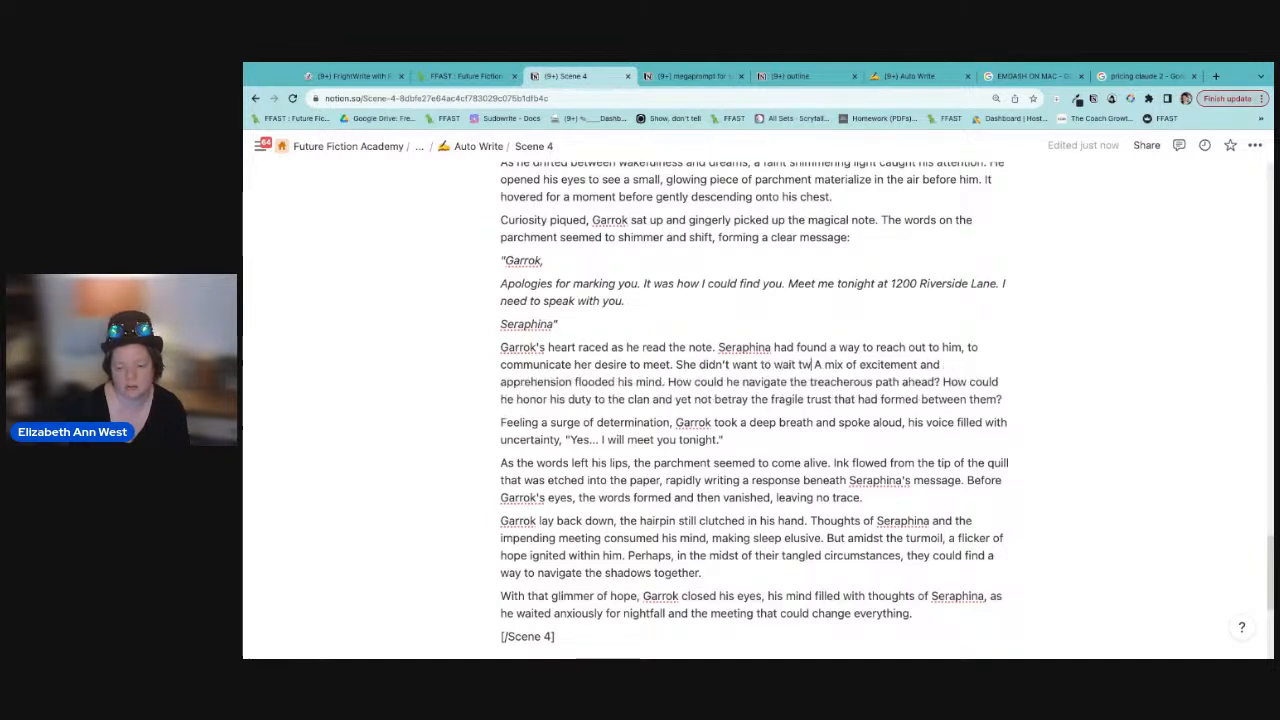
type(" market.")
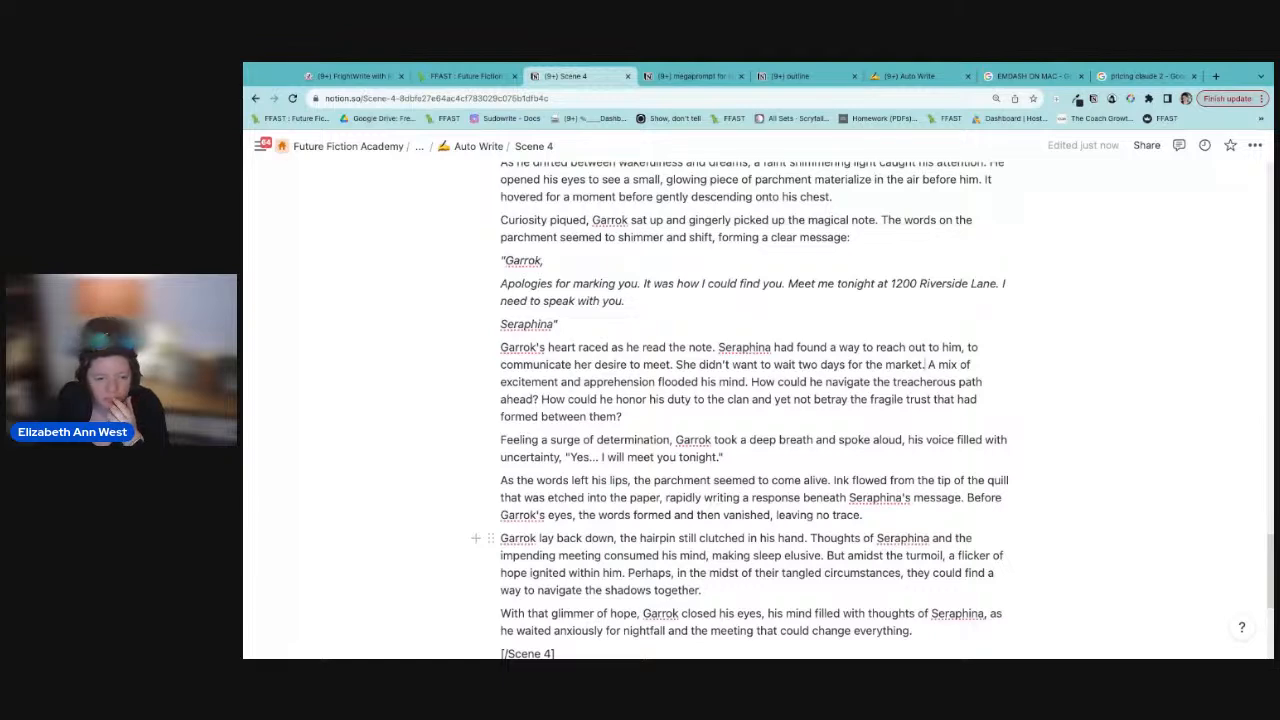
Step: Reword the end of the "Garrok lay back down" paragraph to "he could find a way to save her." and delete the "With that glimmer of hope" paragraph
scroll(755, 400, "down", 1)
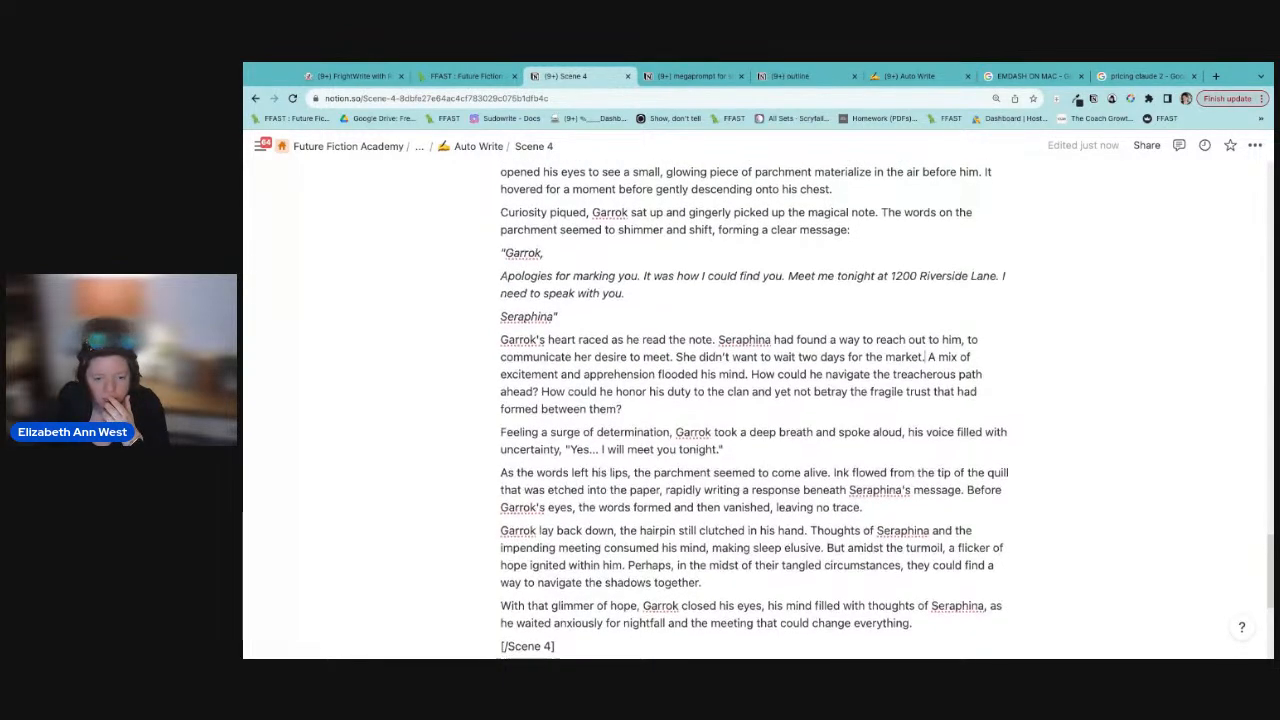
scroll(755, 400, "down", 3)
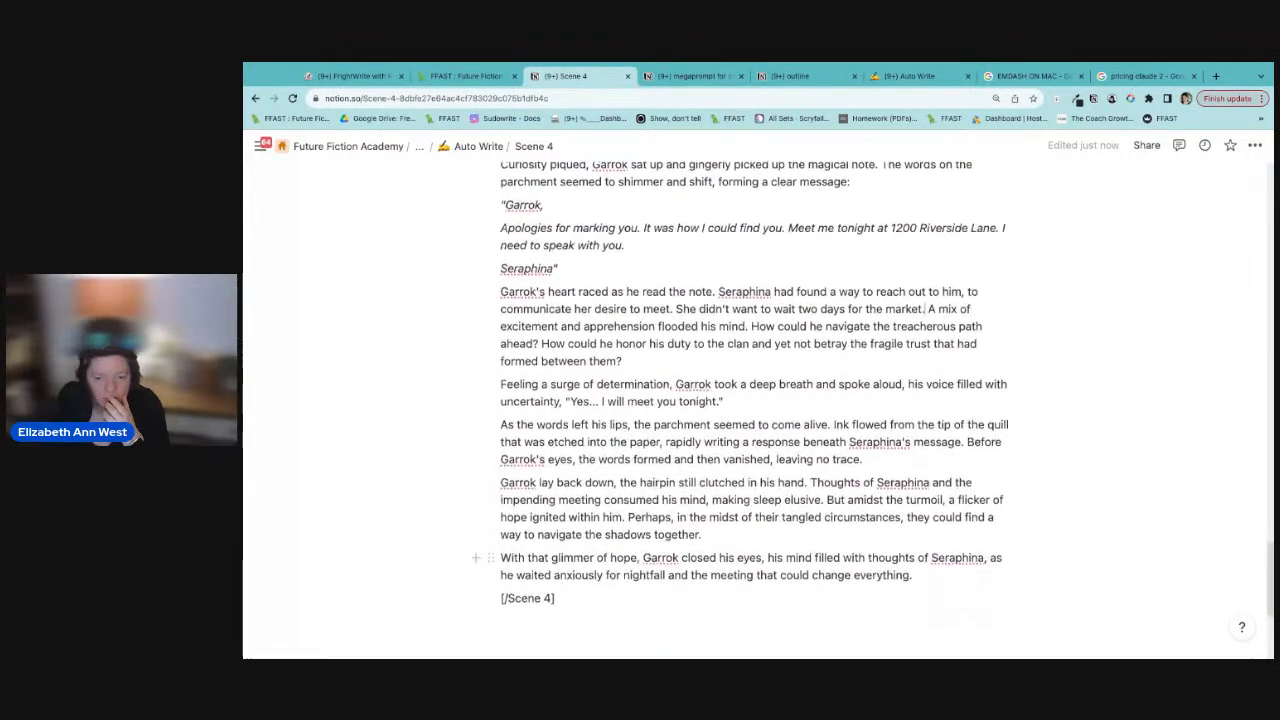
scroll(755, 400, "down", 1)
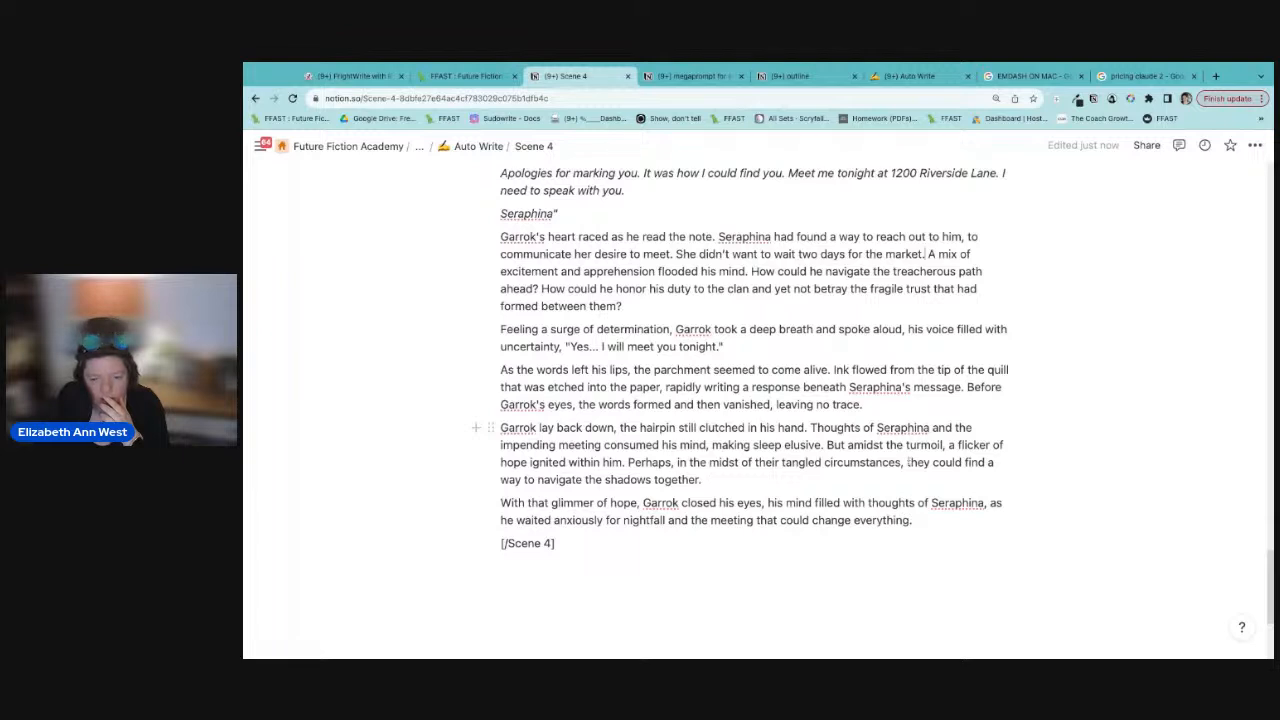
left_click_drag(908, 462, 702, 479)
type("he could")
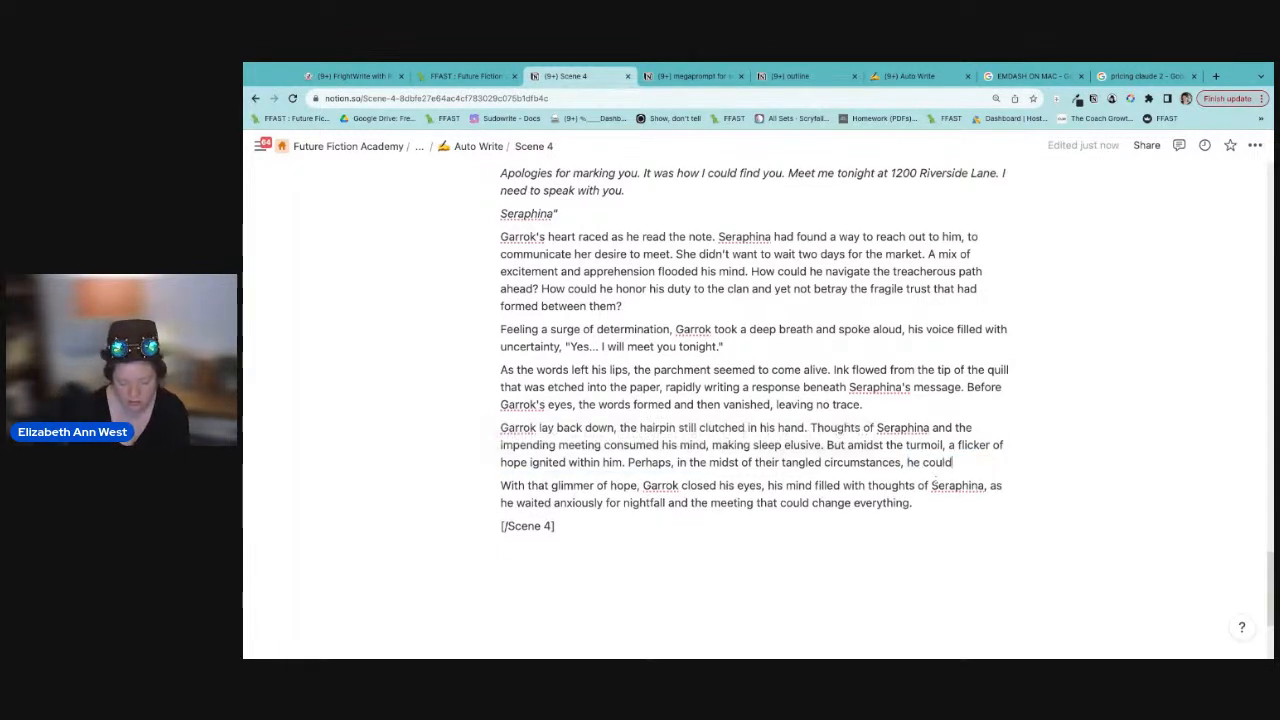
type(" find a way to save her.")
left_click_drag(893, 536, 956, 531)
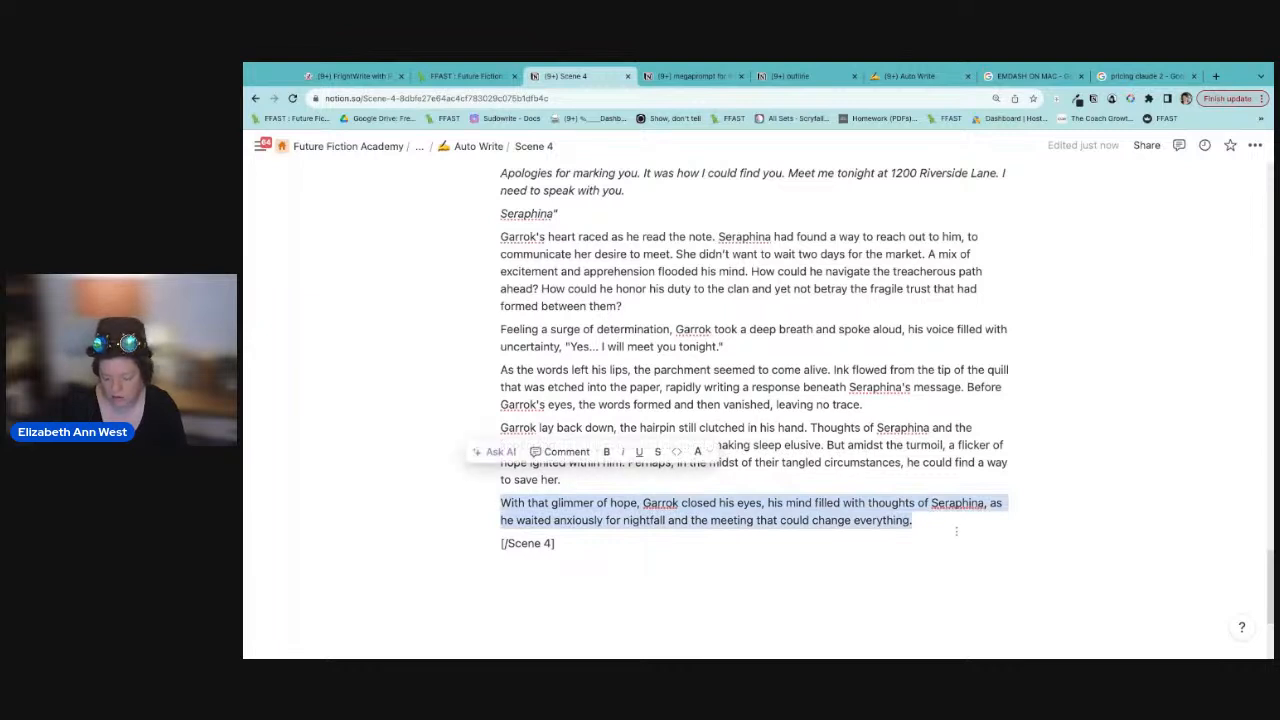
key("BackSpace")
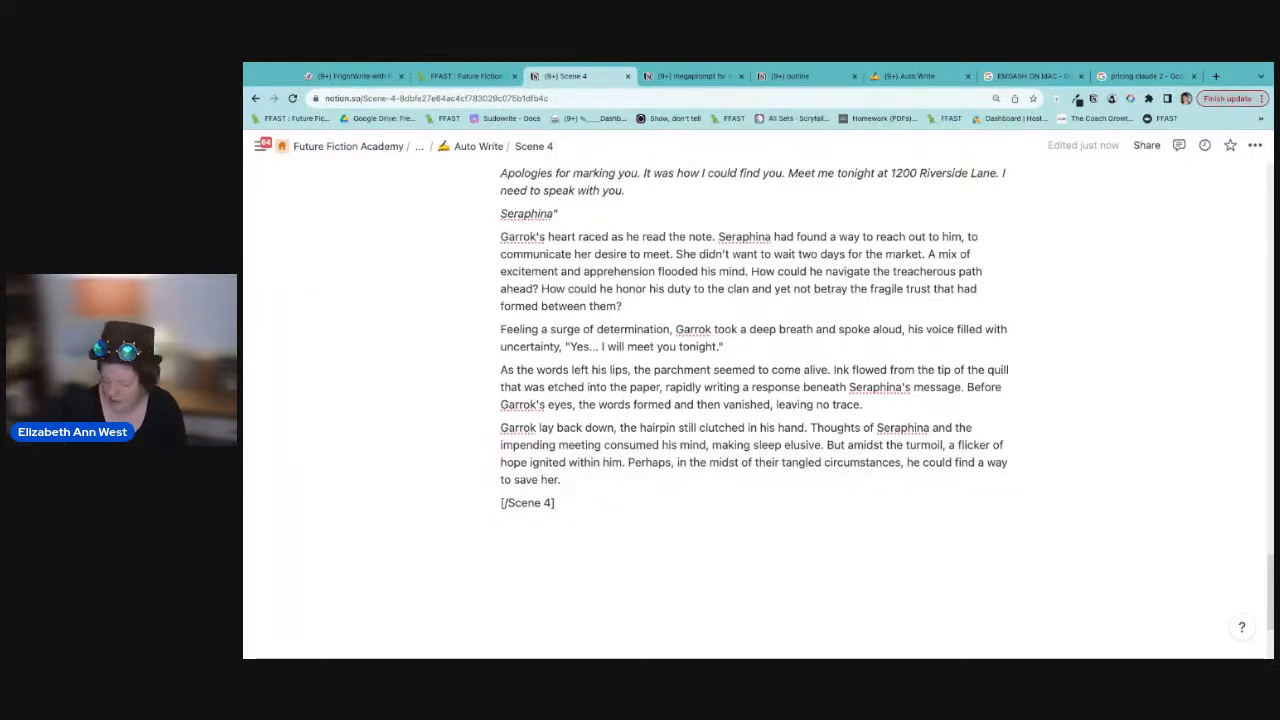
left_click_drag(630, 508, 474, 296)
scroll(511, 460, "up", 20)
scroll(513, 460, "up", 5)
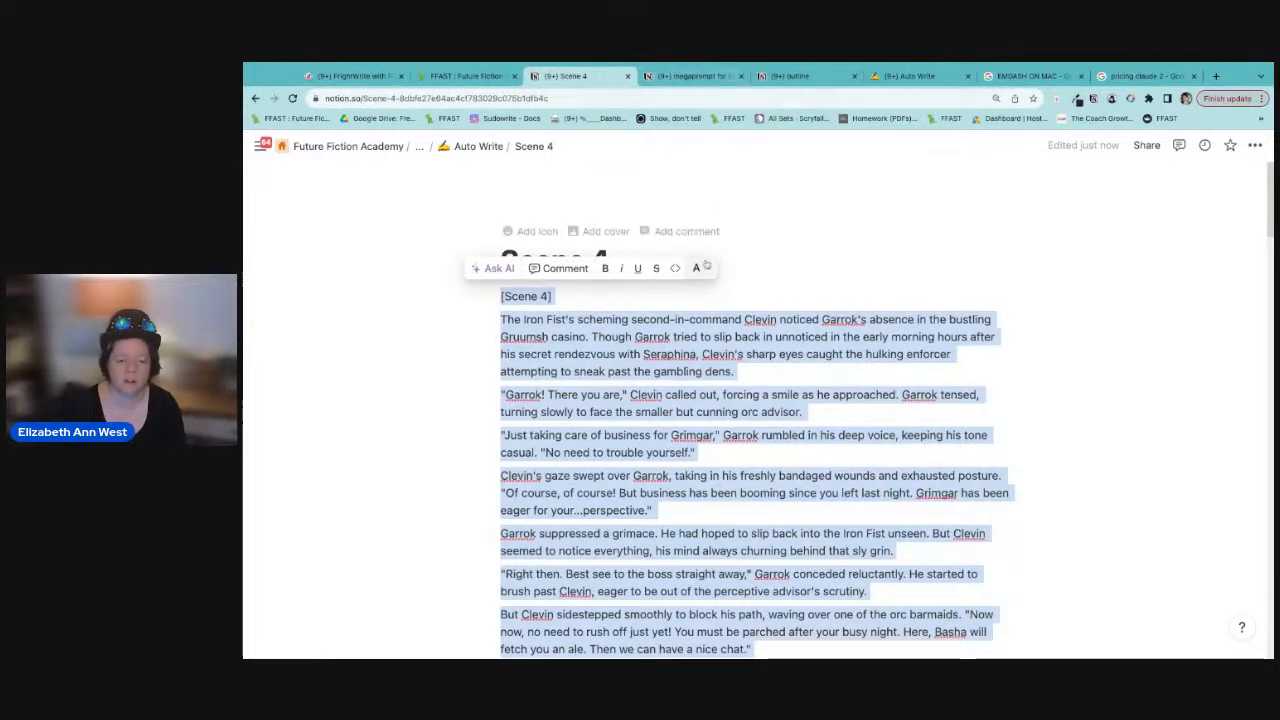
left_click(806, 278)
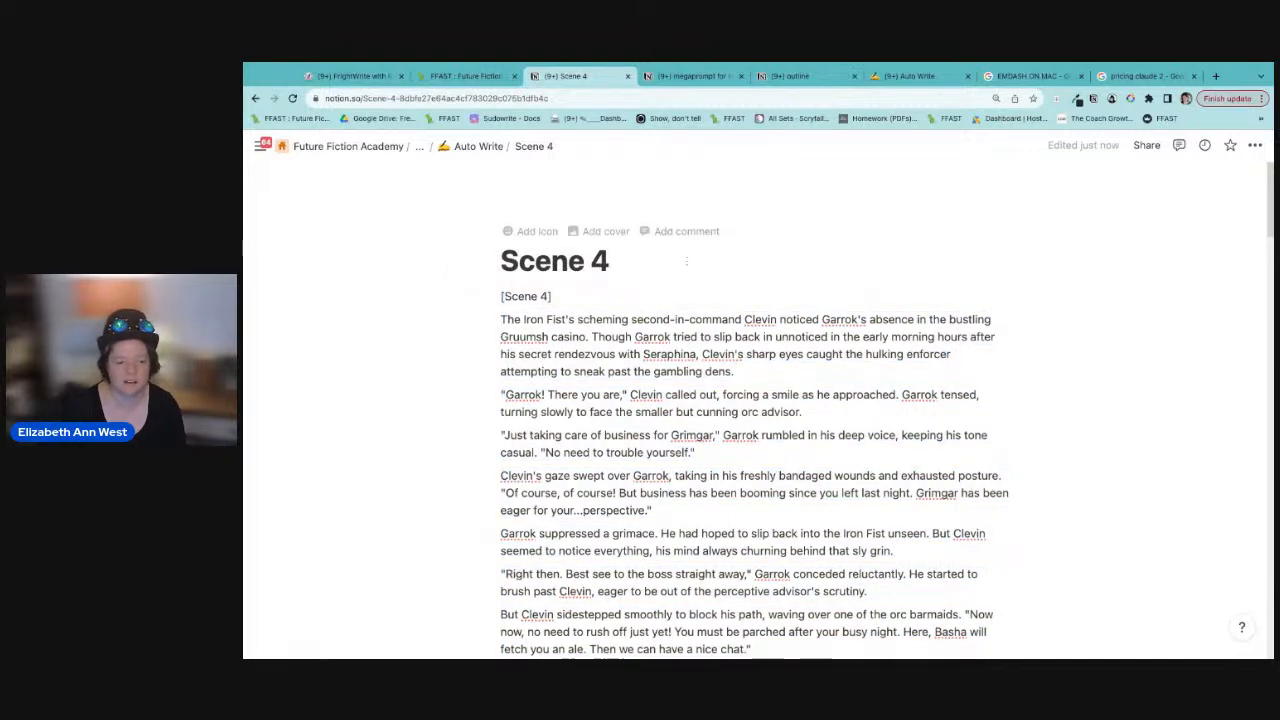
Step: Add an icon to the Scene 4 page and set it to the black pen emoji
left_click(525, 232)
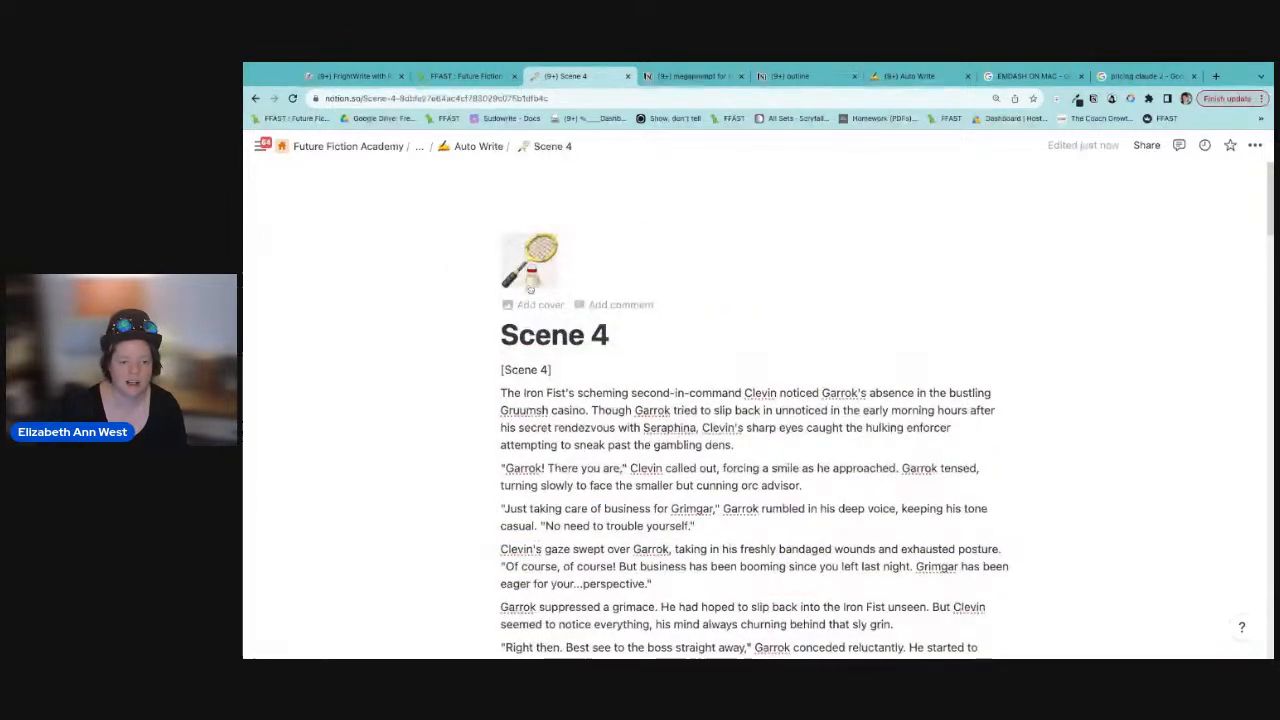
left_click(531, 268)
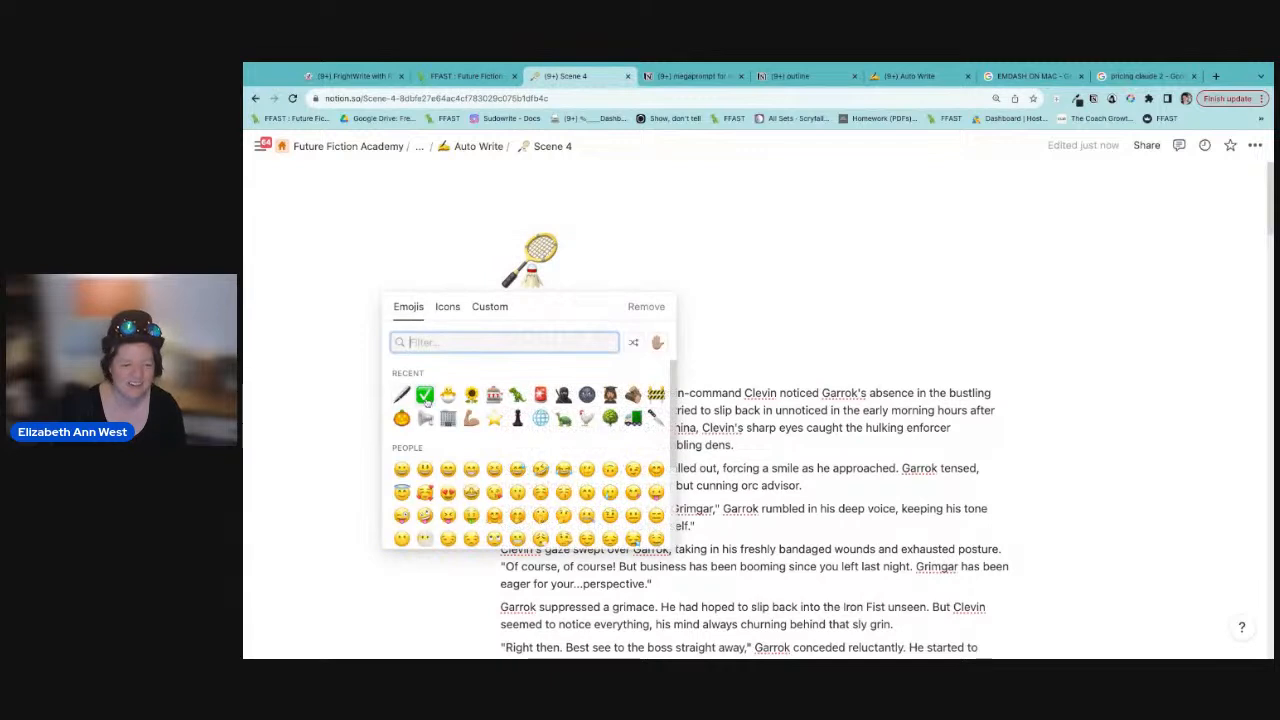
left_click(404, 396)
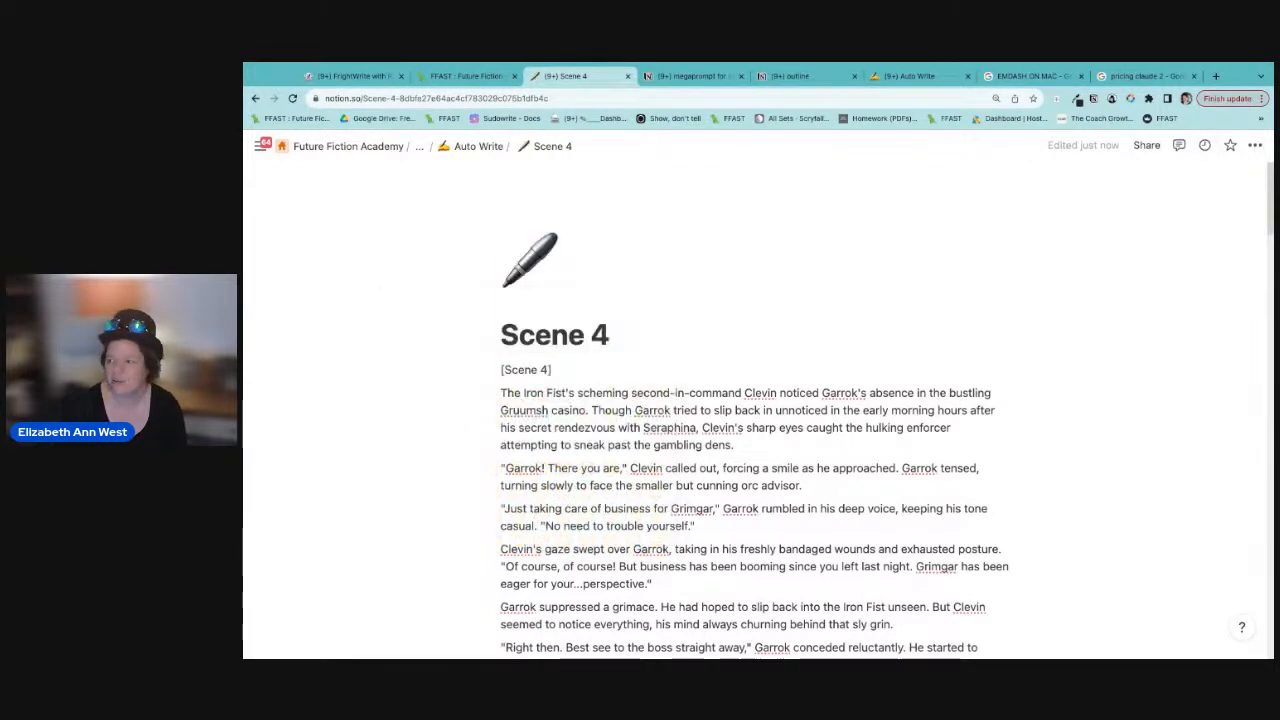
Step: Check the word count of the Scene 4 page
left_click(1256, 145)
scroll(1180, 330, "down", 5)
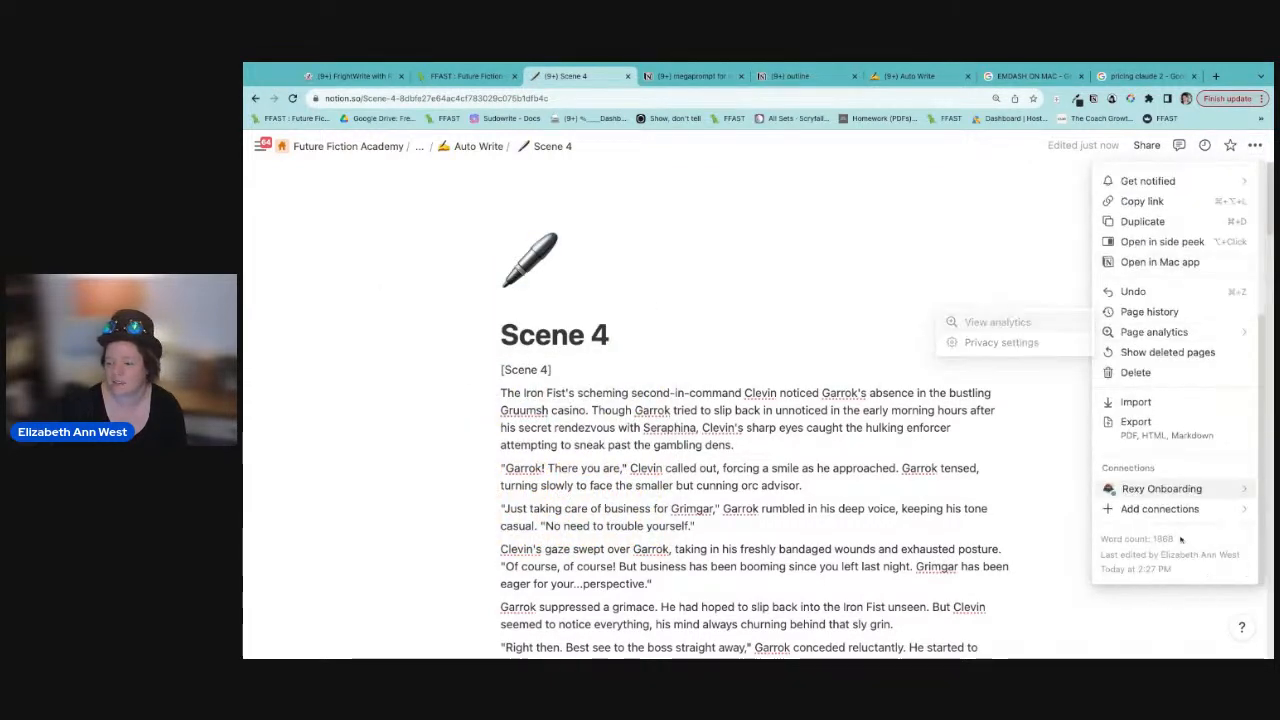
left_click(808, 410)
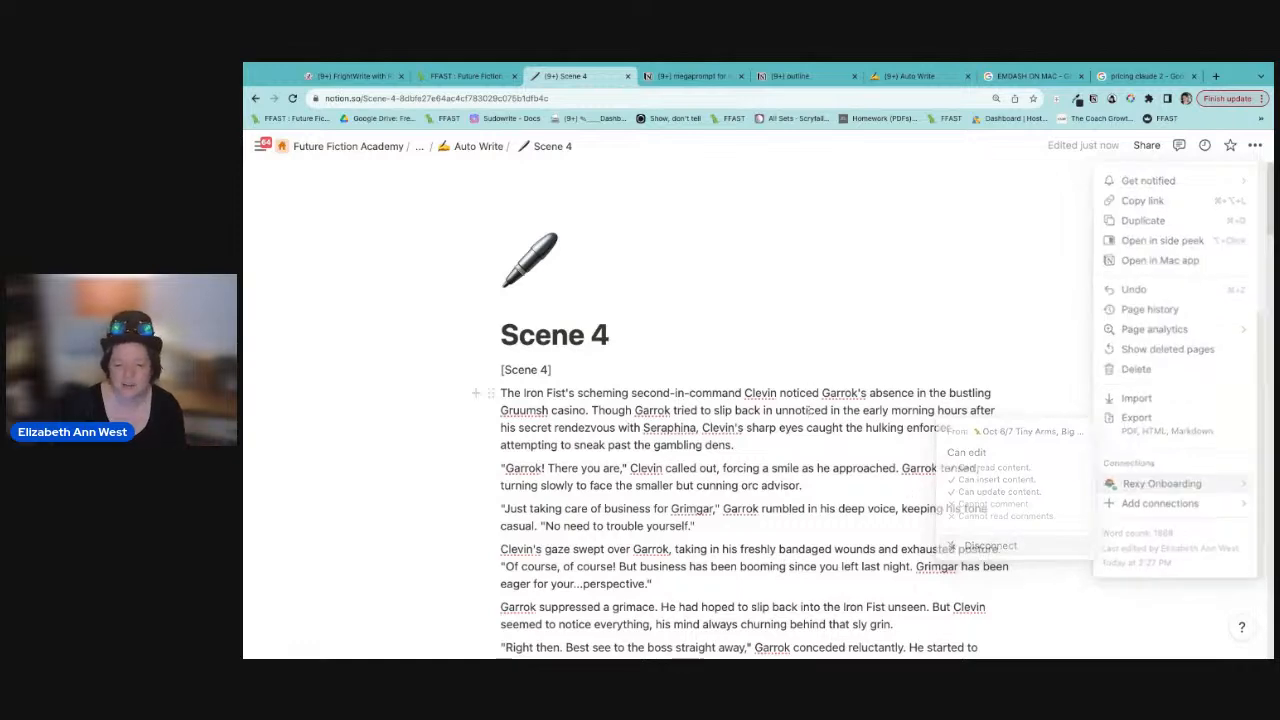
scroll(598, 372, "down", 3)
scroll(812, 415, "up", 3)
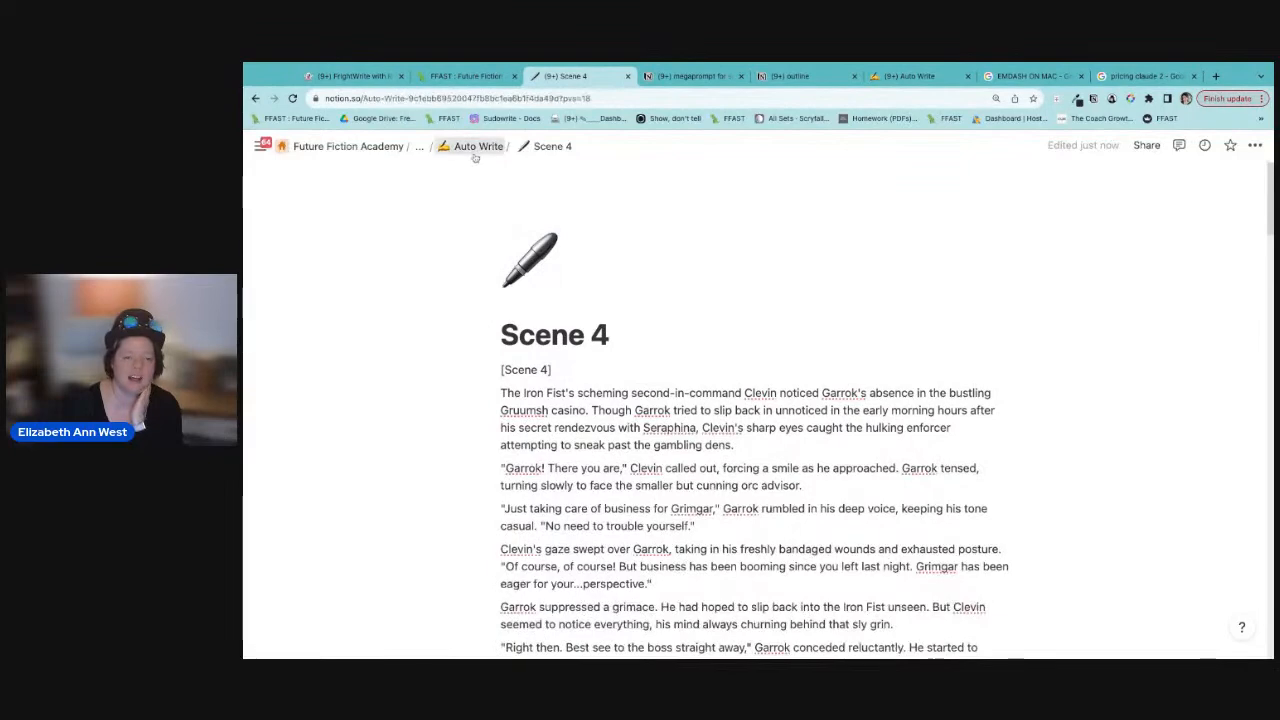
Step: Go to the parent Auto Write page and duplicate the Scene 4 page with the pen icon
left_click(470, 146)
scroll(638, 444, "down", 15)
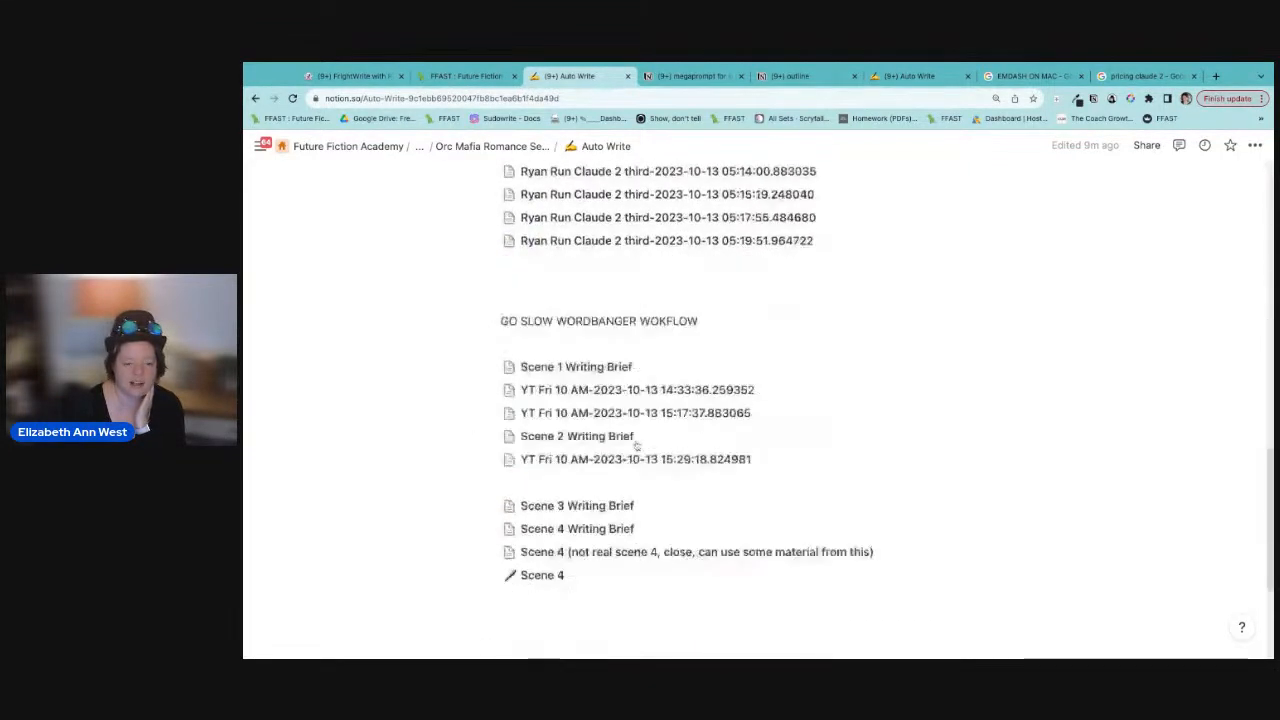
right_click(533, 338)
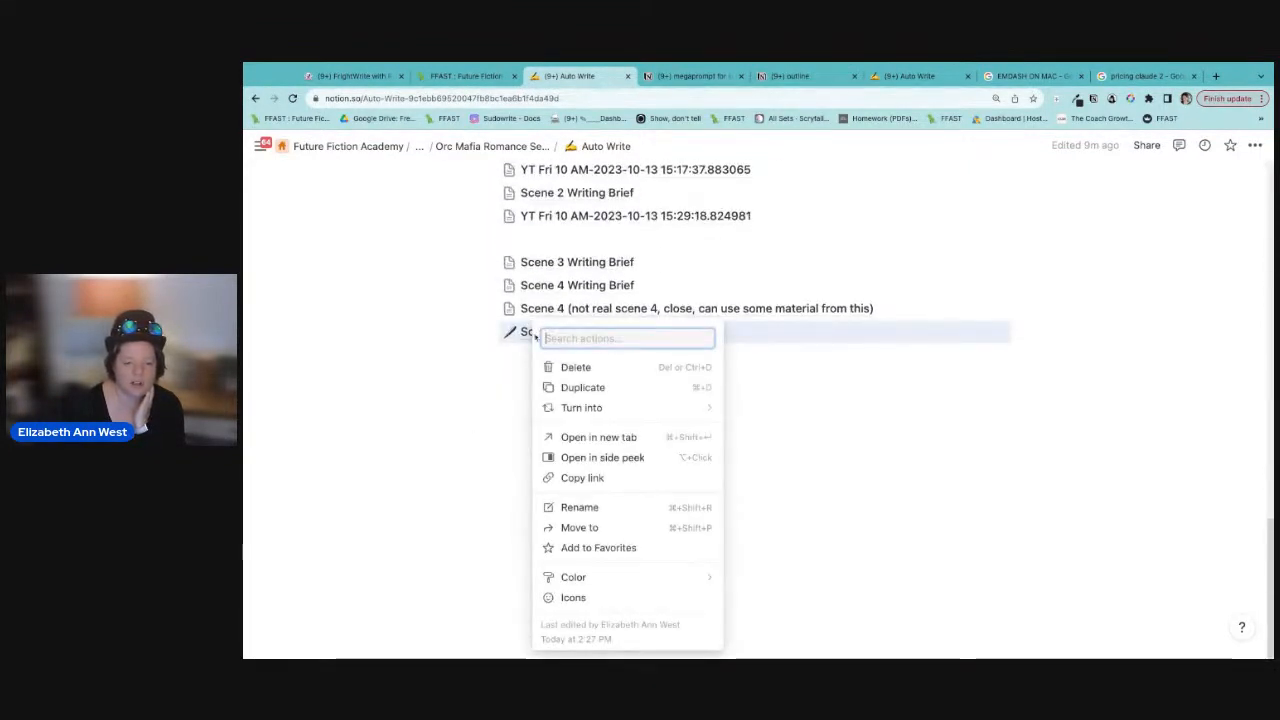
left_click(575, 388)
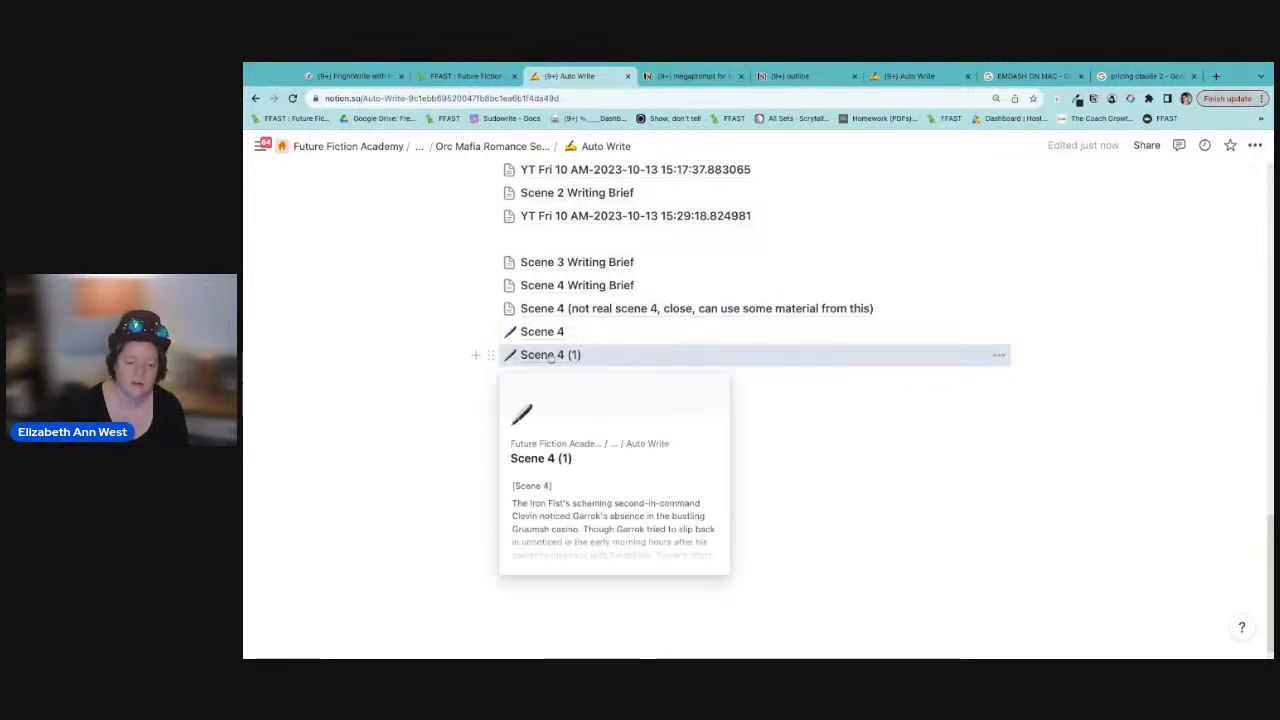
Step: Move the duplicated Scene 4 (1) page to Orc Mafia Romance Series
right_click(551, 358)
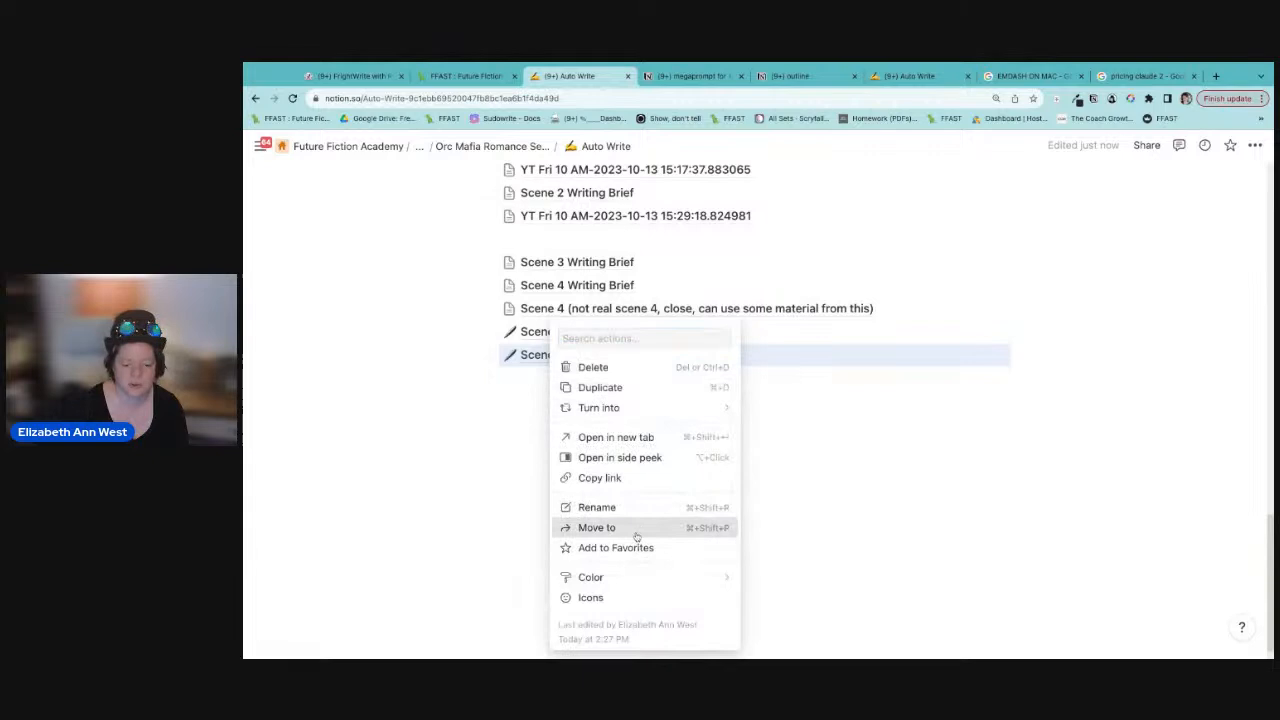
left_click(598, 527)
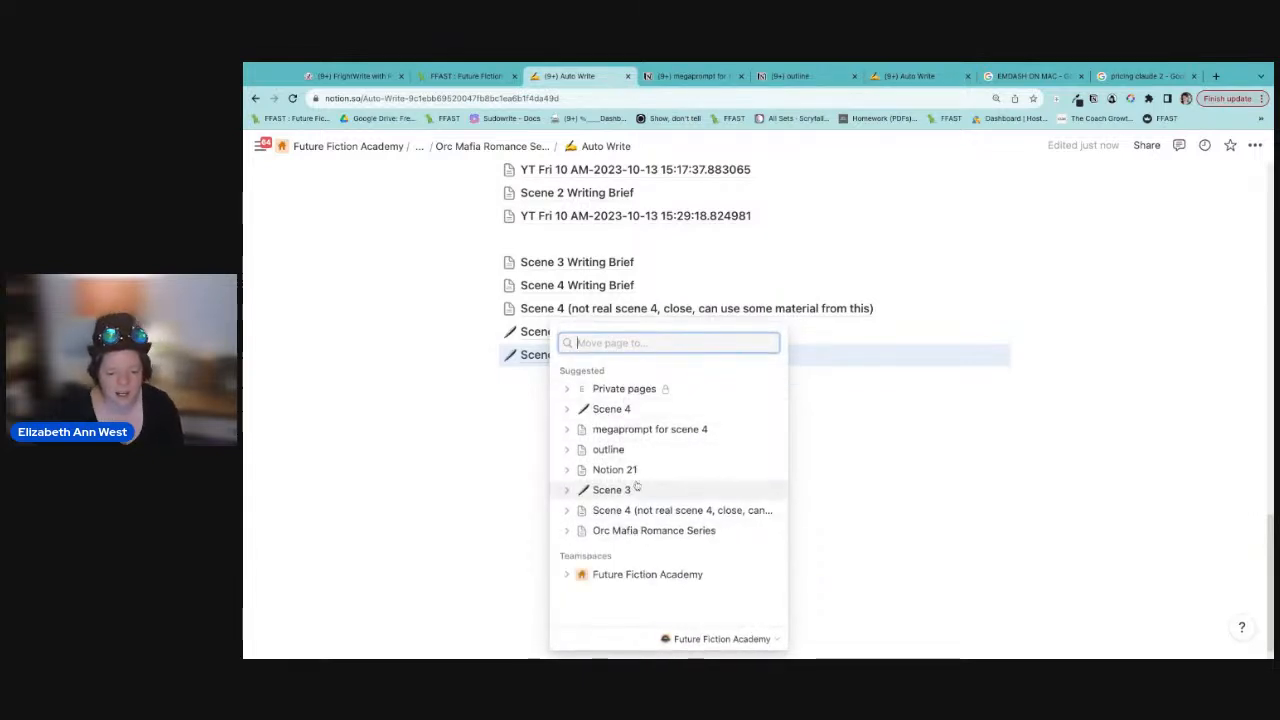
left_click(676, 530)
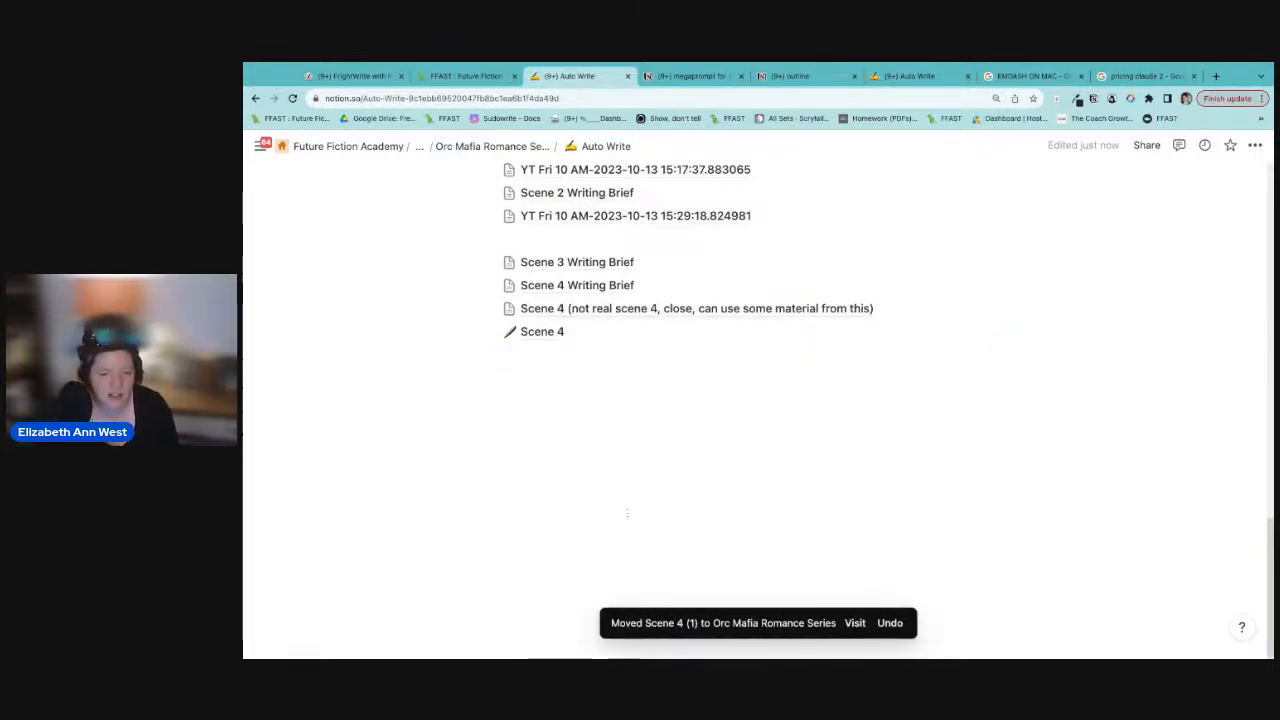
Step: Go to the Orc Mafia Romance Series page and move Scene 4 (1) into the Book Analysis page
left_click_drag(471, 331, 547, 369)
scroll(480, 401, "up", 10)
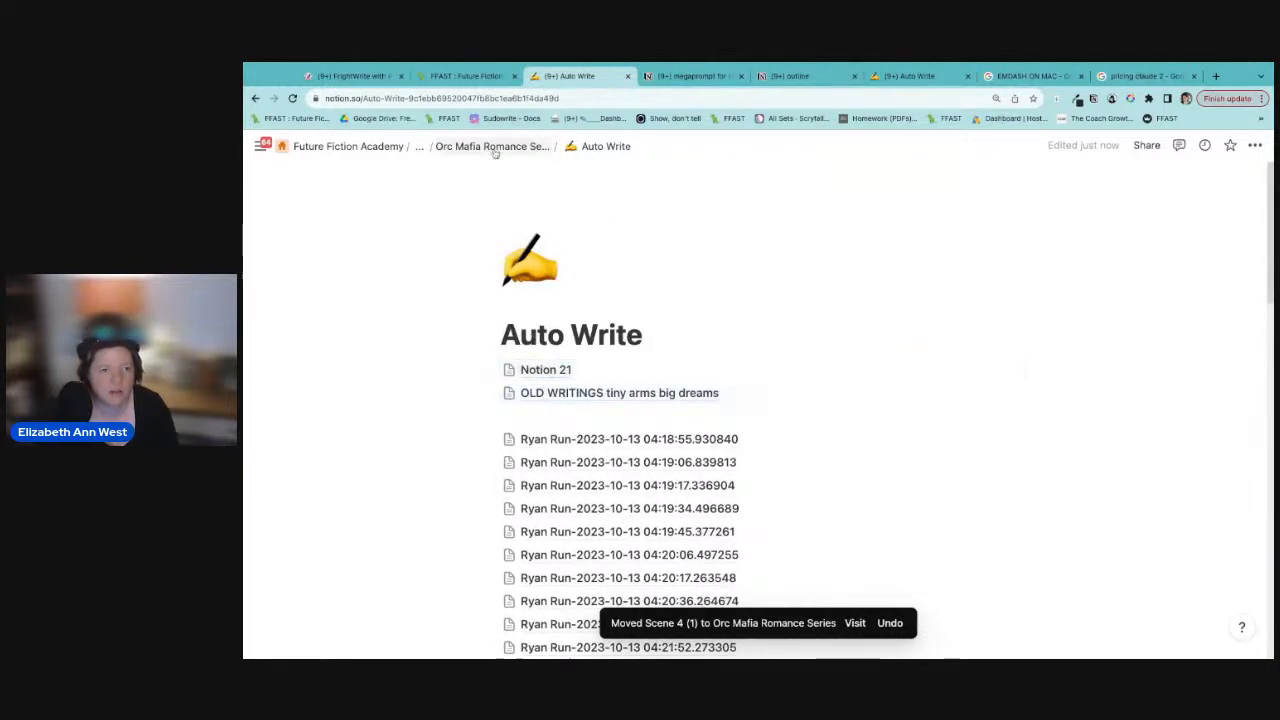
left_click(500, 146)
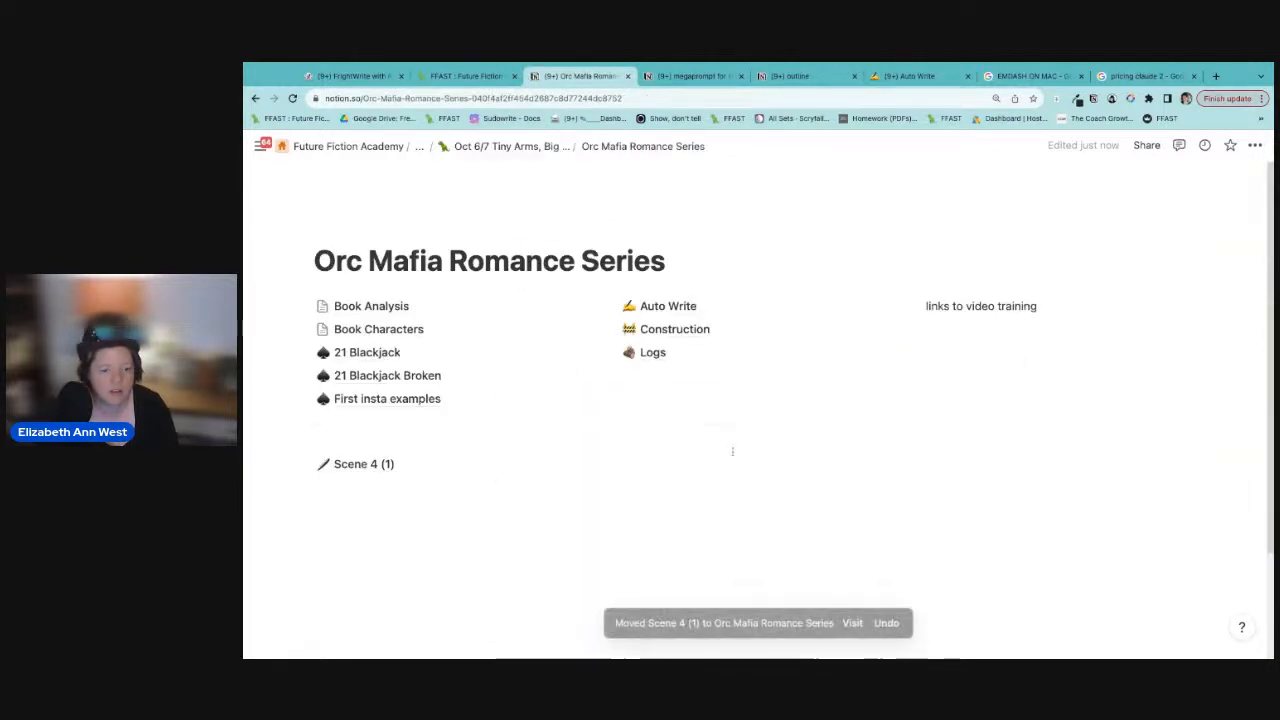
left_click(371, 305)
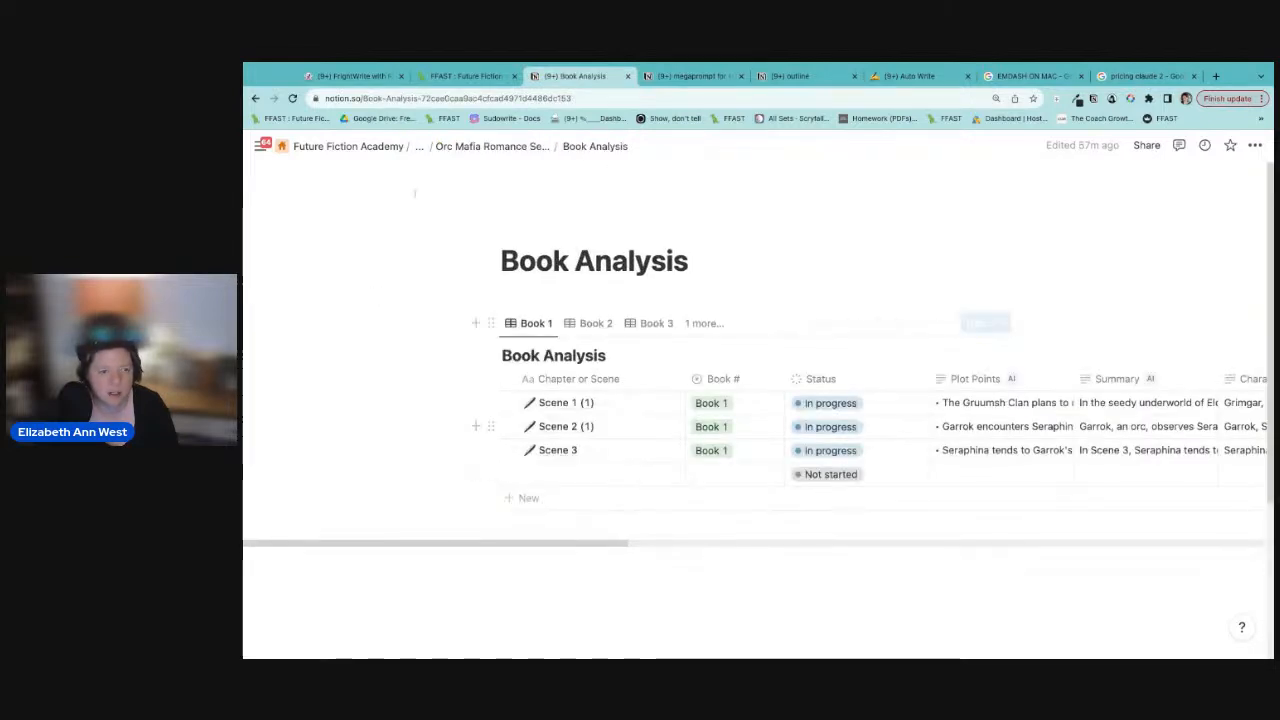
left_click(492, 146)
left_click_drag(380, 472, 380, 308)
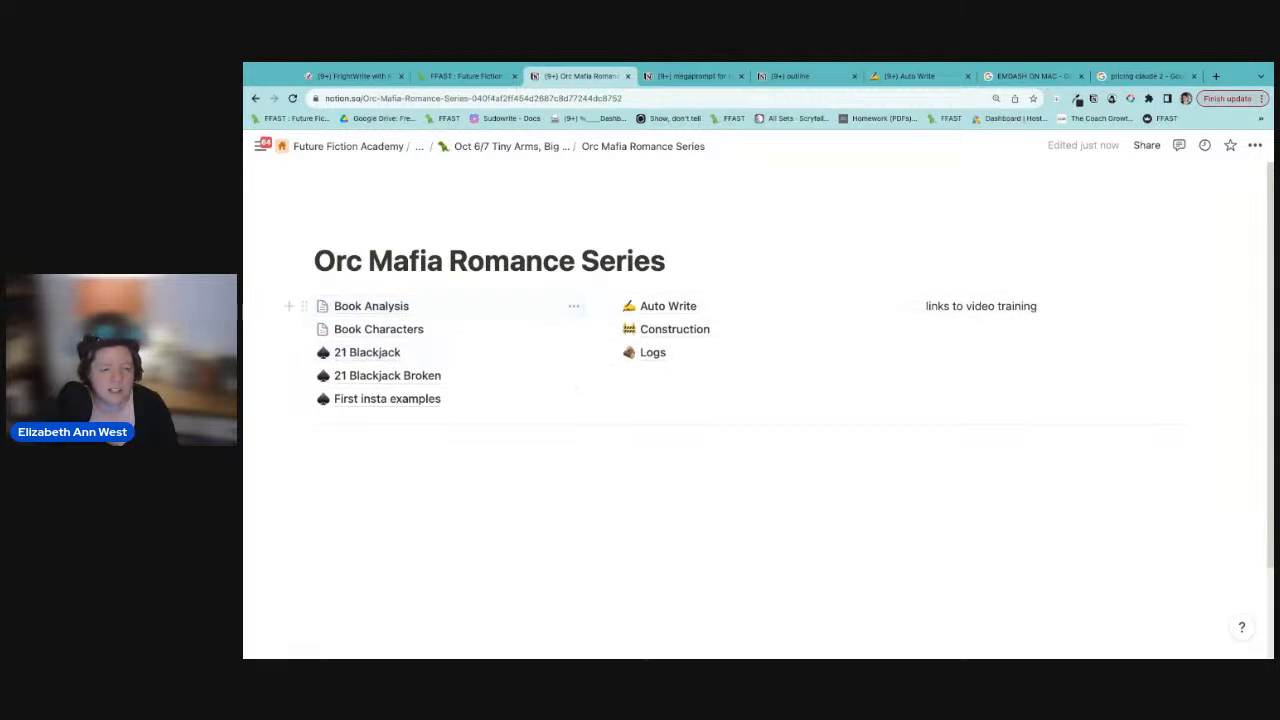
Step: Open Book Analysis and place the Scene 4 (1) page in the Book 1 table as a row below Scene 3
left_click(371, 305)
left_click_drag(551, 588, 563, 480)
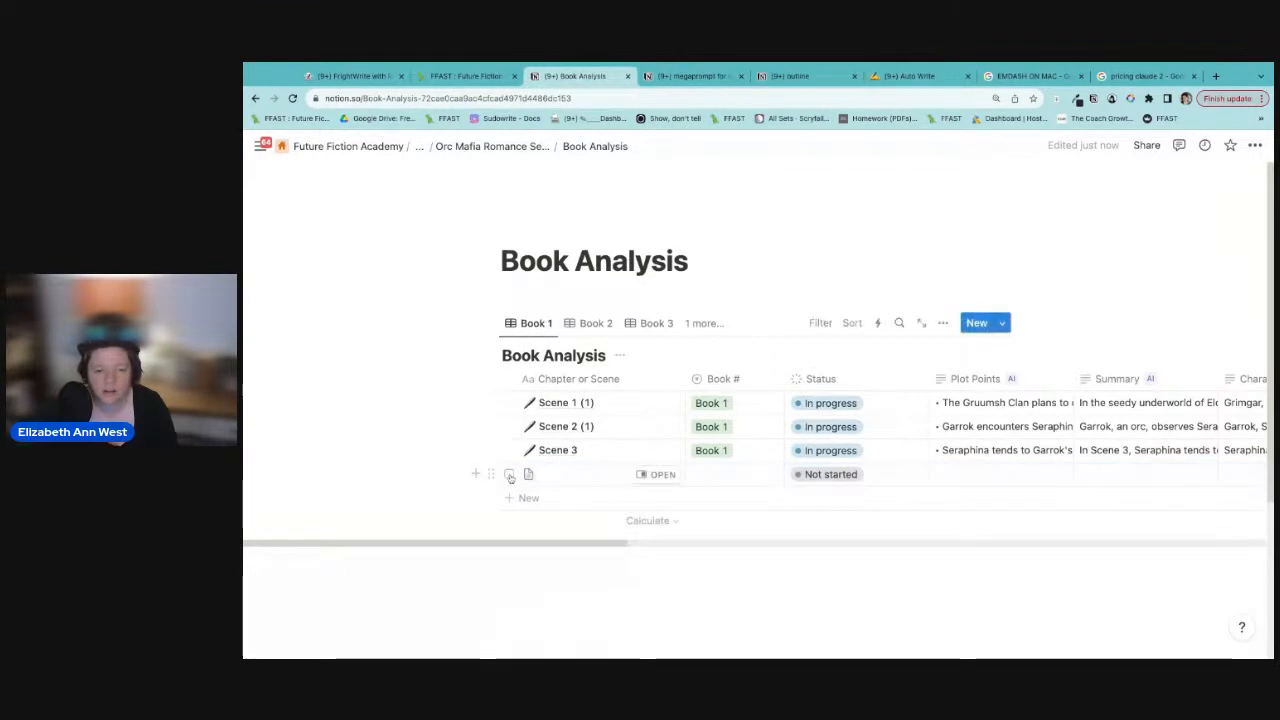
left_click(560, 479)
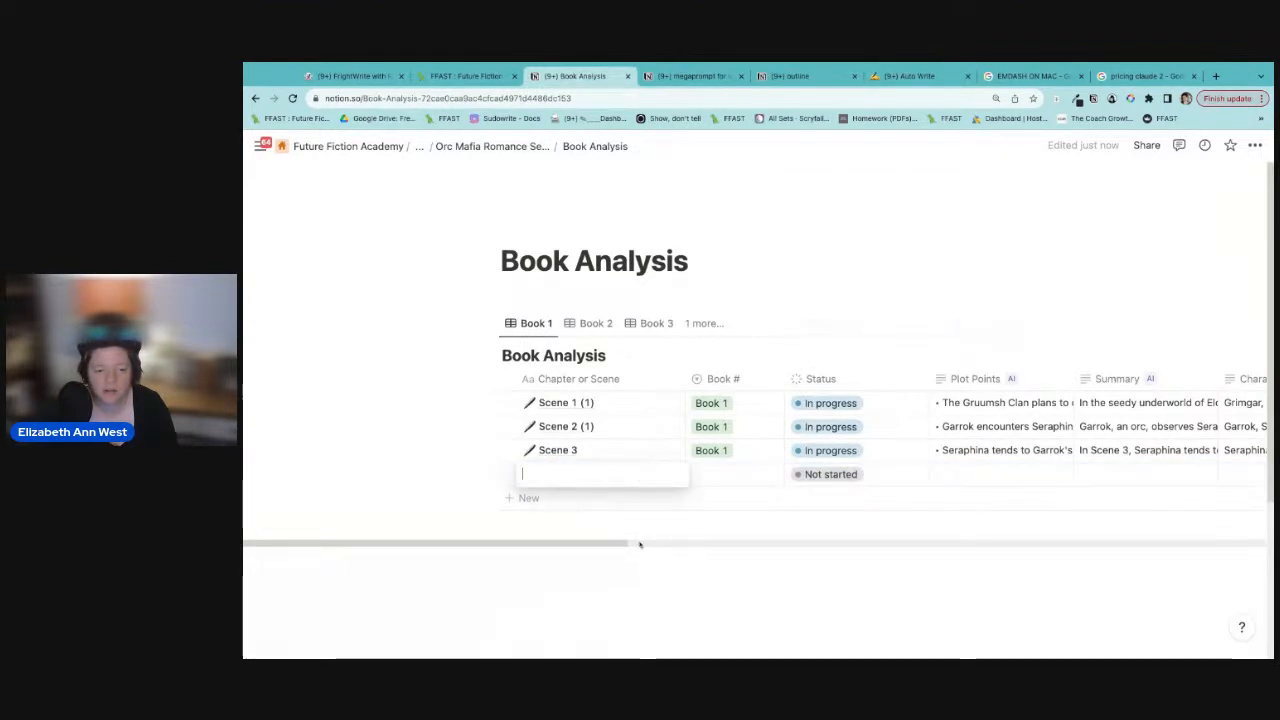
left_click(660, 474)
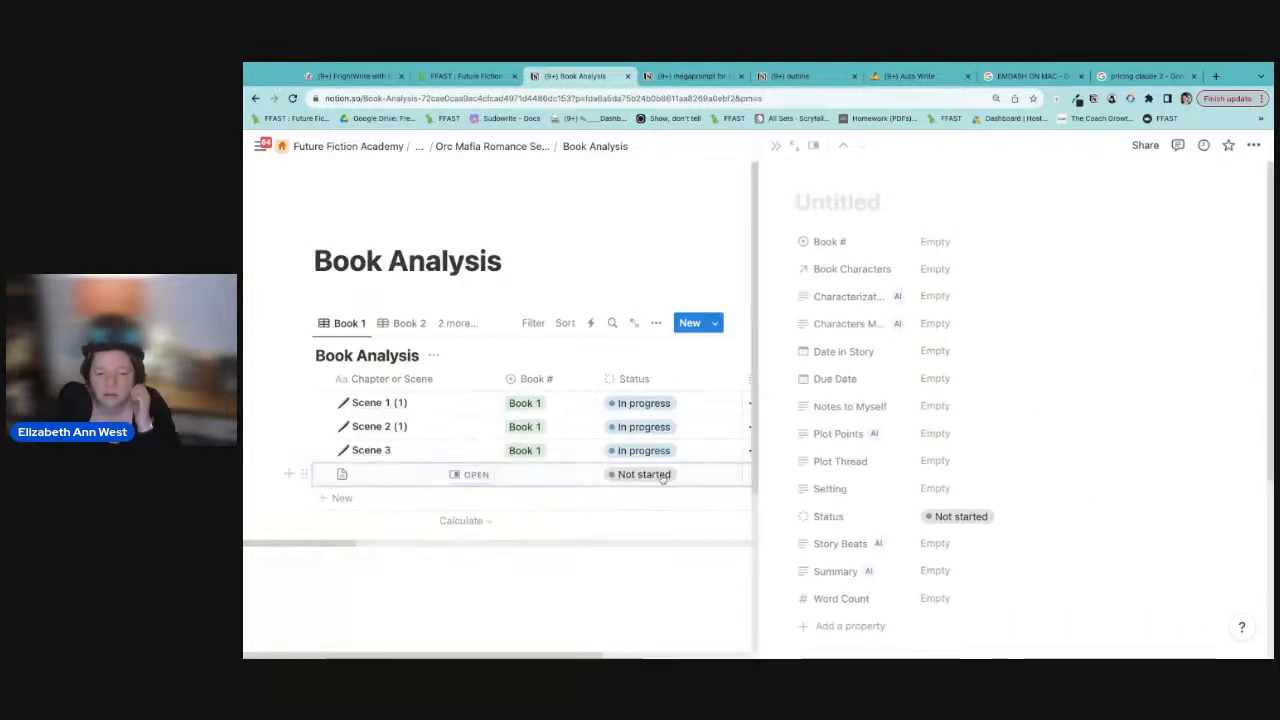
scroll(930, 490, "down", 3)
left_click_drag(831, 449, 440, 490)
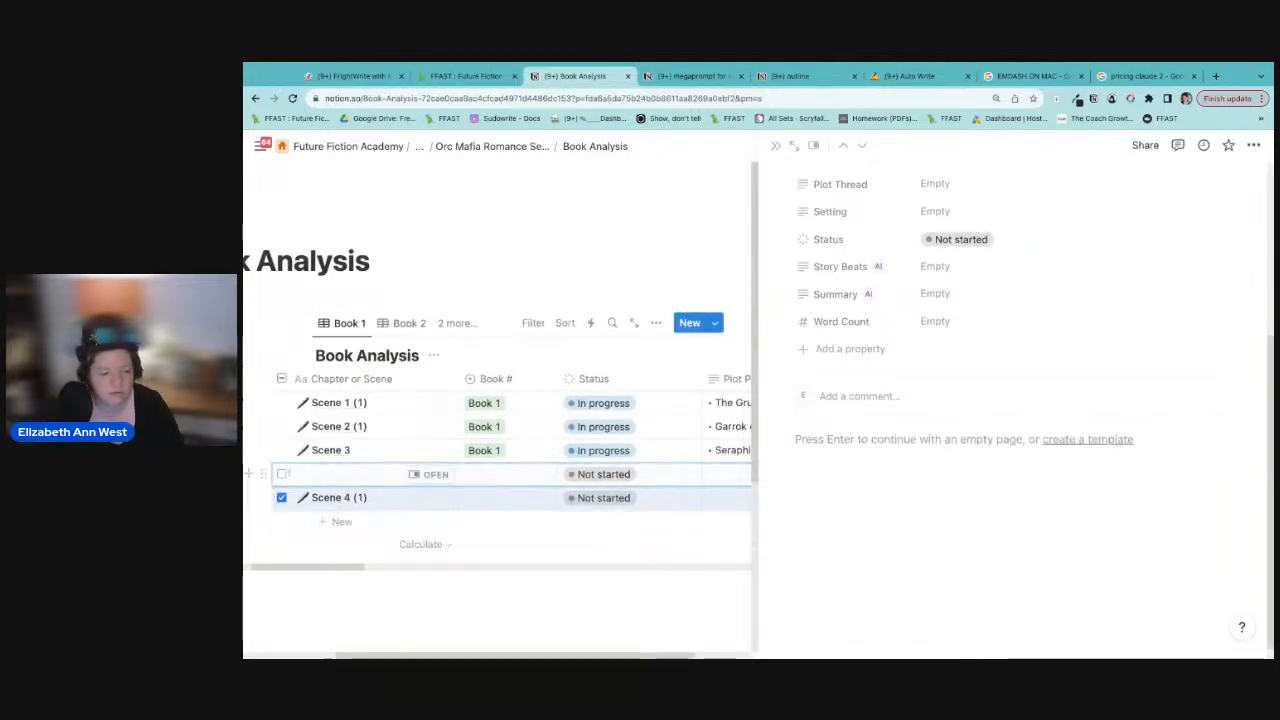
Step: Delete the empty untitled row above Scene 4 (1) and close the row's side preview
left_click(264, 474)
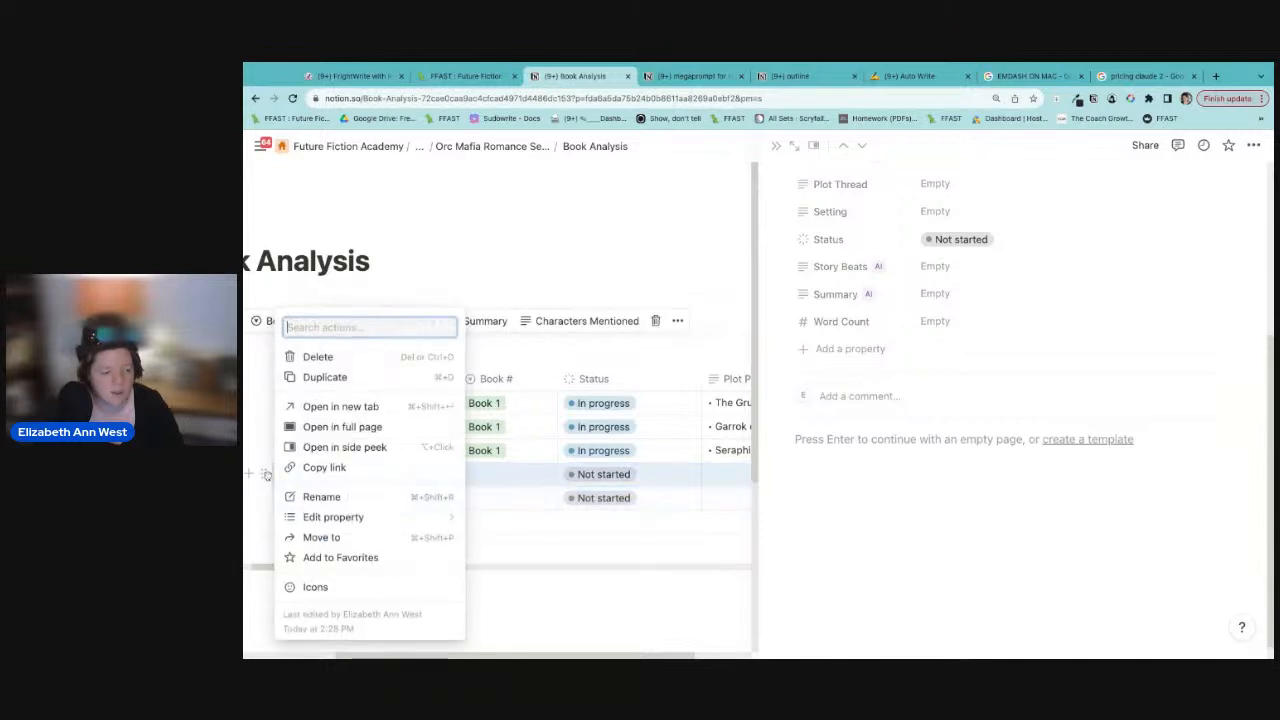
left_click(316, 357)
left_click(535, 582)
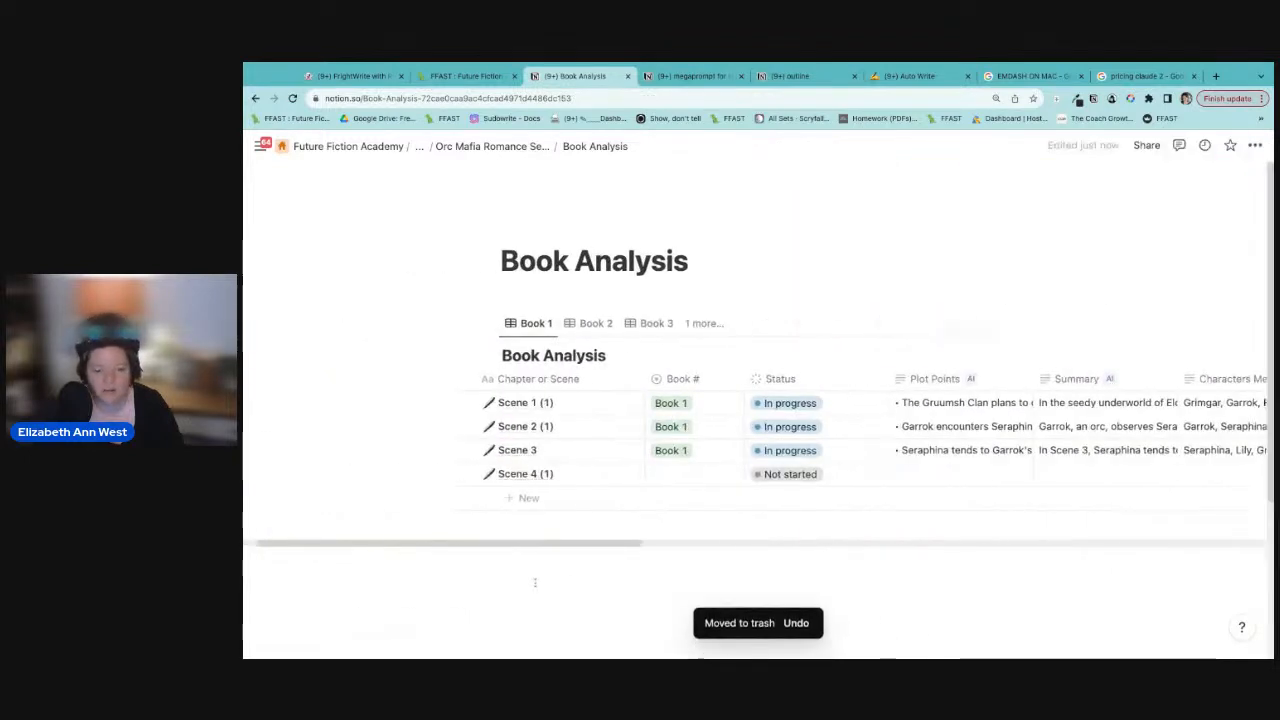
Step: Assign the Scene 4 (1) row to Book 1 and set its status to In progress
left_click(726, 480)
left_click(700, 521)
left_click(810, 476)
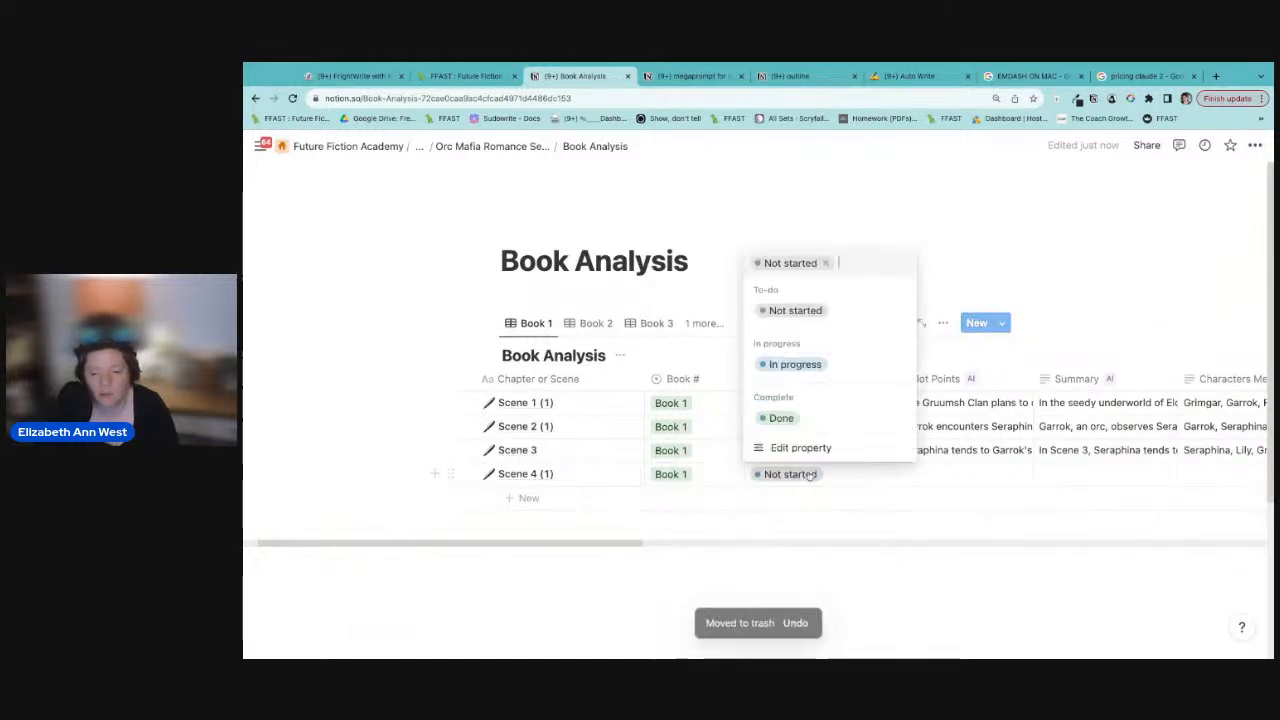
left_click(797, 366)
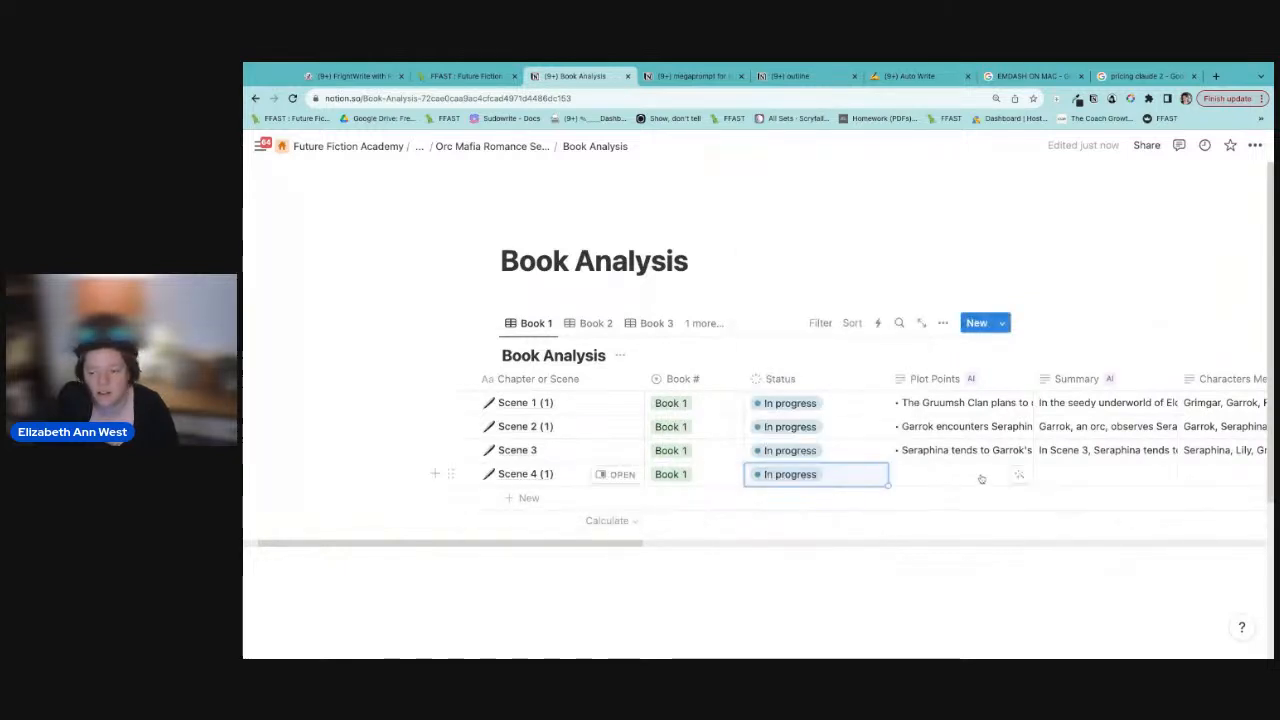
Step: Generate the AI Plot Points and Summary for the Scene 4 (1) row, reading through the plot points
left_click(1018, 474)
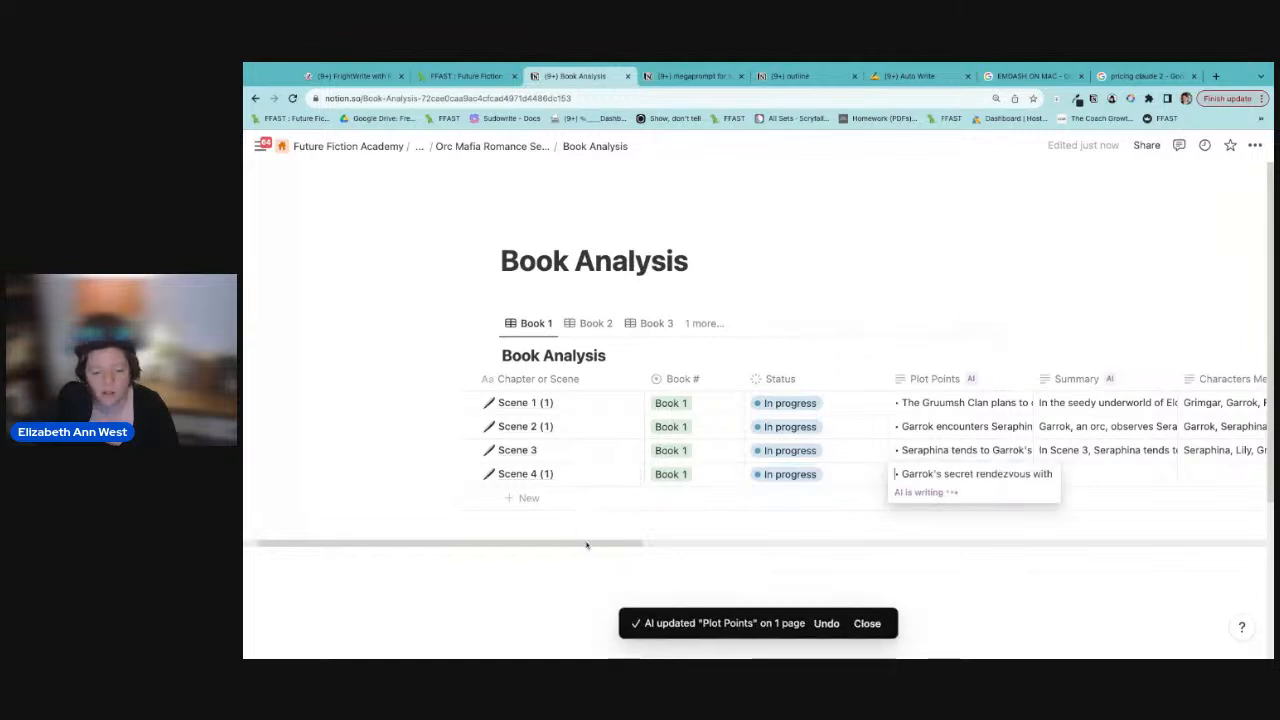
left_click_drag(622, 545, 674, 545)
left_click(814, 476)
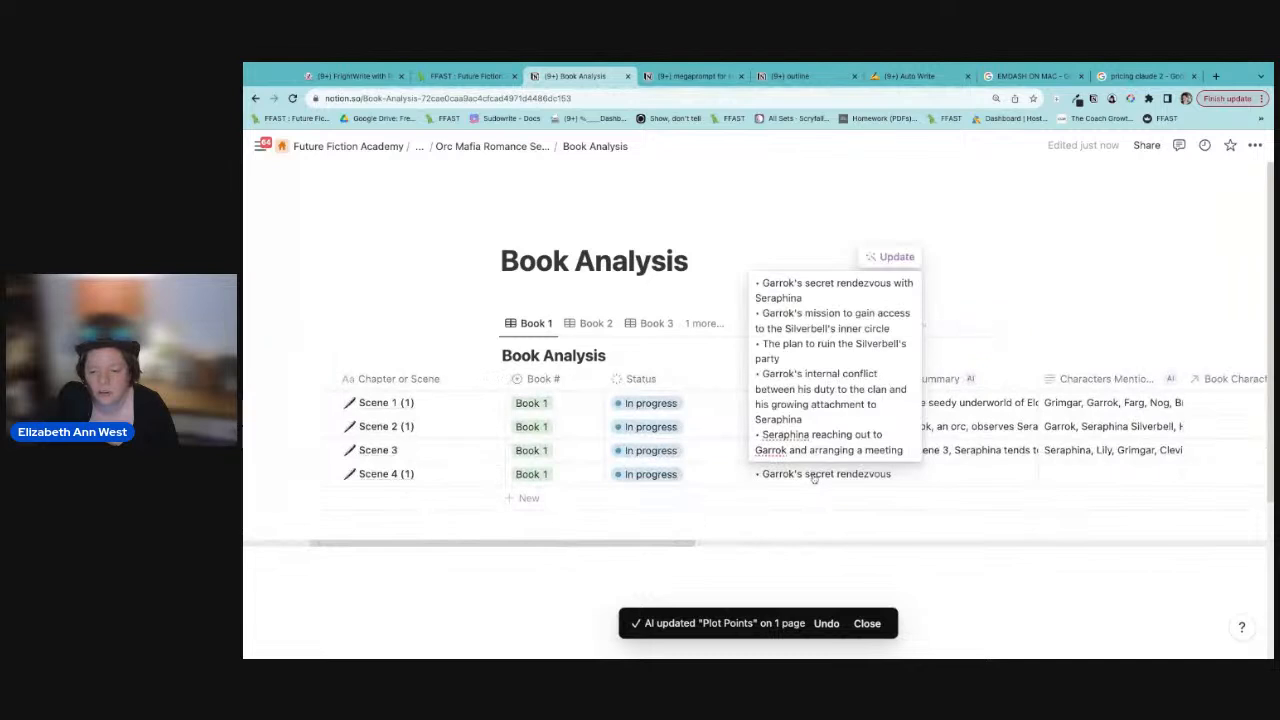
key("Escape")
left_click(1023, 476)
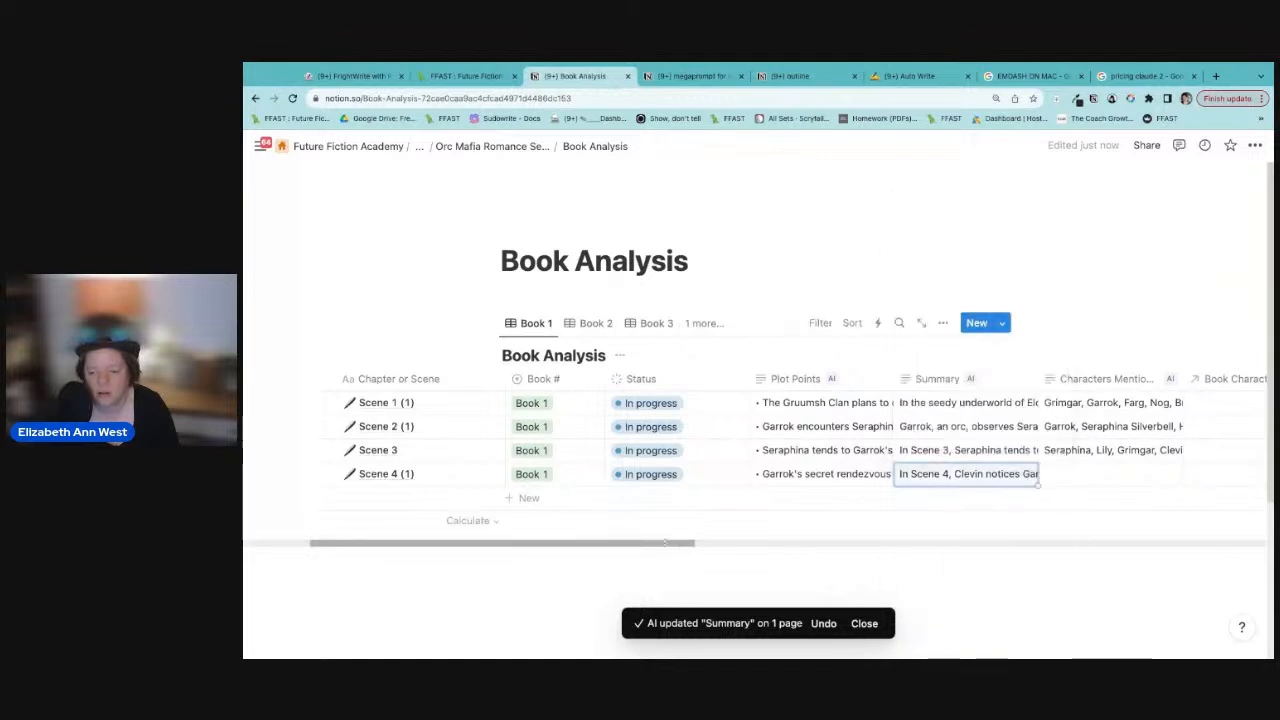
Step: Generate the AI Characters Mentioned, Characterization and Story Beats for Scene 4 (1), and read through the story beats
scroll(700, 450, "right", 8)
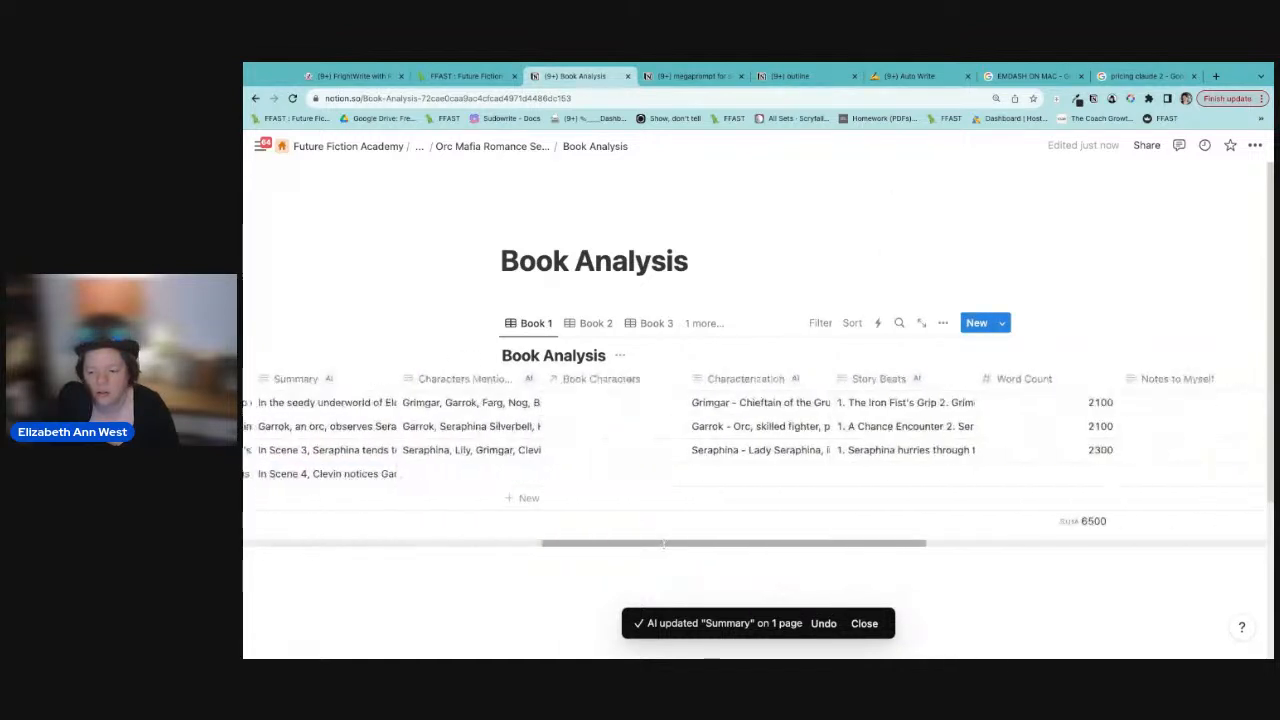
left_click(700, 476)
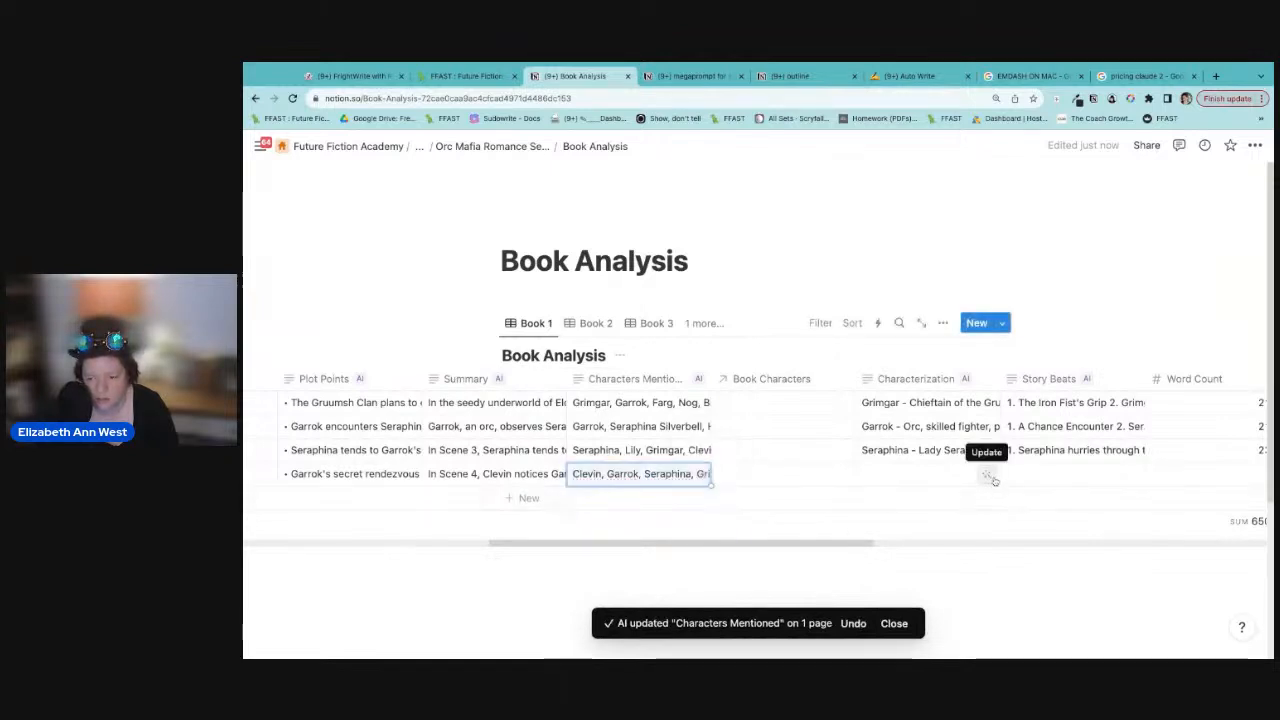
left_click(988, 450)
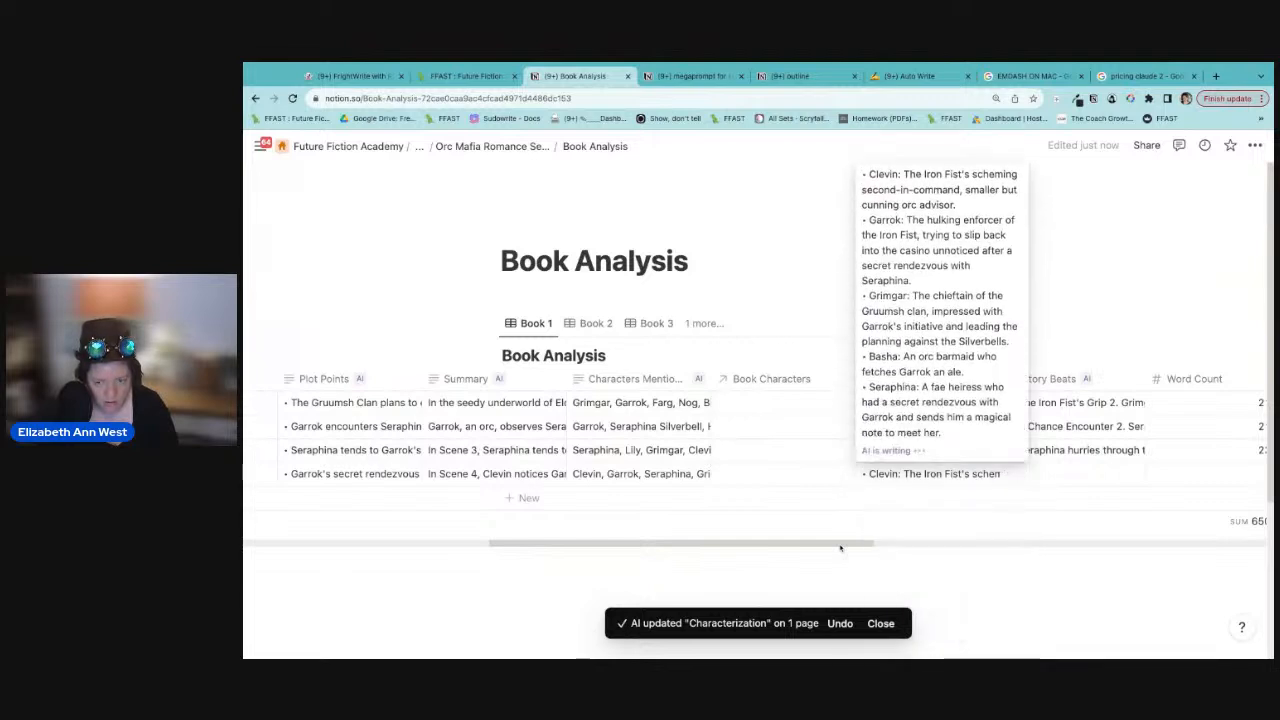
left_click(1136, 478)
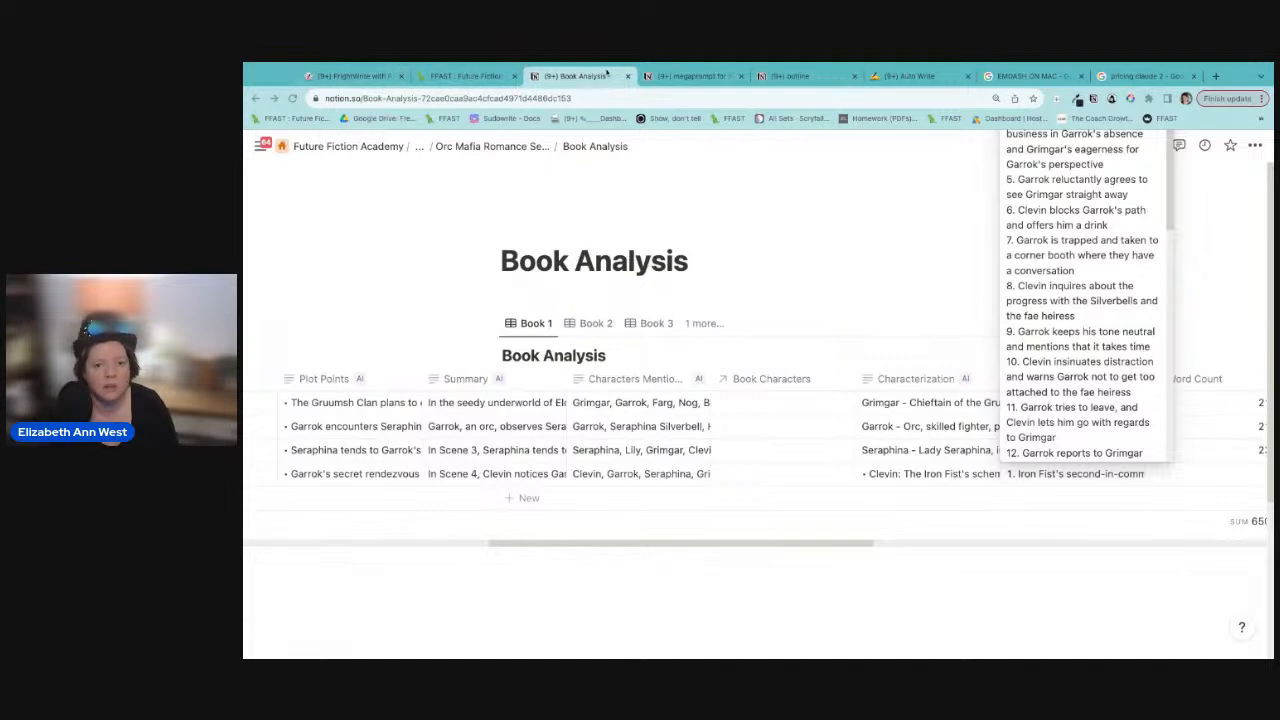
scroll(1104, 446, "down", 5)
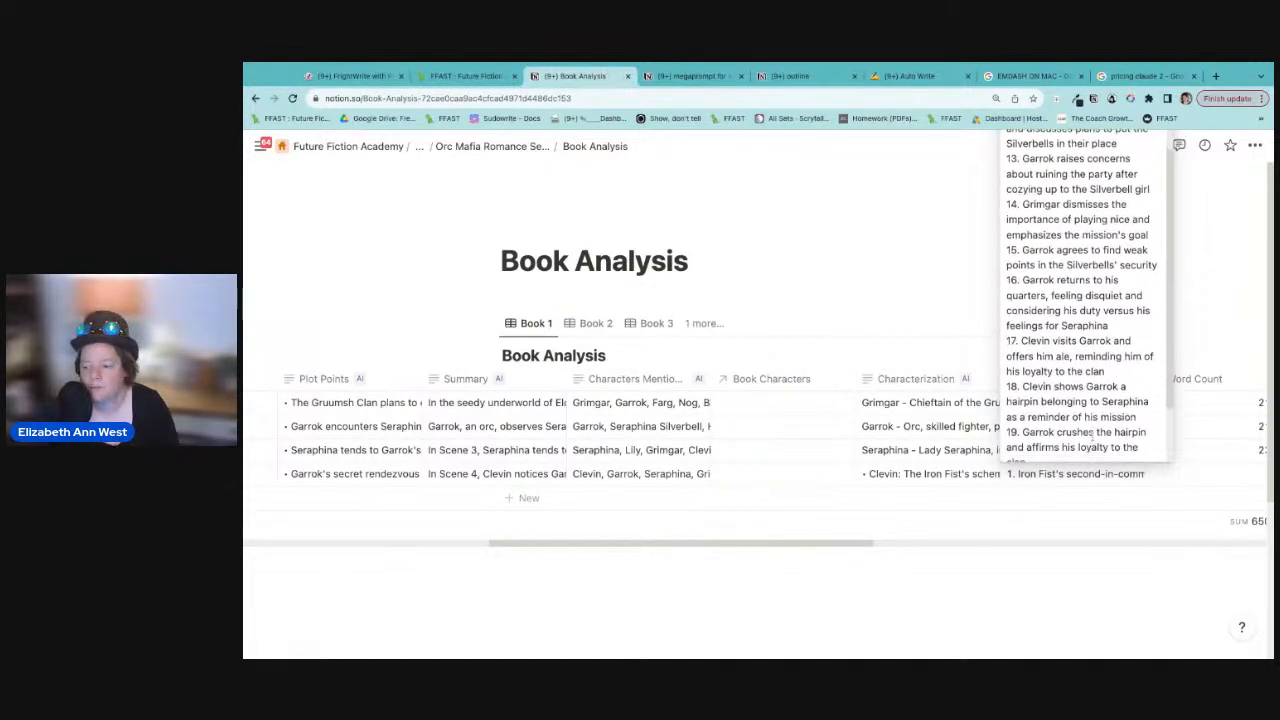
key("Escape")
Step: Enter 1850 as the Word Count of the Scene 4 (1) row
left_click_drag(687, 545, 879, 545)
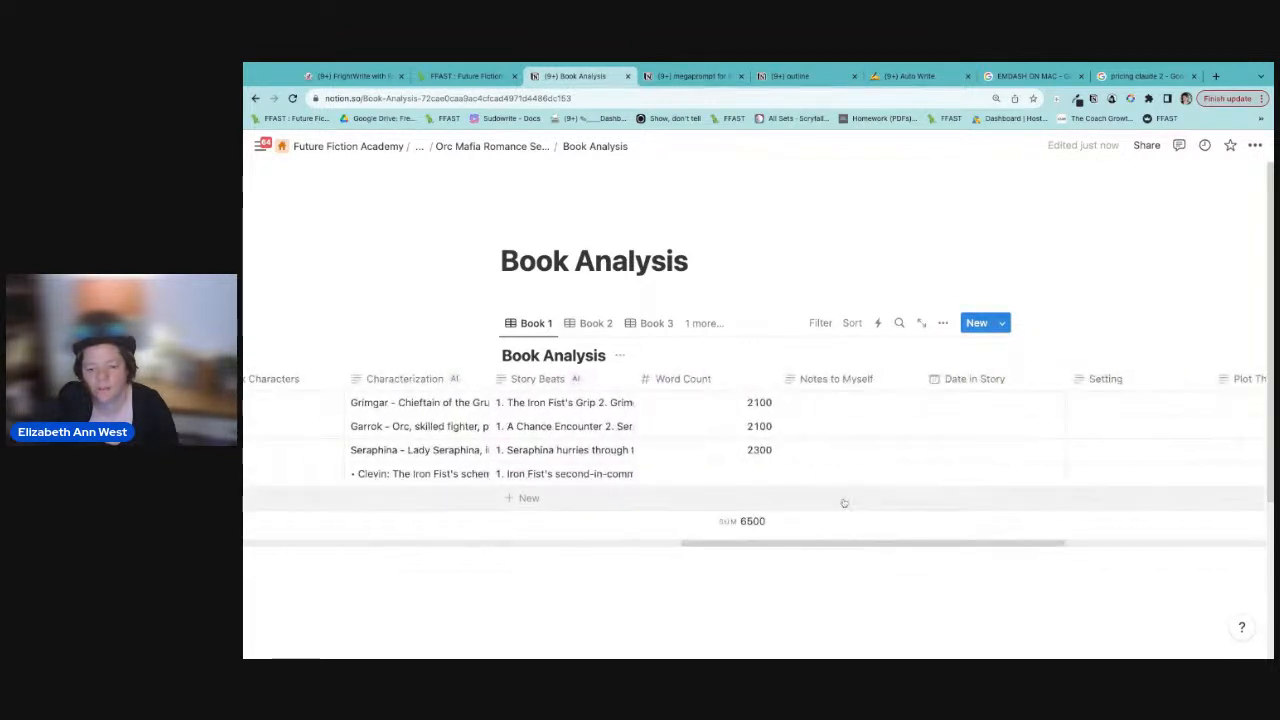
left_click(761, 480)
type("1850")
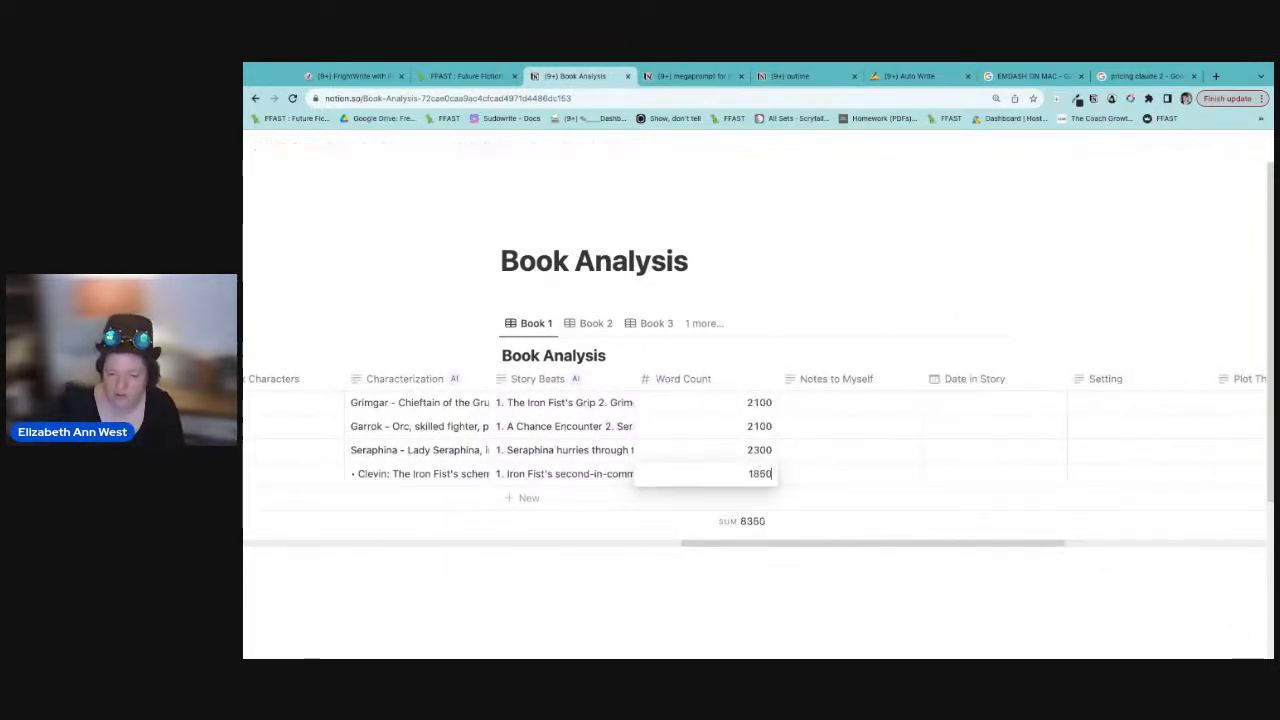
key("Return")
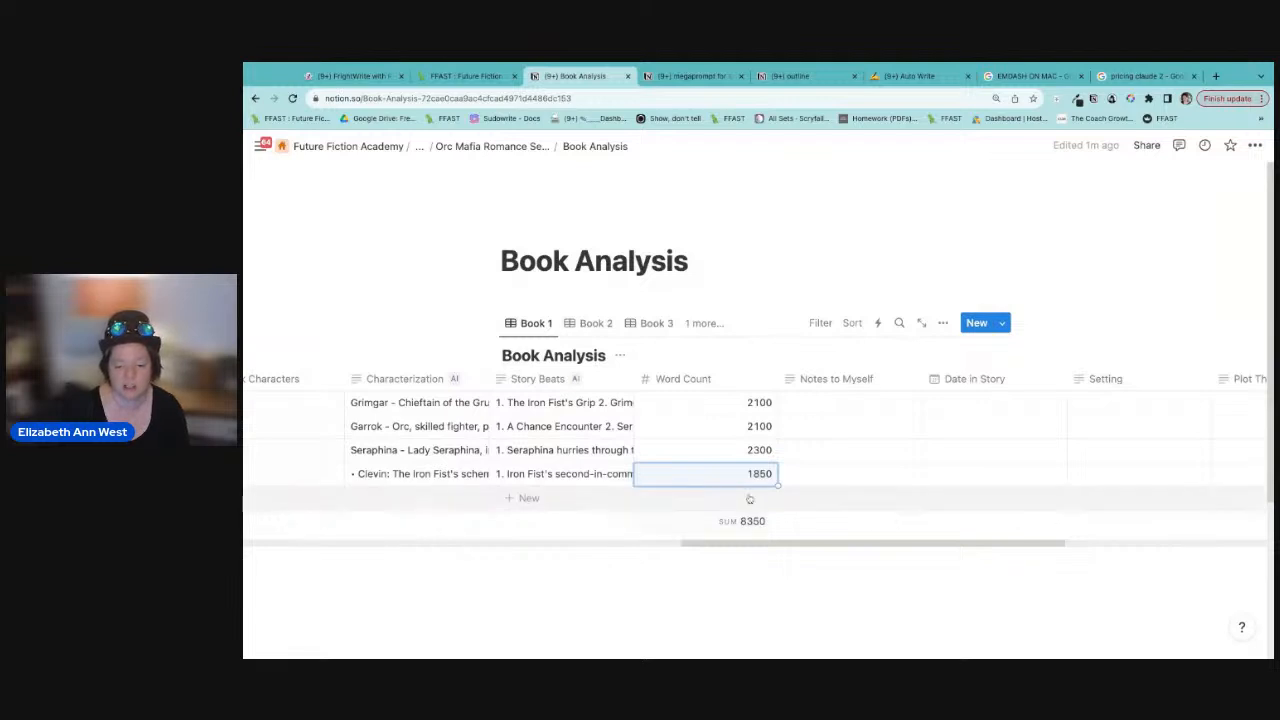
left_click(758, 576)
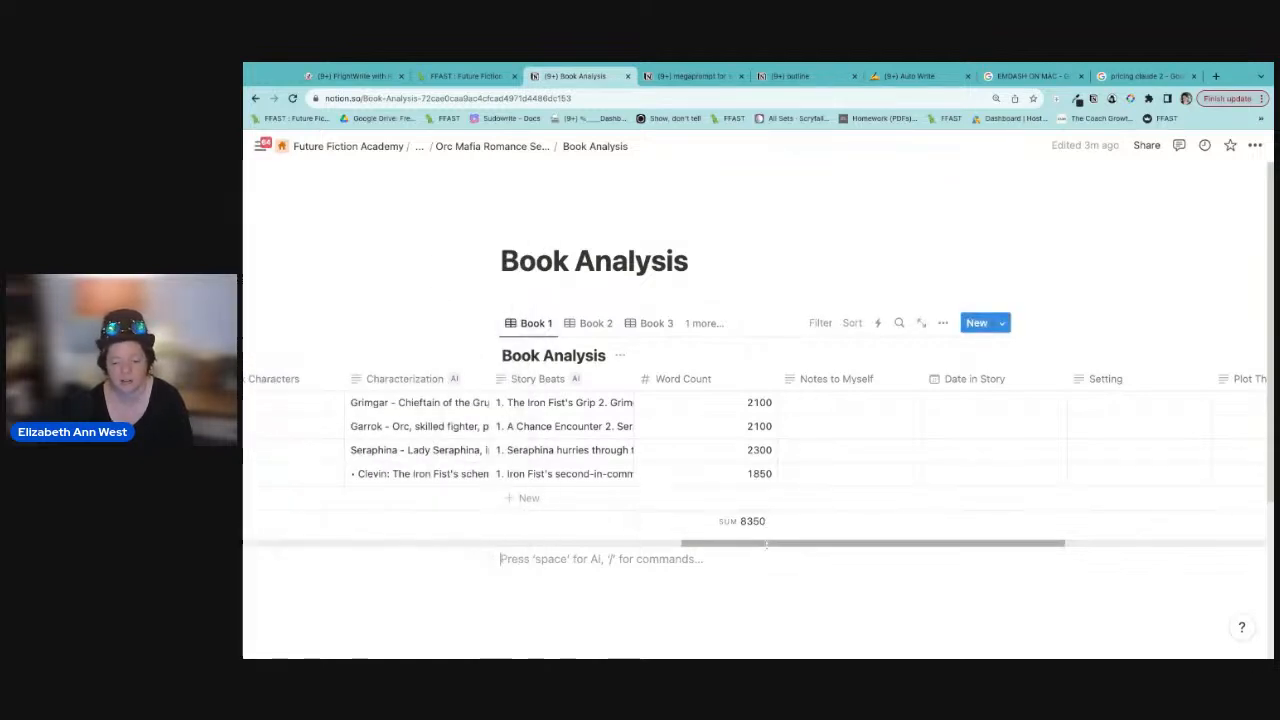
Step: Go up to Orc Mafia Romance Series and open the Notion 21 page inside Auto Write to check its page order
scroll(767, 544, "left", 10)
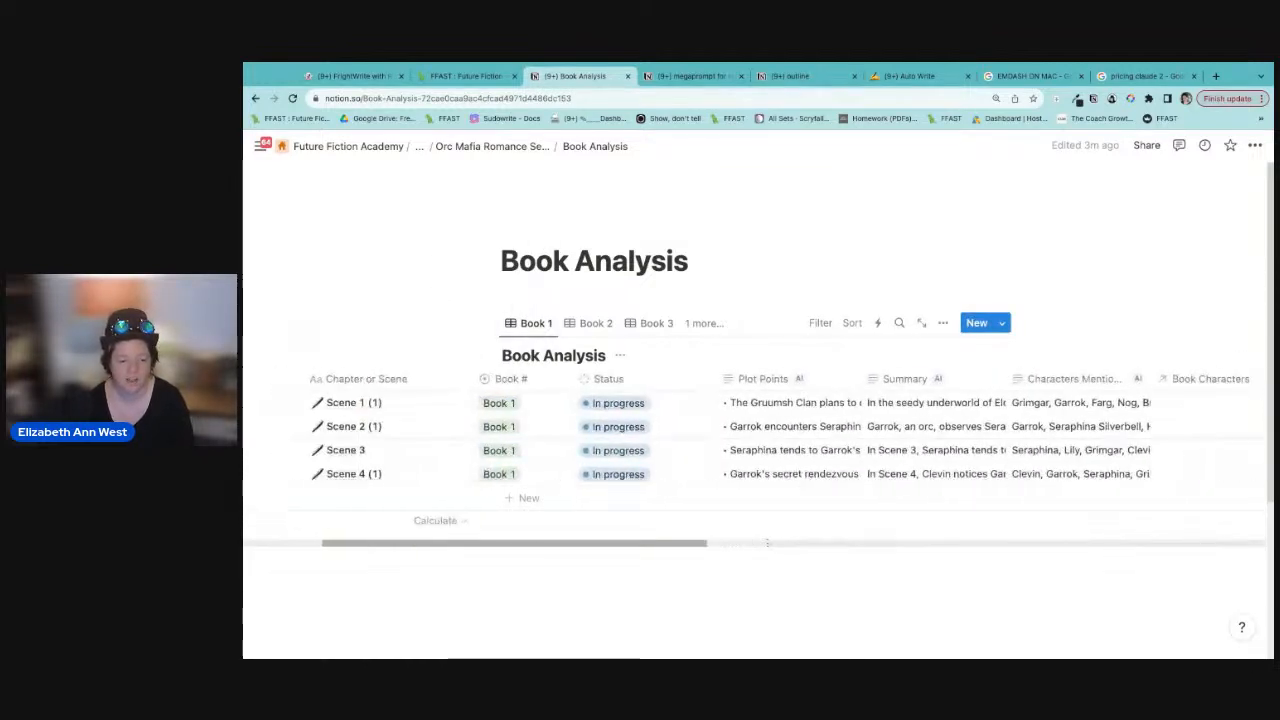
scroll(767, 543, "right", 3)
left_click(530, 146)
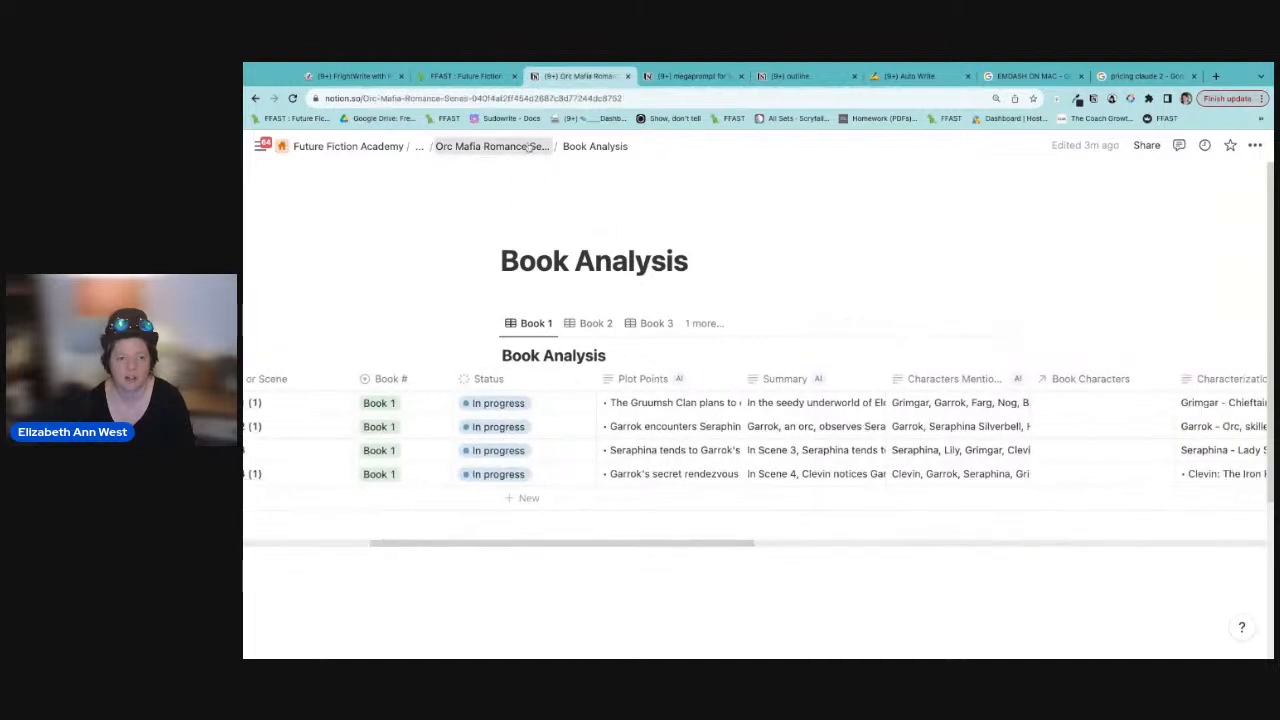
left_click(660, 303)
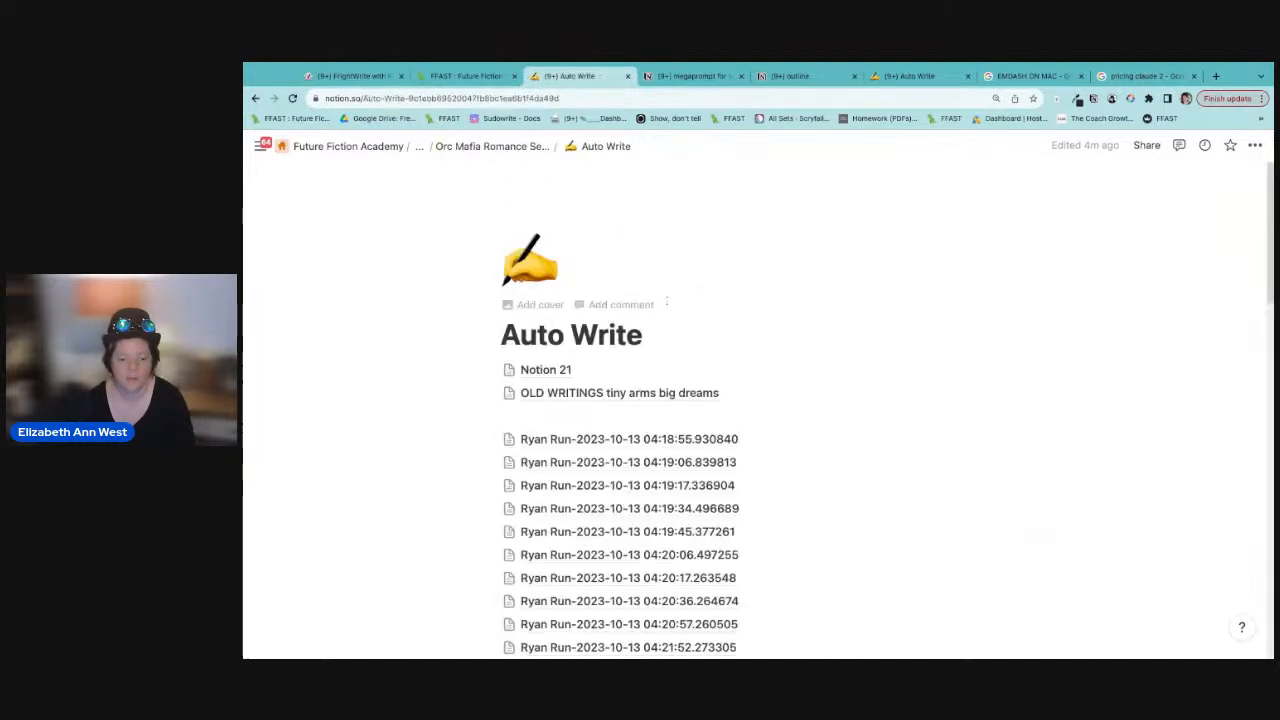
left_click(549, 368)
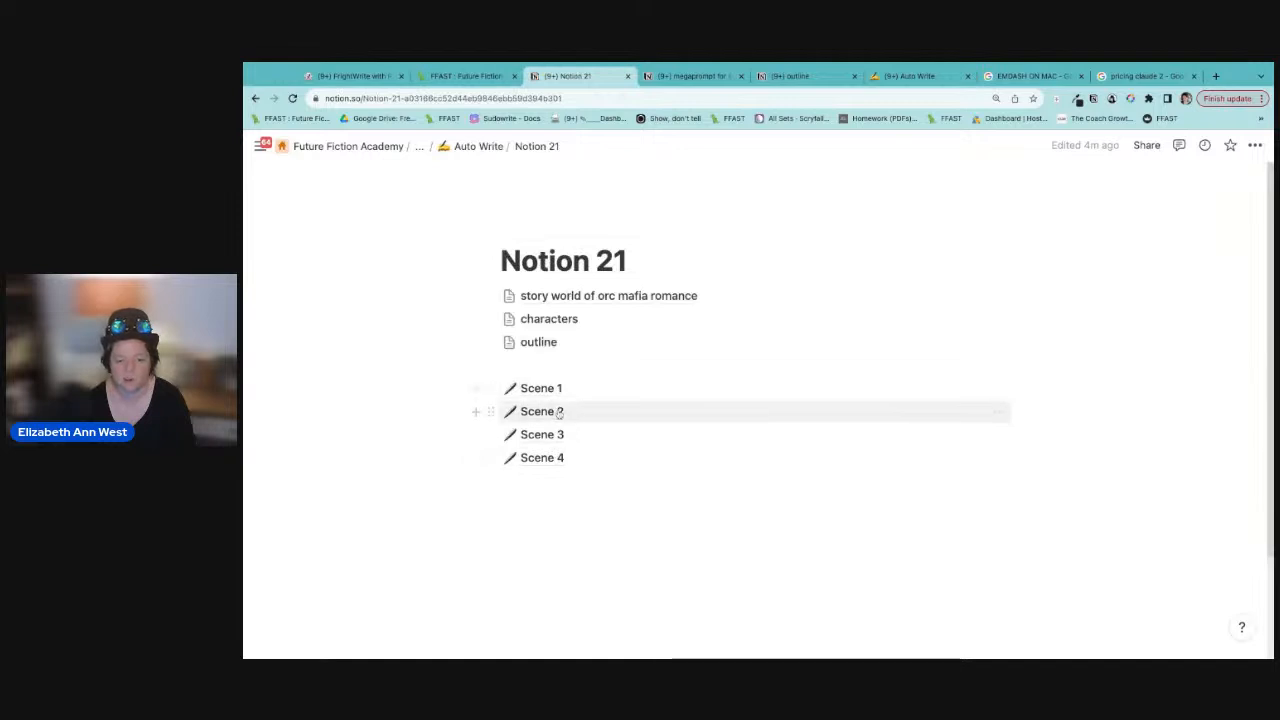
mouse_move(568, 300)
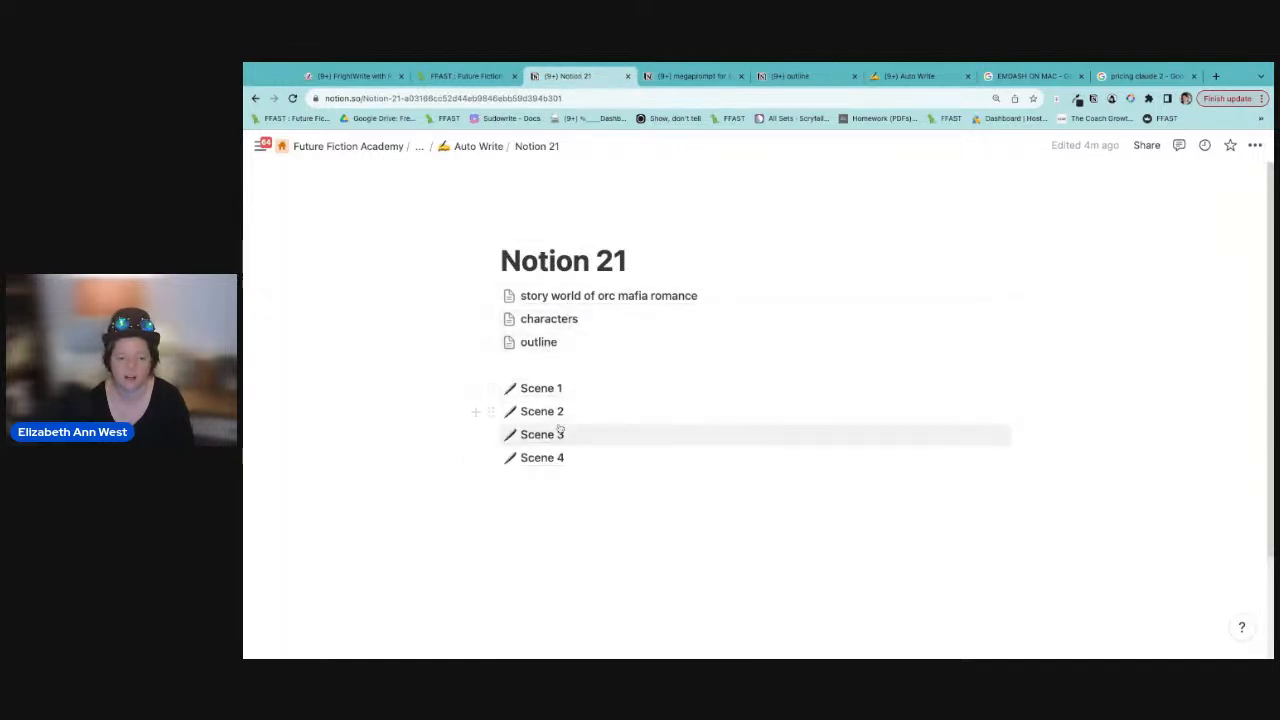
mouse_move(566, 463)
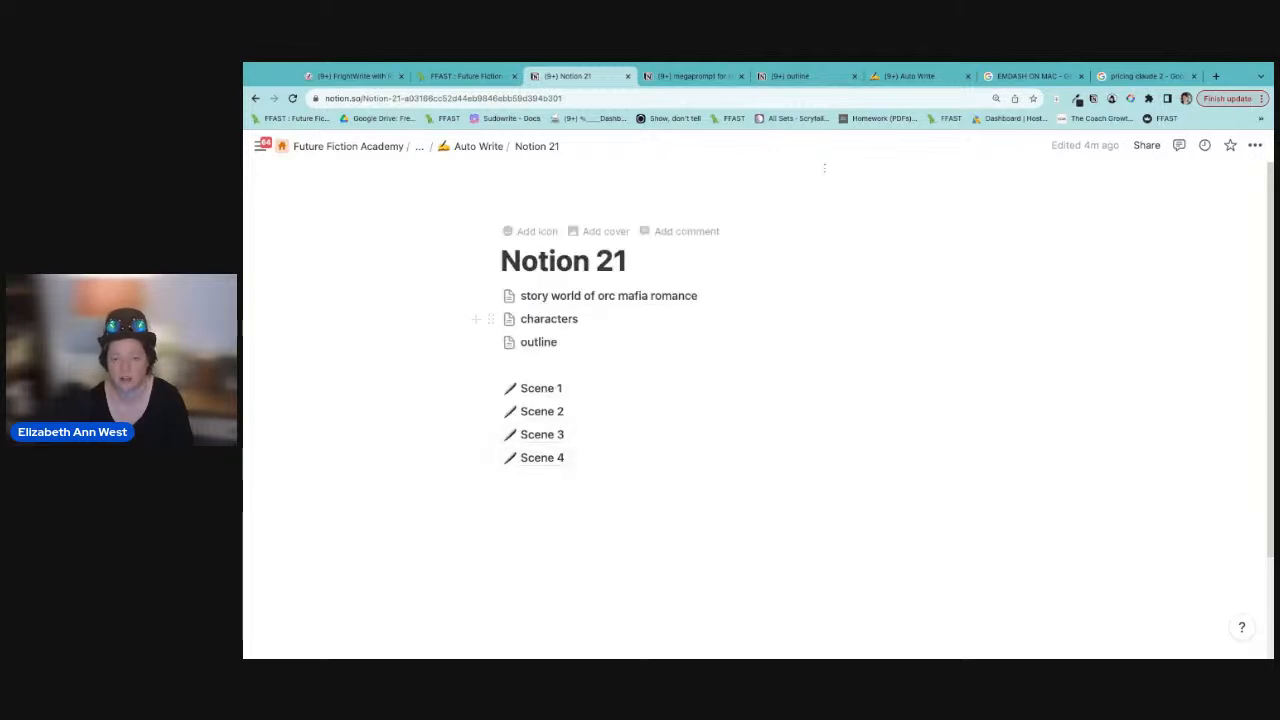
Step: Switch to the FFAST Prompter and add {n7} on a new line below {n6} in the user prompt
left_click(462, 76)
scroll(752, 339, "up", 15)
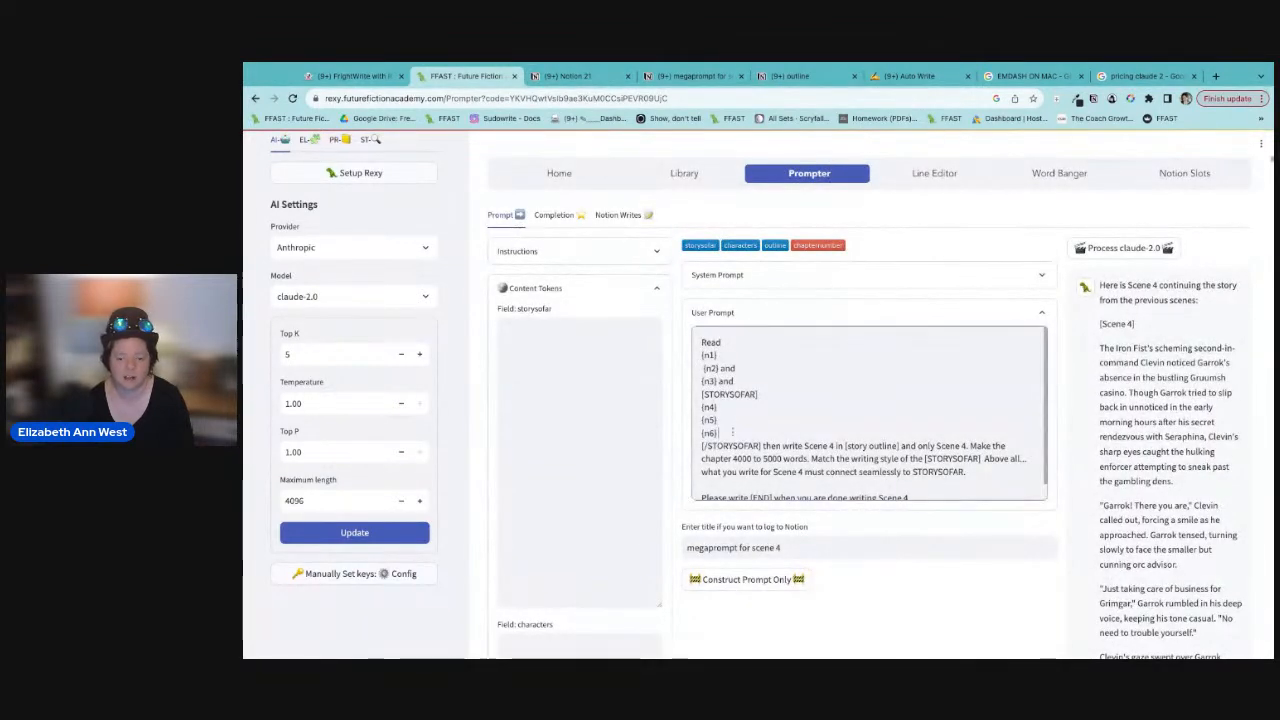
key("Return")
type("{n7}")
Step: Check which page each Notion slot holds, then return to the Prompter and the Scene 4 instruction in the user prompt
left_click(1163, 174)
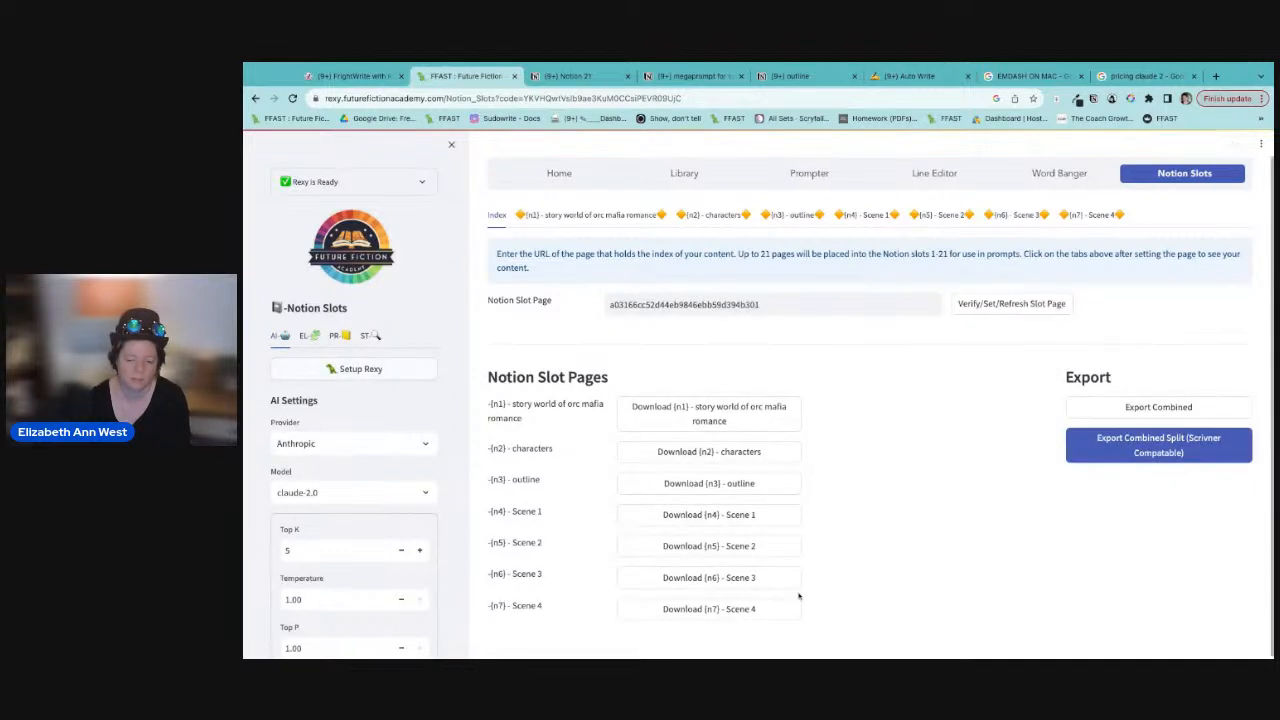
left_click(807, 176)
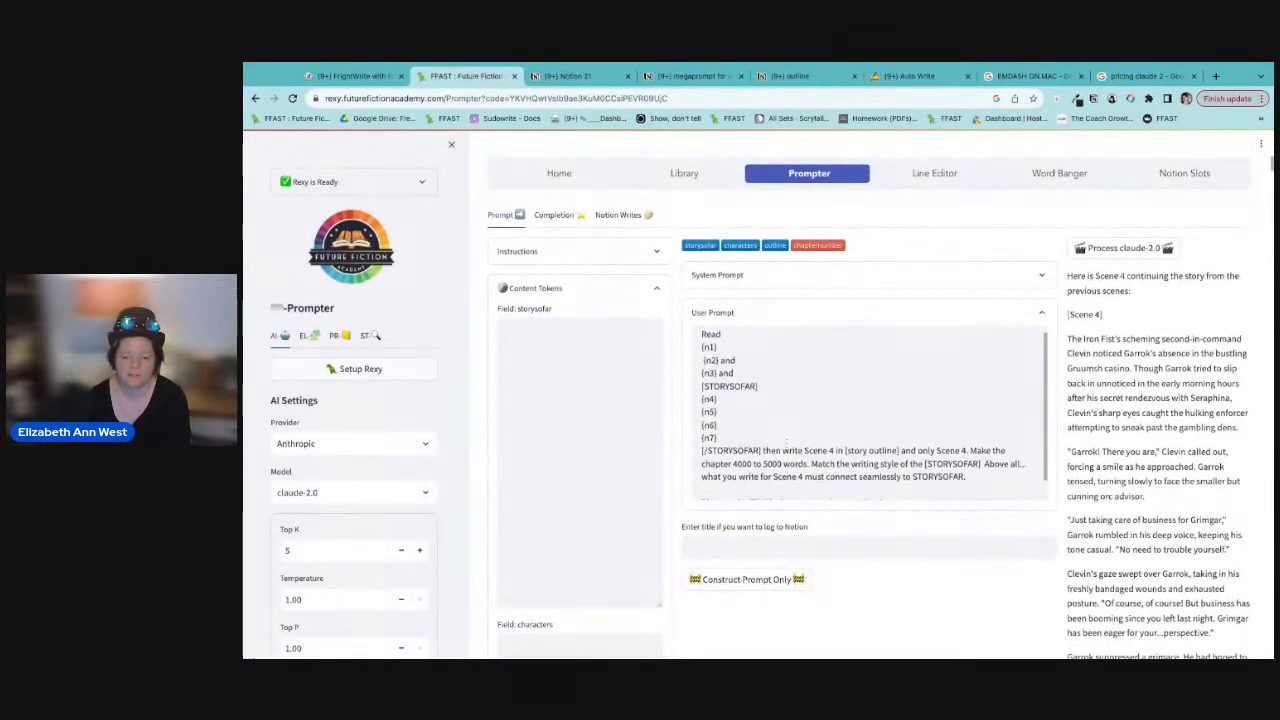
left_click(834, 432)
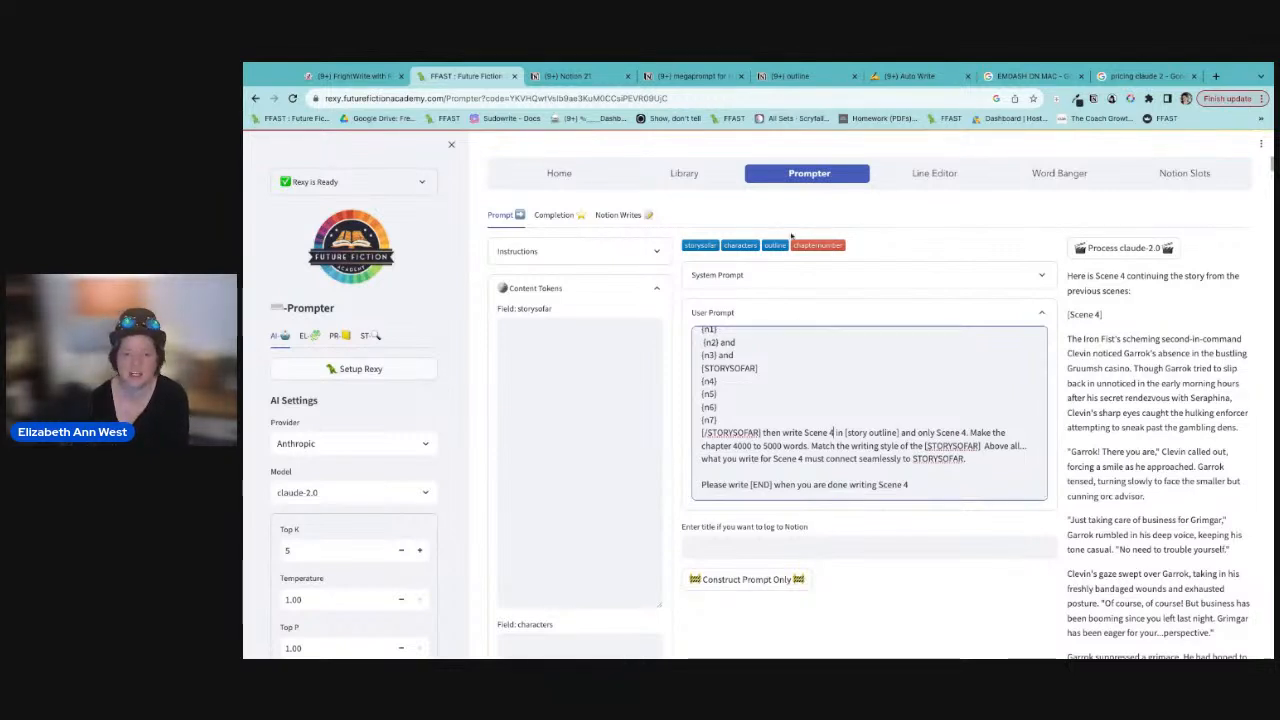
Step: Switch to Notion, open the outline page in Notion 21, and reword Scene 6 so that Garrok "goes to kiss" Seraphina
left_click(570, 76)
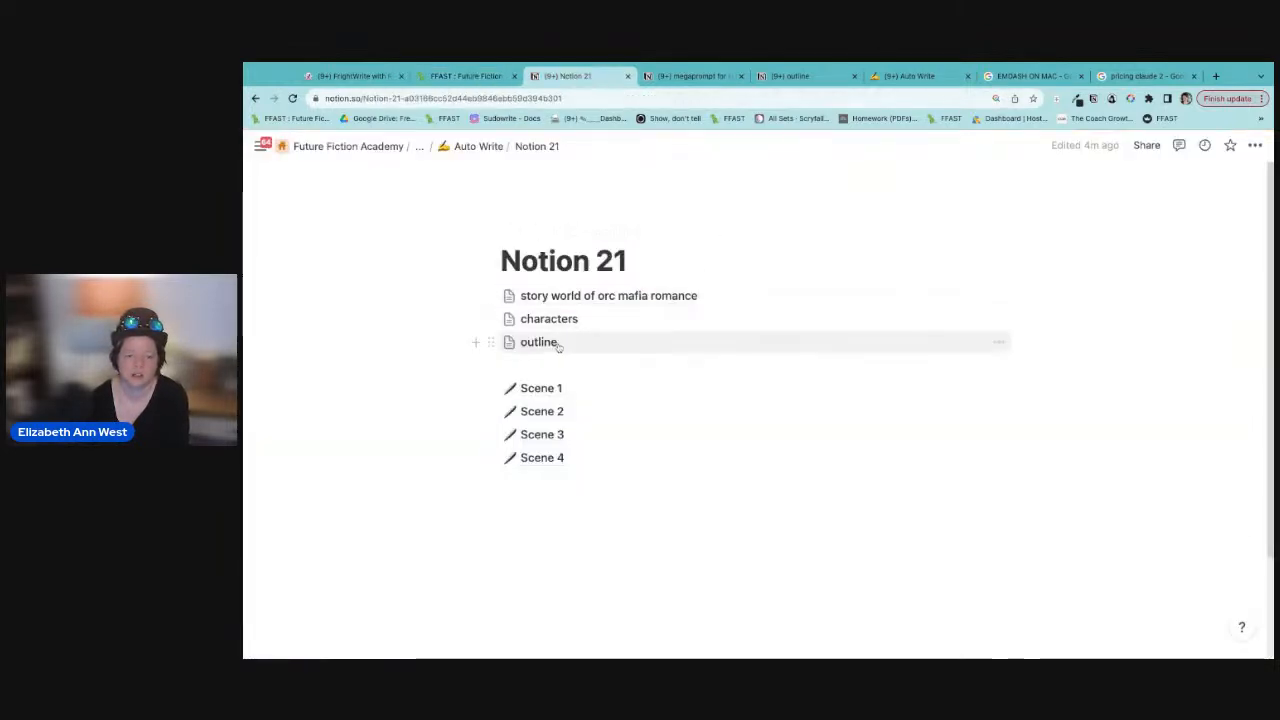
left_click(559, 343)
scroll(559, 345, "down", 15)
scroll(559, 345, "up", 4)
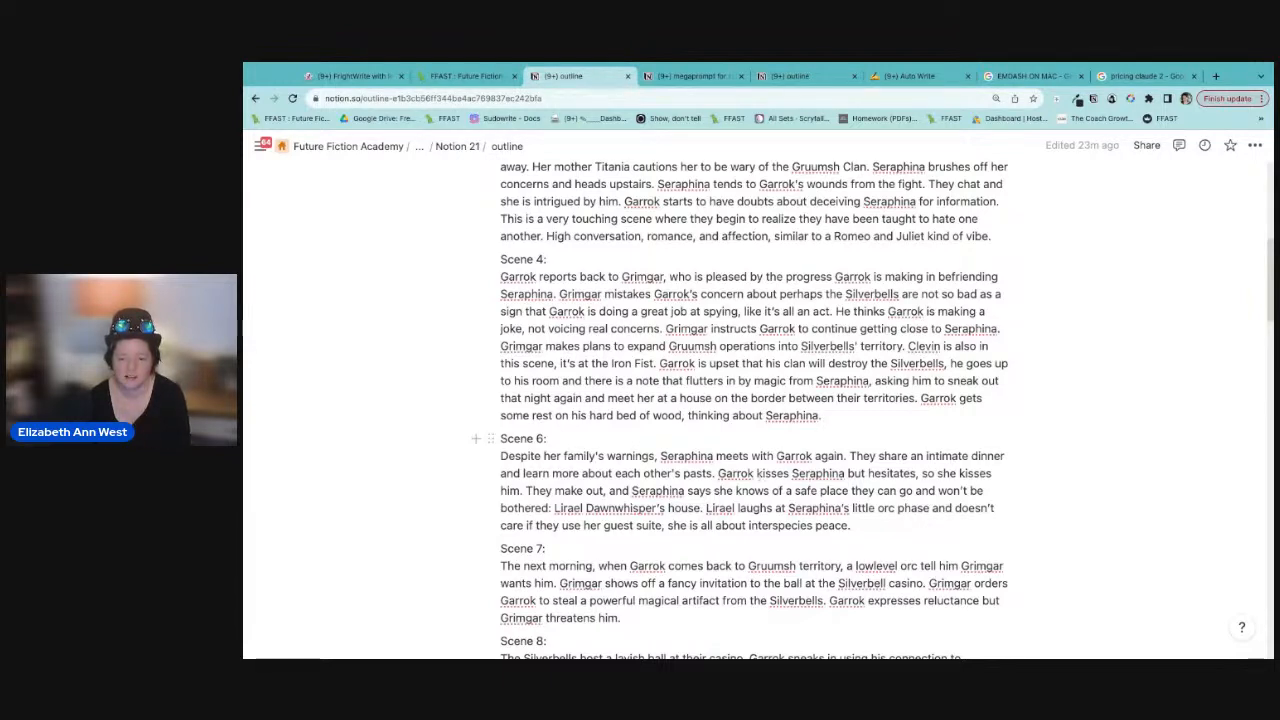
left_click(759, 475)
type("goes to")
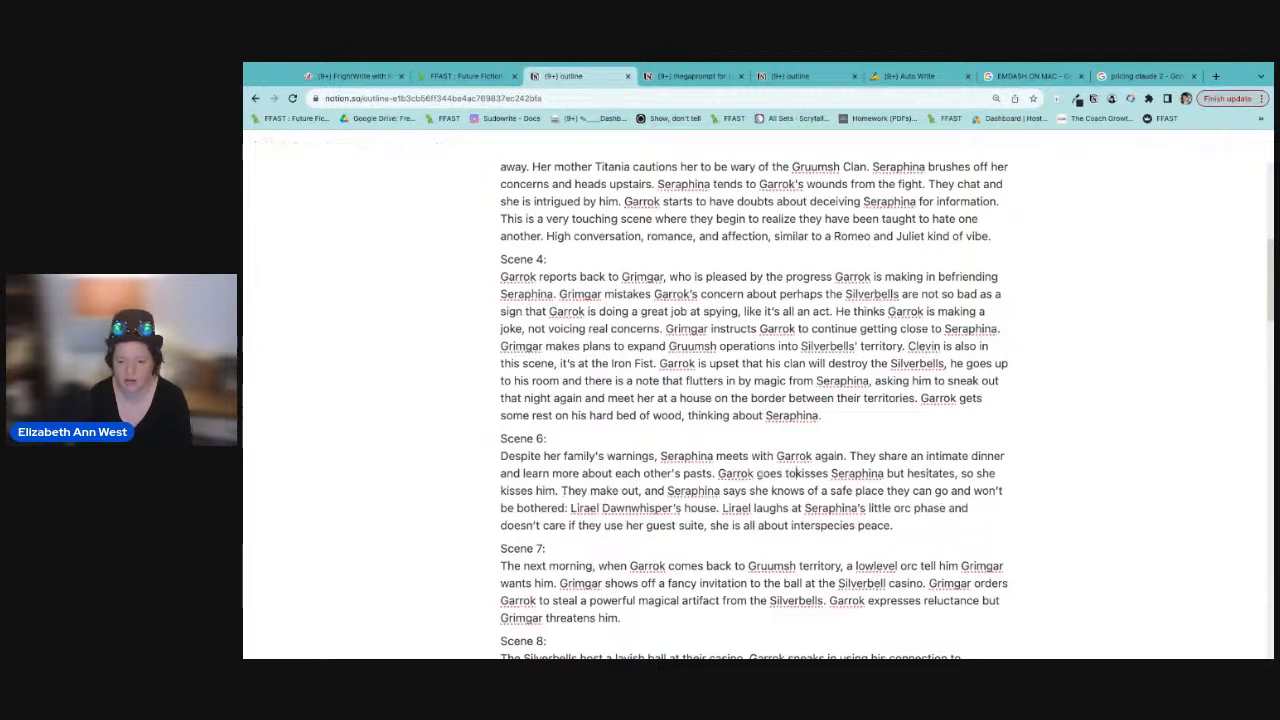
key("Right")
key("BackSpace")
key("BackSpace")
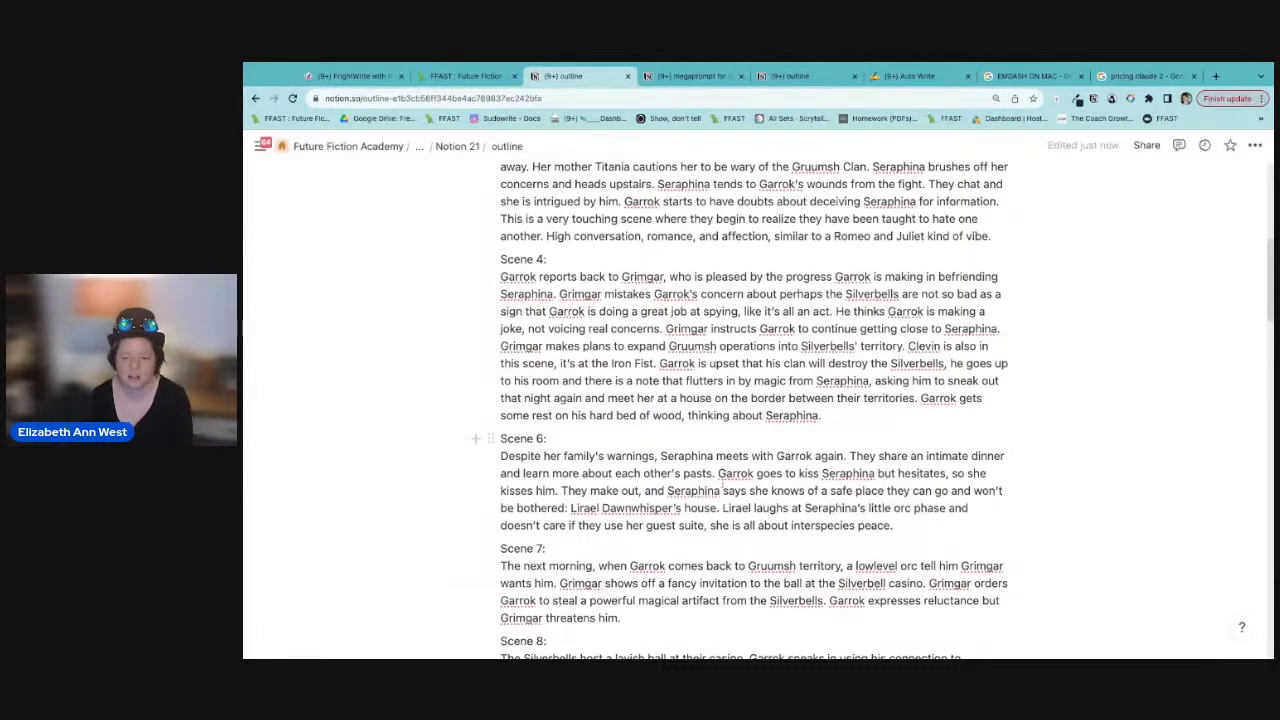
Step: In Scene 6, end the dinner sentence with "clans." and add "Garrok explains about the Silverbells is in league with the Eldorian Council and skims money"
left_click_drag(713, 474, 684, 474)
type("clans.")
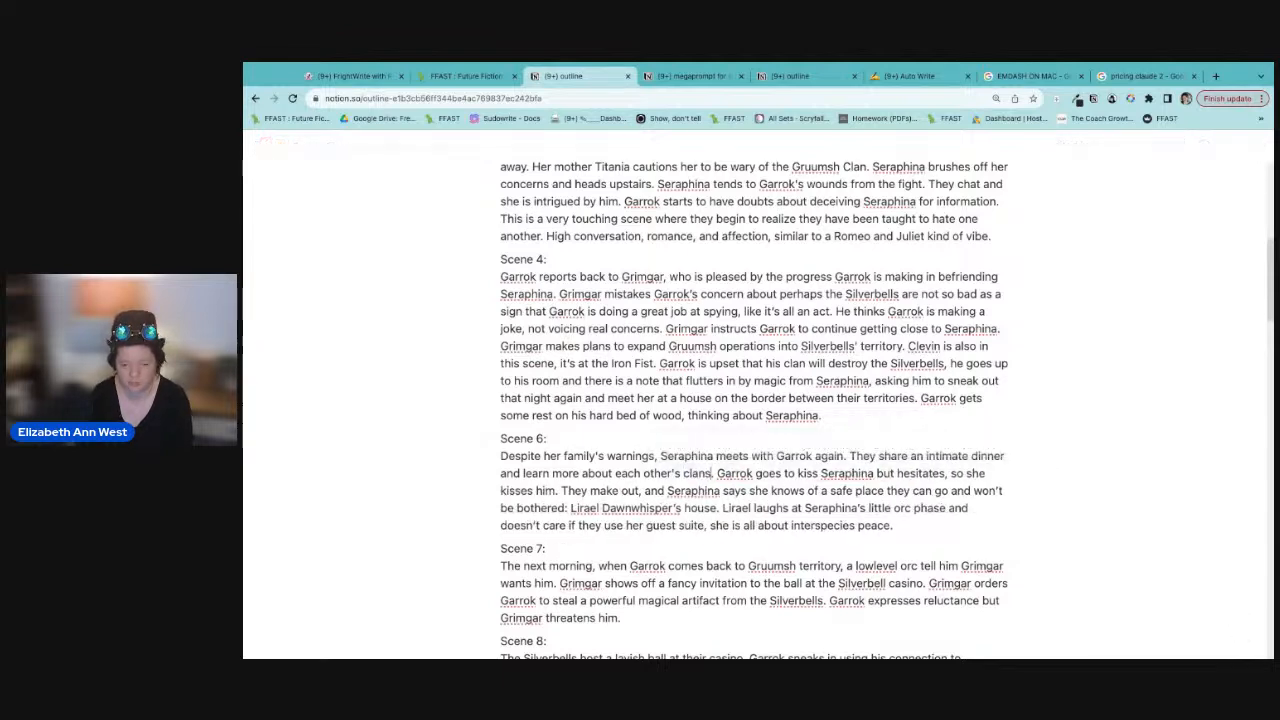
type(" Garrok explains t")
key("BackSpace")
type("about")
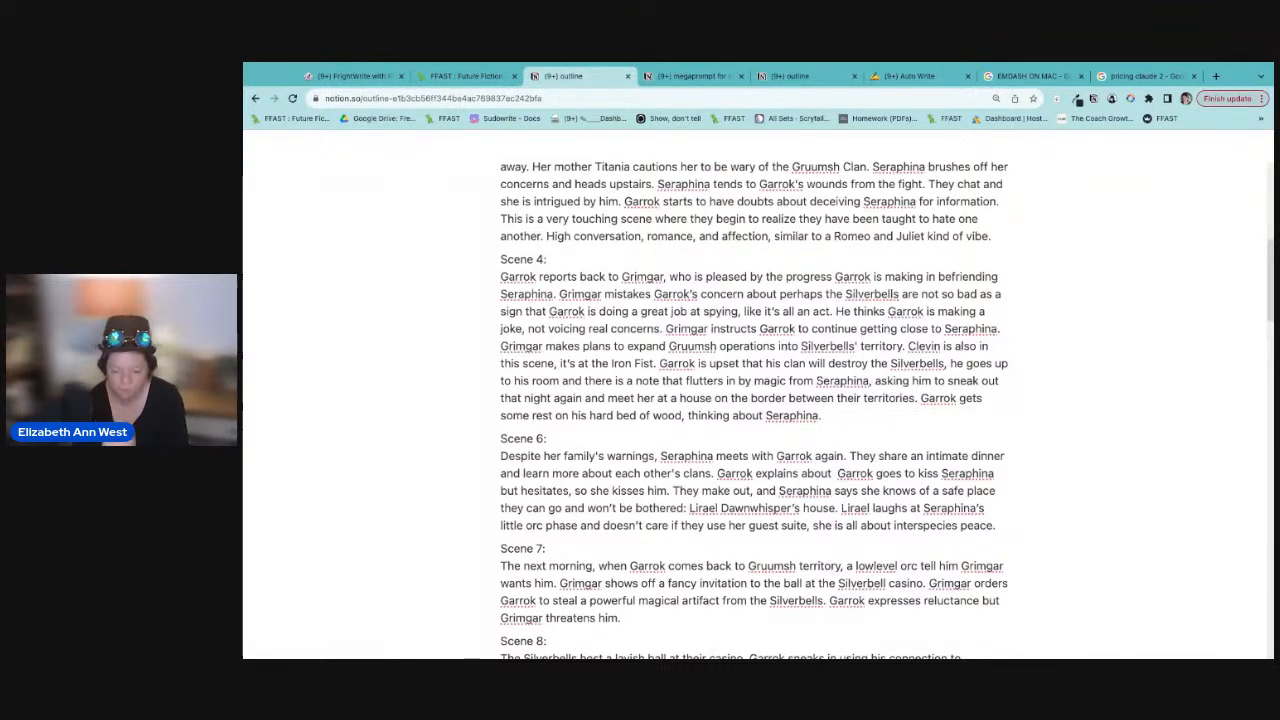
type("the Silverbell")
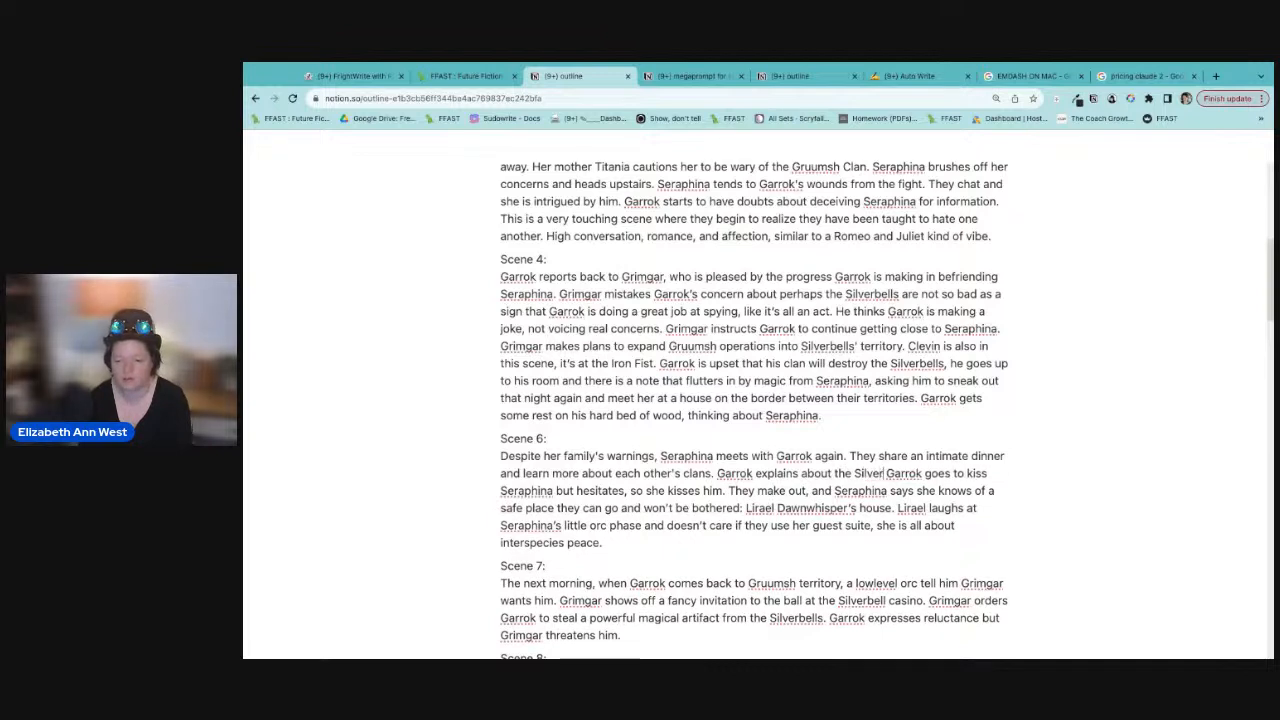
type("s i ")
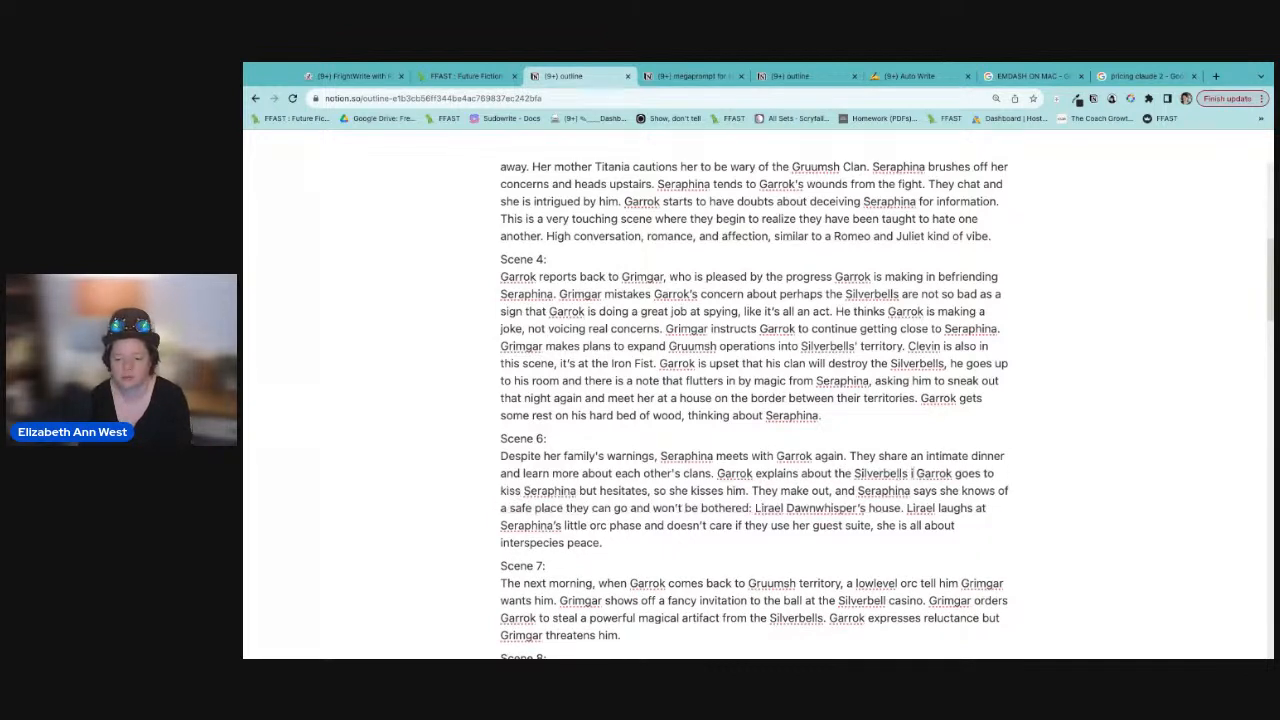
type("s")
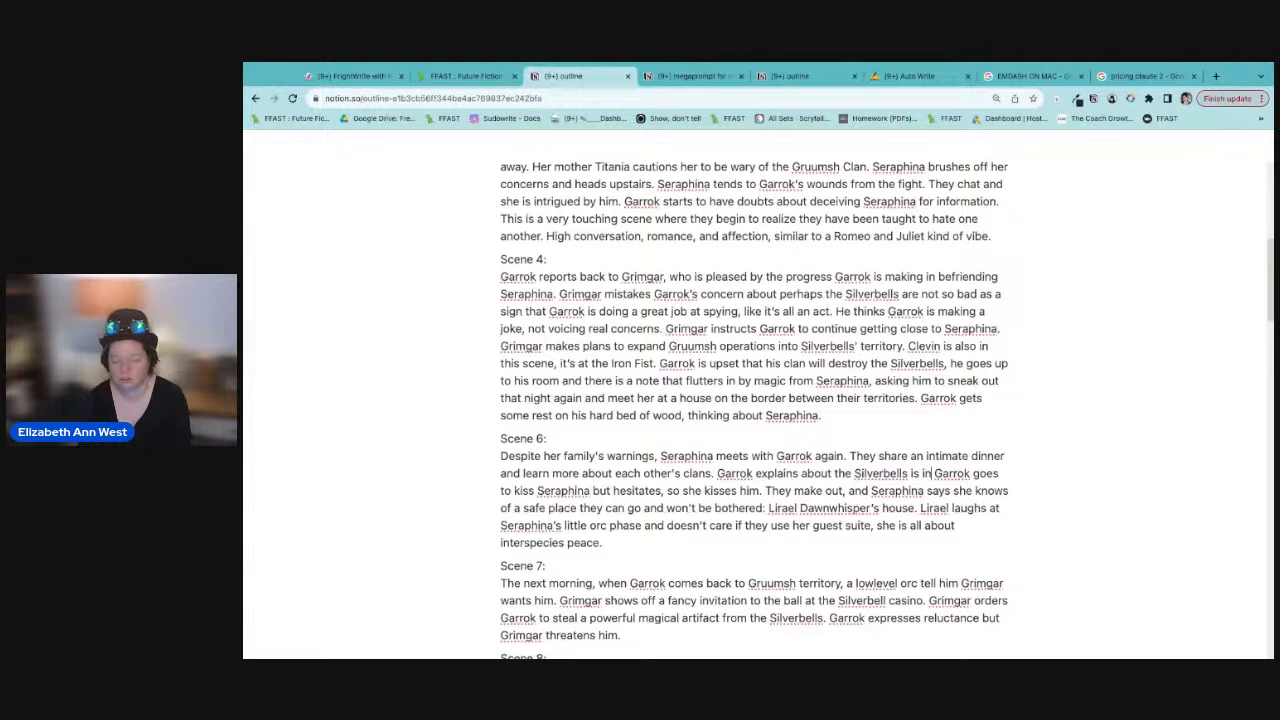
type(" in league with th")
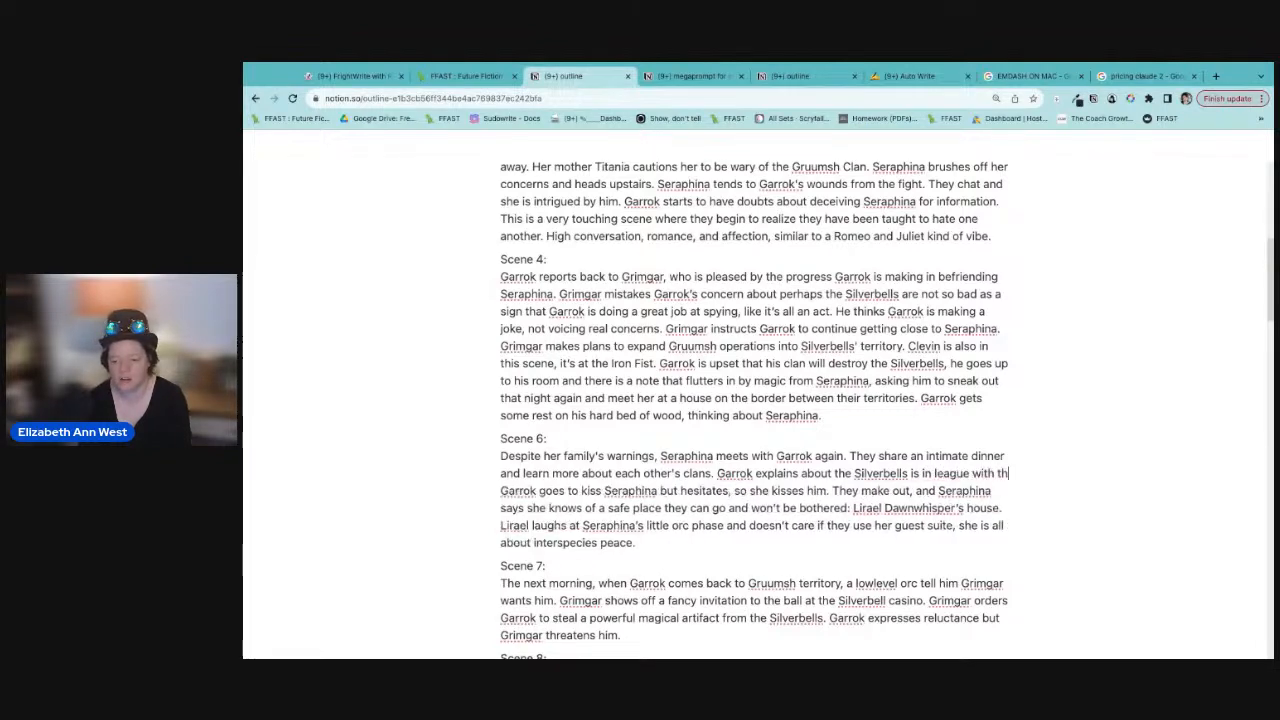
type("e Eldorian Cou")
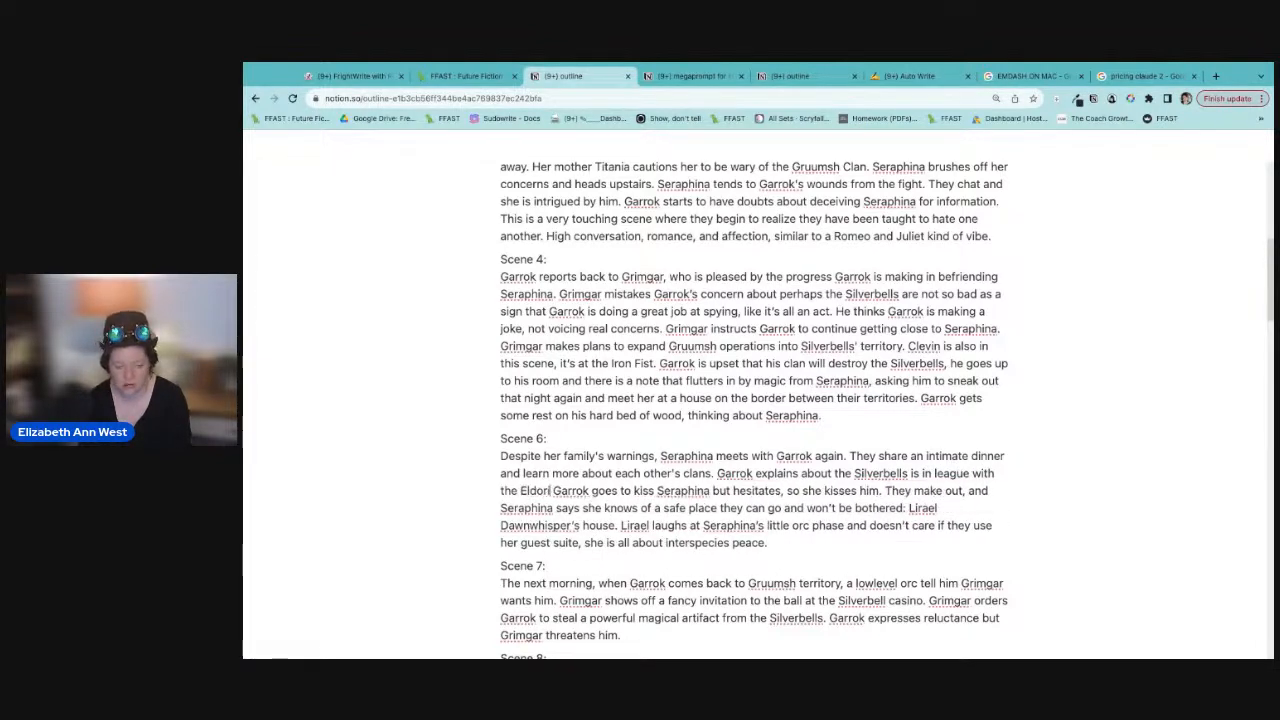
type("ncil and")
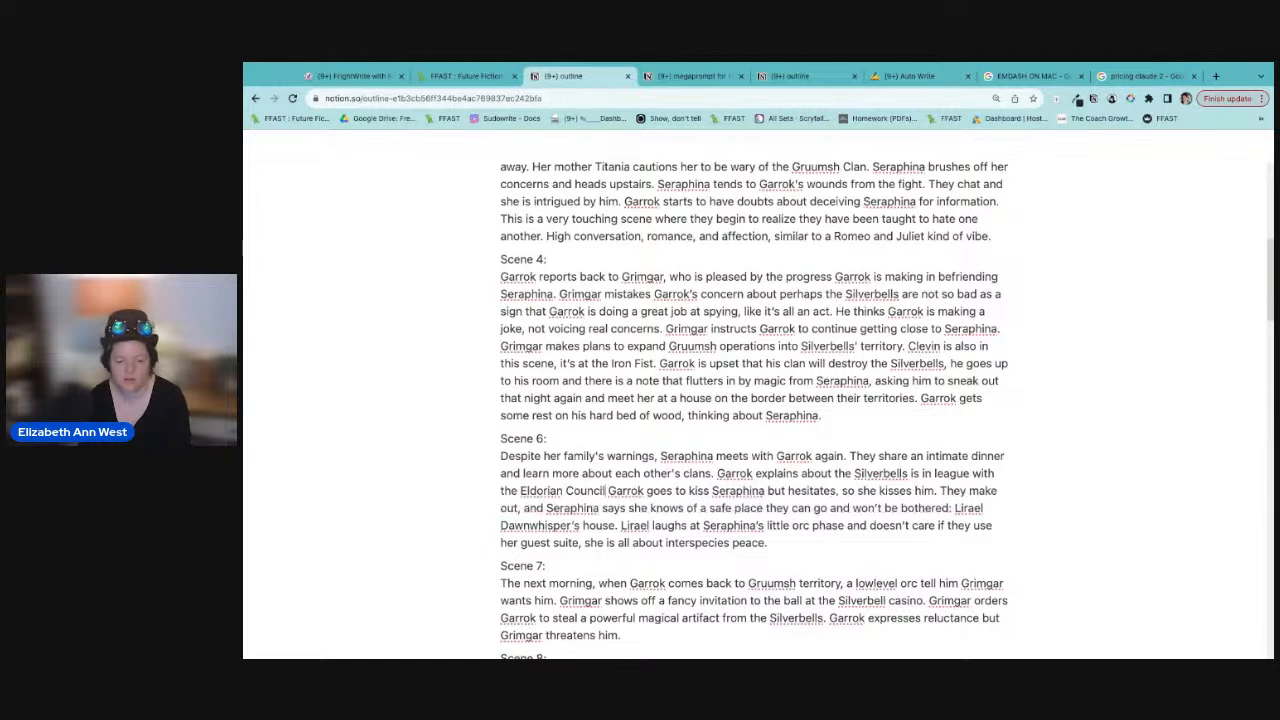
type(" skims mon")
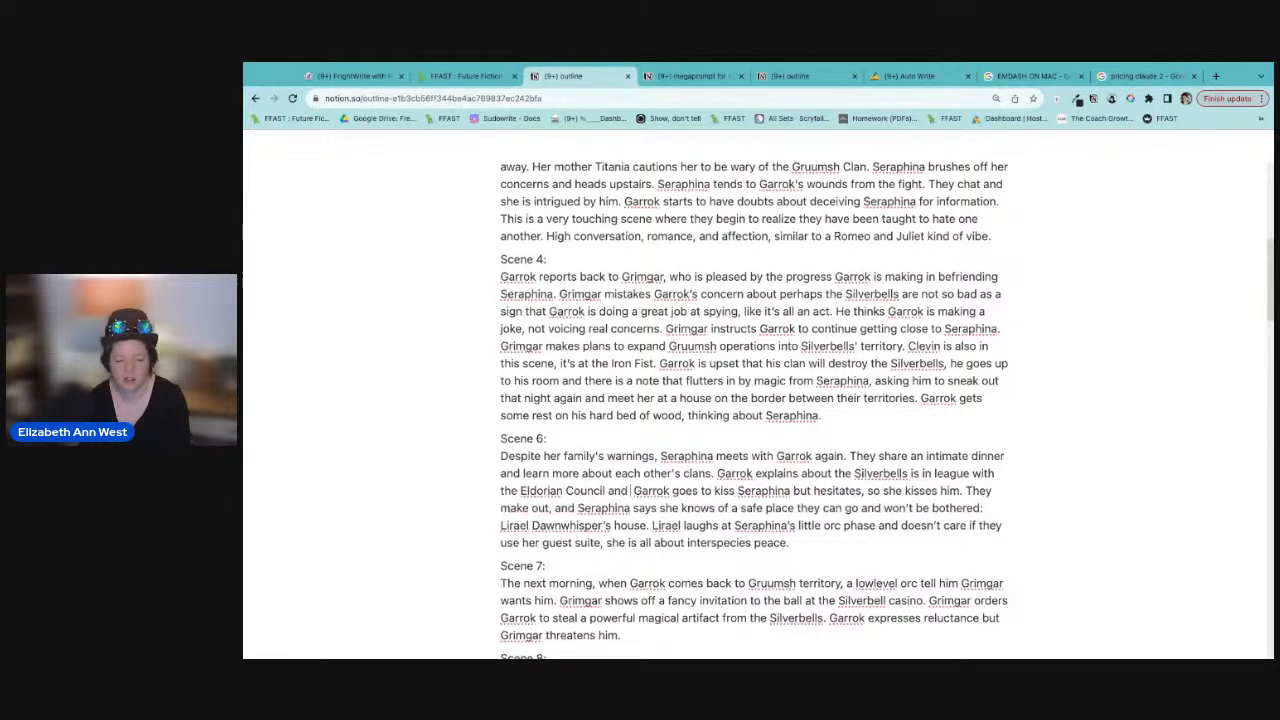
type("ey ")
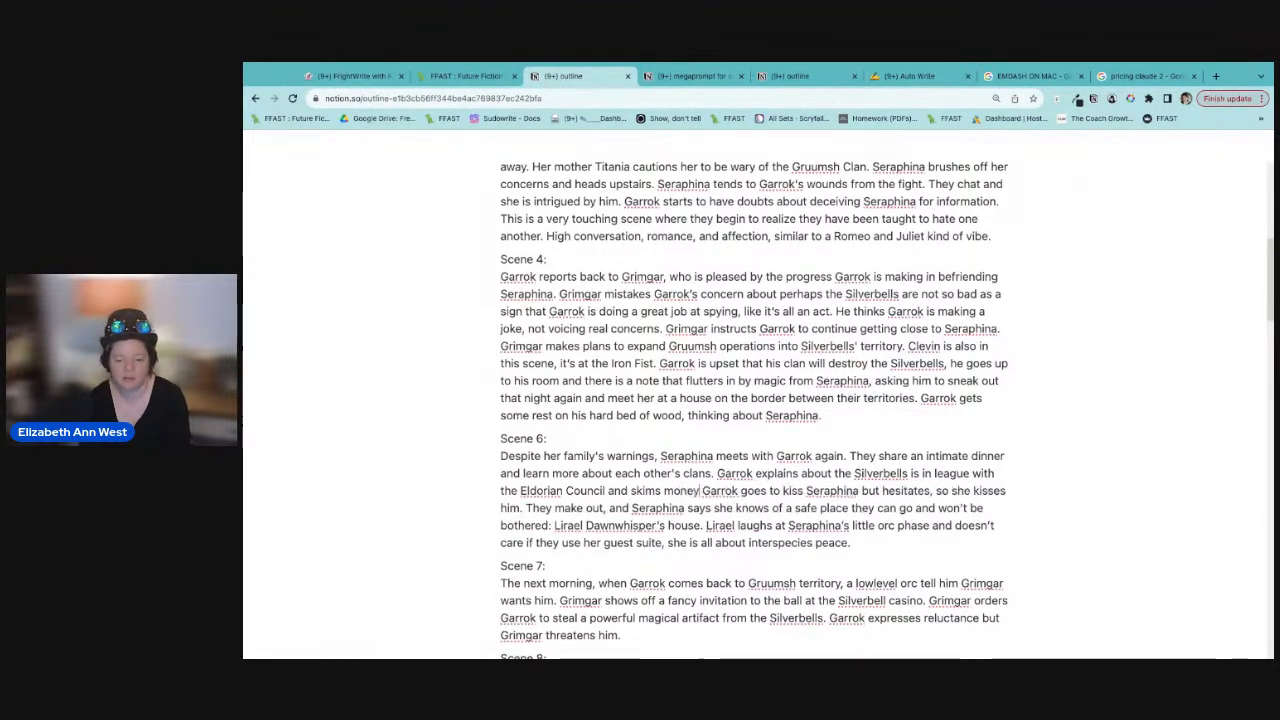
Step: Extend Garrok's explanation with "so that the dwarves underneath the city must live there and the Southside of Eldoria is the way it is."
type("so that ")
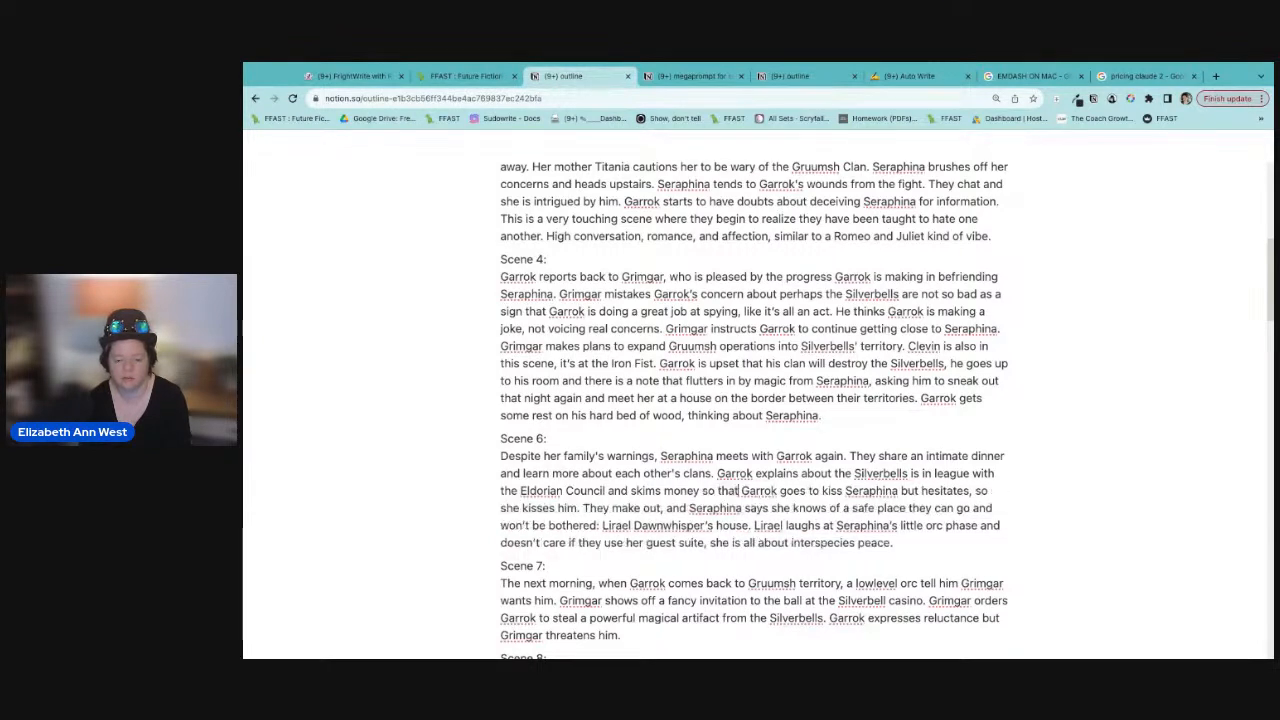
type("the dw")
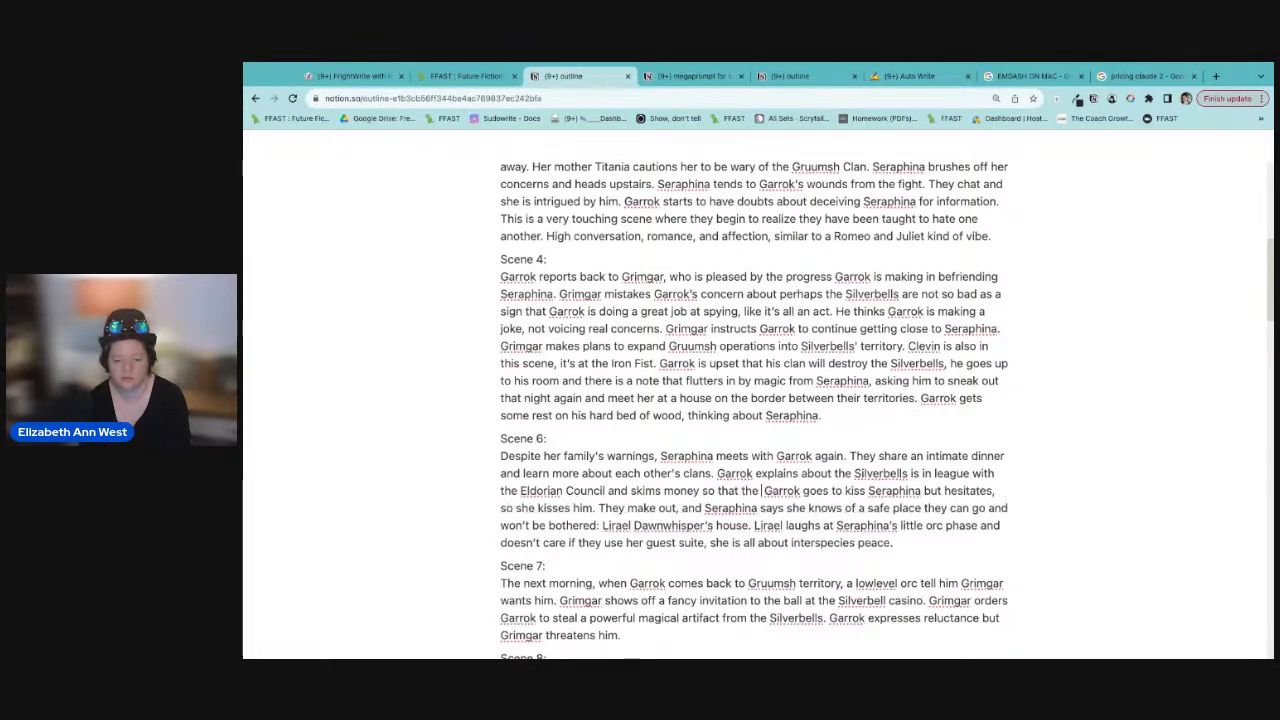
type("arves ")
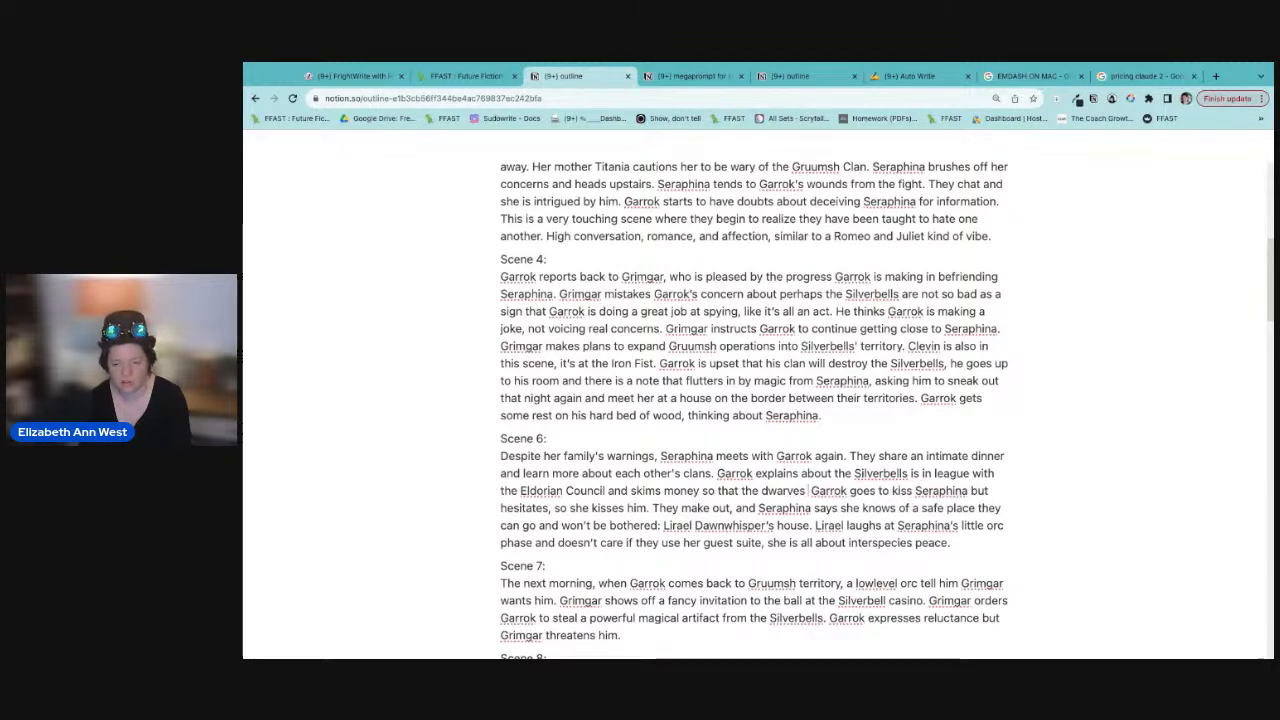
type("underne")
type("ath the city must live ther")
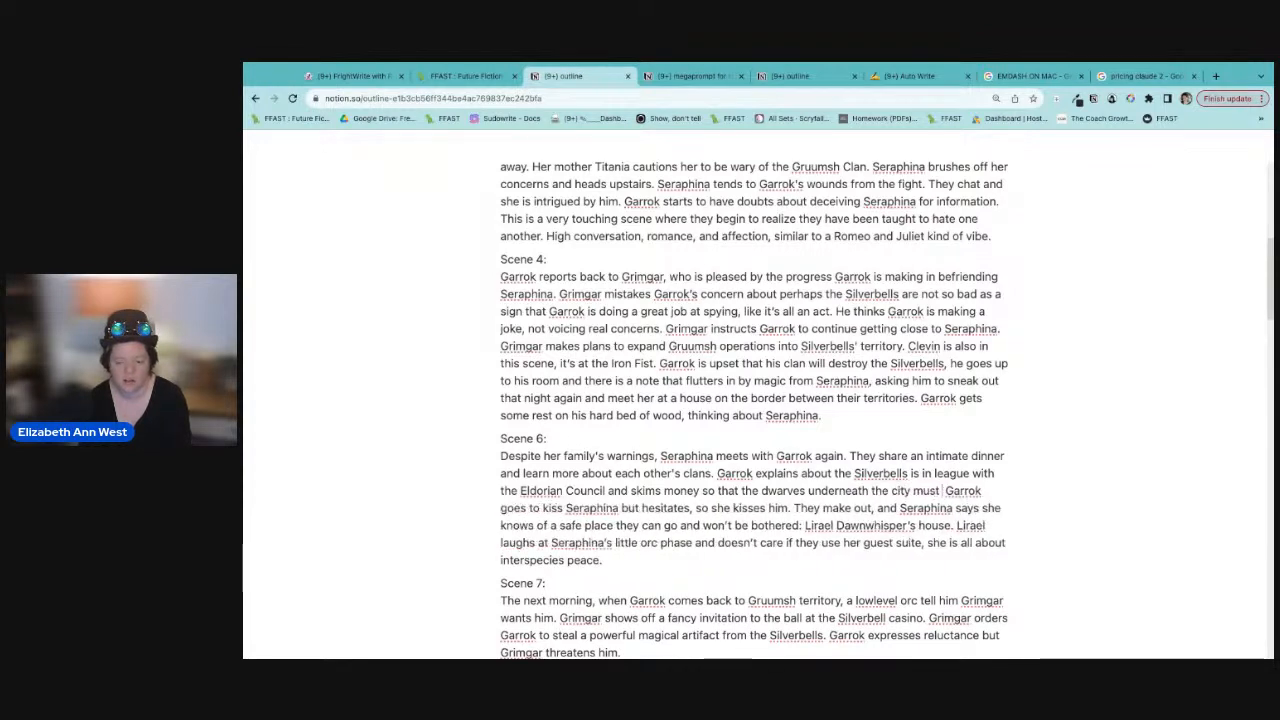
type("e and ")
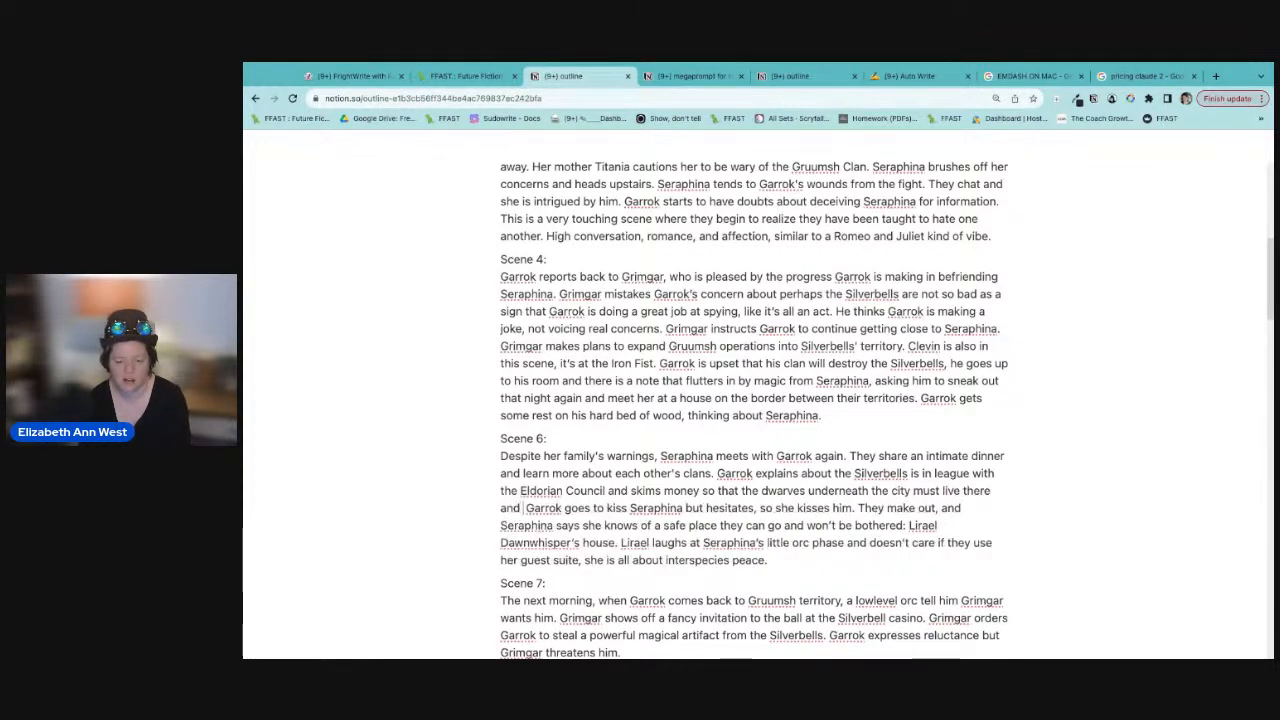
type("the Southside of ")
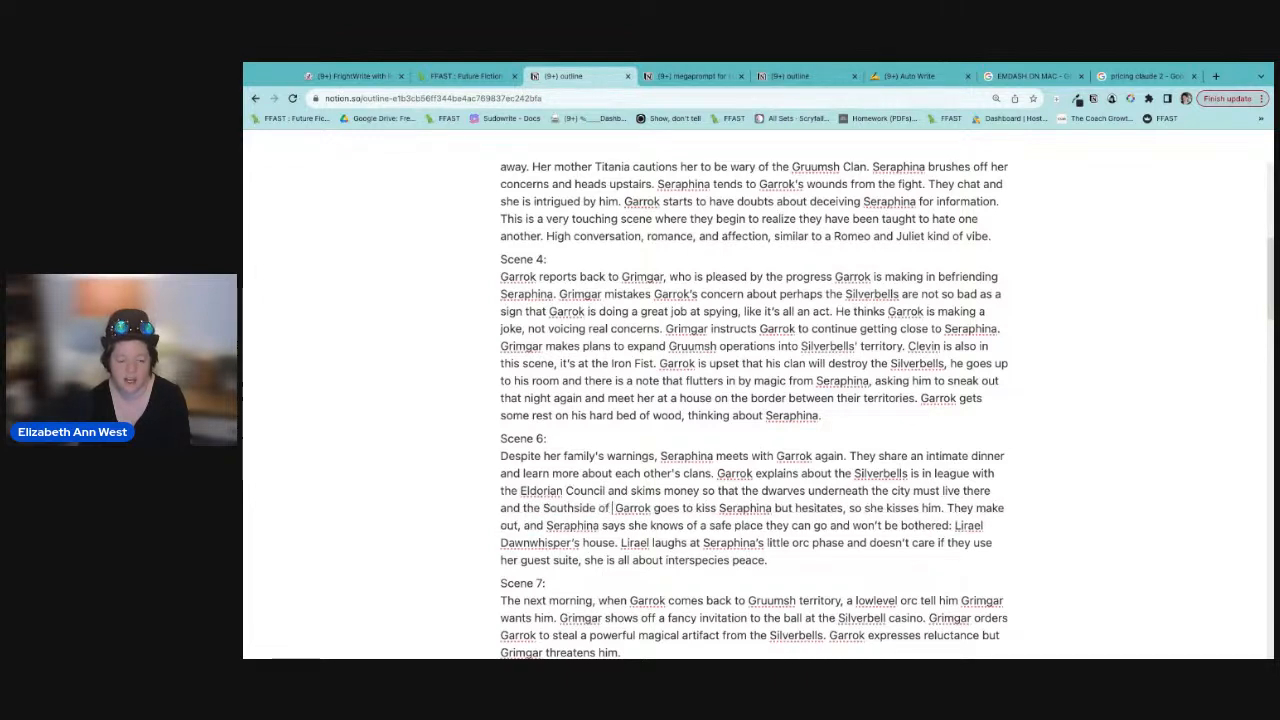
type("Eldoria")
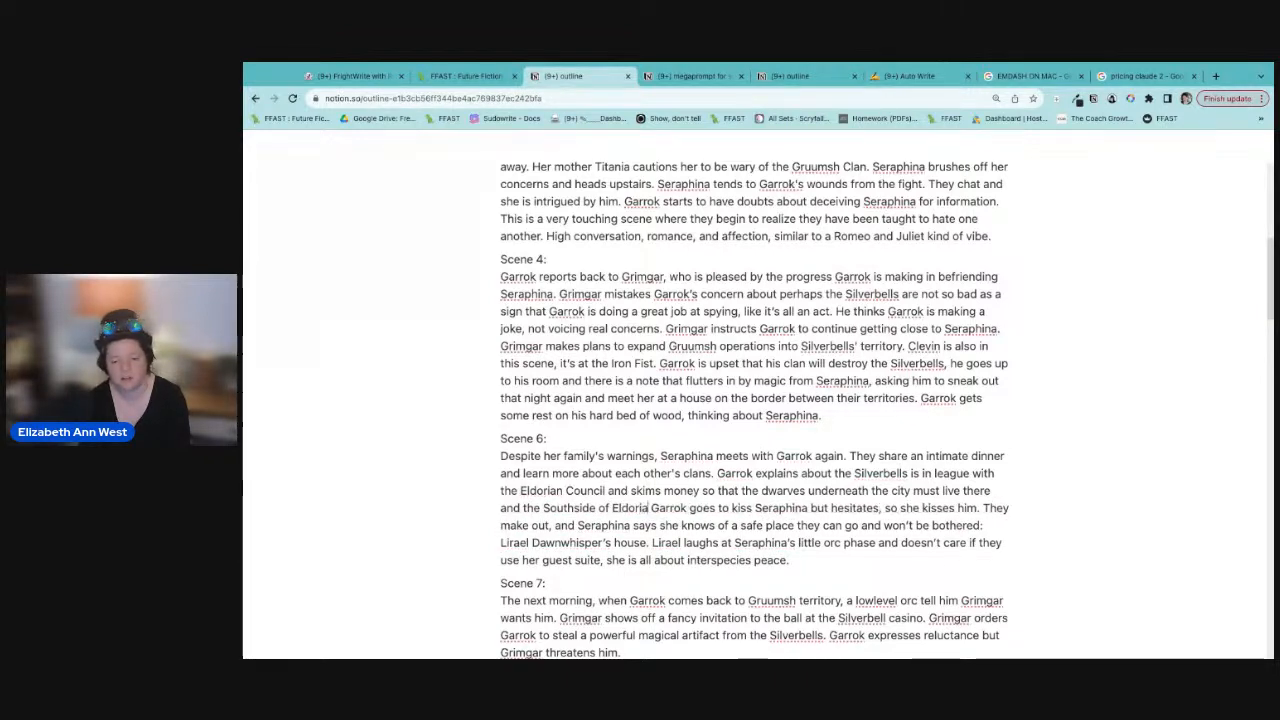
type(" is the way it is.")
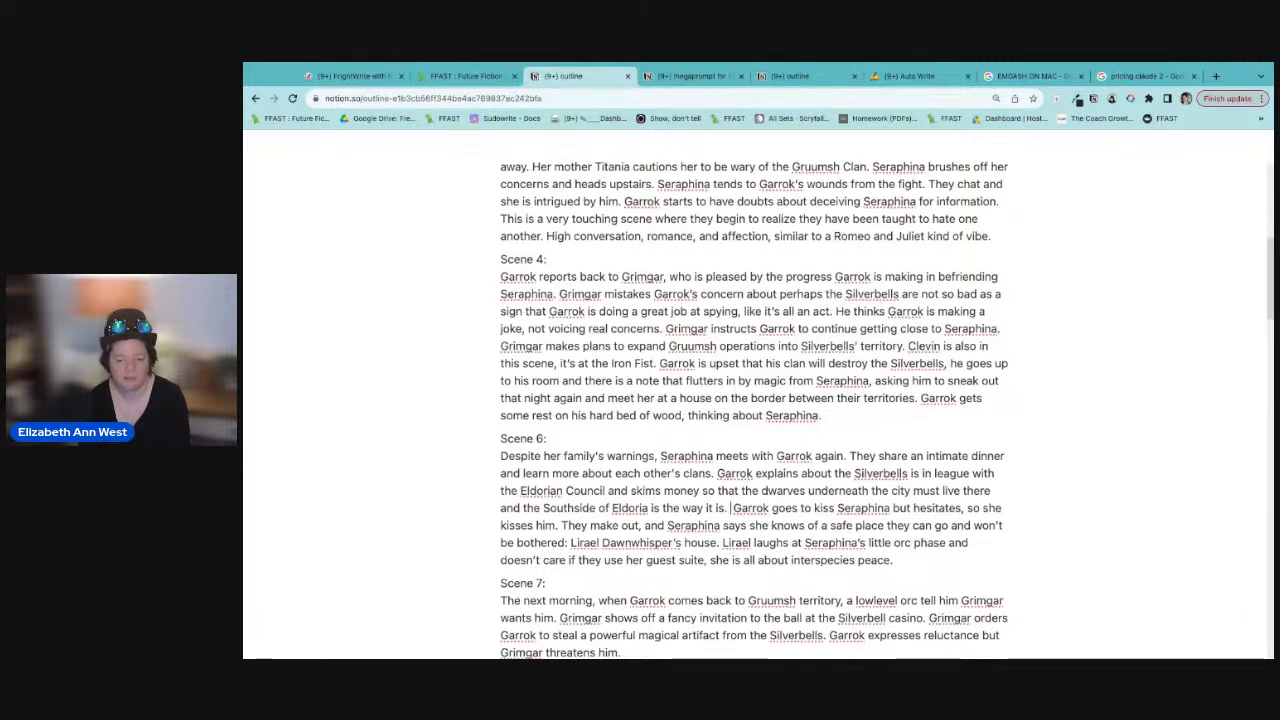
type("The")
key("BackSpace")
key("BackSpace")
key("BackSpace")
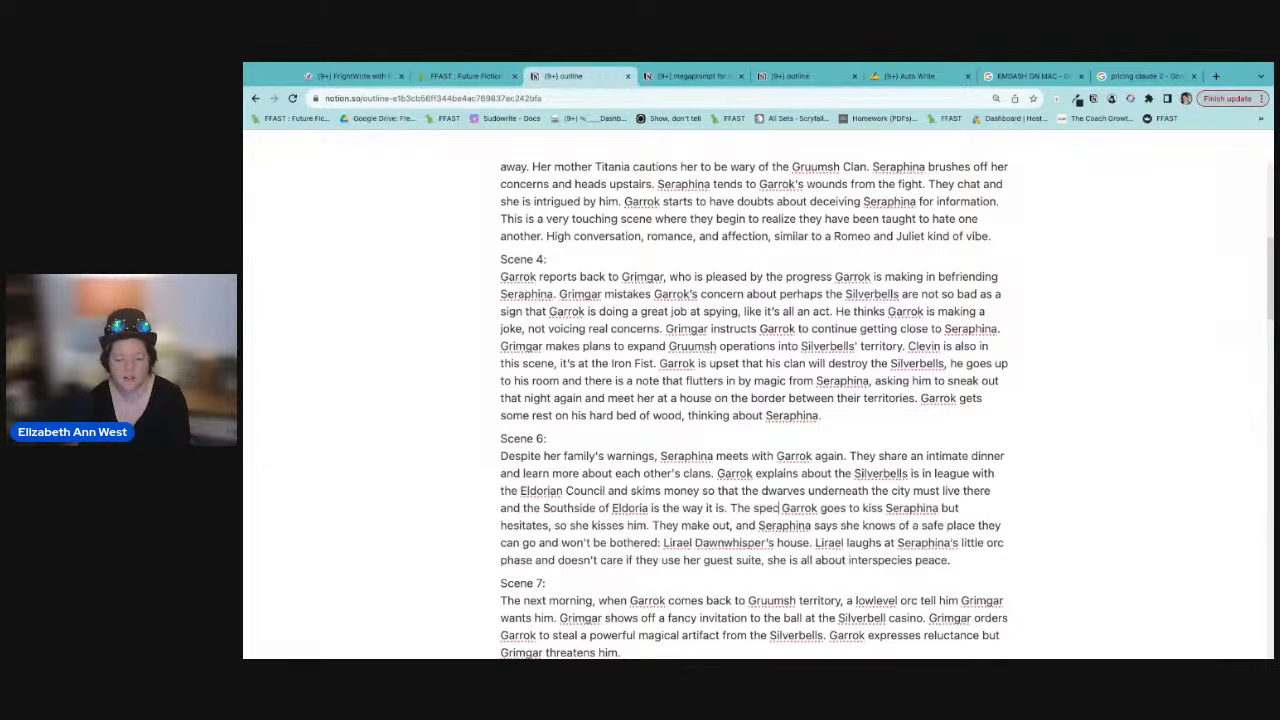
key("BackSpace")
Step: Add to Scene 6 "According to Garrok, the species pushing hard to keep all species separated are the Silverbells and Duskborn's clan."
type("Accod")
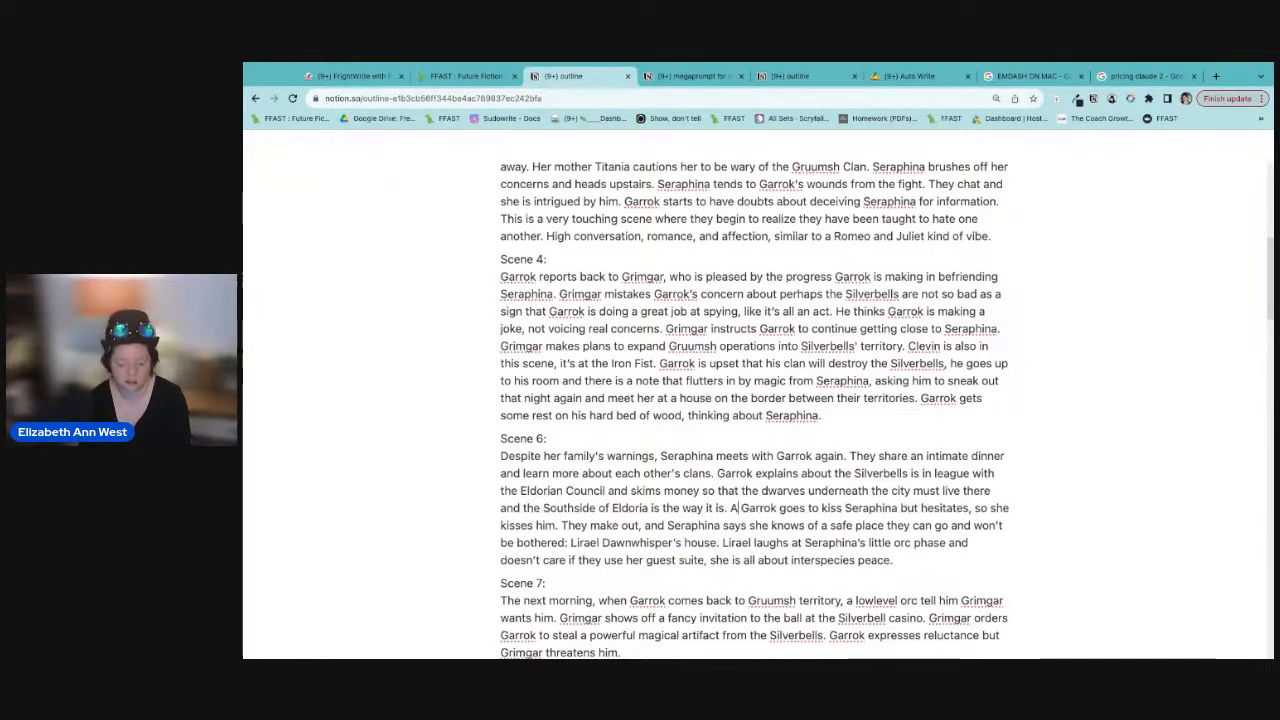
key("BackSpace")
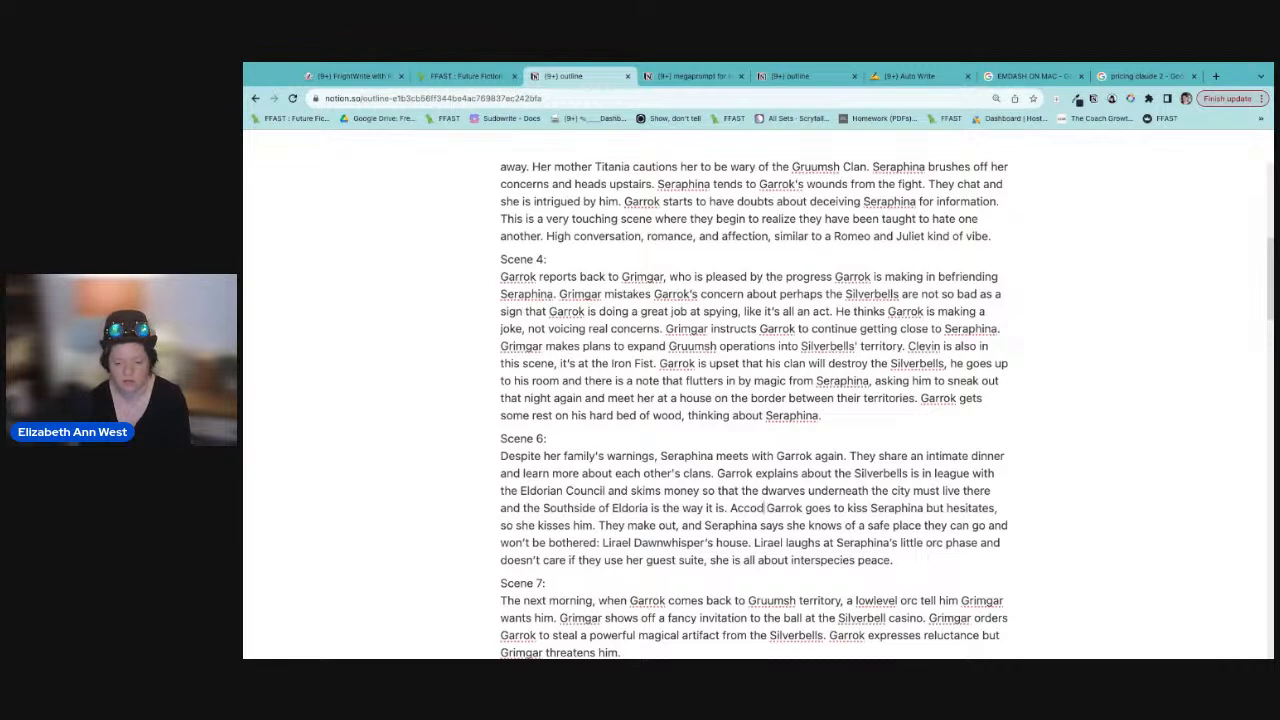
type("rding to gar Gar")
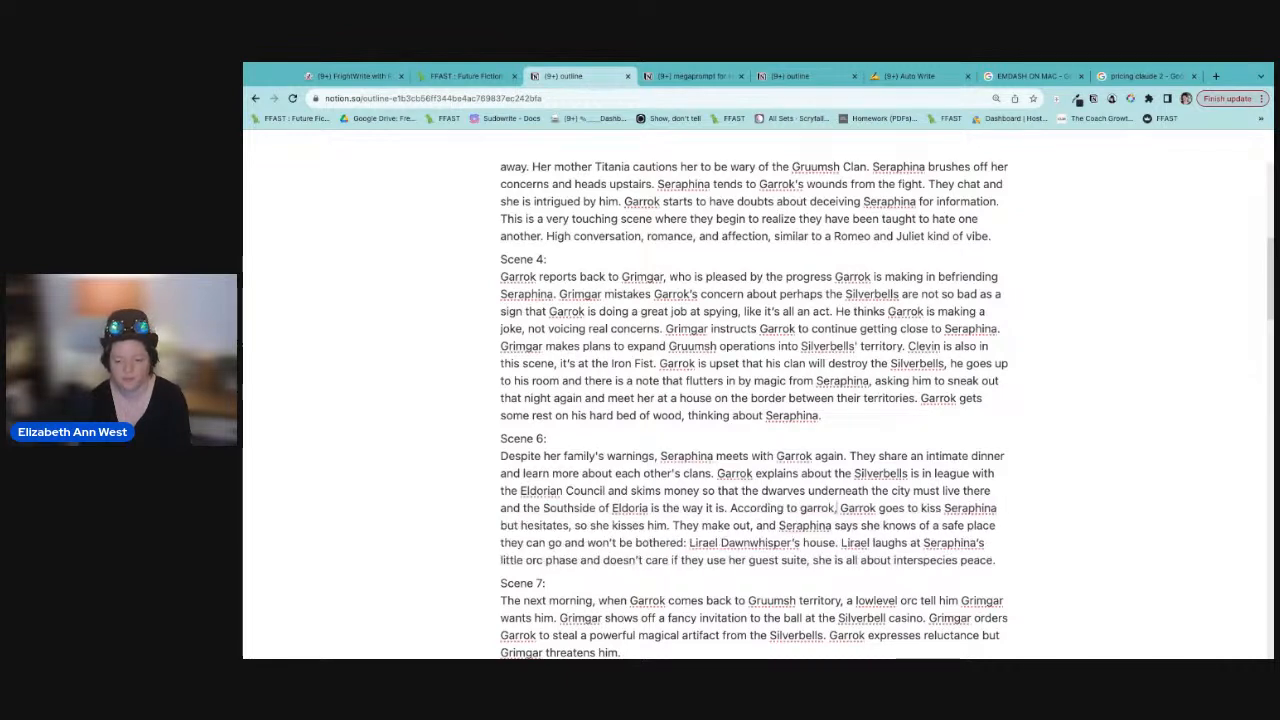
key("BackSpace")
type("G")
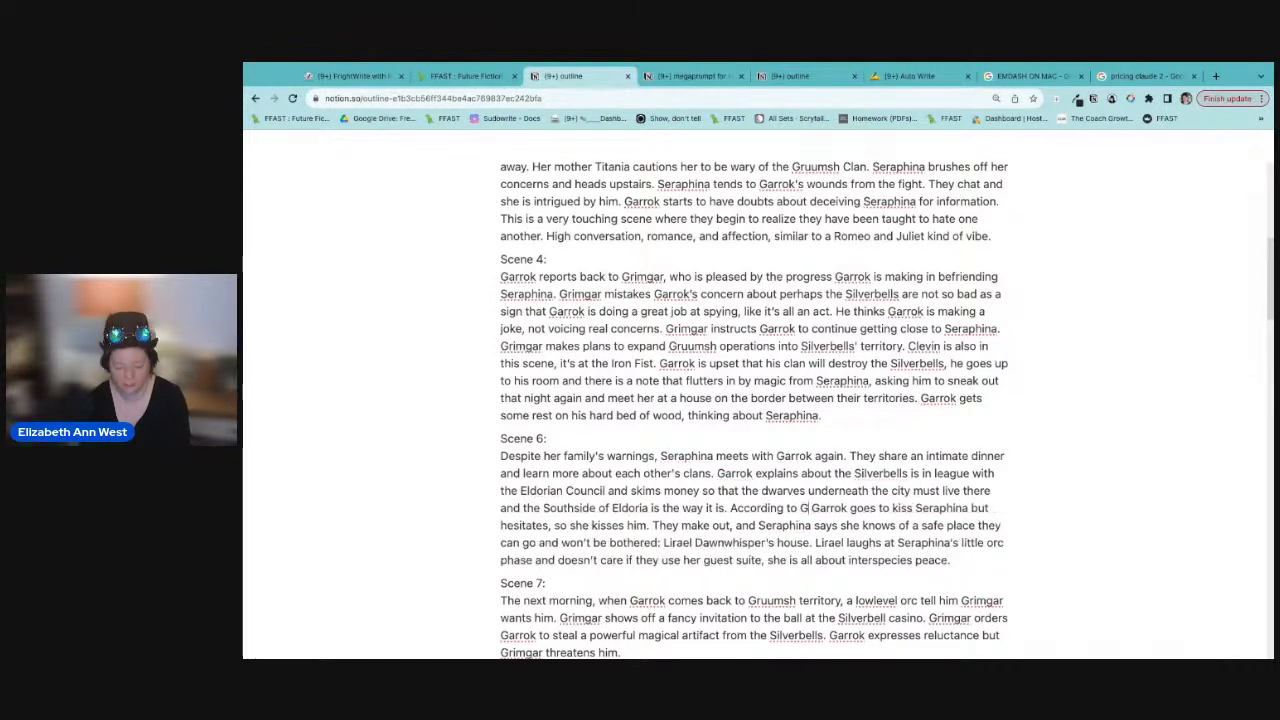
type("arrok, the s")
type("pecies ")
type("pushing")
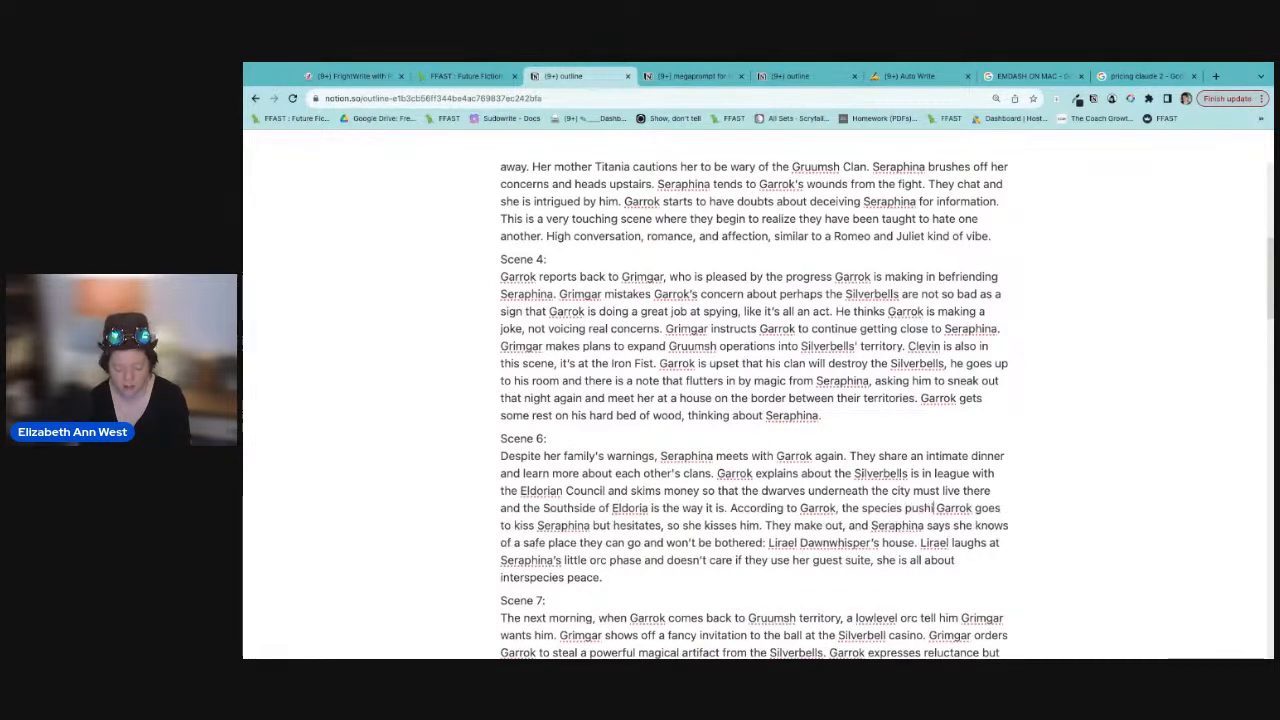
type(" hard to keep all spec")
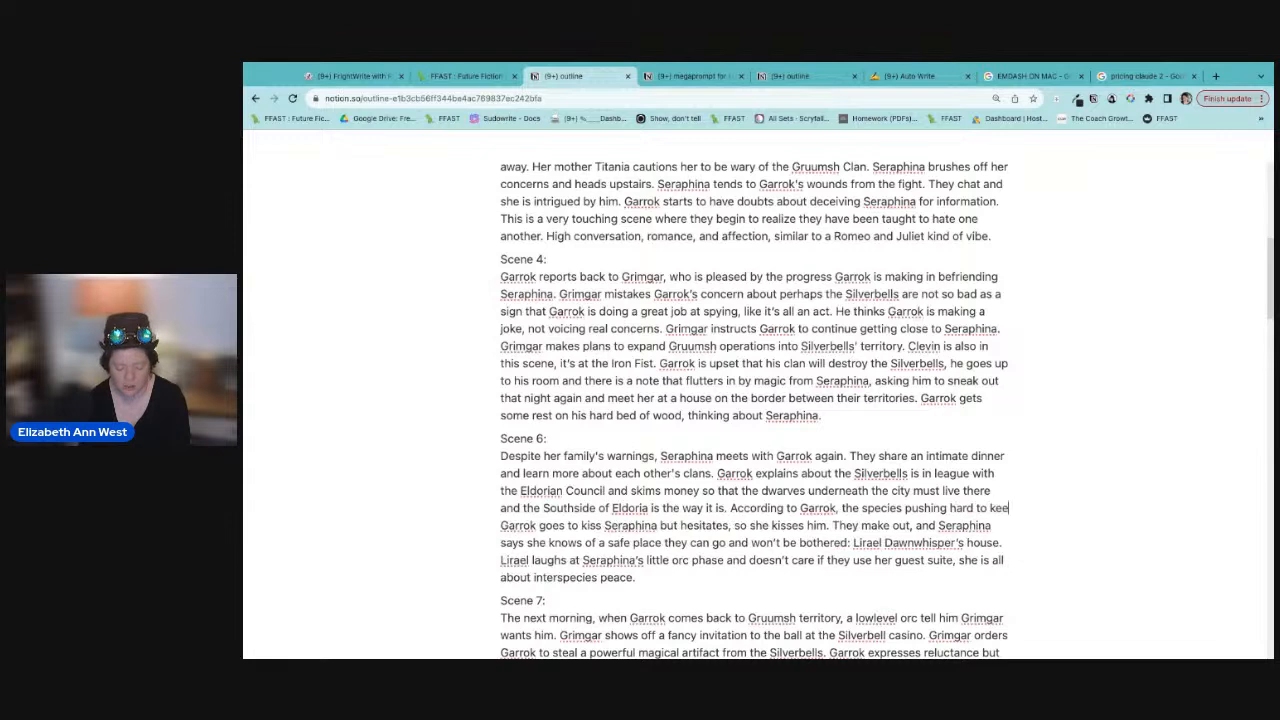
type("i")
type("es separtrate")
key("BackSpace")
key("BackSpace")
key("BackSpace")
key("BackSpace")
key("BackSpace")
type("ated are the Silverbells and")
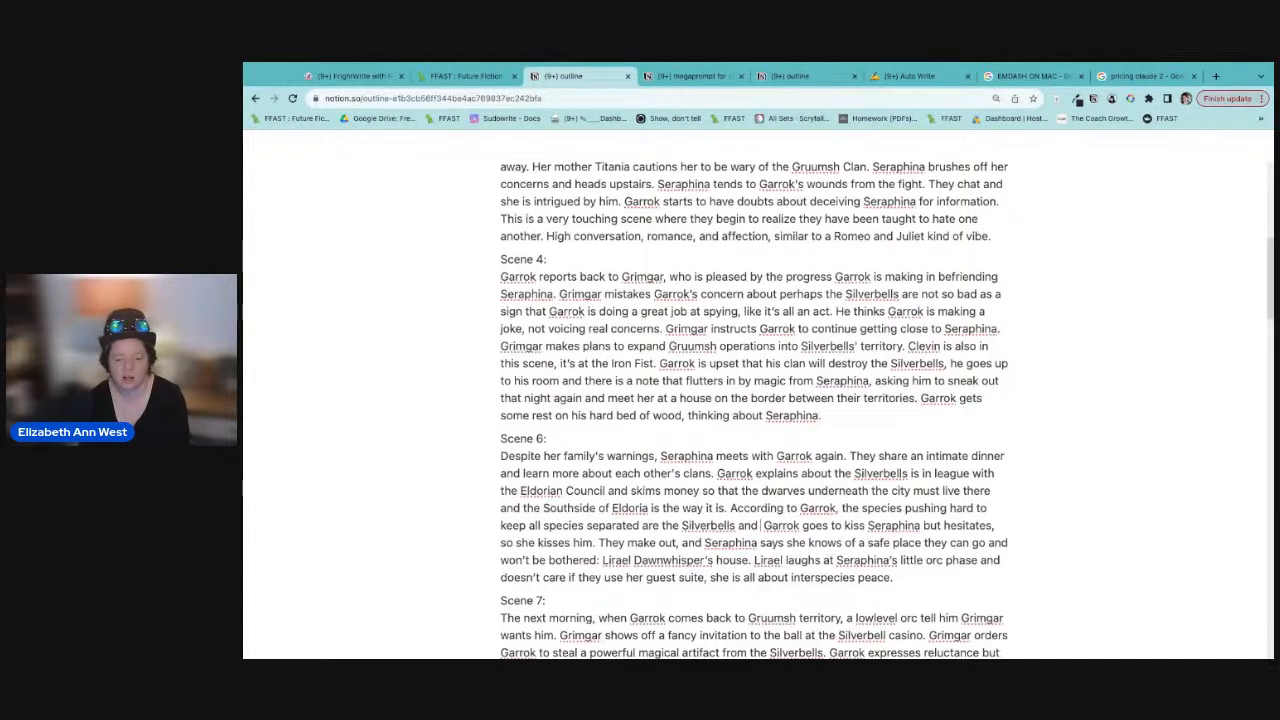
type(" Duskborn's clan. ")
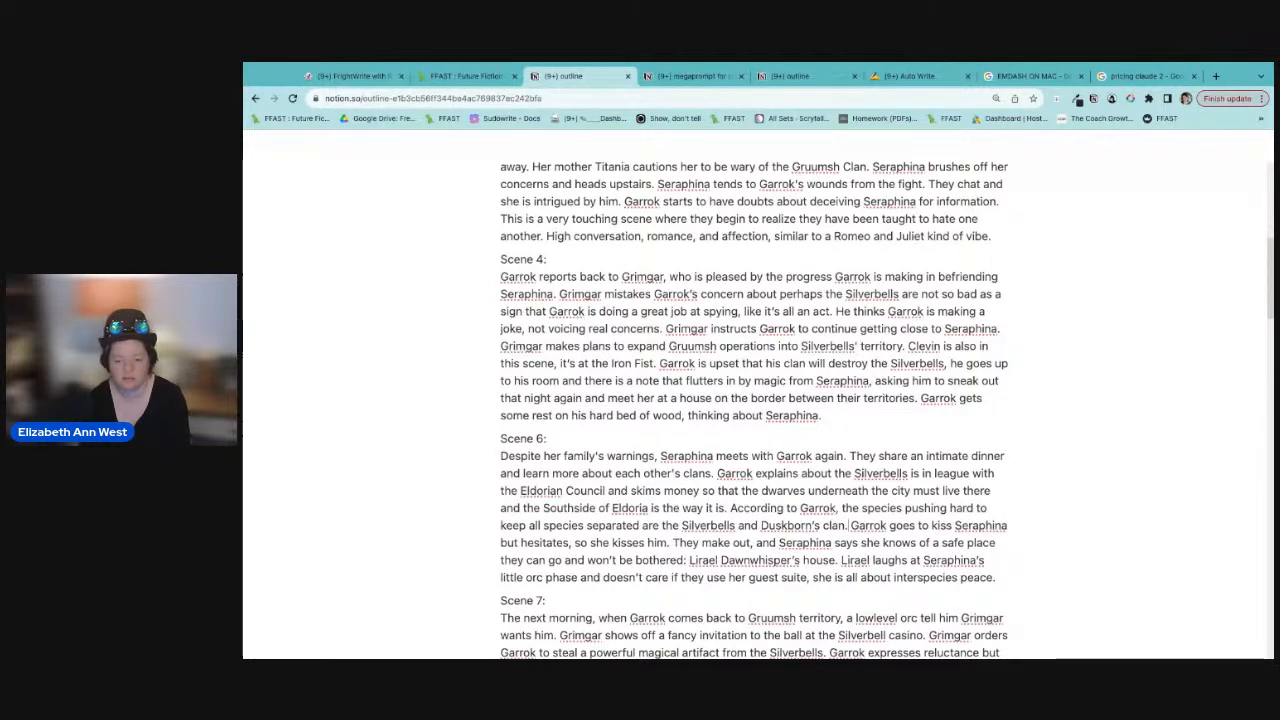
Step: Add Seraphina's reply after the clan sentence in Scene 6: "Seraphina counters it's for everyone's protection,"
type("Se")
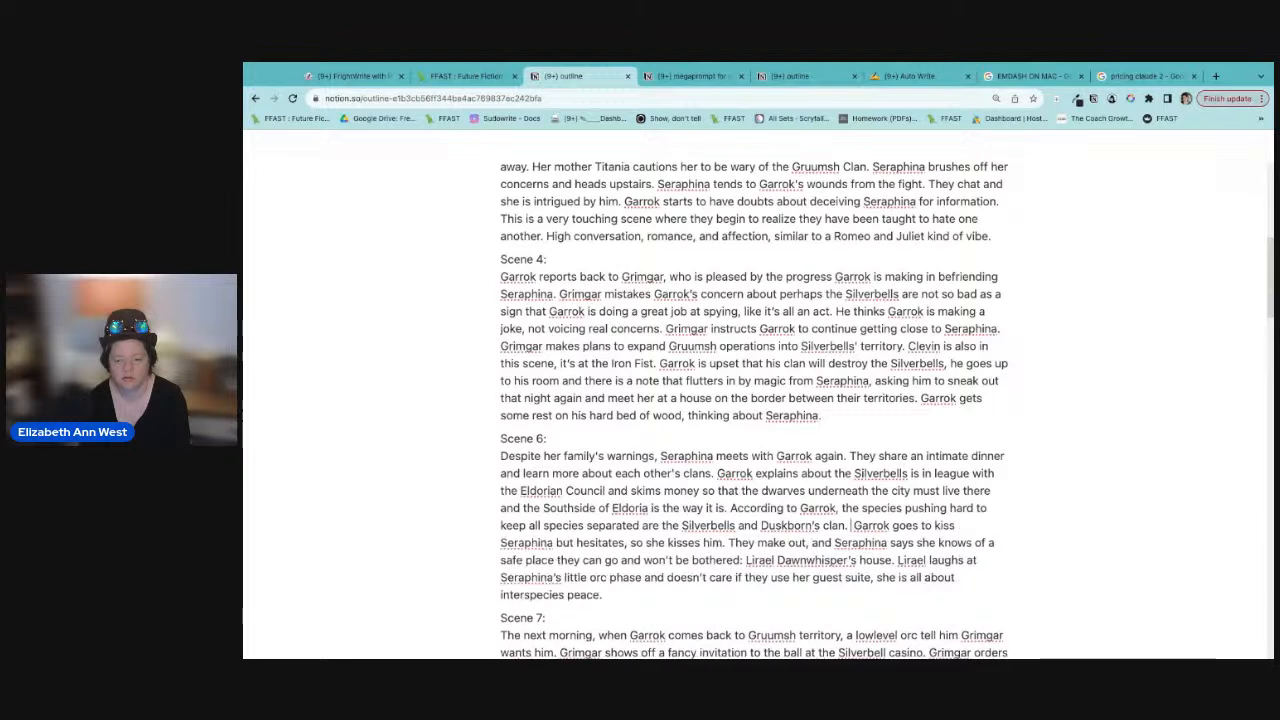
type("raphina counters it")
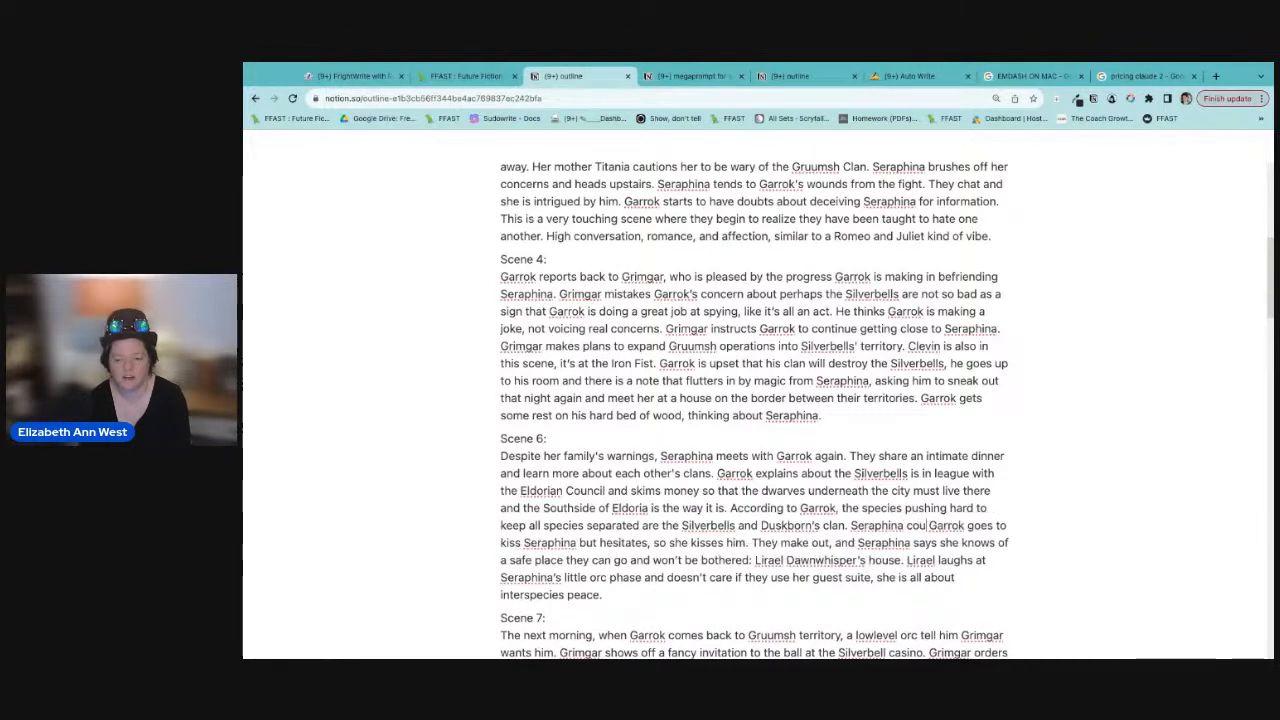
type("'s for everyone's prot")
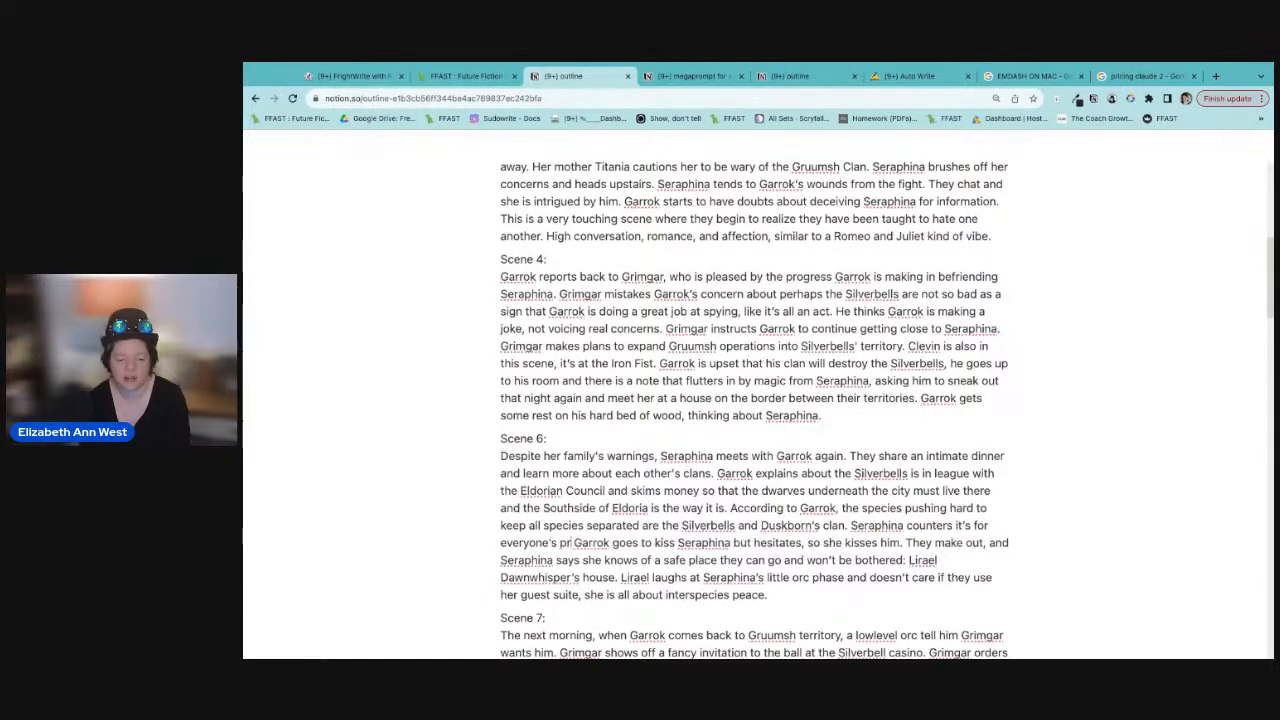
type("ection, ")
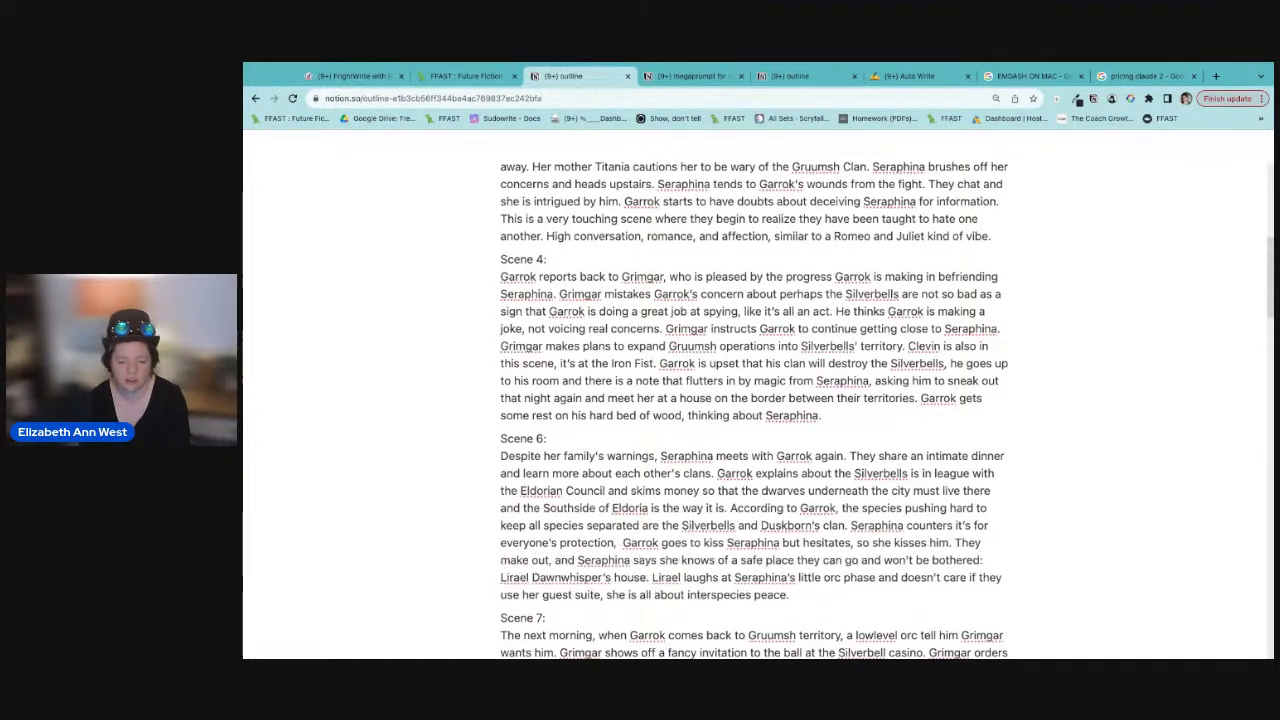
Step: Continue Seraphina's protection sentence in Scene 6 with "and he asks if she believes that, why did she ask him to come out"
type("and he asks")
type(" if she believes tha")
type("t,")
type(" why did she ask him to c")
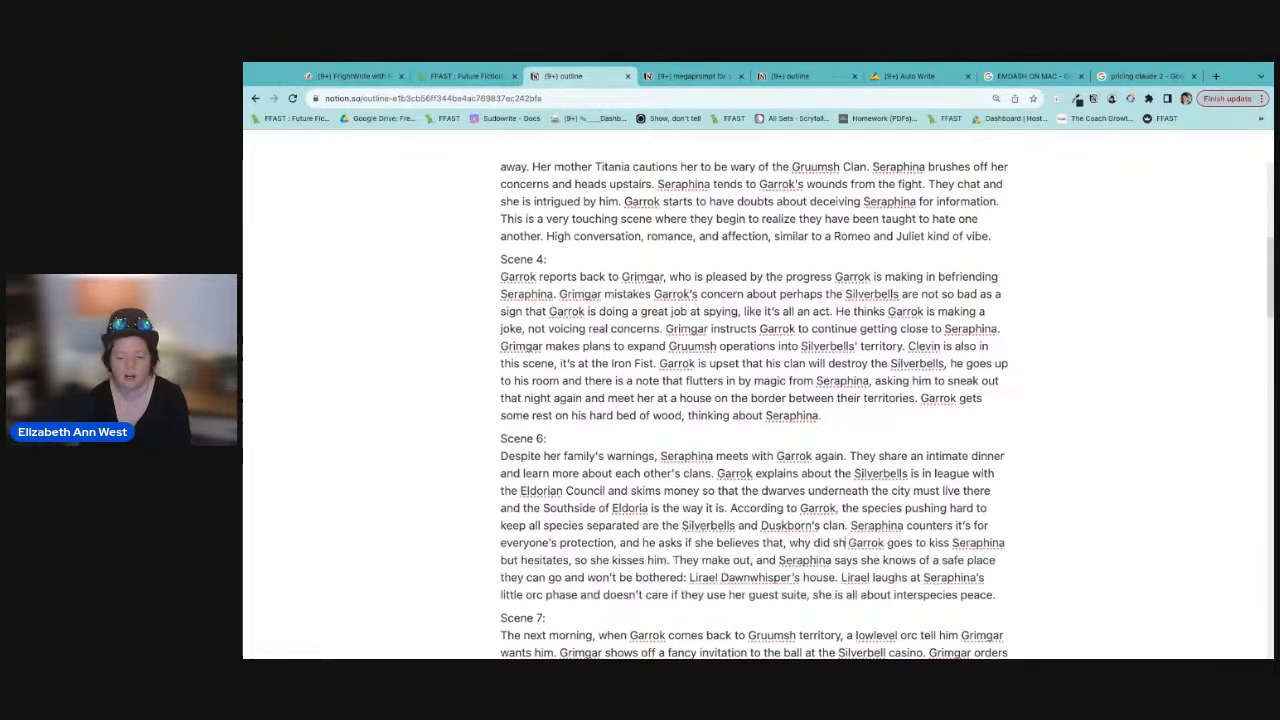
type("ome out ")
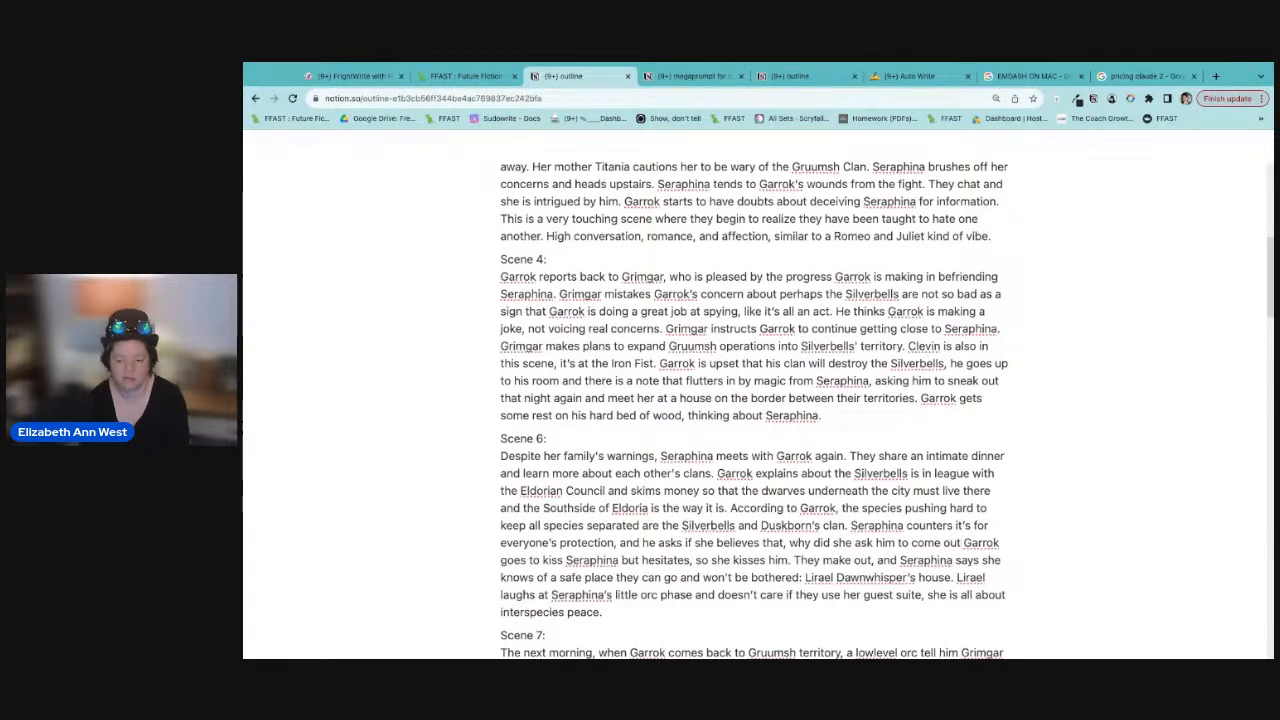
Step: End Garrok's question with a question mark and add "Seraphina blushes, she says it's just what she was taught."
type("? Seraphina blushes,")
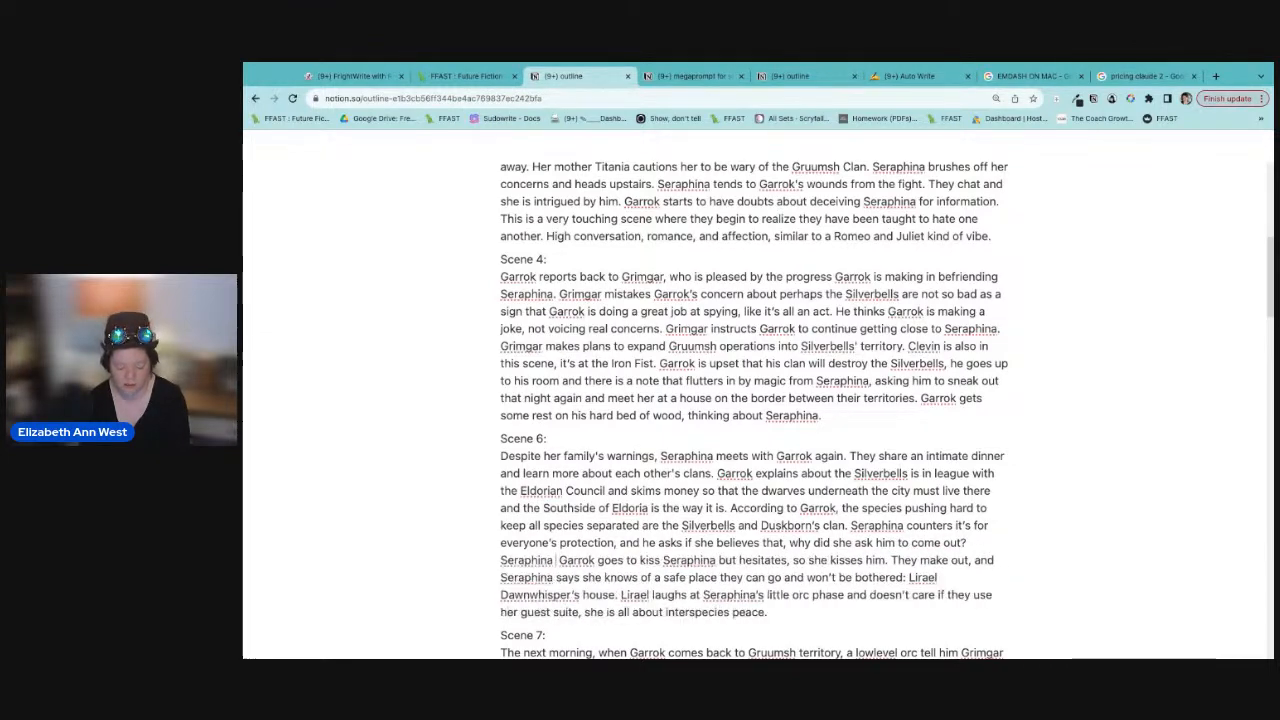
type("he says it's ")
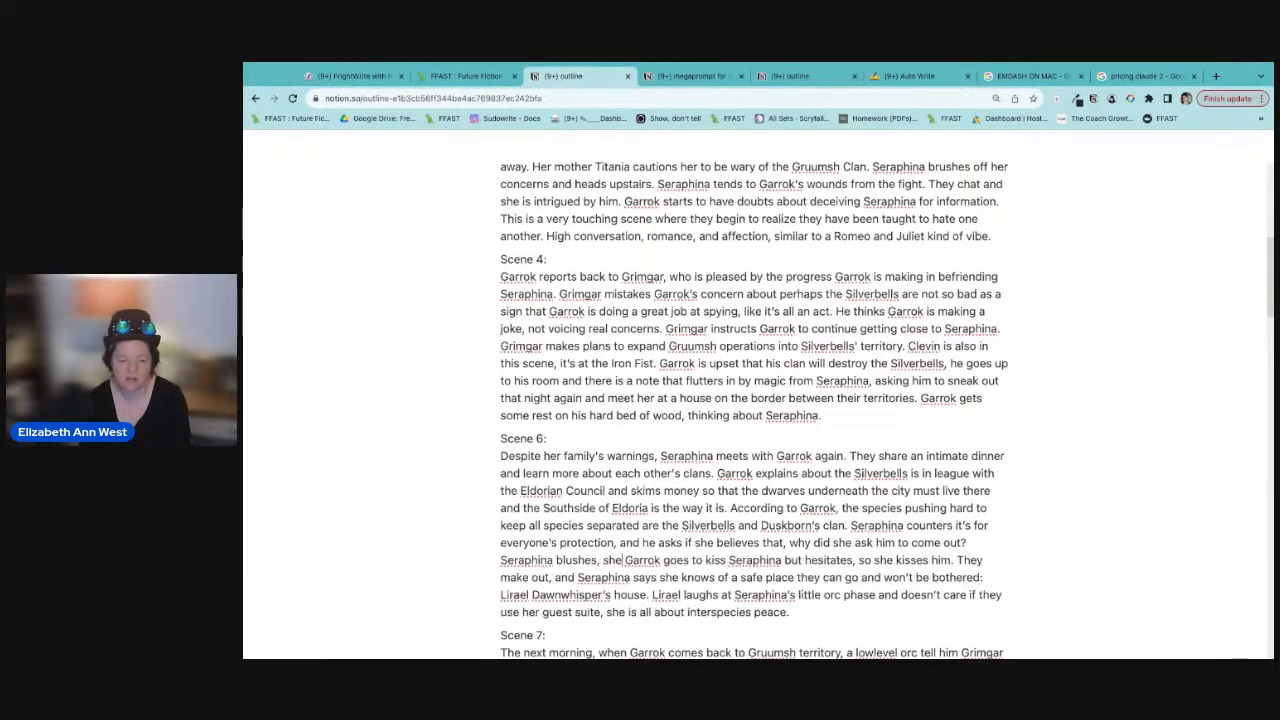
type("just wha")
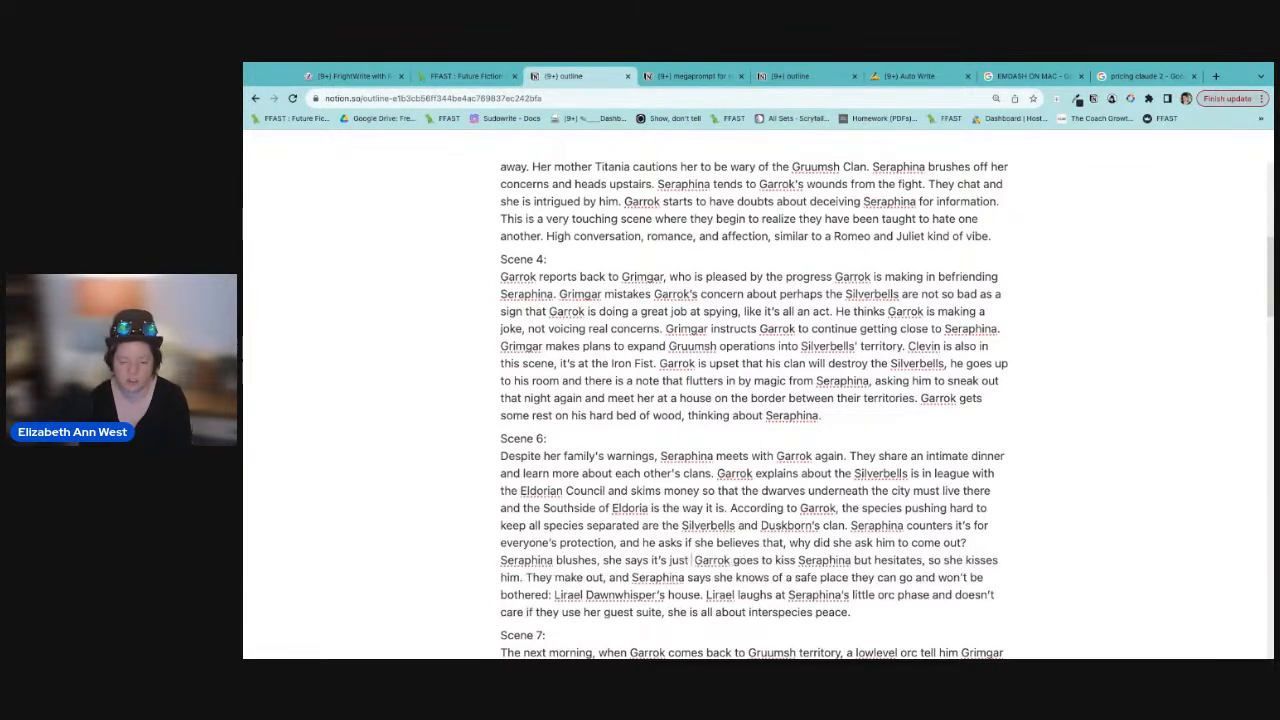
type("t she was t")
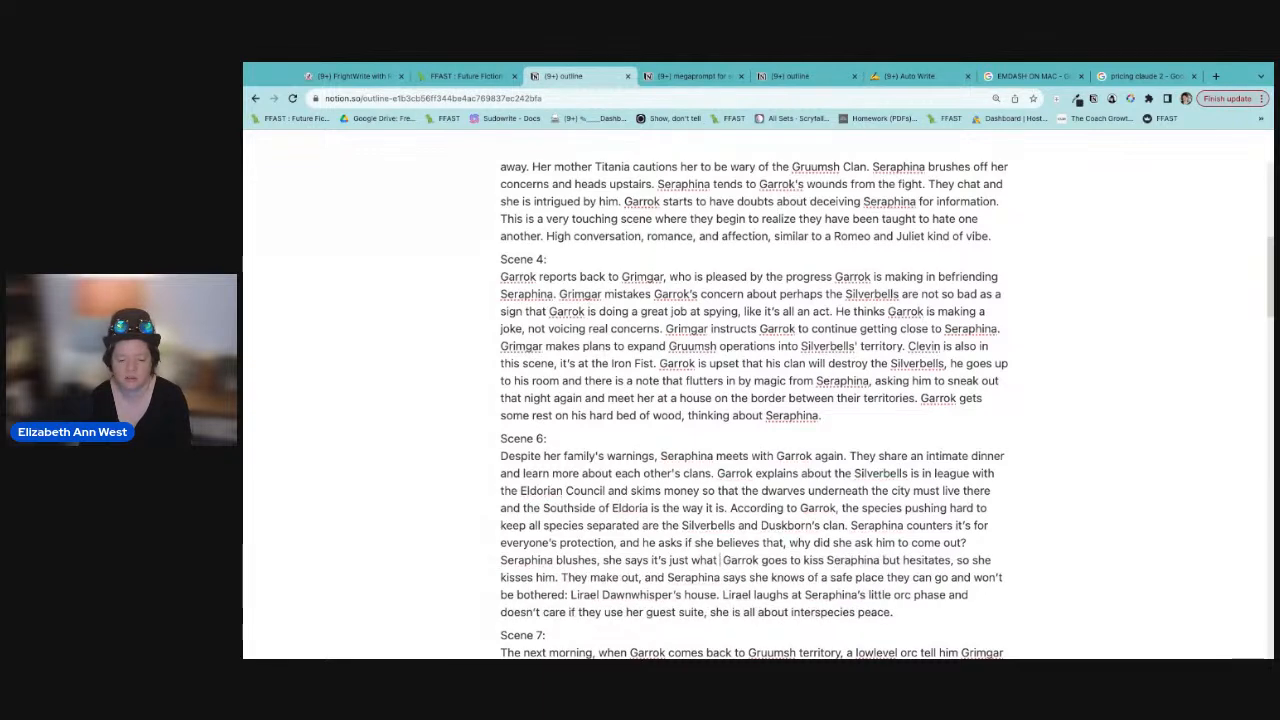
type("aught.")
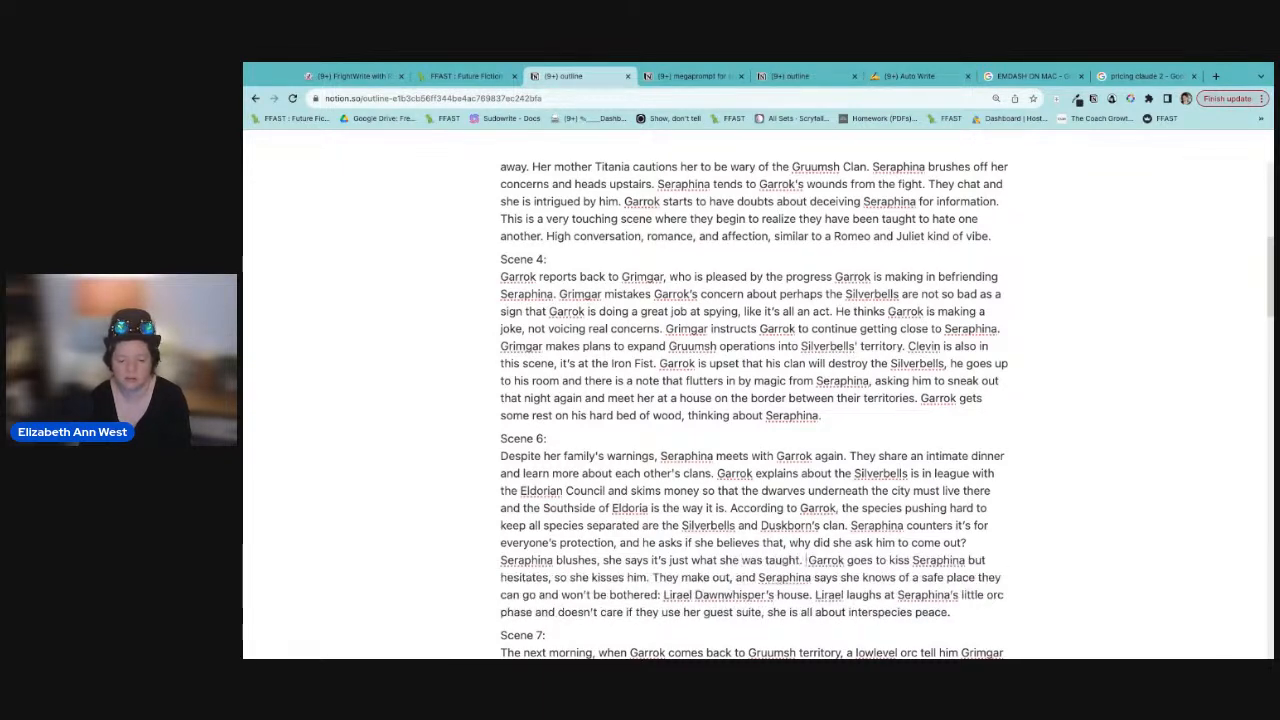
Step: Extend the "just what she was taught" sentence with ", that orcs and goblins are dangerous and unpredictable."
key("BackSpace")
type("that orcs and")
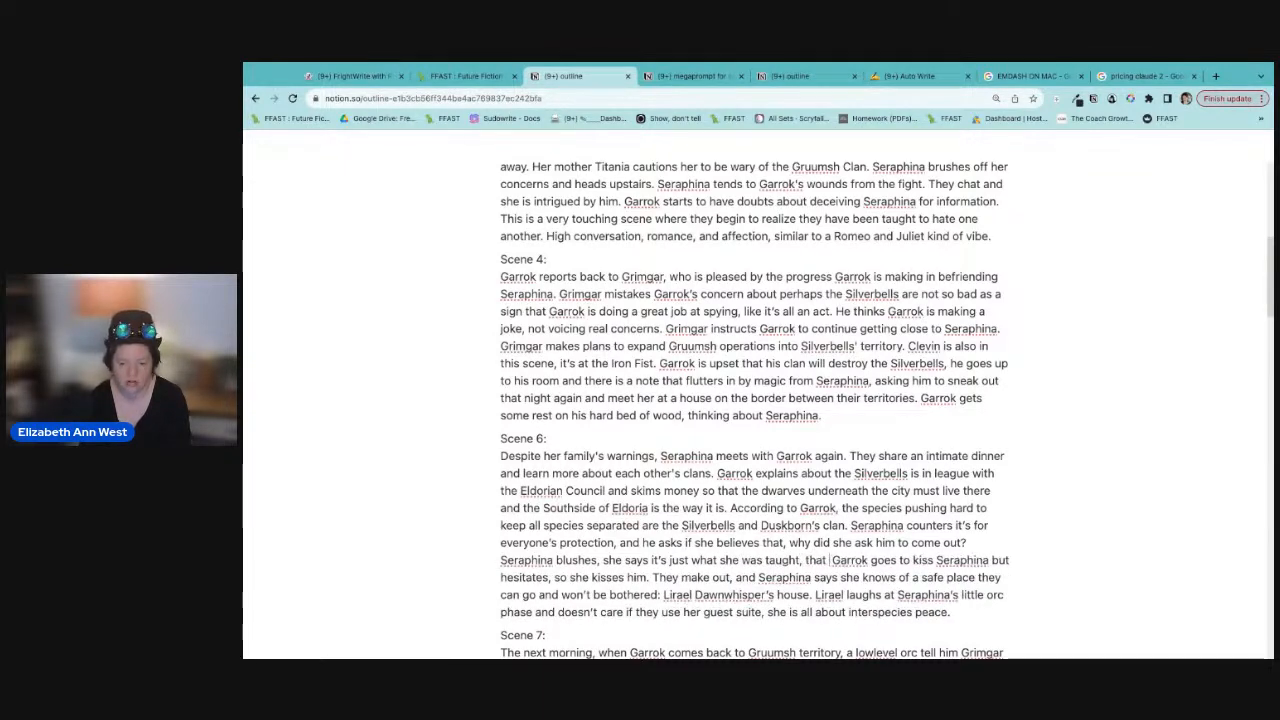
type(" goblins are dangerous")
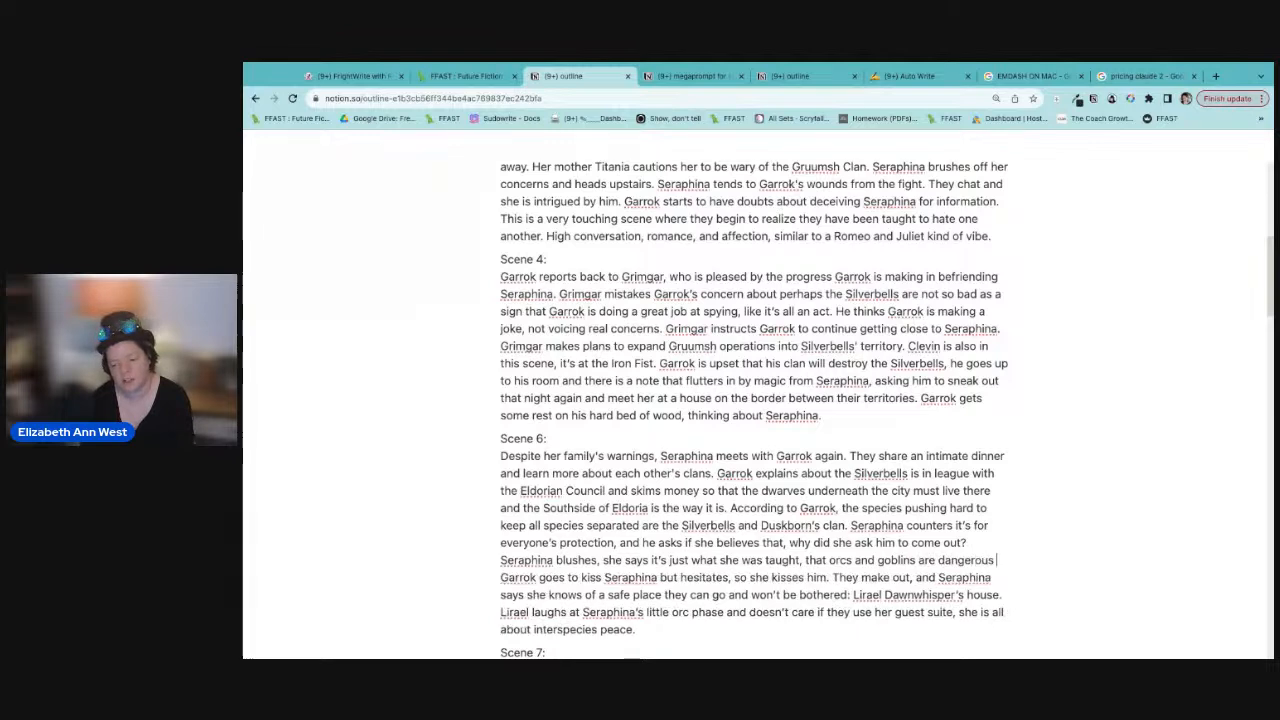
type(" and unpredicat")
key("BackSpace")
key("BackSpace")
type("table. F")
key("BackSpace")
Step: Add Garrok's response in Scene 6: "Garrok laughs, saying they may like simpler things in life, but he is easily predictable."
type("Garro")
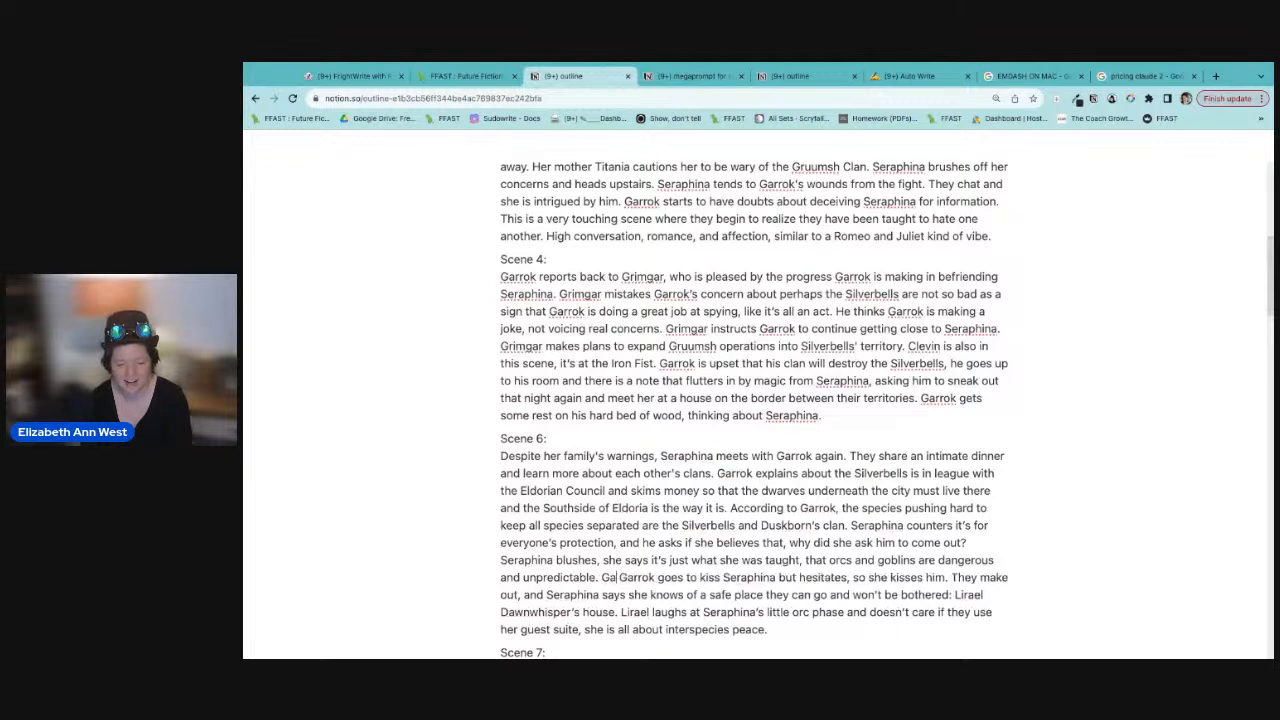
type("k laugh")
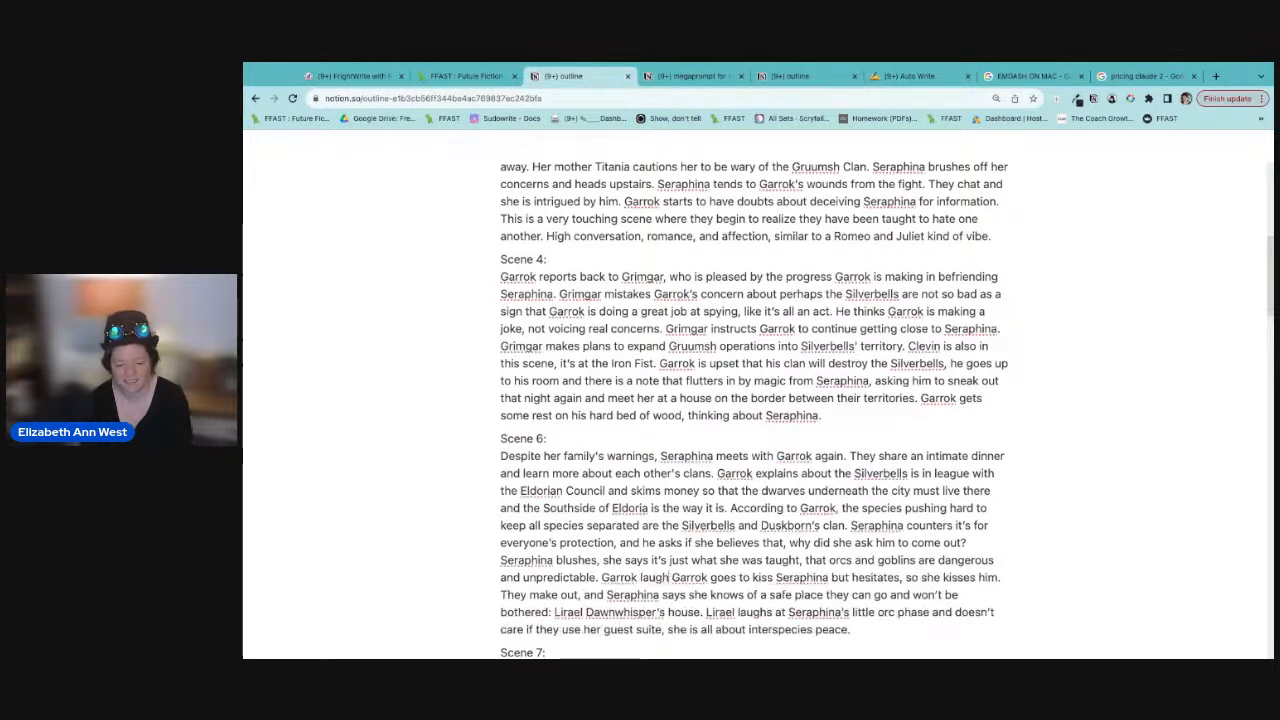
type("s, ")
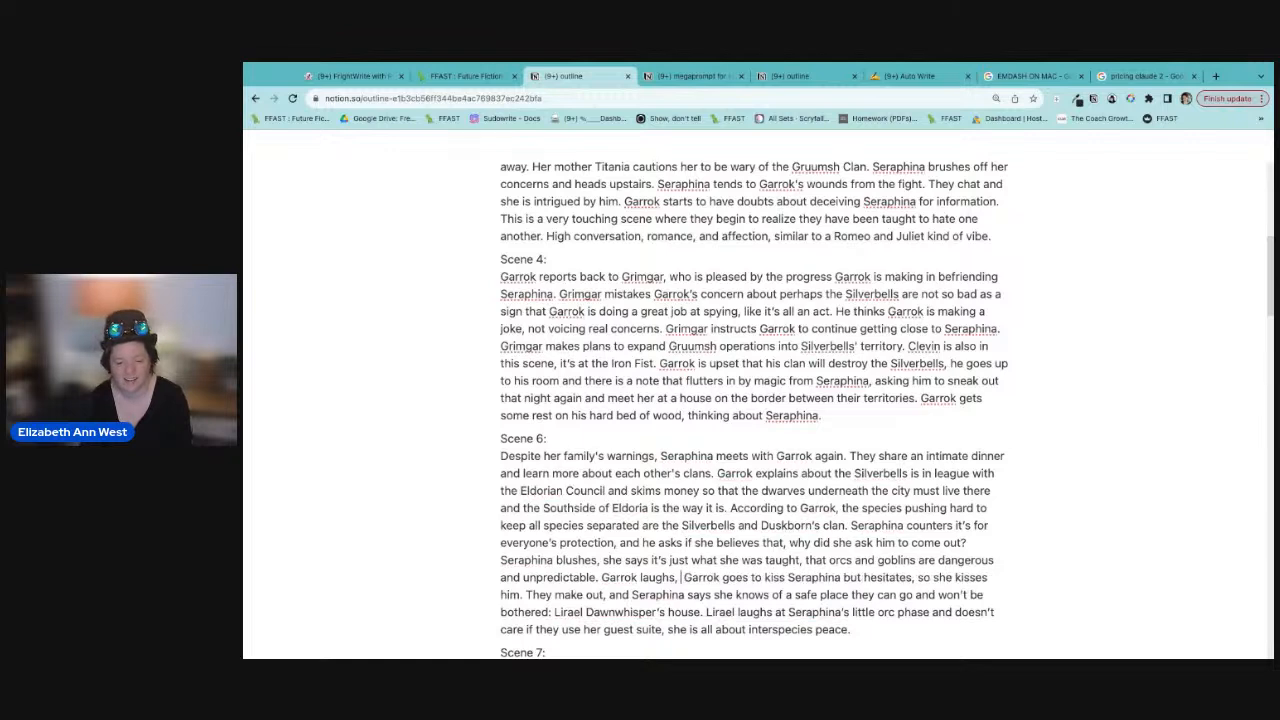
type("saying ")
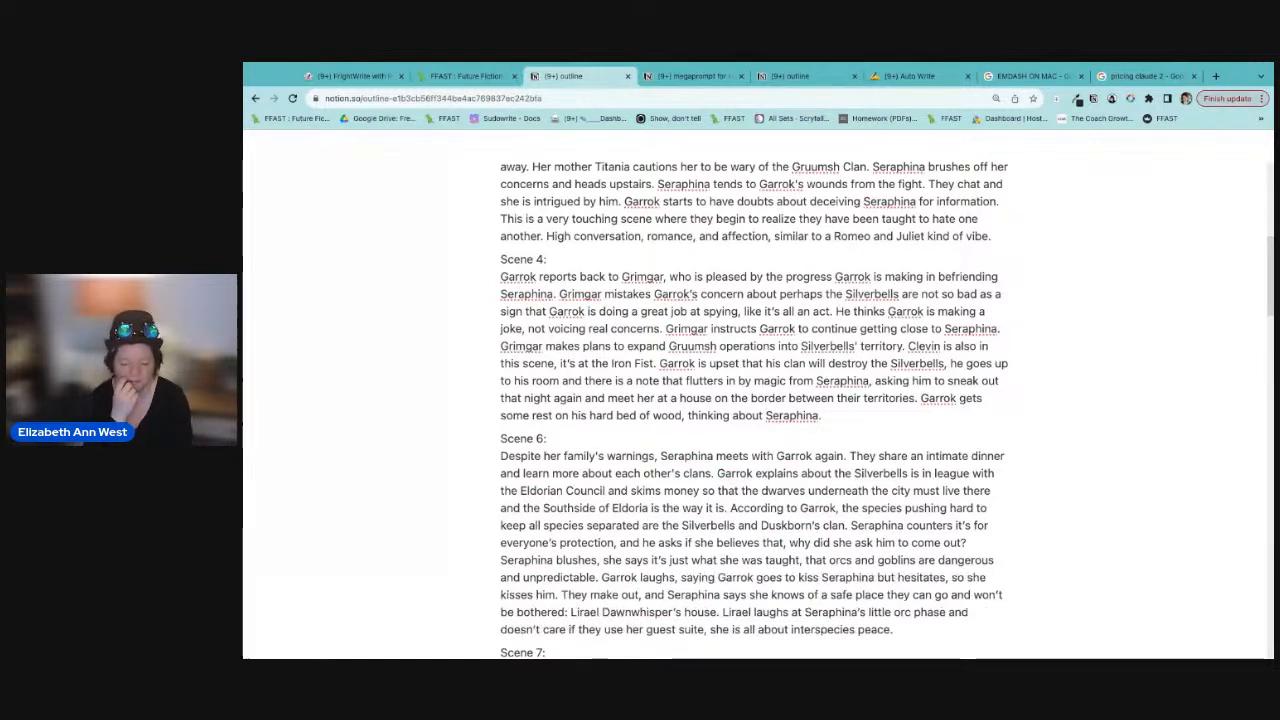
type("they may like simple")
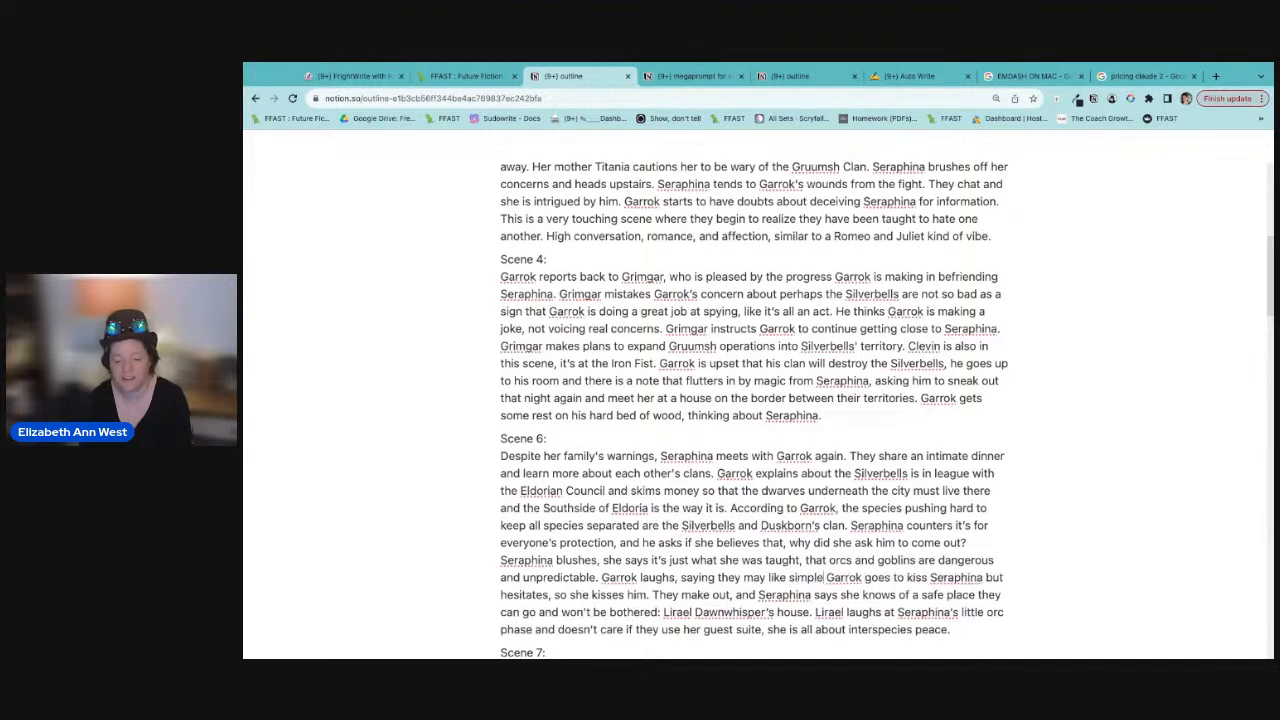
type("r")
type(" things")
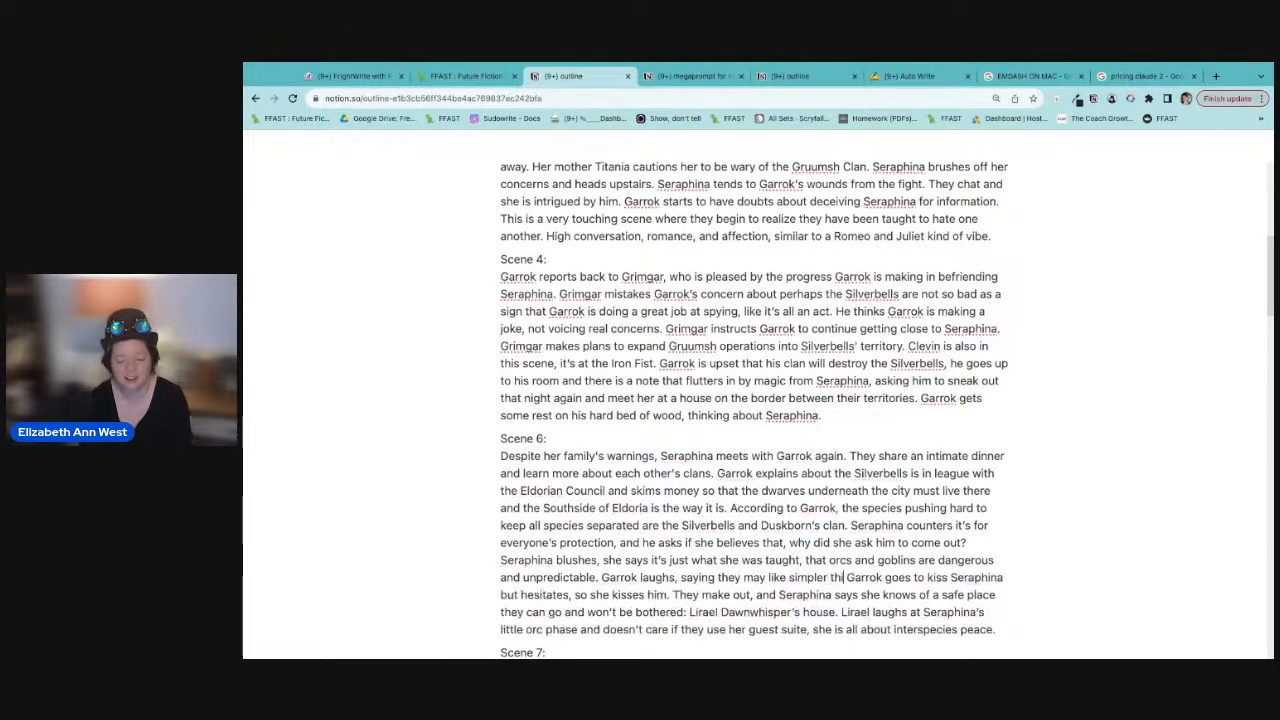
type(" in life, but")
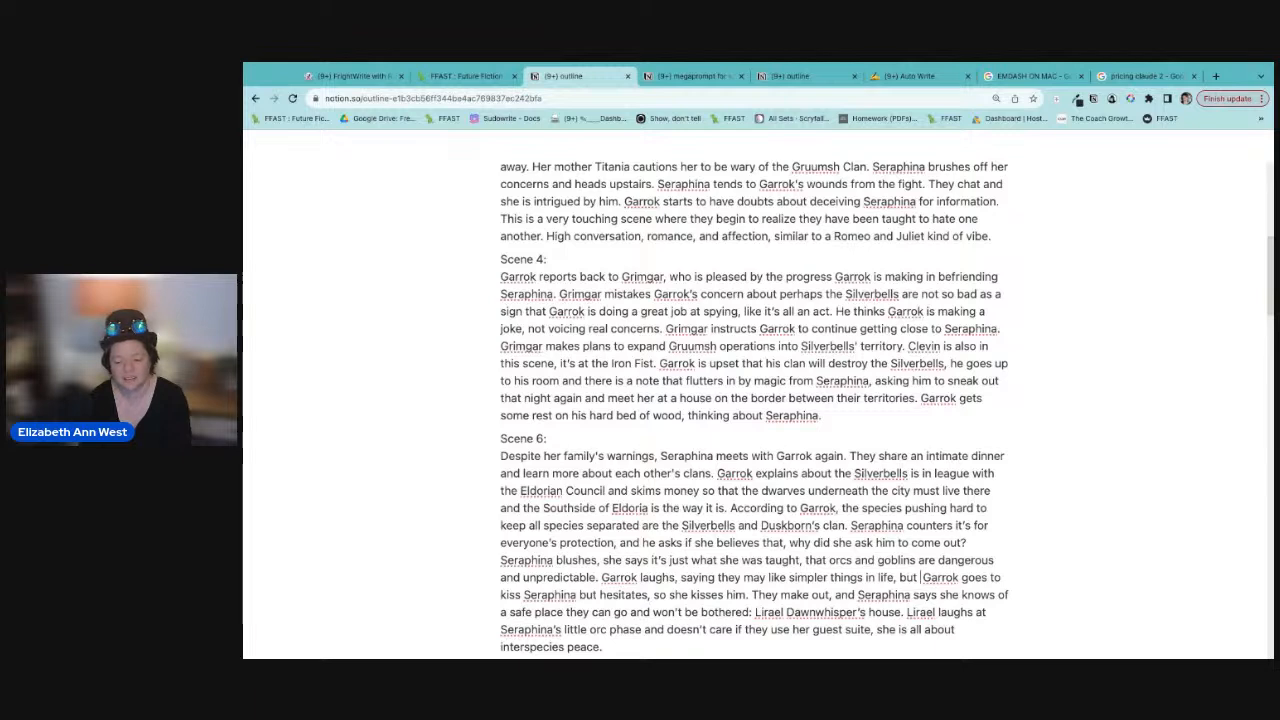
type("he is easily")
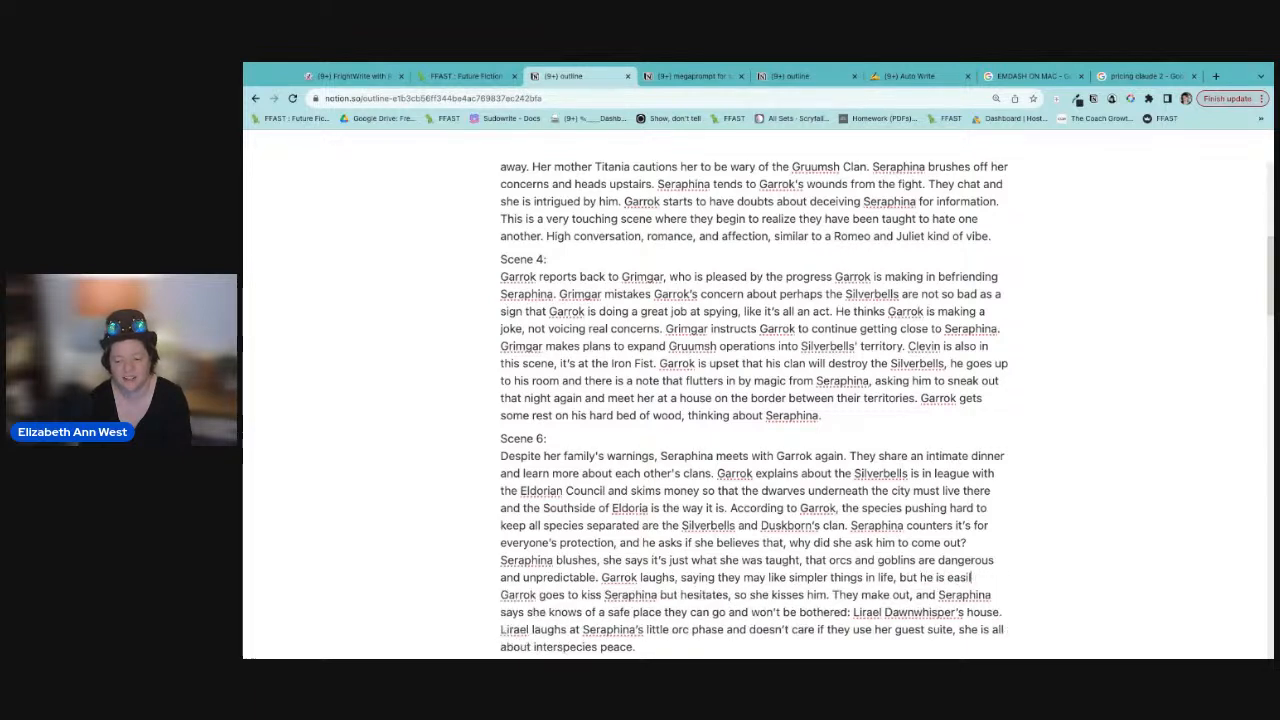
type(" predictable.")
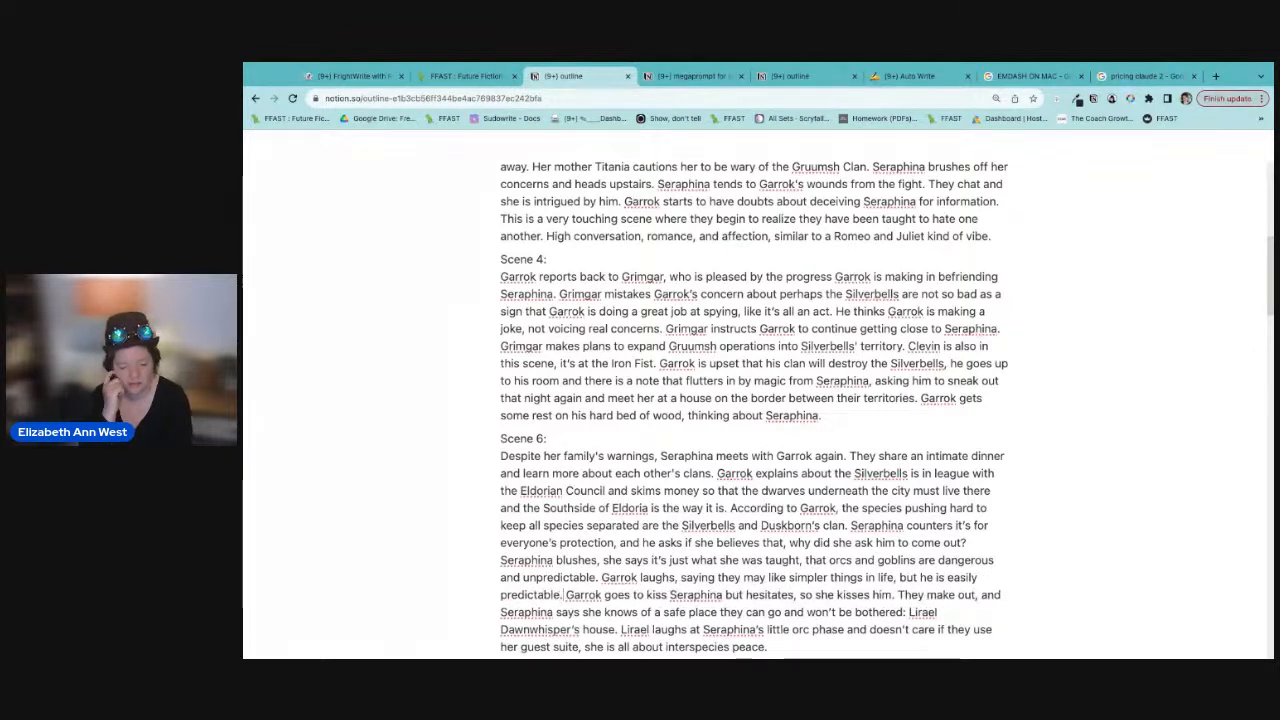
type(" S")
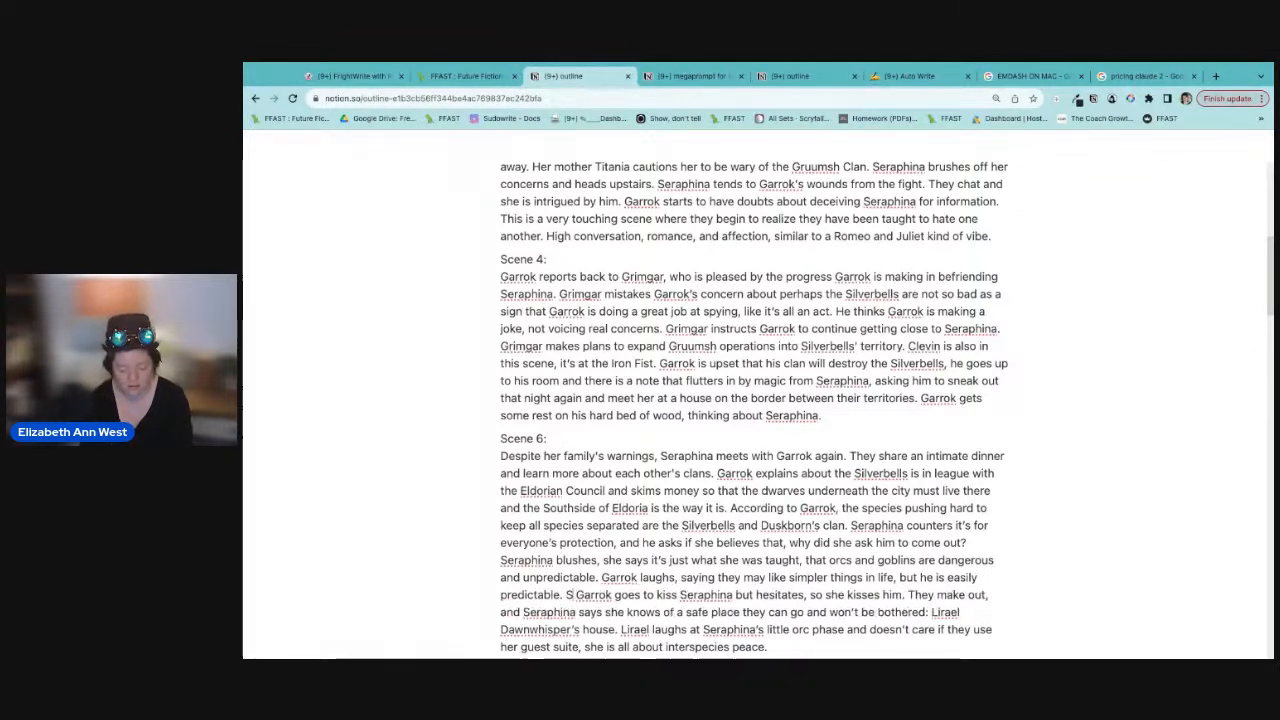
key("BackSpace")
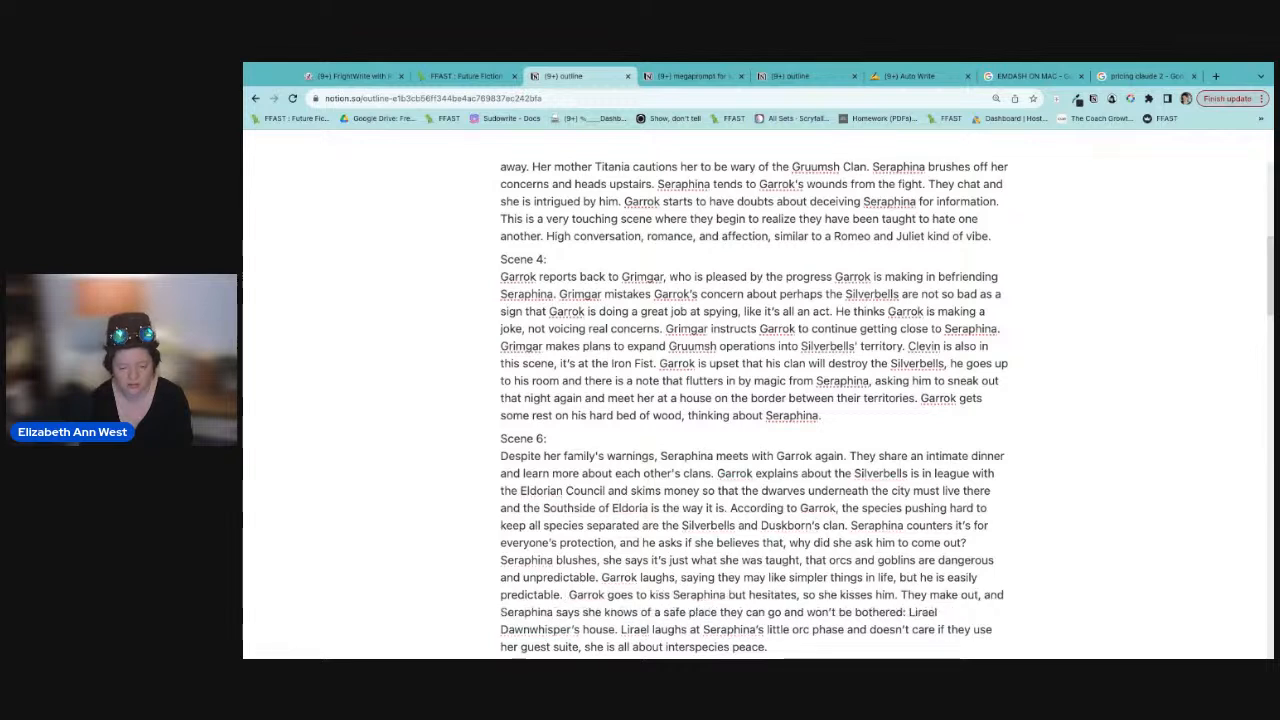
key("BackSpace")
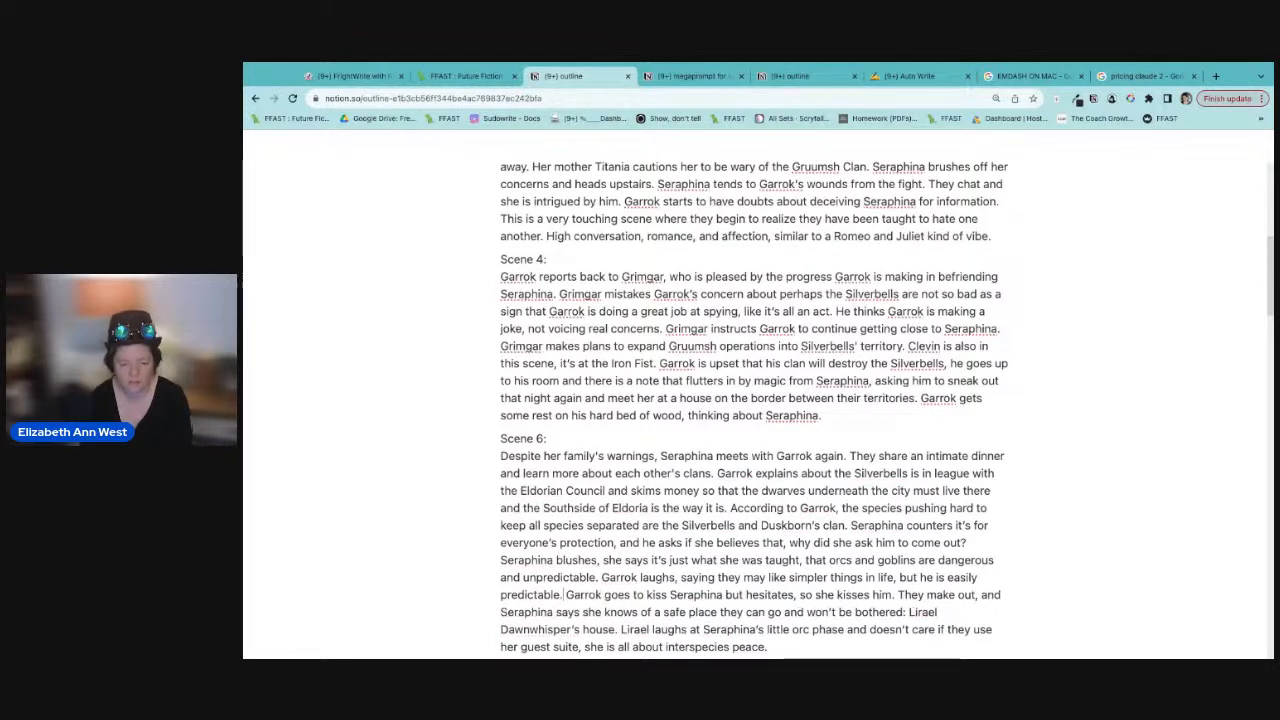
Step: Reword the kiss sentence in Scene 6 from "goes to kiss" to "leans in to kiss"
type("leans in")
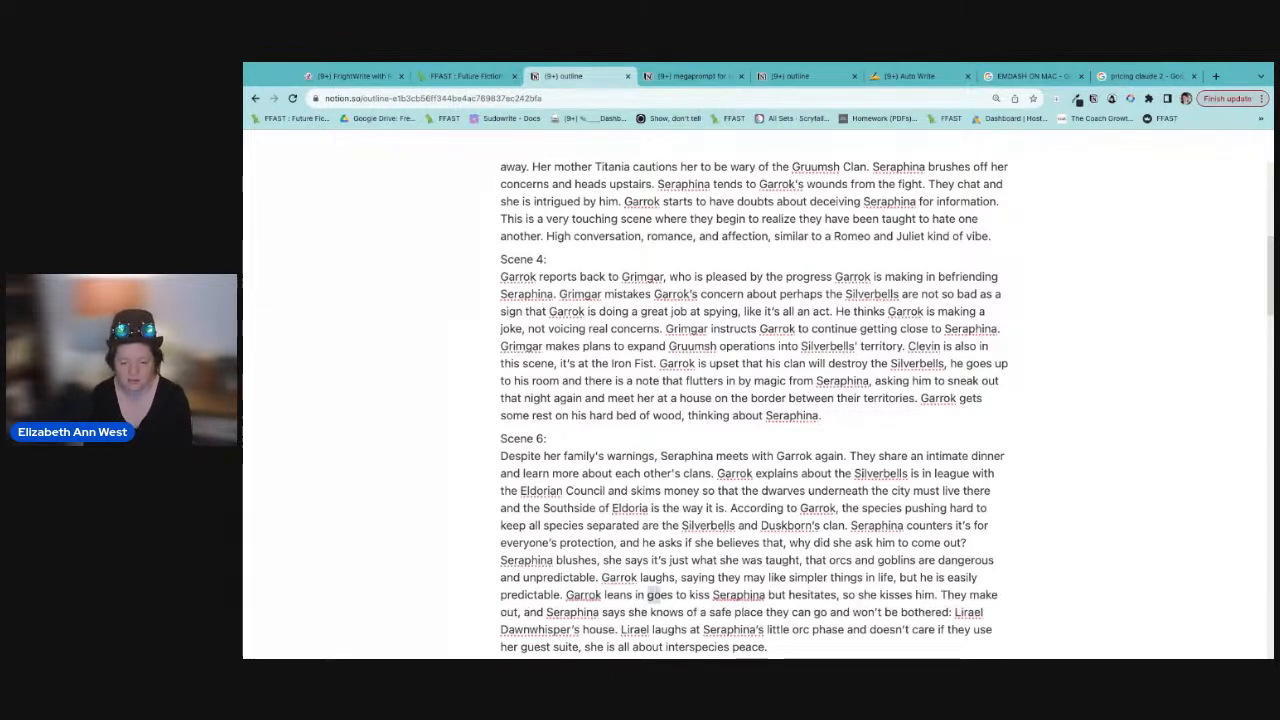
left_click_drag(649, 595, 673, 595)
key("BackSpace")
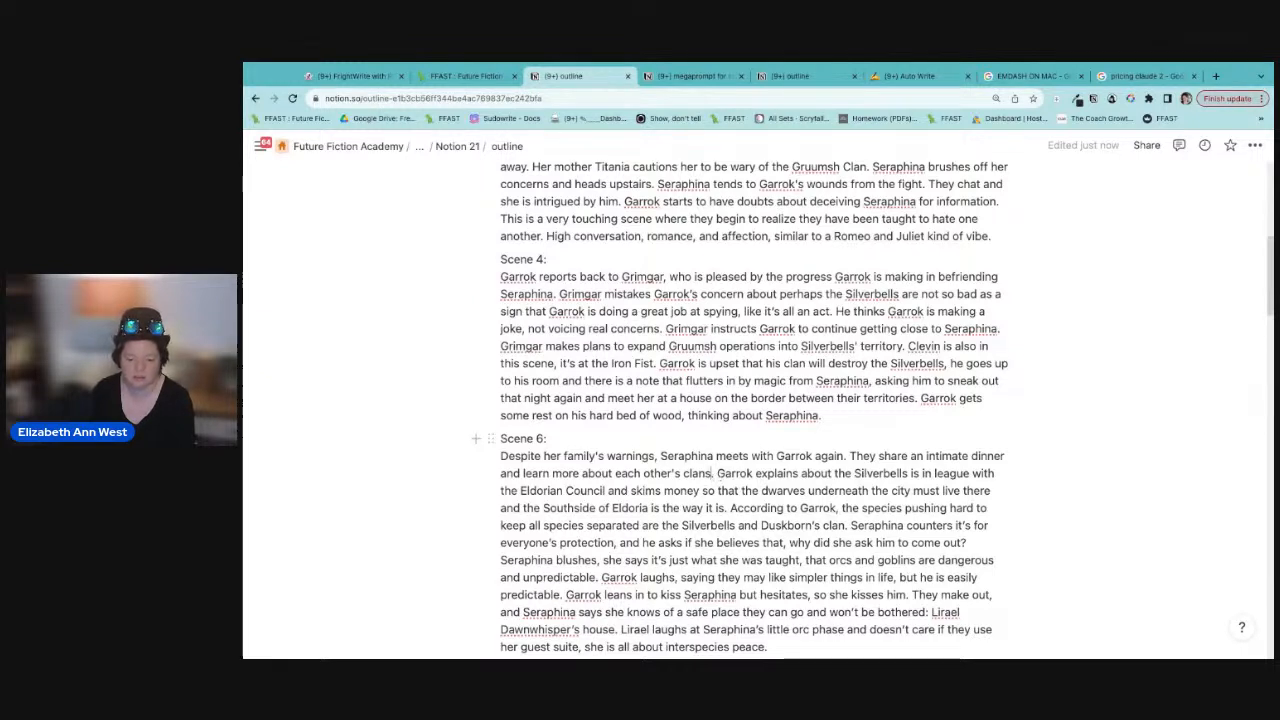
Step: Insert "After dinner they walk through Lirael Dawnwhisper's gardens," after "each other's clans." in Scene 6
type("After dinner ")
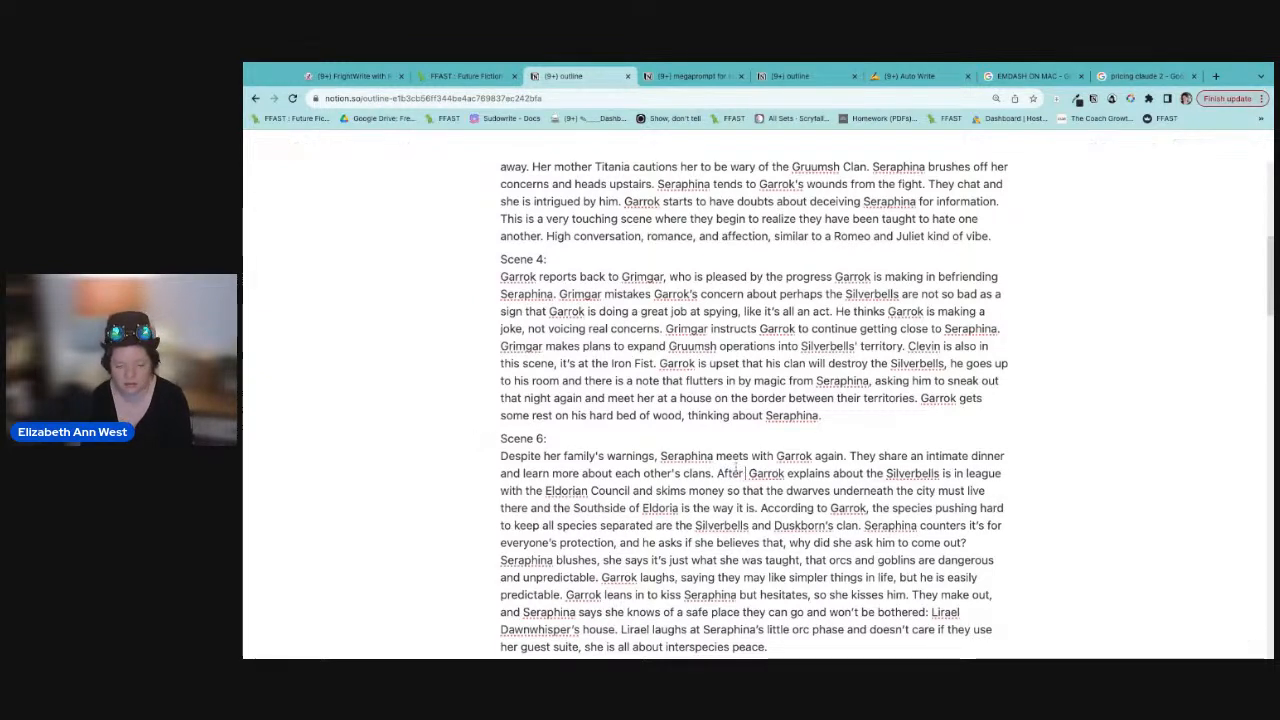
type("the")
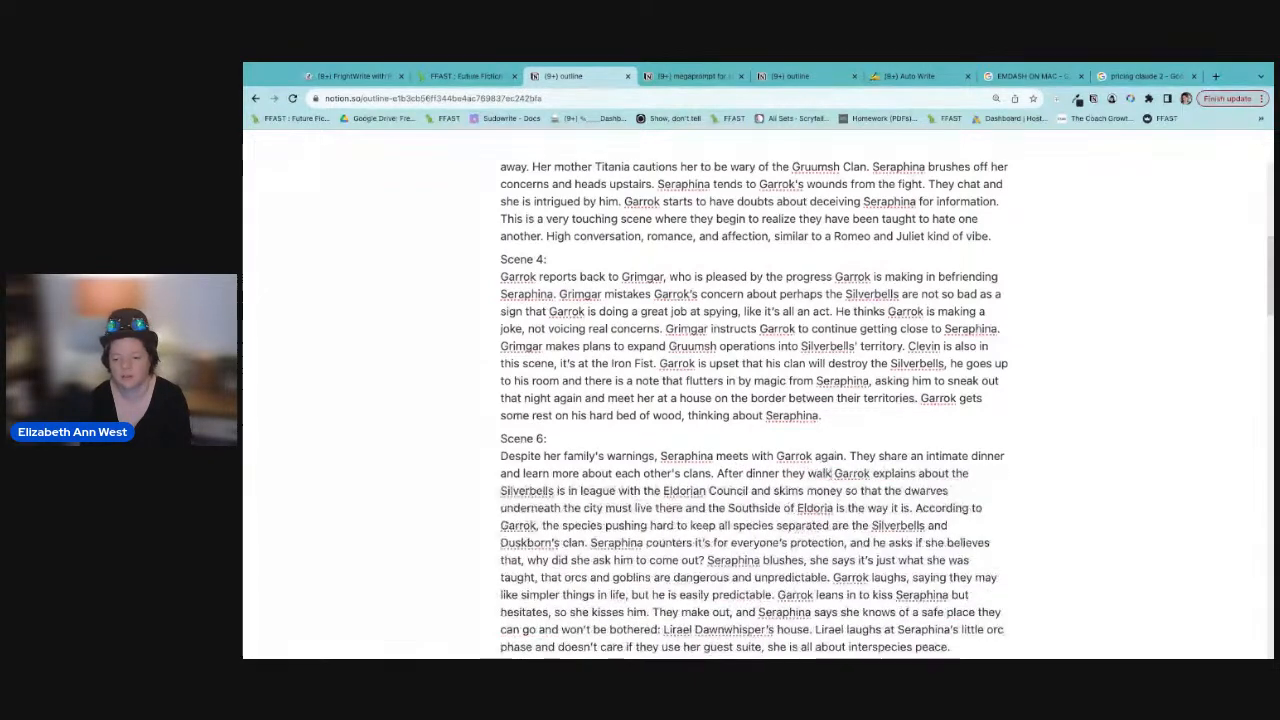
type("y walk through")
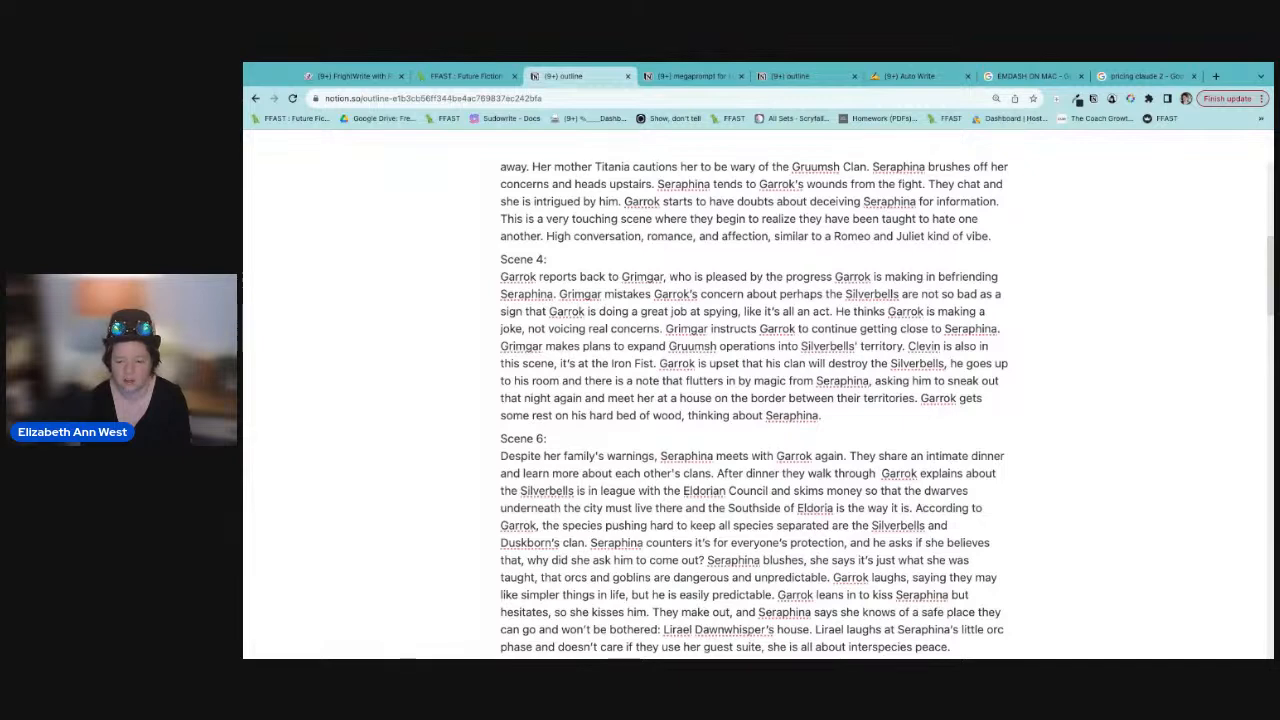
scroll(750, 400, "down", 1)
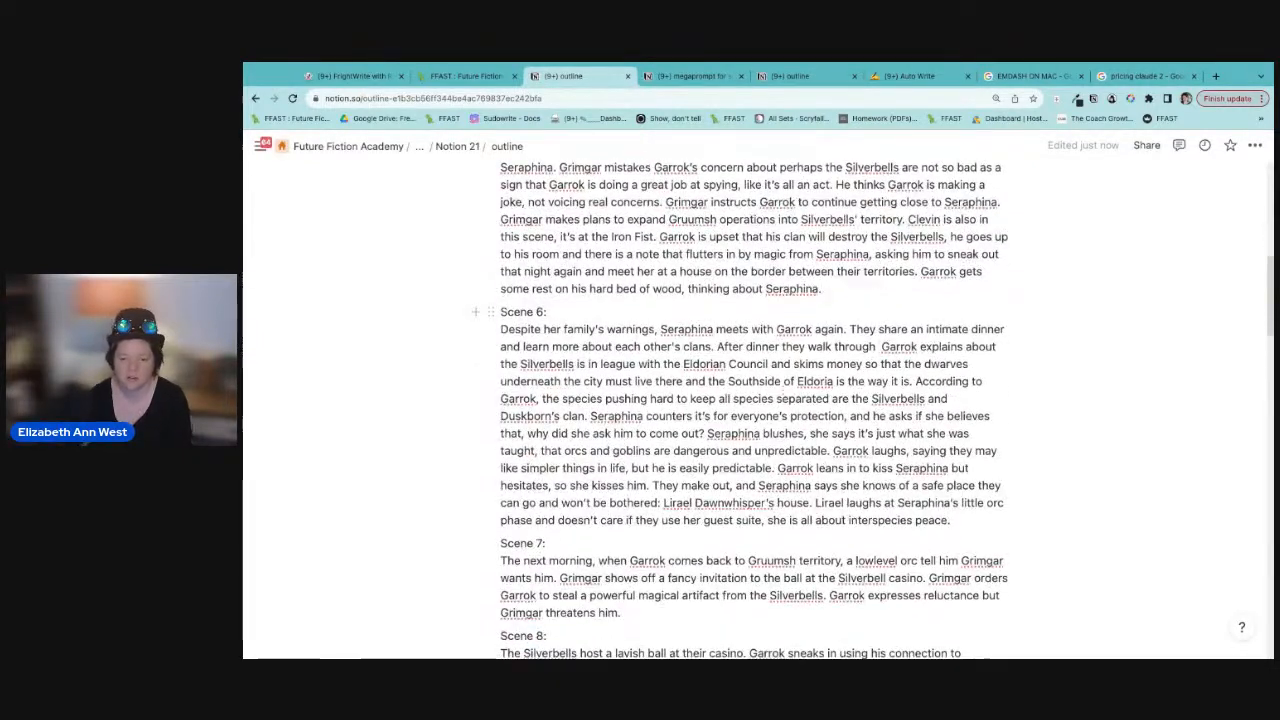
type("Lirael Dawn")
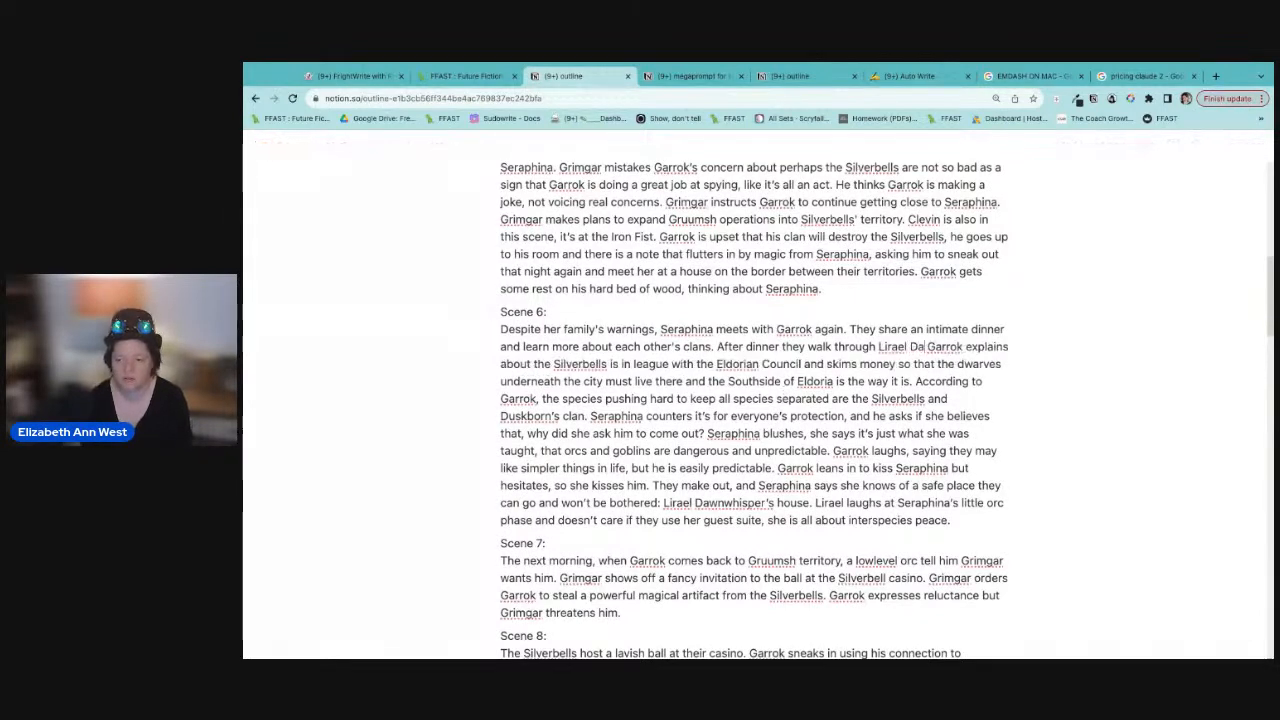
type("whisper's")
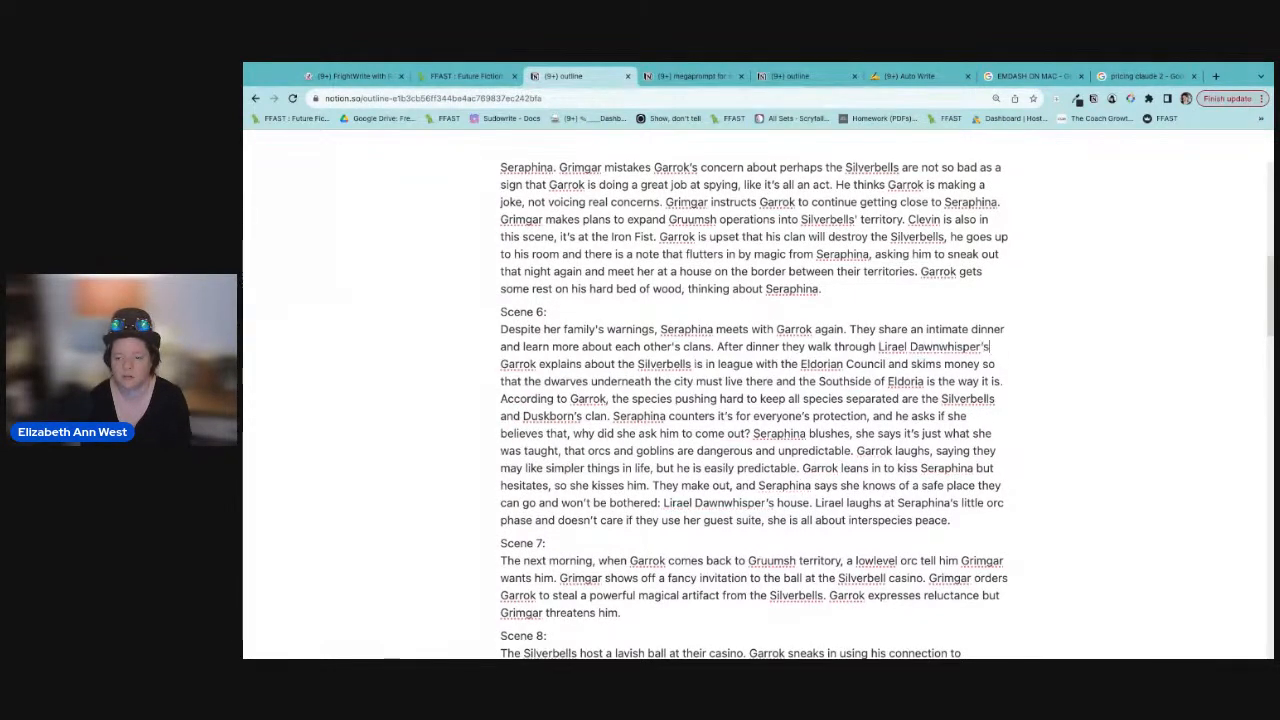
type(" gardens, ")
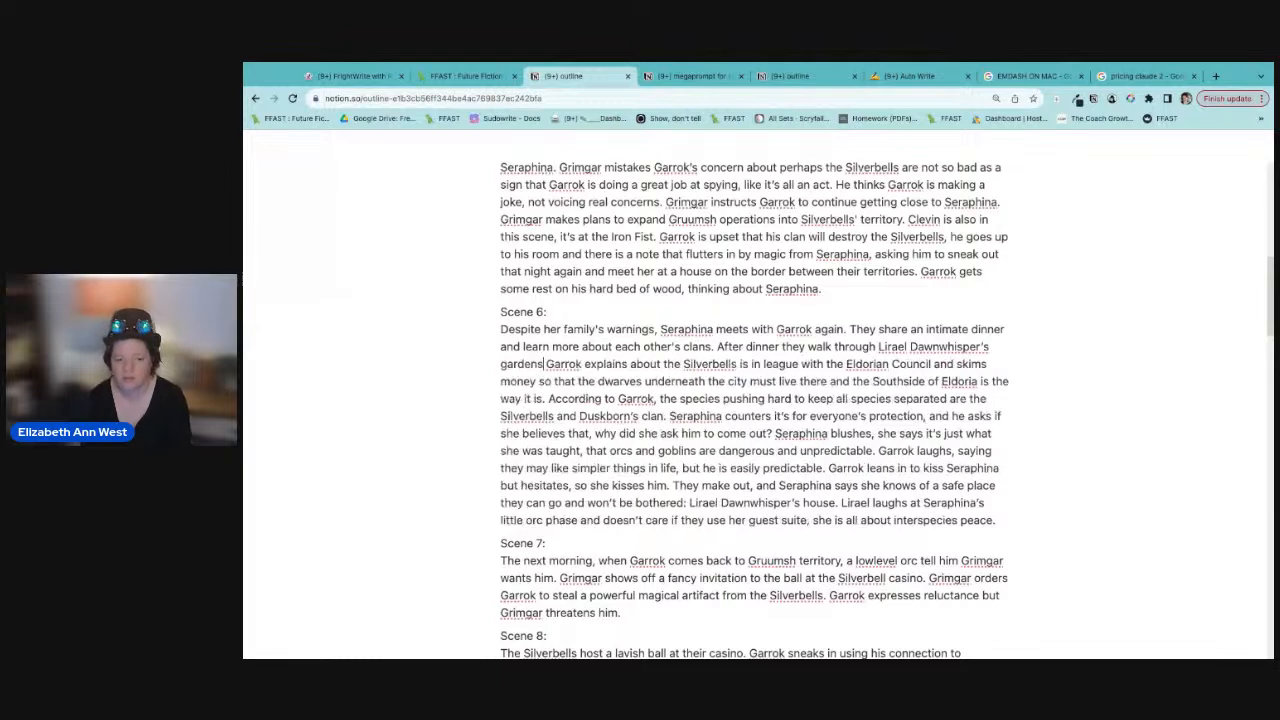
Step: Complete the gardens sentence with "all enhanced by magic and stop at a fallen log."
type("all enh")
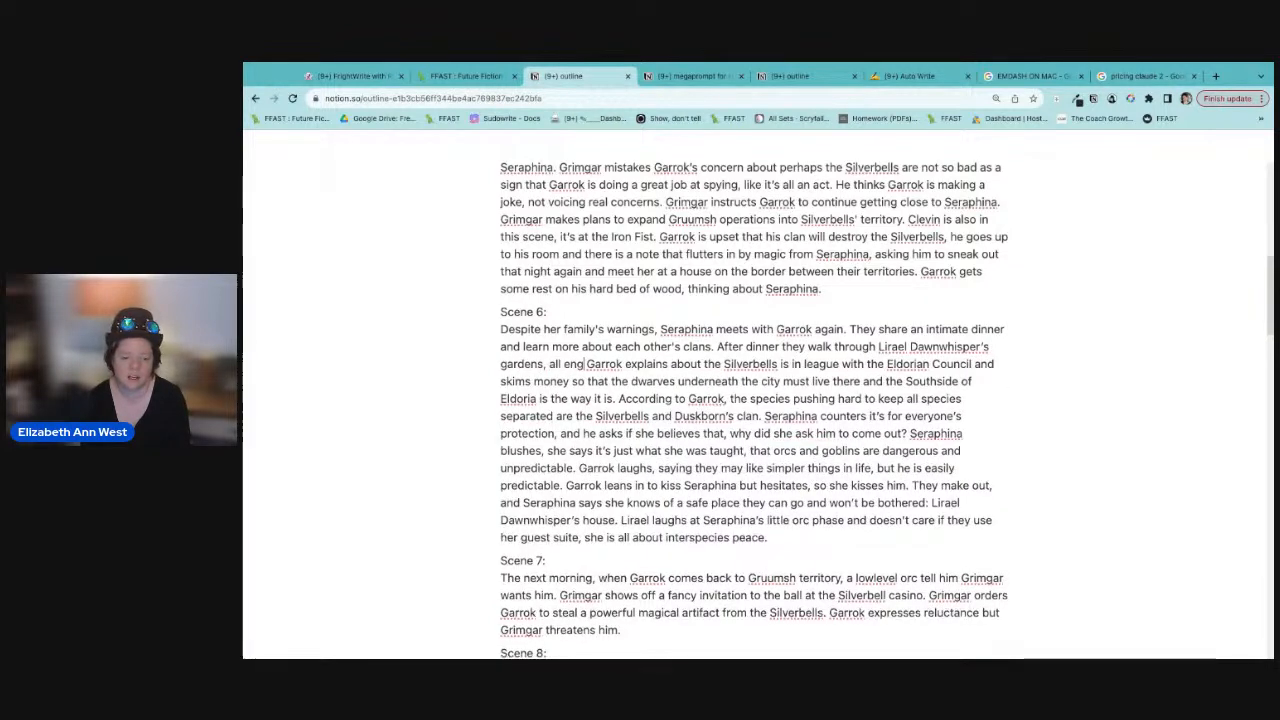
type("an")
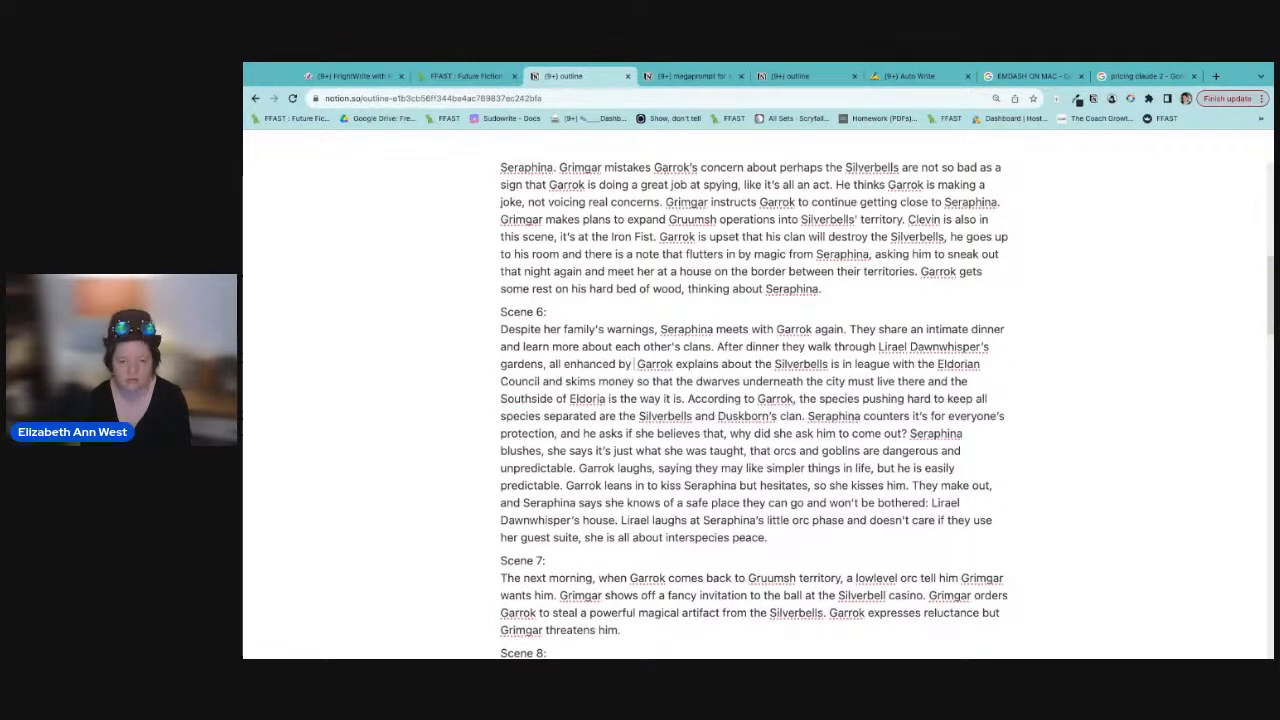
type("ced by magic and stop at a")
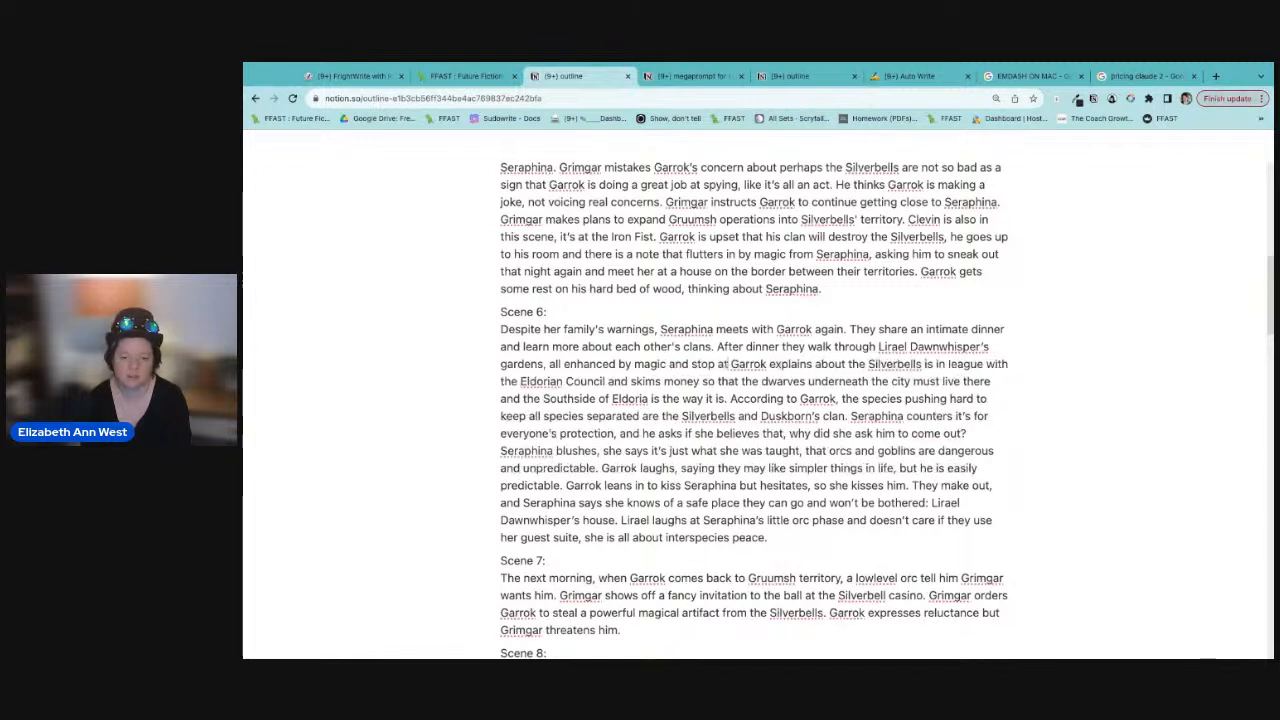
type(" Garrok explains ab")
key("BackSpace")
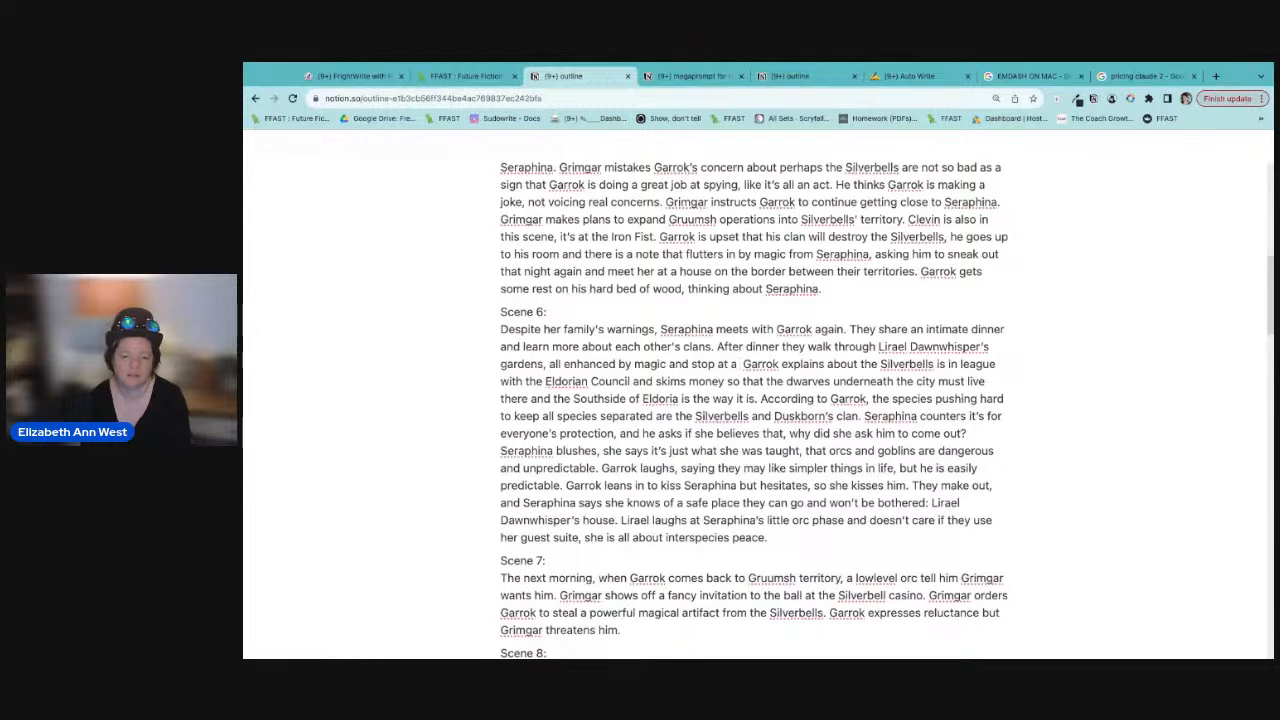
type("fallen log.")
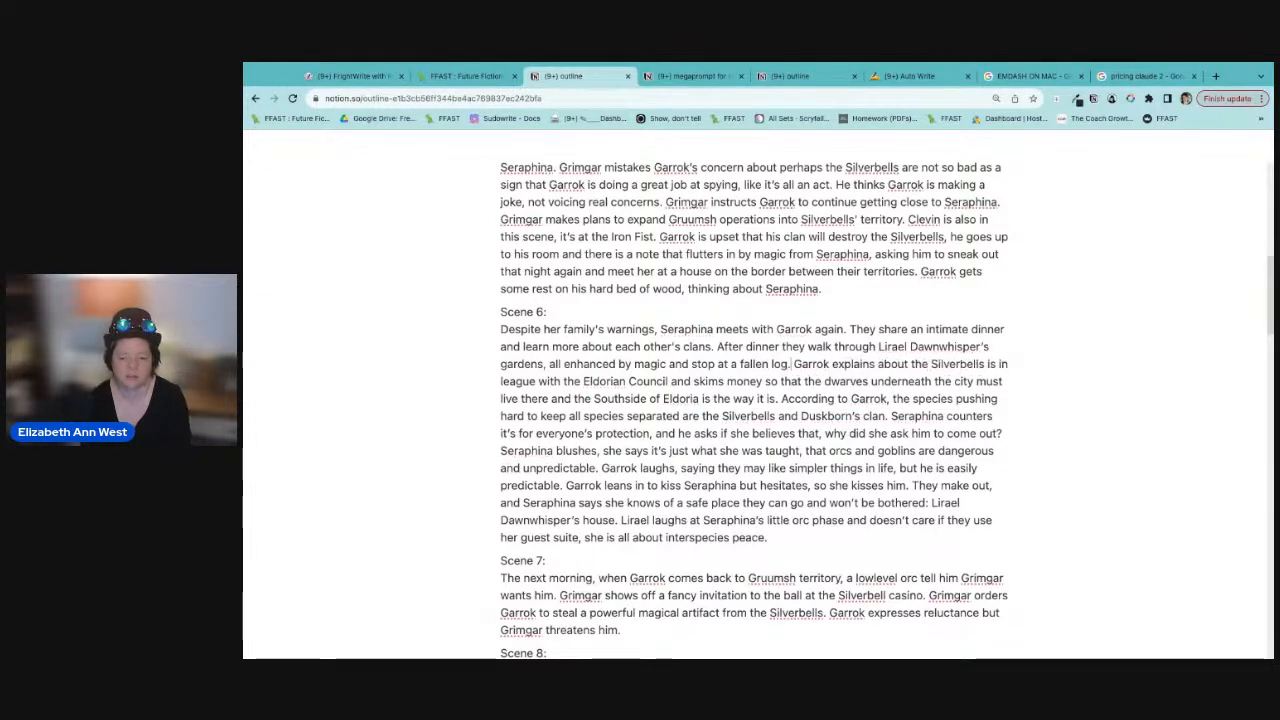
Step: Insert "at Lirael Dawnwhisper's house" after "Seraphina meets with Garrok again" in the Scene 6 outline
scroll(799, 442, "down", 1)
scroll(799, 442, "down", 3)
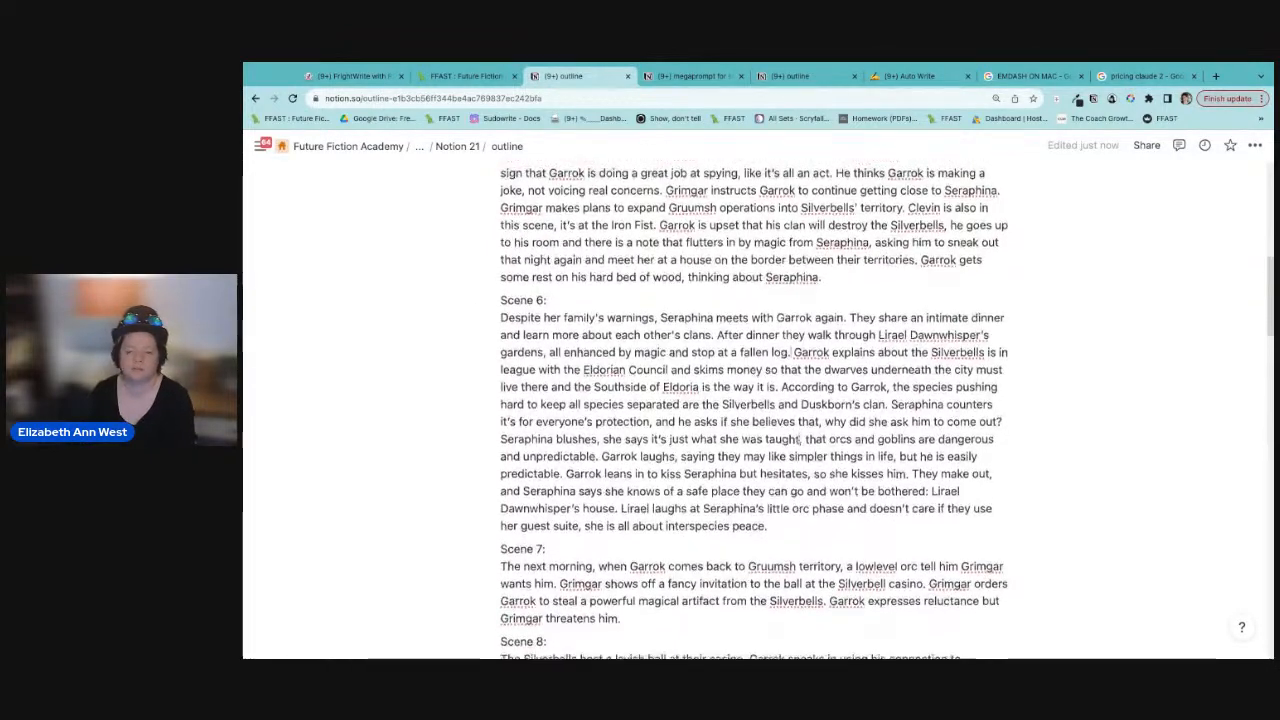
scroll(750, 410, "up", 2)
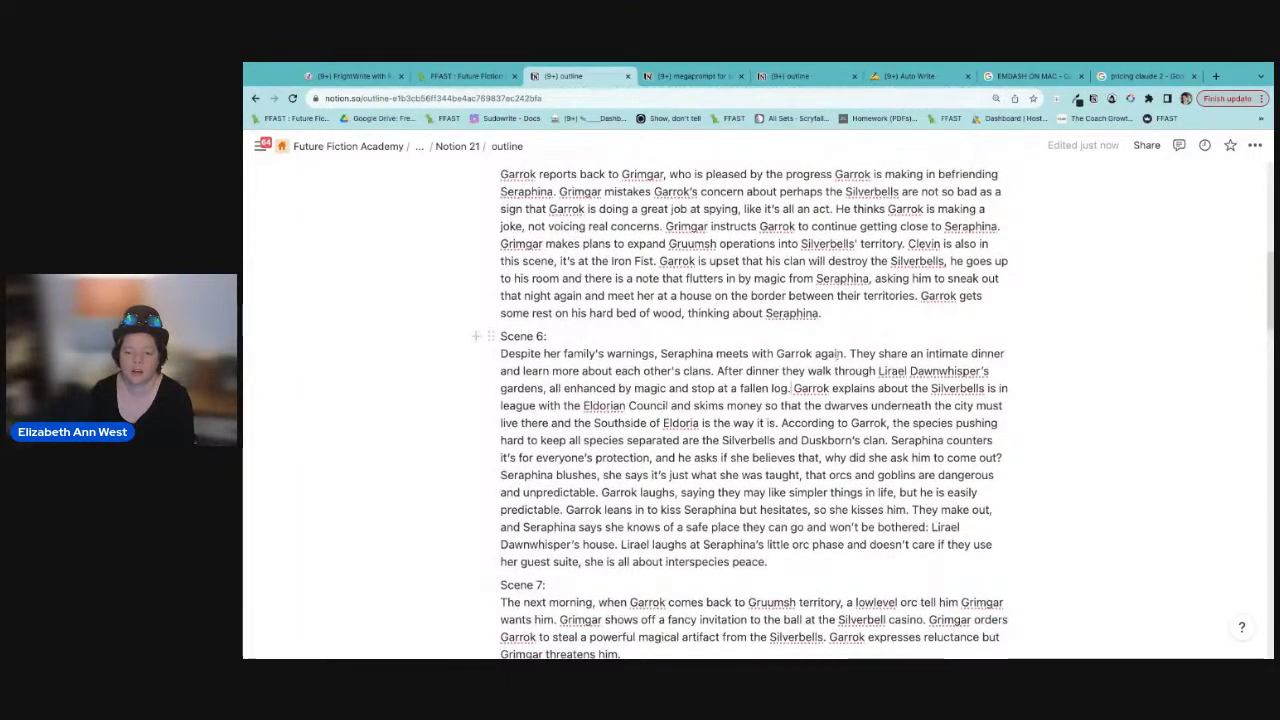
type("at ")
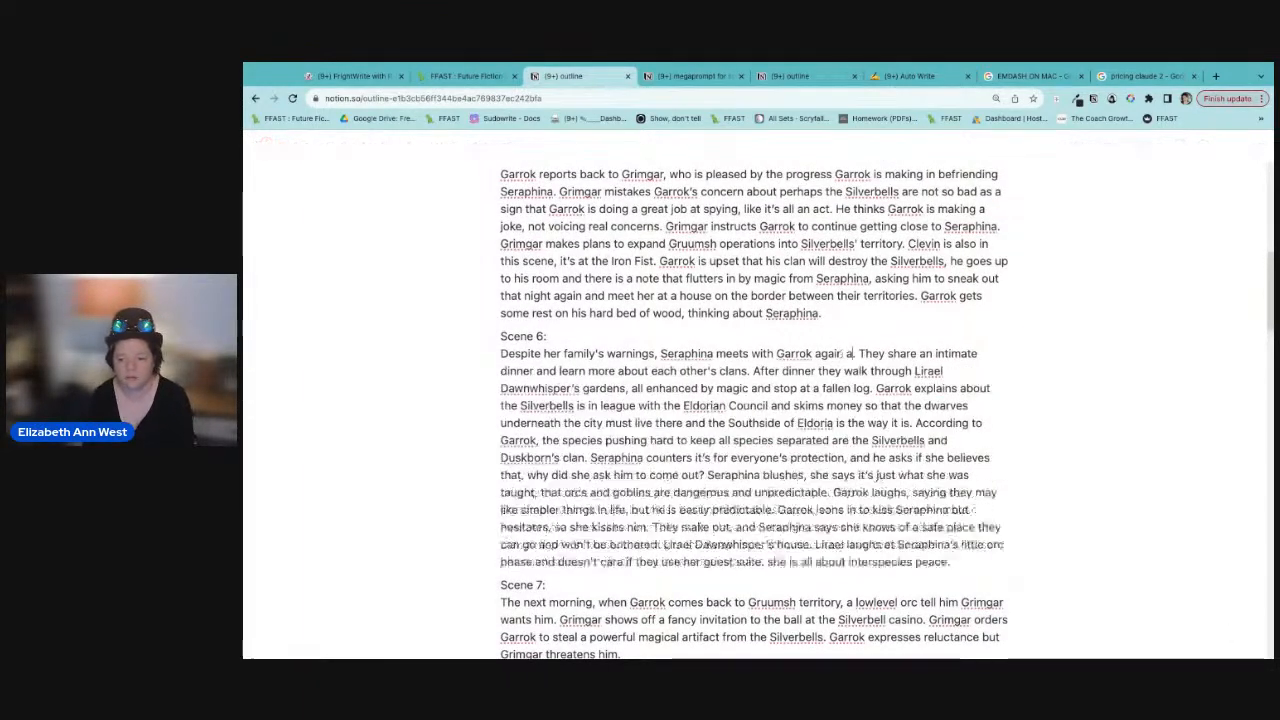
type("Lirael Dawn")
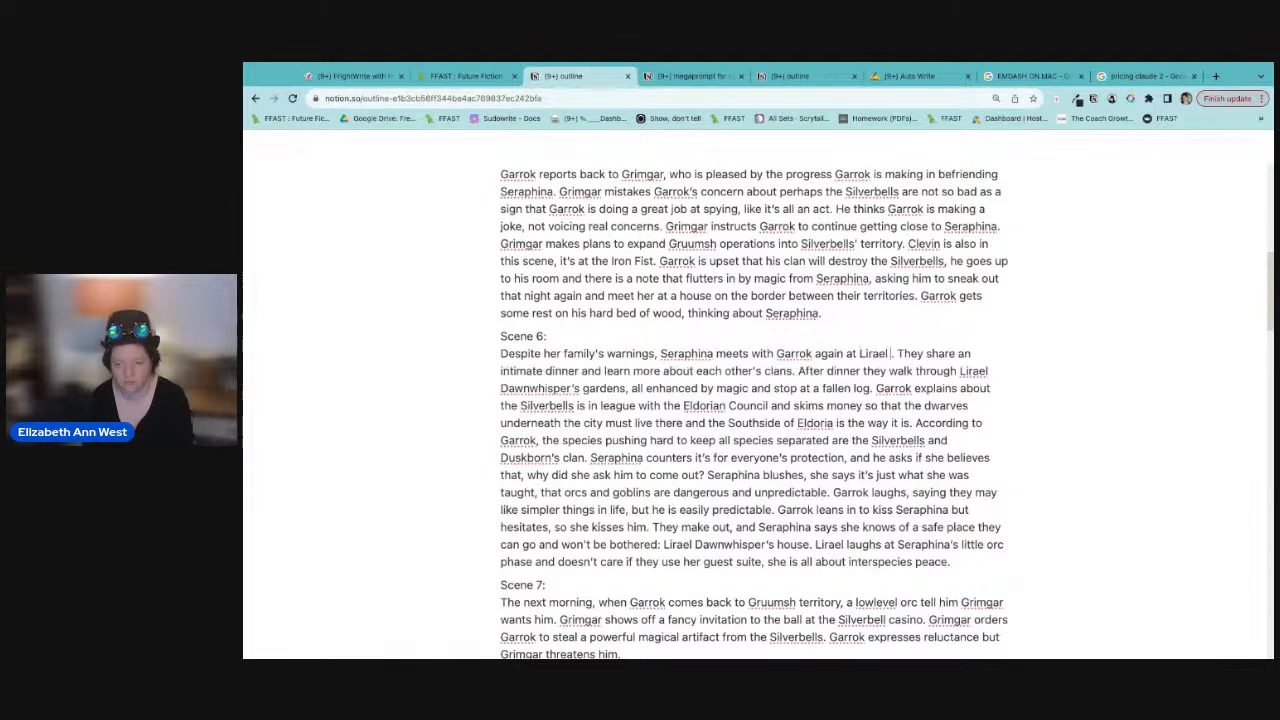
type("whispe")
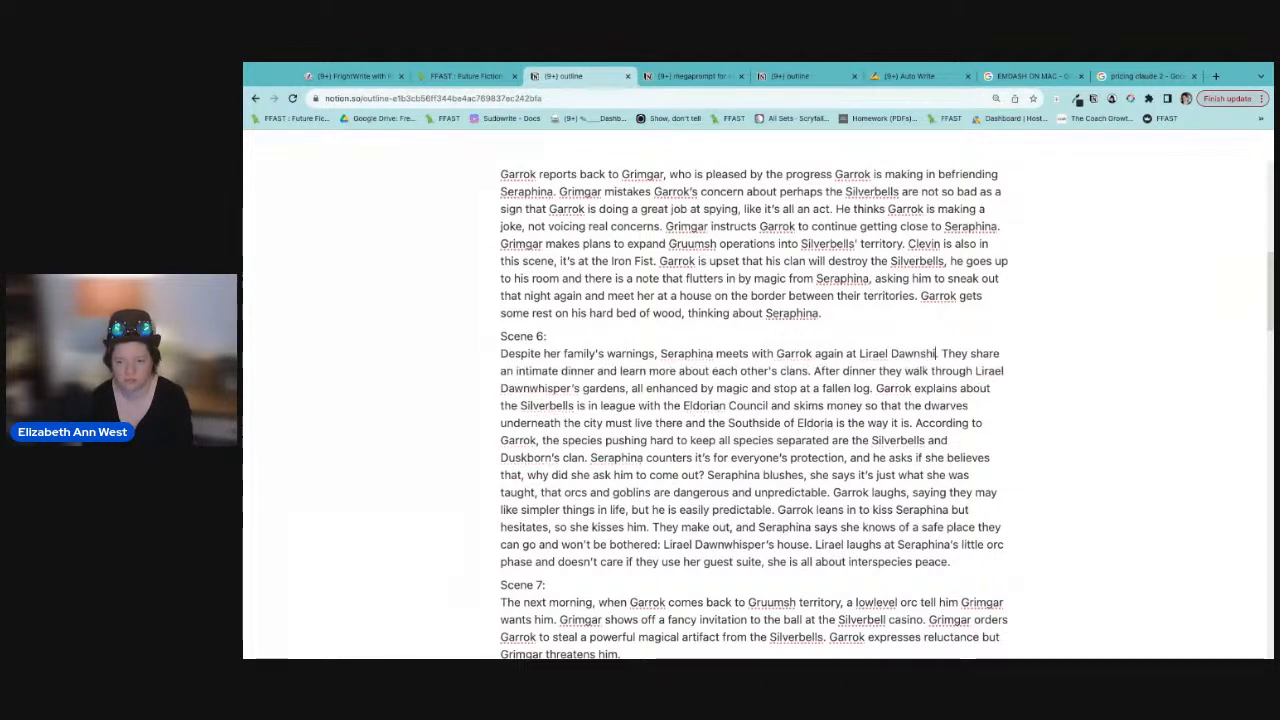
type("r's house.")
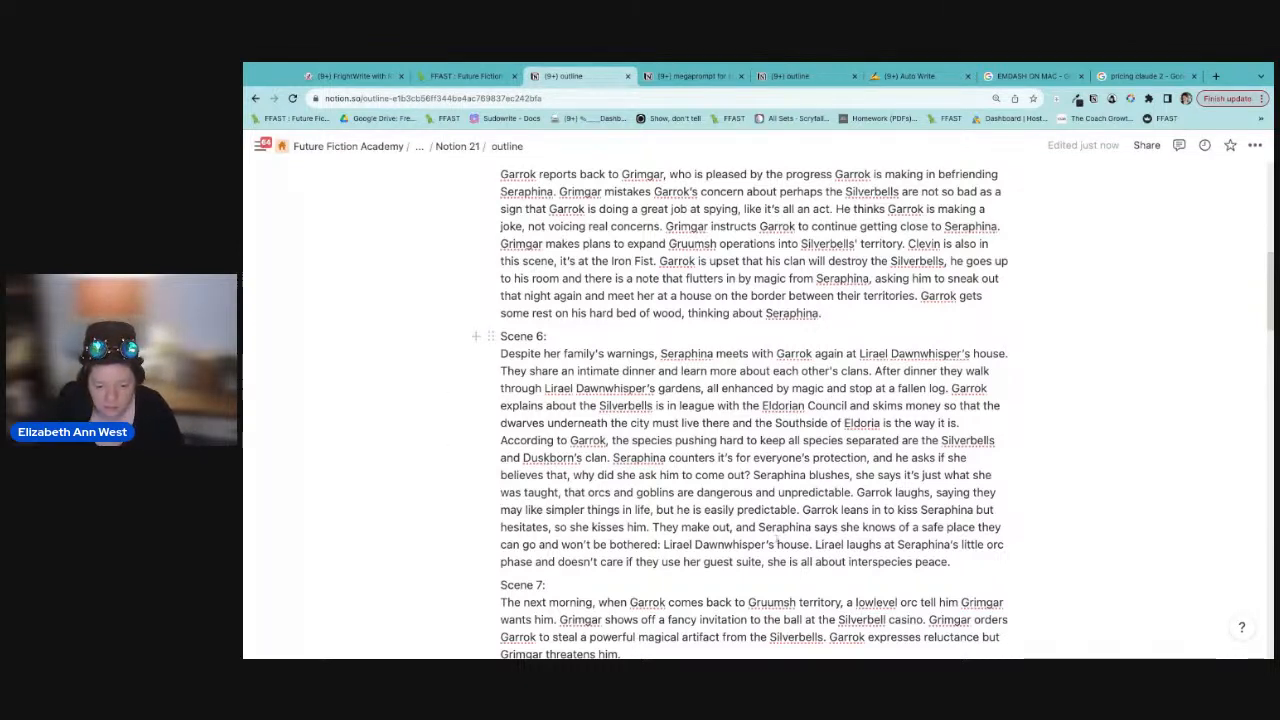
Step: Delete Scene 6's text from "Seraphina says she knows of a safe place" through "Lirael Dawnwhisper's house." after "They make out, and"
left_click_drag(736, 527, 813, 545)
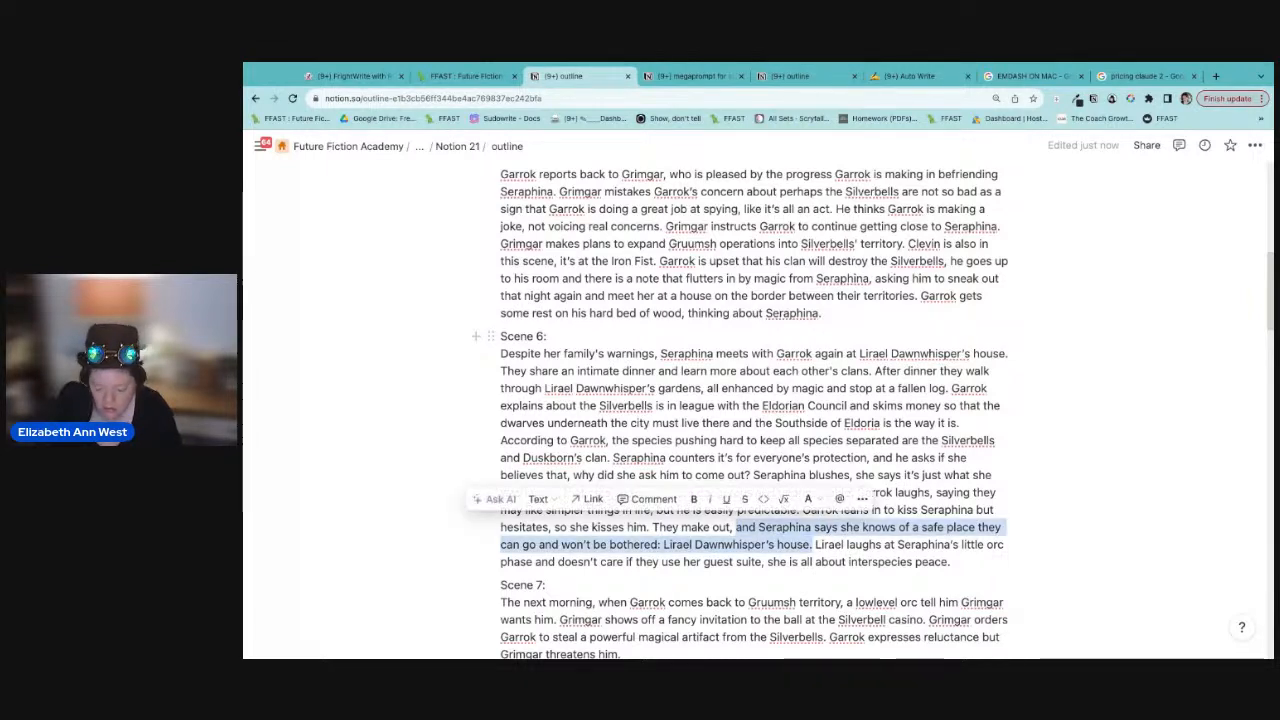
left_click(813, 545)
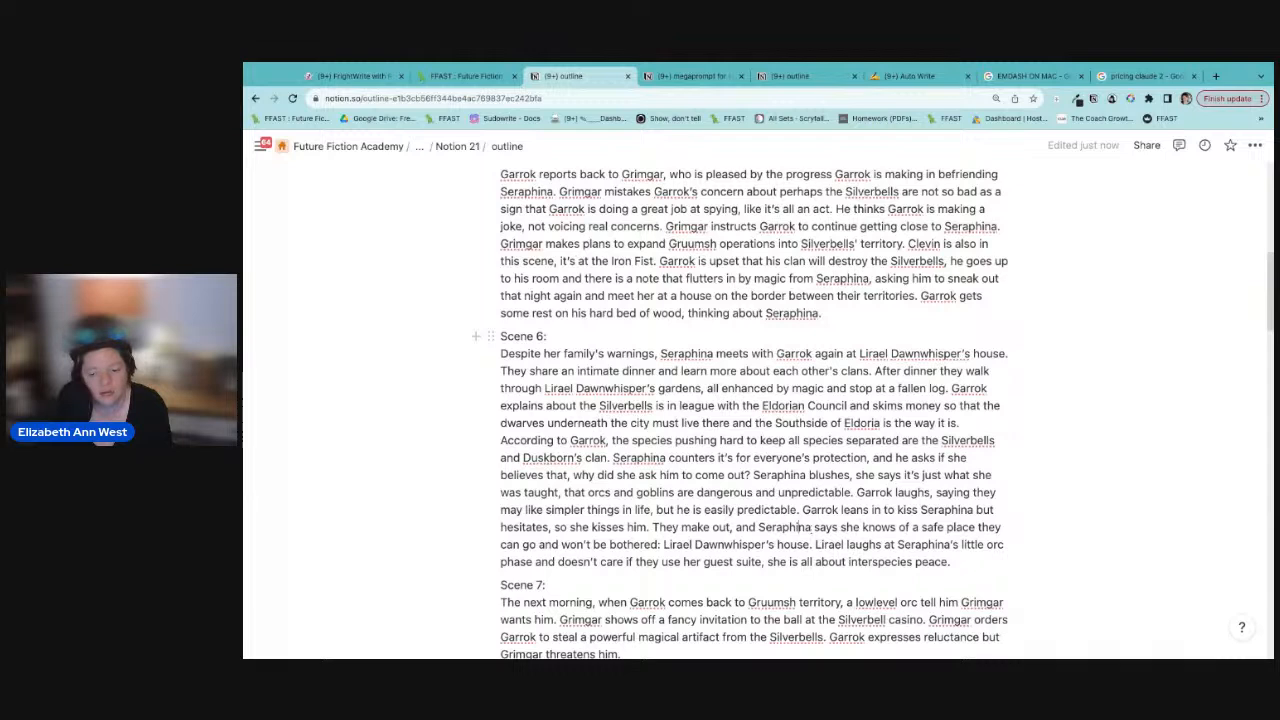
left_click_drag(900, 527, 806, 545)
left_click(909, 527)
key("BackSpace")
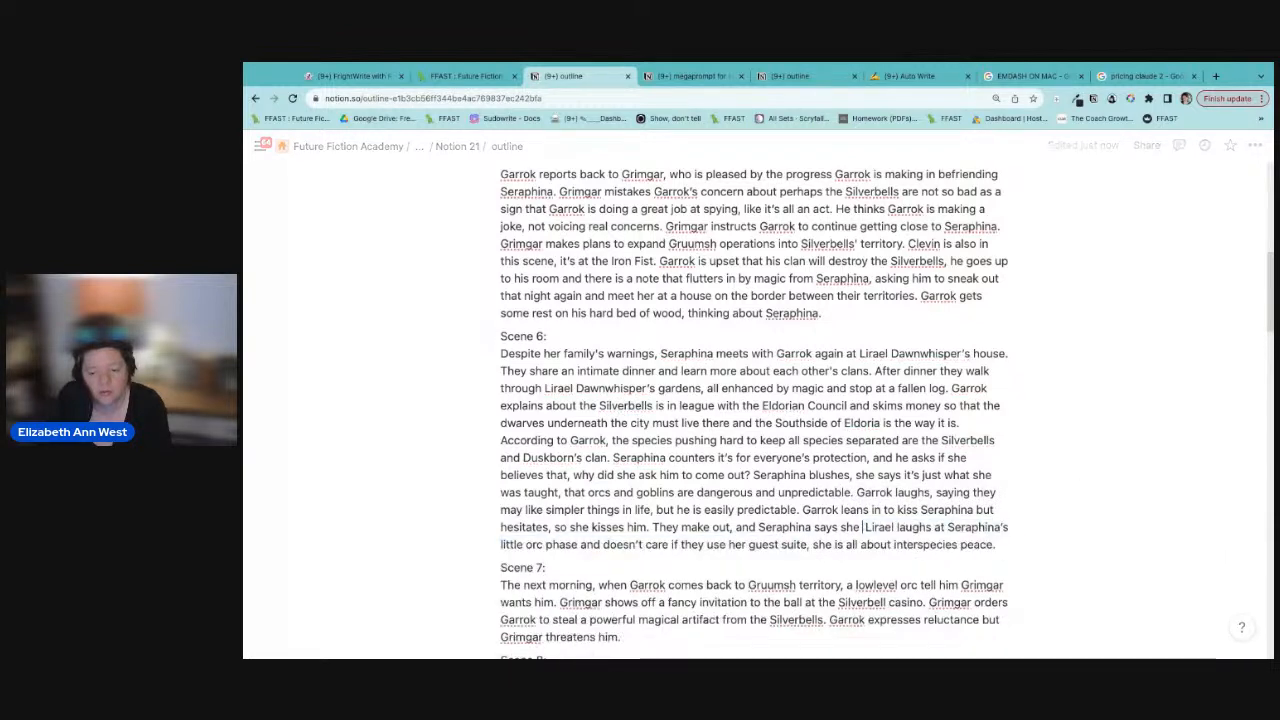
key("BackSpace")
key("BackSpace")
key("BackSpace")
key("BackSpace")
key("BackSpace")
key("BackSpace")
key("BackSpace")
key("BackSpace")
key("BackSpace")
key("BackSpace")
key("BackSpace")
key("BackSpace")
key("BackSpace")
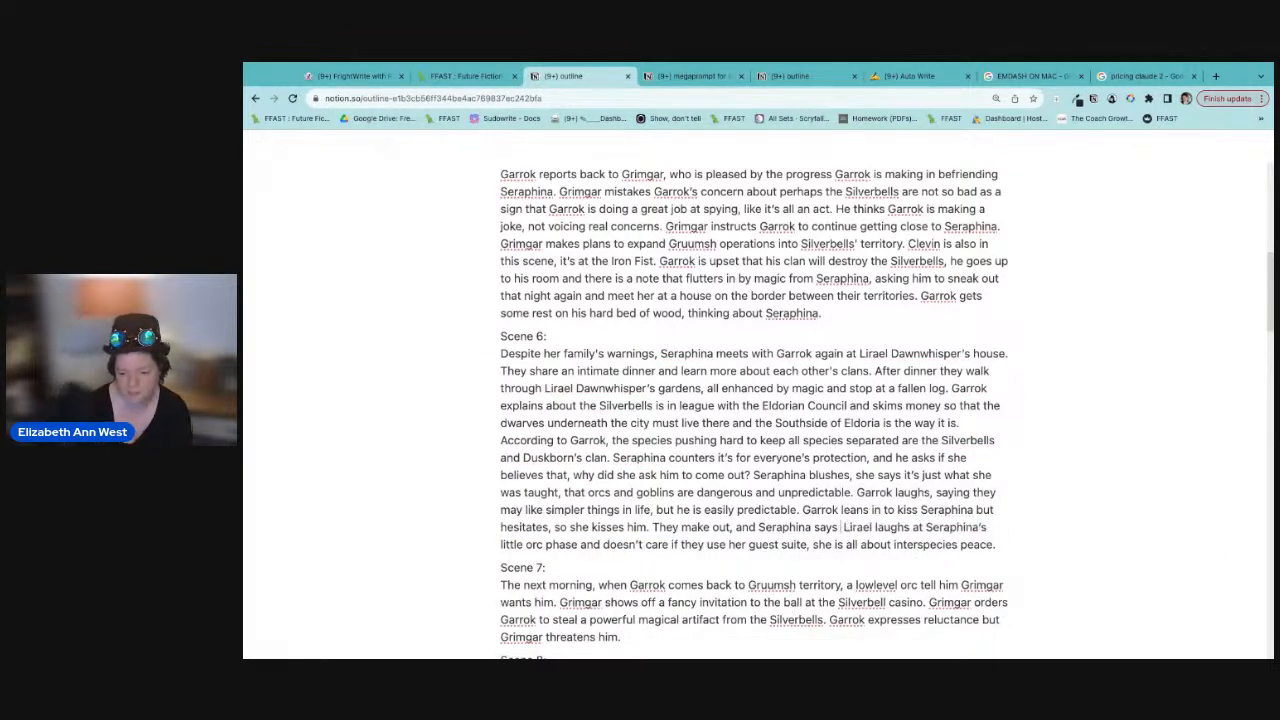
key("BackSpace")
key("BackSpace")
key("BackSpace")
key("BackSpace")
key("BackSpace")
key("BackSpace")
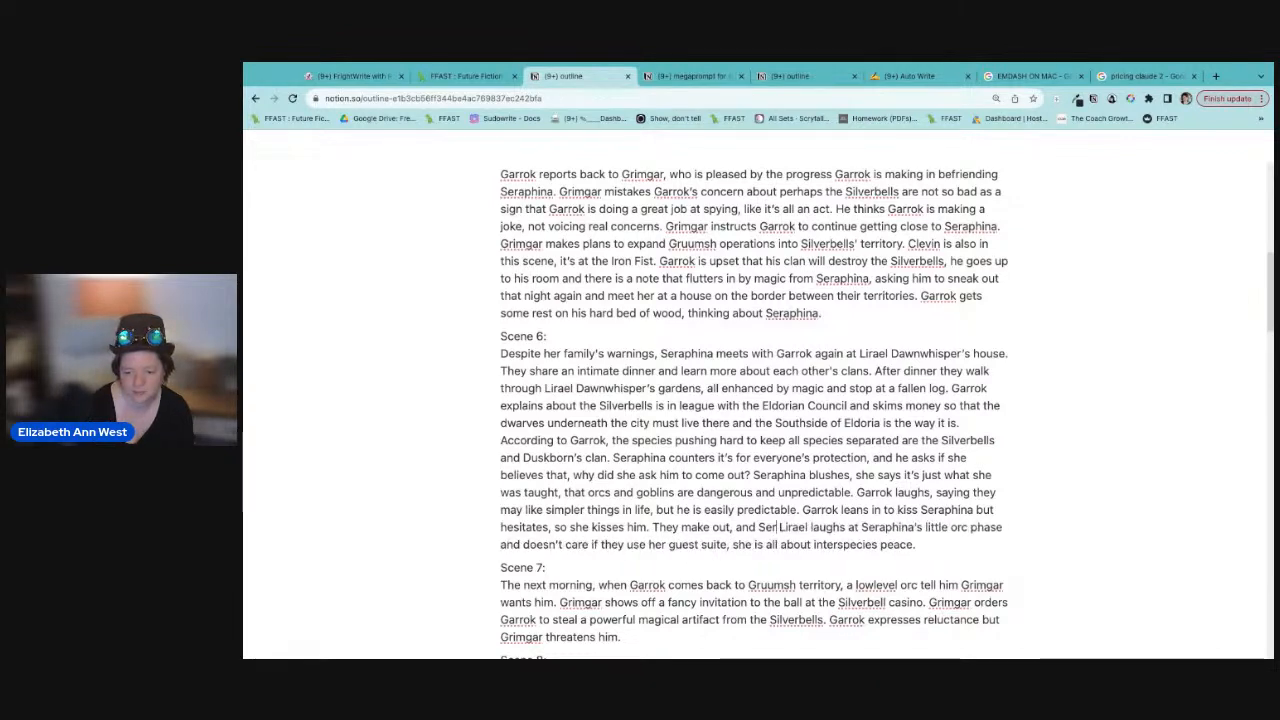
Step: Insert "they are interrupted by" before "Lirael" in the make-out sentence and change "laughs" to "laughing"
type("they are interrup")
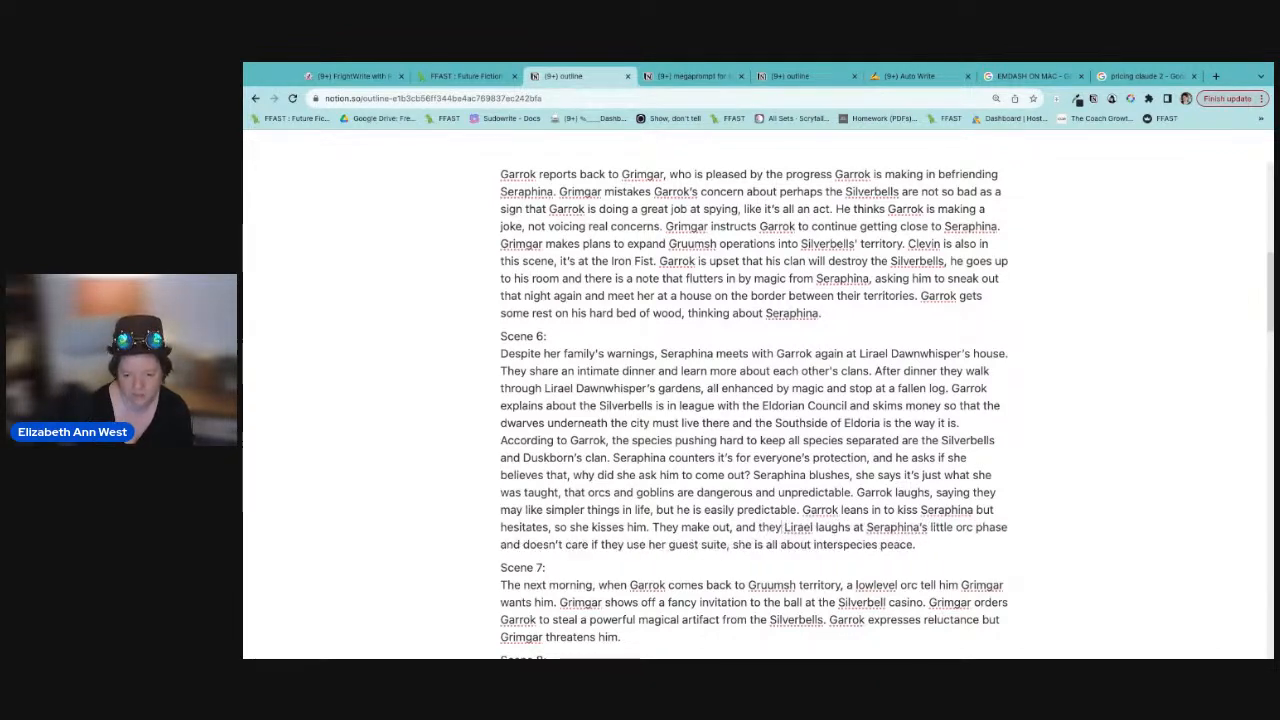
type("ted by")
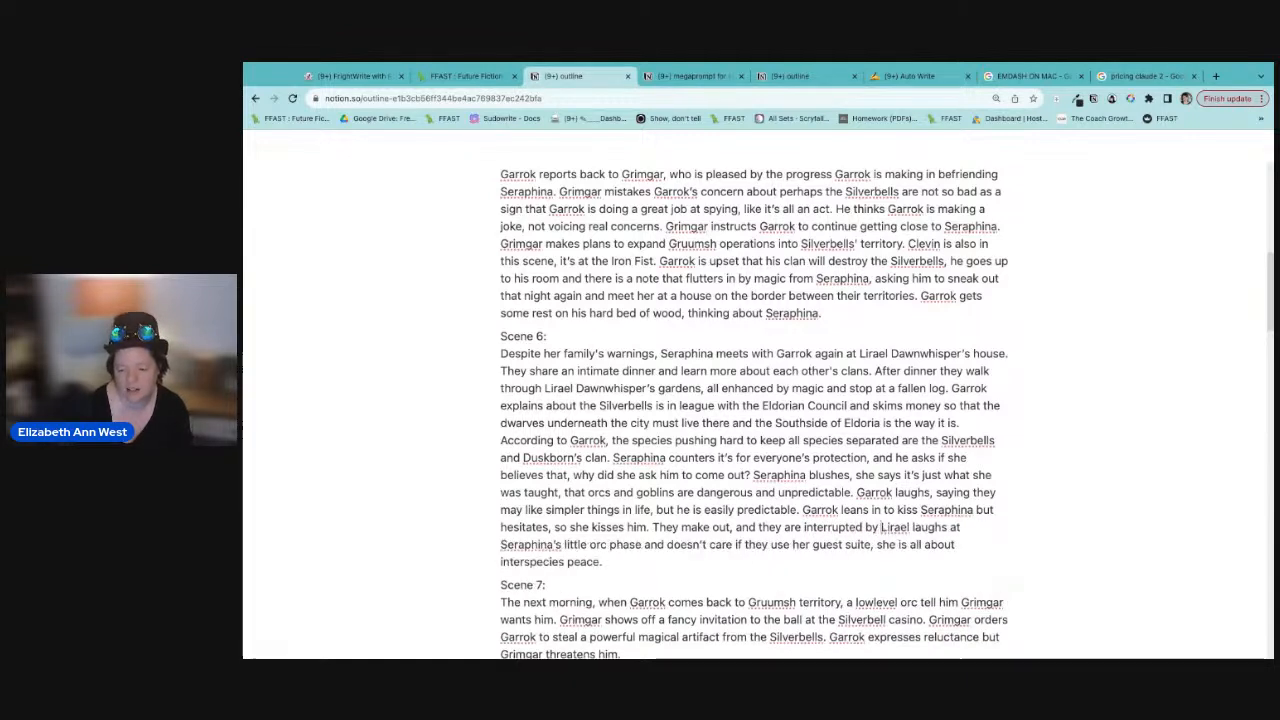
key("Right")
key("Right")
key("Right")
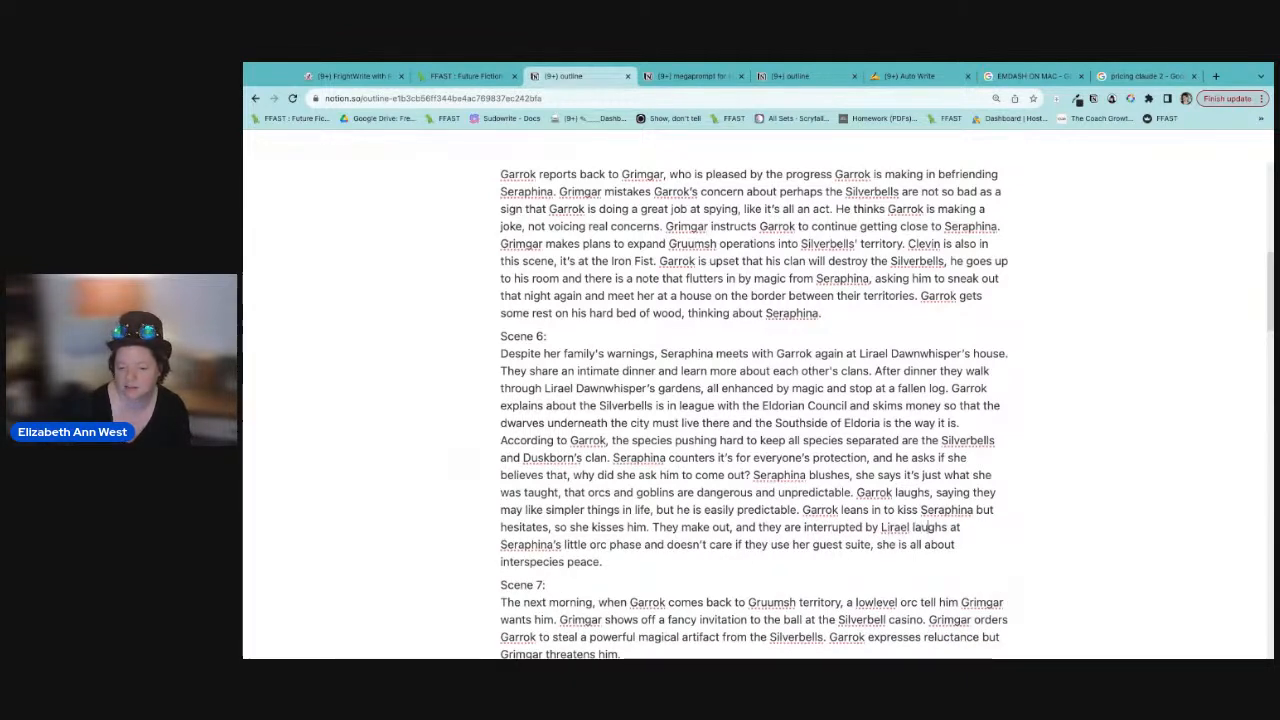
key("BackSpace")
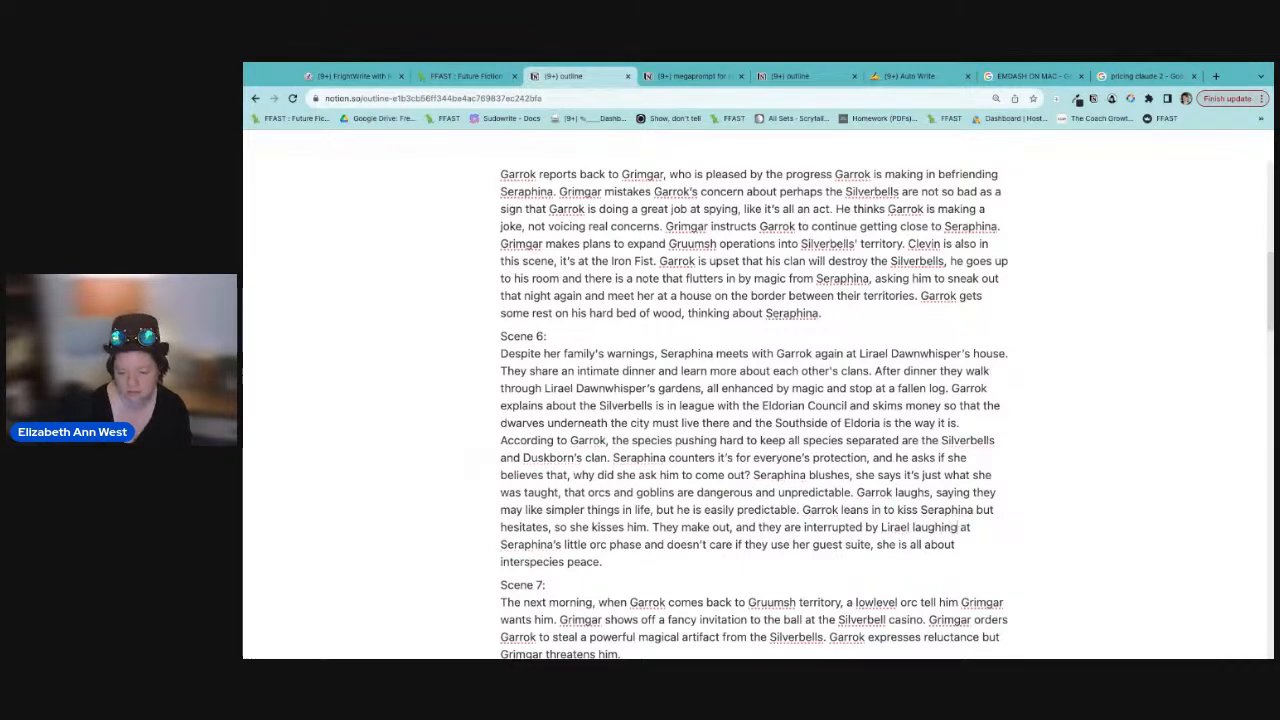
Step: Renumber the "Scene 6" heading that follows Scene 4 as Scene 5
scroll(650, 412, "up", 1)
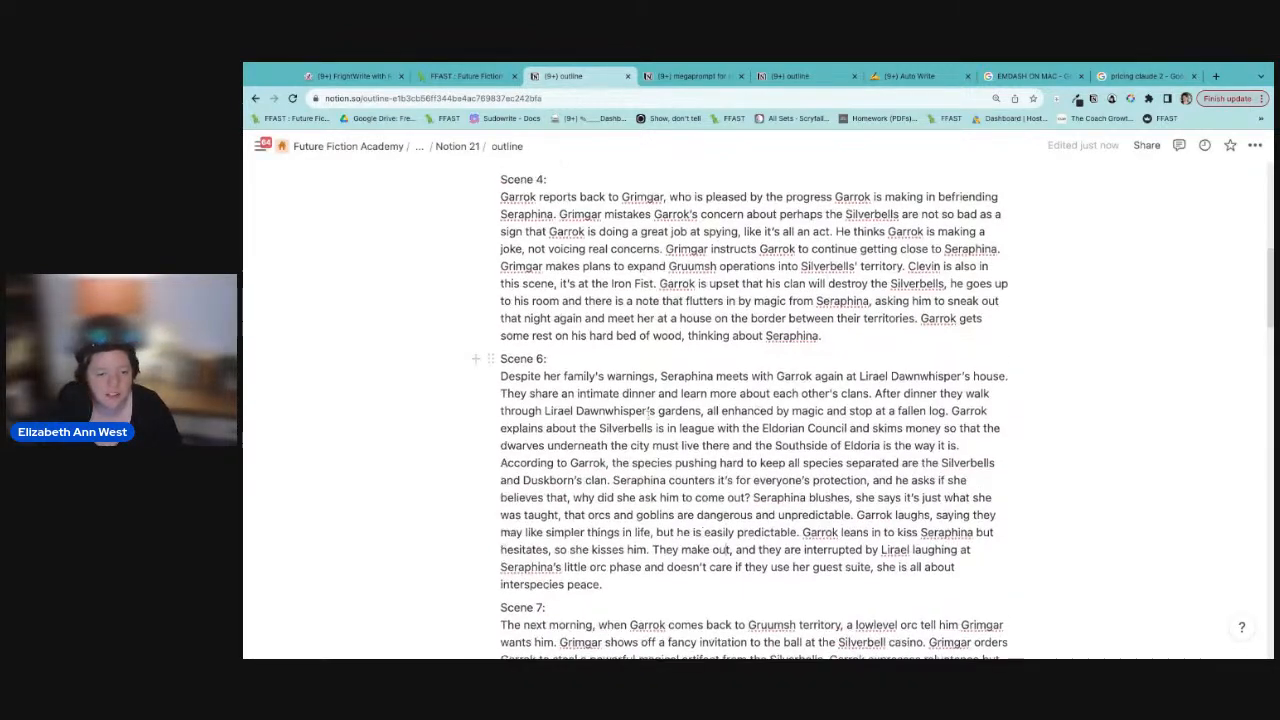
scroll(650, 412, "up", 3)
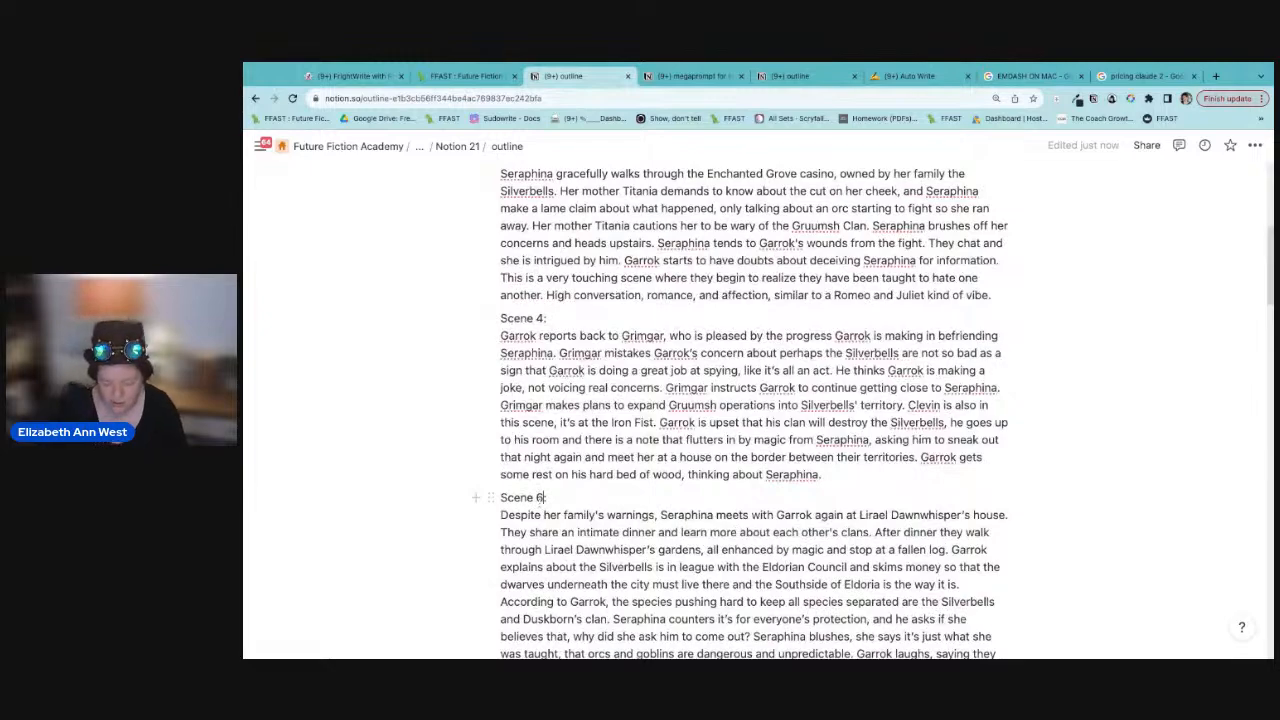
left_click(540, 501)
key("BackSpace")
scroll(754, 400, "down", 5)
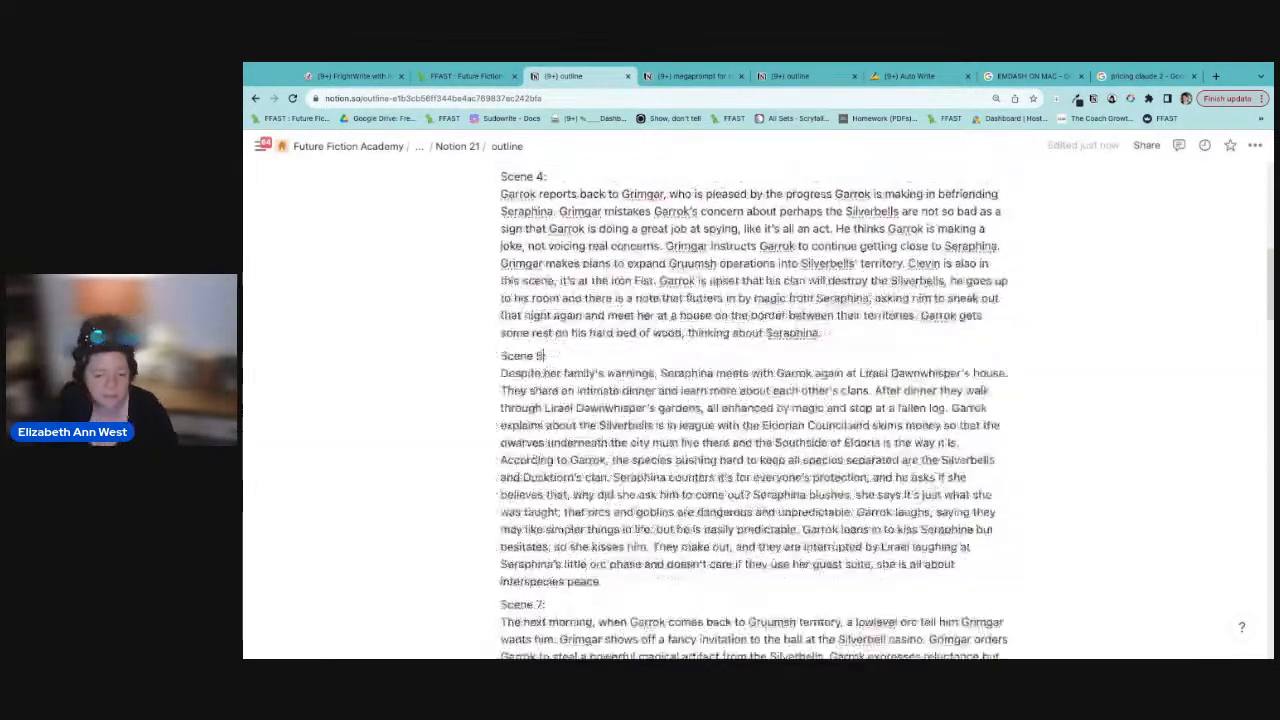
scroll(754, 400, "up", 8)
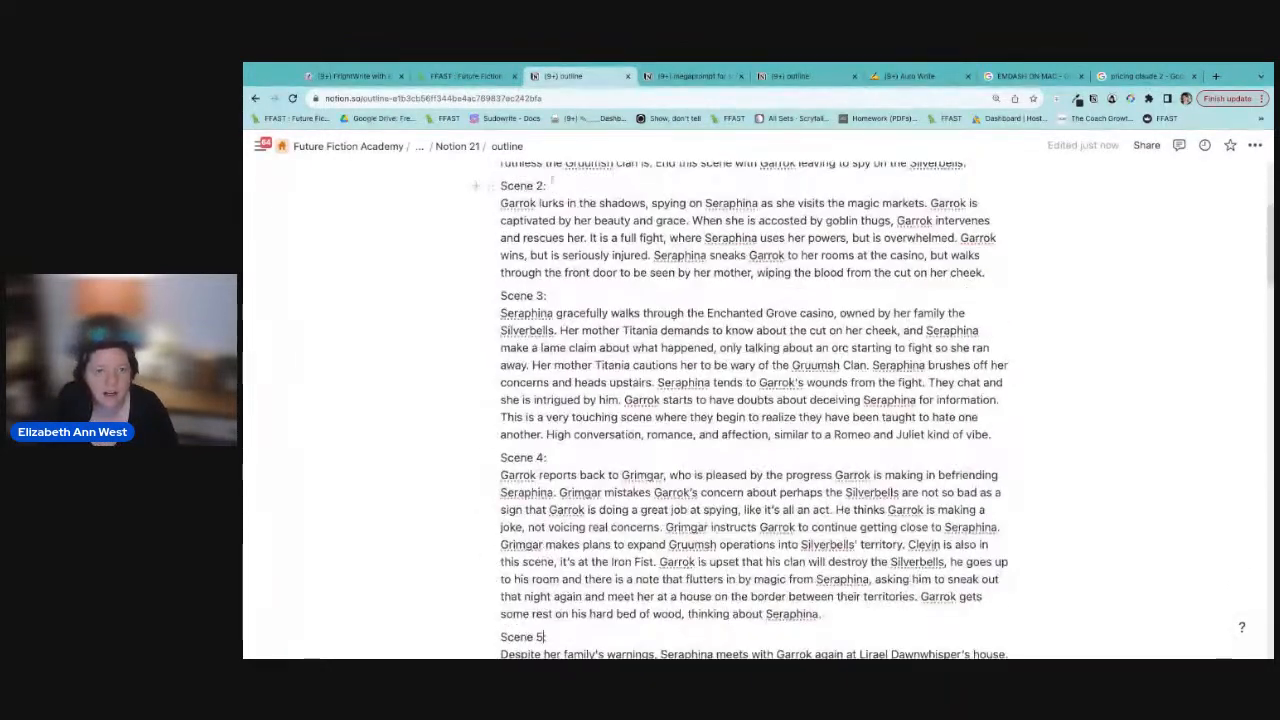
Step: Switch to the Rexy web app and check its index of Notion slot pages
left_click(465, 77)
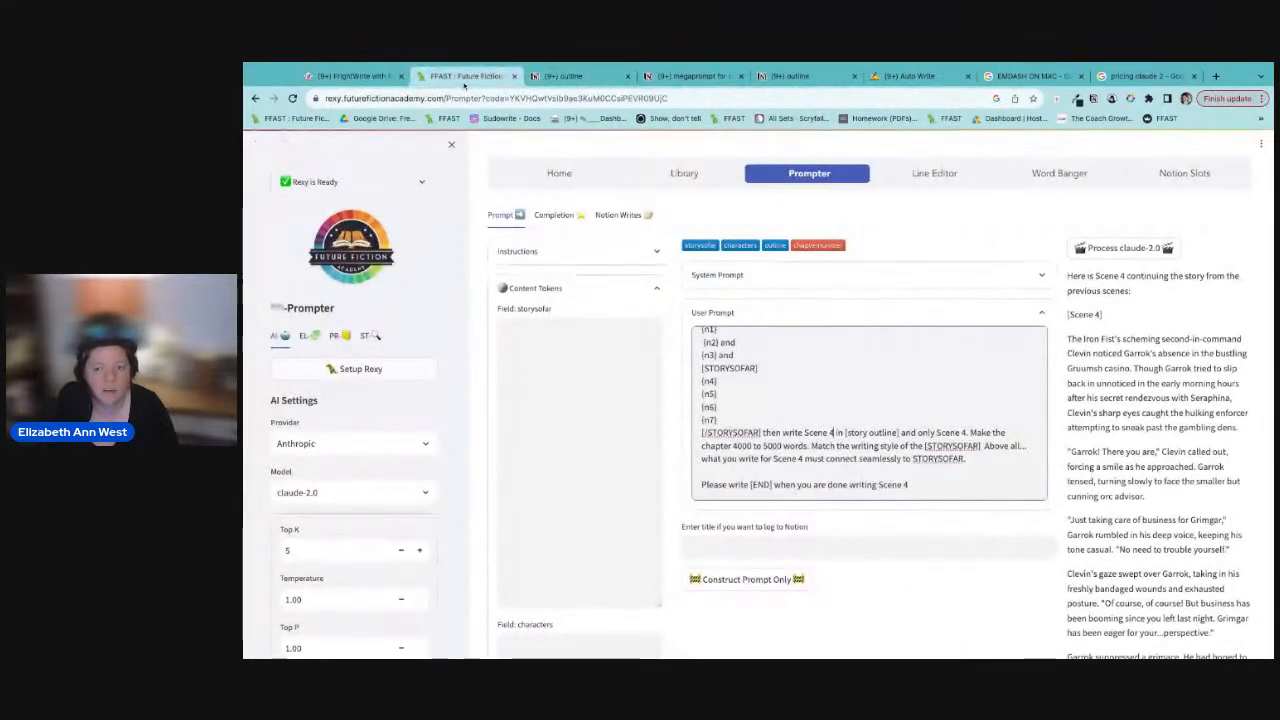
left_click(1192, 173)
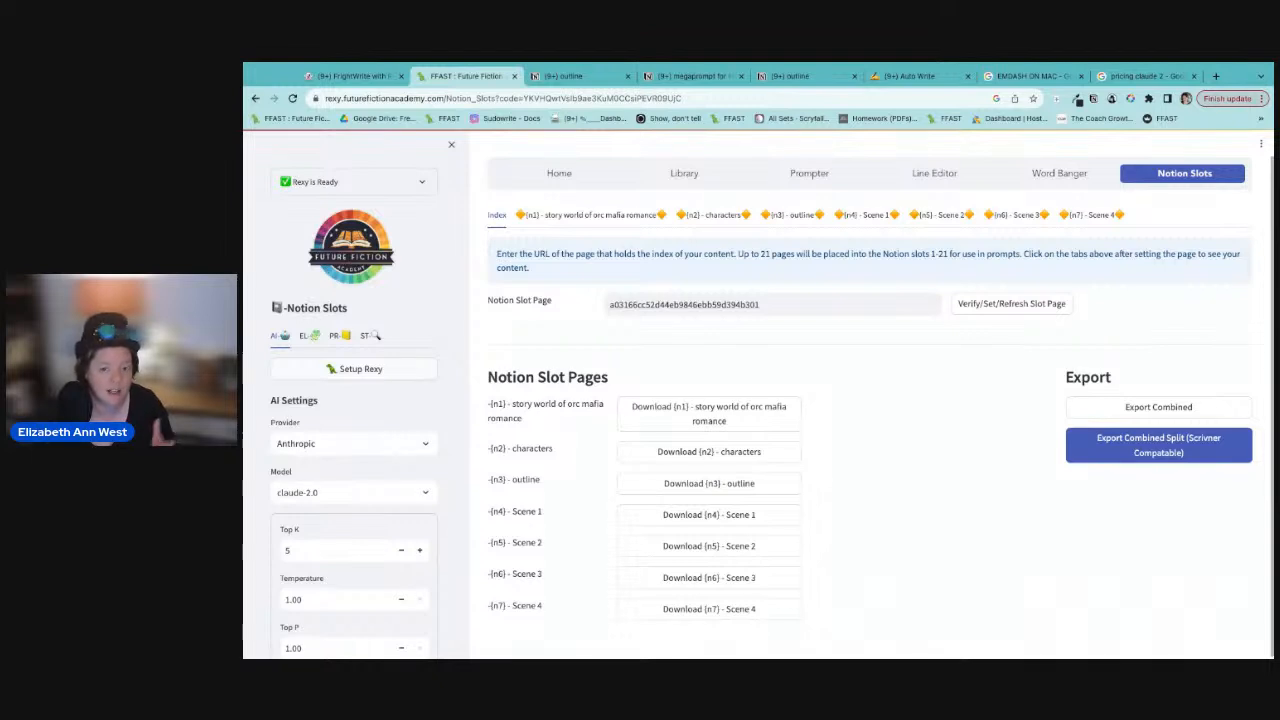
Step: Return to the Prompter and change every Scene 4 reference in the user prompt to Scene 5
left_click(809, 173)
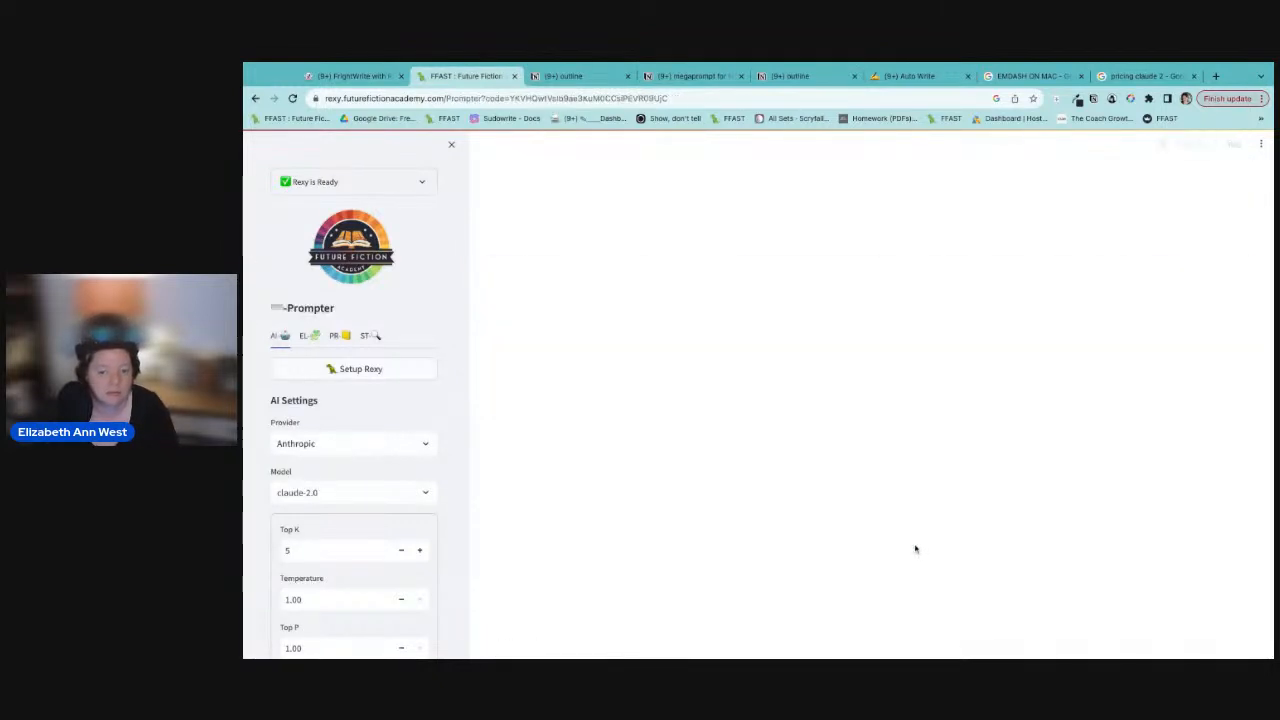
scroll(820, 424, "down", 1)
left_click(830, 422)
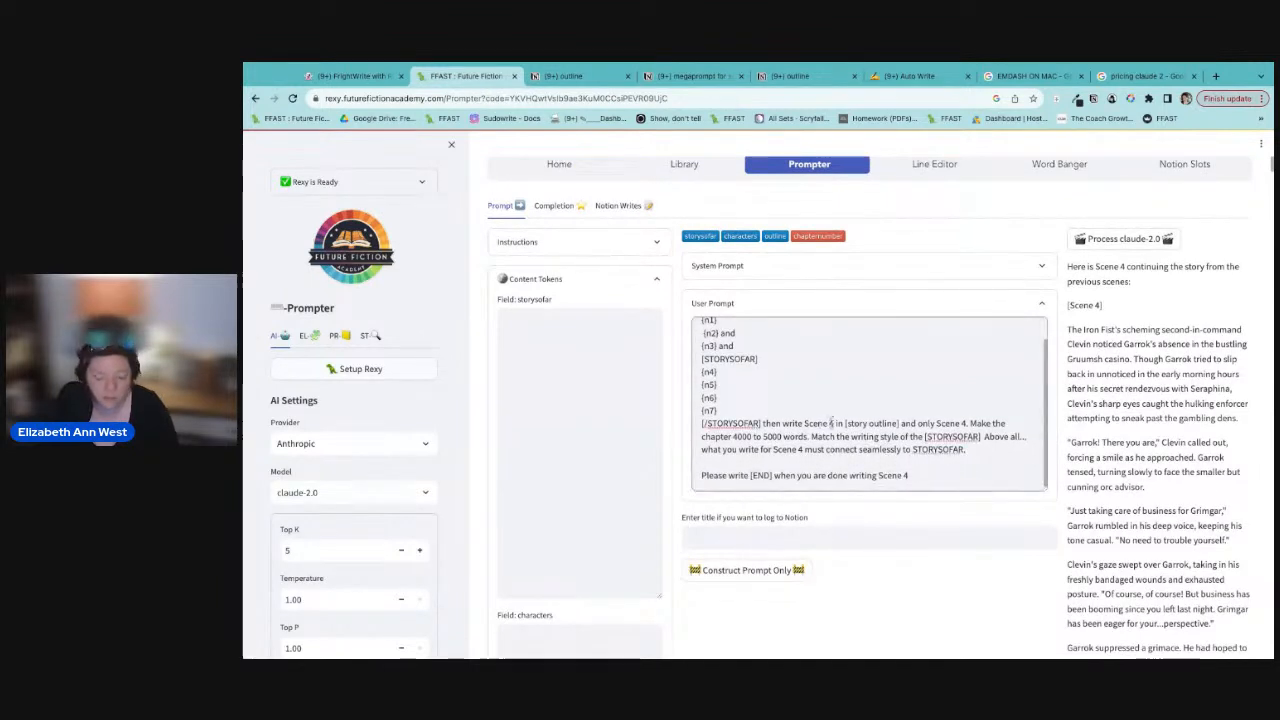
left_click(964, 423)
key("BackSpace")
type("5")
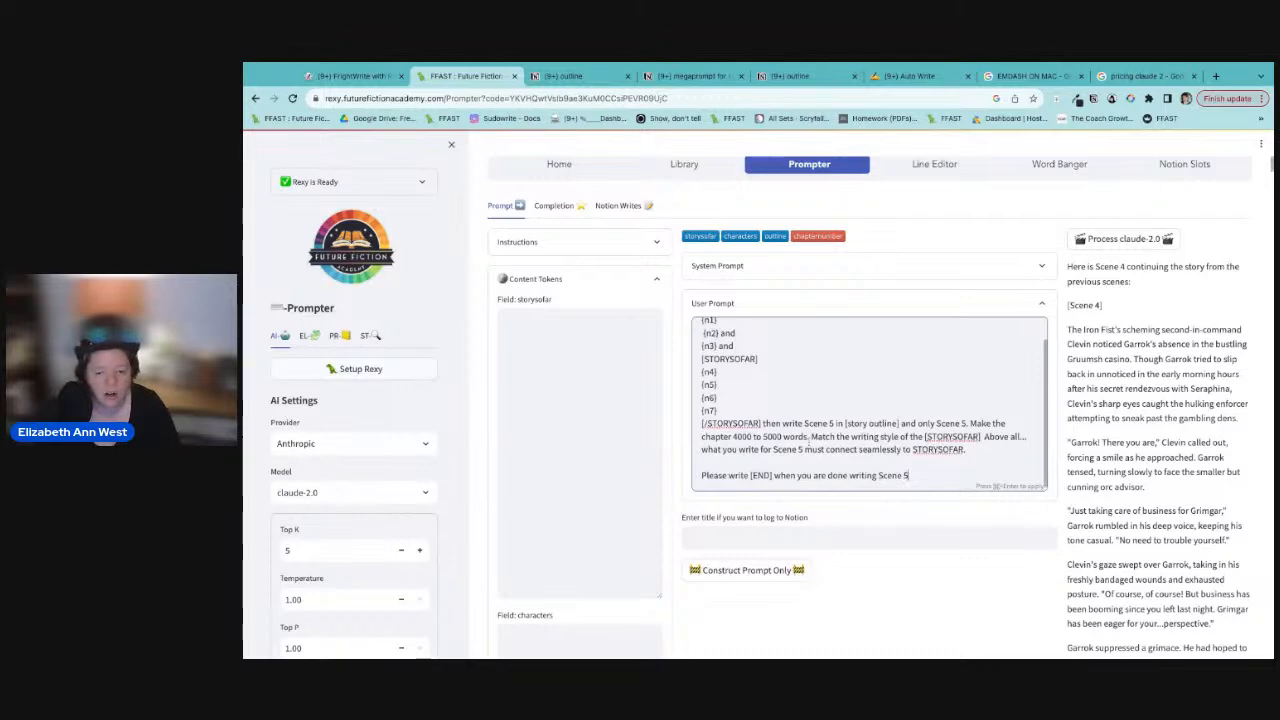
Step: Examine the Magic Elements slots from {n1} to {n8} for the story world and previous scene content
left_click(309, 336)
scroll(438, 504, "down", 7)
scroll(338, 404, "up", 7)
scroll(350, 450, "down", 15)
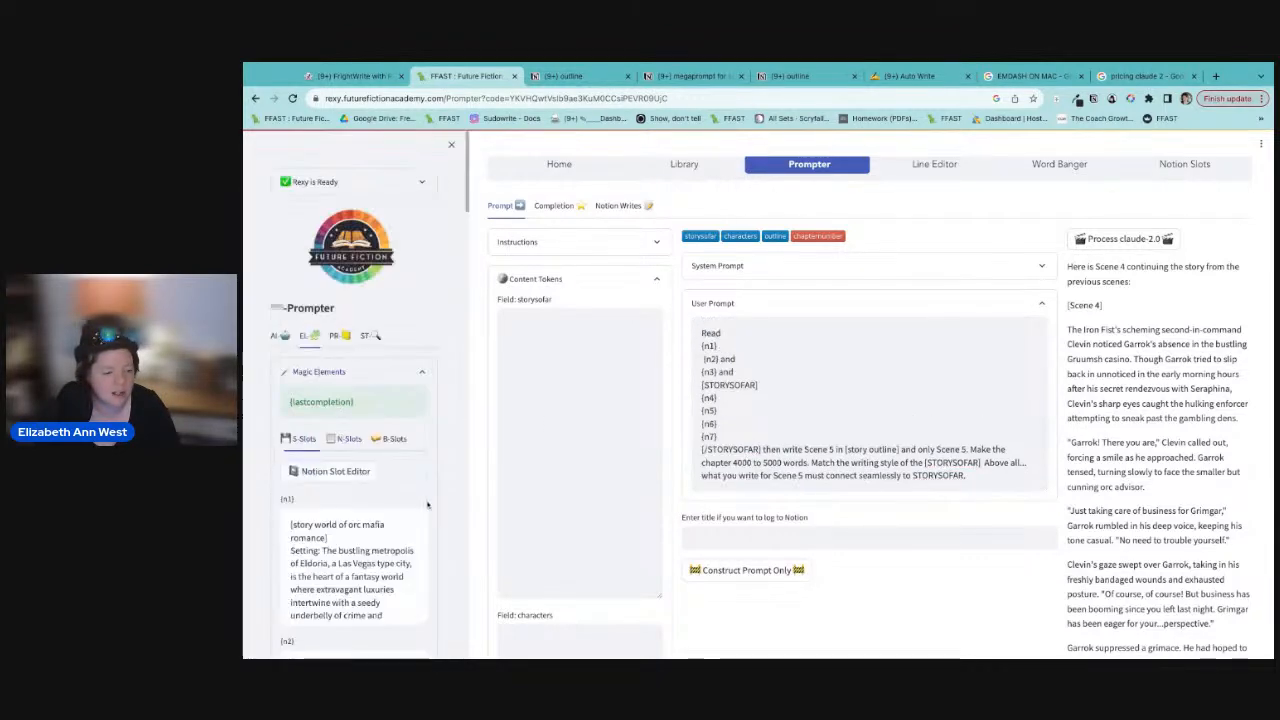
scroll(376, 482, "down", 3)
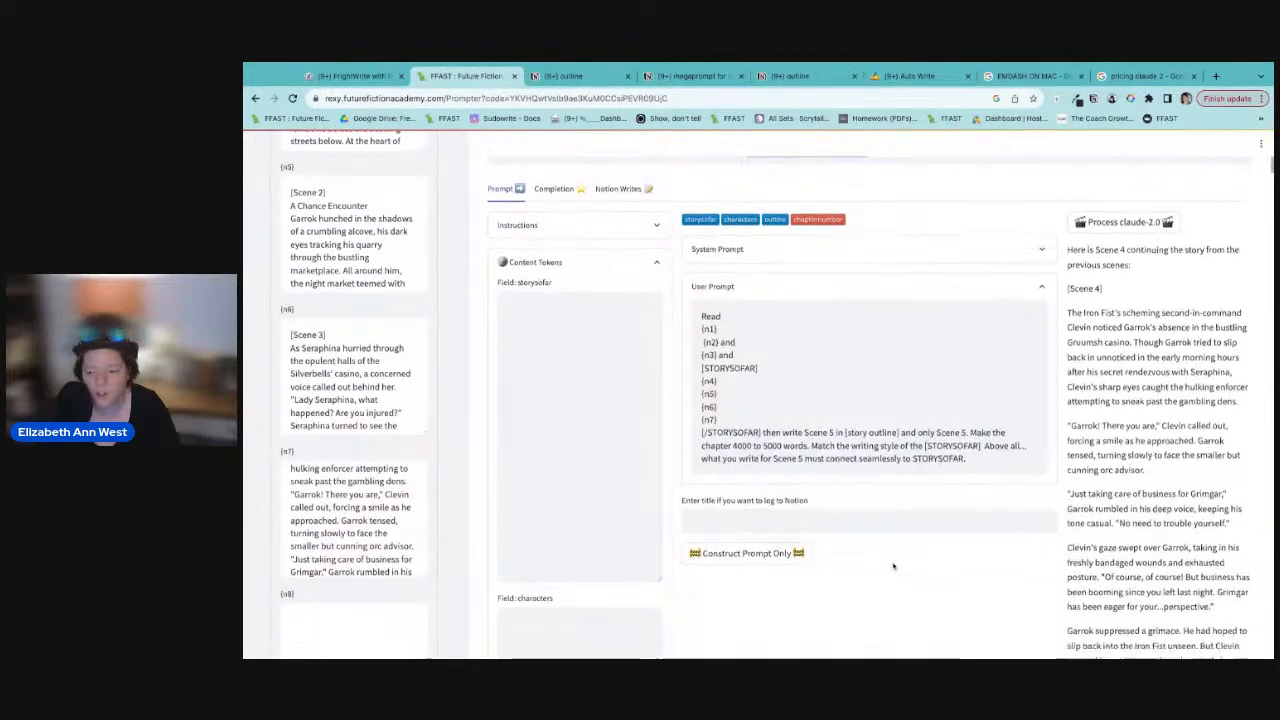
Step: Title the Notion log entry "megapromtp for scene 5" and construct the prompt without processing it
scroll(886, 563, "down", 3)
left_click(747, 296)
type("megapromtp for scene 5")
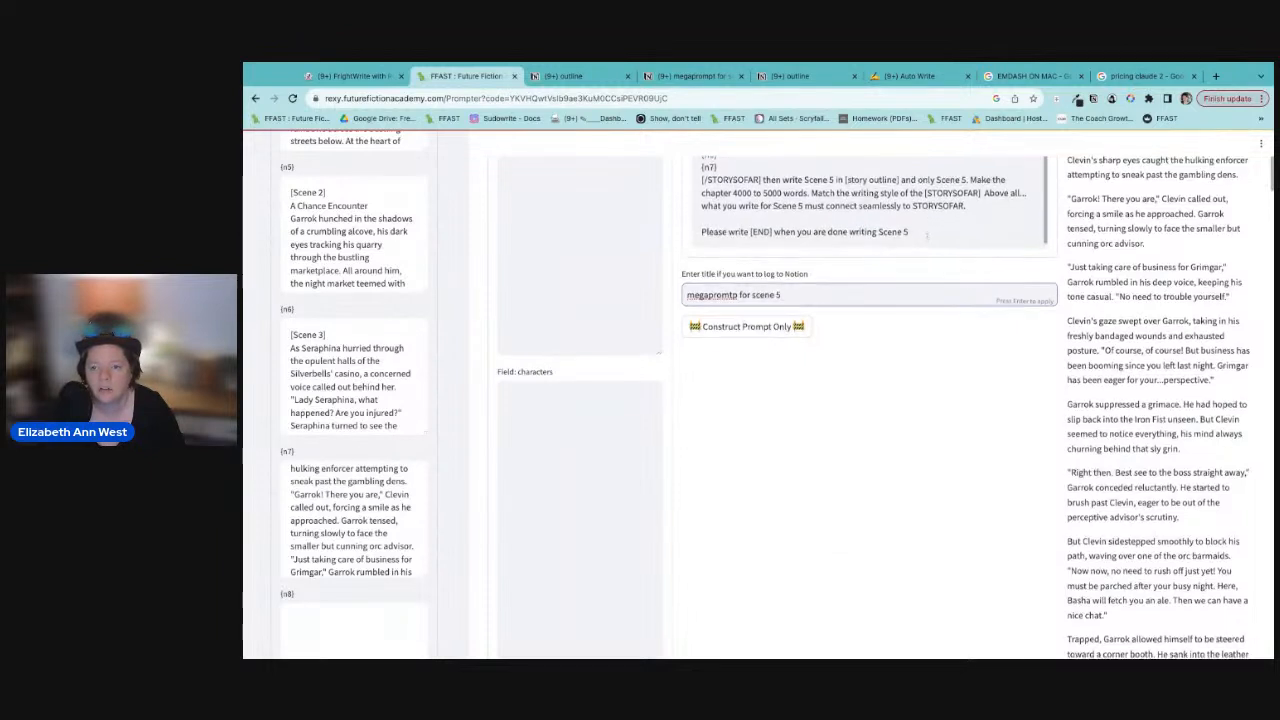
left_click(775, 325)
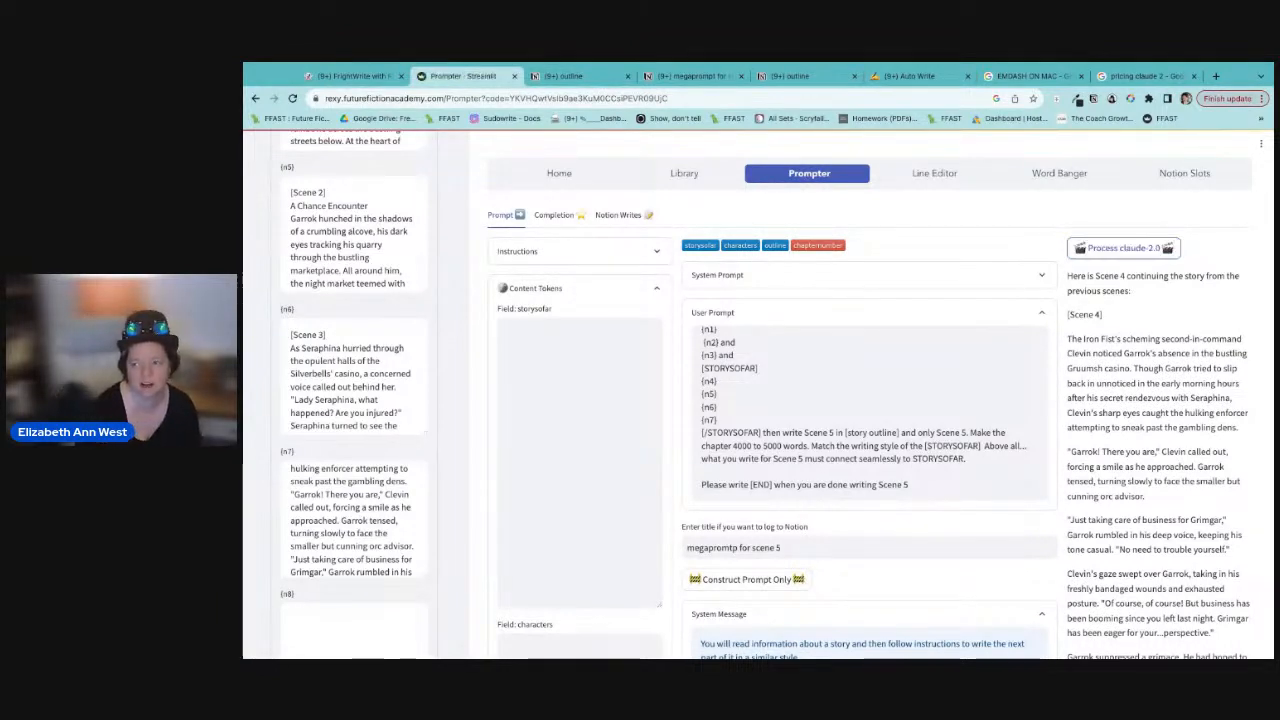
Step: Process the constructed Scene 5 prompt with claude-2.0
left_click(1118, 250)
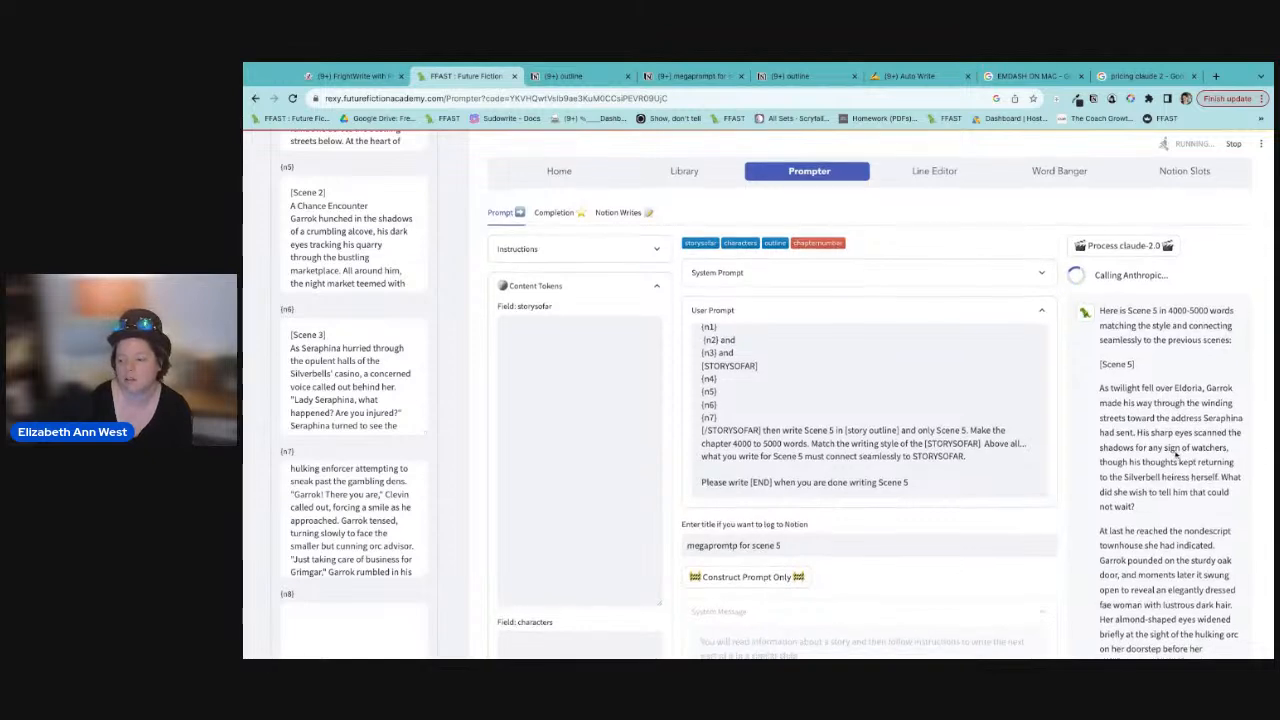
Step: Read the Scene 5 text as it streams in, following the meeting of Garrok and Seraphina at Lirael's townhouse
scroll(1177, 455, "down", 2)
scroll(1177, 455, "down", 3)
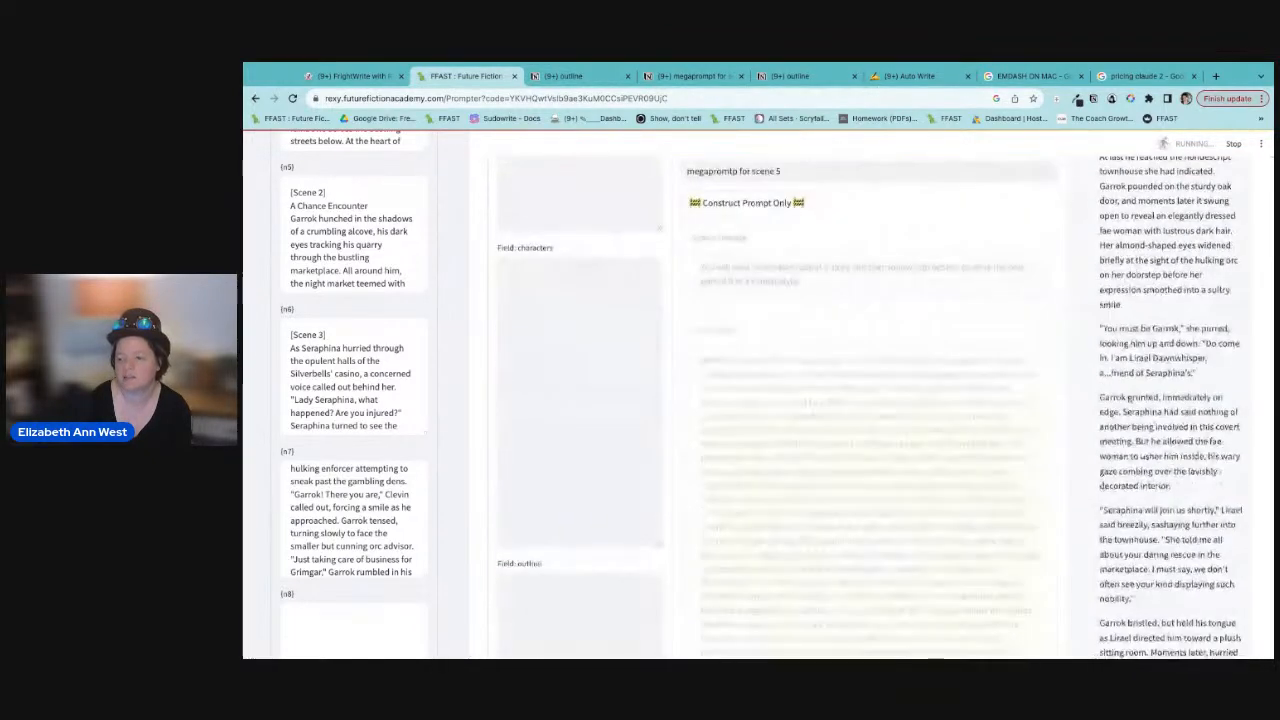
scroll(1177, 455, "down", 1)
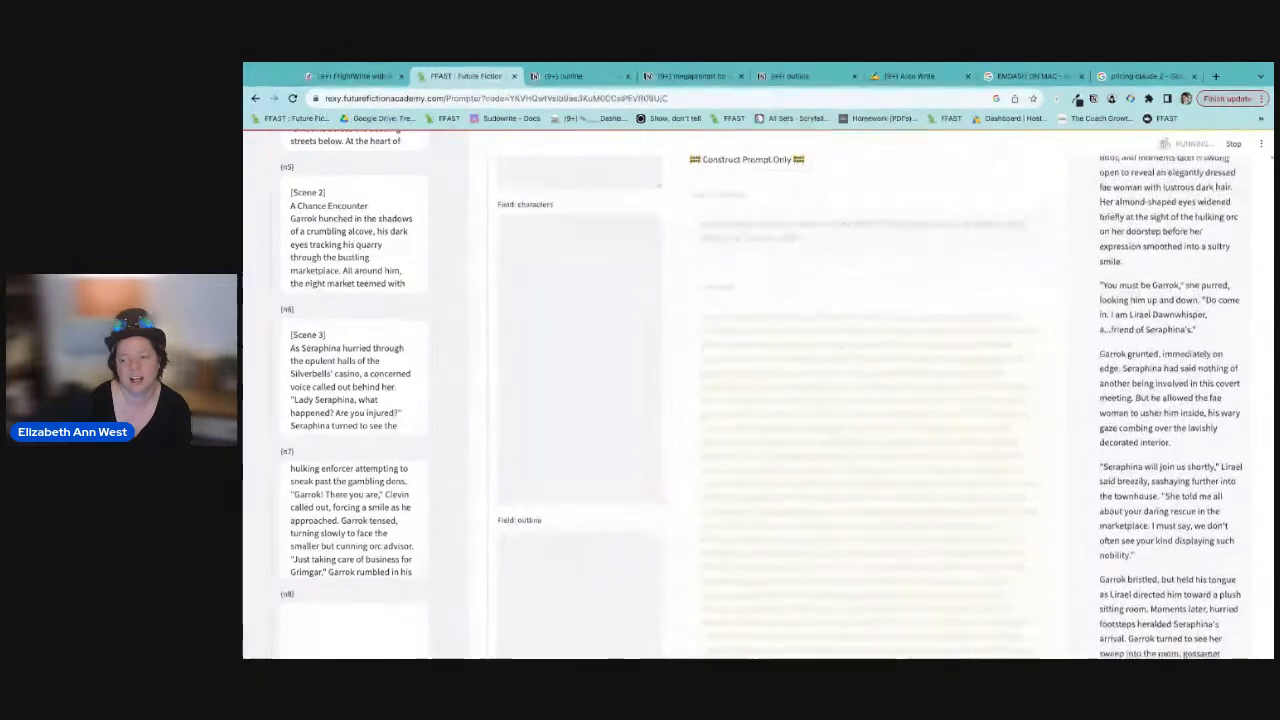
scroll(1177, 455, "down", 1)
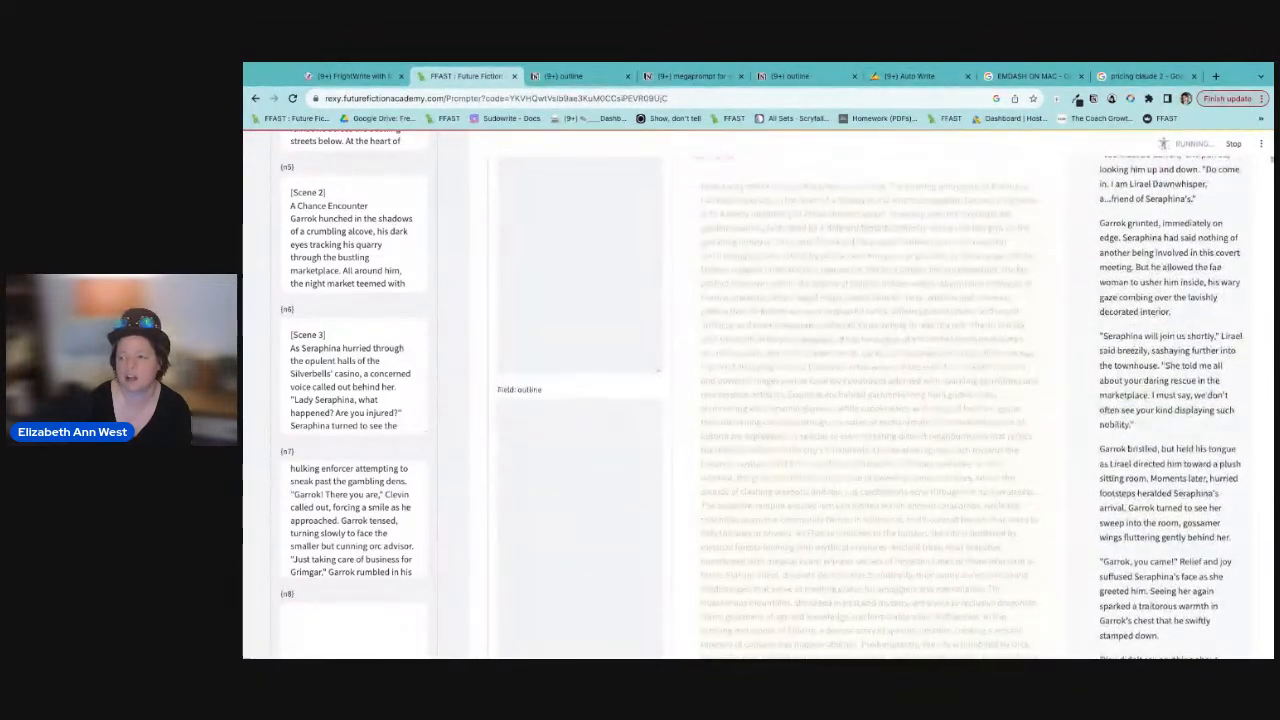
scroll(870, 407, "down", 2)
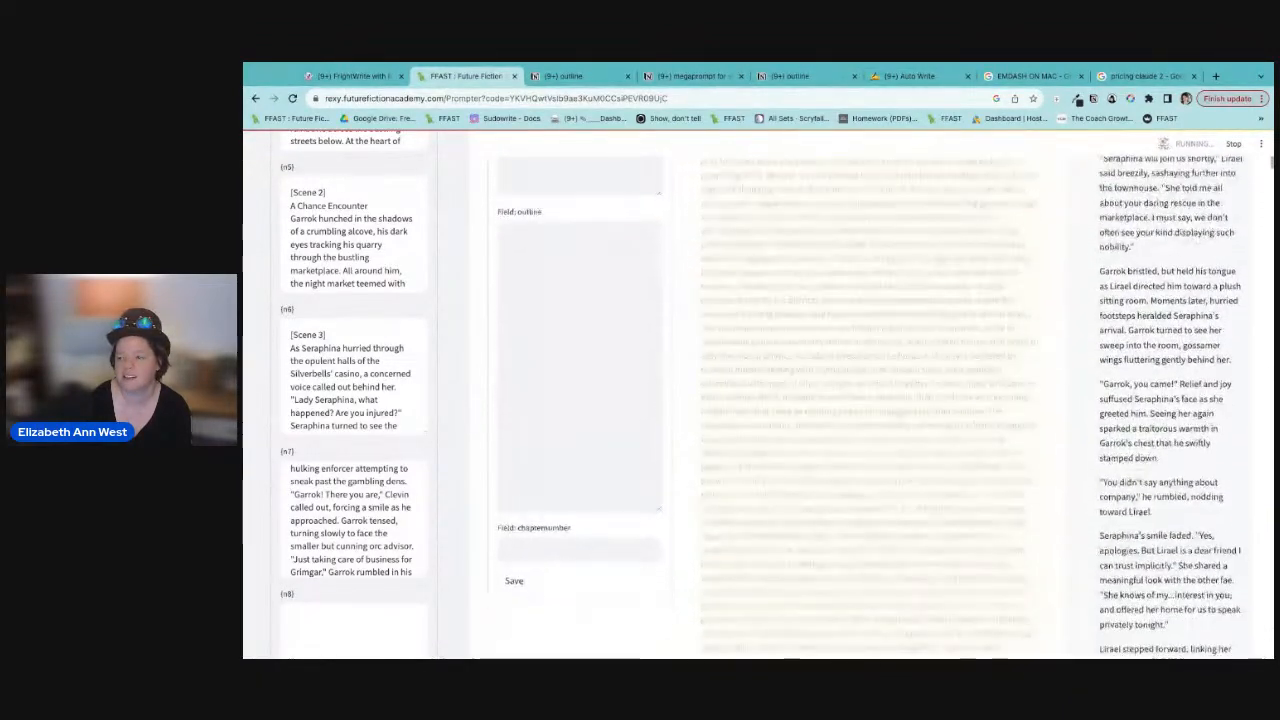
scroll(870, 407, "down", 2)
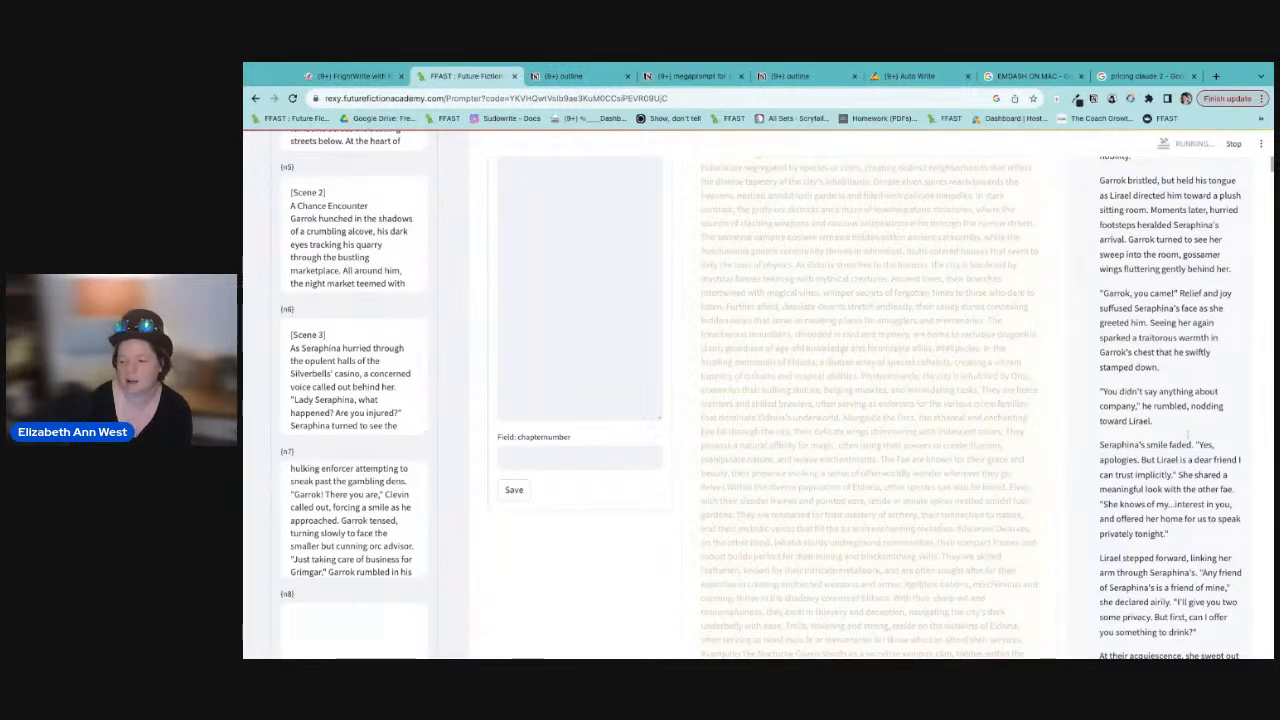
scroll(1187, 432, "down", 3)
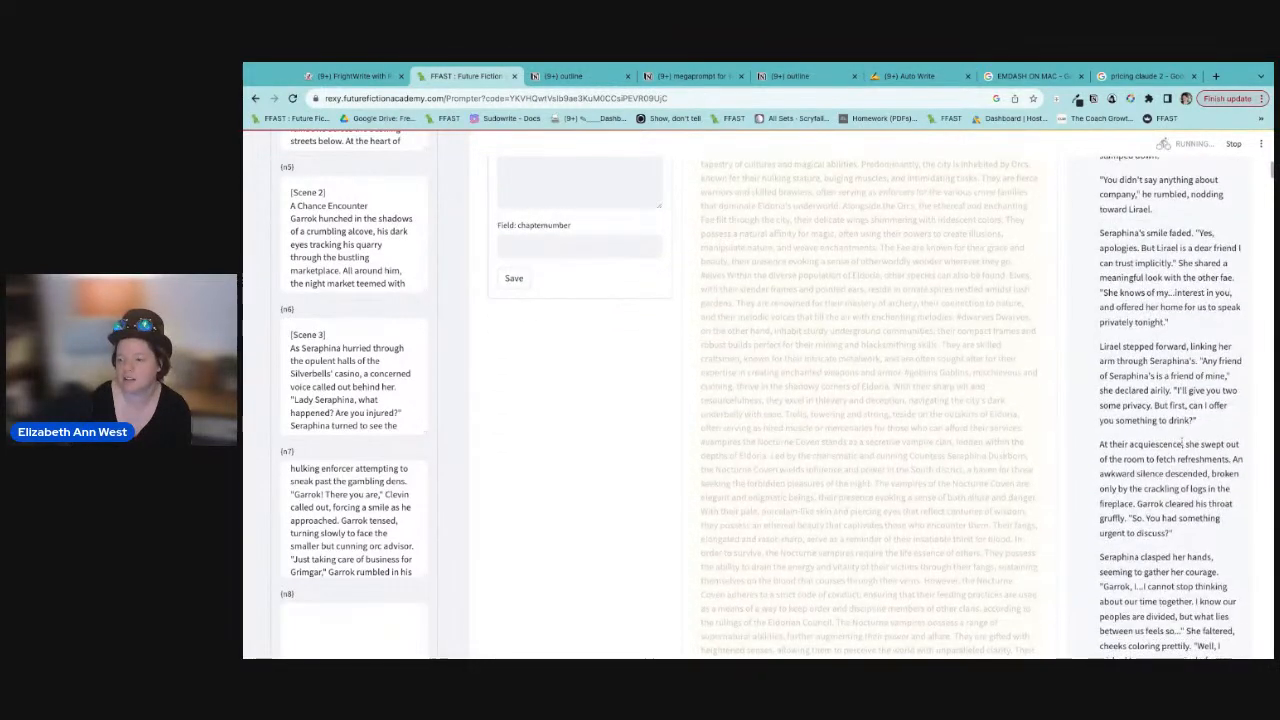
scroll(1183, 445, "down", 2)
scroll(1181, 443, "down", 1)
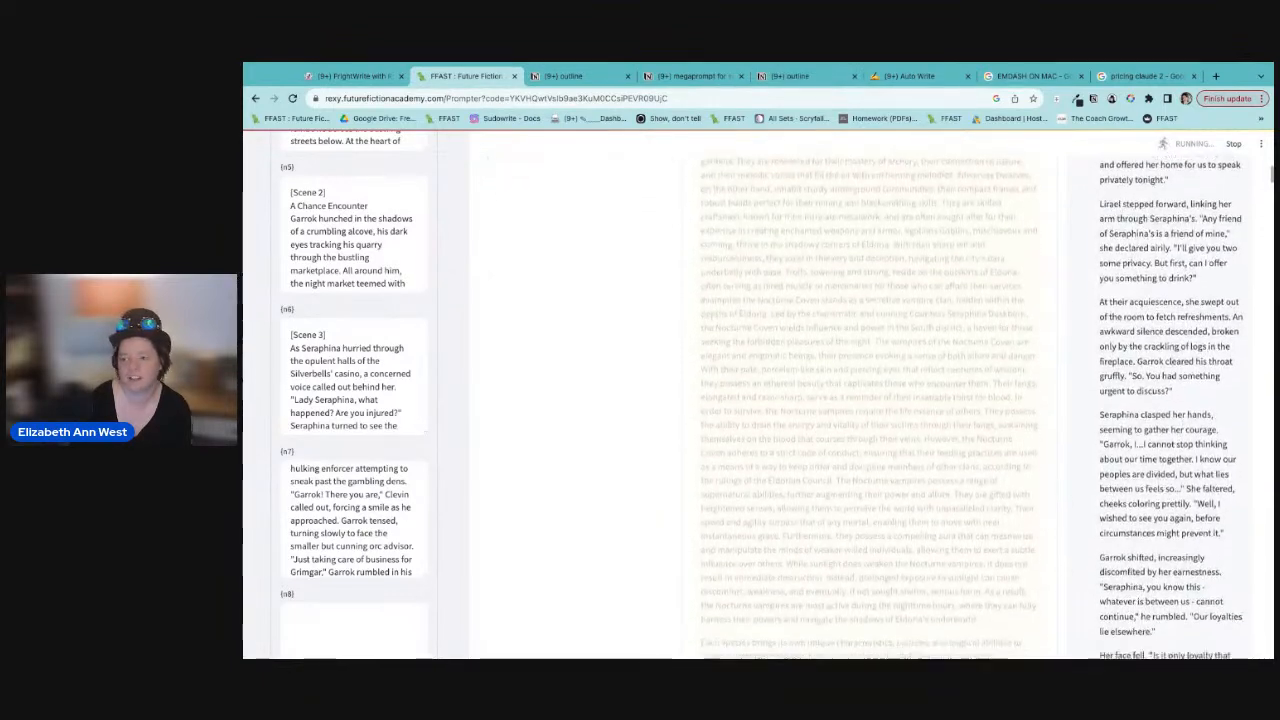
scroll(1181, 443, "down", 1)
scroll(1181, 443, "down", 1)
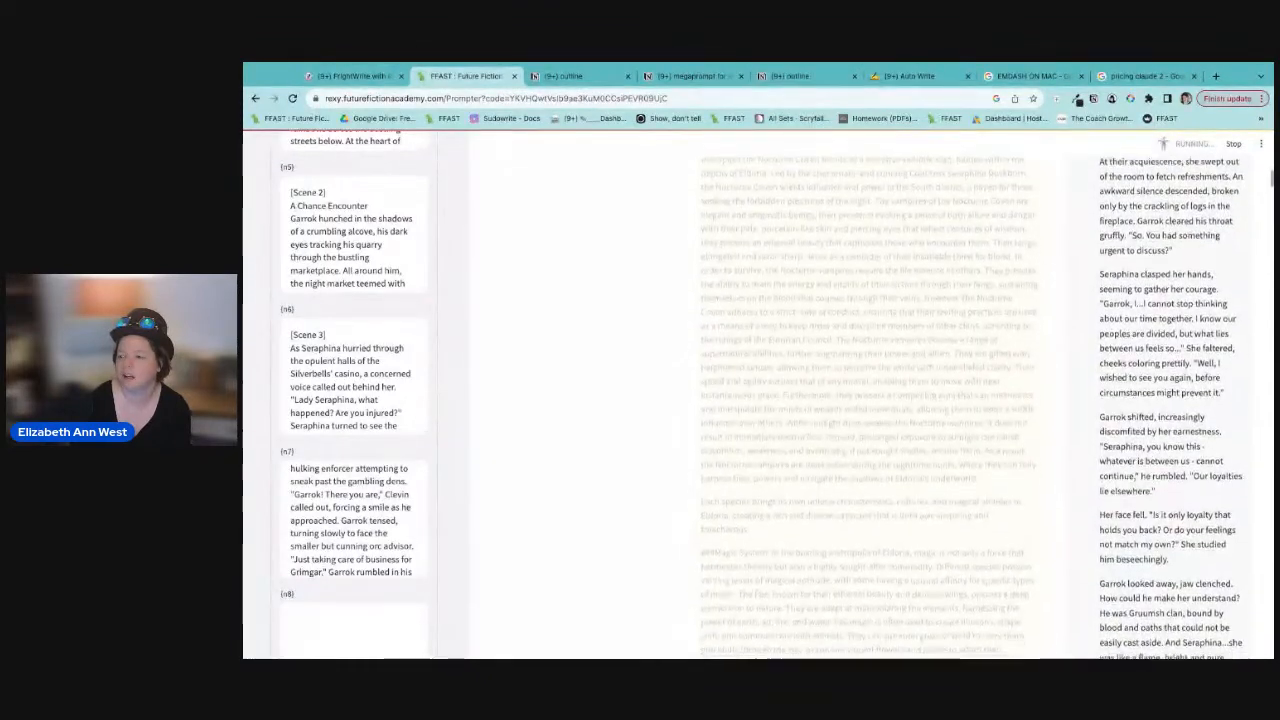
scroll(1181, 443, "down", 1)
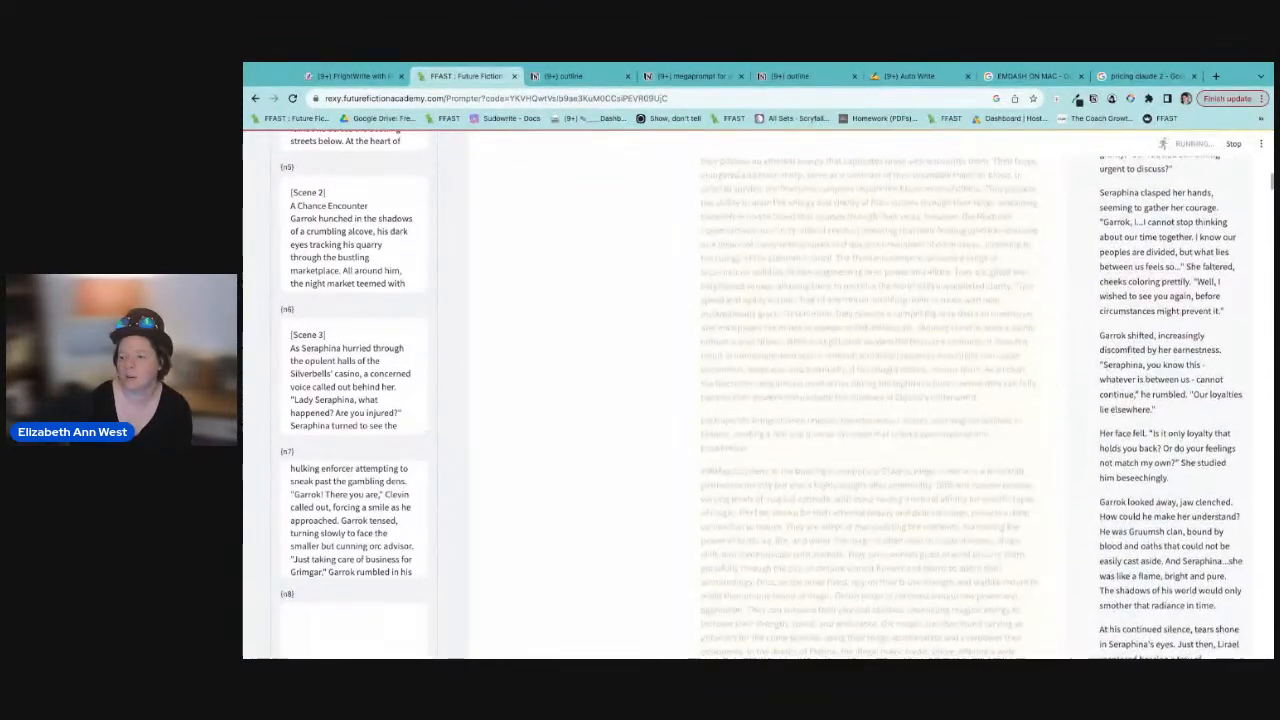
scroll(1175, 420, "down", 1)
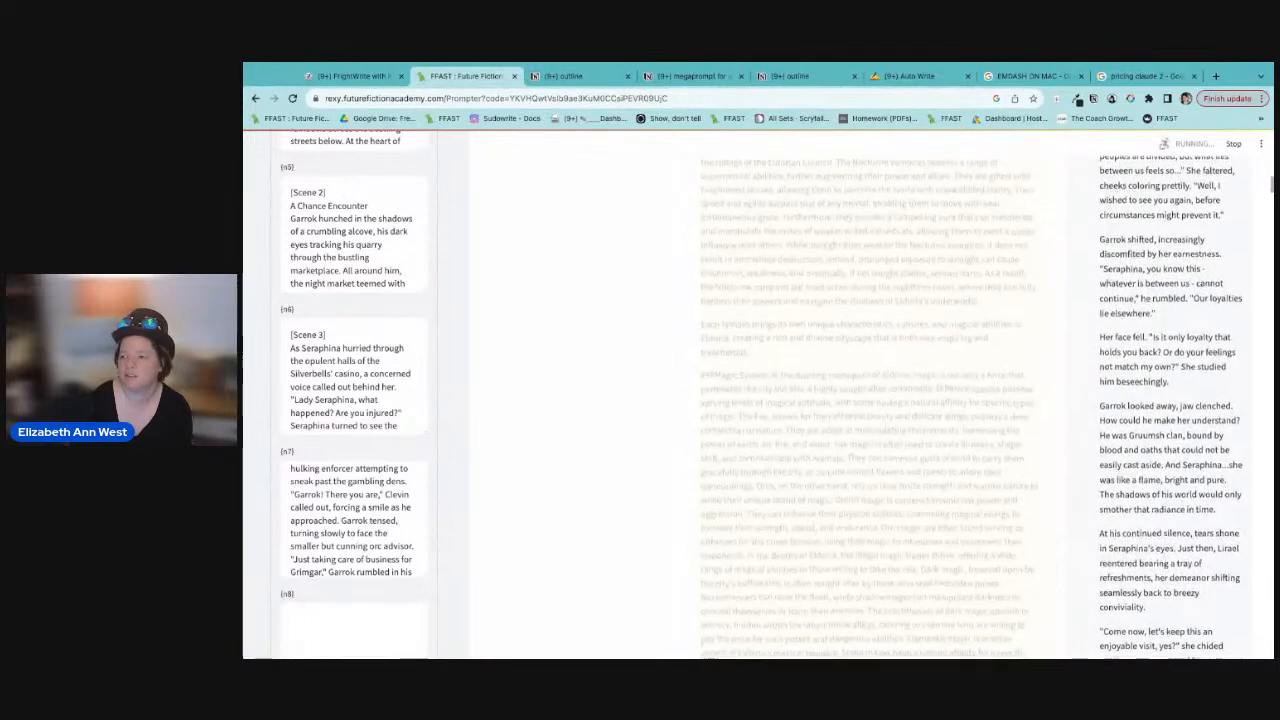
scroll(1175, 420, "down", 1)
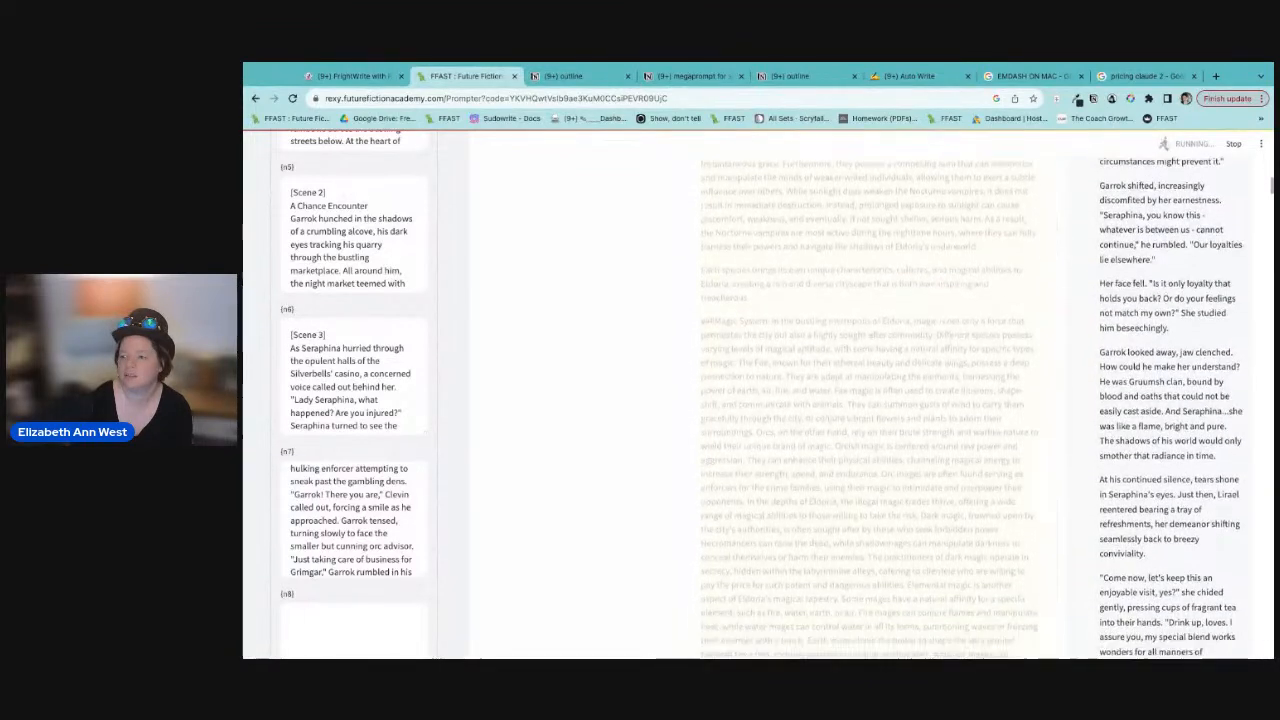
scroll(1170, 400, "down", 2)
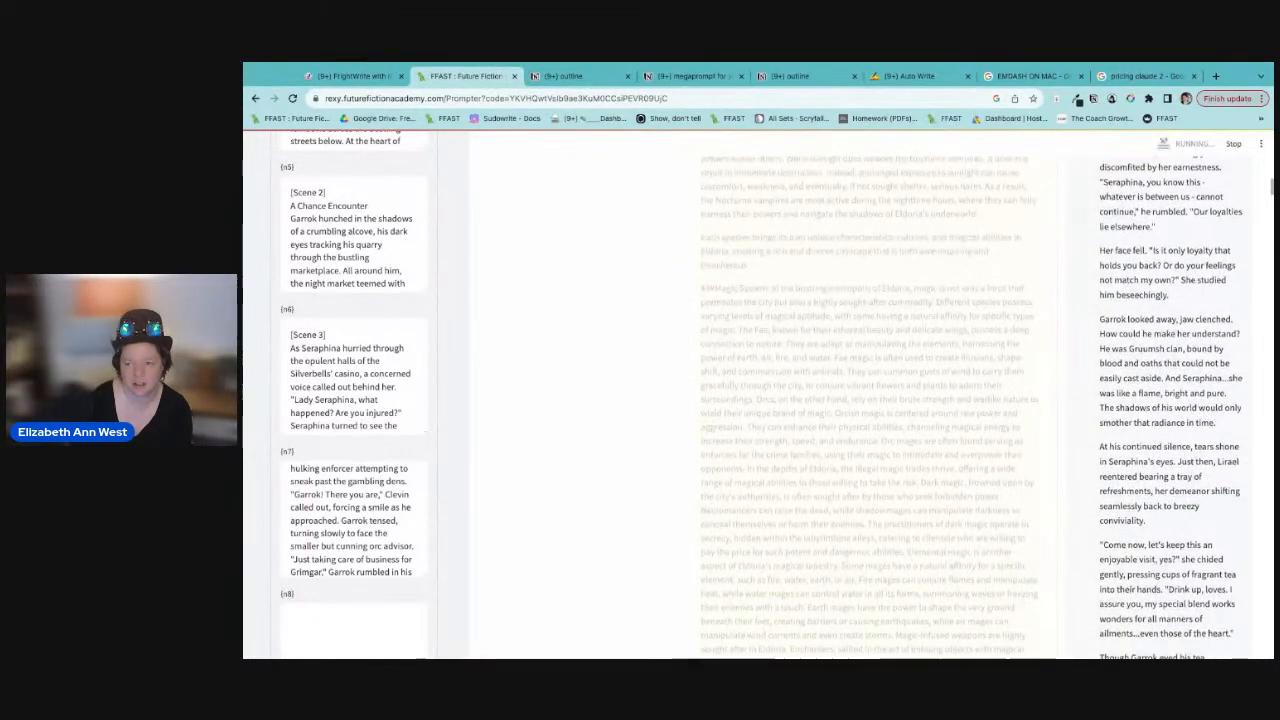
scroll(1170, 400, "down", 1)
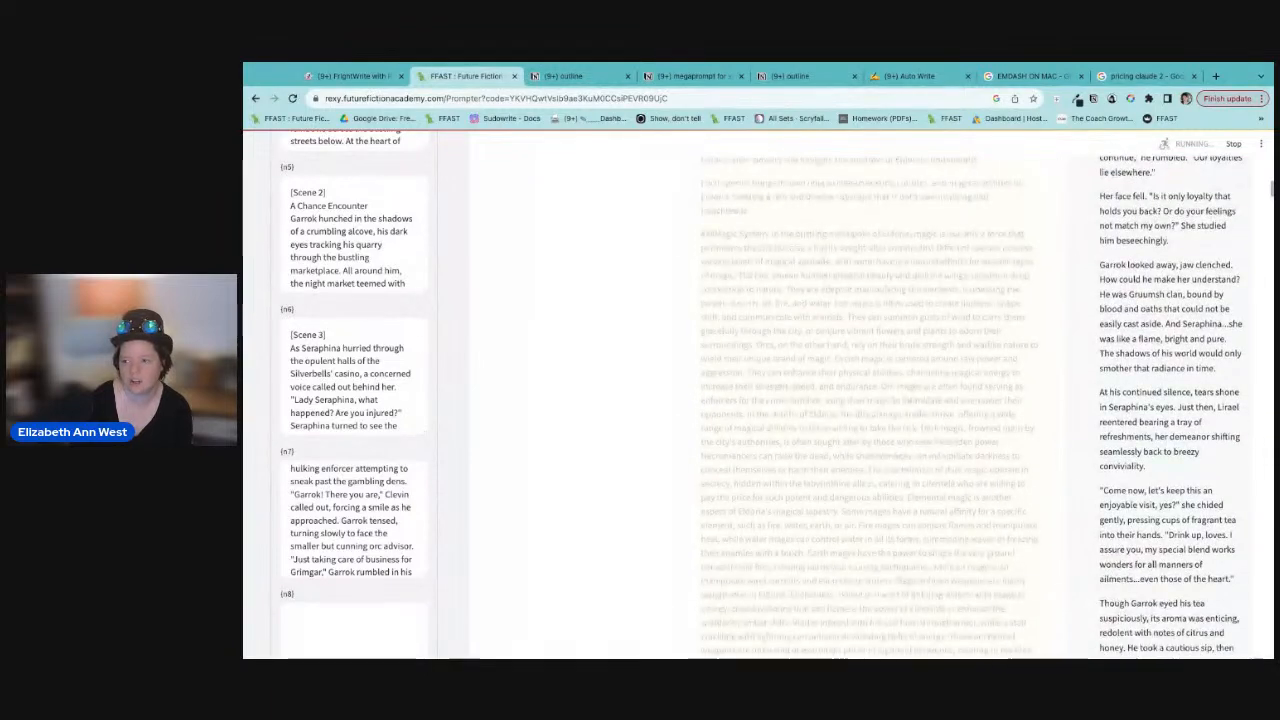
scroll(1170, 400, "down", 1)
scroll(1170, 400, "down", 1)
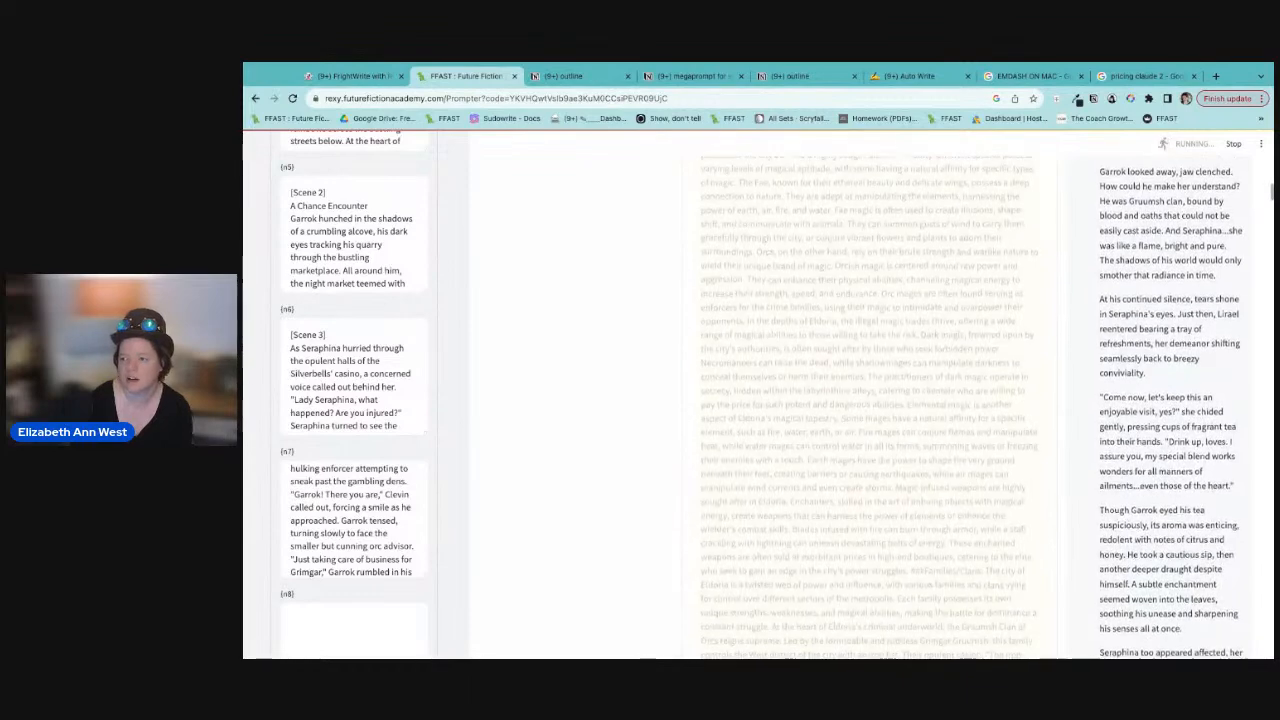
scroll(1170, 400, "down", 1)
scroll(1170, 400, "down", 1)
scroll(1170, 400, "down", 2)
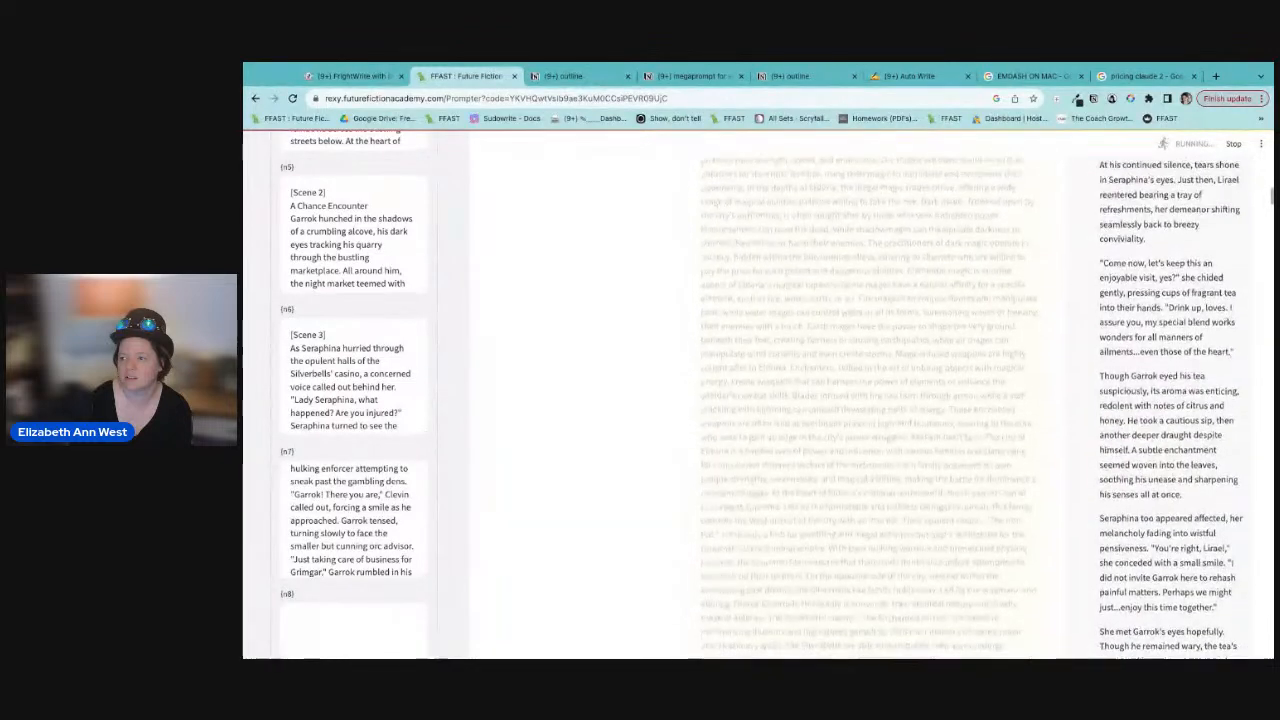
scroll(1170, 400, "down", 1)
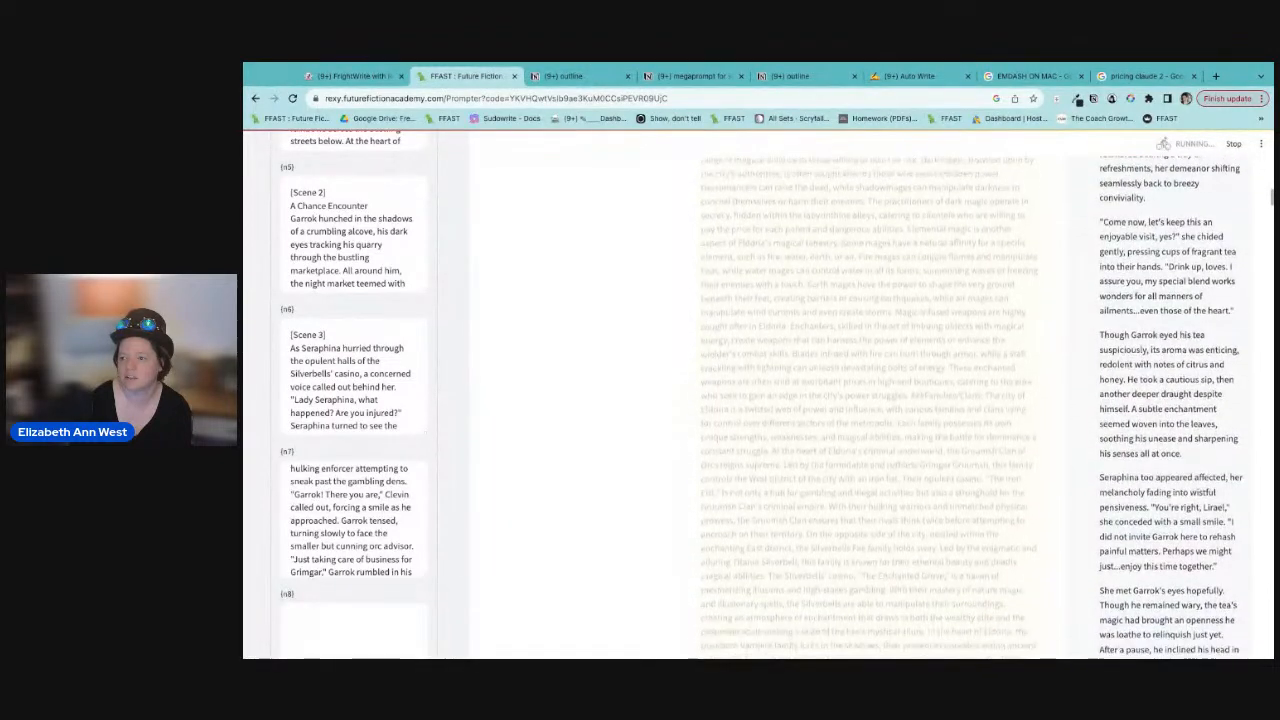
scroll(1170, 400, "down", 2)
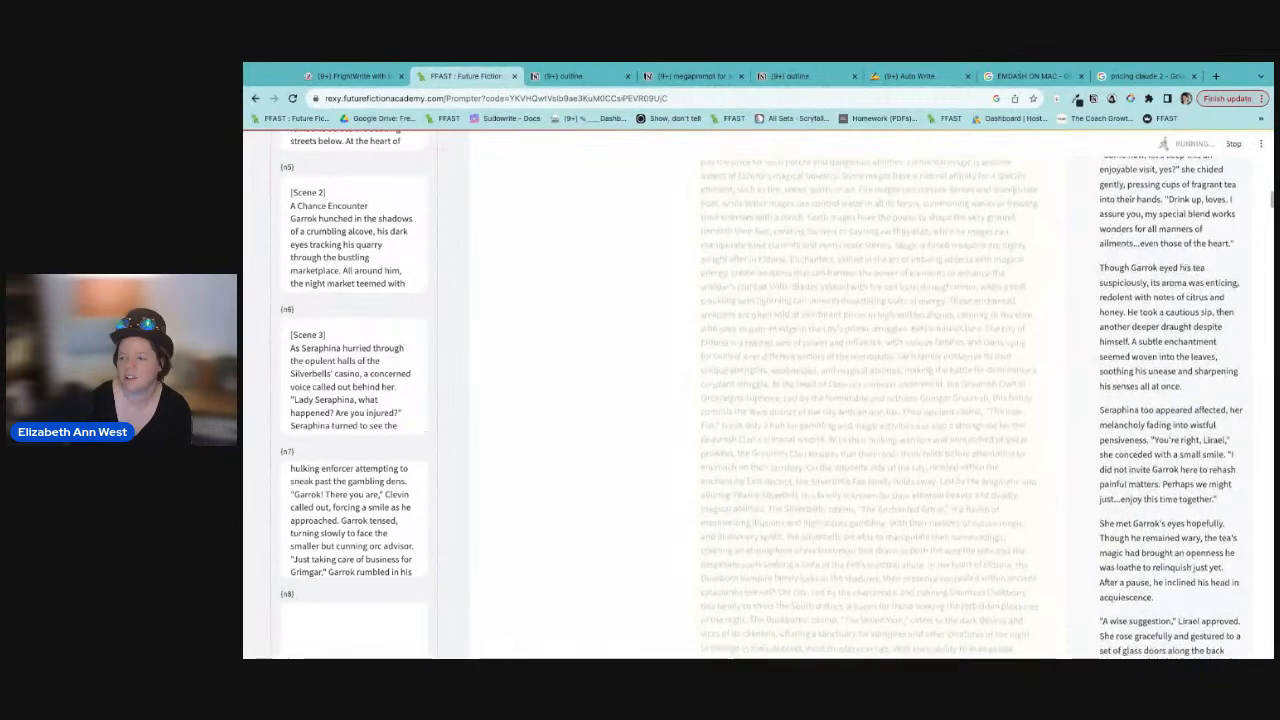
scroll(1170, 400, "down", 1)
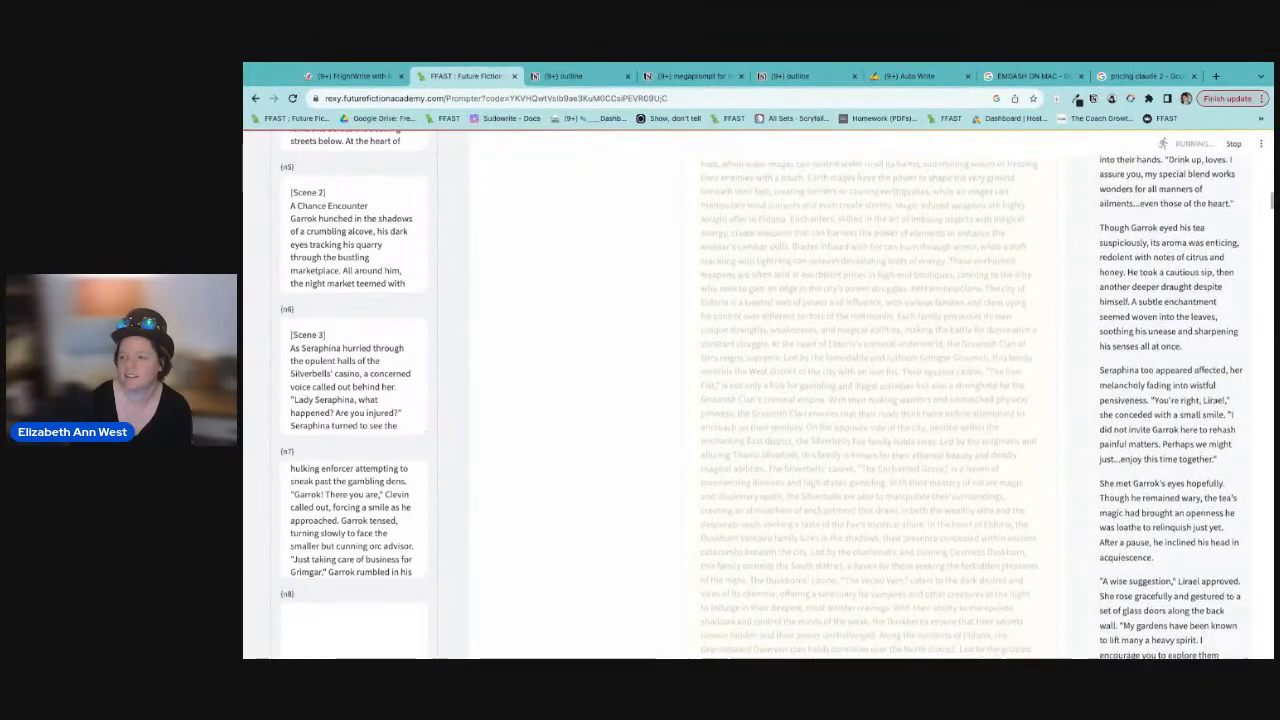
scroll(1170, 400, "down", 1)
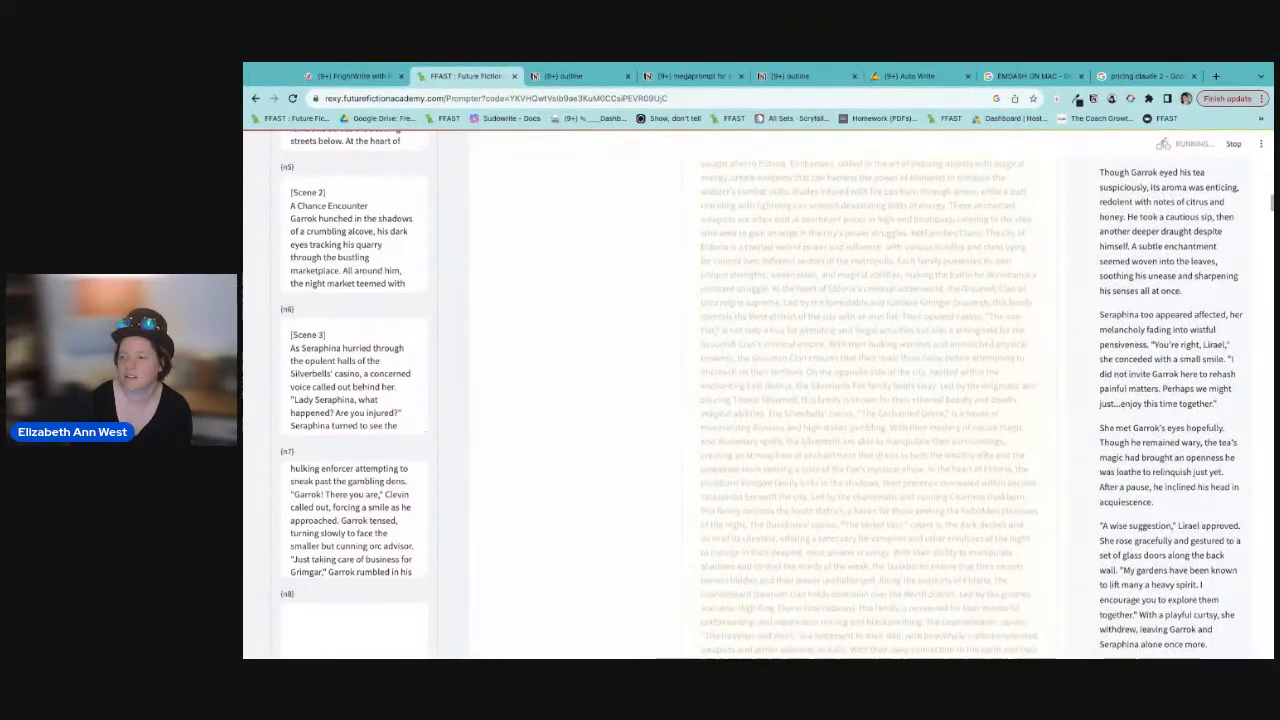
scroll(1170, 400, "down", 1)
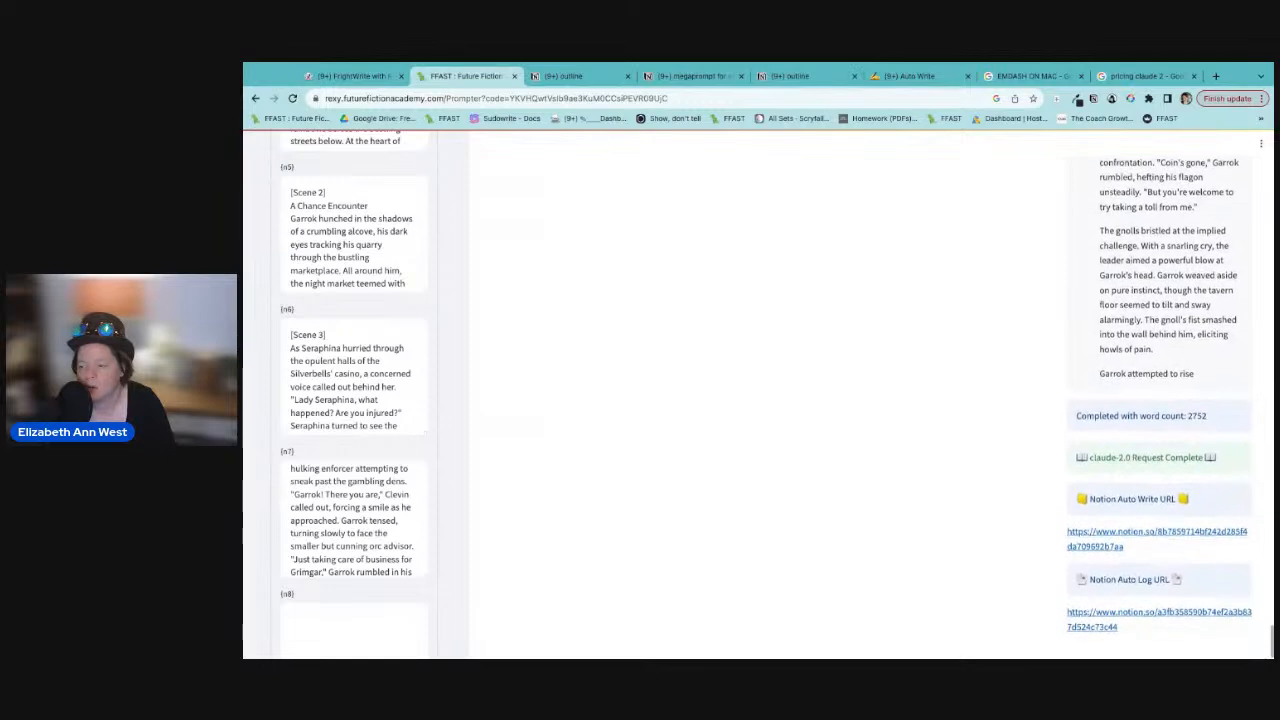
Step: Review the completed Scene 5 output, going back to the opening townhouse scene and on through the later passages
scroll(993, 400, "up", 15)
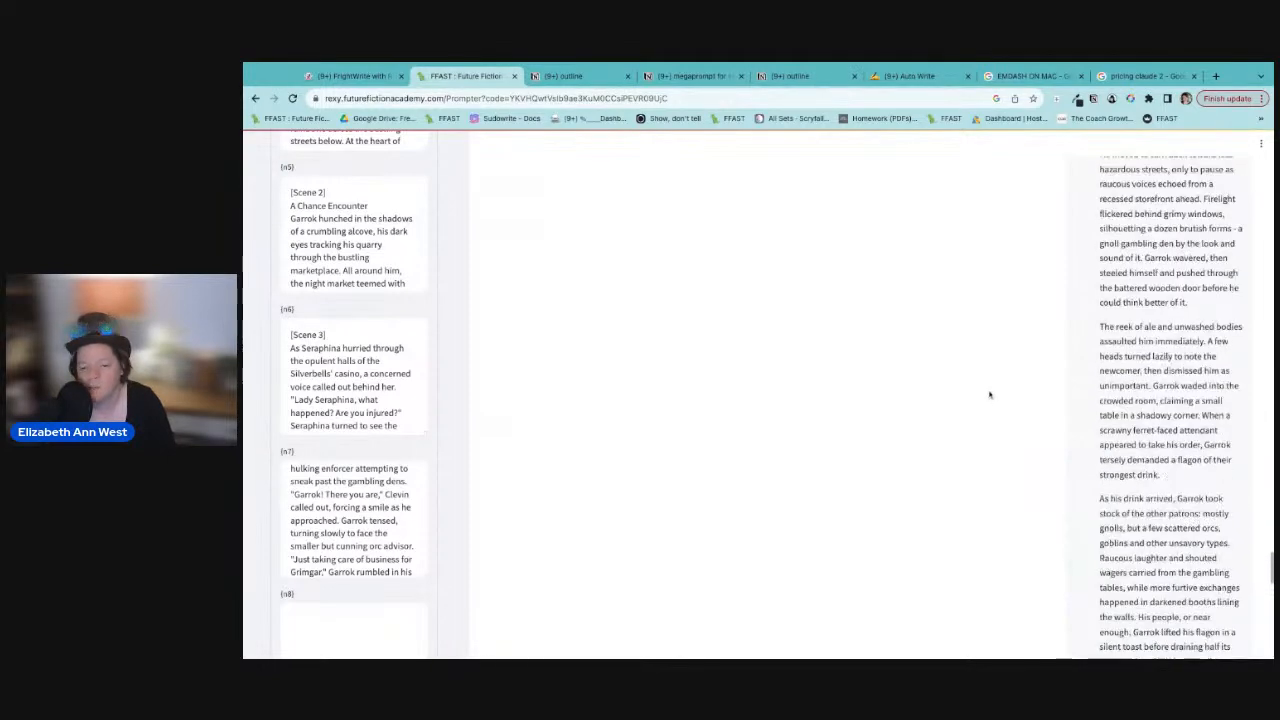
scroll(993, 400, "up", 10)
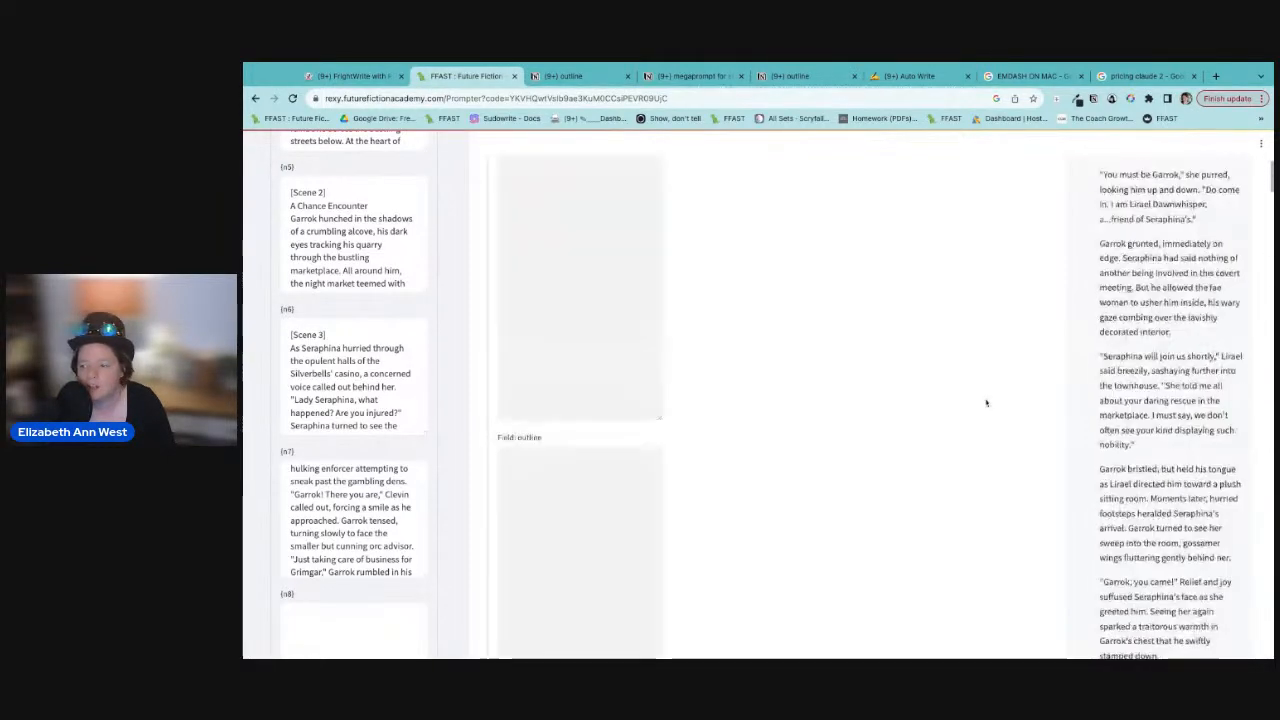
scroll(987, 400, "down", 10)
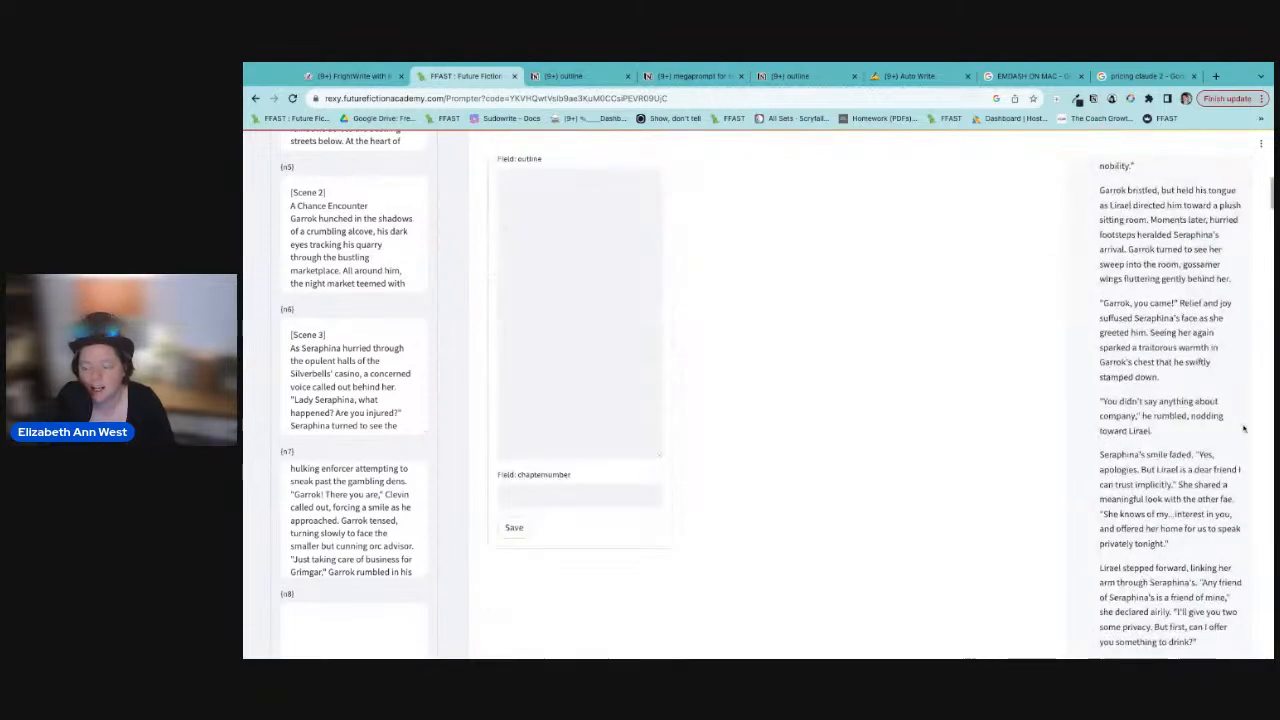
scroll(1232, 428, "down", 15)
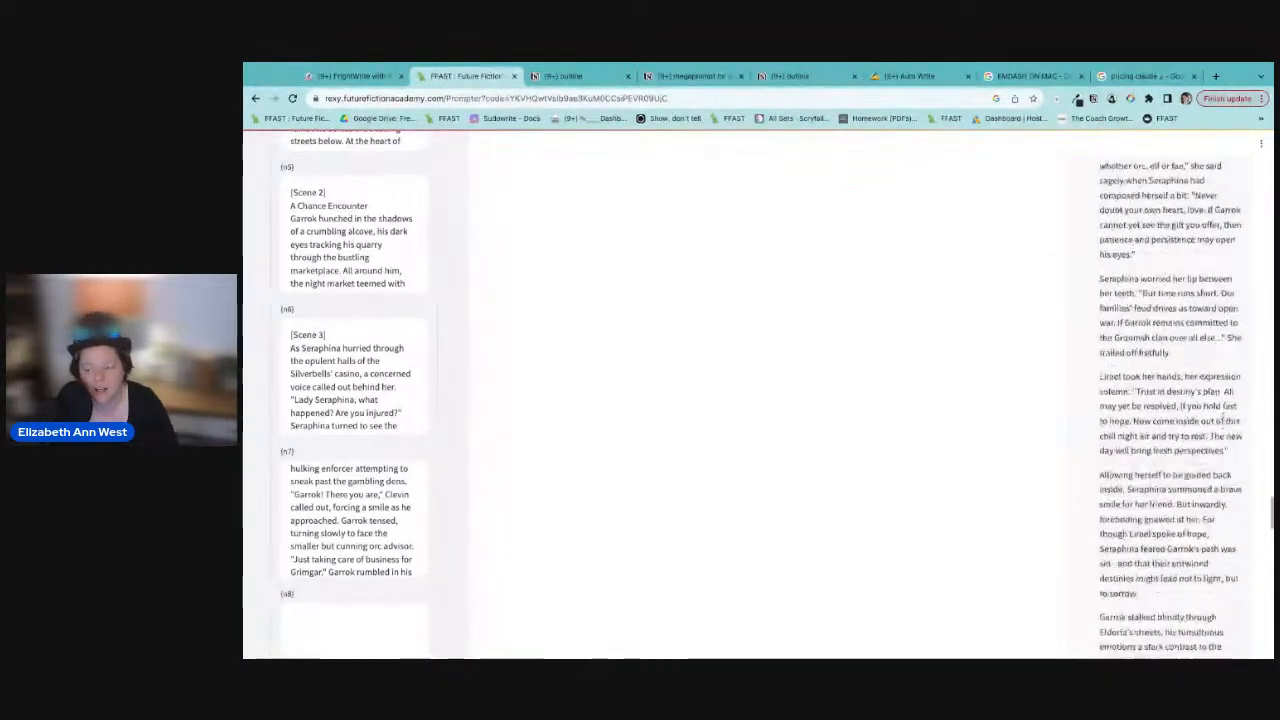